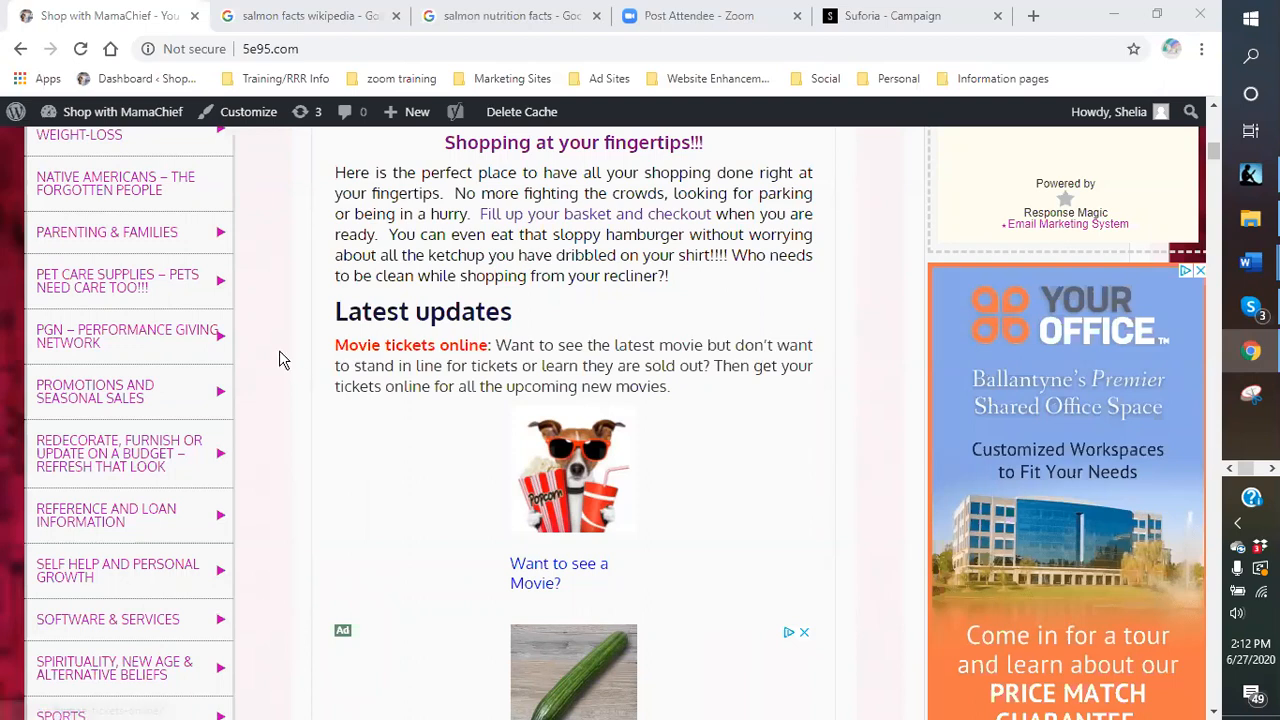
- On the Shop with MamaChief front page, show the admin bar's '+ New' menu (Post, Media, Page)
mouse_move(418, 118)
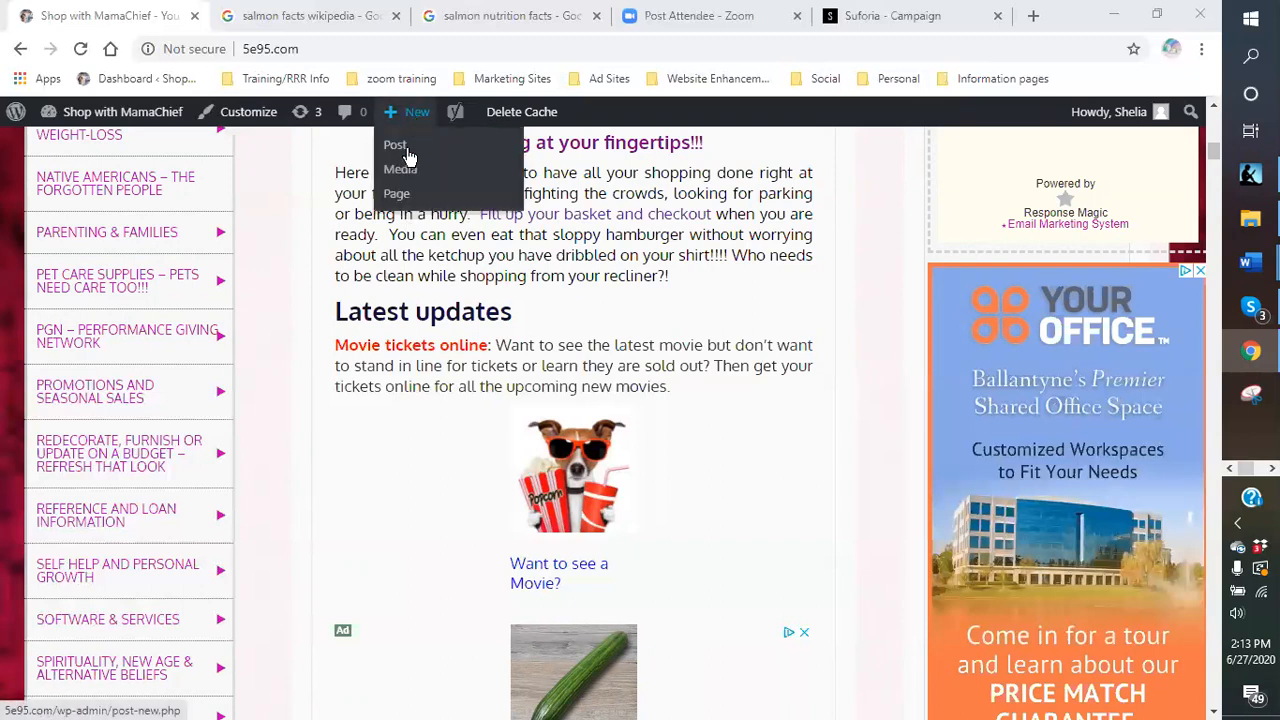
- Start a blank new page draft and open a new Google browser tab beside it
left_click(399, 200)
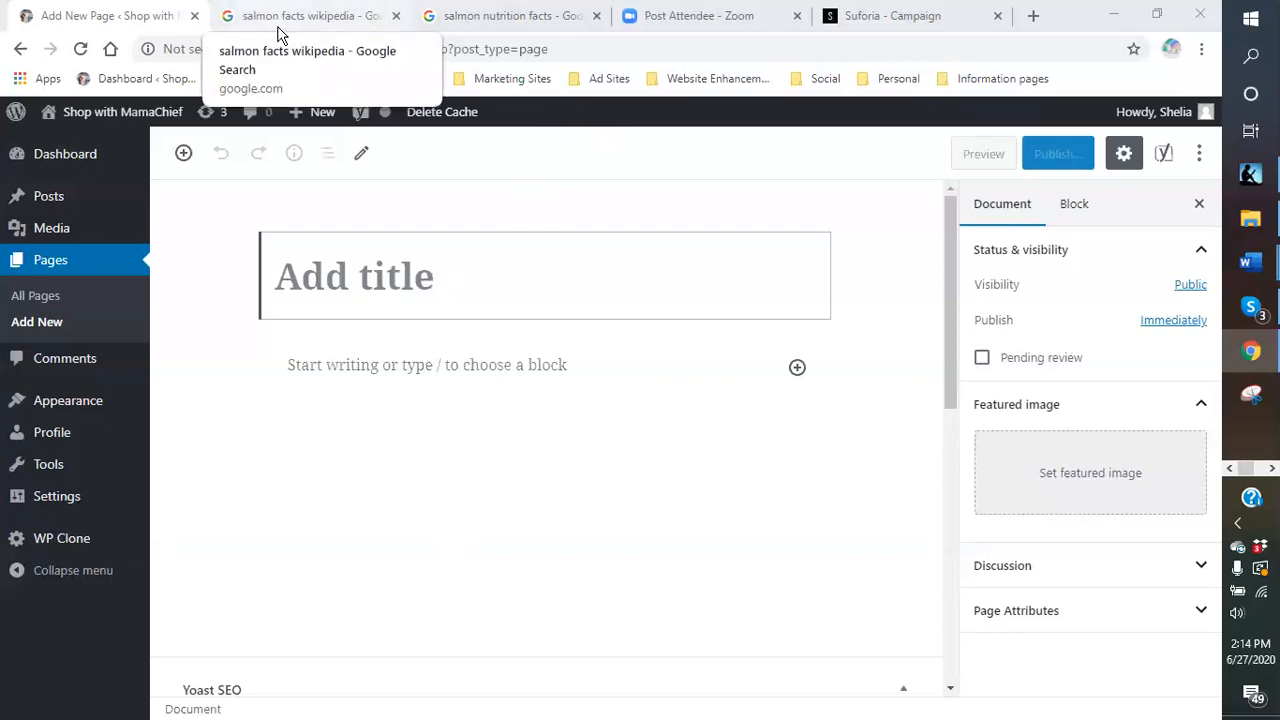
left_click(1033, 17)
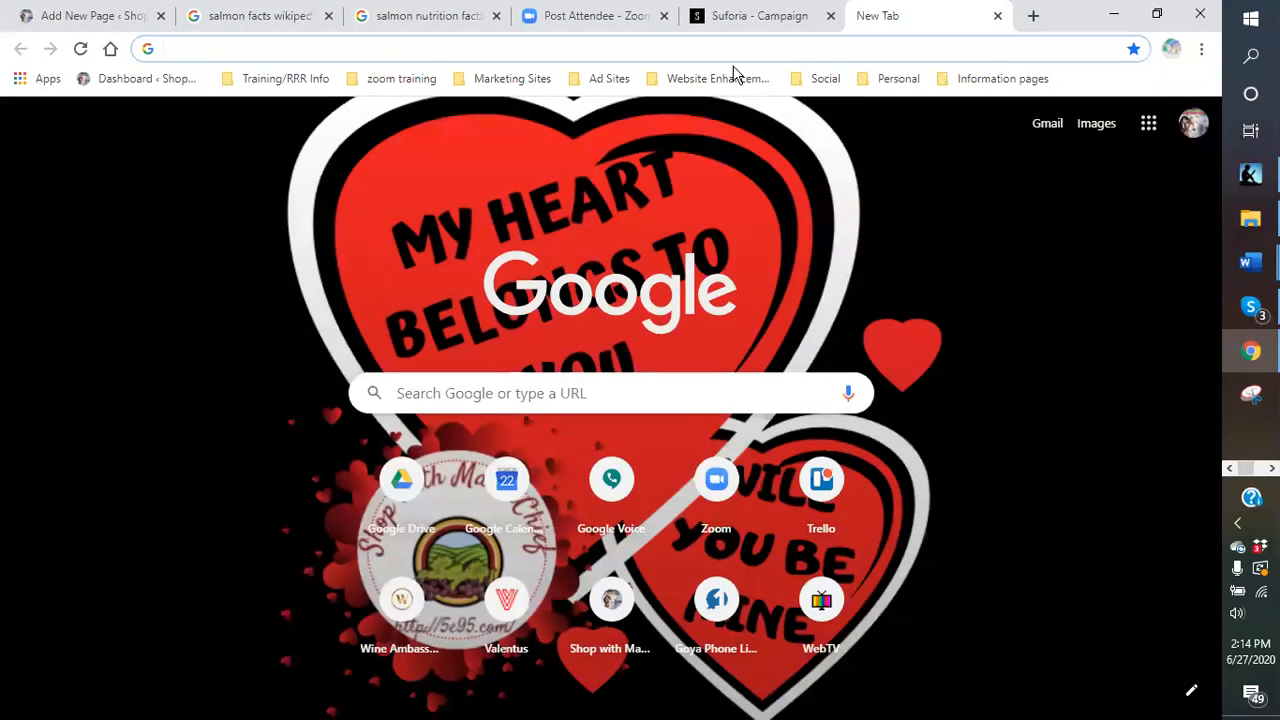
- Open the Jaaxy keyword tool from the Website Enhancements bookmark folder
left_click(714, 80)
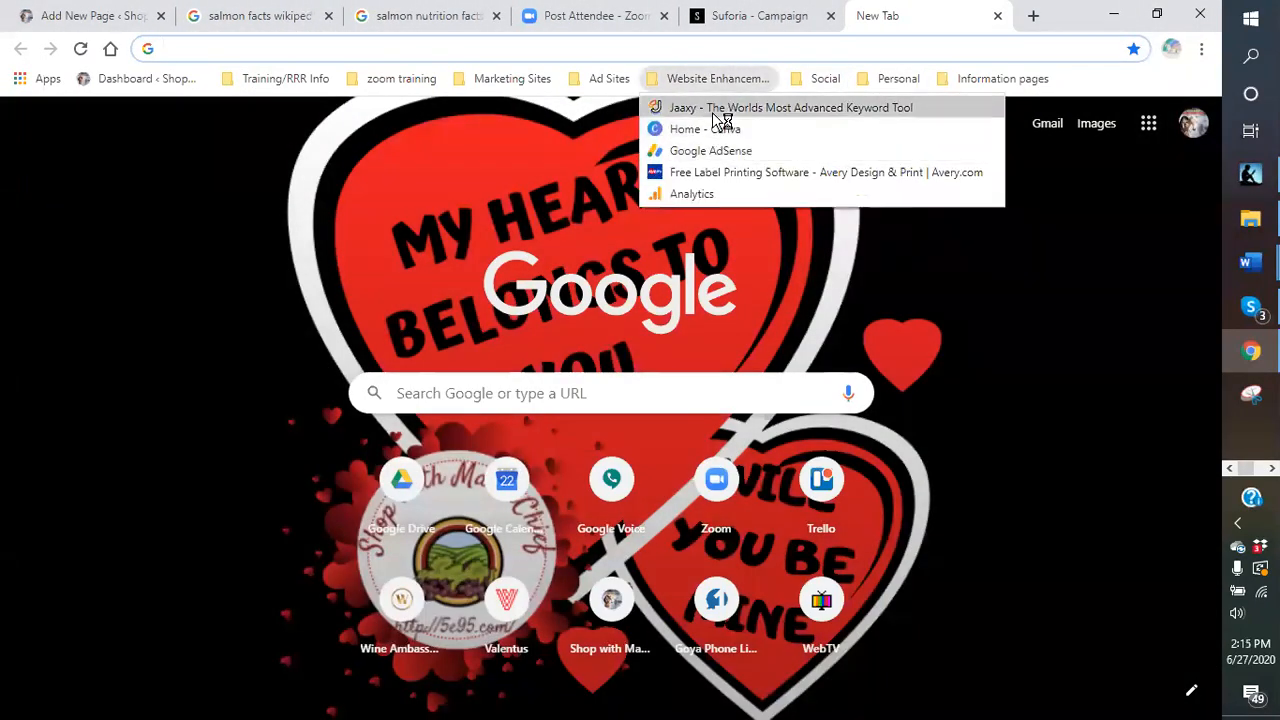
left_click(718, 108)
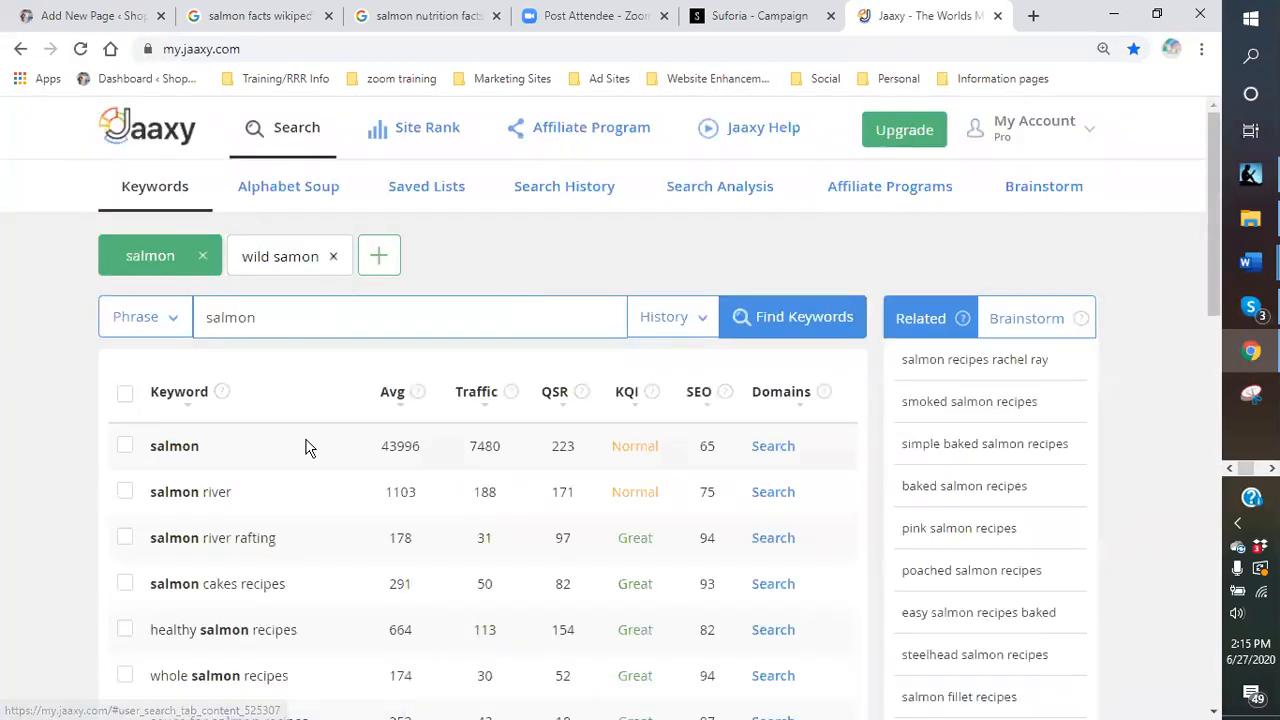
scroll(305, 452, "down", 2)
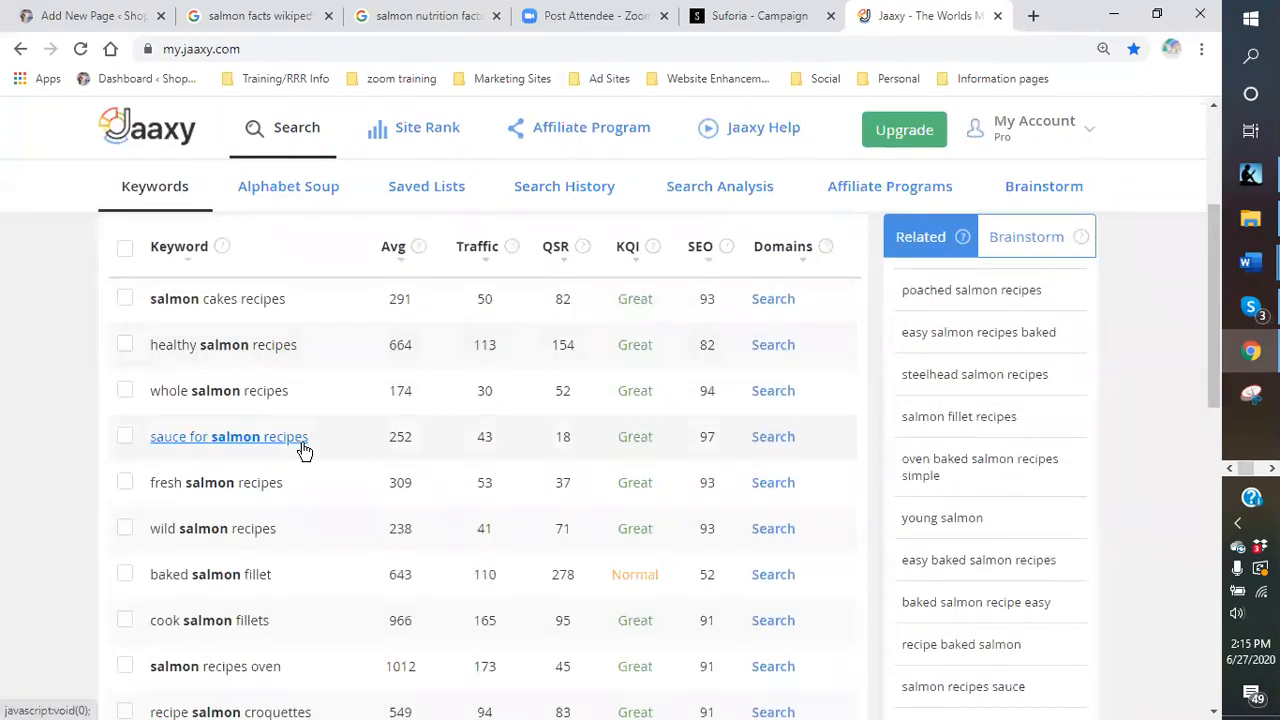
scroll(320, 451, "up", 3)
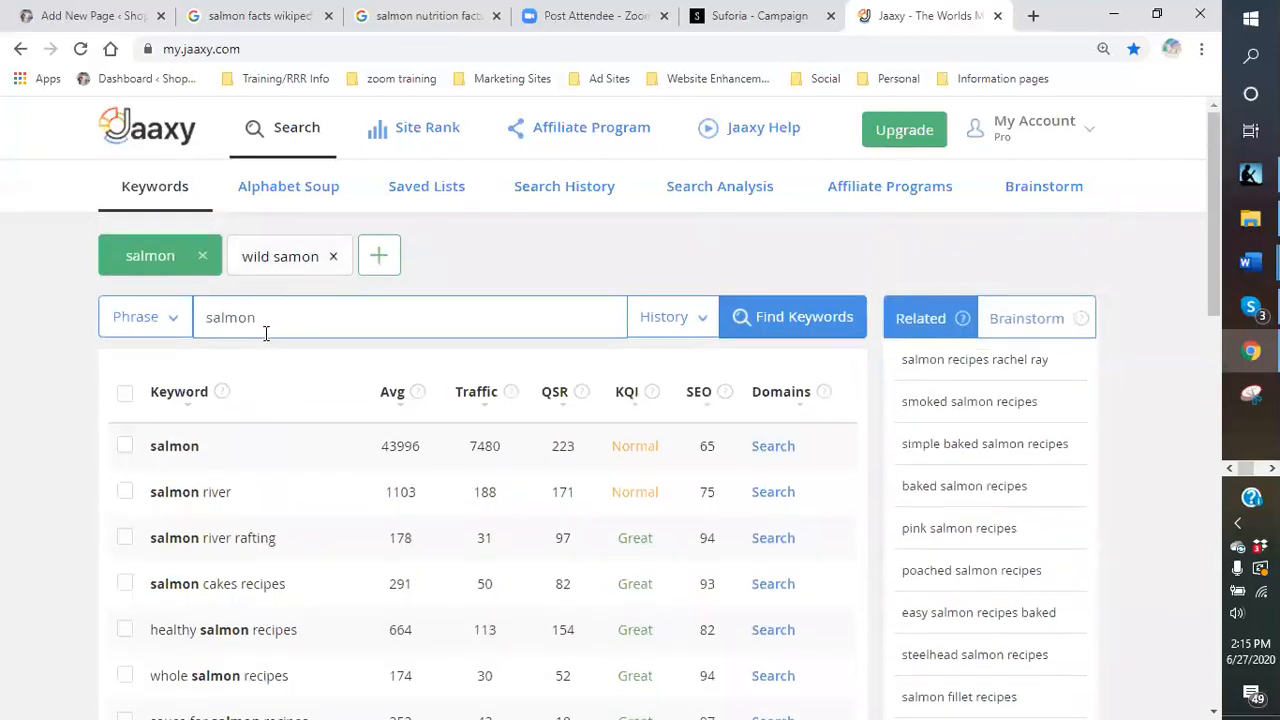
- Review the 'wild samon' keyword results, including 'wild salmon' at 2656 searches, QSR 186
left_click(288, 262)
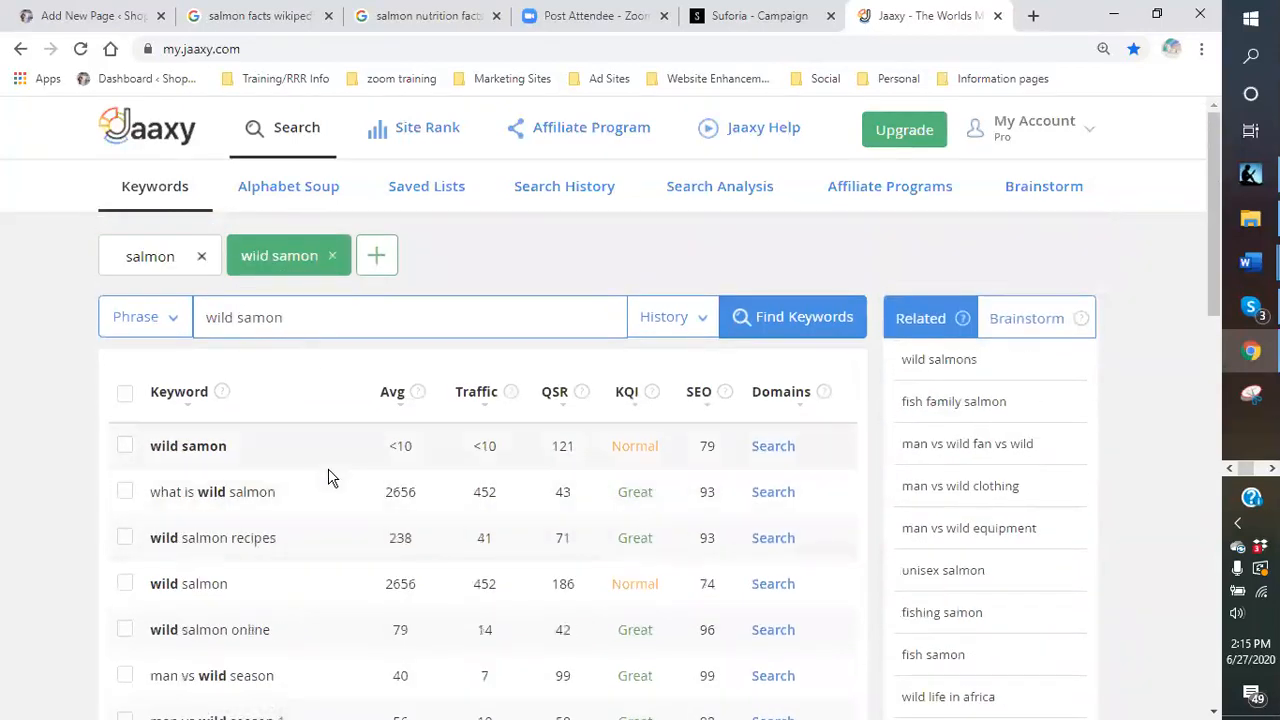
scroll(320, 463, "down", 1)
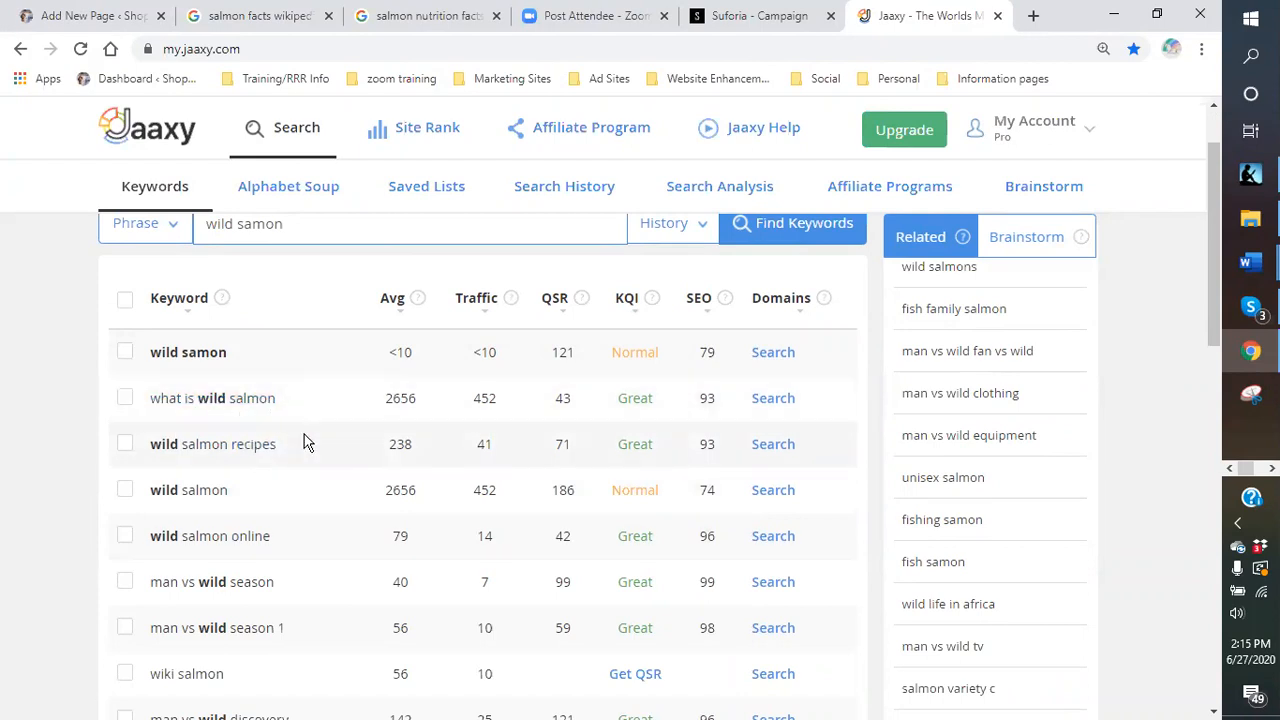
scroll(307, 443, "down", 1)
scroll(307, 443, "down", 3)
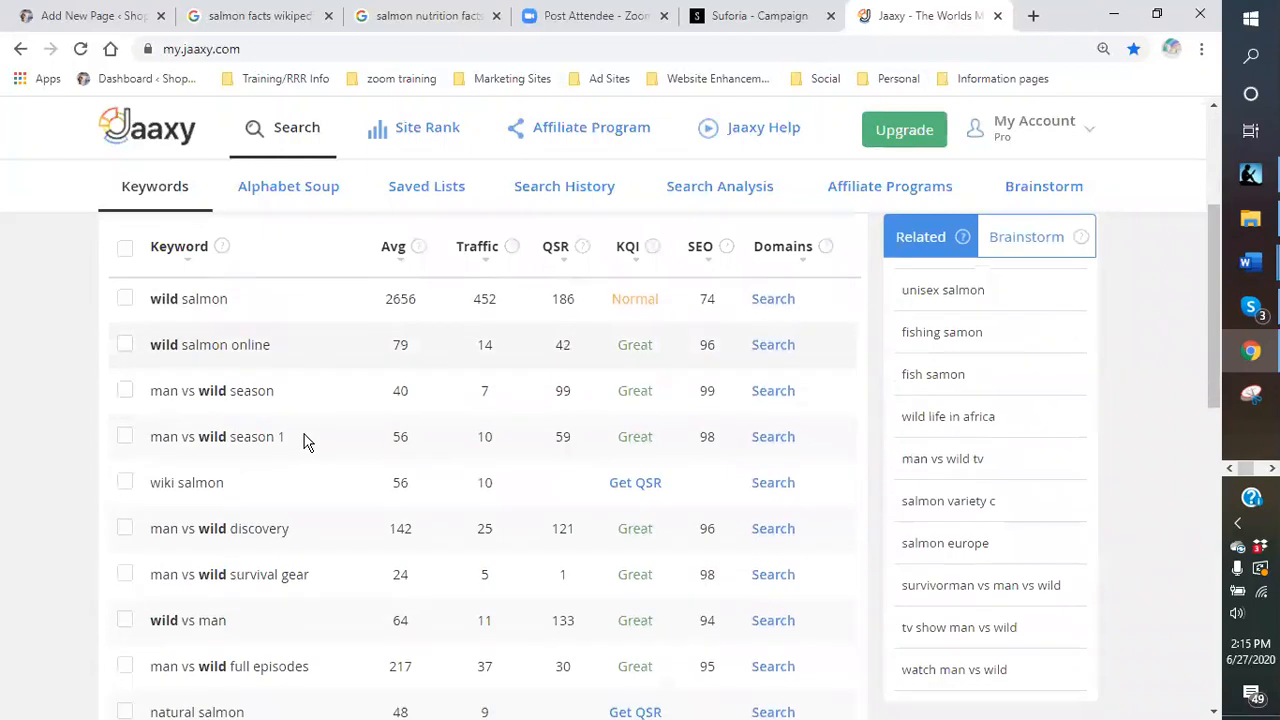
scroll(307, 443, "down", 1)
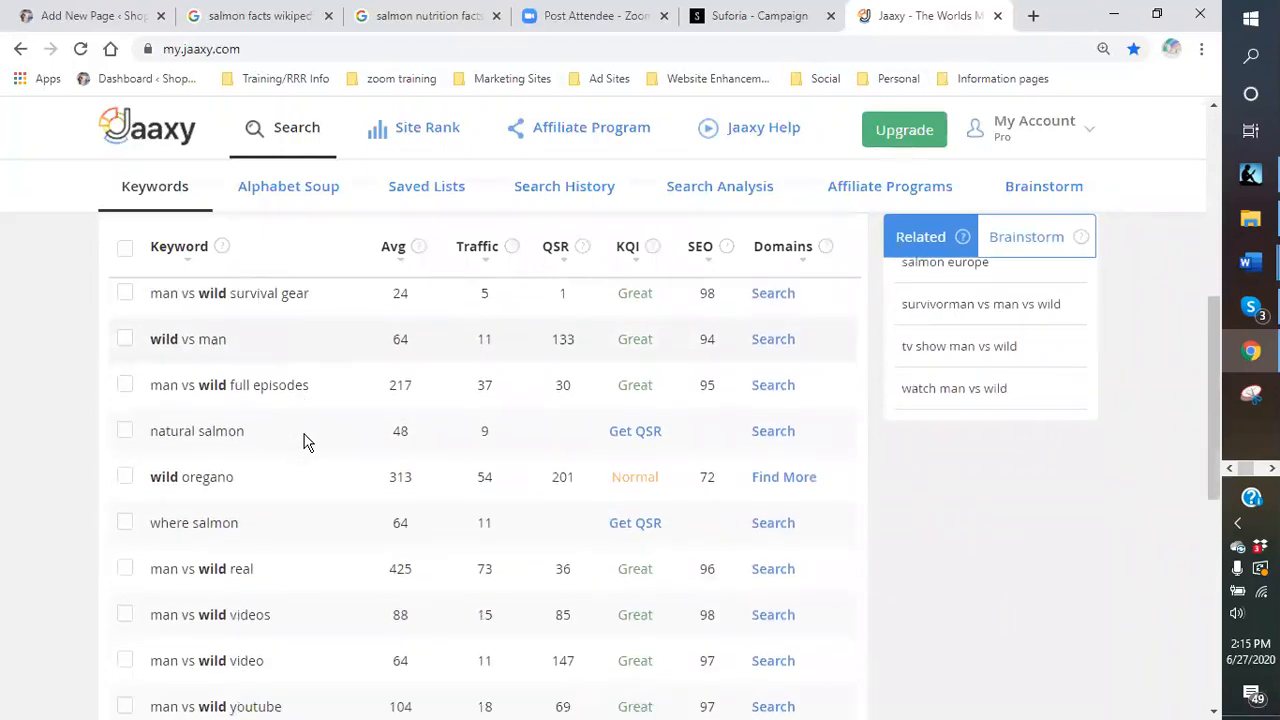
scroll(307, 443, "down", 4)
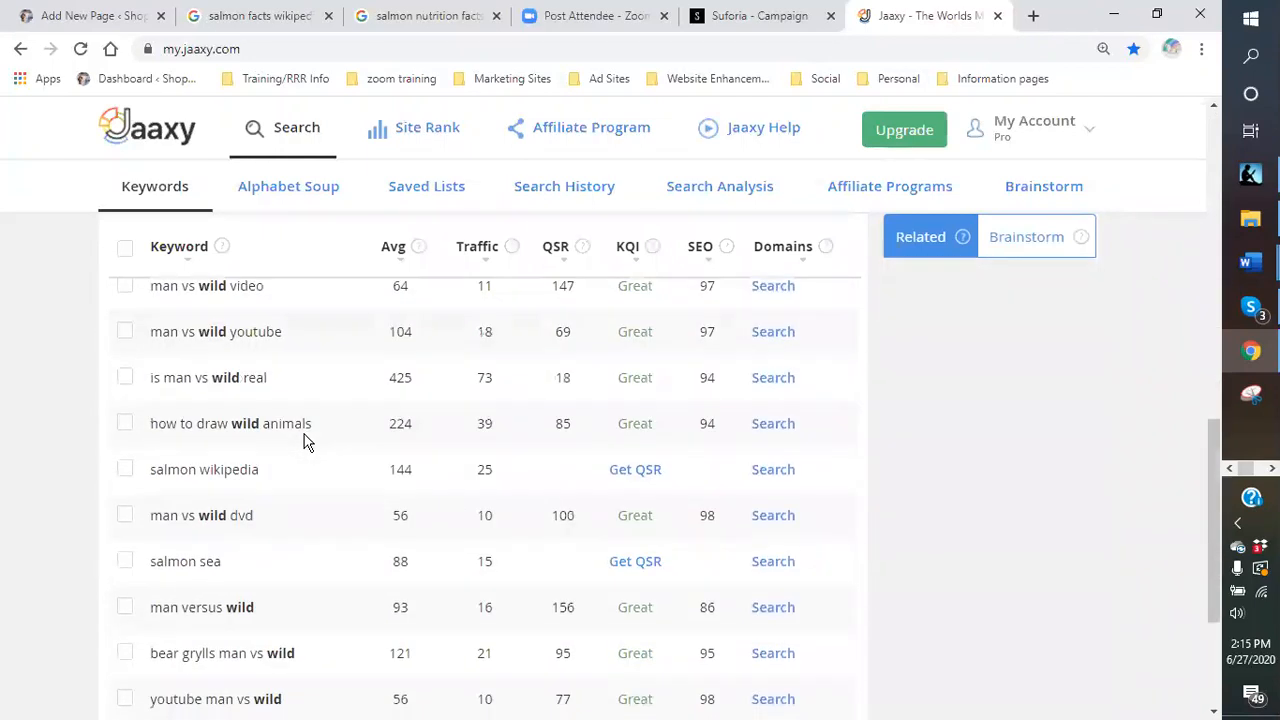
scroll(307, 443, "down", 2)
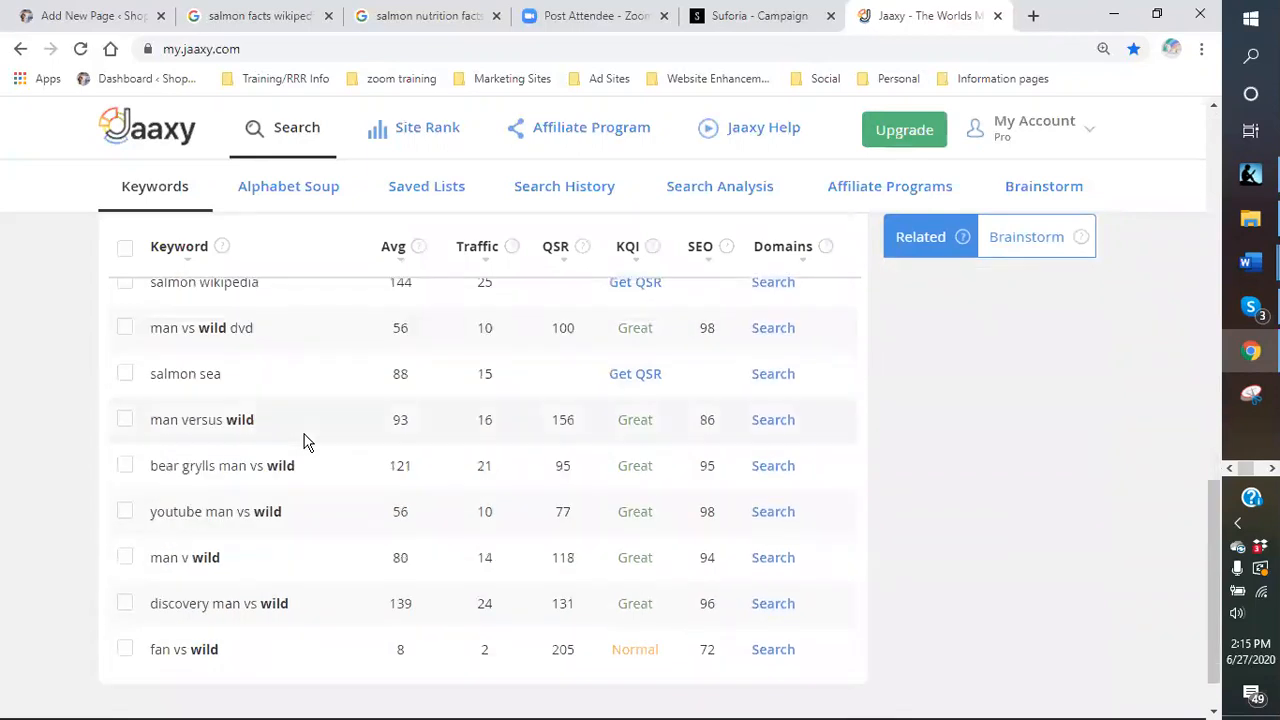
scroll(307, 443, "up", 9)
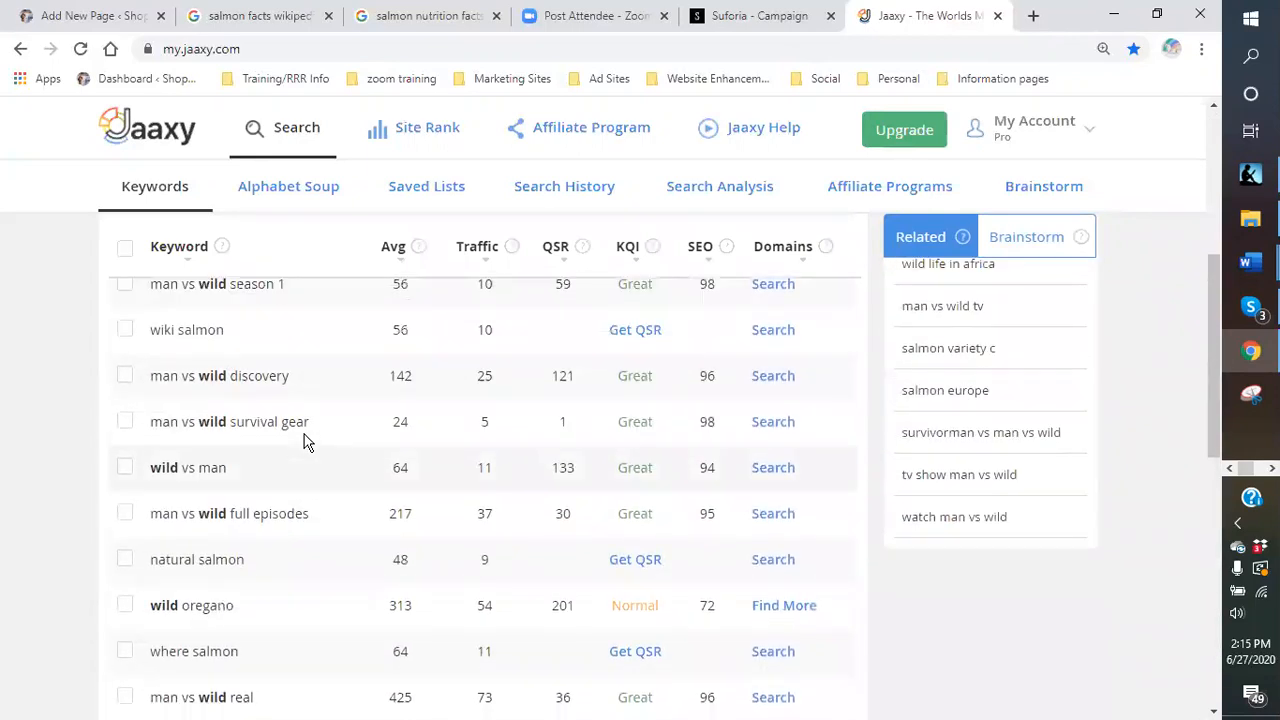
scroll(307, 443, "up", 4)
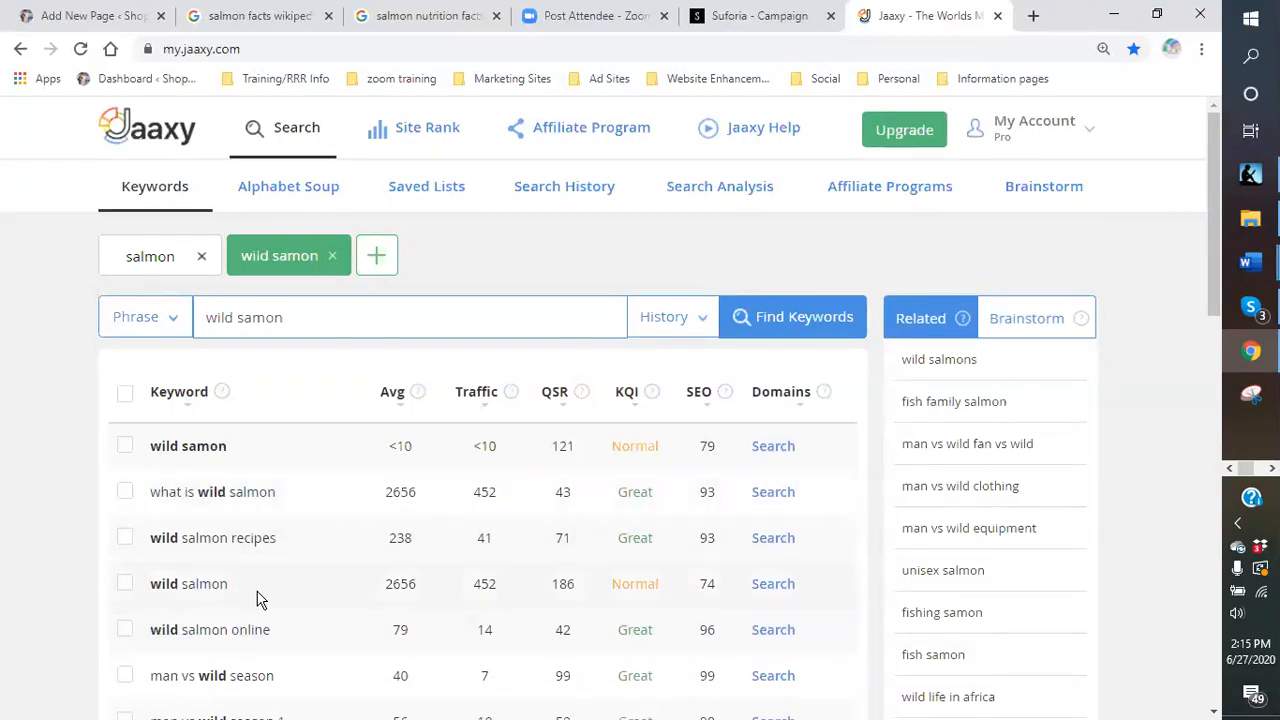
- Browse the 'salmon' keyword list, noting 'easy salmon recipes' at 3026 searches, QSR 147
left_click(133, 258)
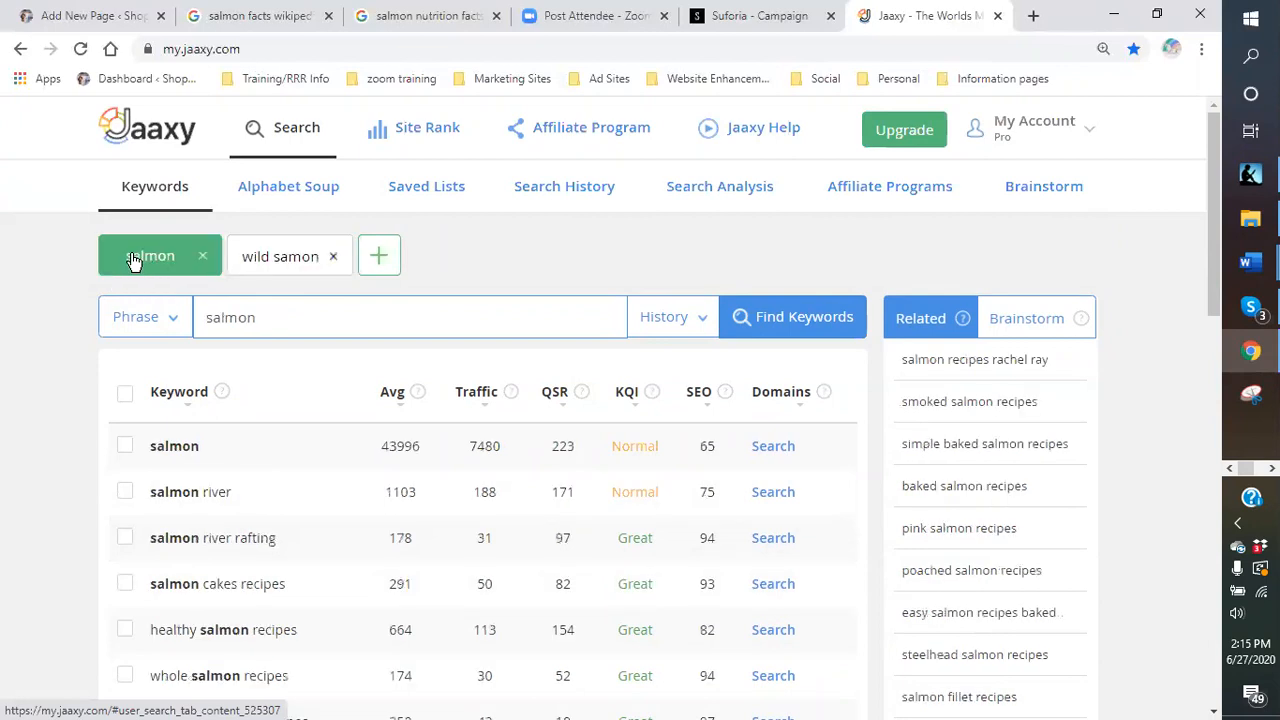
scroll(310, 530, "down", 1)
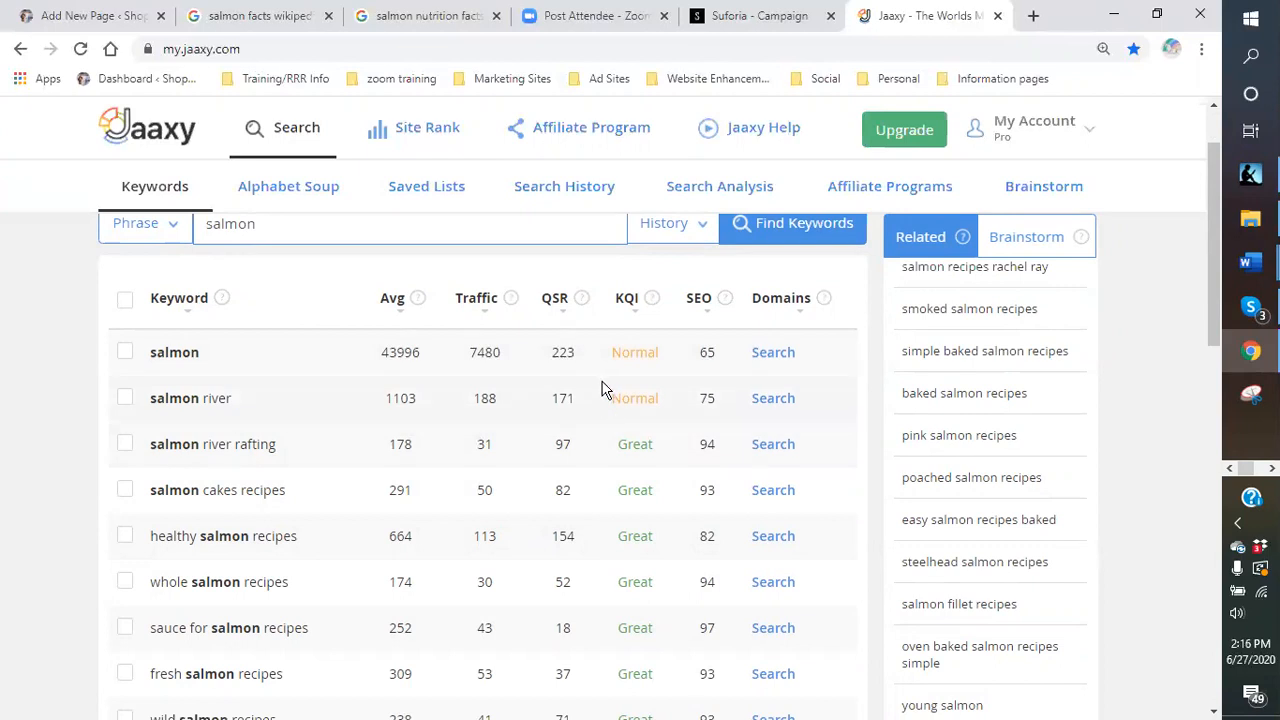
scroll(320, 423, "down", 1)
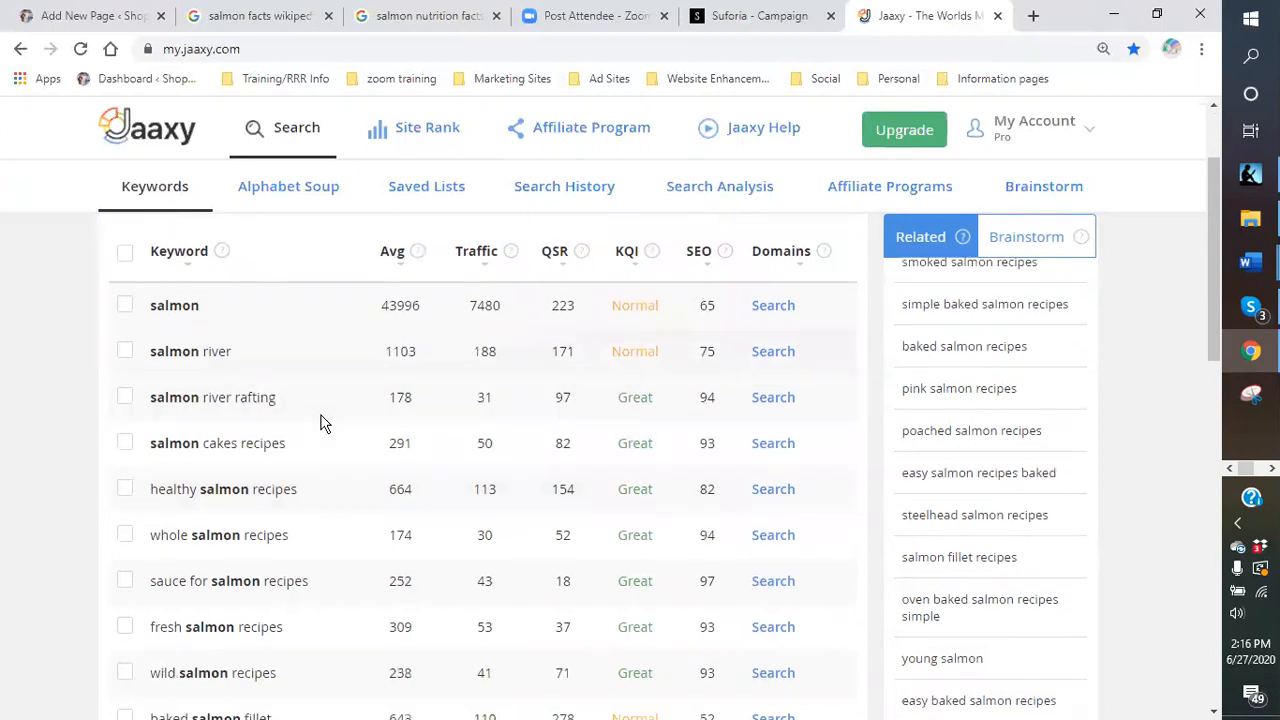
scroll(320, 423, "down", 1)
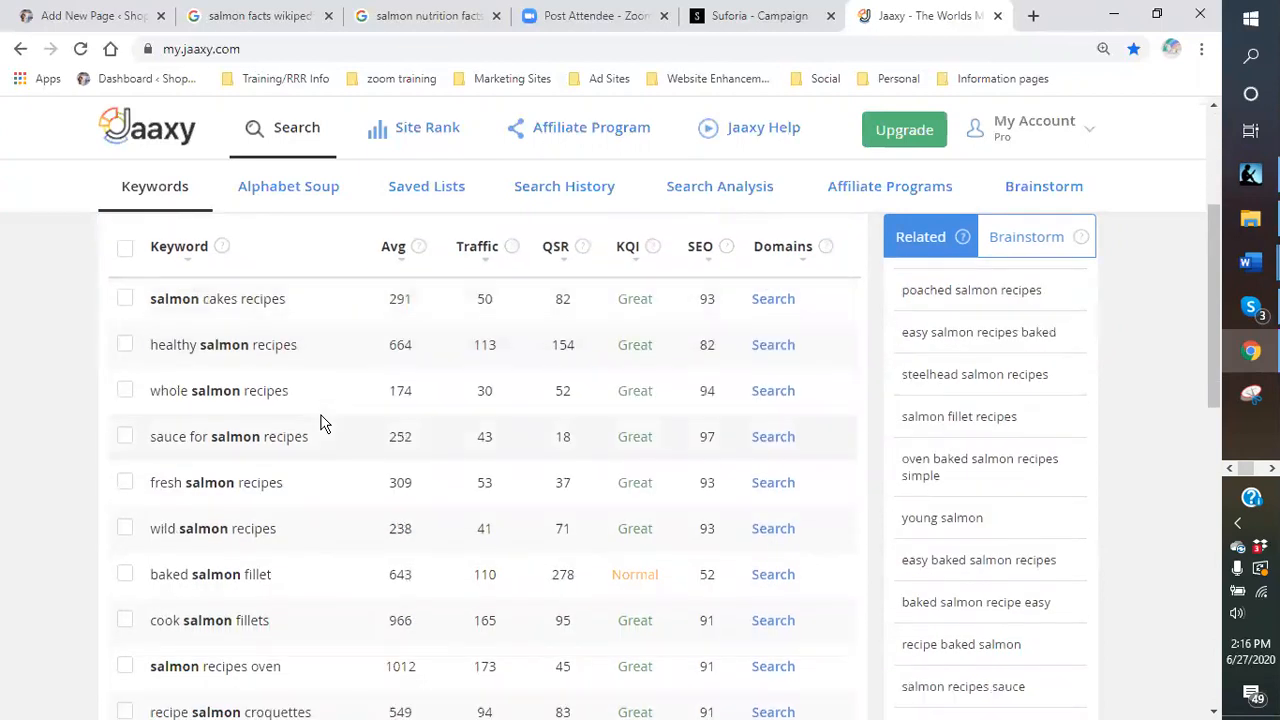
scroll(320, 423, "down", 1)
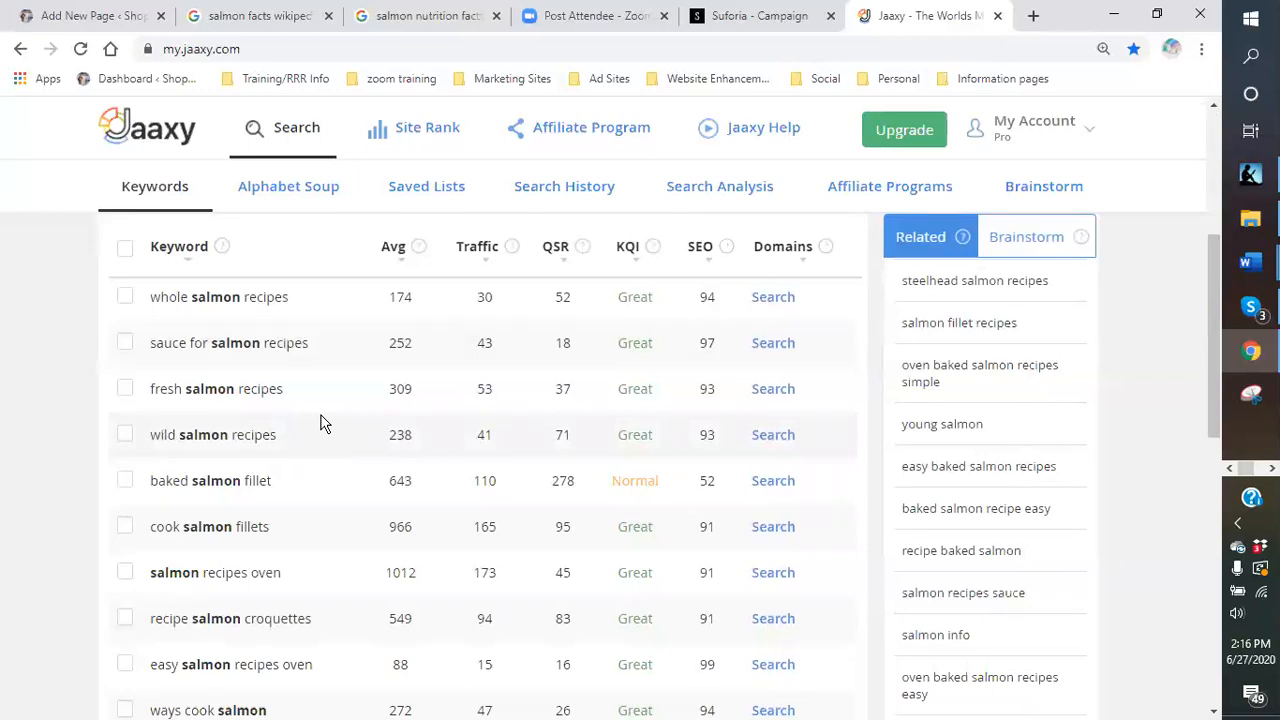
scroll(320, 423, "up", 1)
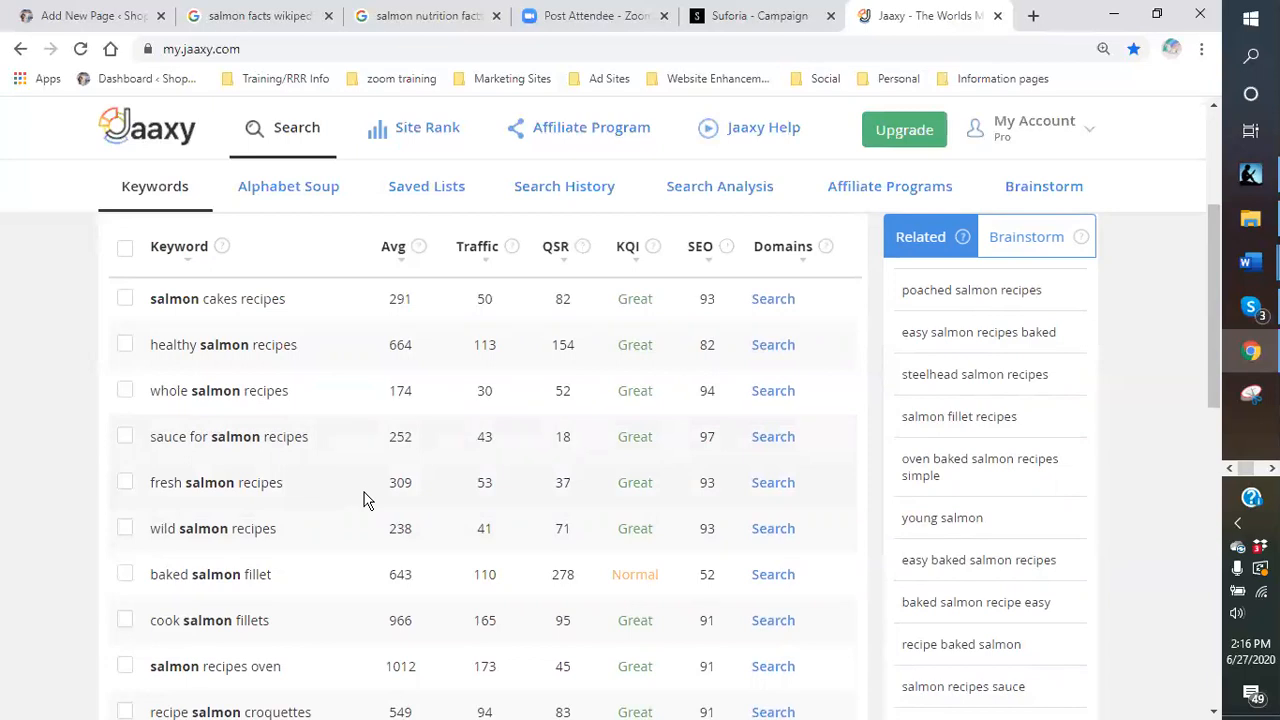
scroll(365, 500, "down", 1)
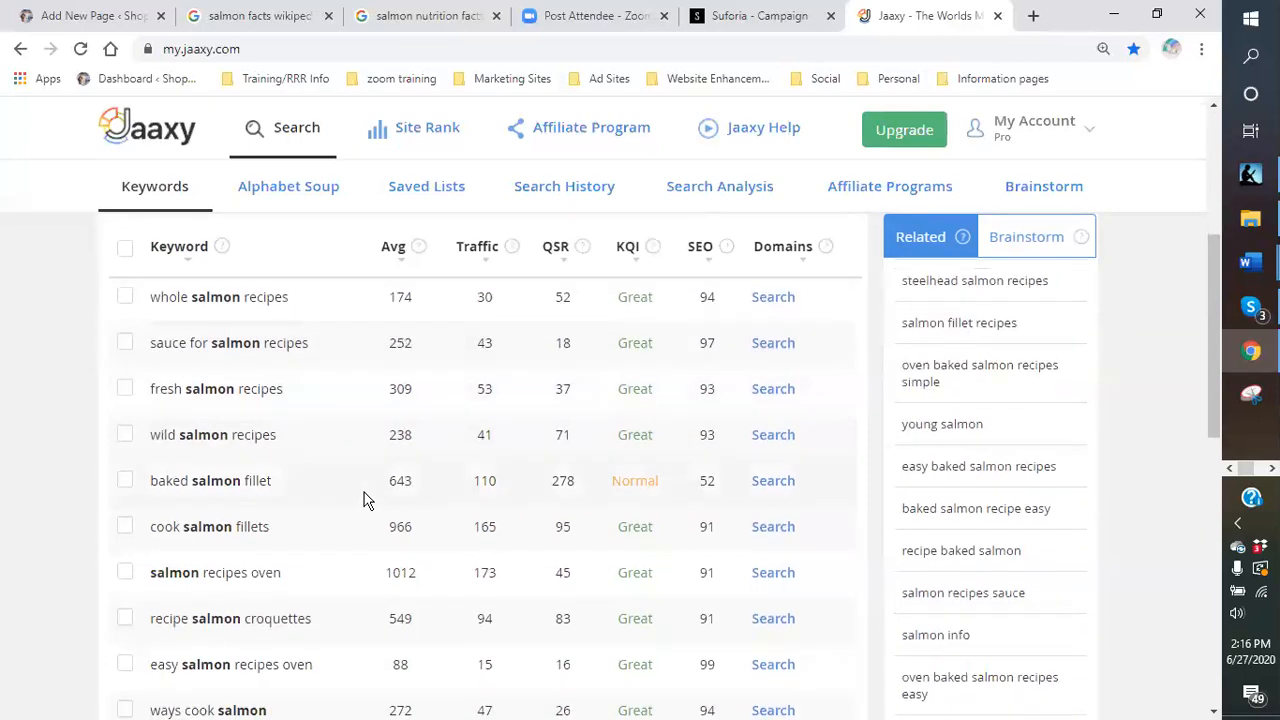
scroll(365, 500, "down", 1)
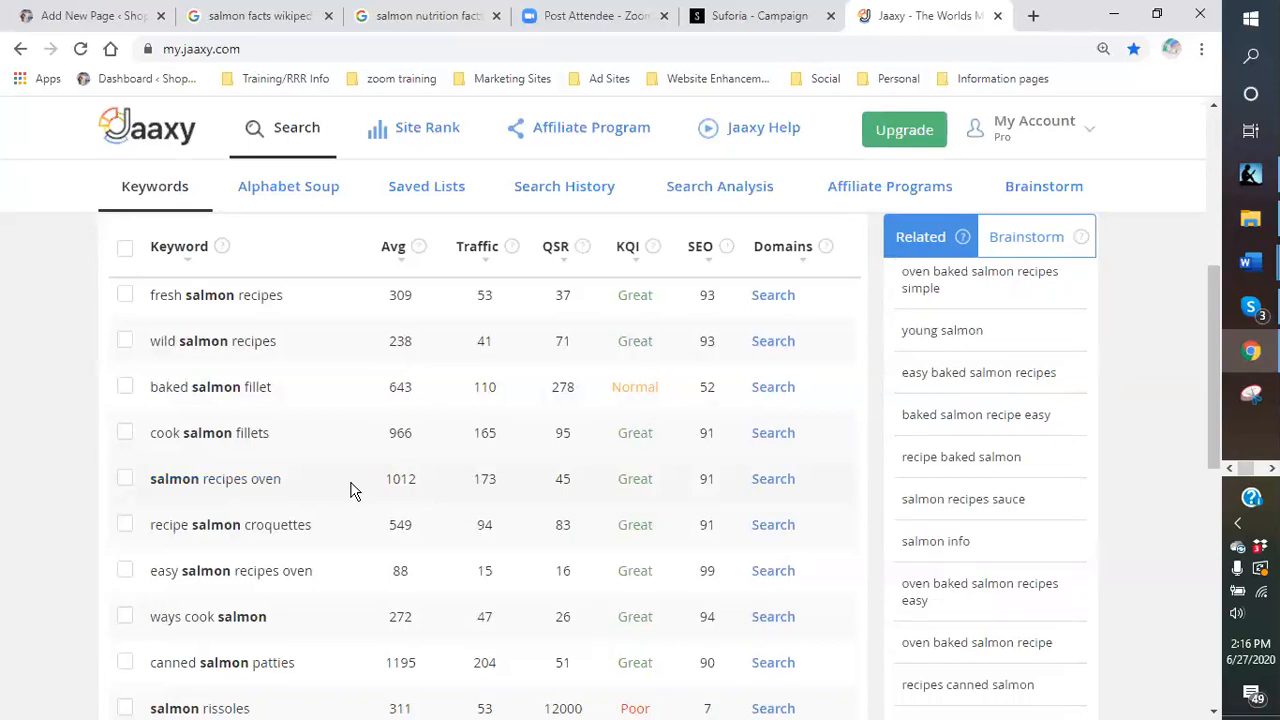
scroll(350, 490, "down", 2)
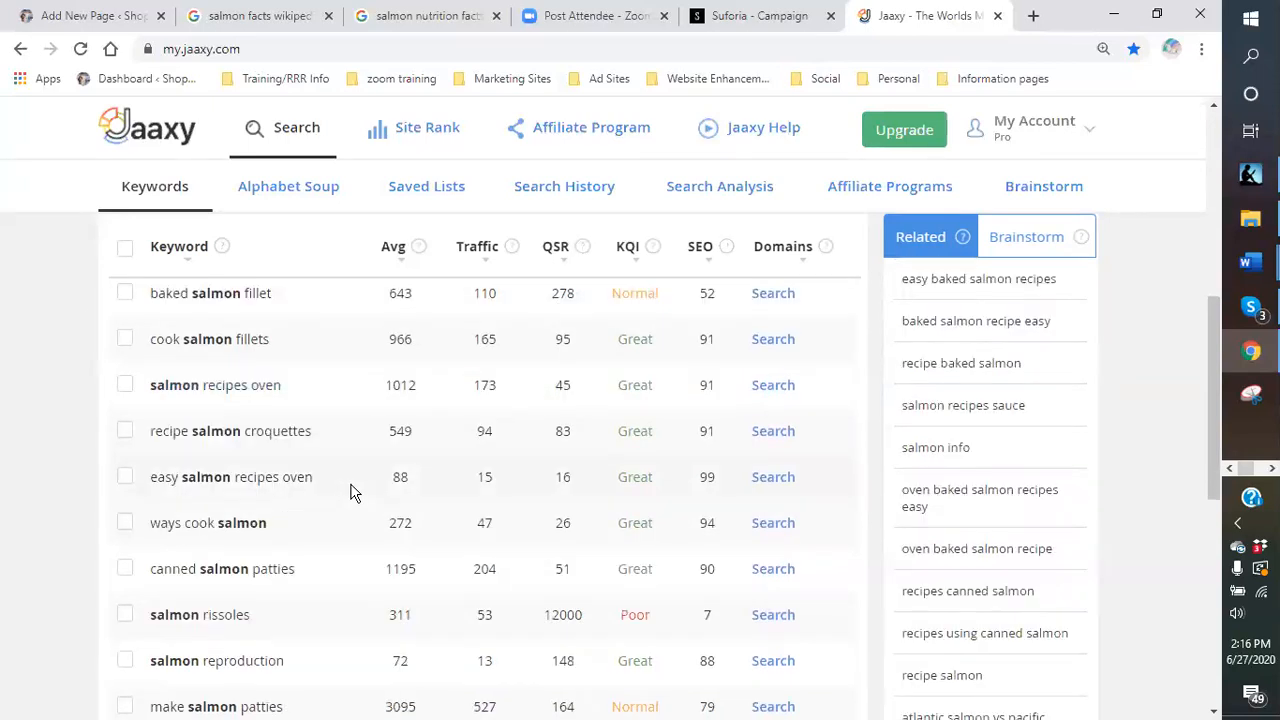
scroll(348, 494, "down", 2)
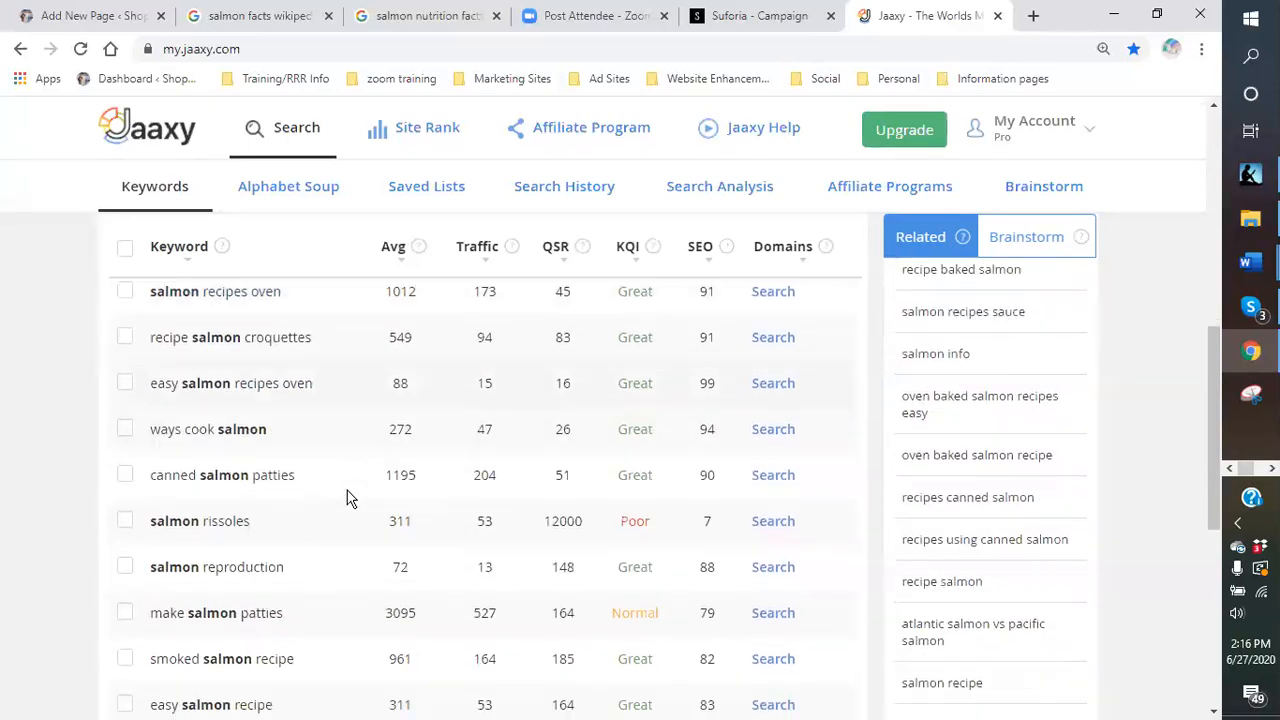
scroll(348, 498, "down", 2)
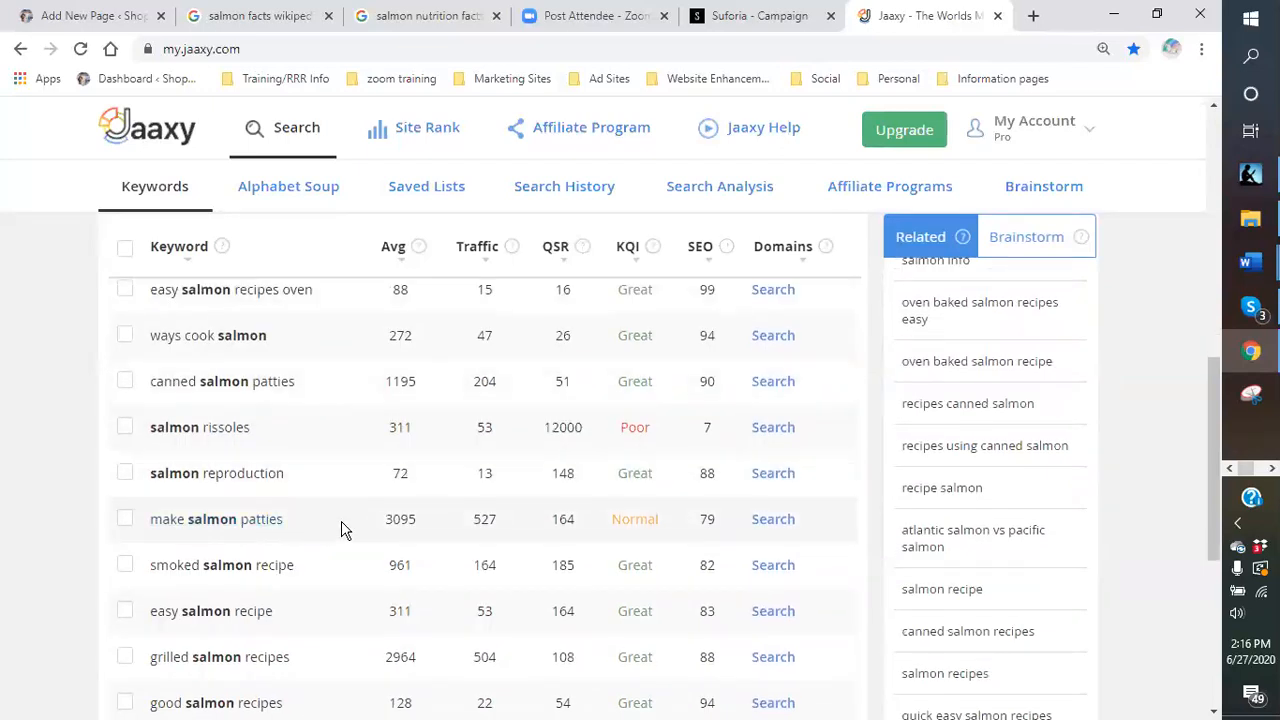
scroll(340, 530, "down", 1)
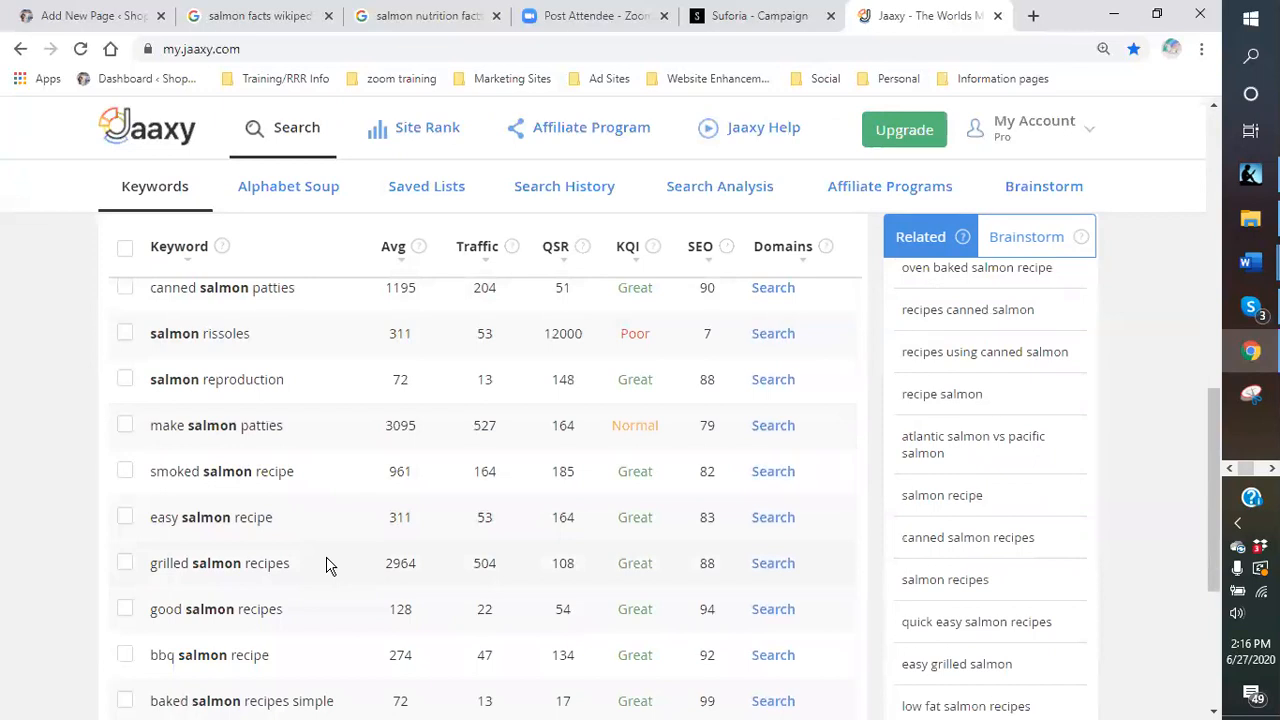
scroll(330, 566, "down", 3)
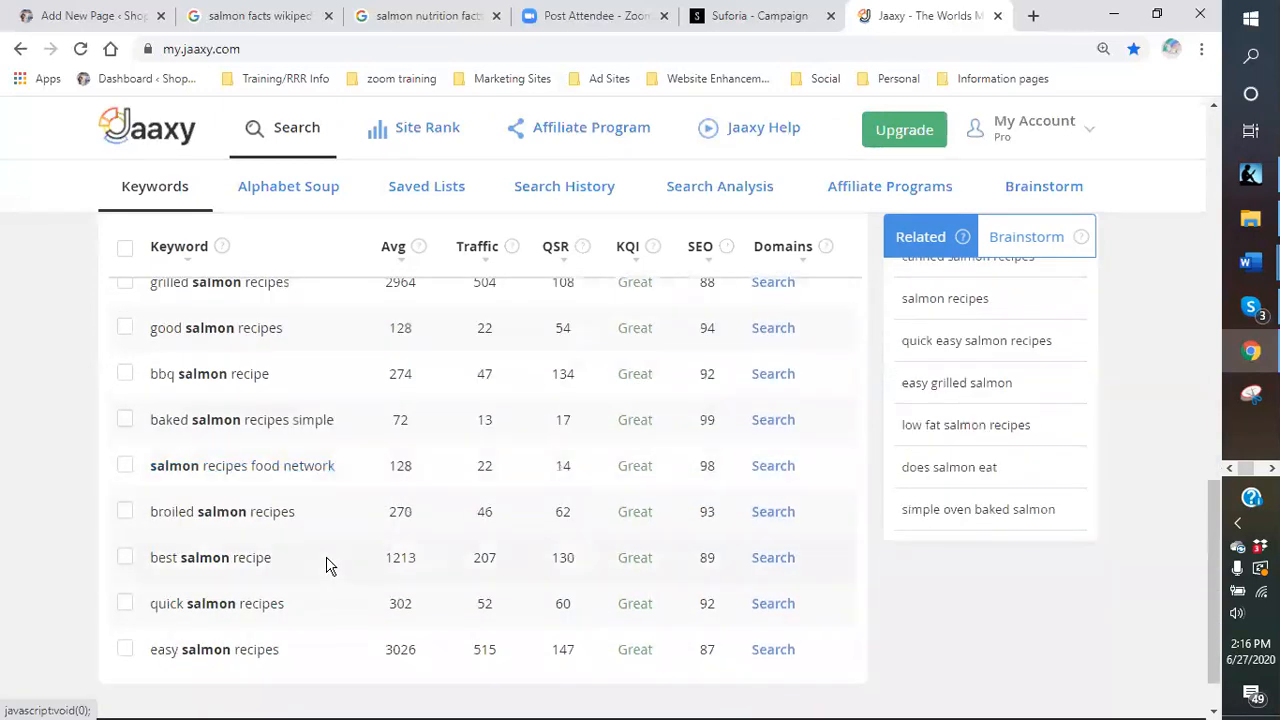
scroll(305, 575, "down", 1)
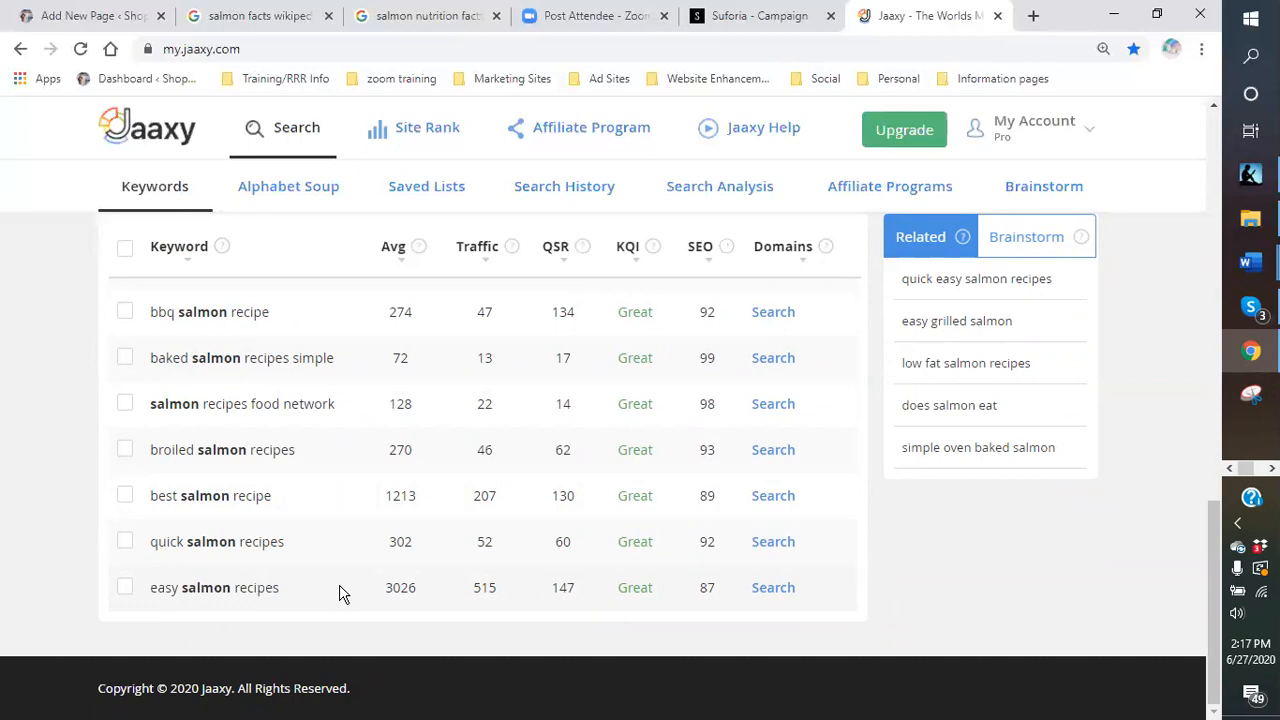
scroll(340, 594, "up", 10)
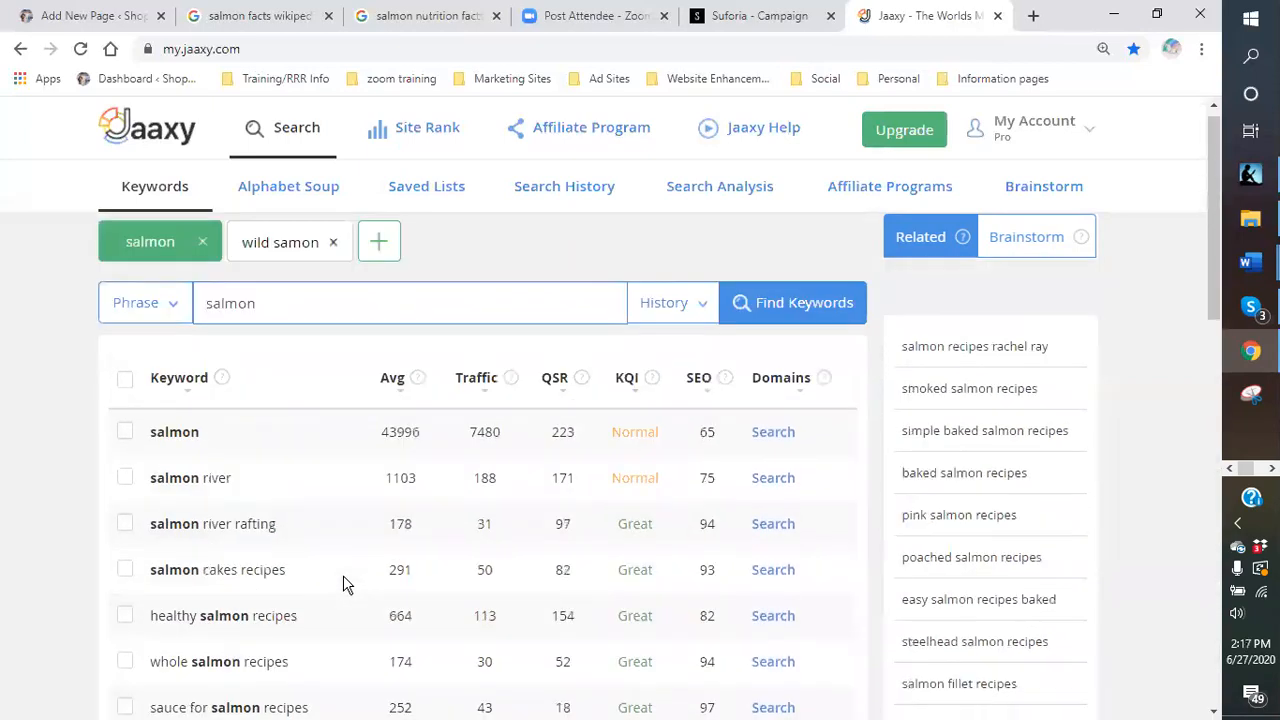
- Title the page draft 'Easy Salmon Recipes for Wild Salmon'
left_click(75, 18)
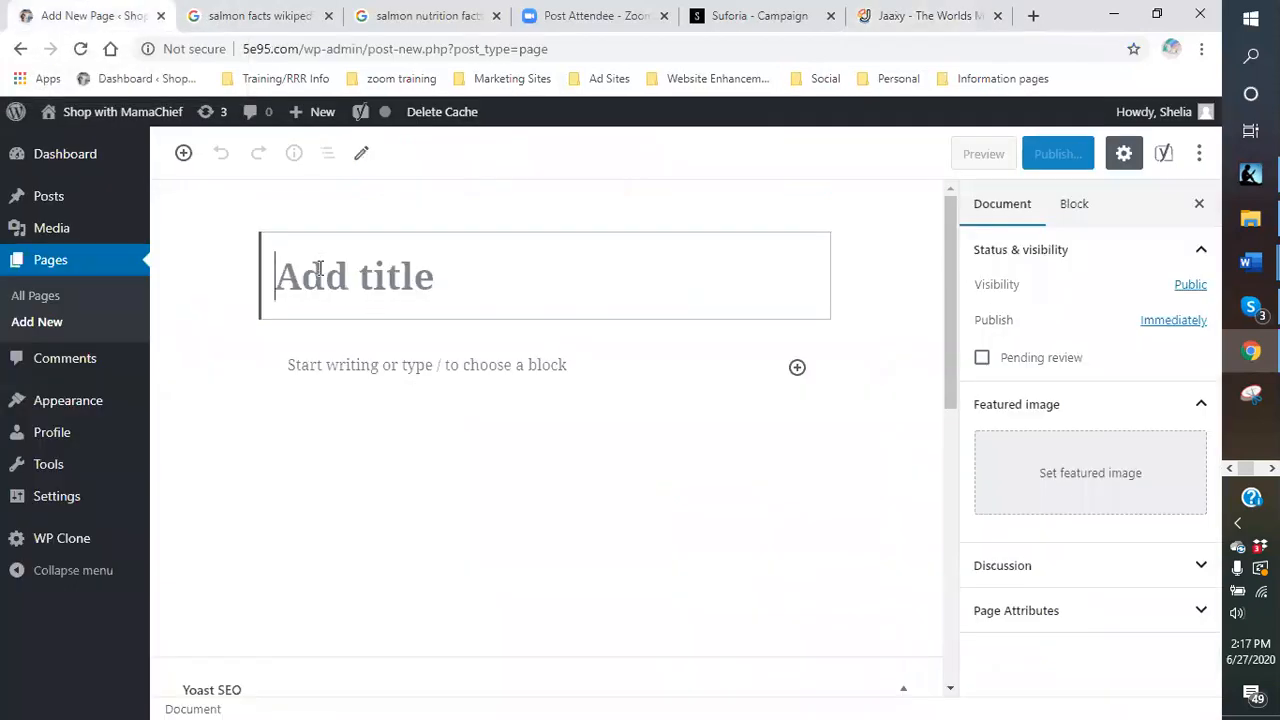
mouse_move(296, 110)
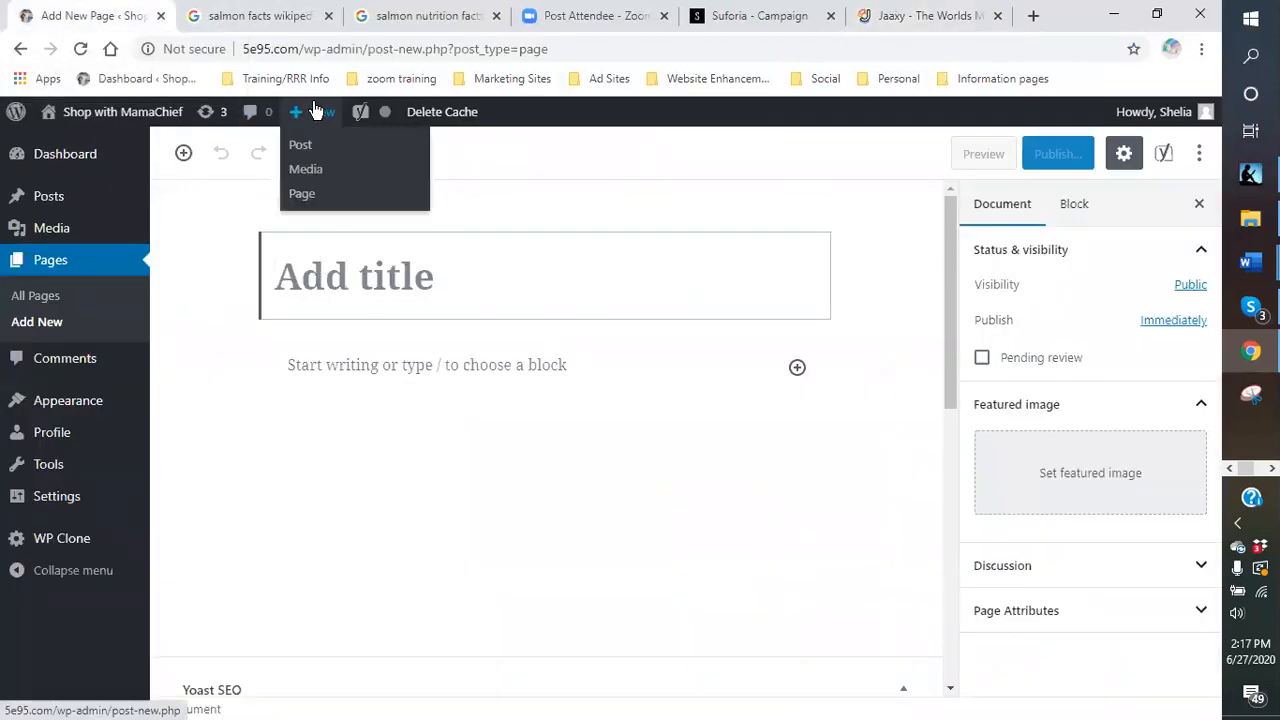
type("Ea")
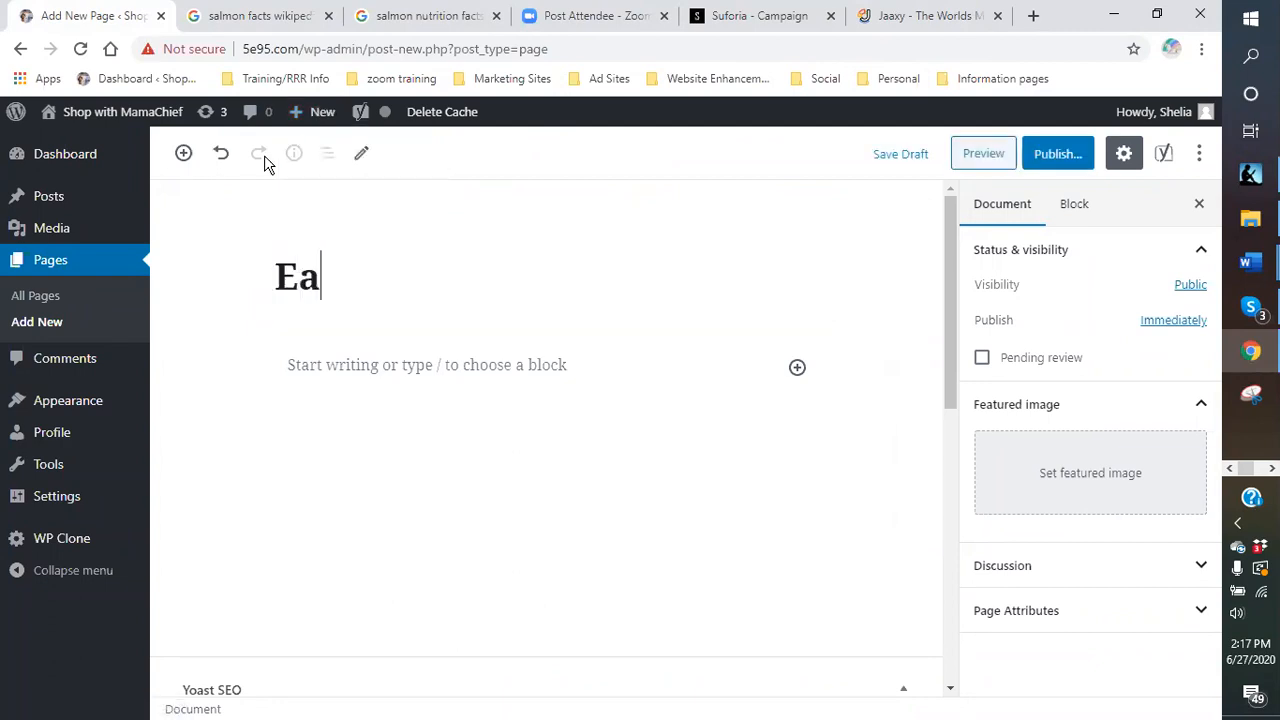
type("s")
key("BackSpace")
key("BackSpace")
type("asy Salmom")
key("BackSpace")
type("nR")
key("BackSpace")
type("Re")
key("BackSpace")
key("BackSpace")
type("Recip")
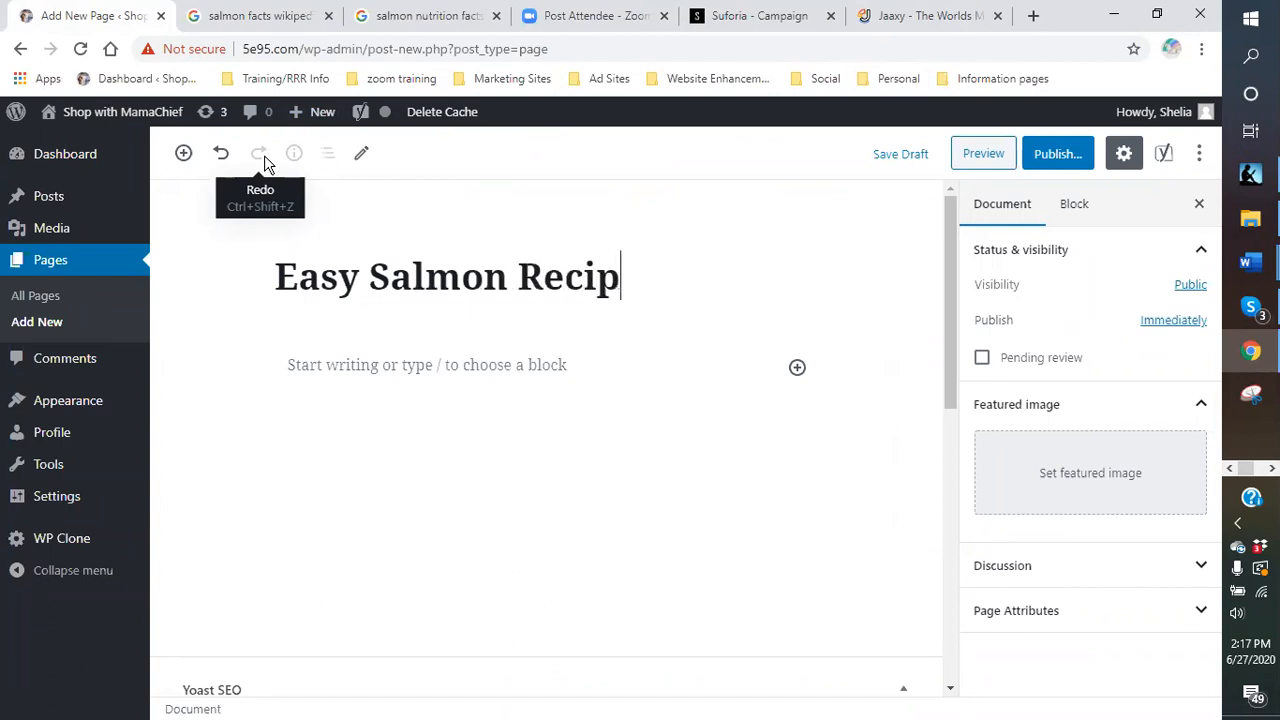
type("es -")
key("BackSpace")
type("for Wild A")
key("BackSpace")
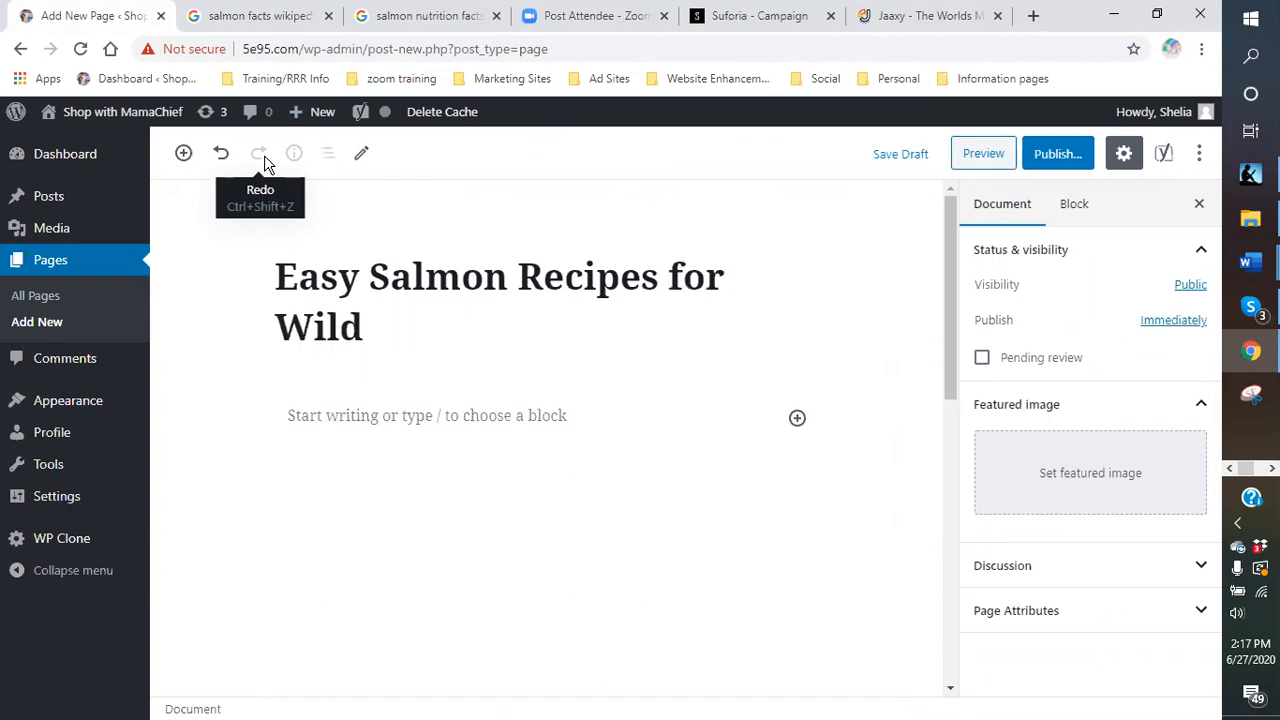
type("Samon")
key("BackSpace")
key("BackSpace")
key("BackSpace")
type("lmon")
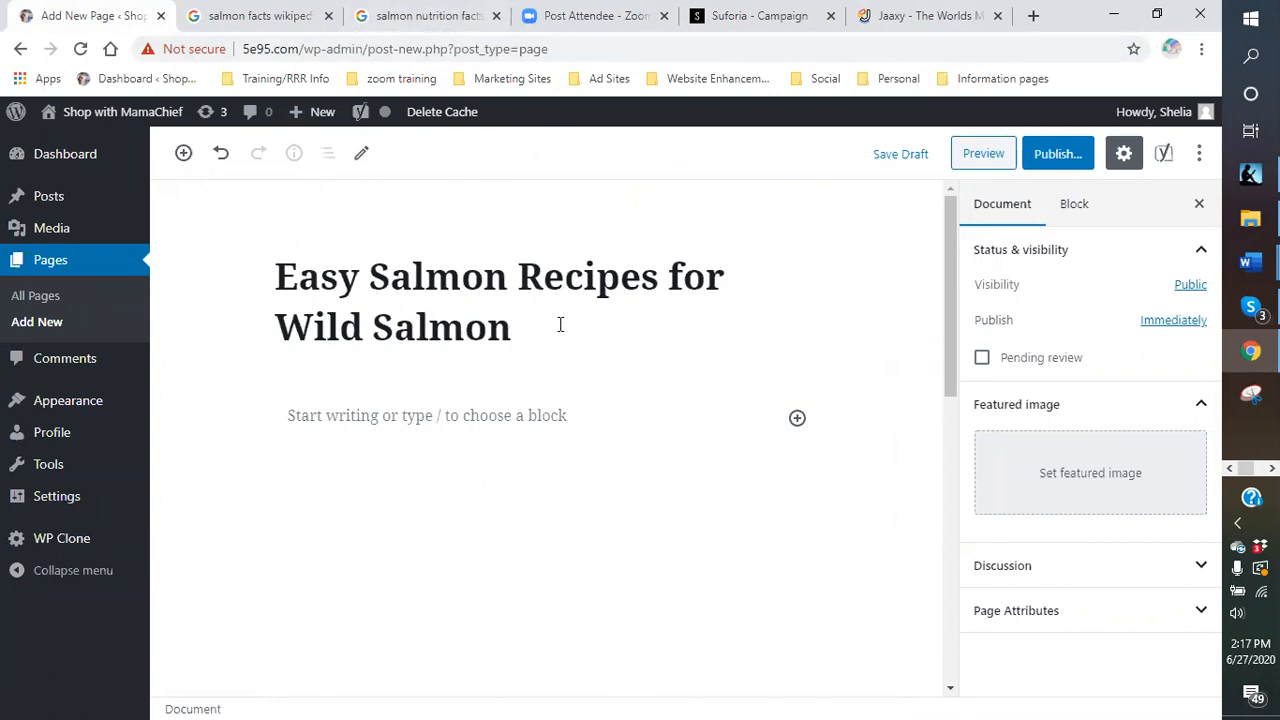
left_click(335, 412)
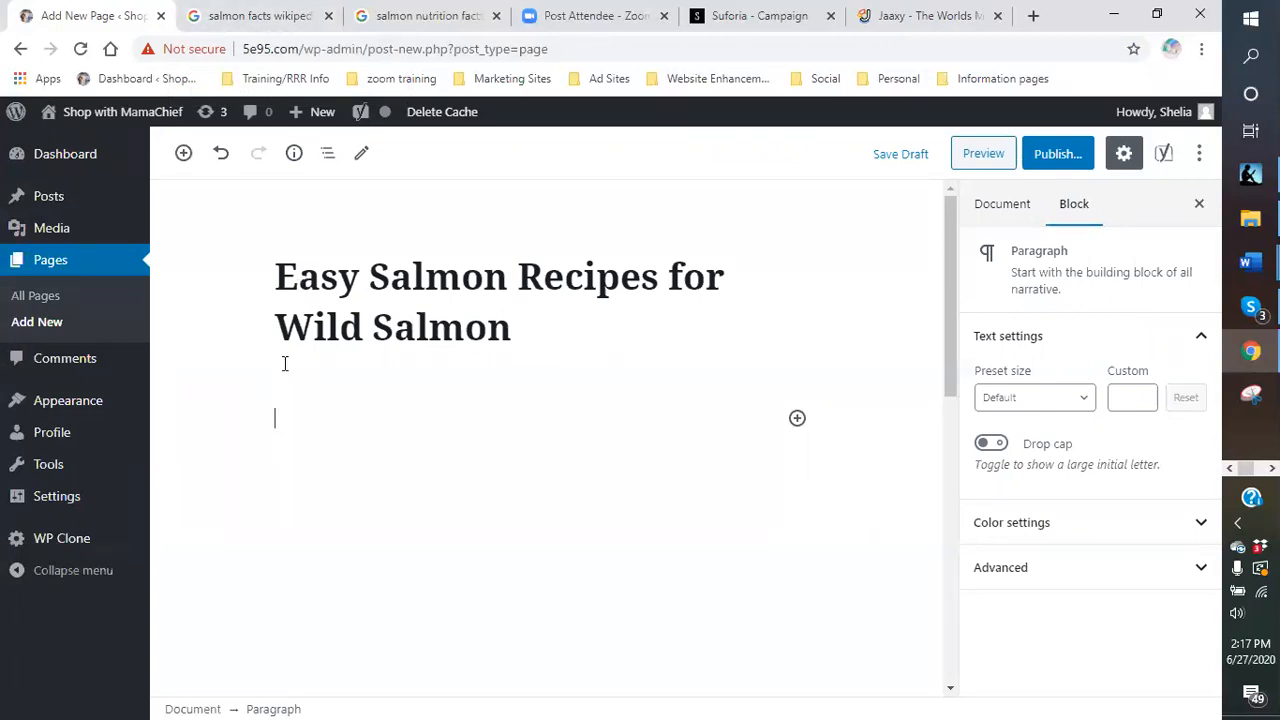
- Write the intro paragraph on easy wild salmon recipes, promoting the Great Alaskan Wild Salmon company
type("Easy salm")
key("BackSpace")
type("mon")
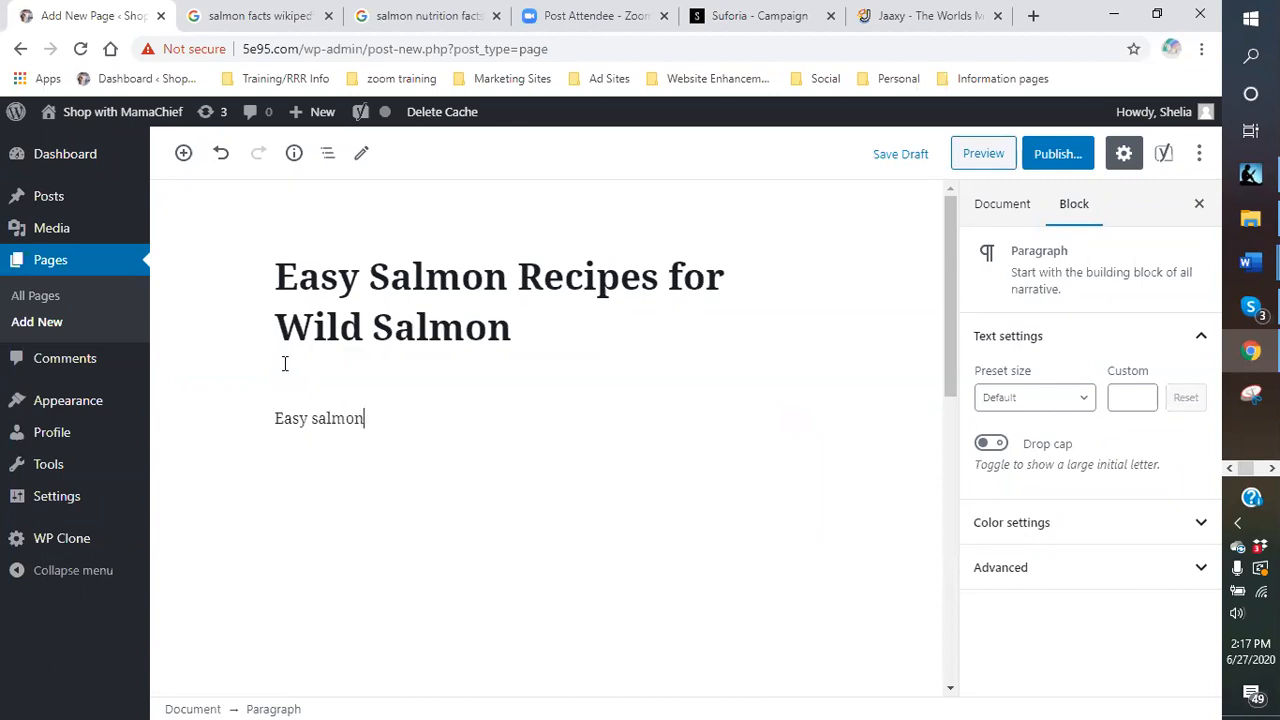
type(" recipes are not always easy.  However, cooking fish seems to be a challenge no matter how you cook it.  Nevertheless,")
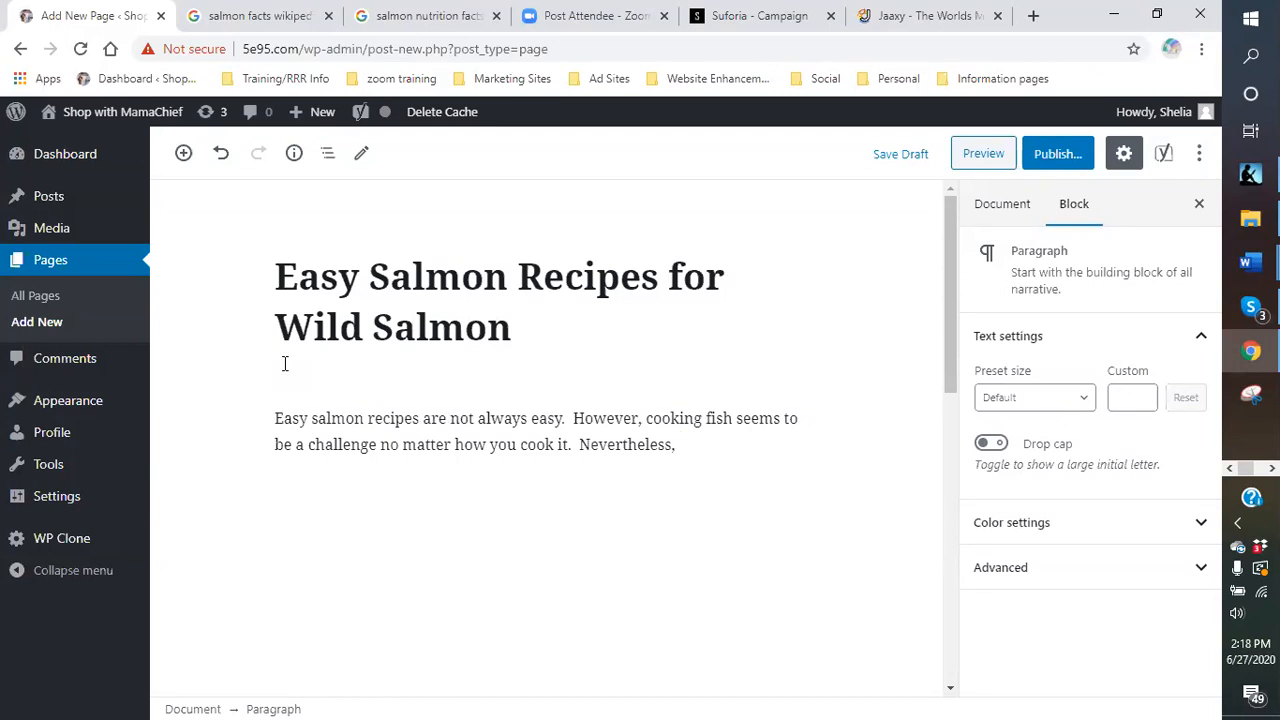
type(" having a diet rich ")
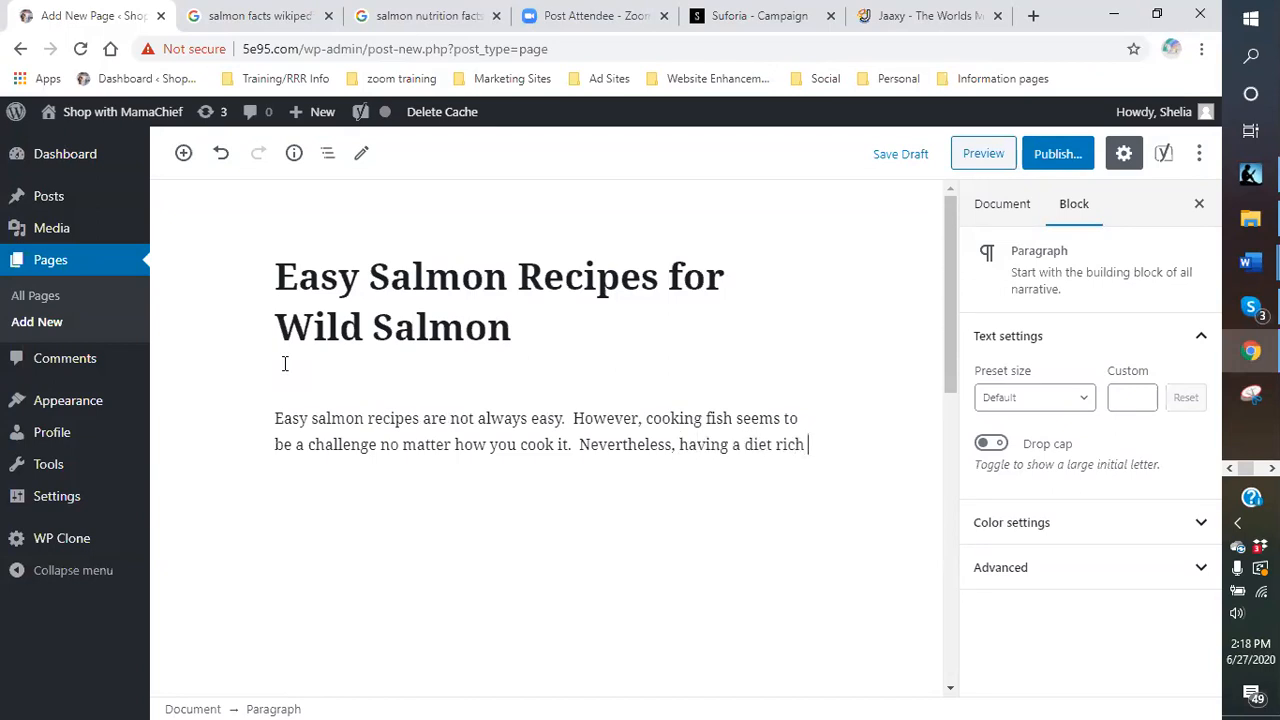
type("in good fish, e")
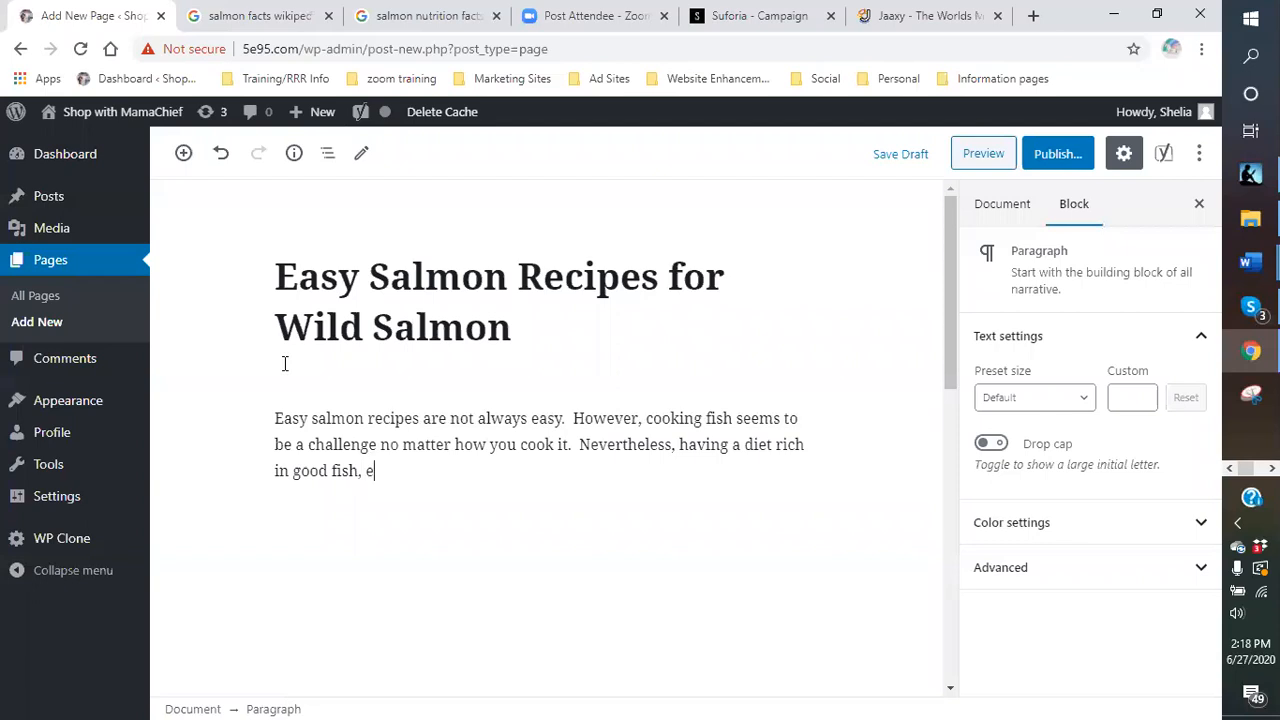
type("specially salmon,")
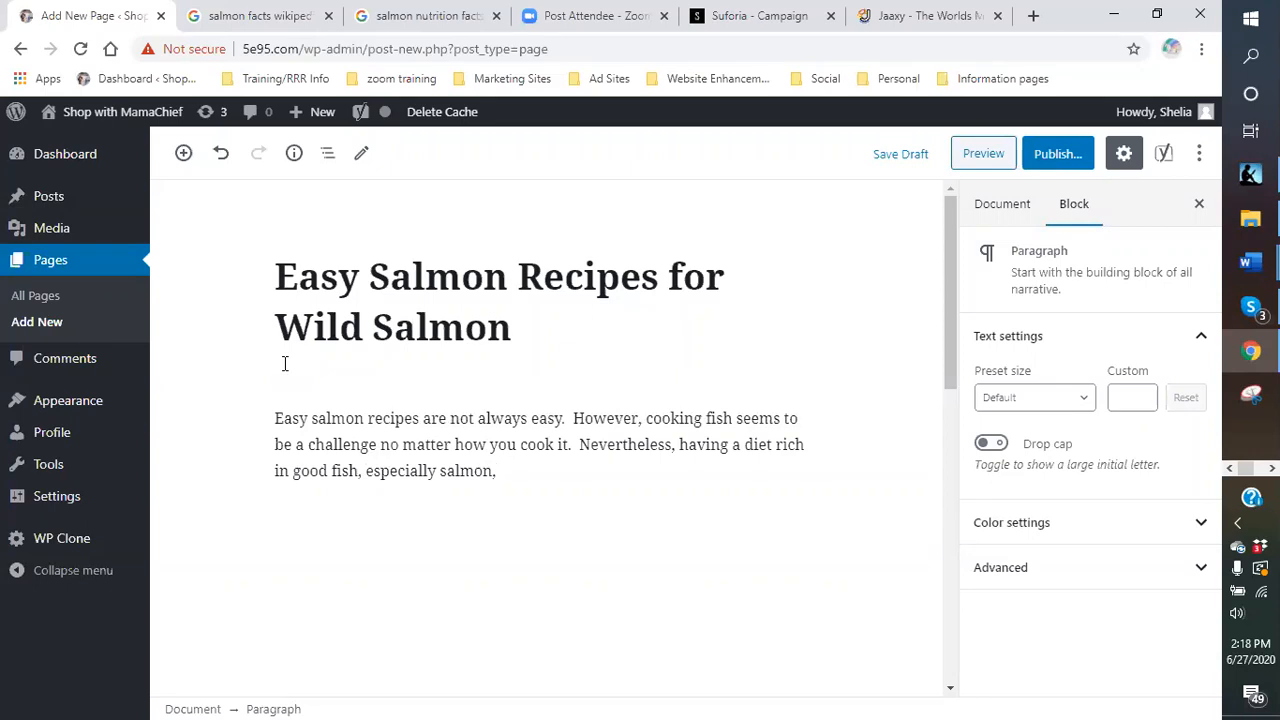
type("t a grteaeat way to stay heal")
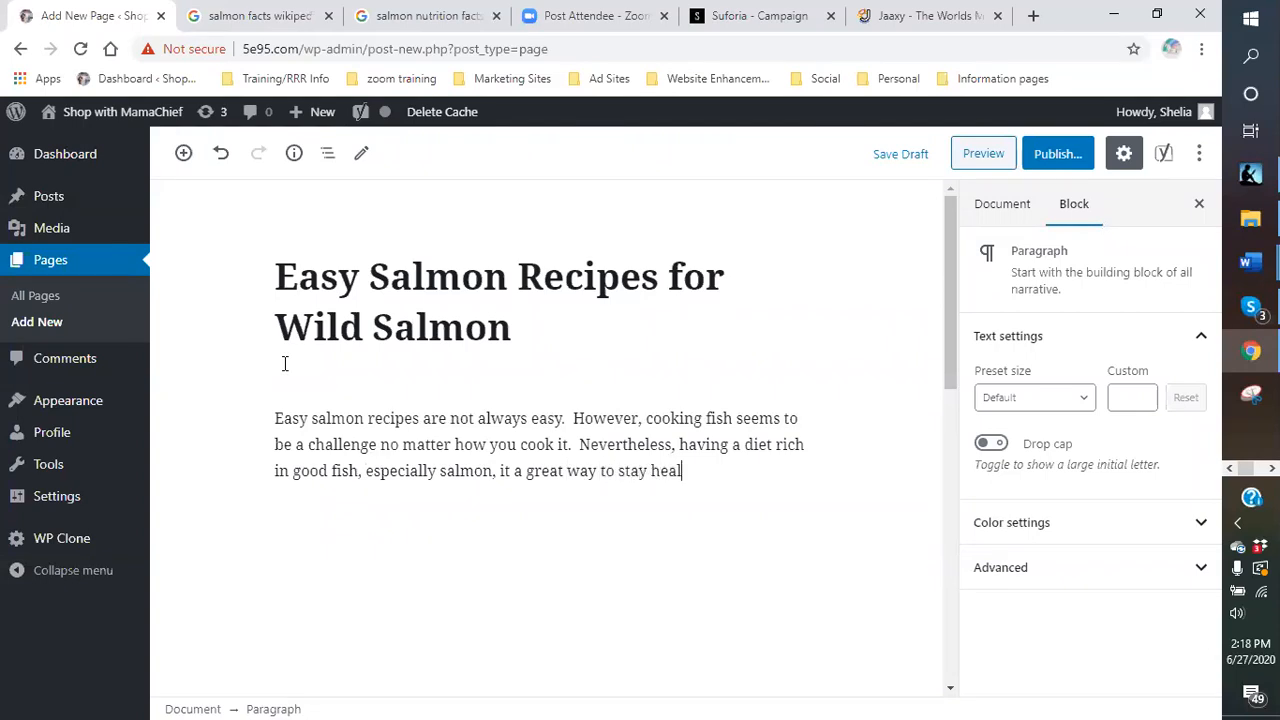
type("thy.  If you want to enjoy ")
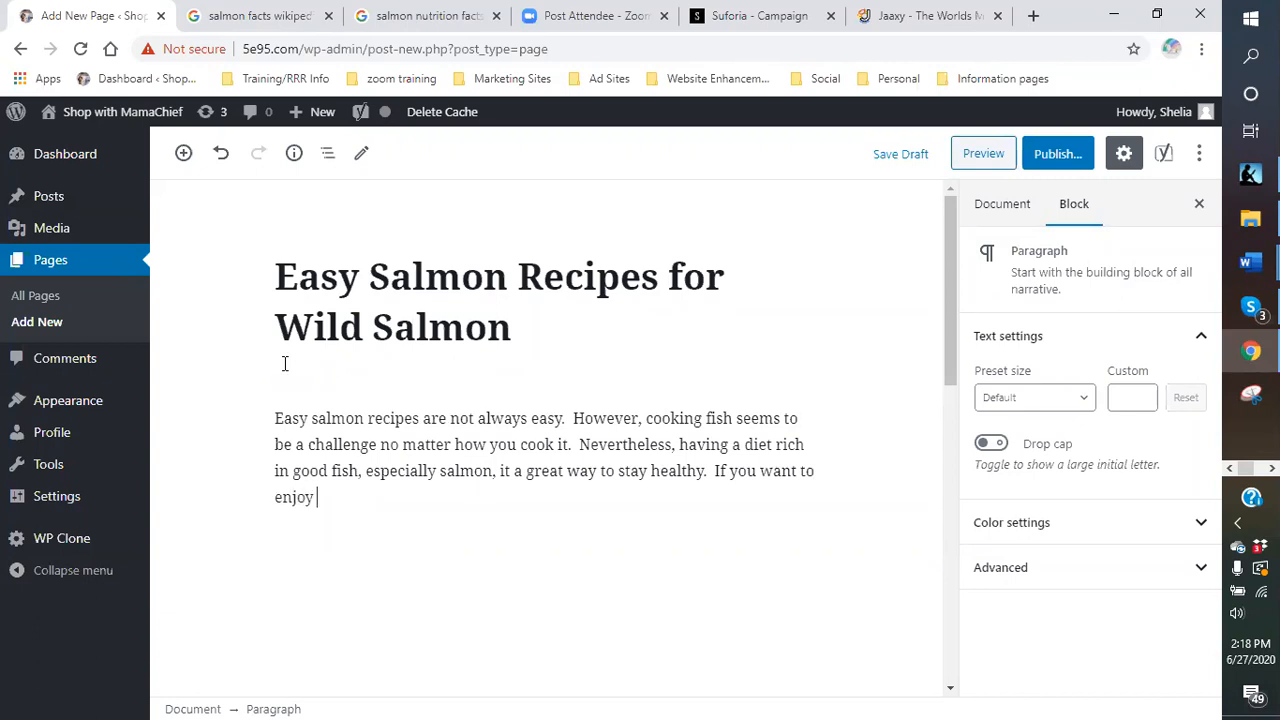
type("this amzing")
key("BackSpace")
key("BackSpace")
type("azing fish straight from the wilds of Alaska, then ")
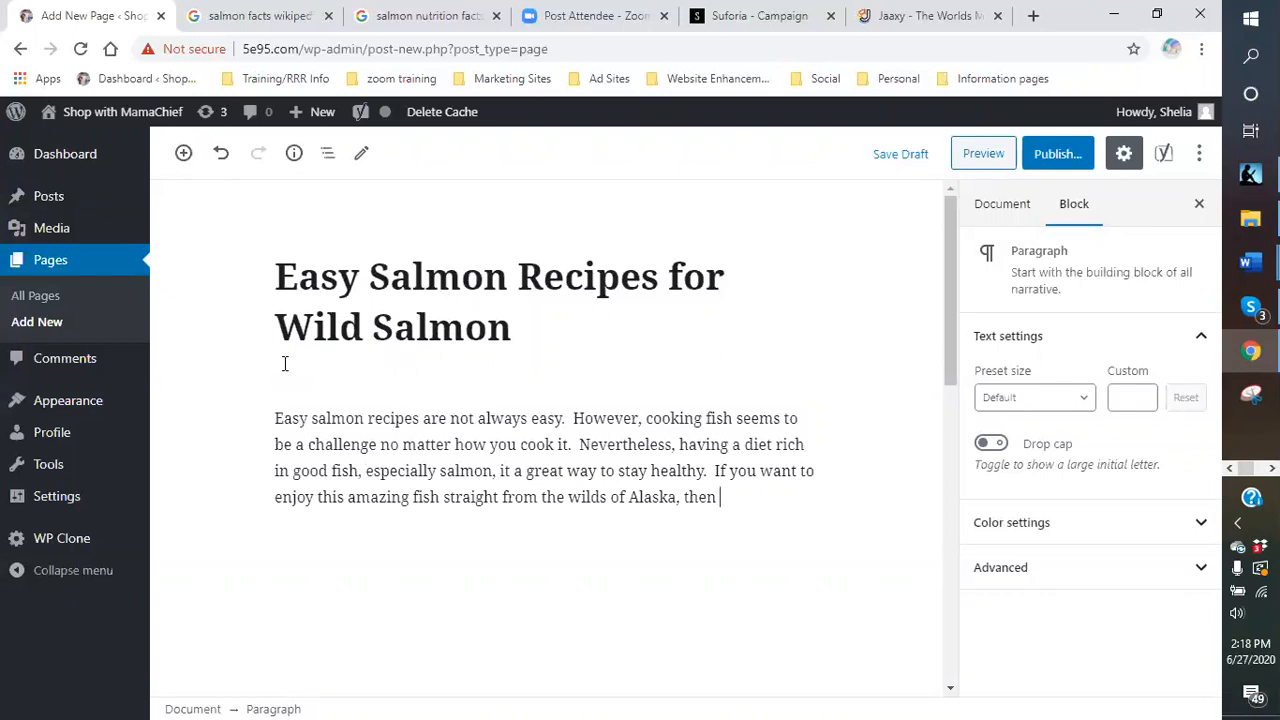
type("rea you are just a click a")
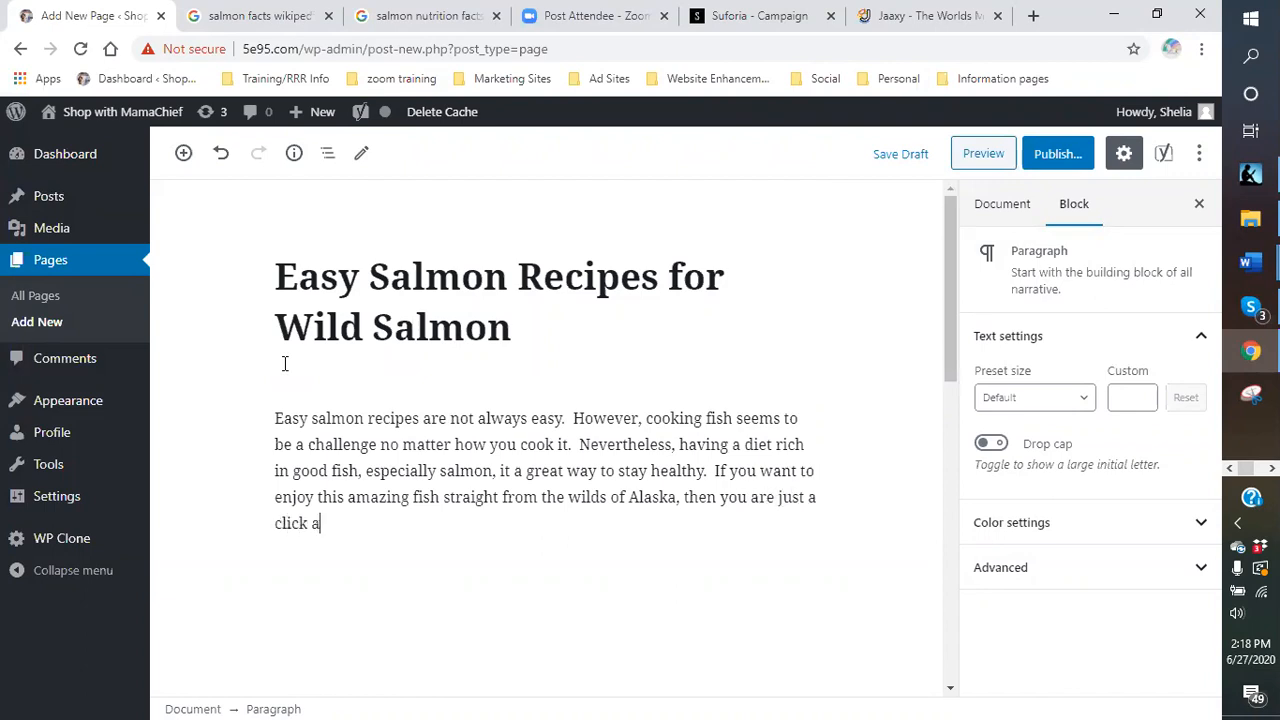
type("way.  Discover")
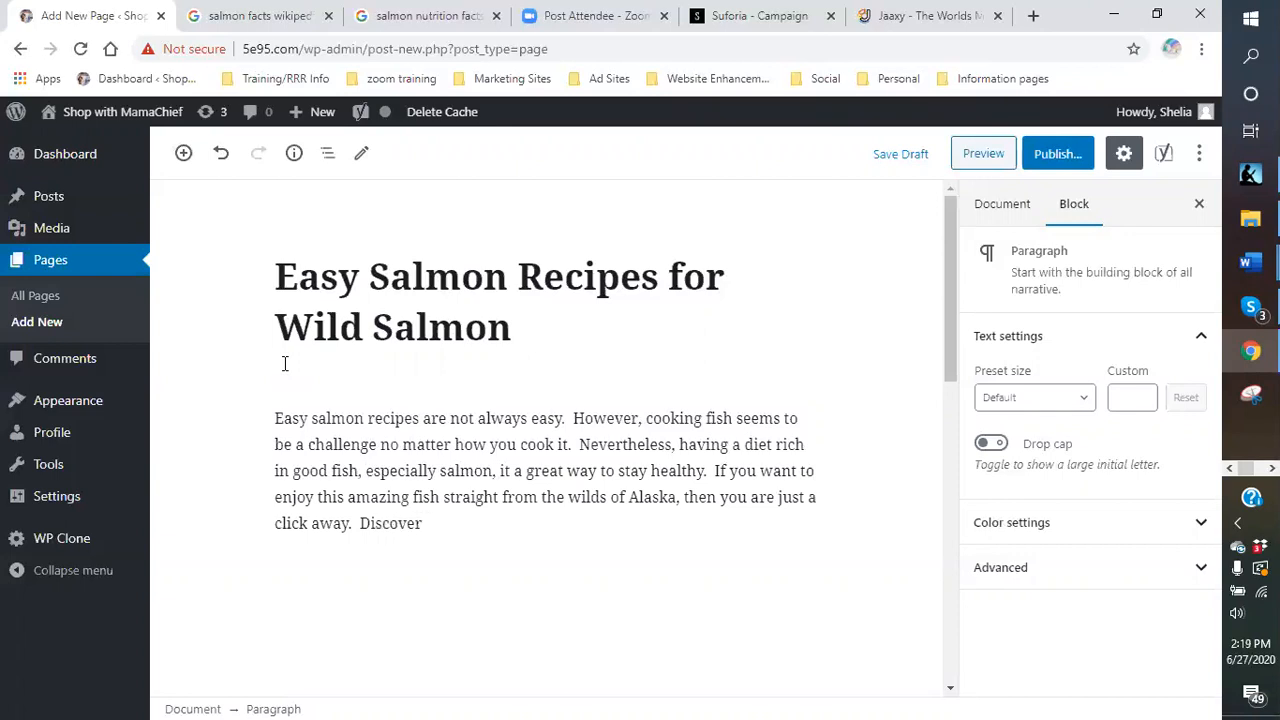
type(" your next best fish ")
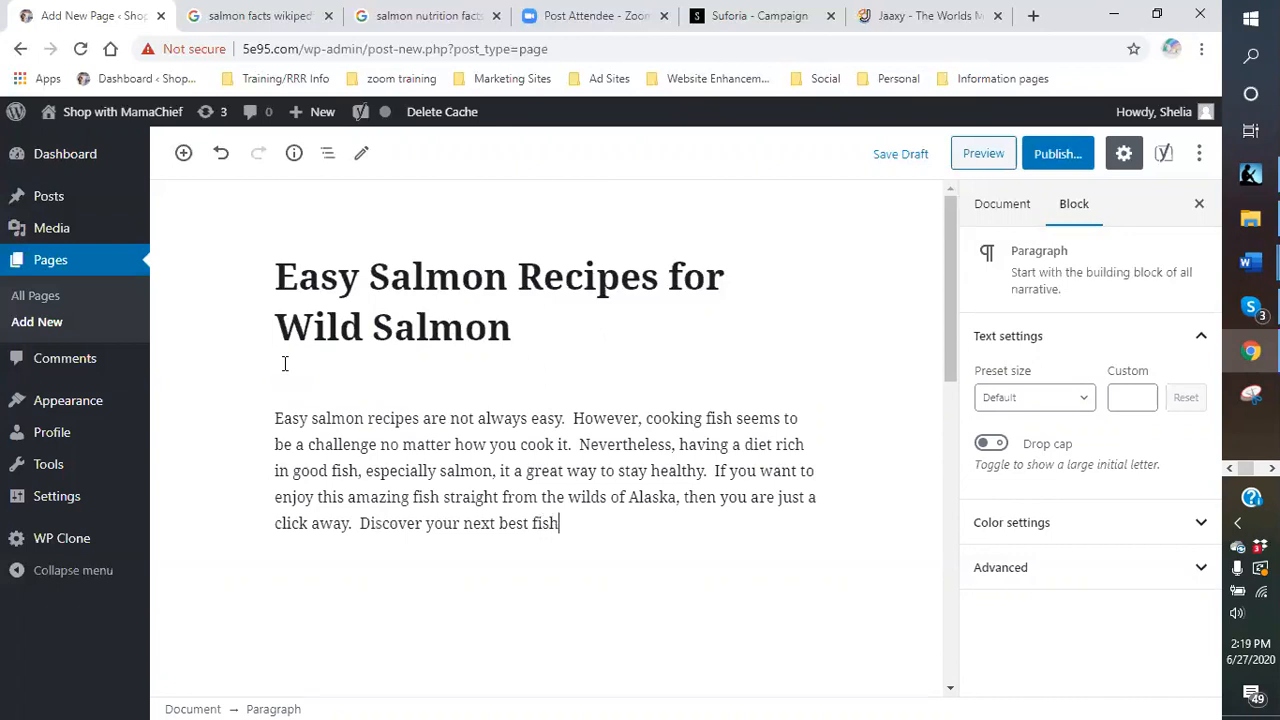
type("dish at the Great Alaskan Sal")
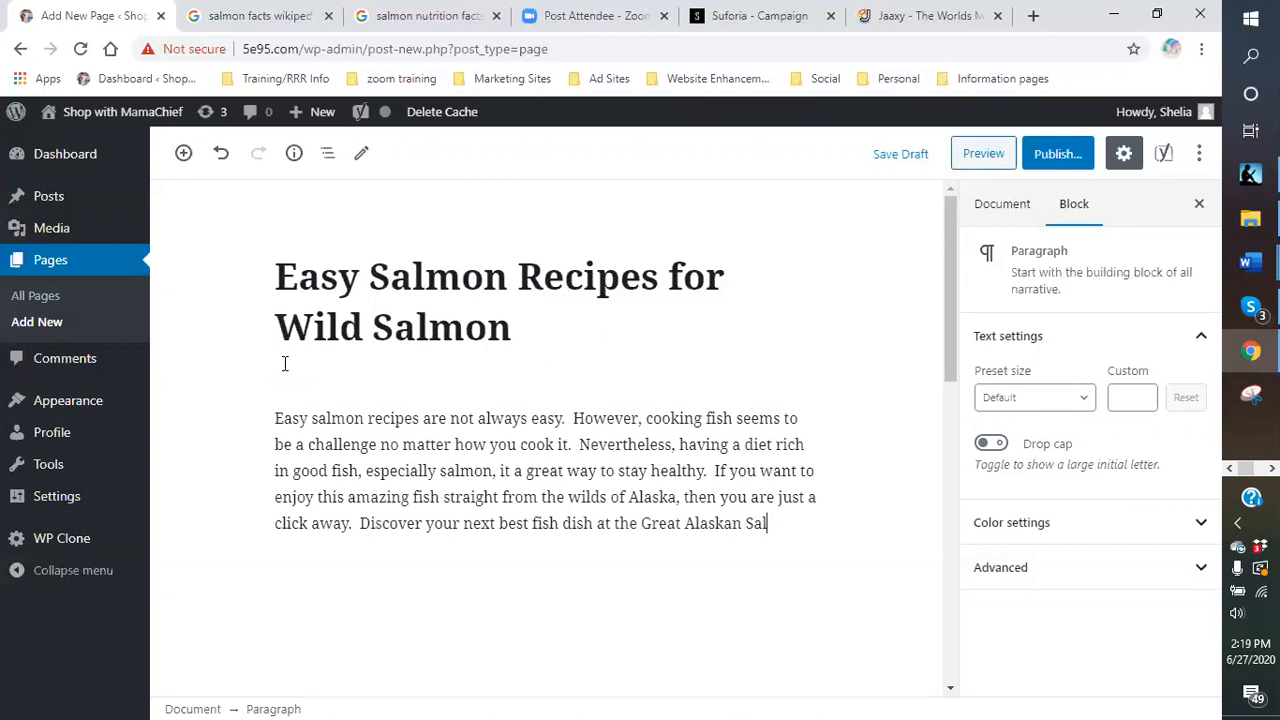
type("m")
key("BackSpace")
key("BackSpace")
key("BackSpace")
type("Wild Salmo")
key("BackSpace")
key("BackSpace")
type("mon company ")
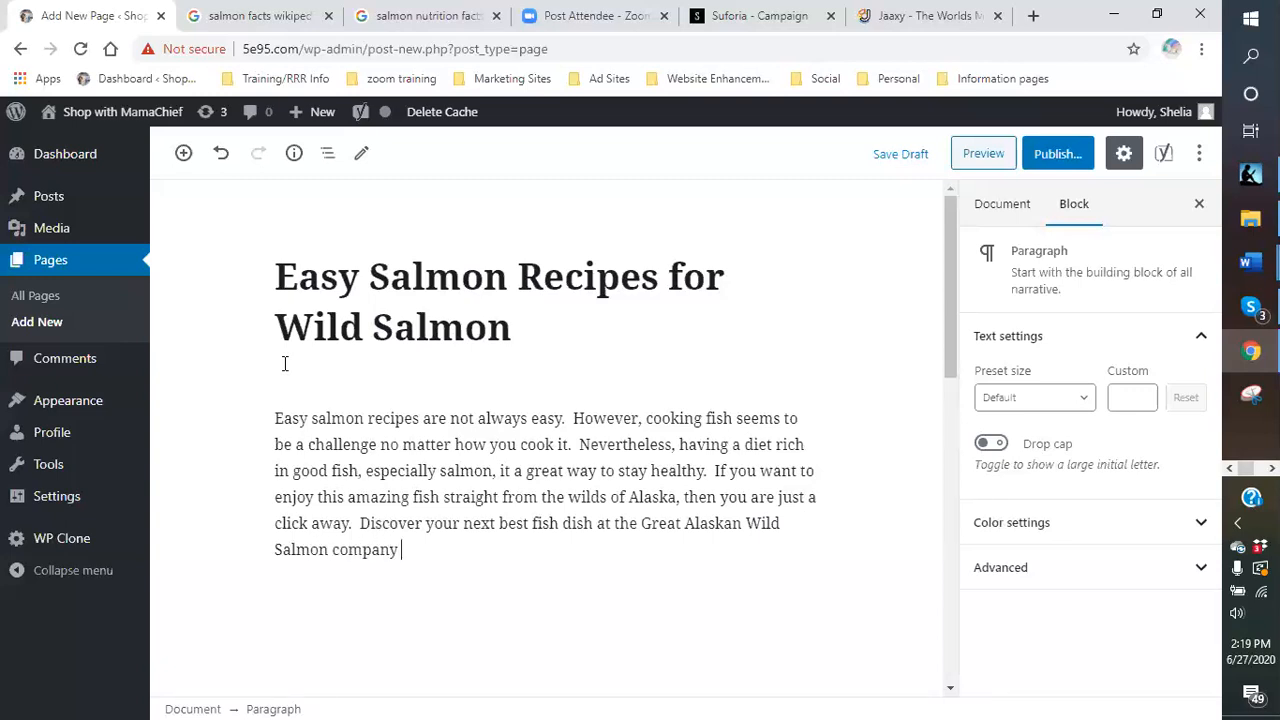
type("and visit here to see what they have to offer.")
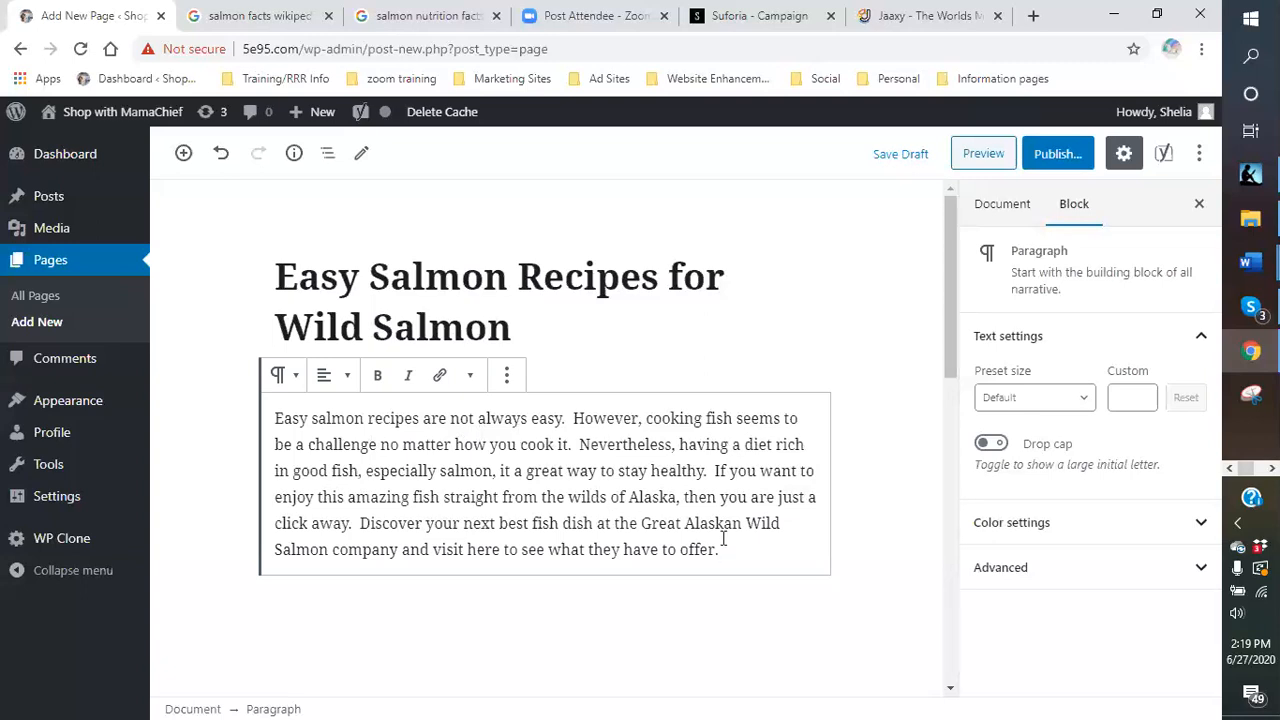
- Copy the salmon offer's tracking link from the Suforia campaign page
left_click(735, 18)
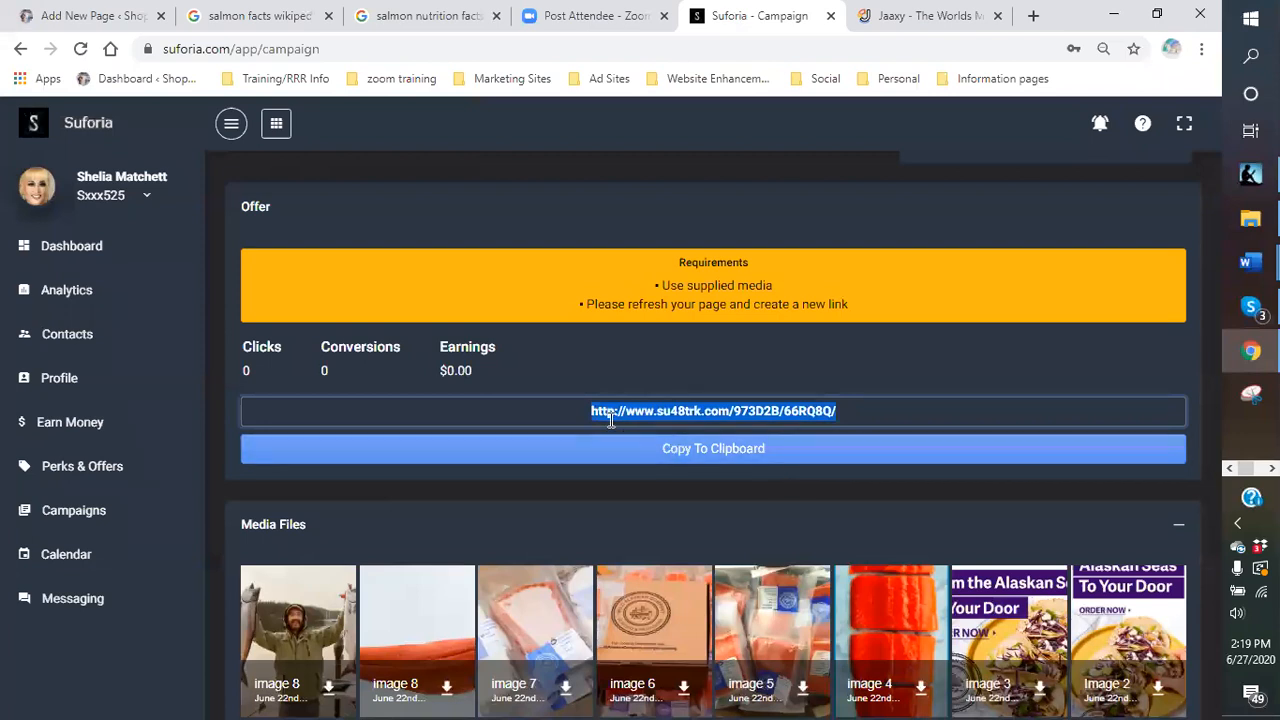
right_click(762, 410)
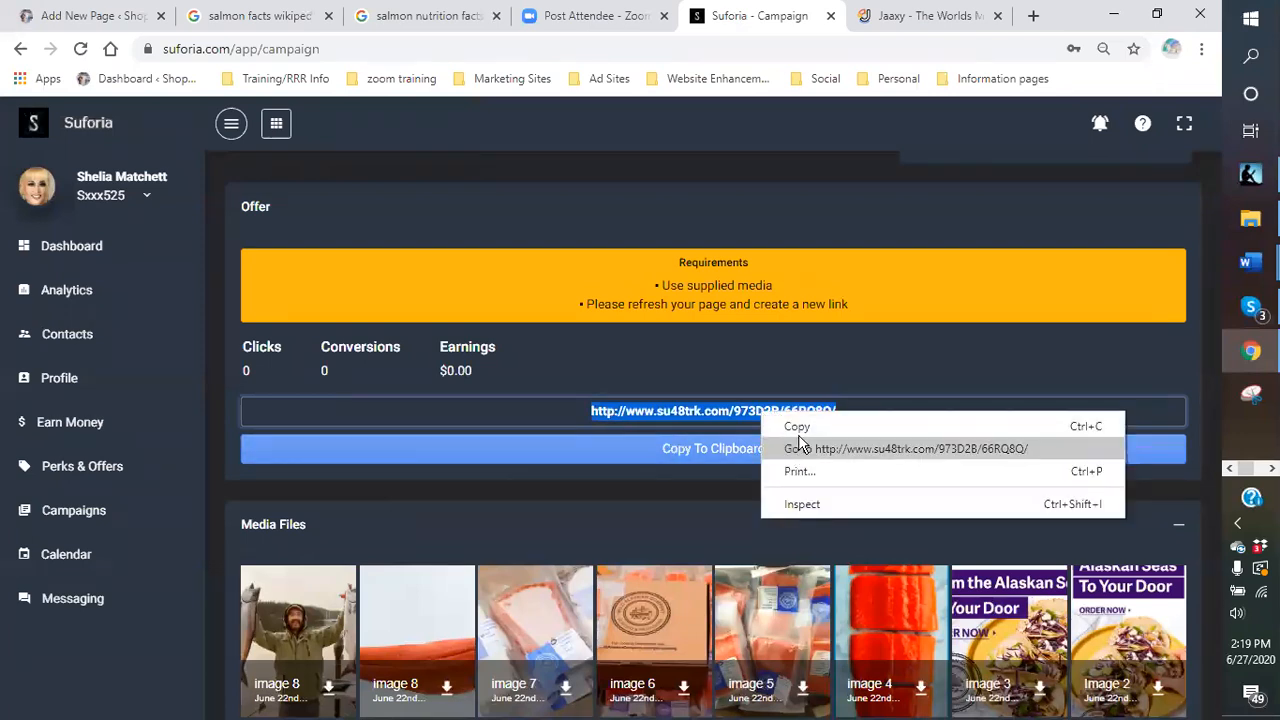
left_click(800, 430)
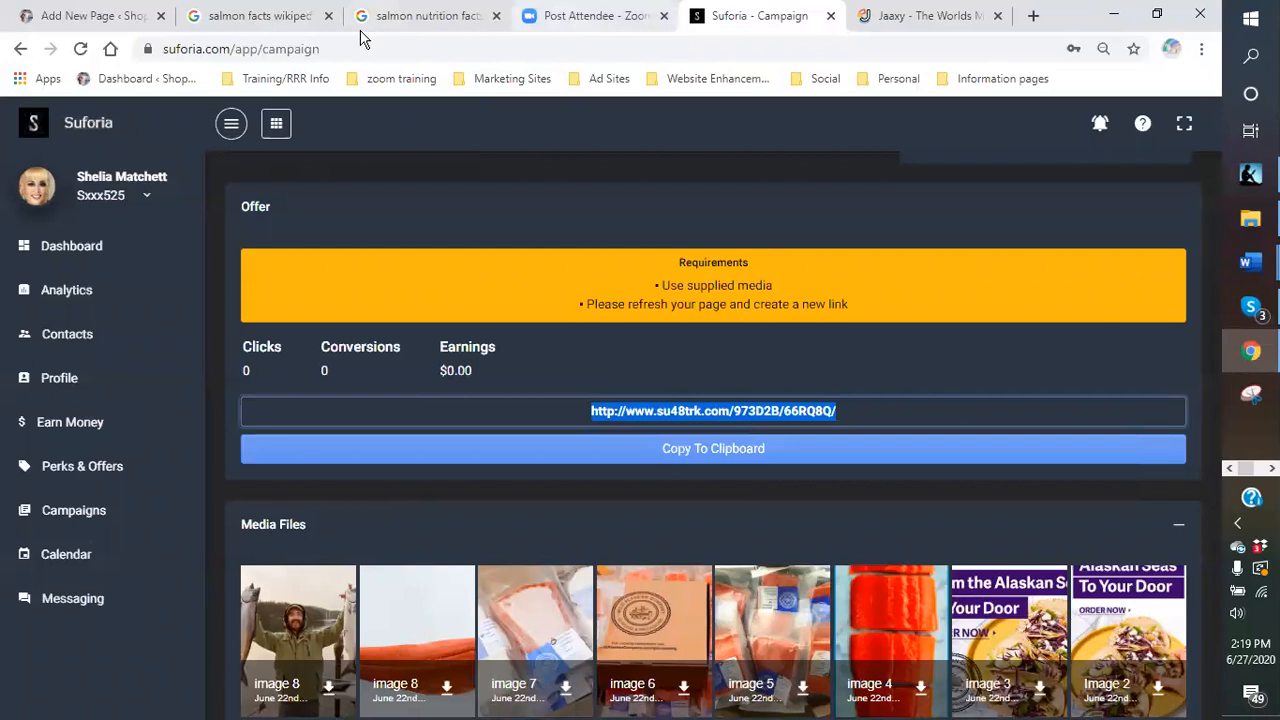
- Link the closing Great Alaskan Wild Salmon phrase to the copied offer URL, opening in a new tab
left_click(136, 22)
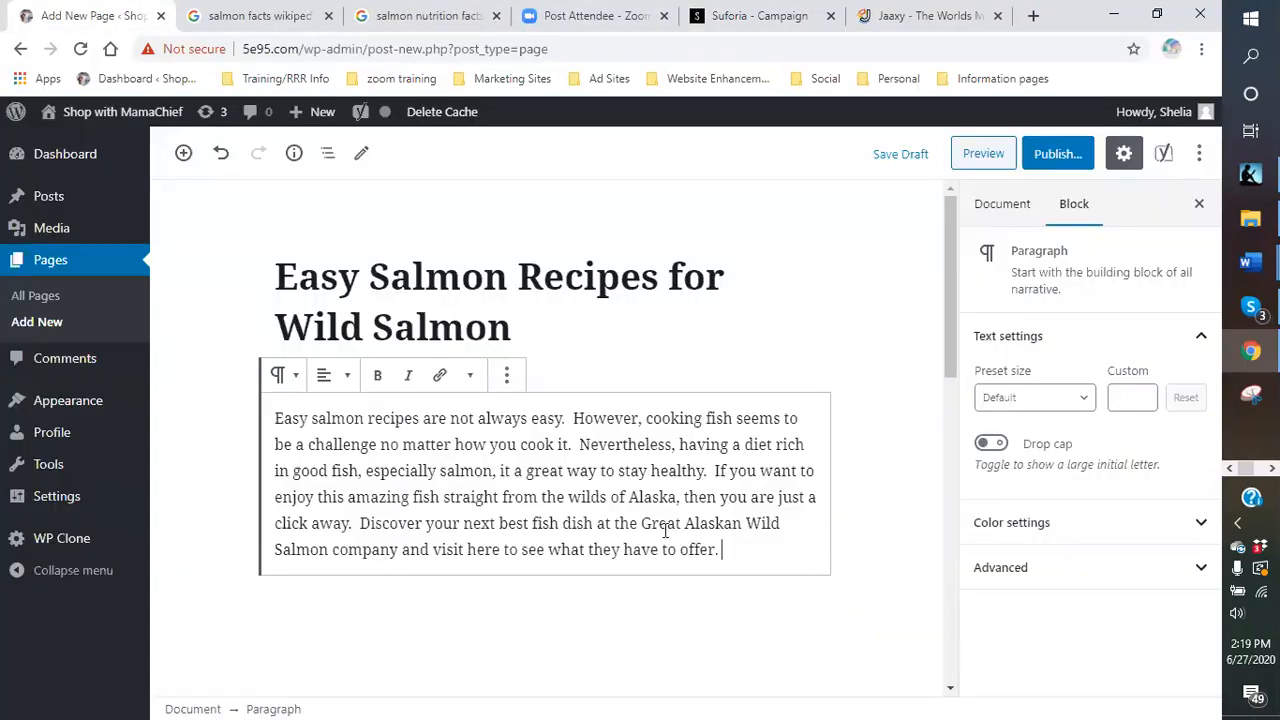
left_click_drag(641, 527, 719, 554)
left_click(440, 375)
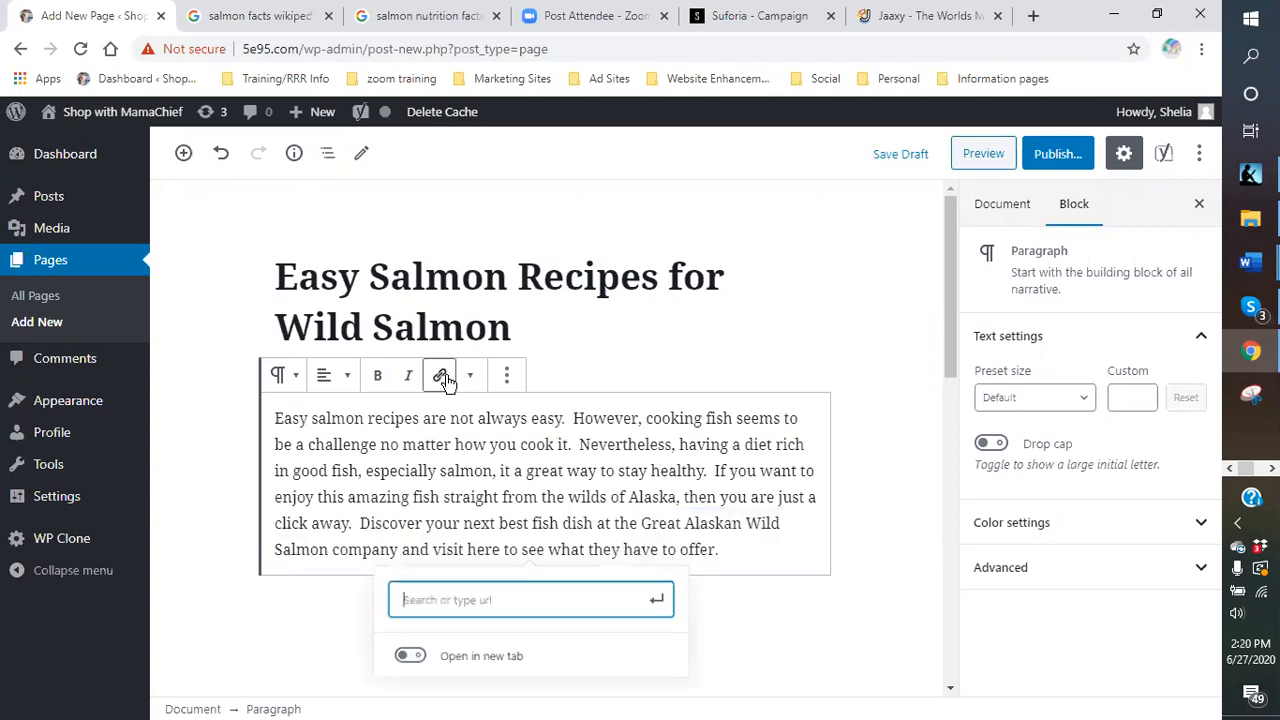
right_click(482, 606)
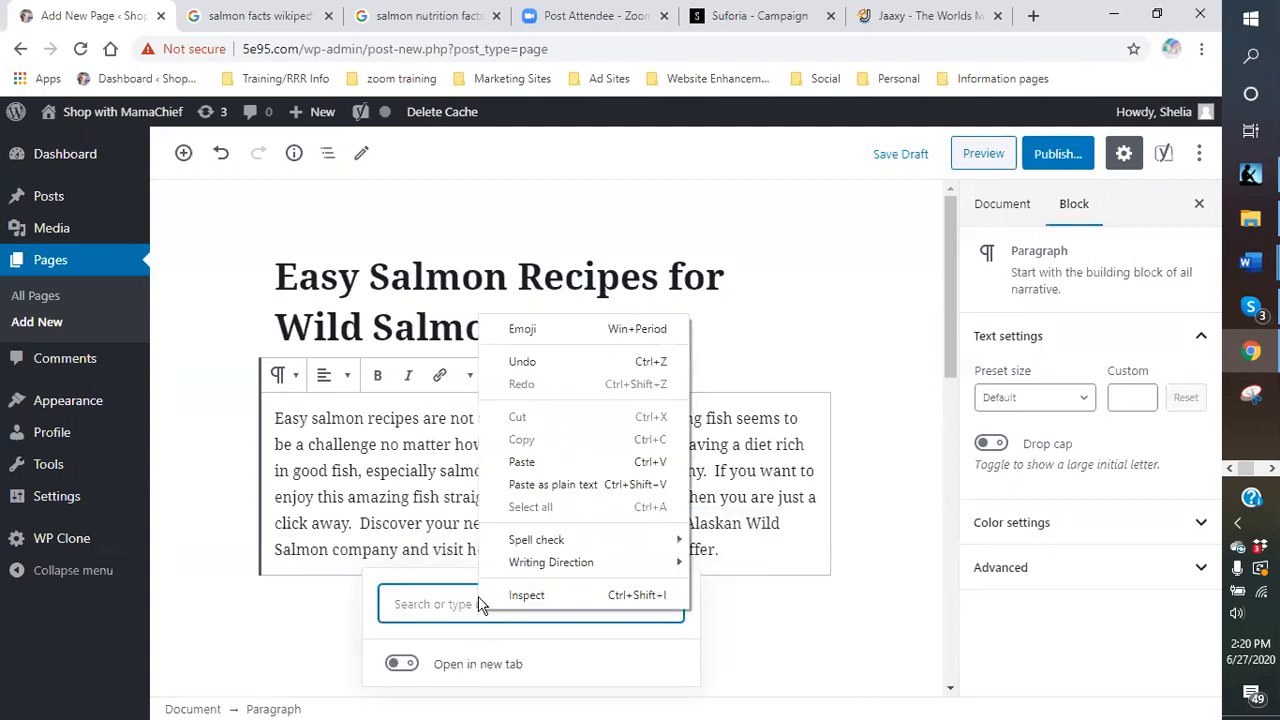
left_click(524, 461)
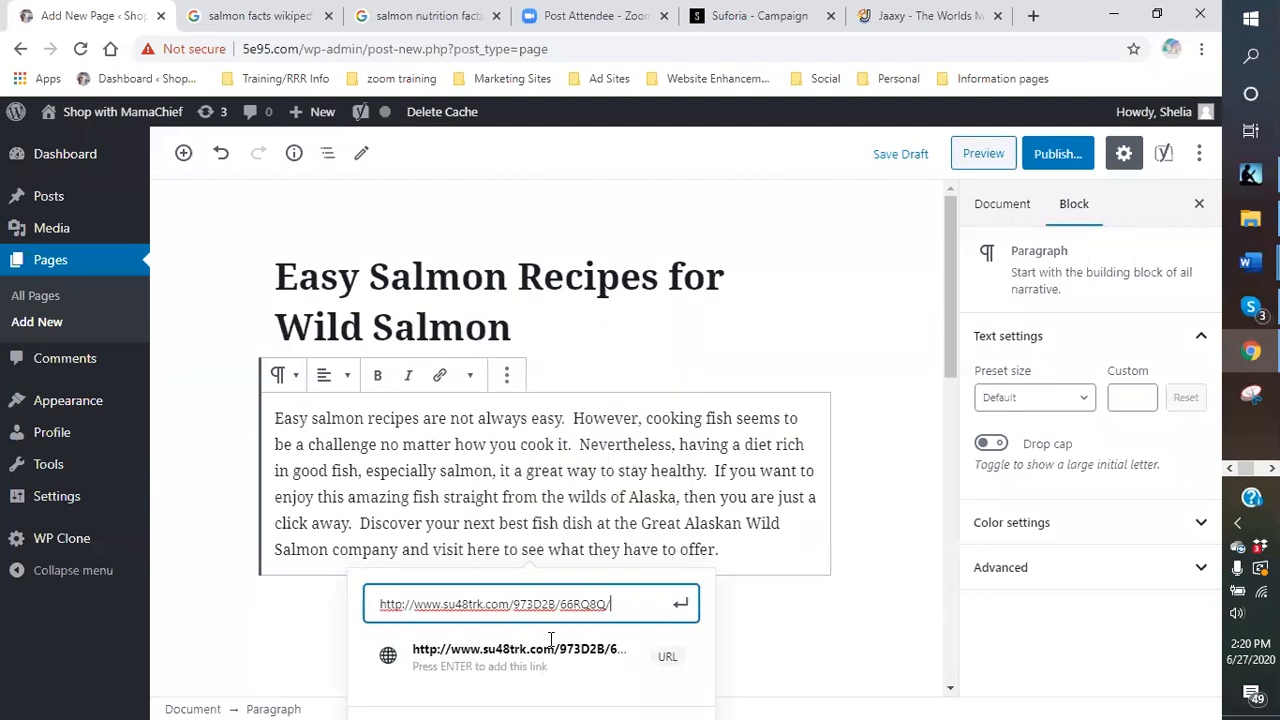
scroll(550, 640, "down", 2)
left_click(388, 547)
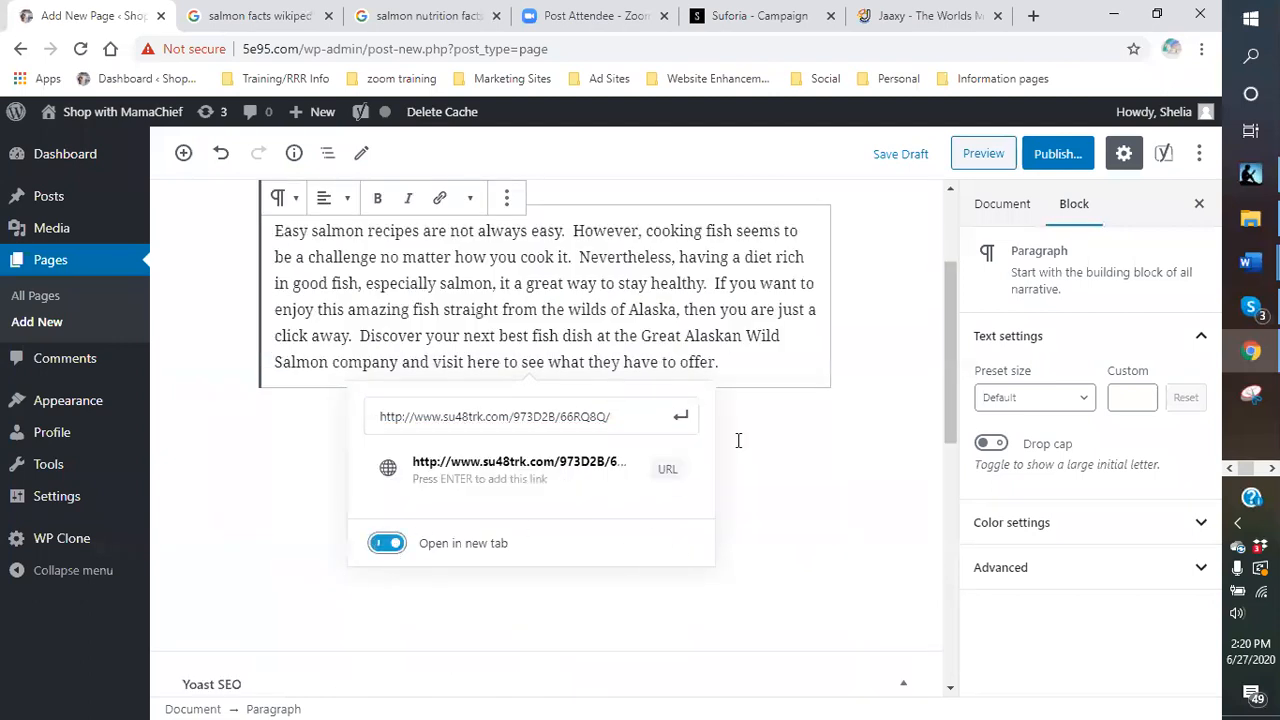
left_click(681, 417)
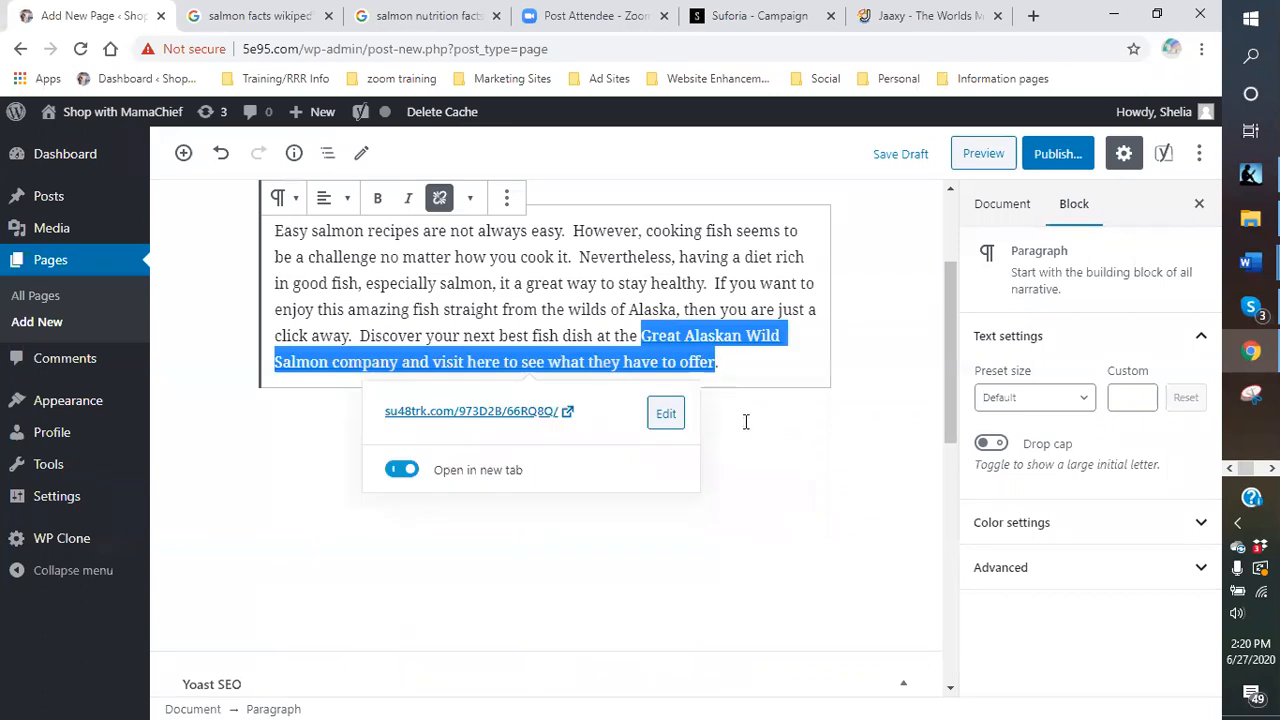
left_click(776, 365)
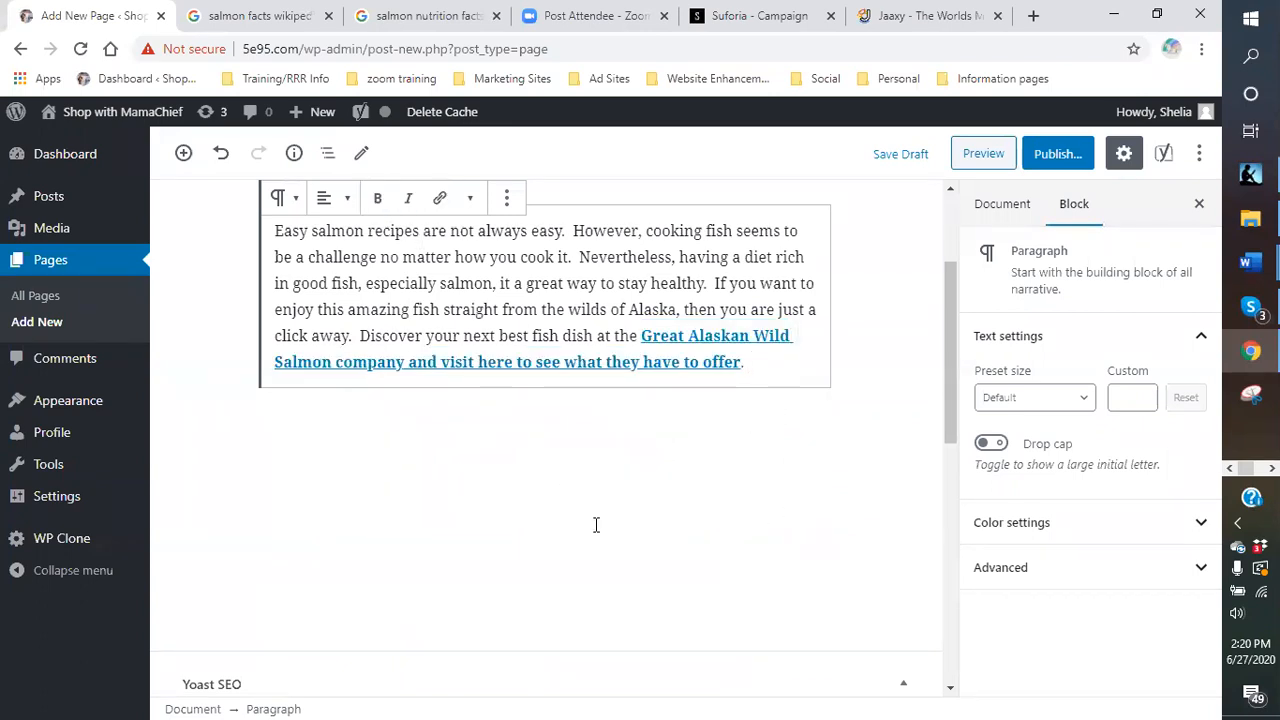
scroll(539, 467, "up", 2)
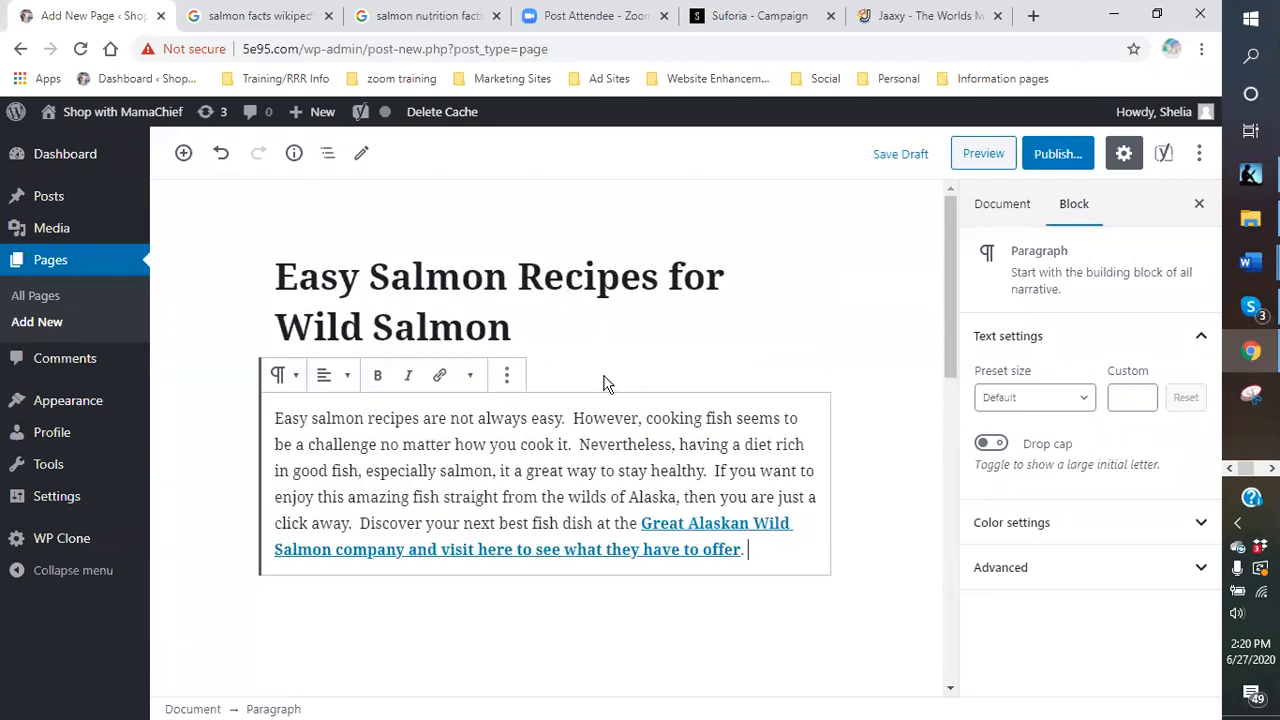
scroll(563, 420, "down", 2)
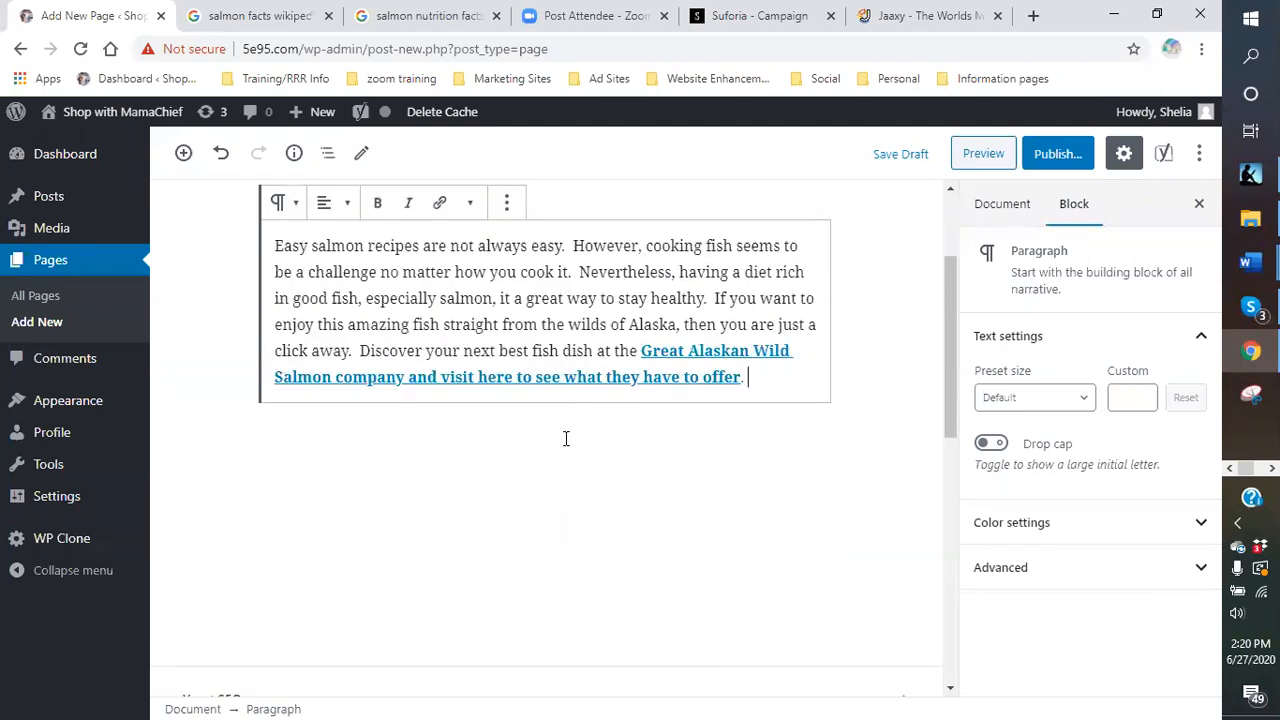
left_click(258, 17)
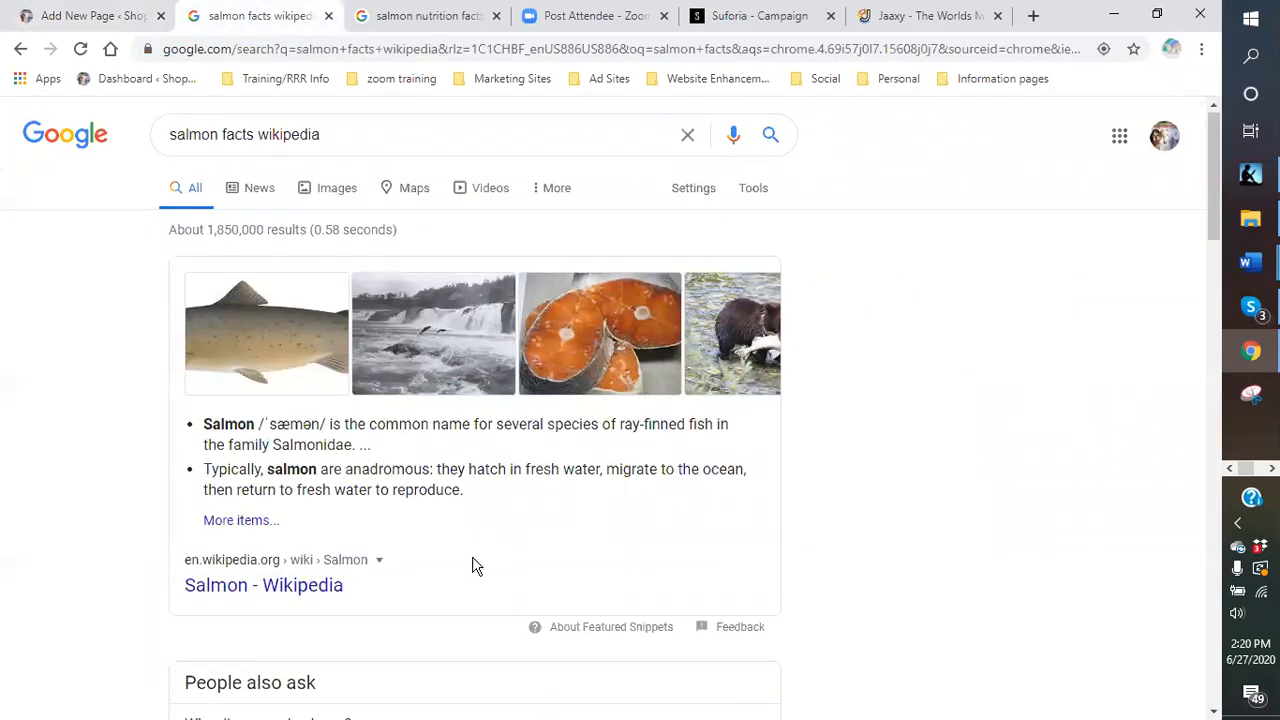
scroll(450, 555, "down", 2)
scroll(390, 492, "up", 2)
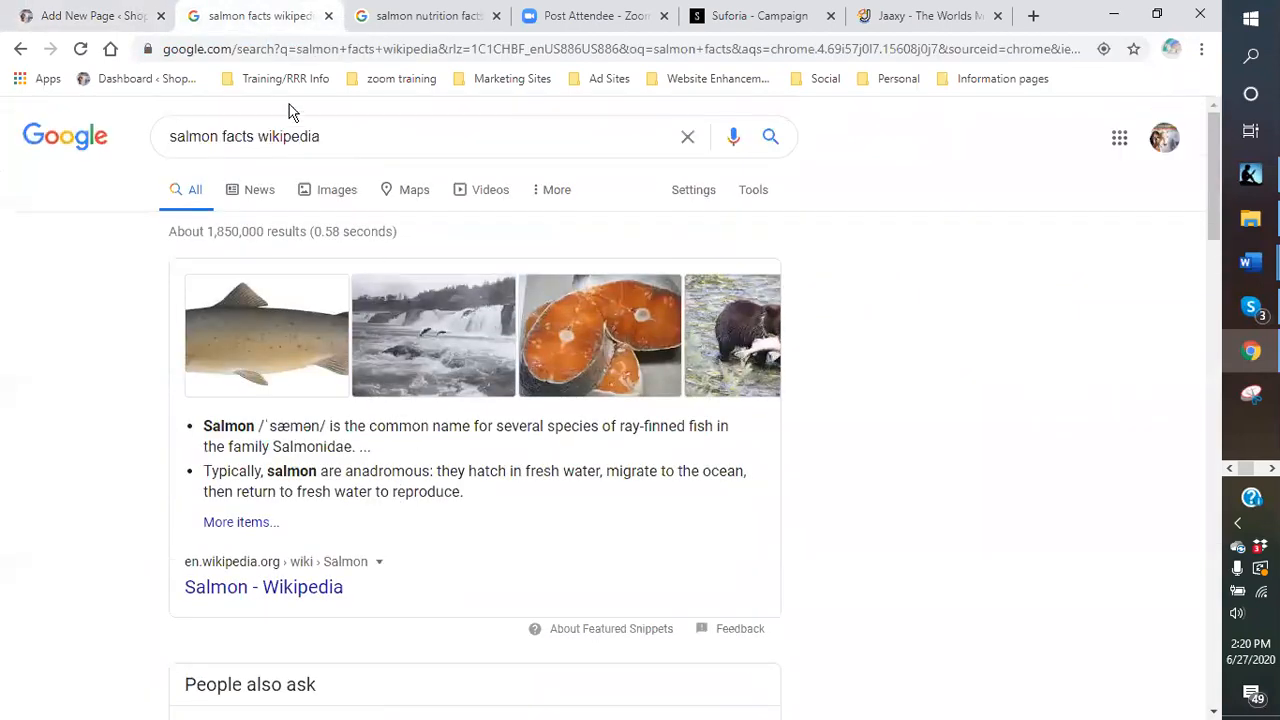
left_click(68, 22)
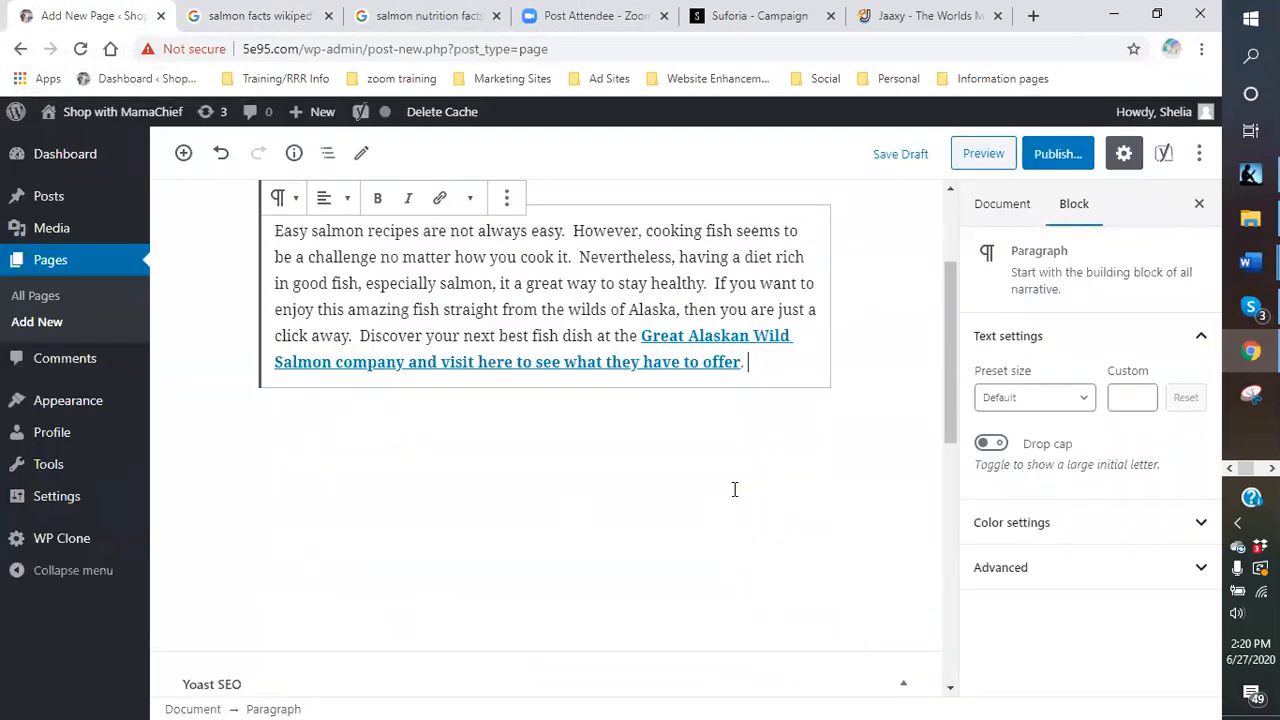
- Insert a new Paragraph block below the intro paragraph
left_click(792, 362)
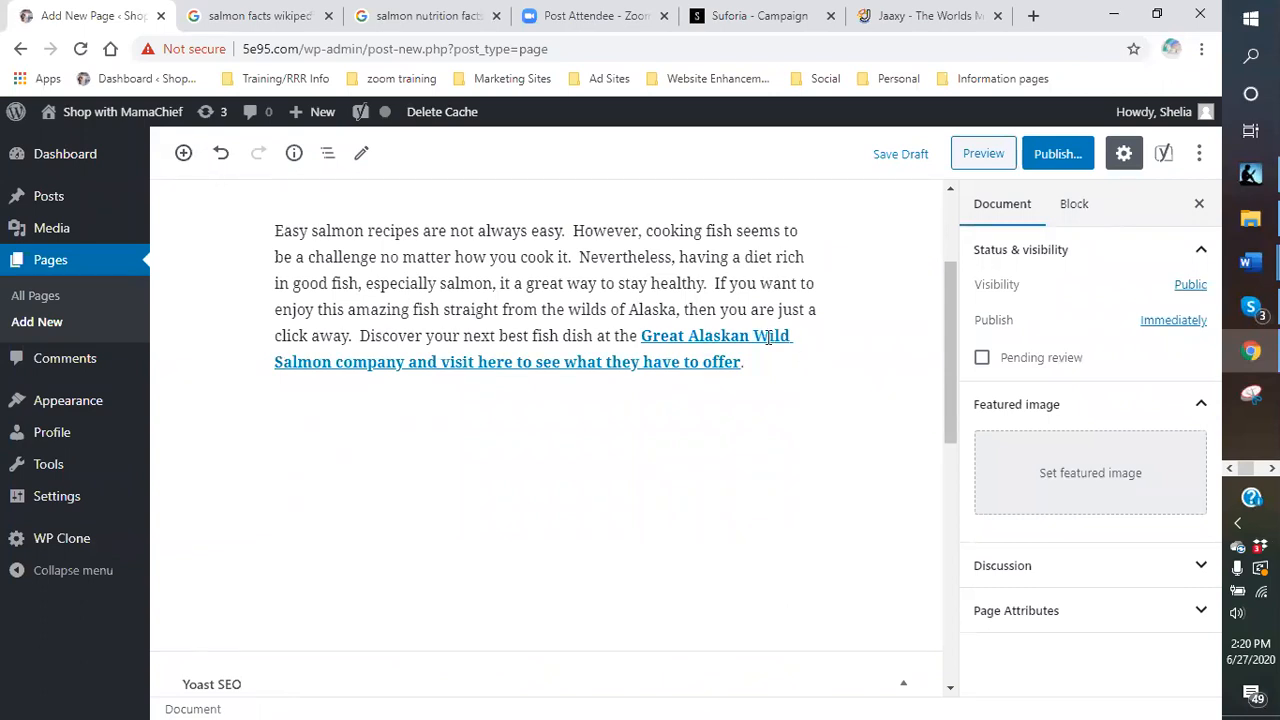
left_click(760, 369)
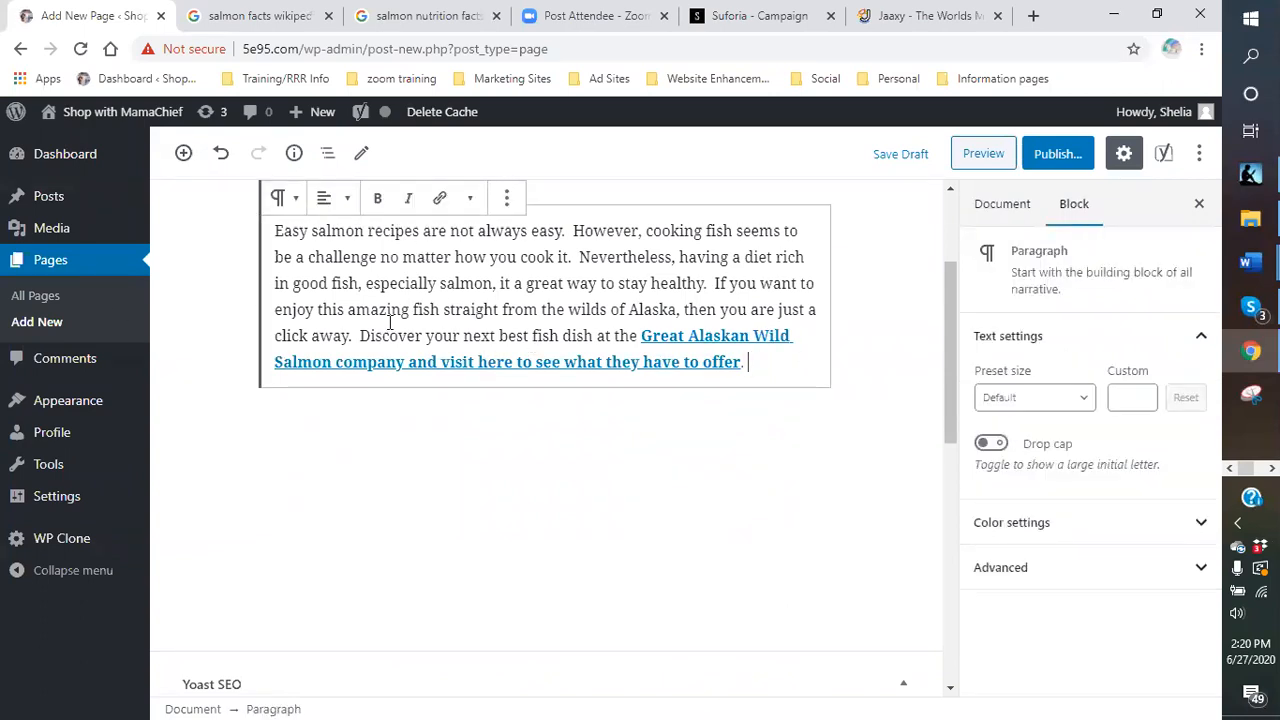
left_click(183, 153)
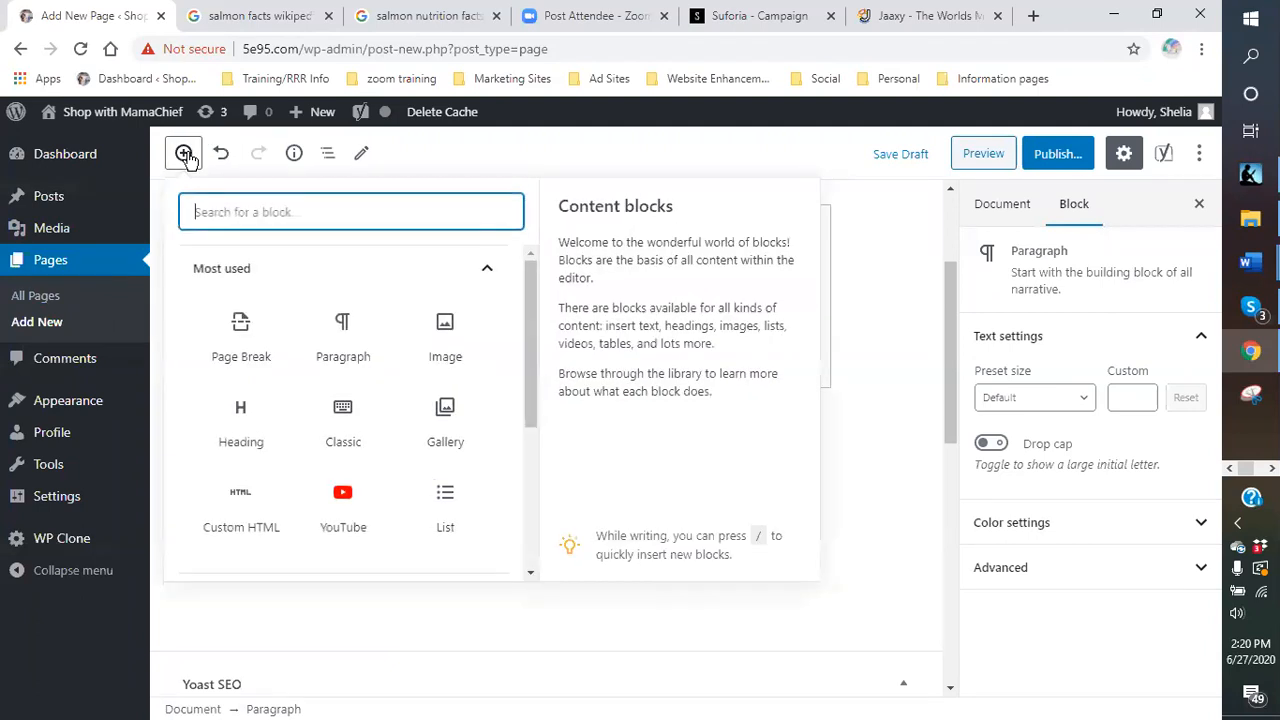
left_click(358, 357)
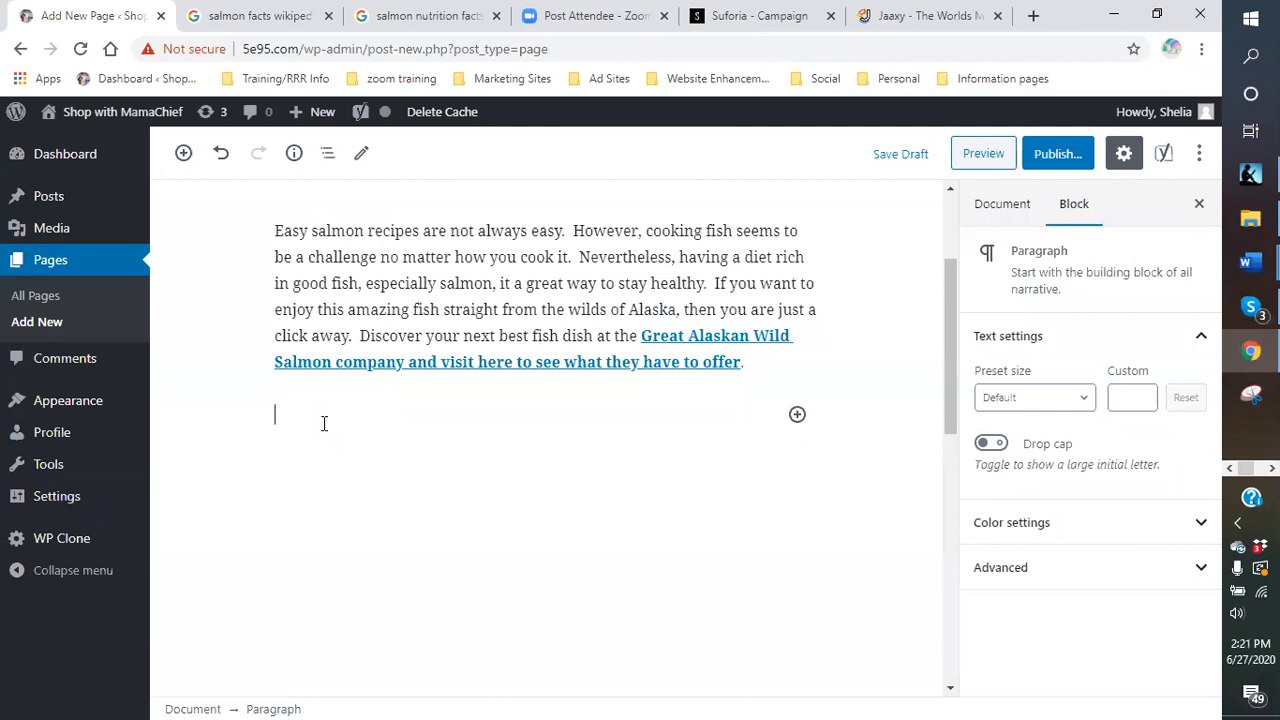
left_click(726, 24)
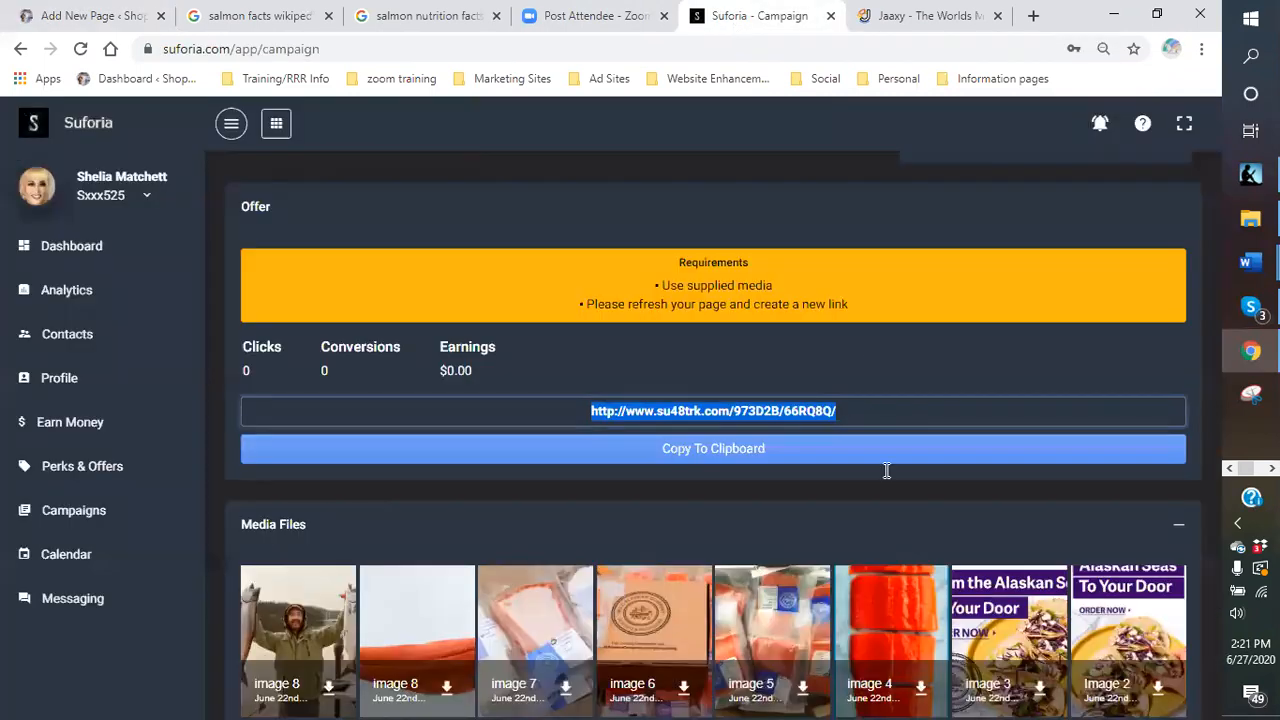
scroll(573, 572, "down", 1)
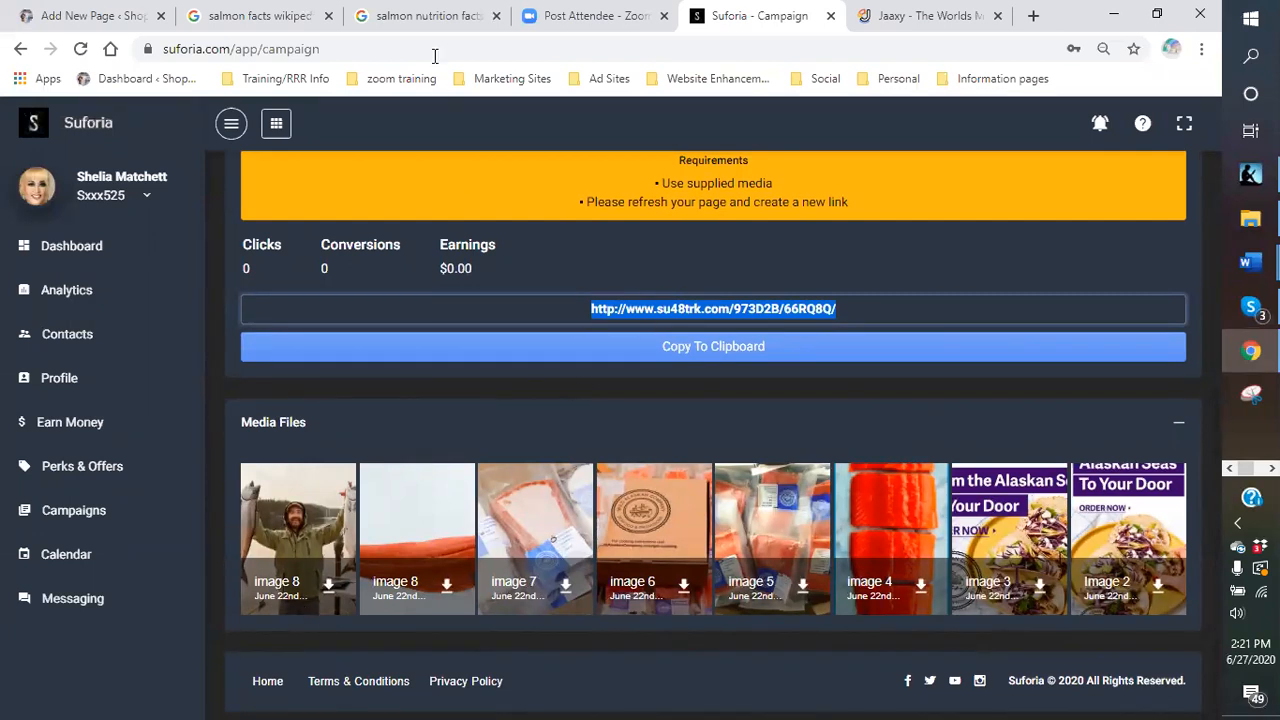
left_click(118, 20)
left_click(320, 457)
- Add the line 'What is Wild Alaskan Salmon' and turn it into an H2 heading
scroll(323, 566, "down", 1)
type("What is w")
key("BackSpace")
type("WSh")
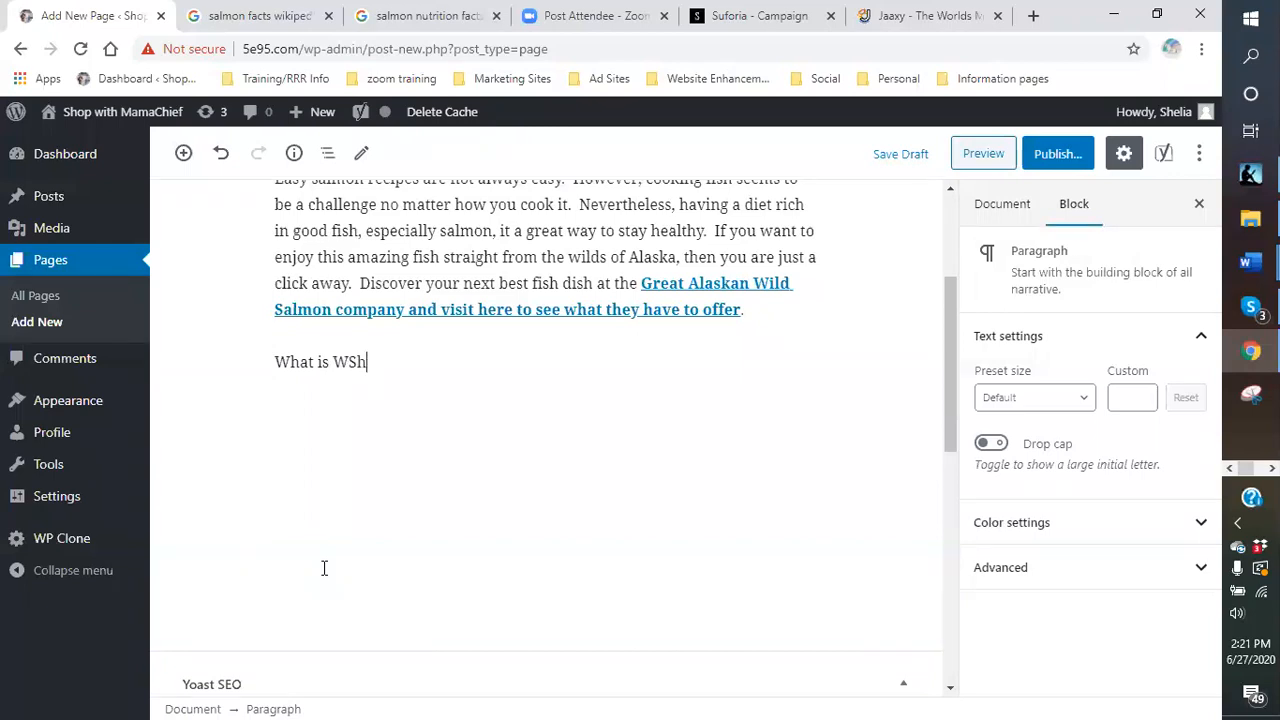
key("BackSpace")
key("BackSpace")
type("ild Alaskan Salmon")
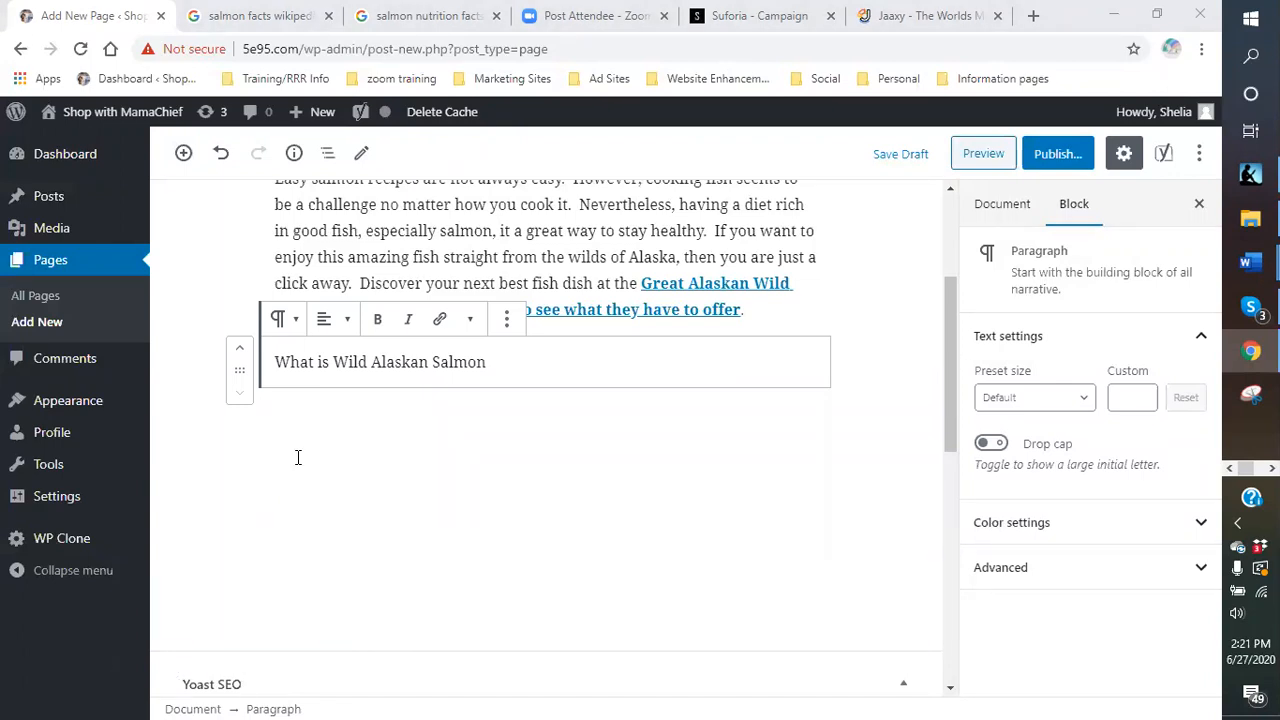
left_click(305, 365)
left_click(293, 321)
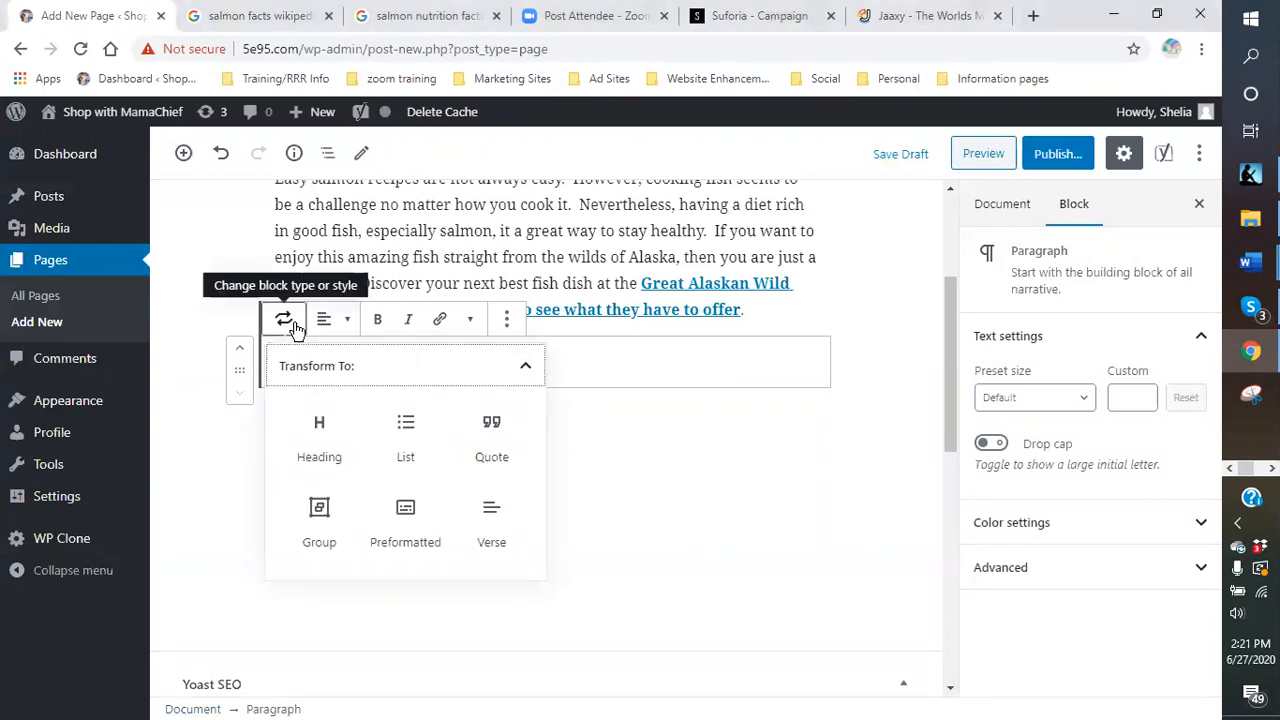
left_click(322, 440)
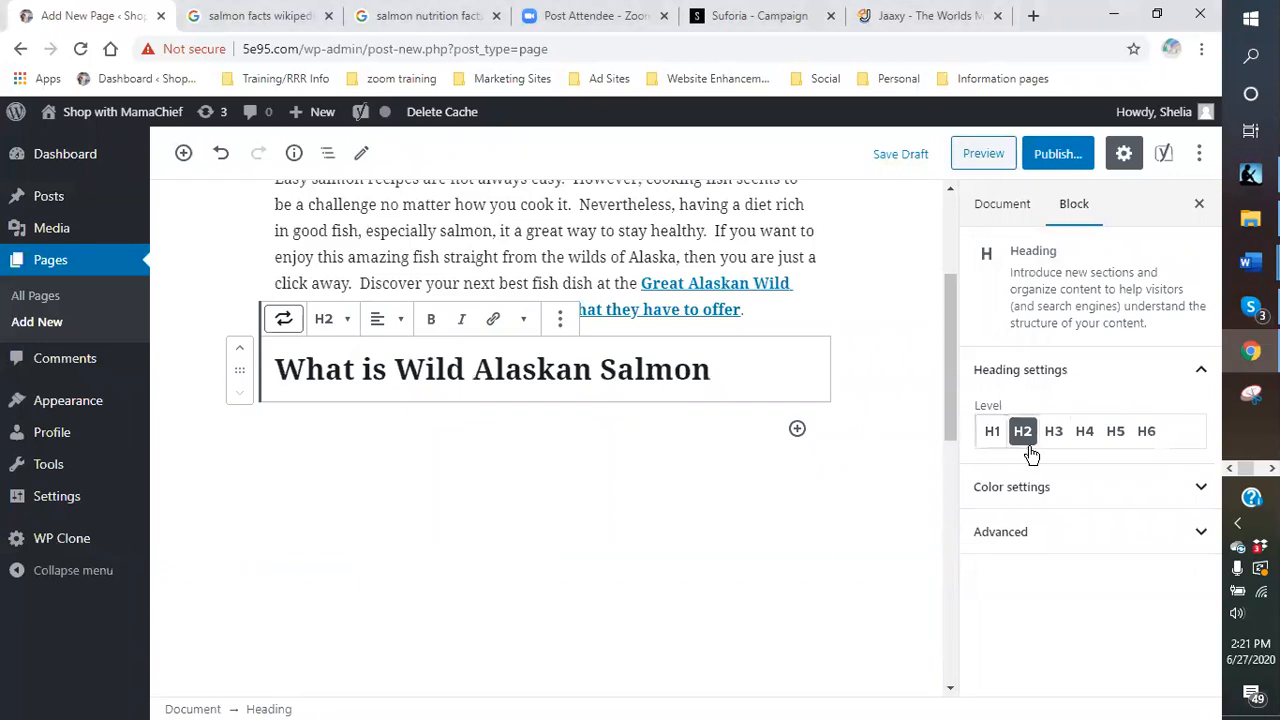
left_click(714, 368)
left_click(722, 458)
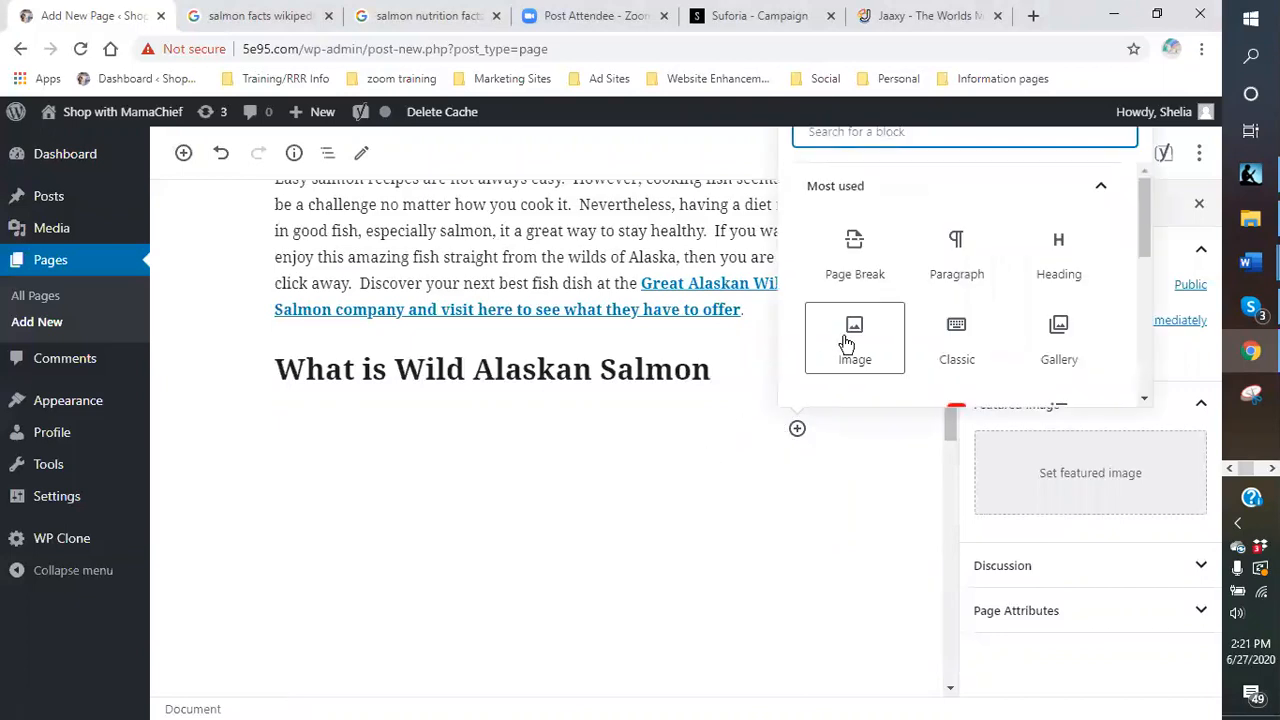
- Add a centred H2 heading 'Nutritional facts about Salmon - Easy Salmon Recipes'
left_click(1063, 262)
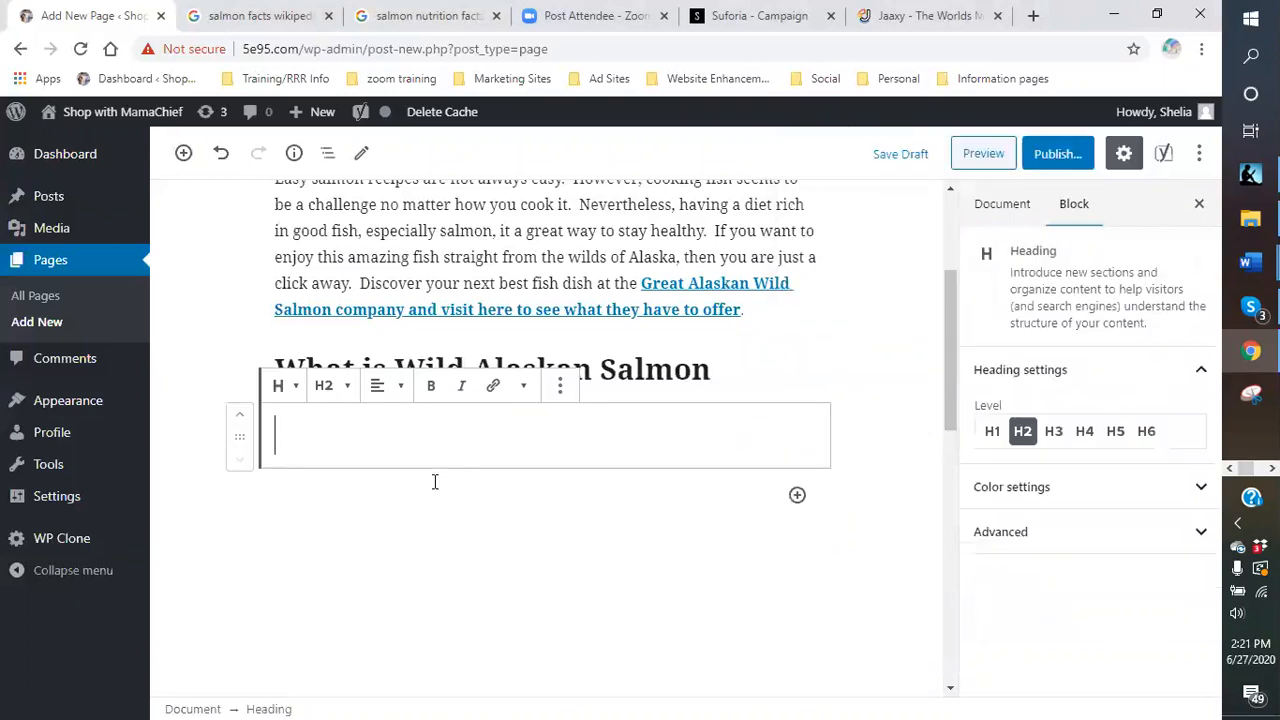
left_click(340, 385)
left_click(337, 442)
type("Nut")
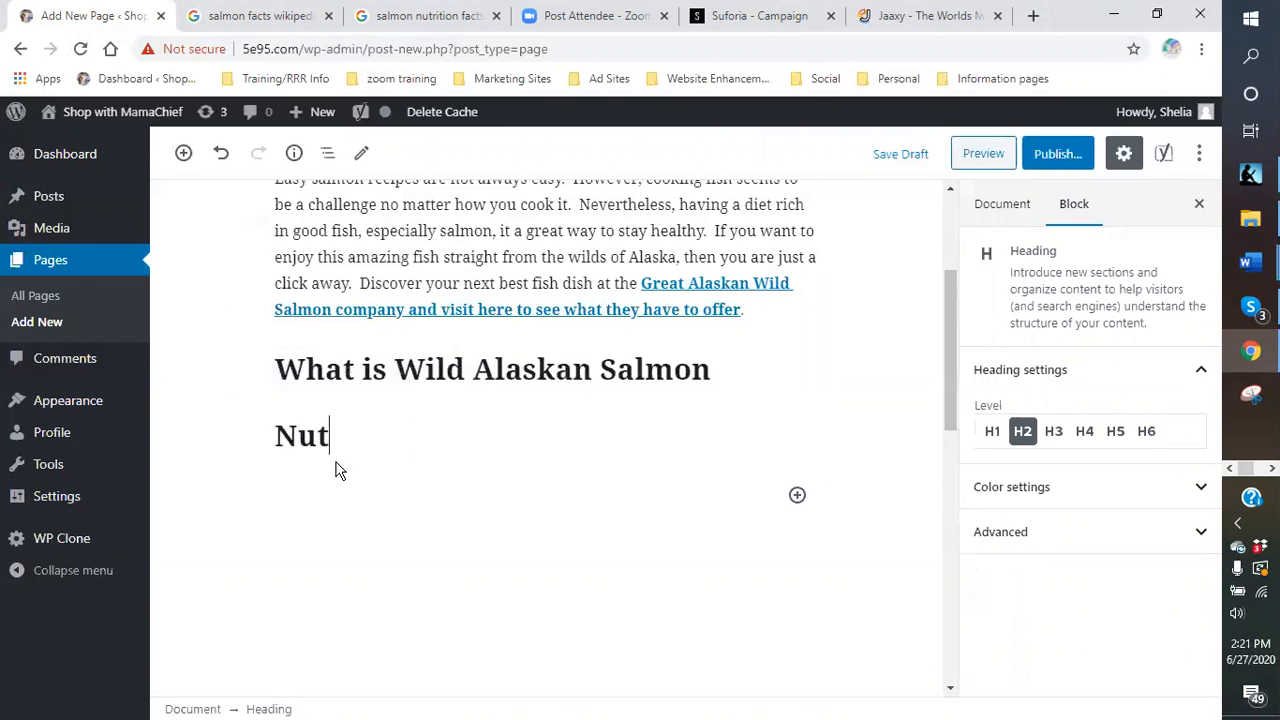
type("ritional")
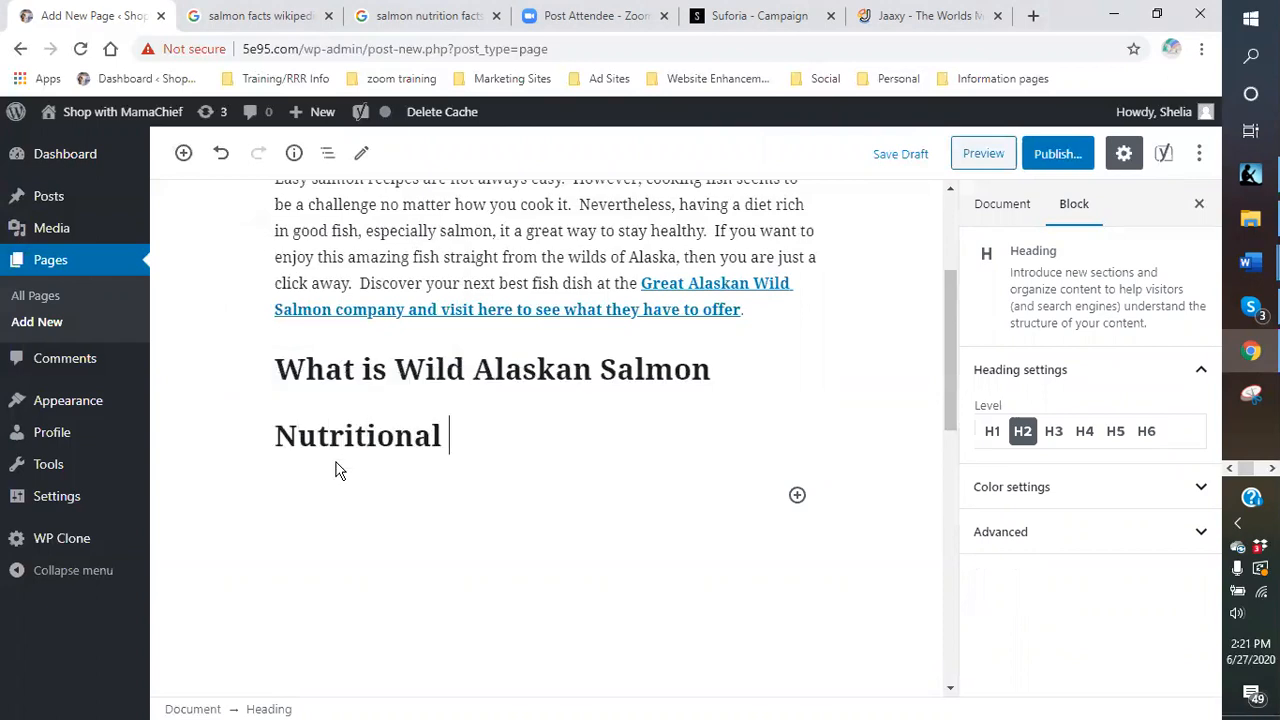
type(" facts about ")
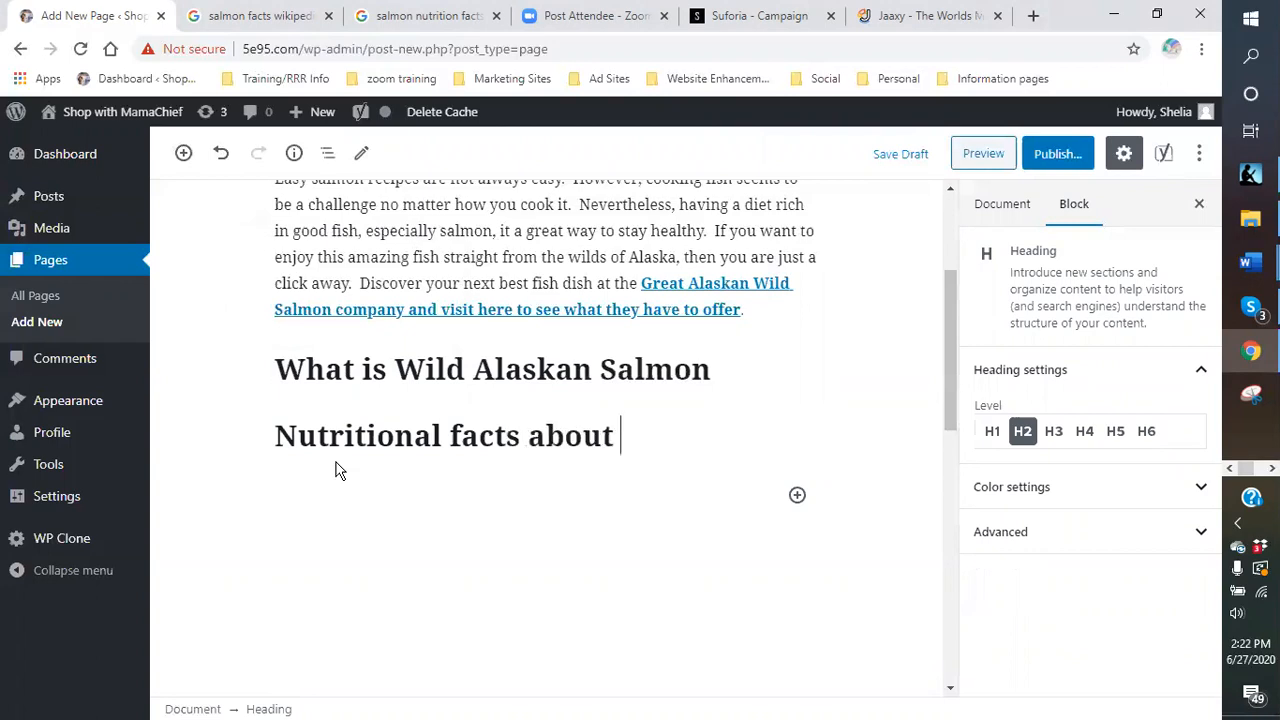
type("Salmon -")
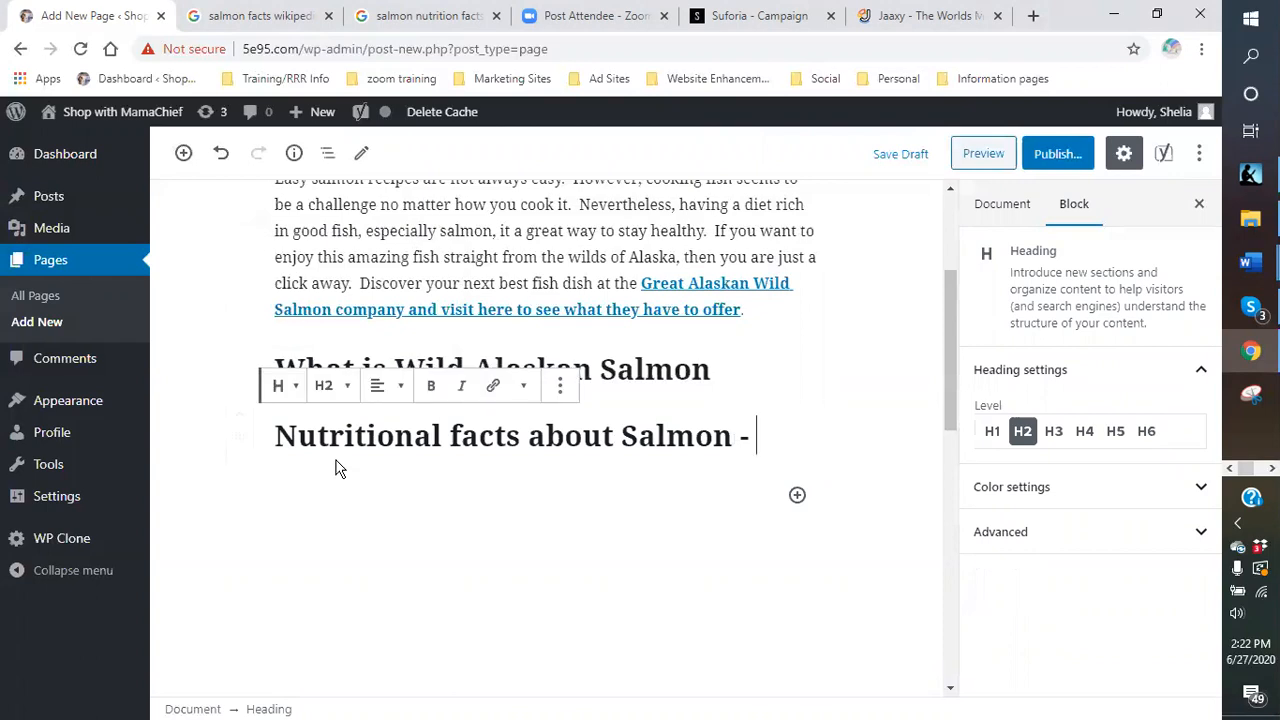
scroll(271, 448, "up", 3)
scroll(400, 460, "down", 3)
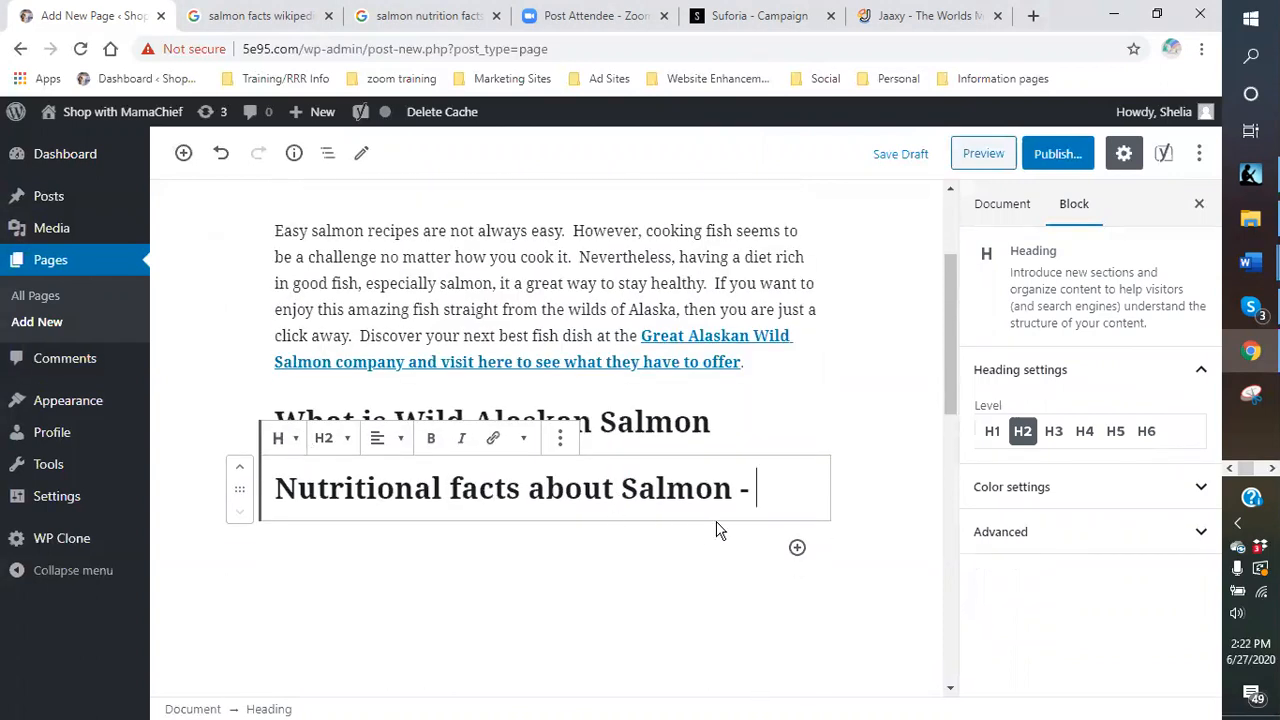
type("Eas")
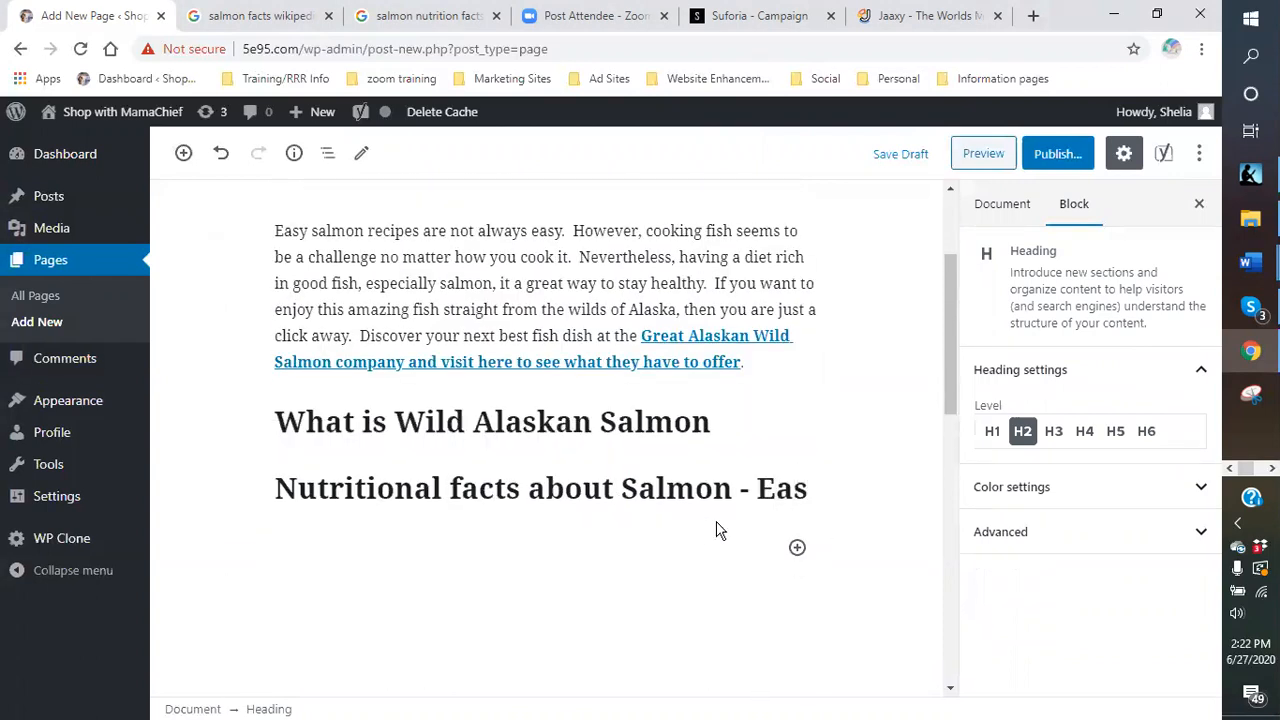
type("y Salo")
key("BackSpace")
type("mon Recipie")
key("BackSpace")
key("BackSpace")
type("es")
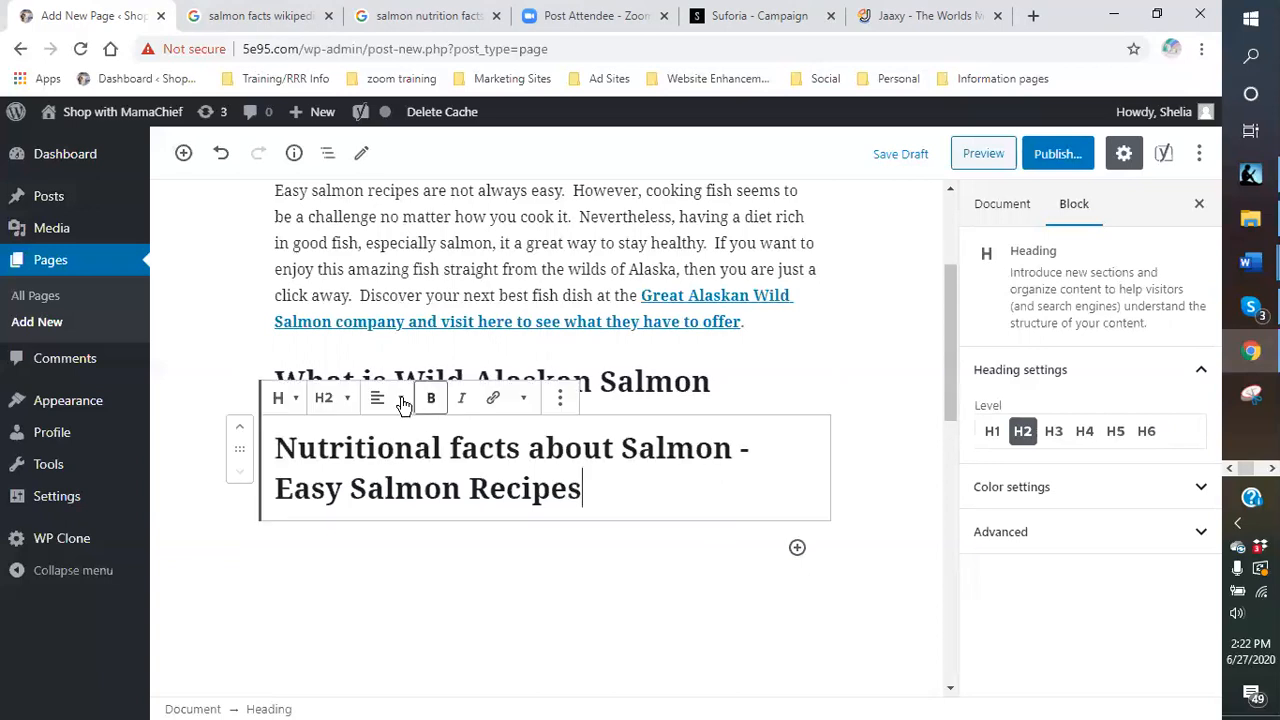
left_click(403, 400)
left_click(343, 308)
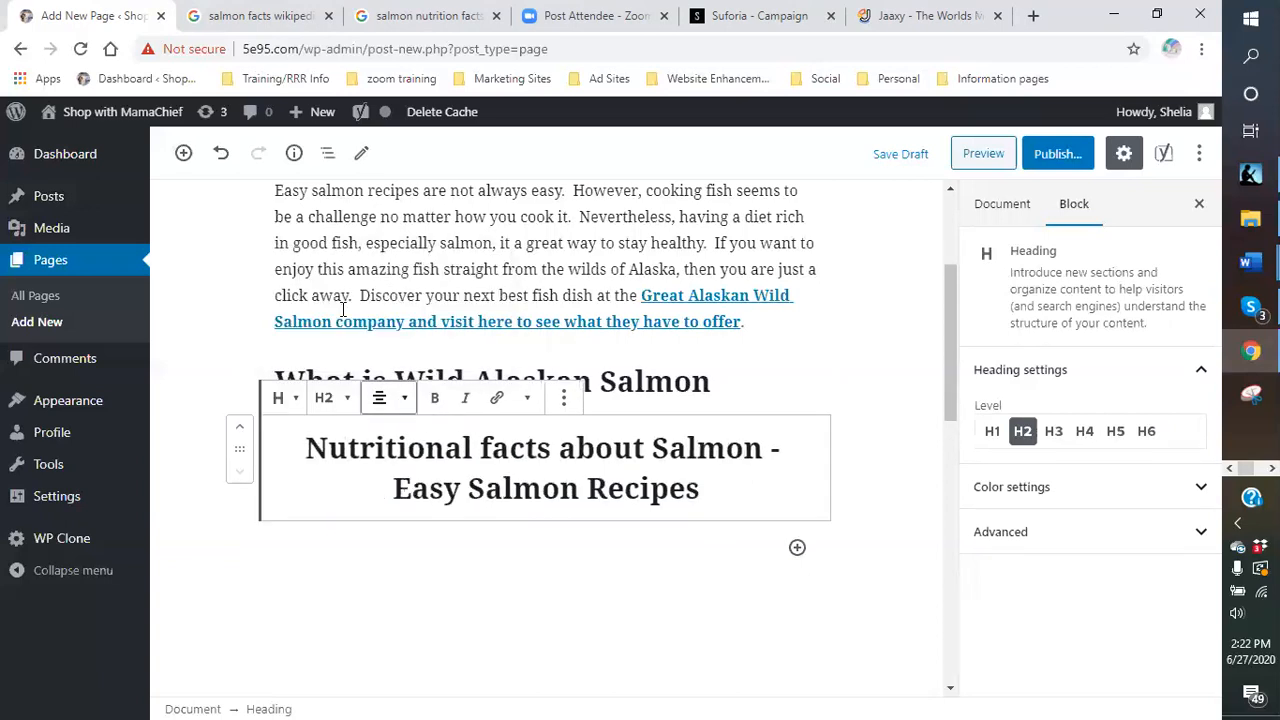
left_click(738, 500)
left_click(731, 548)
- Insert an empty heading block below the headings, dismissing a notification popup
scroll(598, 536, "down", 1)
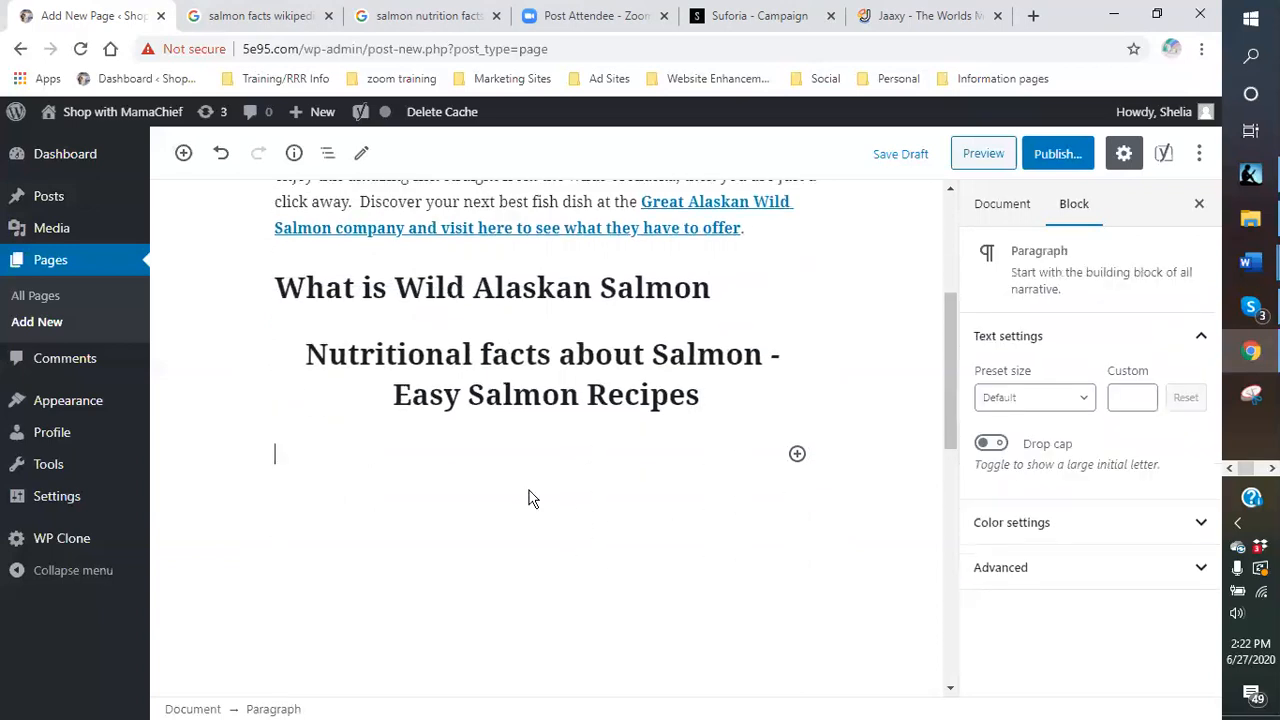
left_click(797, 455)
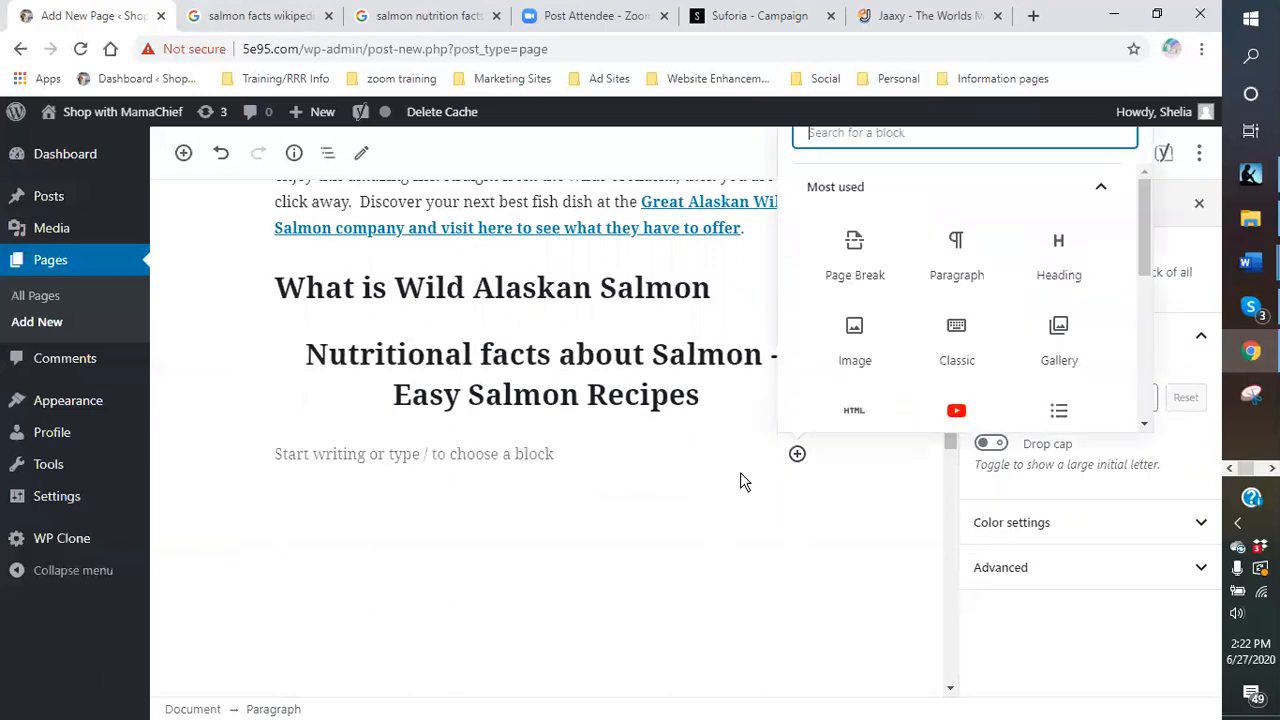
left_click(1189, 572)
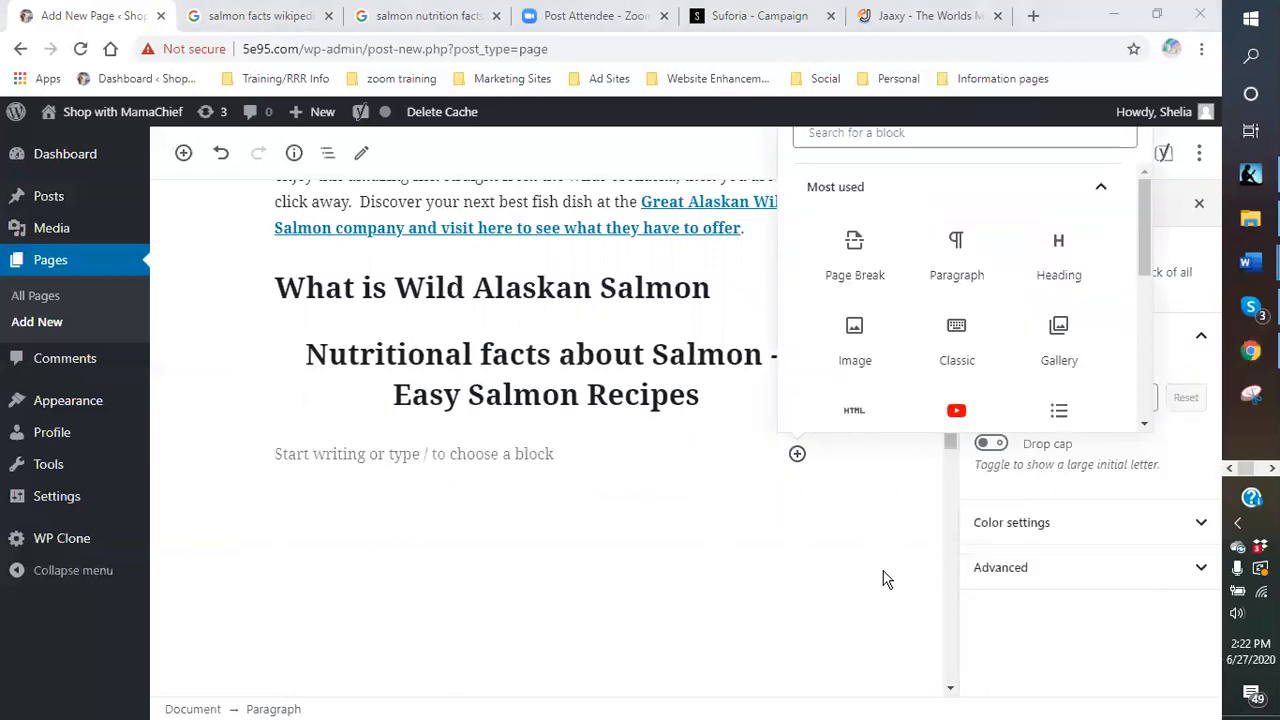
left_click(337, 459)
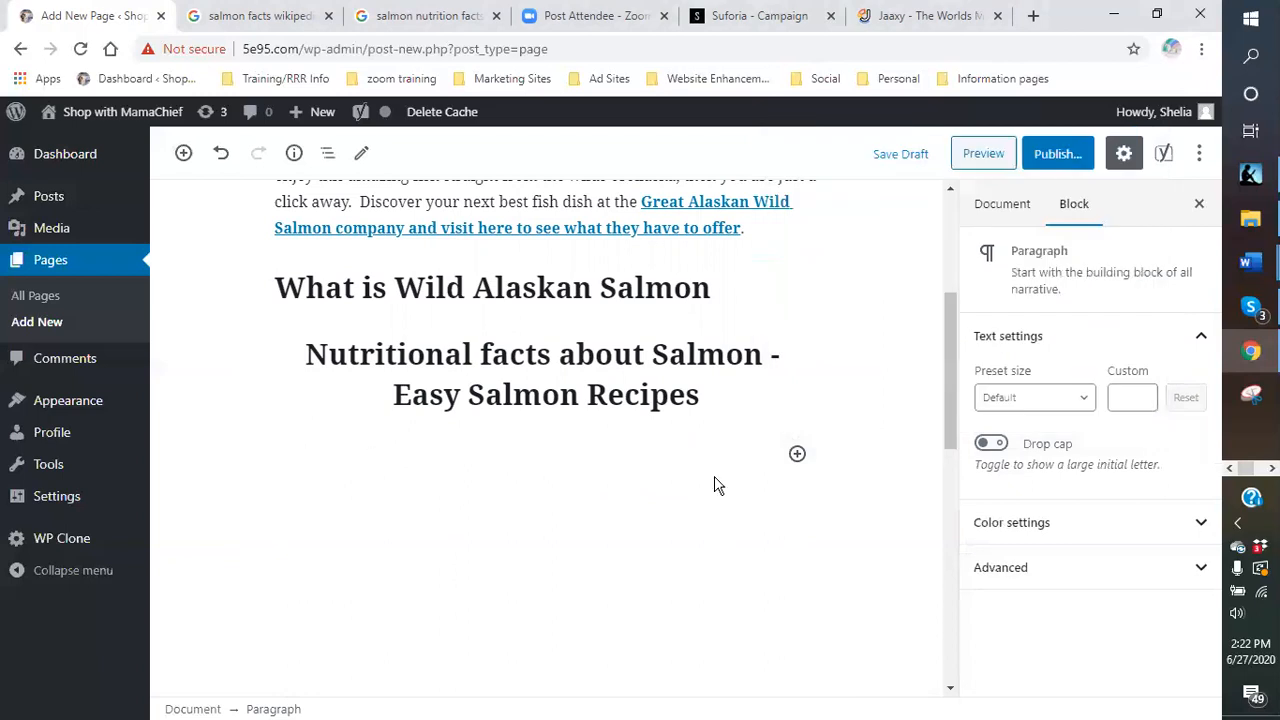
left_click(797, 455)
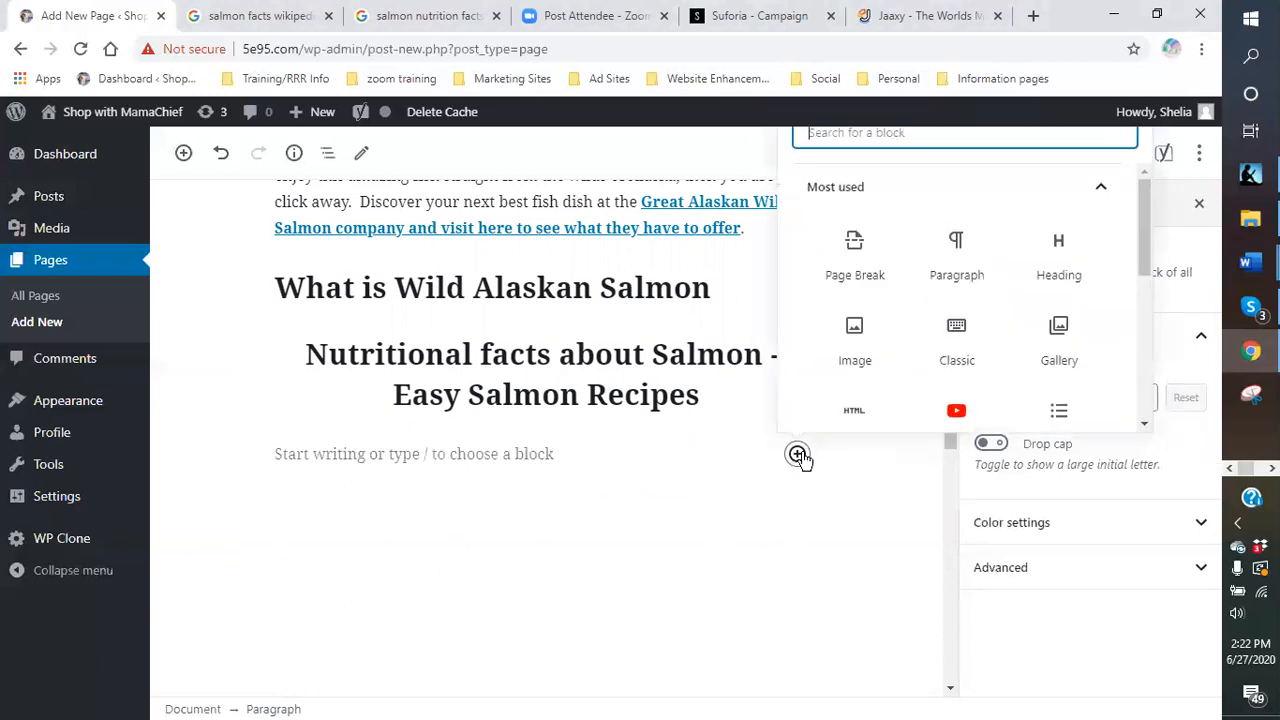
left_click(1060, 270)
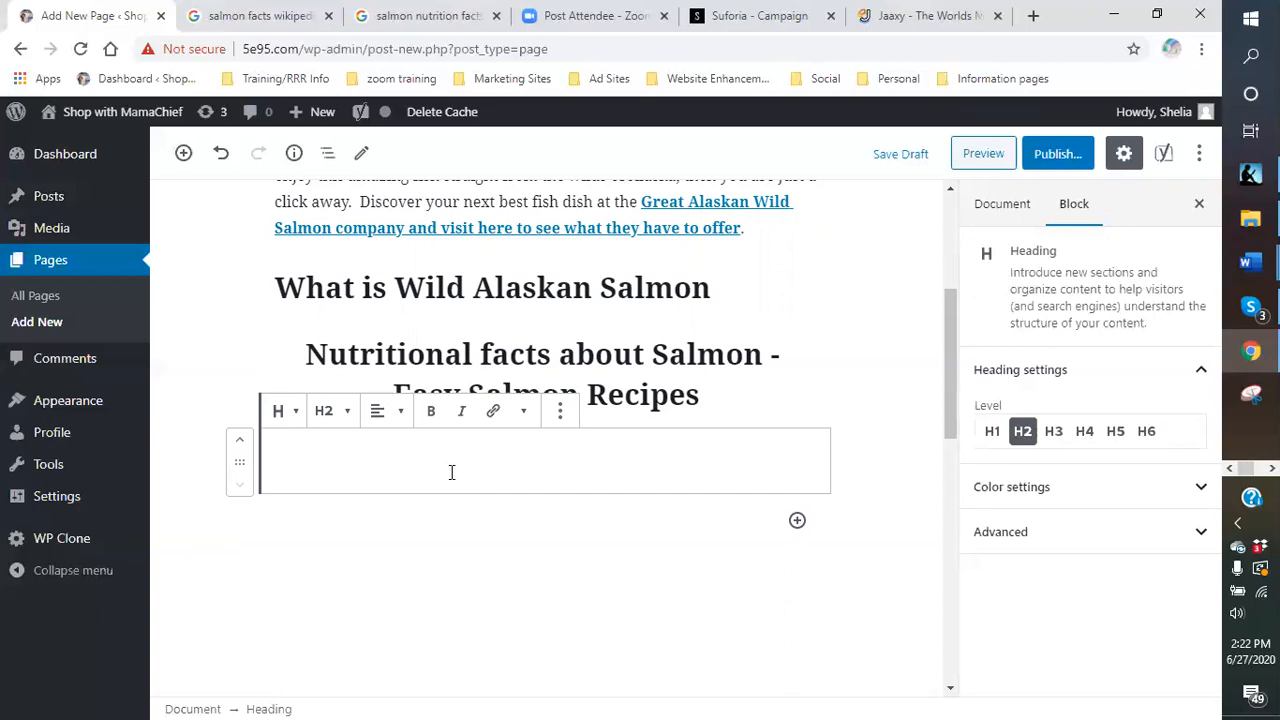
- Type 'Easy Salmon Recipes and Wine Pairings' into the heading and centre it
type("e")
key("BackSpace")
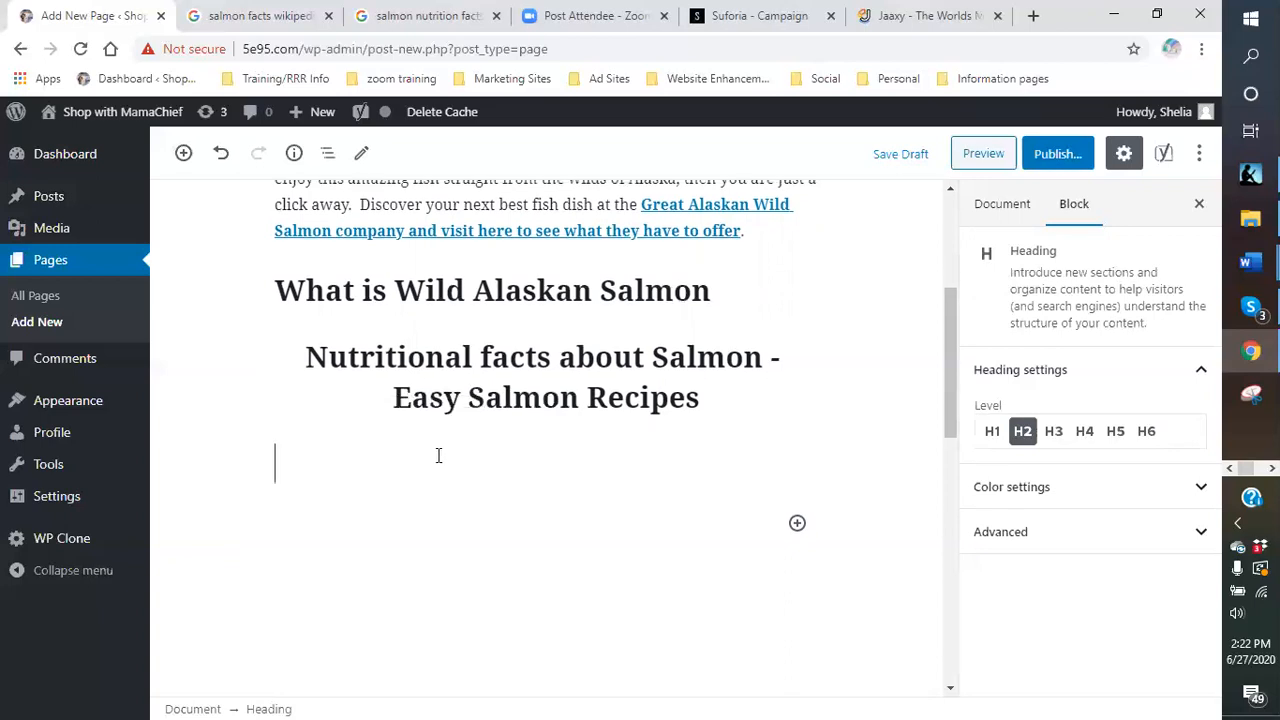
type("Easy S")
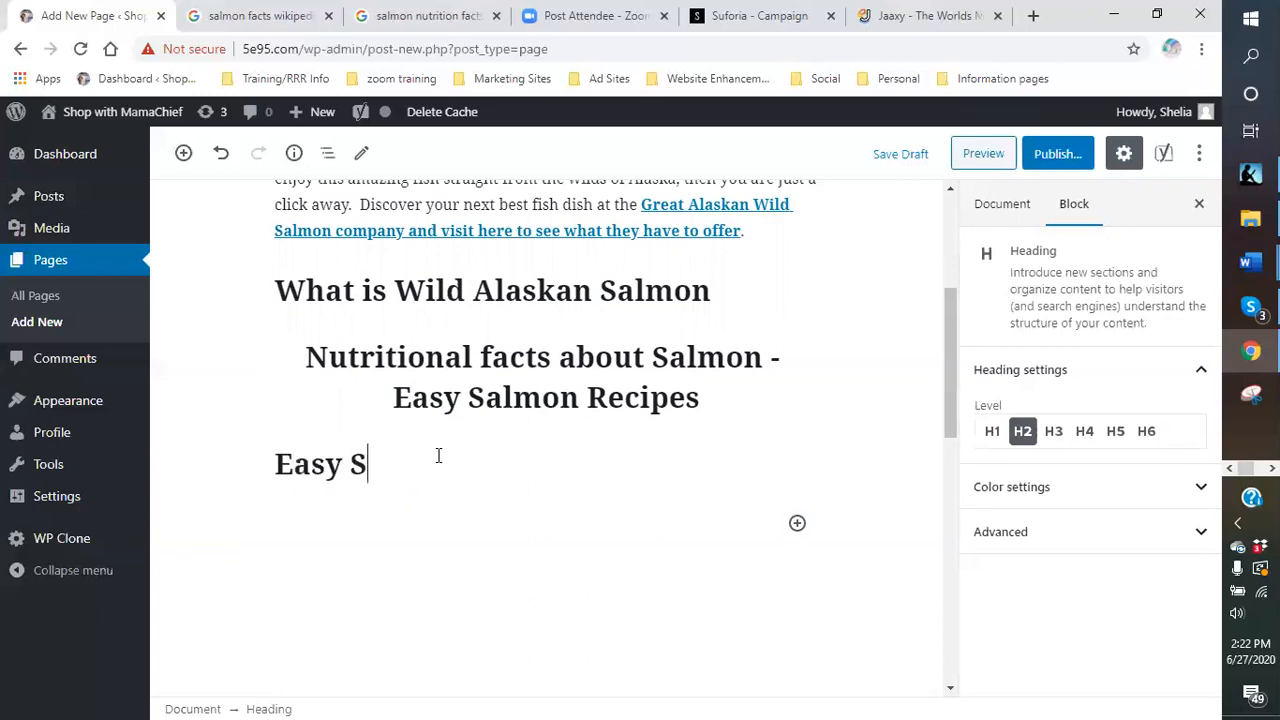
type("almon Recipe")
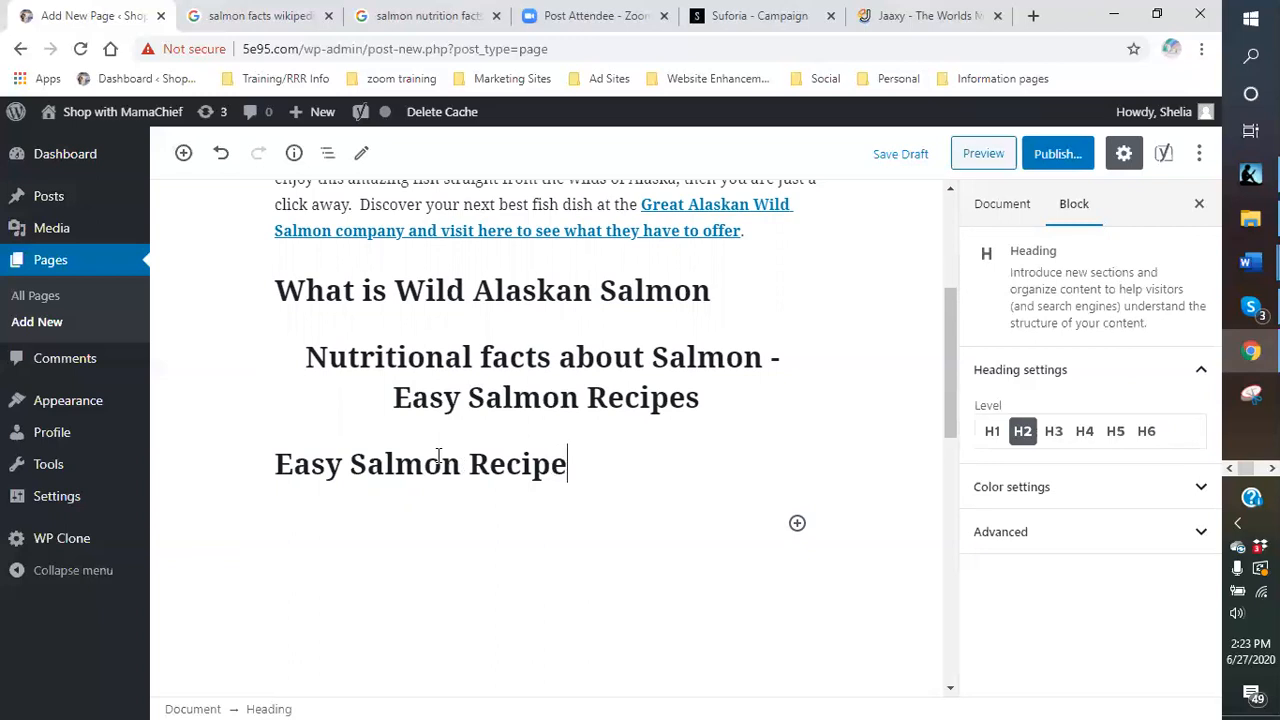
type("s and w")
key("BackSpace")
type("win")
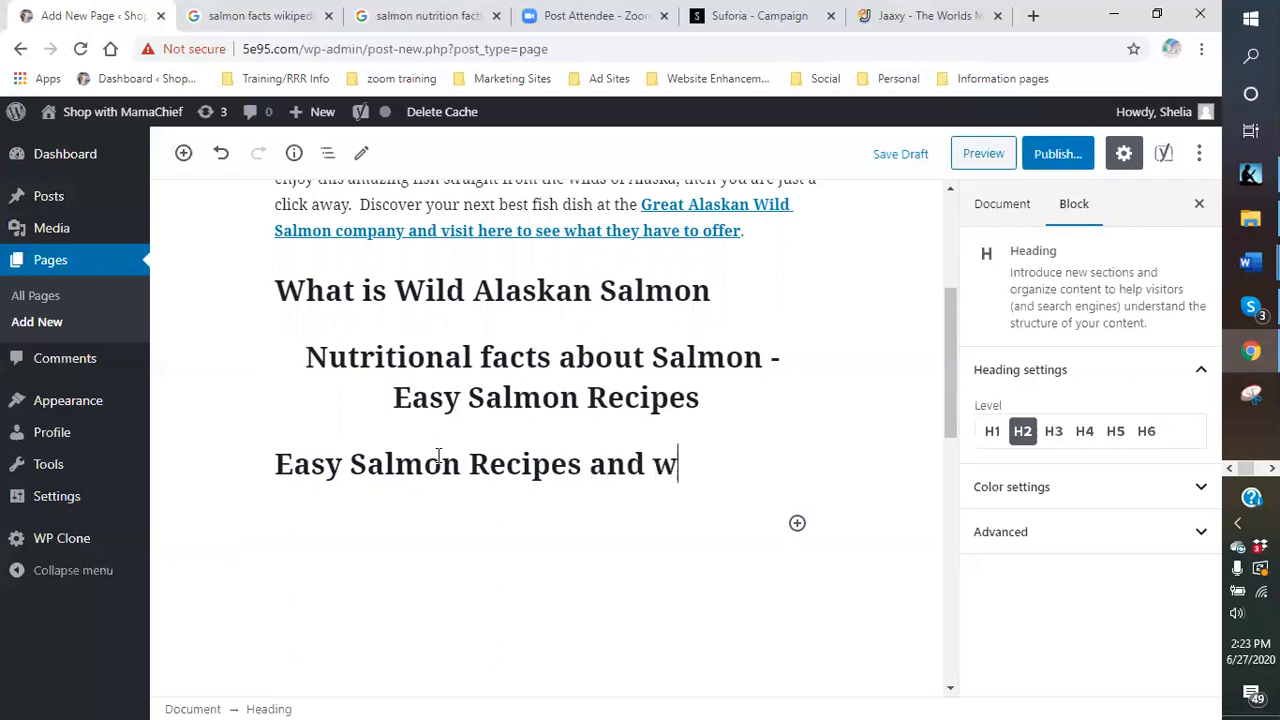
key("BackSpace")
key("BackSpace")
key("BackSpace")
type("Wine ")
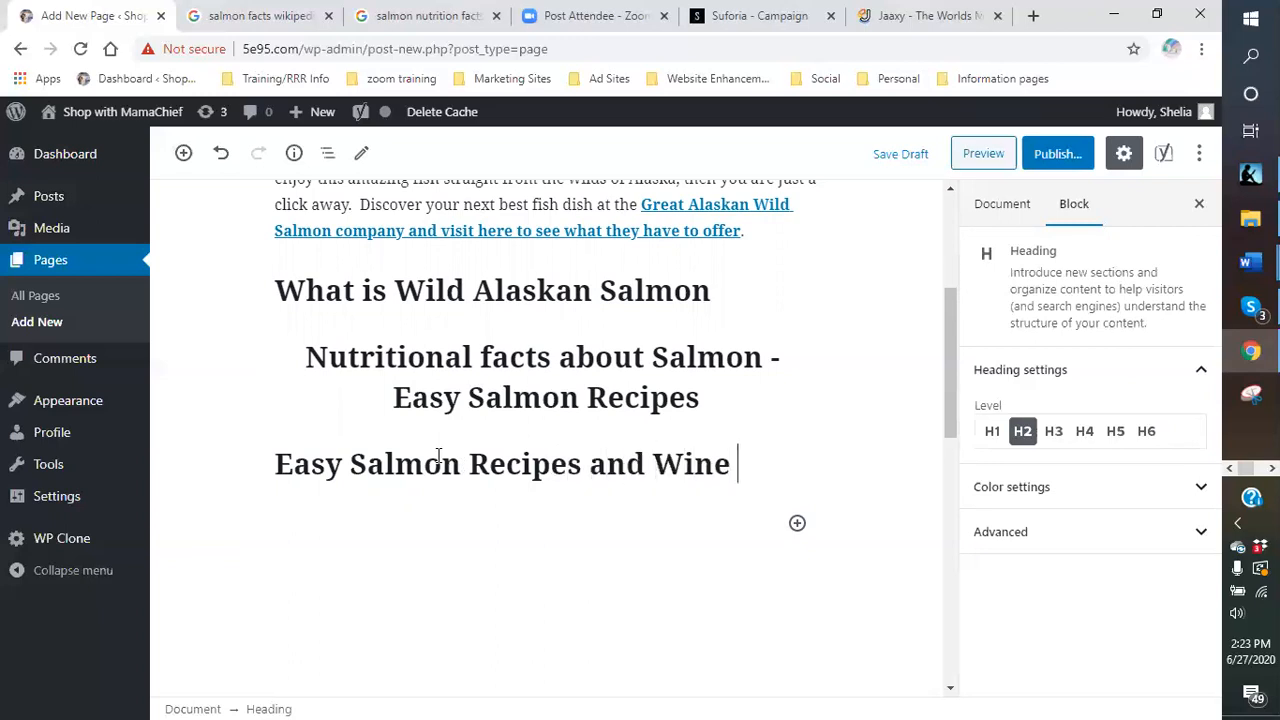
type("Pairing")
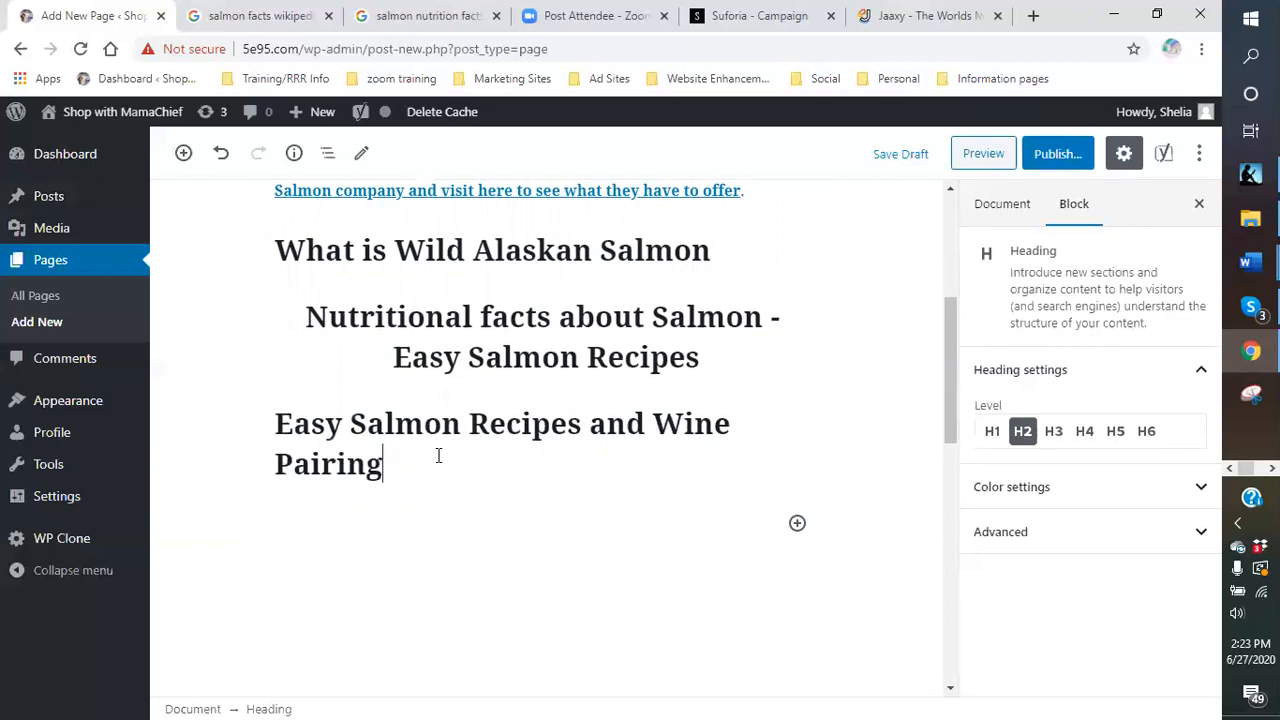
type("s")
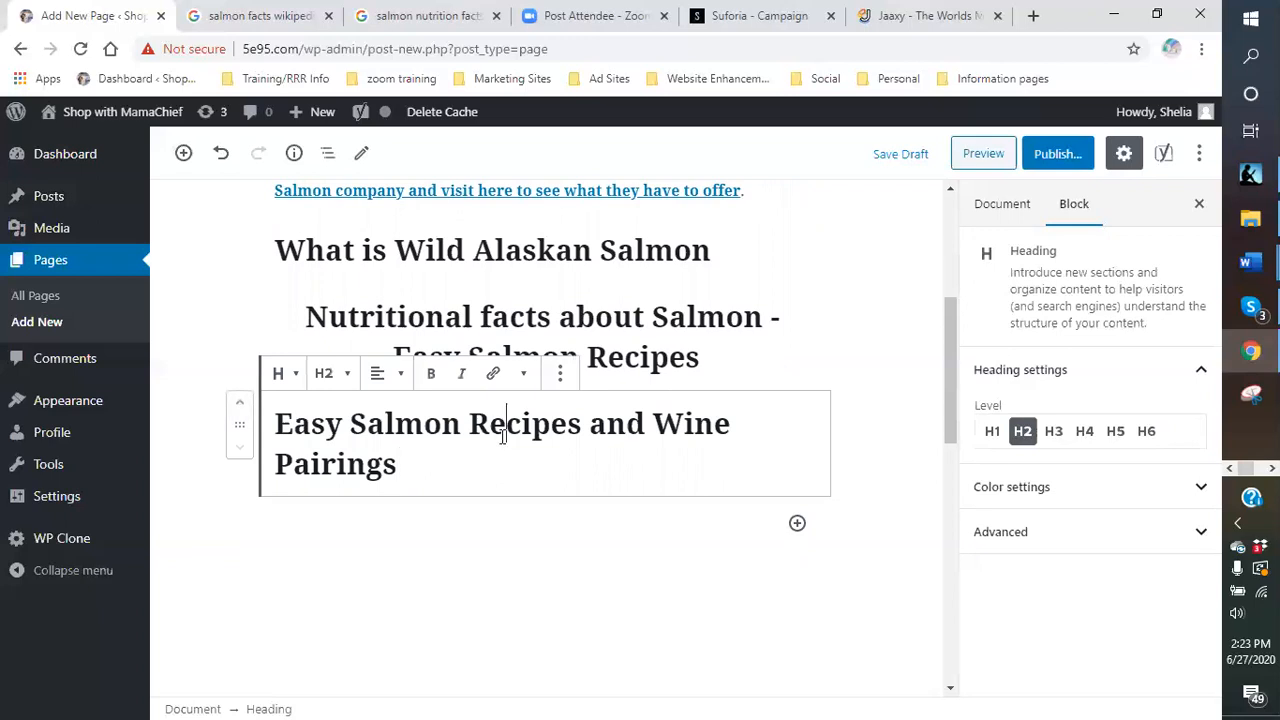
left_click(378, 373)
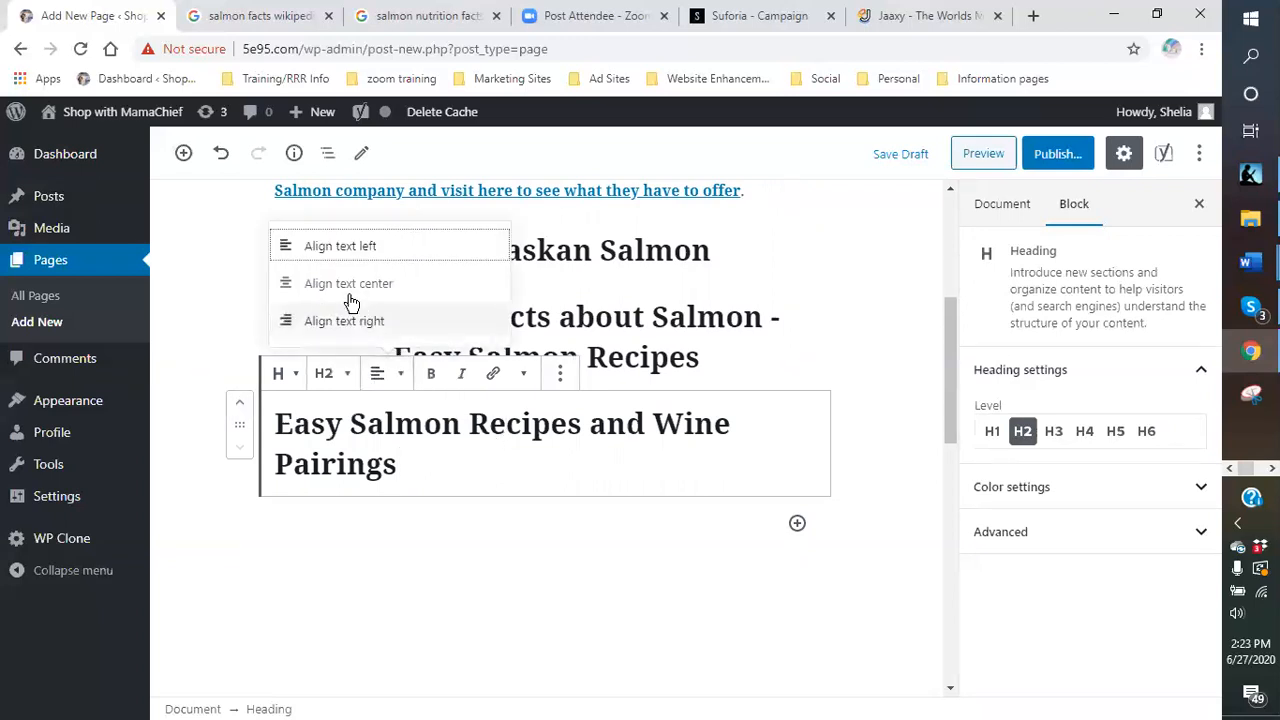
left_click(380, 284)
- Give the three headings preset text colours: red, purple and green
left_click(641, 556)
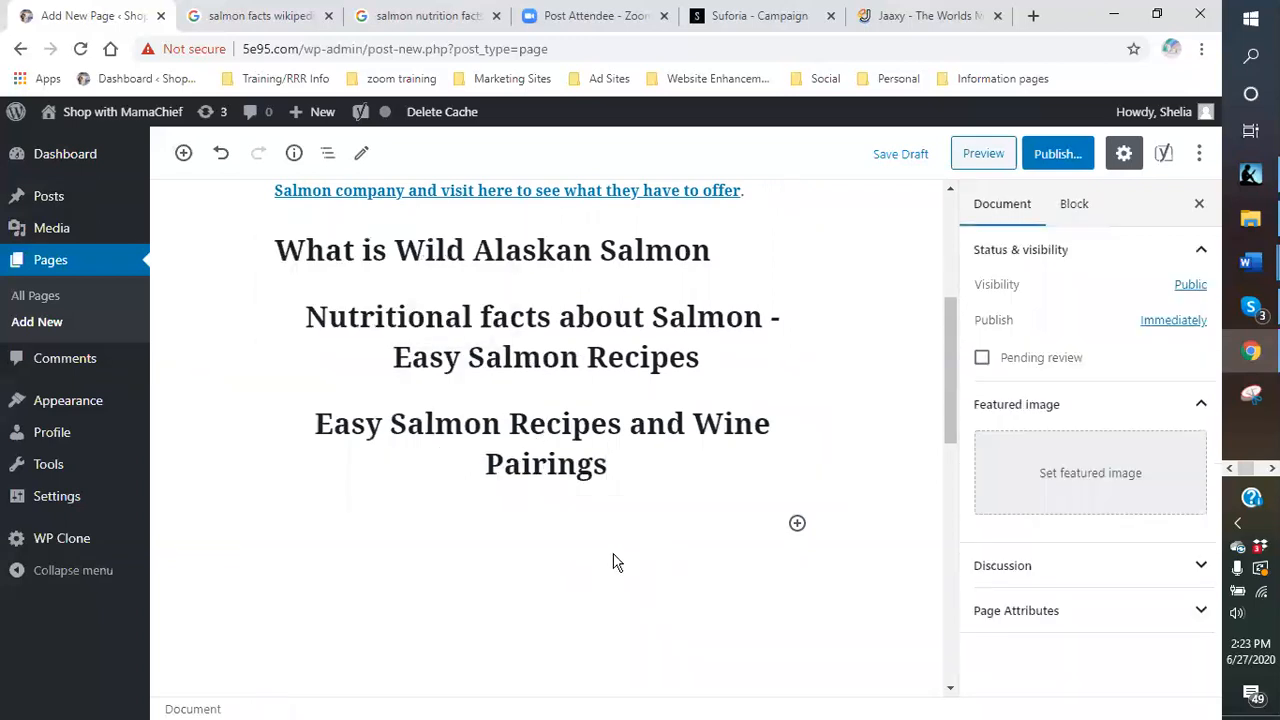
scroll(594, 514, "up", 3)
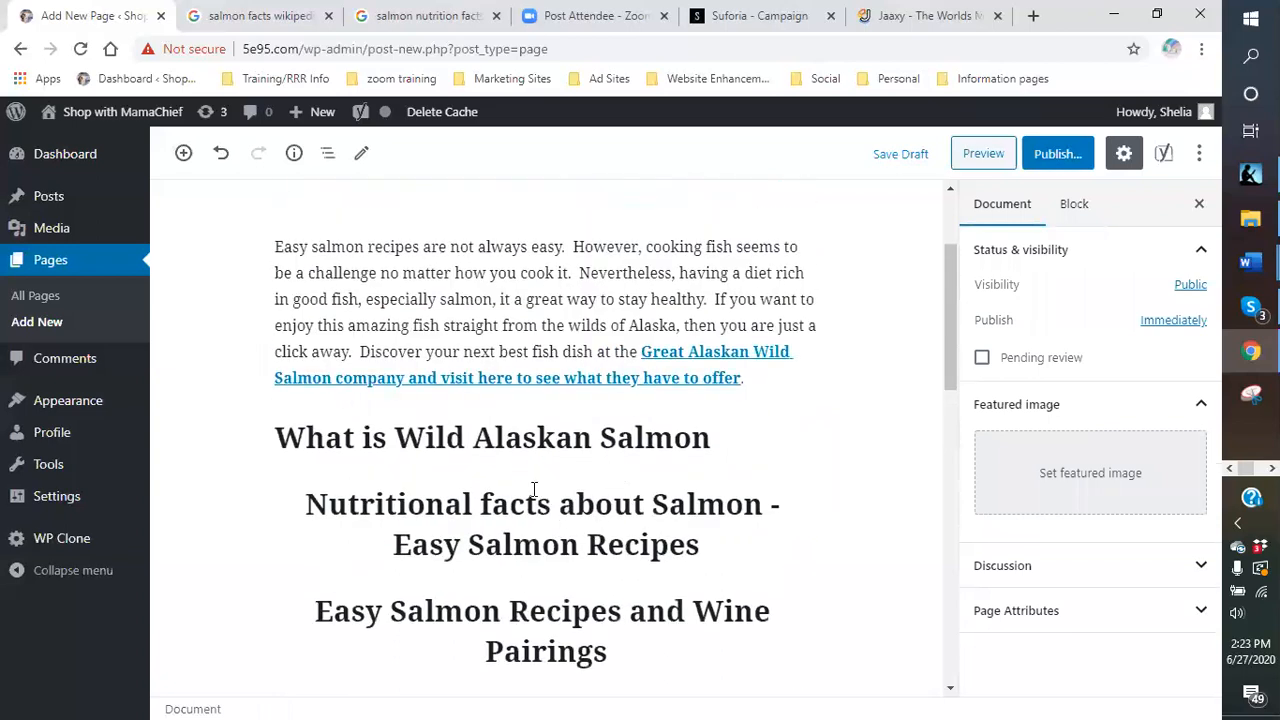
left_click(612, 437)
left_click(693, 437)
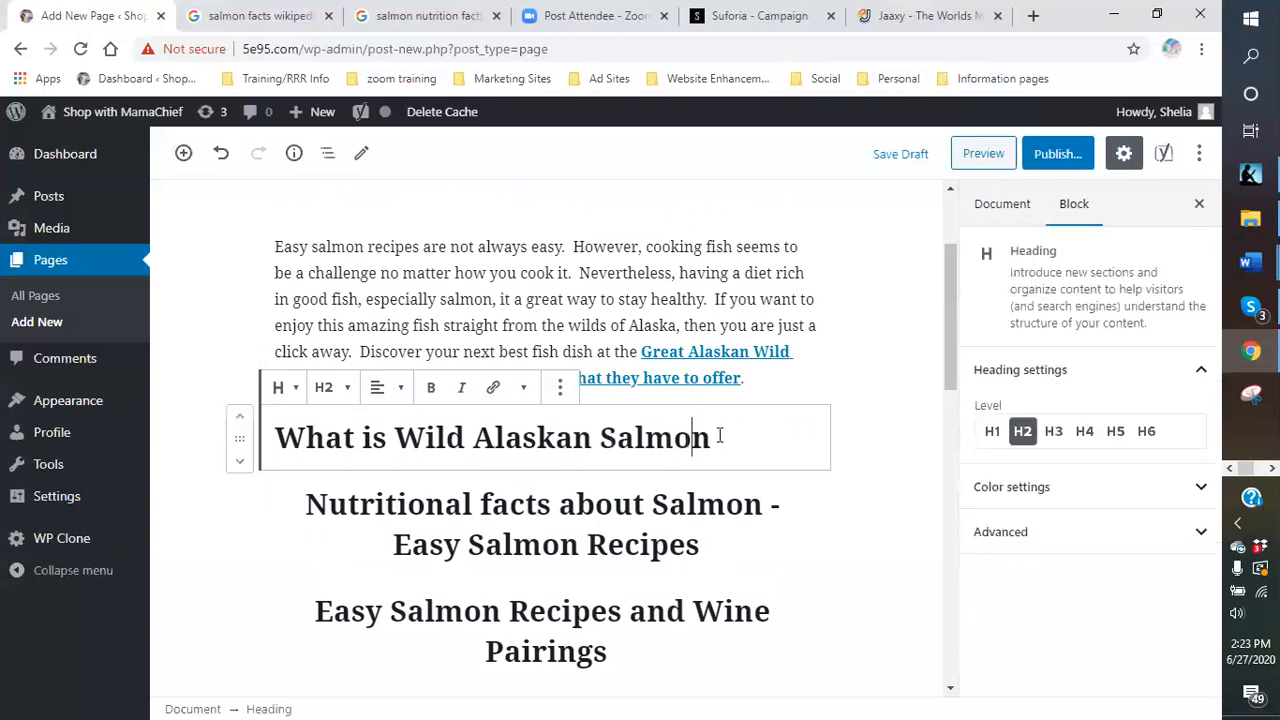
left_click_drag(725, 437, 234, 437)
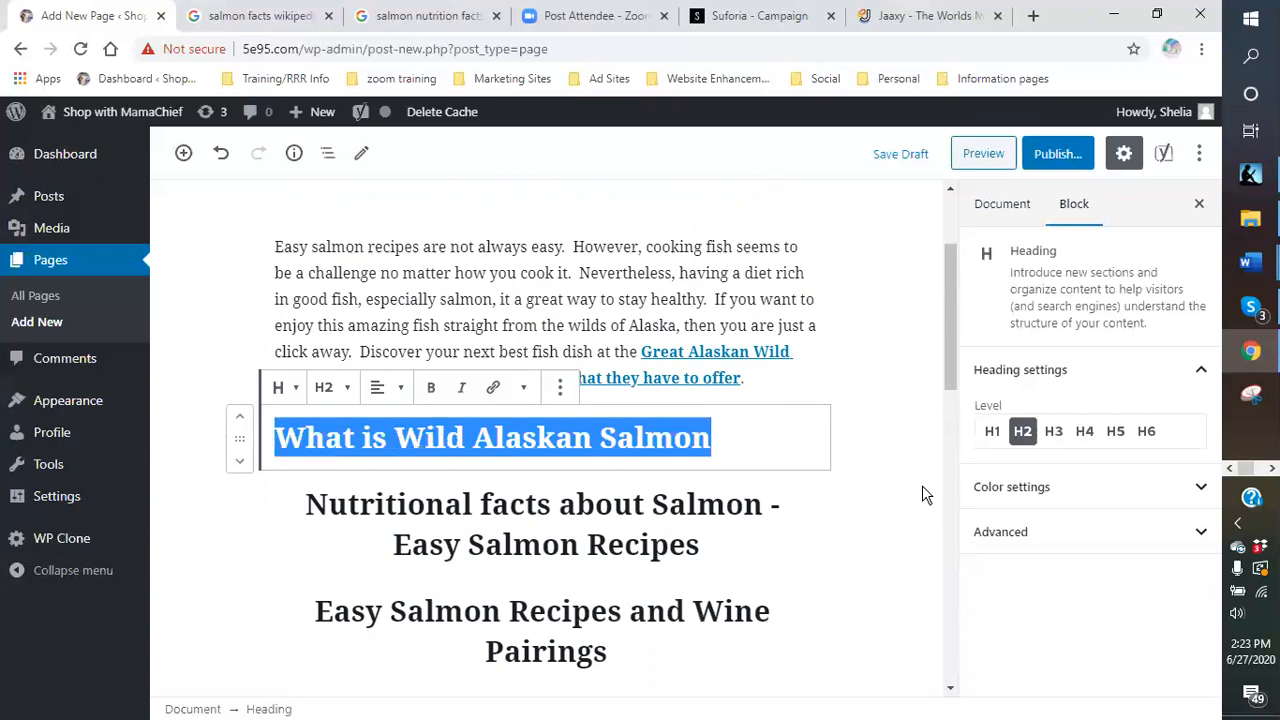
left_click(1000, 488)
left_click(1025, 564)
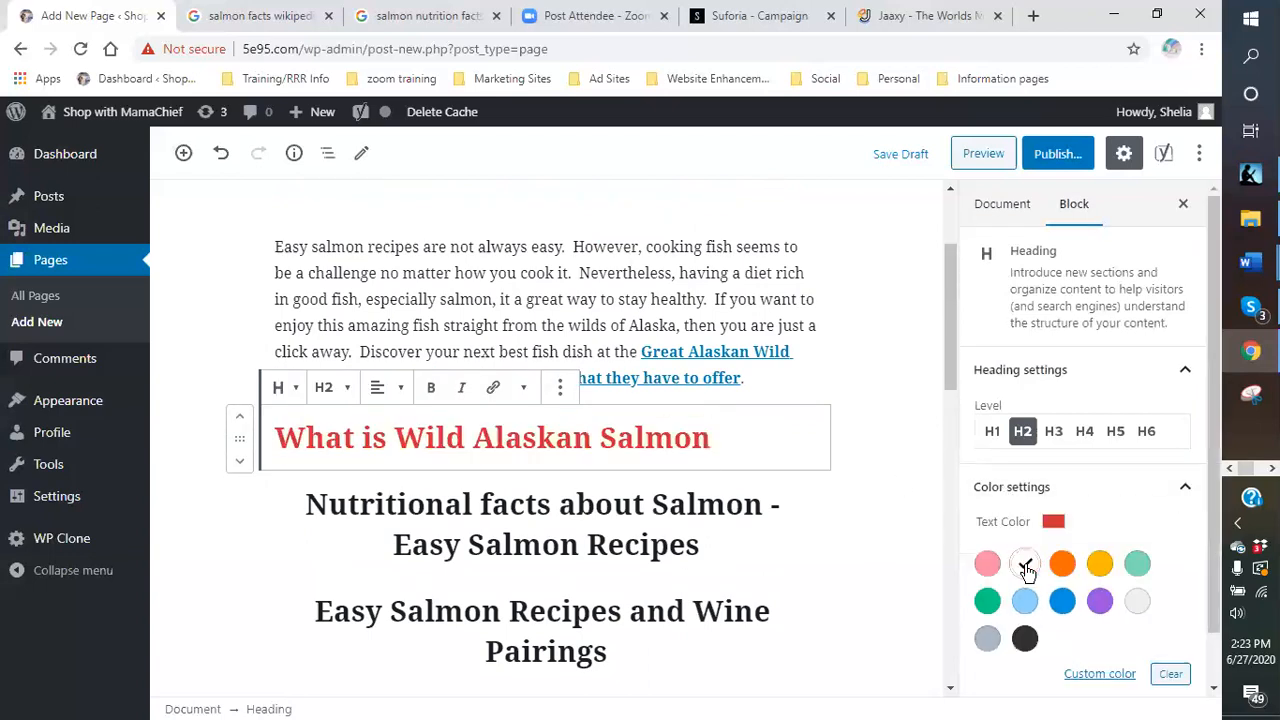
left_click(634, 519)
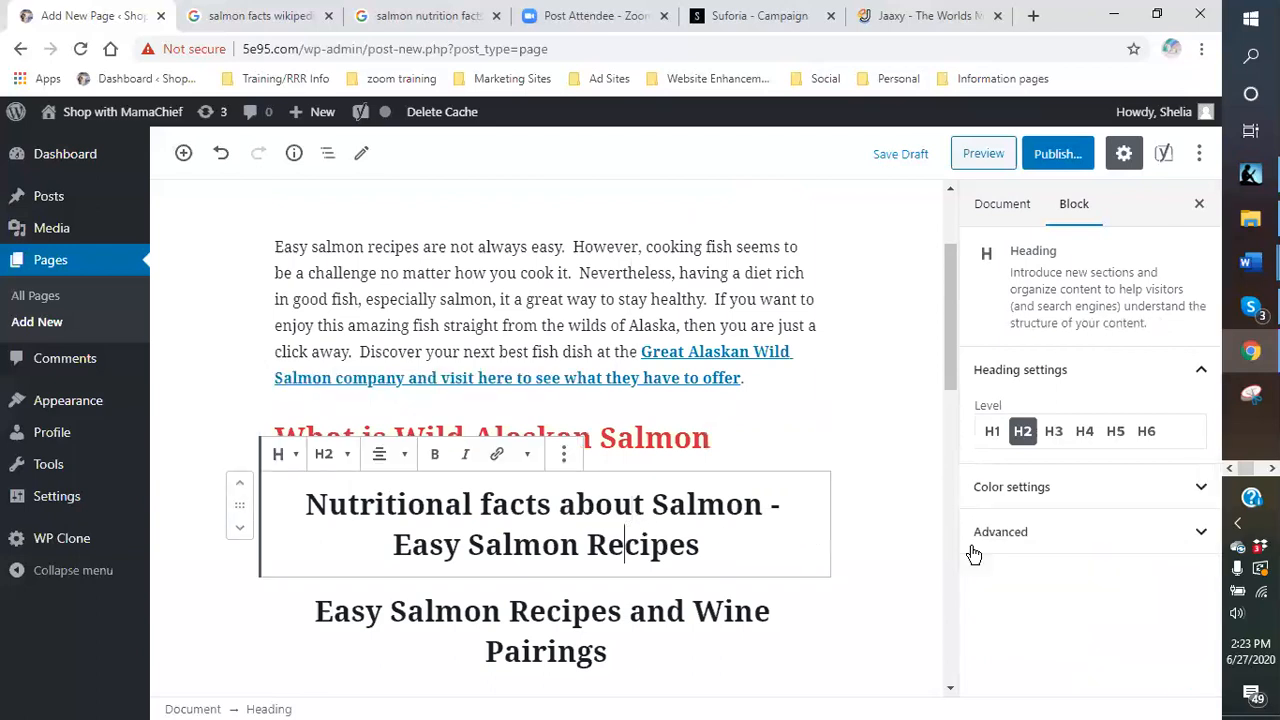
left_click(1000, 498)
left_click(1099, 600)
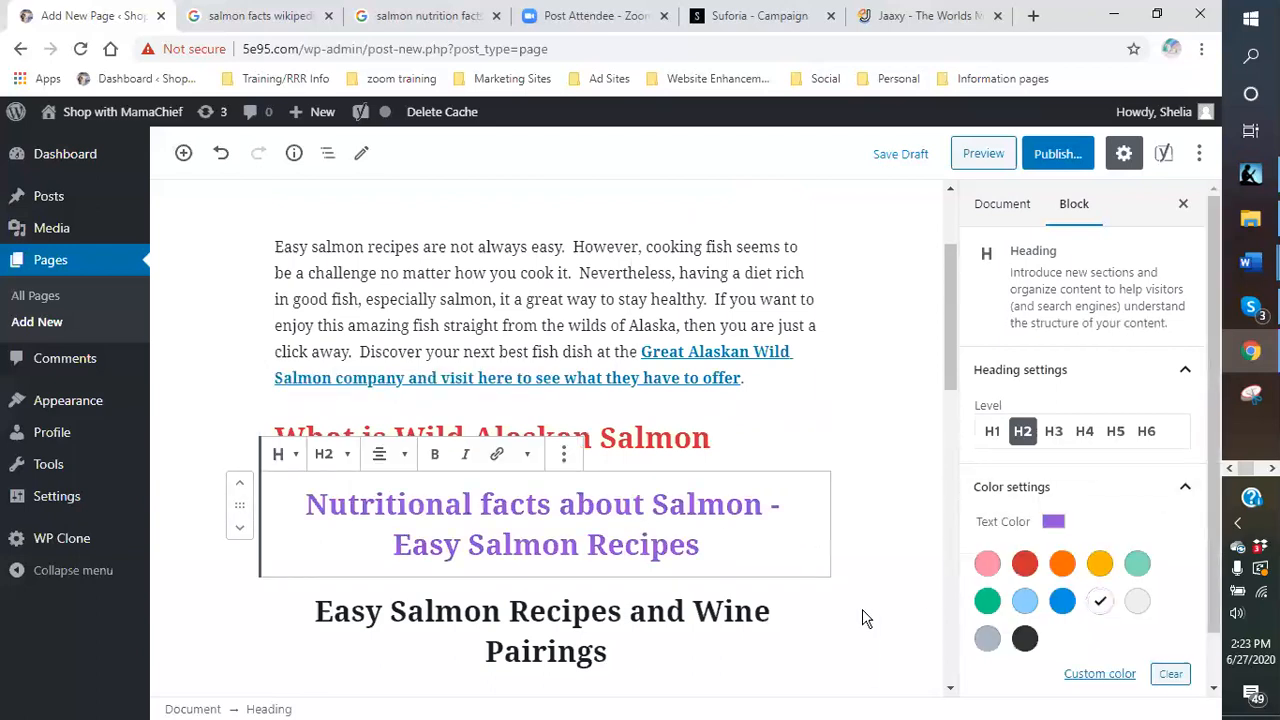
left_click(597, 640)
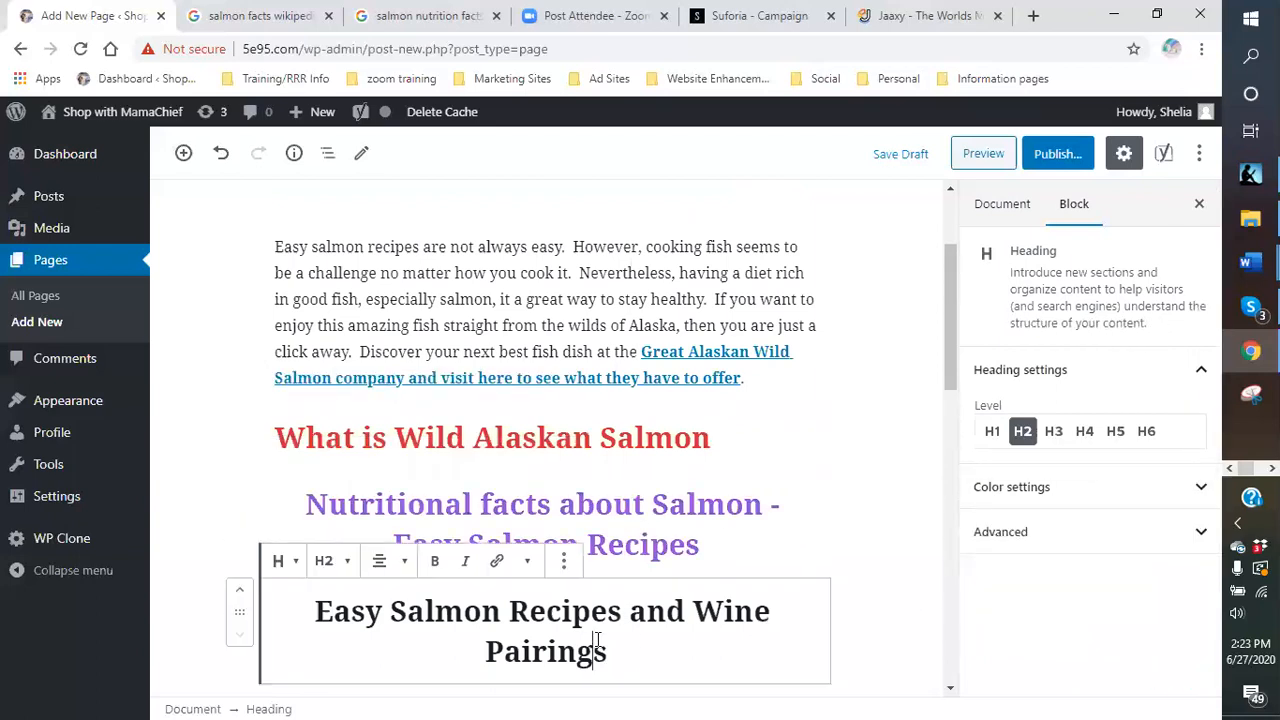
left_click(1038, 505)
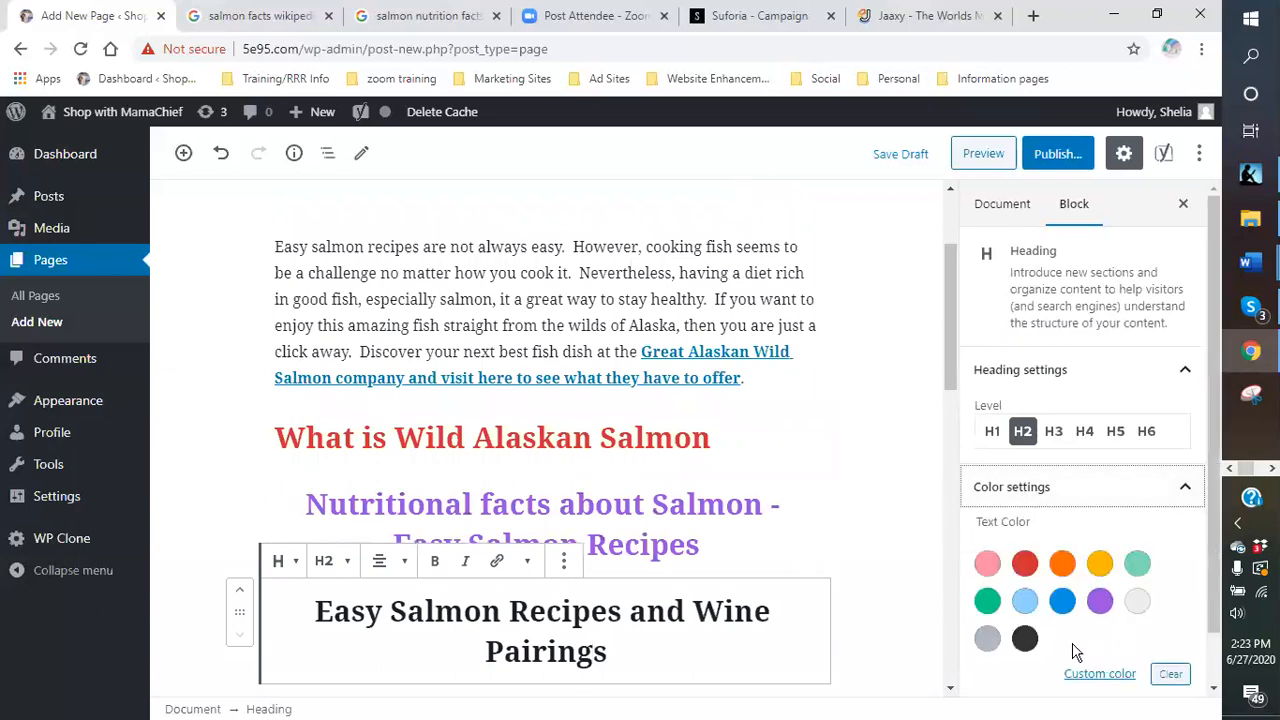
left_click(987, 600)
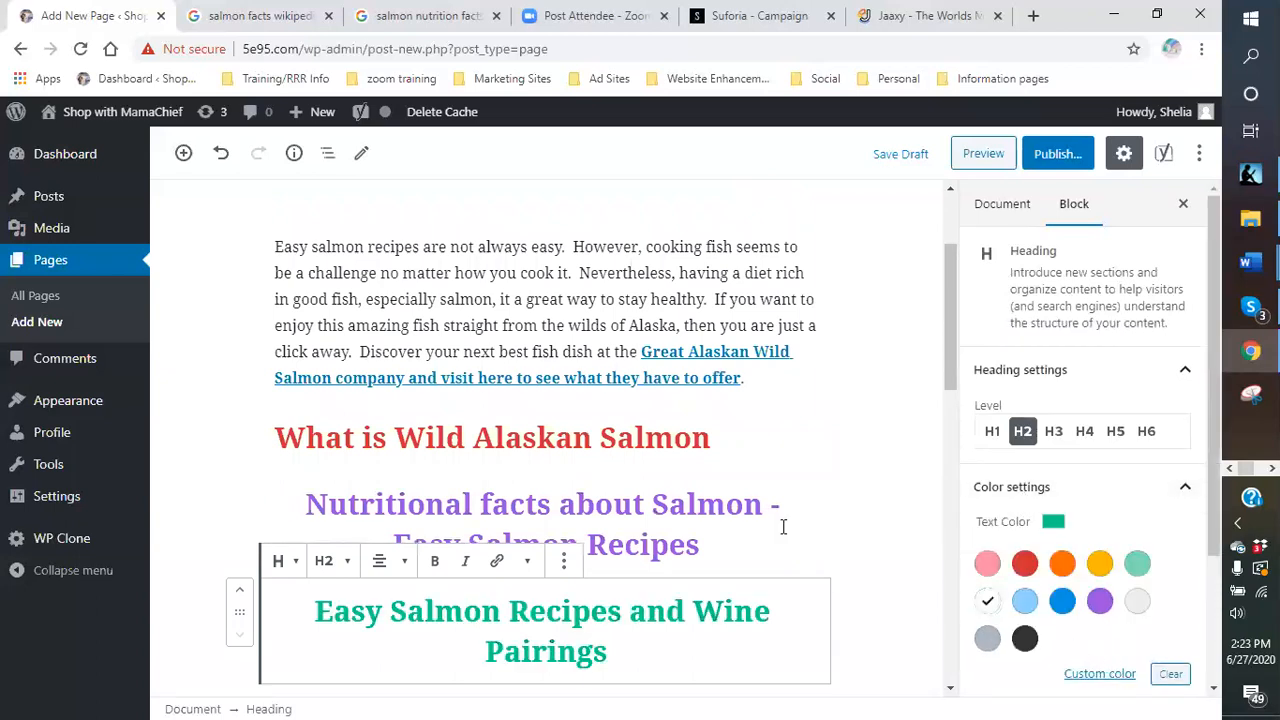
- Darken the Wine Pairings green and the nutritional facts purple with custom colours
left_click(1100, 676)
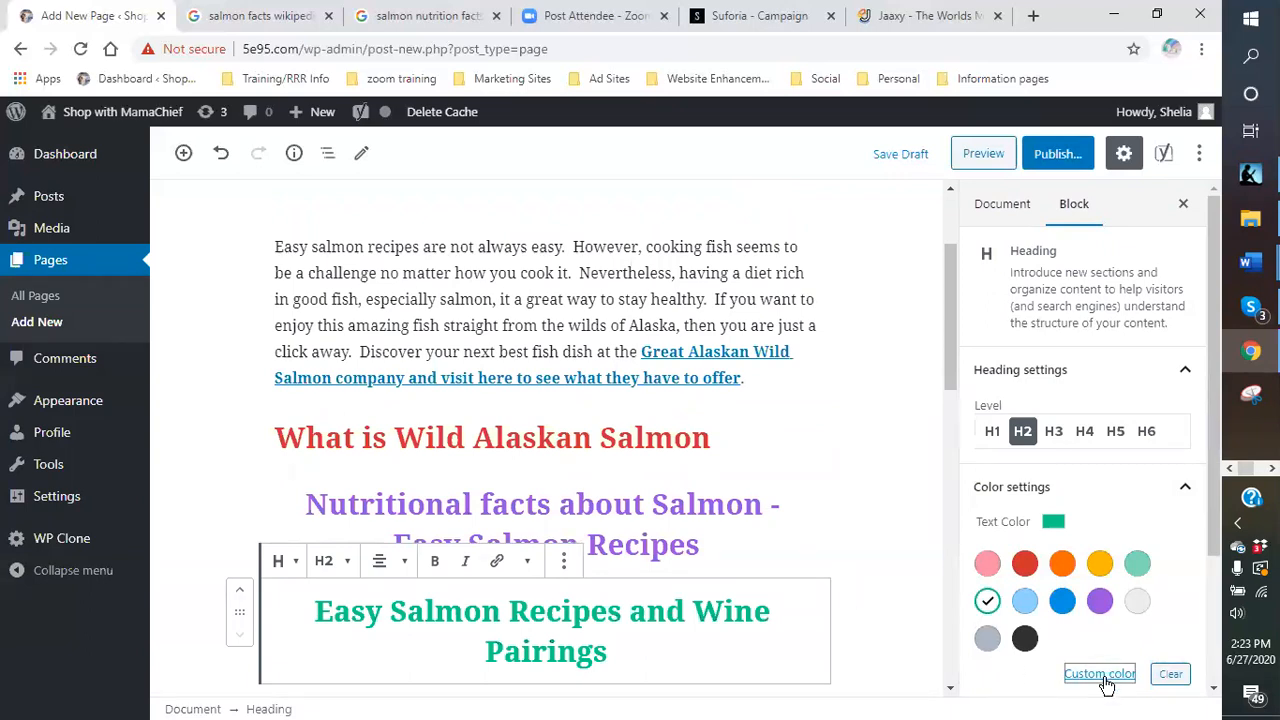
left_click_drag(1203, 467, 1204, 492)
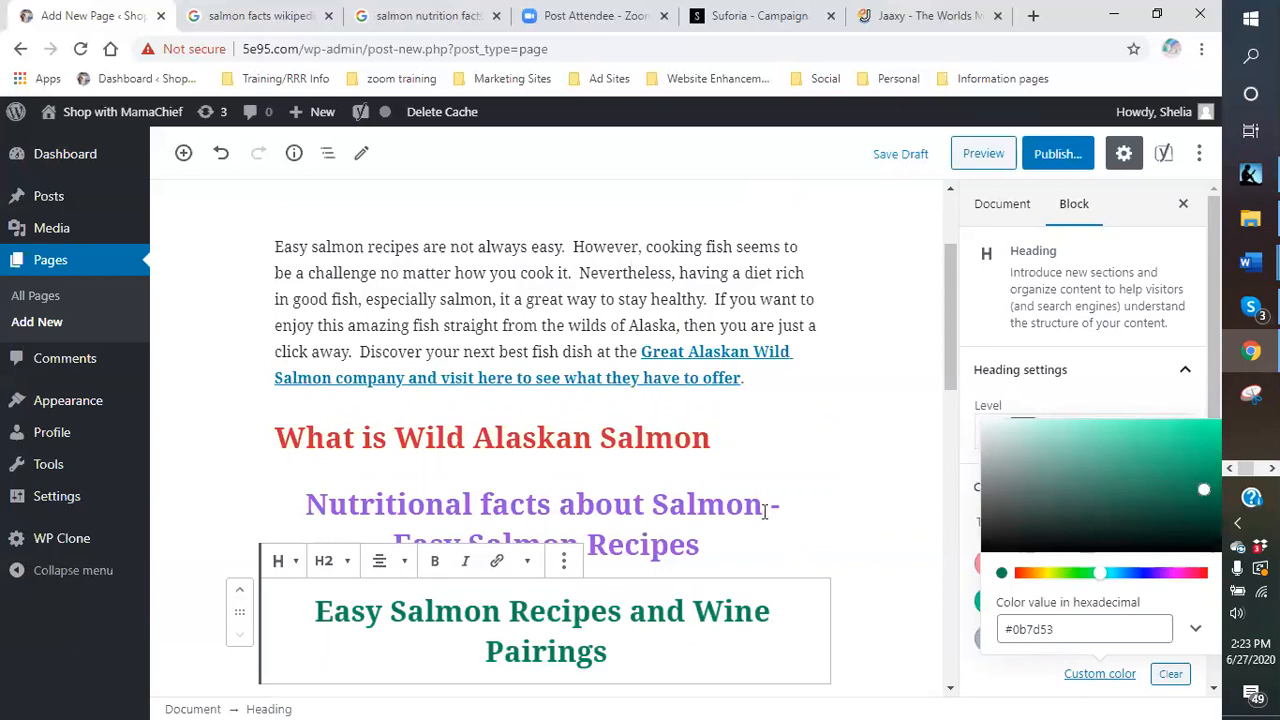
left_click(689, 517)
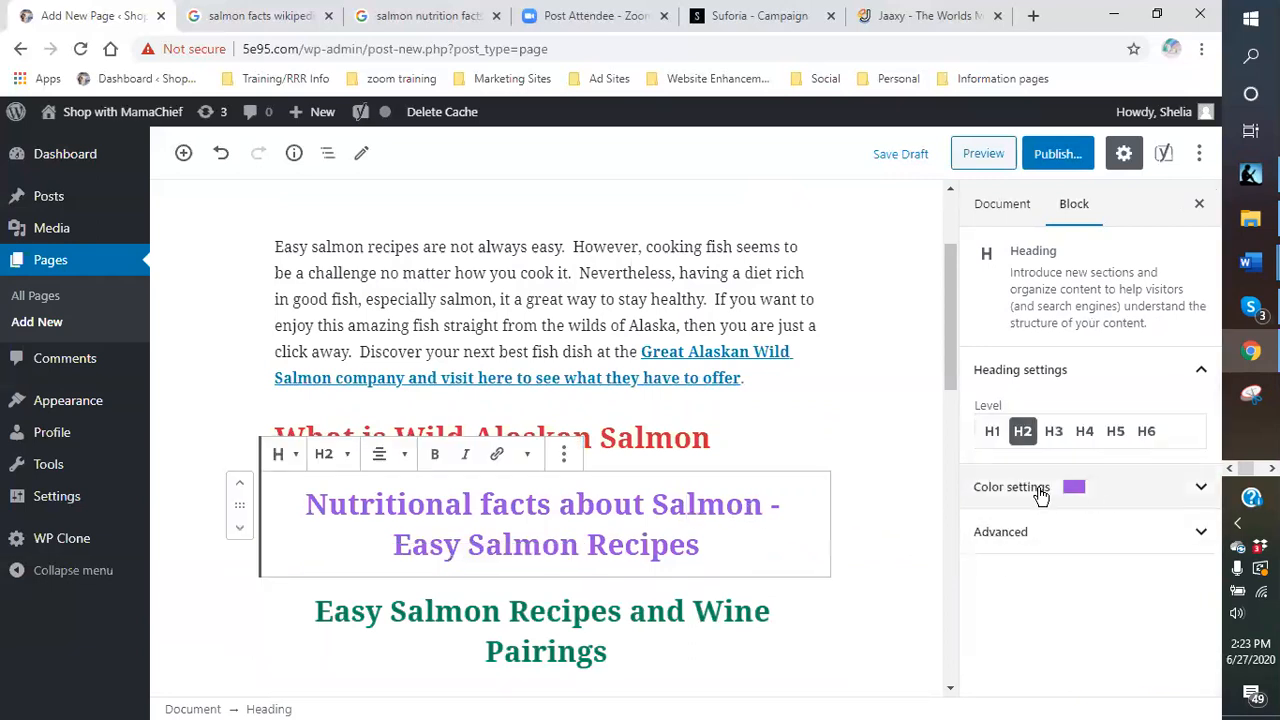
left_click(1040, 488)
left_click(1102, 675)
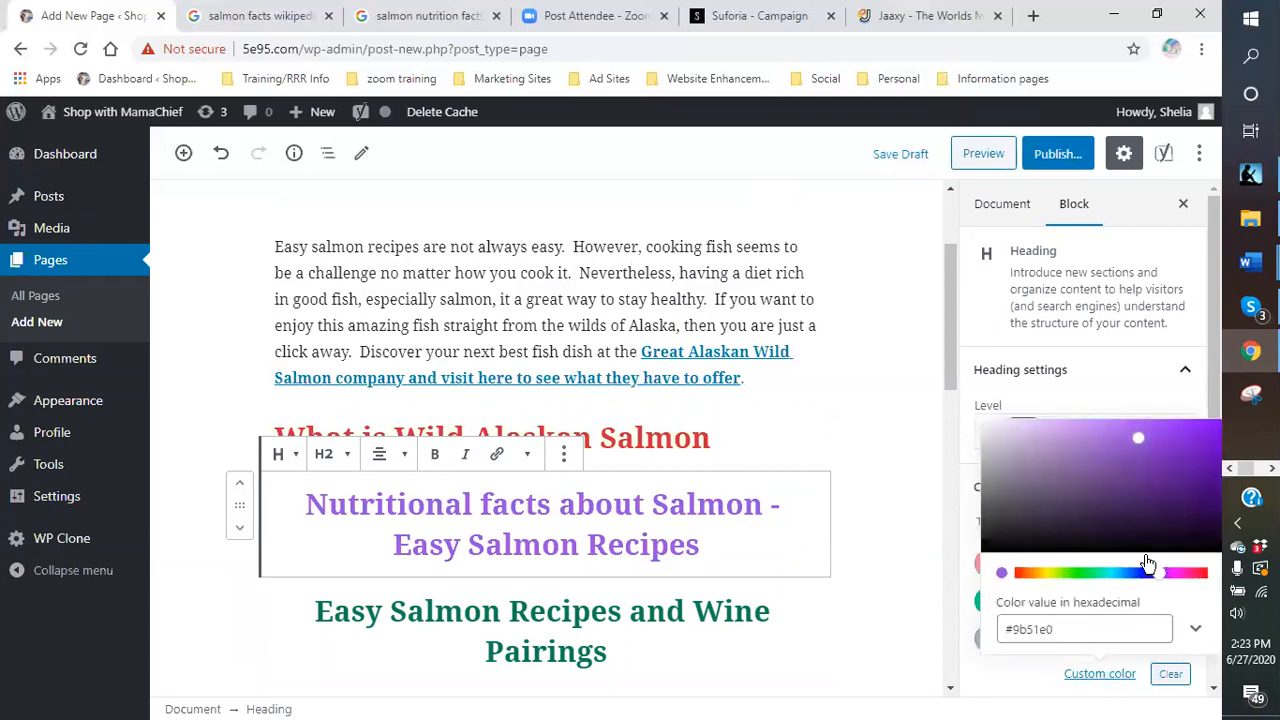
left_click_drag(1192, 467, 1198, 484)
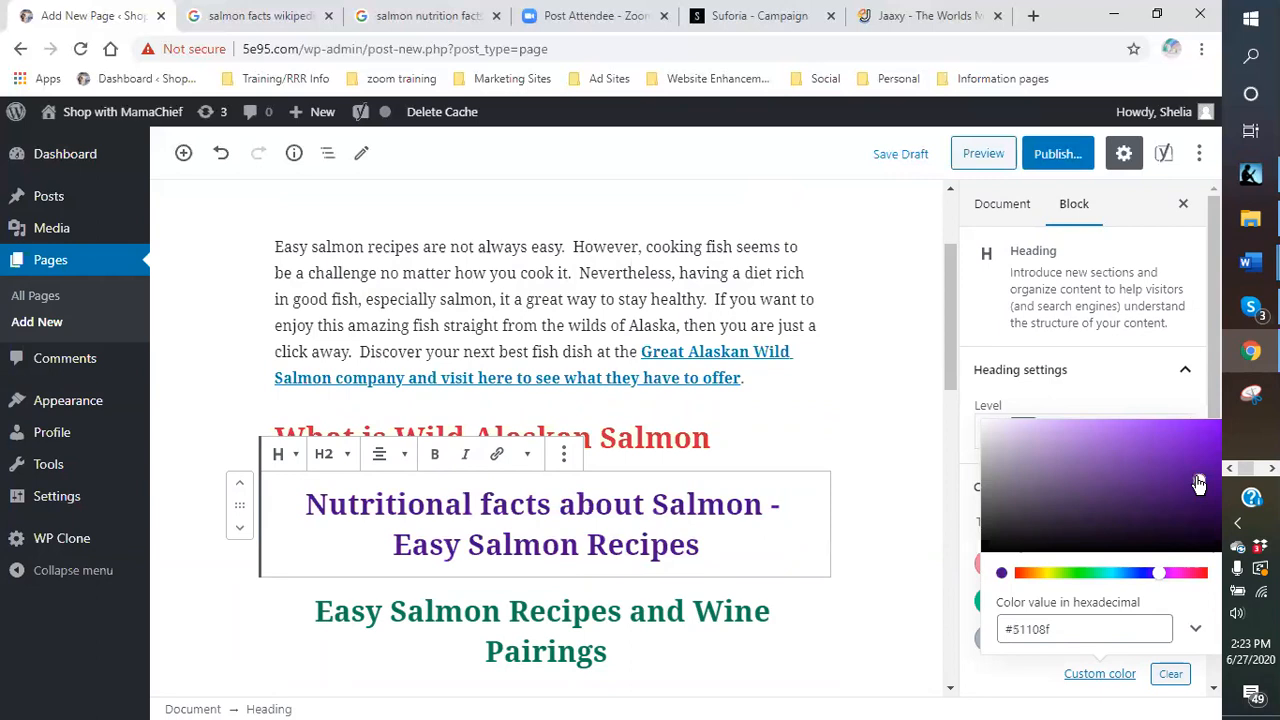
- Make the 'What is Wild Alaskan Salmon' red brighter, then save the page as a draft
left_click(745, 437)
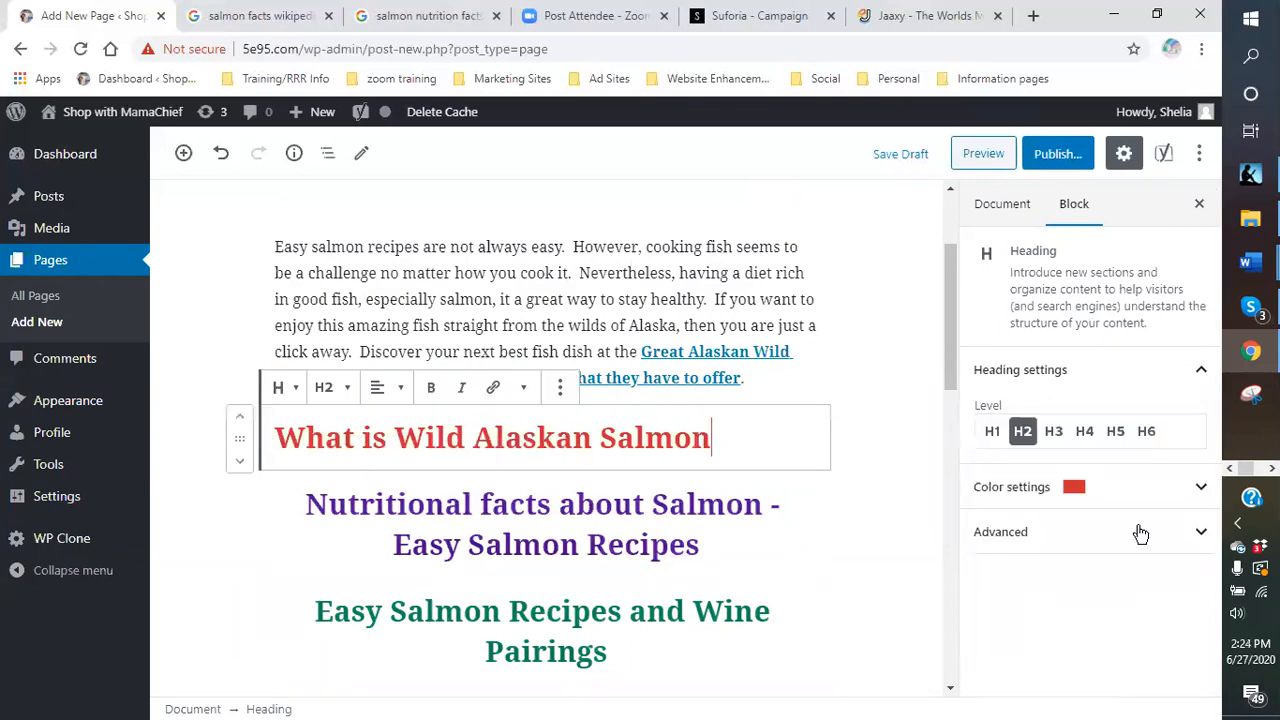
left_click(1051, 519)
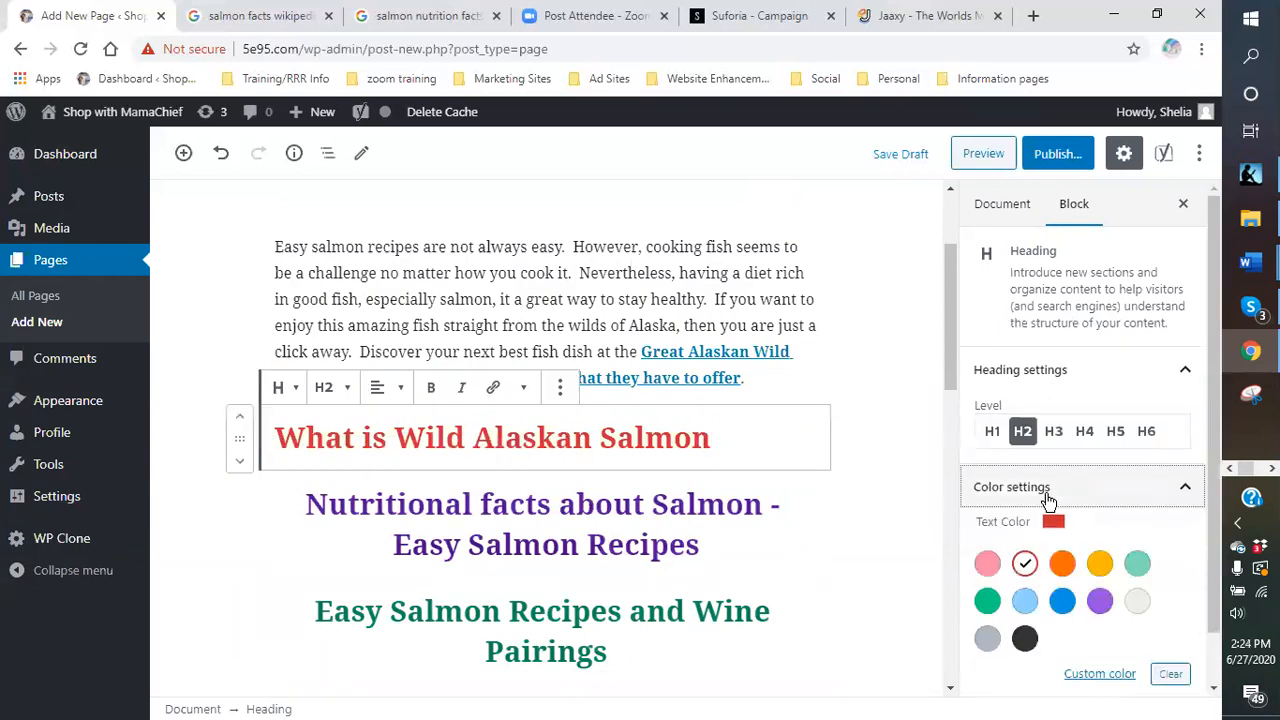
left_click(1100, 675)
left_click_drag(1177, 455, 1215, 435)
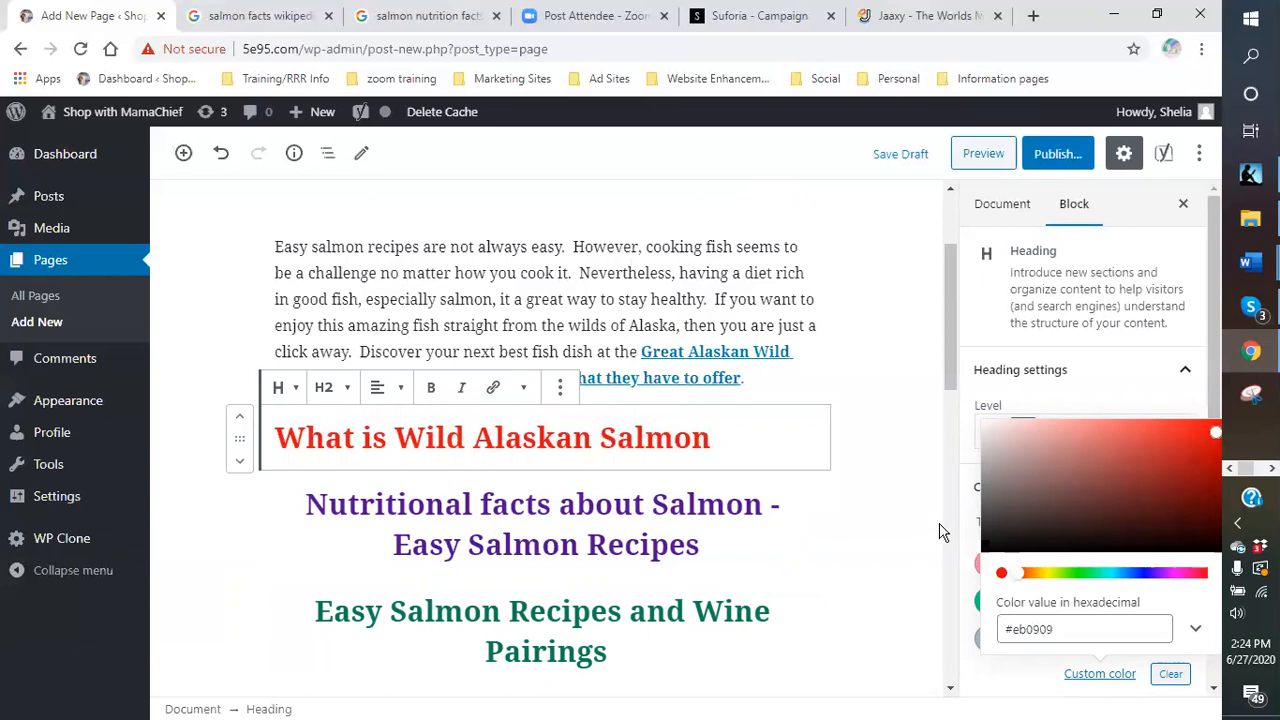
left_click(880, 549)
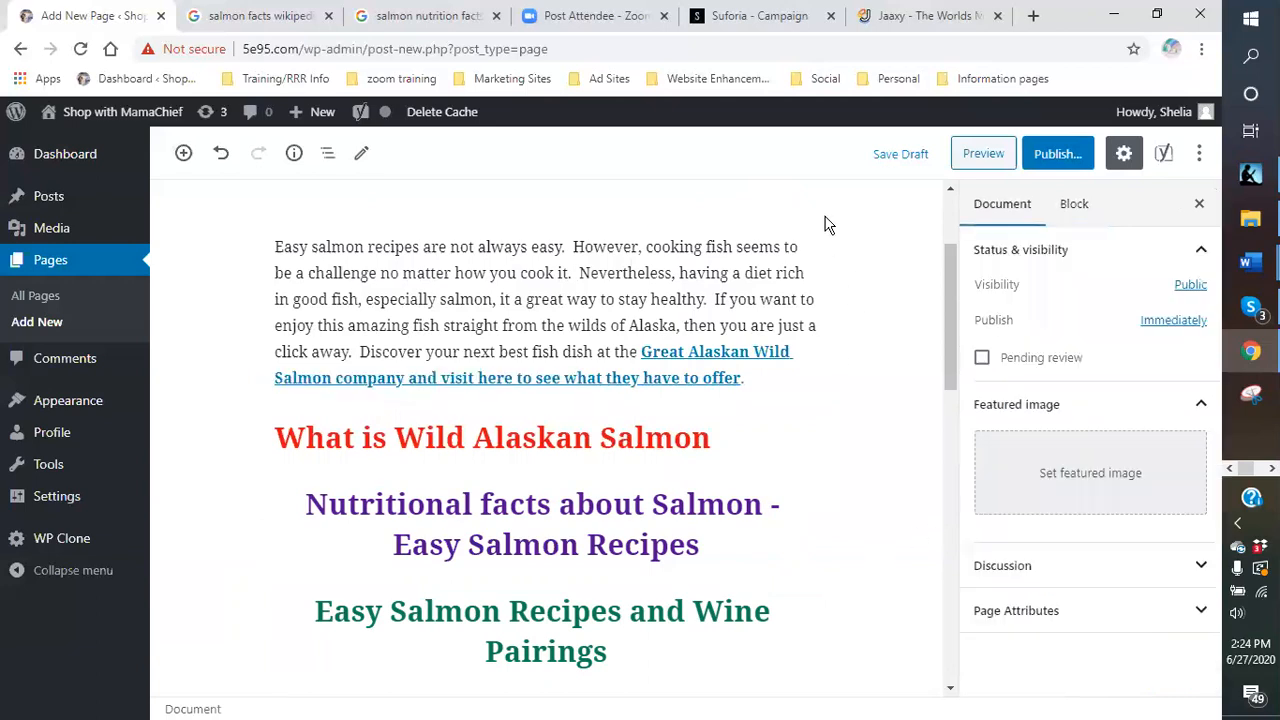
left_click(902, 162)
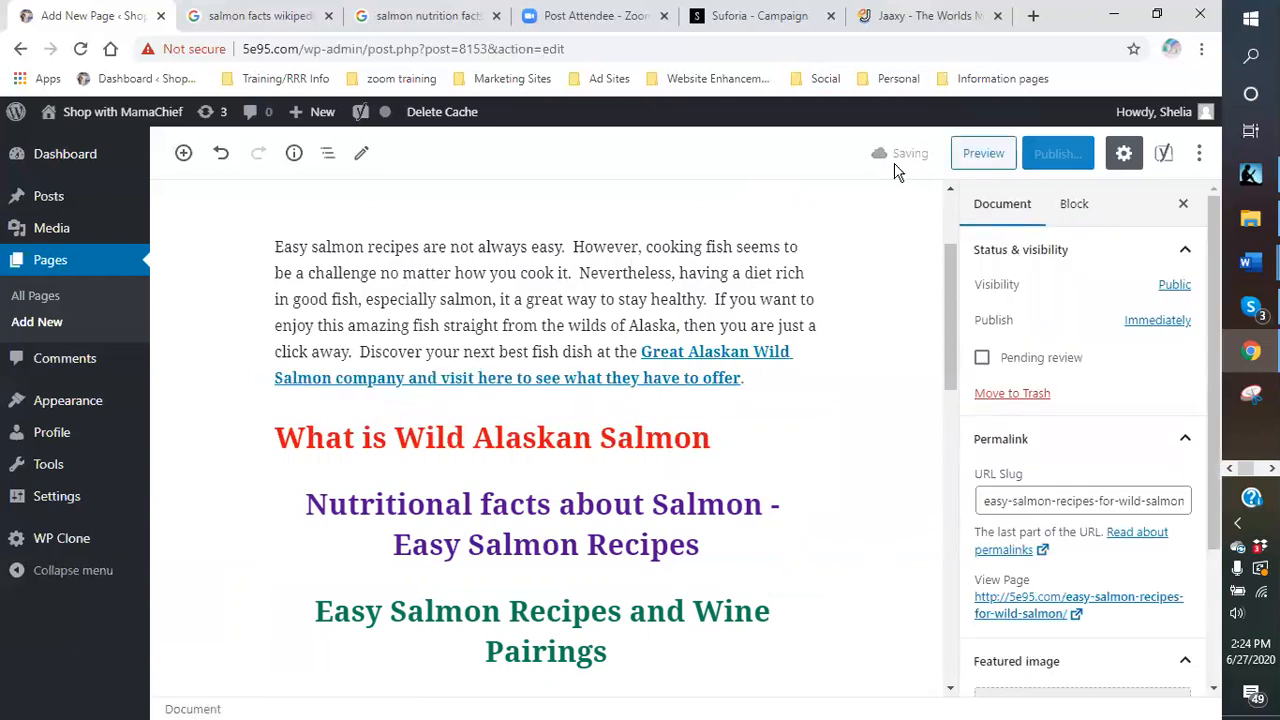
- Change the Google query to 'wild salmon facts wikipedia' and run it
left_click(226, 20)
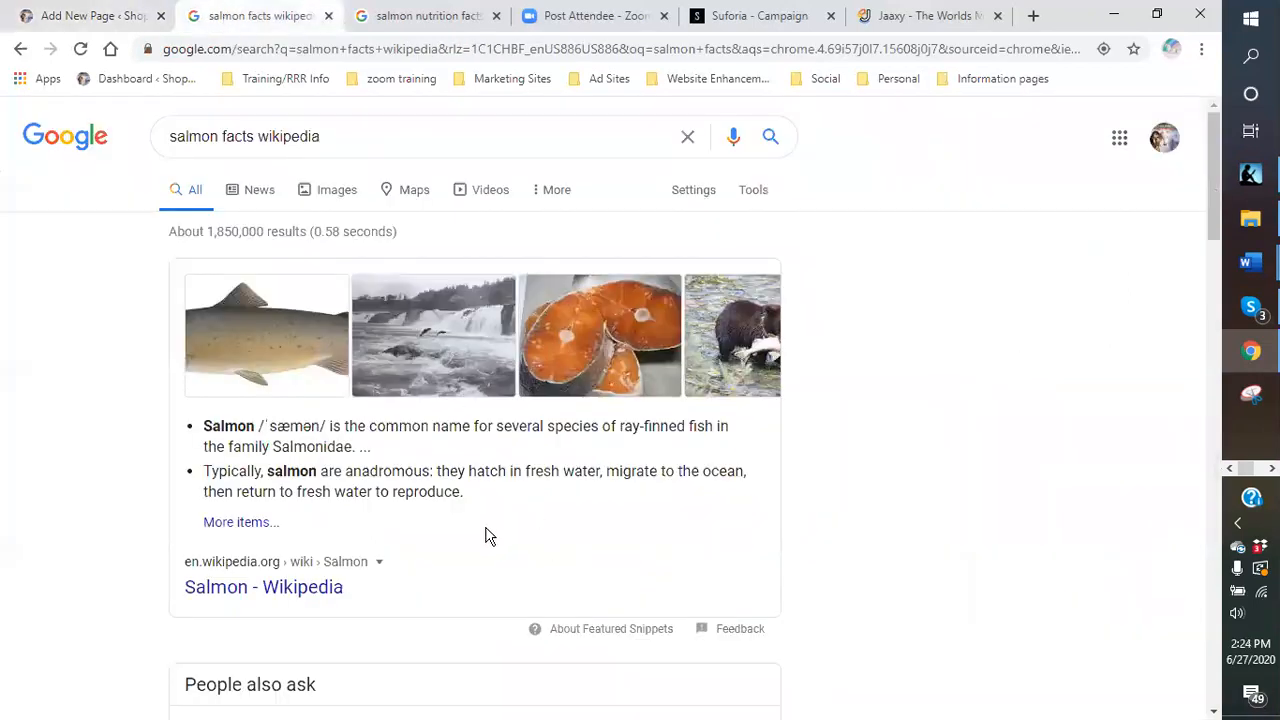
scroll(487, 537, "down", 5)
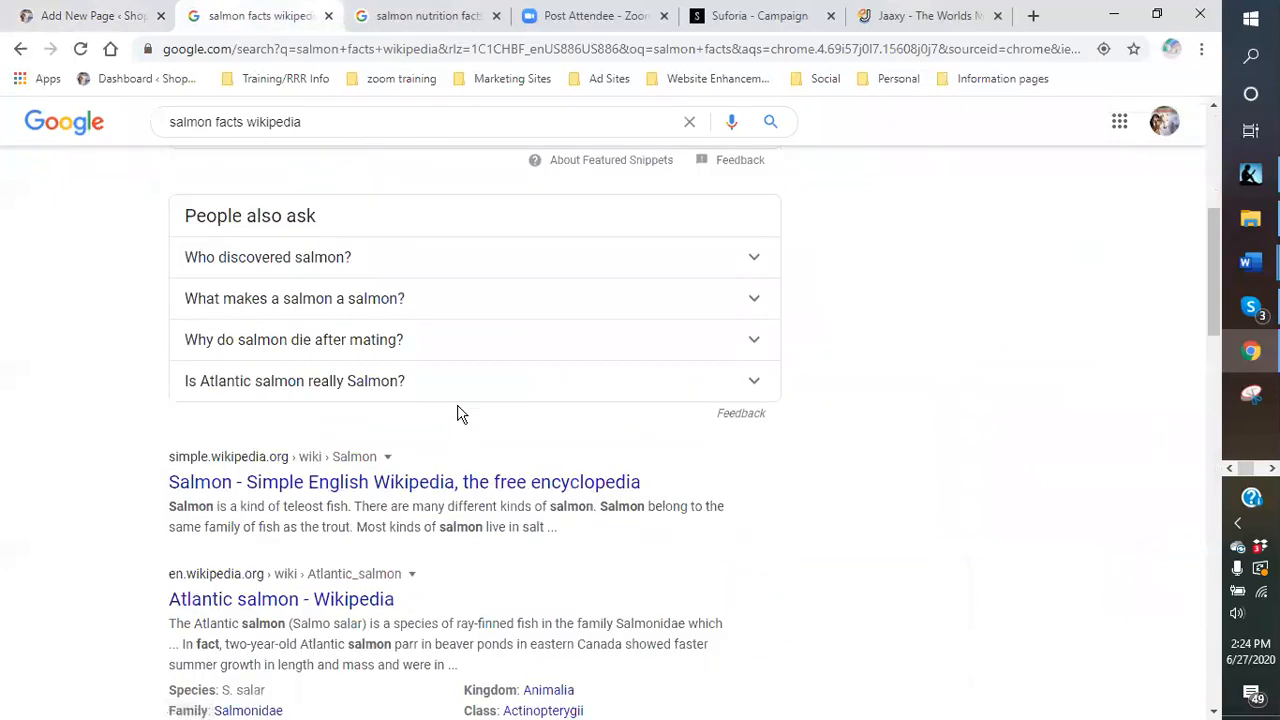
scroll(458, 412, "down", 1)
scroll(460, 412, "down", 2)
scroll(460, 412, "up", 7)
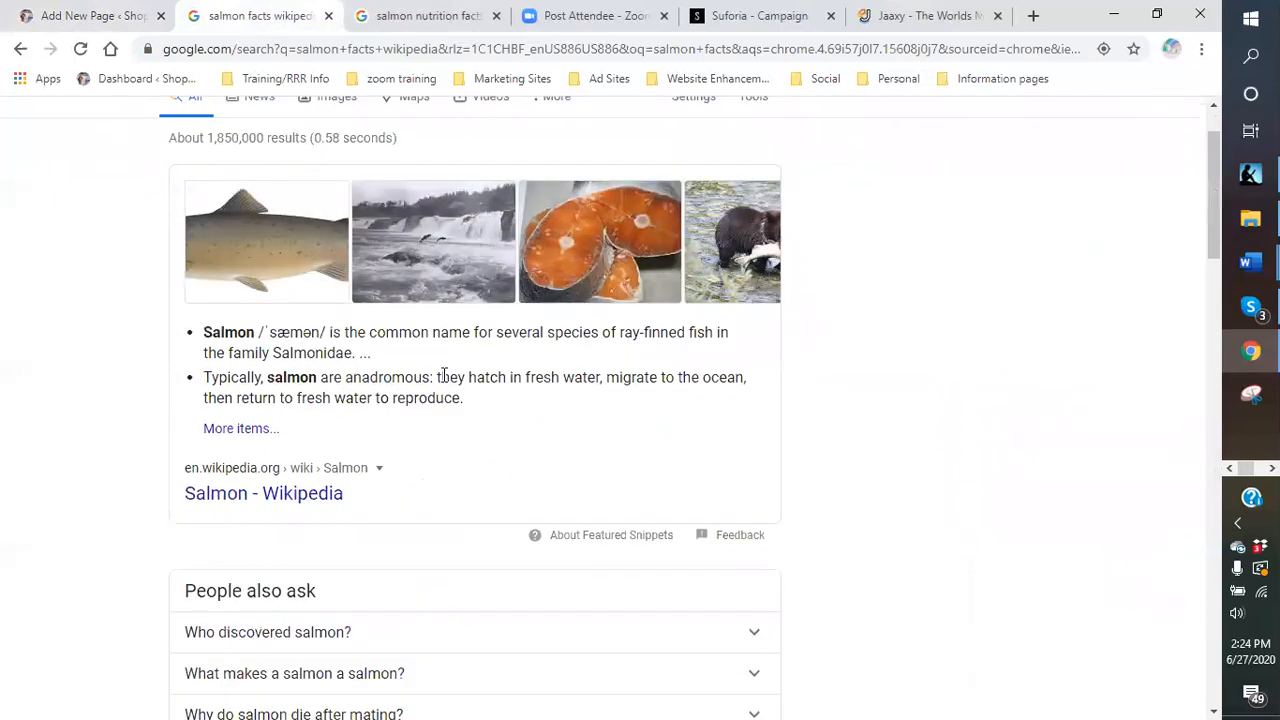
left_click_drag(335, 136, 178, 136)
left_click(176, 138)
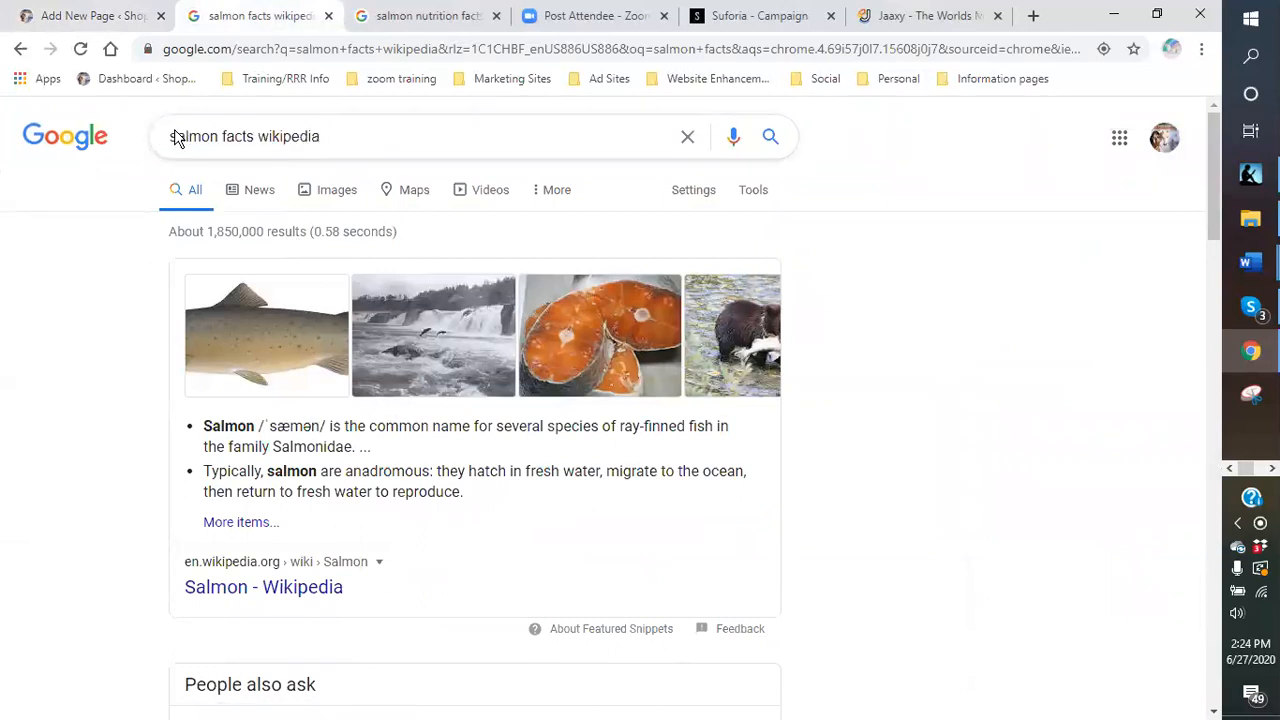
triple_click(168, 136)
triple_click(171, 140)
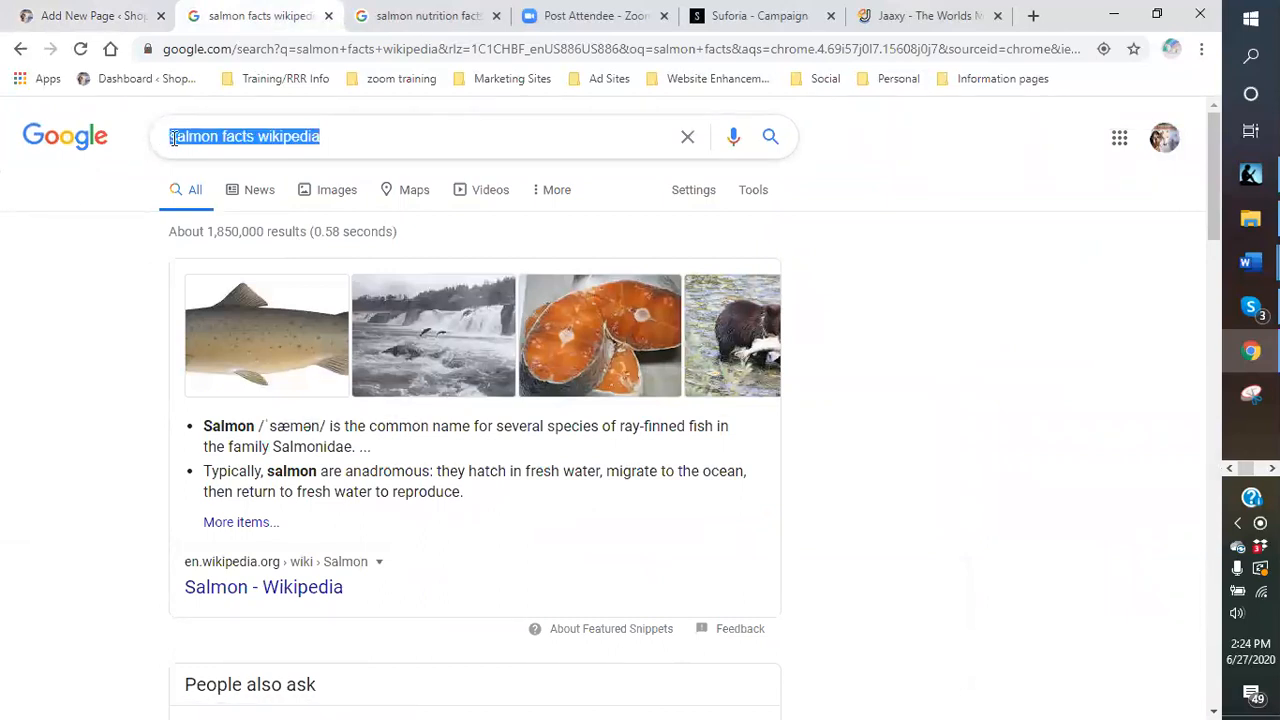
left_click(176, 138)
type("wild")
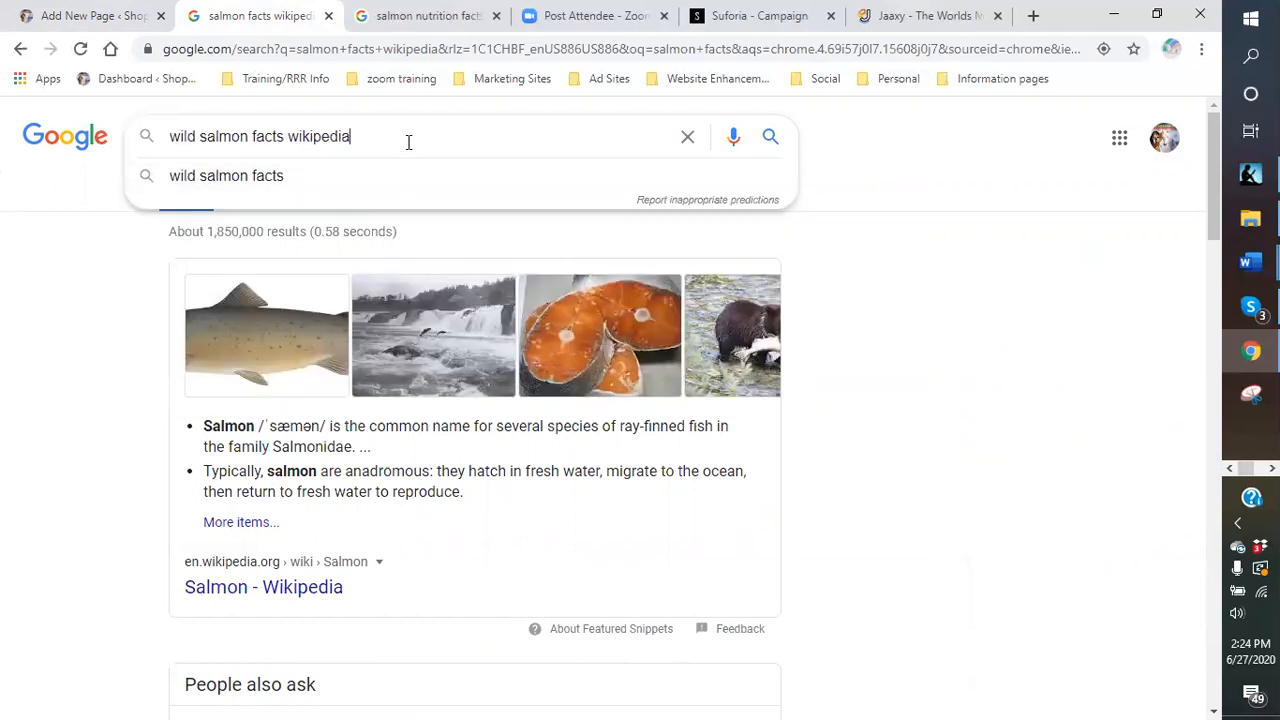
key("Return")
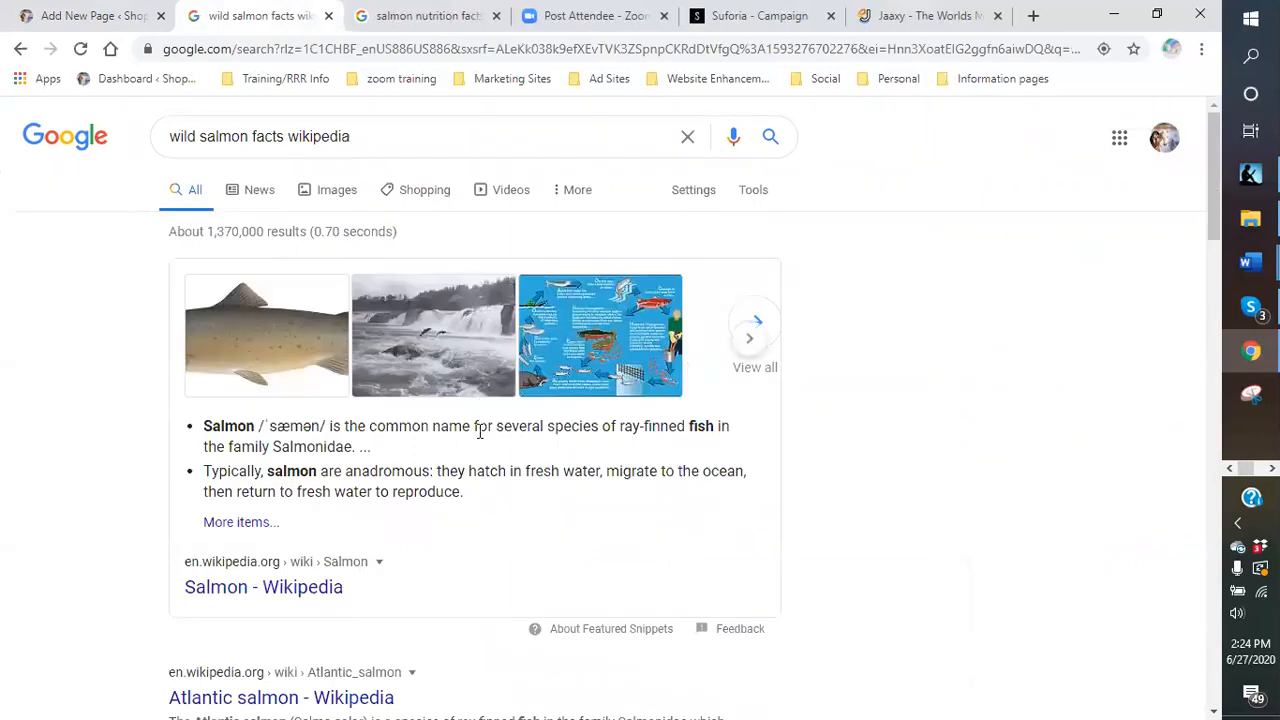
- Scroll through the Wikipedia results for wild salmon facts
scroll(490, 505, "down", 4)
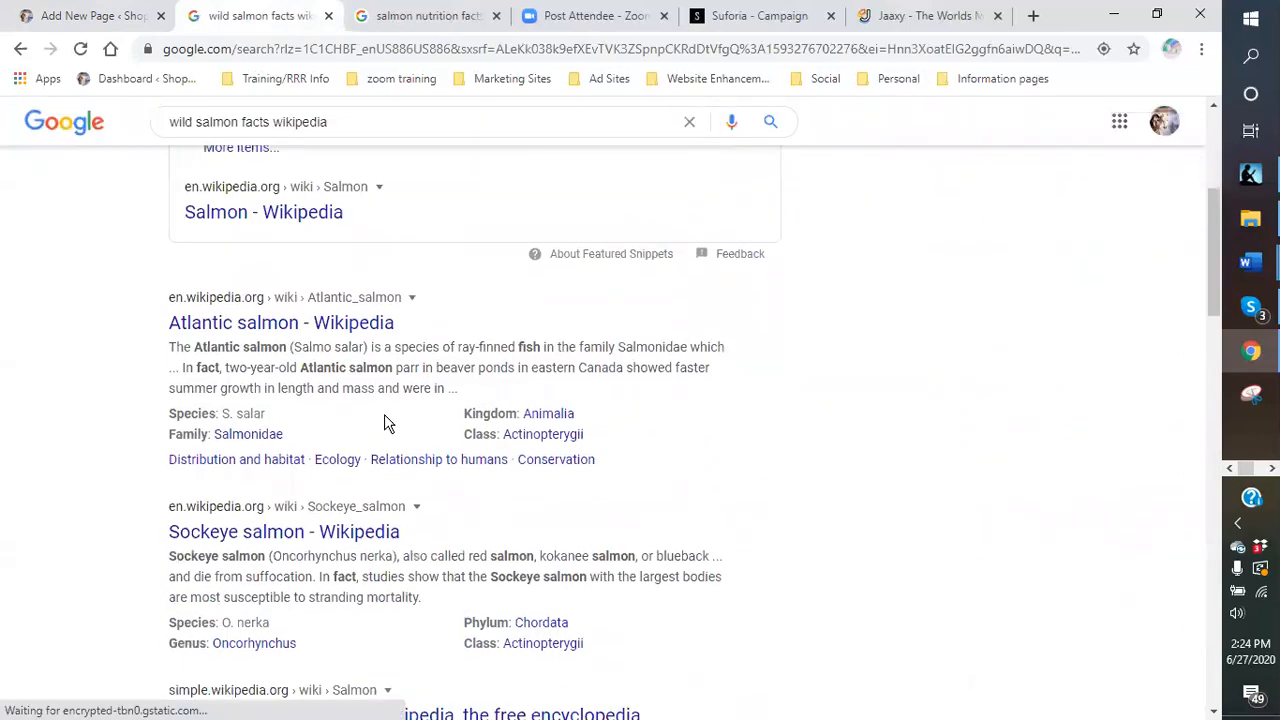
scroll(384, 414, "down", 3)
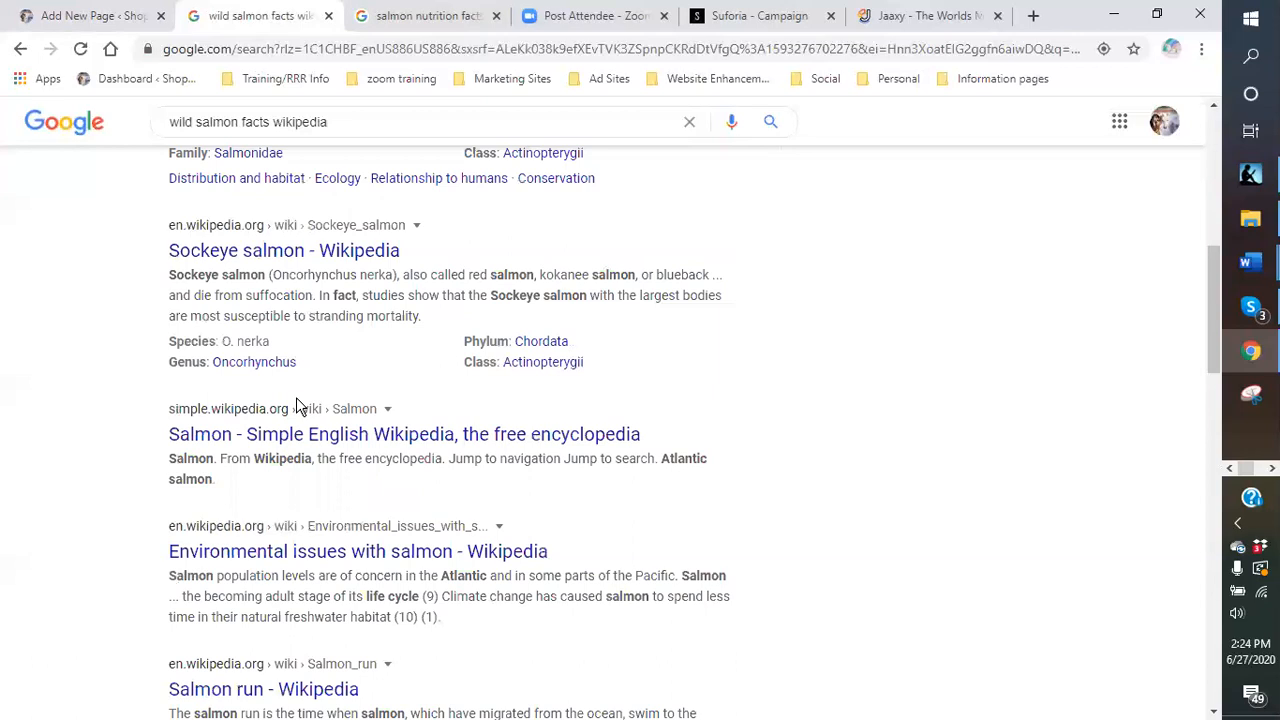
scroll(296, 397, "down", 1)
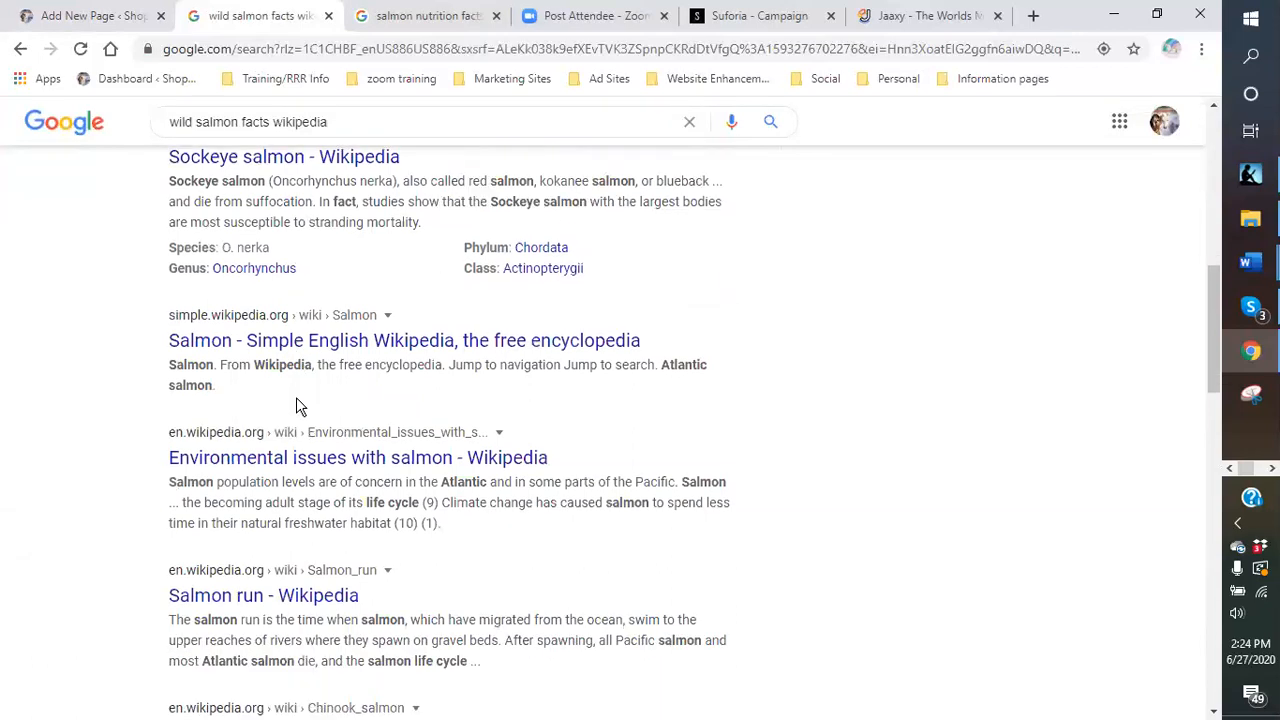
scroll(297, 406, "down", 2)
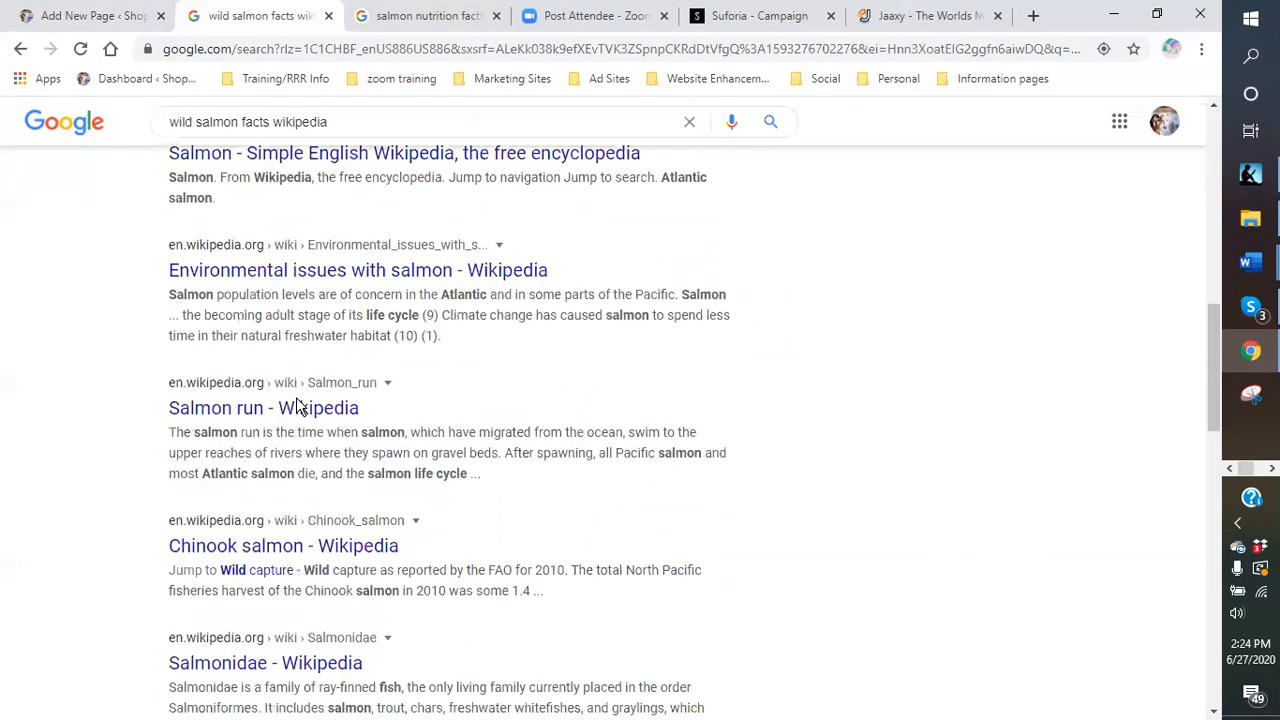
scroll(297, 400, "down", 3)
scroll(297, 400, "down", 1)
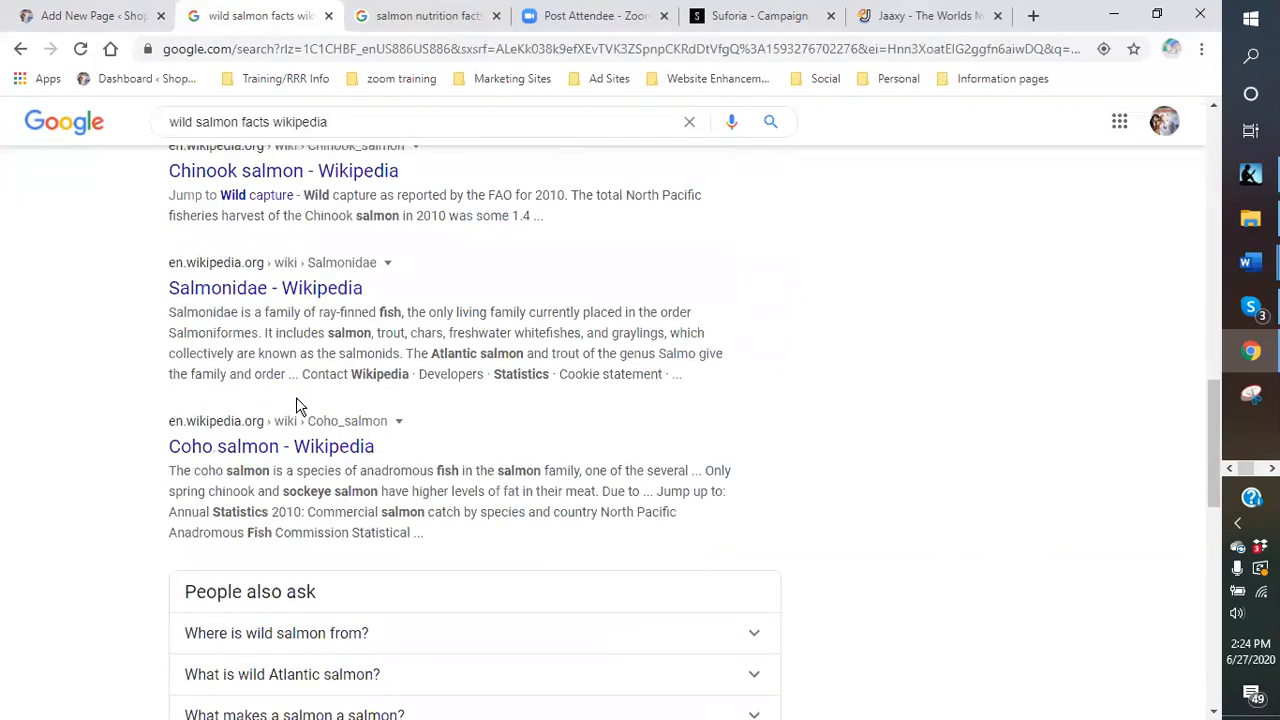
scroll(296, 399, "up", 3)
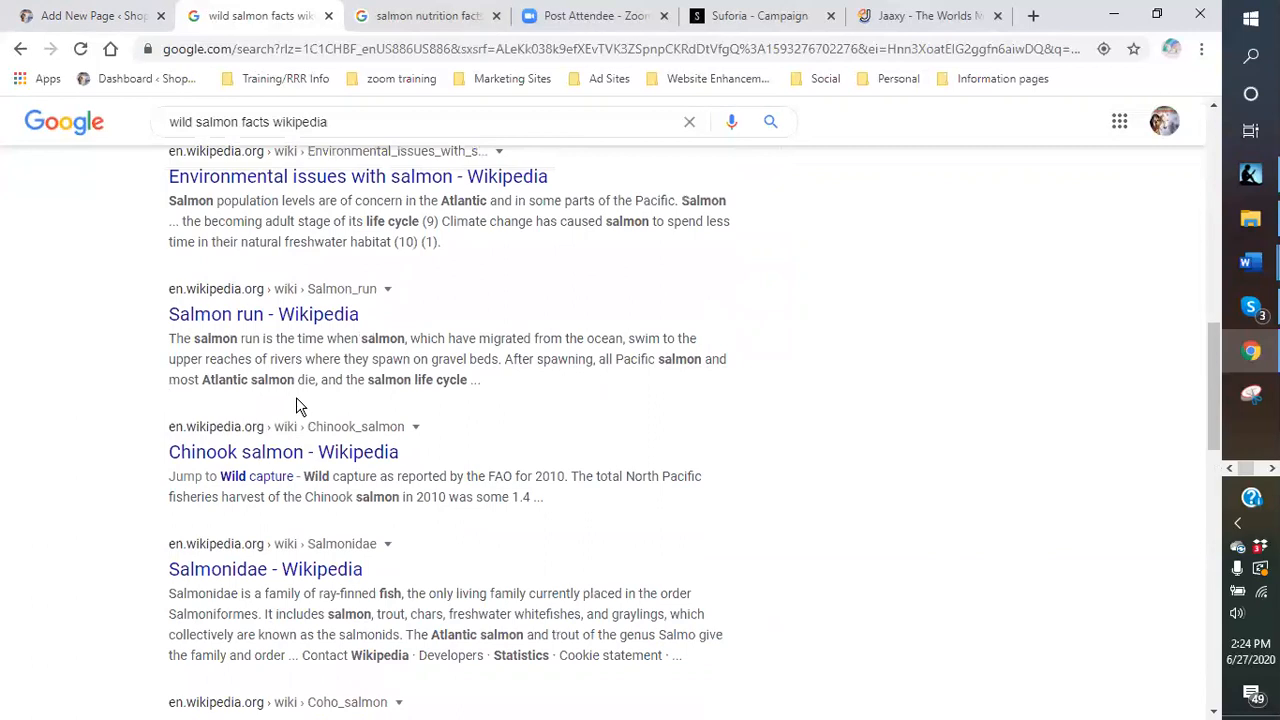
scroll(305, 375, "up", 1)
scroll(311, 363, "up", 1)
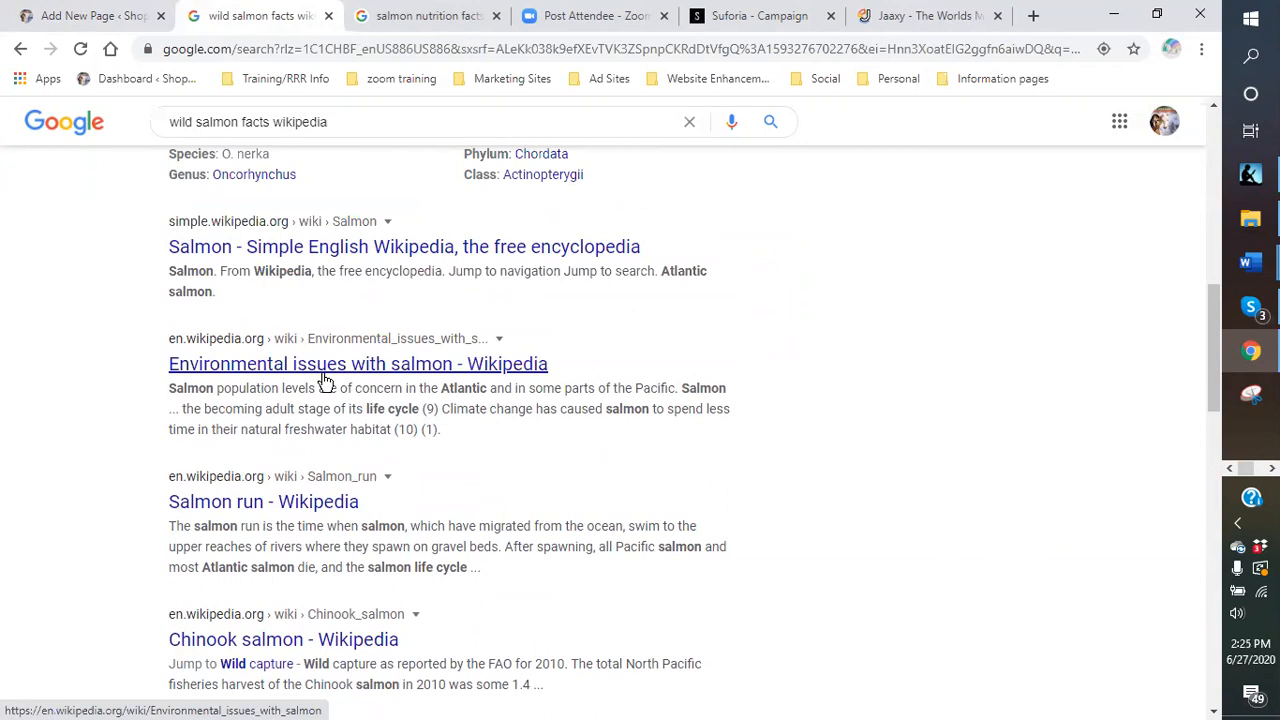
- Skim the 'Environmental issues with salmon' Wikipedia article, then go back to the results
left_click(326, 380)
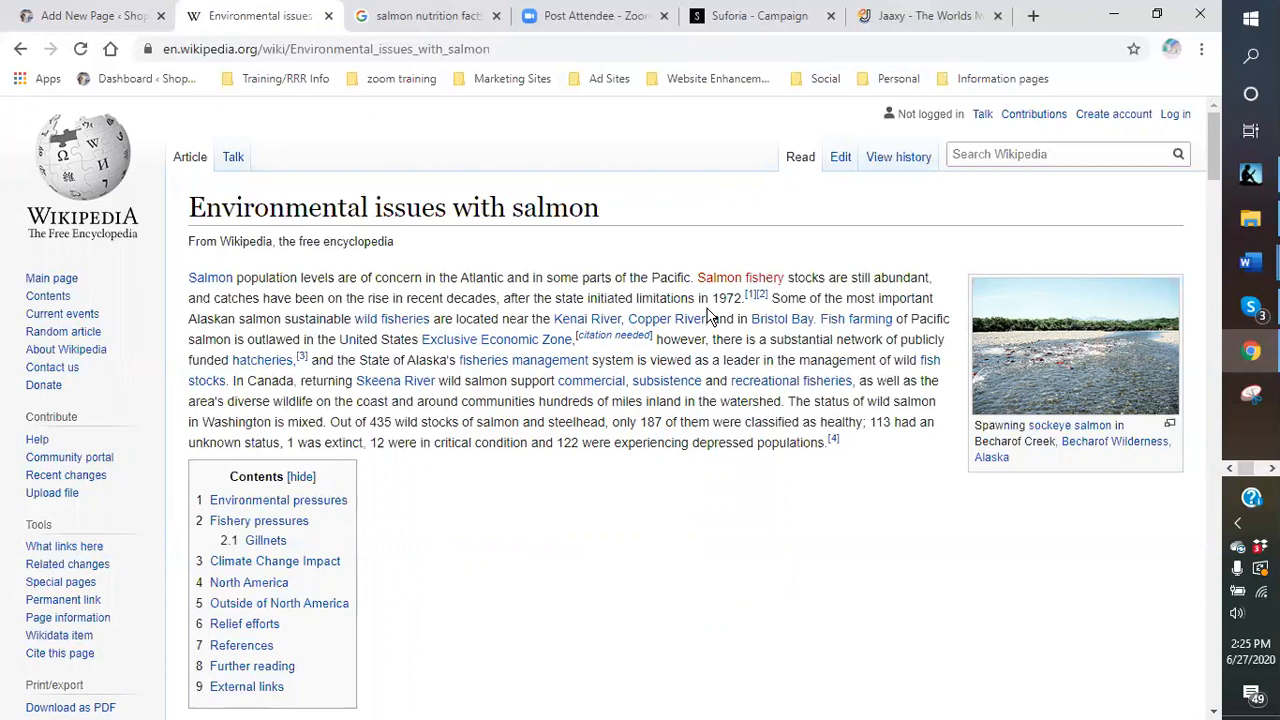
scroll(708, 316, "down", 5)
scroll(700, 306, "up", 5)
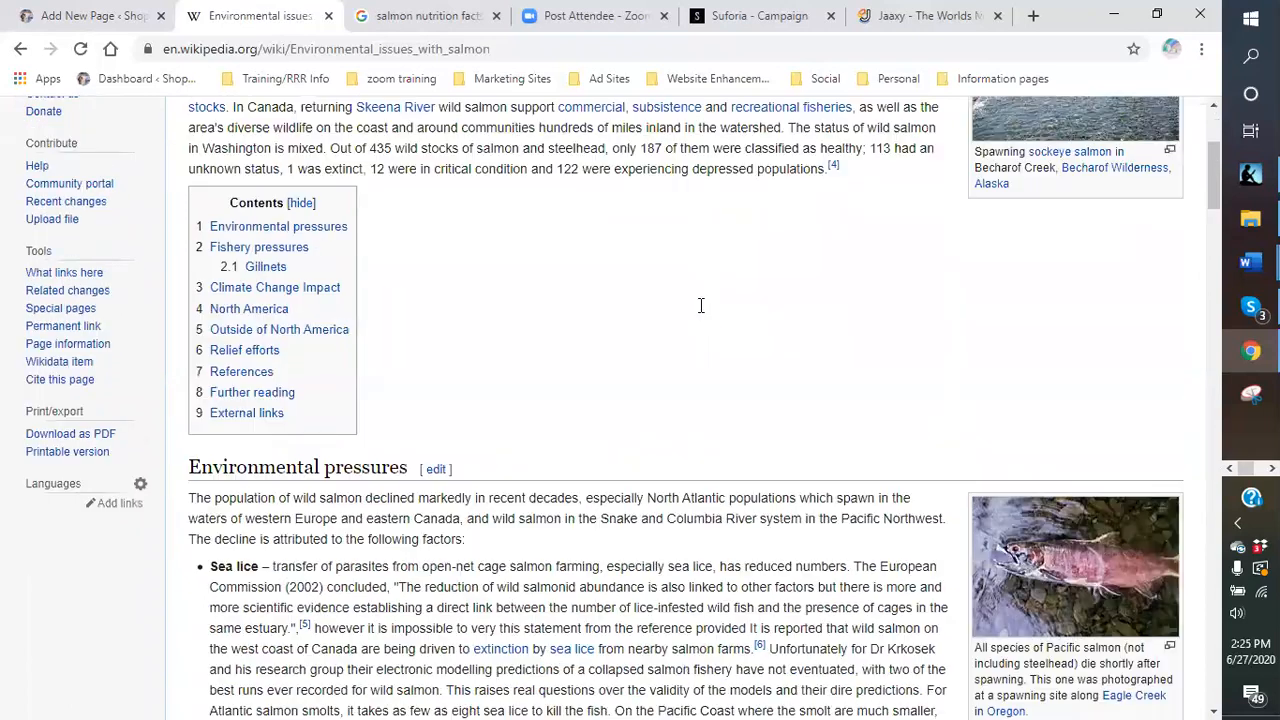
left_click(22, 52)
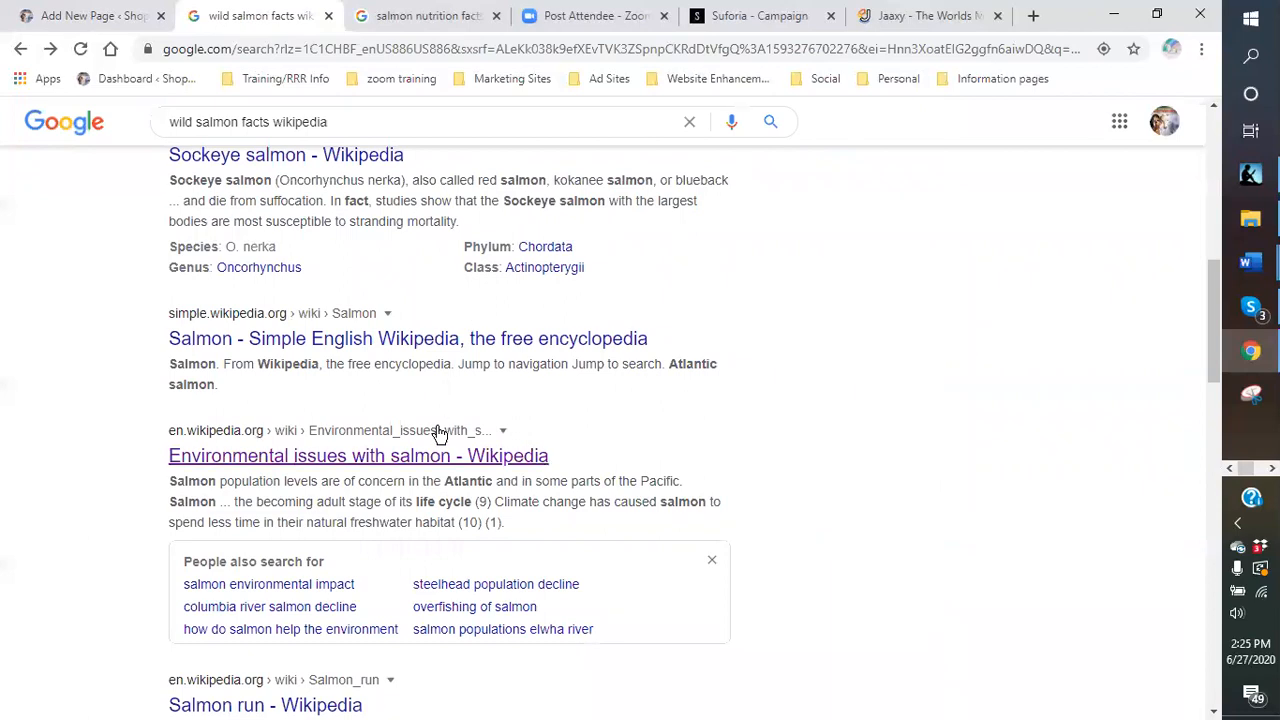
scroll(434, 430, "down", 1)
scroll(432, 432, "down", 2)
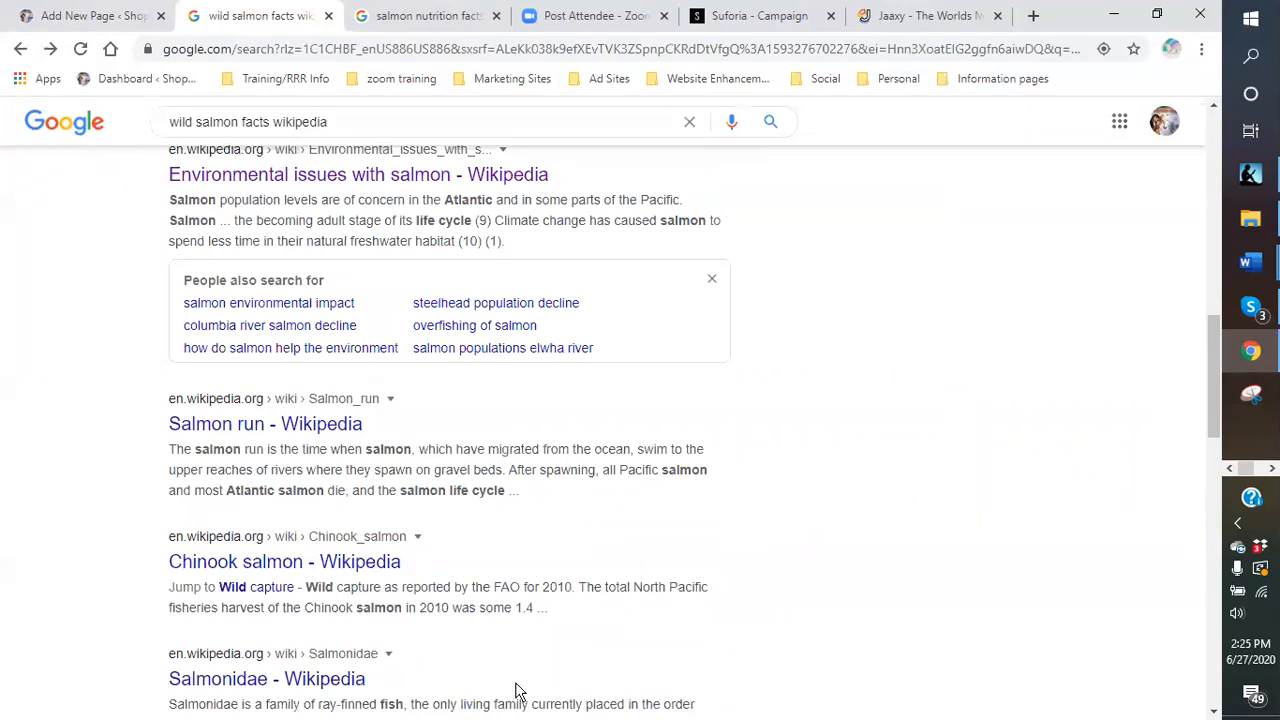
scroll(415, 560, "down", 2)
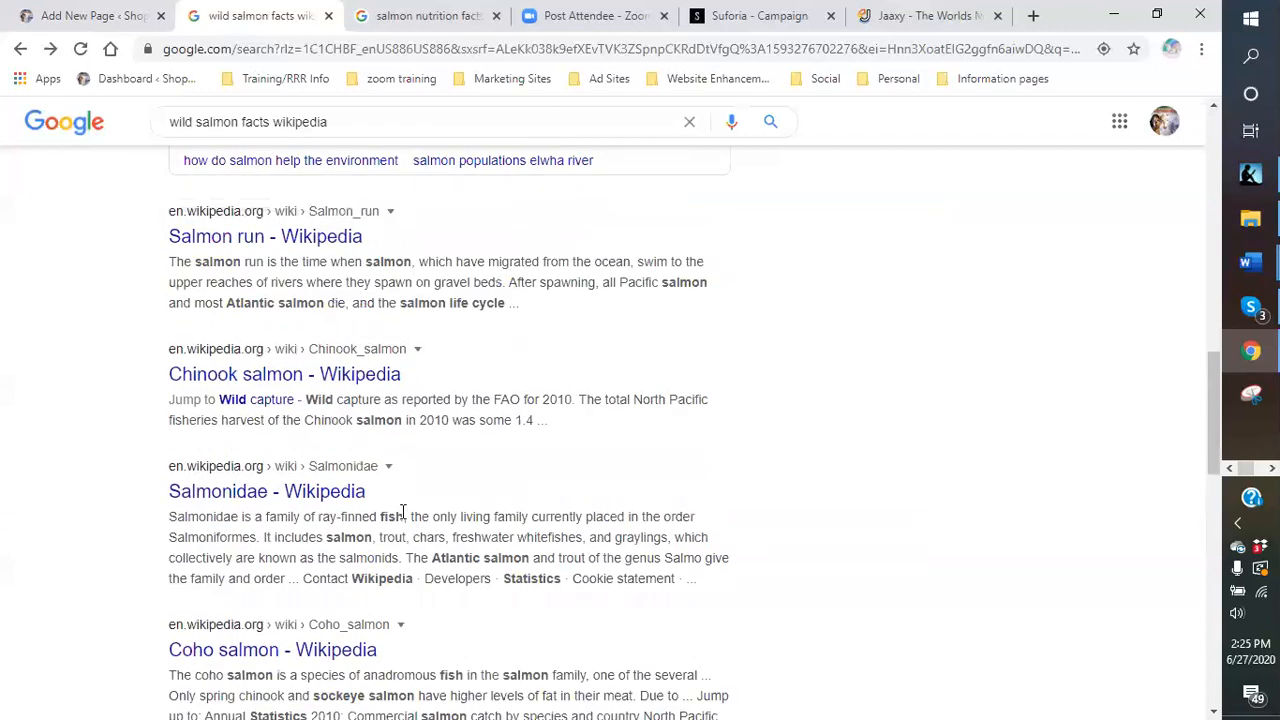
scroll(403, 512, "down", 1)
scroll(400, 515, "down", 3)
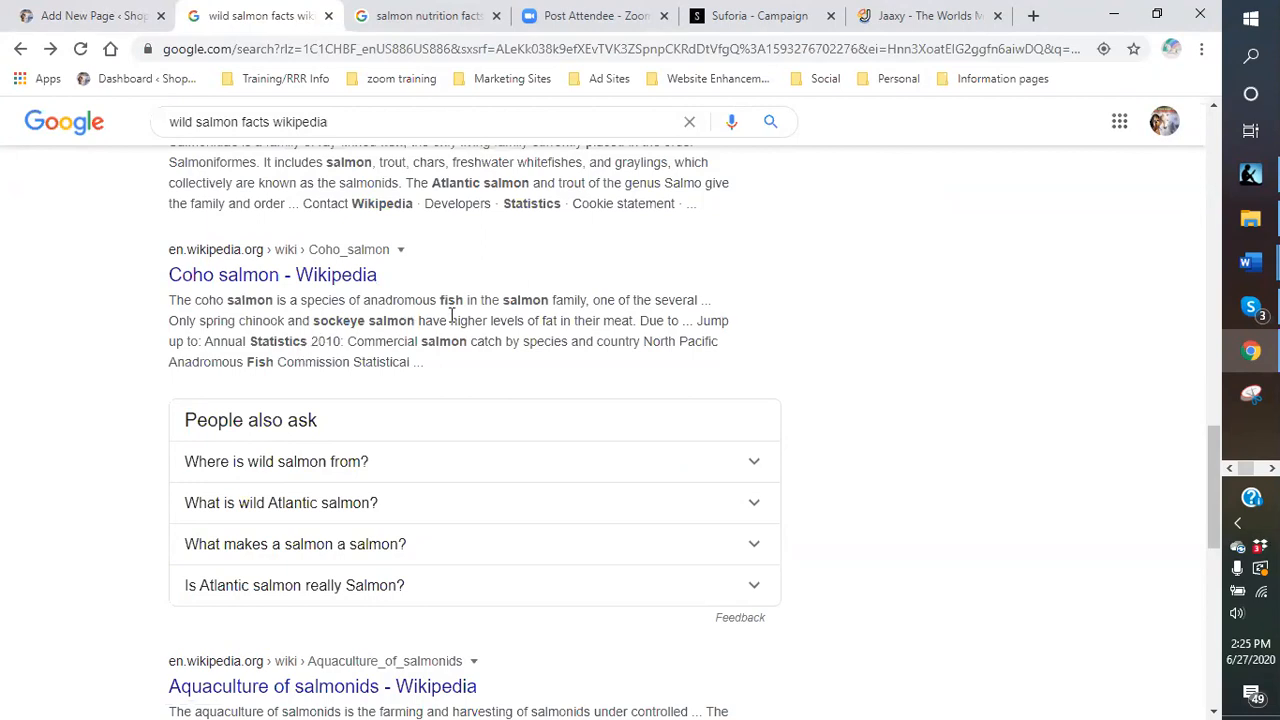
scroll(452, 316, "down", 6)
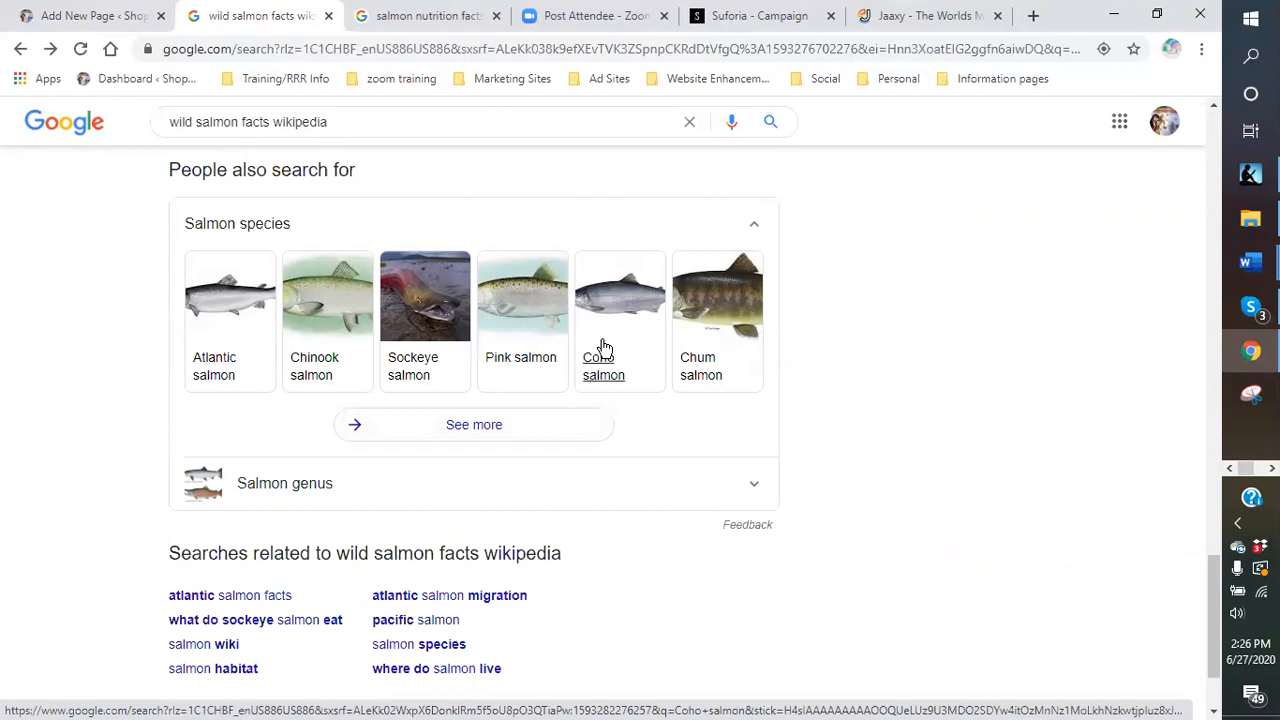
scroll(654, 426, "down", 1)
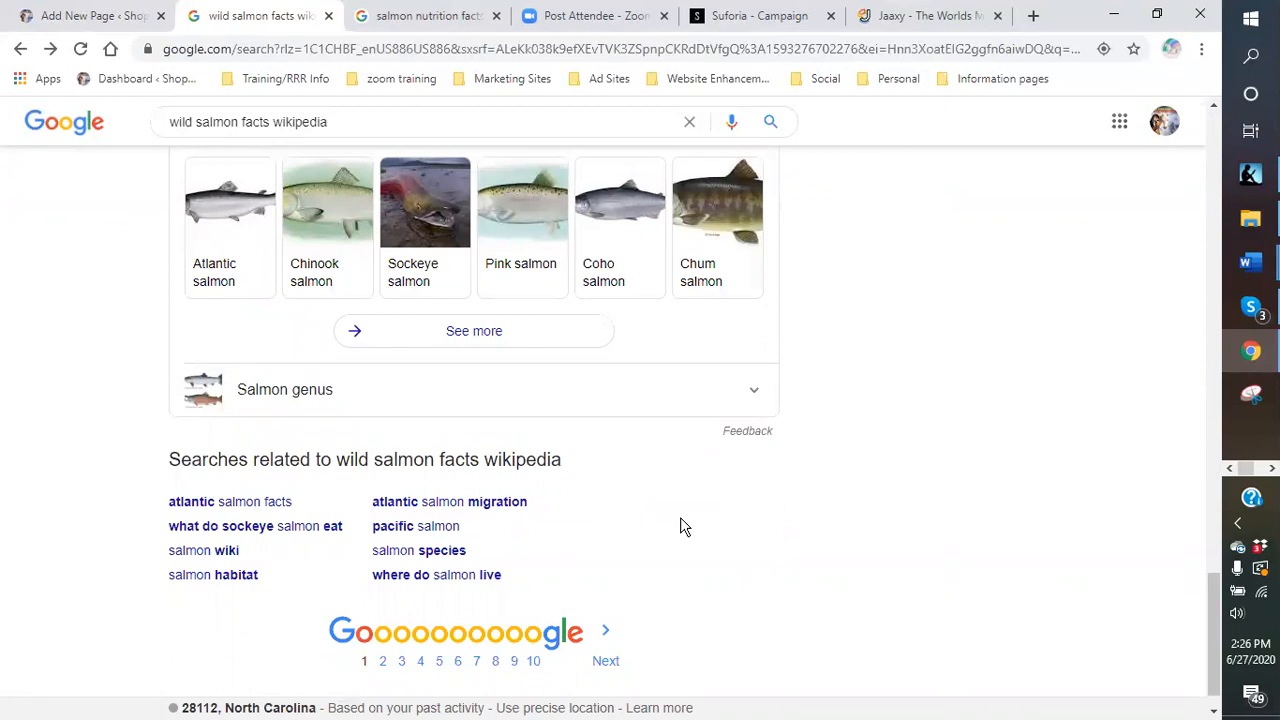
scroll(557, 466, "up", 10)
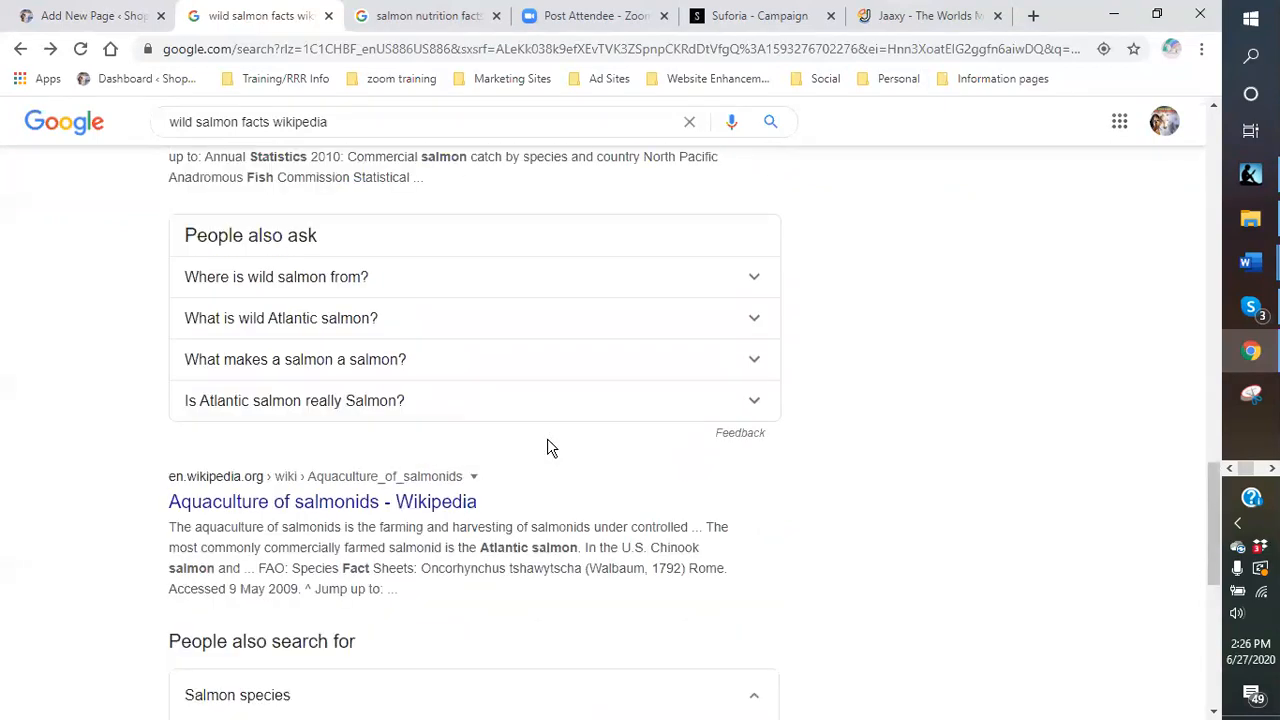
scroll(541, 432, "up", 10)
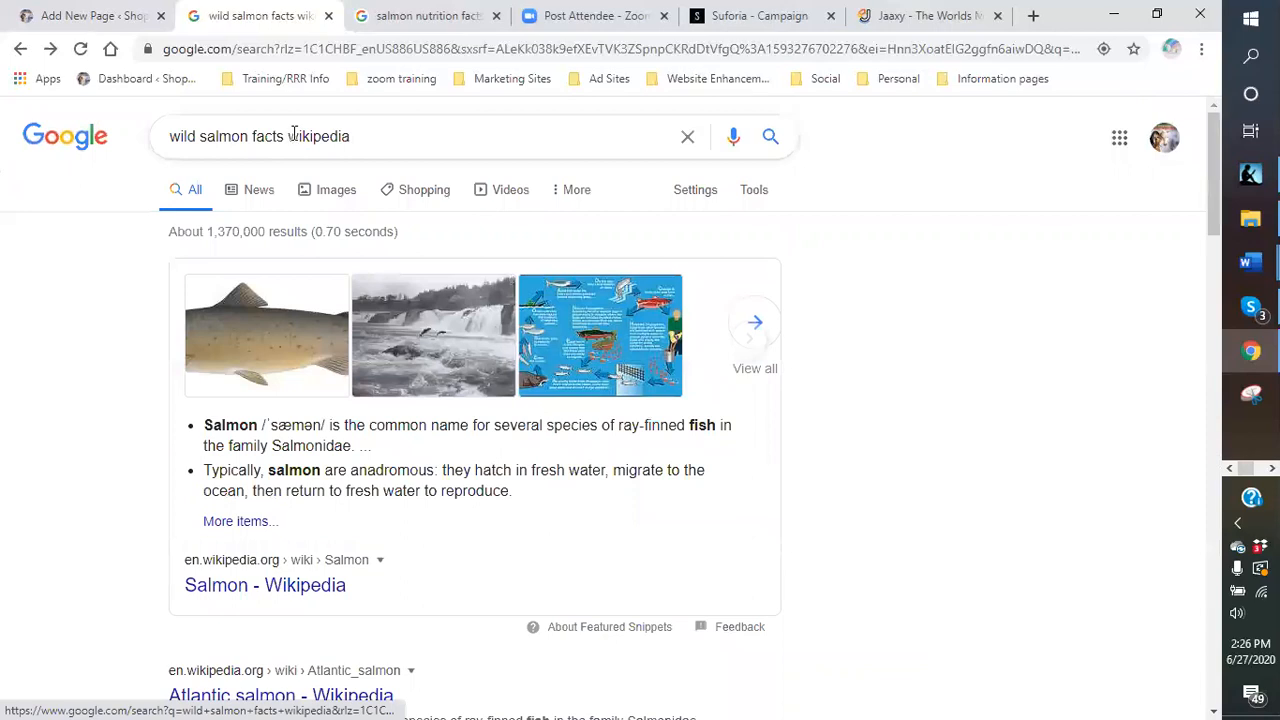
- Search Google for 'wild caught salmon vs farmed'
left_click(368, 135)
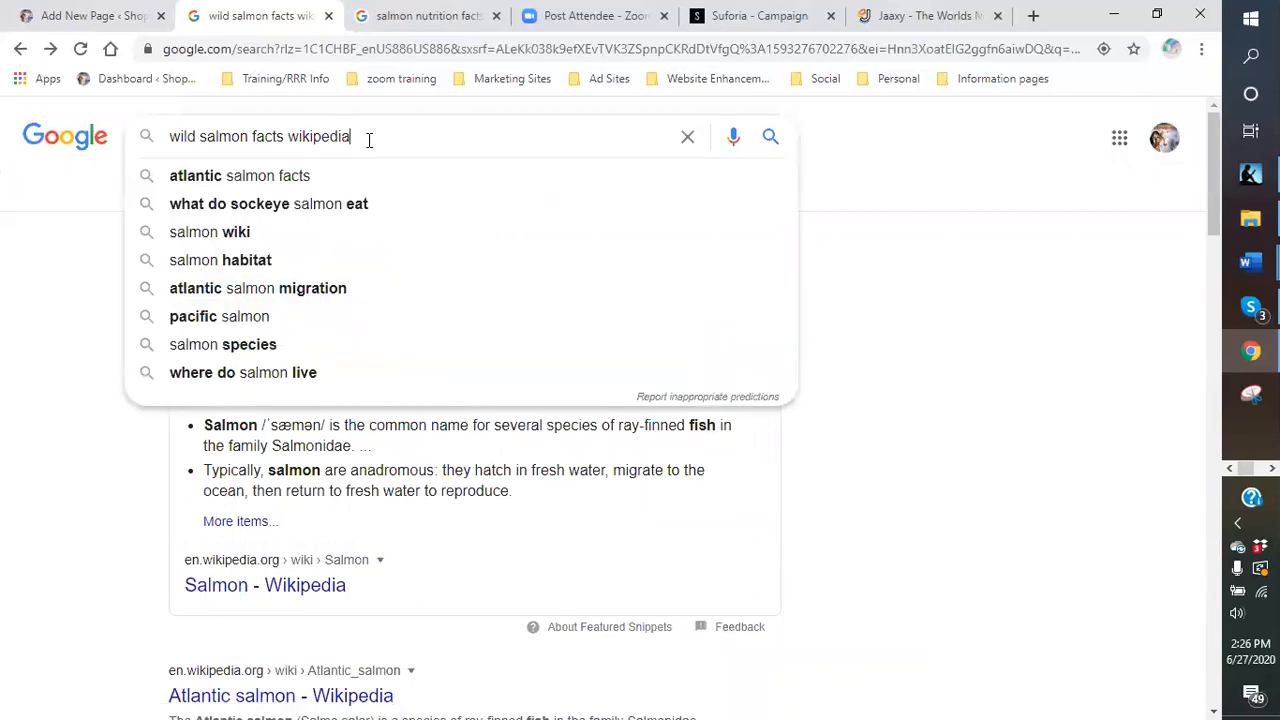
left_click_drag(368, 140, 141, 157)
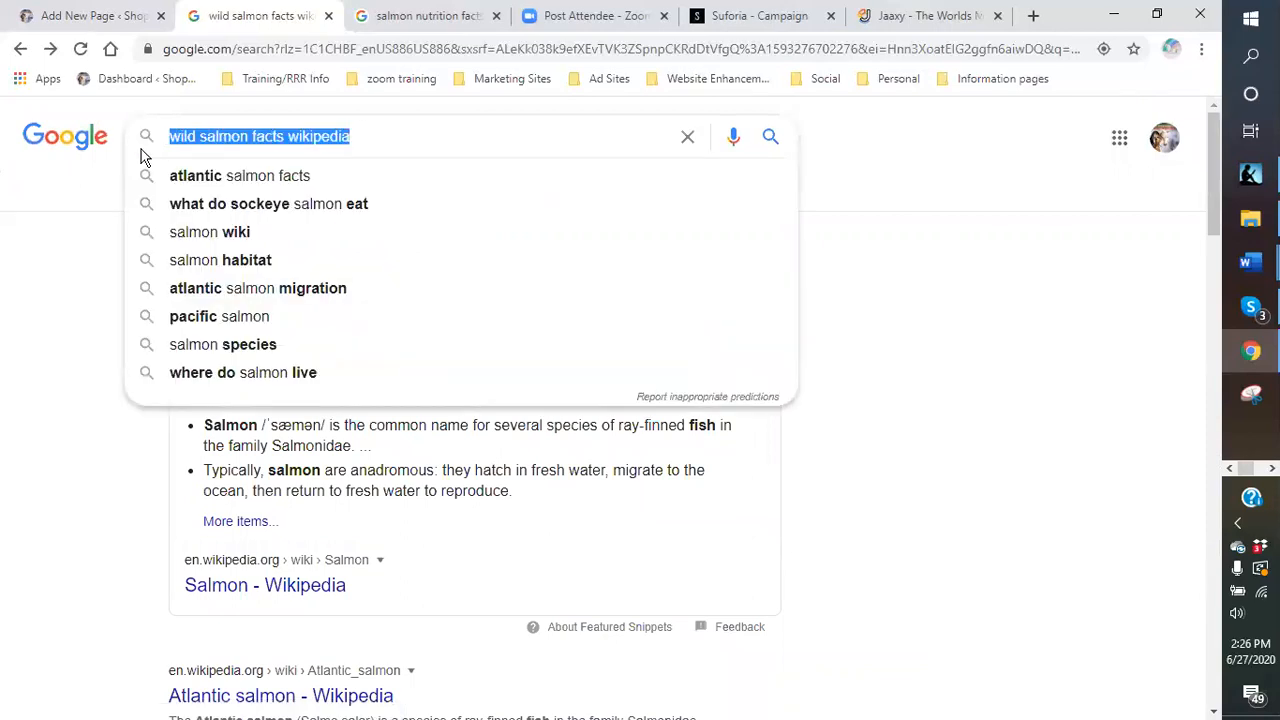
left_click(250, 136)
type("ild salmon vs ")
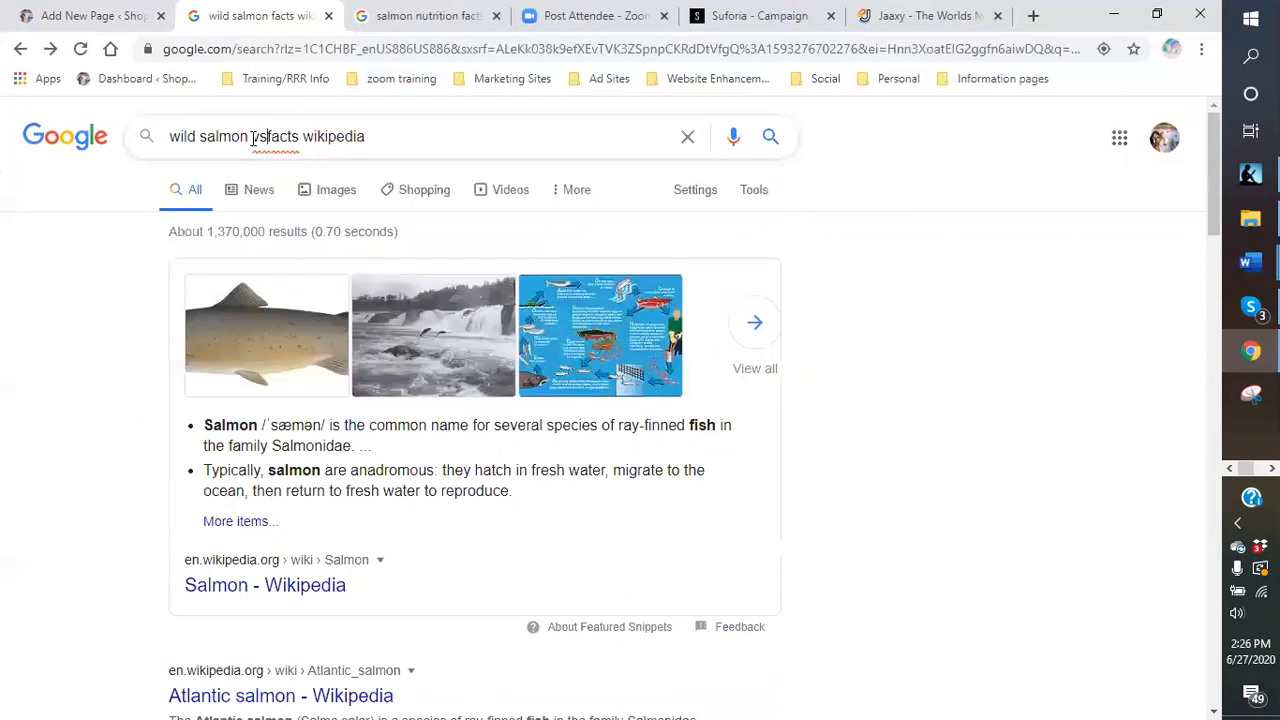
type("farmed sa")
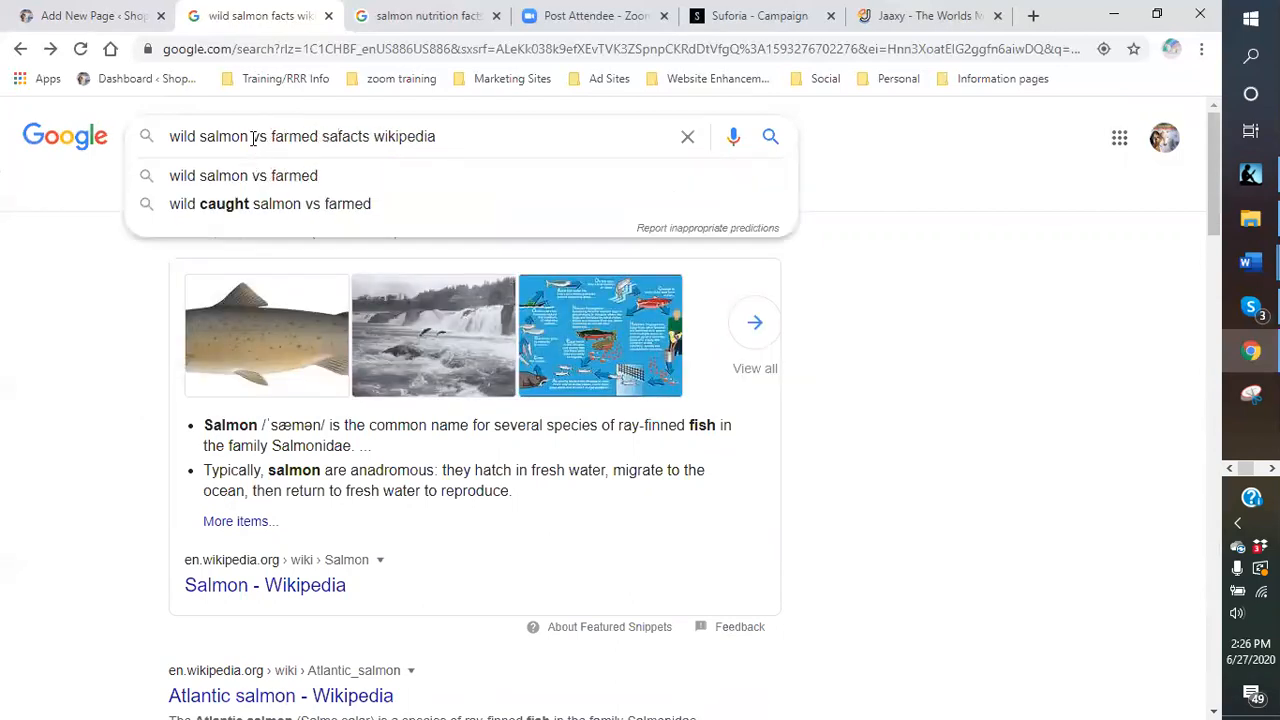
left_click(263, 205)
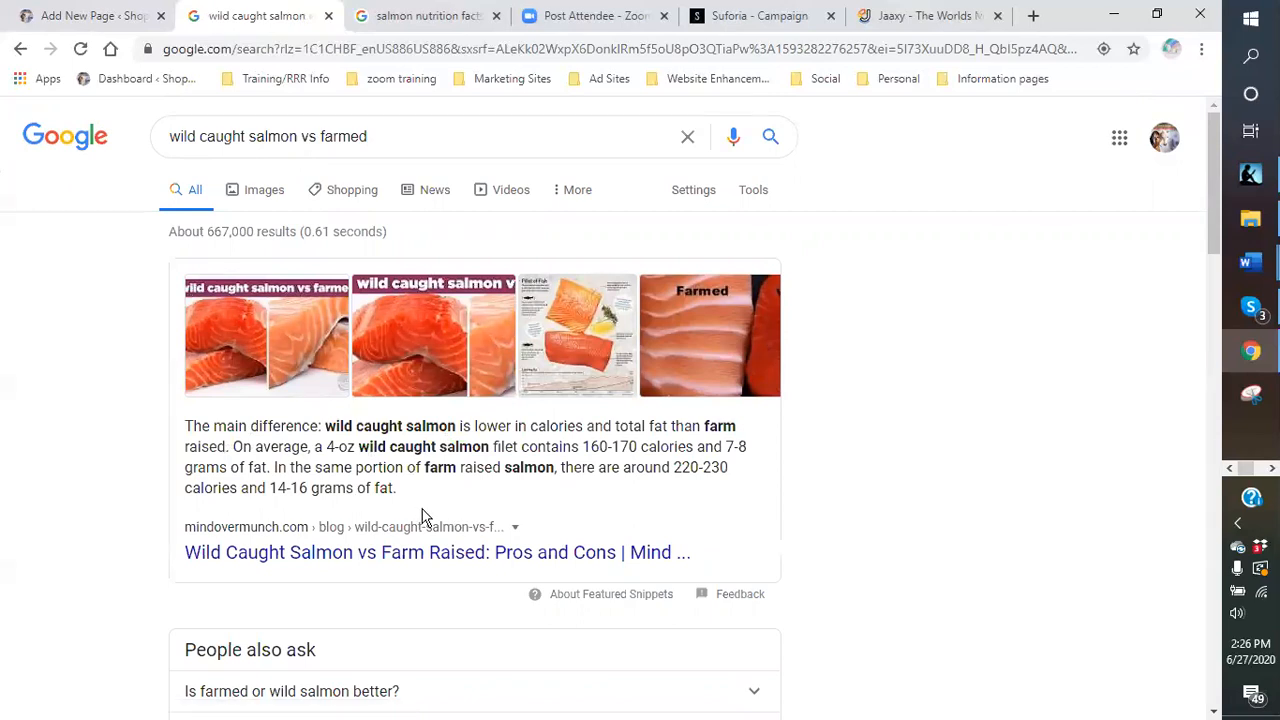
- Copy the featured snippet comparing wild (160-170 calories) and farmed (220-230) salmon
left_click_drag(397, 489, 177, 434)
right_click(219, 442)
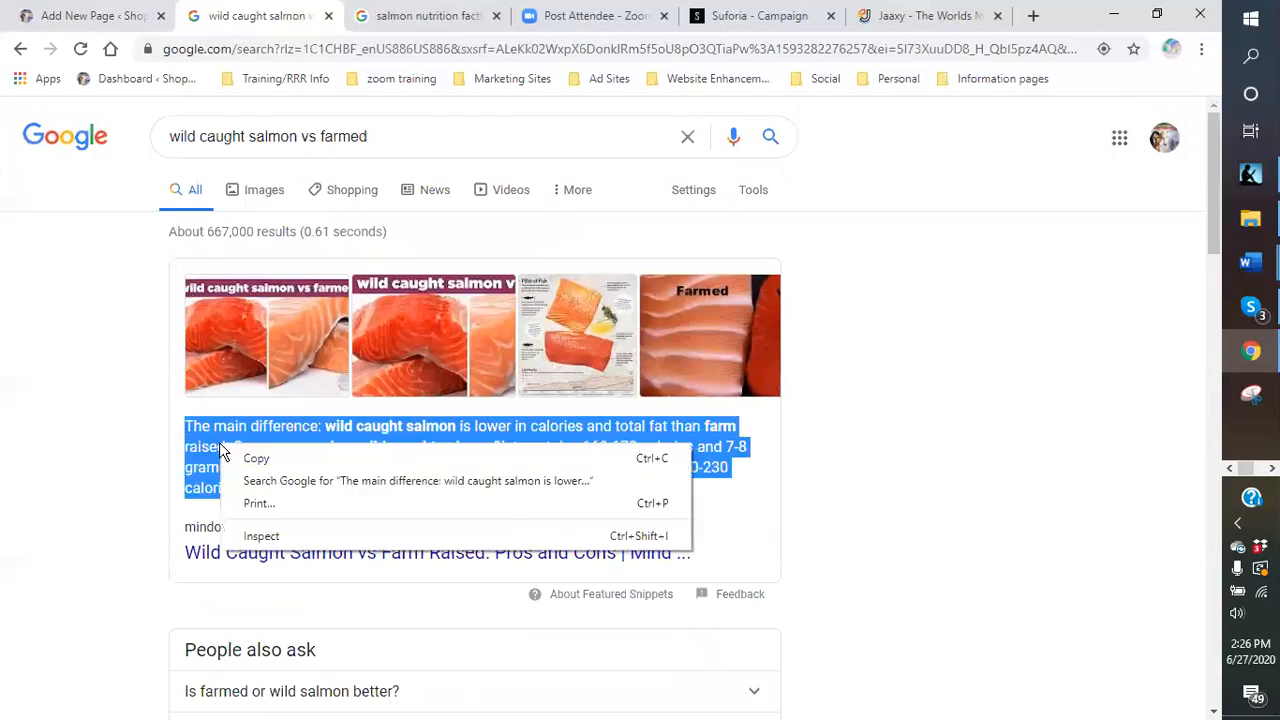
left_click(262, 460)
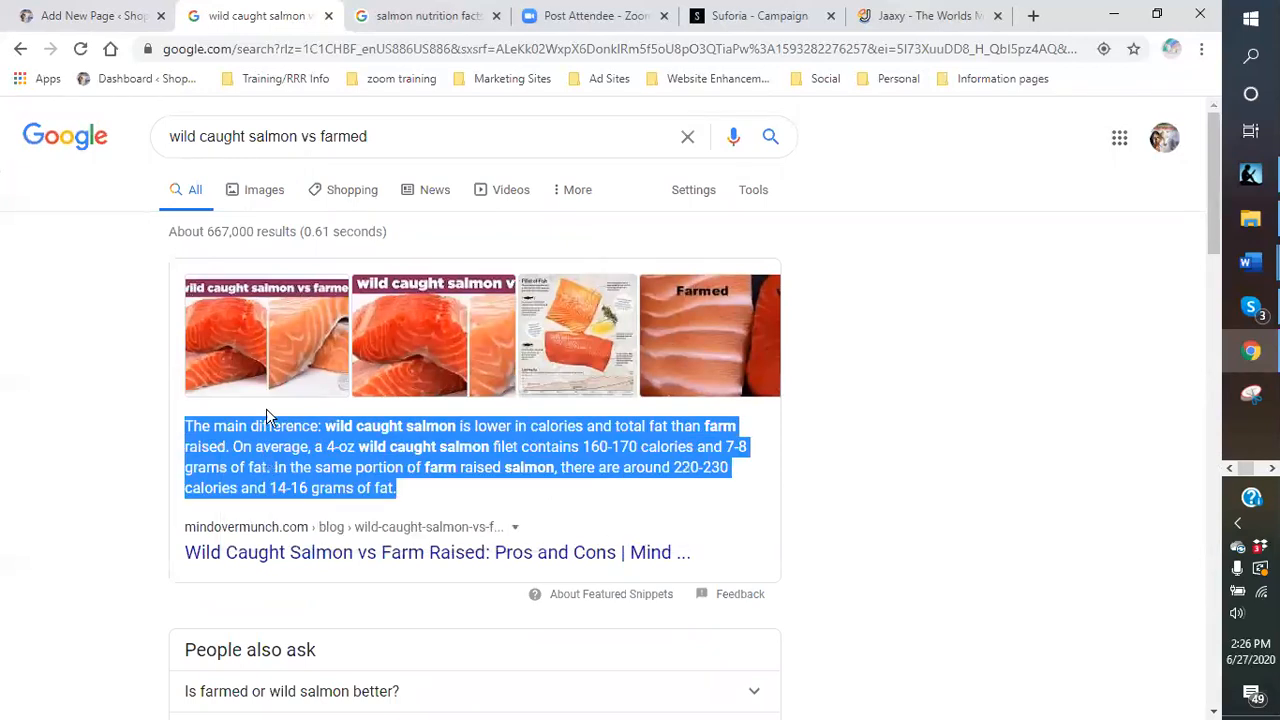
- Paste the salmon calorie snippet into a new Classic block under 'What is Wild Alaskan Salmon'
left_click(98, 17)
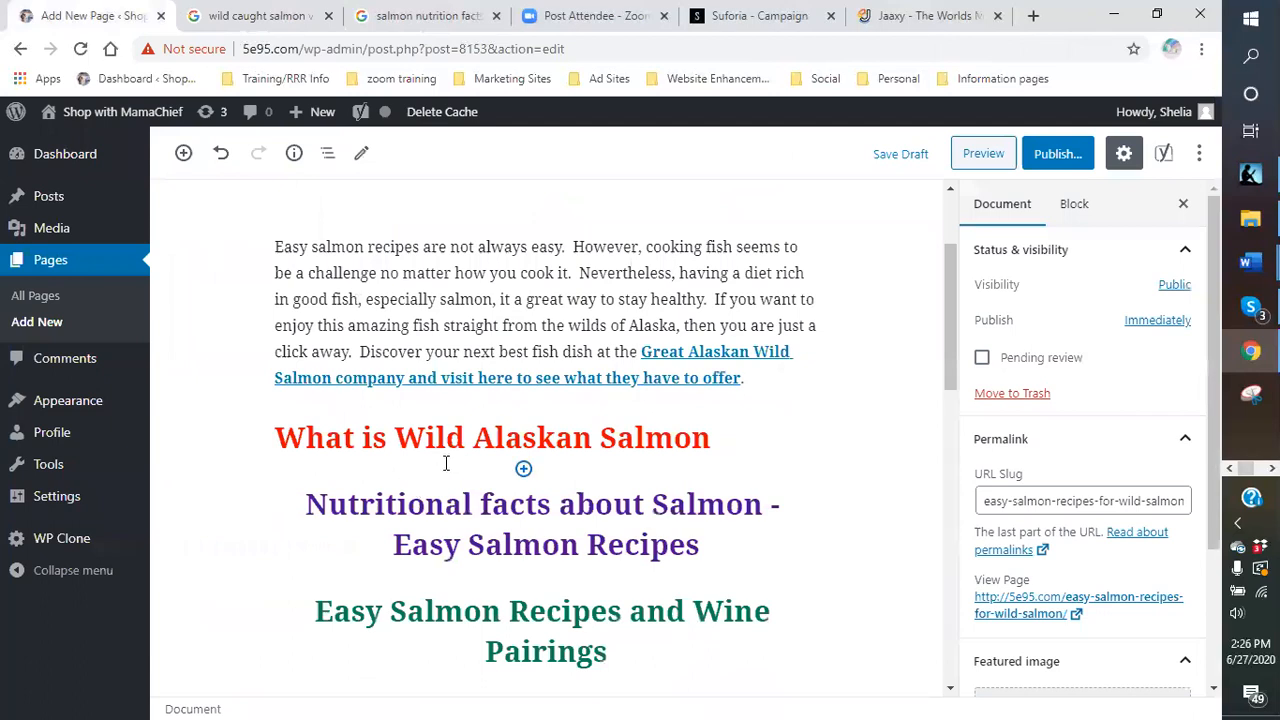
left_click(523, 469)
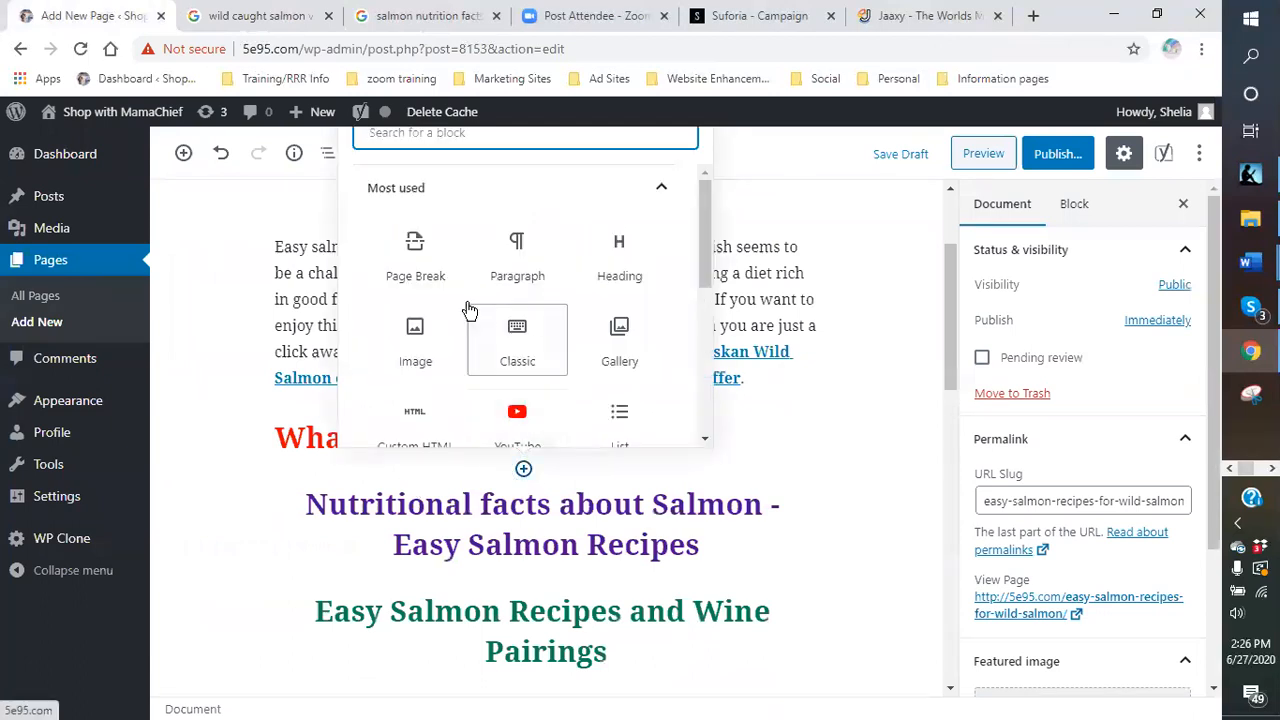
left_click(500, 340)
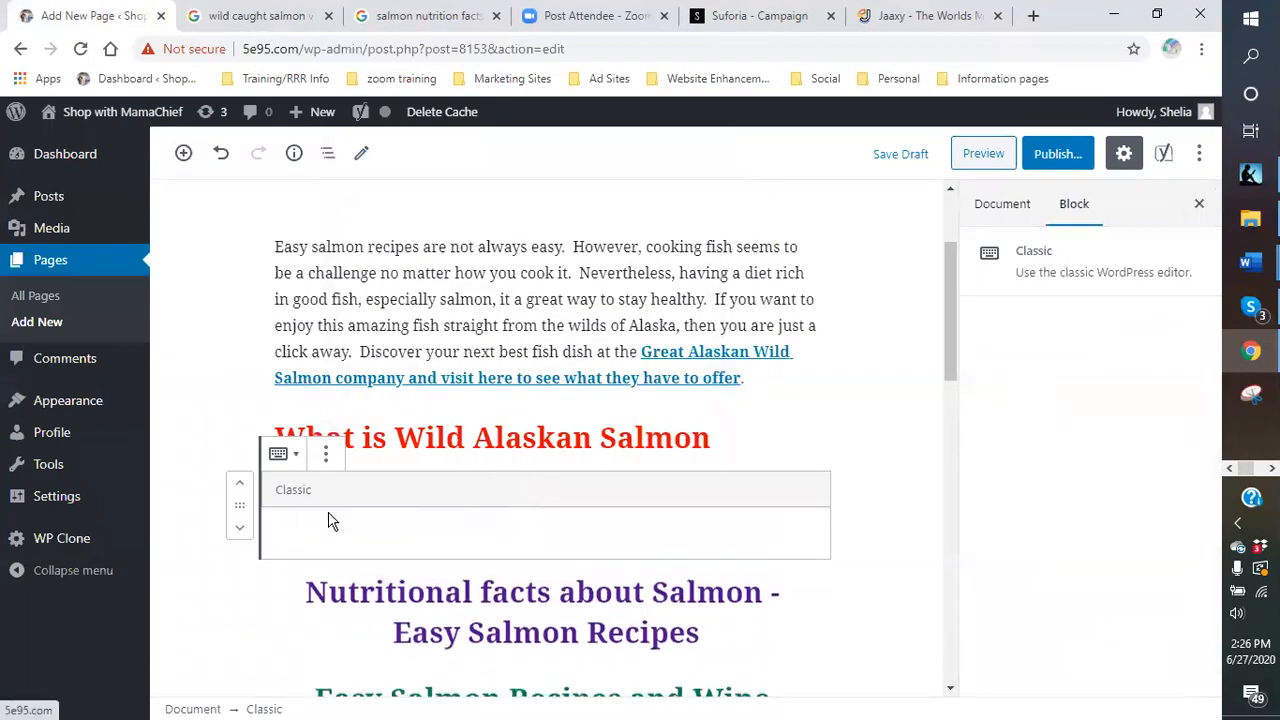
right_click(307, 540)
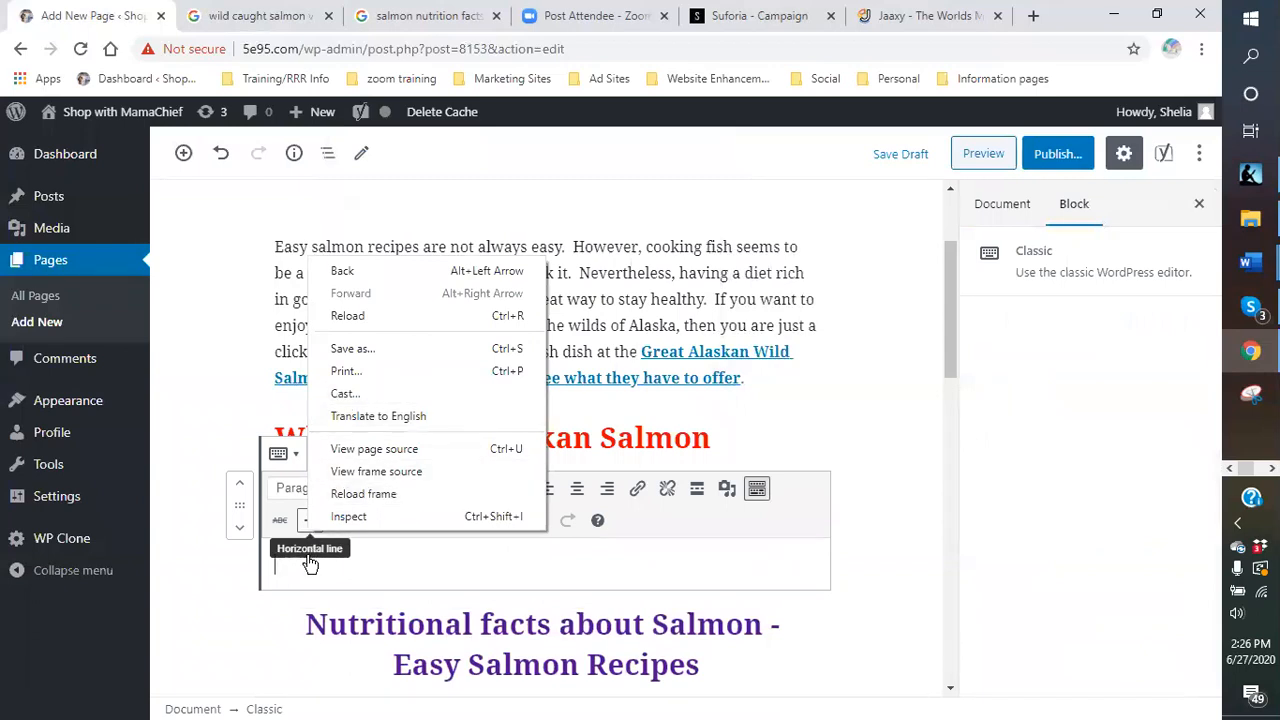
left_click(301, 557)
right_click(301, 557)
left_click(350, 410)
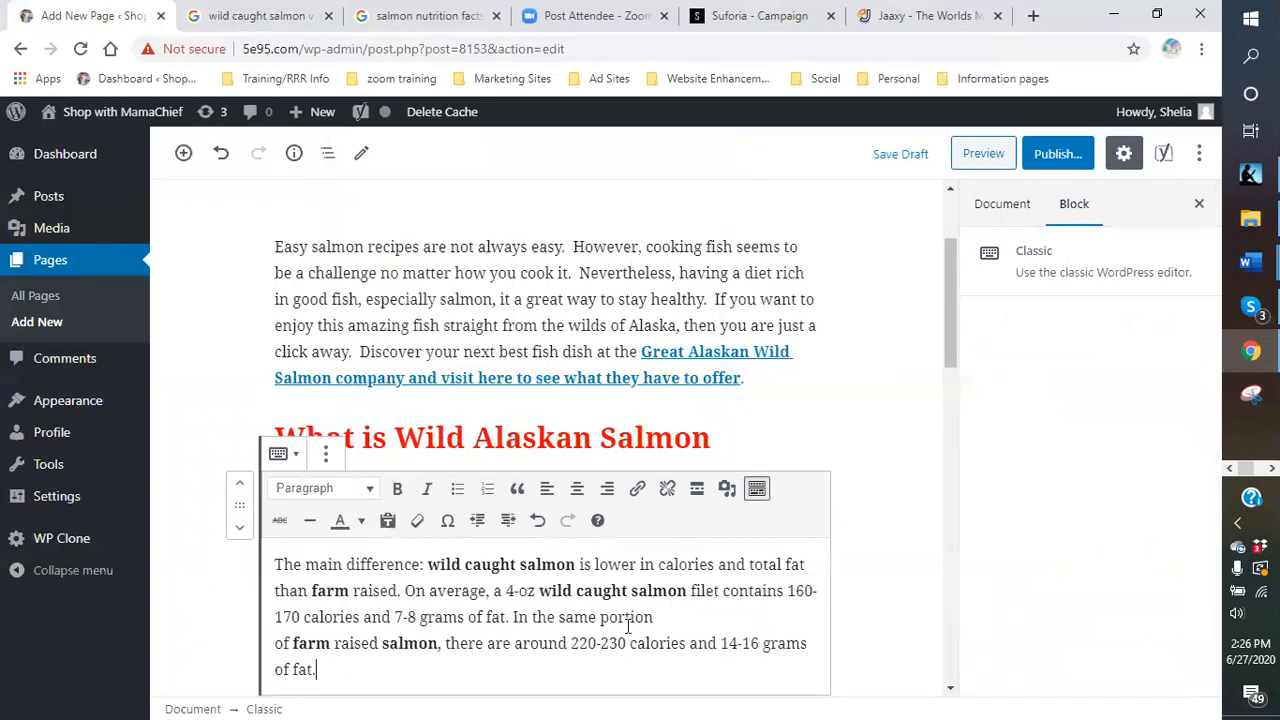
scroll(500, 565, "down", 1)
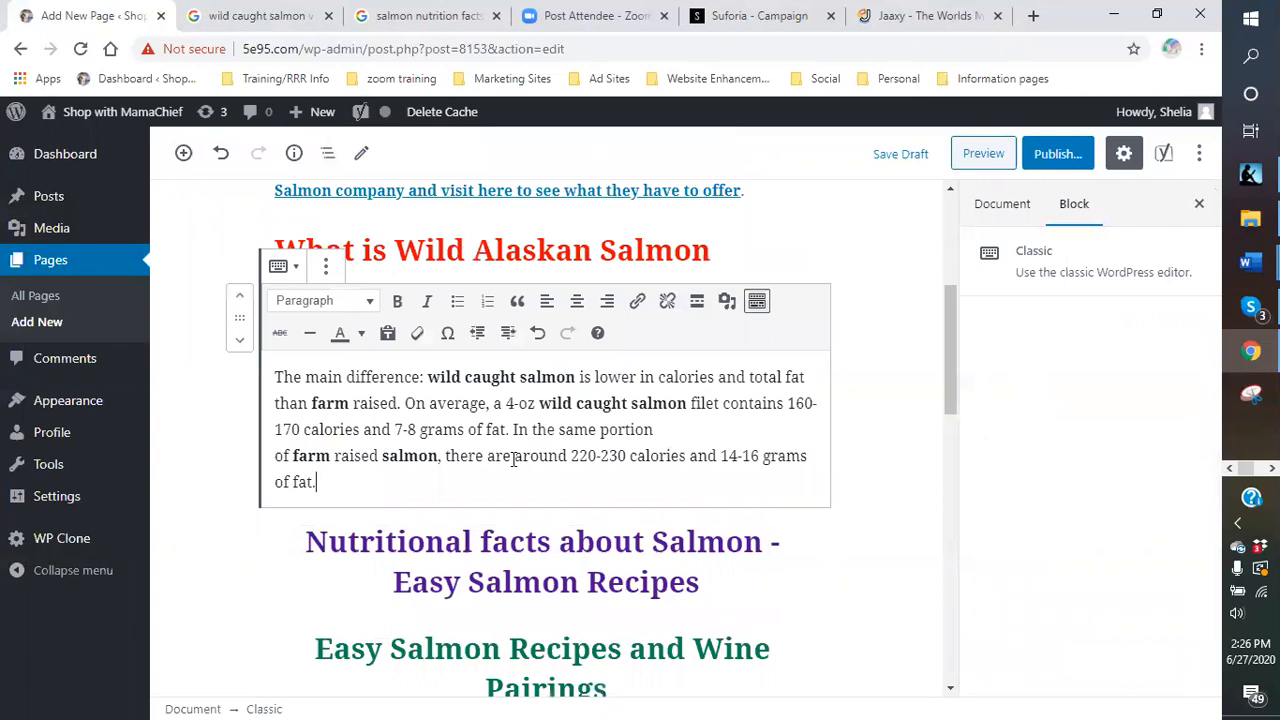
left_click(234, 17)
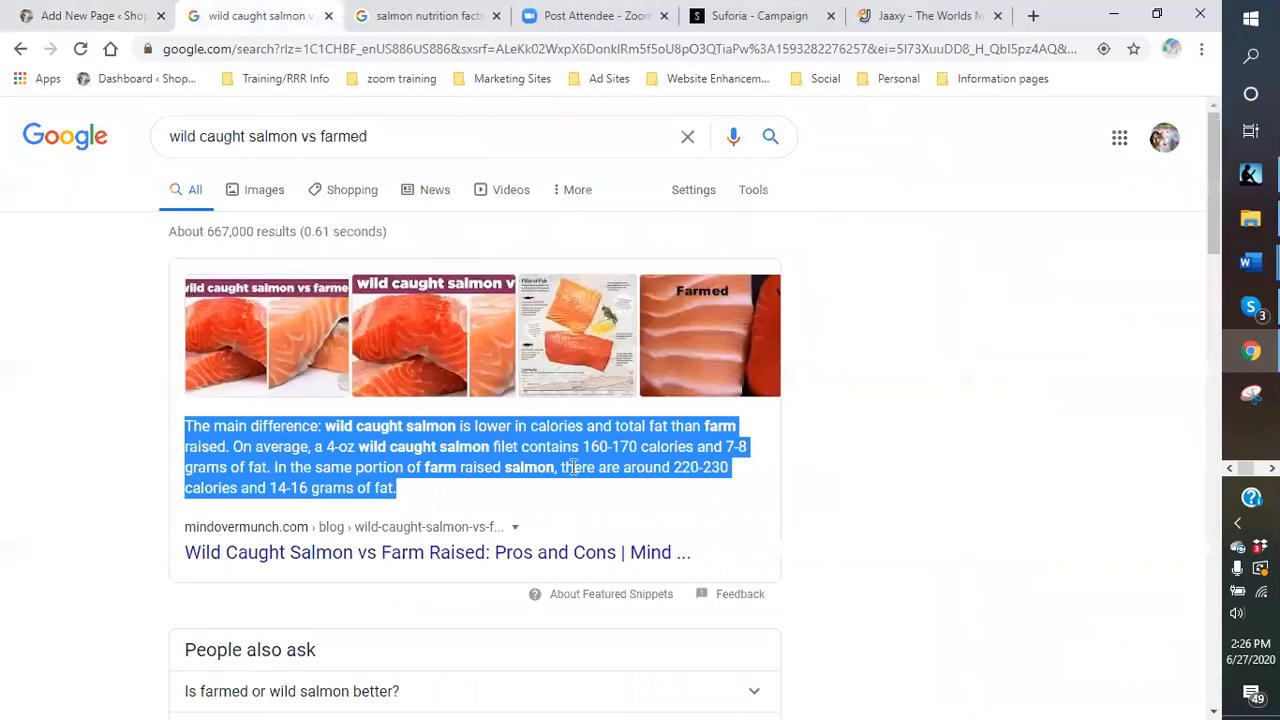
- Open the mindovermunch.com wild vs farm raised salmon article and scroll through it
left_click(563, 498)
scroll(543, 491, "down", 3)
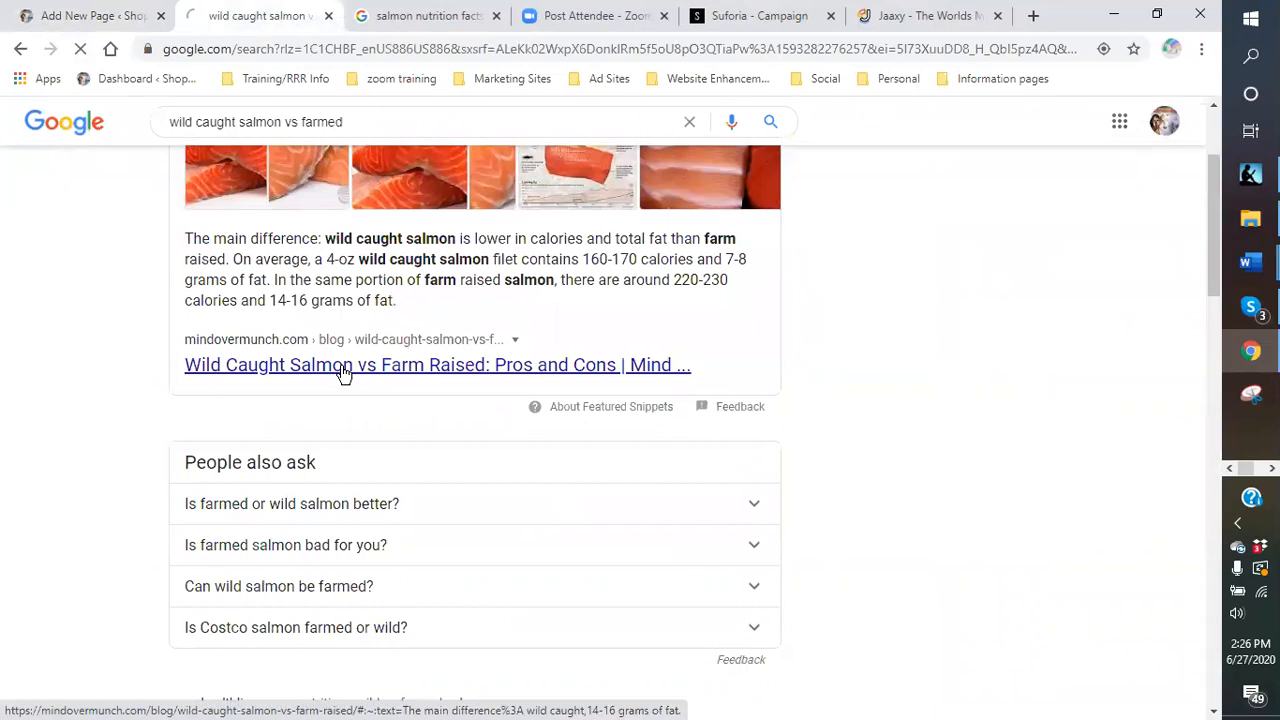
left_click(343, 370)
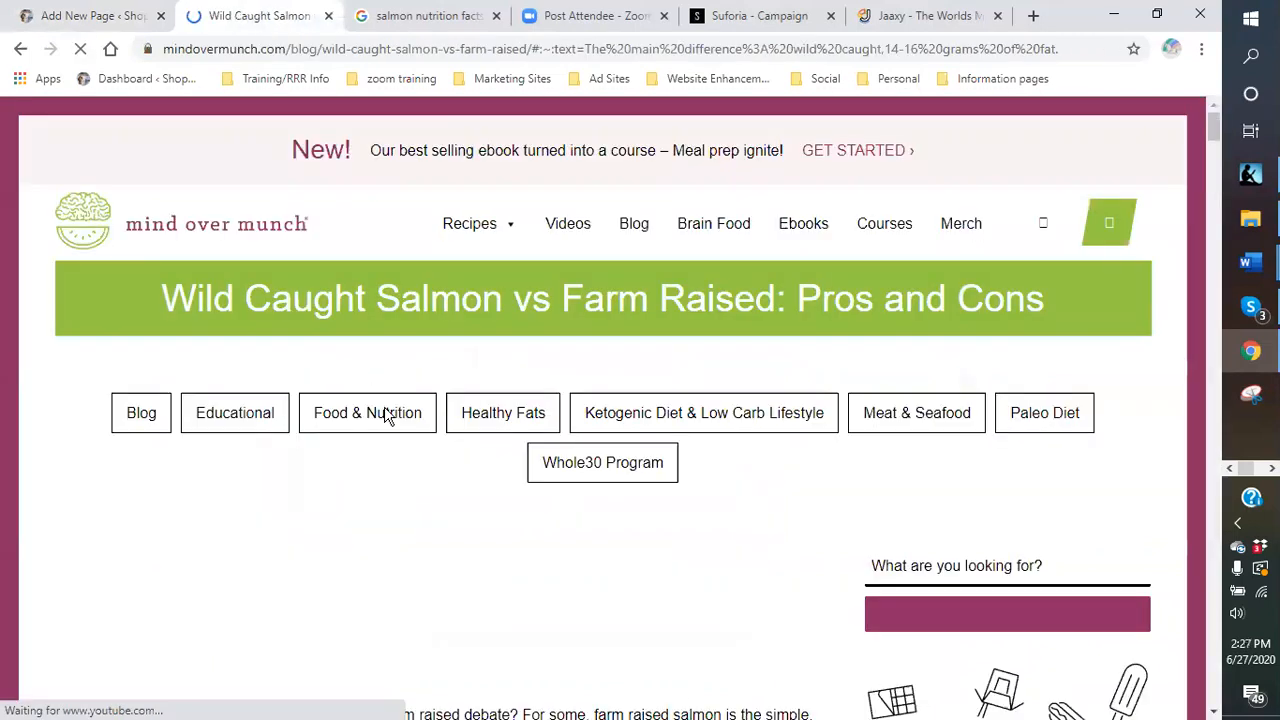
scroll(235, 416, "down", 1)
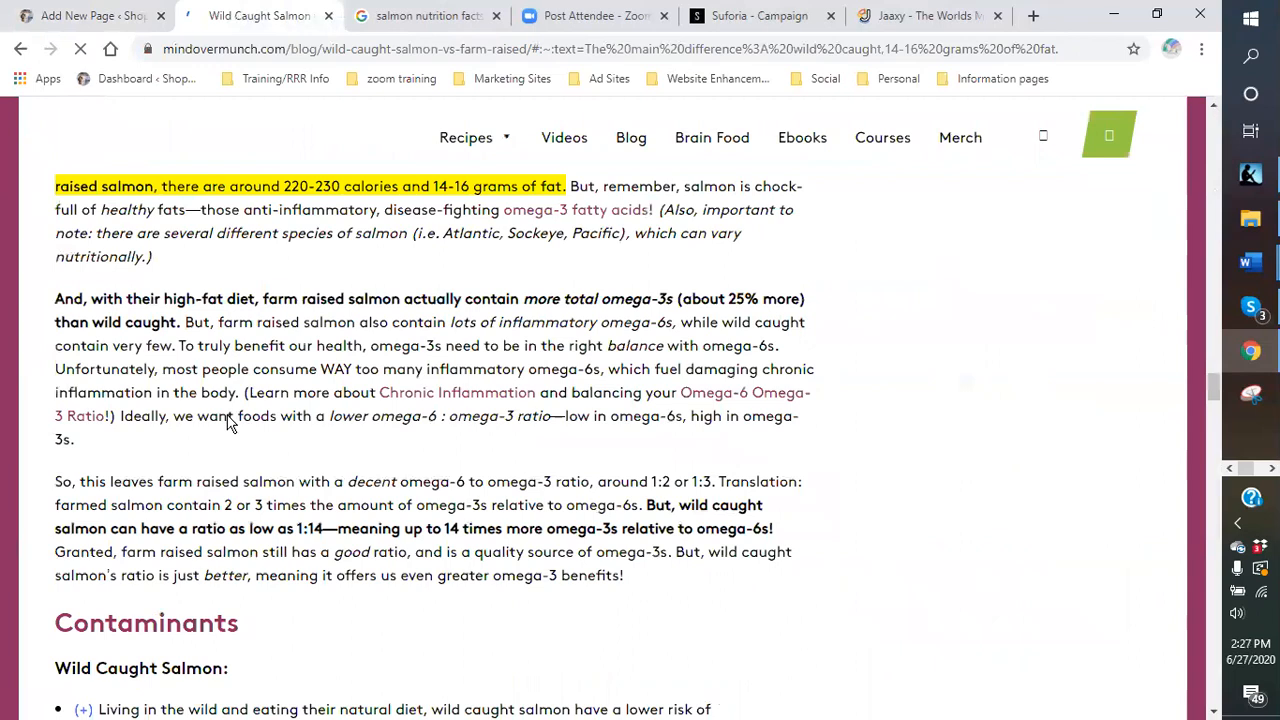
scroll(240, 416, "up", 1)
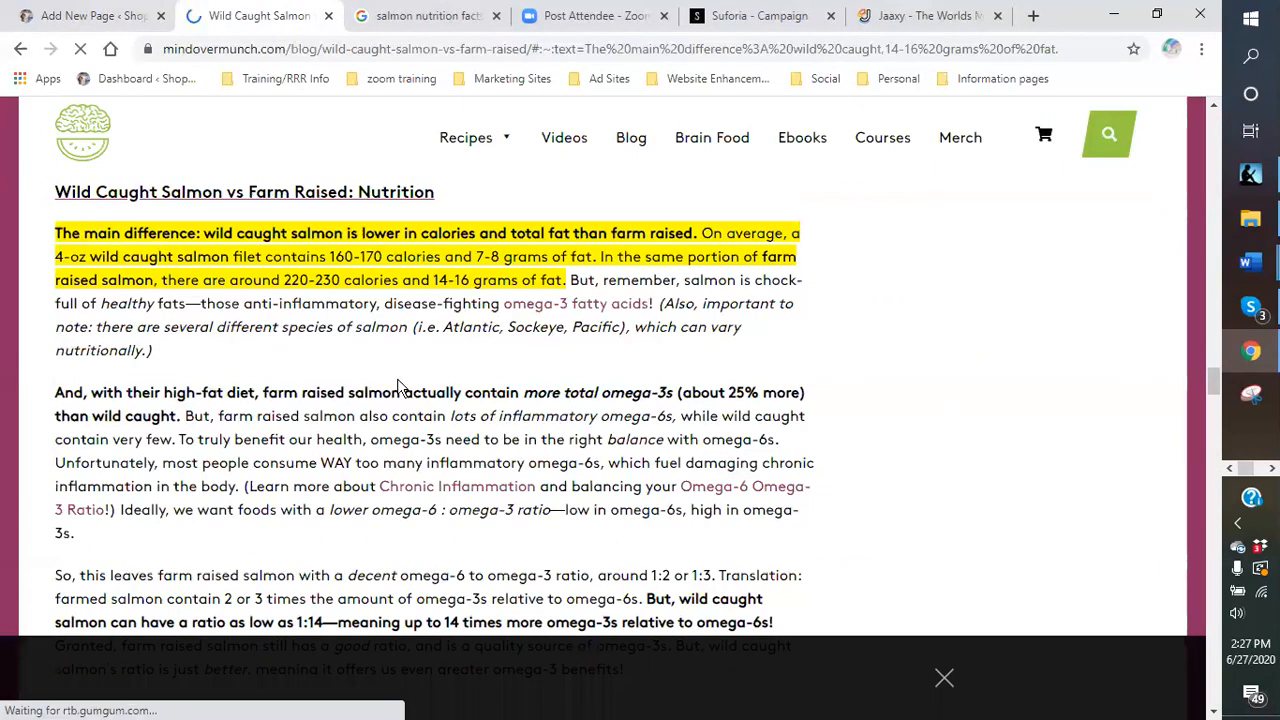
scroll(398, 387, "down", 2)
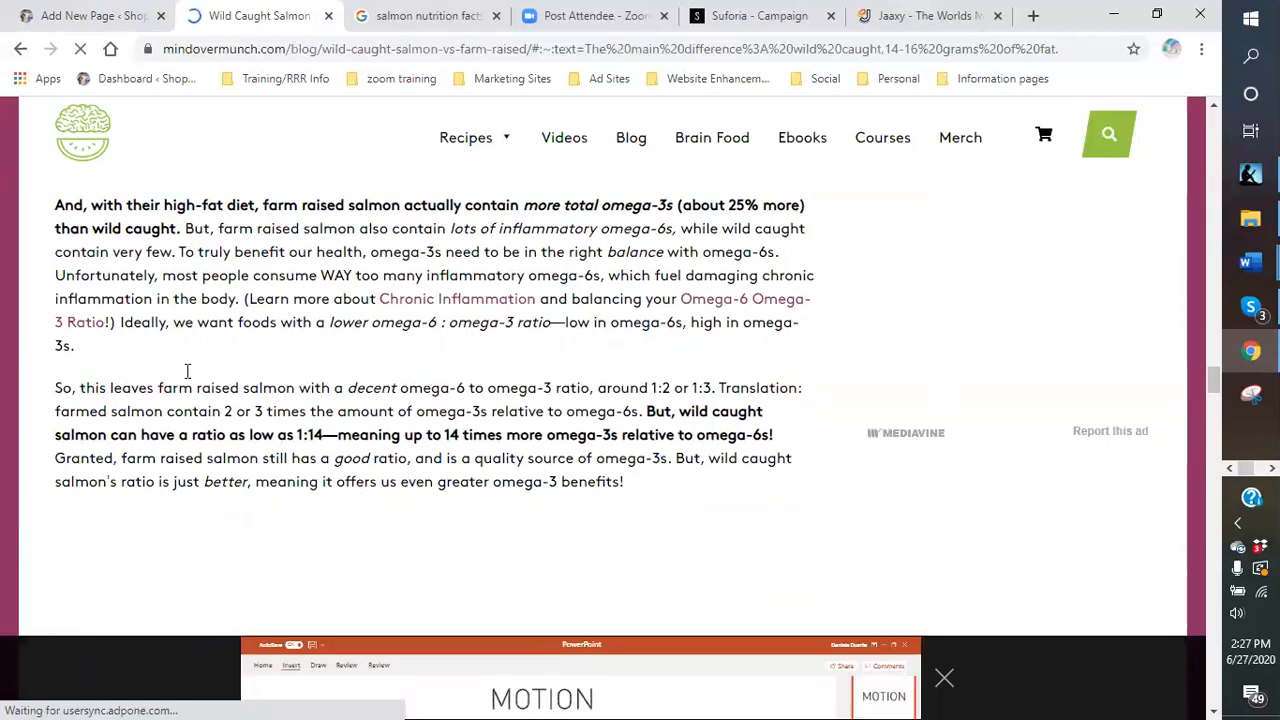
scroll(80, 295, "up", 1)
- Select passages of the omega-3 paragraph, starting at 'But, remember'
left_click_drag(300, 552, 562, 227)
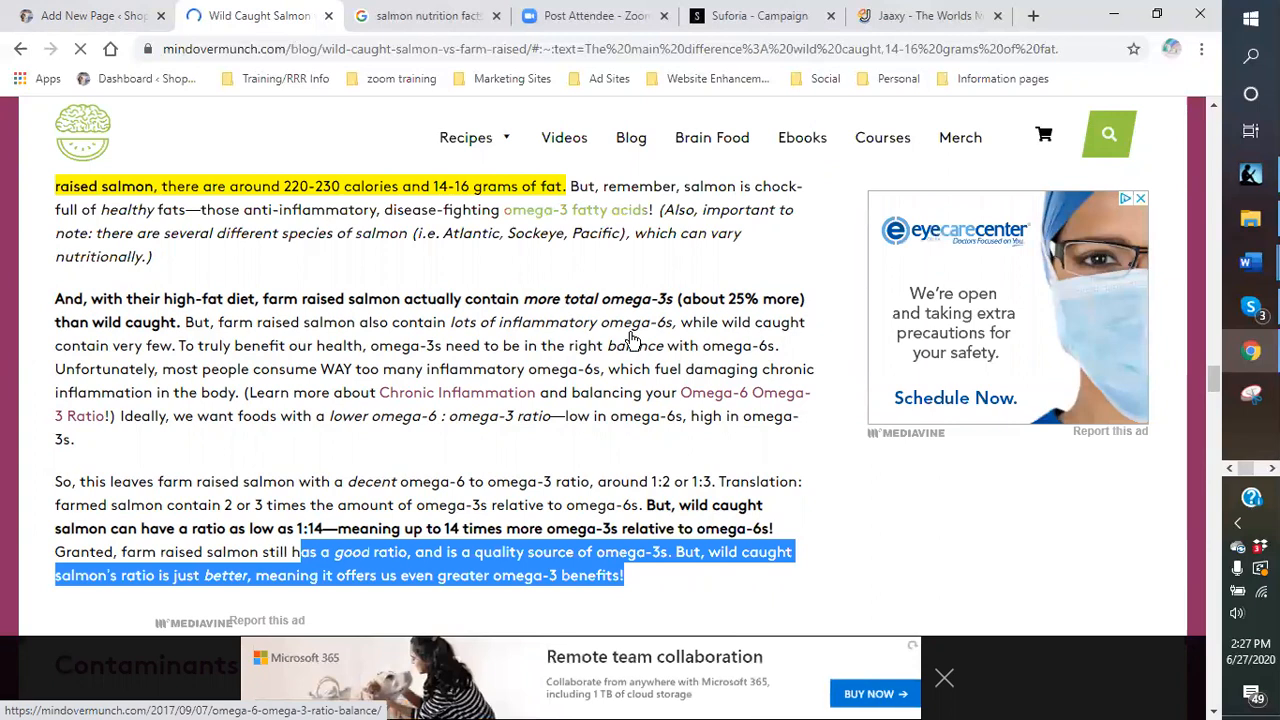
left_click(575, 183)
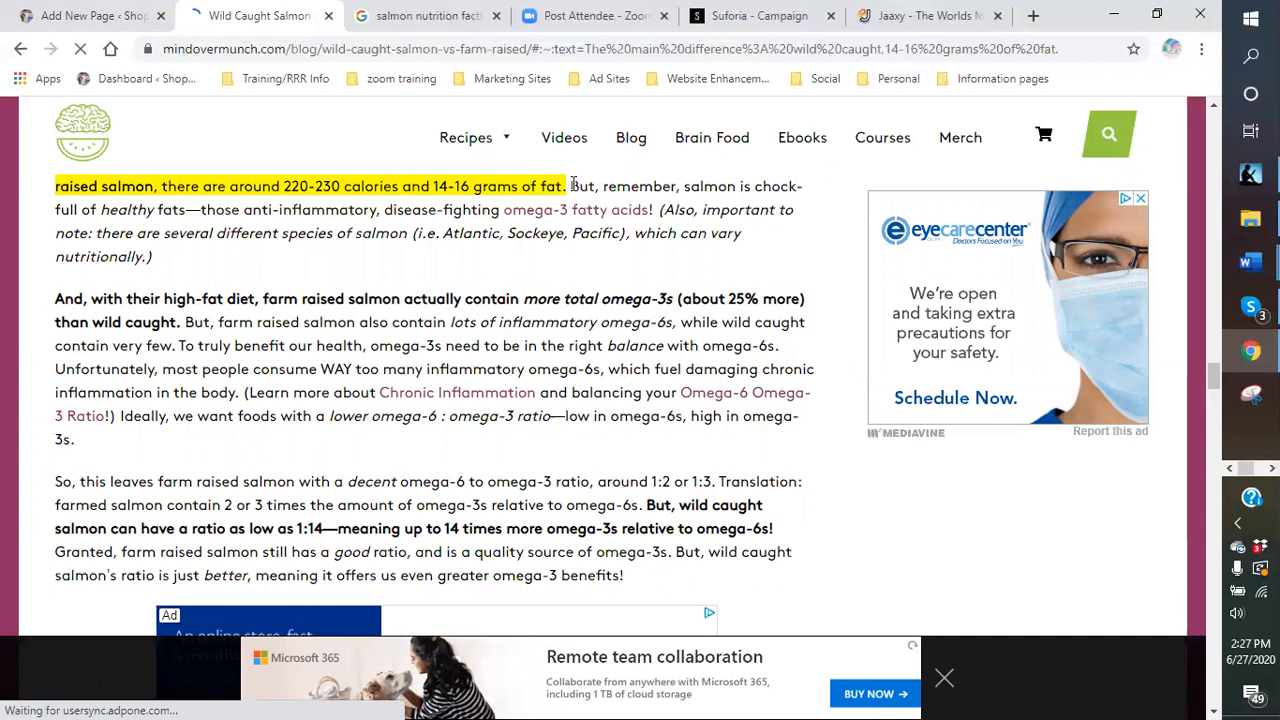
left_click_drag(569, 186, 663, 597)
left_click(645, 575)
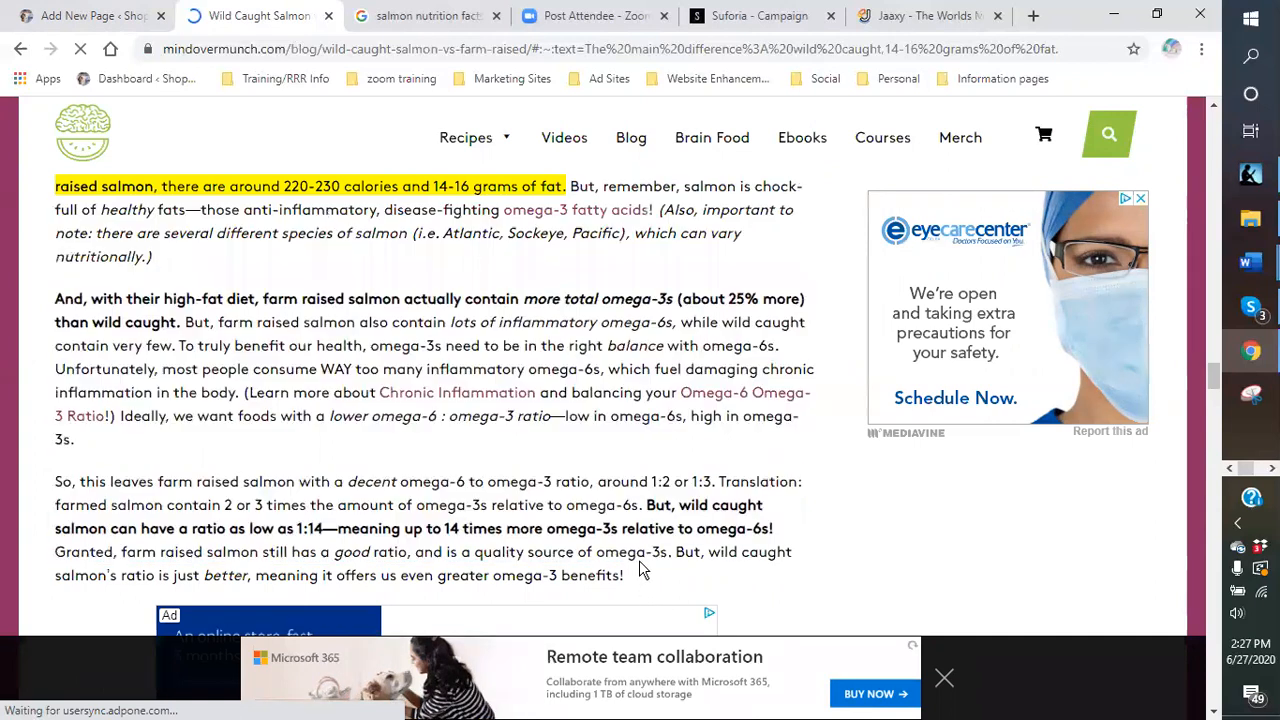
left_click_drag(624, 299, 662, 394)
- Follow the Omega 6 Omega 3 Ratio link, come back, and return to the article's top
left_click(576, 209)
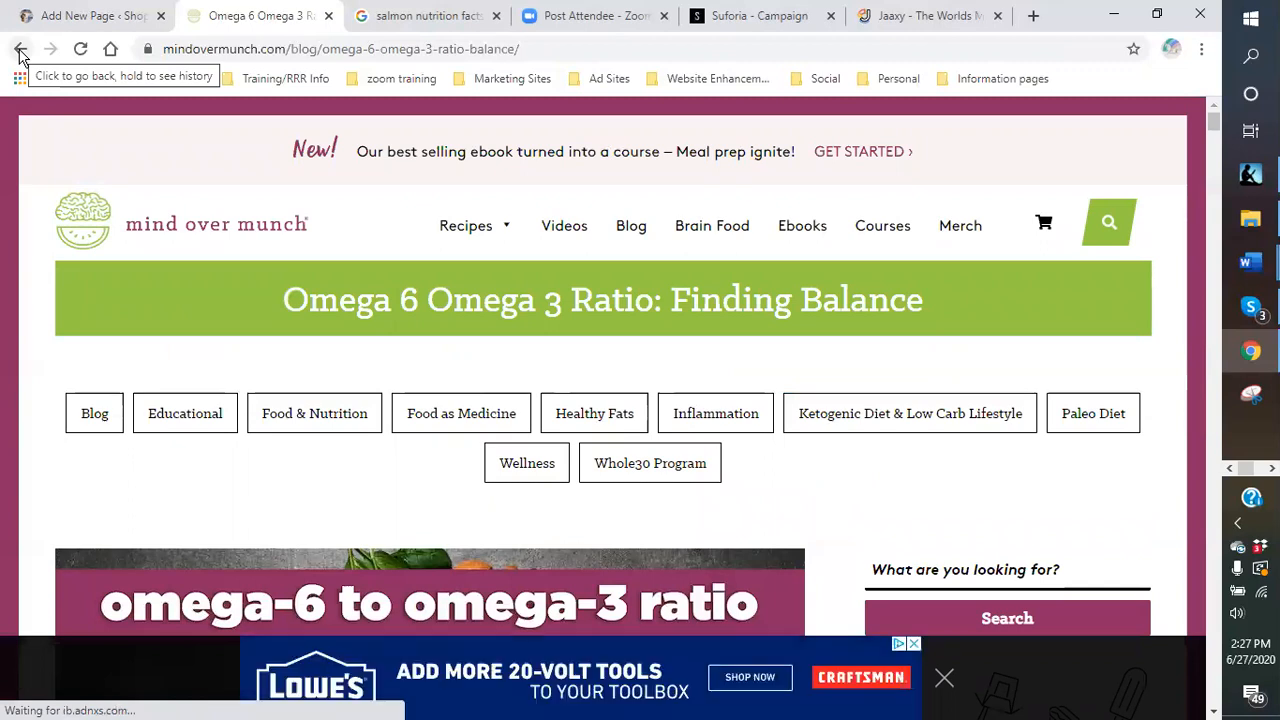
left_click(20, 52)
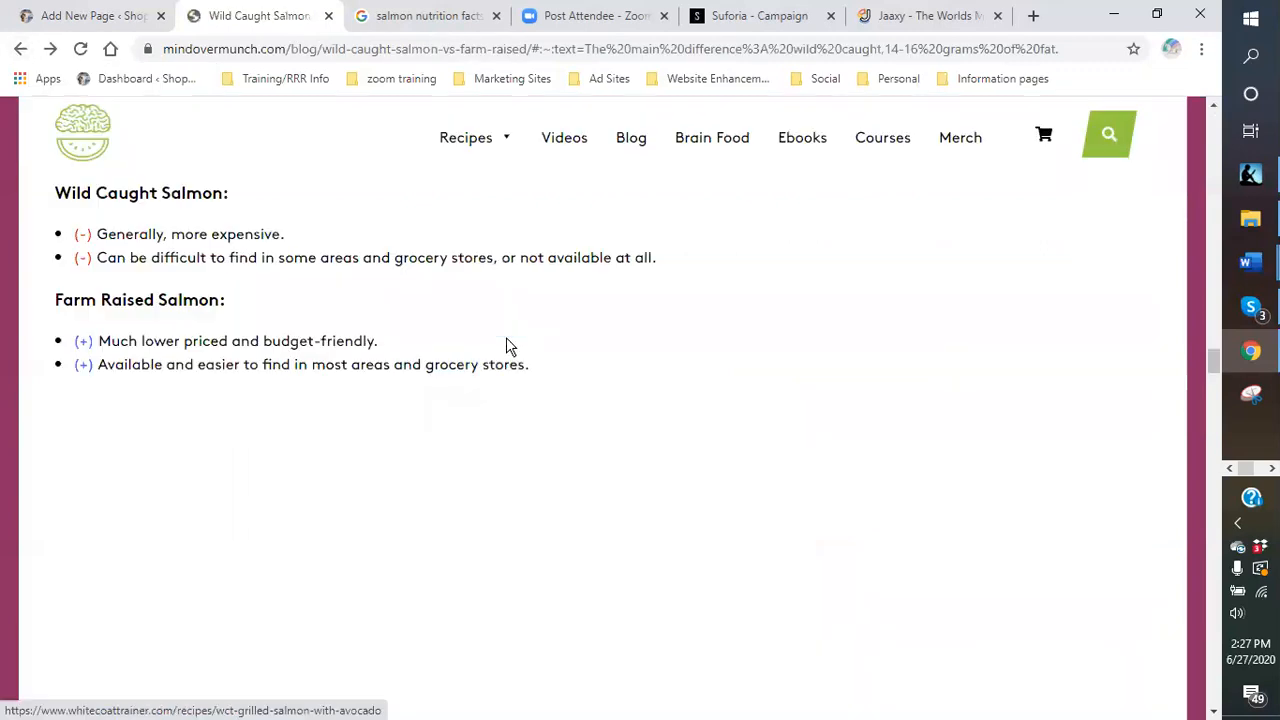
scroll(422, 343, "up", 5)
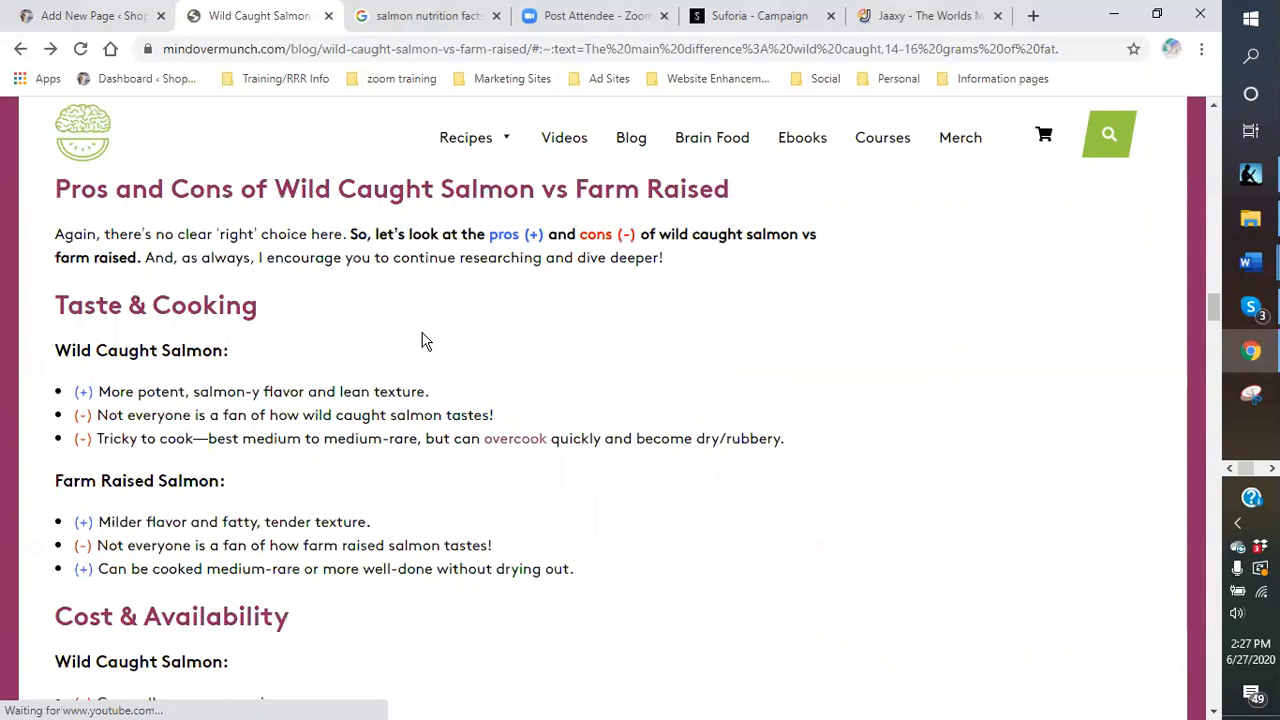
scroll(463, 362, "up", 5)
scroll(463, 362, "up", 3)
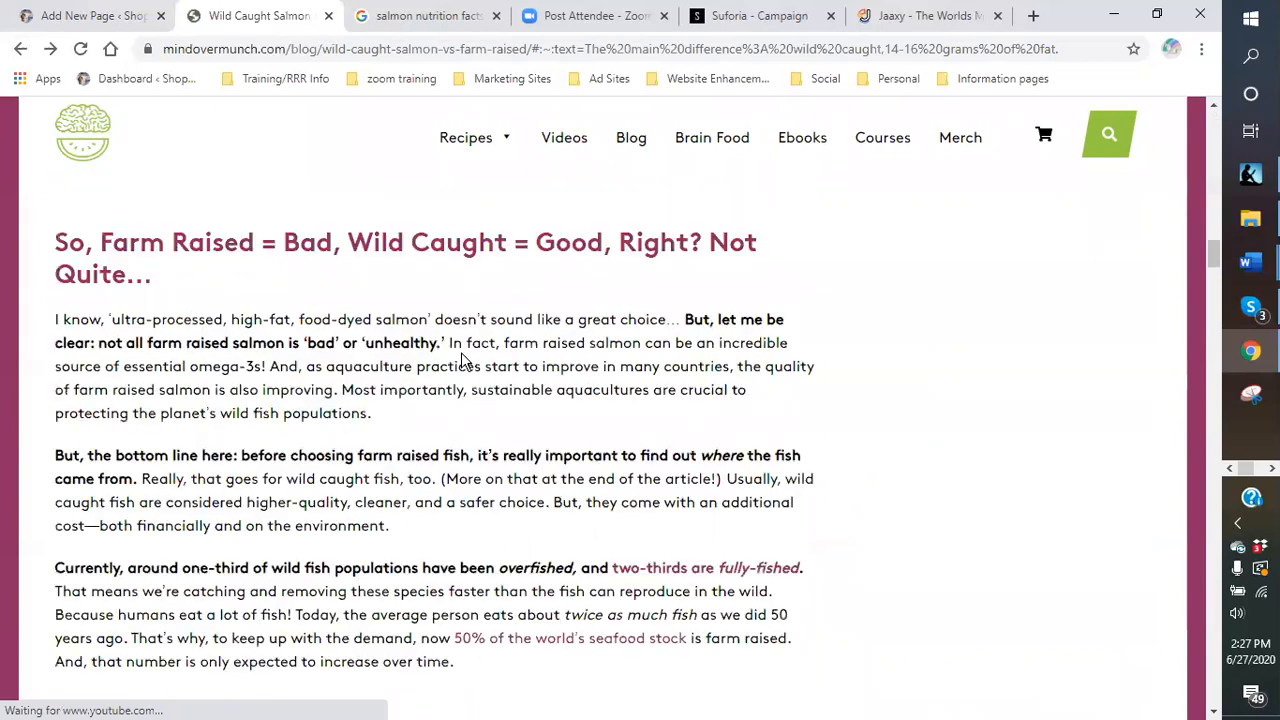
scroll(463, 354, "down", 3)
scroll(463, 354, "up", 8)
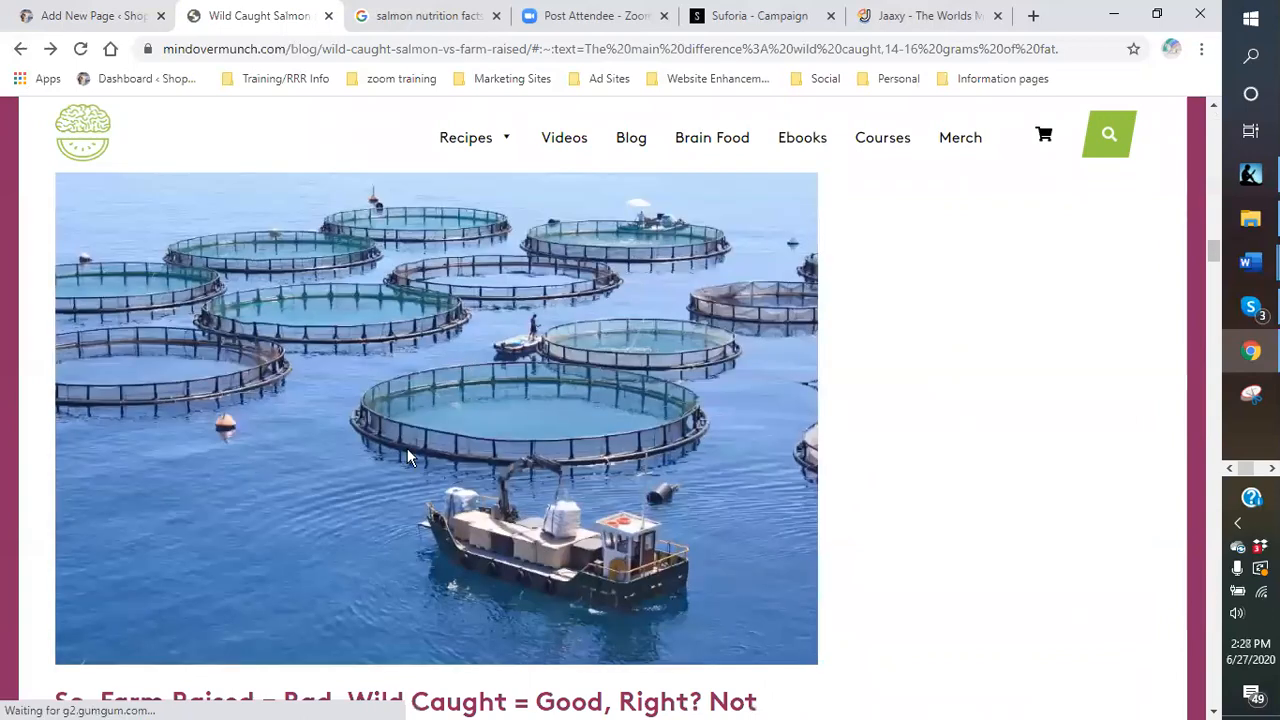
scroll(427, 444, "up", 2)
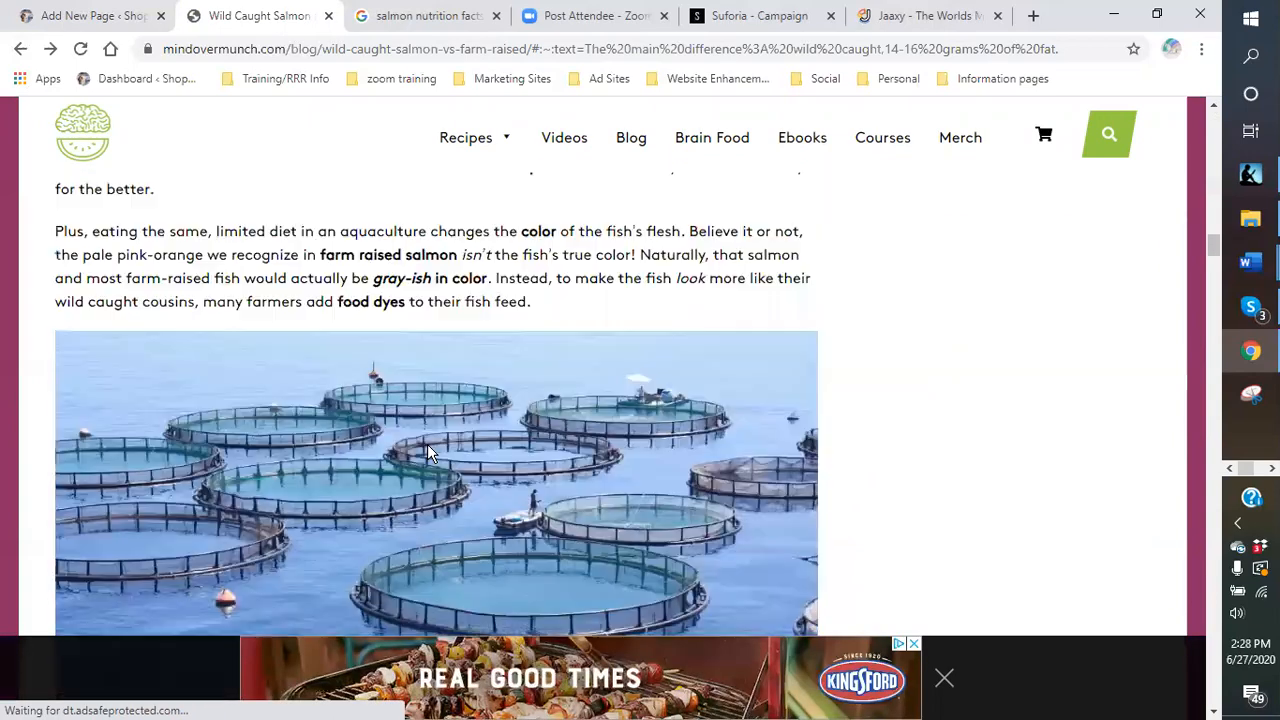
scroll(425, 447, "up", 3)
scroll(426, 449, "up", 3)
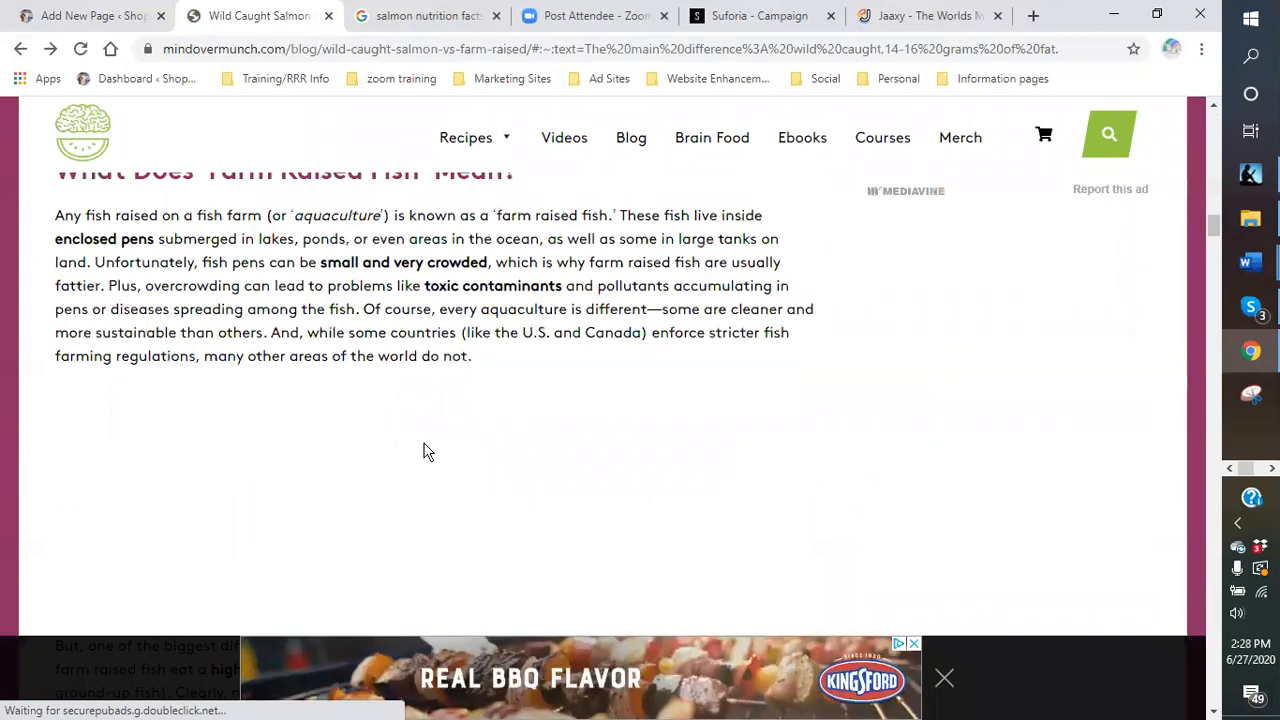
scroll(425, 447, "up", 5)
scroll(425, 442, "up", 5)
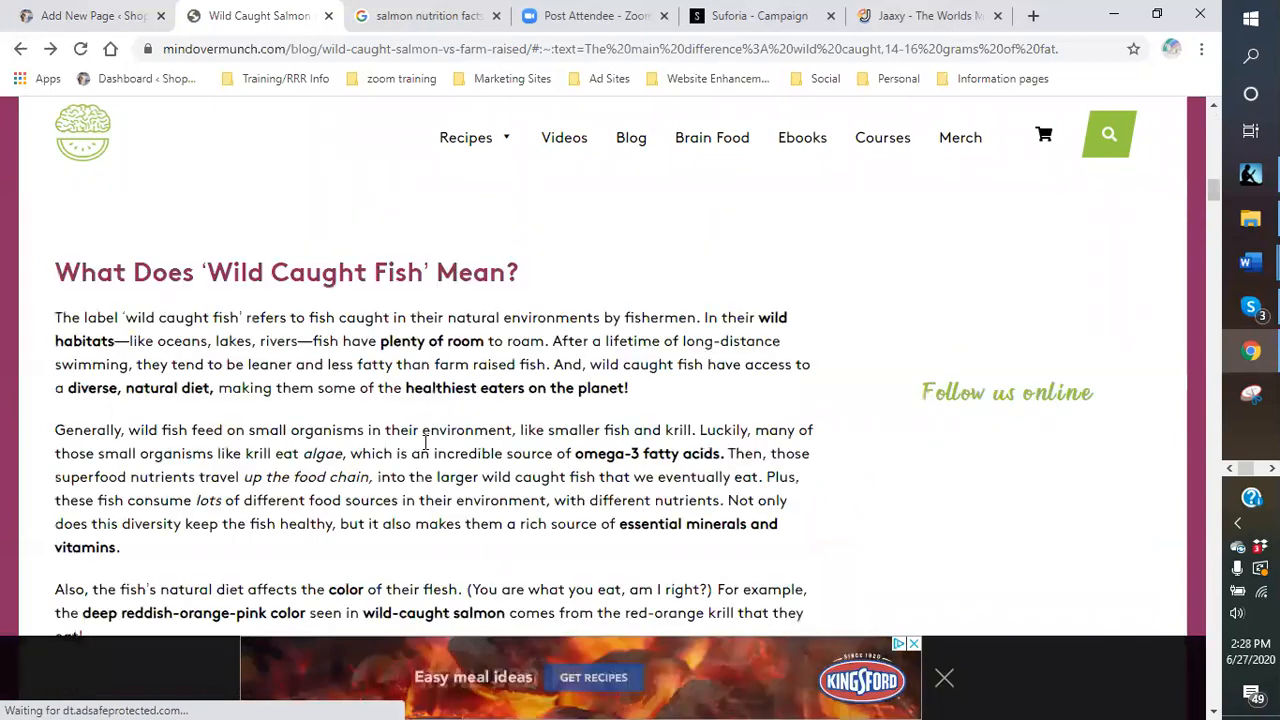
scroll(425, 452, "up", 1)
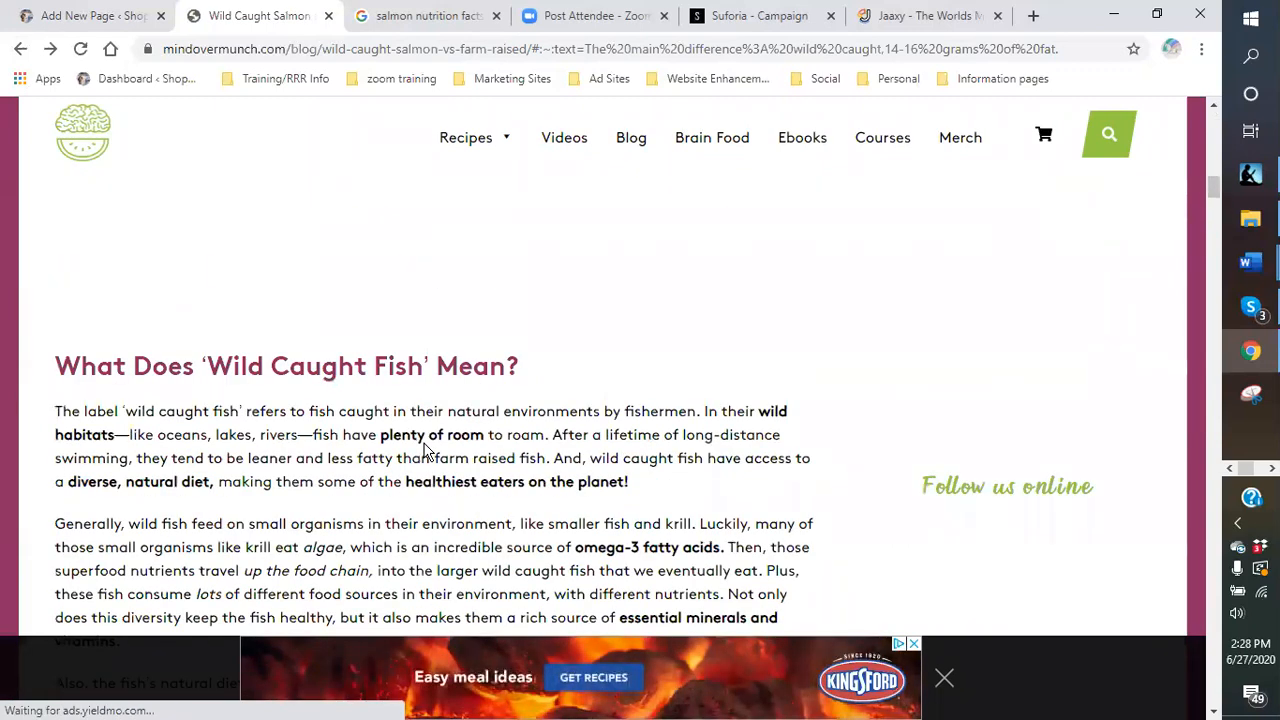
scroll(425, 442, "up", 5)
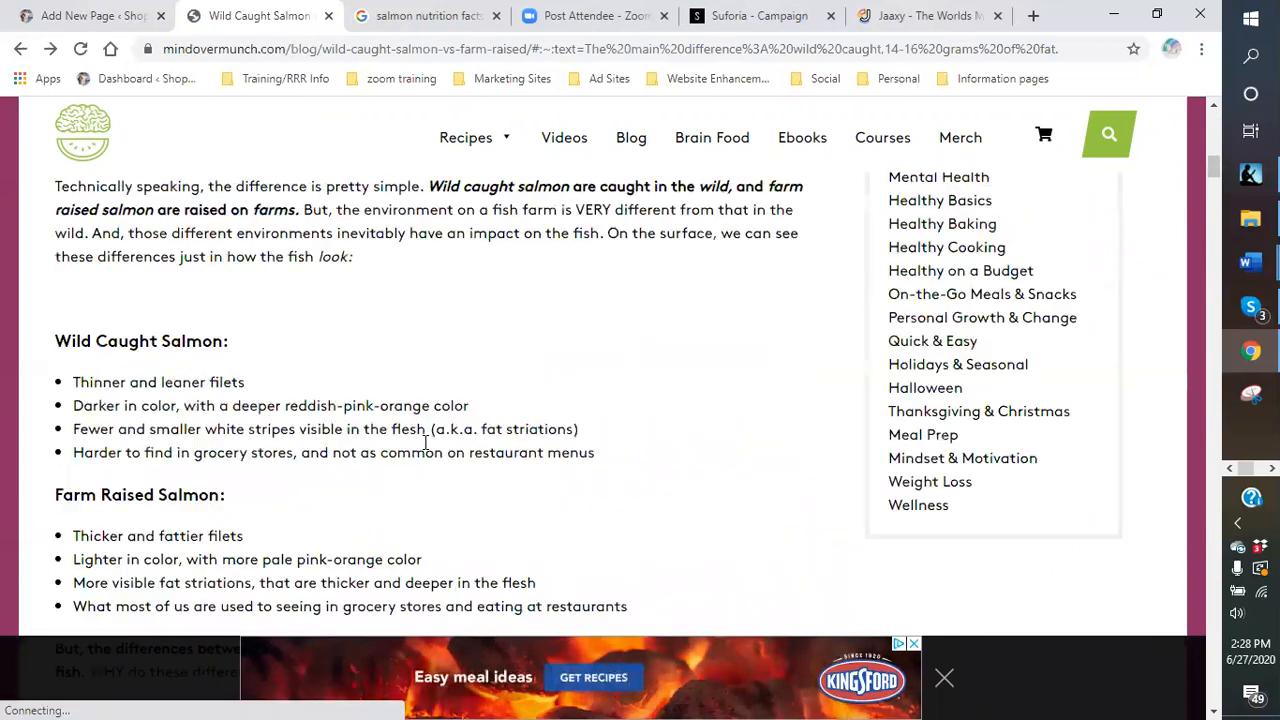
scroll(425, 442, "up", 2)
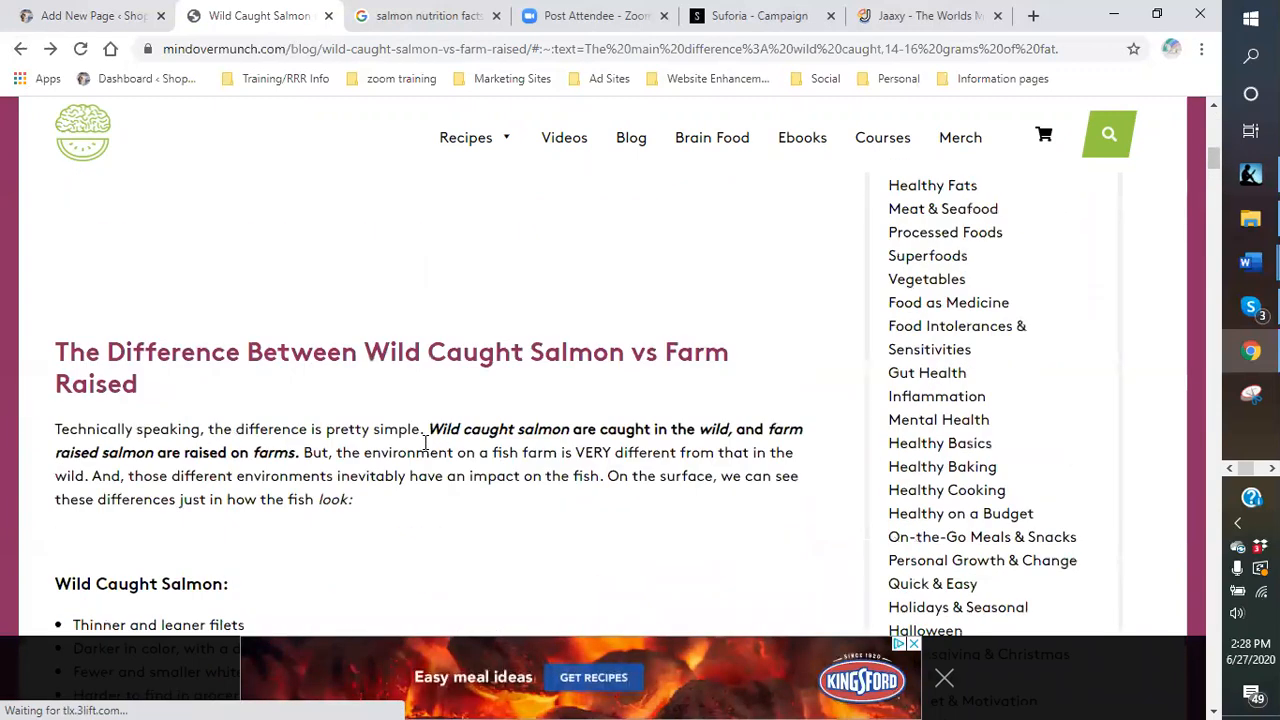
scroll(425, 442, "up", 4)
scroll(425, 442, "up", 6)
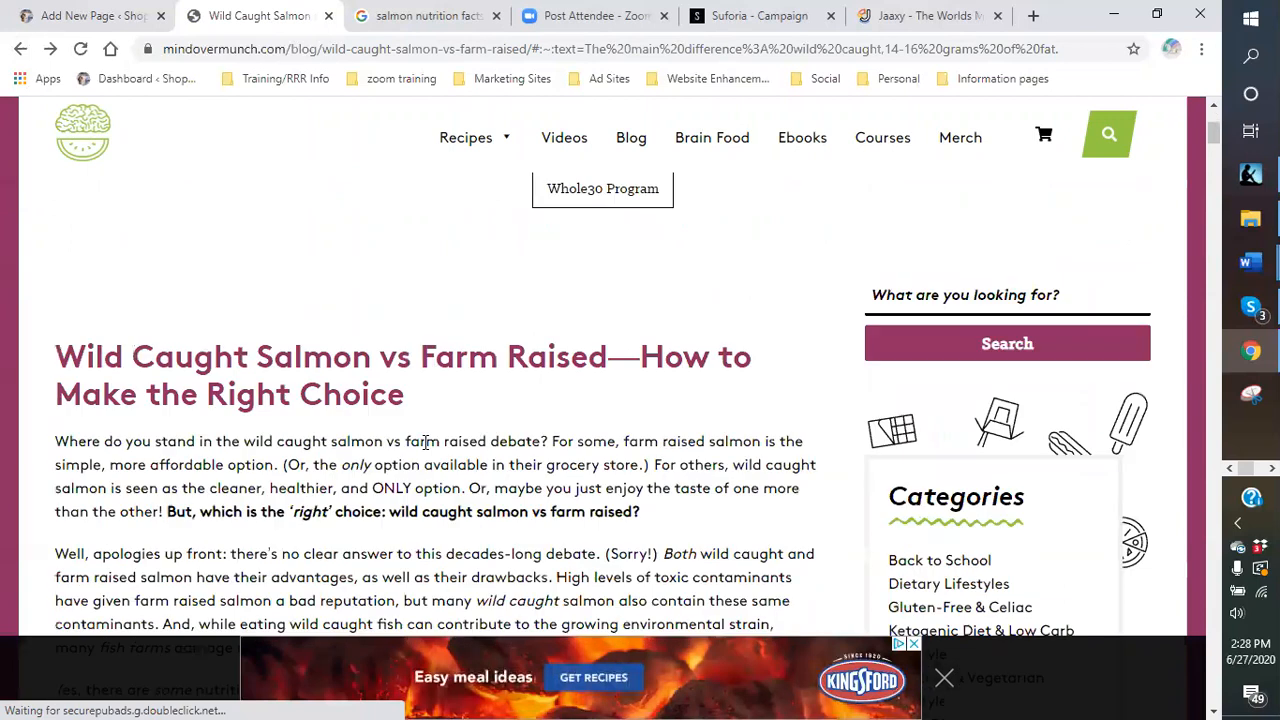
scroll(425, 442, "down", 5)
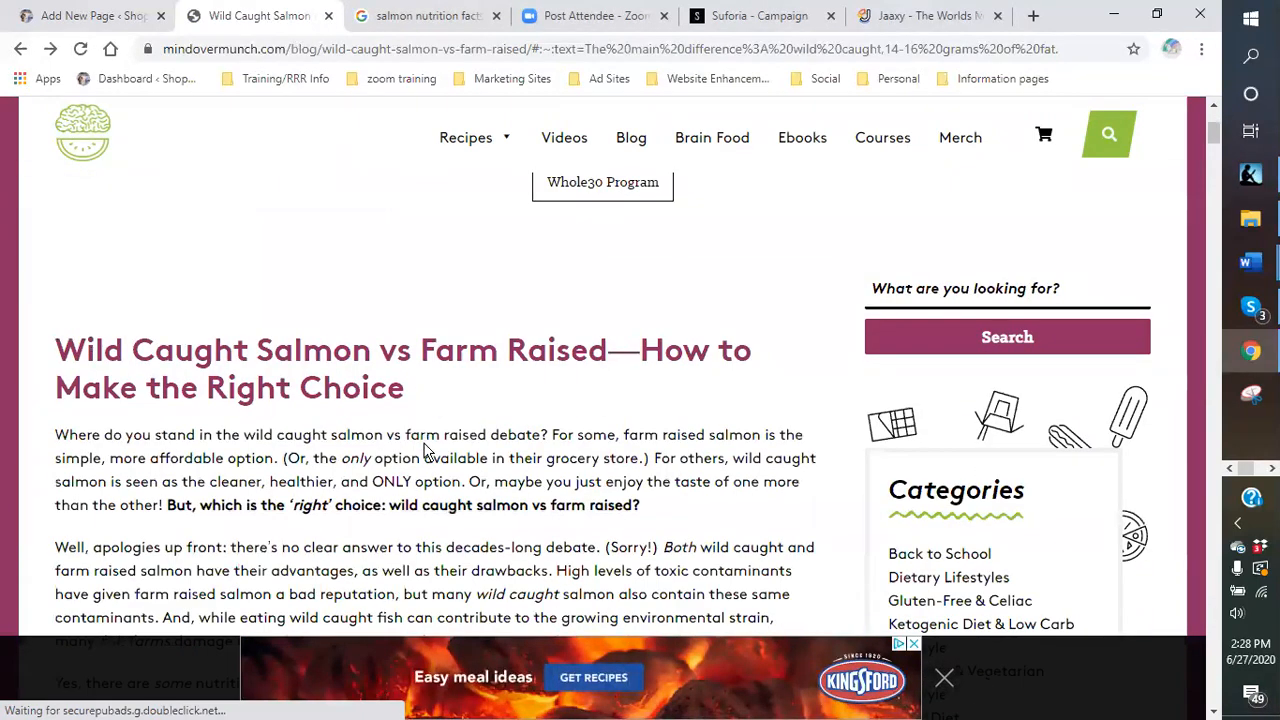
- Copy the text from 'But, remember' through the omega-6 to omega-3 ratio paragraphs
left_click(21, 54)
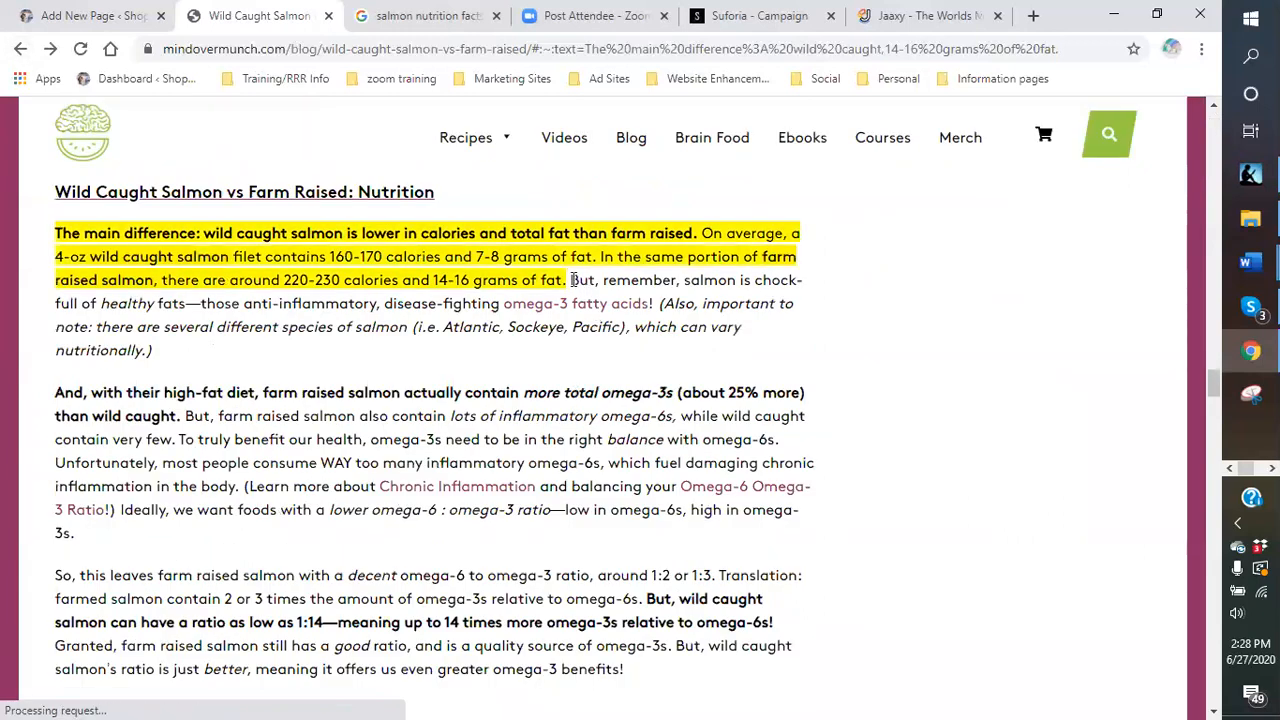
left_click_drag(585, 302, 580, 280)
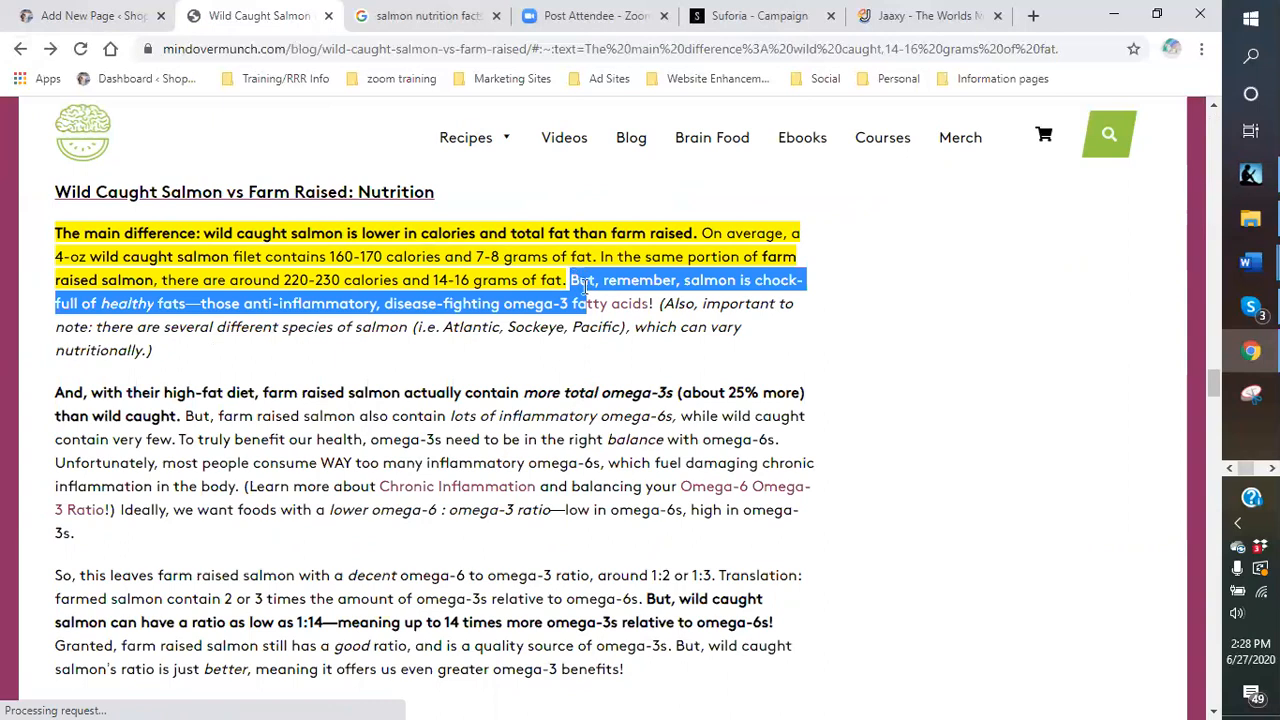
left_click(584, 286)
left_click_drag(573, 280, 770, 597)
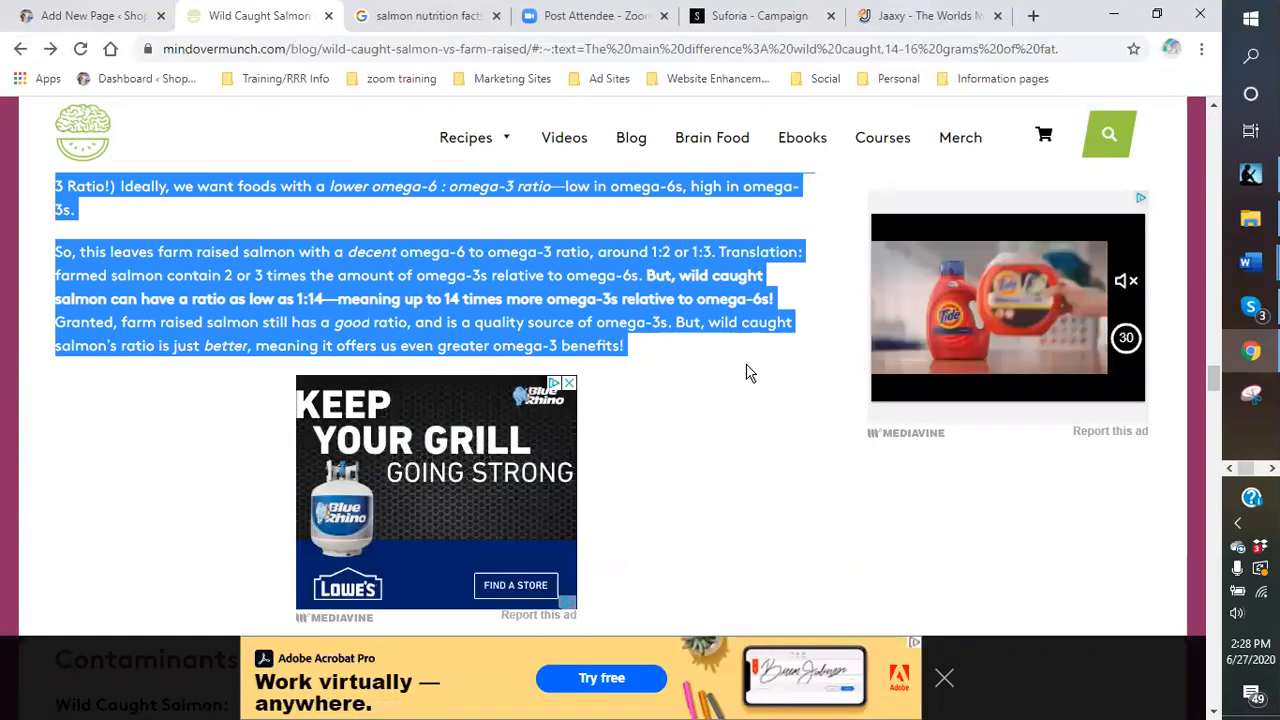
right_click(629, 298)
left_click(663, 309)
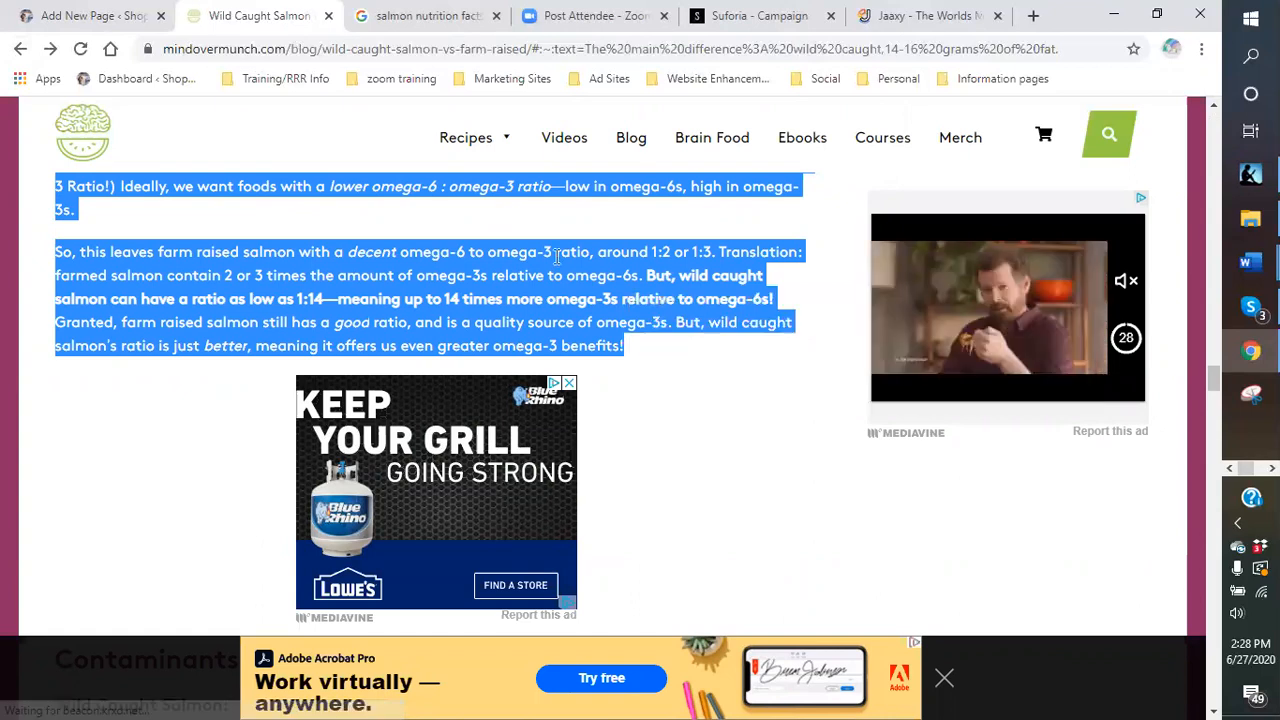
- Paste the omega-ratio paragraphs into a new paragraph after 'of fat.' in the draft
left_click(112, 18)
scroll(466, 457, "down", 2)
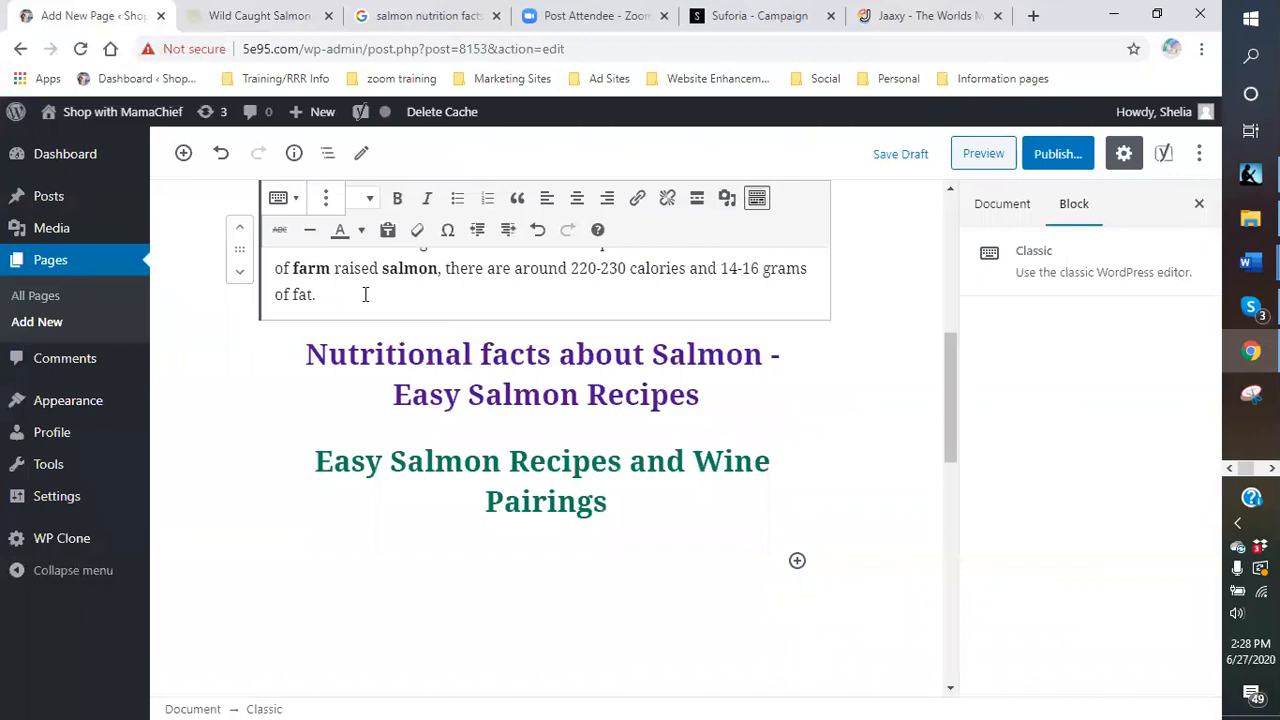
key("Return")
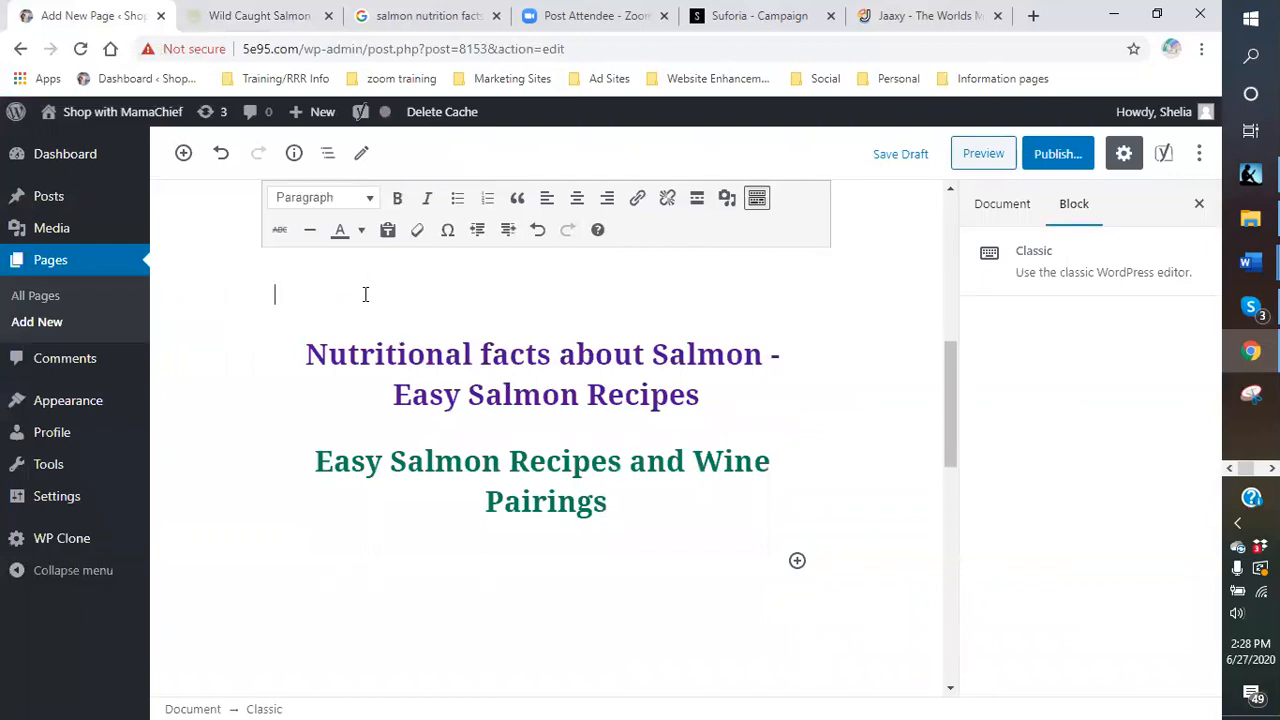
scroll(365, 294, "up", 2)
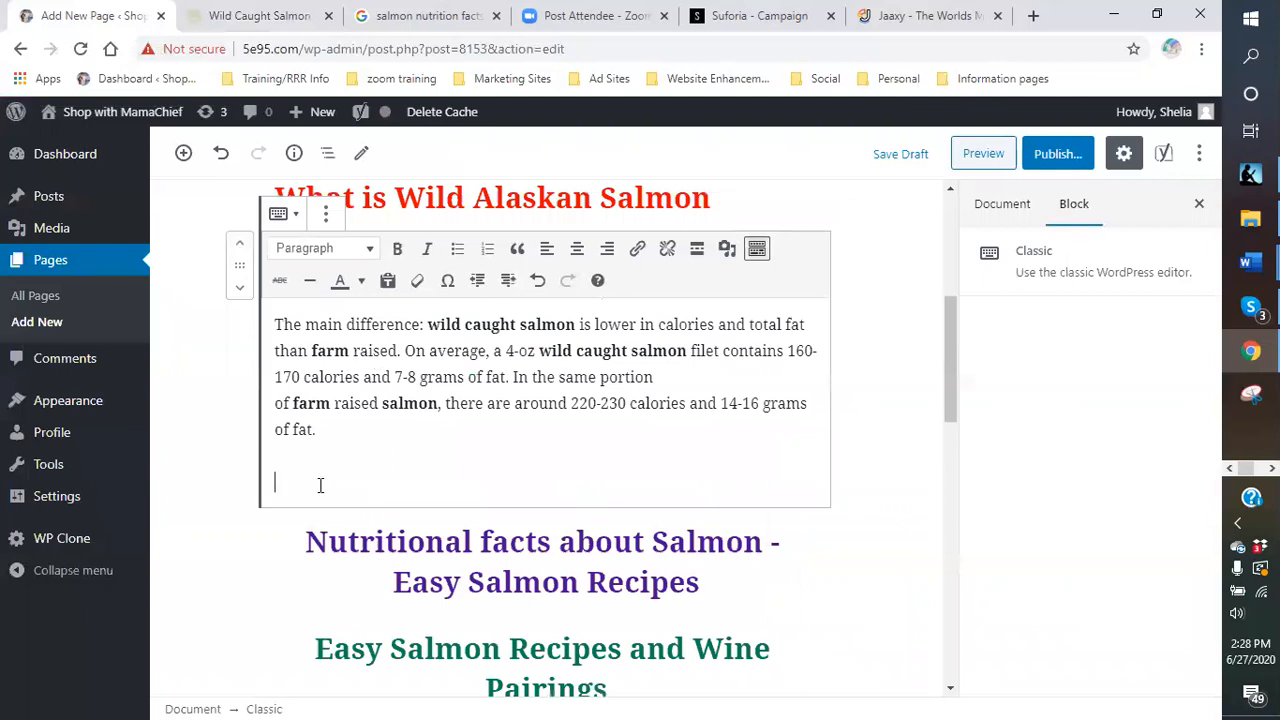
right_click(307, 479)
left_click(349, 325)
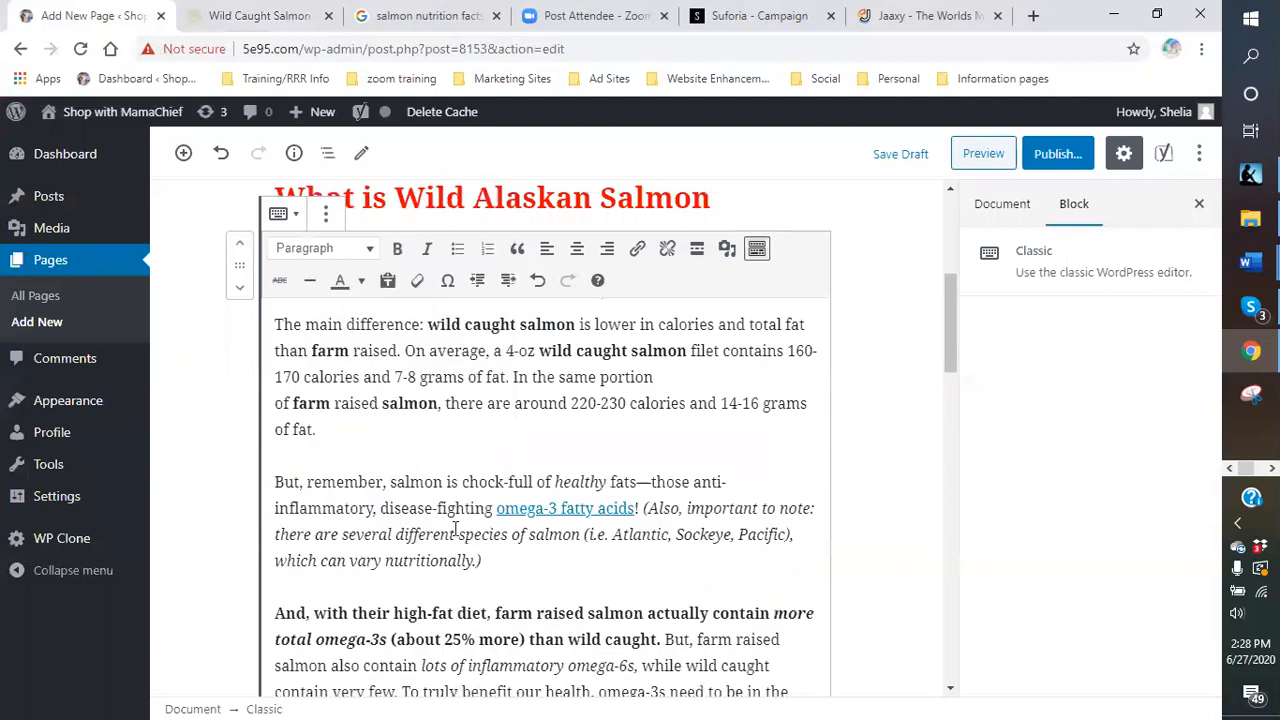
scroll(455, 511, "down", 7)
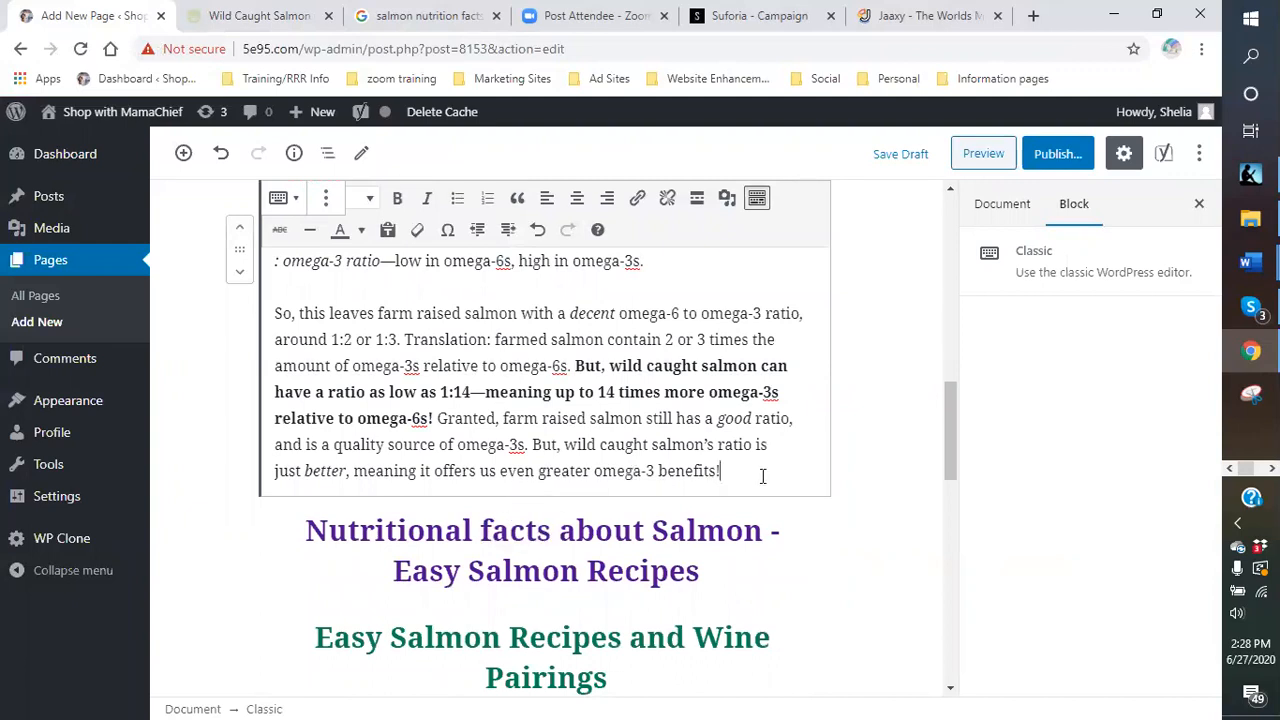
left_click(272, 18)
left_click(667, 395)
- Copy everything from the Contaminants heading through the last Farm Raised Salmon bullet
scroll(689, 400, "down", 4)
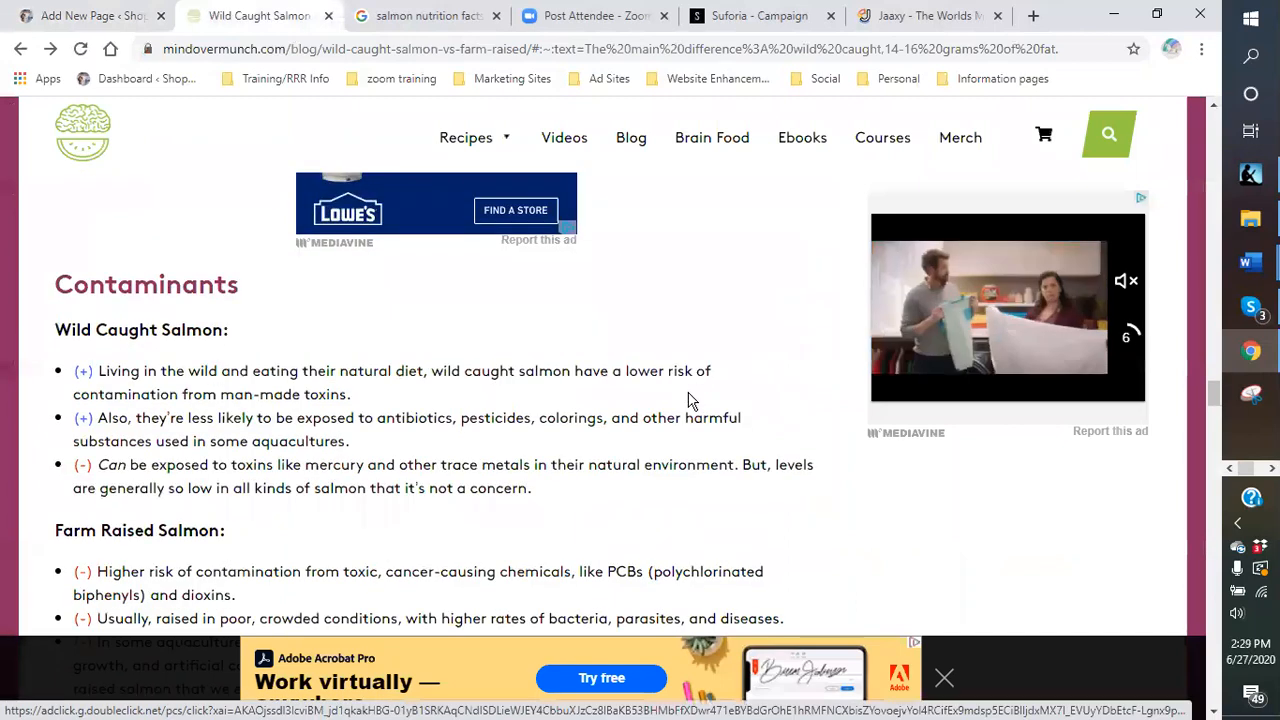
scroll(648, 400, "down", 1)
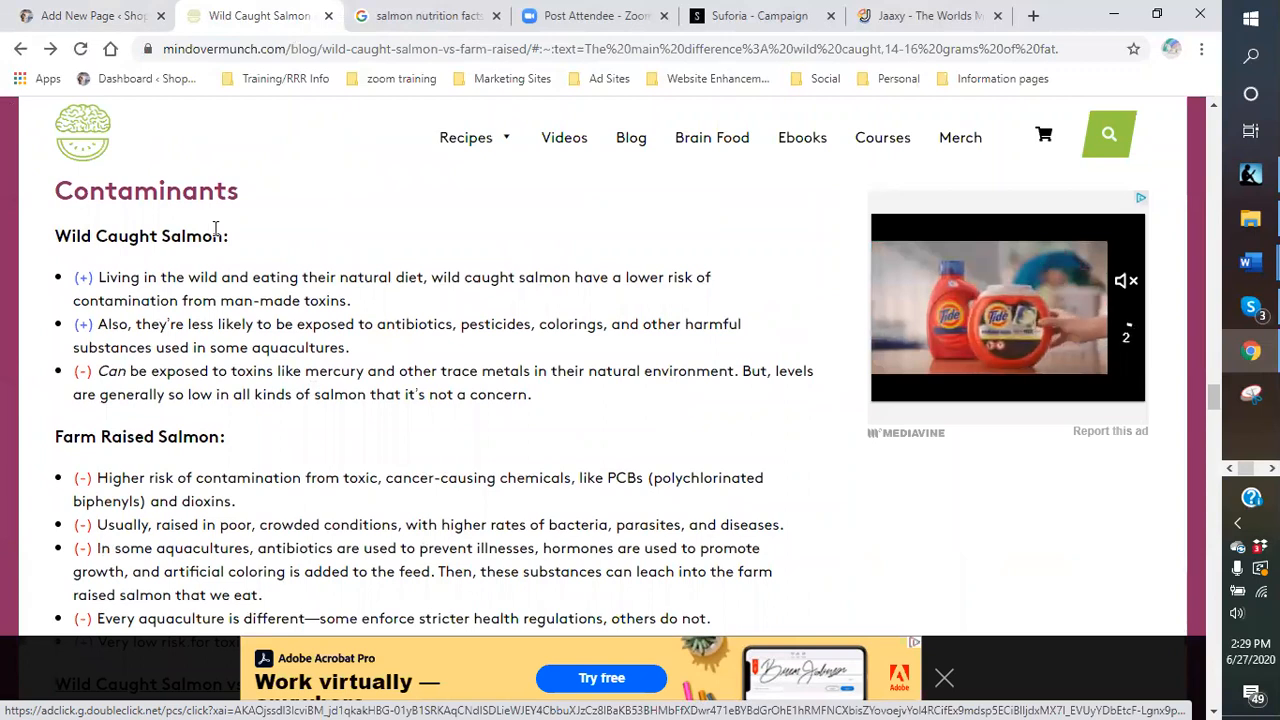
scroll(215, 230, "down", 1)
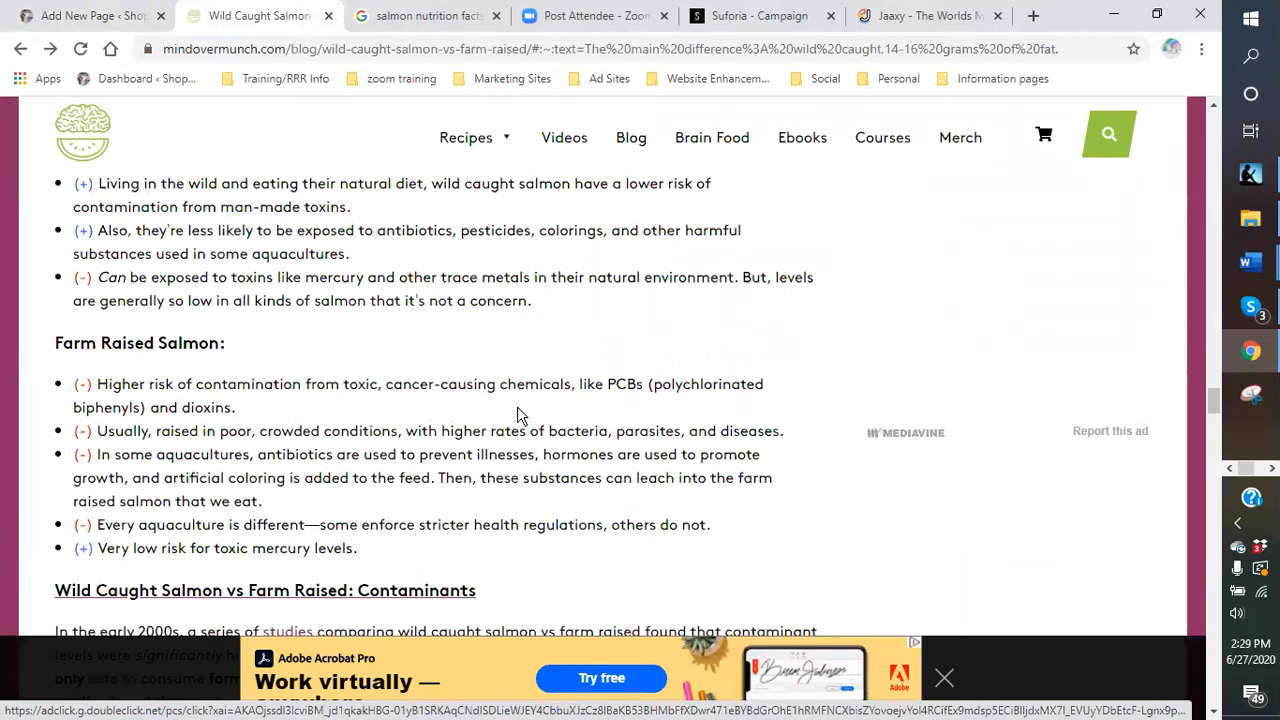
scroll(279, 393, "down", 2)
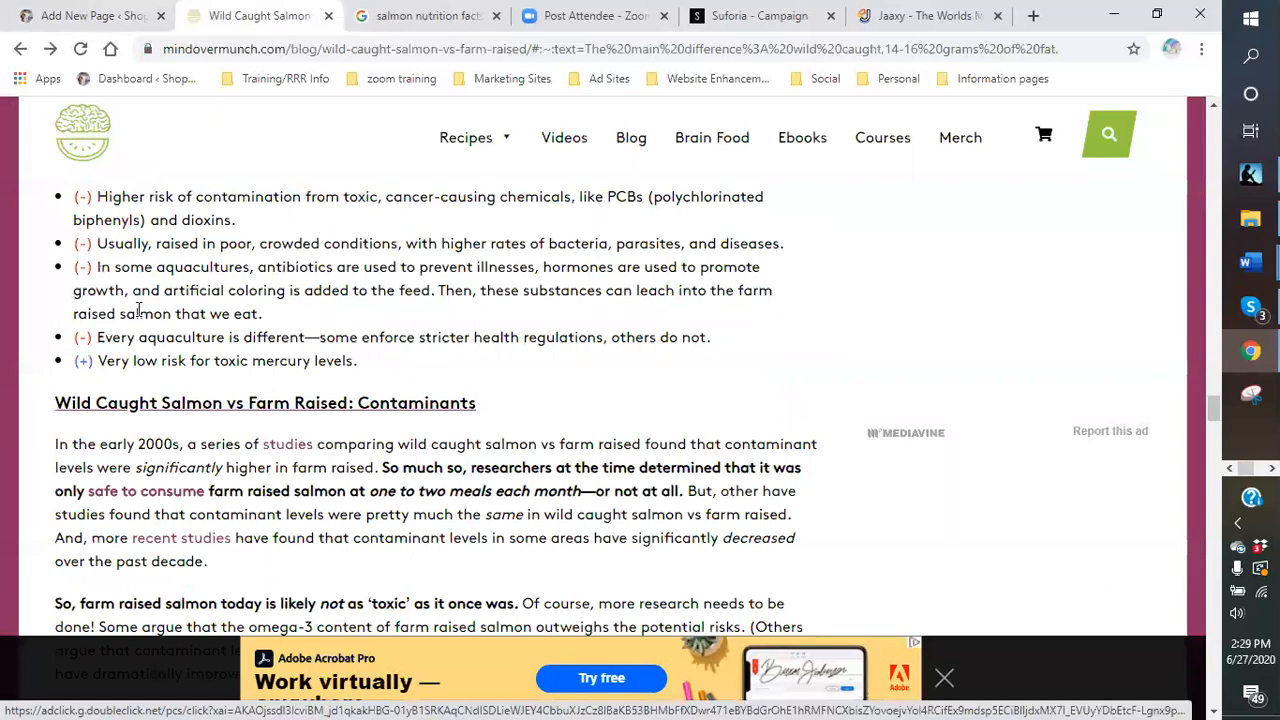
scroll(138, 311, "up", 4)
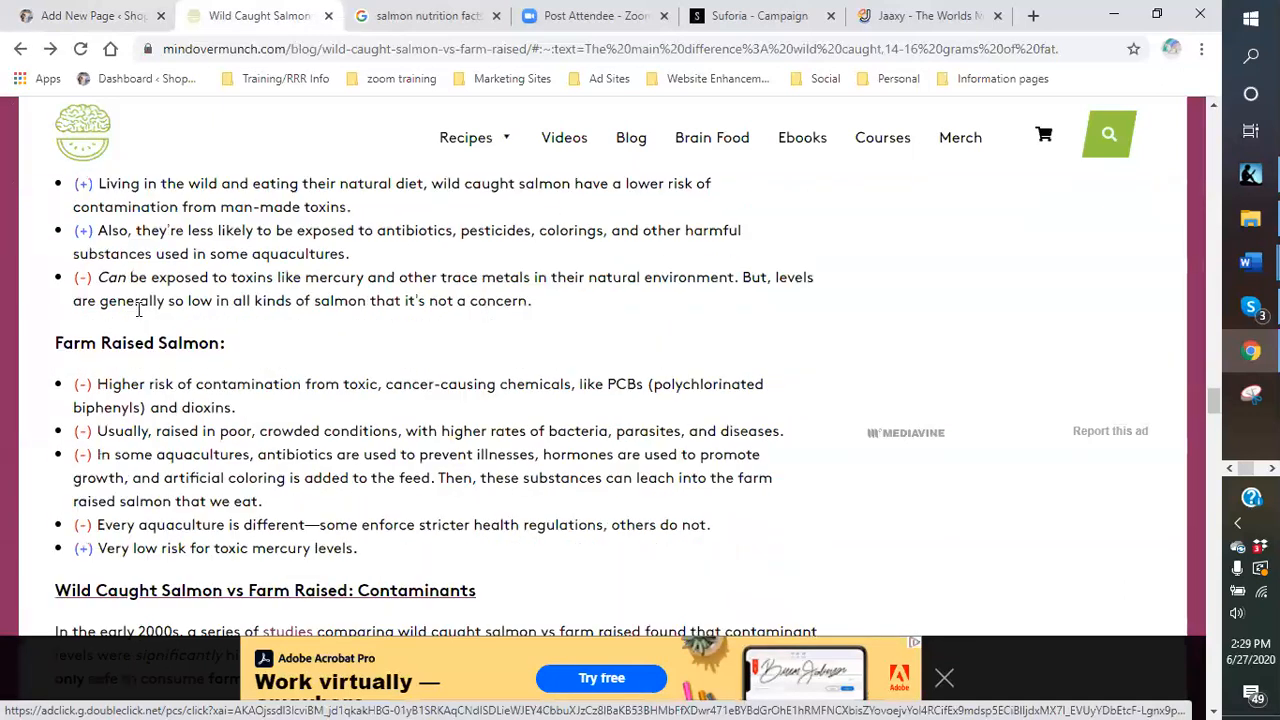
left_click_drag(43, 287, 757, 548)
scroll(846, 608, "down", 2)
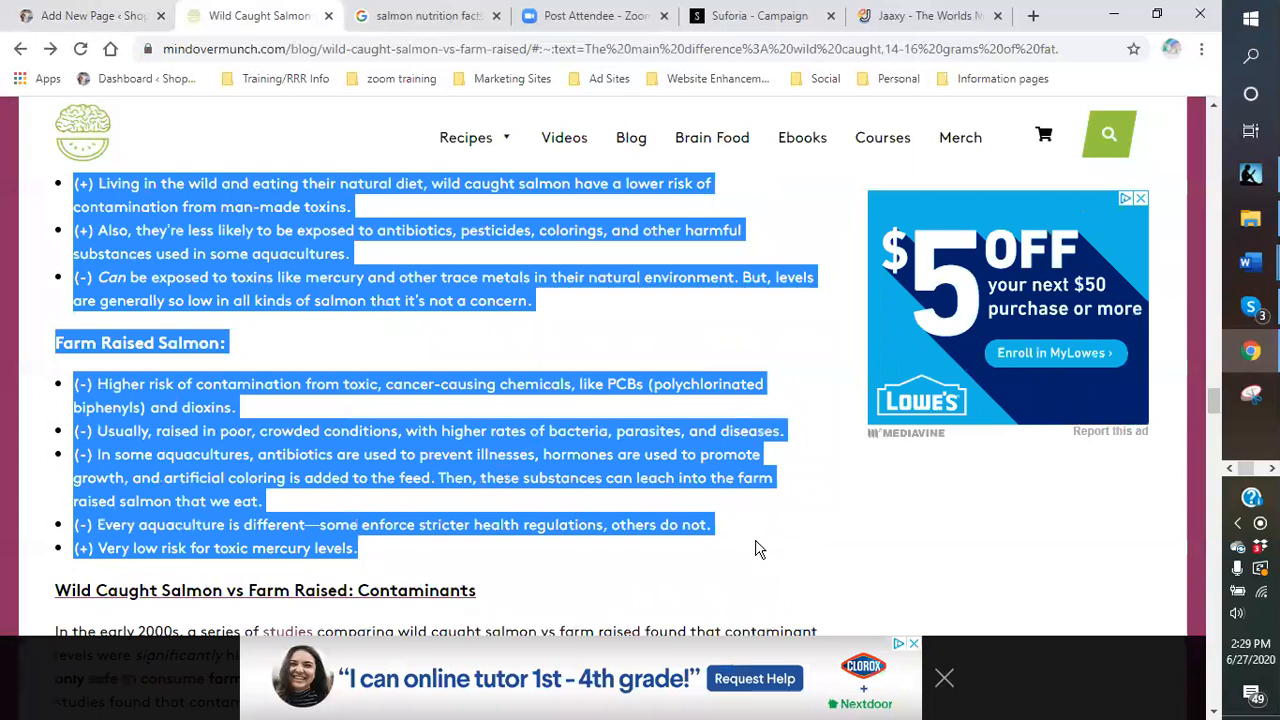
right_click(556, 438)
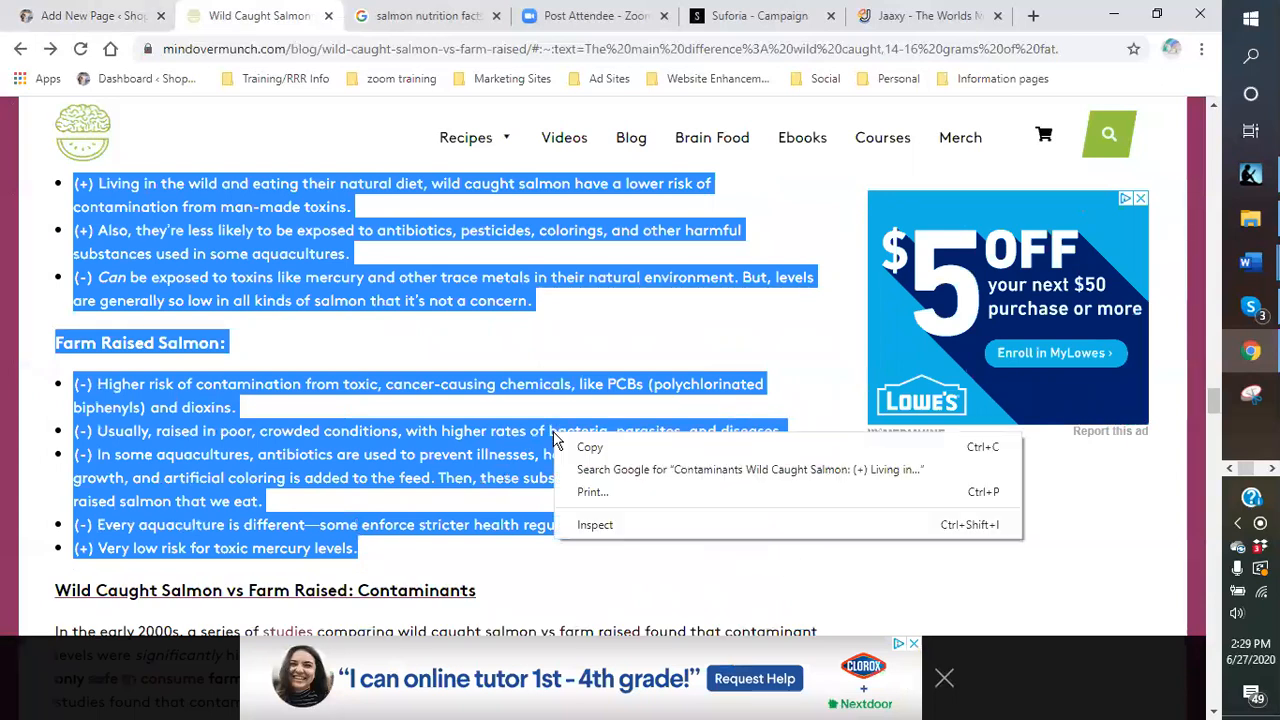
left_click(586, 449)
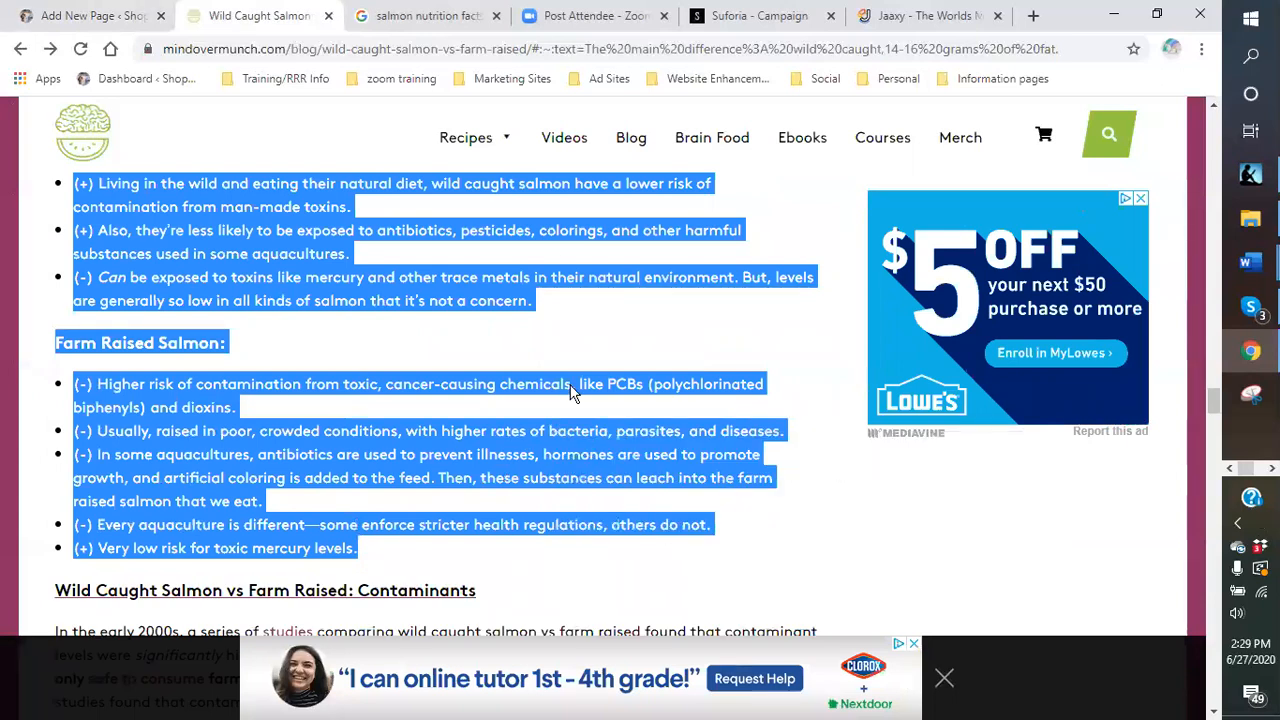
- Paste the Contaminants pros and cons lists into a new paragraph block in the draft
left_click(103, 17)
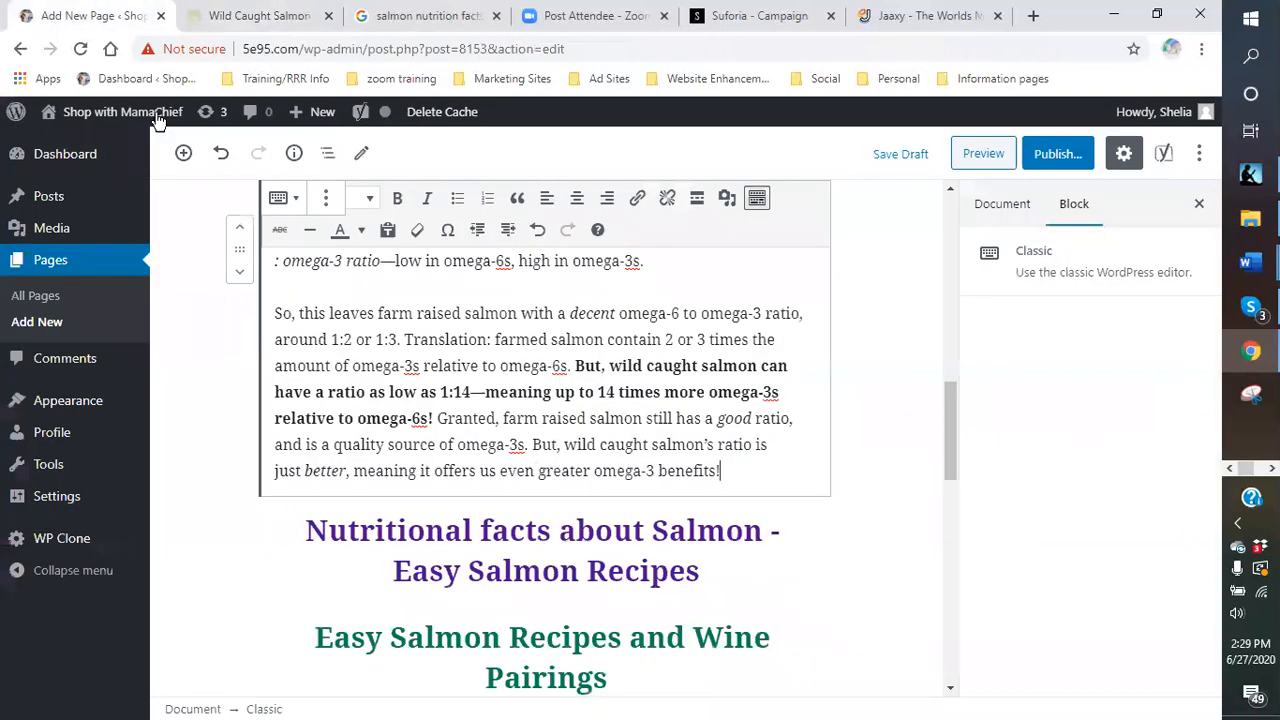
mouse_move(523, 500)
left_click(523, 497)
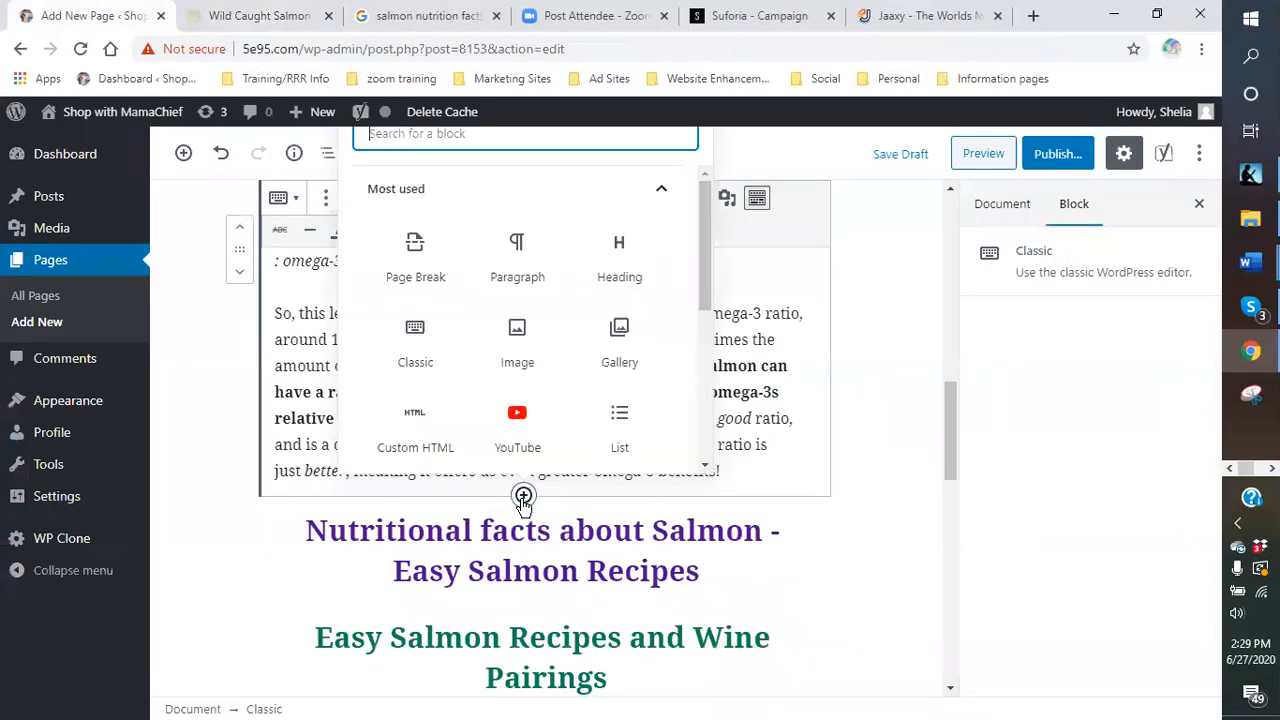
left_click(527, 276)
right_click(380, 460)
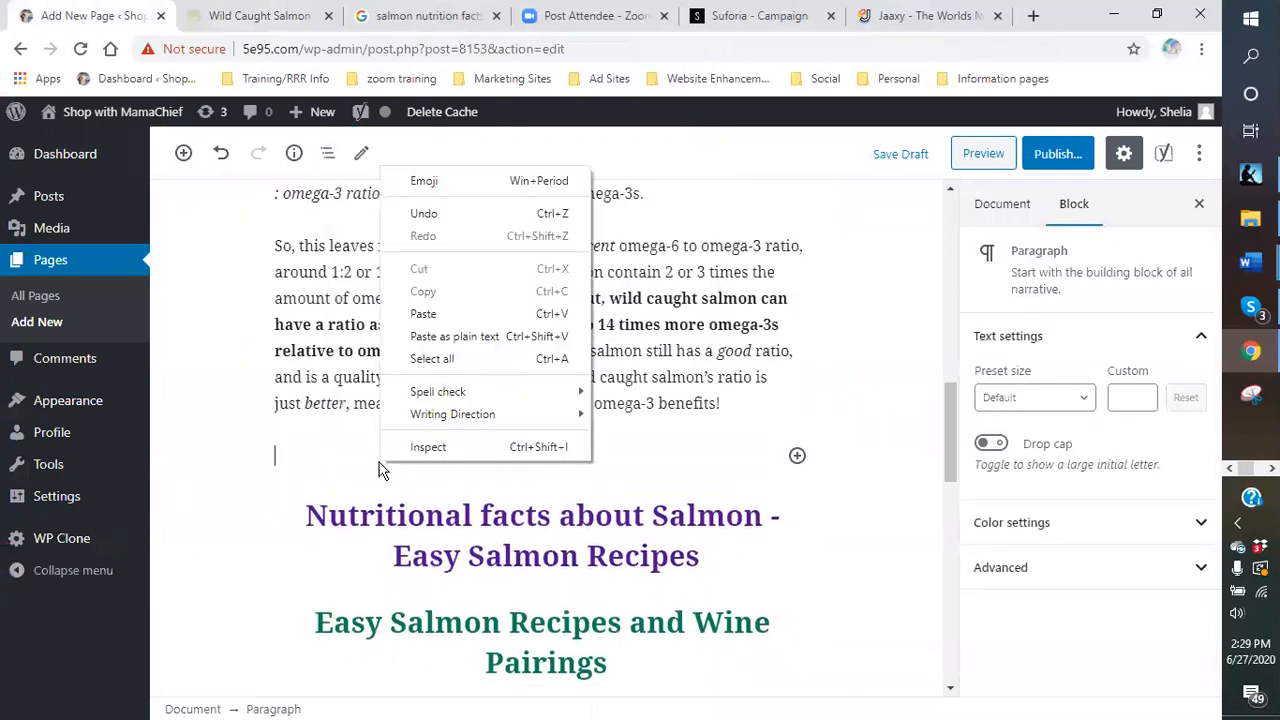
left_click(423, 314)
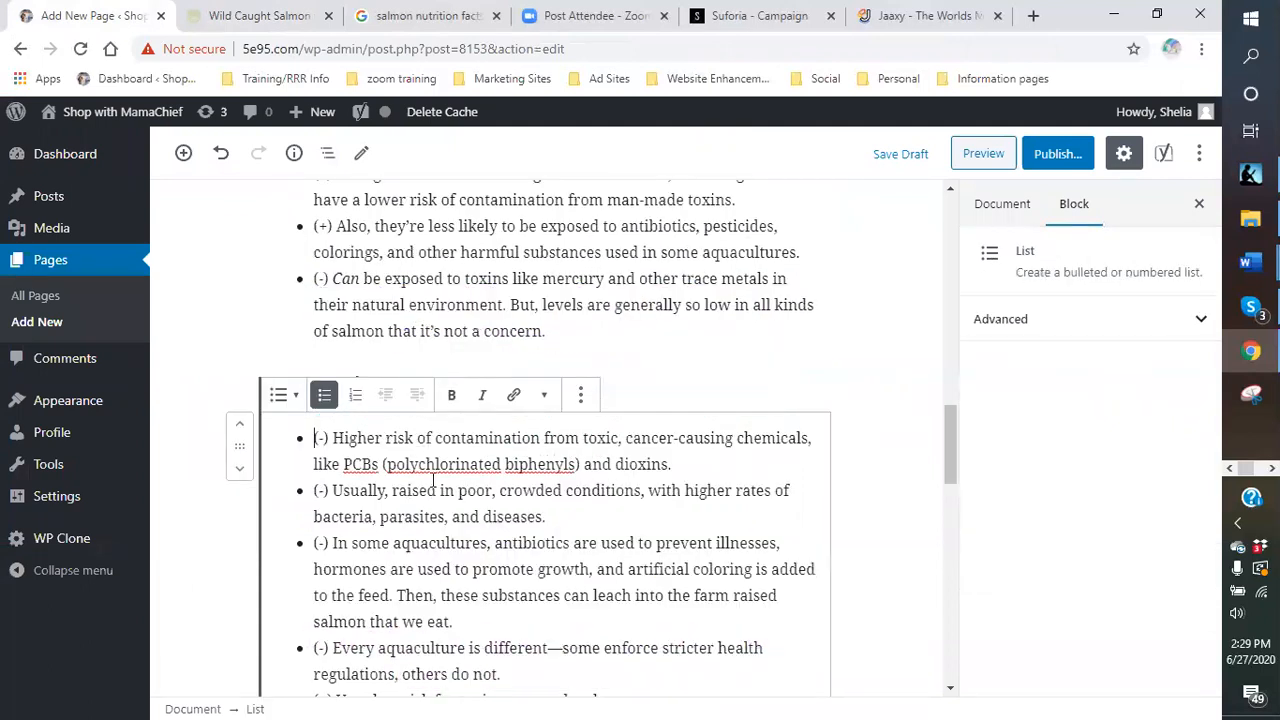
- Review the pasted wild caught and Farm Raised Salmon lists in the draft
left_click(594, 328)
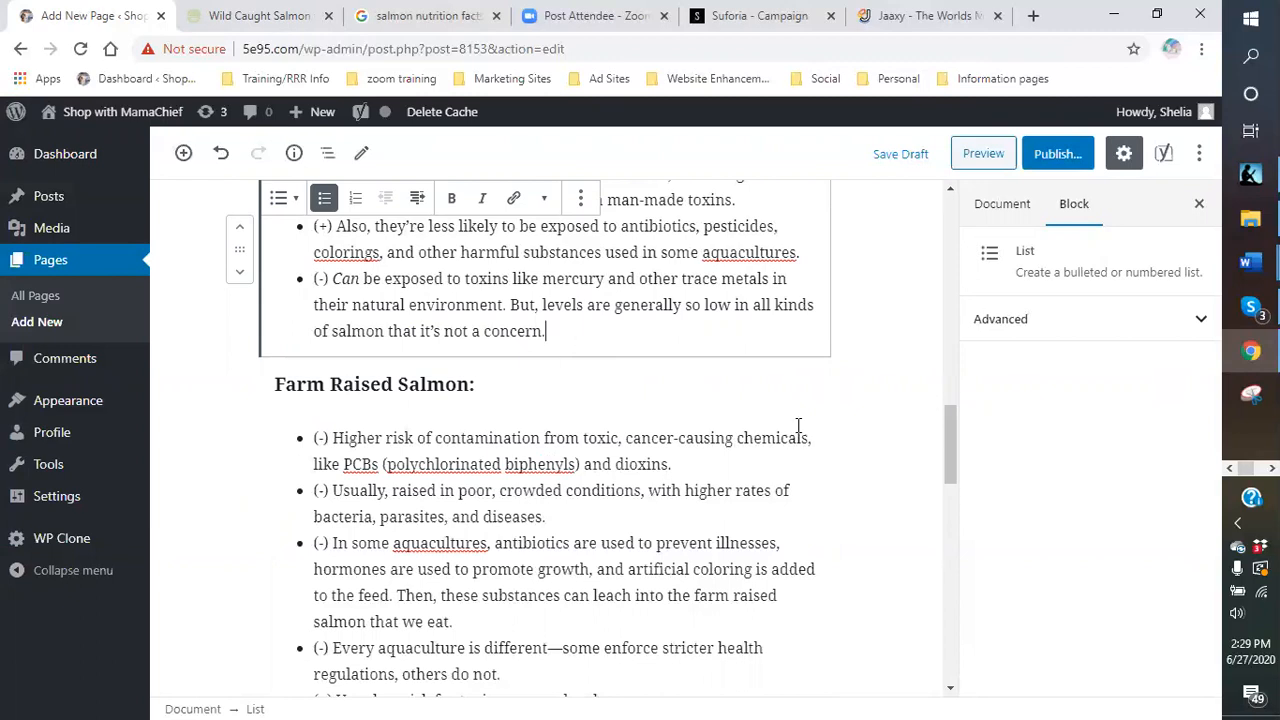
scroll(820, 456, "down", 3)
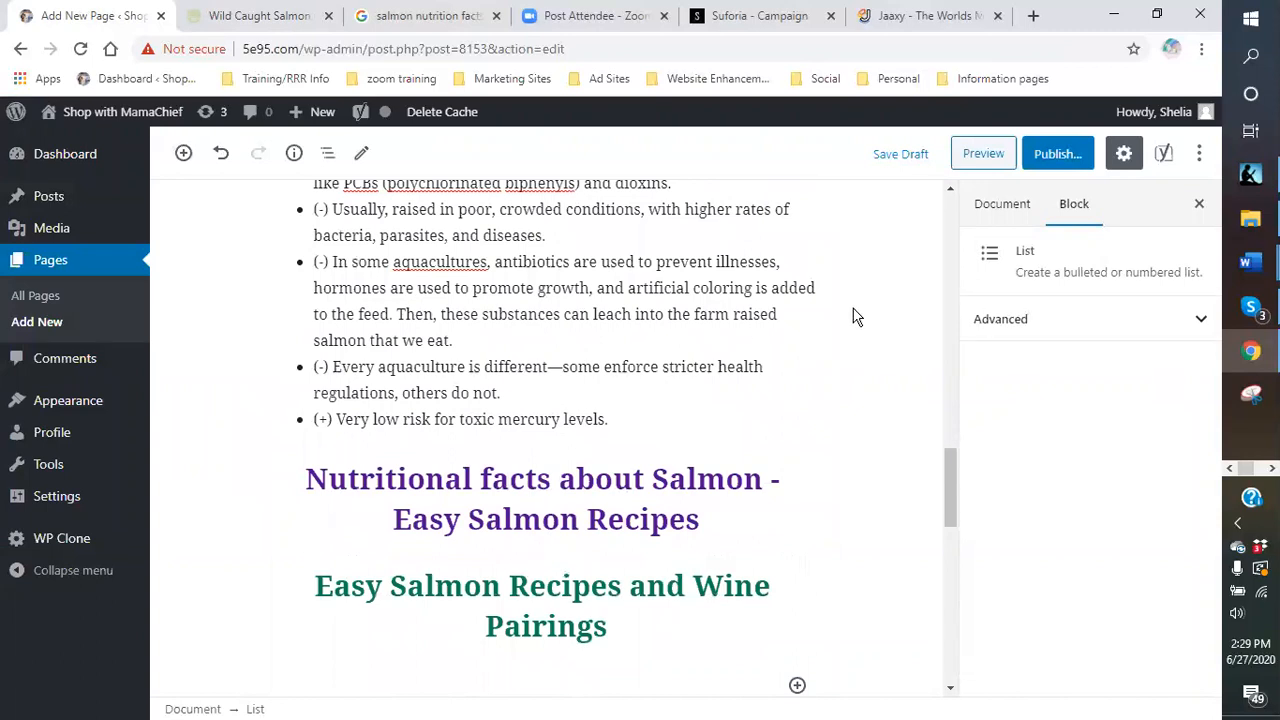
scroll(780, 350, "up", 3)
scroll(629, 393, "up", 4)
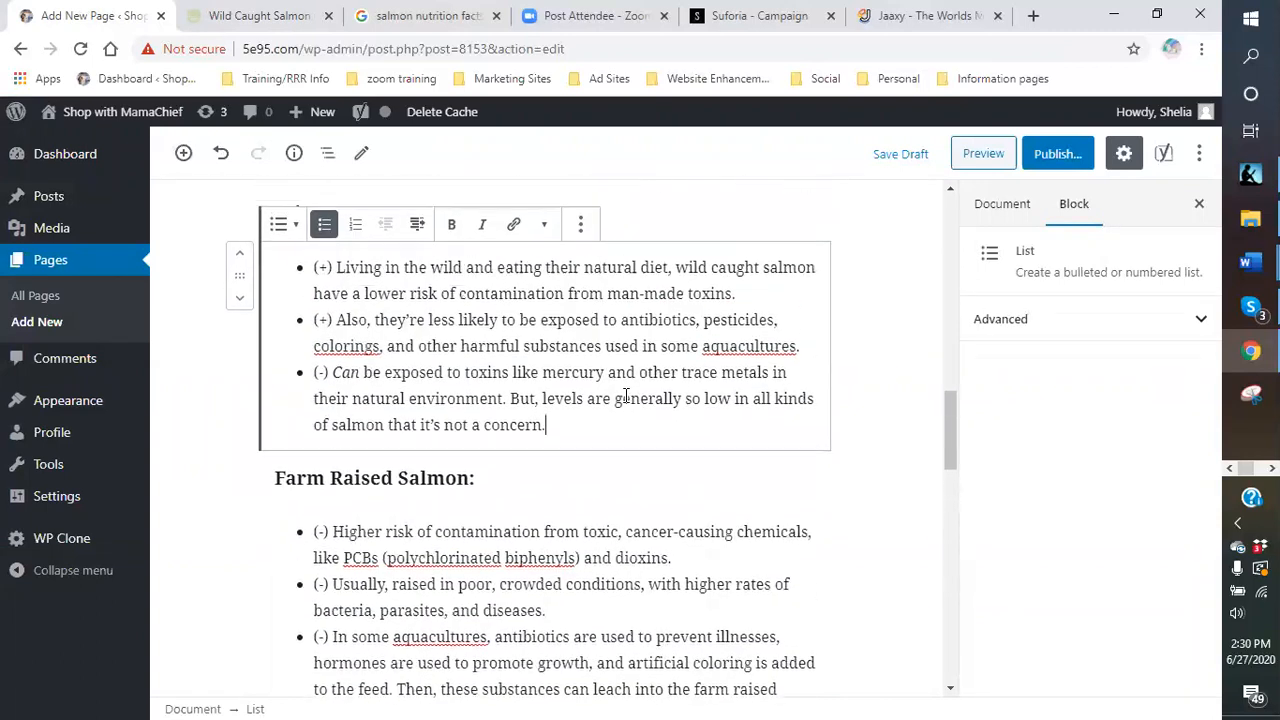
scroll(627, 394, "down", 2)
scroll(627, 394, "down", 8)
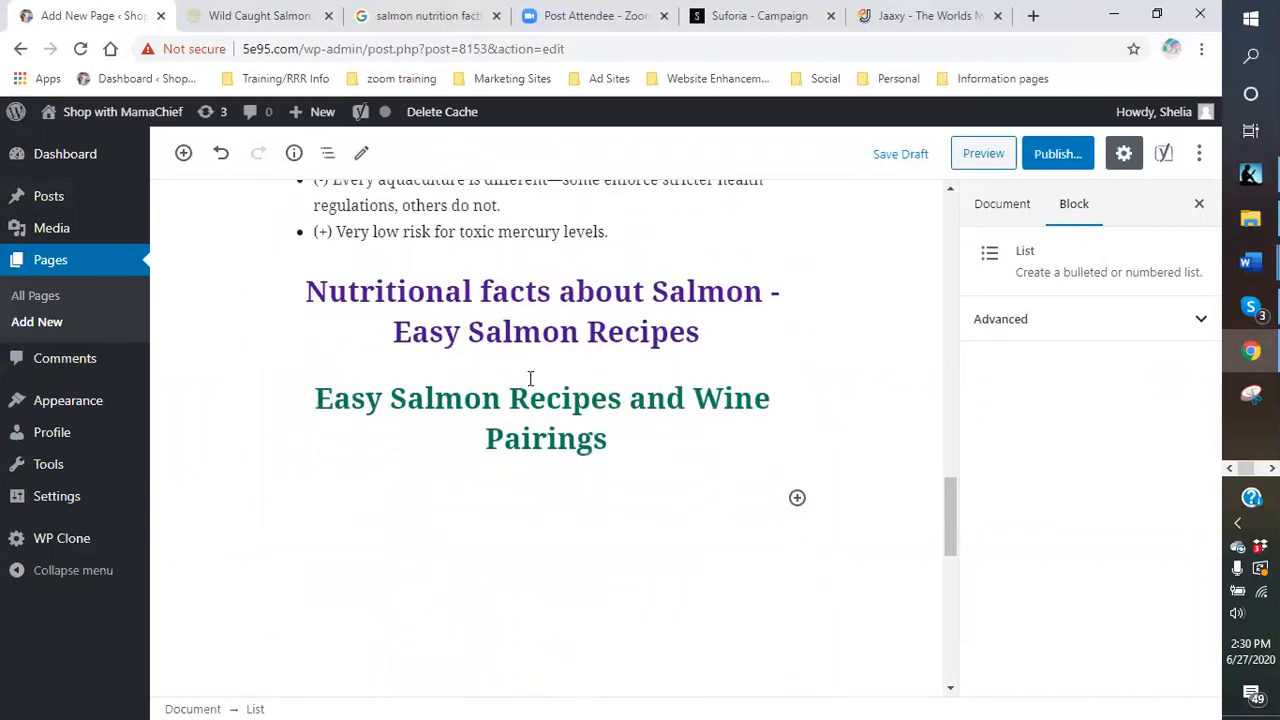
scroll(505, 375, "up", 4)
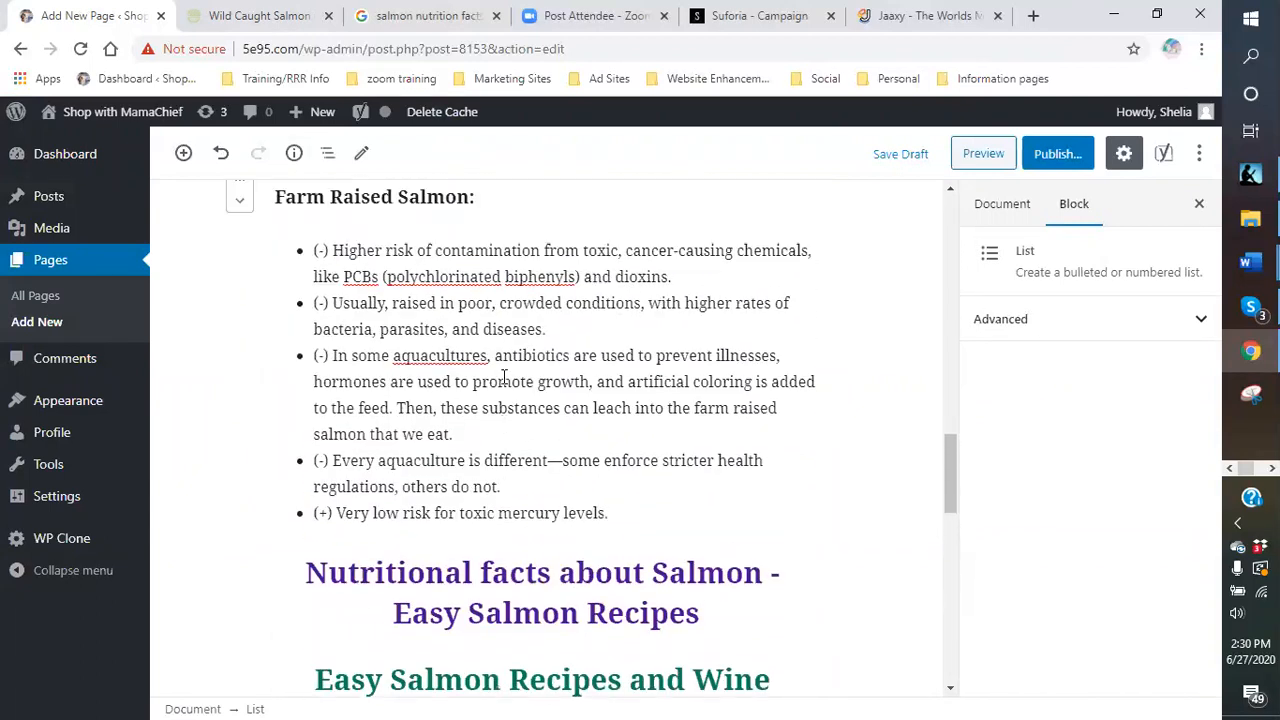
scroll(503, 367, "up", 3)
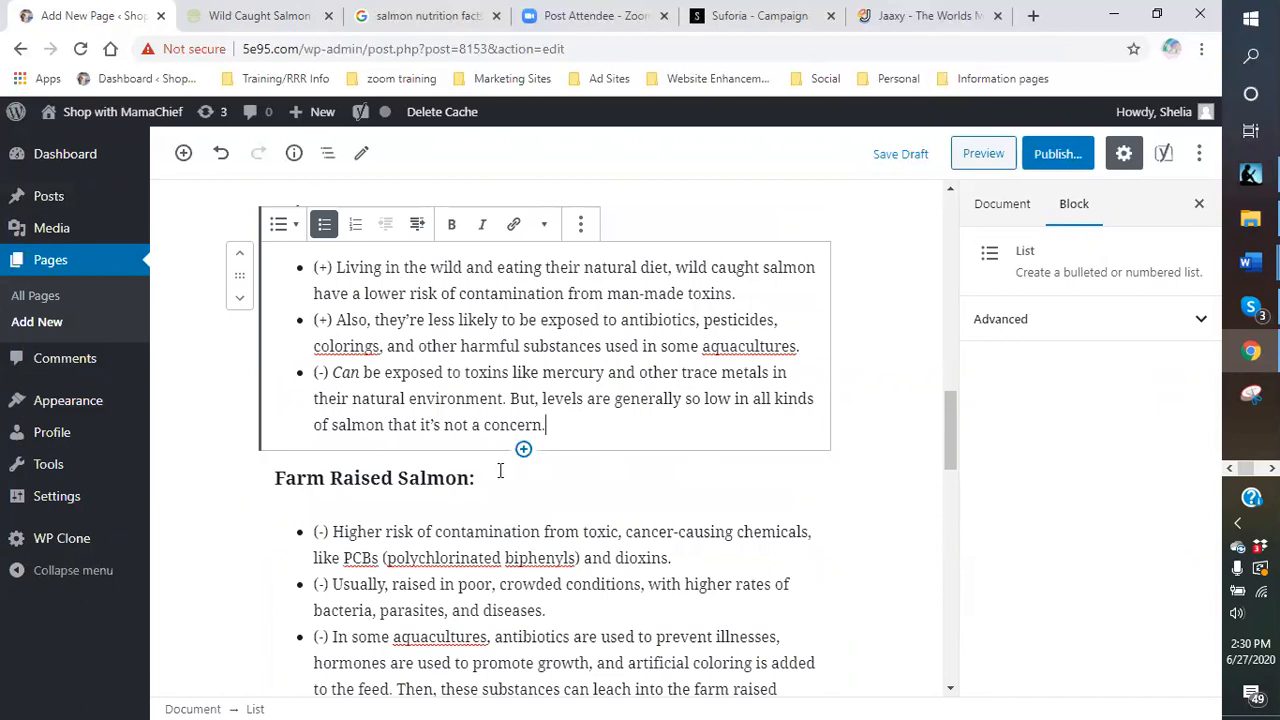
scroll(500, 466, "down", 5)
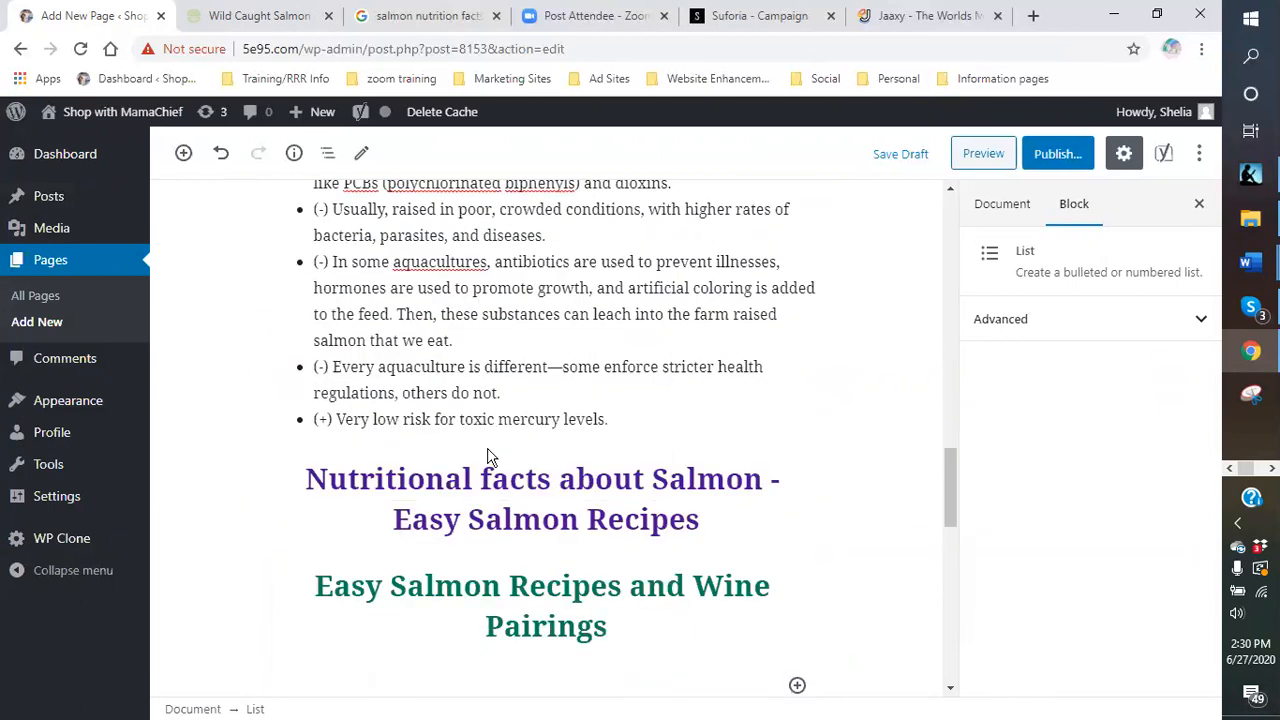
- From the salmon search results, open Verywell Fit's 'Salmon Nutrition Facts and Health Benefits' article
left_click(421, 17)
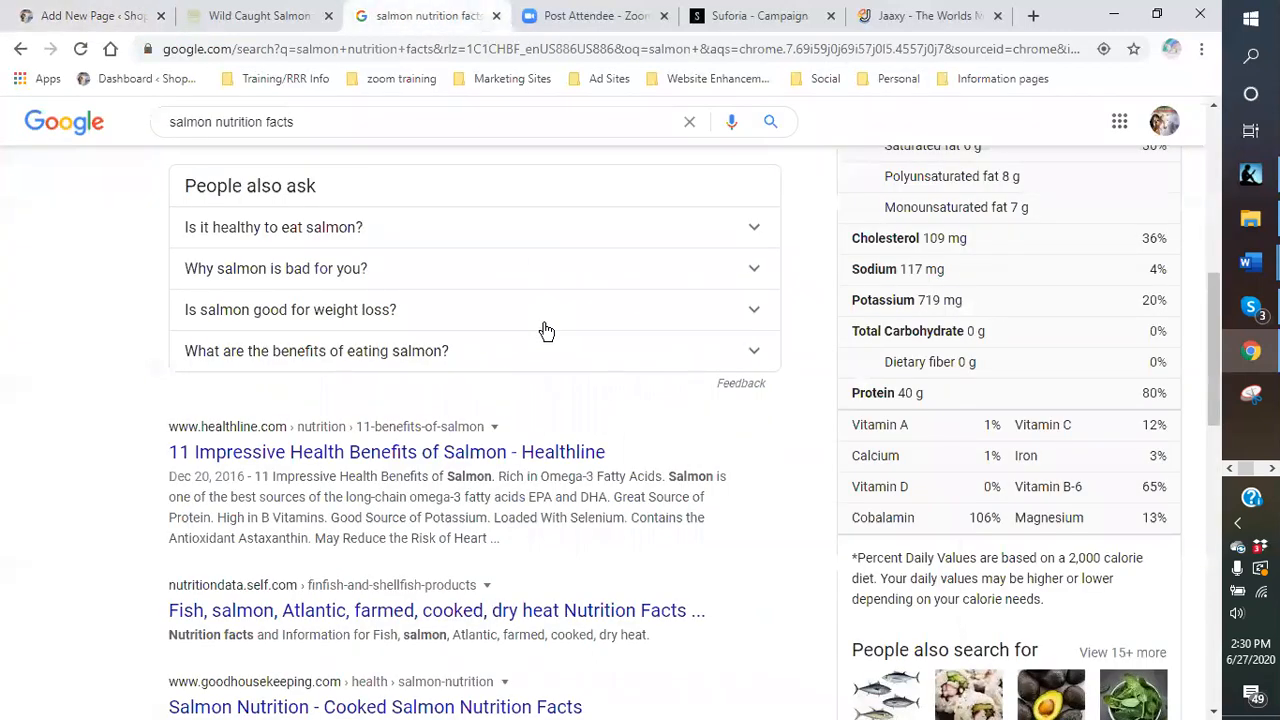
scroll(546, 331, "up", 4)
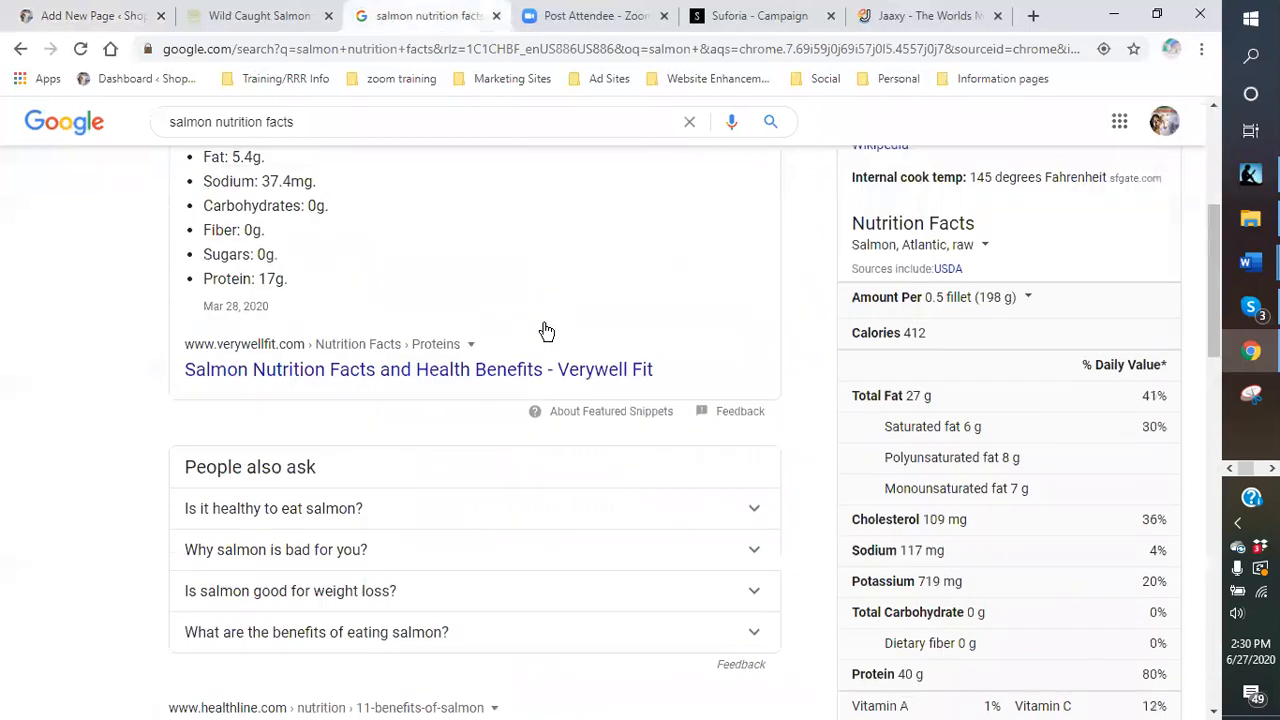
scroll(427, 341, "up", 1)
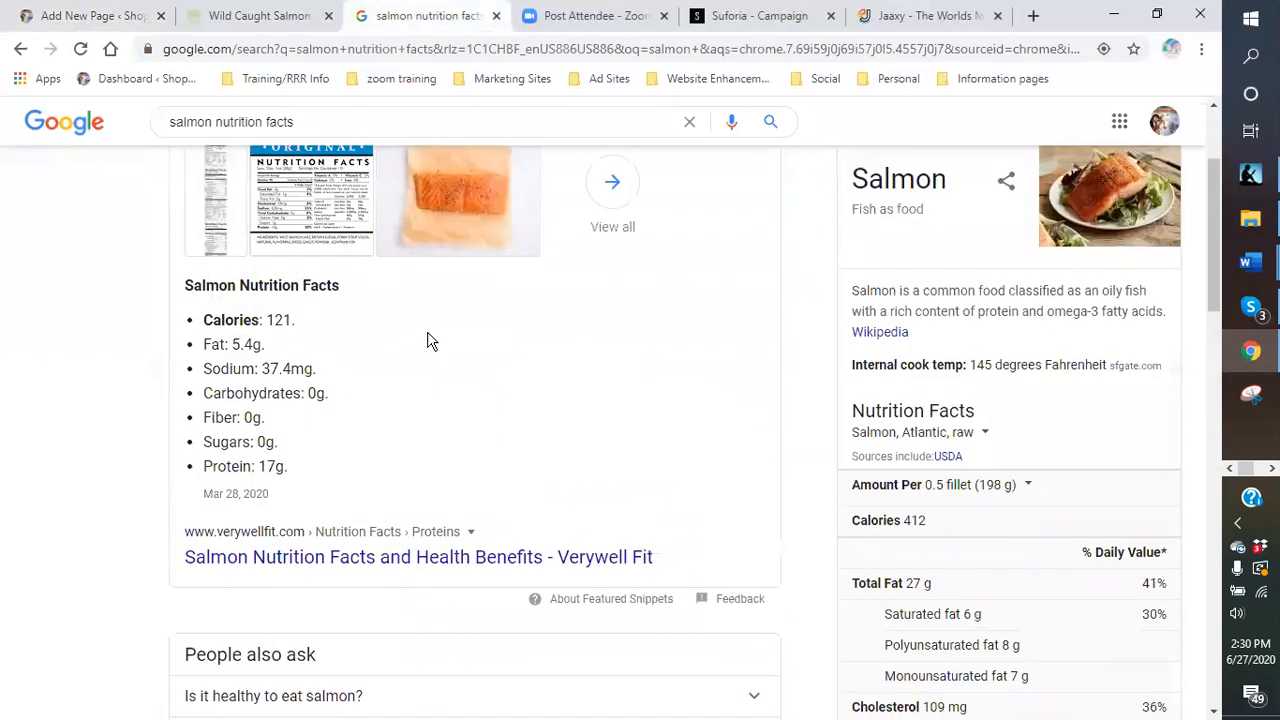
scroll(427, 341, "up", 2)
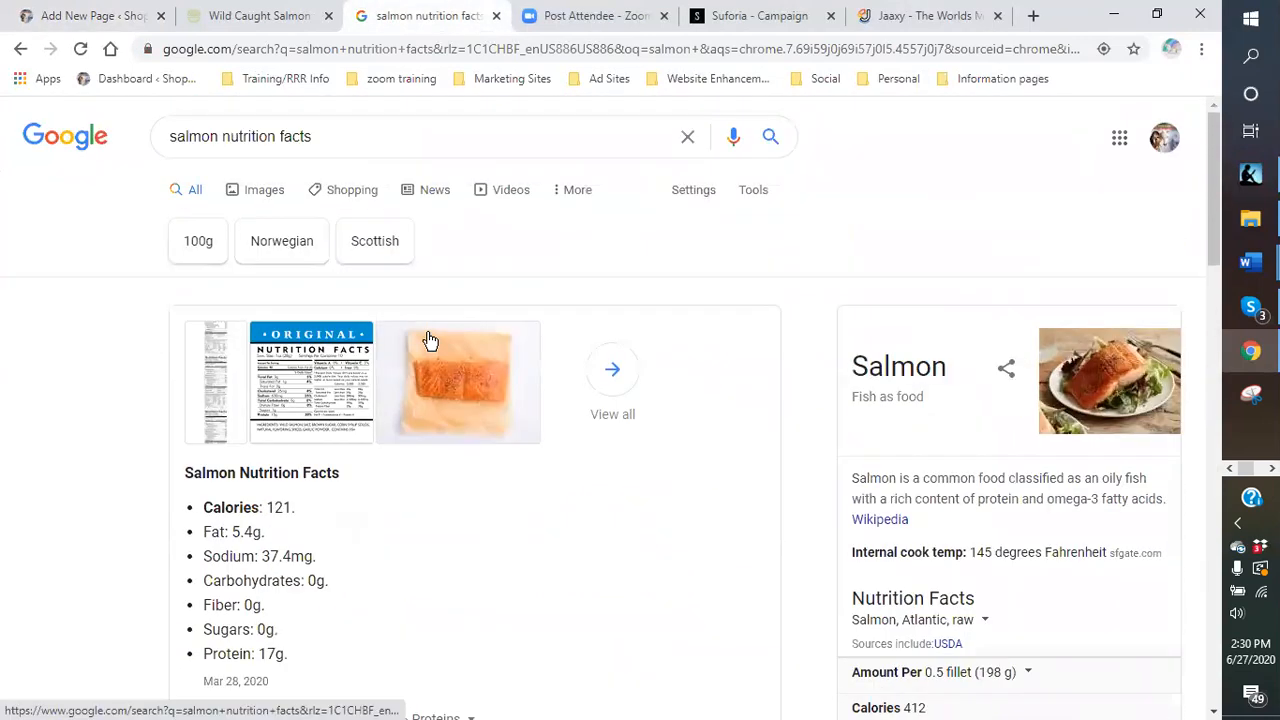
scroll(428, 340, "down", 4)
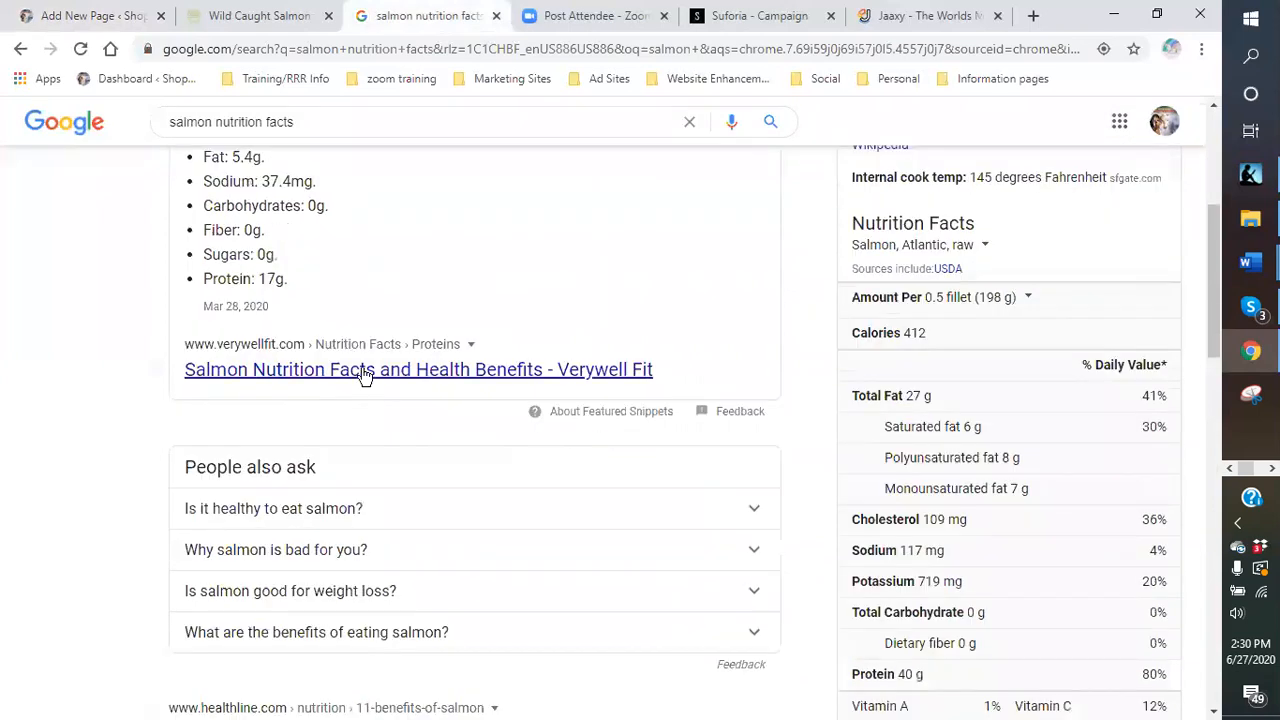
left_click(365, 371)
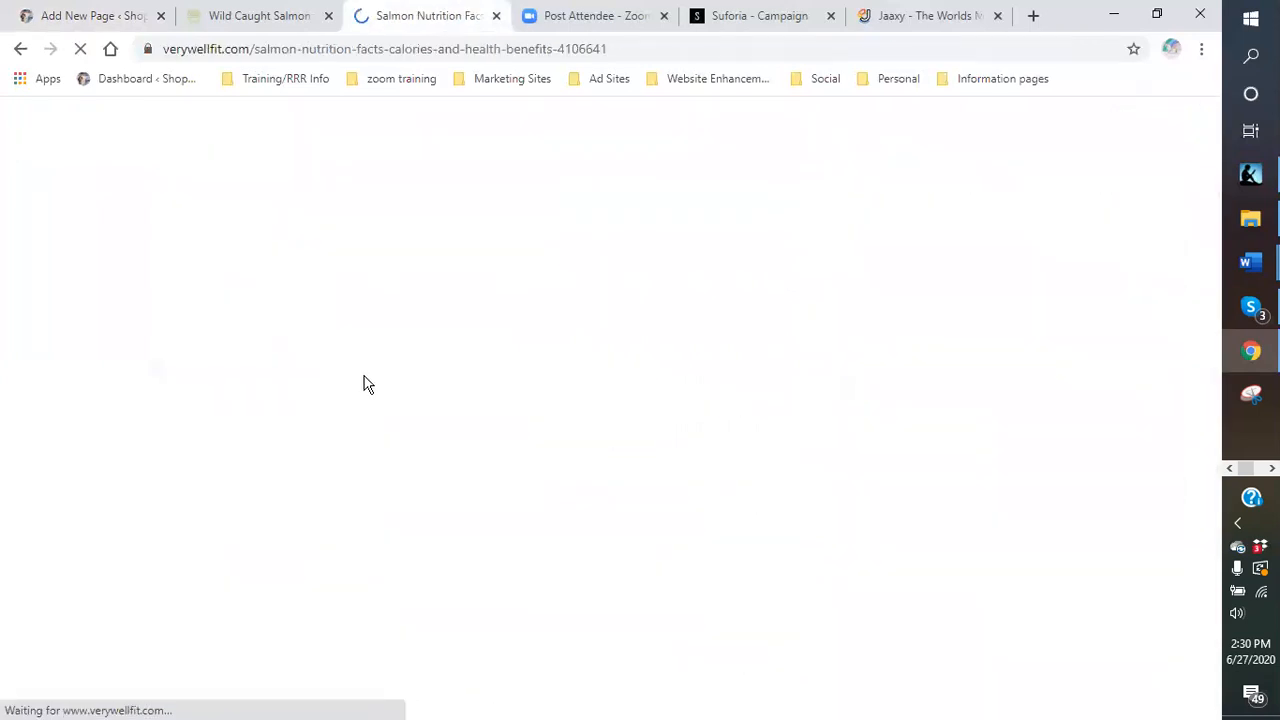
- Scroll the article to the USDA facts list: 121 calories, 5.4g fat, 17g protein
scroll(684, 388, "down", 3)
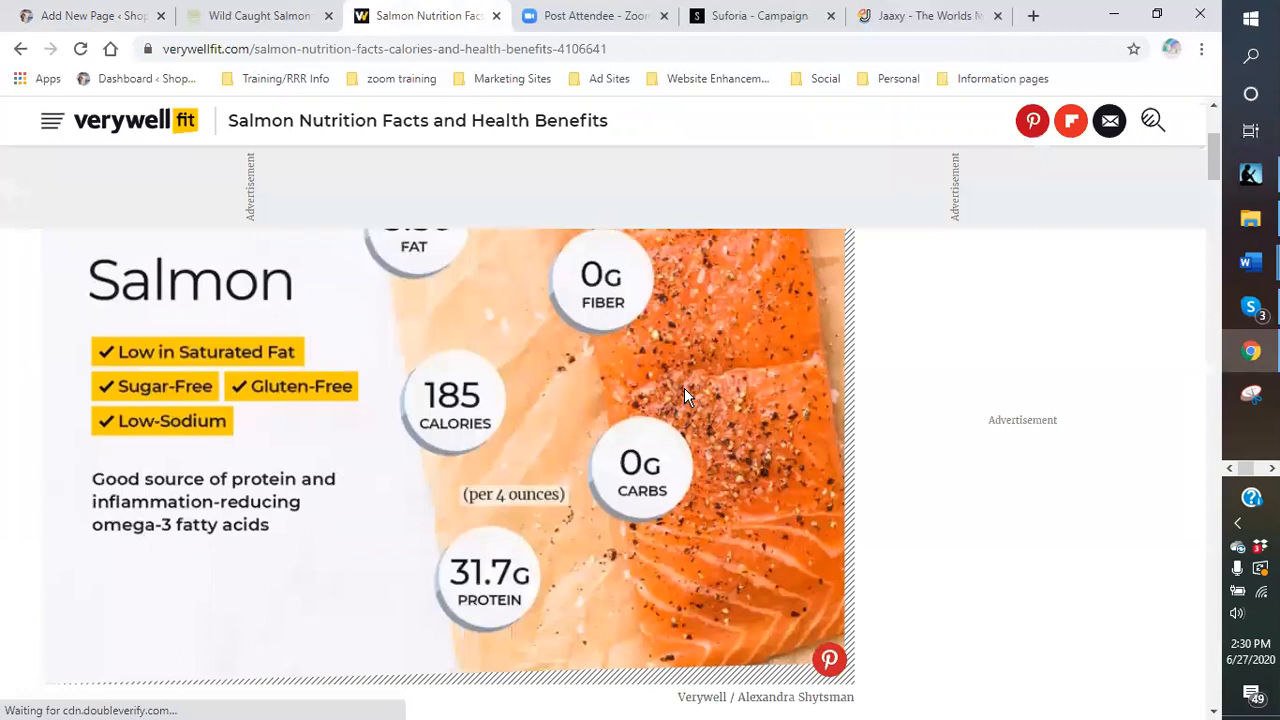
scroll(684, 395, "down", 1)
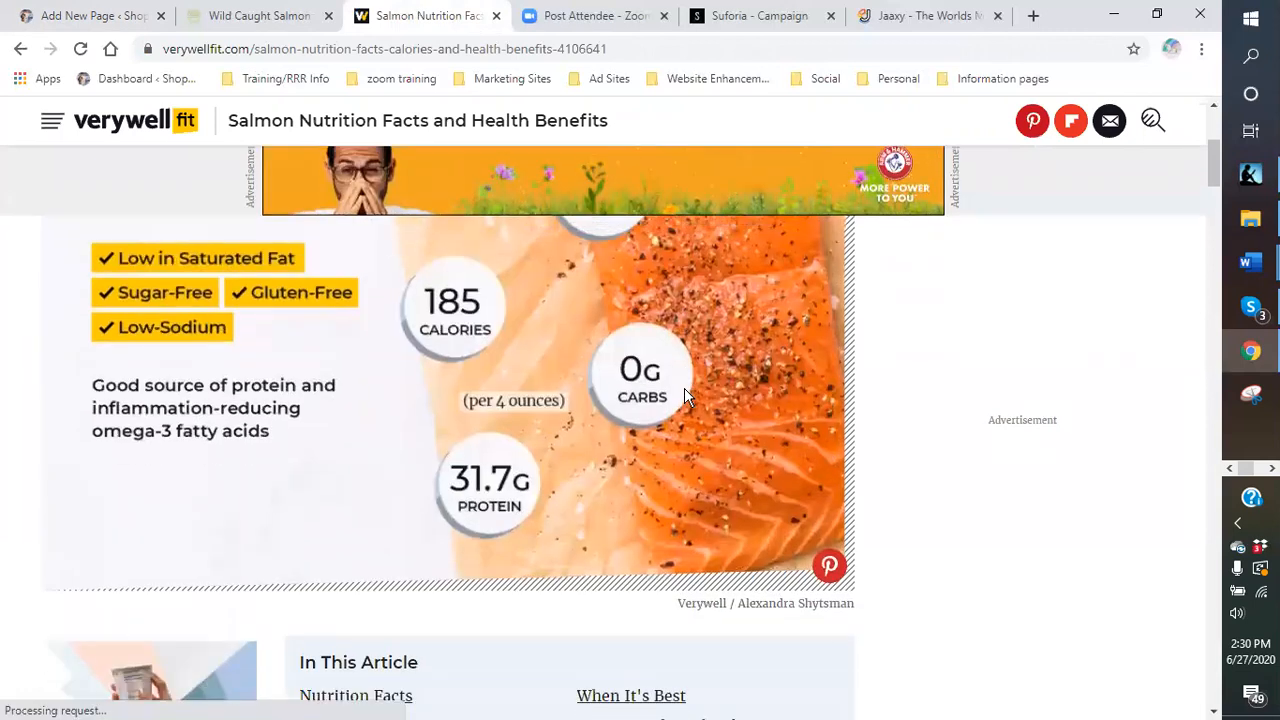
scroll(684, 394, "up", 1)
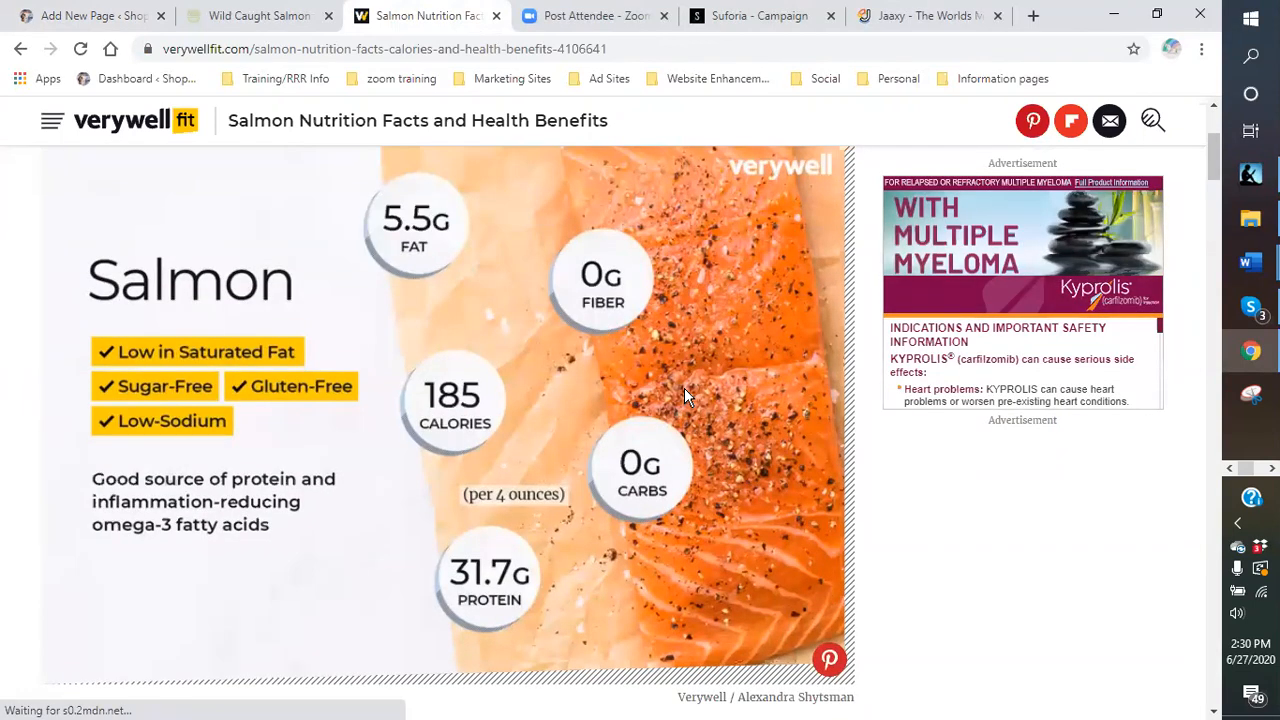
scroll(684, 388, "up", 1)
scroll(675, 396, "down", 2)
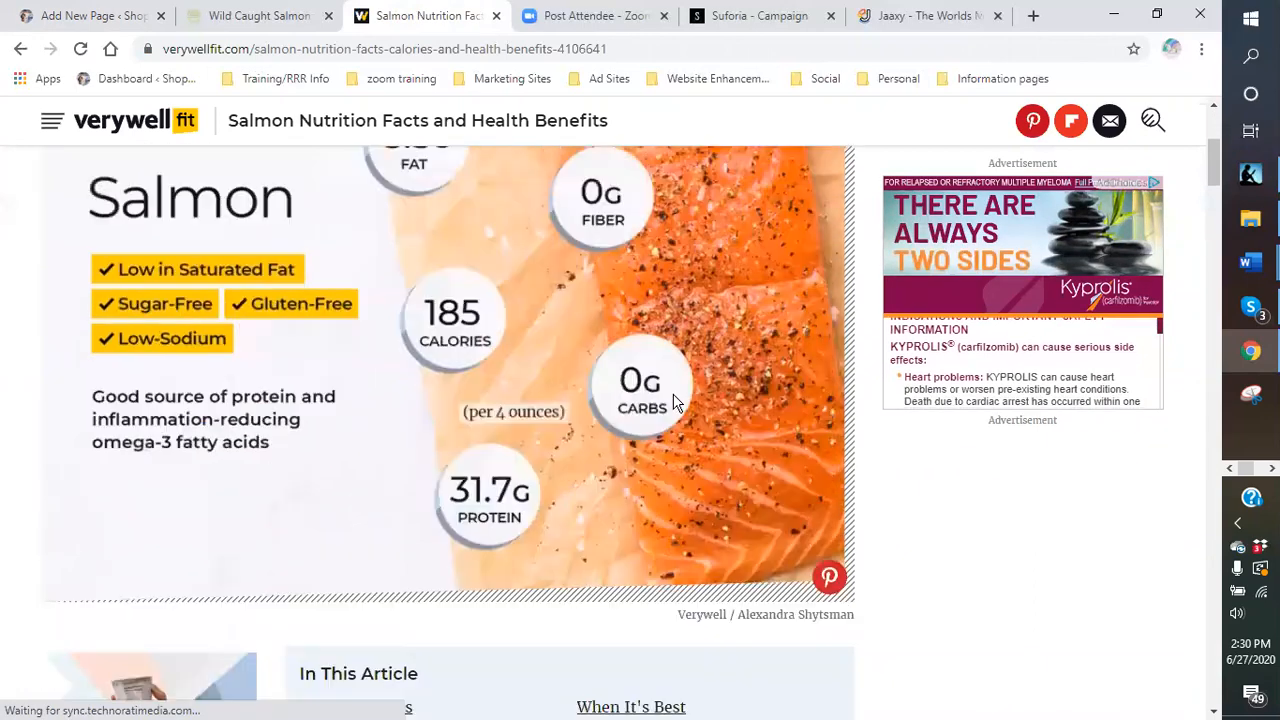
scroll(673, 398, "down", 4)
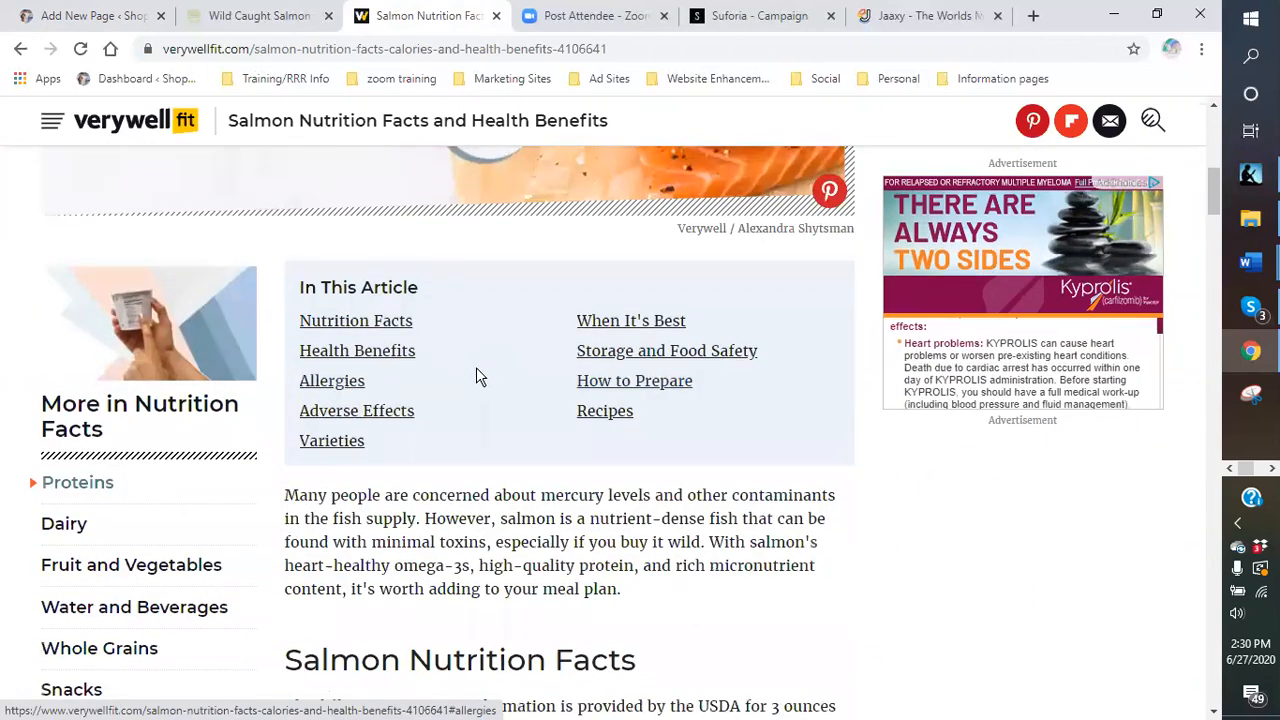
scroll(476, 374, "down", 1)
scroll(476, 374, "down", 4)
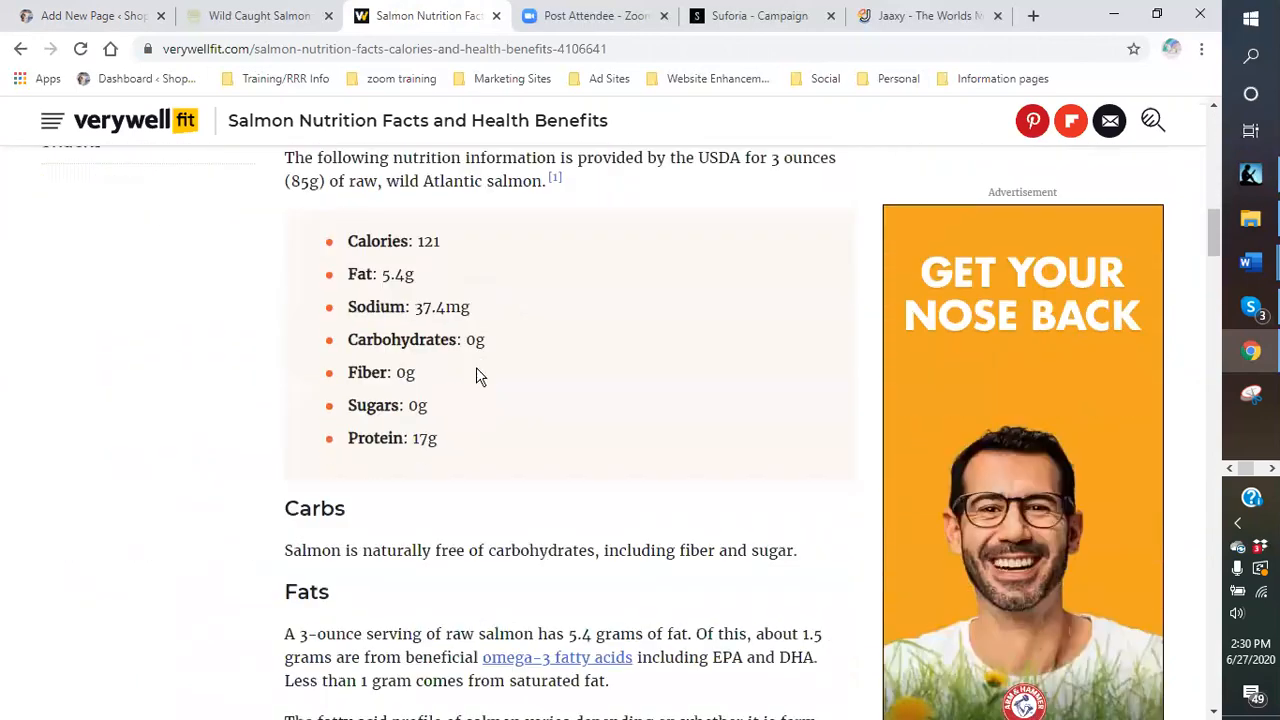
scroll(476, 370, "up", 1)
scroll(476, 370, "down", 3)
scroll(476, 367, "down", 5)
scroll(477, 368, "up", 2)
scroll(477, 368, "up", 1)
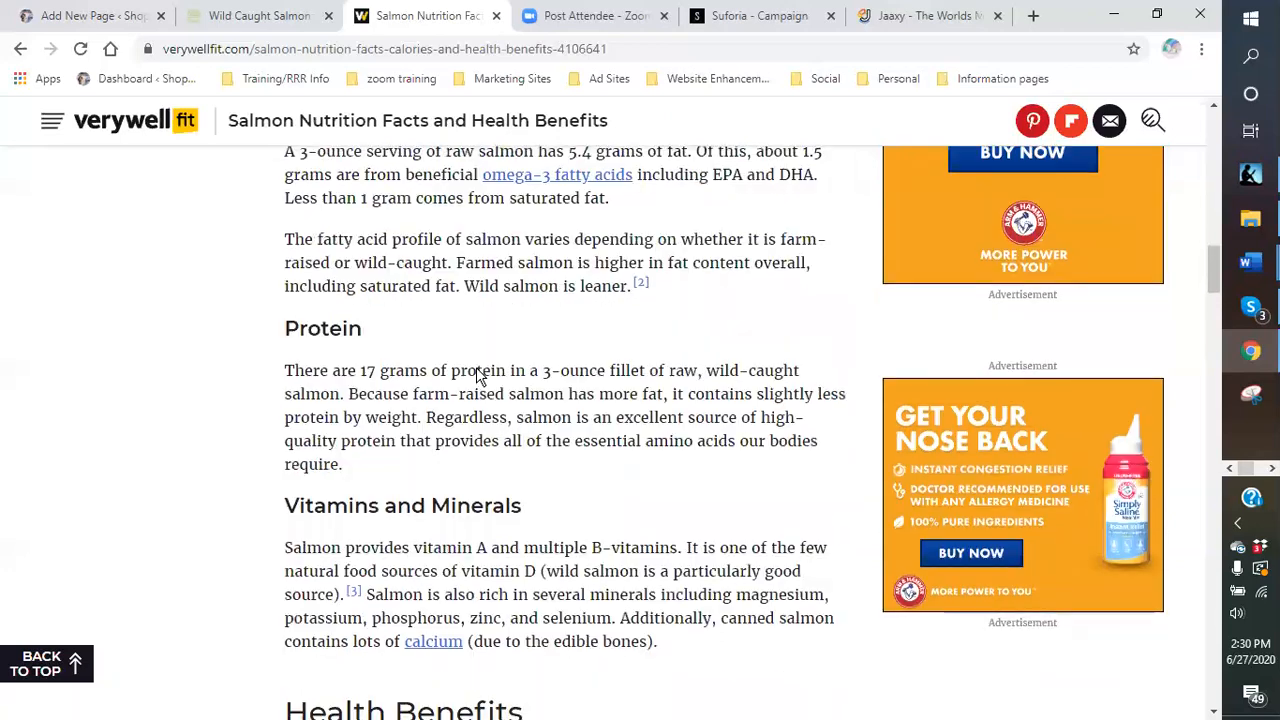
scroll(566, 363, "up", 2)
scroll(432, 325, "up", 4)
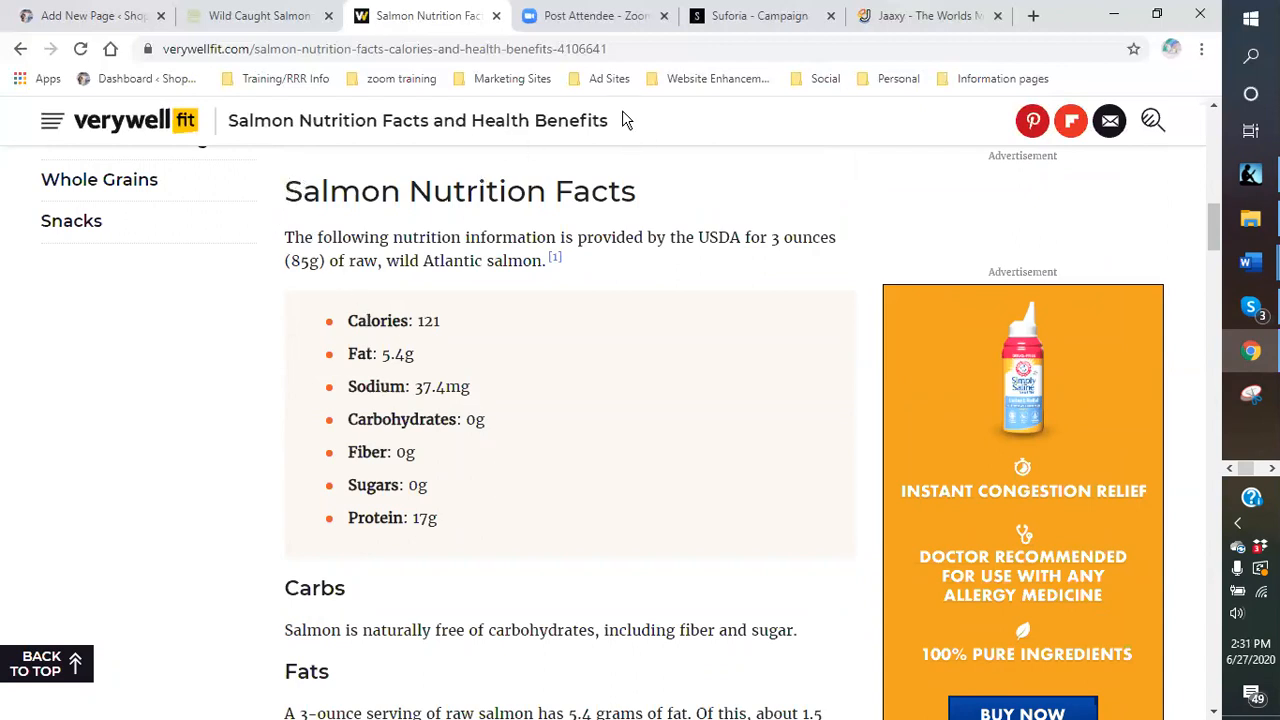
- Close the Suforia and Jaaxy tabs, then make trial selections in the nutrition text
left_click(830, 16)
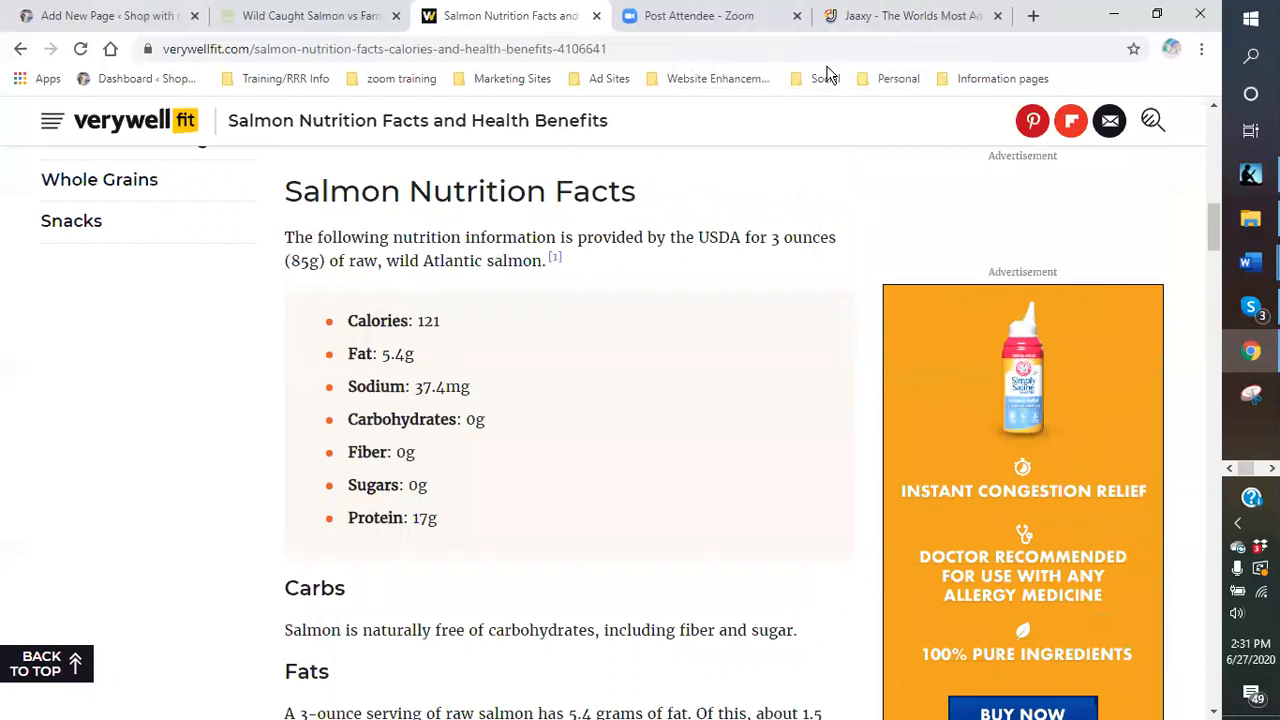
left_click(997, 16)
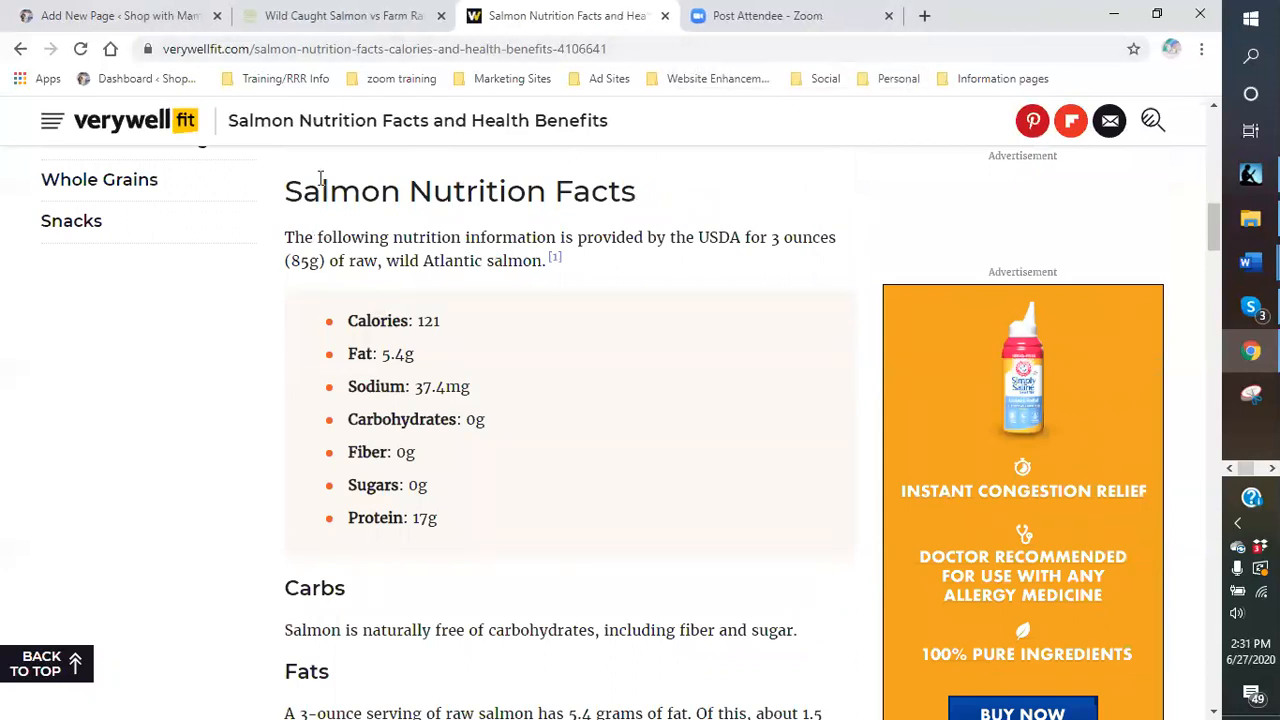
left_click_drag(288, 190, 303, 238)
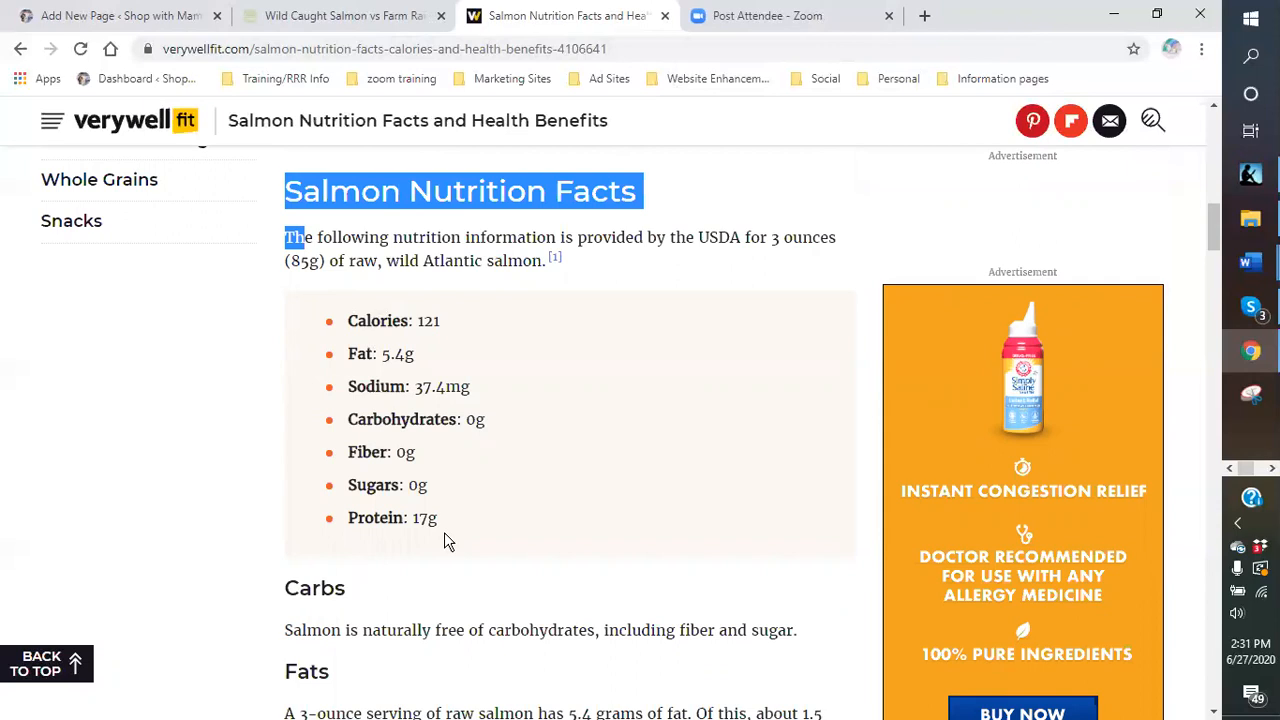
scroll(366, 517, "down", 4)
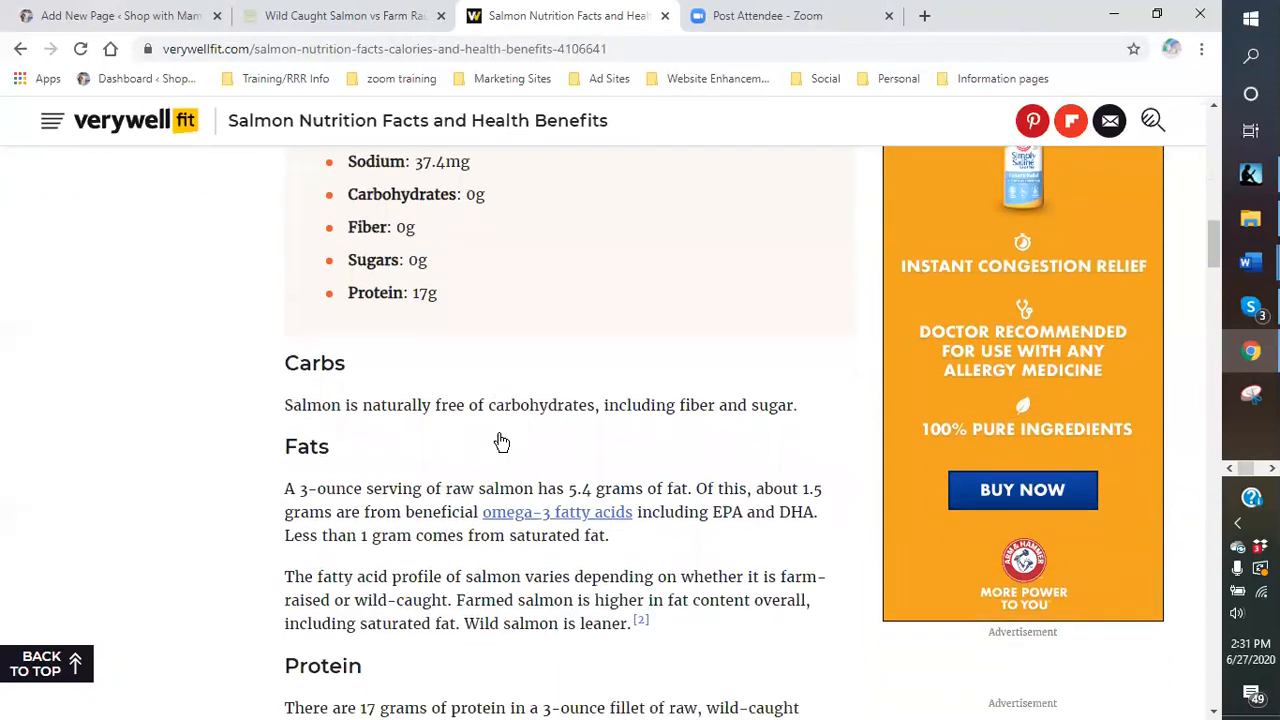
left_click_drag(502, 428, 470, 257)
left_click_drag(540, 292, 546, 325)
left_click_drag(546, 336, 528, 467)
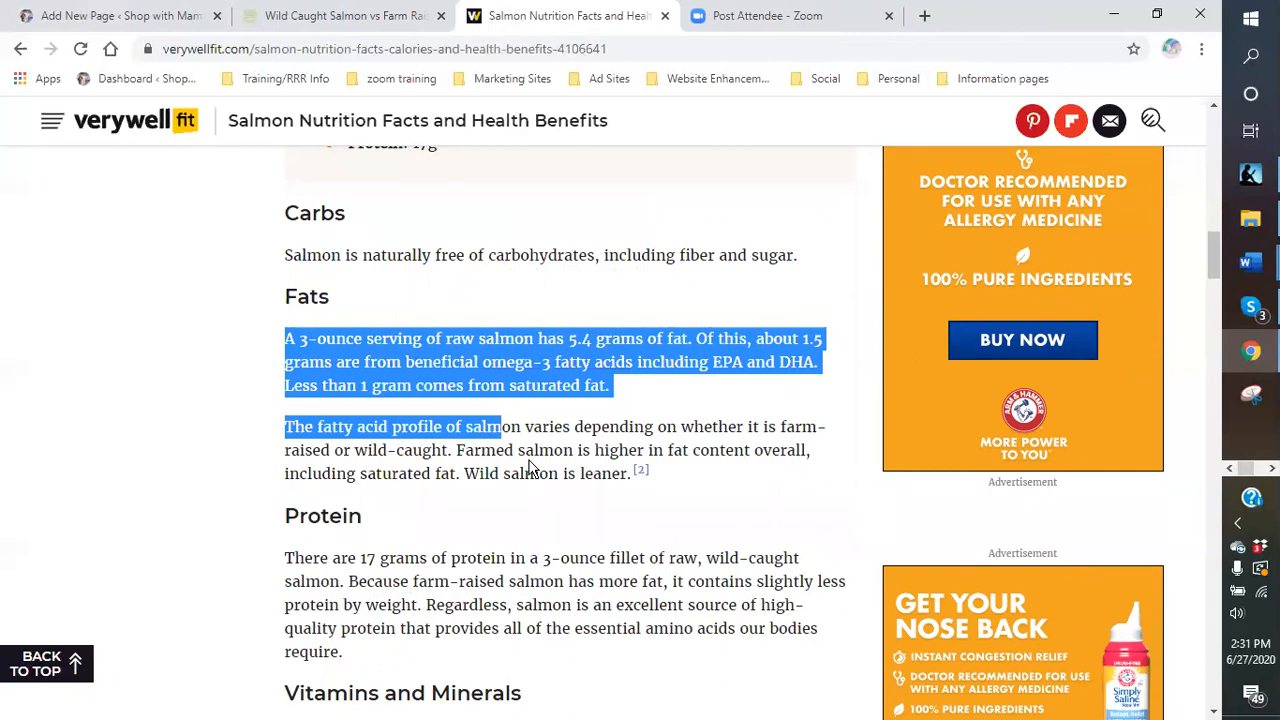
left_click(528, 467)
scroll(482, 394, "up", 4)
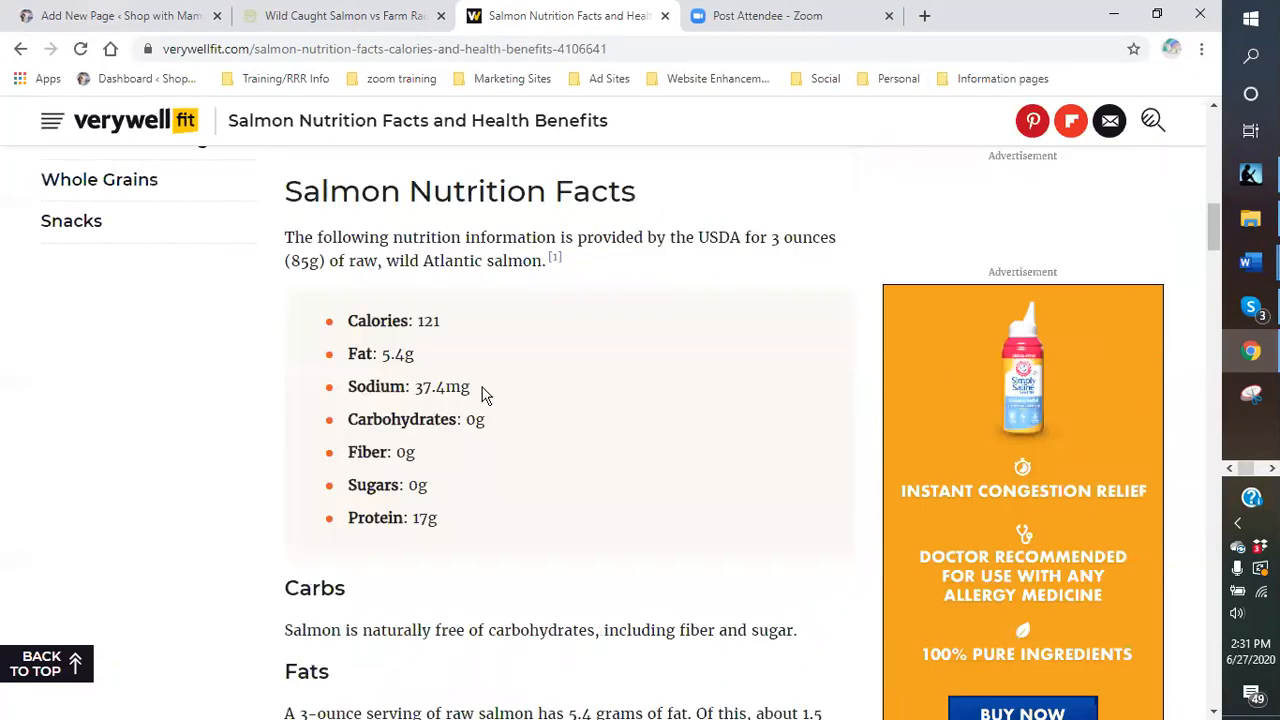
- Copy the article text from the nutrition facts through the Alzheimer's prevention section
left_click_drag(349, 360, 366, 390)
left_click(279, 242)
mouse_move(286, 234)
left_mouse_down()
mouse_move(300, 266)
mouse_move(420, 355)
mouse_move(491, 580)
mouse_move(694, 680)
mouse_move(694, 637)
mouse_move(706, 640)
mouse_move(698, 548)
mouse_move(706, 583)
mouse_move(700, 569)
mouse_move(803, 486)
mouse_move(812, 517)
mouse_move(803, 491)
mouse_move(794, 509)
mouse_move(682, 487)
left_mouse_up()
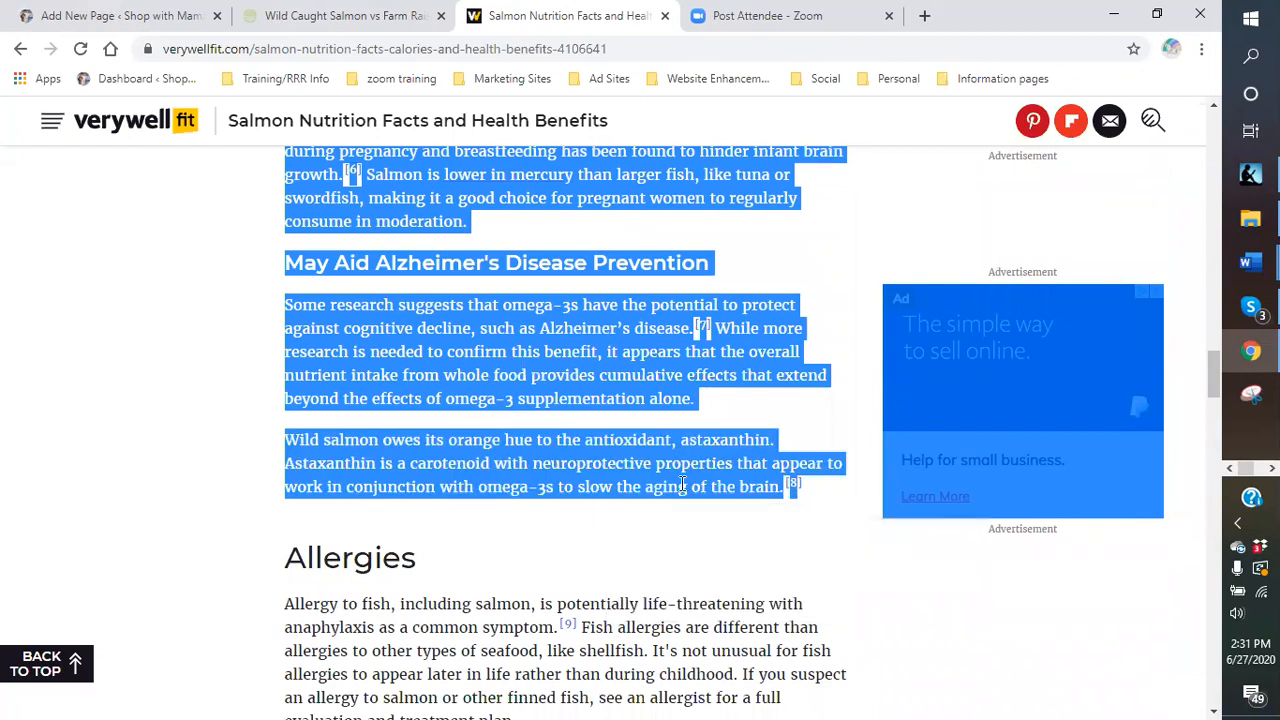
right_click(682, 483)
left_click(731, 500)
- In WordPress, add an empty Paragraph block above the 'Easy Salmon Recipes and Wine Pairings' heading
left_click(125, 24)
mouse_move(523, 553)
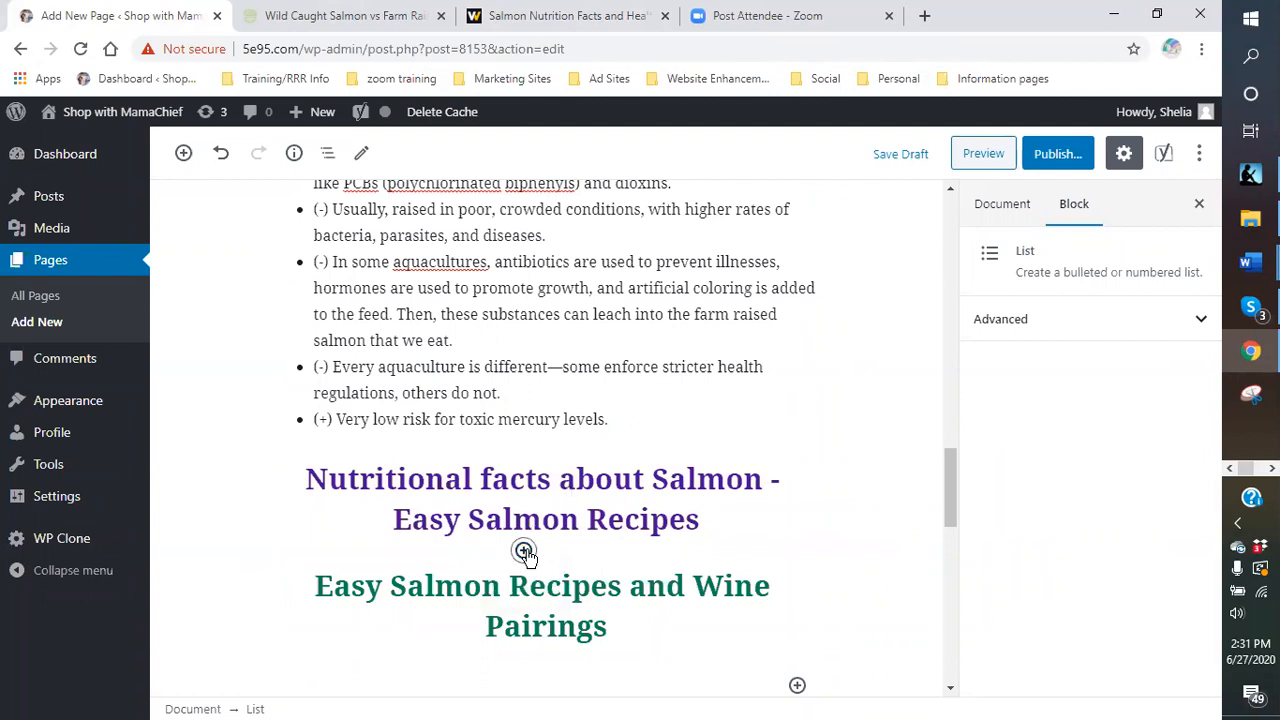
left_click(523, 553)
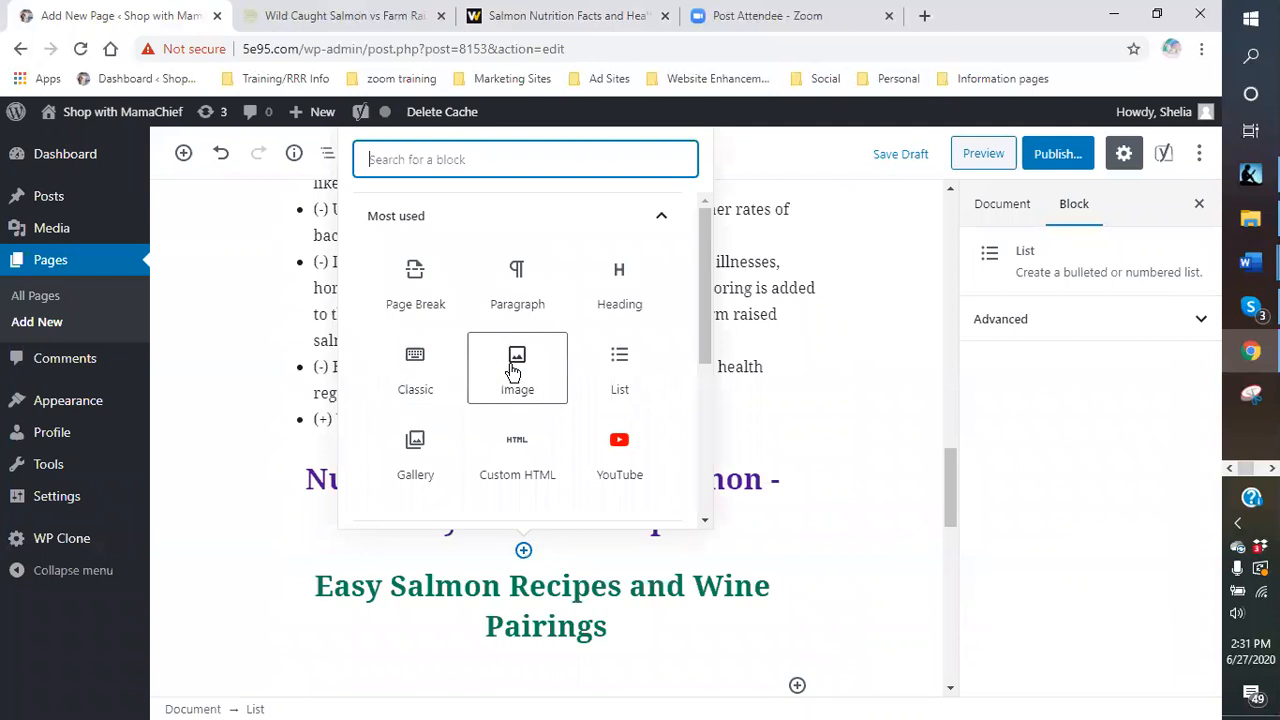
left_click(520, 310)
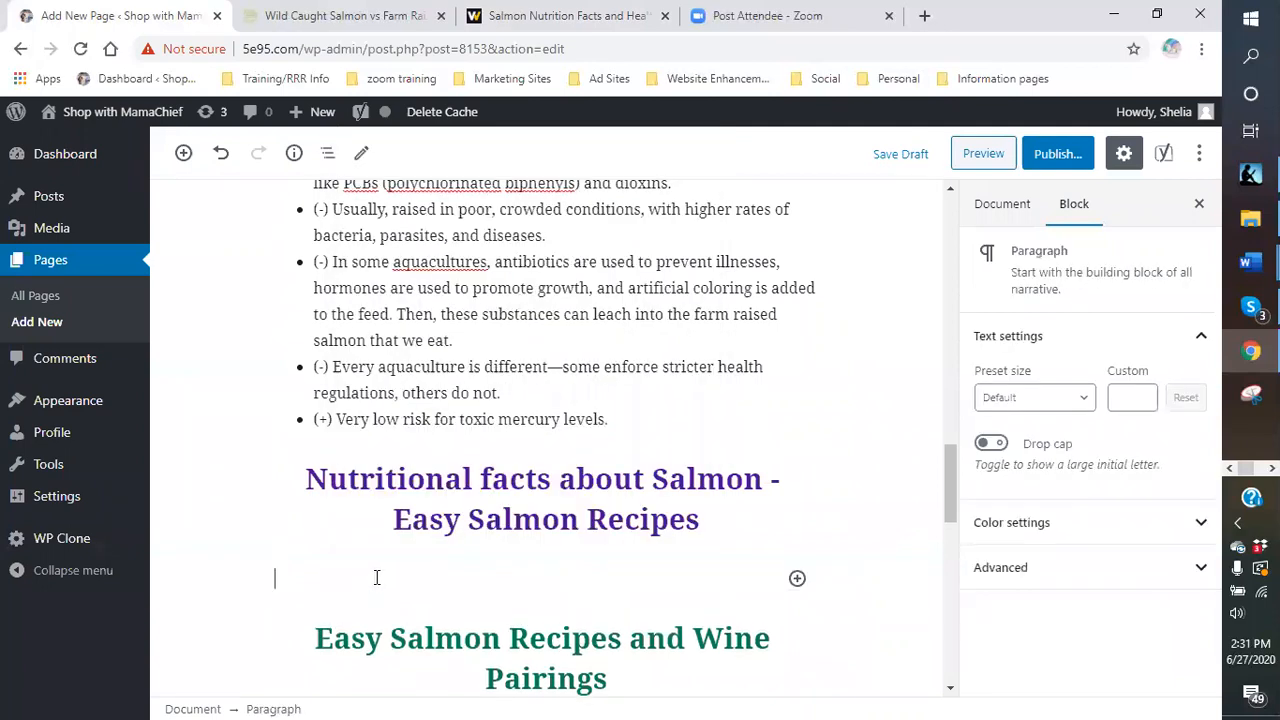
- Paste the copied Verywell Fit salmon sections, ending with 'May Aid Alzheimer's Disease Prevention', into it
right_click(376, 577)
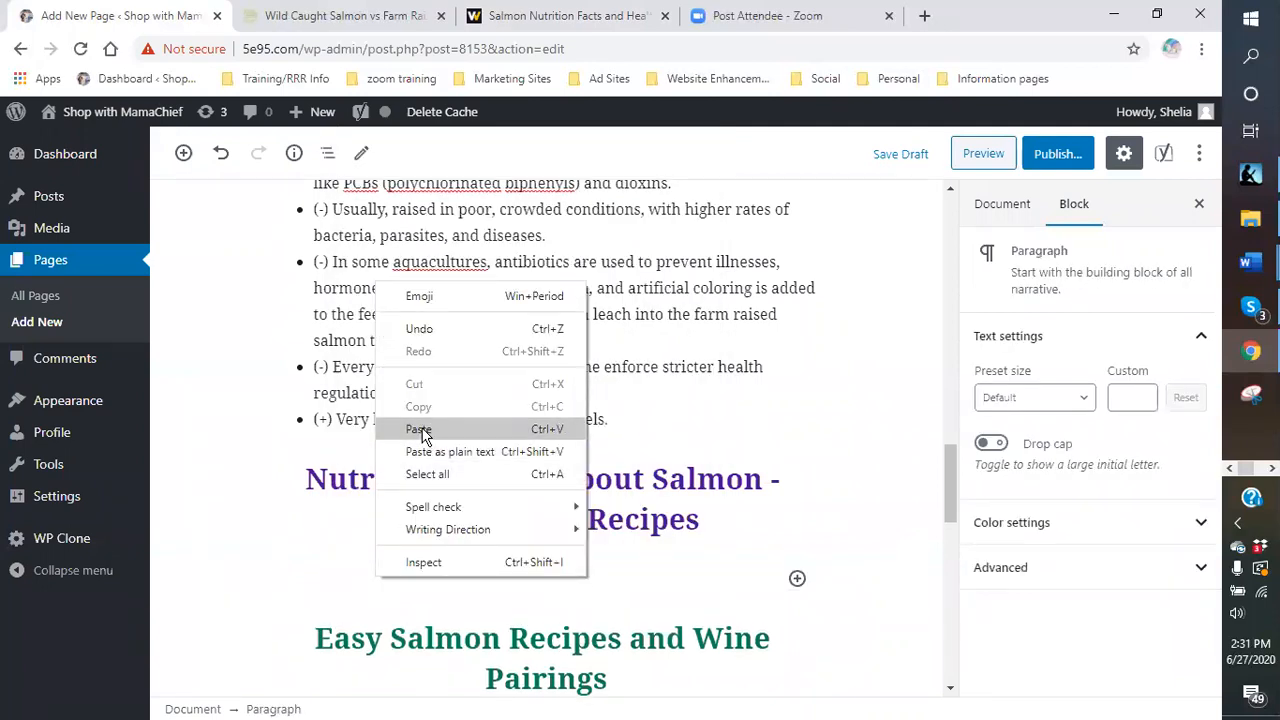
left_click(419, 429)
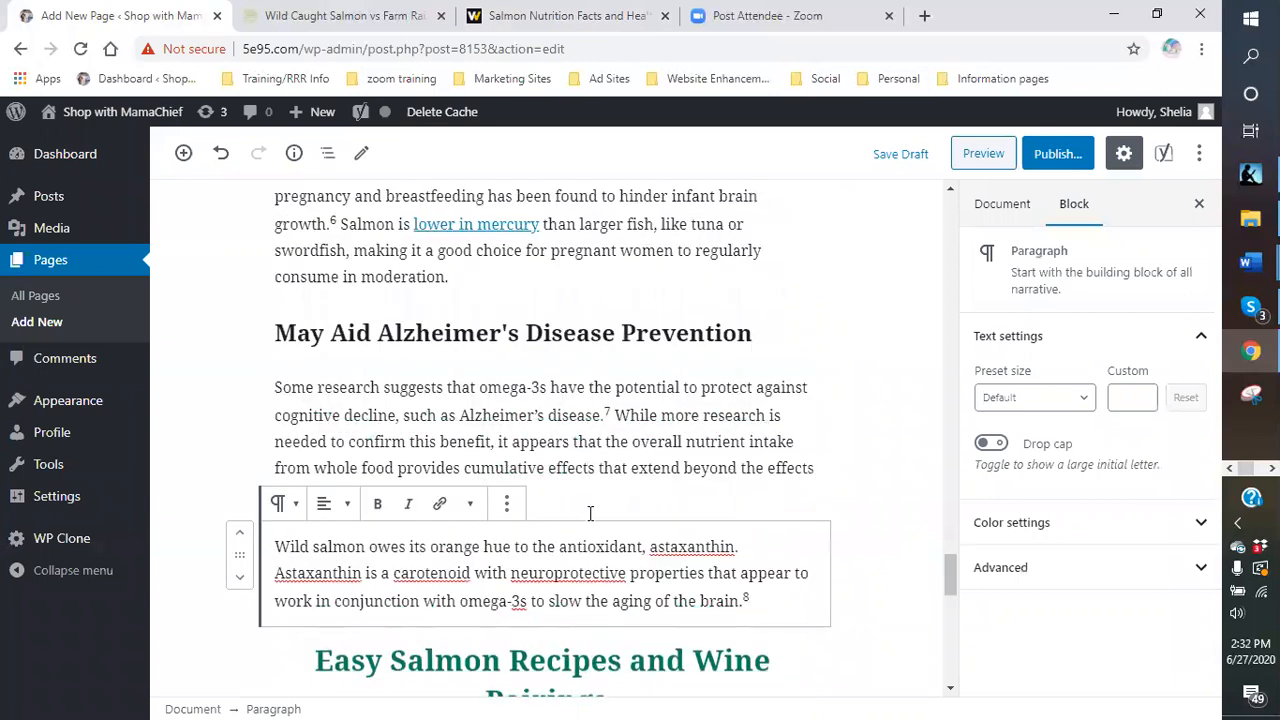
left_click(595, 358)
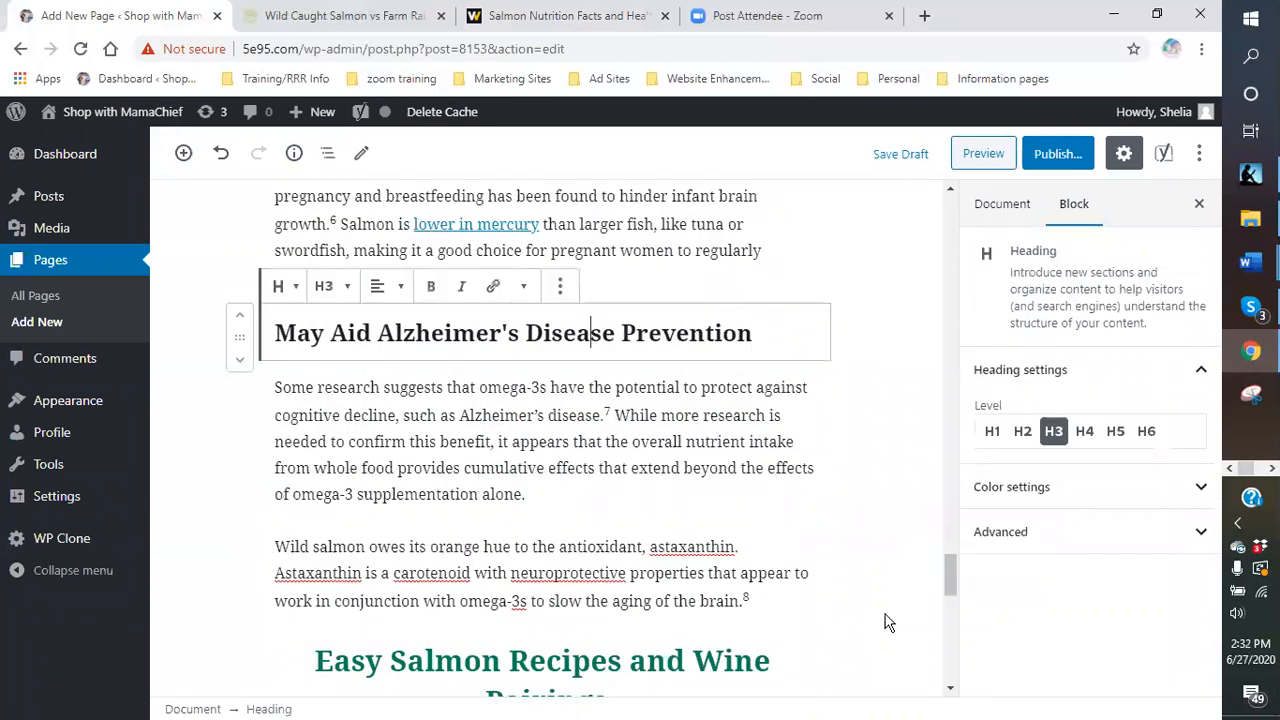
scroll(637, 508, "down", 3)
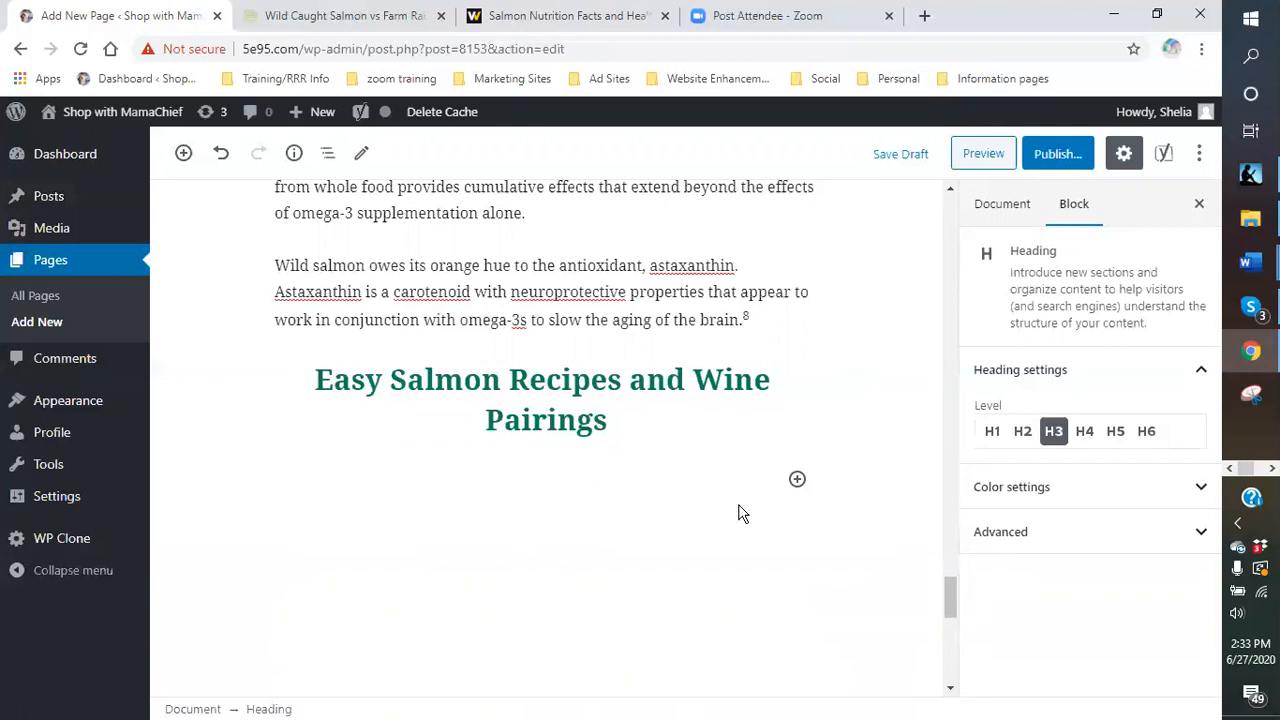
- Save the draft and delete the iframe code block under Protein
scroll(738, 513, "up", 3)
left_click(898, 154)
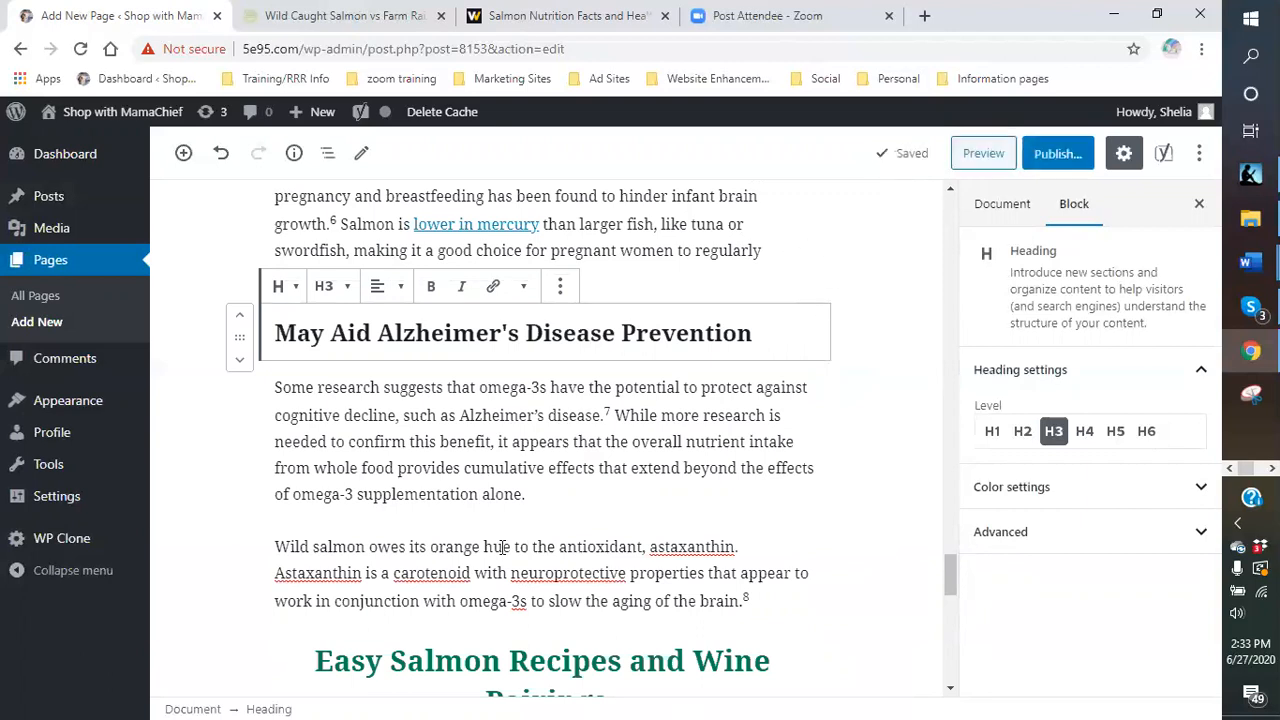
scroll(503, 547, "up", 6)
scroll(566, 547, "up", 6)
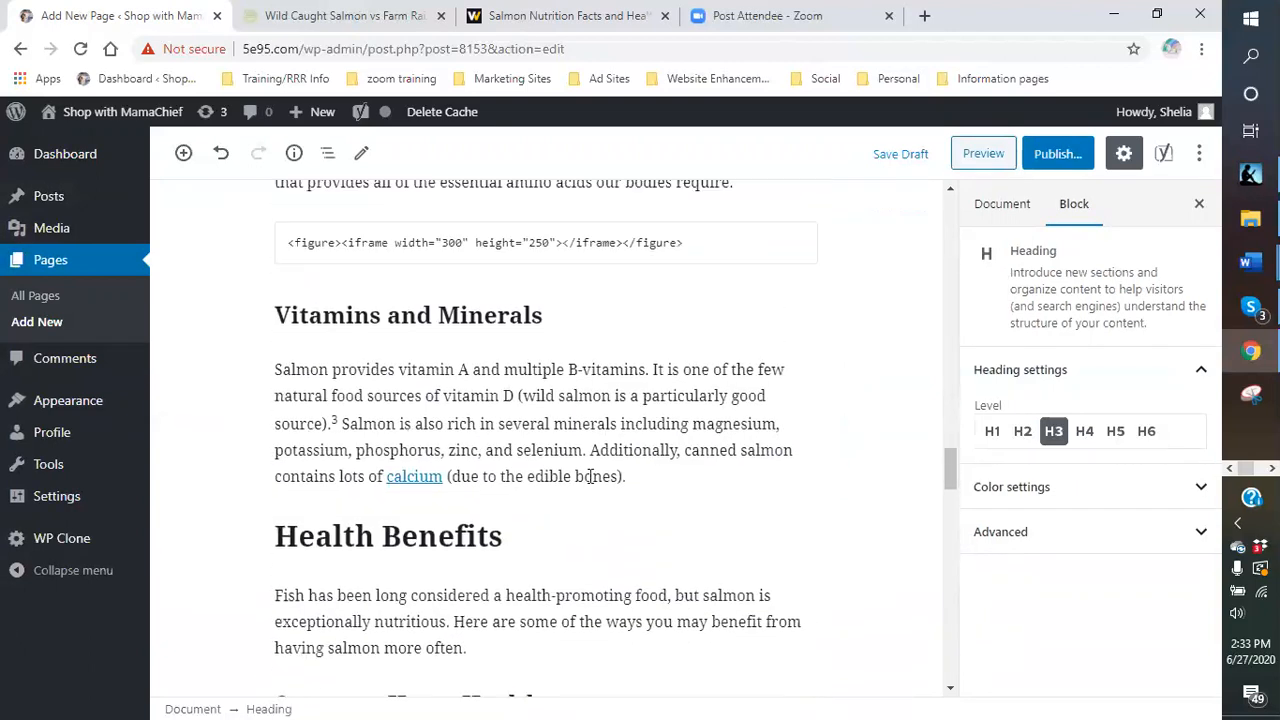
scroll(590, 476, "up", 3)
left_click(585, 488)
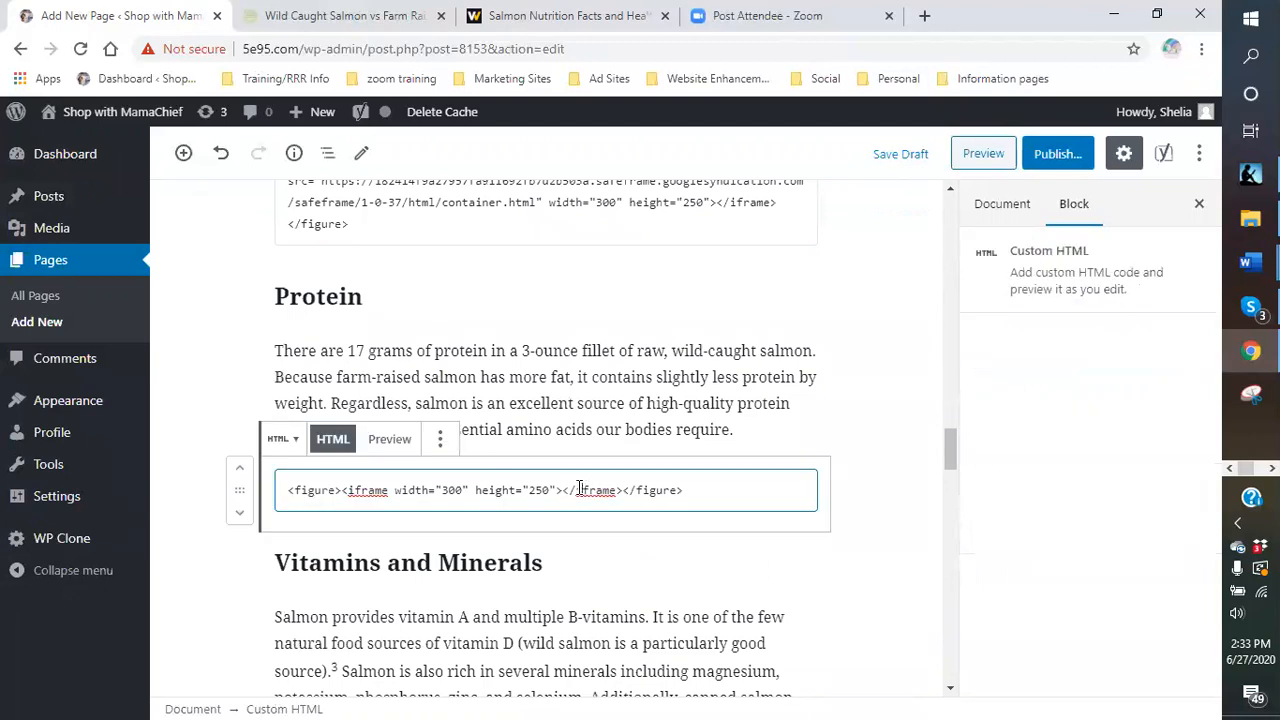
left_click(440, 439)
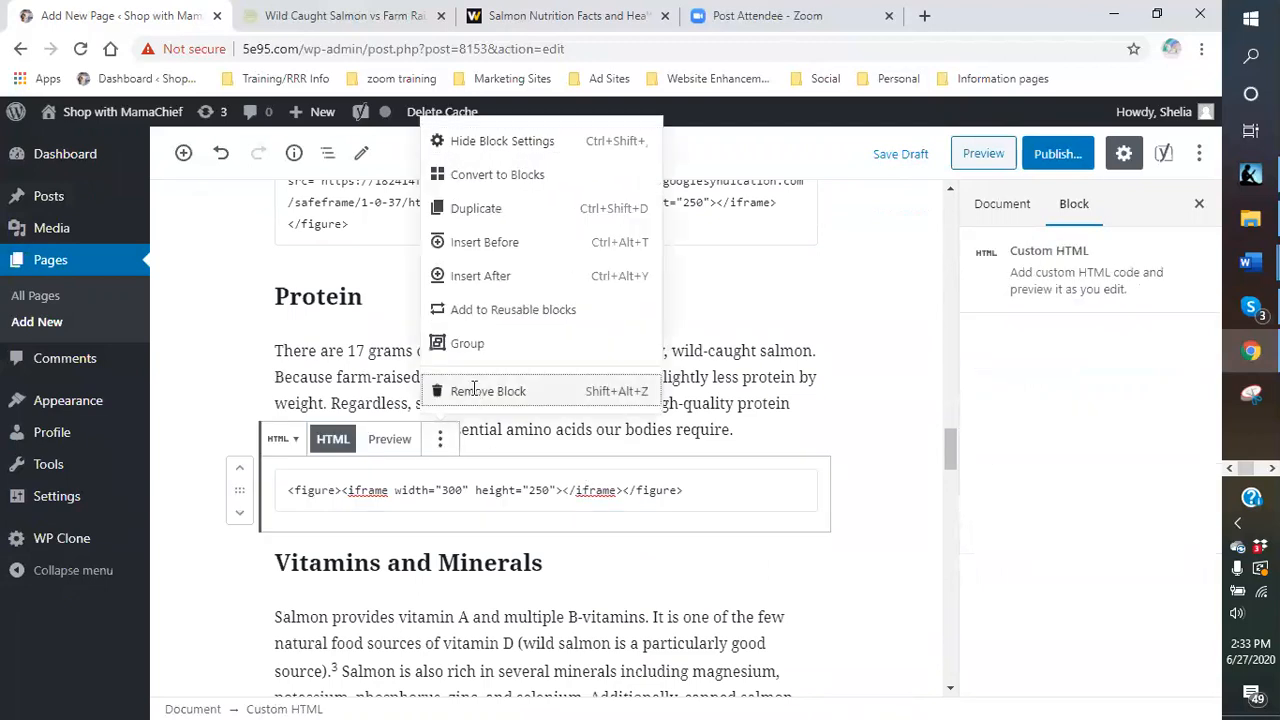
left_click(470, 395)
- Delete the iframe code blocks above Protein and in the Fats section
scroll(583, 424, "up", 3)
left_click(557, 462)
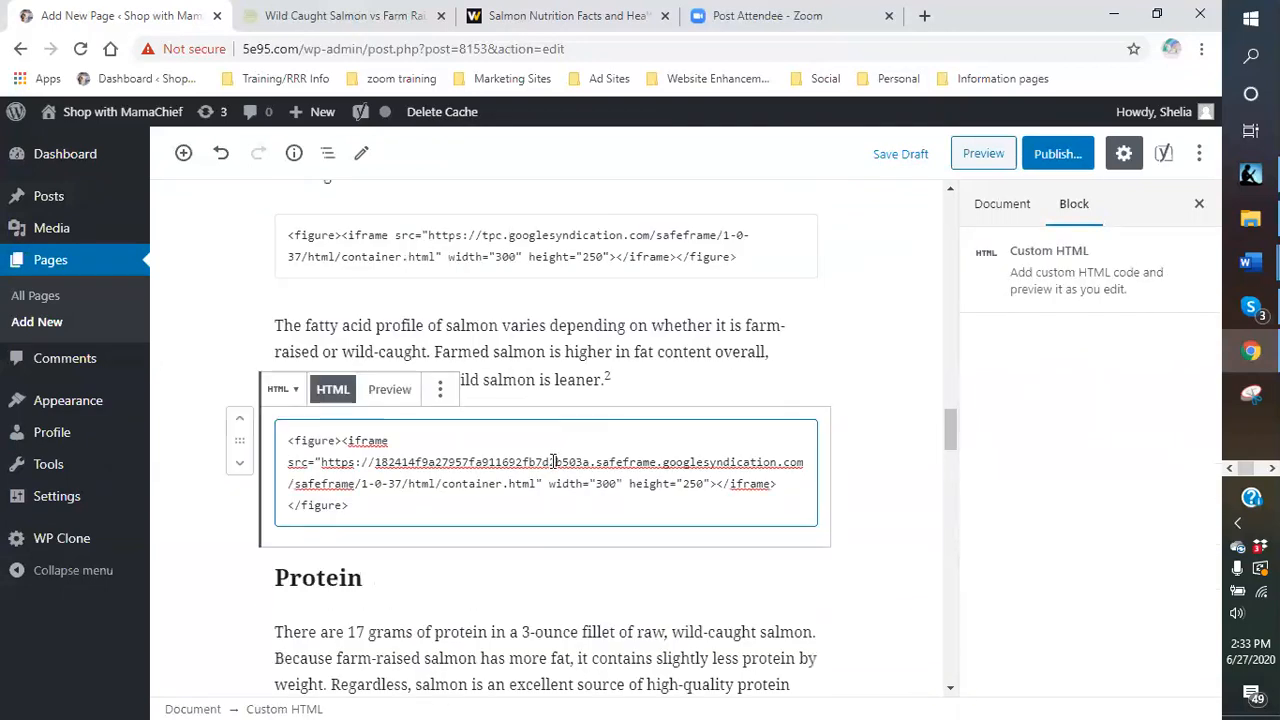
left_click(440, 390)
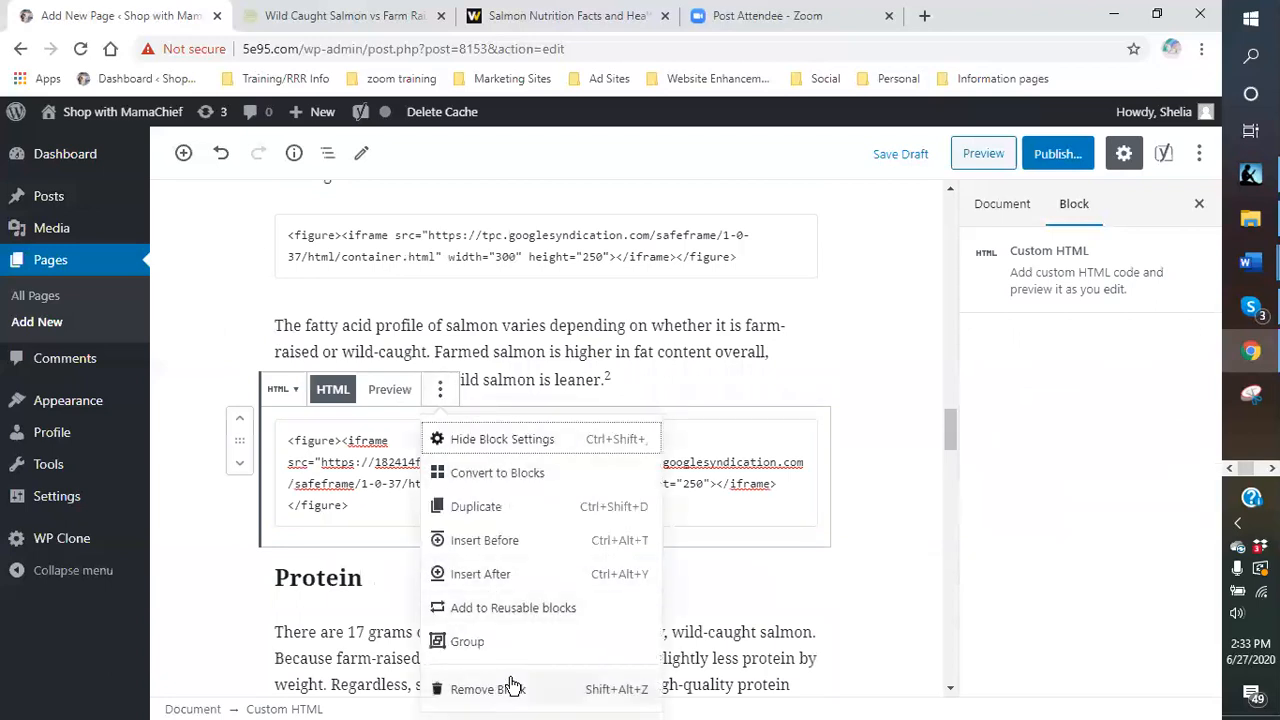
scroll(512, 686, "down", 2)
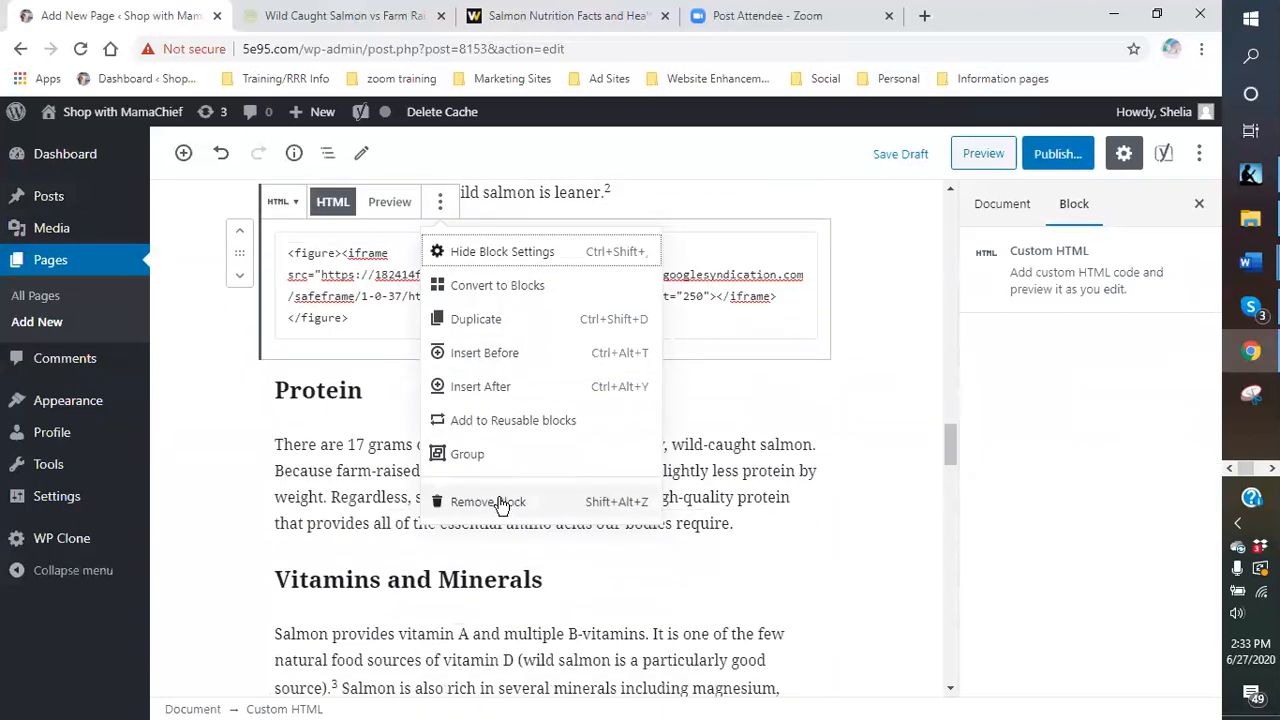
left_click(505, 503)
left_click(548, 348)
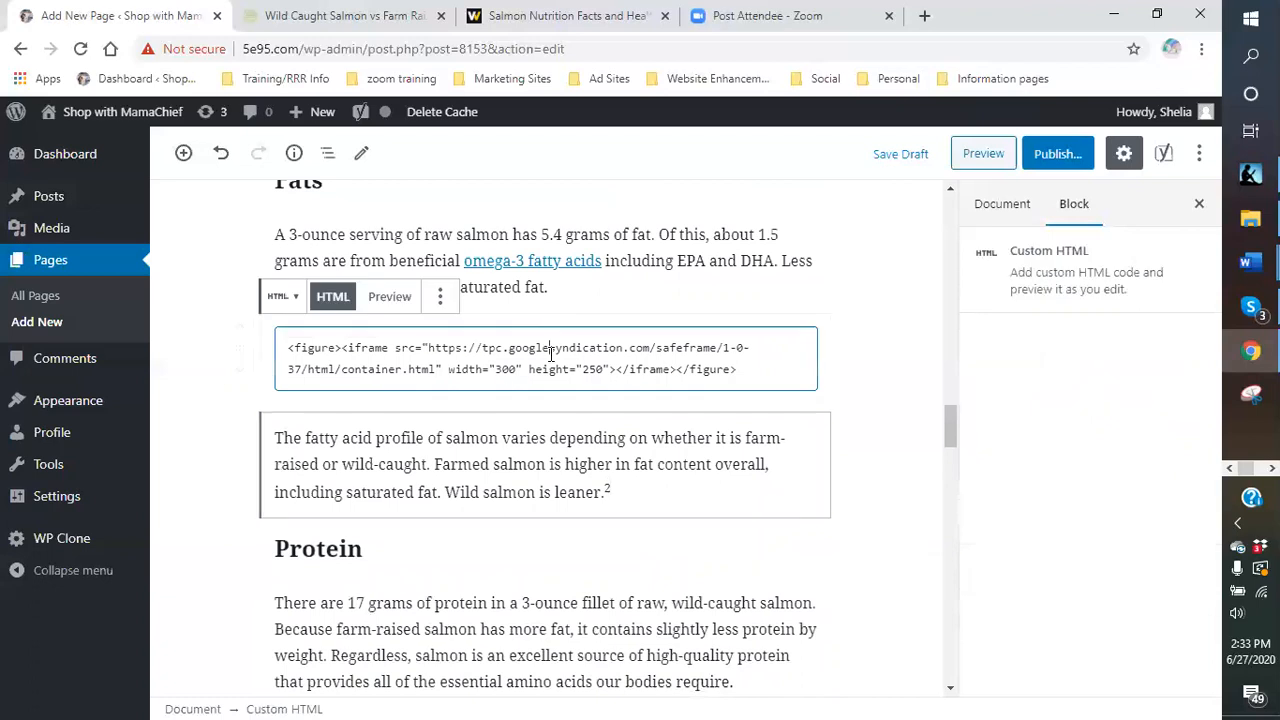
left_click(440, 297)
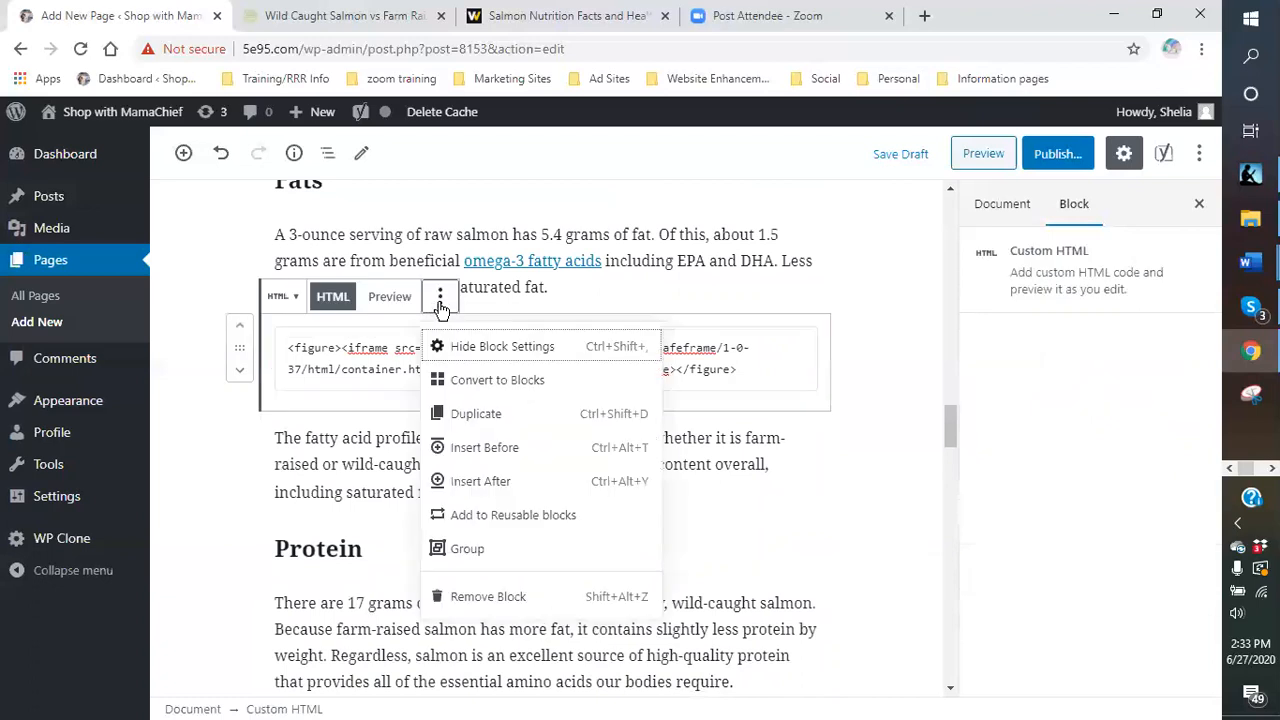
left_click(537, 597)
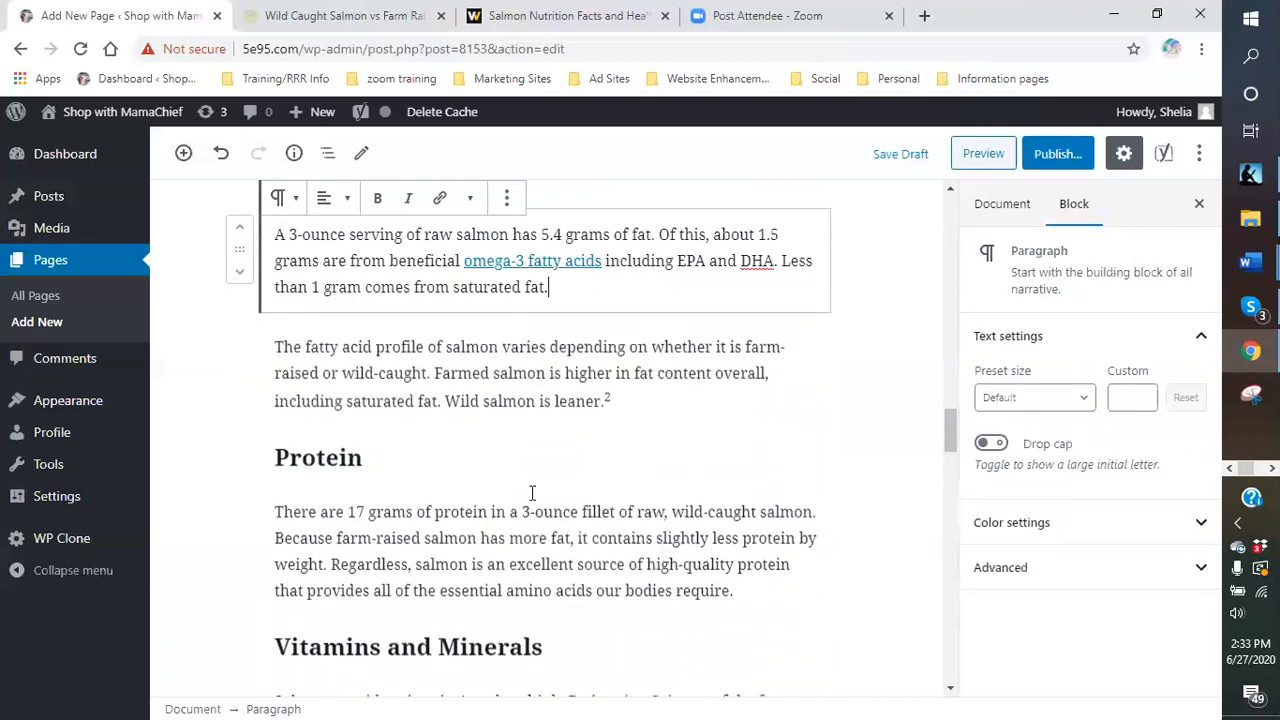
- Unlink 'omega-3 fatty acids' and delete the iframe code block under Carbs
right_click(564, 272)
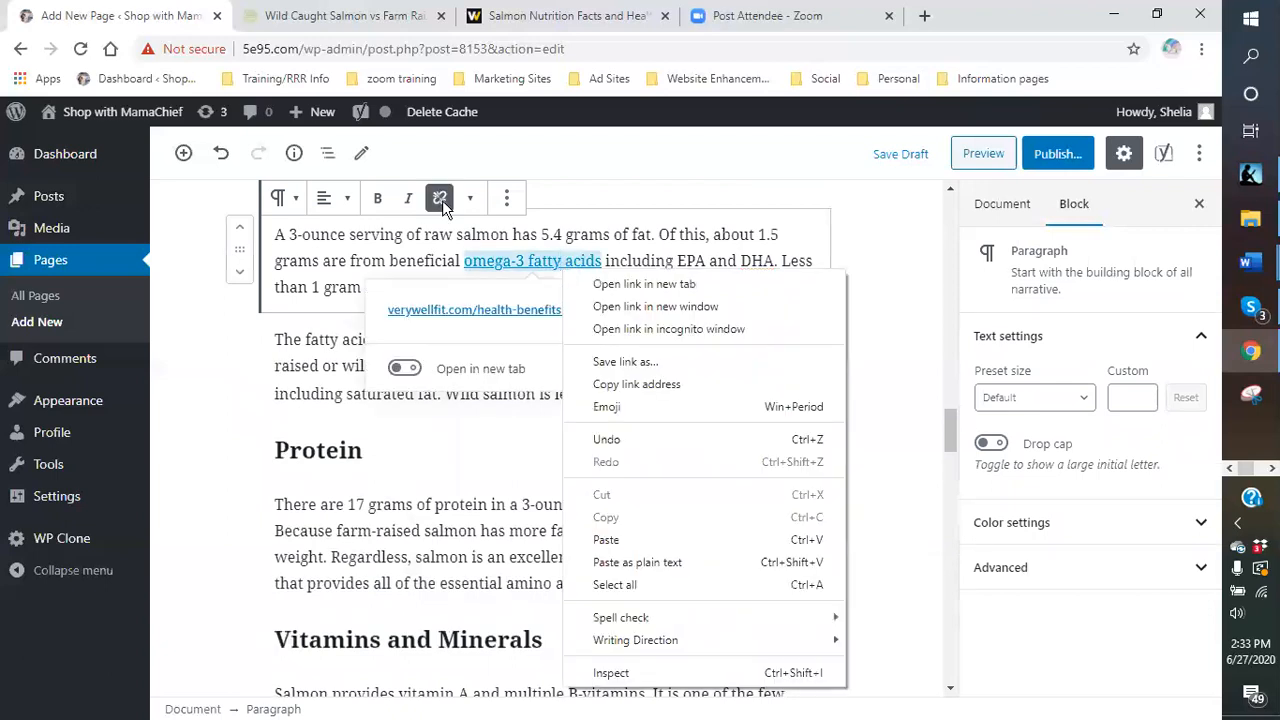
left_click(440, 199)
scroll(611, 374, "up", 3)
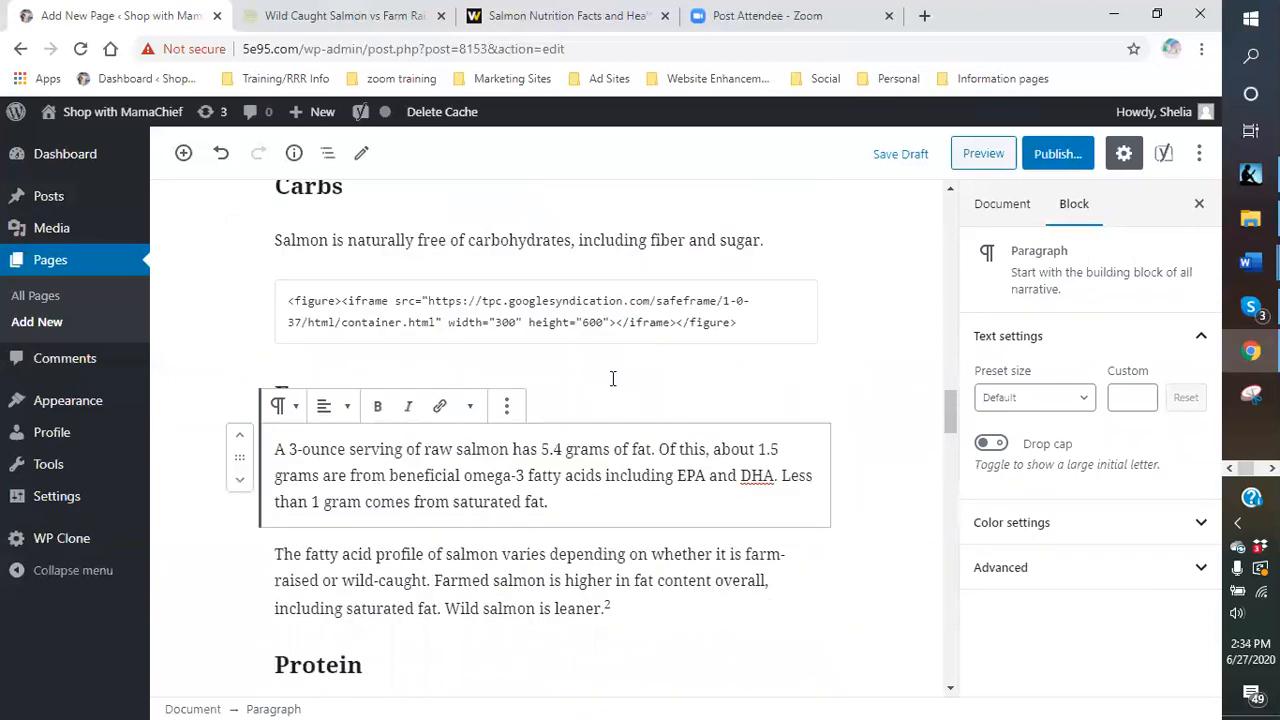
left_click(512, 370)
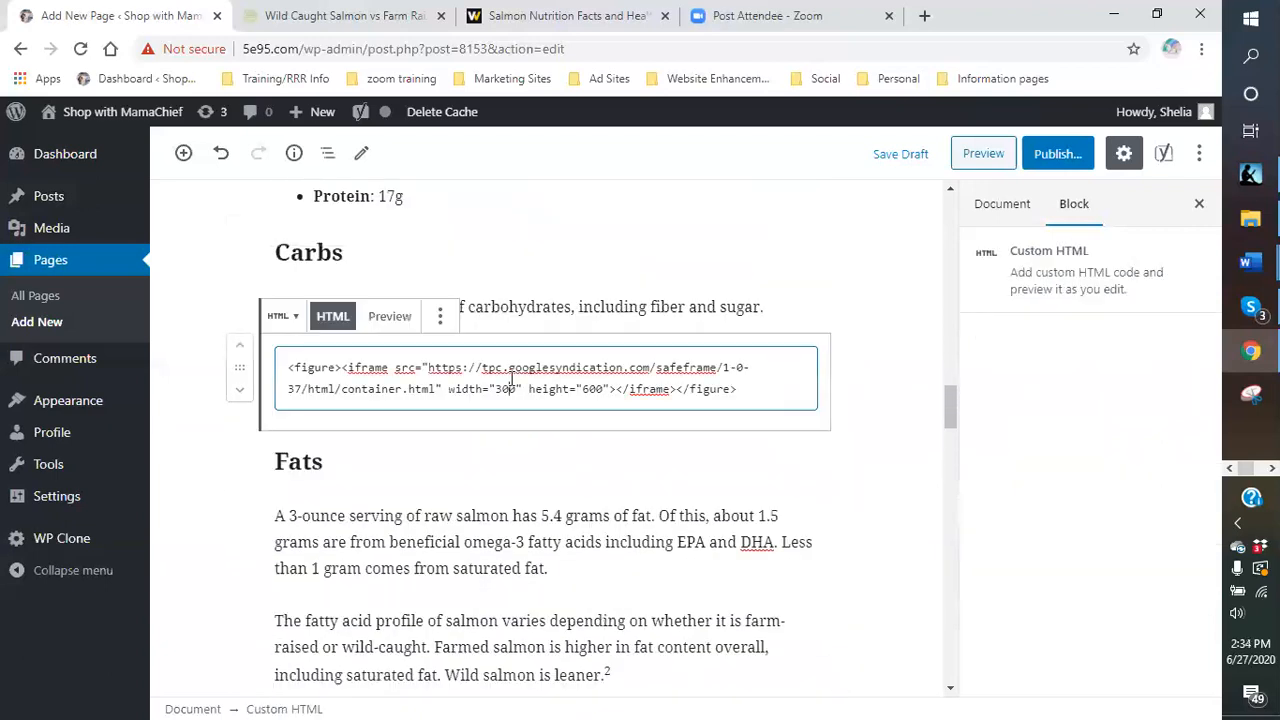
left_click(441, 316)
left_click(477, 616)
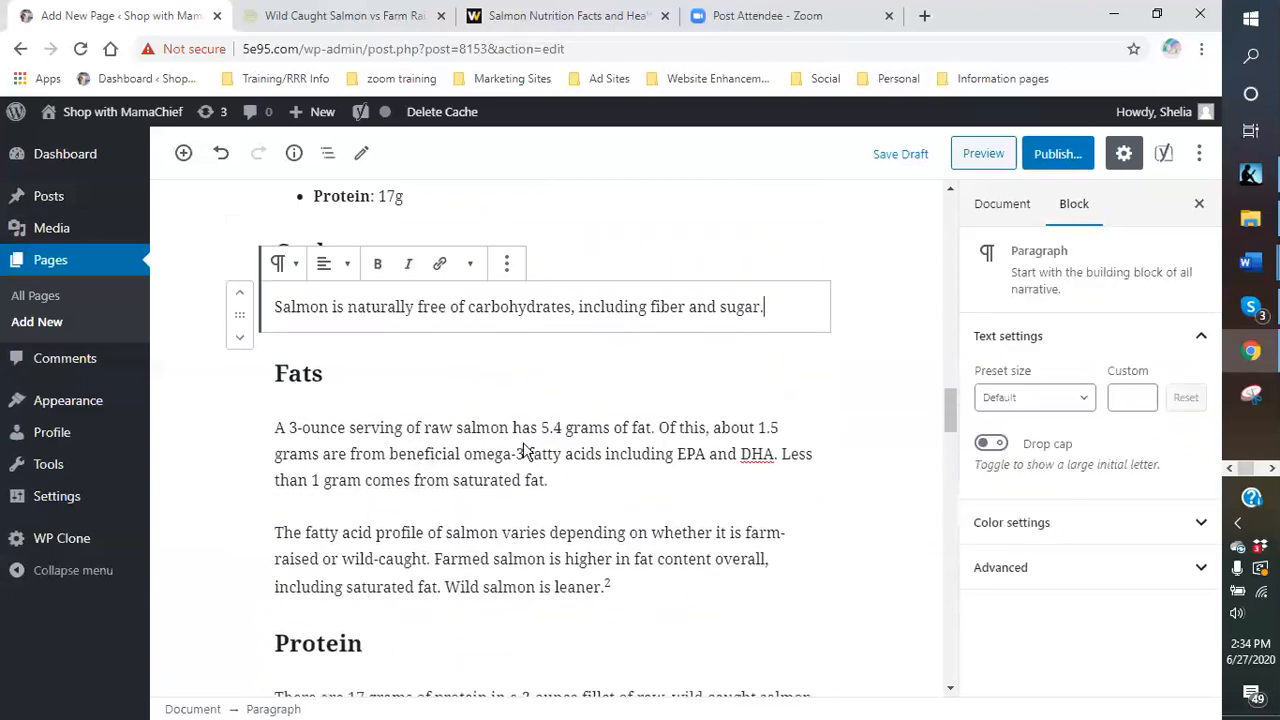
scroll(602, 417, "up", 5)
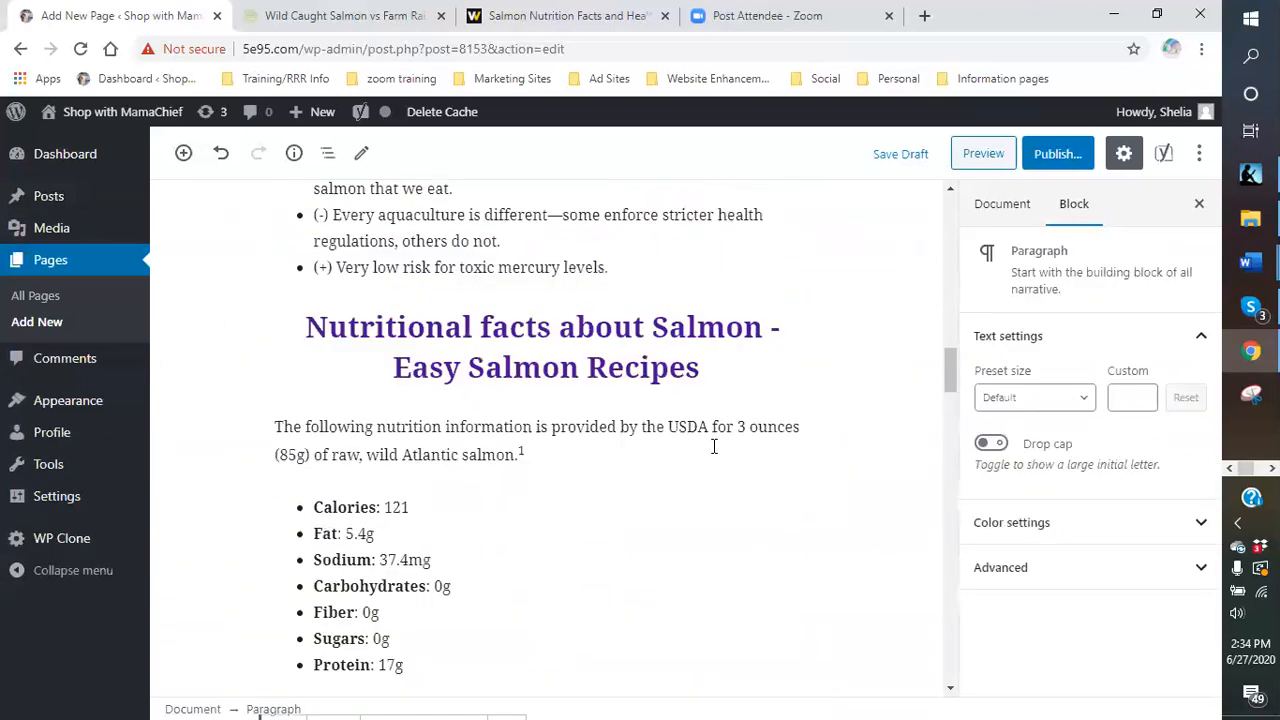
scroll(508, 427, "down", 2)
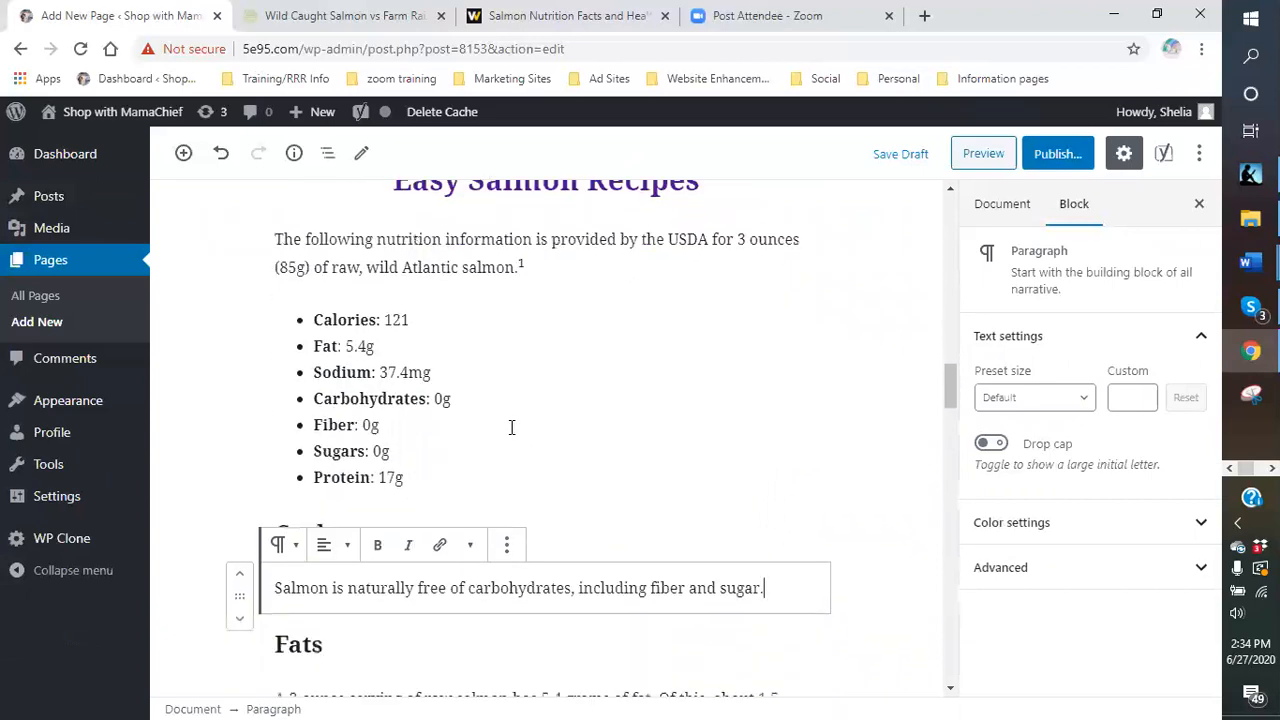
- Convert the seven-item salmon nutrition facts list into an ordered, numbered list
double_click(350, 376)
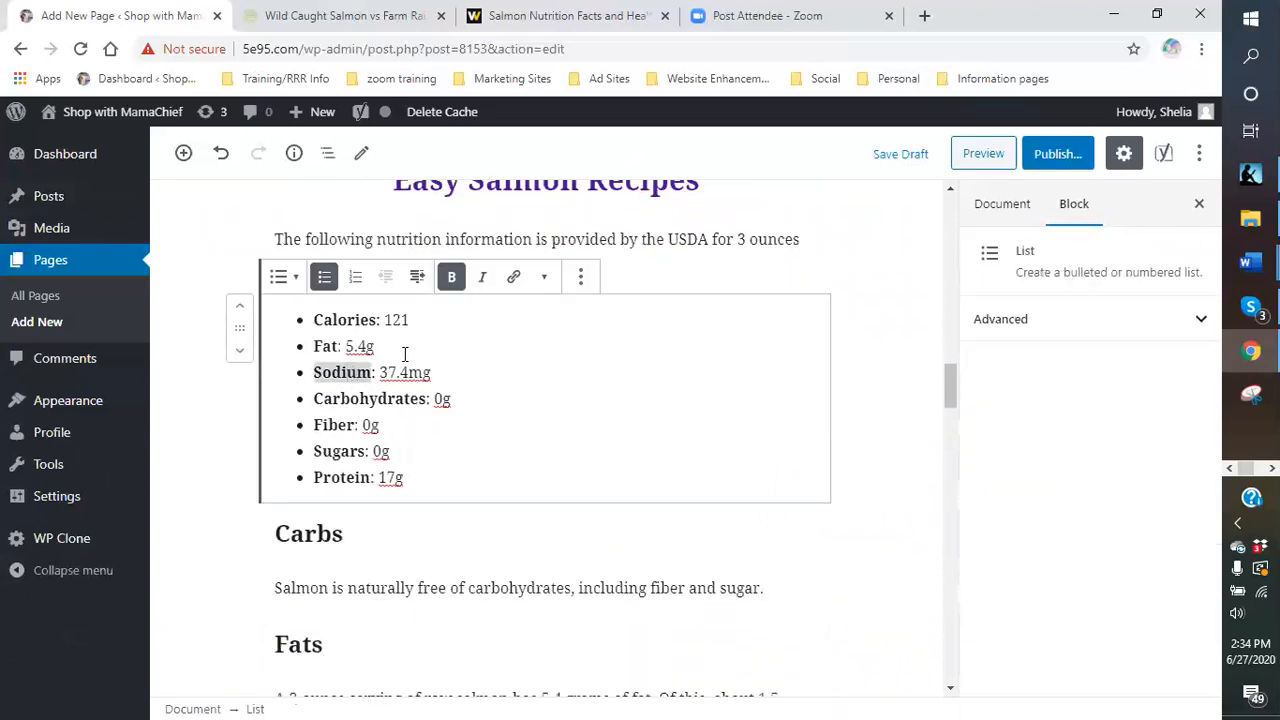
left_click(356, 280)
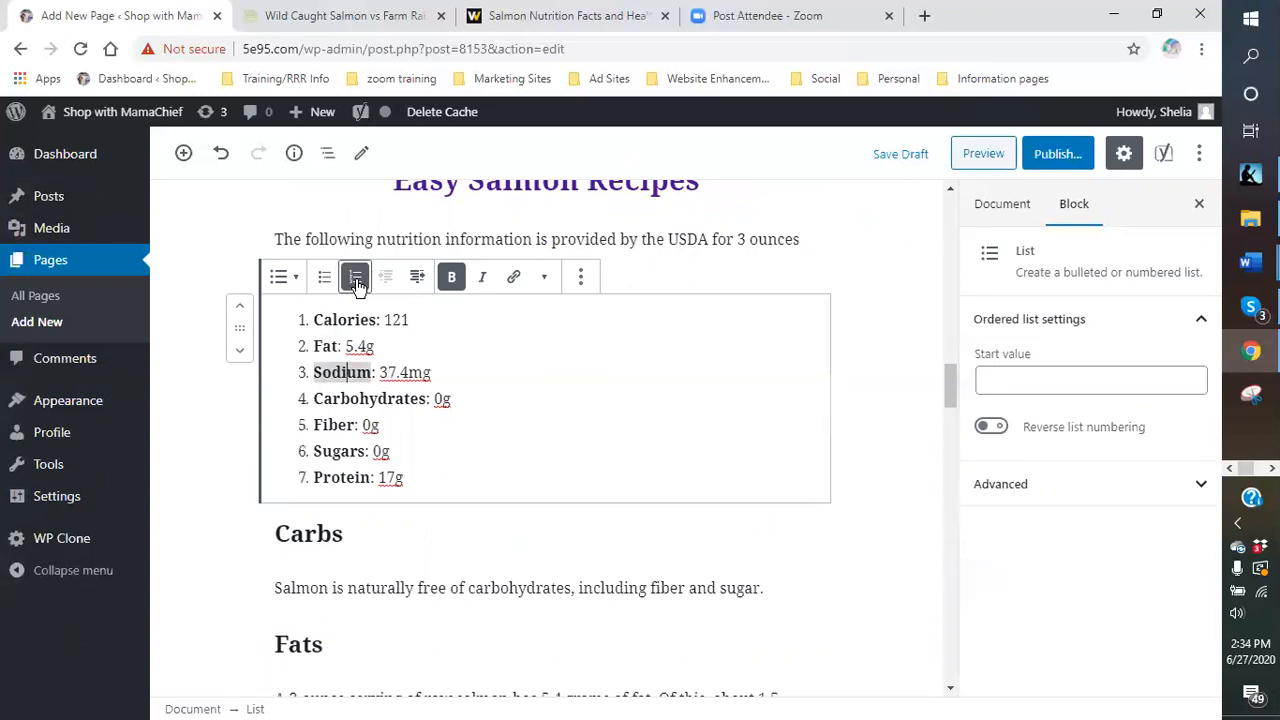
left_click(532, 460)
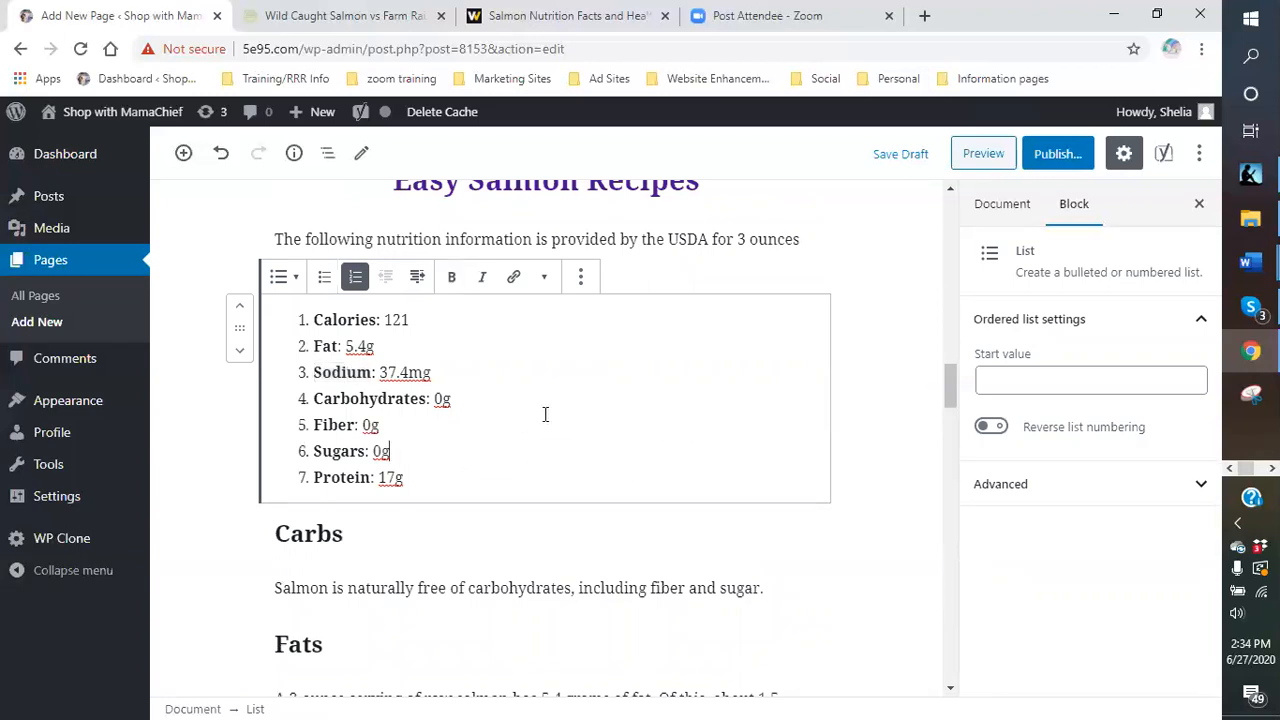
scroll(545, 418, "up", 1)
scroll(547, 420, "down", 2)
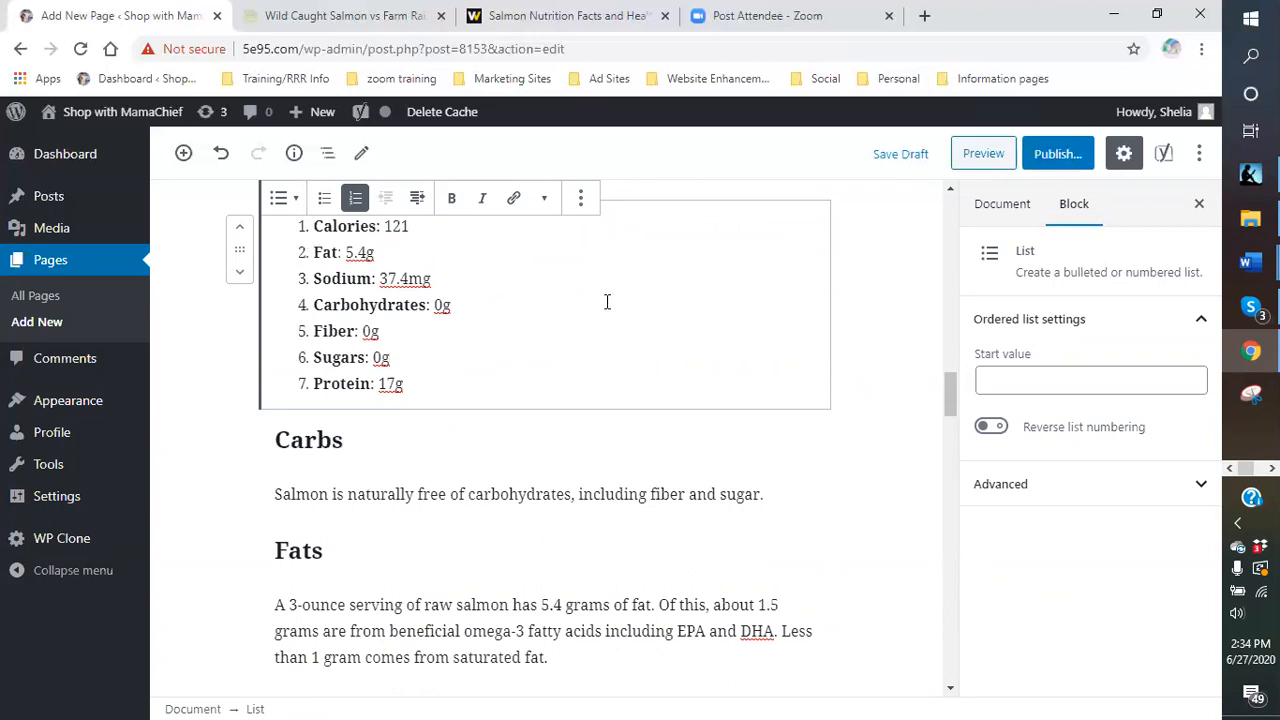
scroll(551, 322, "down", 3)
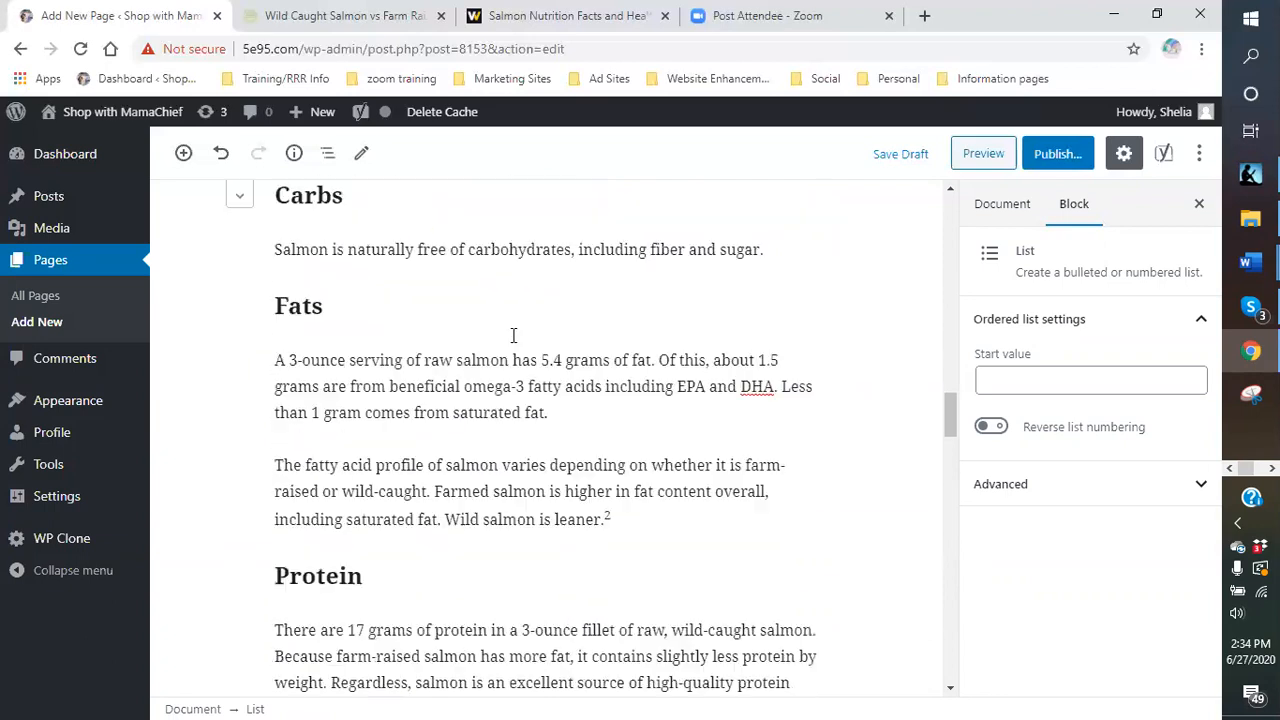
scroll(400, 296, "up", 1)
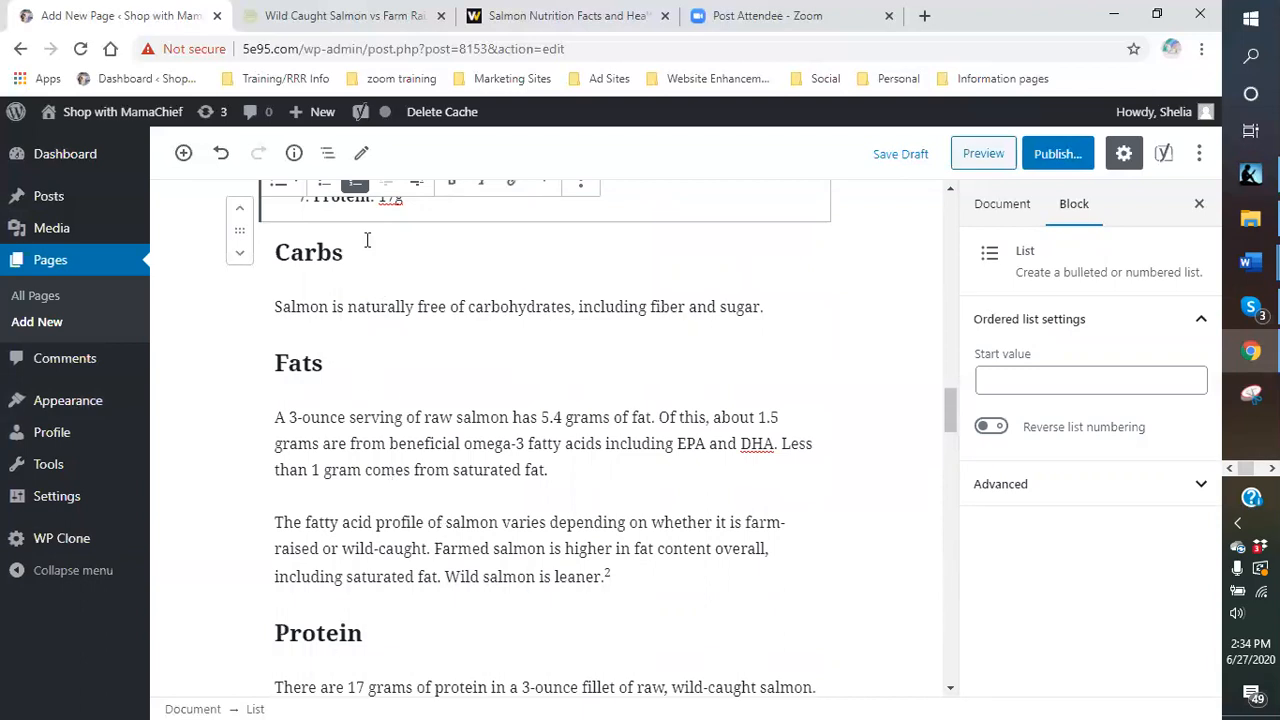
scroll(367, 288, "up", 4)
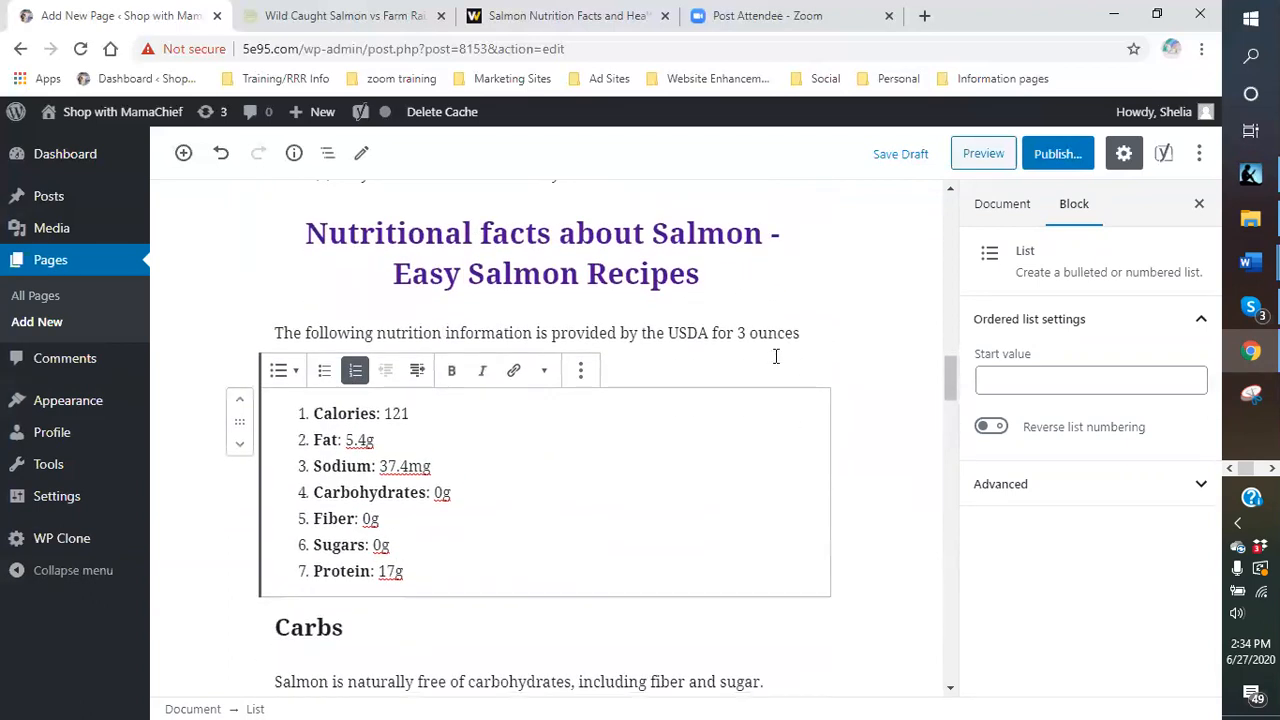
- Delete footnote markers 1 and 2 after 'salmon.' and 'leaner.'
left_click(684, 357)
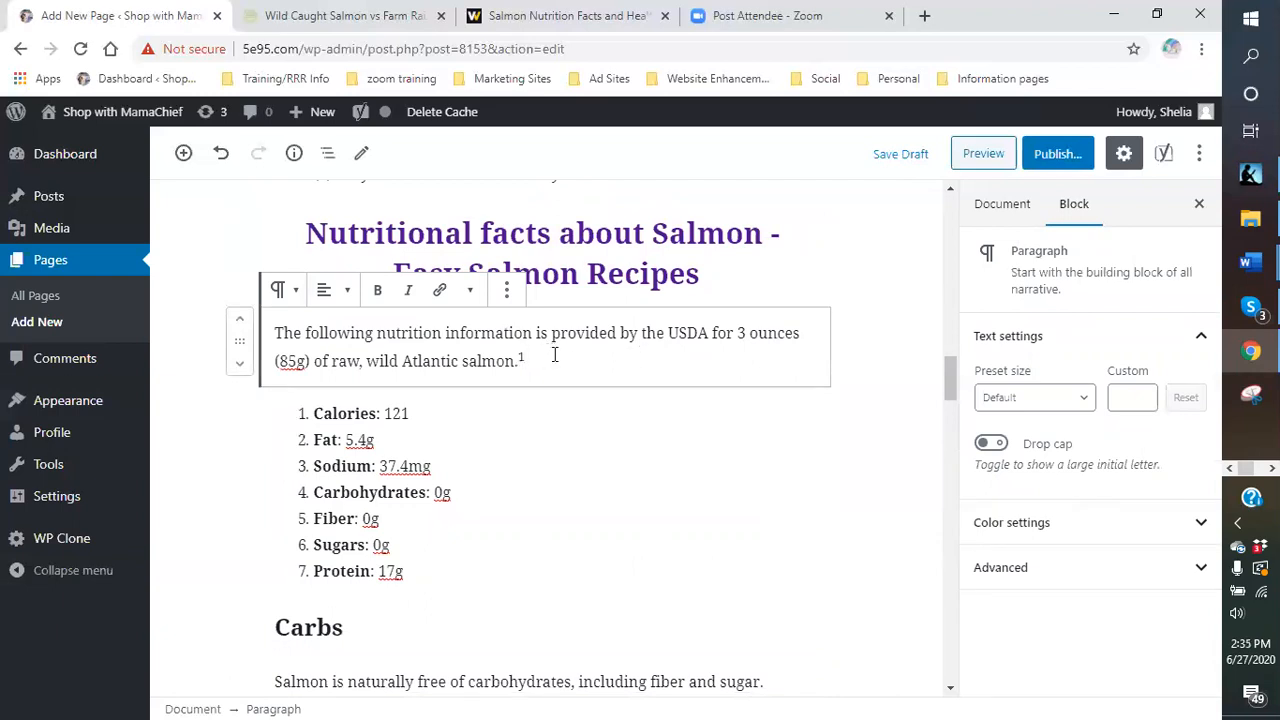
key("BackSpace")
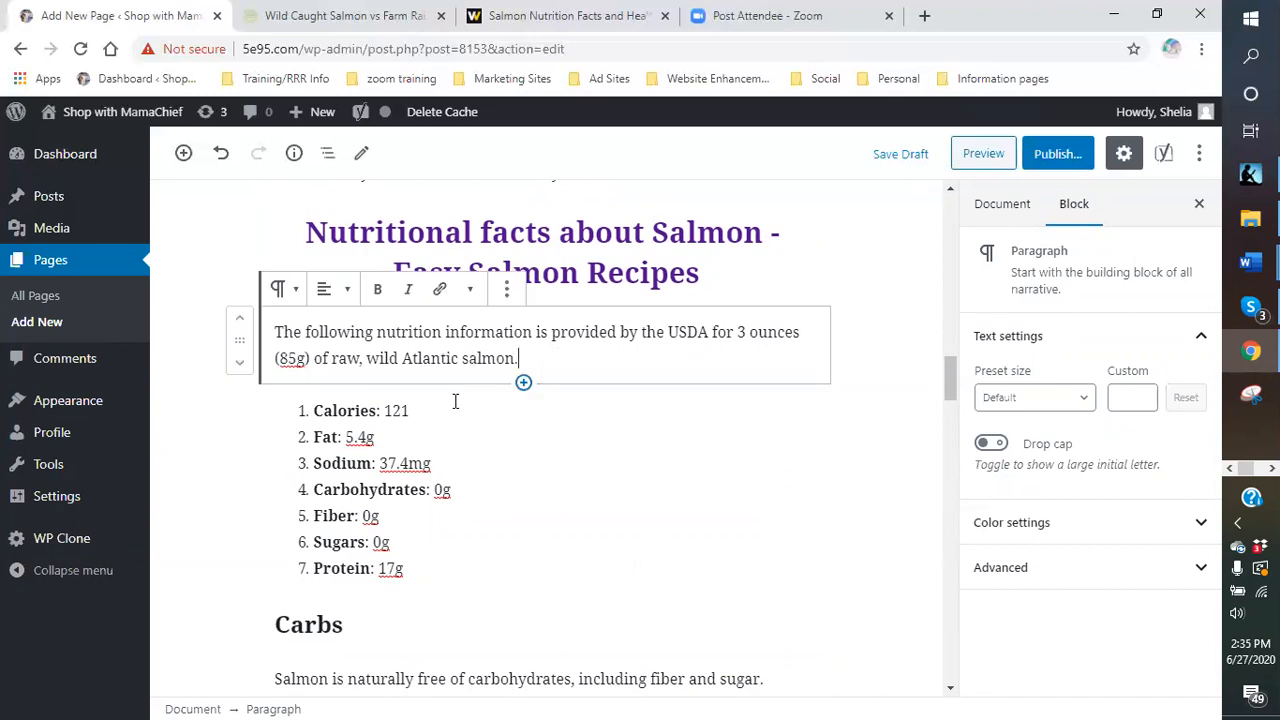
scroll(567, 363, "down", 5)
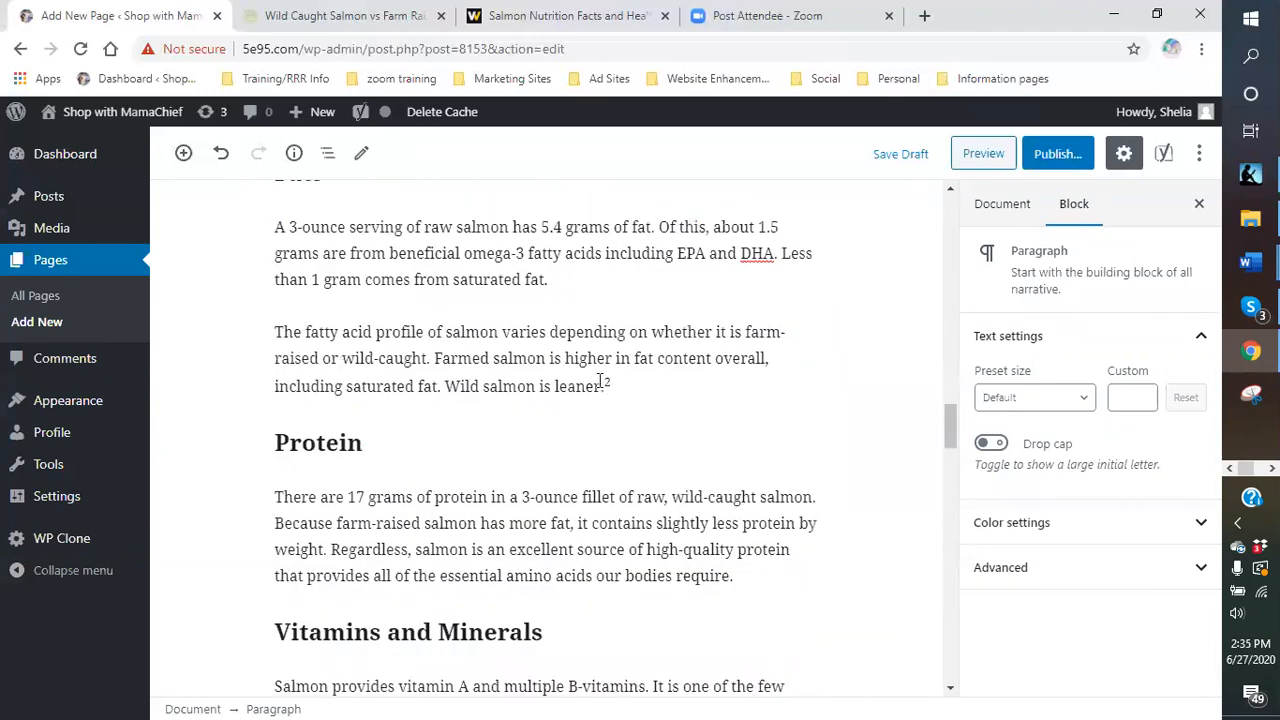
left_click(627, 385)
key("BackSpace")
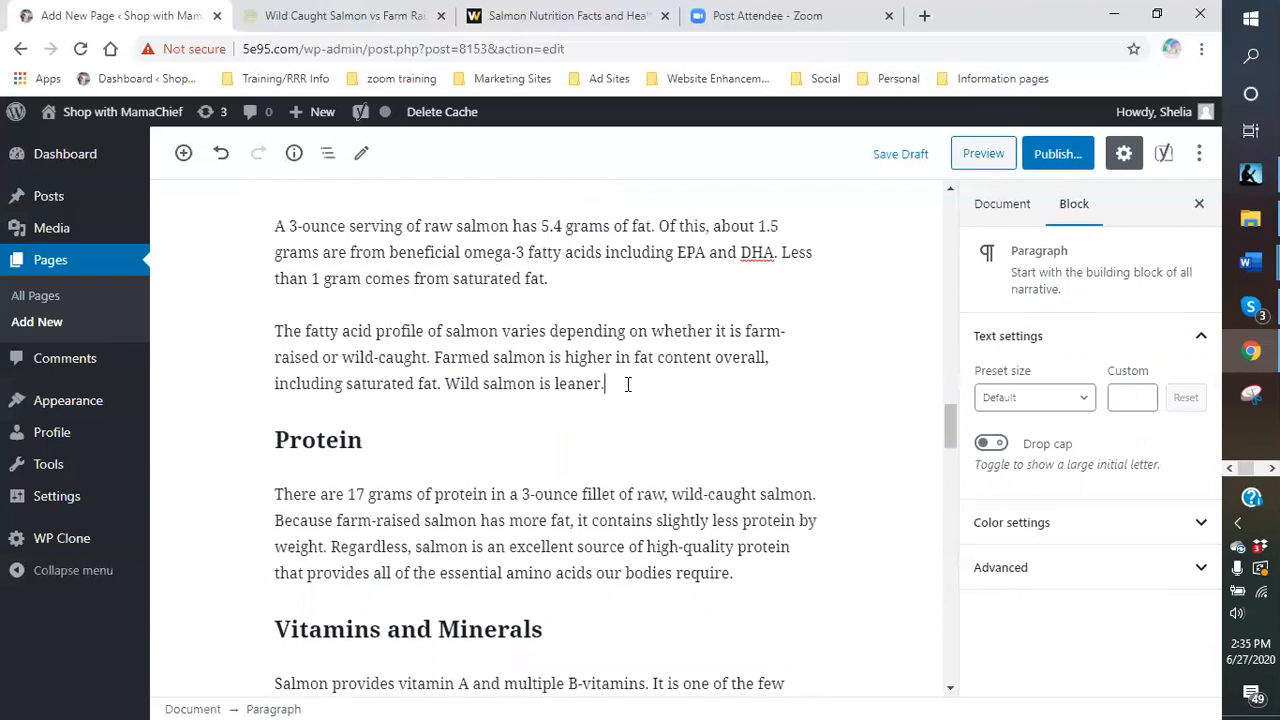
scroll(627, 385, "down", 4)
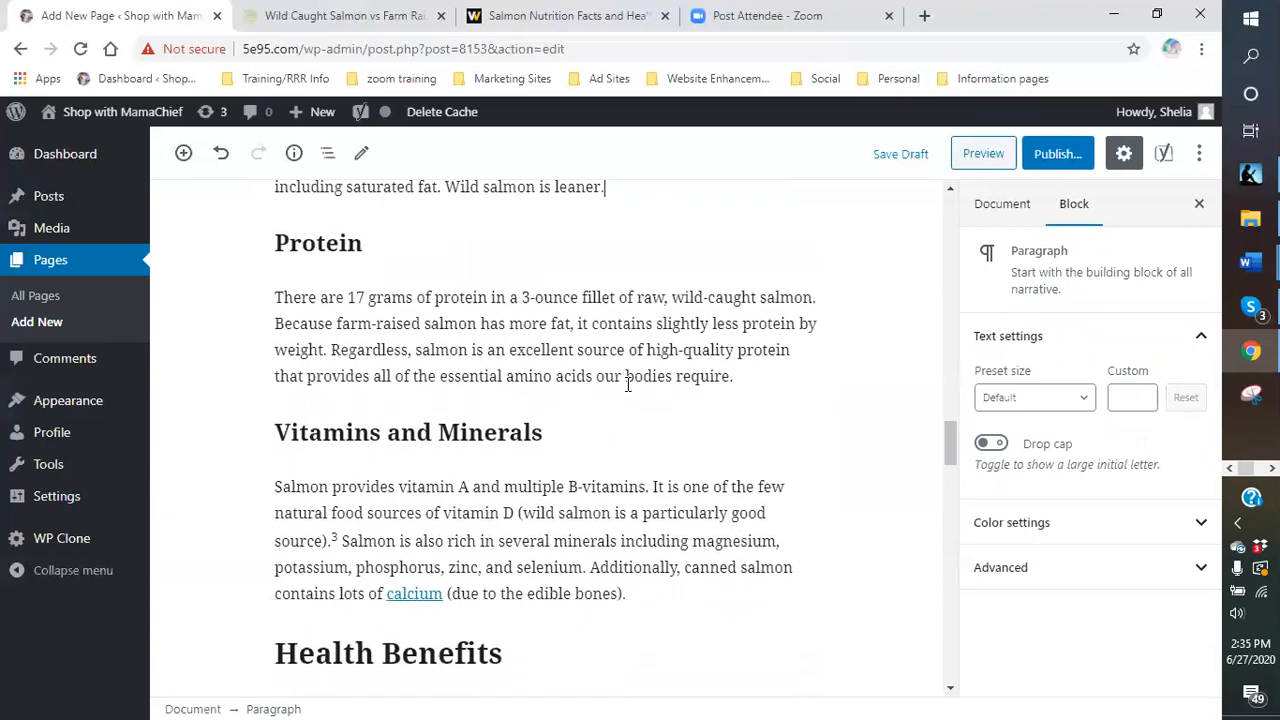
- Remove the links from 'calcium', 'Omega-3 fats' and 'lower in mercury'
right_click(390, 415)
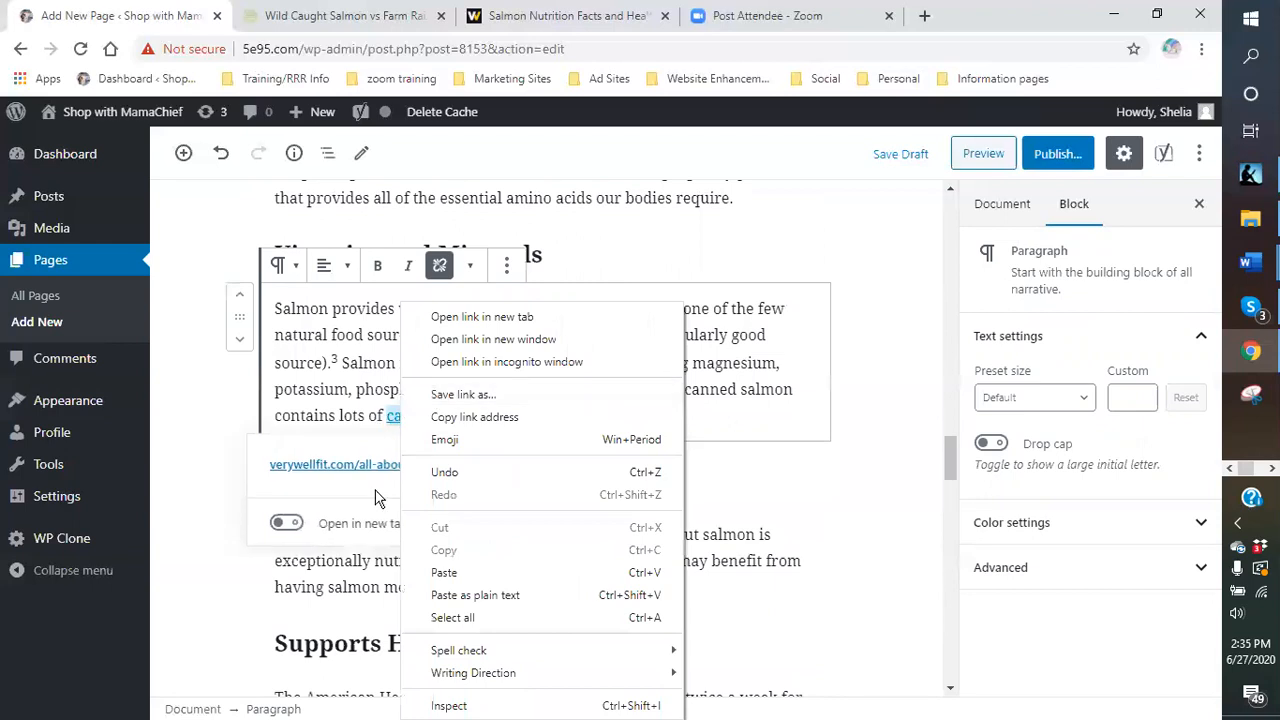
left_click(440, 268)
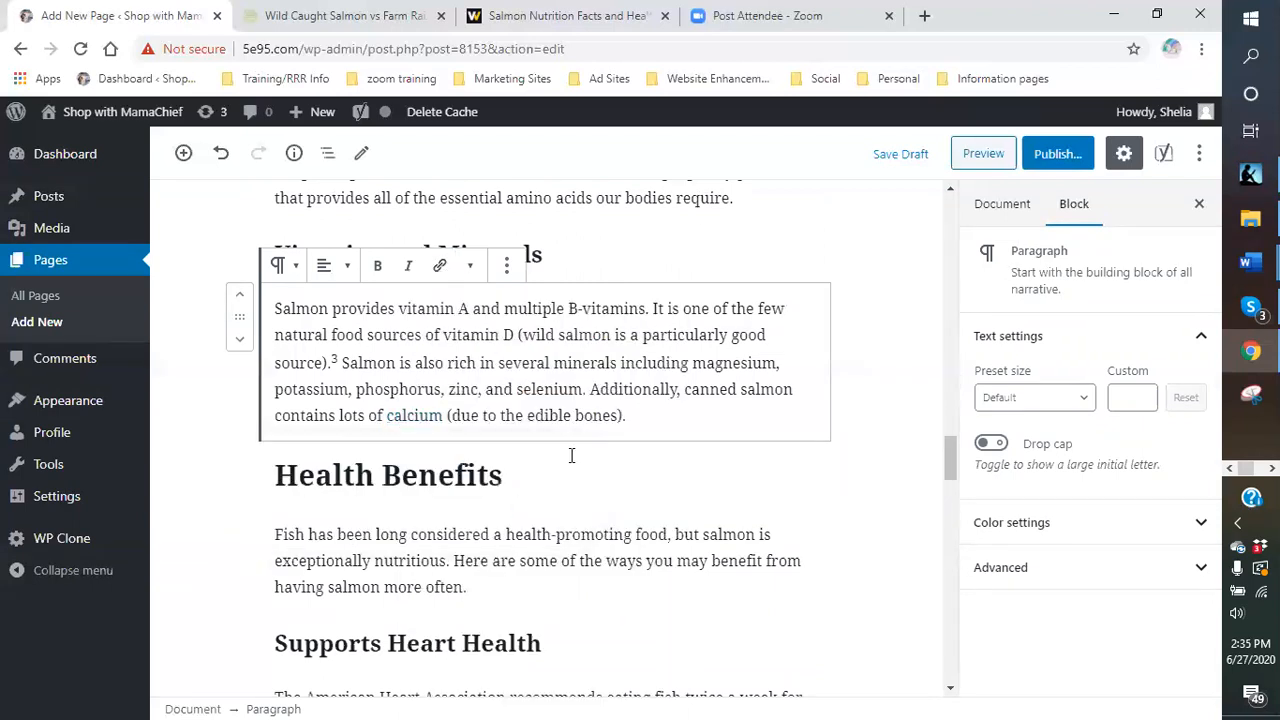
scroll(571, 451, "down", 3)
left_click(573, 470)
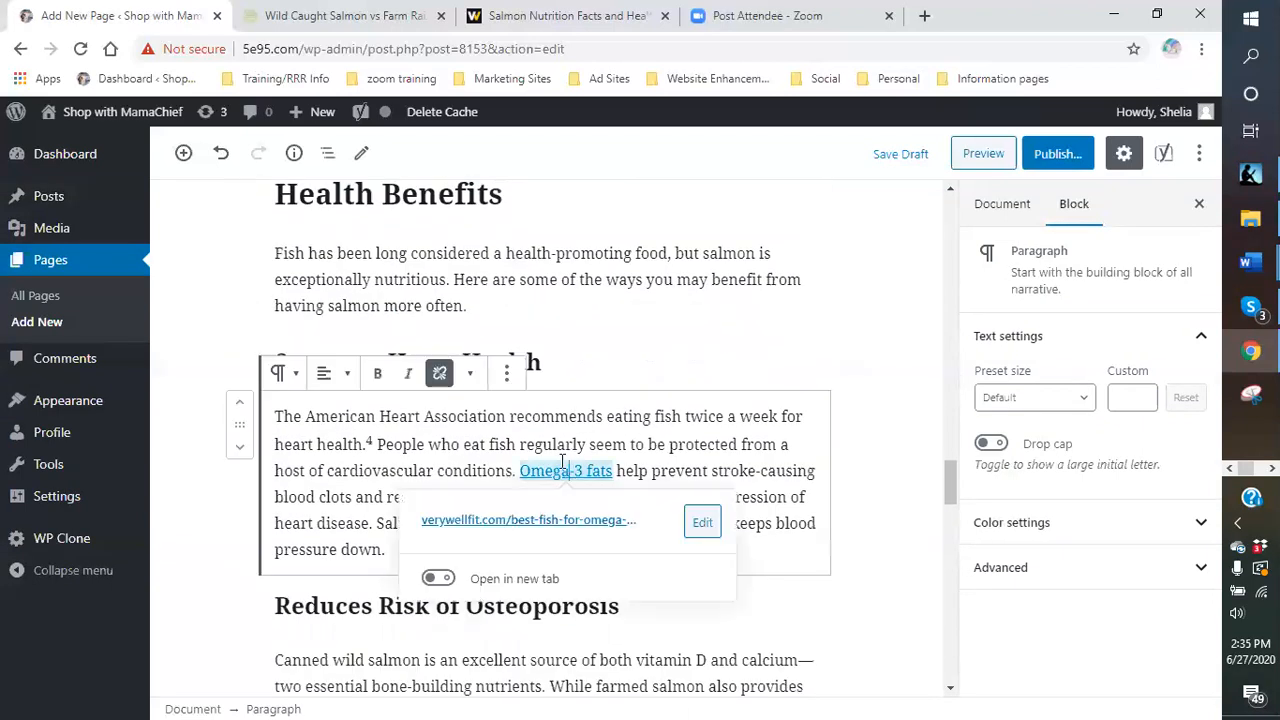
left_click(440, 373)
scroll(660, 448, "down", 6)
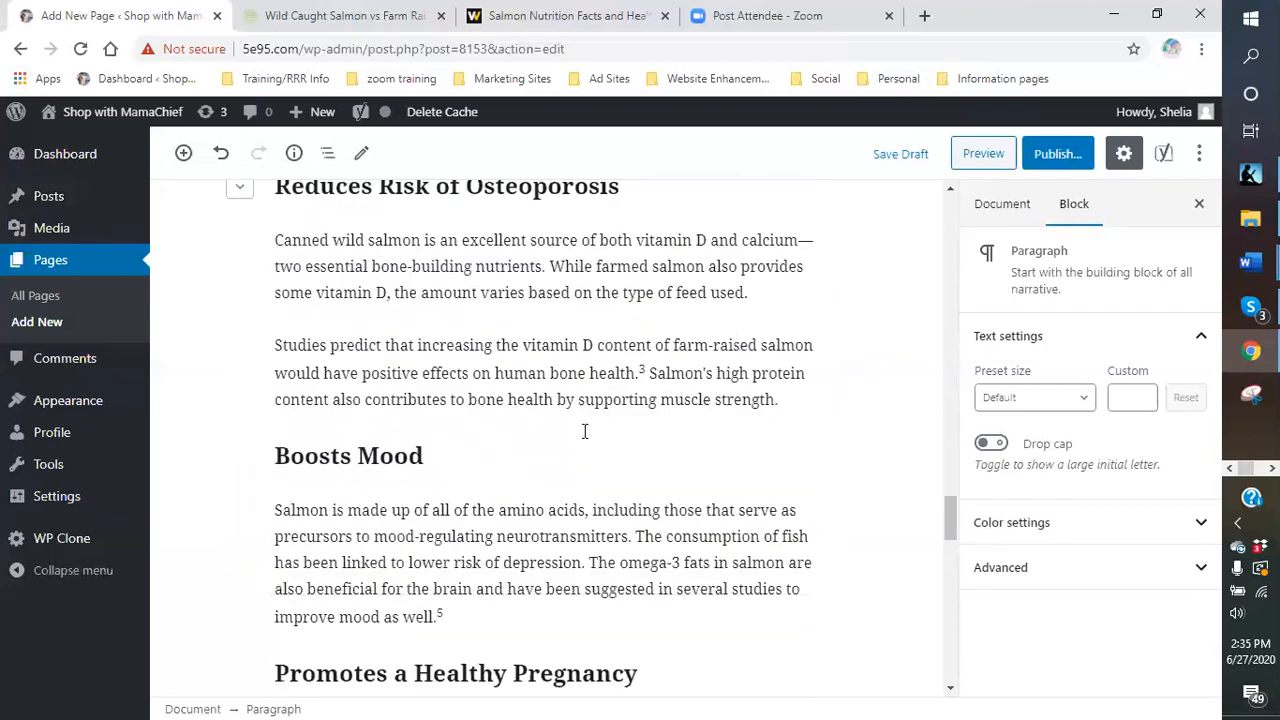
scroll(560, 420, "down", 2)
left_click(462, 384)
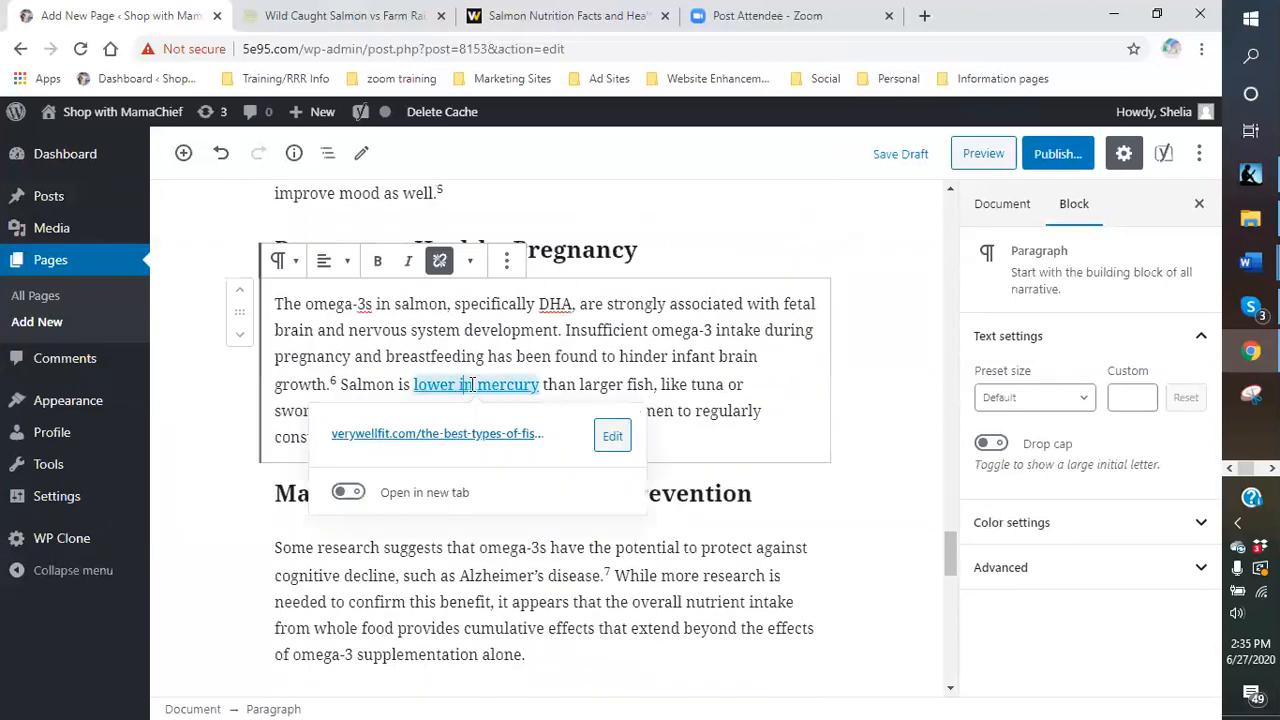
left_click(436, 259)
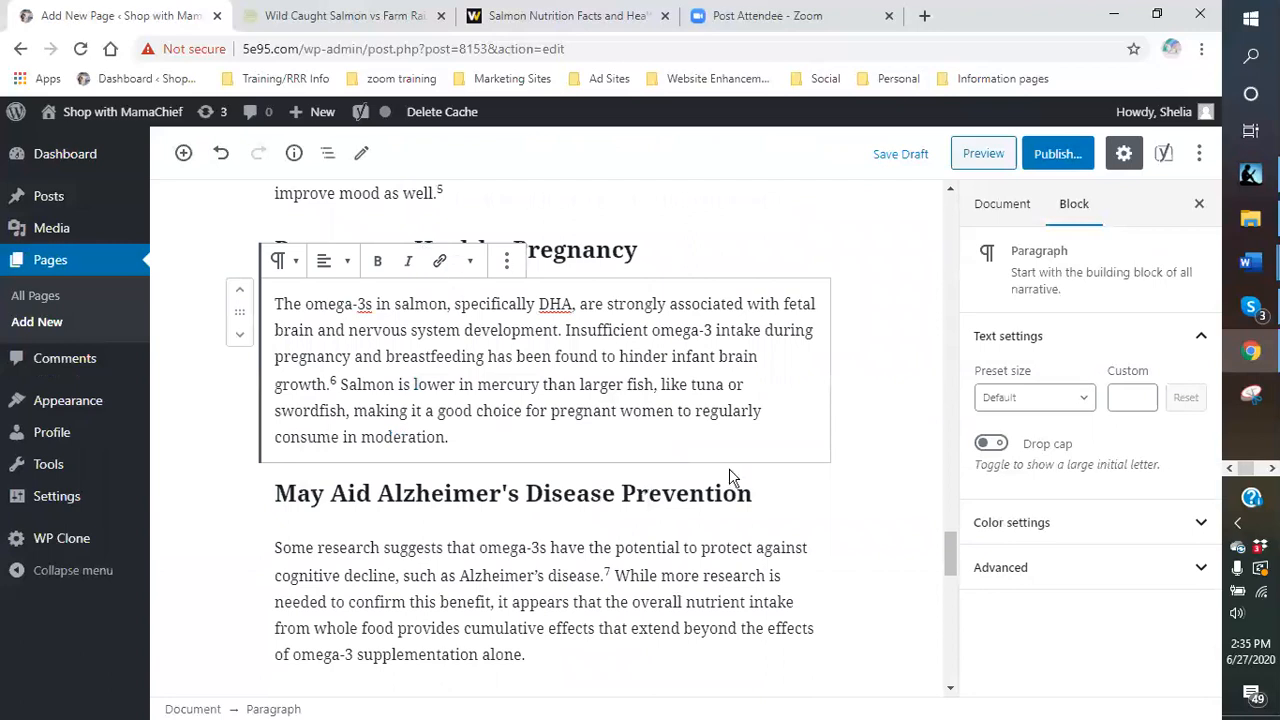
scroll(732, 478, "down", 3)
scroll(626, 480, "down", 3)
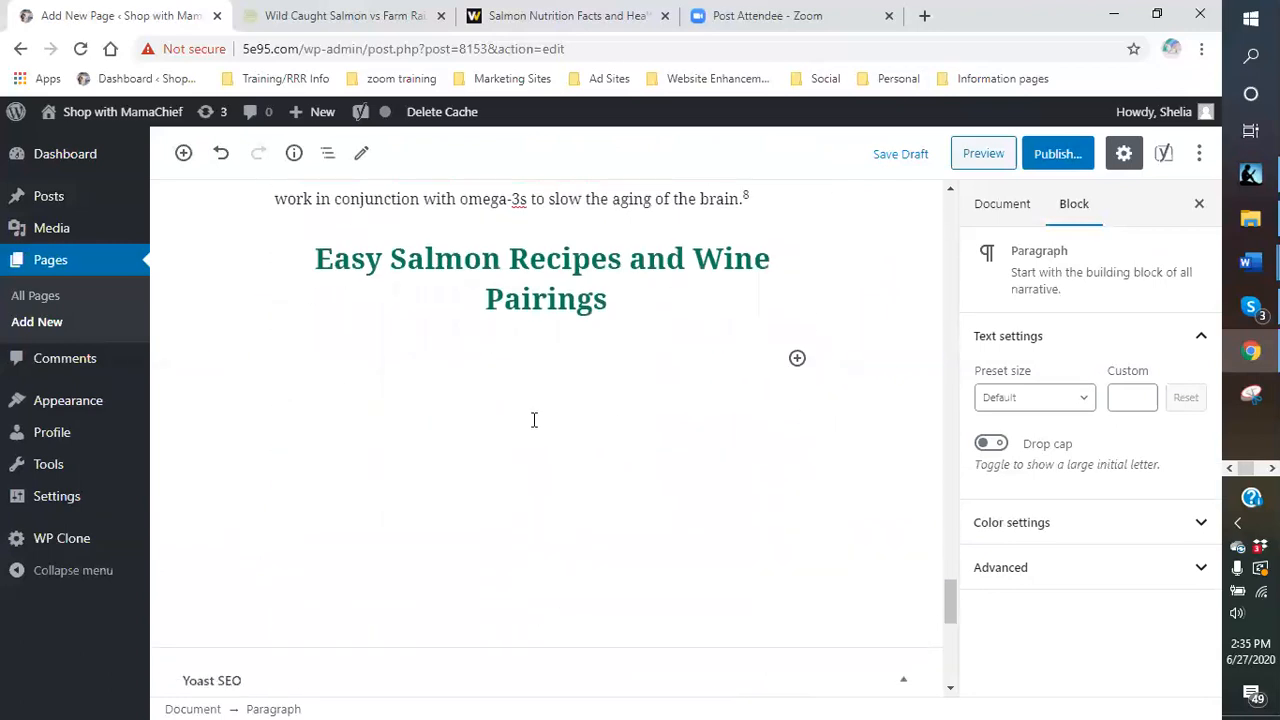
- Show the page's content summary: 1073 words, 16 headings, 36 blocks and outline
scroll(531, 420, "up", 3)
scroll(543, 443, "up", 10)
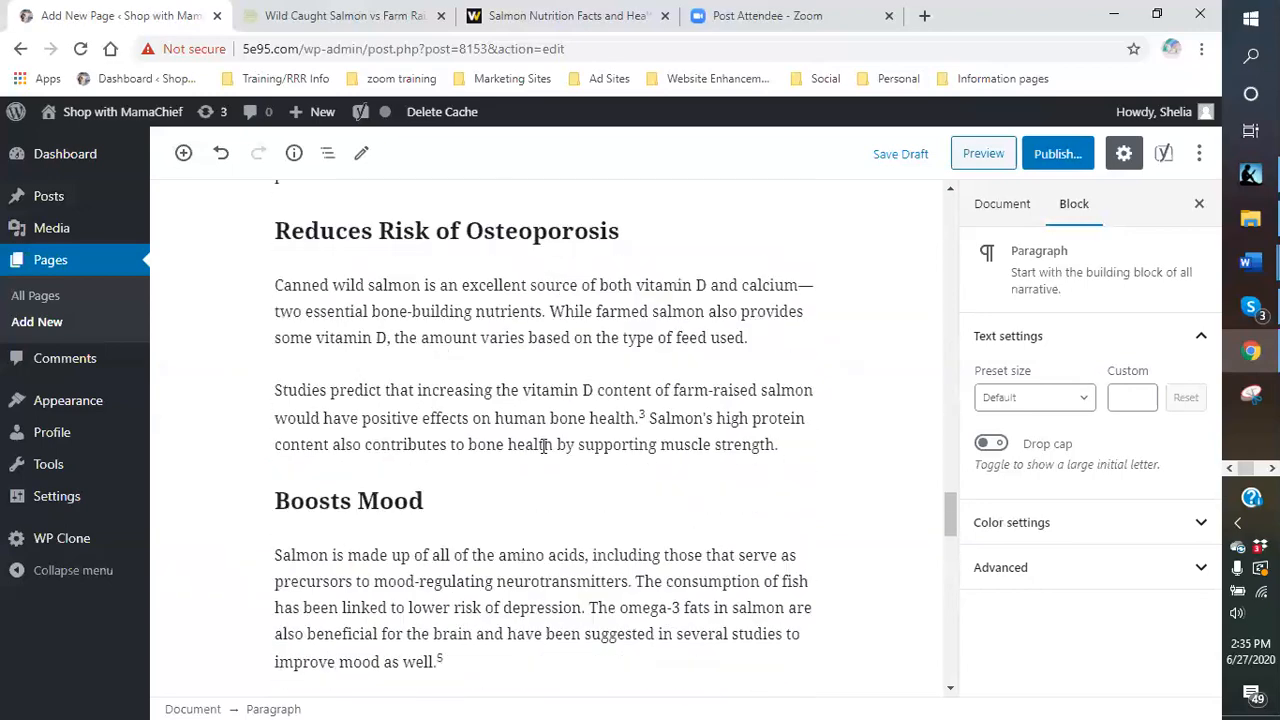
scroll(545, 443, "up", 10)
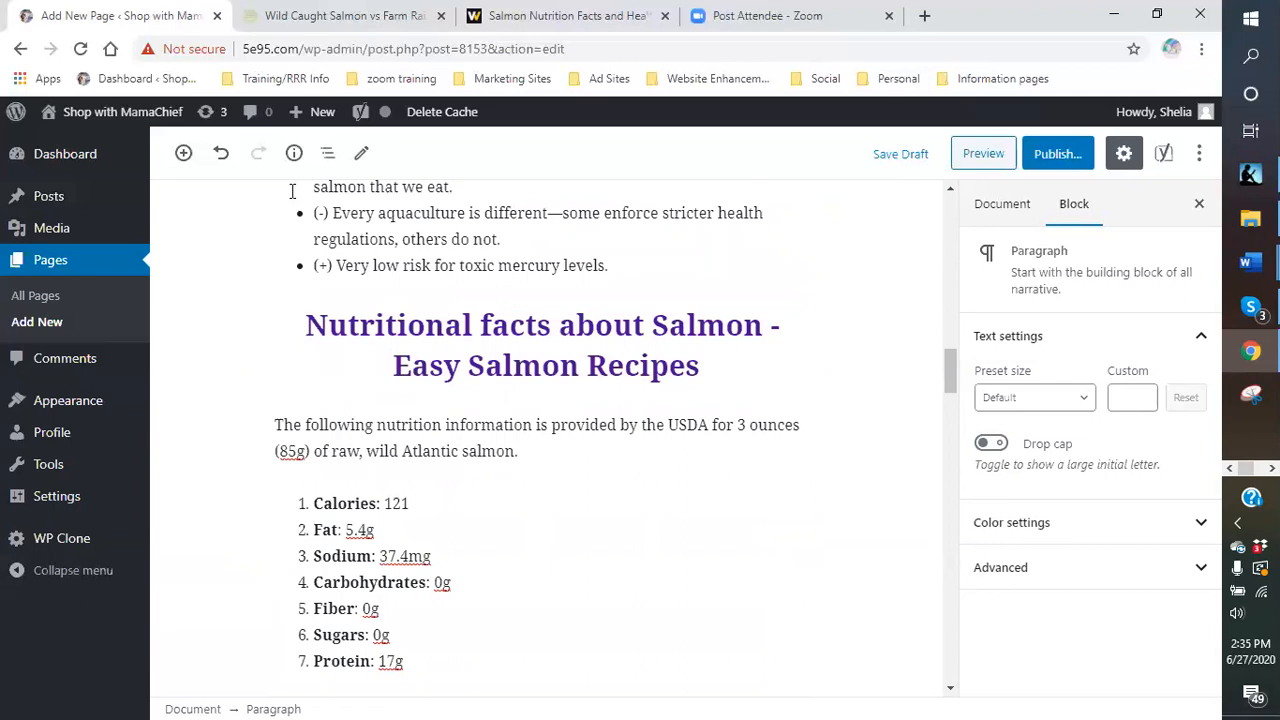
left_click(294, 155)
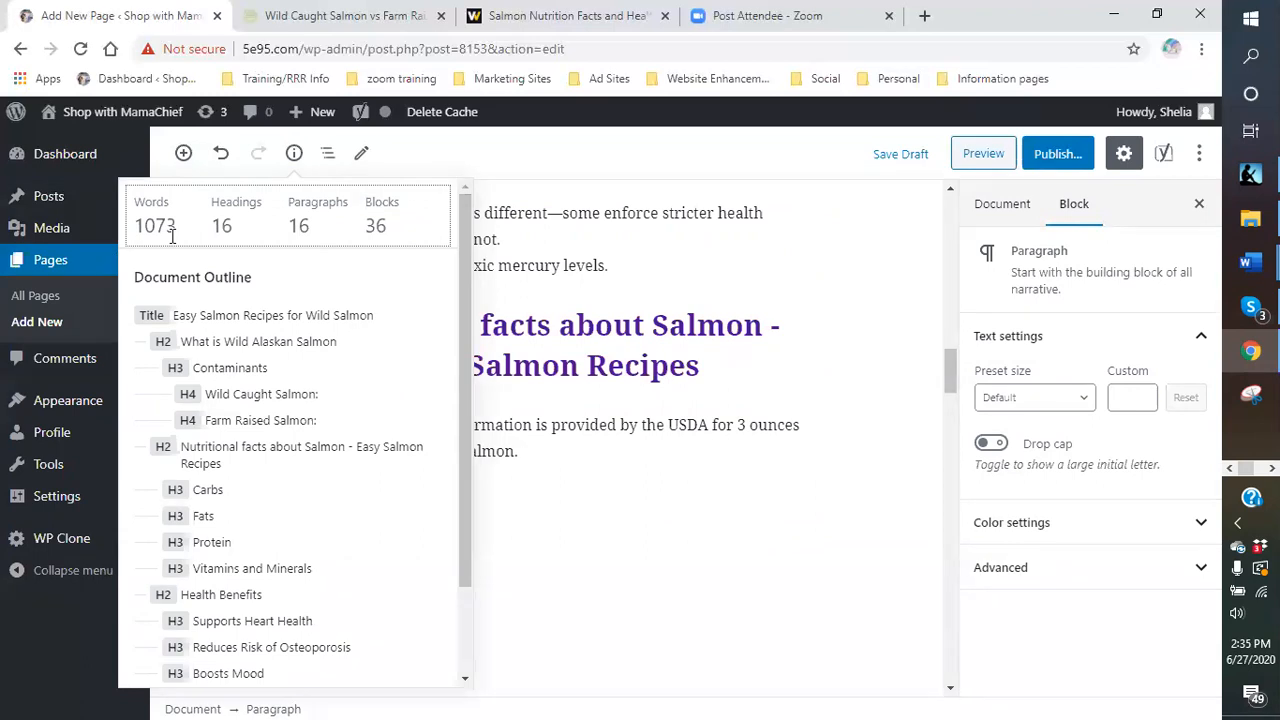
- Close the outline and check the Chronic Inflammation, Omega-6 Omega-3 Ratio and omega-3 link addresses
left_click(710, 268)
scroll(781, 410, "up", 4)
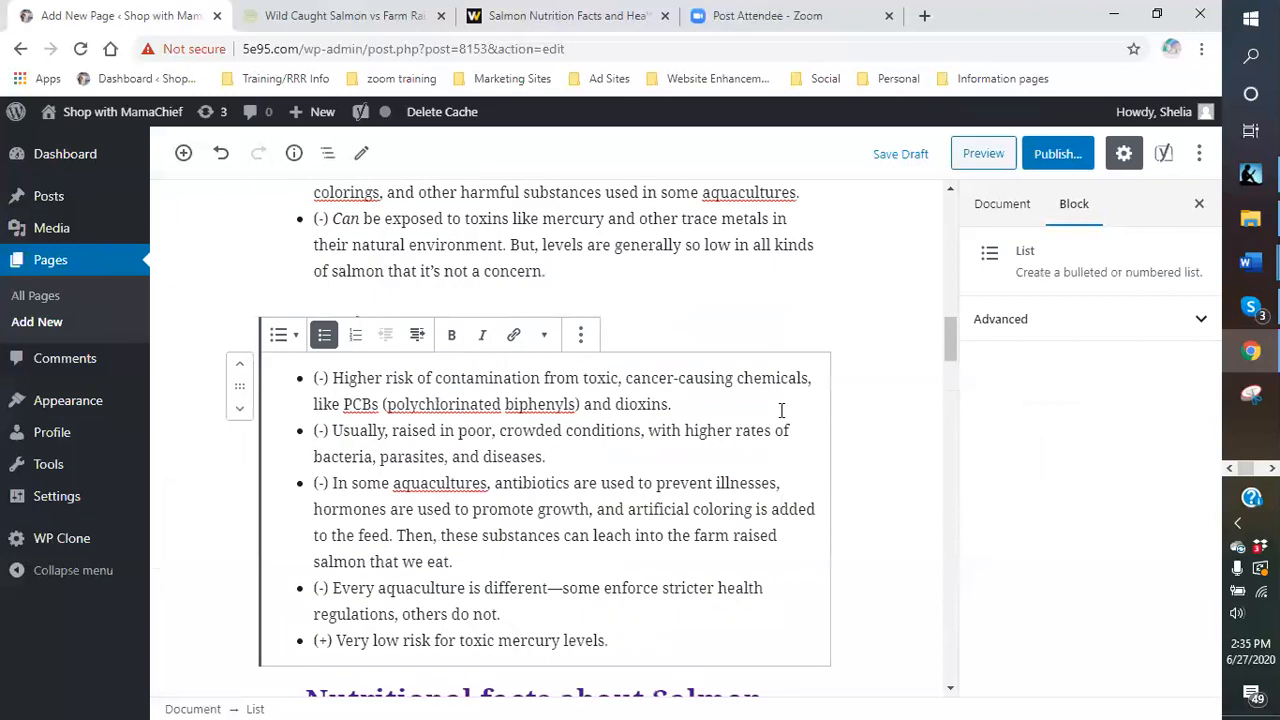
scroll(781, 410, "up", 6)
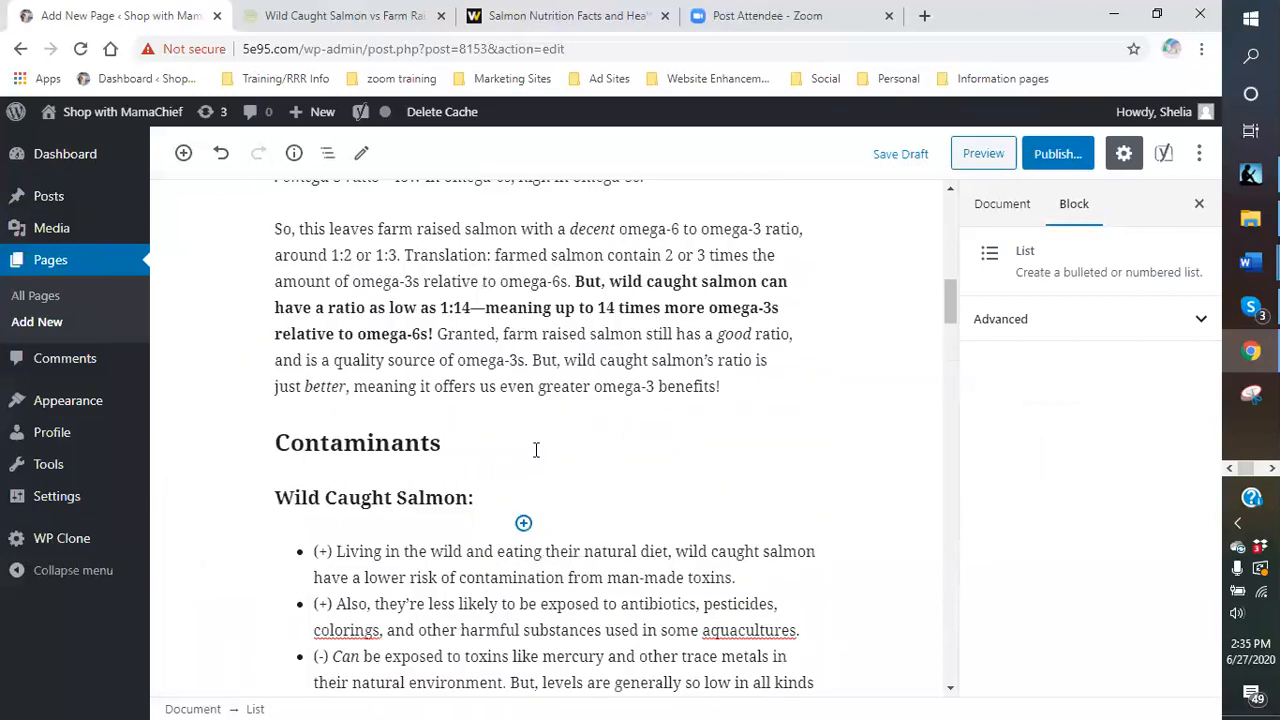
left_click(582, 248)
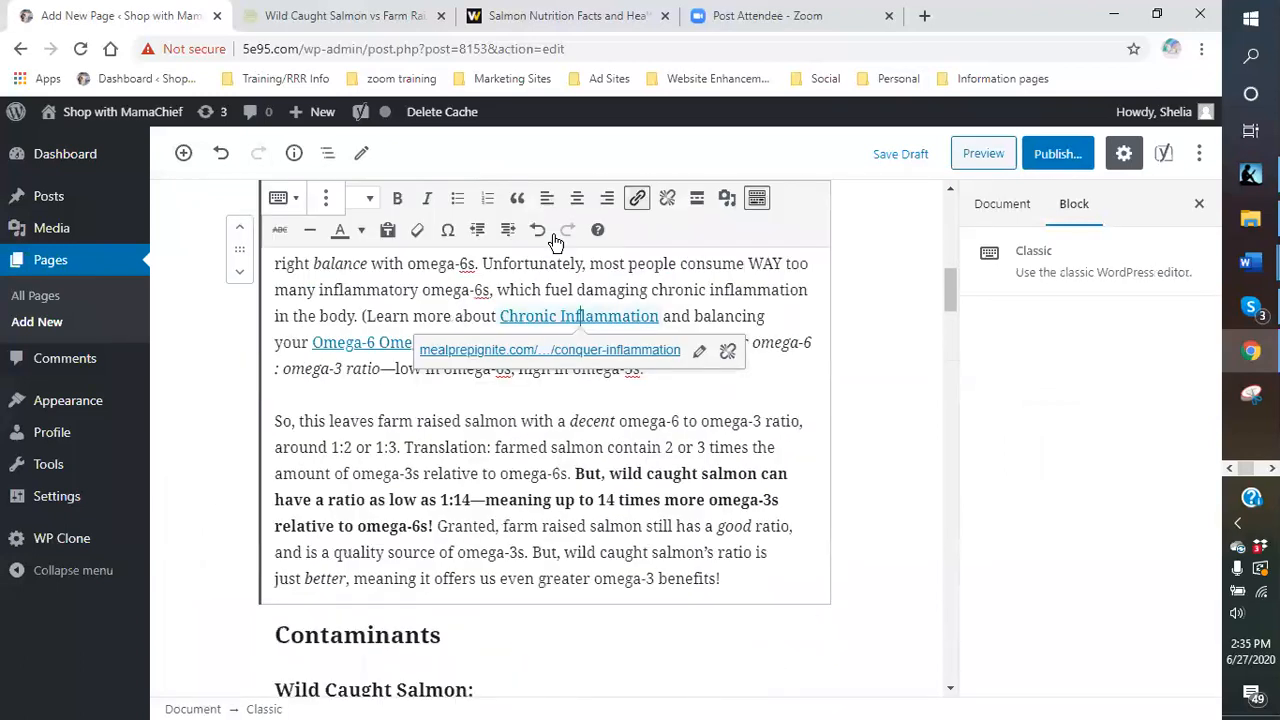
left_click(638, 200)
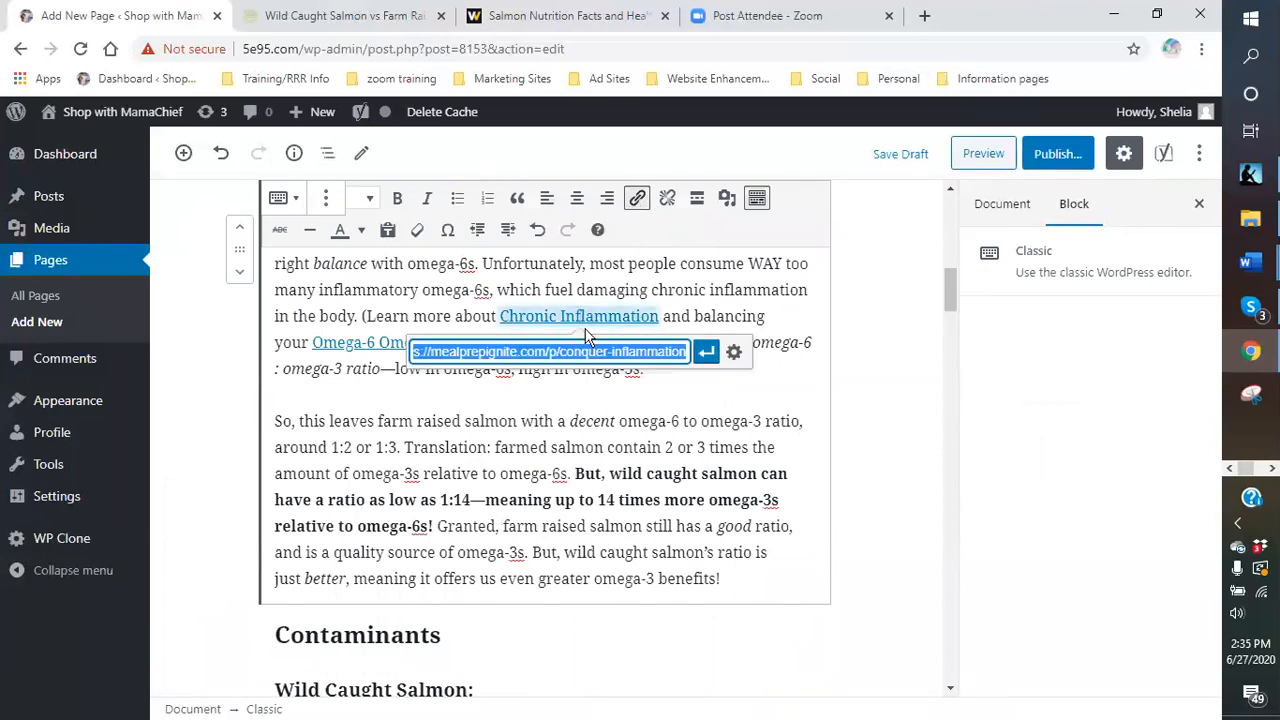
left_click(390, 343)
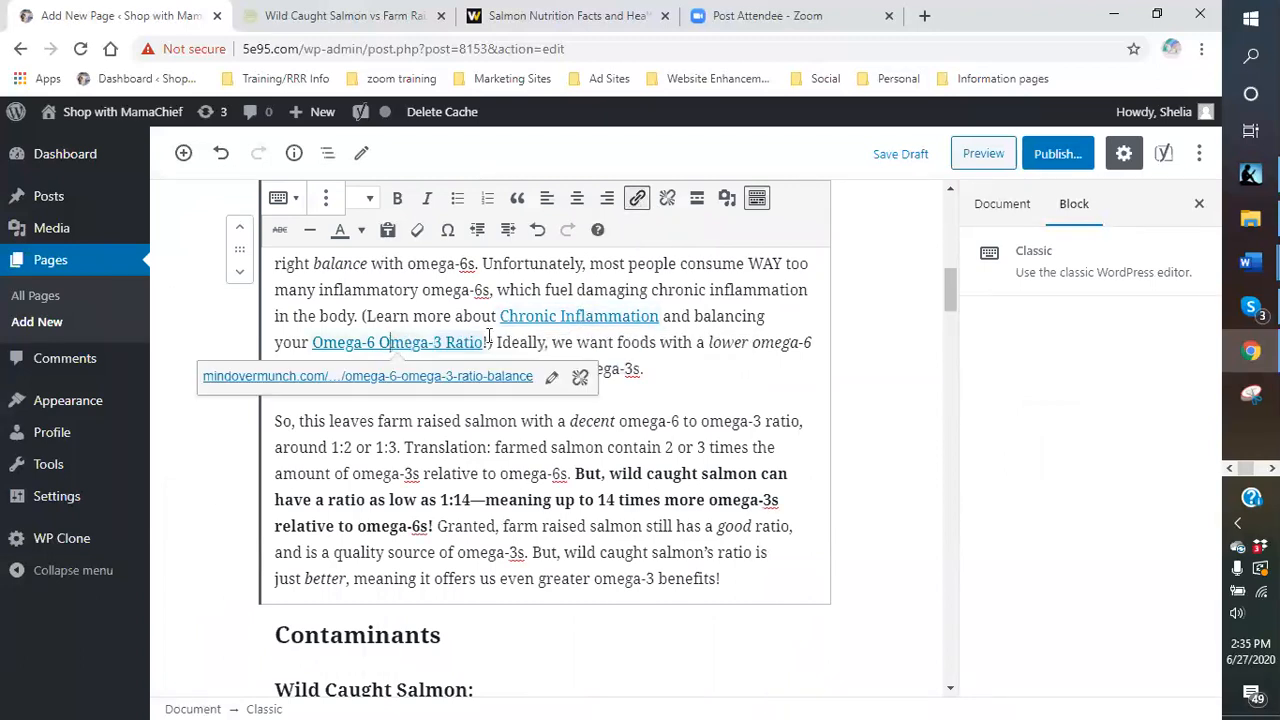
left_click(637, 198)
scroll(693, 410, "up", 3)
left_click(527, 344)
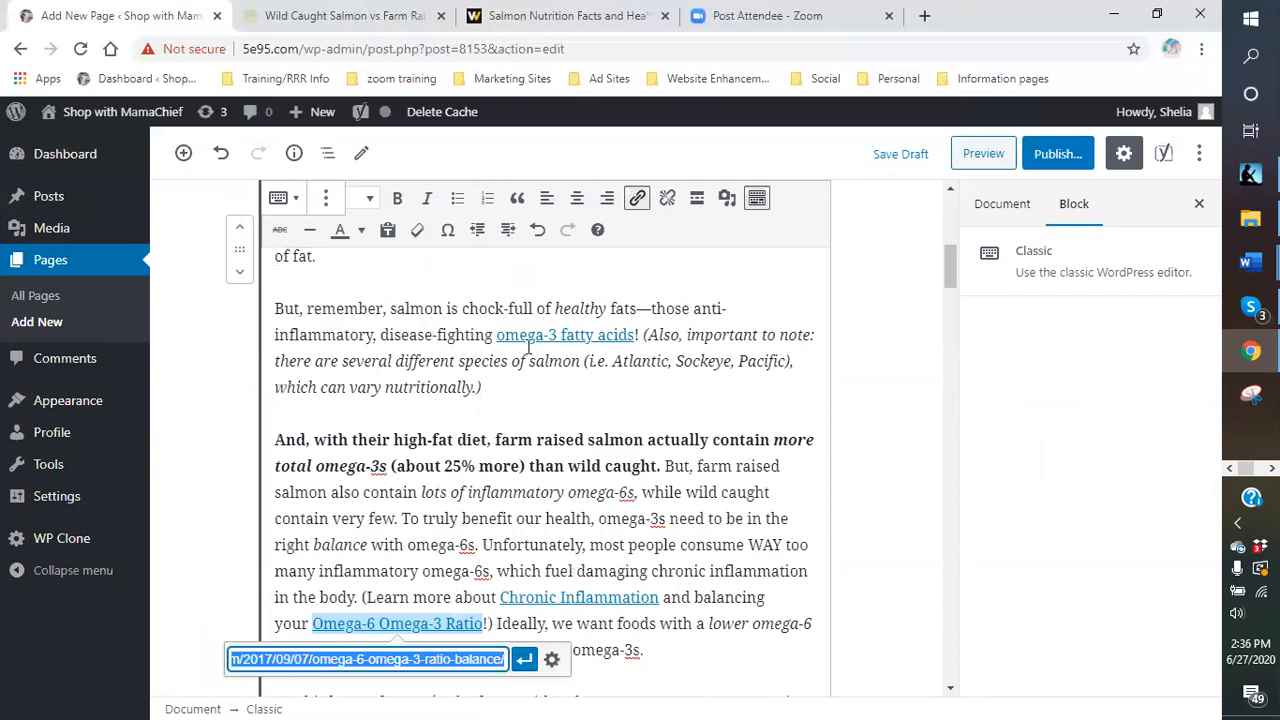
left_click(637, 198)
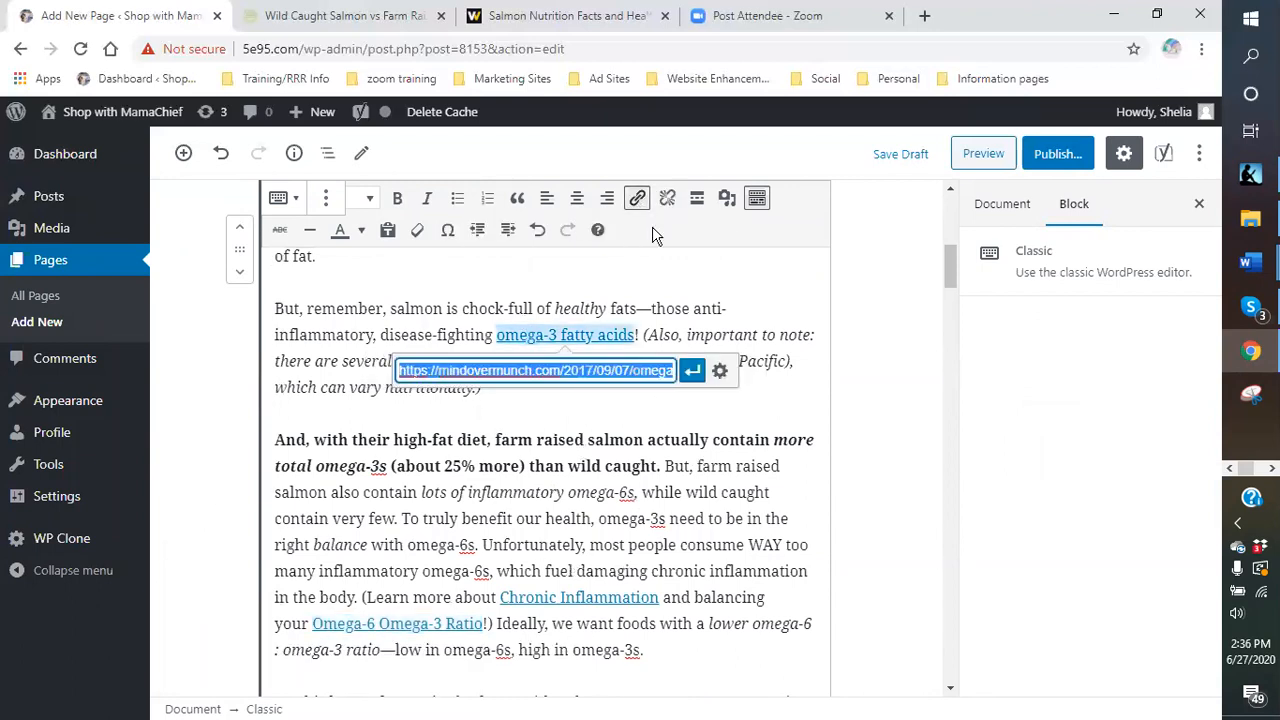
- Remove the link from 'omega-3 fatty acids' in the Classic block
left_click(638, 201)
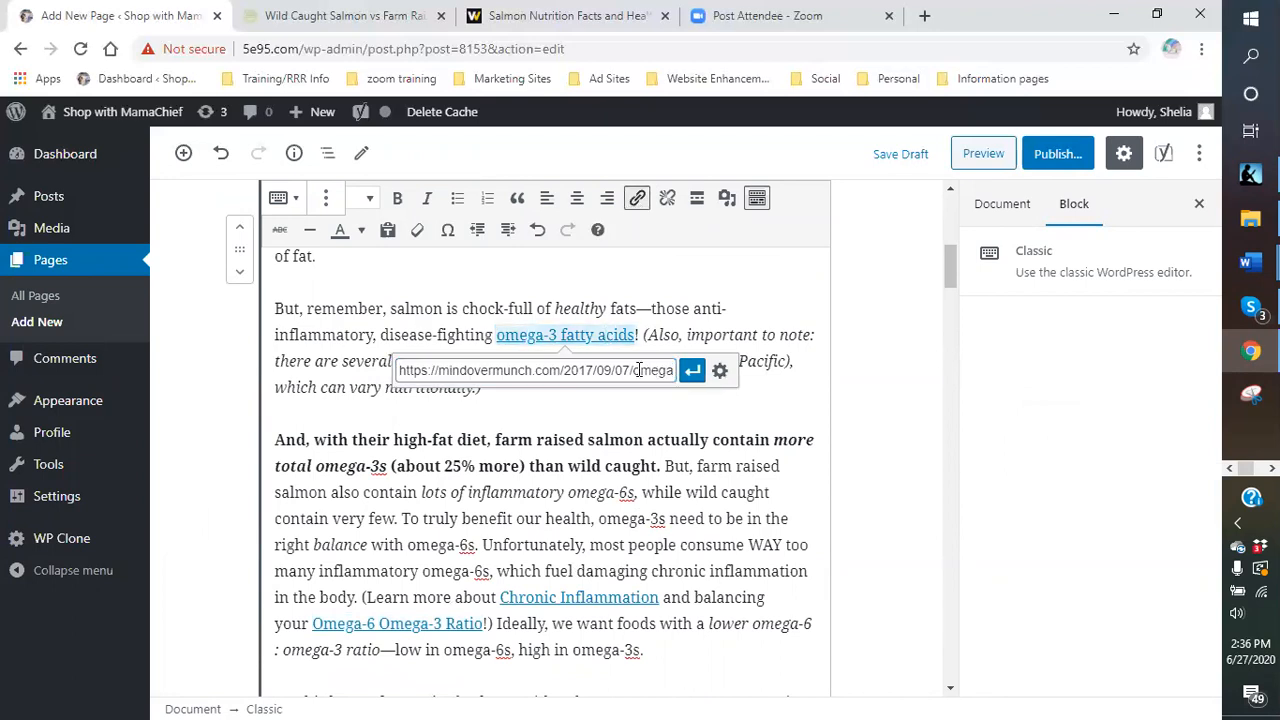
left_click(729, 383)
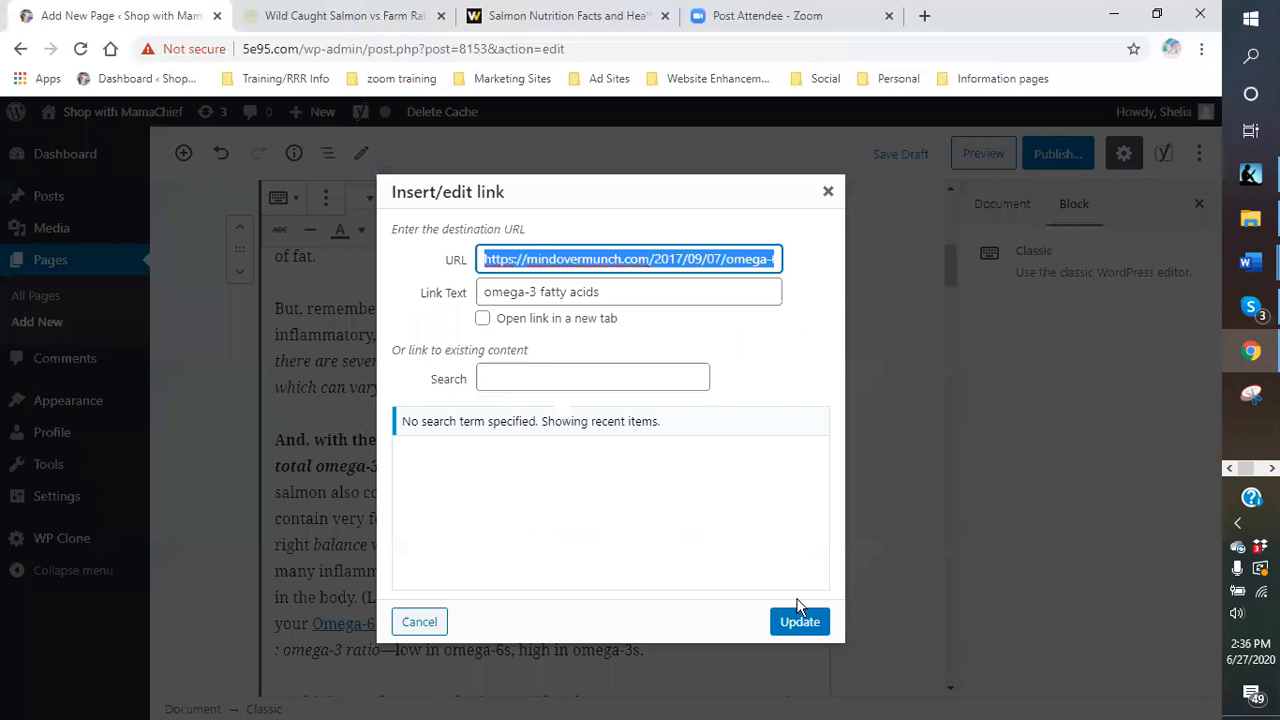
left_click(419, 622)
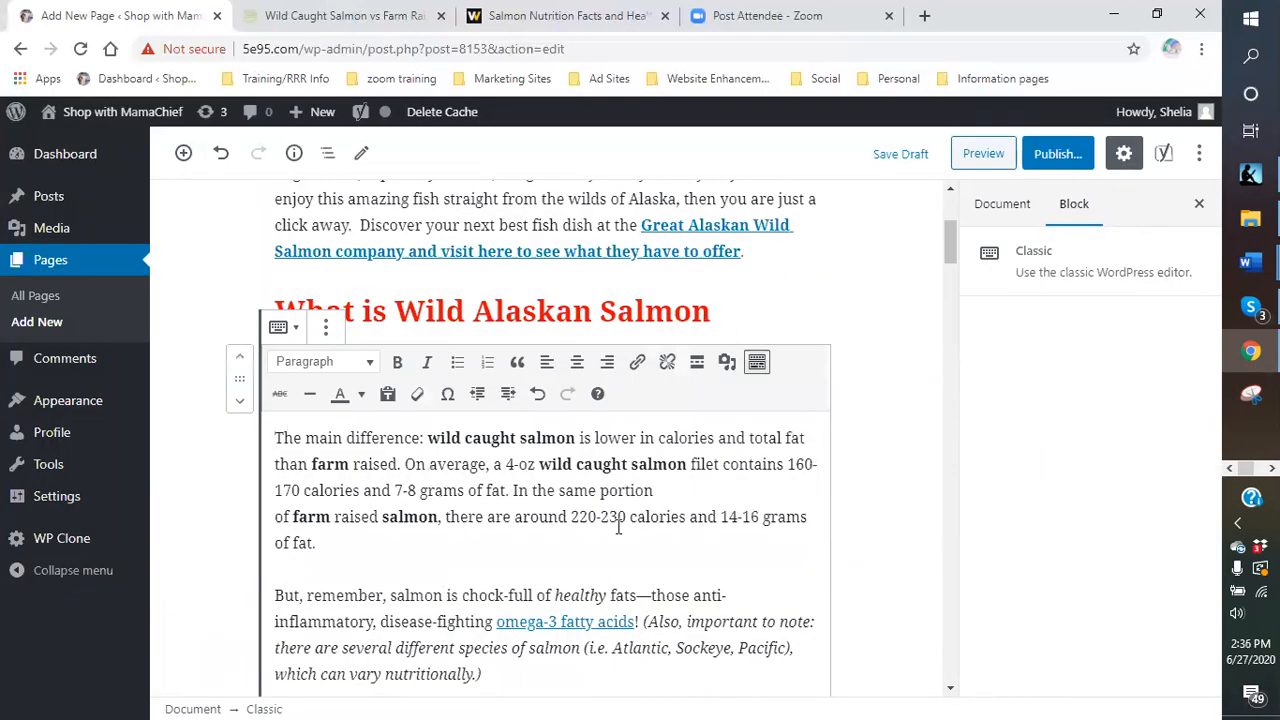
left_click(578, 626)
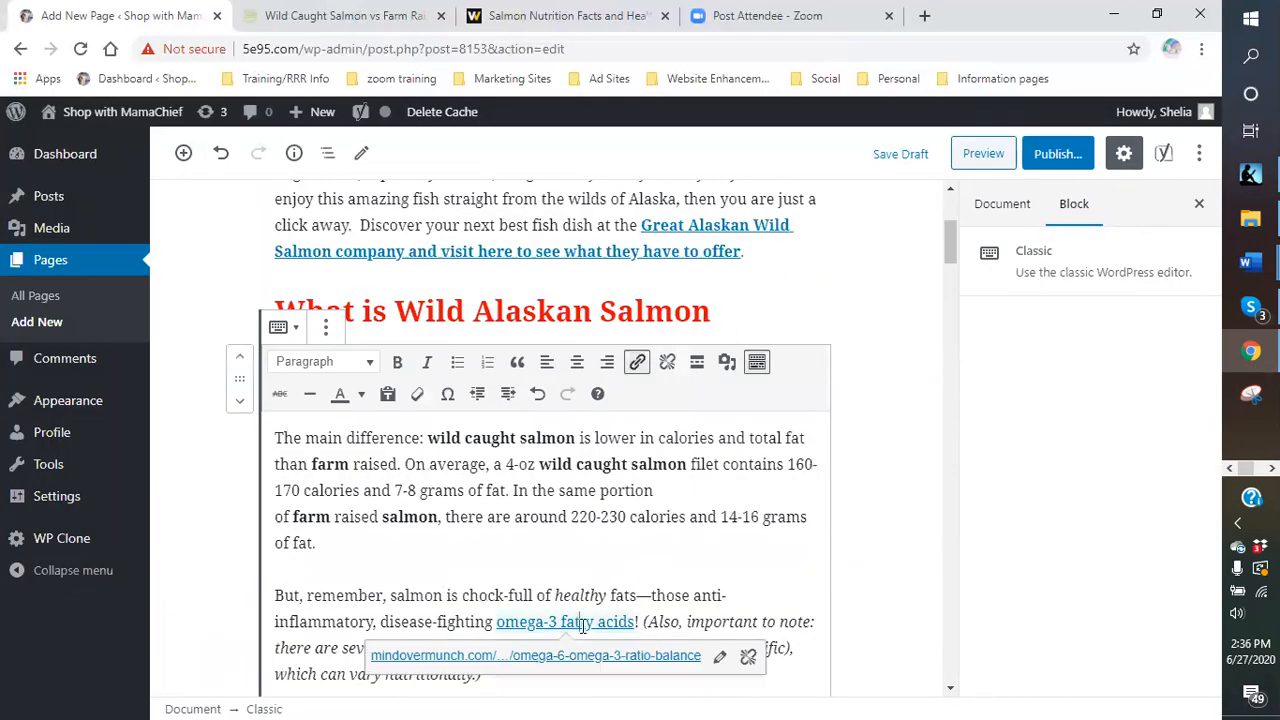
left_click(638, 364)
scroll(686, 543, "down", 2)
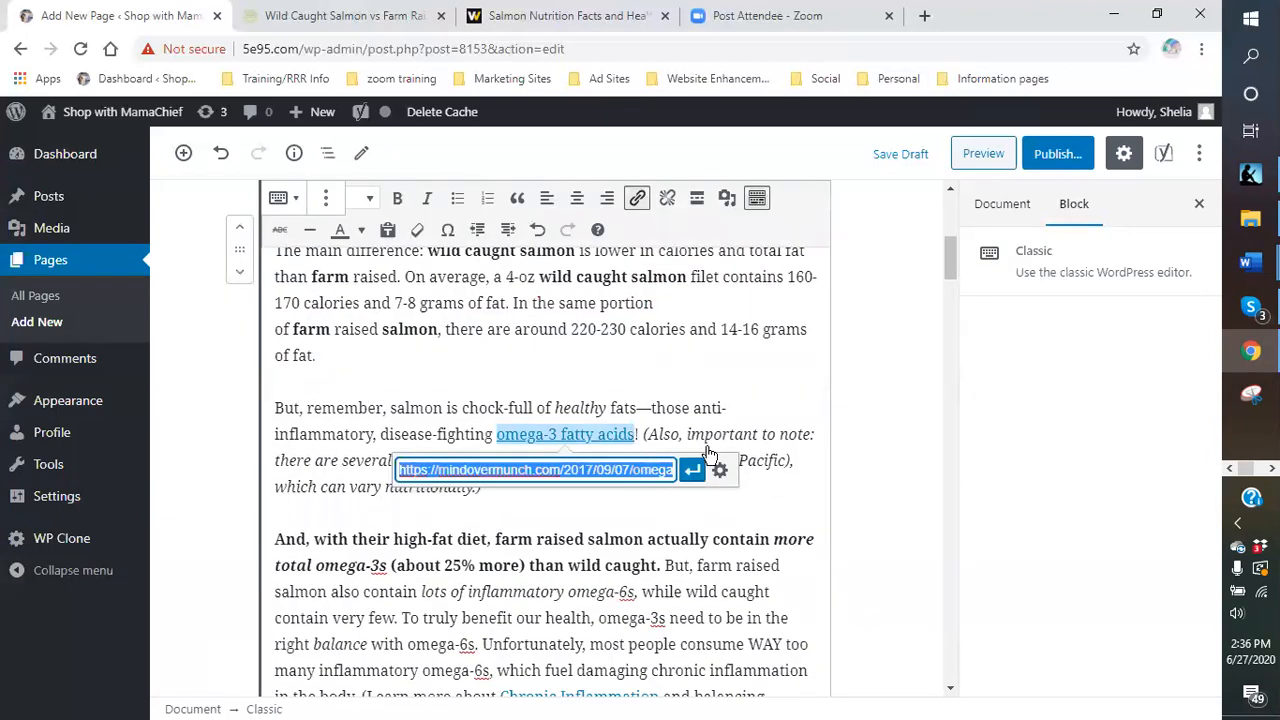
left_click(667, 198)
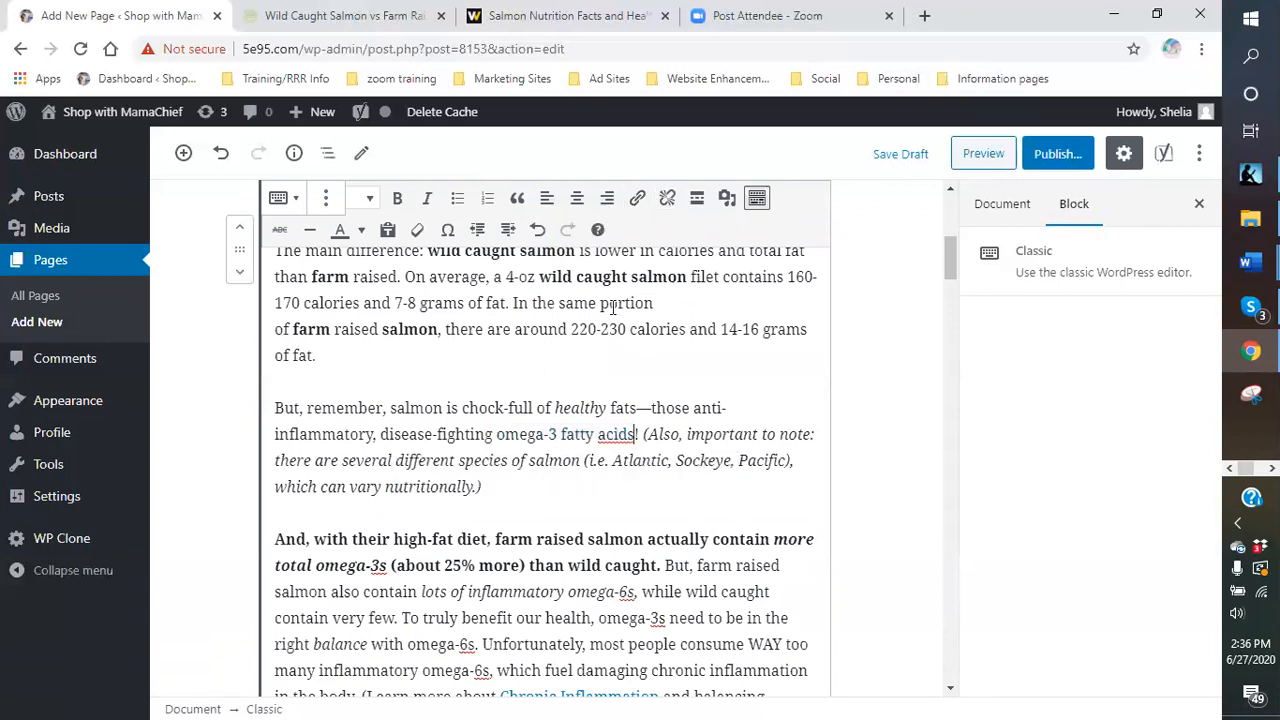
- Remove the links from 'Chronic Inflammation' and 'Omega-6 Omega-3 Ratio'
scroll(550, 400, "up", 3)
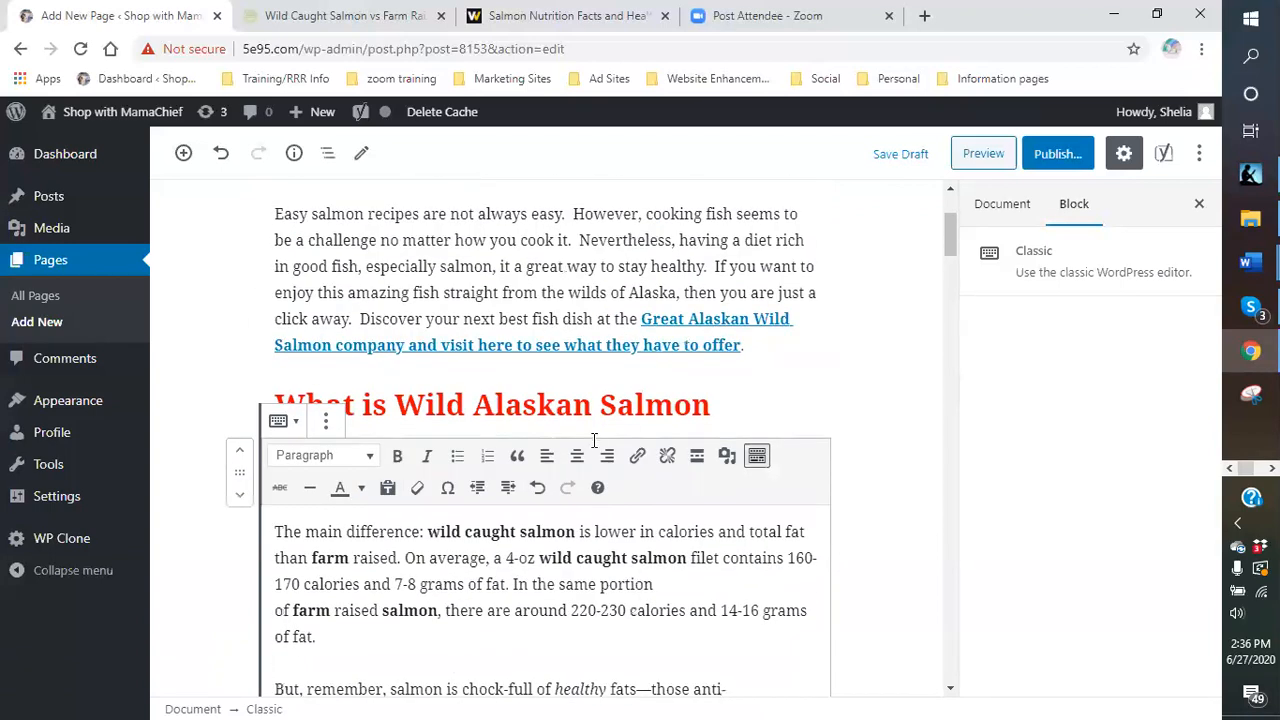
scroll(590, 425, "down", 4)
scroll(588, 425, "down", 1)
left_click(590, 418)
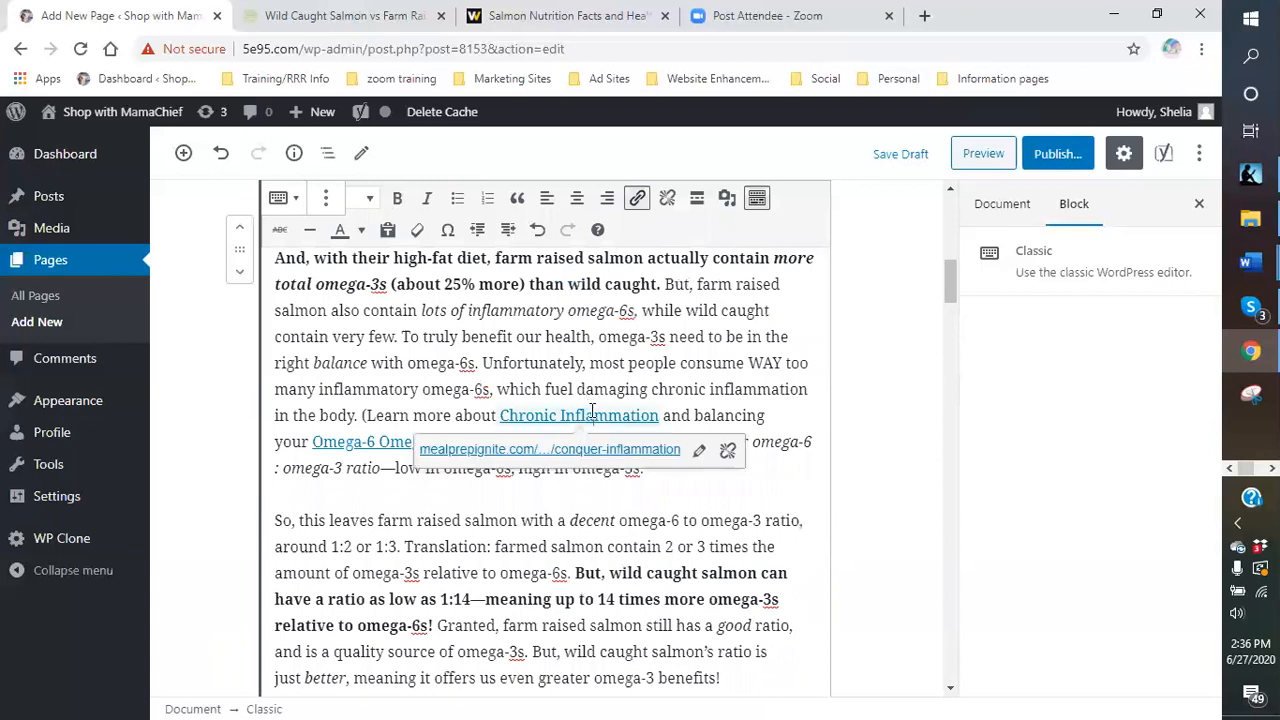
left_click(674, 203)
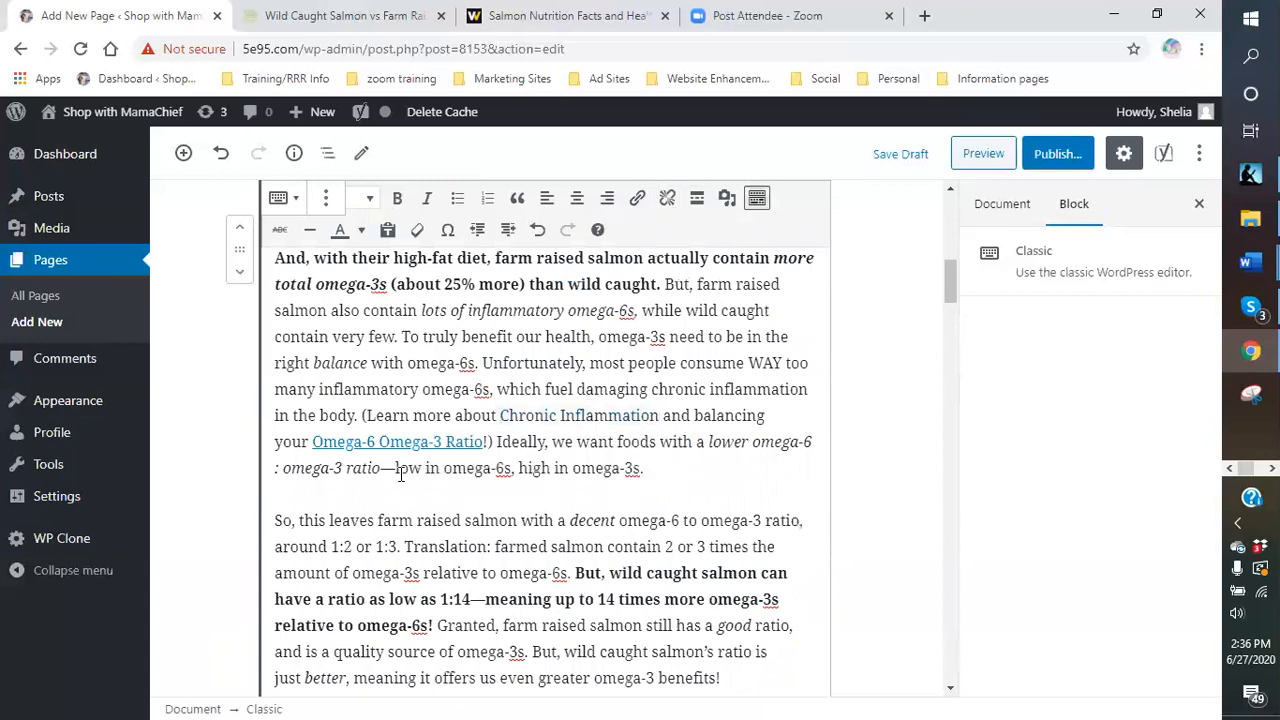
left_click(409, 442)
left_click(674, 203)
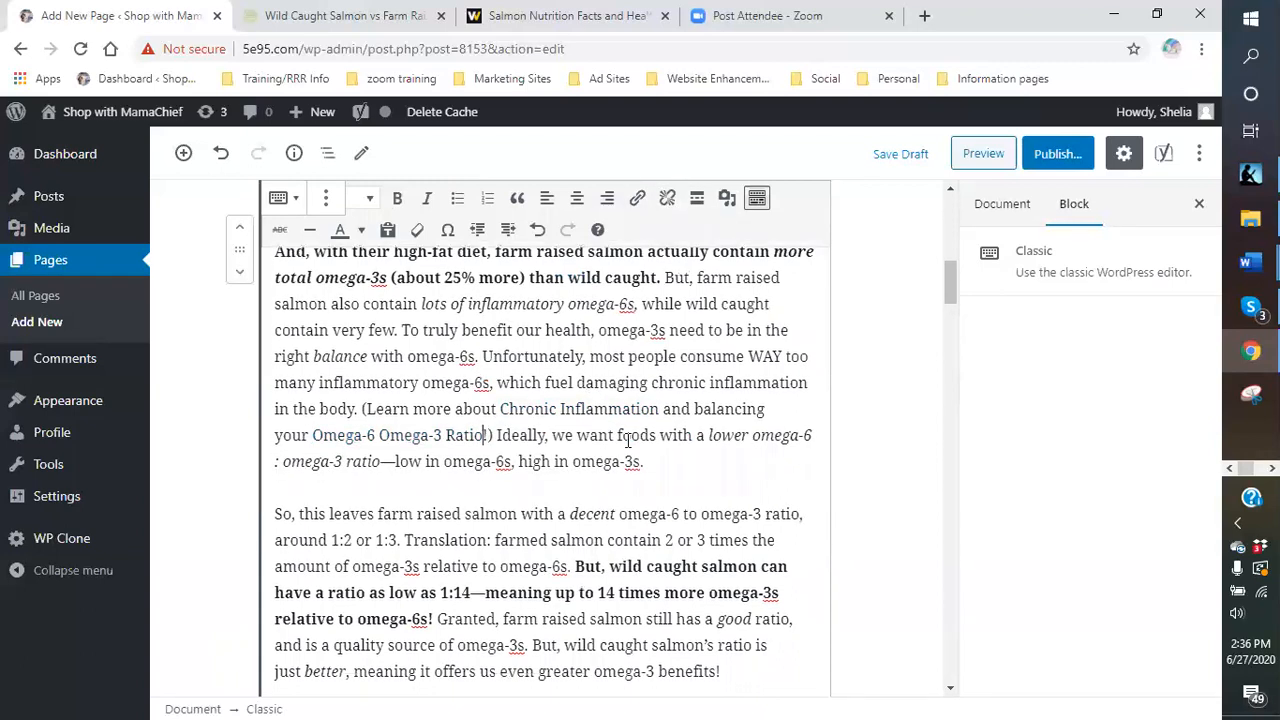
scroll(588, 425, "down", 6)
scroll(588, 425, "down", 9)
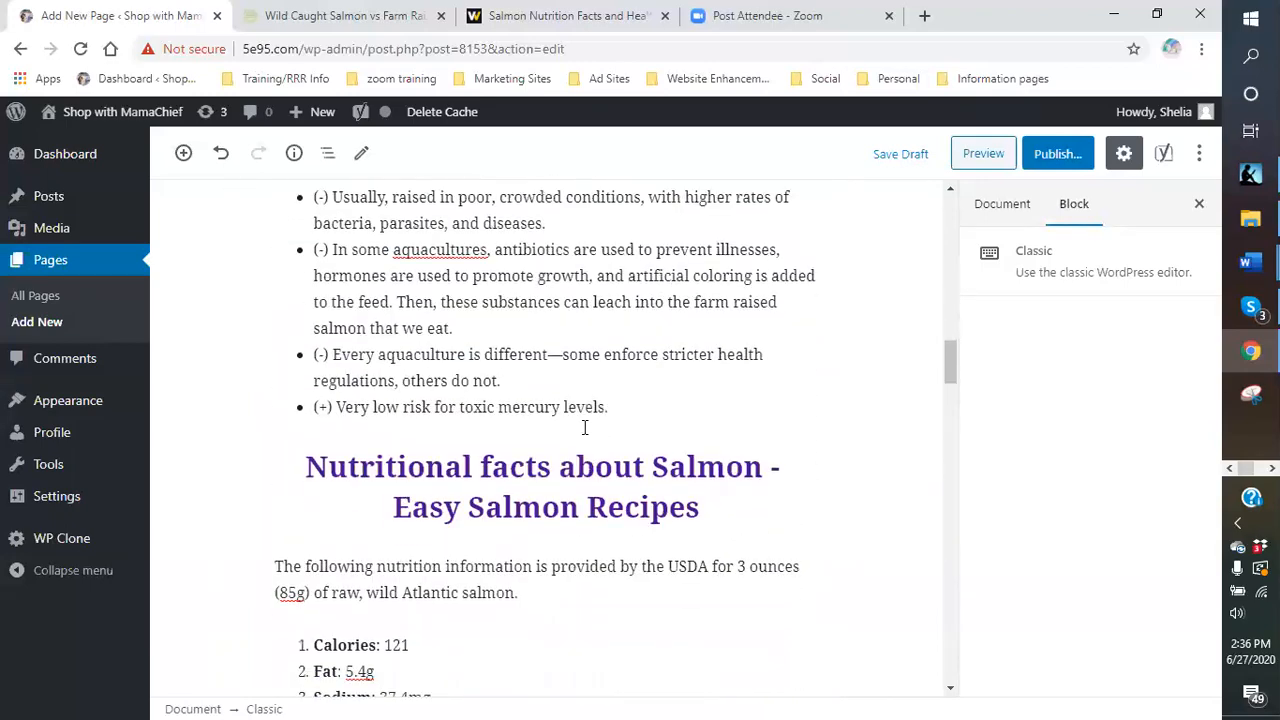
scroll(585, 427, "down", 10)
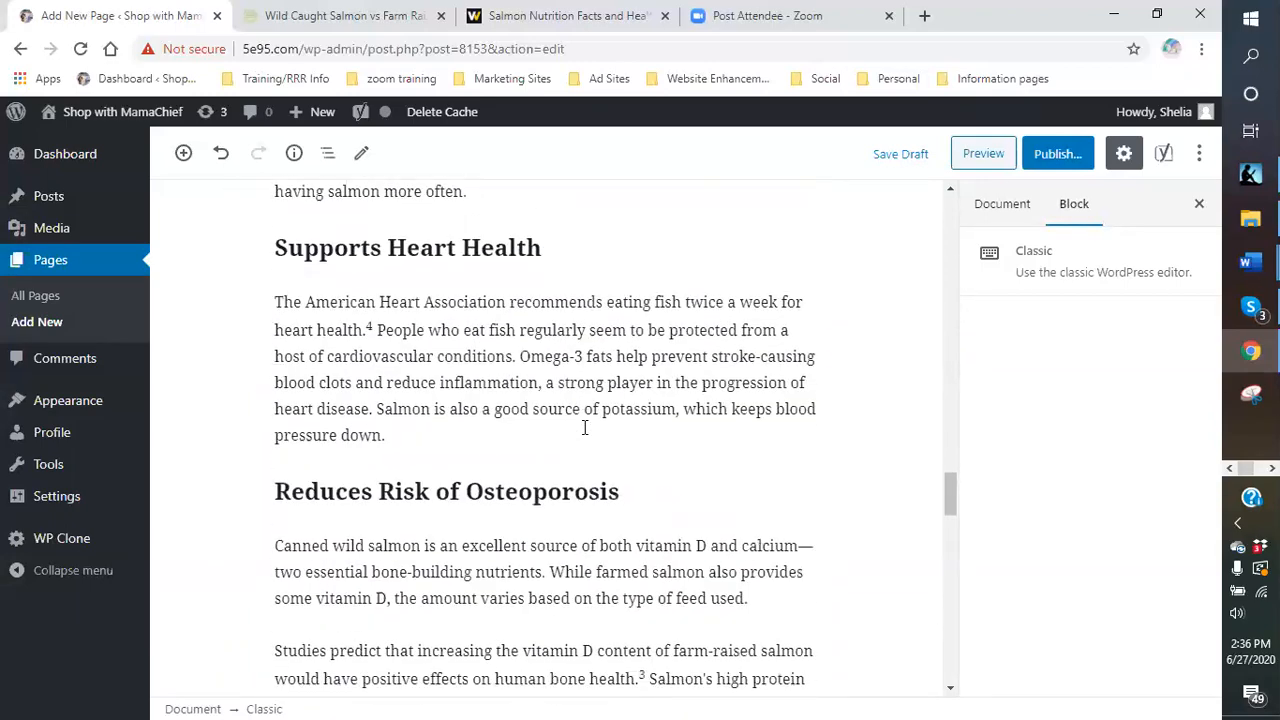
scroll(585, 427, "down", 6)
scroll(585, 427, "up", 2)
scroll(585, 427, "down", 6)
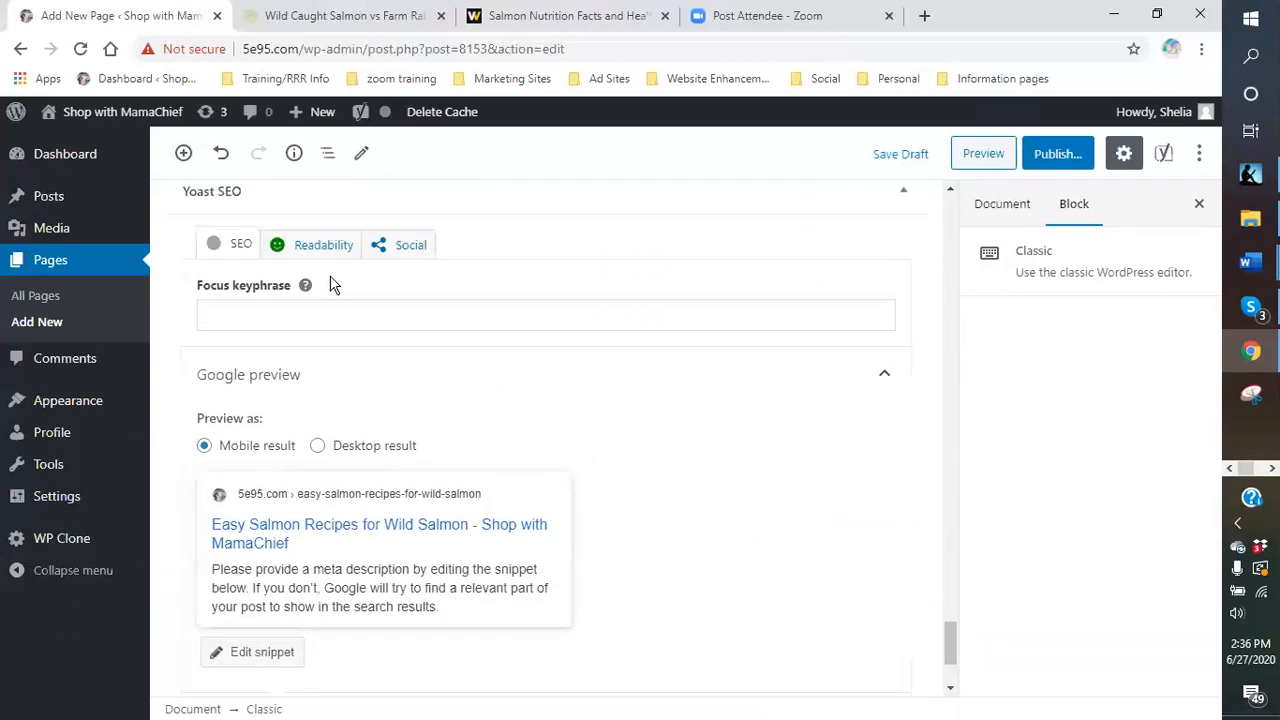
- Enter 'easy salmon recipes' as the Yoast SEO focus keyphrase
left_click(228, 250)
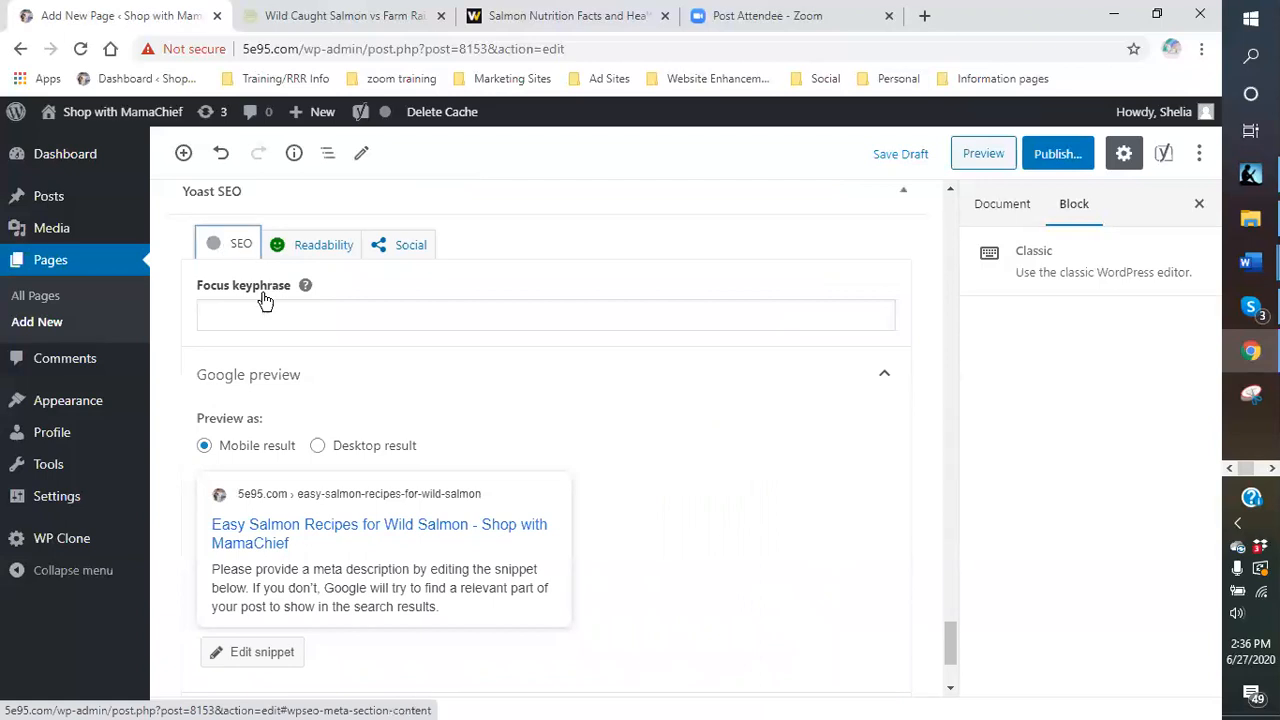
left_click(249, 316)
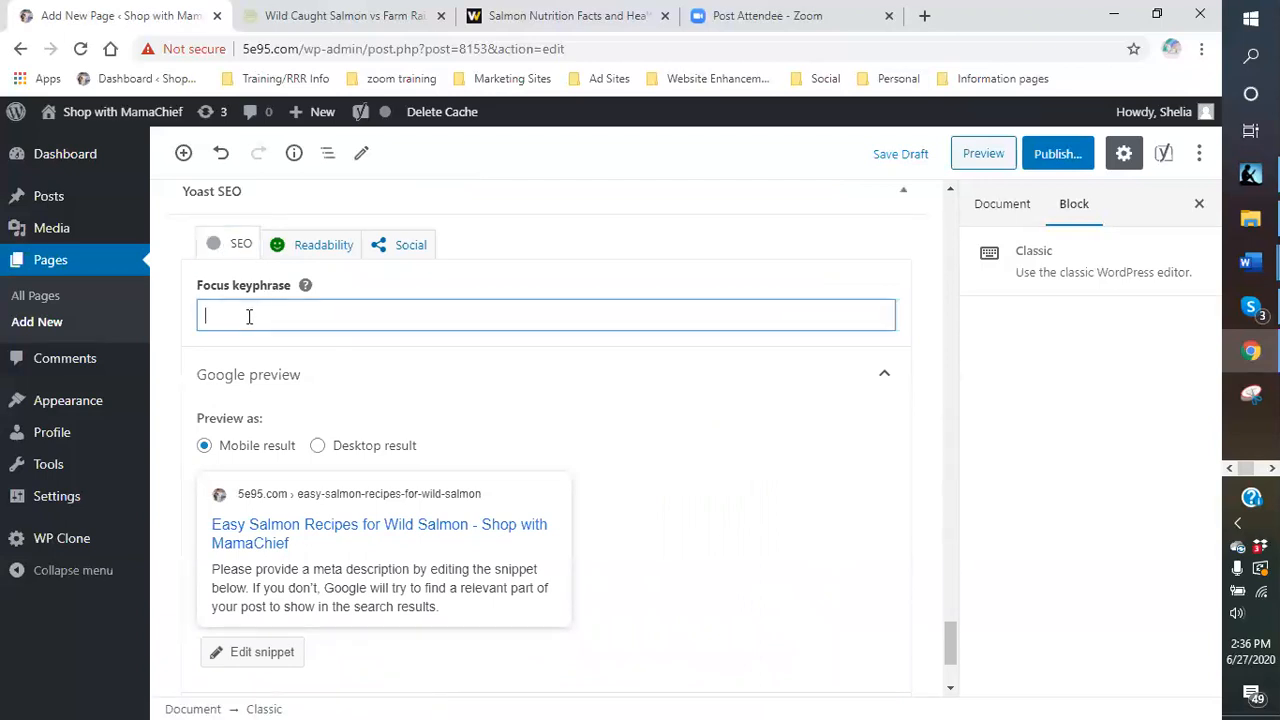
type("easy salmon recipes")
scroll(365, 343, "down", 1)
scroll(520, 310, "down", 1)
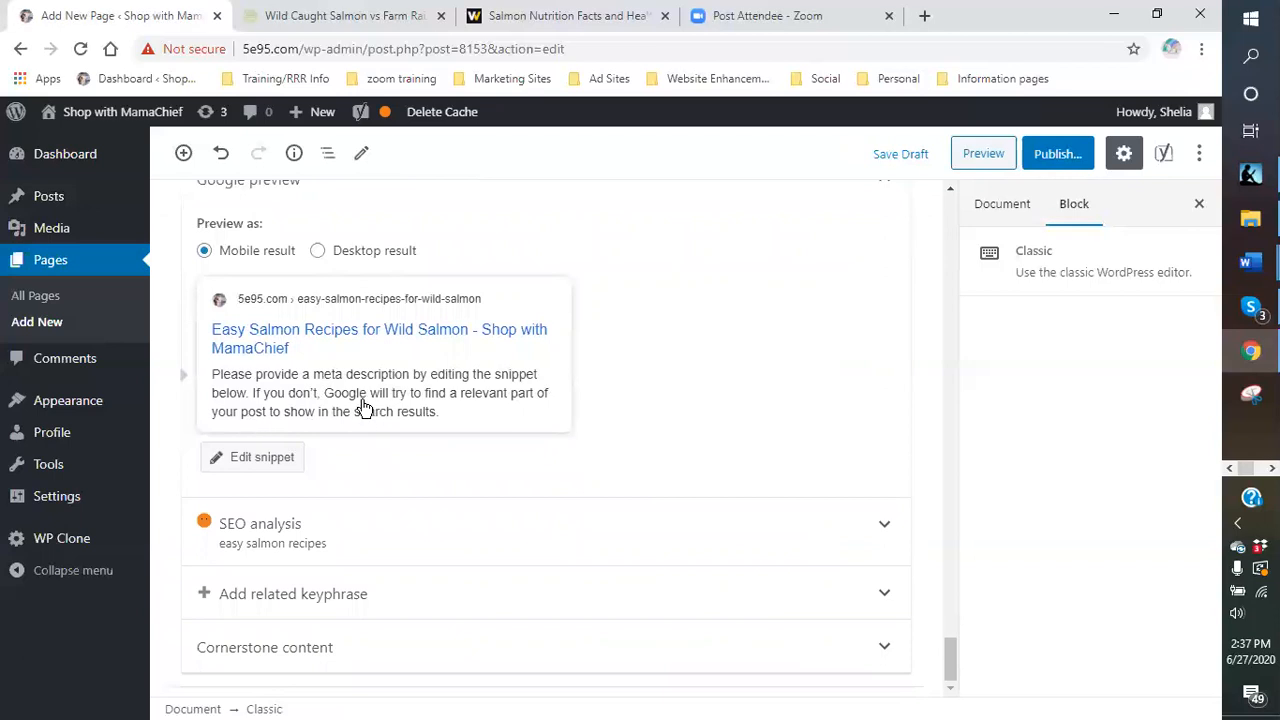
- Draft a meta description about summer dining and delicious Wild Alaskan salmon delivered to your door
left_click(272, 460)
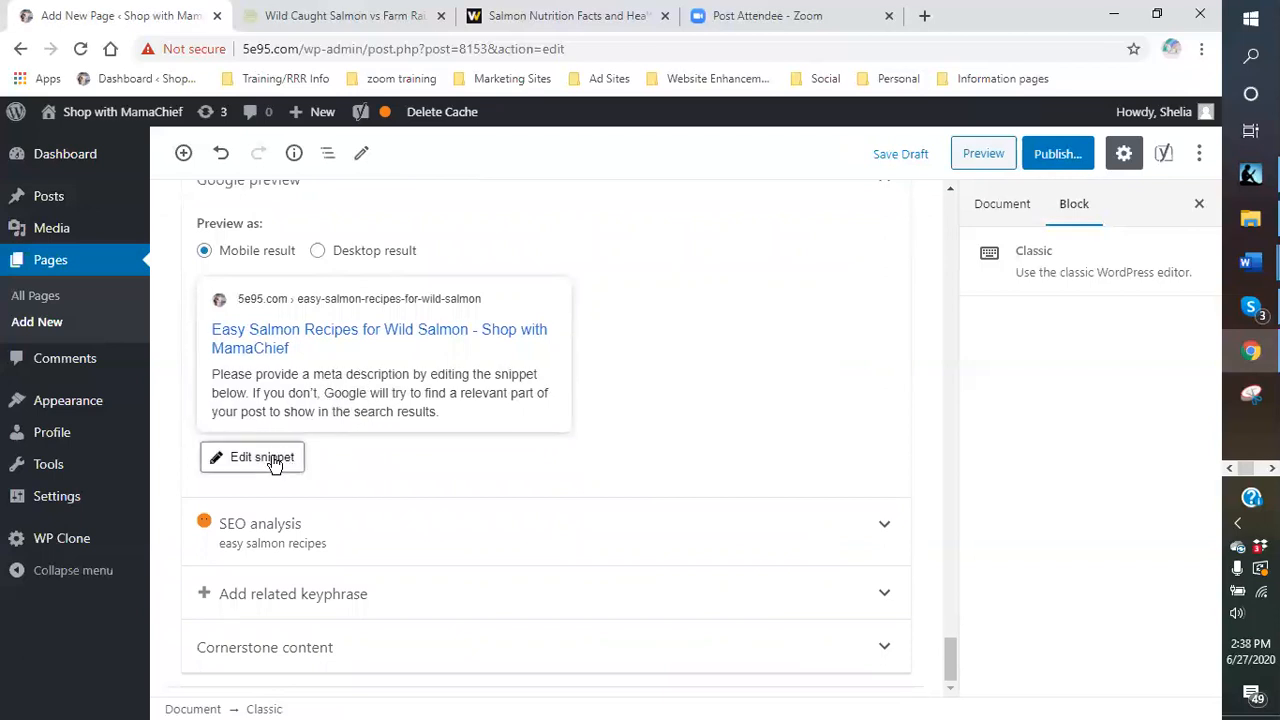
scroll(508, 397, "down", 2)
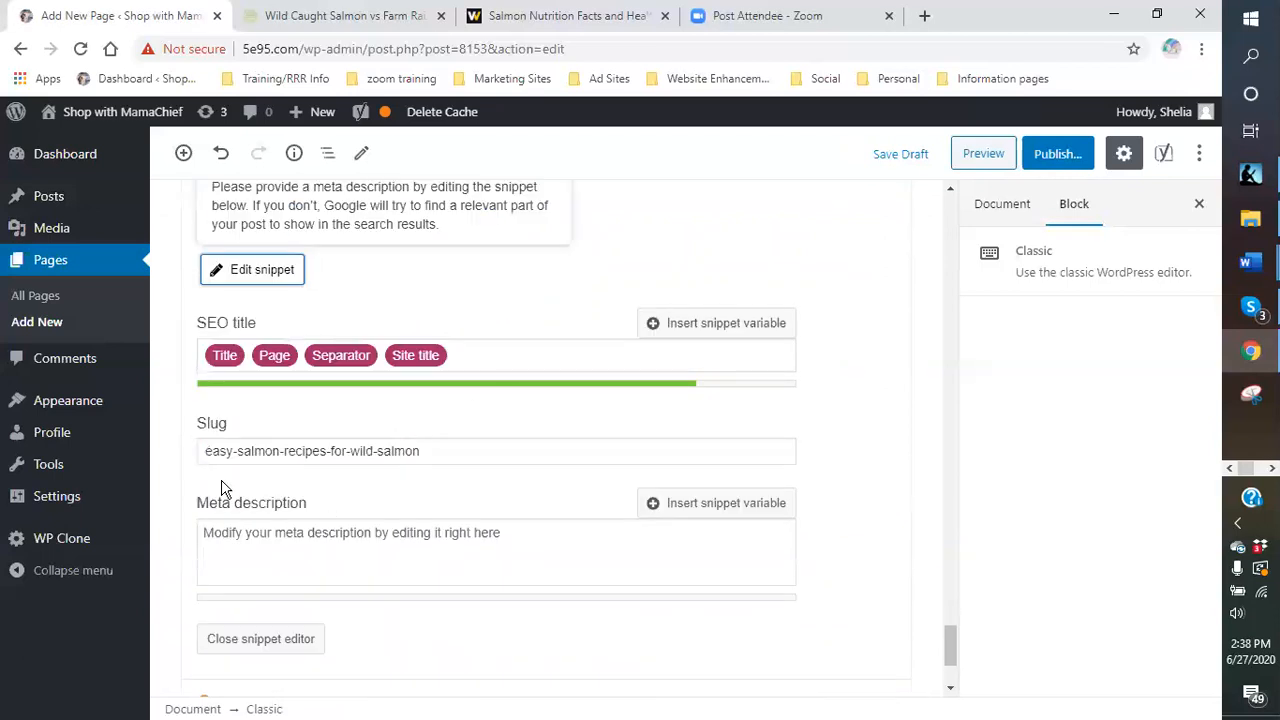
scroll(420, 495, "down", 2)
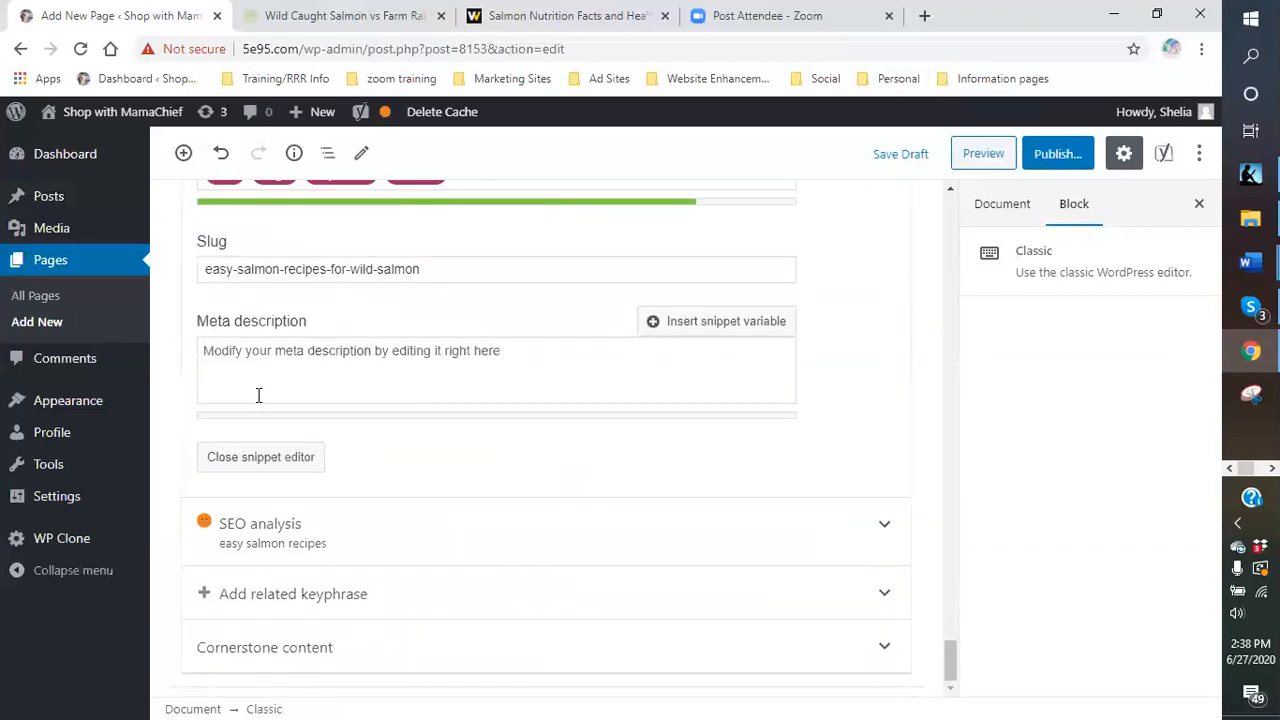
left_click(255, 362)
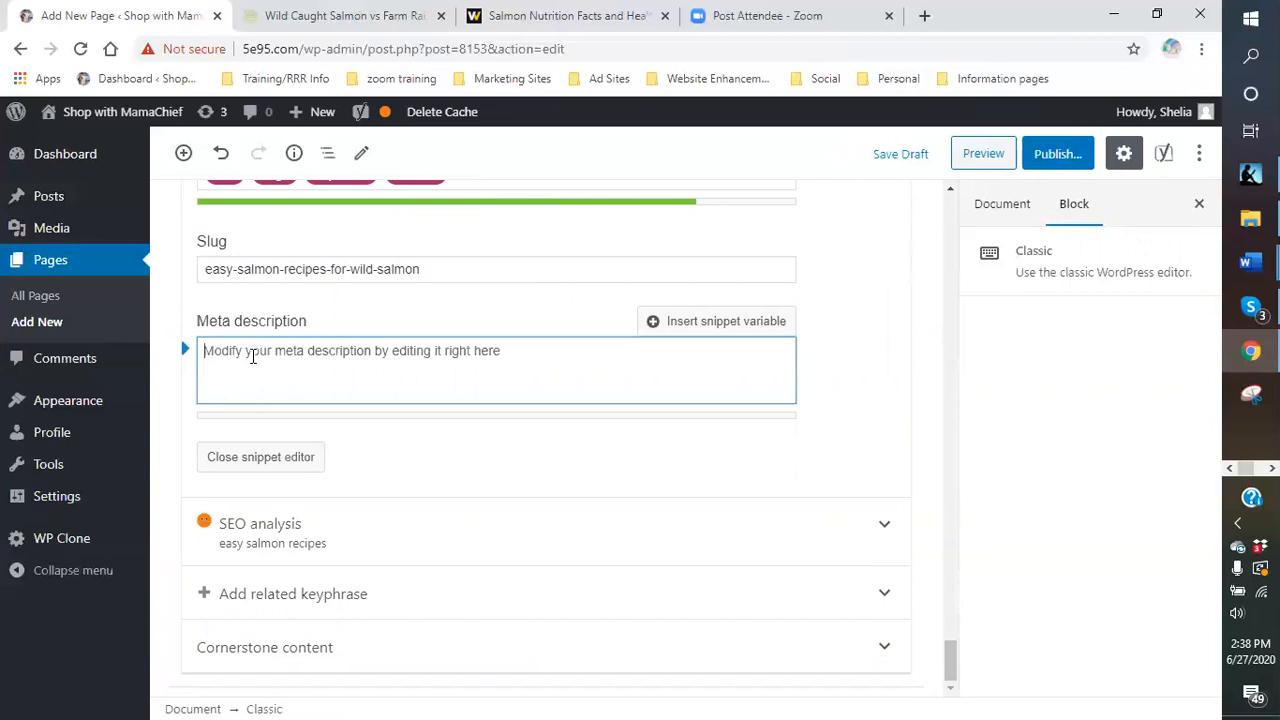
mouse_move(137, 500)
type("Easy salmon recipes is a great start to summer ")
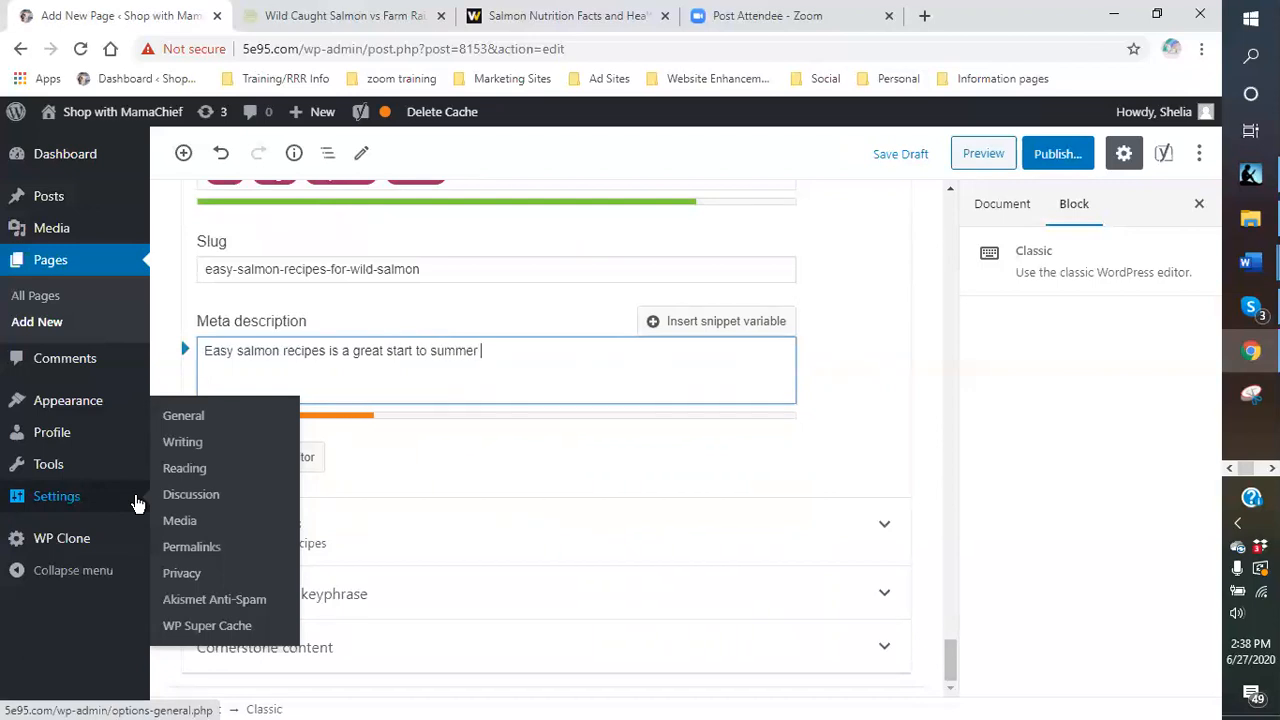
type("dining")
type("Having some delivi")
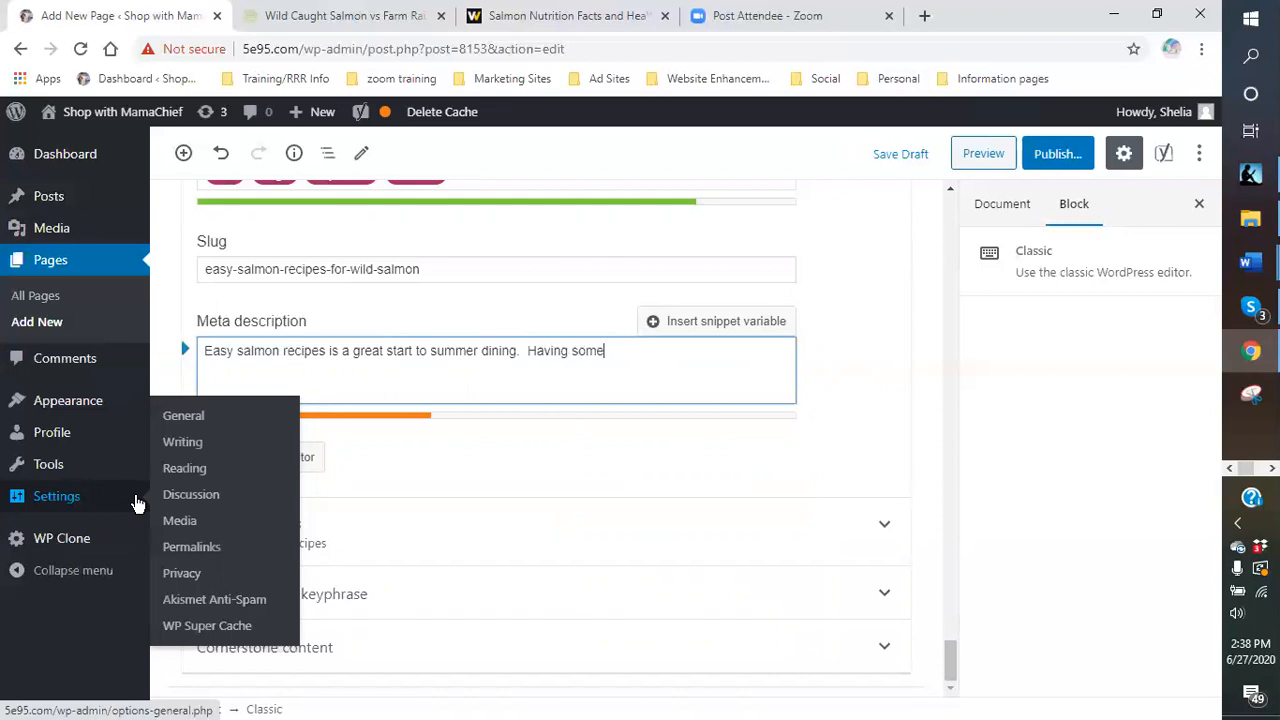
key("BackSpace")
key("BackSpace")
type("cious Wild ")
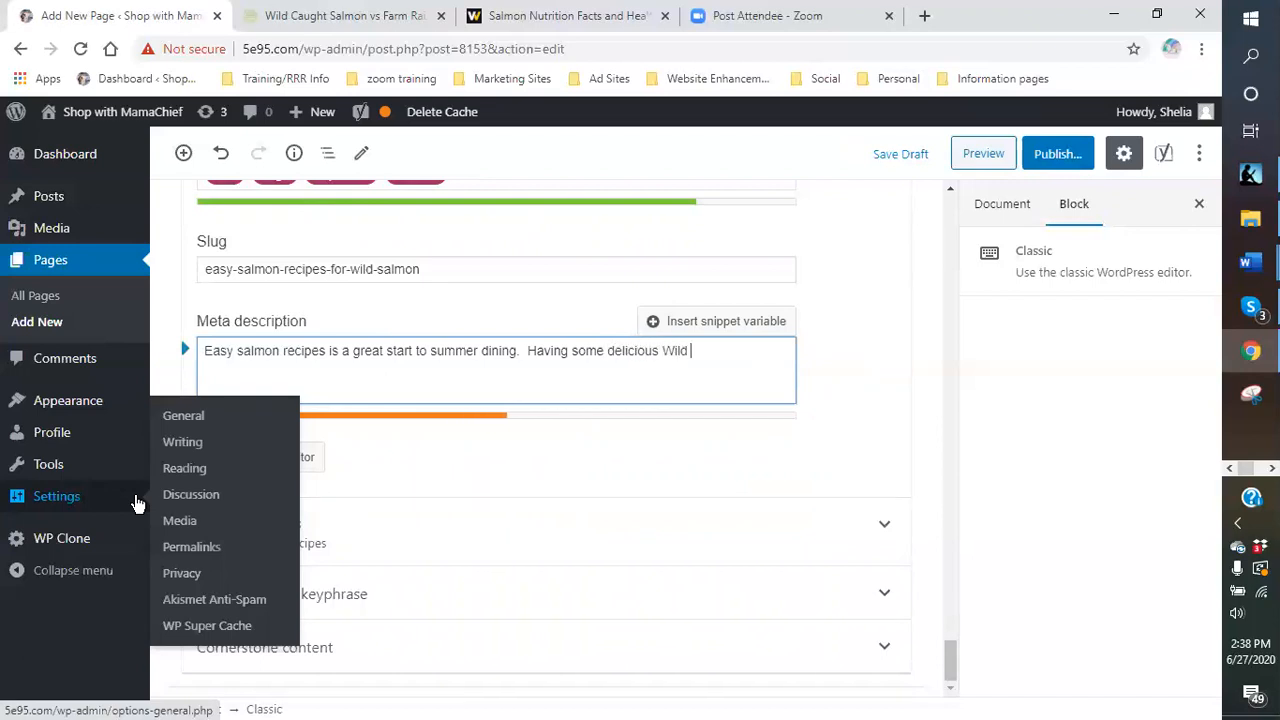
type("Salmon")
key("BackSpace")
key("BackSpace")
key("BackSpace")
key("BackSpace")
key("BackSpace")
key("BackSpace")
type("Alaskan salmon is ")
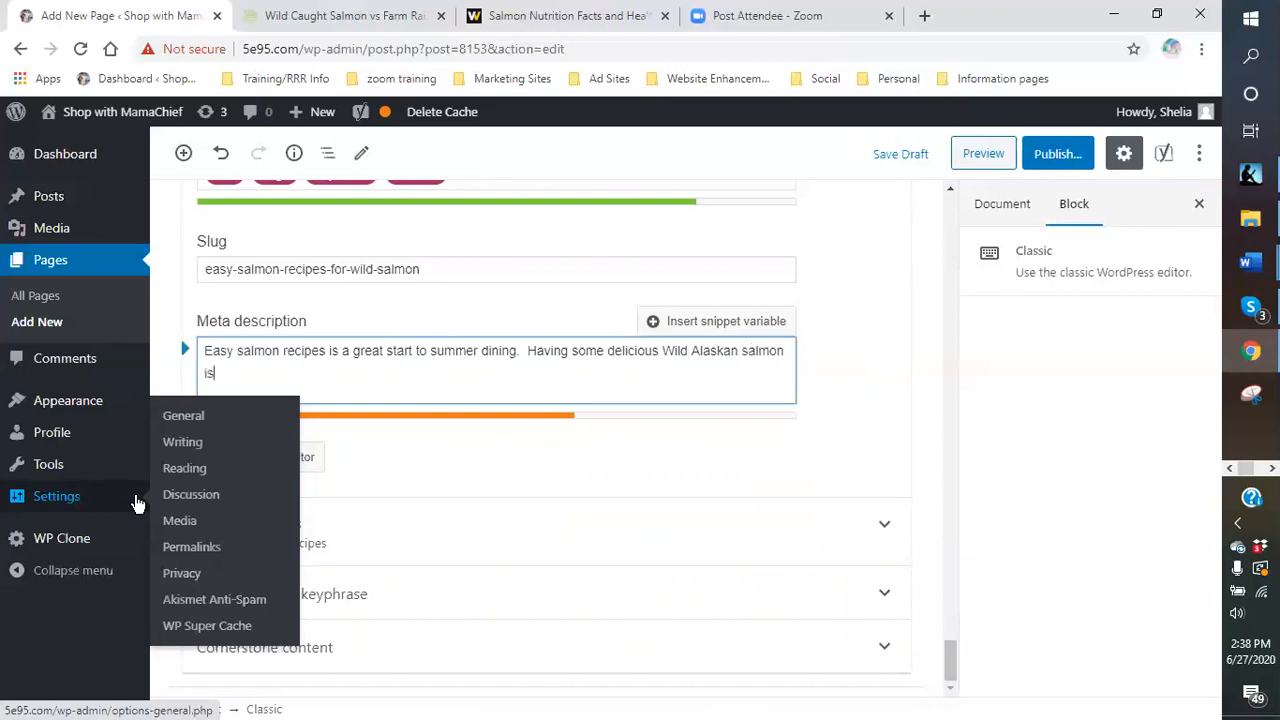
type("even better.  Healthy and great for you.  Ge")
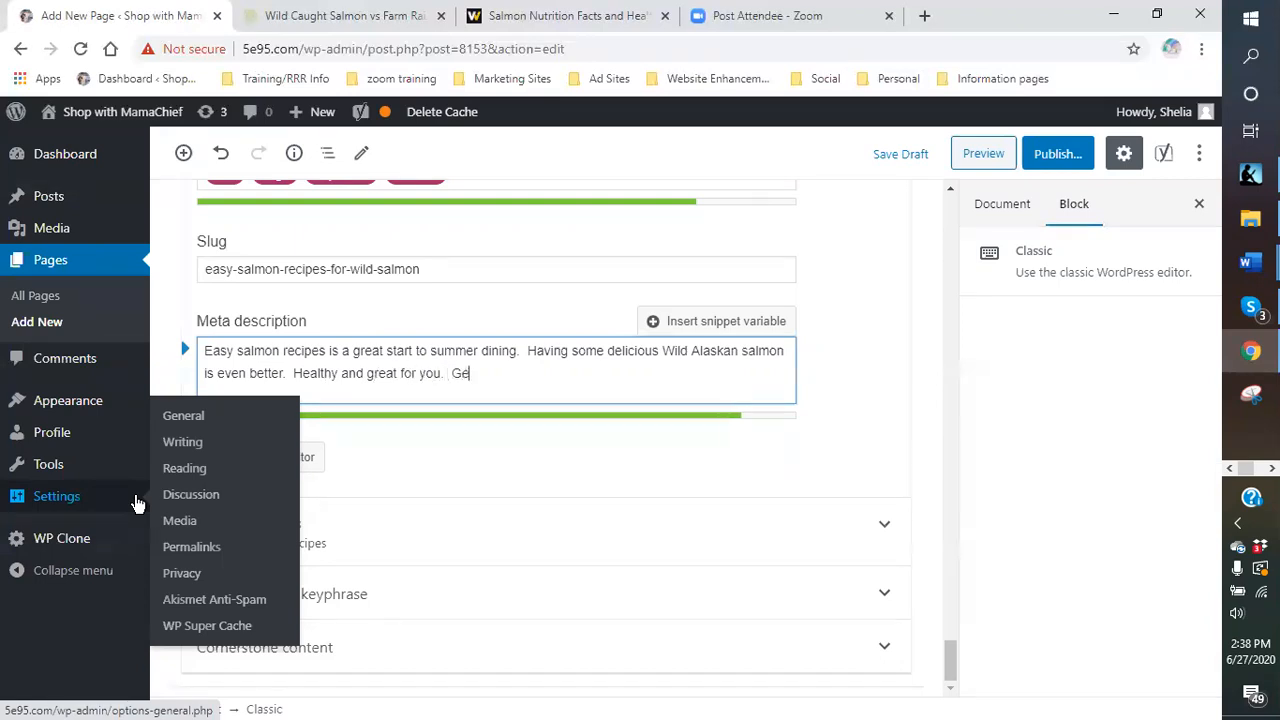
type("t your today delivered to you.")
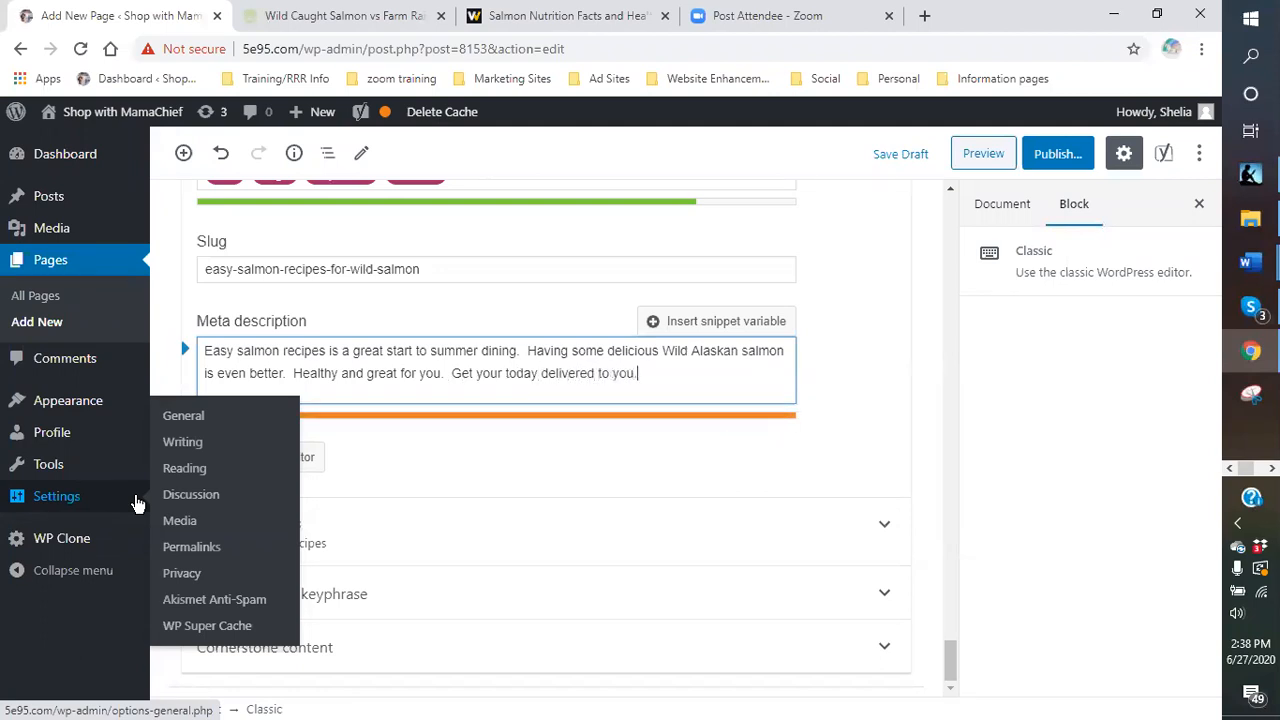
key("BackSpace")
type("r door.")
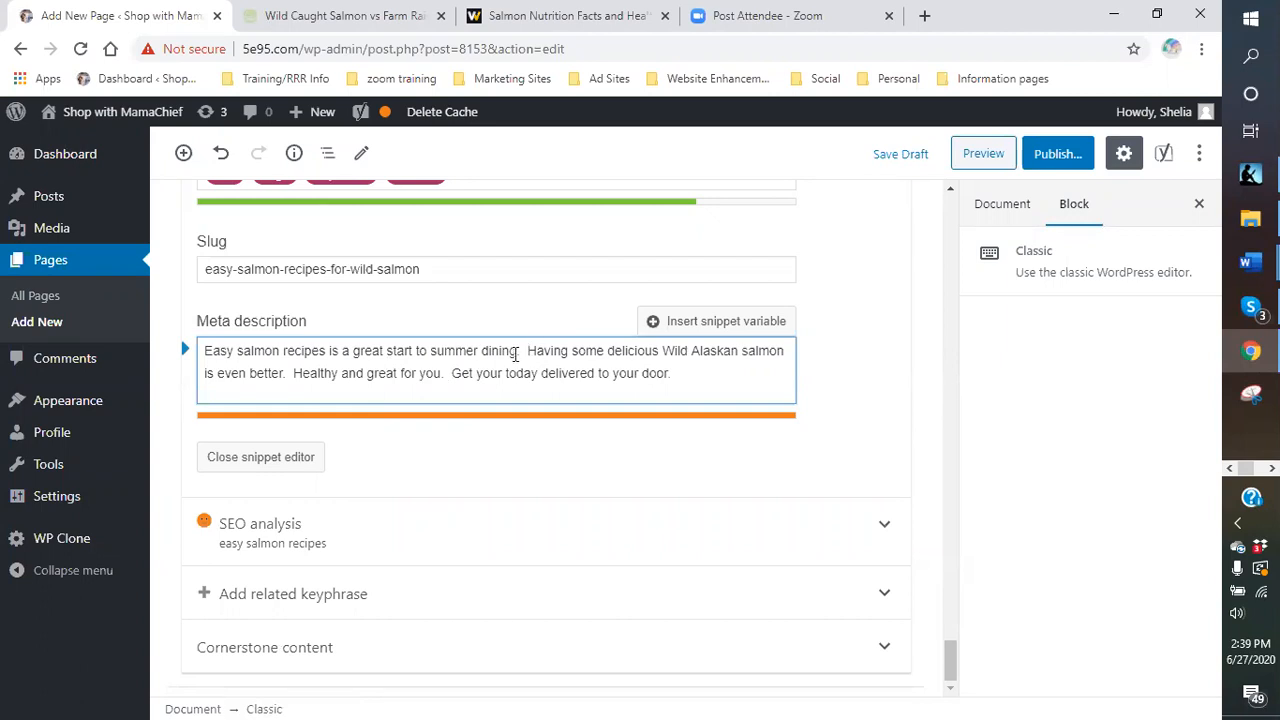
- Start it with 'Delicious', drop 'Healthy and great for you', and add 'and healthier'
left_click(604, 350)
key("BackSpace")
key("BackSpace")
key("BackSpace")
key("BackSpace")
key("BackSpace")
key("BackSpace")
key("BackSpace")
key("BackSpace")
key("BackSpace")
key("BackSpace")
key("BackSpace")
key("BackSpace")
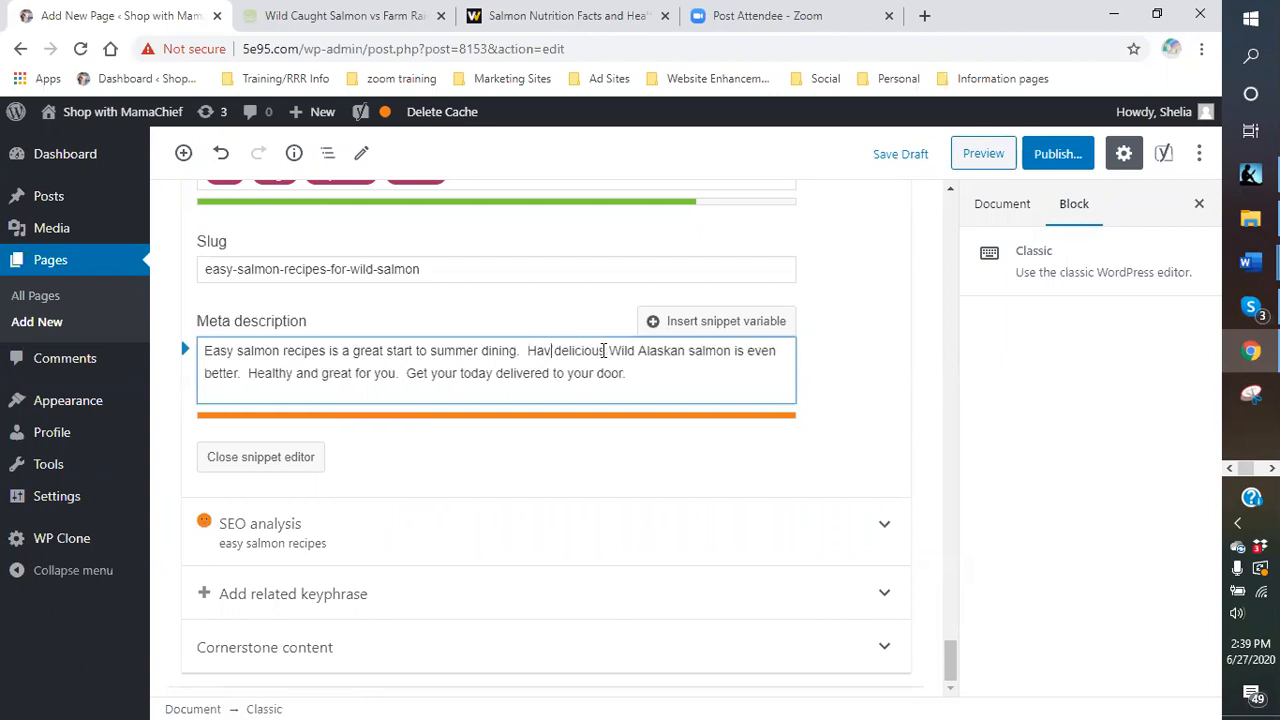
key("BackSpace")
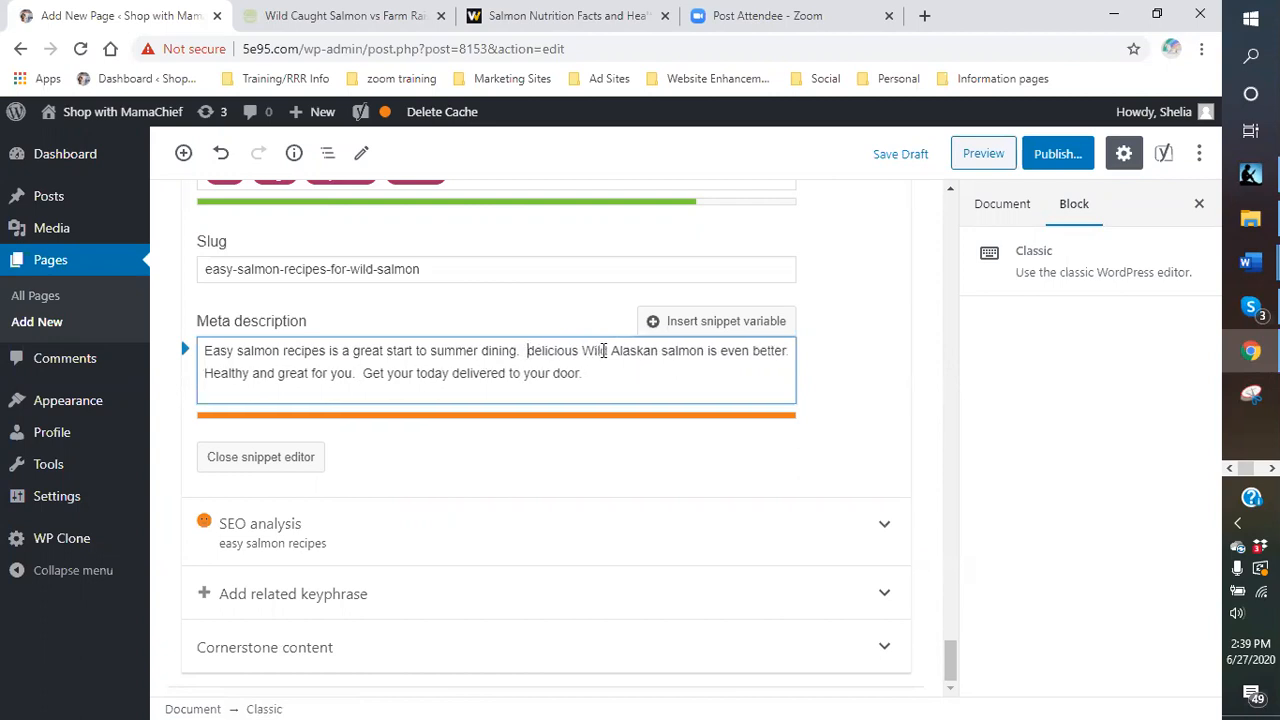
key("Delete")
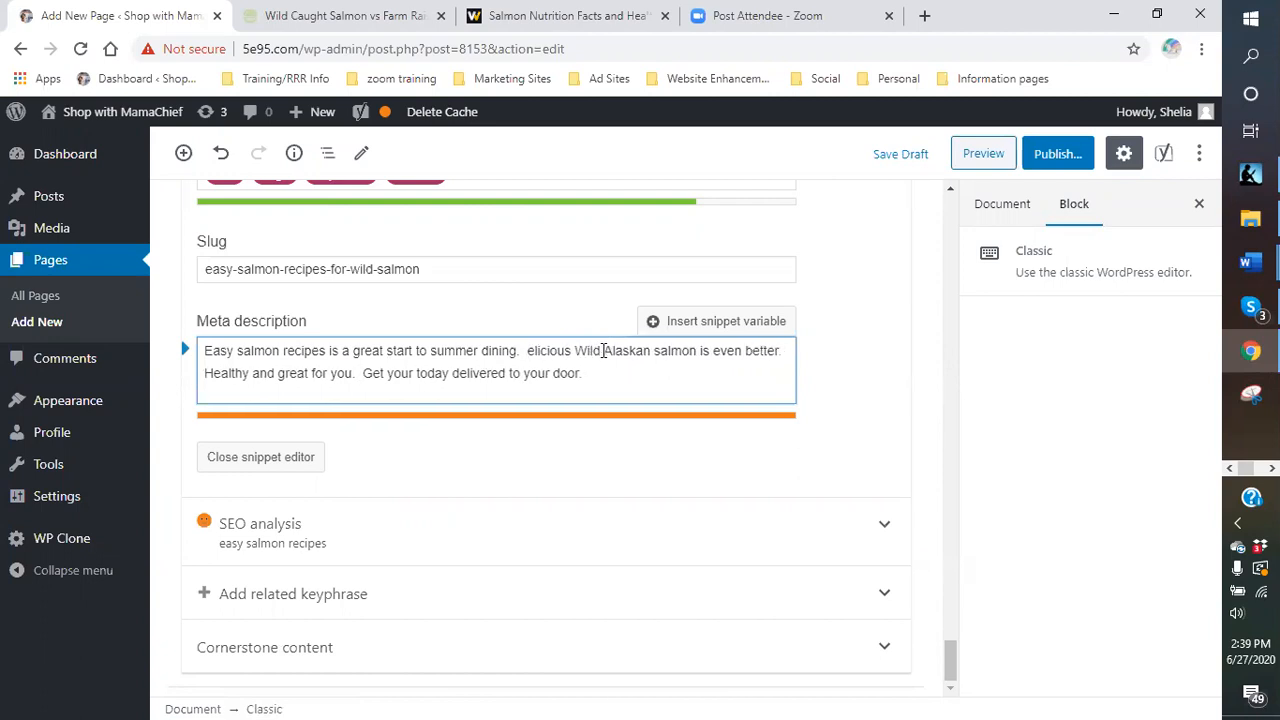
type("D")
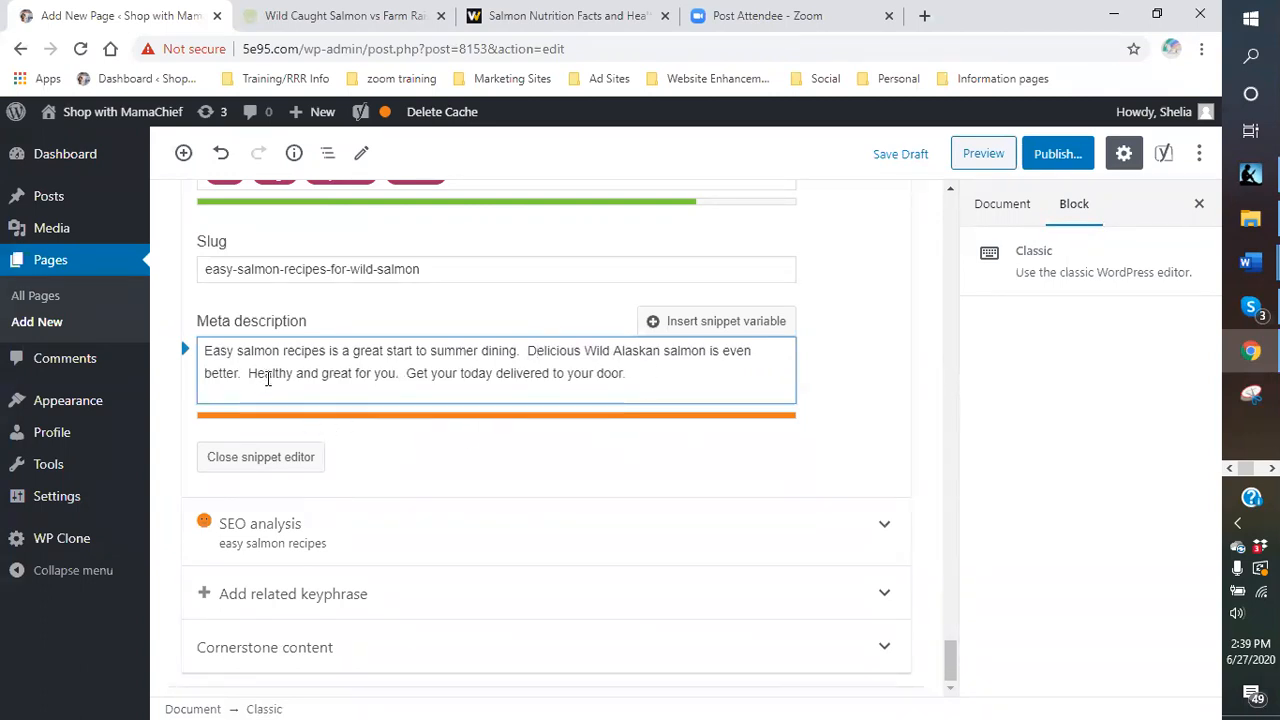
left_click_drag(248, 374, 406, 378)
key("BackSpace")
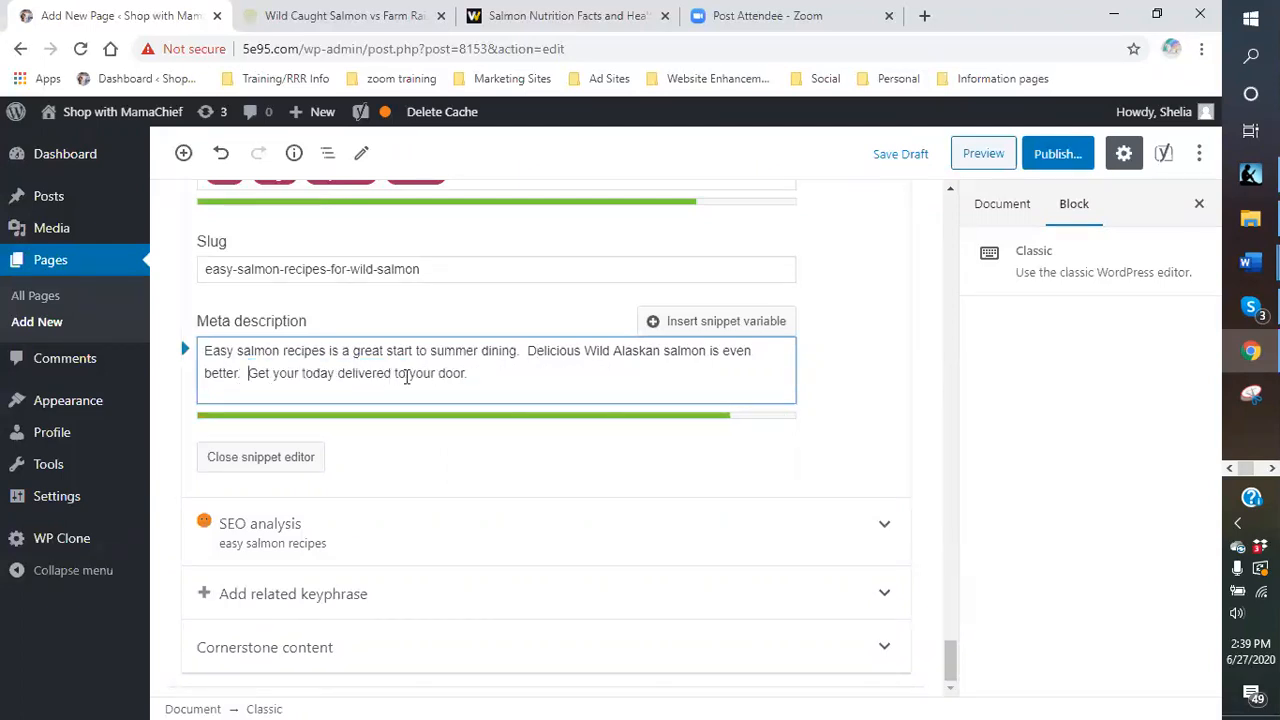
left_click(238, 372)
type("and healthe")
key("BackSpace")
type("ier")
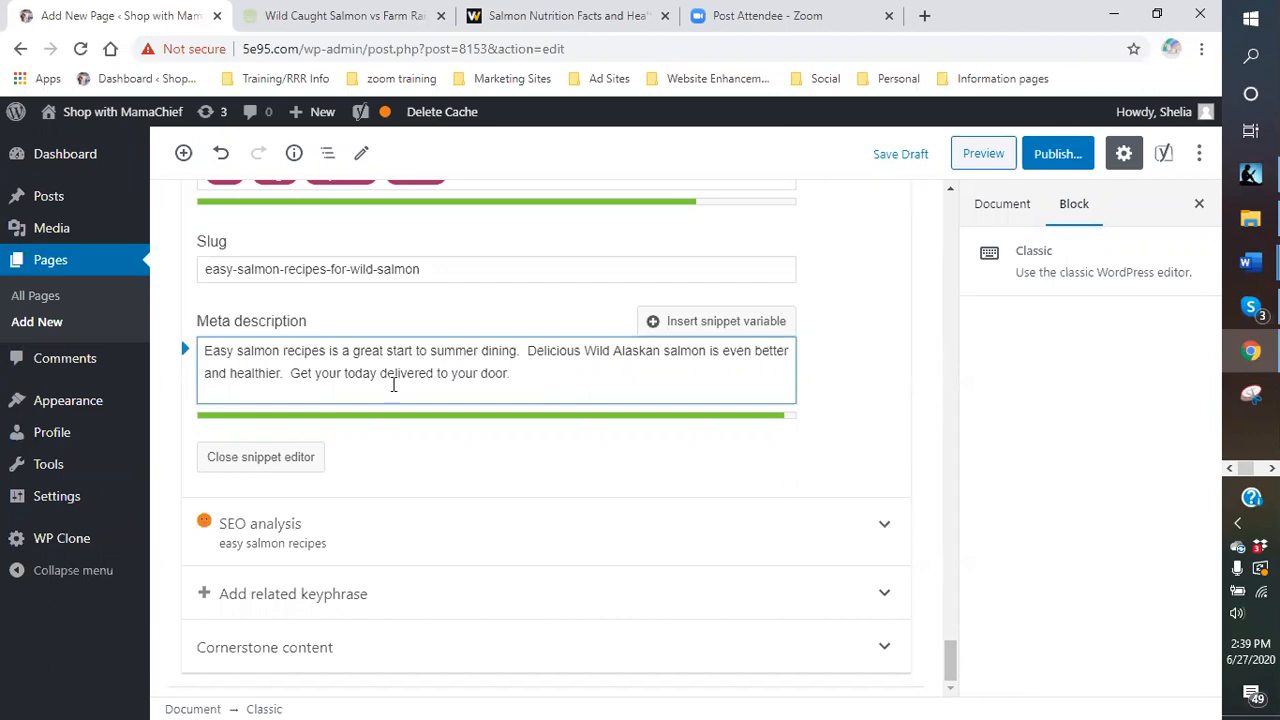
- Change 'your' to 'yours' and close the snippet editor
left_click(342, 374)
type("s")
key("BackSpace")
type("'s")
key("BackSpace")
key("BackSpace")
type("s")
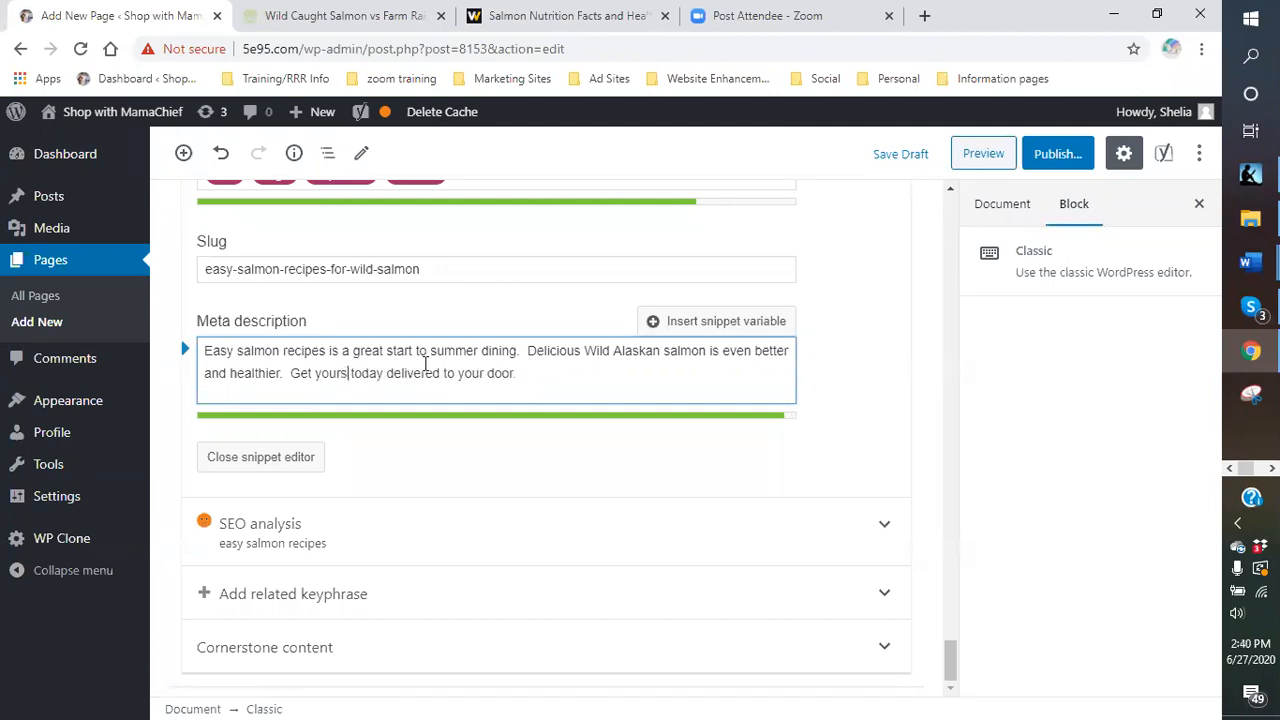
left_click(573, 375)
left_click(219, 467)
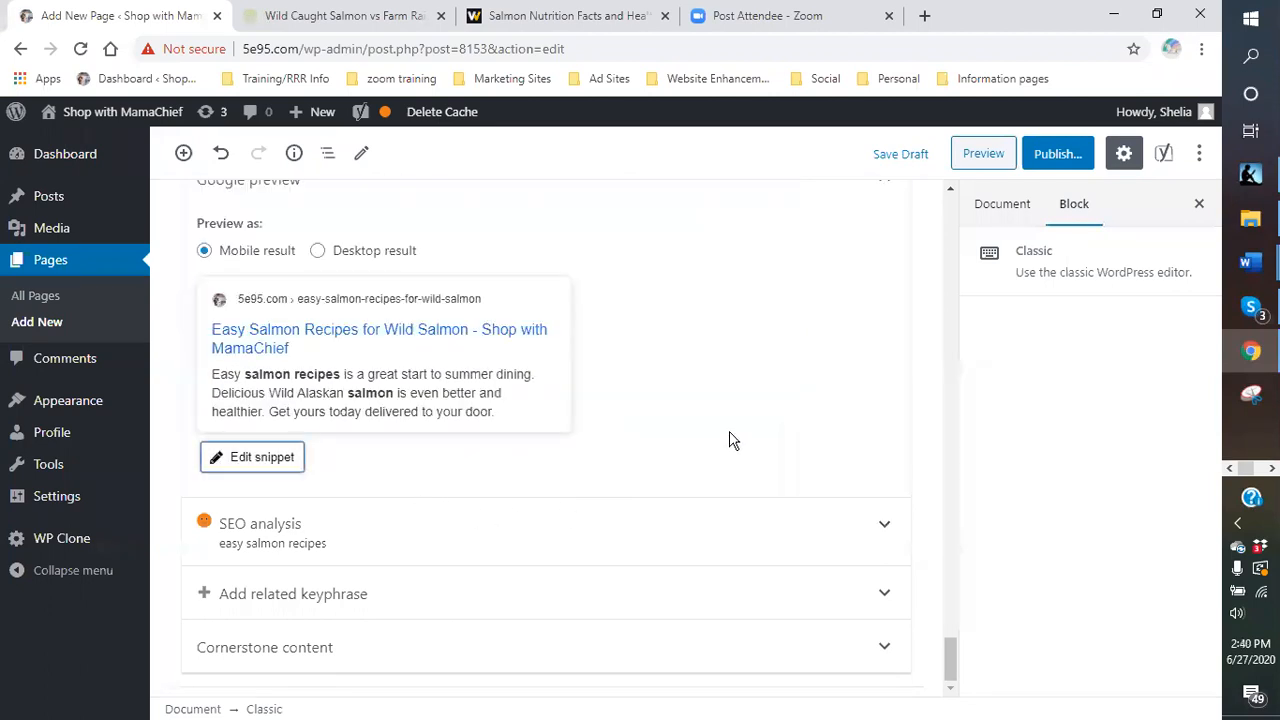
- Expand the Yoast SEO analysis and review its 4 problems and 10 good results
scroll(729, 438, "up", 2)
scroll(729, 432, "down", 2)
left_click(449, 543)
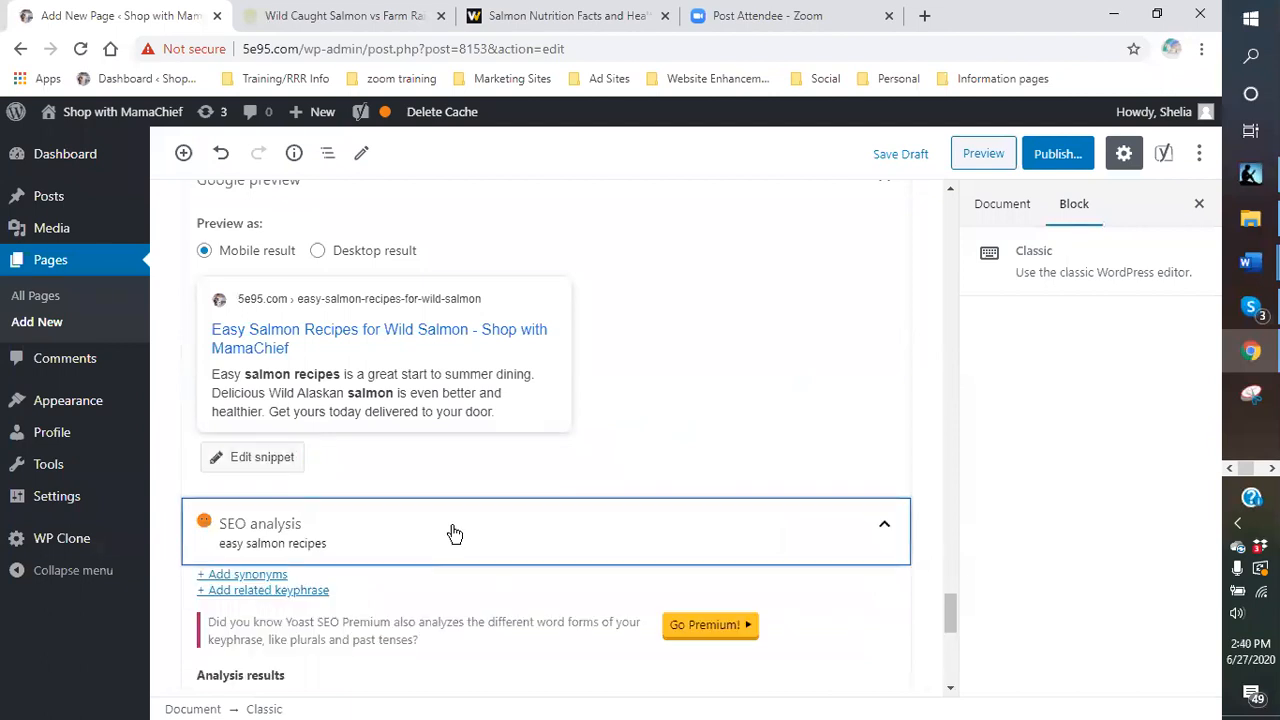
scroll(463, 522, "down", 3)
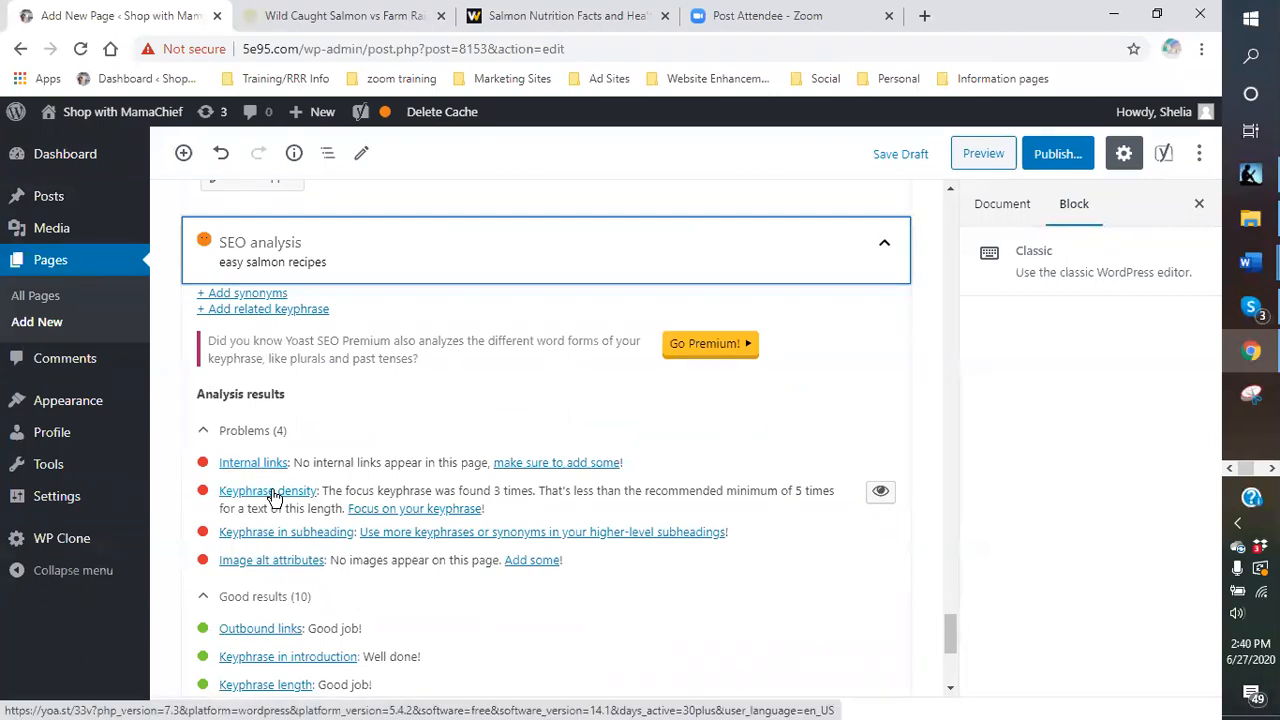
scroll(273, 497, "down", 1)
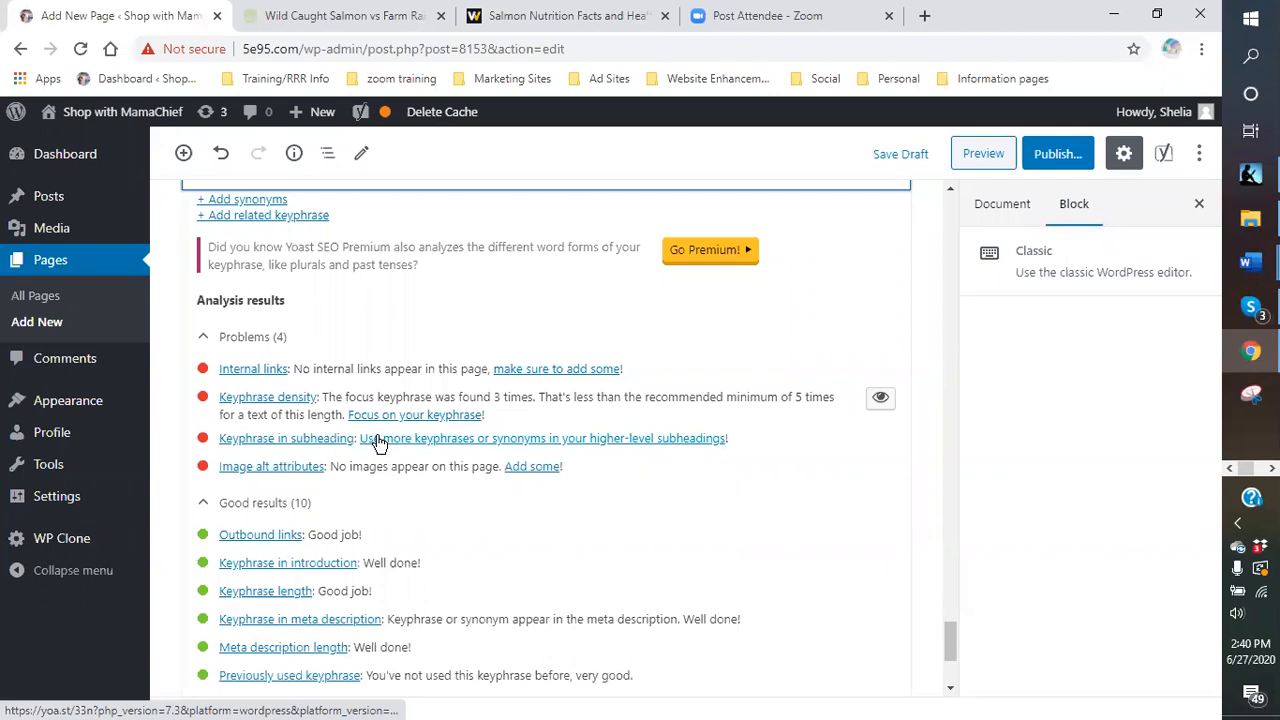
scroll(449, 403, "up", 10)
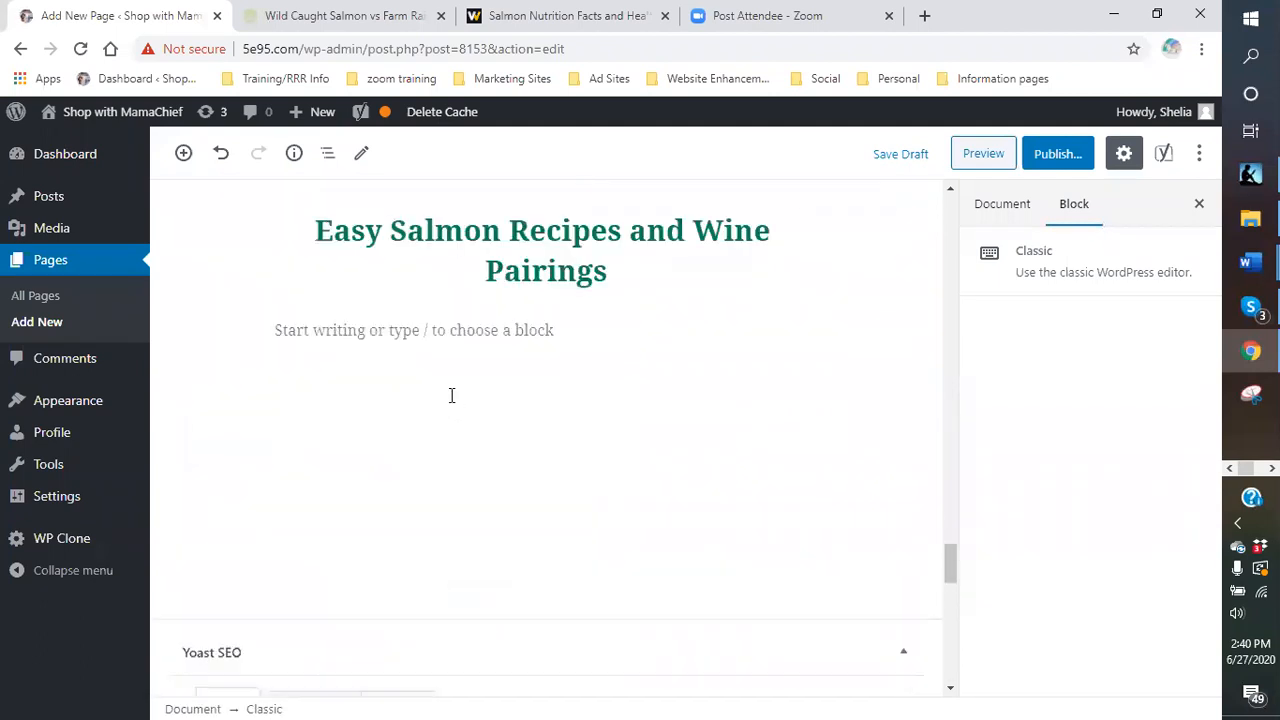
scroll(451, 395, "up", 15)
scroll(432, 388, "up", 15)
scroll(432, 388, "up", 15)
scroll(432, 392, "up", 8)
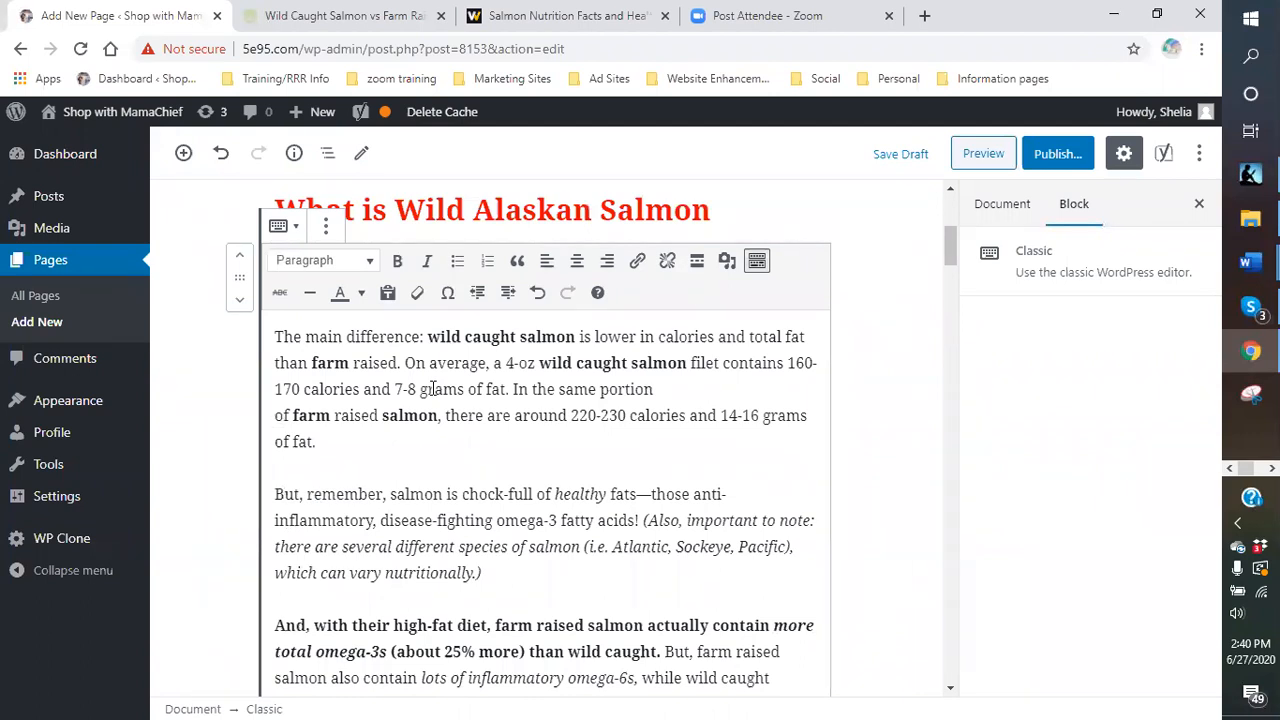
scroll(577, 492, "up", 3)
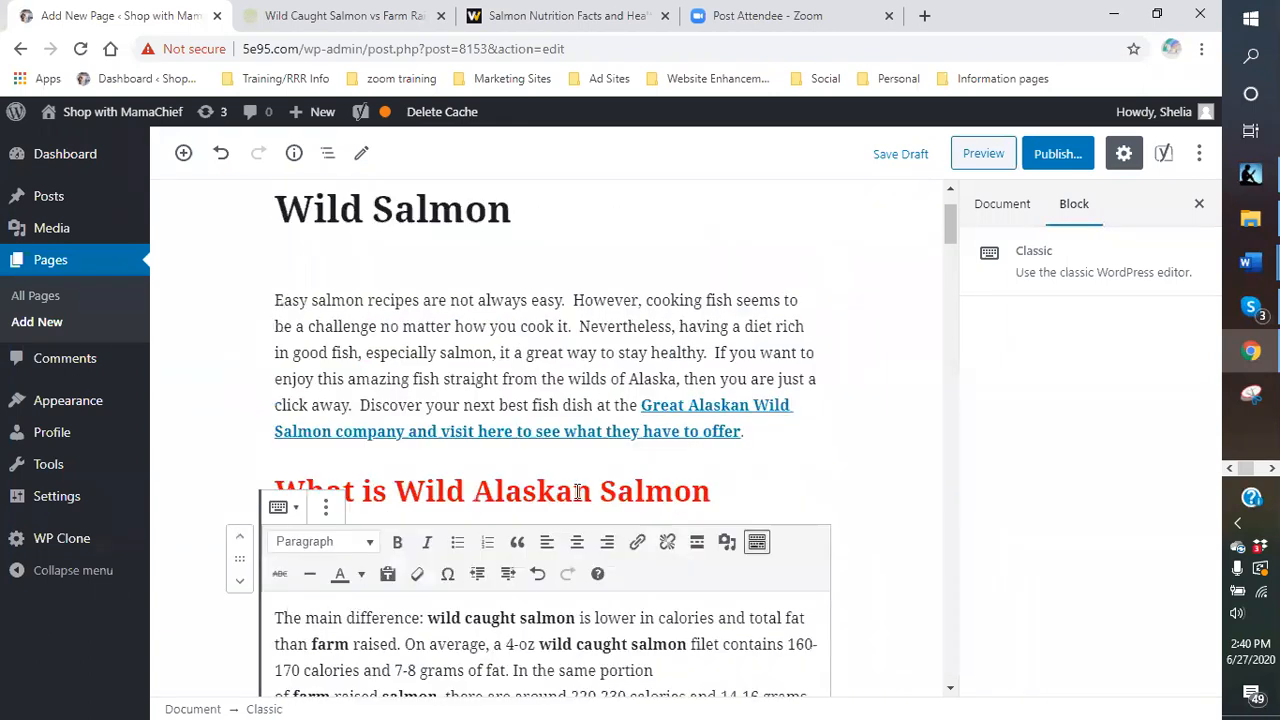
scroll(577, 492, "up", 1)
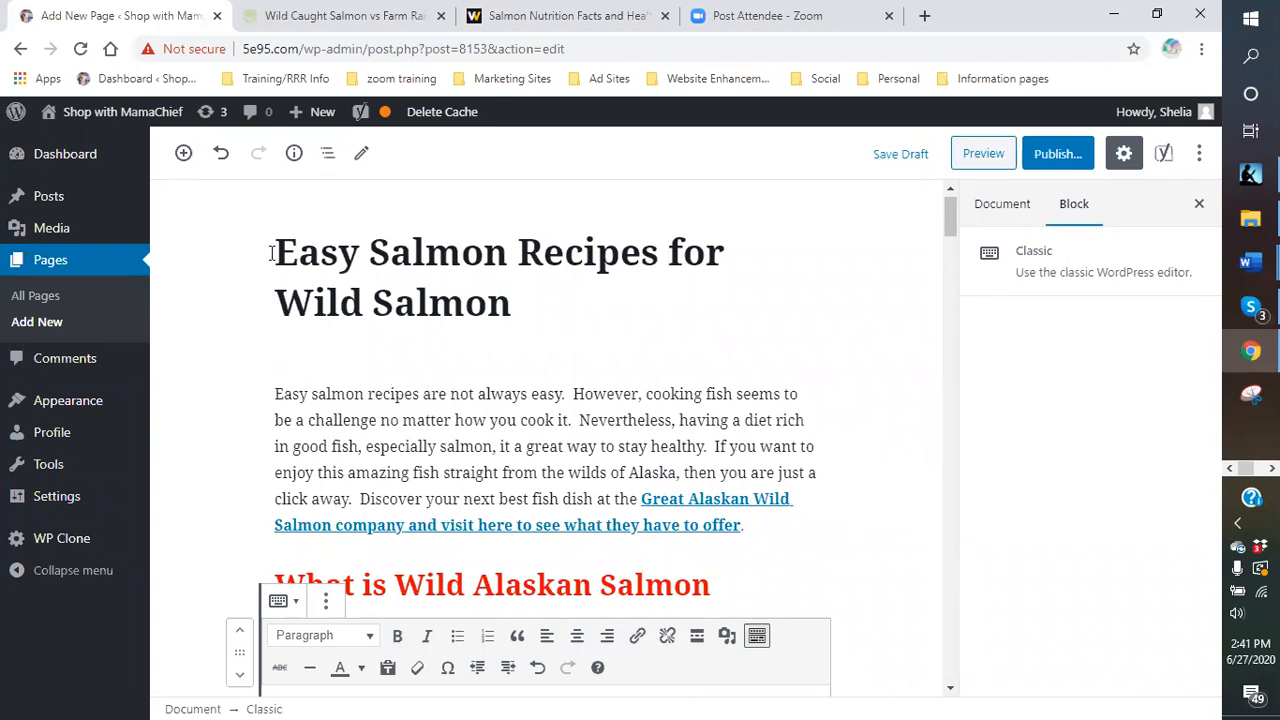
scroll(425, 377, "down", 2)
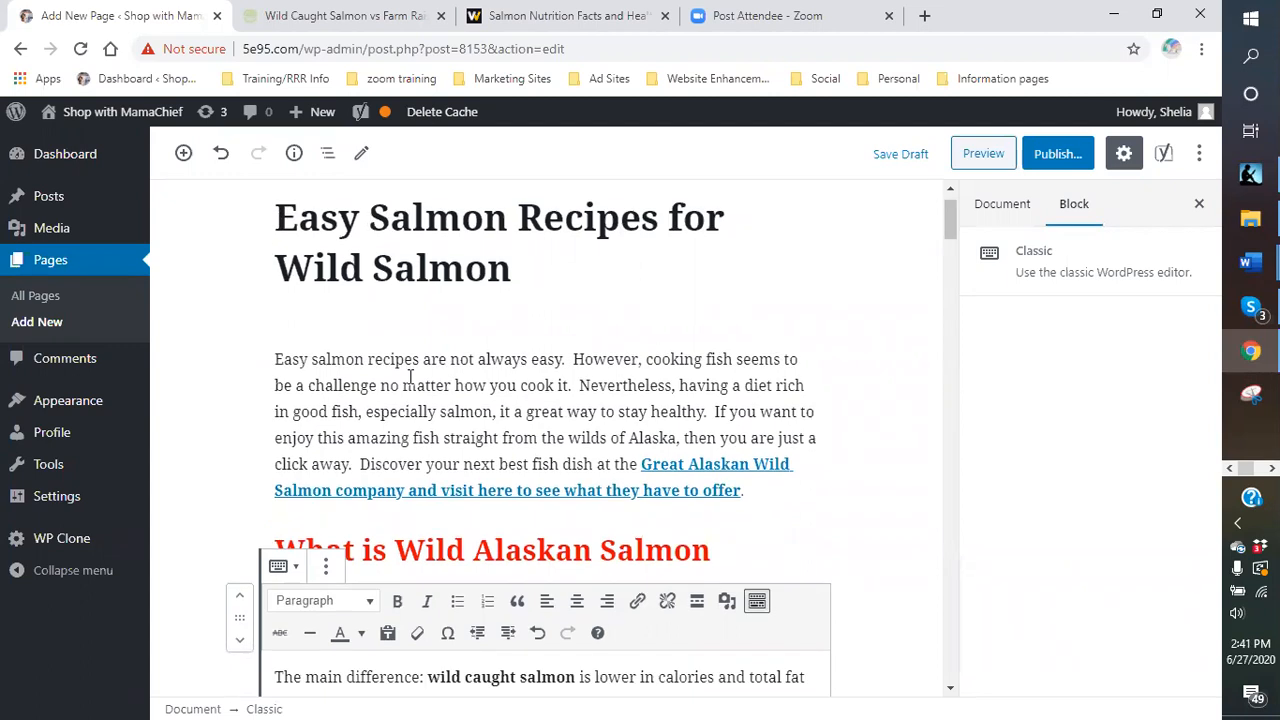
scroll(410, 376, "down", 1)
scroll(425, 320, "up", 3)
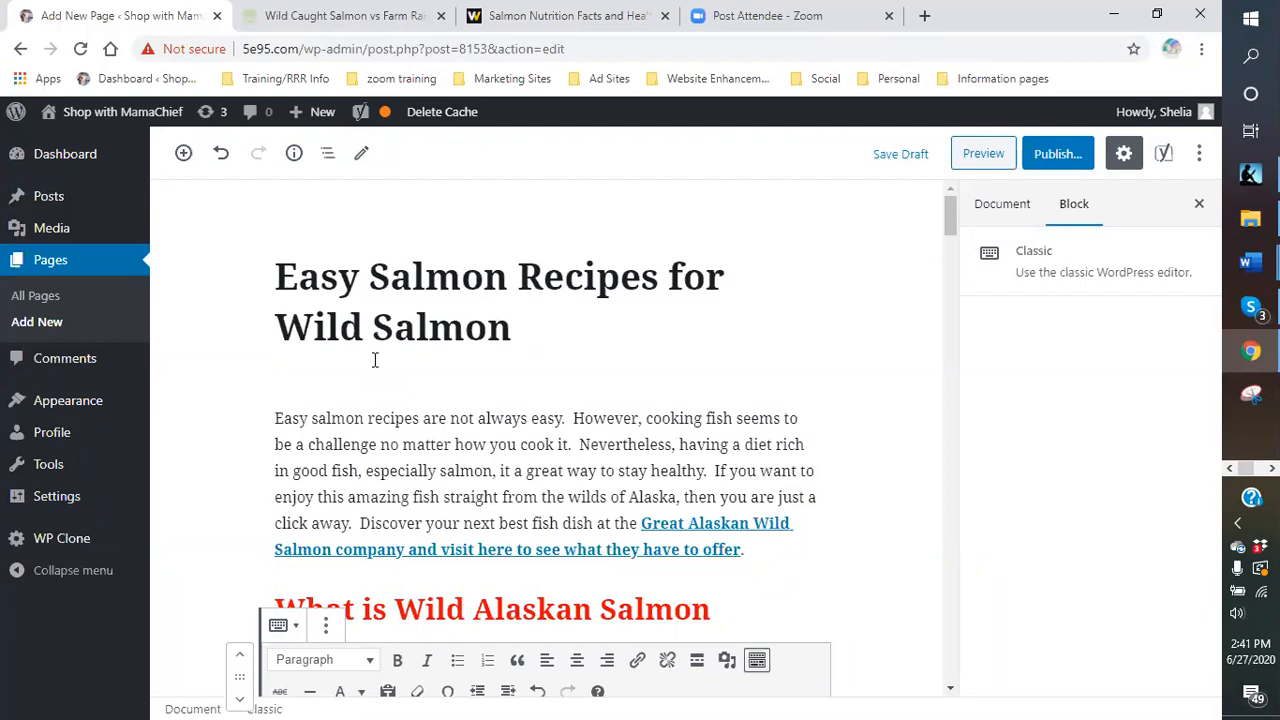
scroll(375, 358, "down", 10)
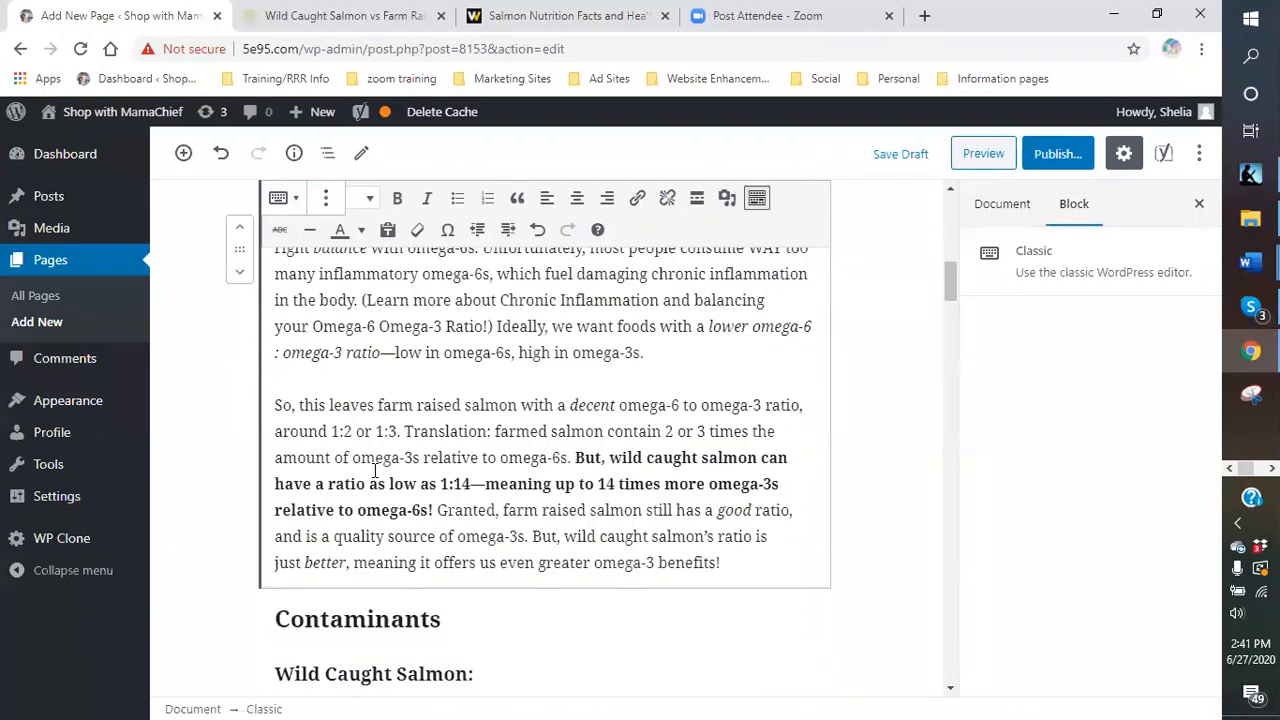
scroll(608, 563, "down", 20)
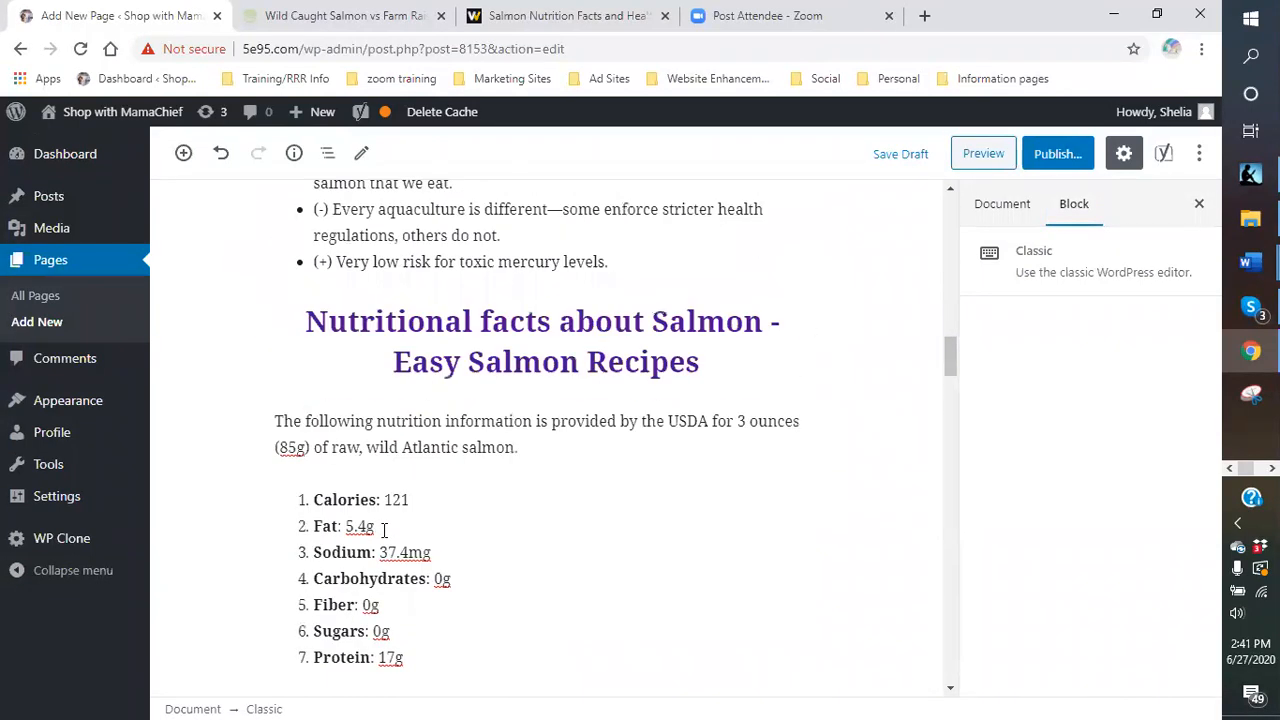
scroll(379, 543, "down", 20)
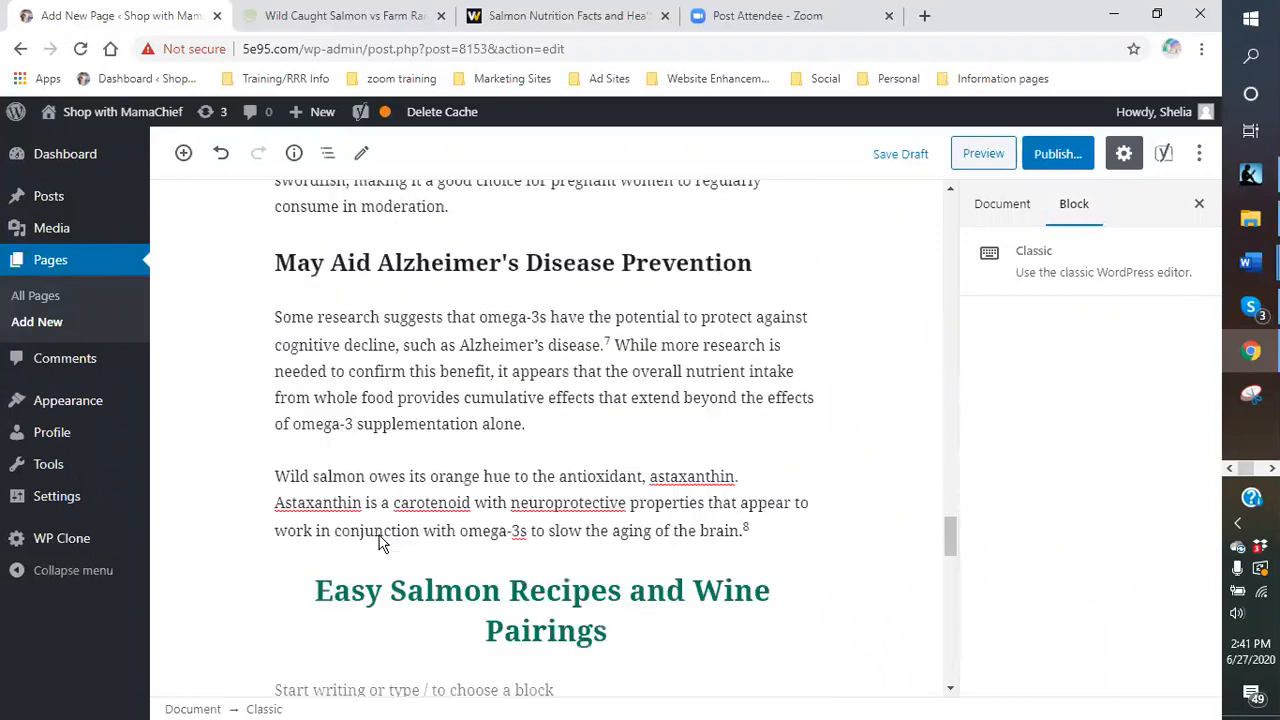
scroll(426, 564, "down", 6)
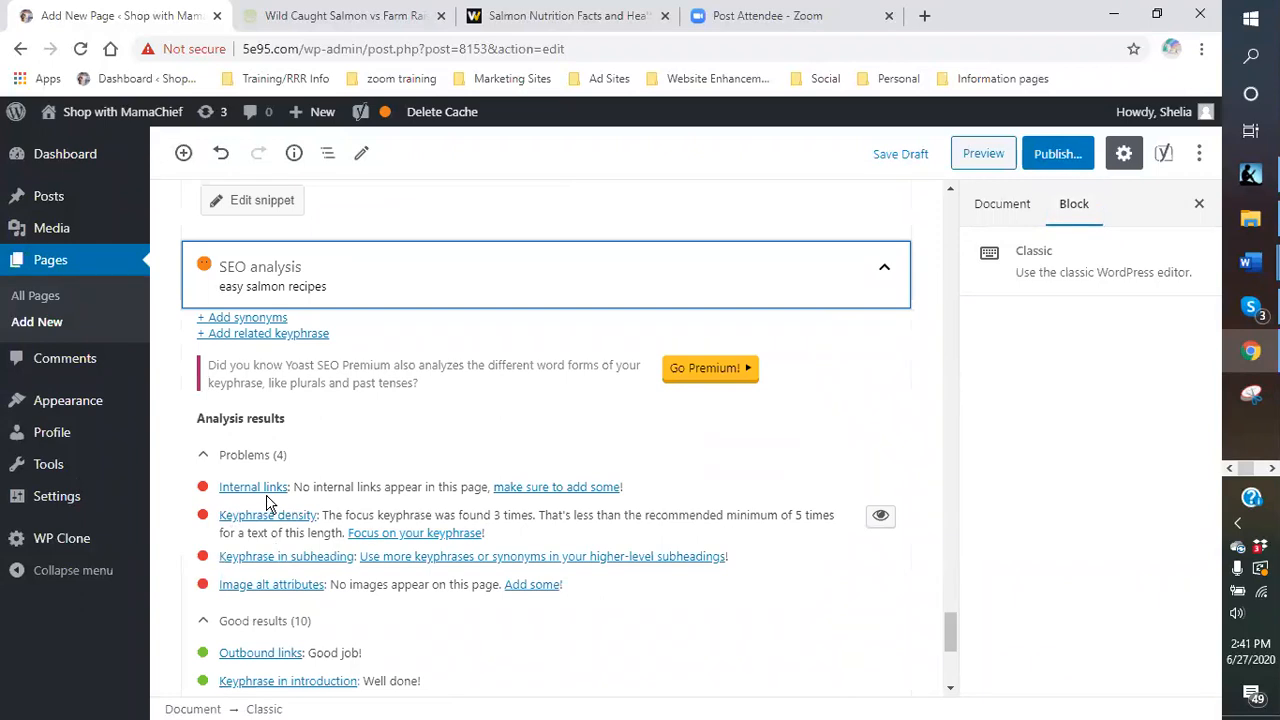
- Scroll up from the Yoast panel toward the Easy Salmon Recipes and Wine Pairings heading
scroll(272, 500, "up", 6)
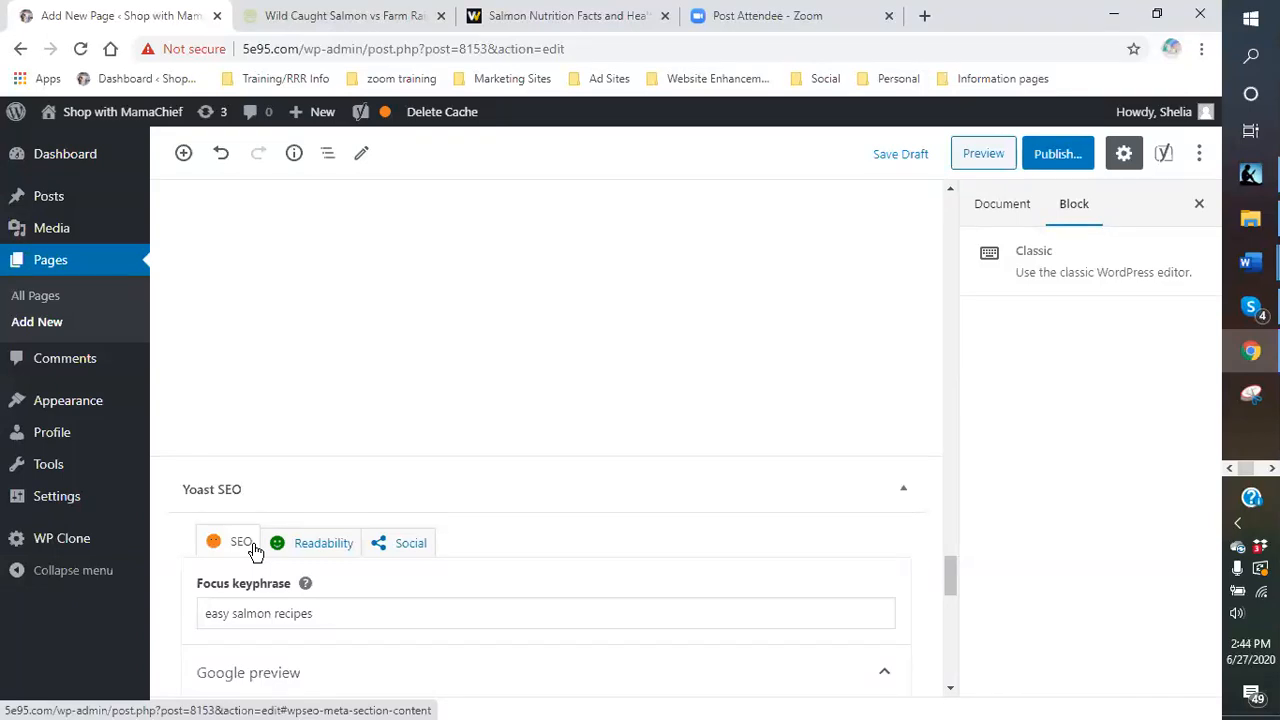
- Scroll up through the article to the 'What is Wild Alaskan Salmon' heading and its Classic block
scroll(483, 490, "up", 10)
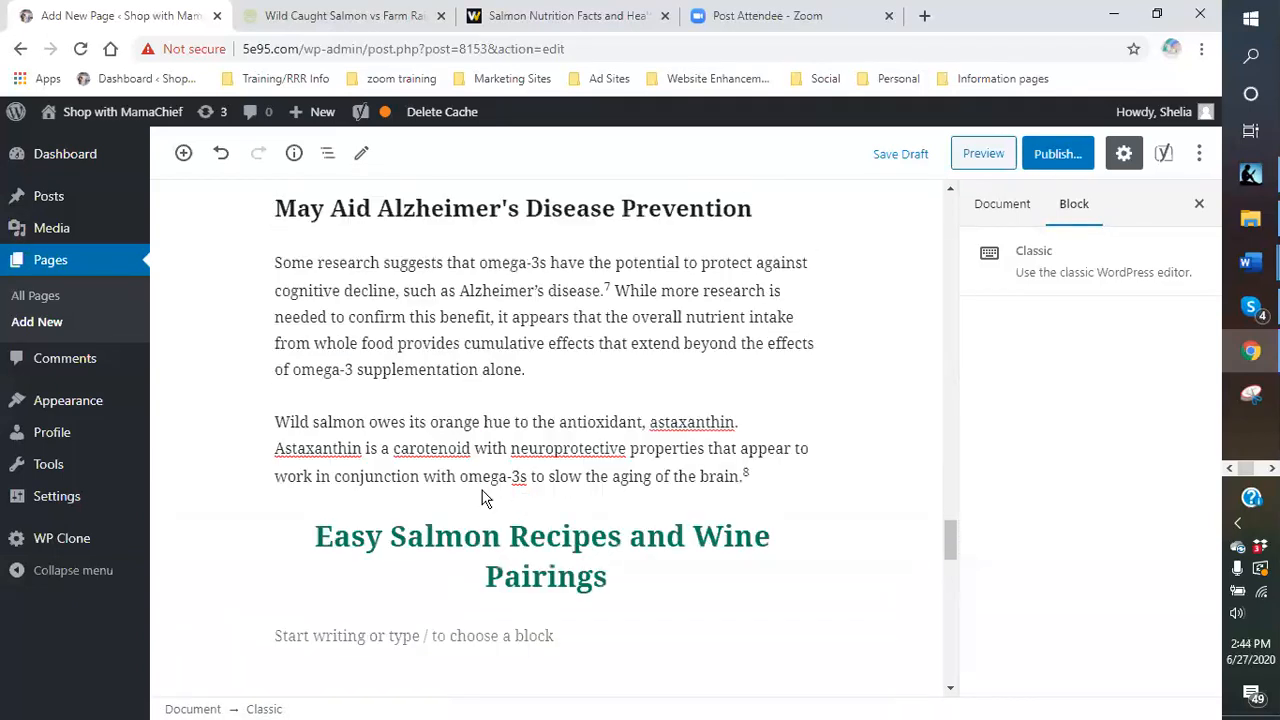
scroll(483, 490, "up", 15)
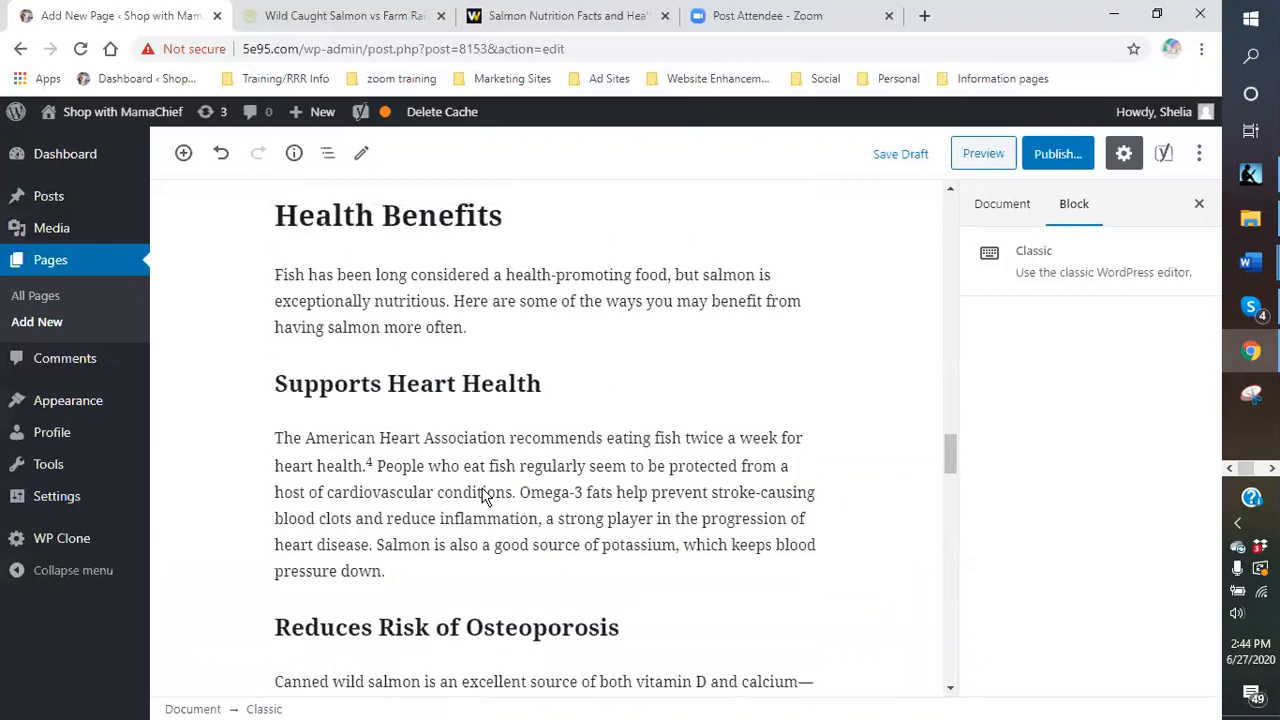
scroll(490, 496, "up", 10)
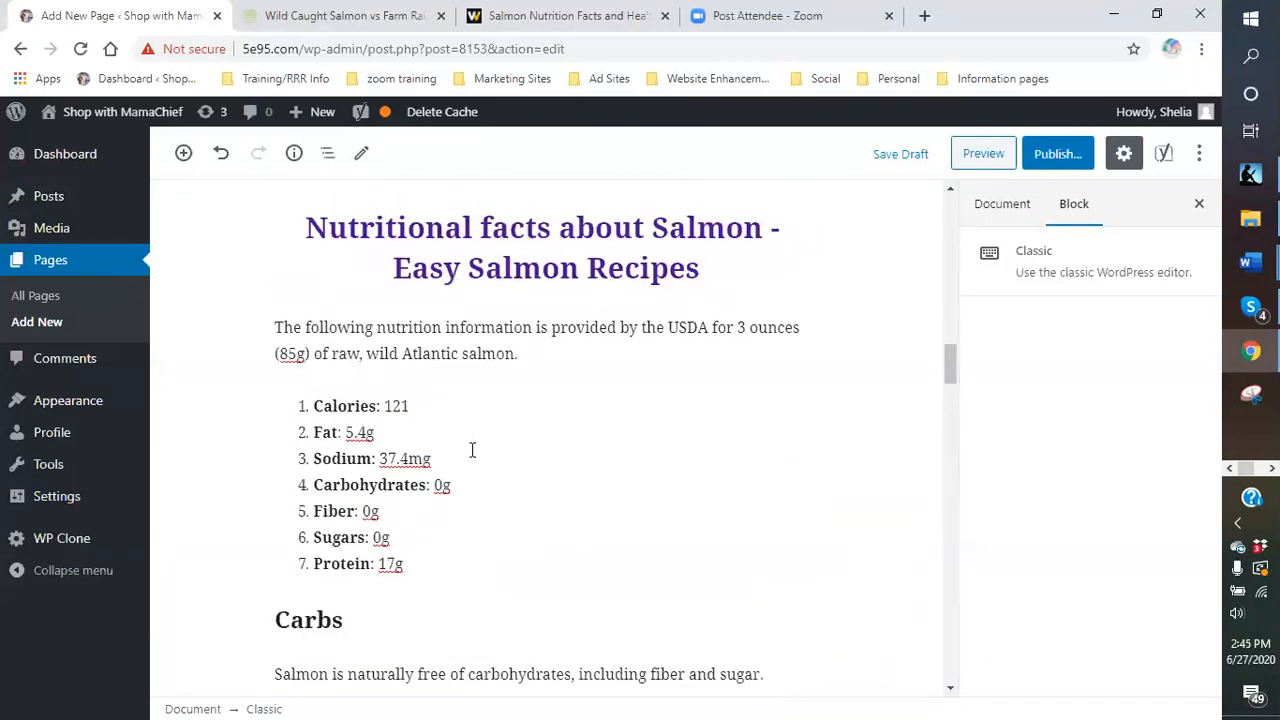
scroll(472, 449, "down", 1)
scroll(472, 449, "up", 10)
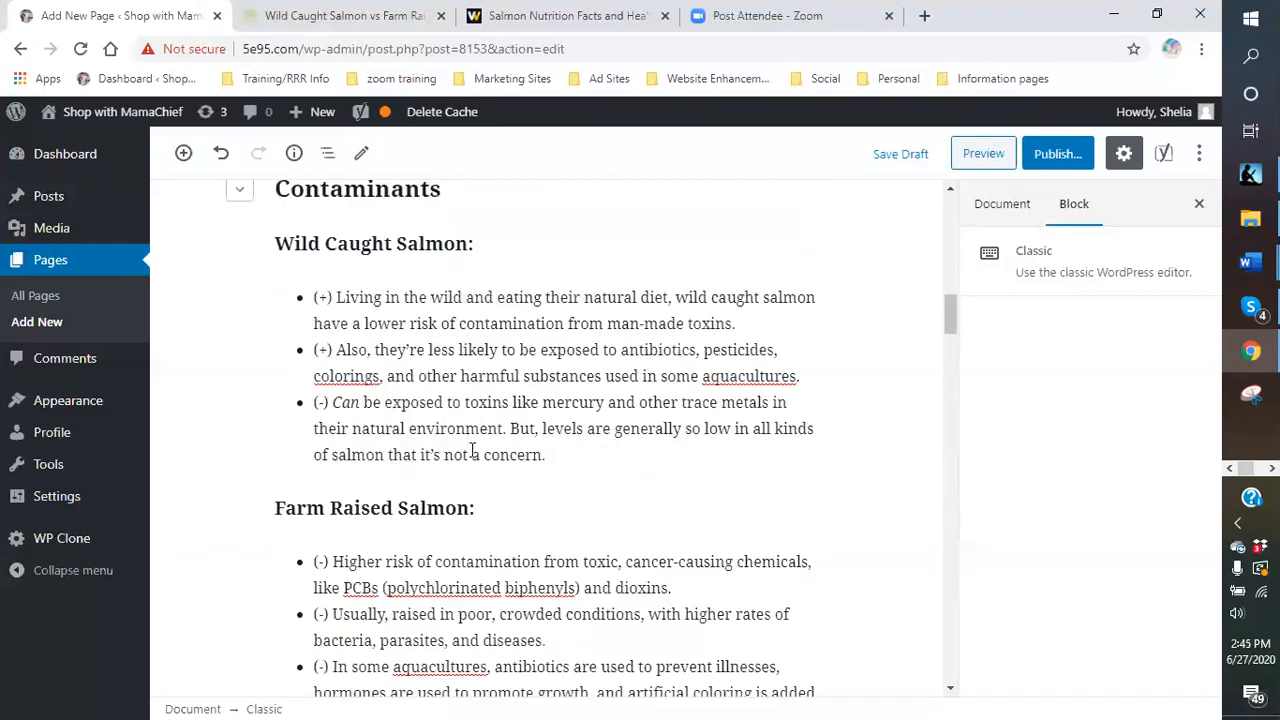
scroll(472, 449, "down", 1)
scroll(472, 449, "up", 1)
scroll(474, 440, "down", 3)
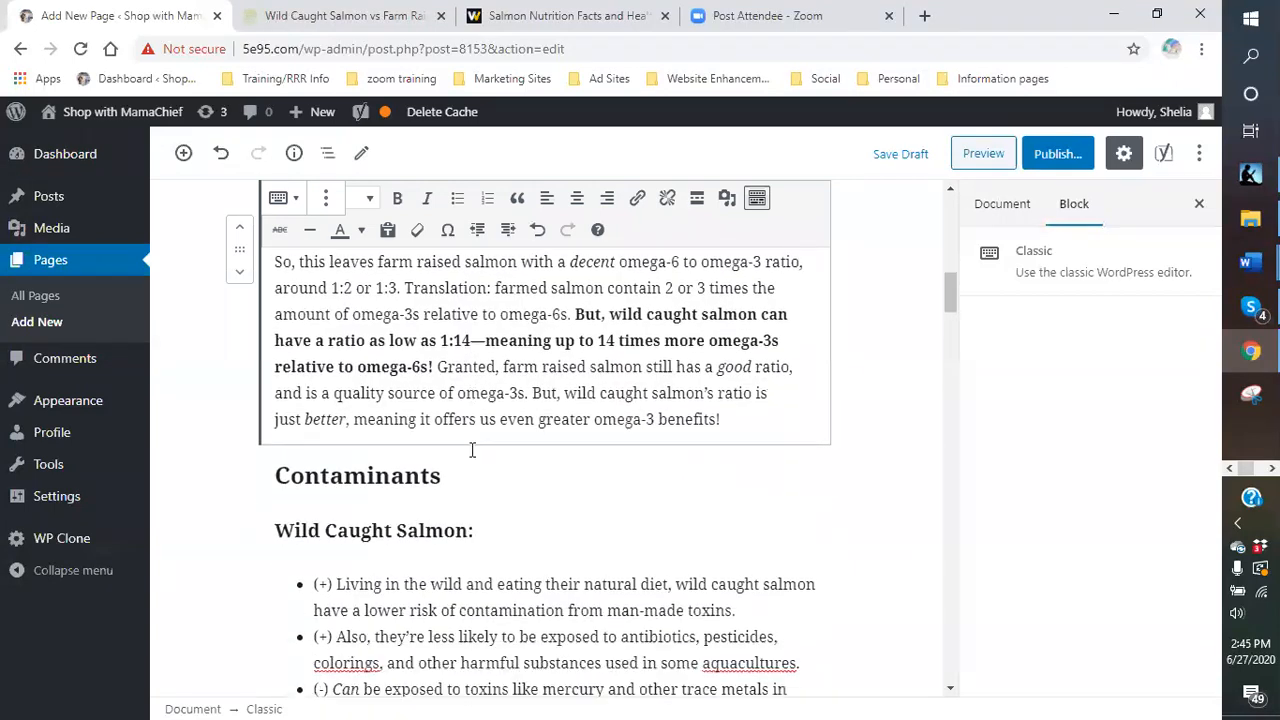
scroll(470, 414, "down", 1)
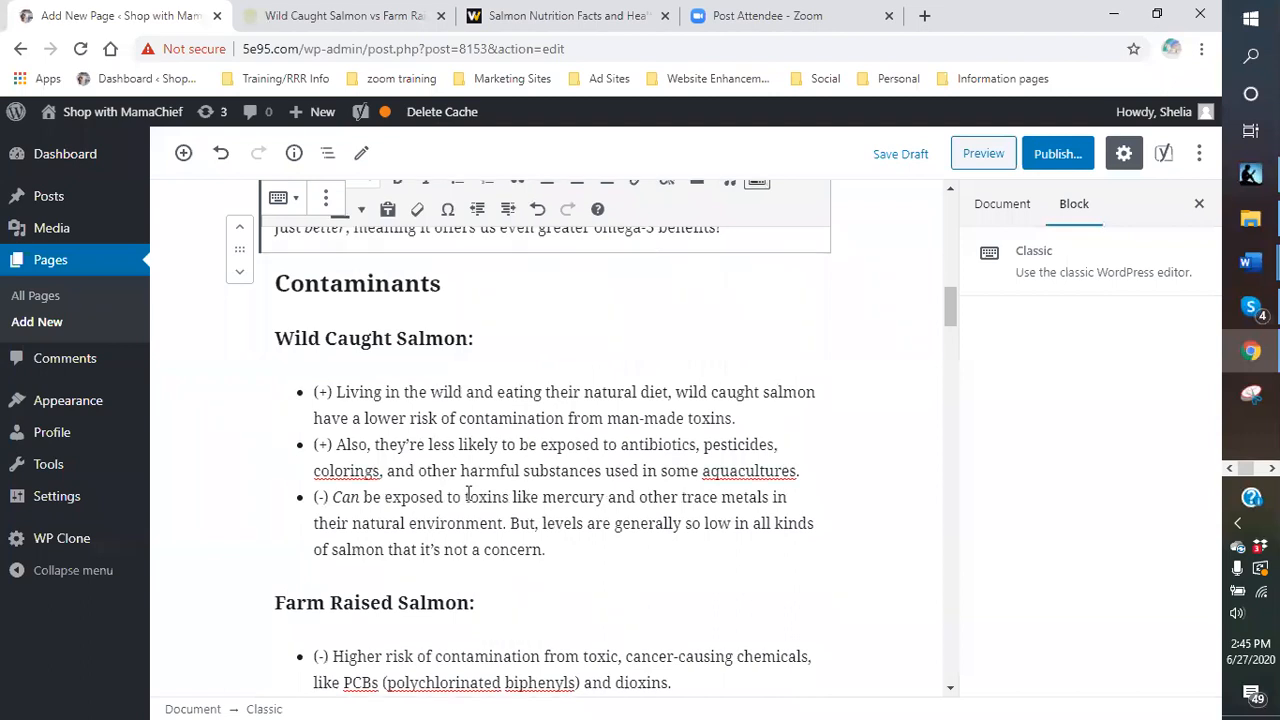
scroll(511, 431, "up", 2)
scroll(515, 425, "up", 1)
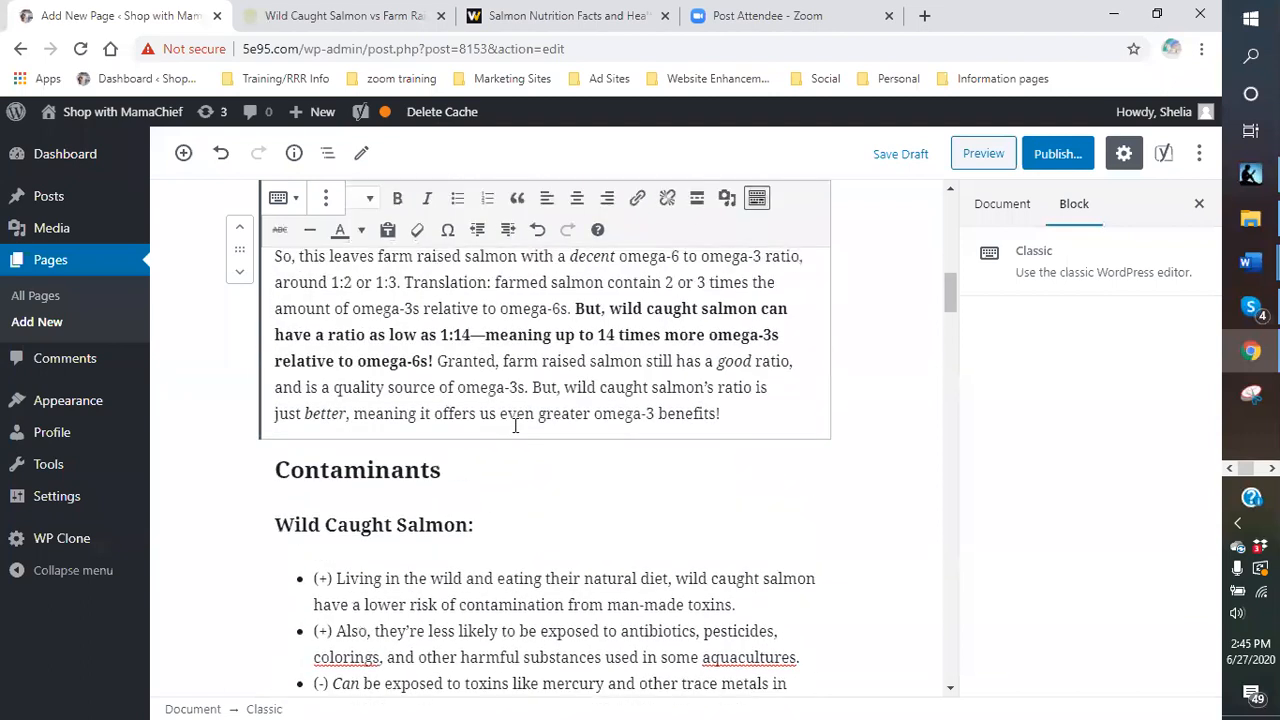
scroll(515, 425, "up", 5)
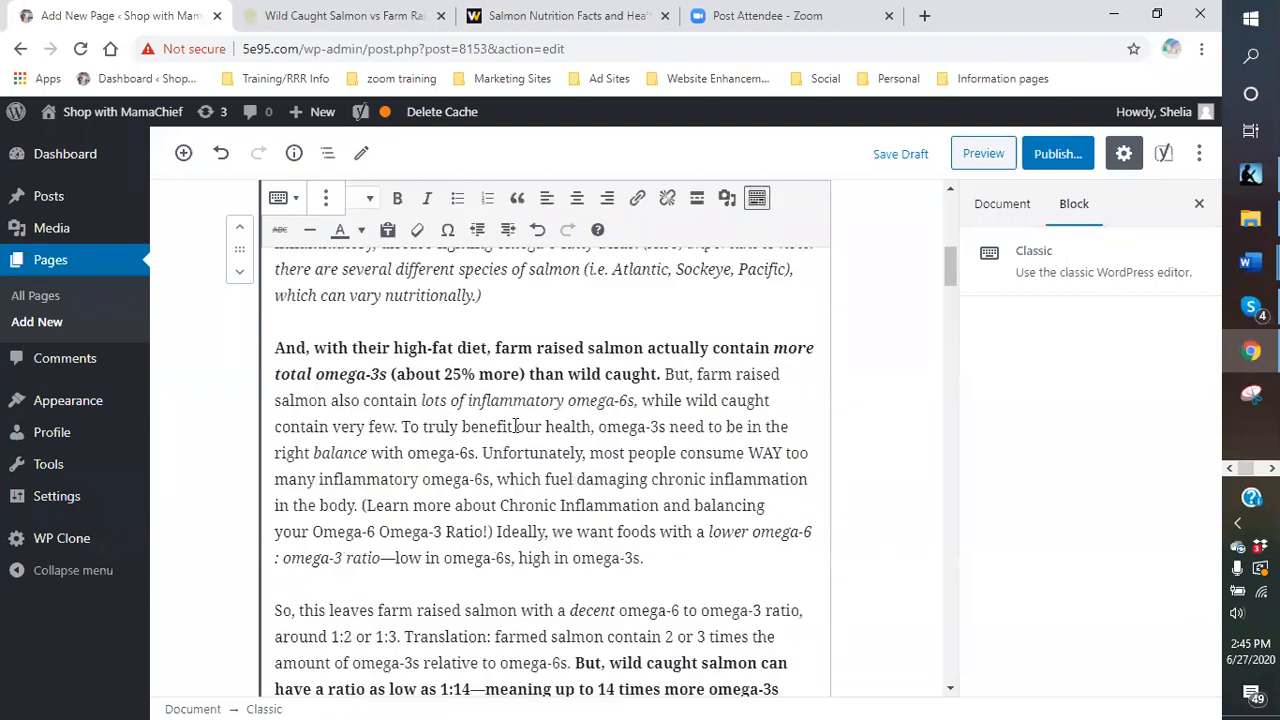
scroll(515, 425, "up", 3)
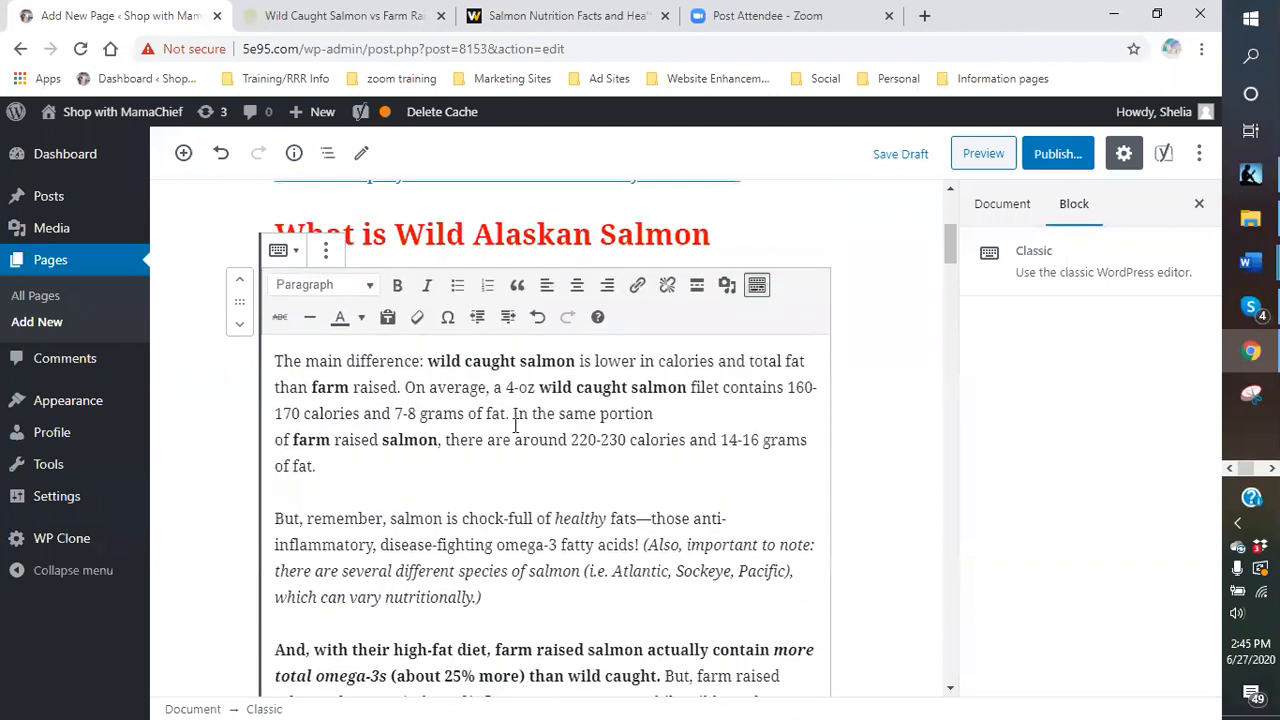
- Remove bold from both occurrences of 'wild caught salmon' in the first paragraph
left_click(575, 361)
left_click_drag(575, 361, 424, 364)
left_click(398, 287)
left_click(663, 414)
left_click(575, 363)
left_click_drag(577, 363, 426, 362)
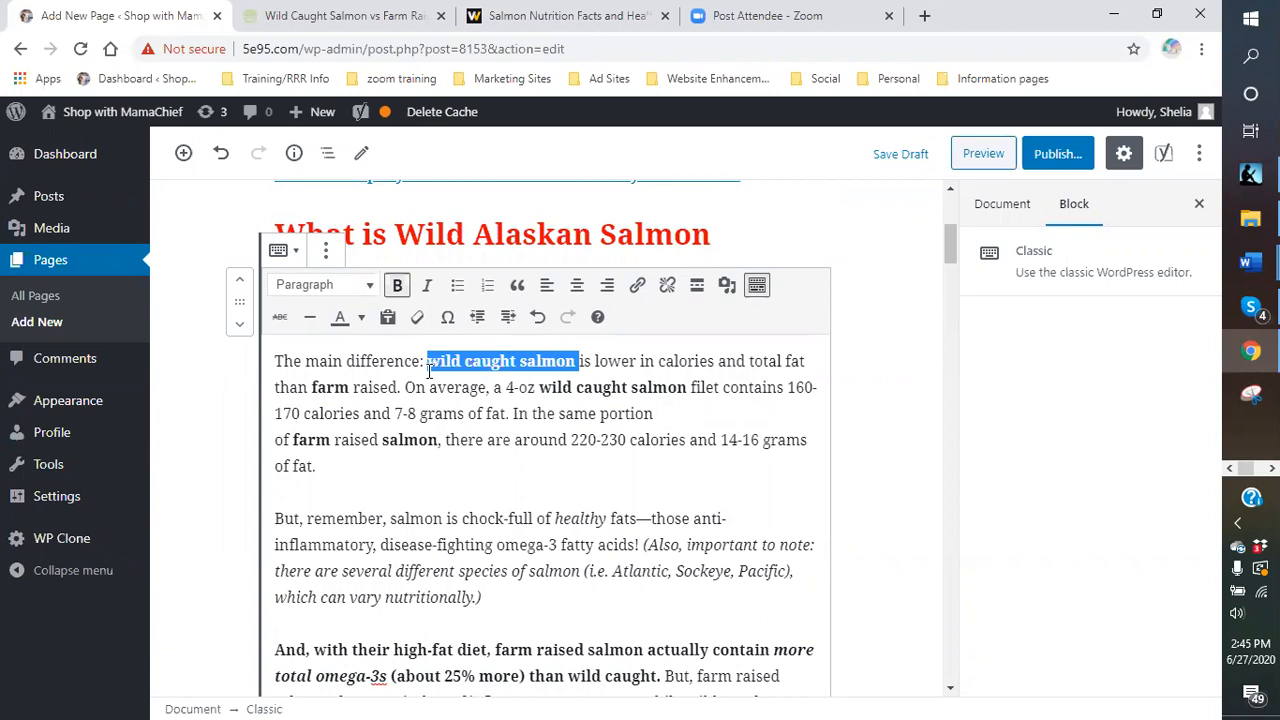
left_click(398, 287)
left_click(659, 394)
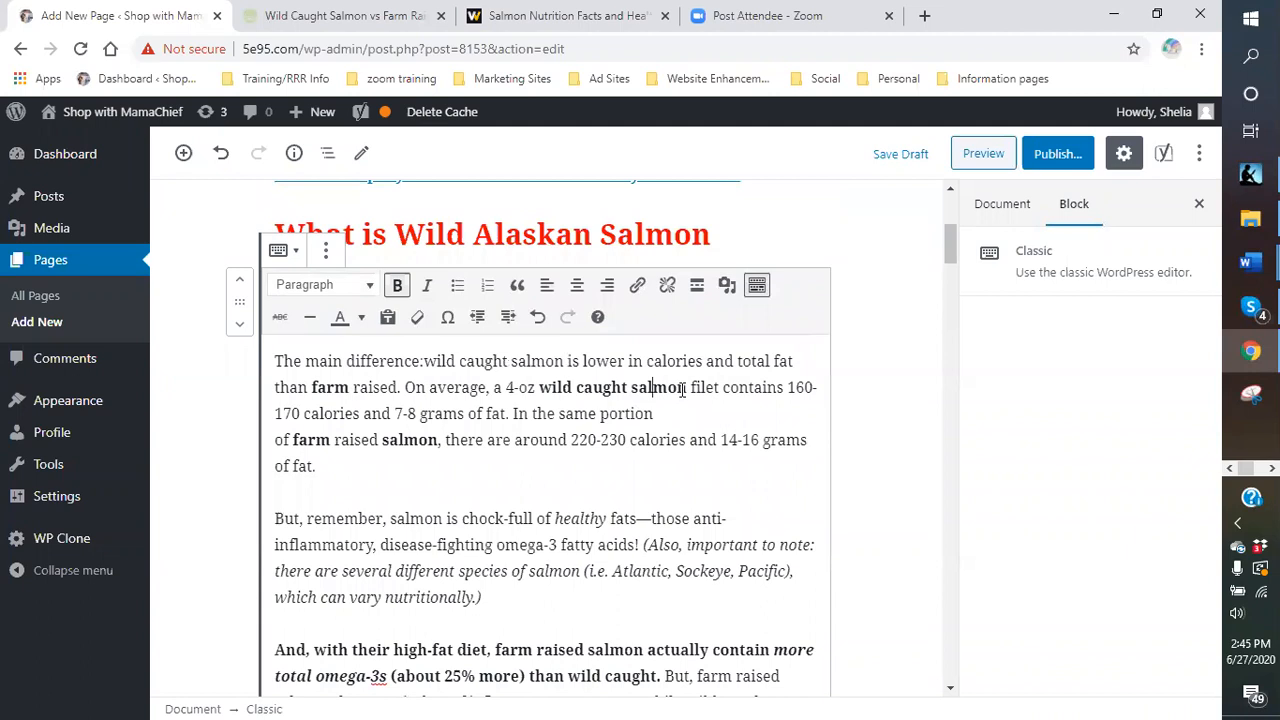
left_click_drag(690, 390, 540, 390)
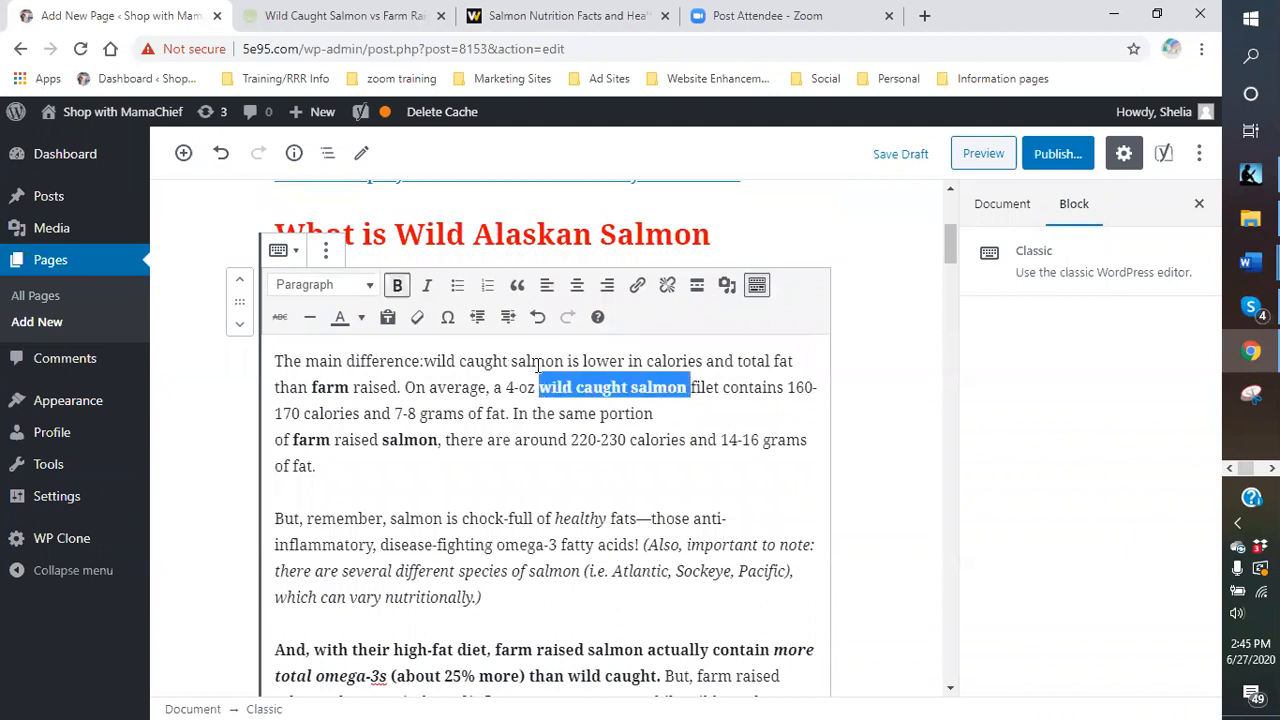
left_click(397, 286)
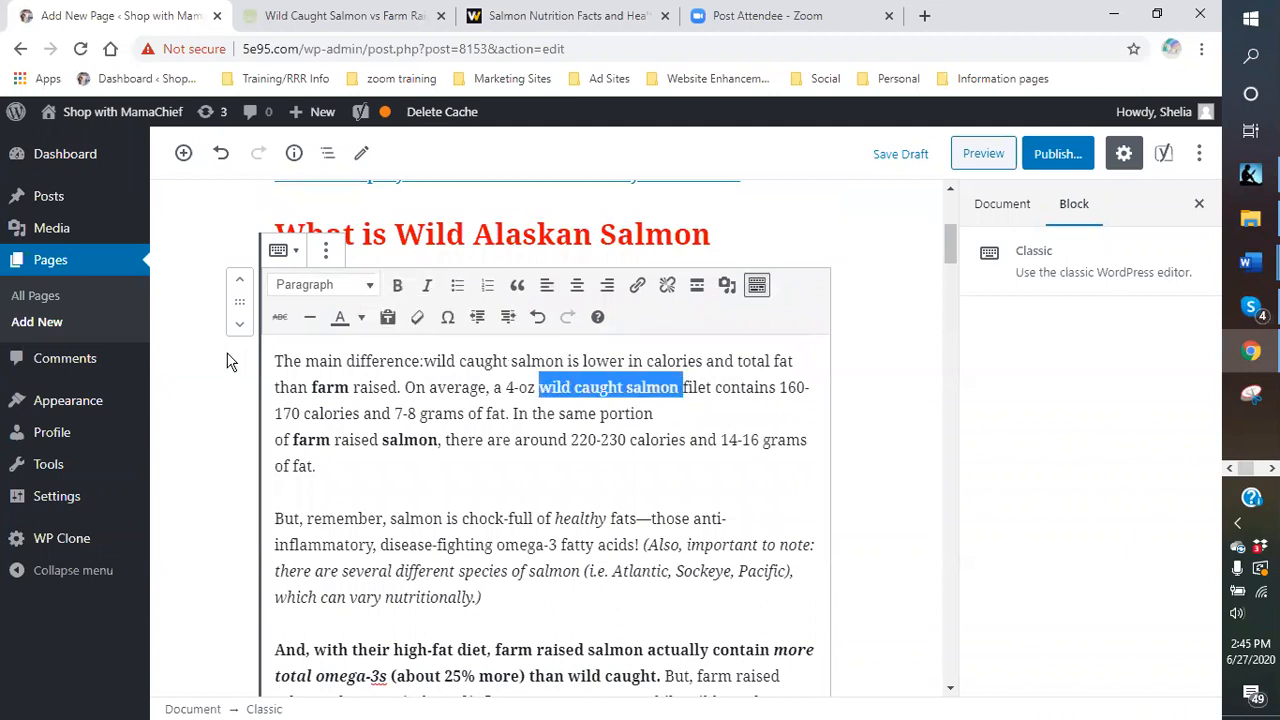
- Remove bold from both instances of 'farm' and from the word 'salmon'
left_click_drag(350, 390, 311, 390)
left_click(397, 286)
left_click(327, 452)
left_click_drag(329, 442, 293, 440)
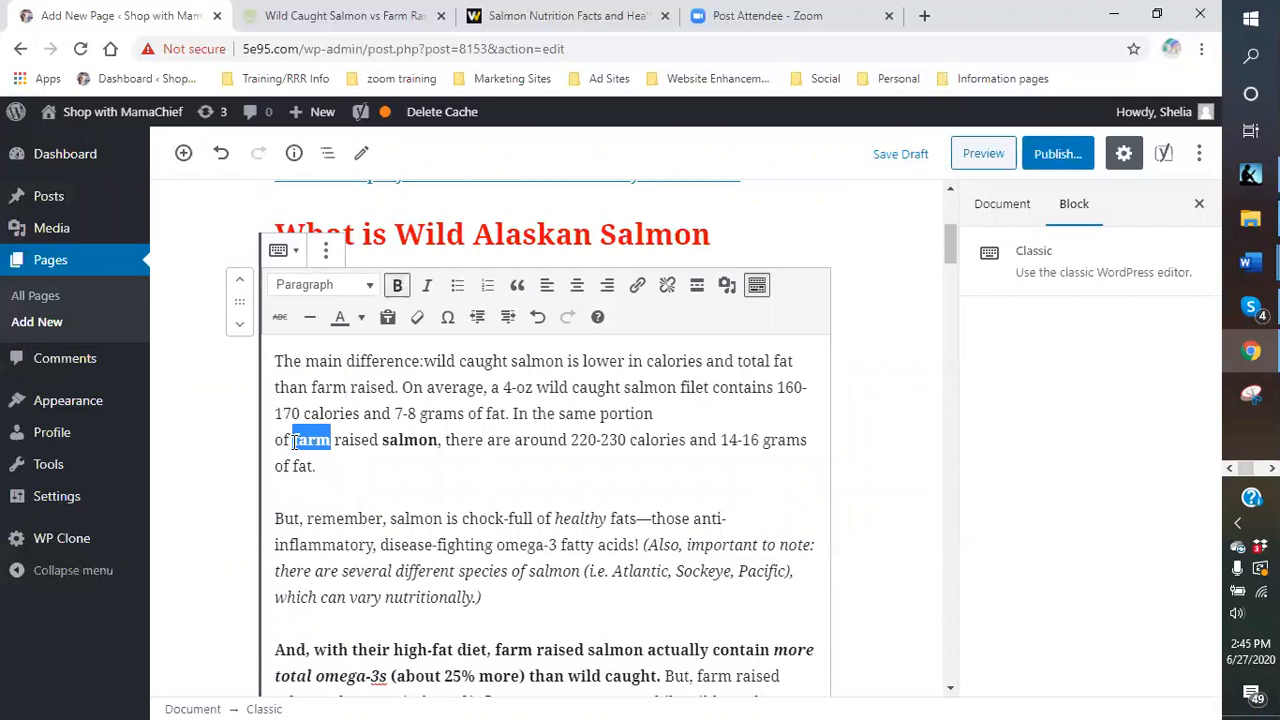
left_click(397, 286)
left_click_drag(437, 442, 381, 441)
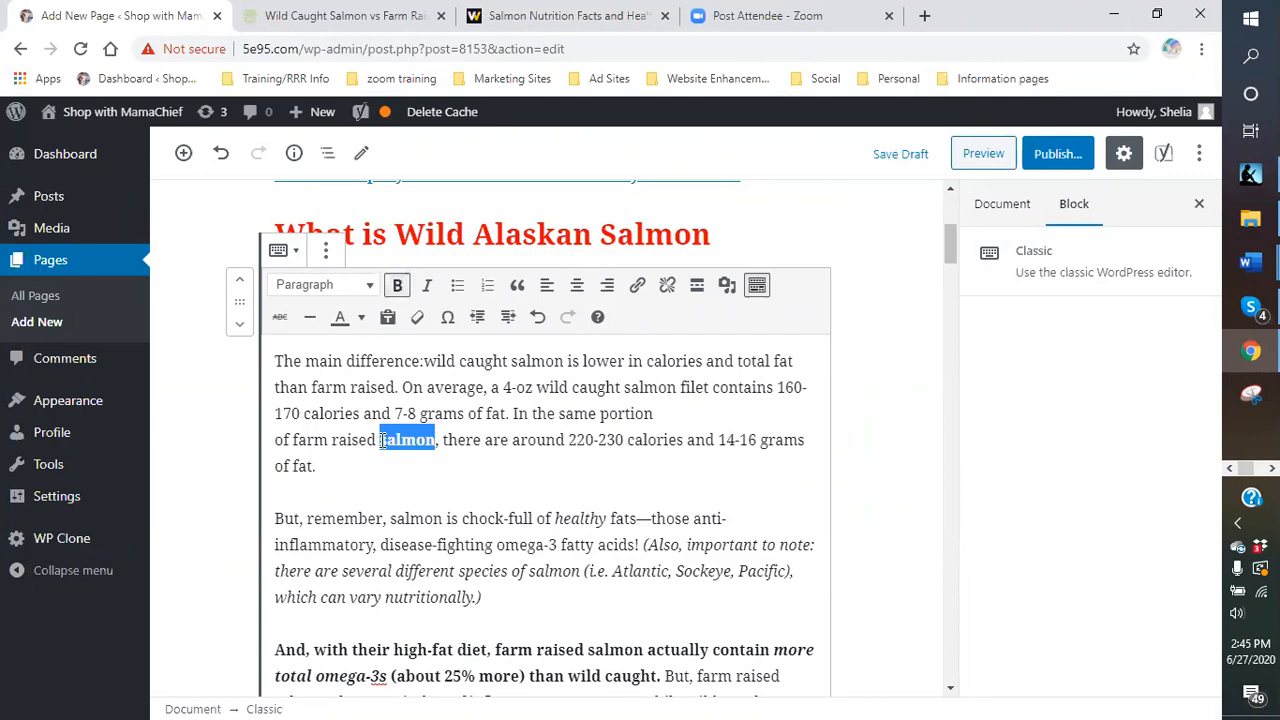
left_click(397, 286)
left_click(438, 490)
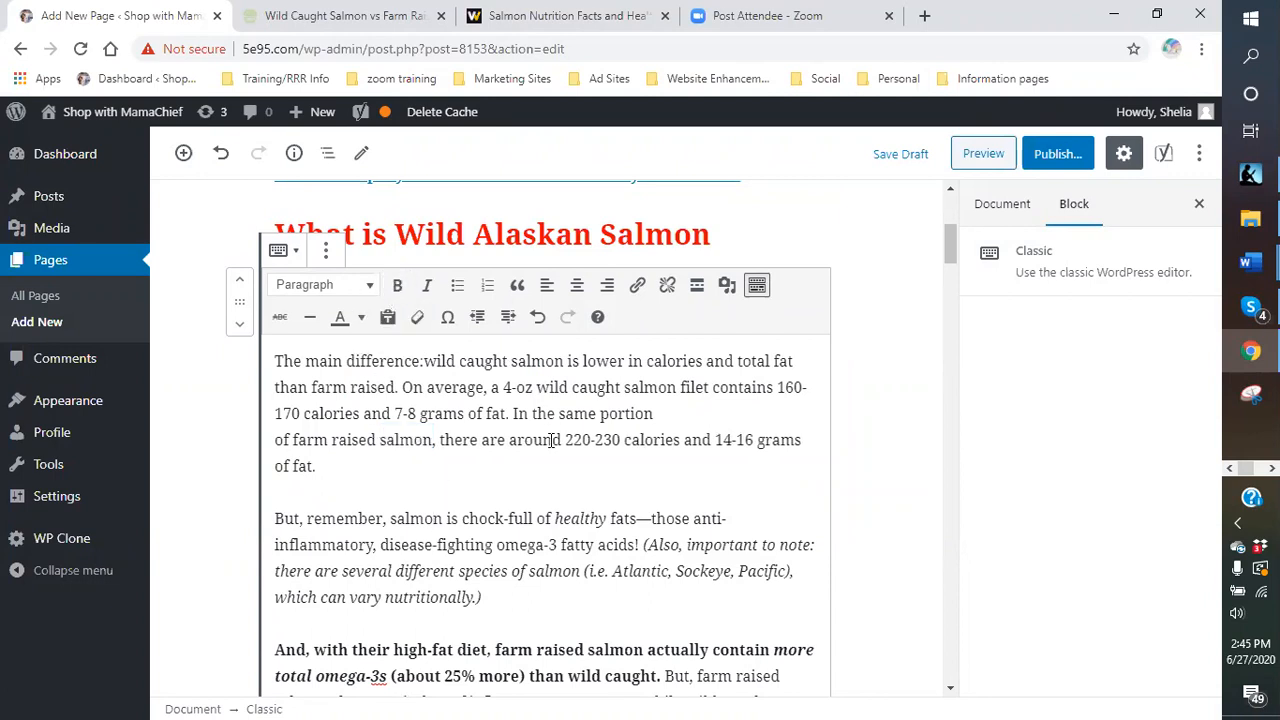
scroll(550, 444, "down", 1)
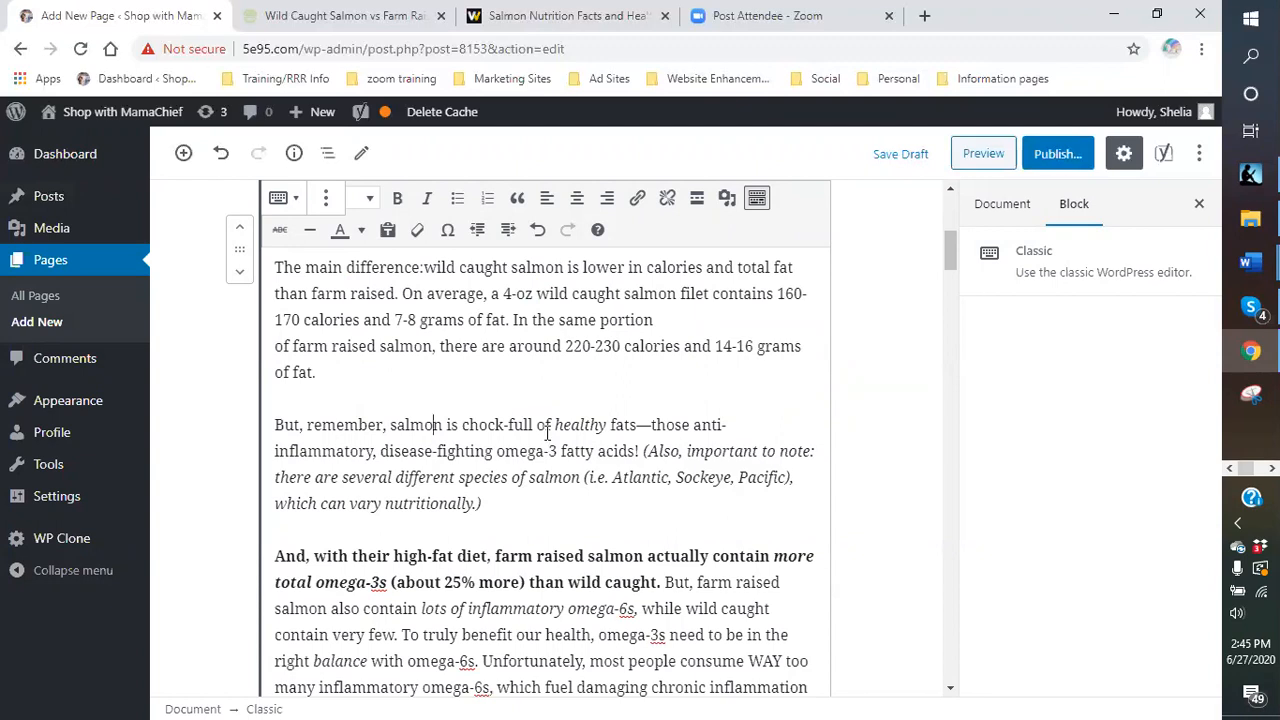
scroll(513, 508, "down", 1)
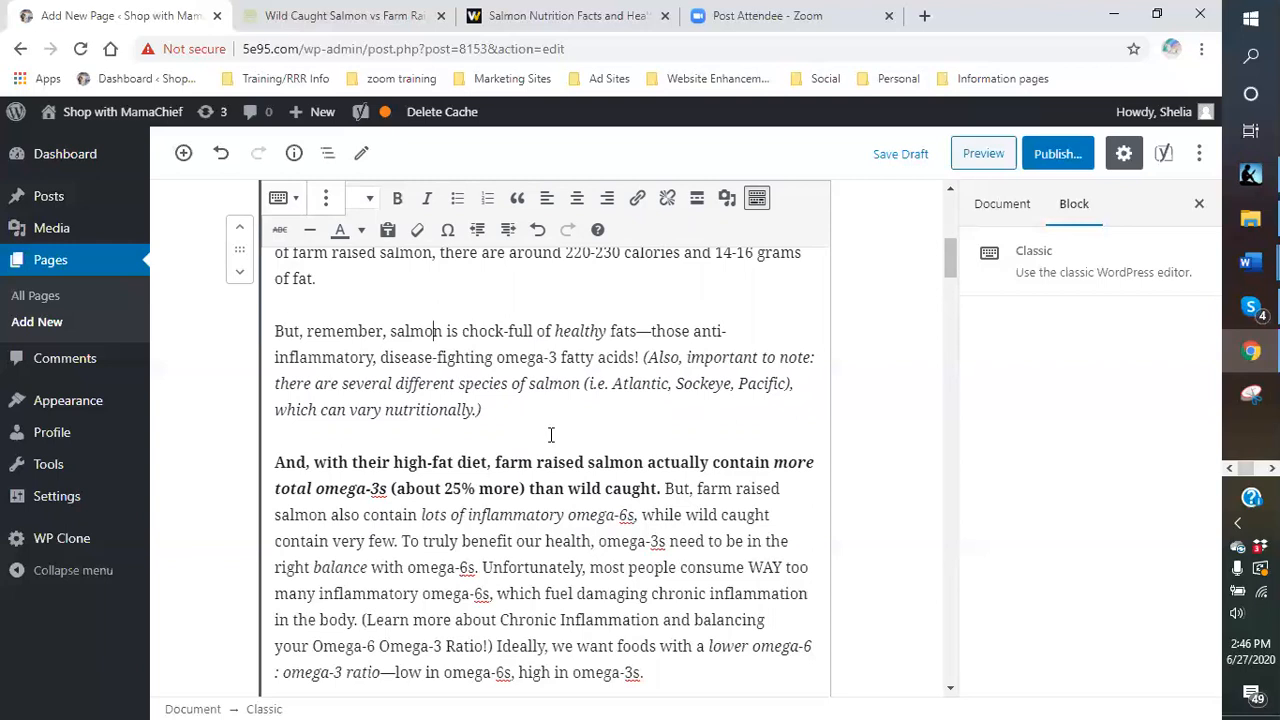
scroll(550, 435, "up", 5)
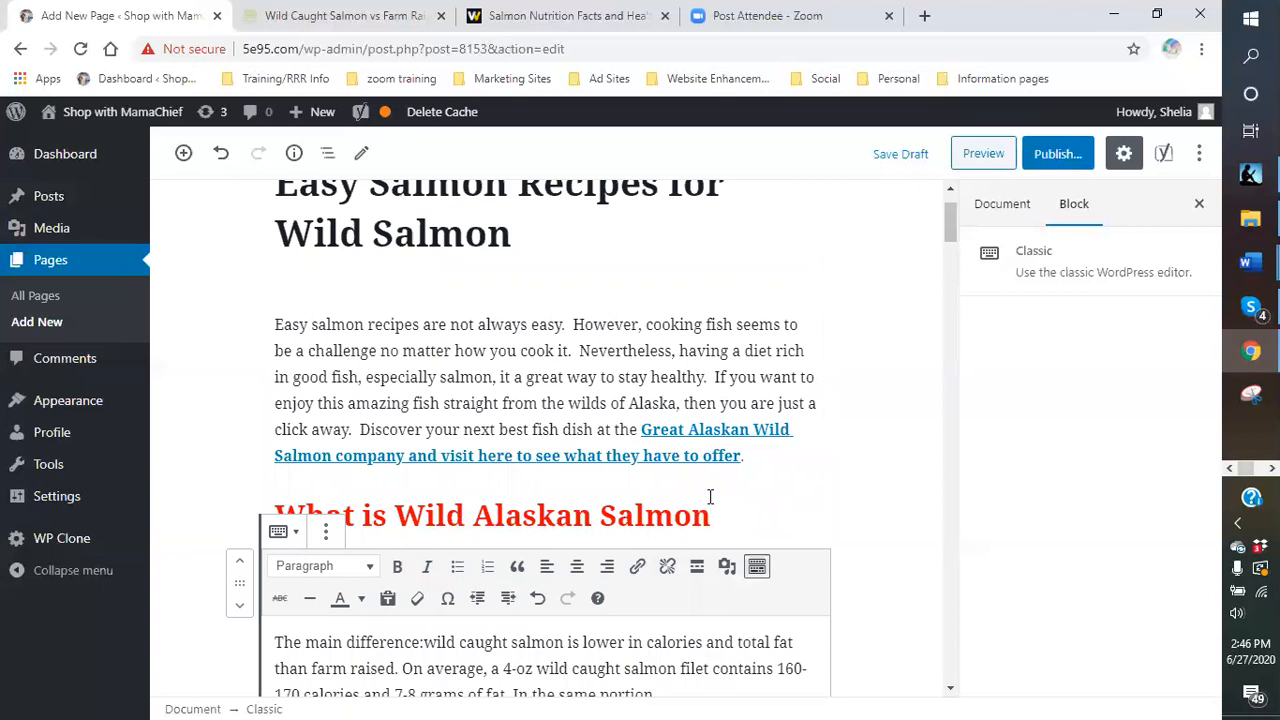
scroll(710, 497, "down", 1)
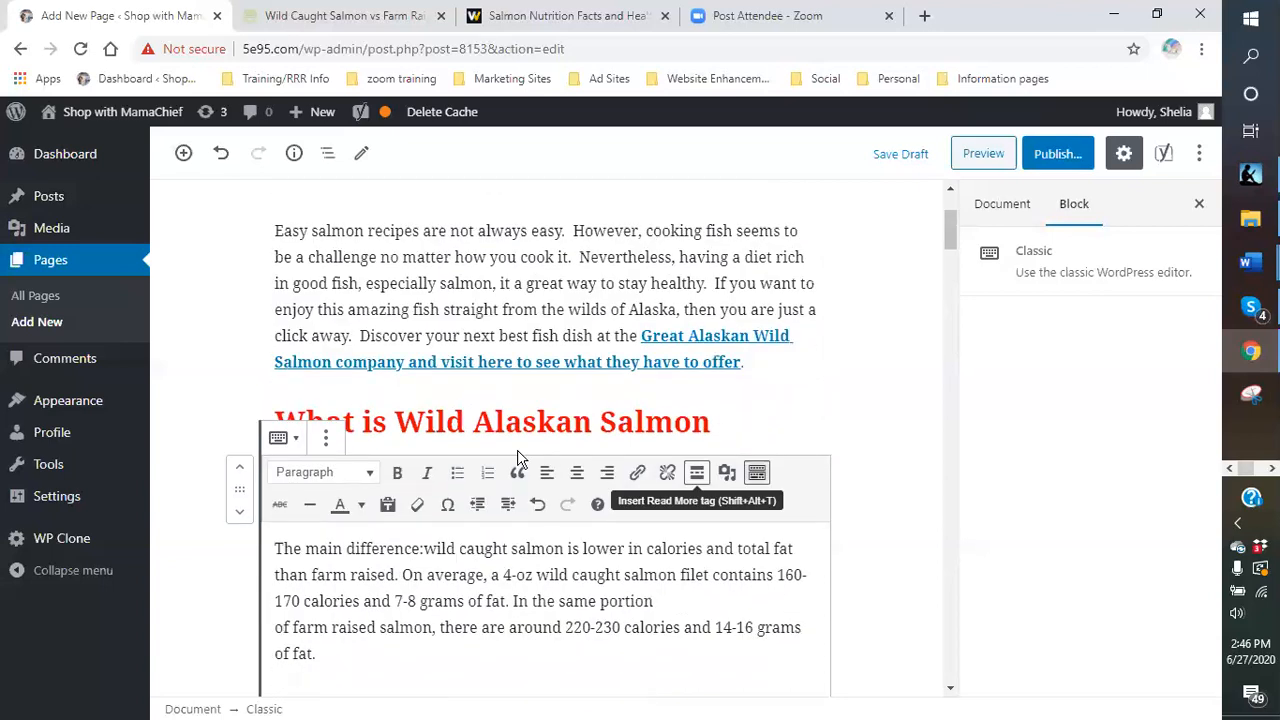
scroll(518, 457, "down", 2)
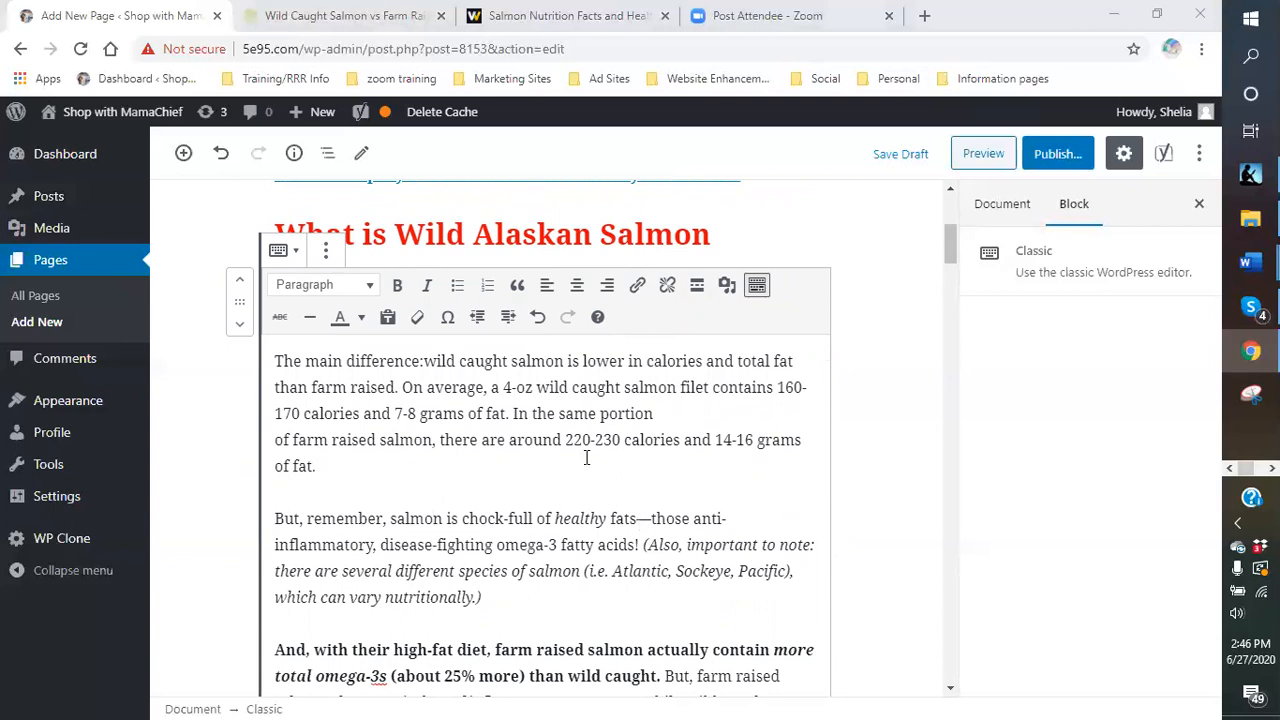
left_click(415, 489)
left_click(380, 476)
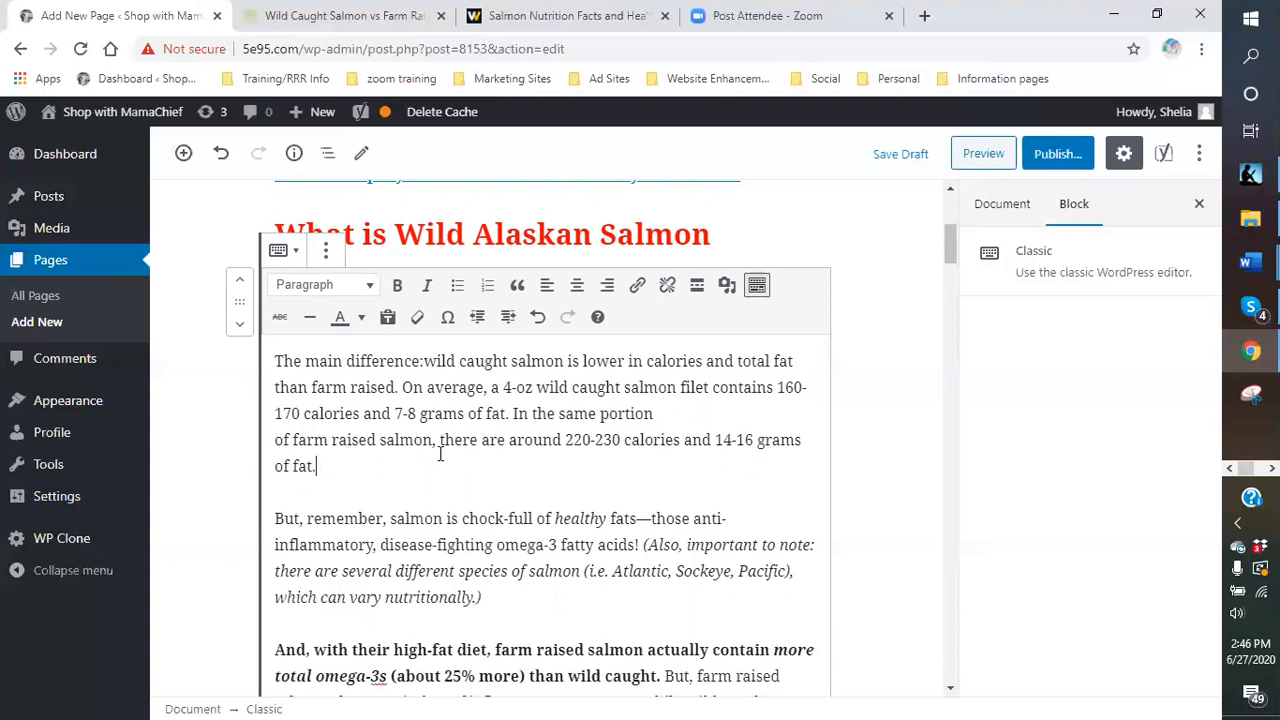
scroll(420, 453, "up", 1)
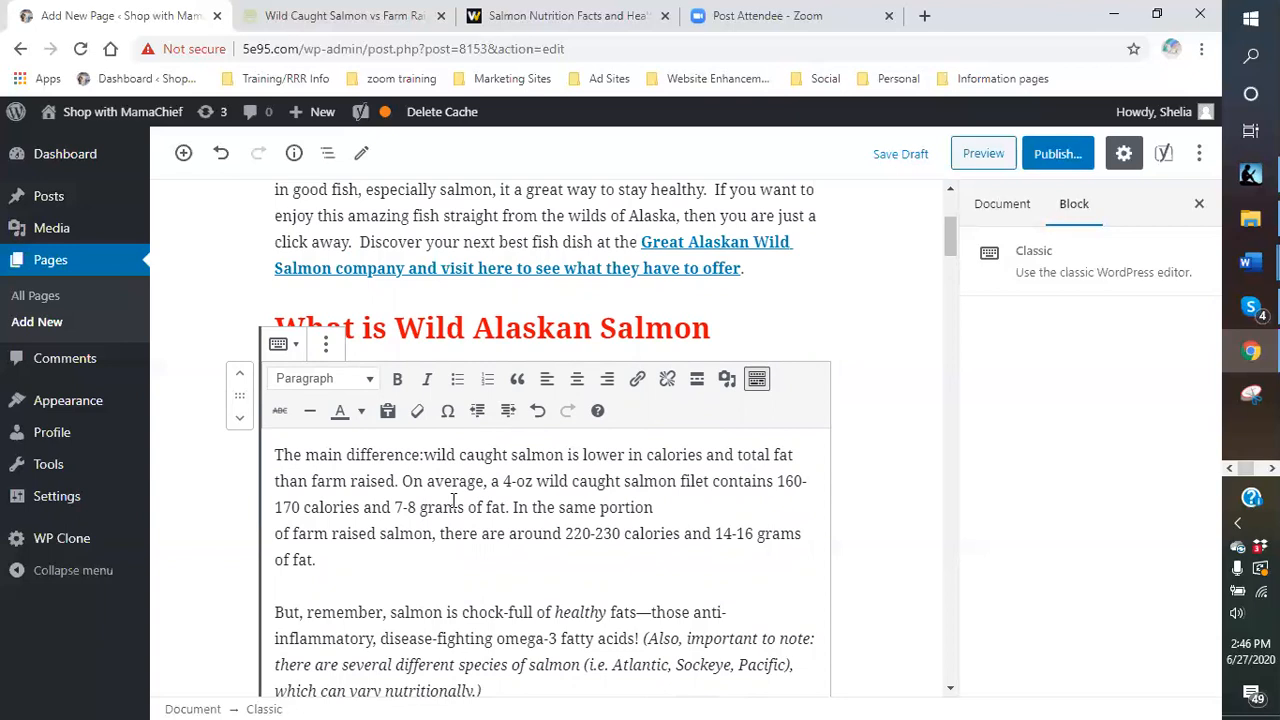
scroll(453, 499, "down", 1)
scroll(453, 499, "down", 2)
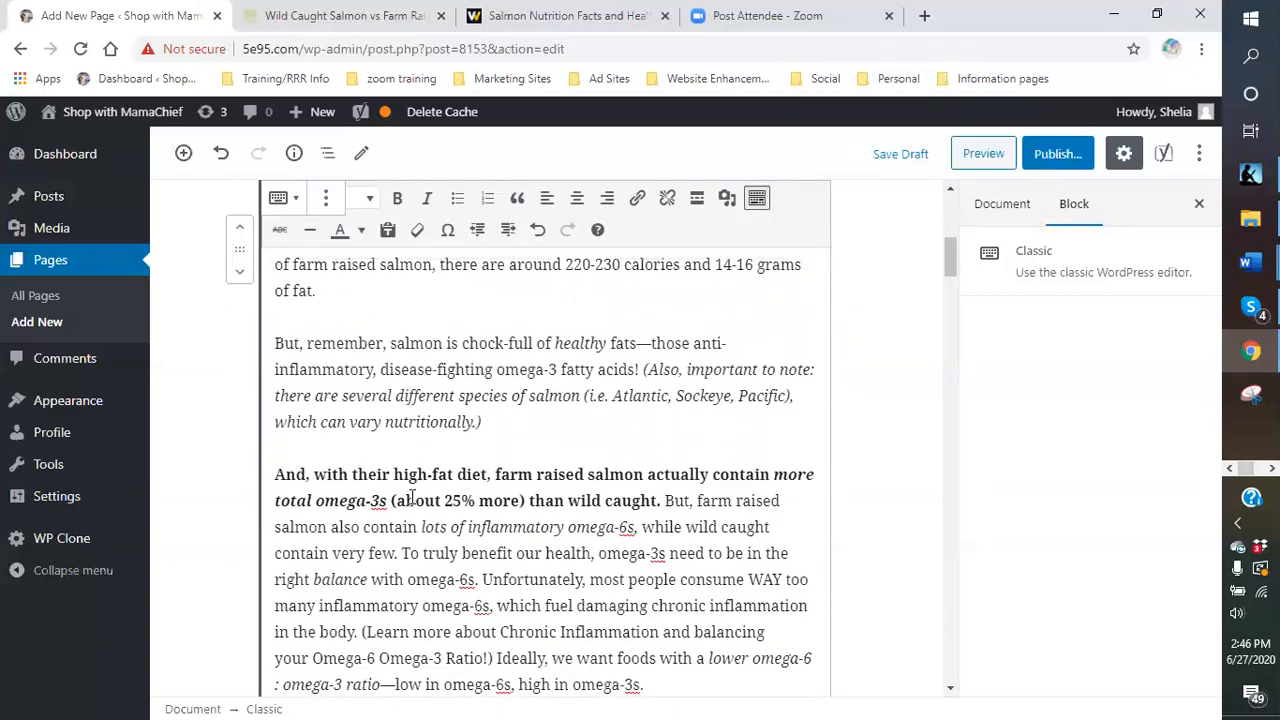
scroll(328, 473, "up", 3)
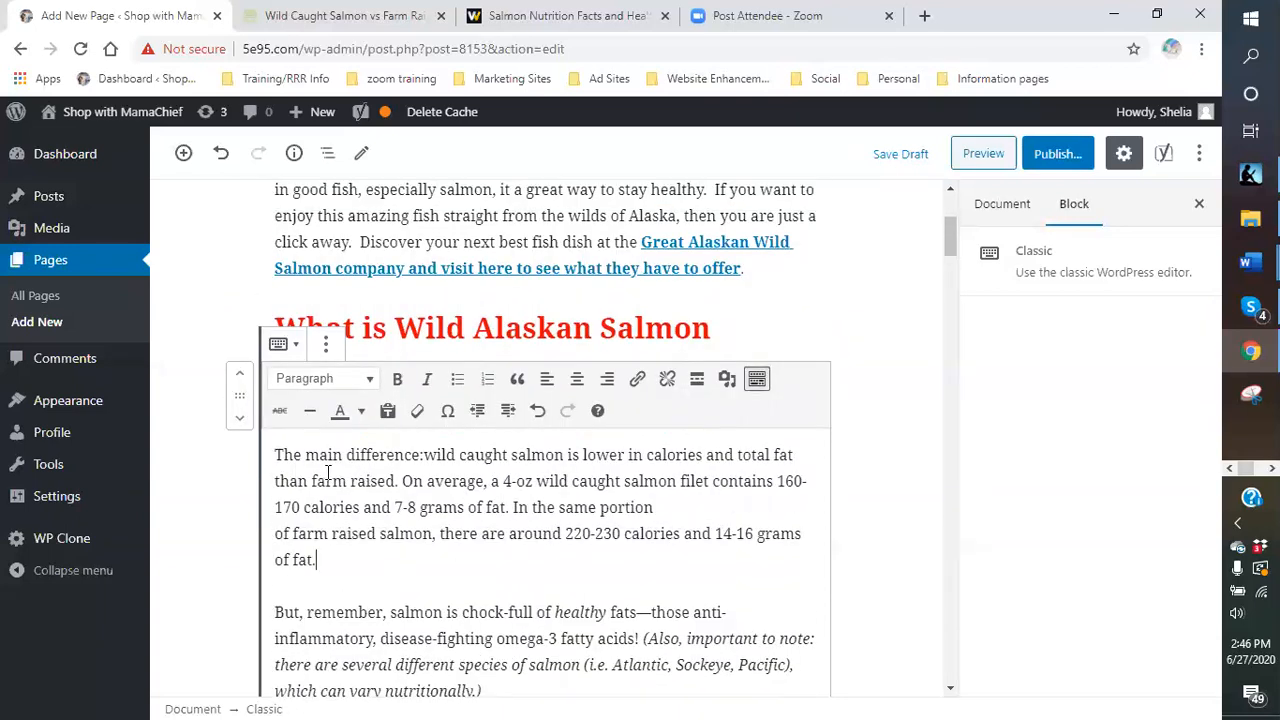
- Add a paragraph above 'The main difference' starting 'We all believe that salmon is the same…'
left_click(277, 455)
key("Return")
left_click(313, 401)
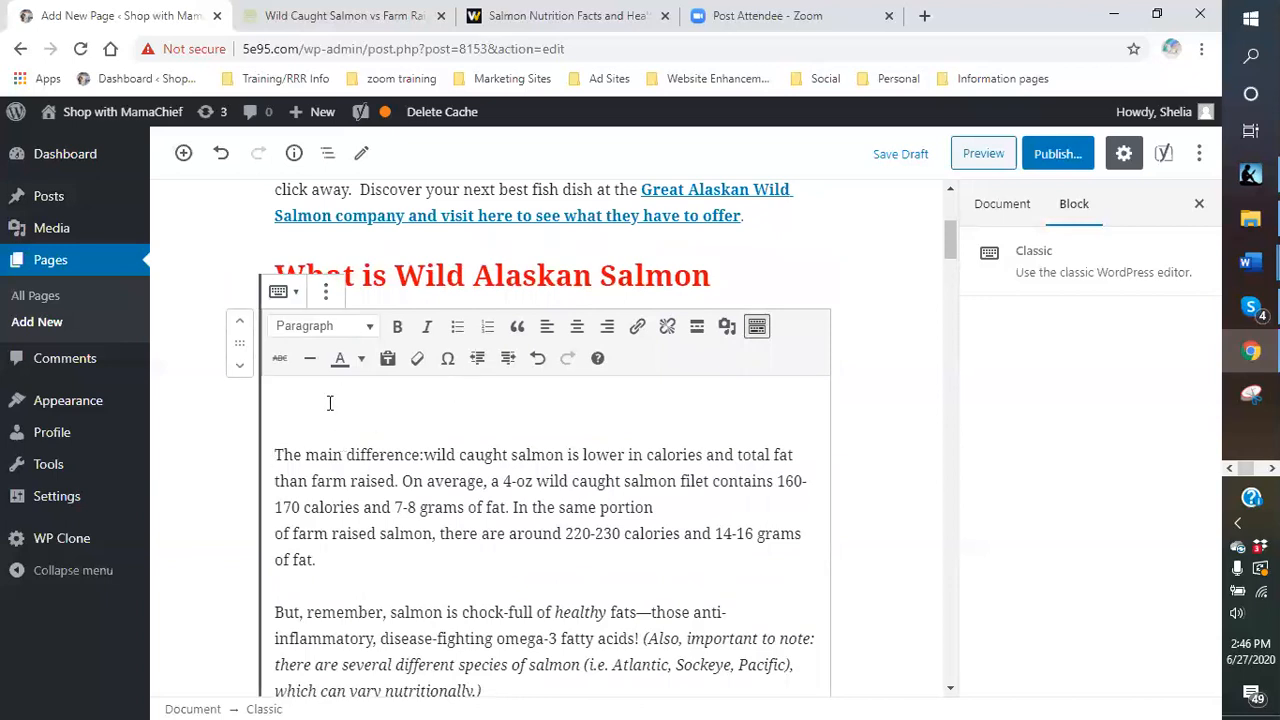
type("We all belive t")
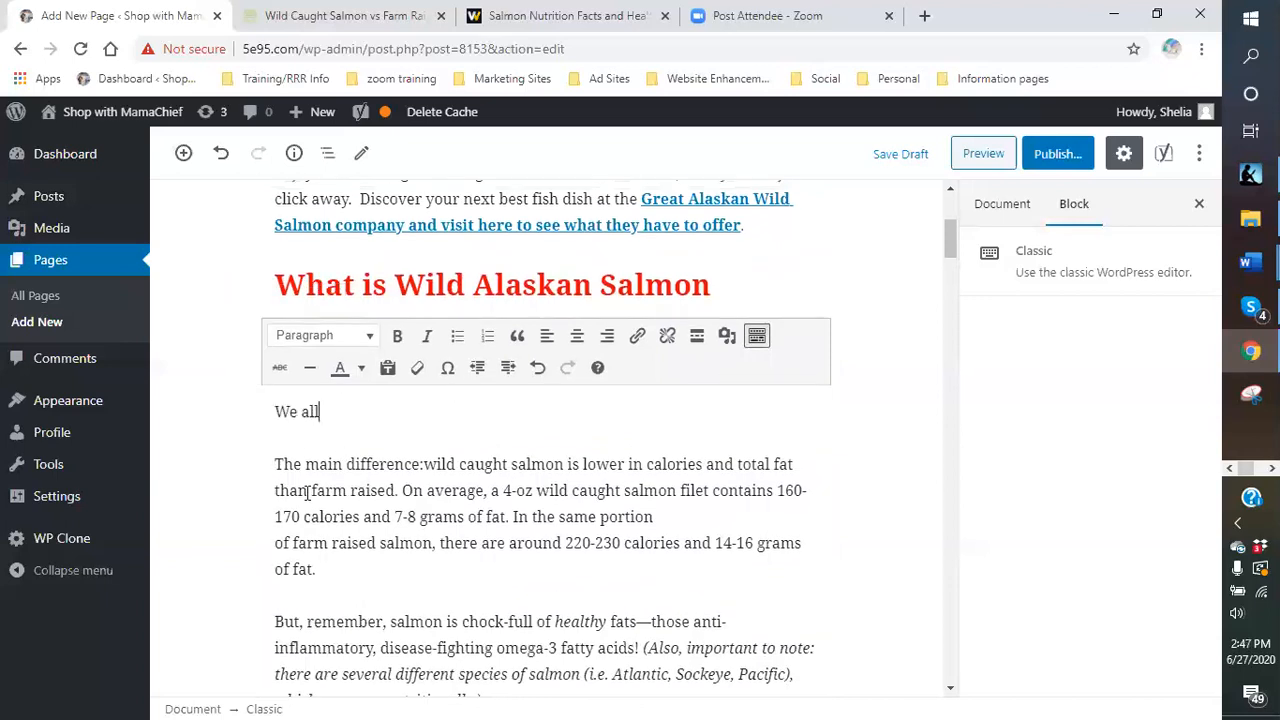
key("BackSpace")
key("BackSpace")
key("BackSpace")
key("BackSpace")
type("eve that salmon is t")
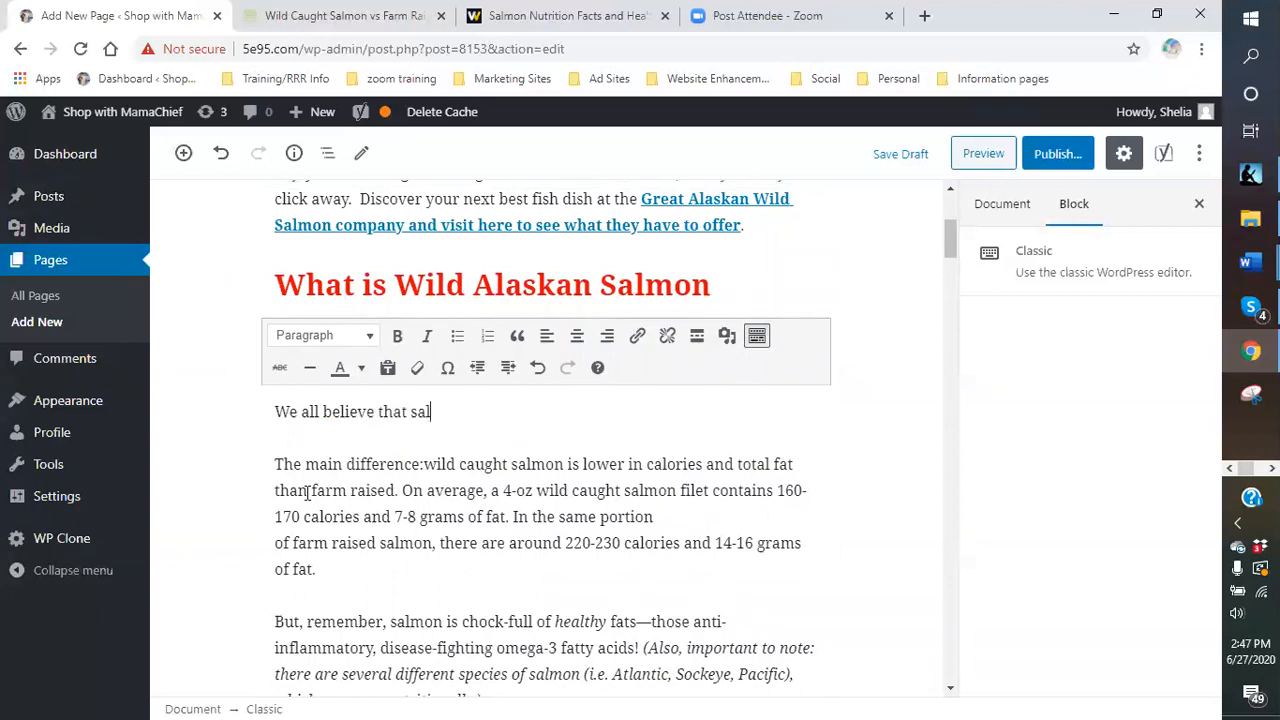
type("he same no matter whe")
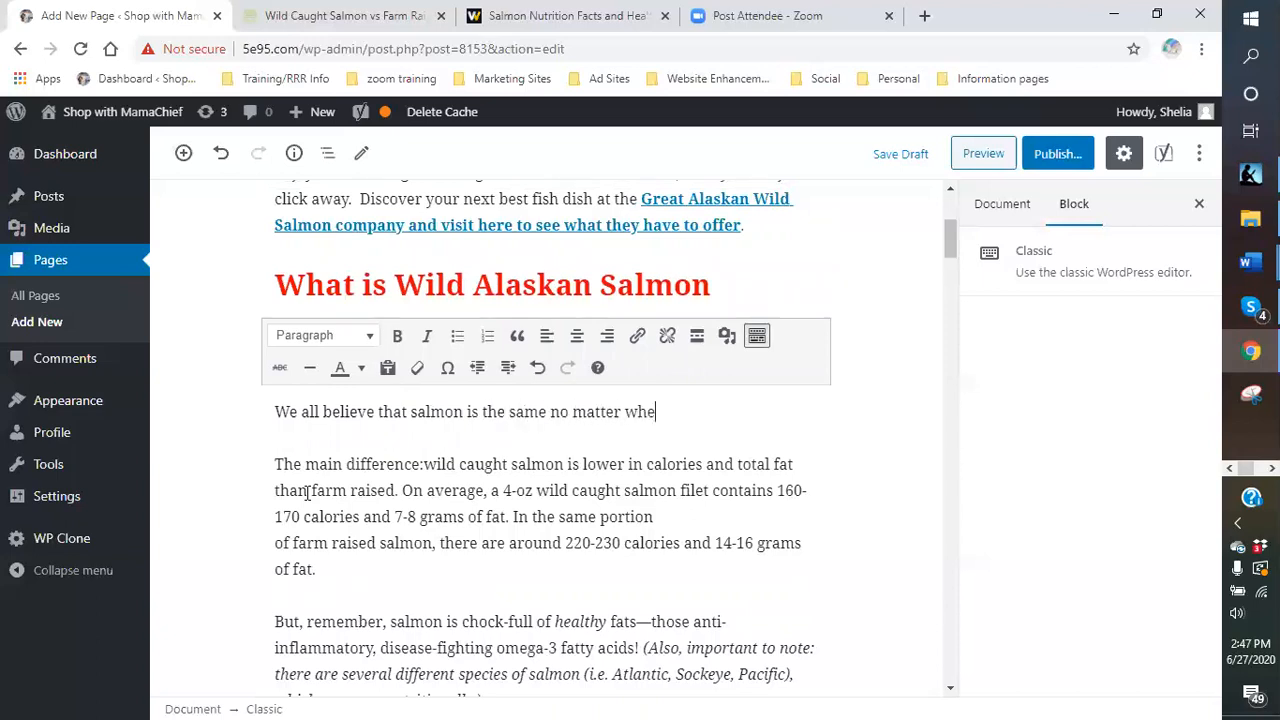
type("re you get it.  Well guess")
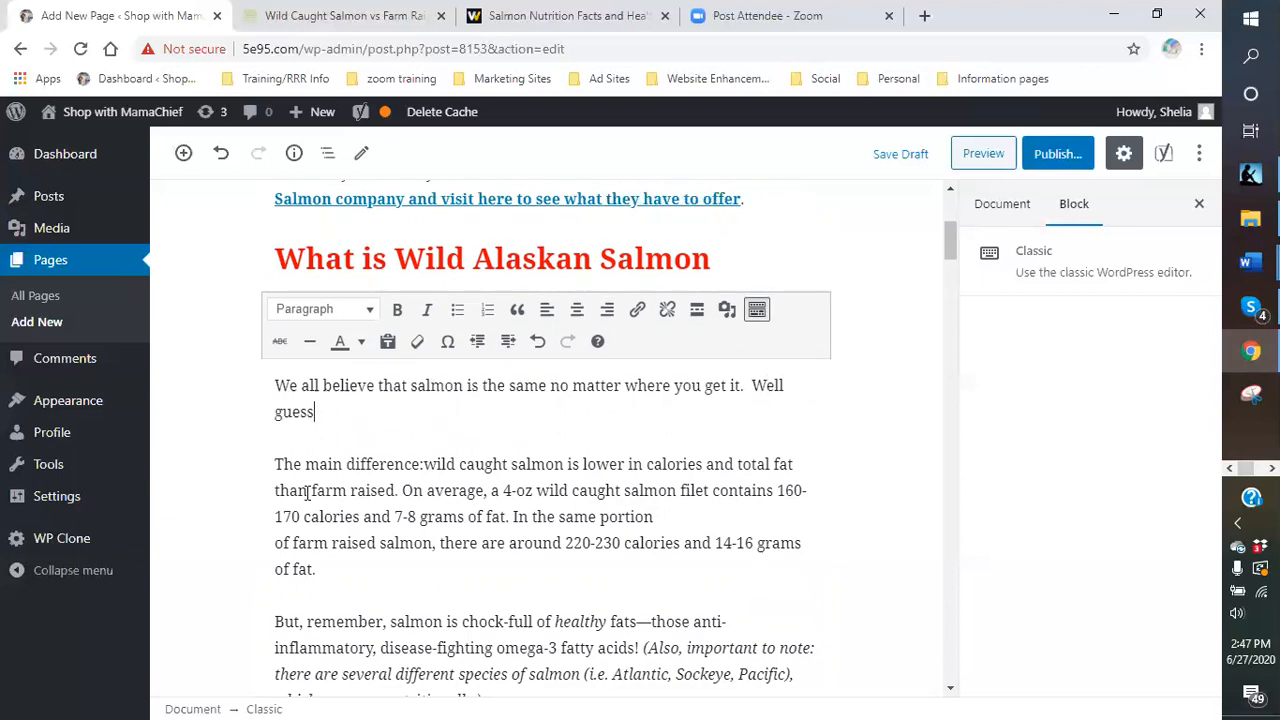
type(" what.  That is so not t")
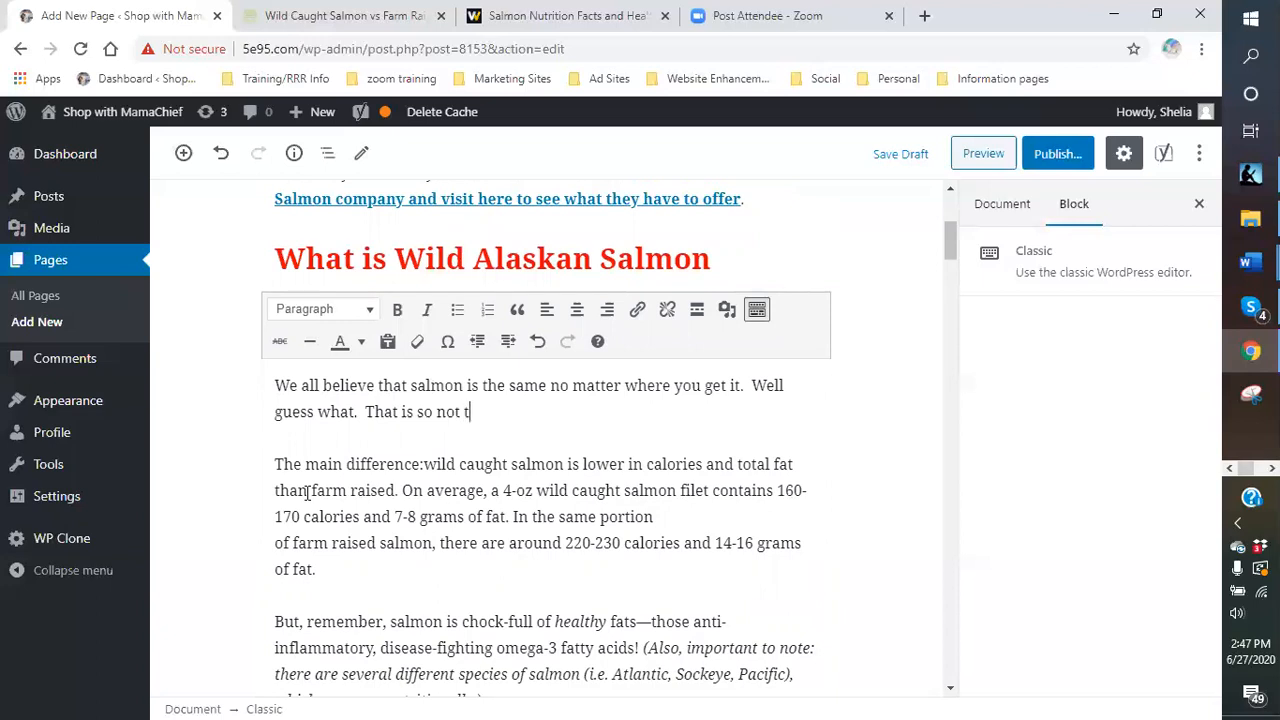
type("rue.  After doin")
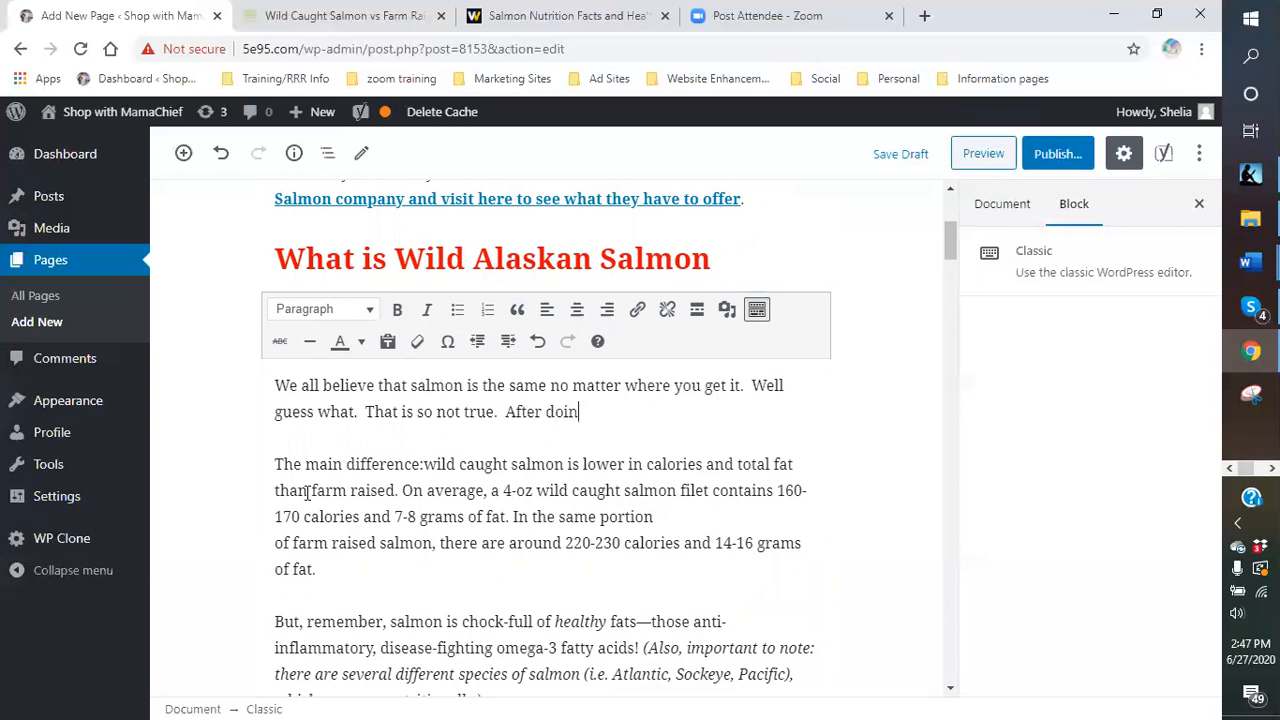
type("g a bit of digging")
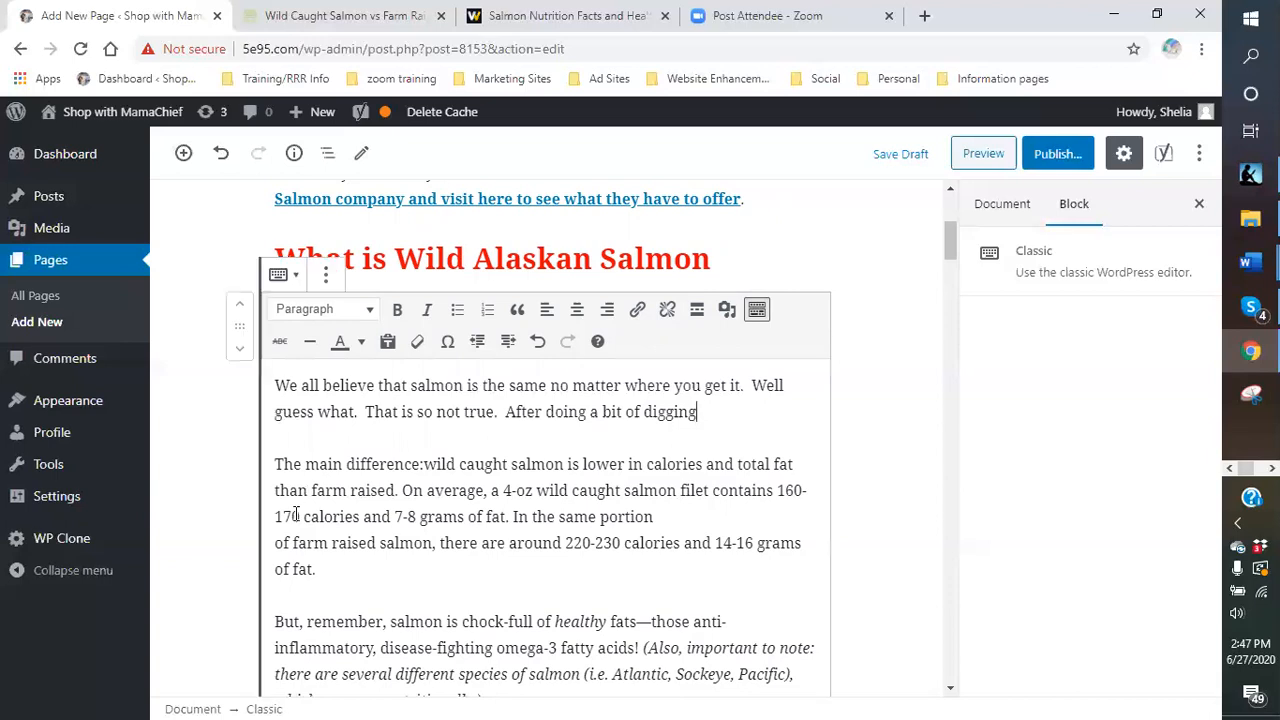
scroll(766, 420, "down", 7)
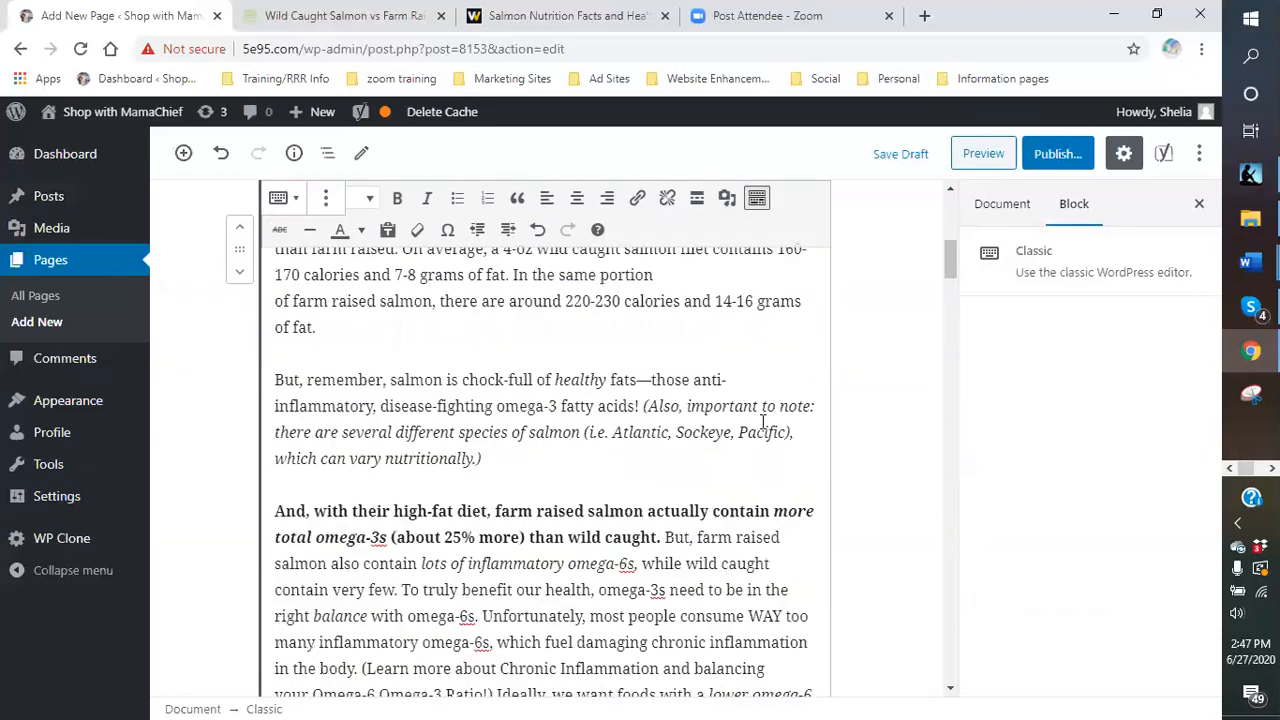
scroll(686, 436, "down", 9)
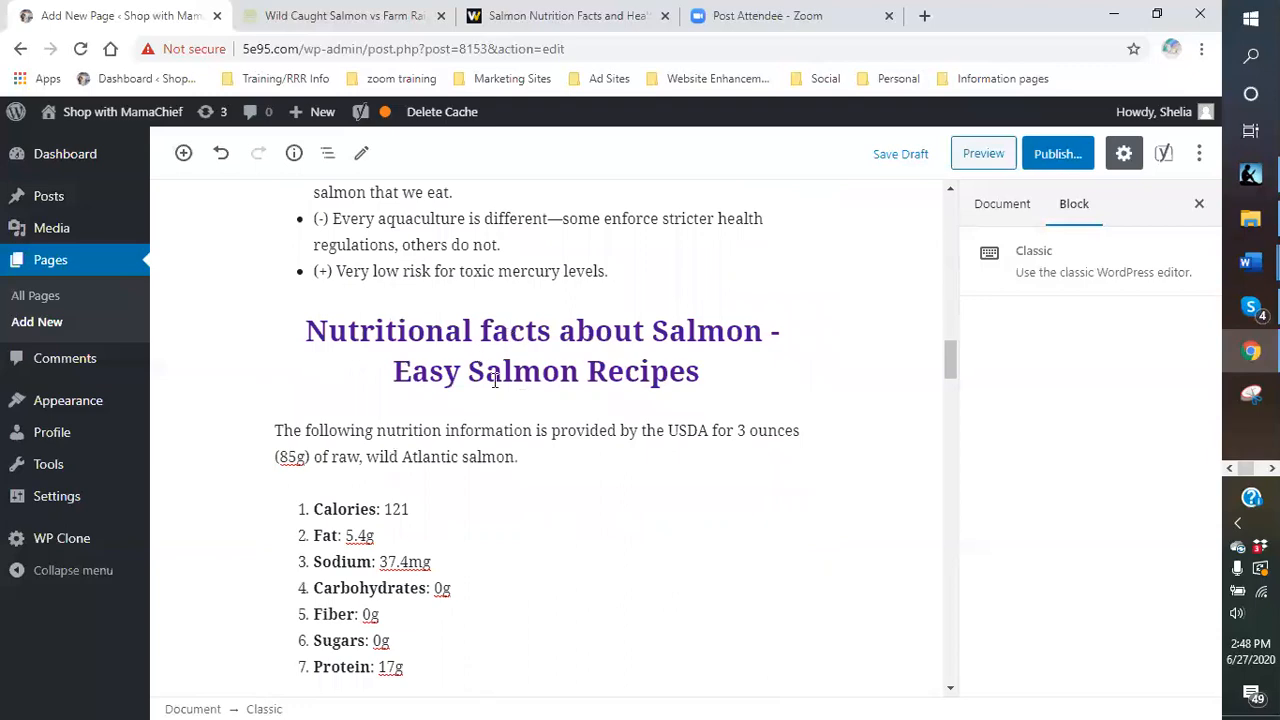
scroll(491, 386, "down", 6)
scroll(524, 432, "down", 10)
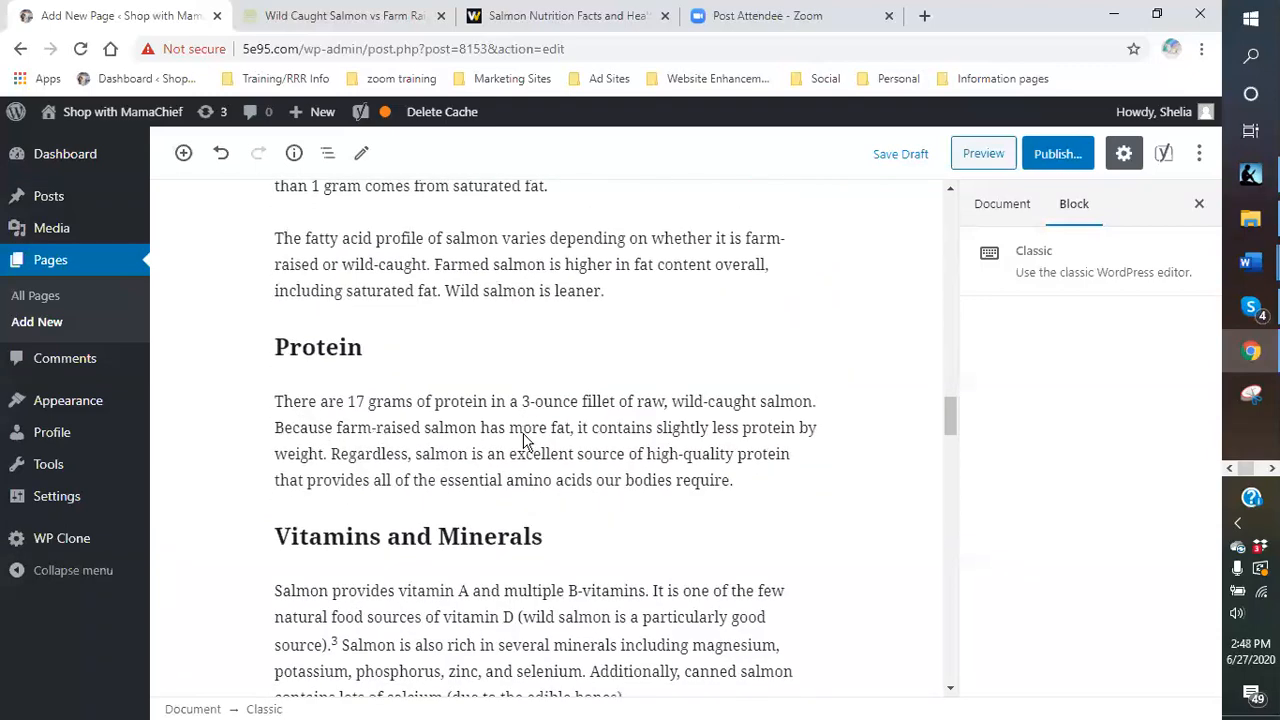
scroll(524, 432, "down", 10)
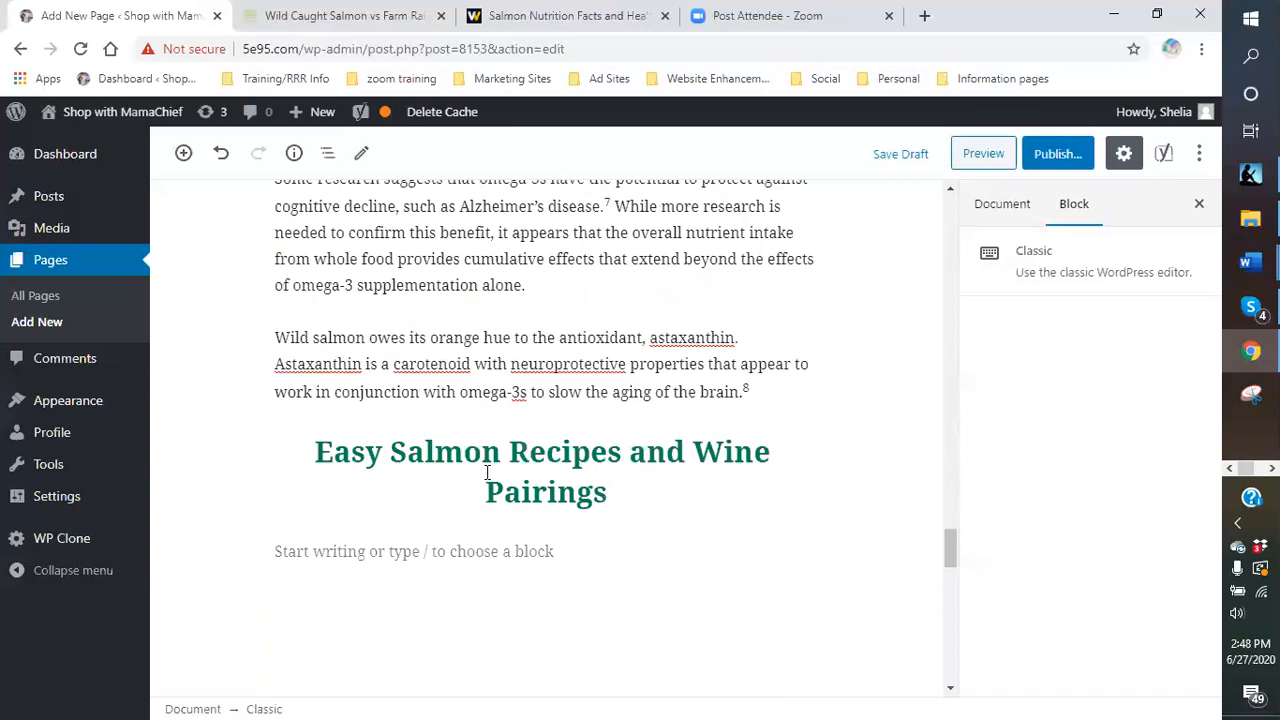
scroll(577, 482, "up", 15)
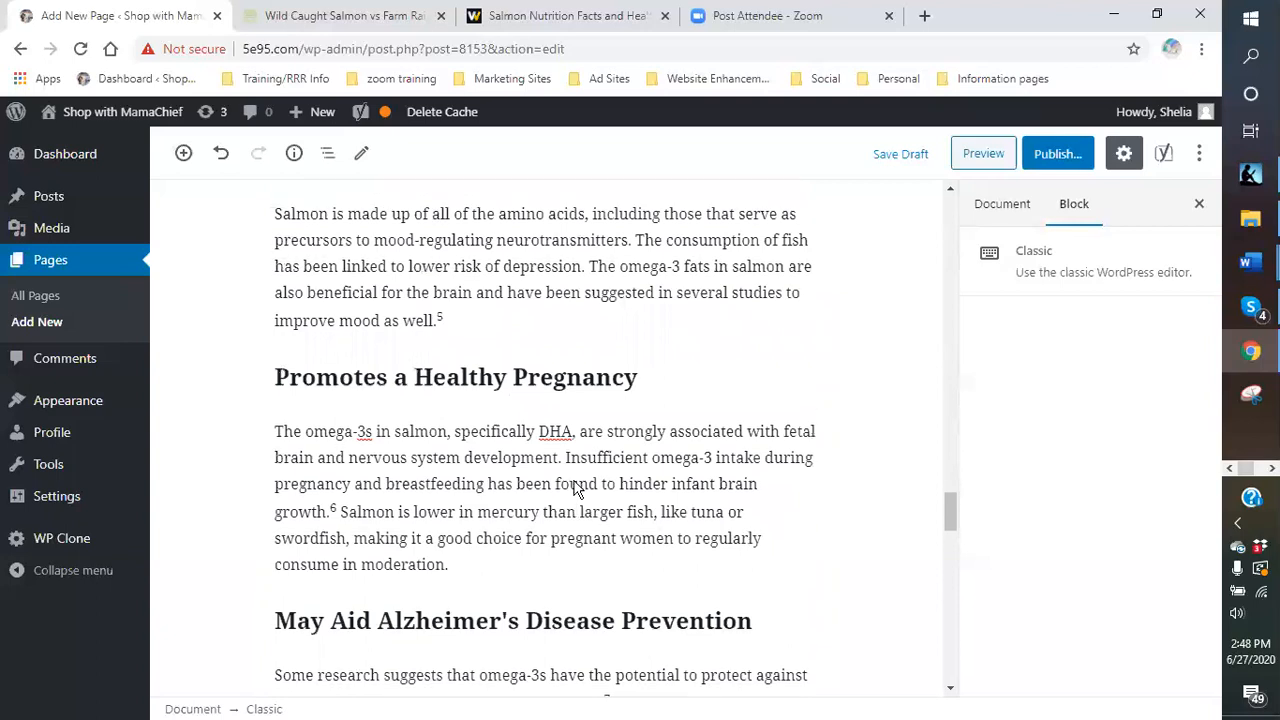
scroll(580, 460, "up", 6)
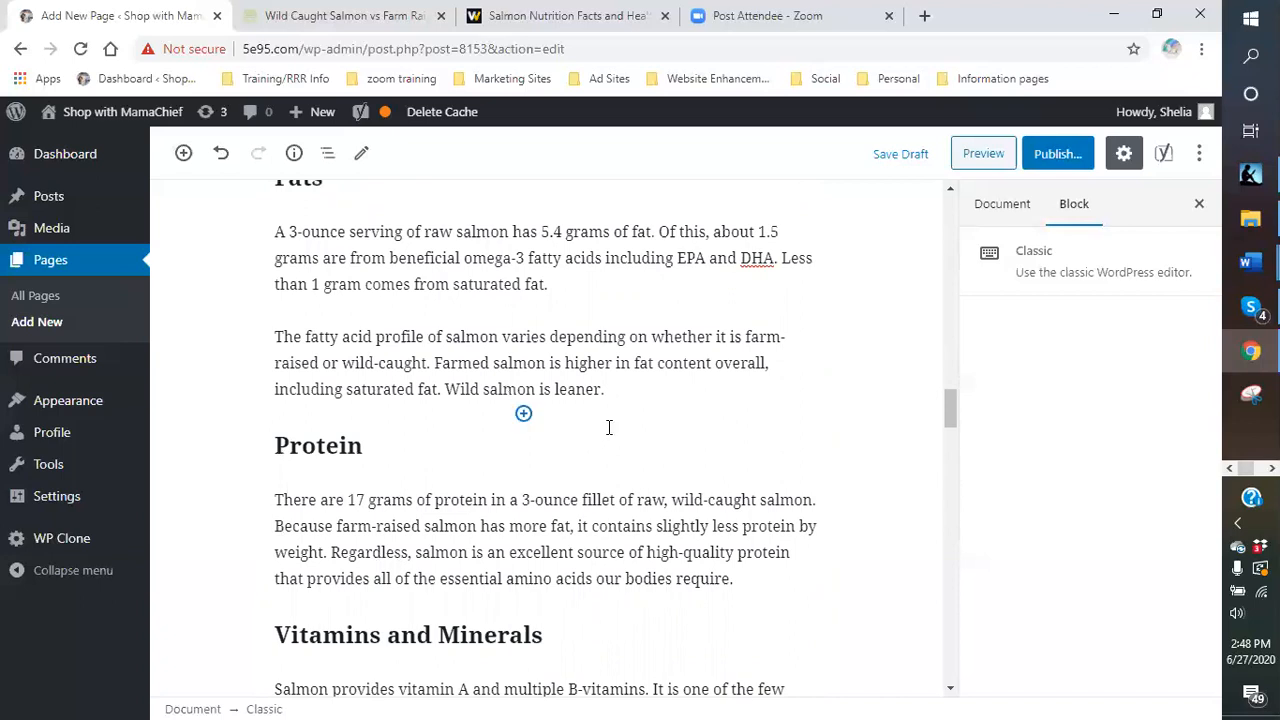
scroll(606, 430, "up", 5)
scroll(603, 435, "up", 8)
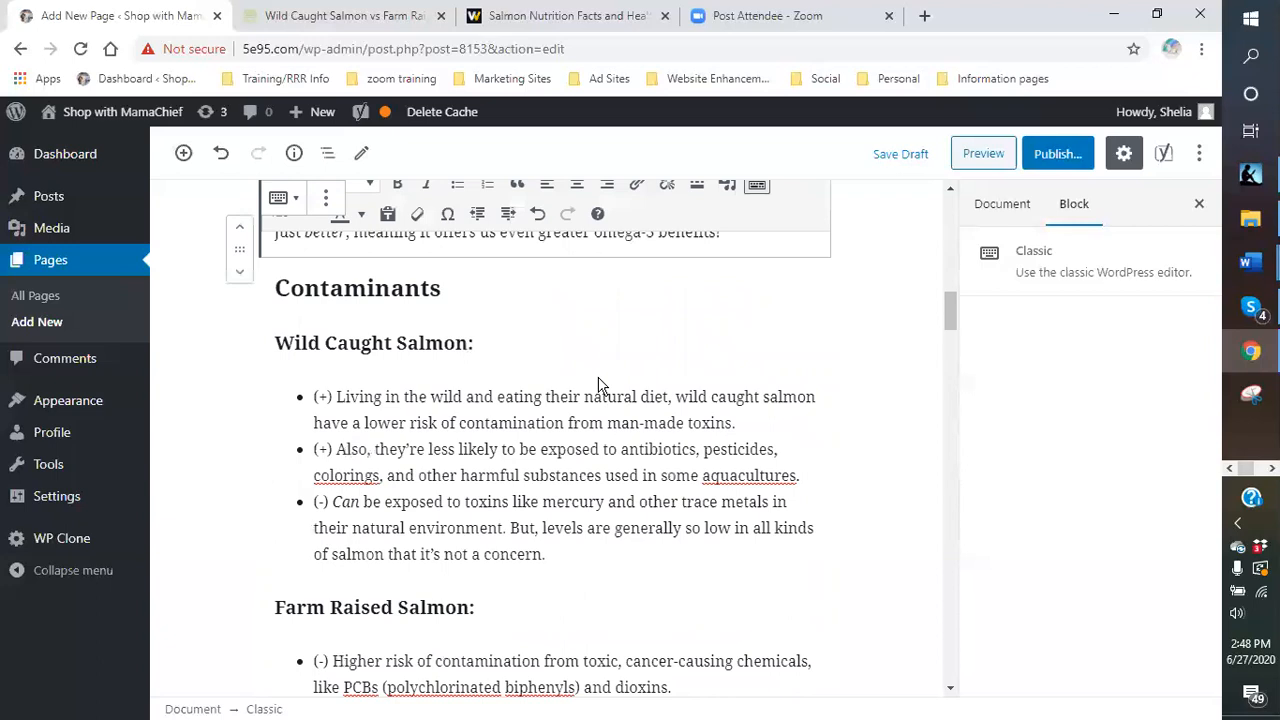
scroll(598, 385, "up", 10)
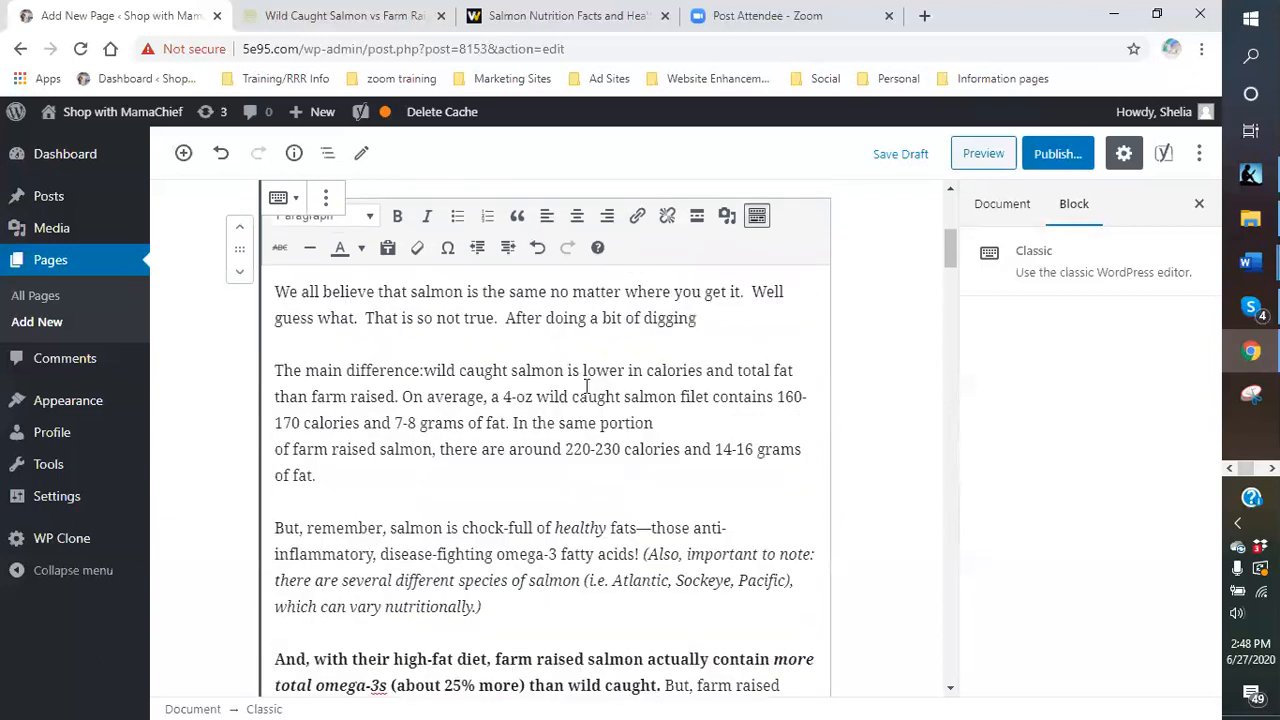
scroll(567, 390, "up", 1)
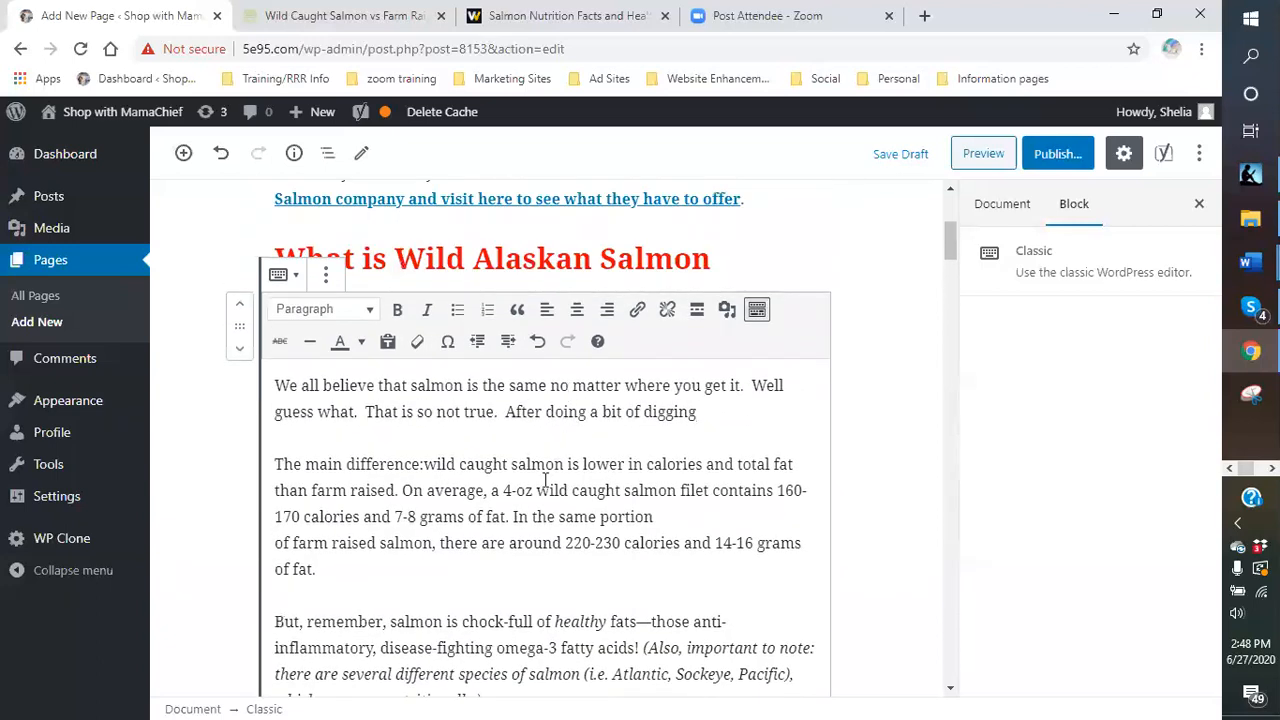
scroll(546, 458, "down", 1)
scroll(458, 470, "down", 2)
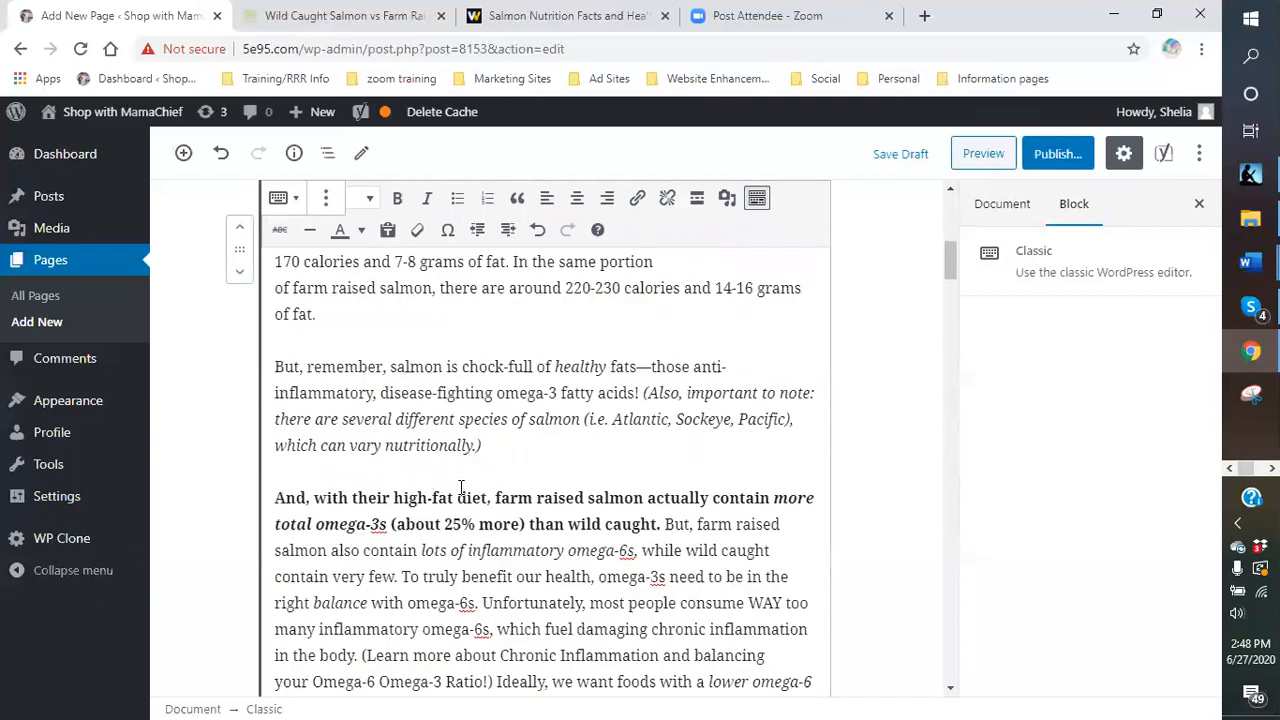
scroll(464, 505, "up", 1)
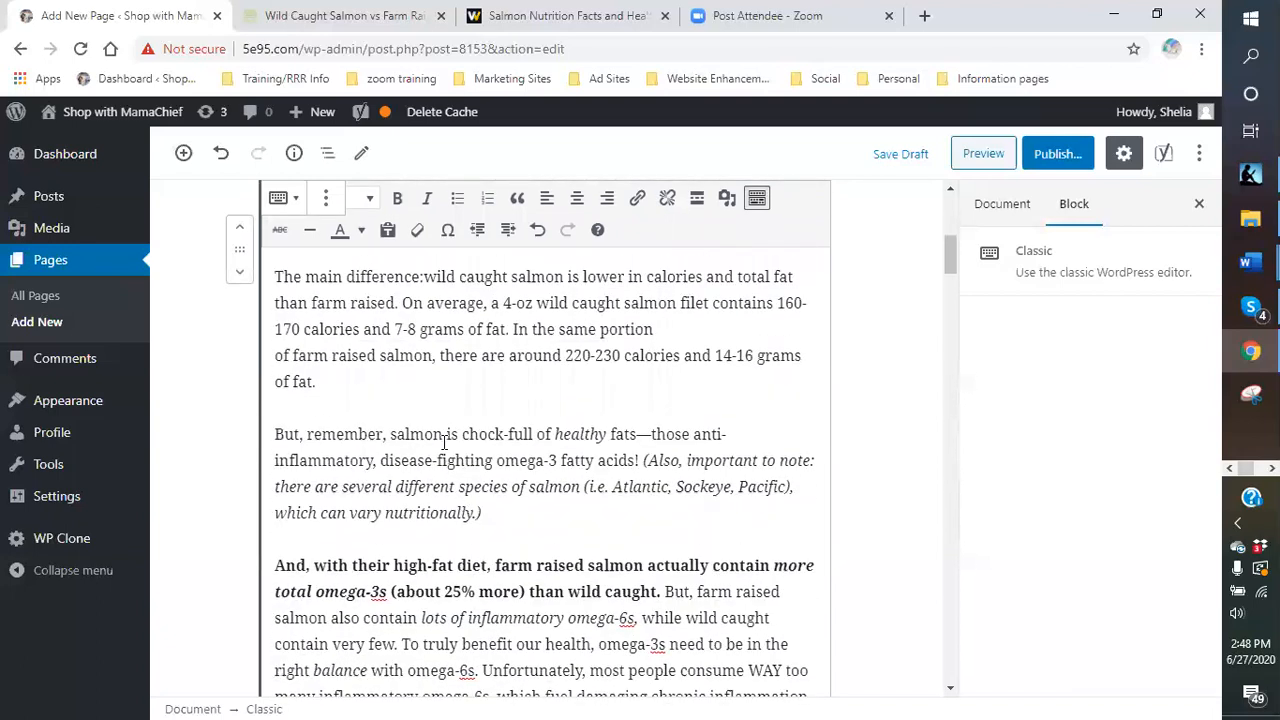
scroll(445, 441, "up", 1)
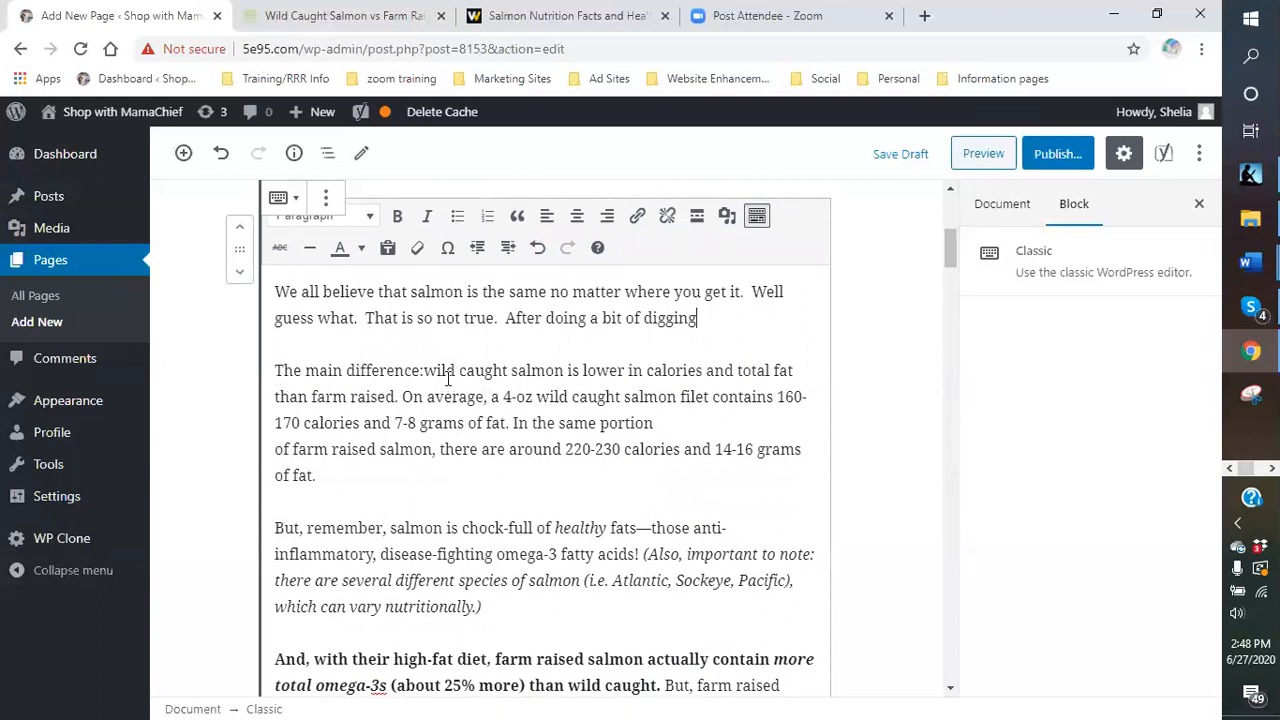
left_click(724, 320)
scroll(692, 437, "down", 1)
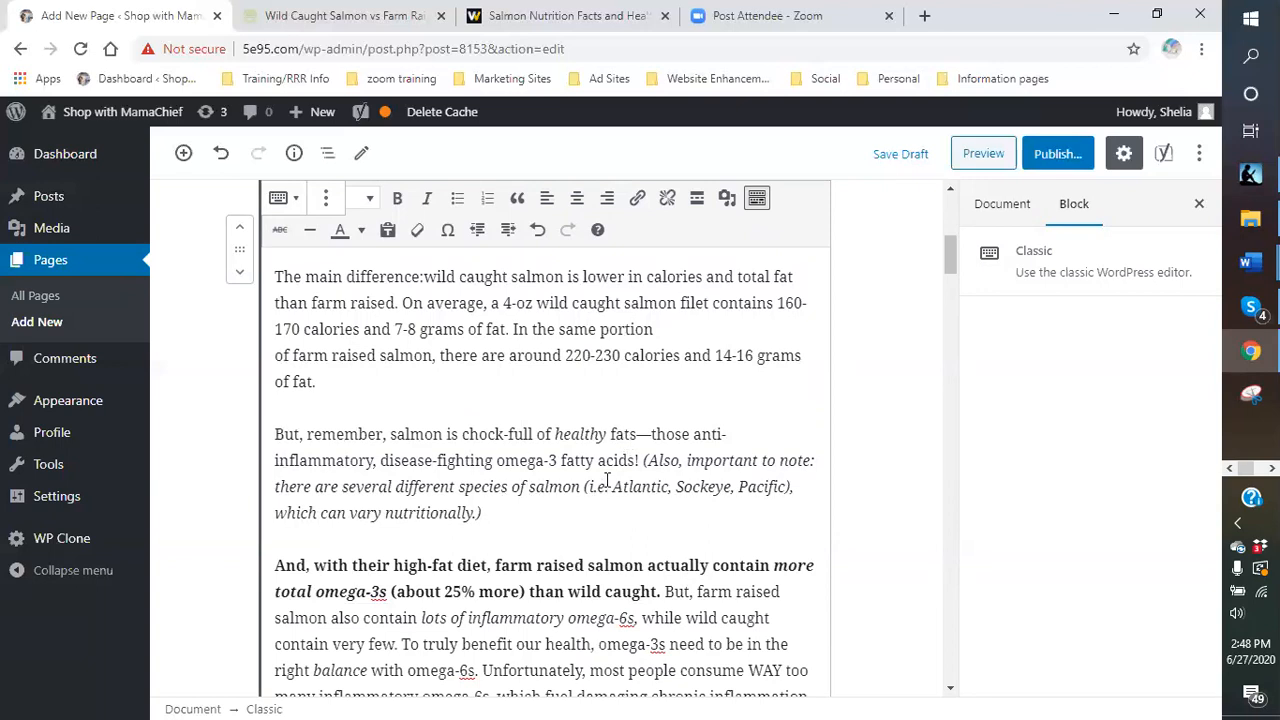
scroll(606, 480, "down", 1)
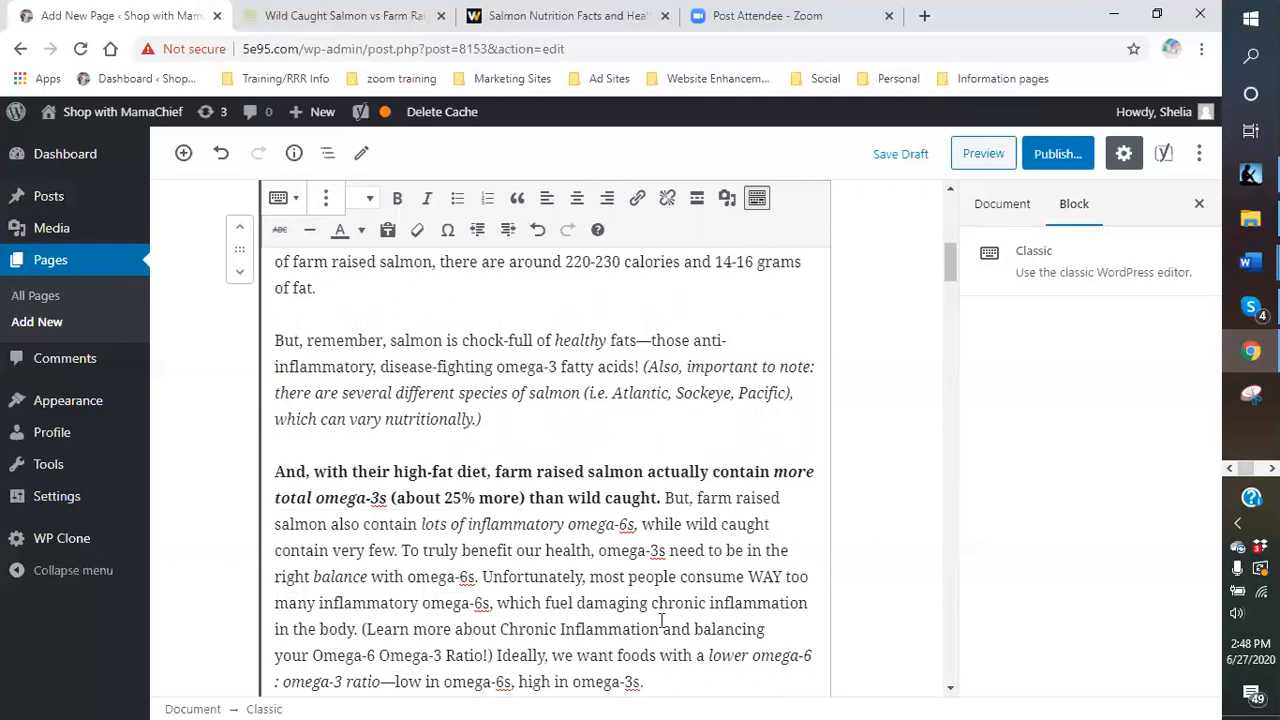
scroll(500, 490, "up", 2)
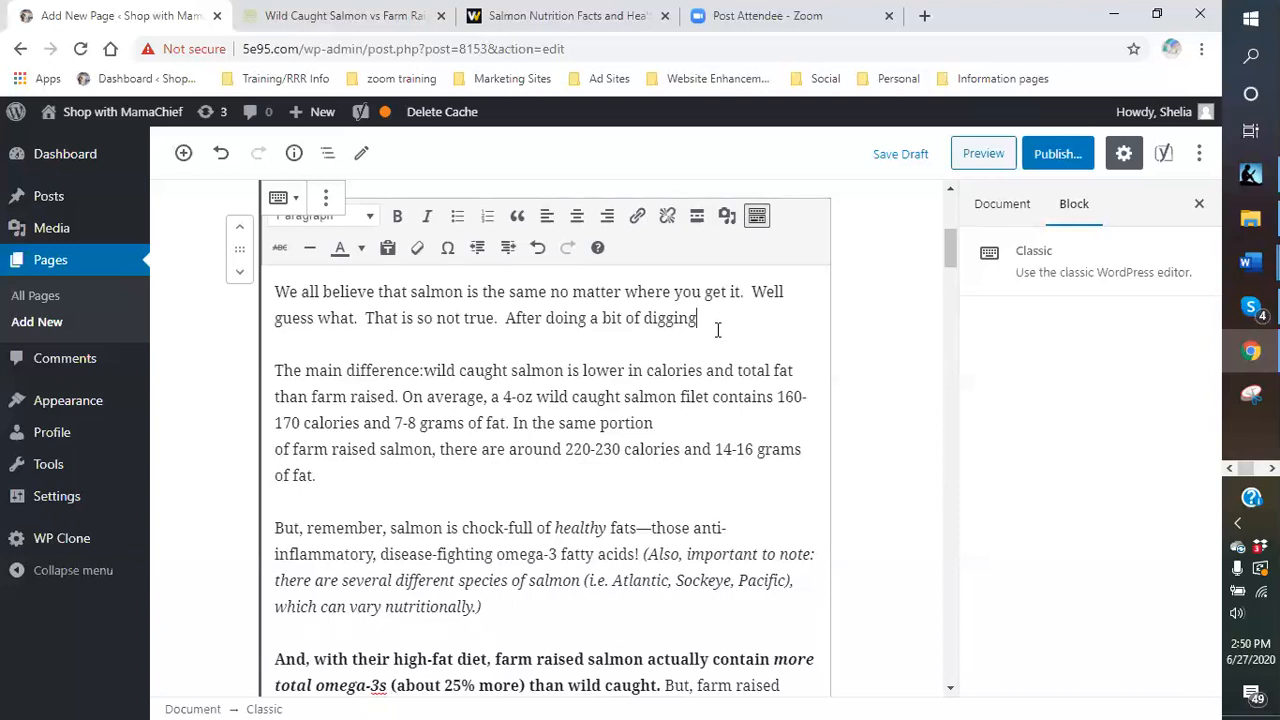
scroll(717, 330, "up", 5)
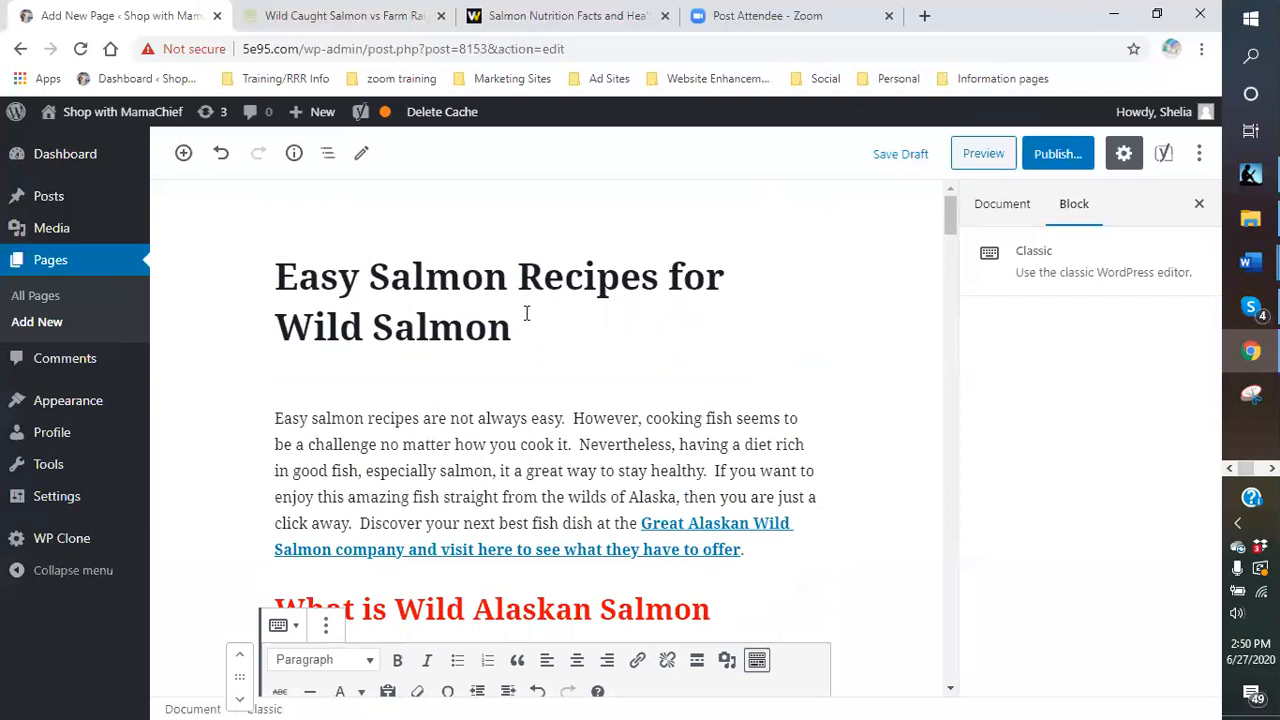
scroll(522, 313, "down", 1)
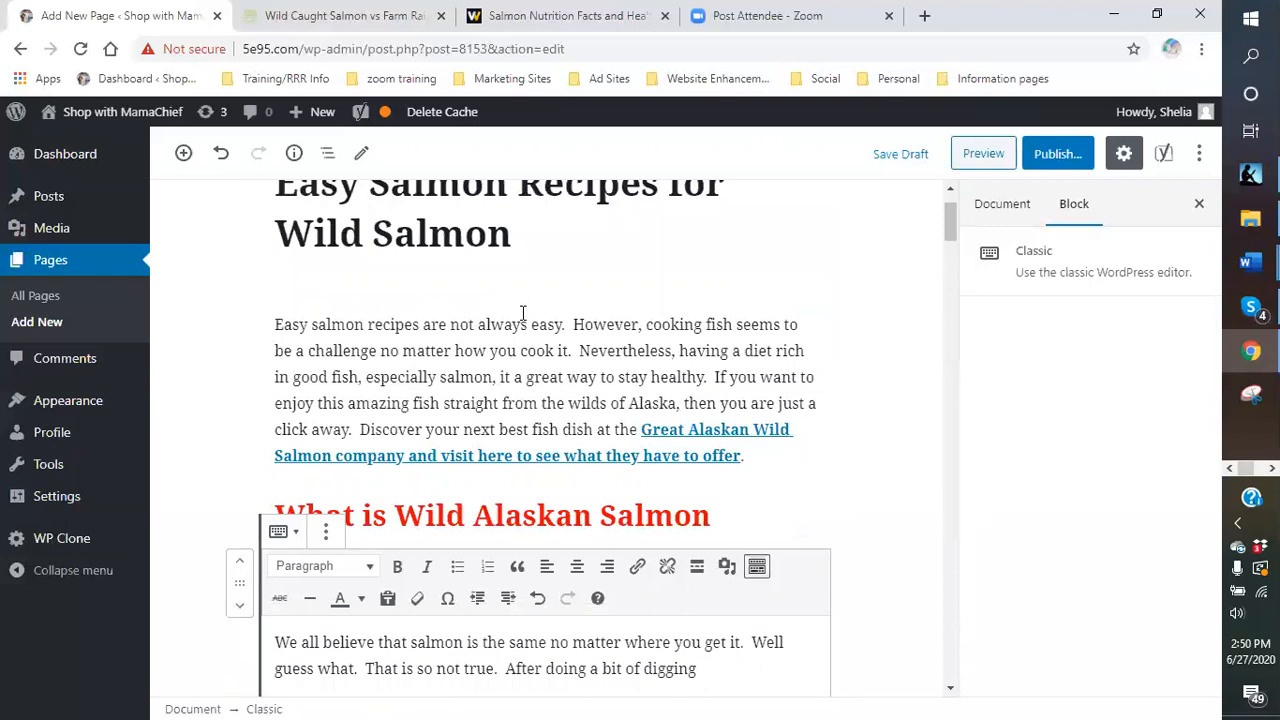
scroll(522, 313, "down", 1)
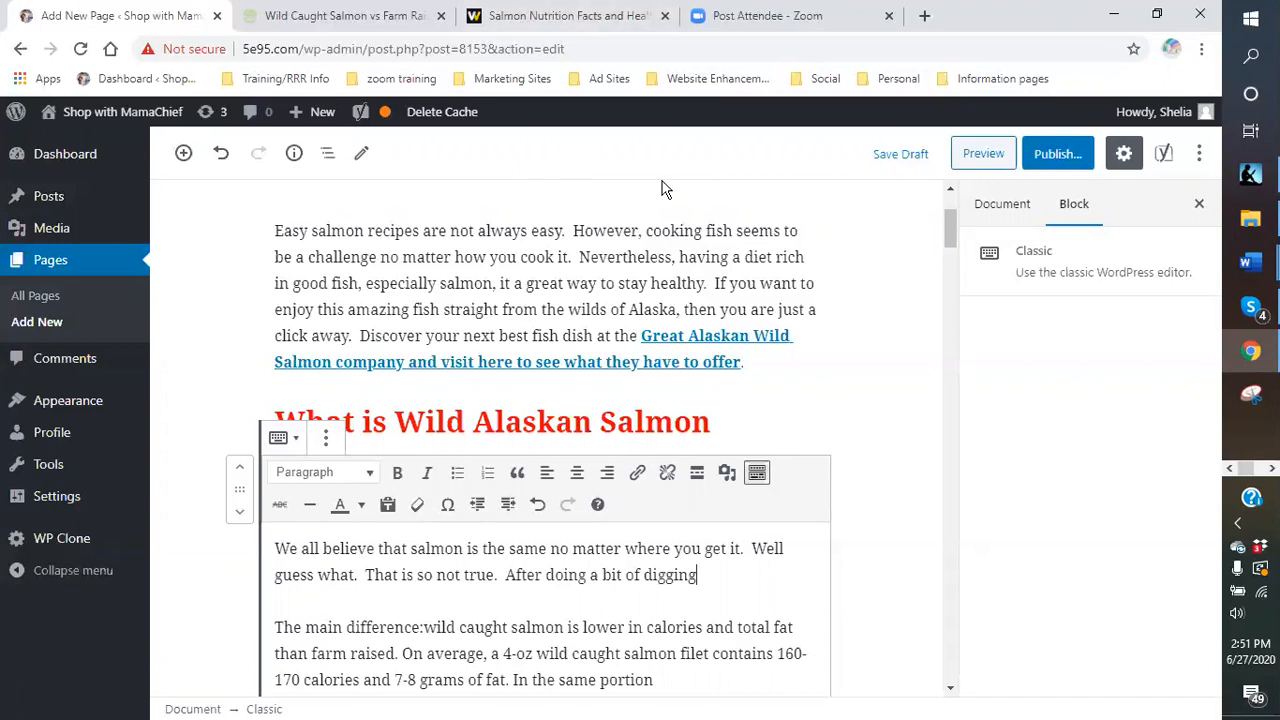
scroll(800, 437, "down", 2)
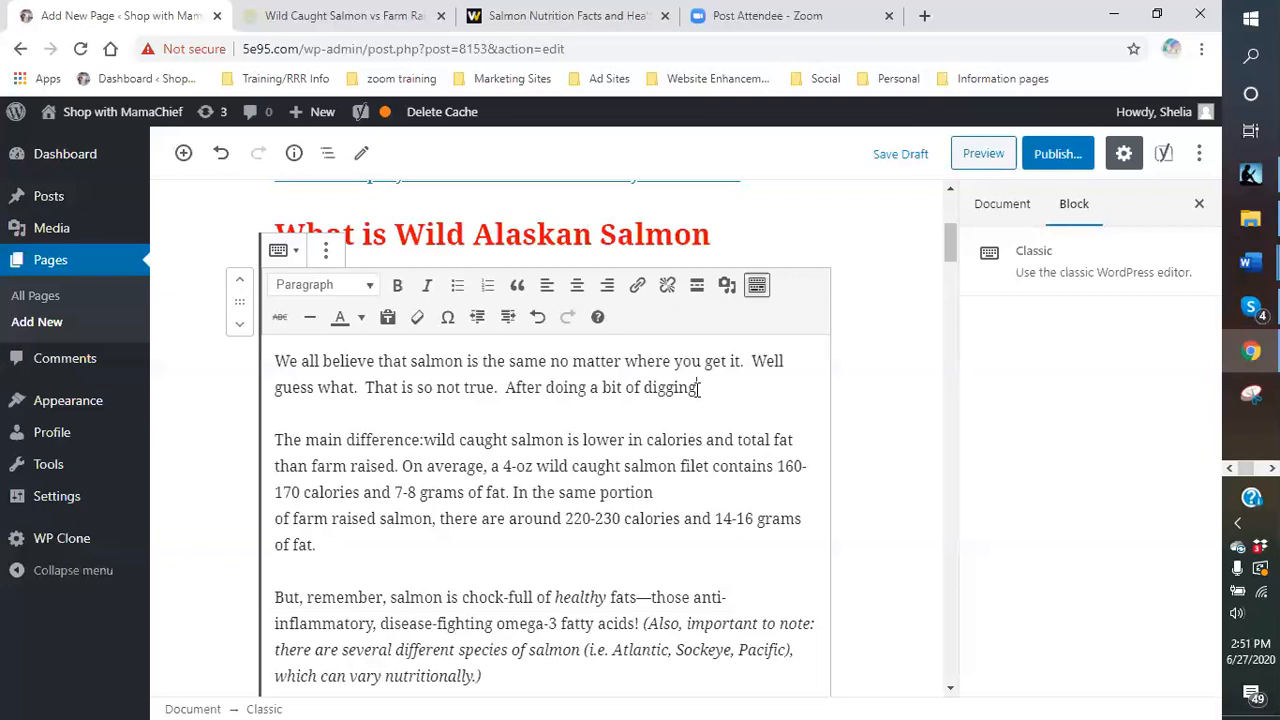
- End the intro with 'some interesting facts.' and add a paragraph on healthy fats and inflammation
type("on this g")
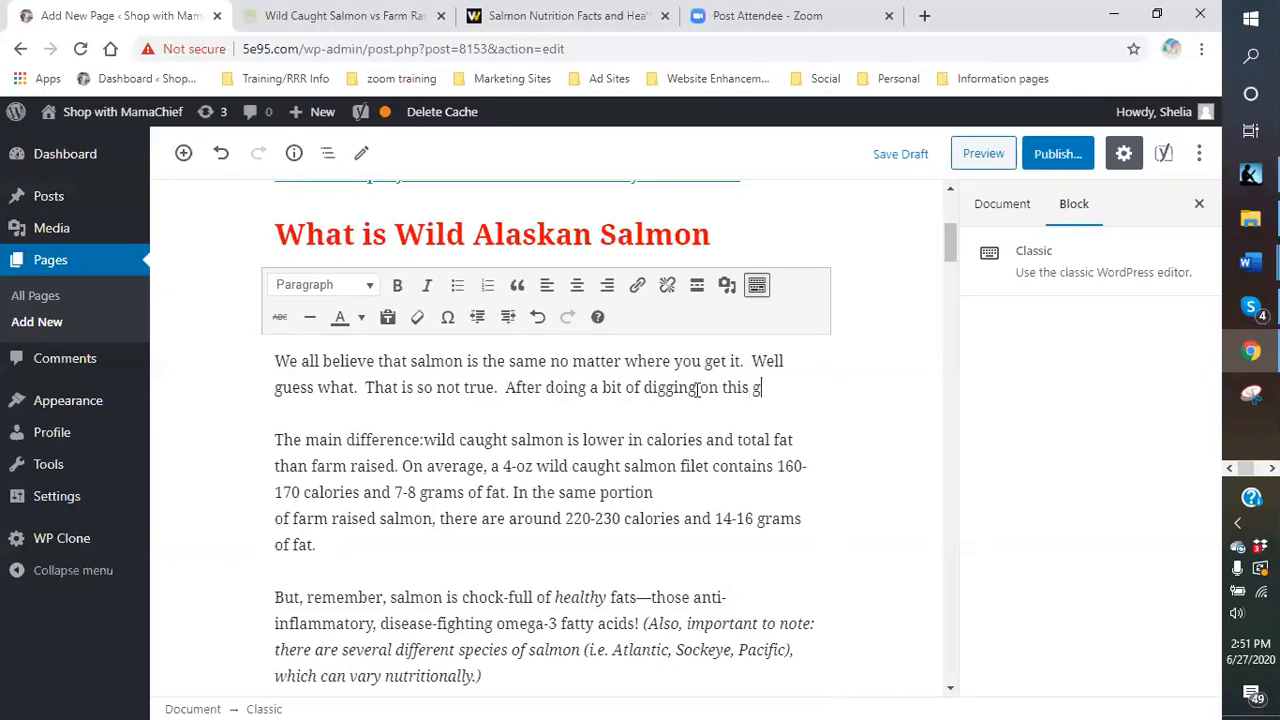
type("reat fish, ")
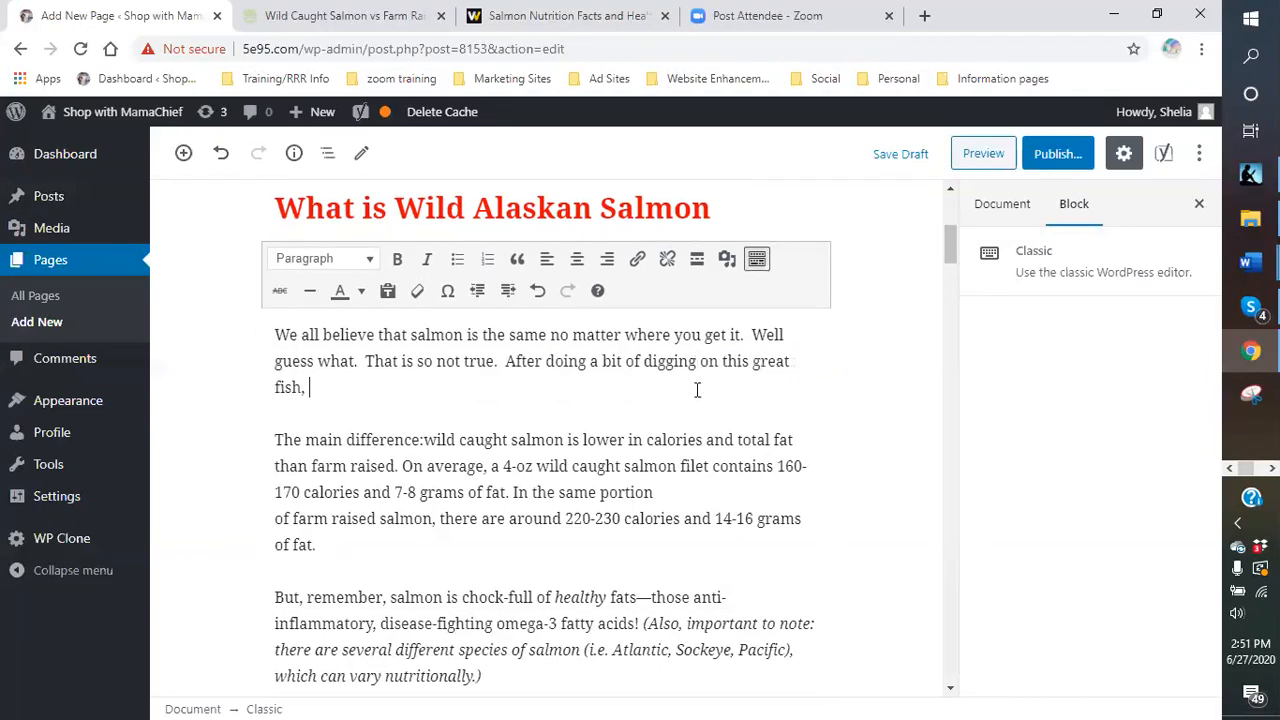
type("if have found some i")
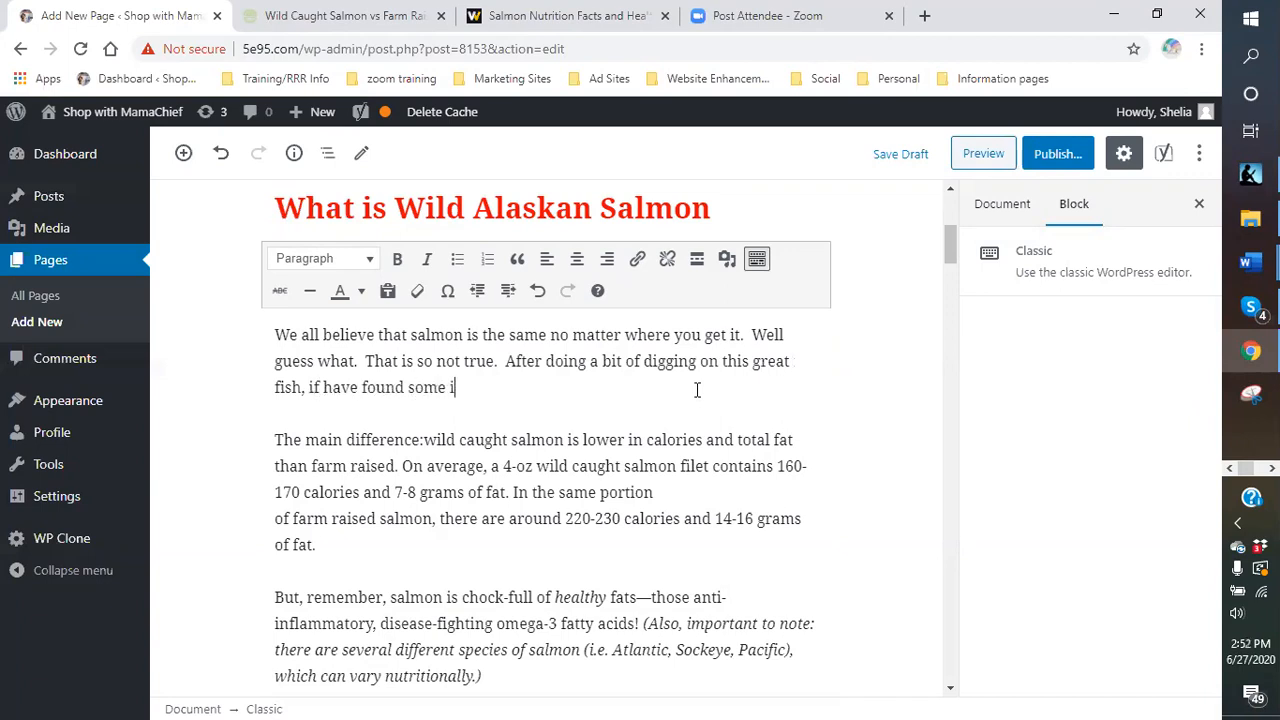
type("nteresting facts.")
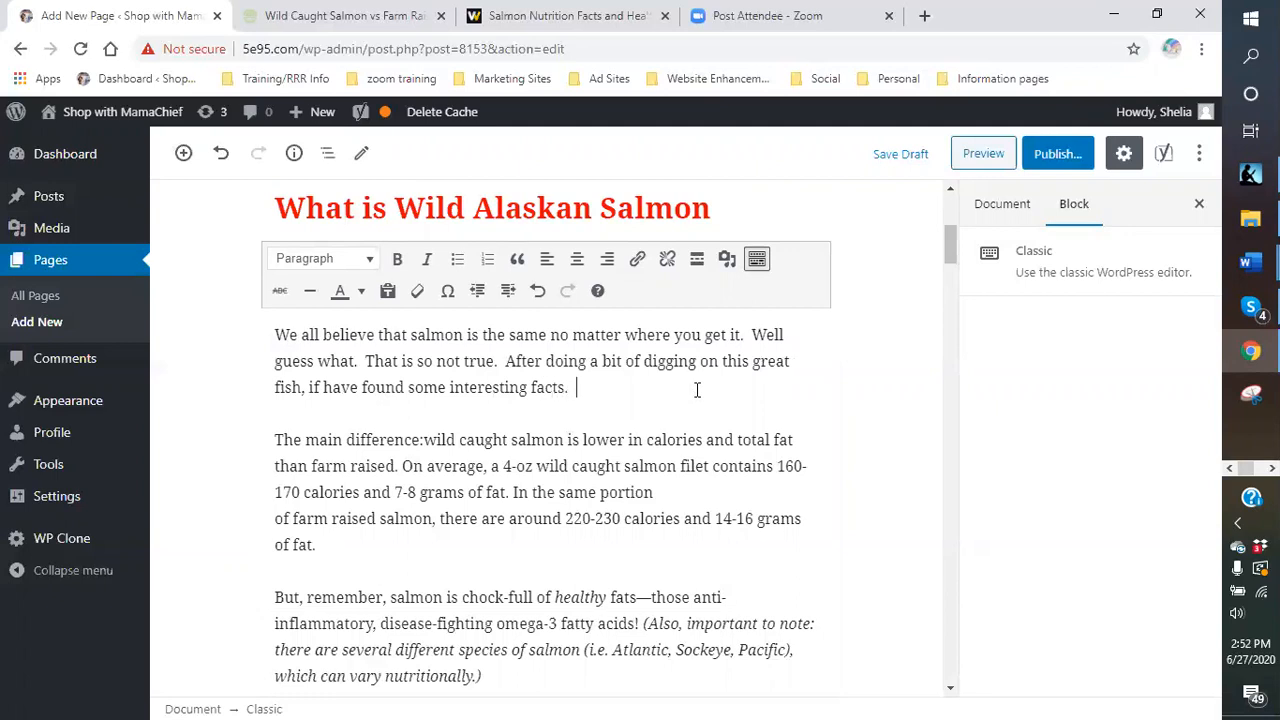
key("Return")
type("Did you")
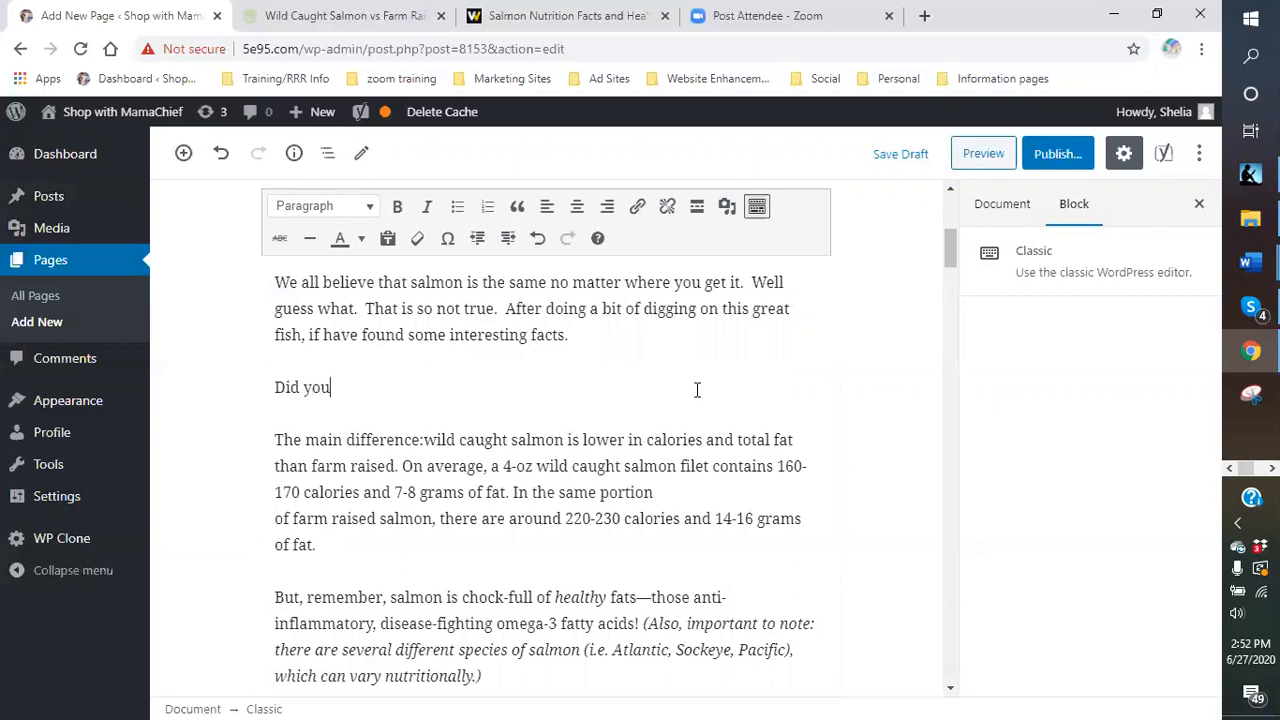
type(" know that salmon")
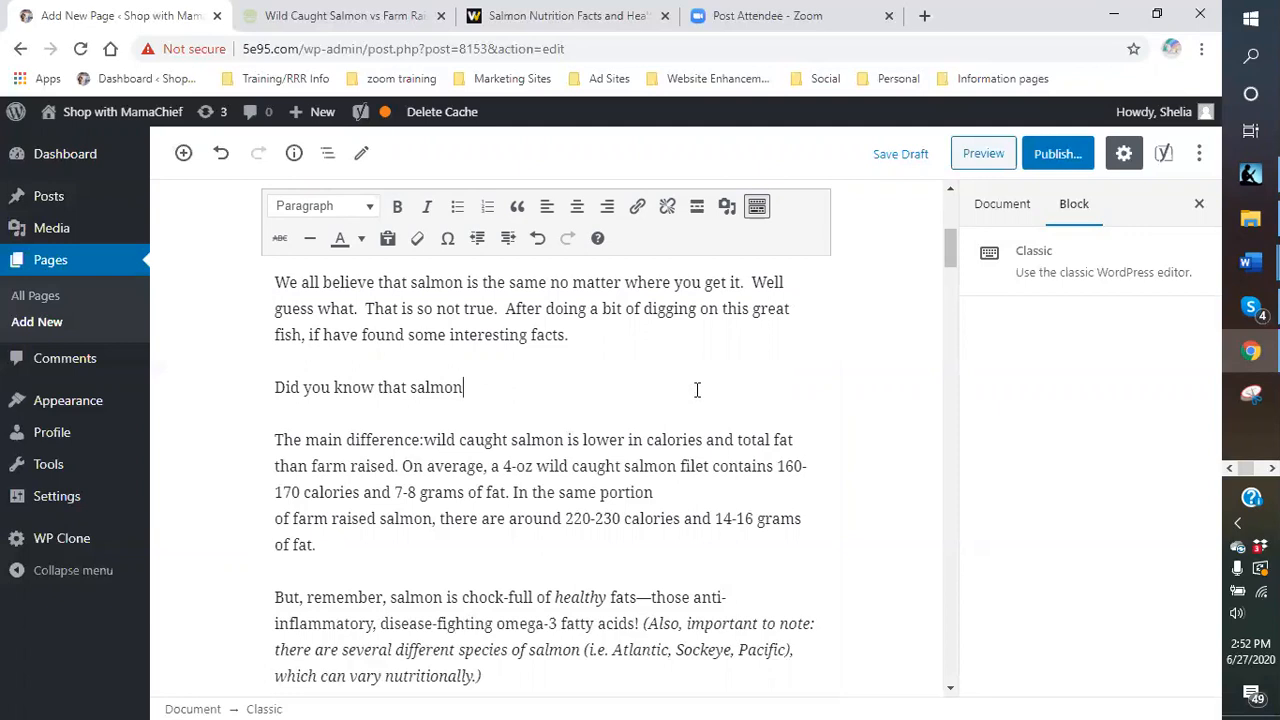
type(" is full o")
key("BackSpace")
type("of fats.? Not just any fats")
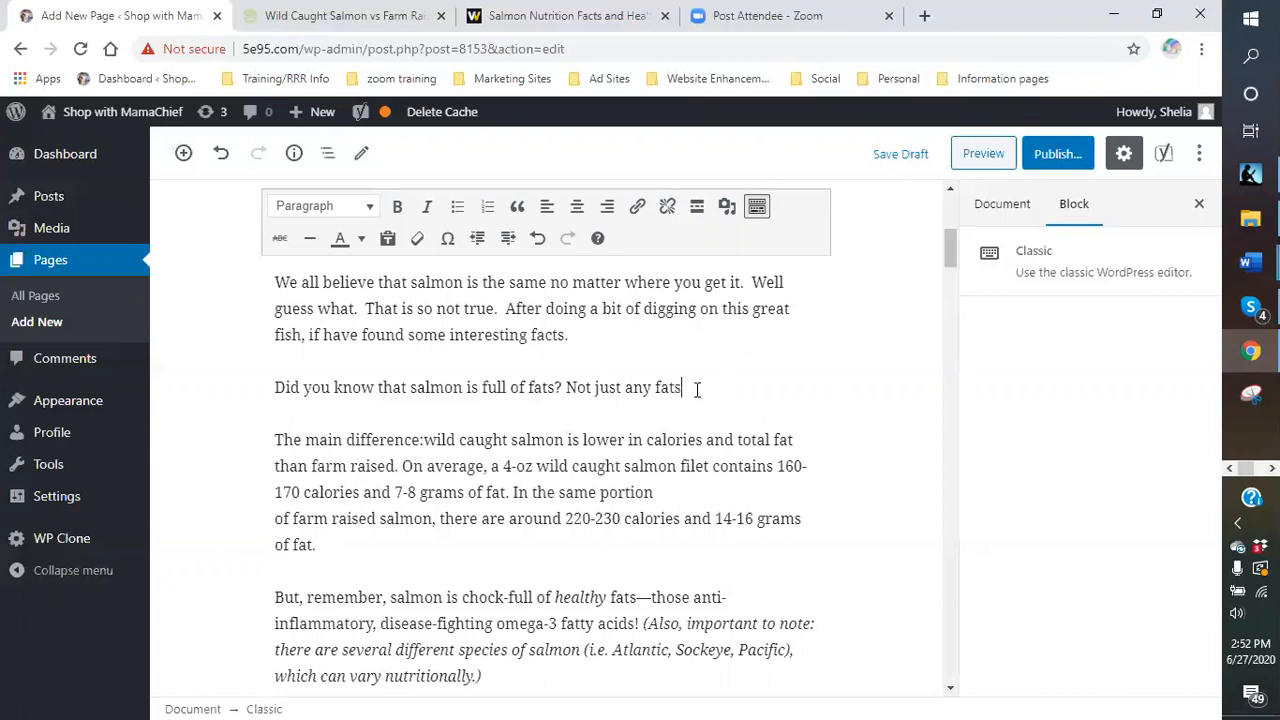
type(" but the healthy")
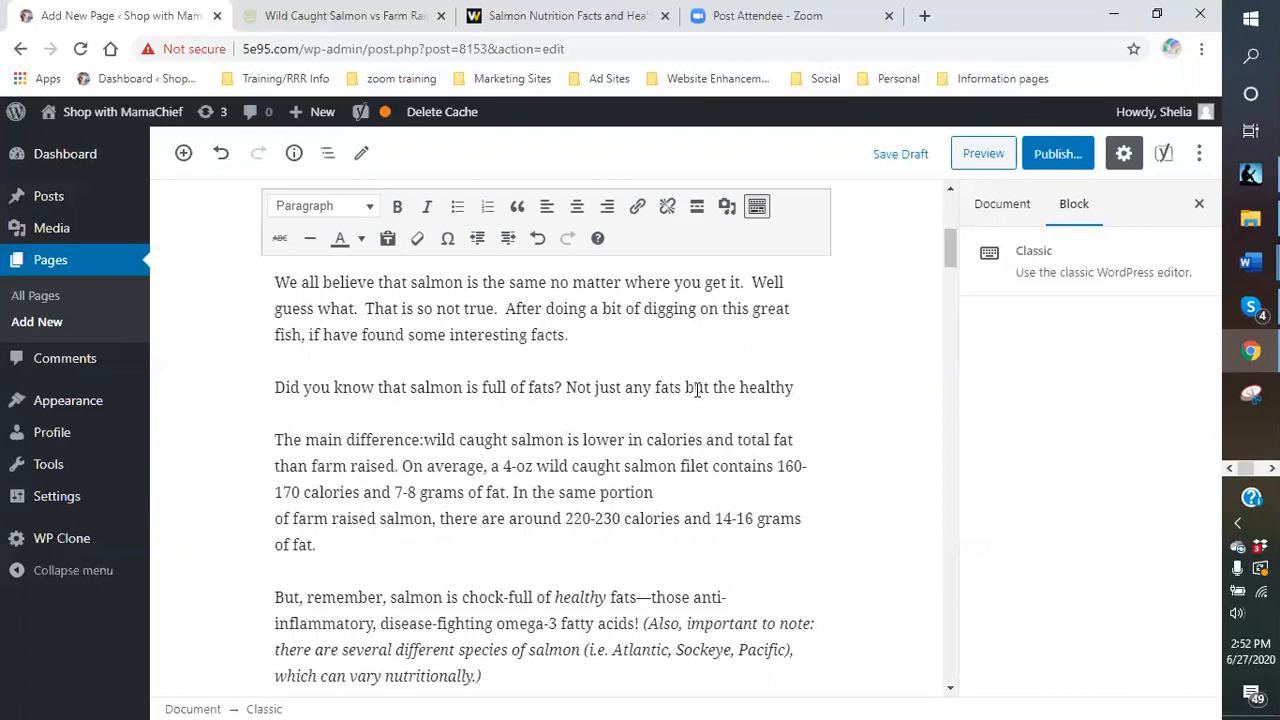
type(" fats th")
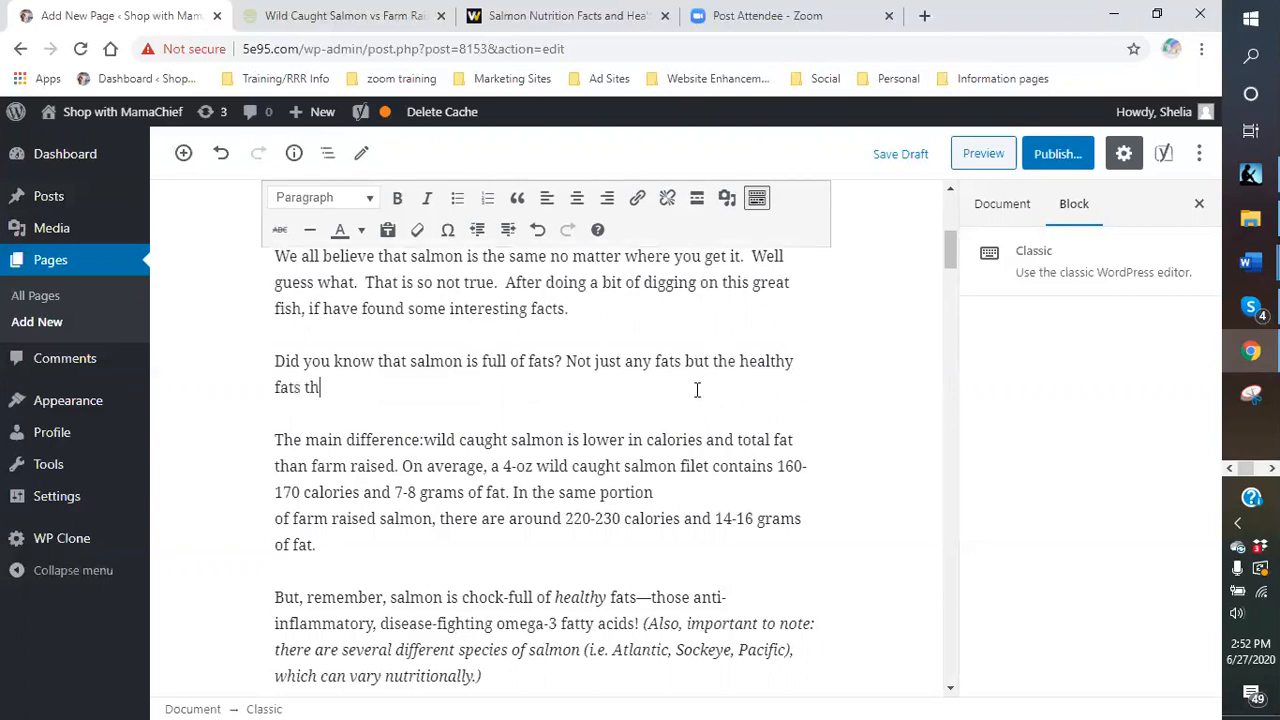
type("at we all ne")
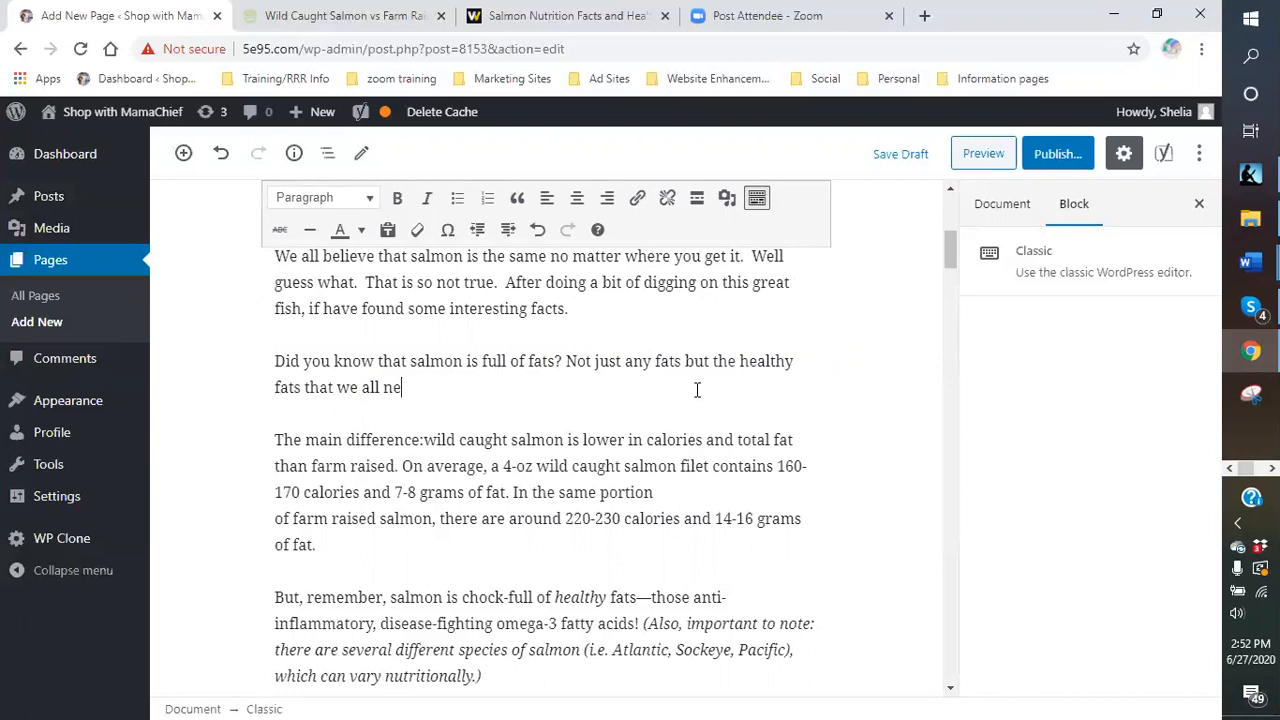
type("ed .  ")
type(".")
type("These fat")
type("s hel")
type("p ")
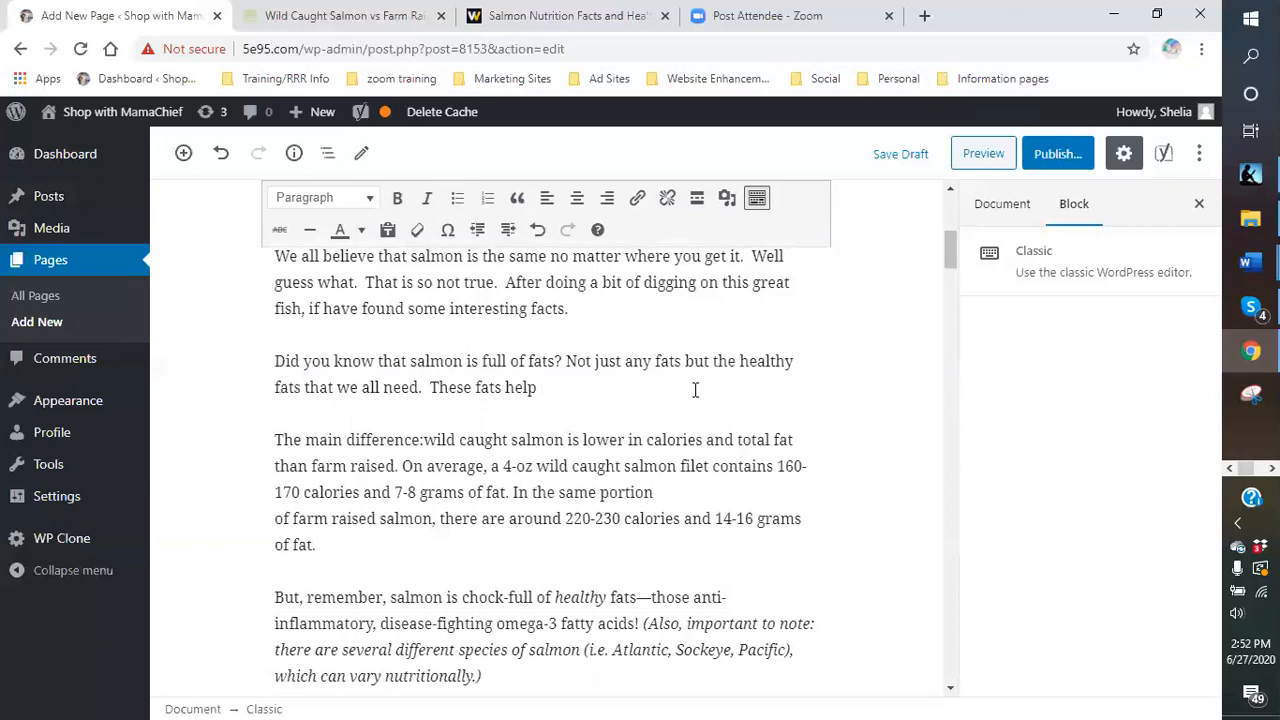
type("with inf")
type("lmmat")
key("BackSpace")
key("BackSpace")
key("BackSpace")
key("BackSpace")
type("ammation,")
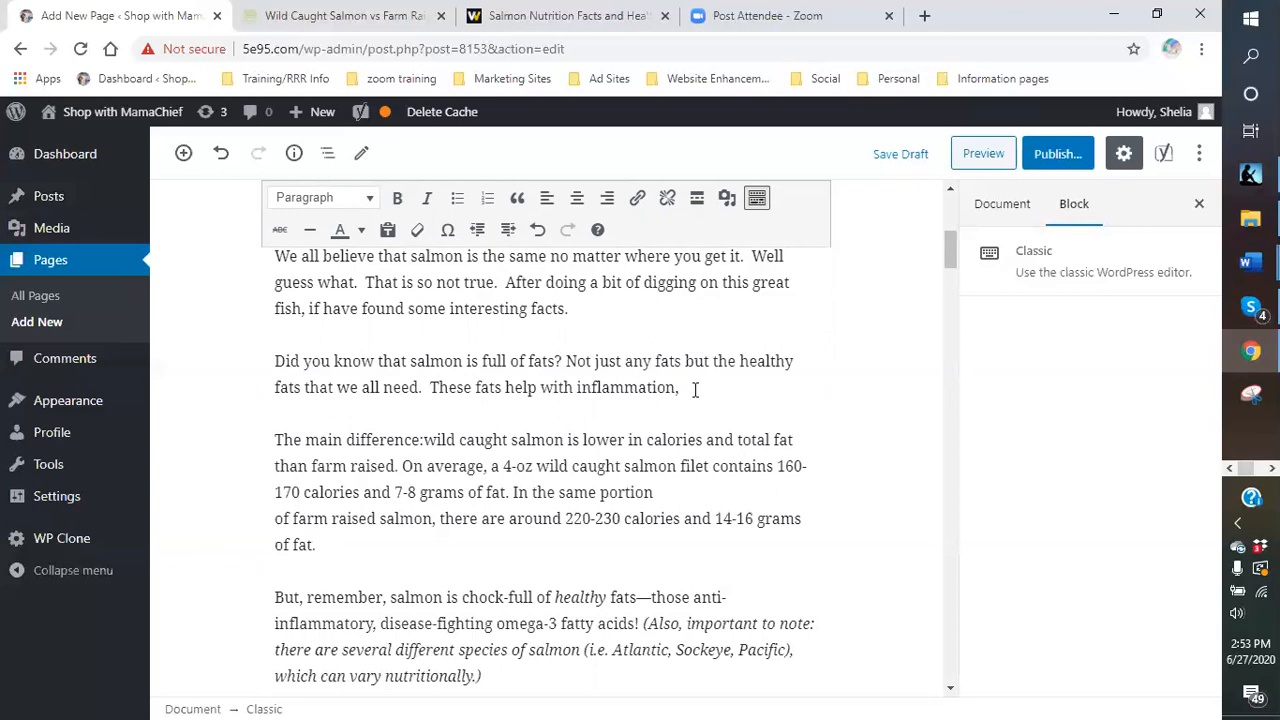
- Add sentences on omega-3 fatty acids and Atlantic, Pacific and Sockeye species, ending 'Not so.'
type("one")
type("ga-")
type("3")
type(" fatty aci")
type("ds, ")
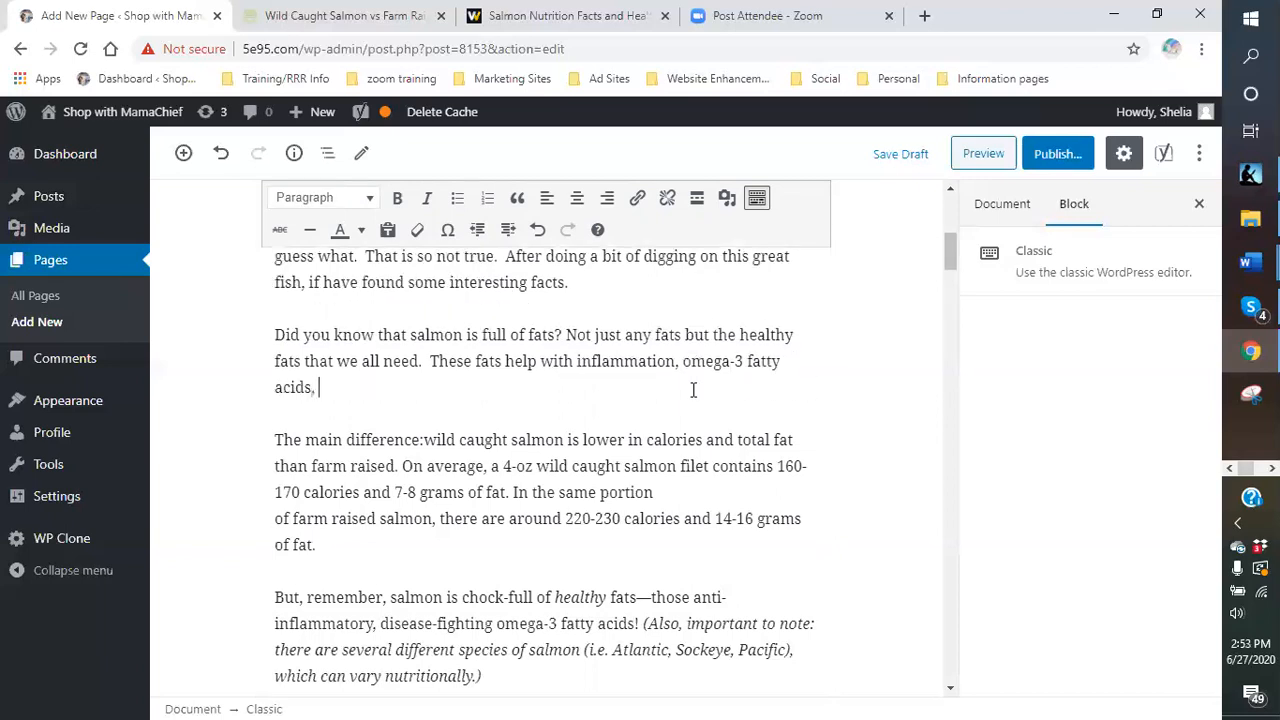
type("which my husban")
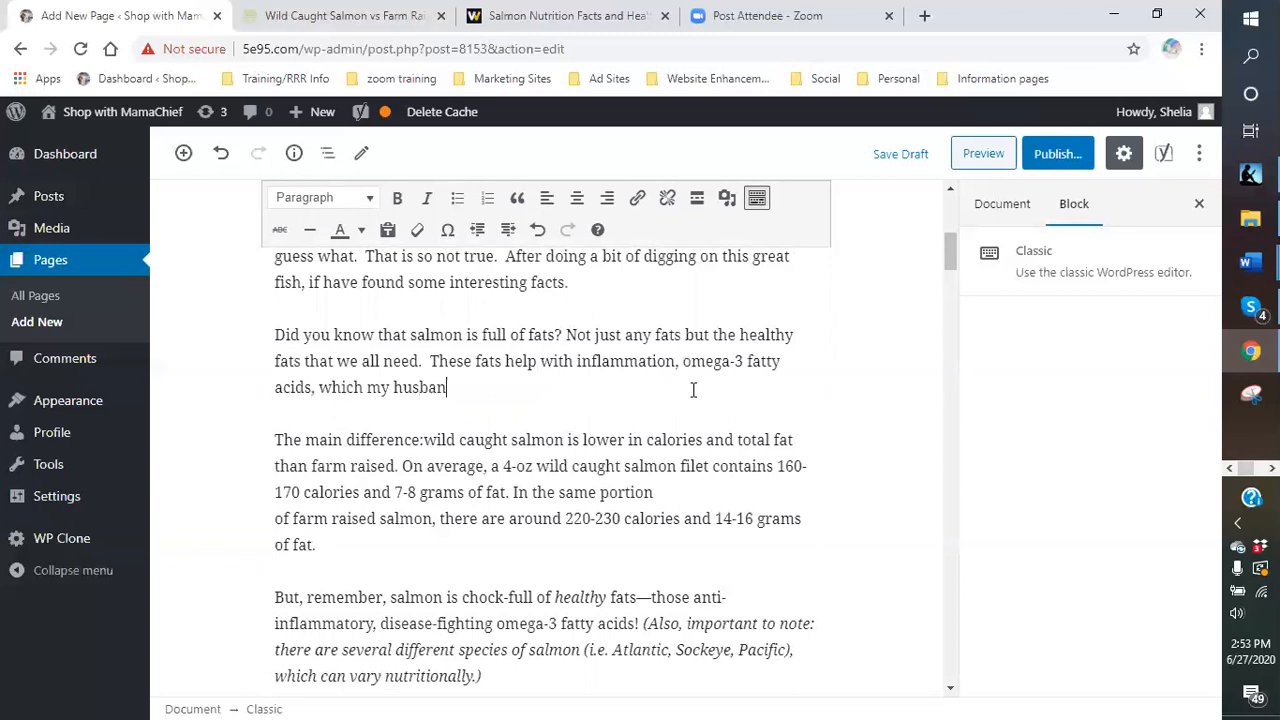
type("d takes every day.")
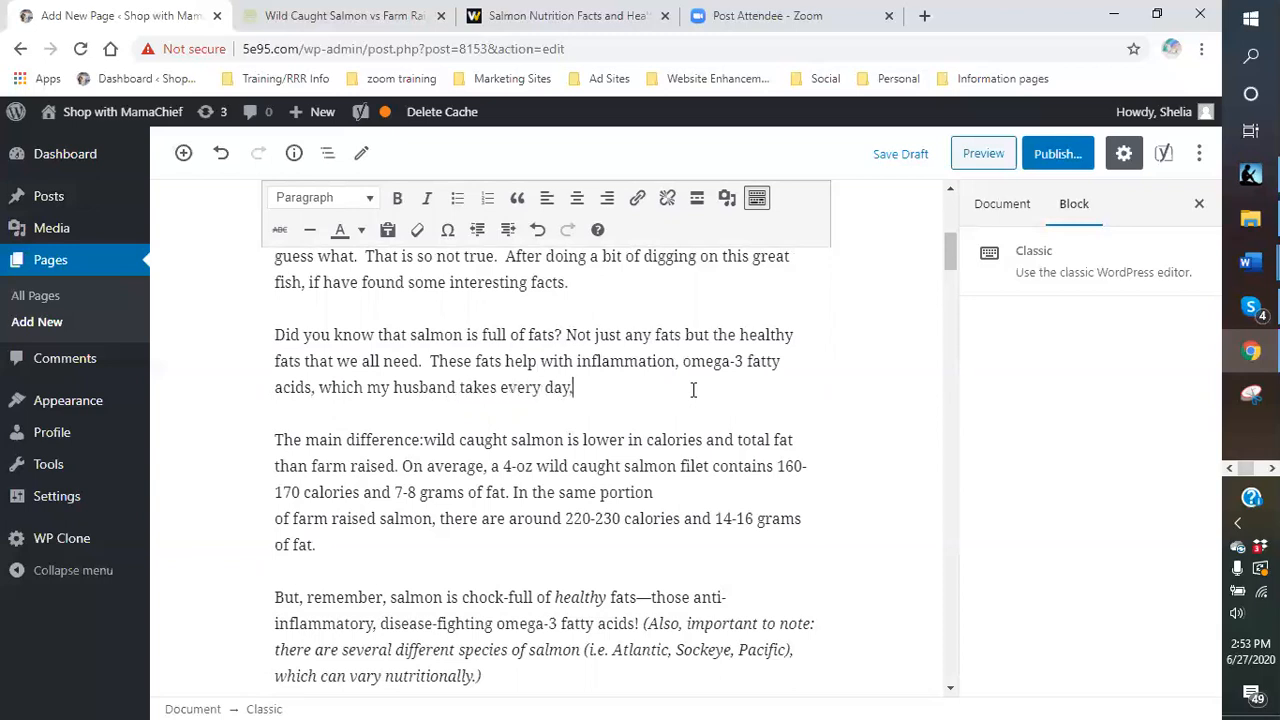
type(" as well as great tas")
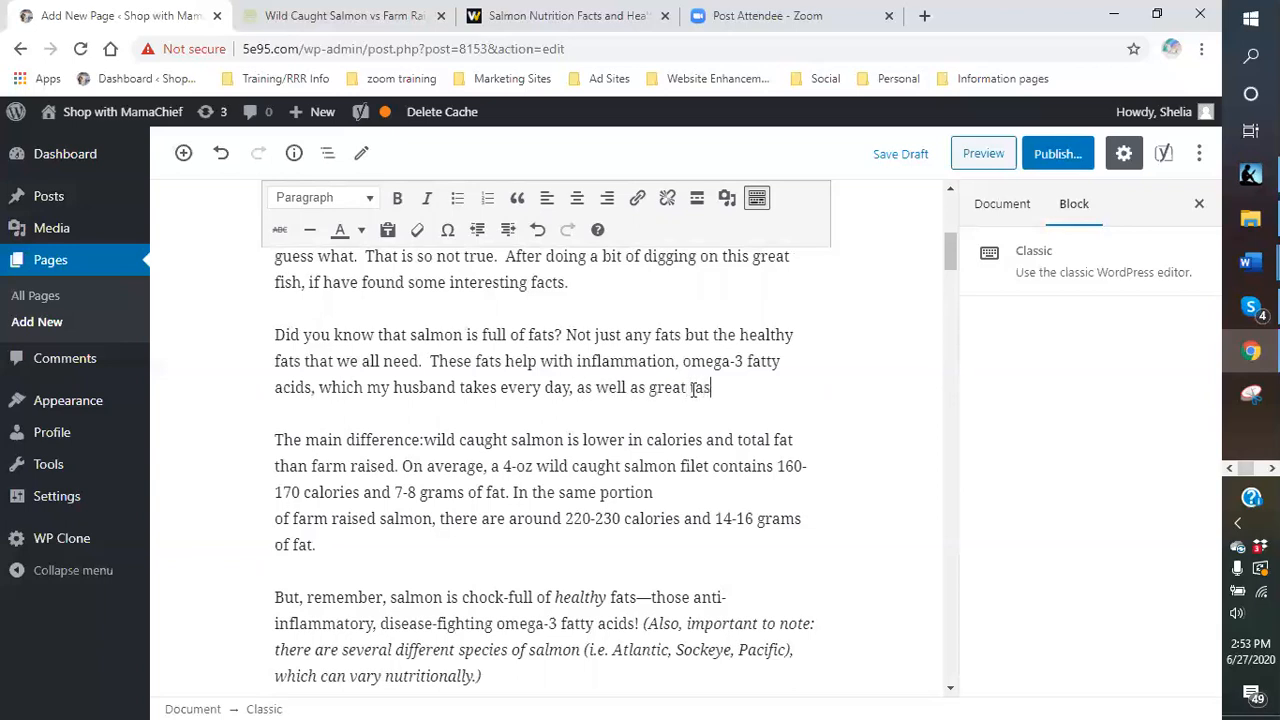
type("ting and good ")
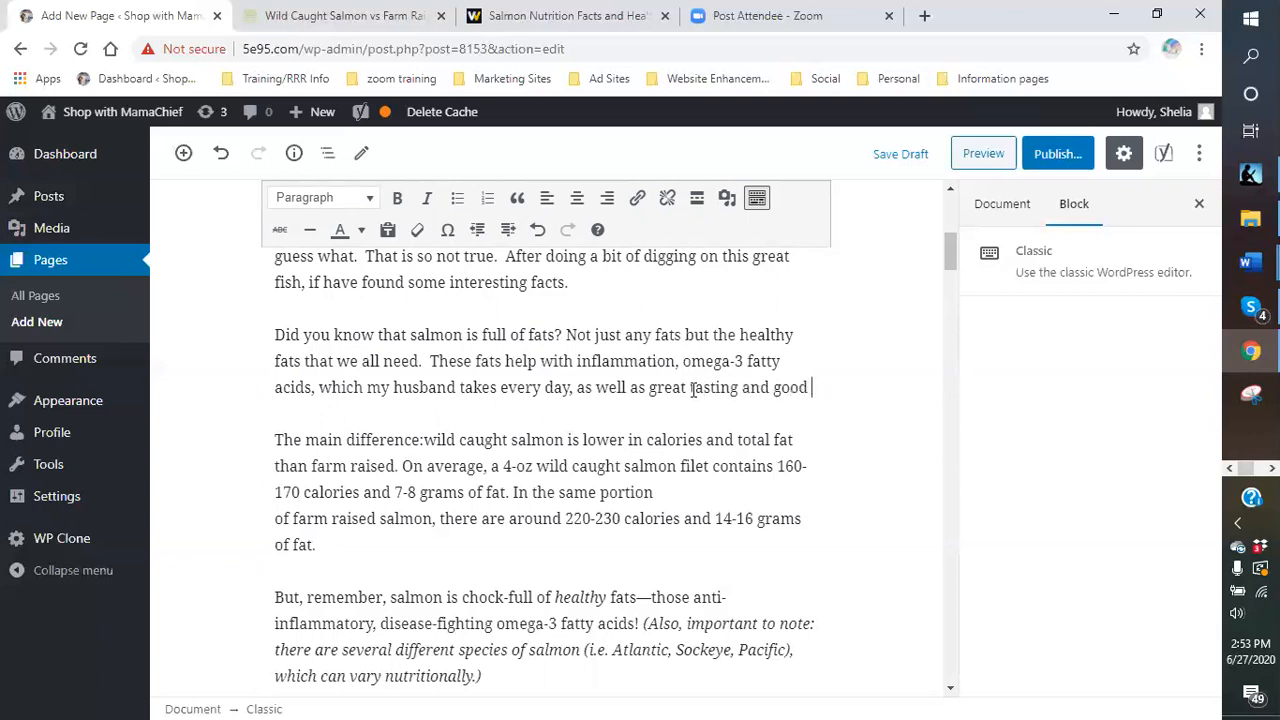
type("eating.")
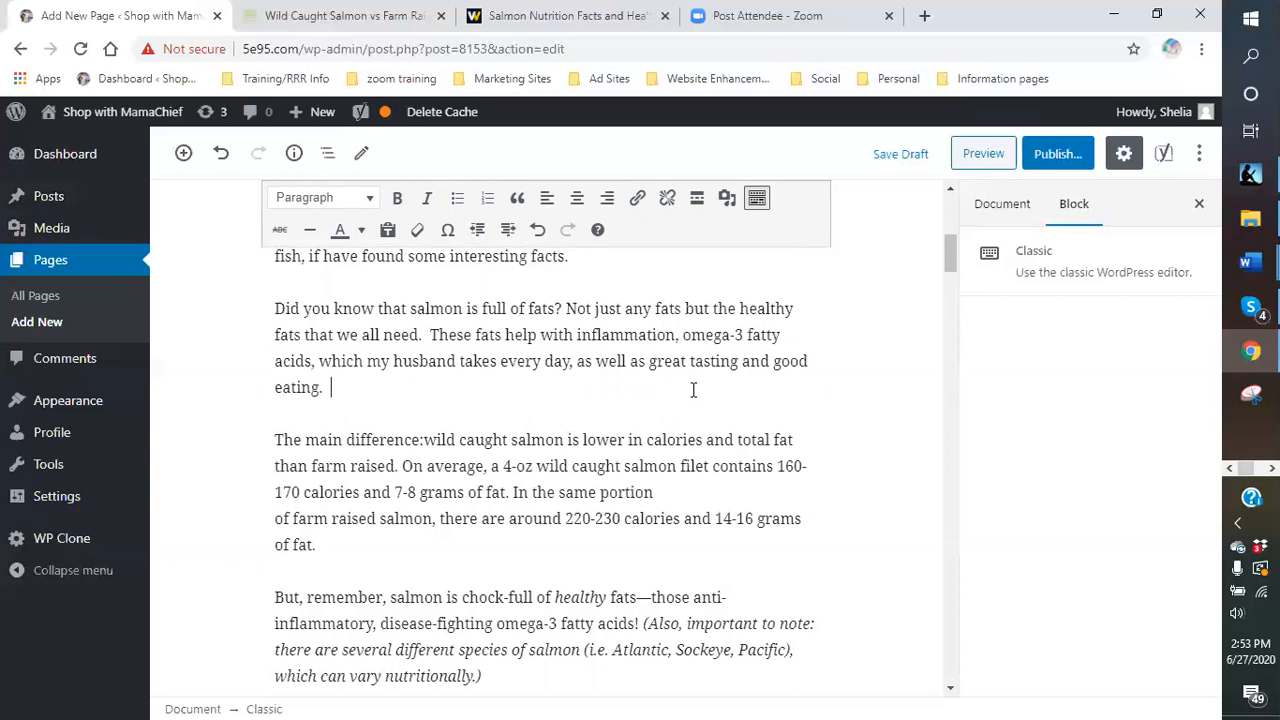
type("  There are several spe")
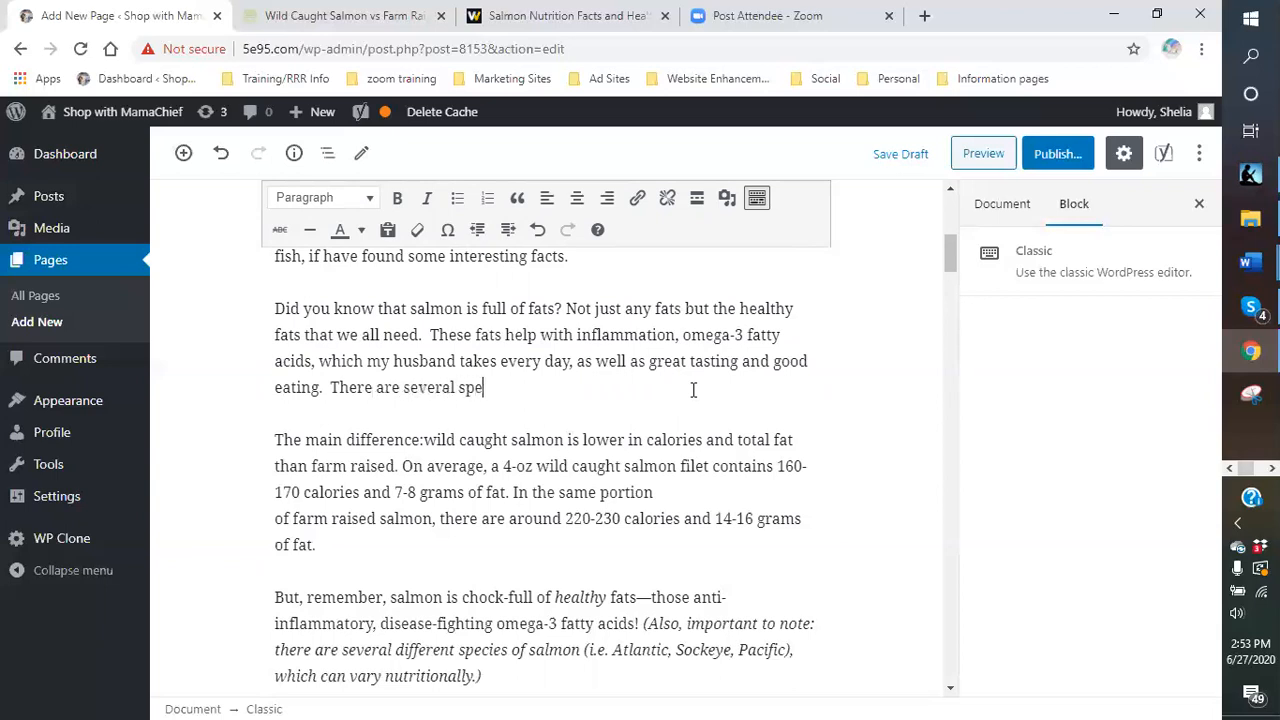
type("cies in the salmon family")
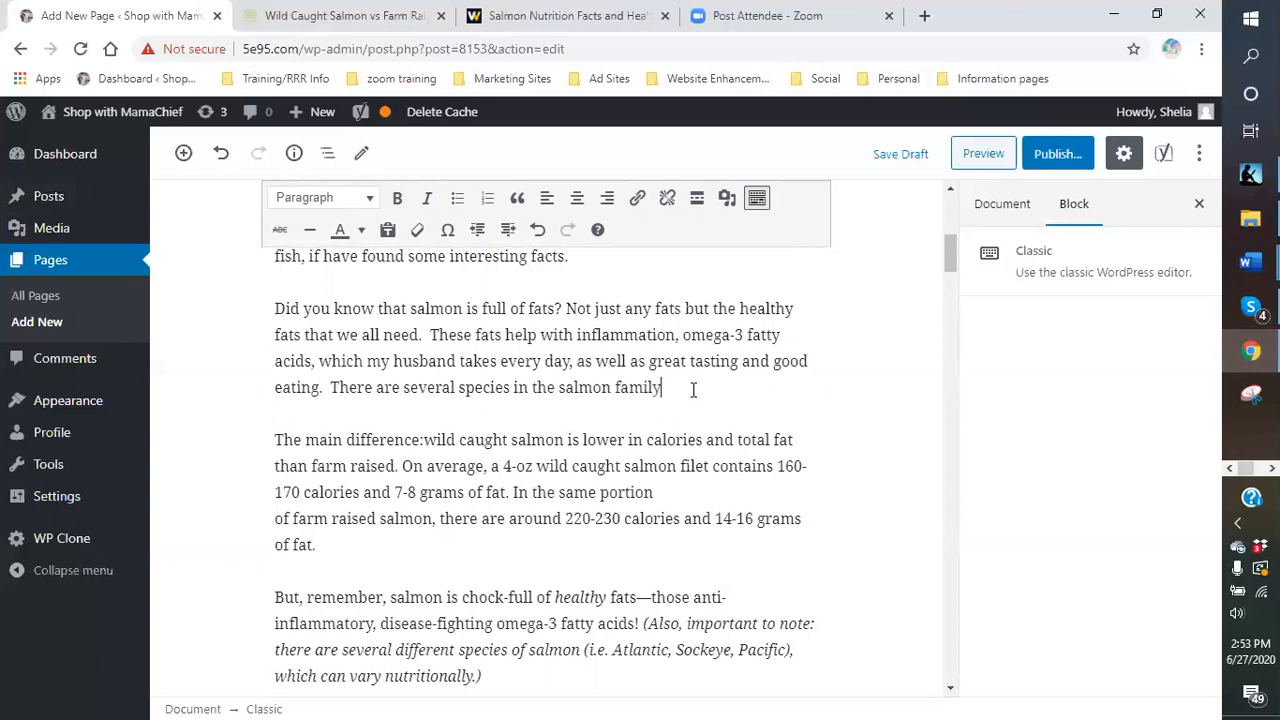
type(" that also carry these tra")
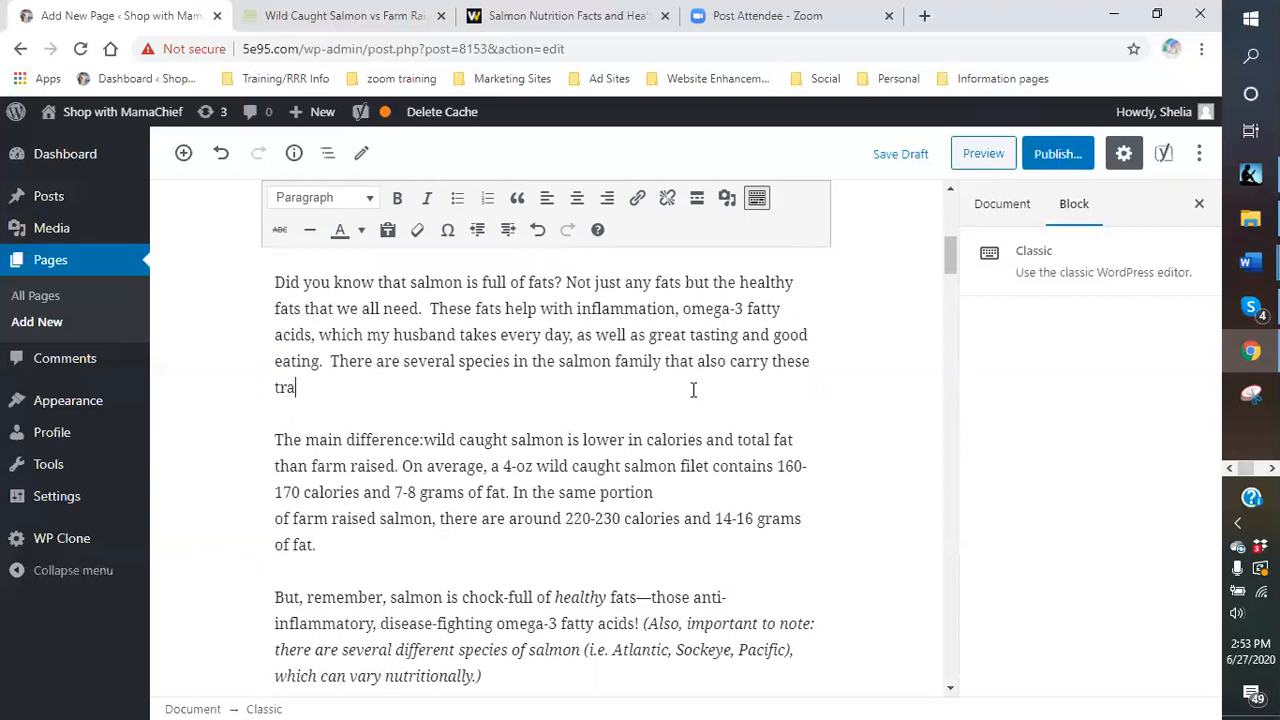
type("its tha")
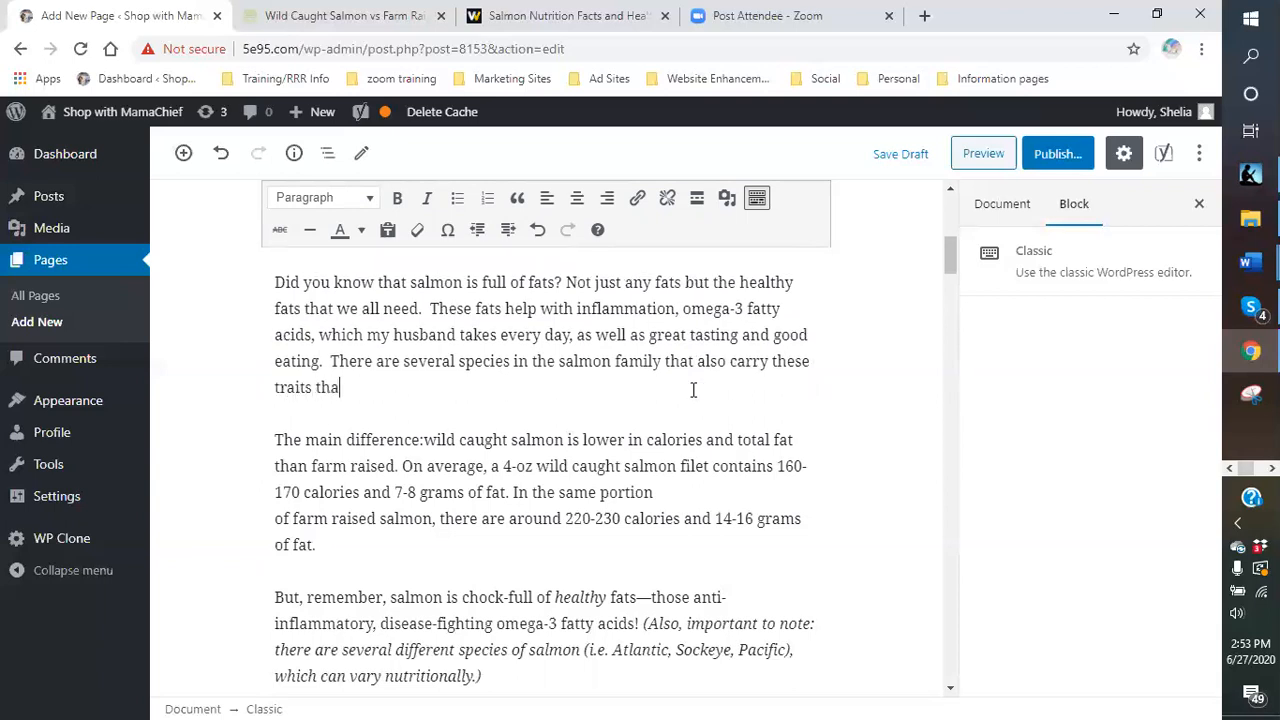
type("t are great to enjoy")
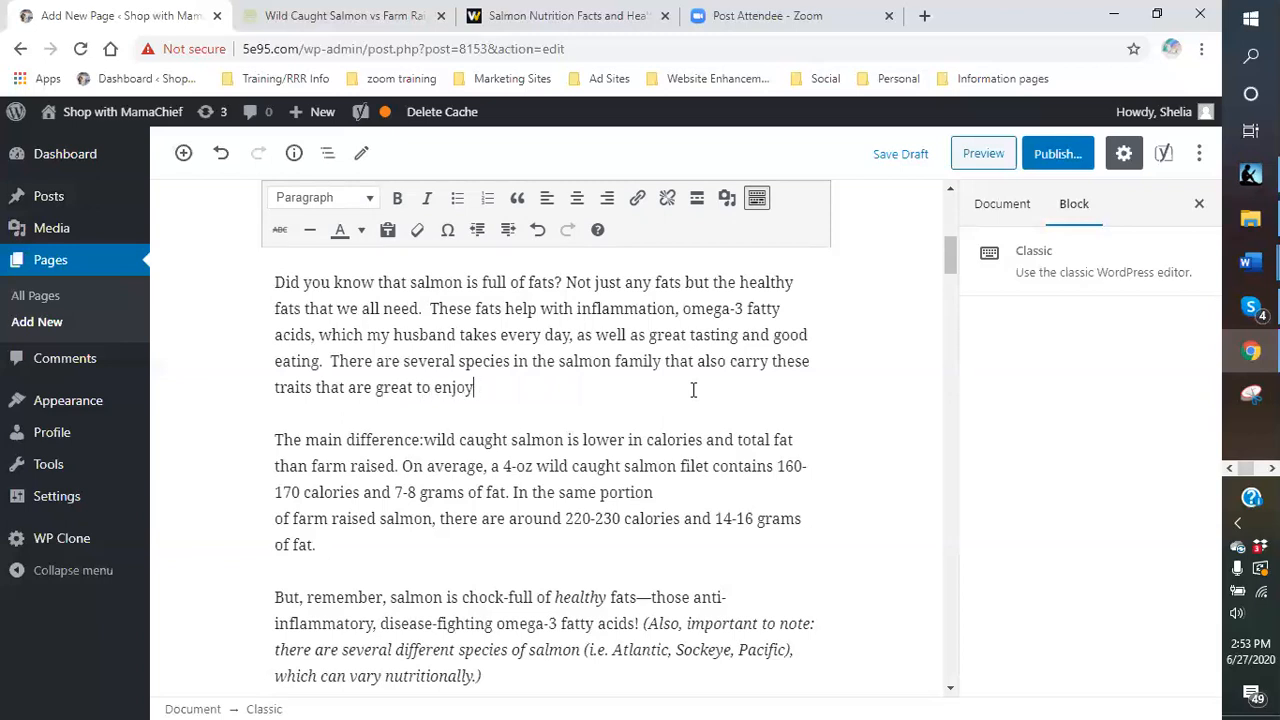
type("  such as the Atlantic")
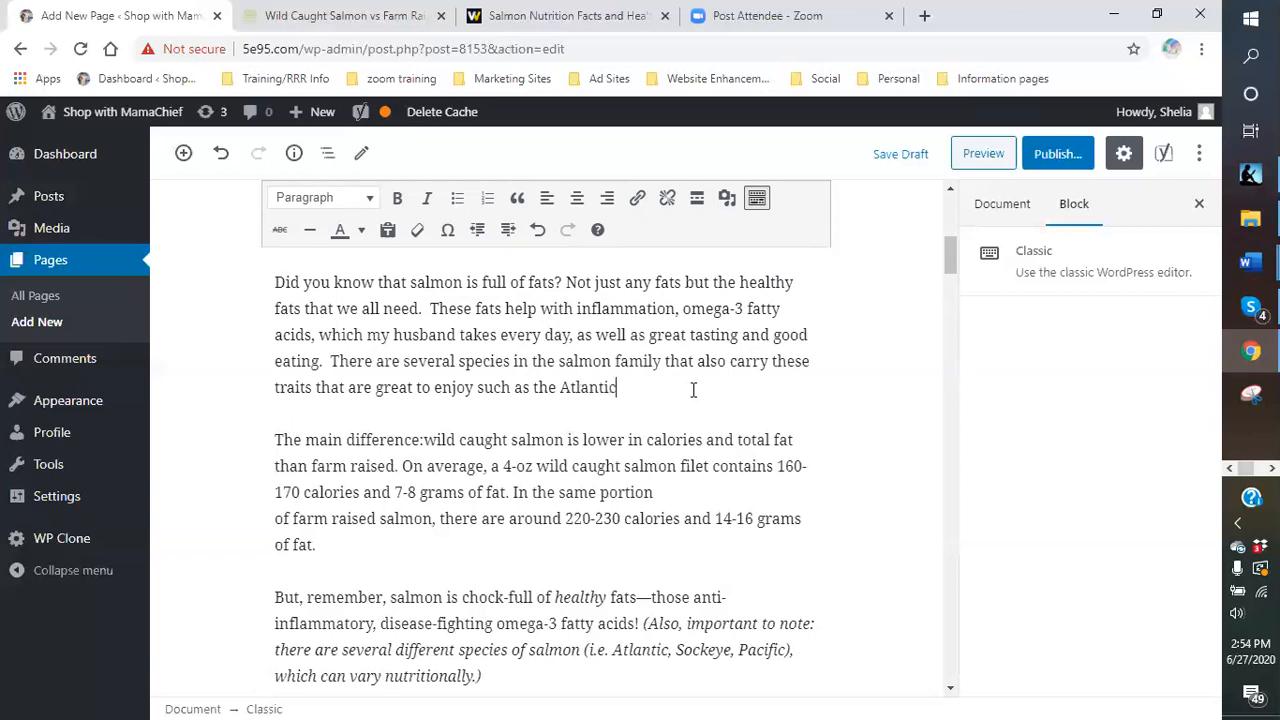
type(", Pacific,")
type("and Sockeye. ")
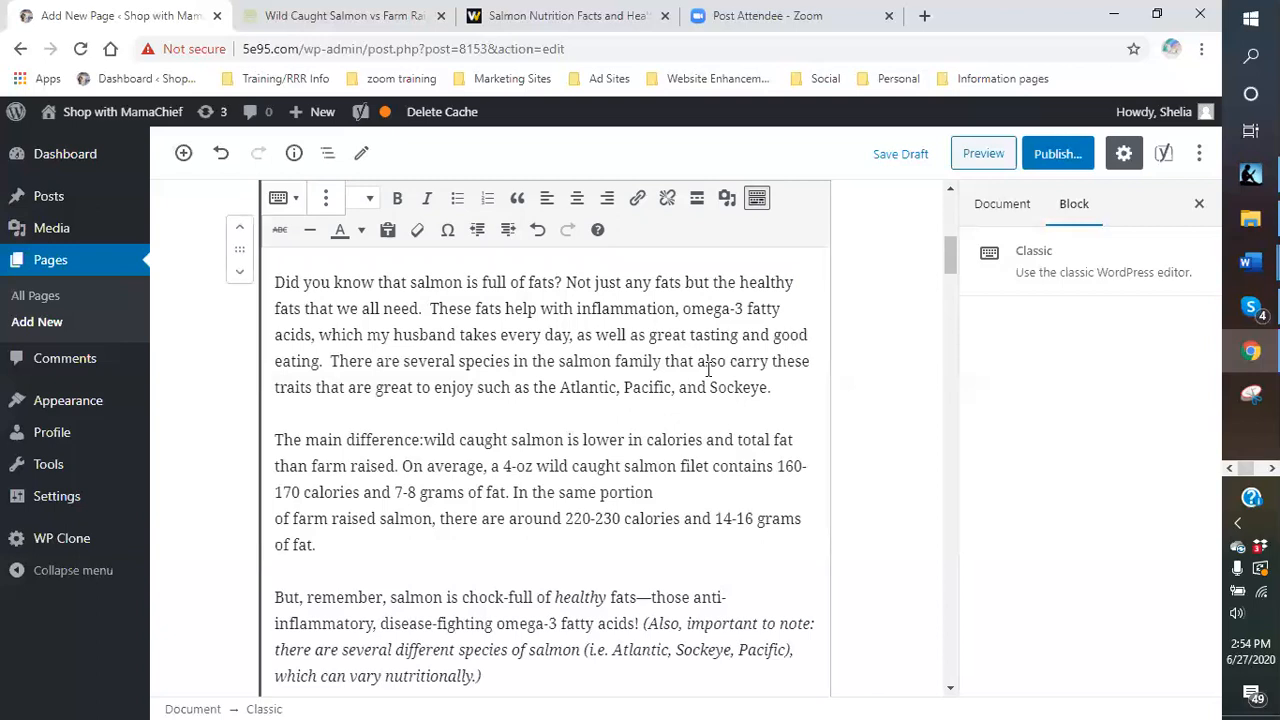
type(" Did you k")
key("BackSpace")
type("realize ther")
type("e area")
key("BackSpace")
key("BackSpace")
key("BackSpace")
type("were so many di")
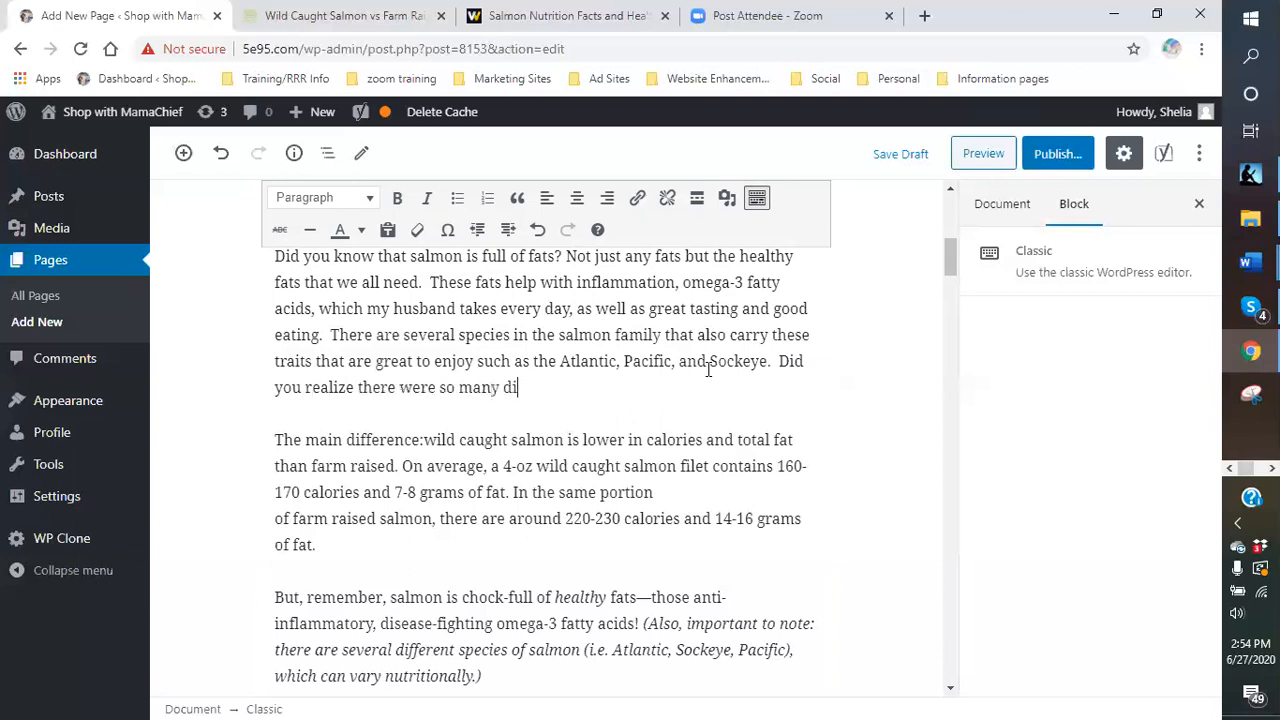
type("fferent salmon specie")
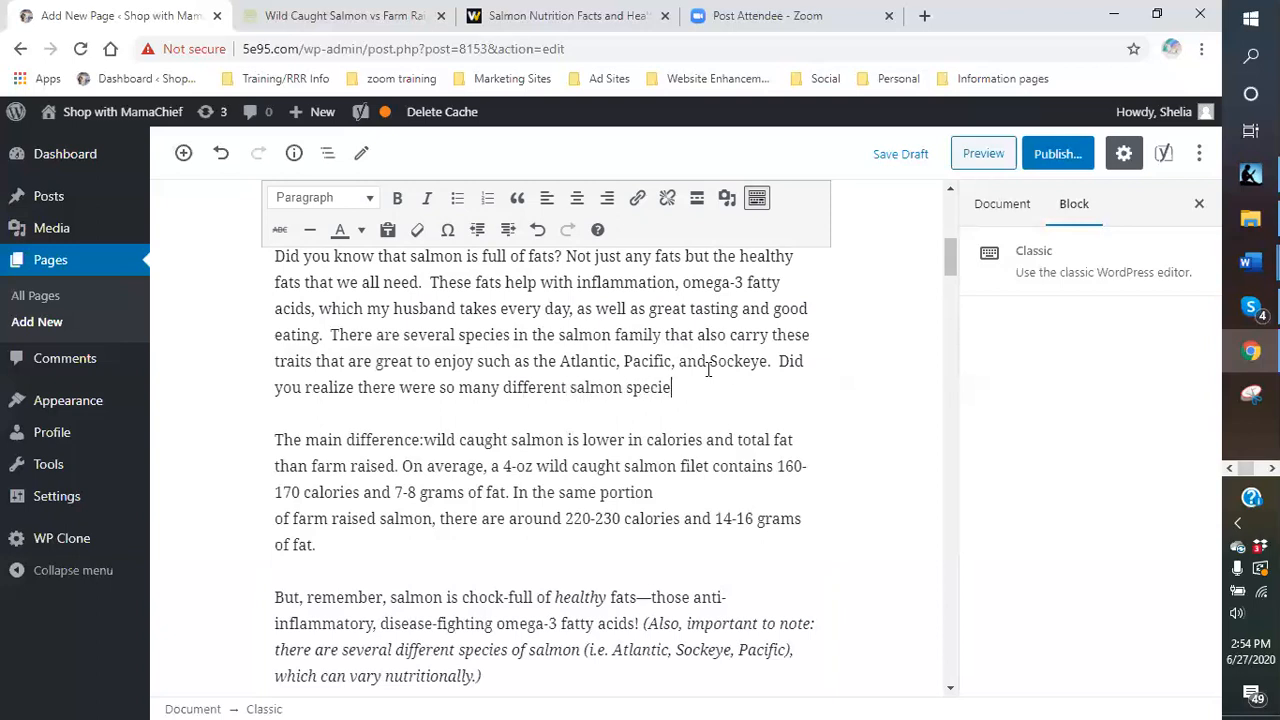
type("s.  I just look at i")
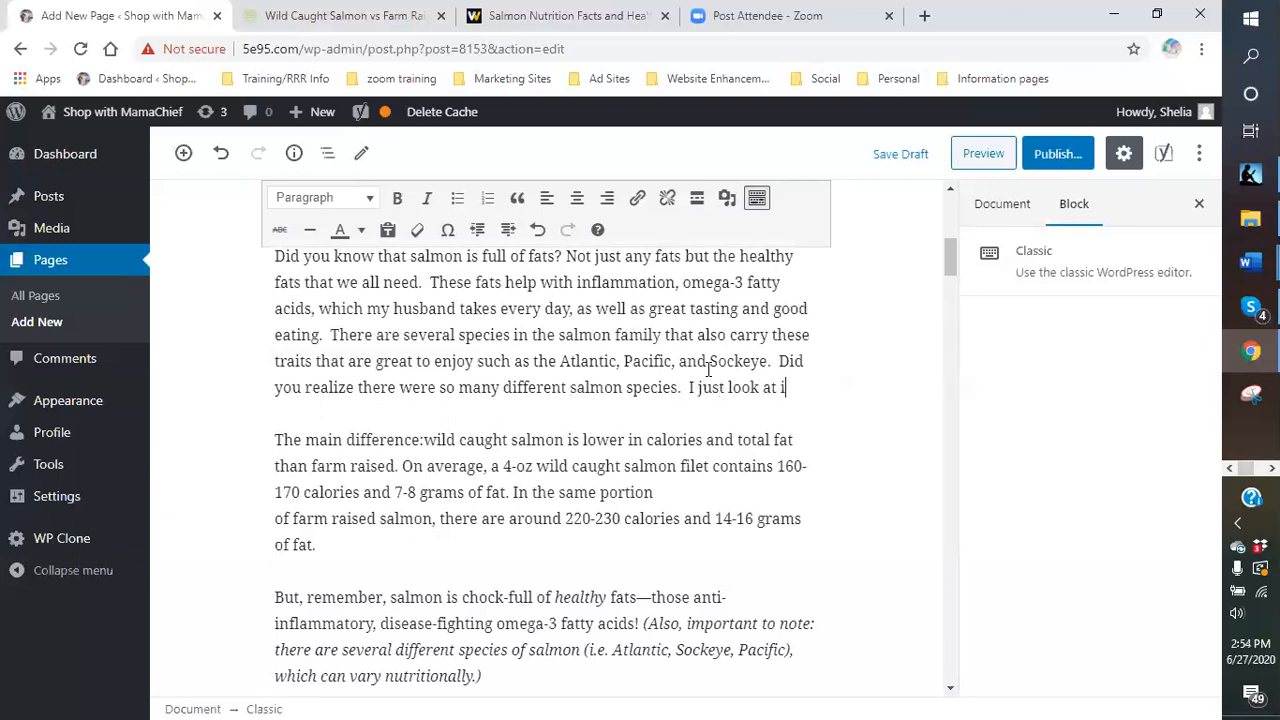
type("t as a f")
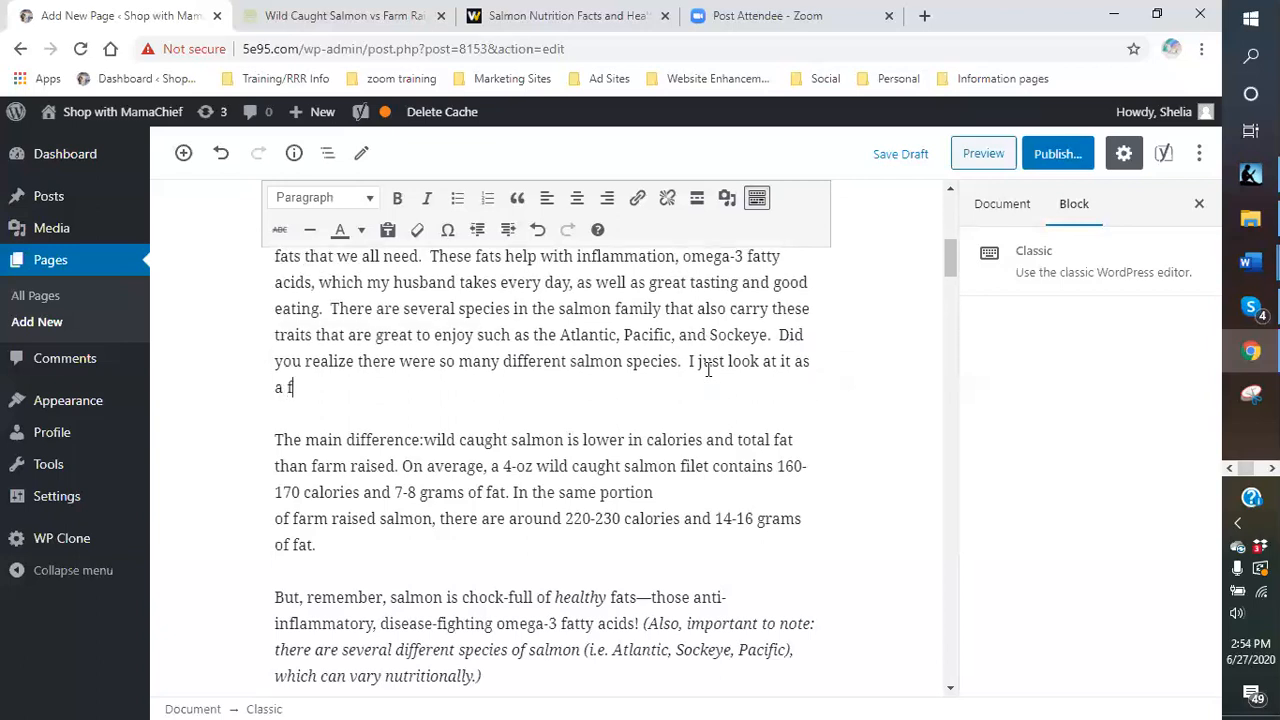
type("ish is a fish.  Not so.")
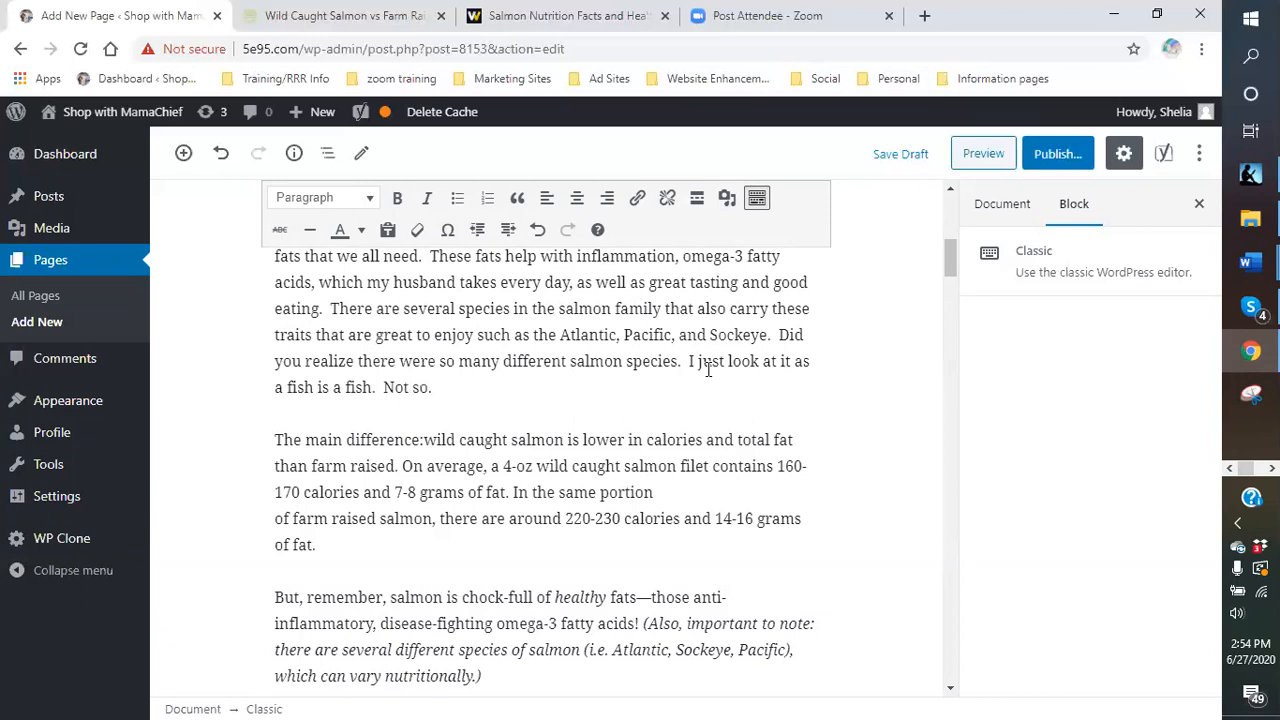
- Delete the 'But, remember…' paragraph about omega-3 healthy fats
scroll(700, 410, "down", 3)
scroll(689, 426, "down", 1)
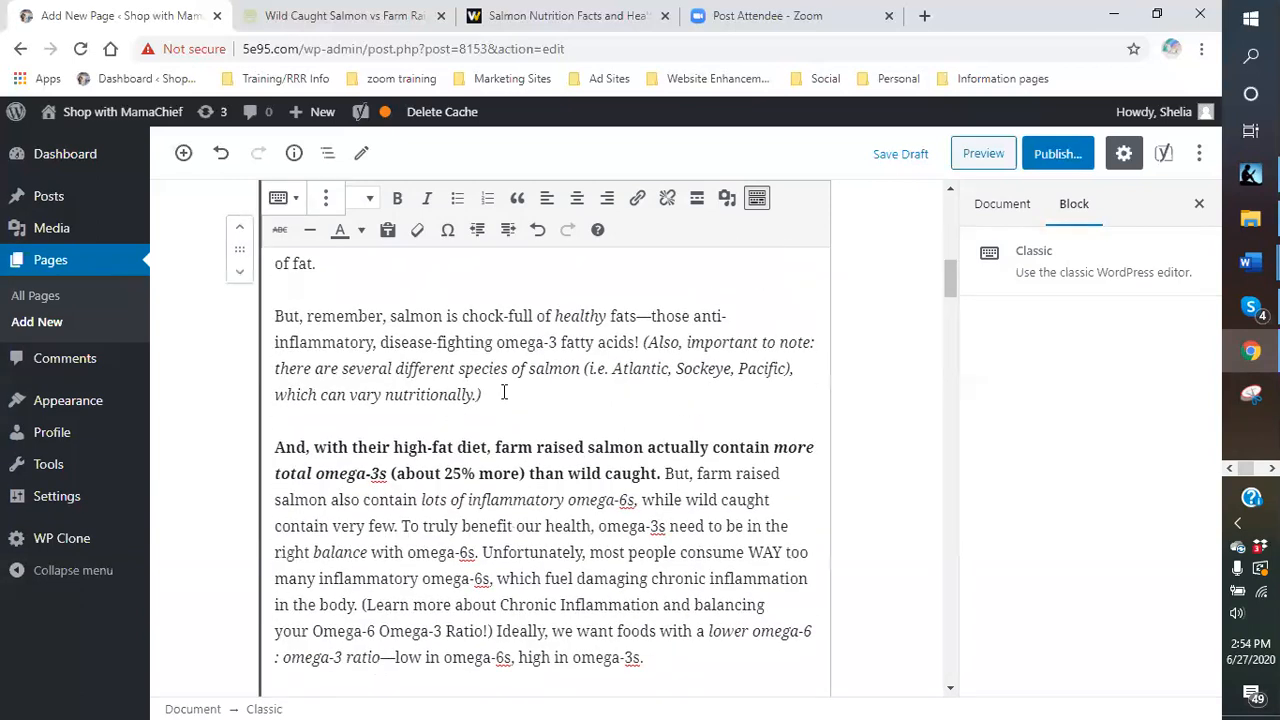
left_click_drag(483, 395, 270, 311)
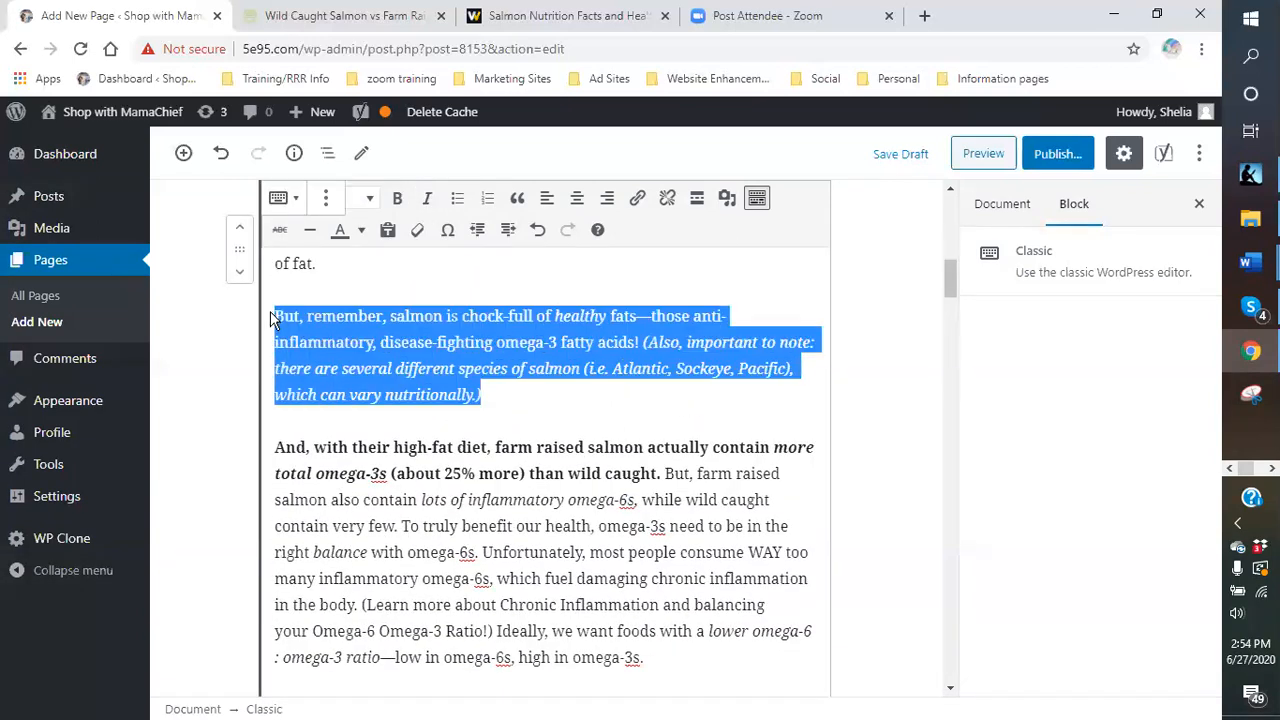
key("BackSpace")
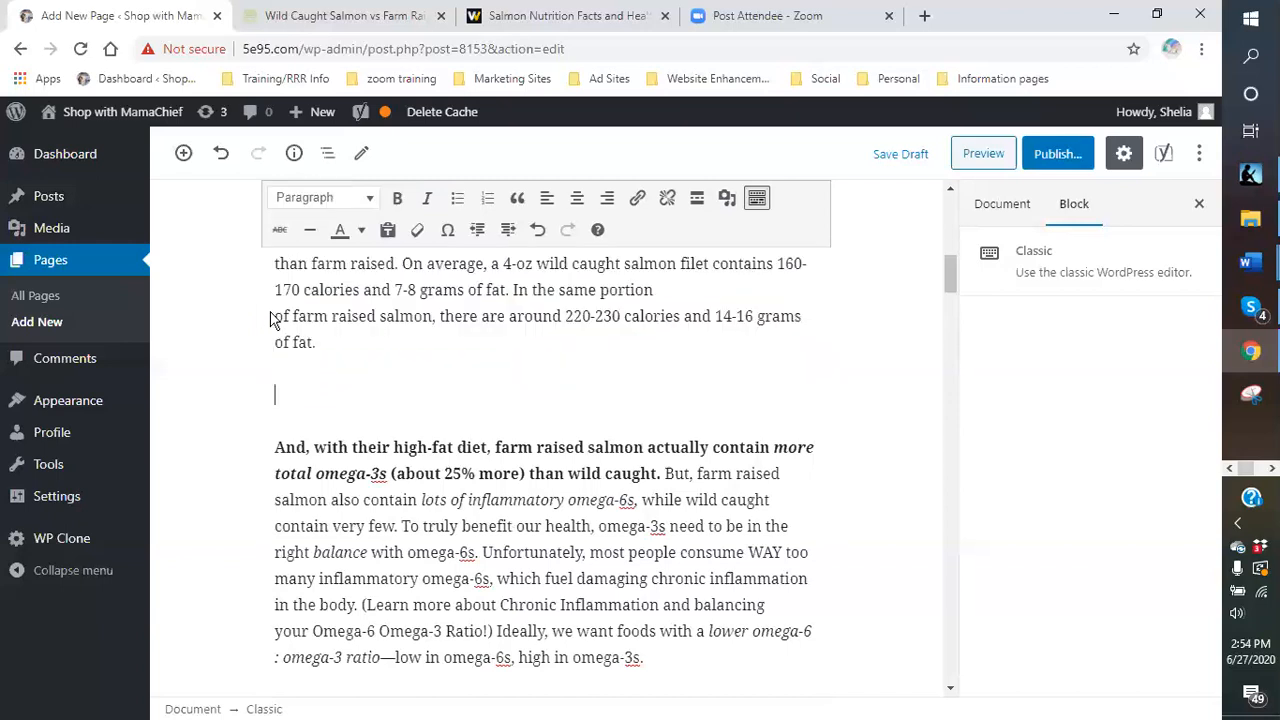
scroll(517, 351, "up", 4)
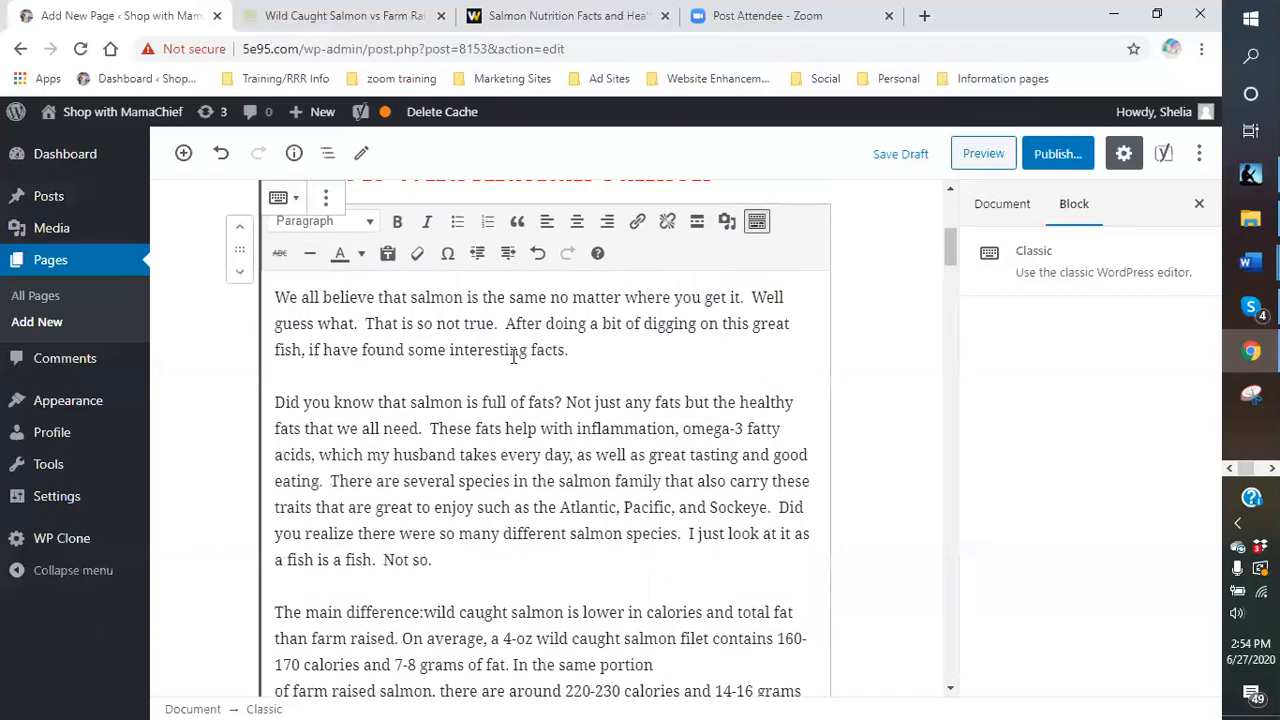
scroll(513, 357, "up", 4)
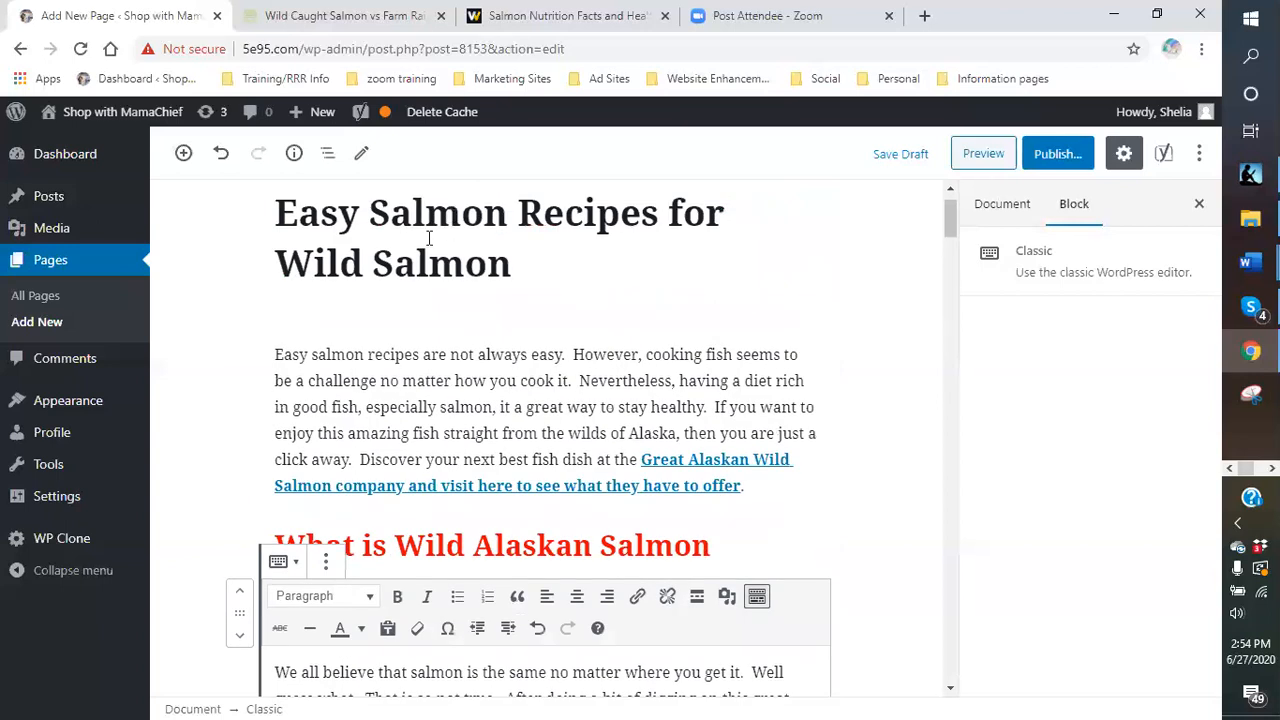
left_click(548, 241)
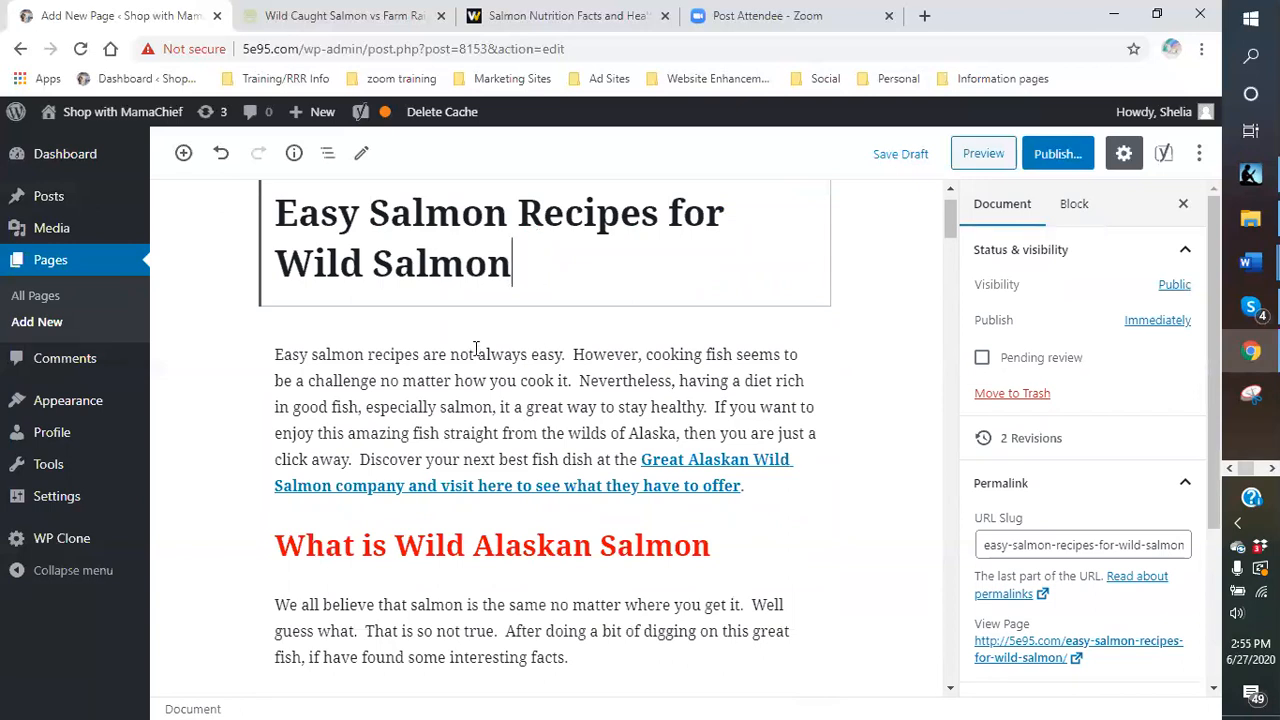
left_click(489, 404)
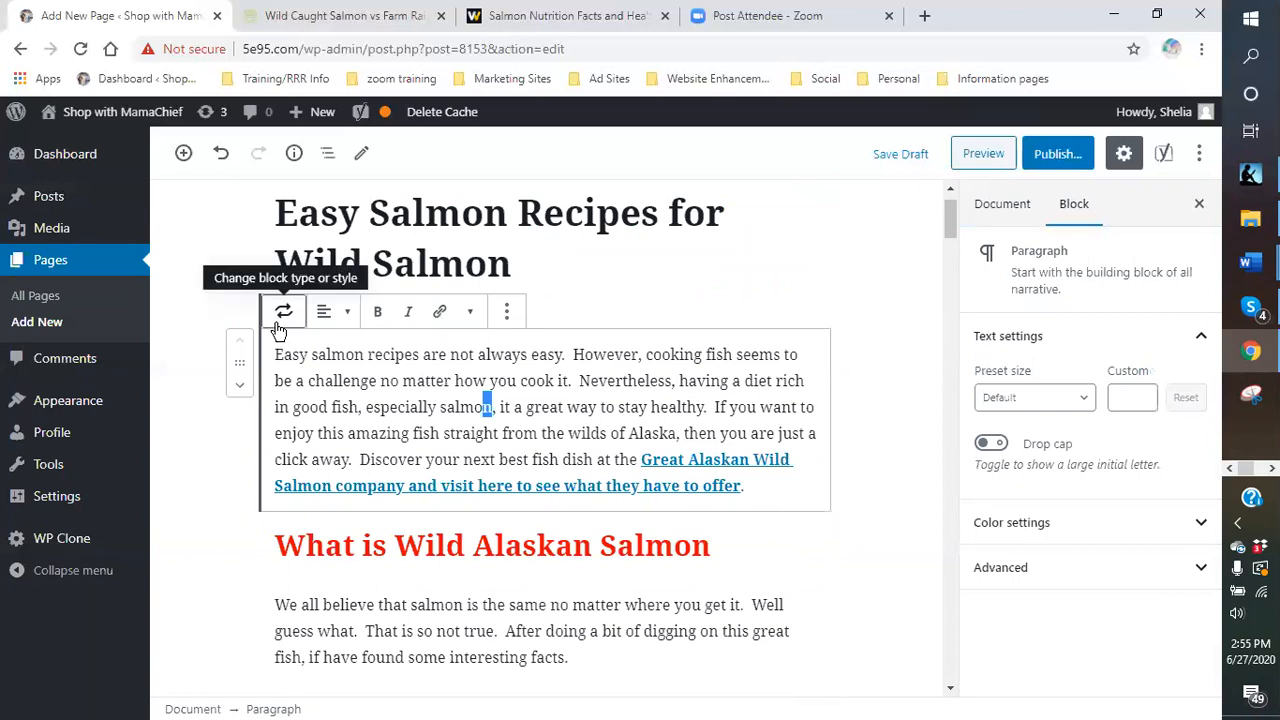
left_click(552, 272)
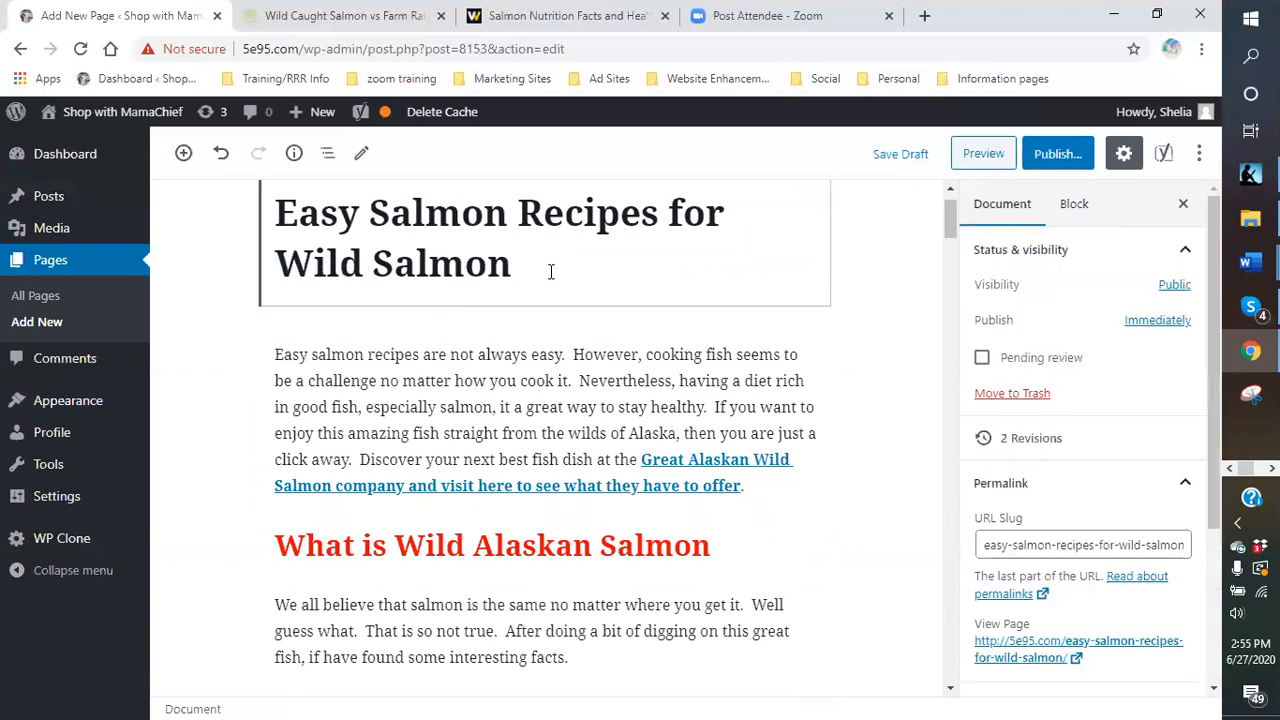
left_click(180, 157)
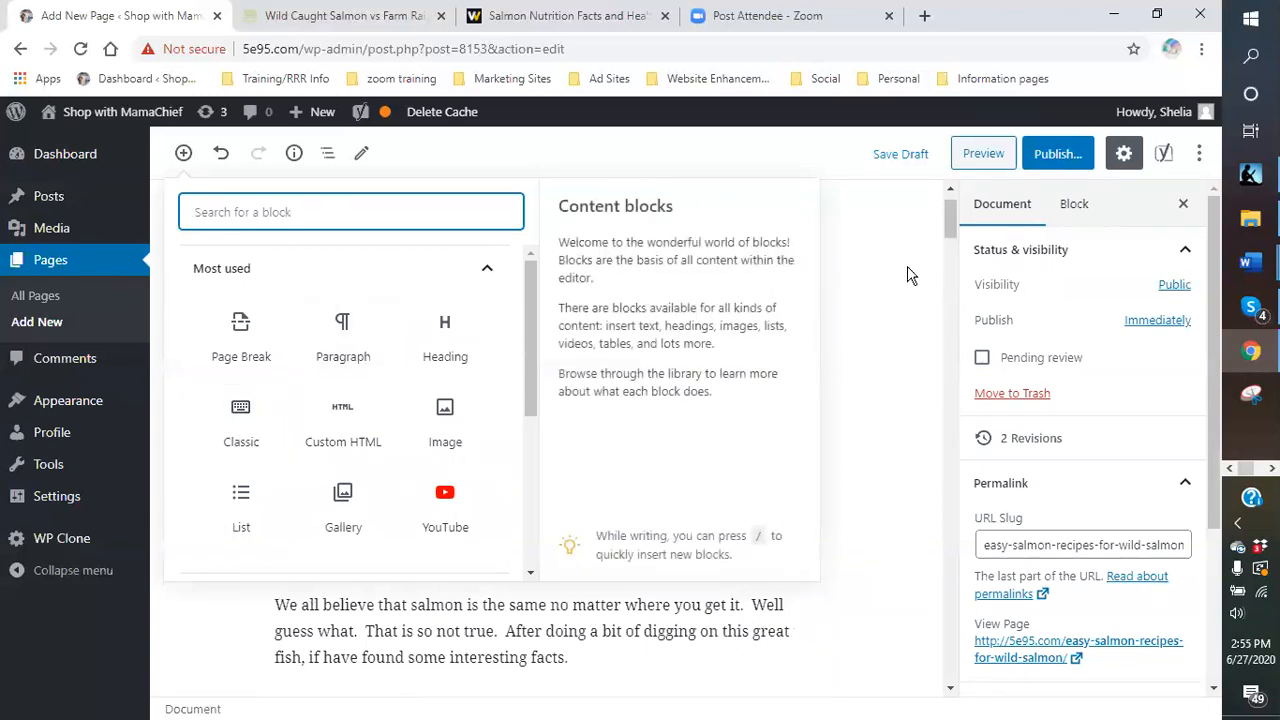
left_click(826, 308)
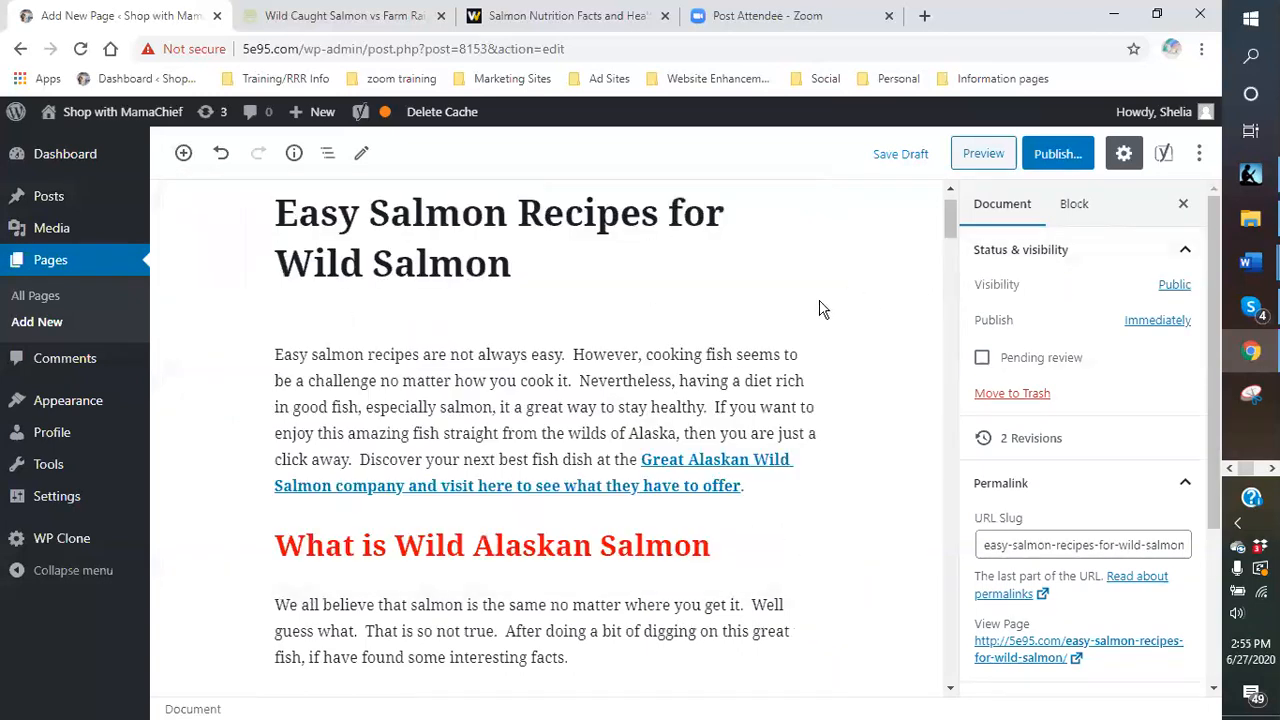
left_click(424, 376)
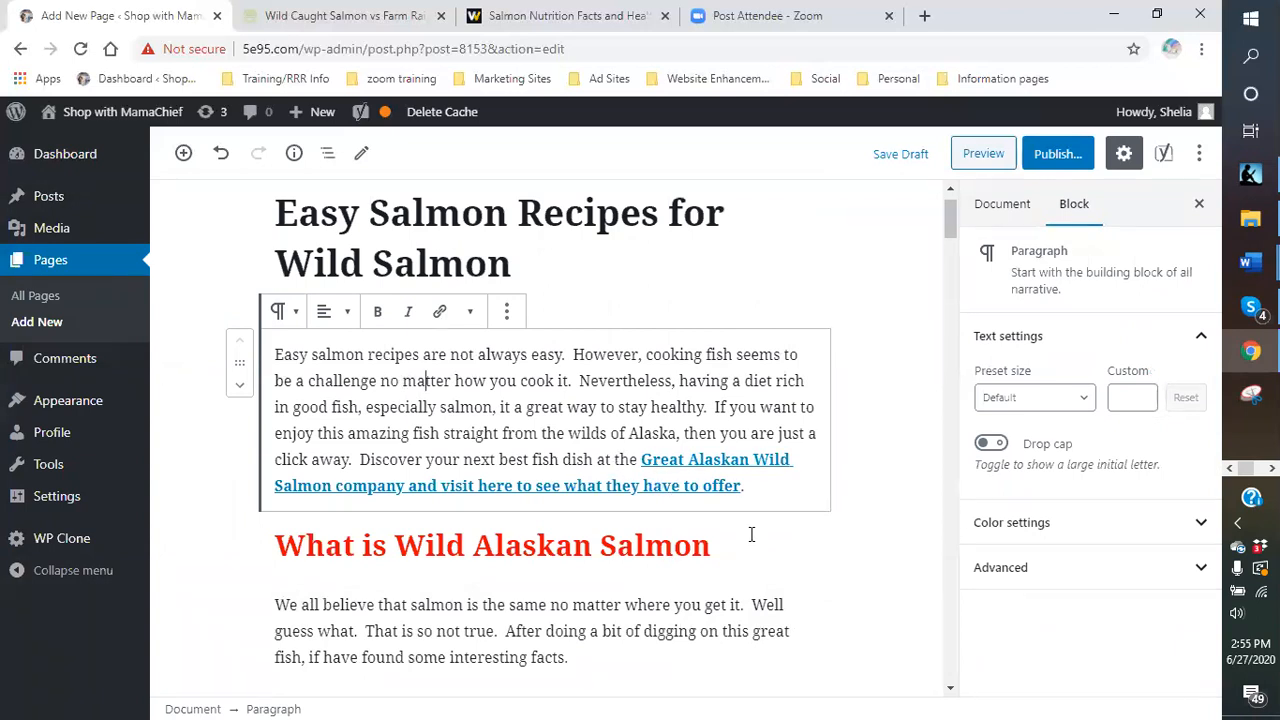
- Start a new paragraph after 'Not so.' beginning 'There is also a culture of farm raised fish.'
scroll(751, 535, "down", 2)
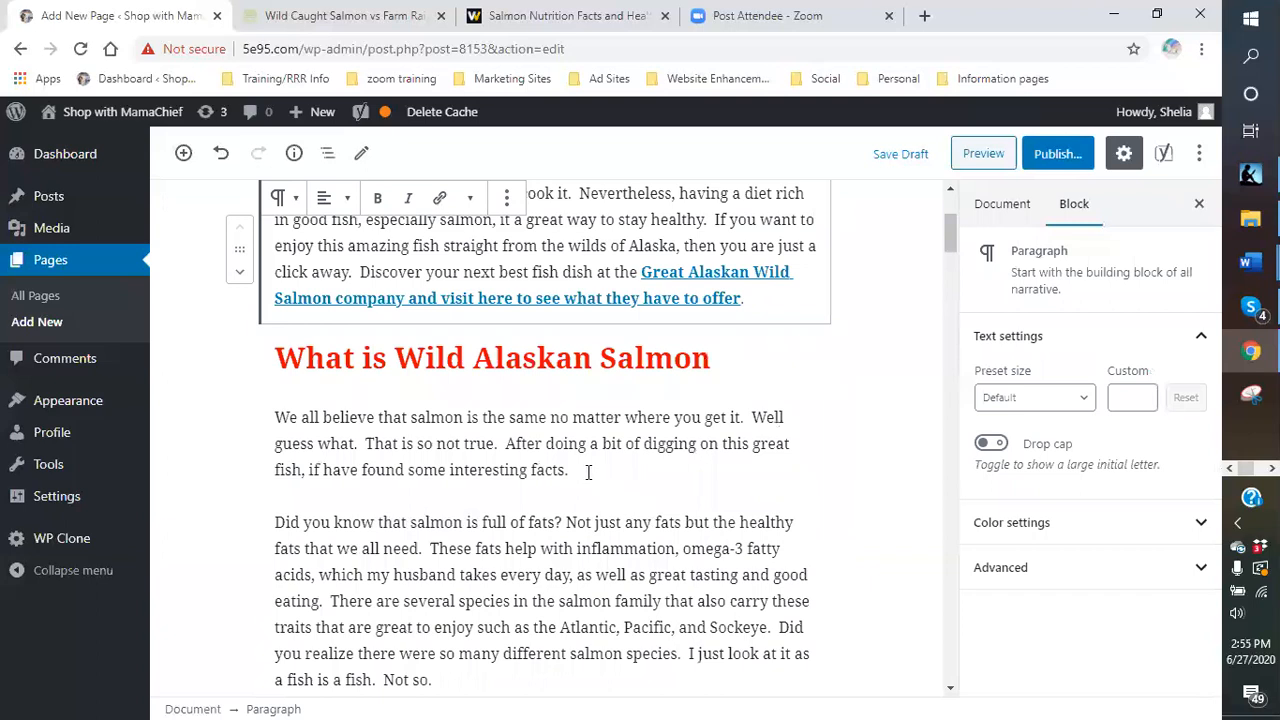
scroll(588, 474, "down", 2)
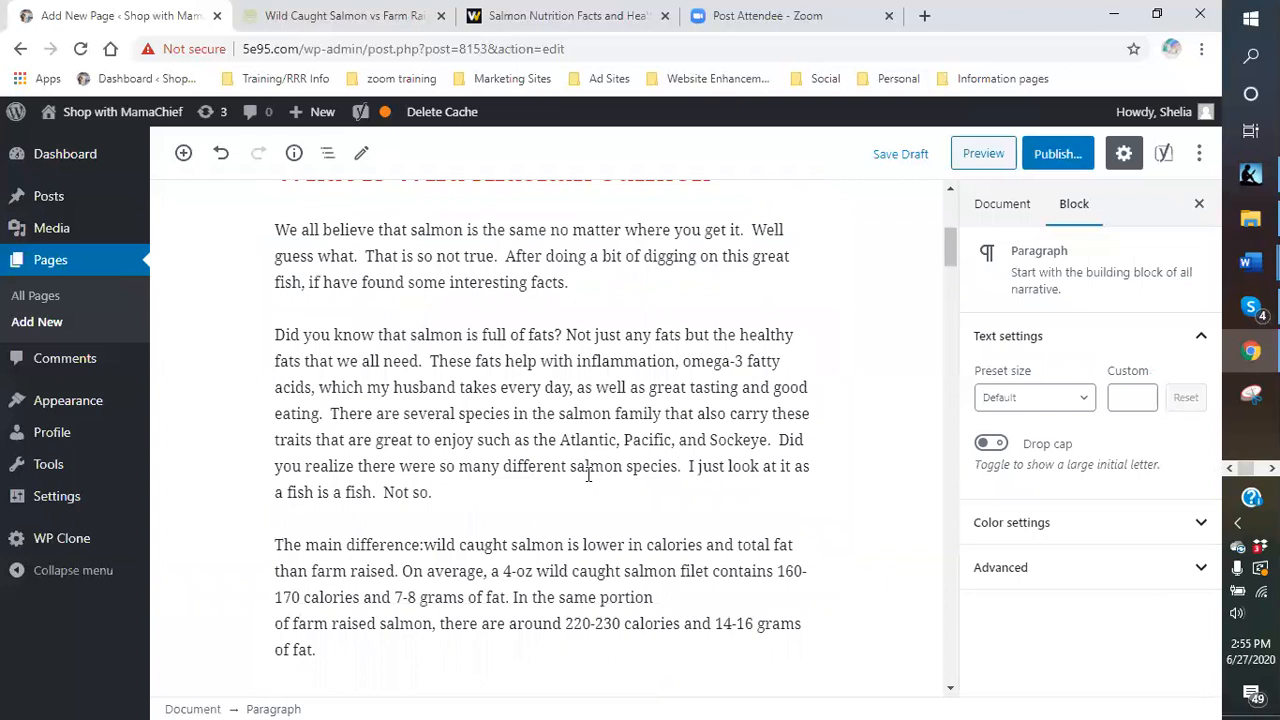
left_click(473, 398)
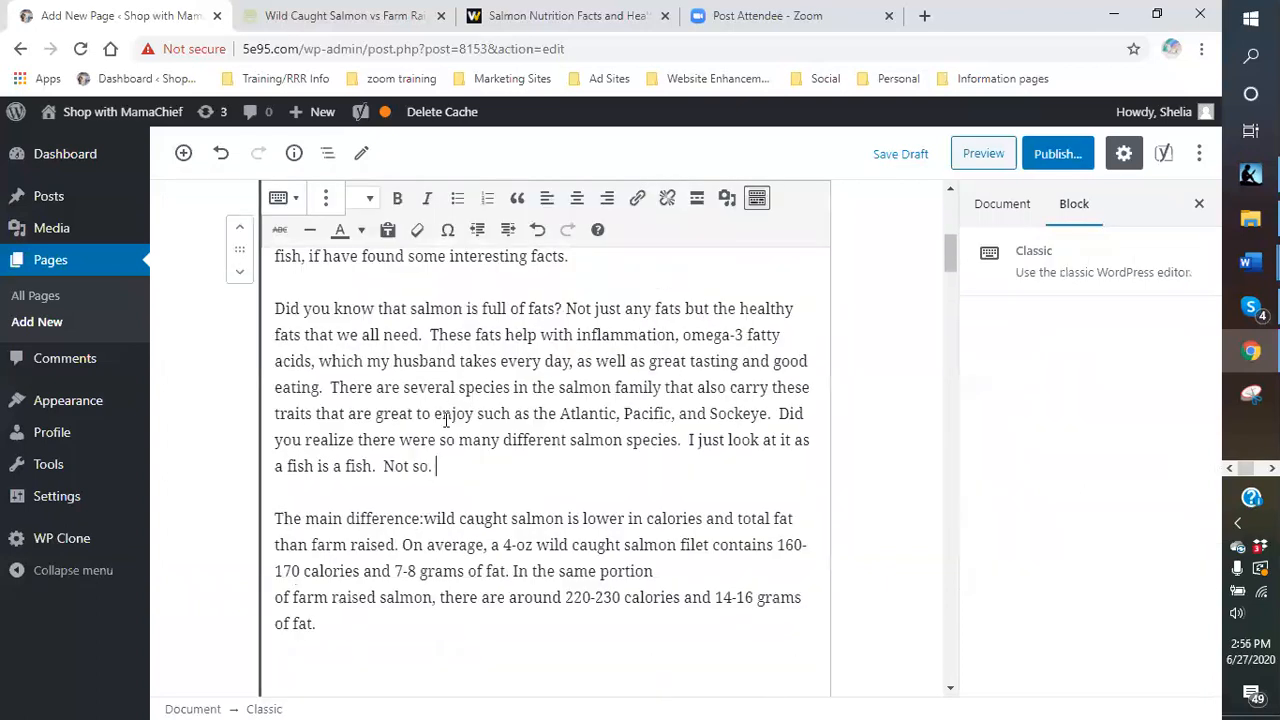
scroll(571, 471, "down", 2)
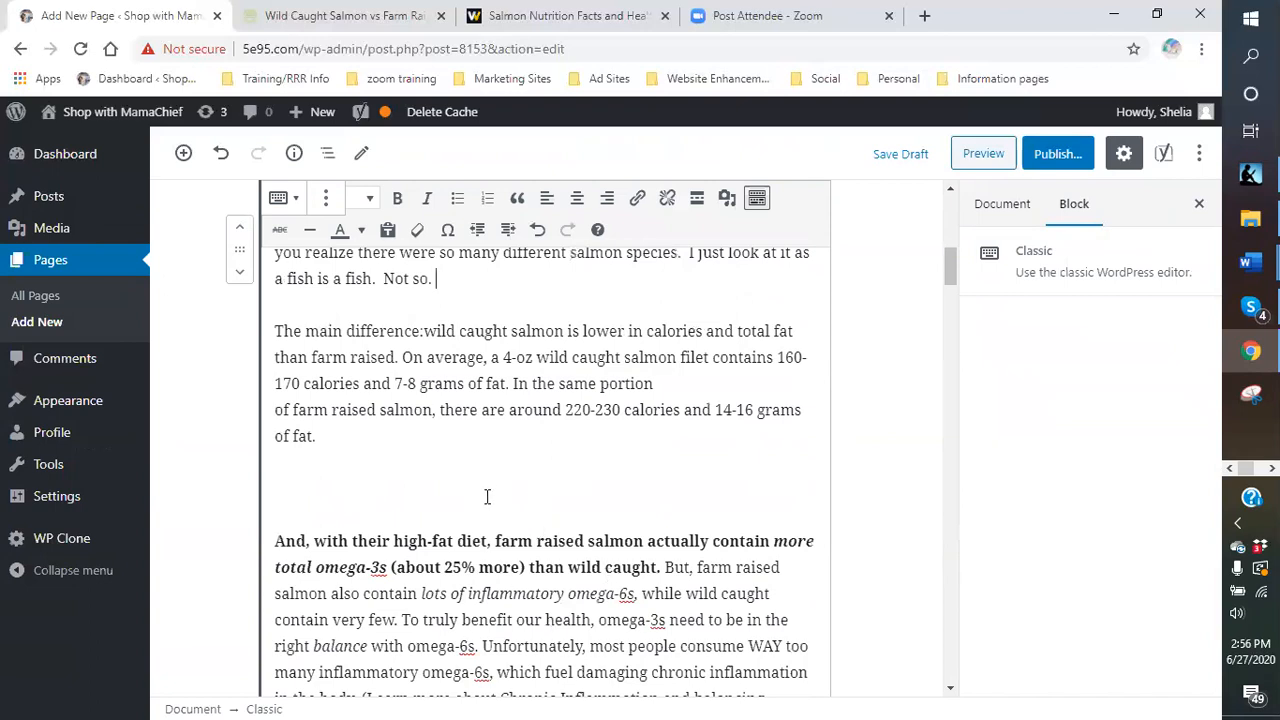
scroll(499, 381, "up", 1)
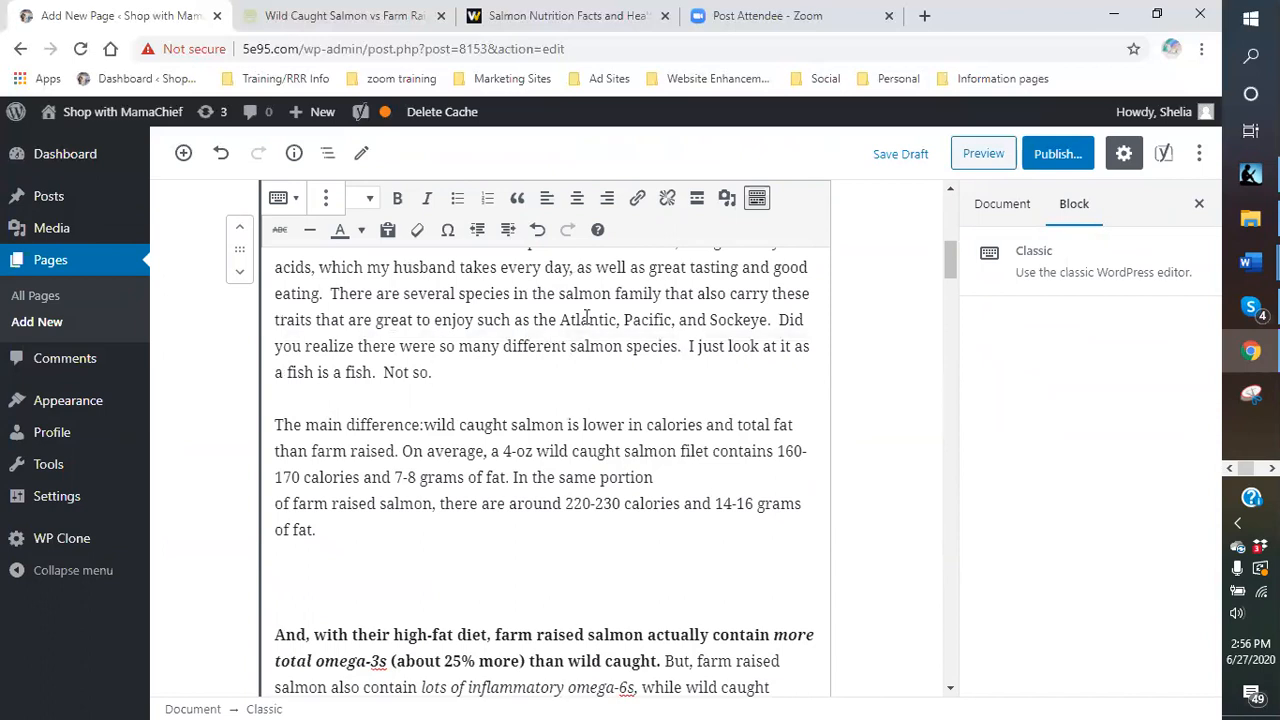
scroll(472, 382, "up", 3)
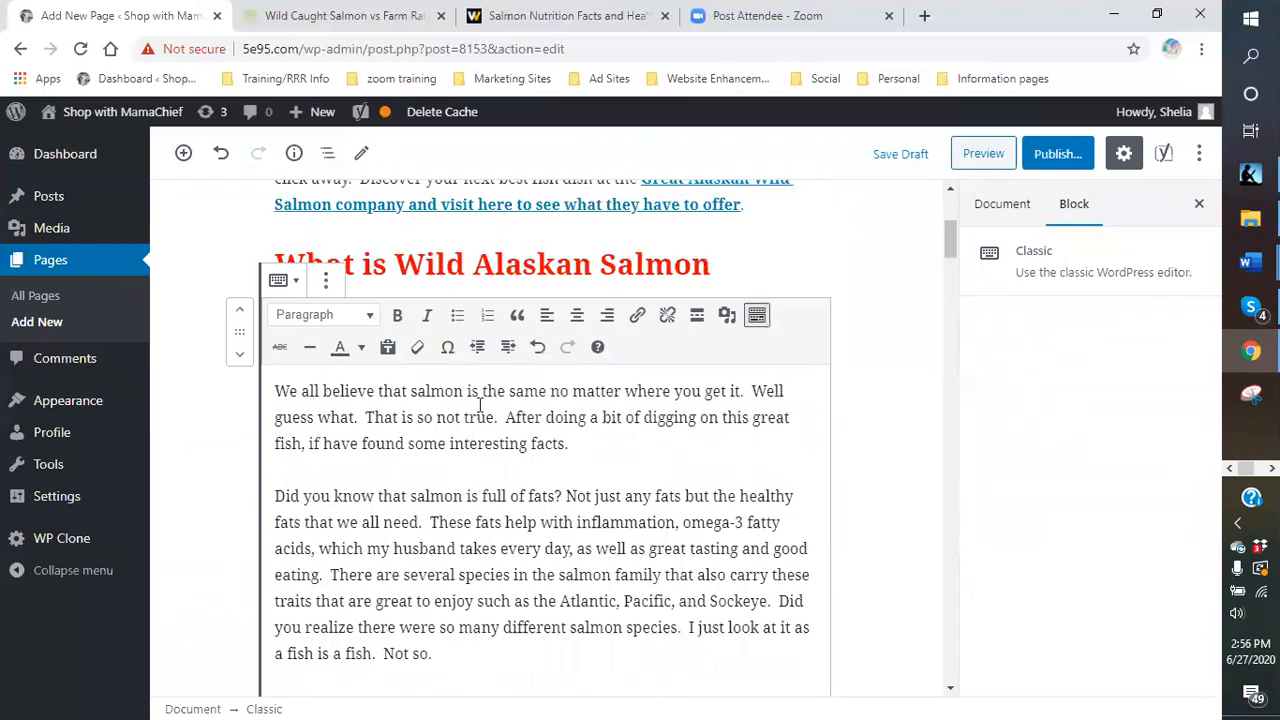
type("The main difference:wild caught salmon is lower in calories and total fat than farm raised. On average, a 4-oz wild caught salmon filet contains 160-170 calories and 7-8 grams of fat. In the same portion of farm raised salmon, there are around 220-230 calories and 14-16 grams of fat.")
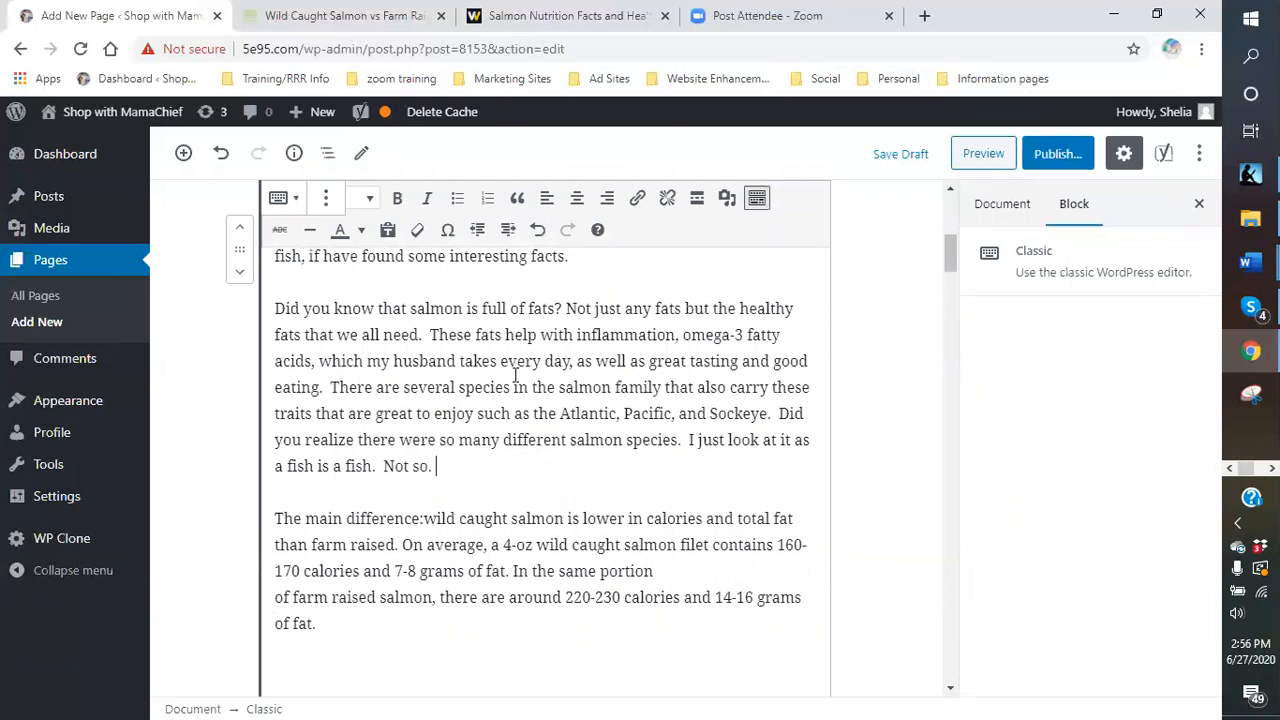
left_click(504, 468)
key("Return")
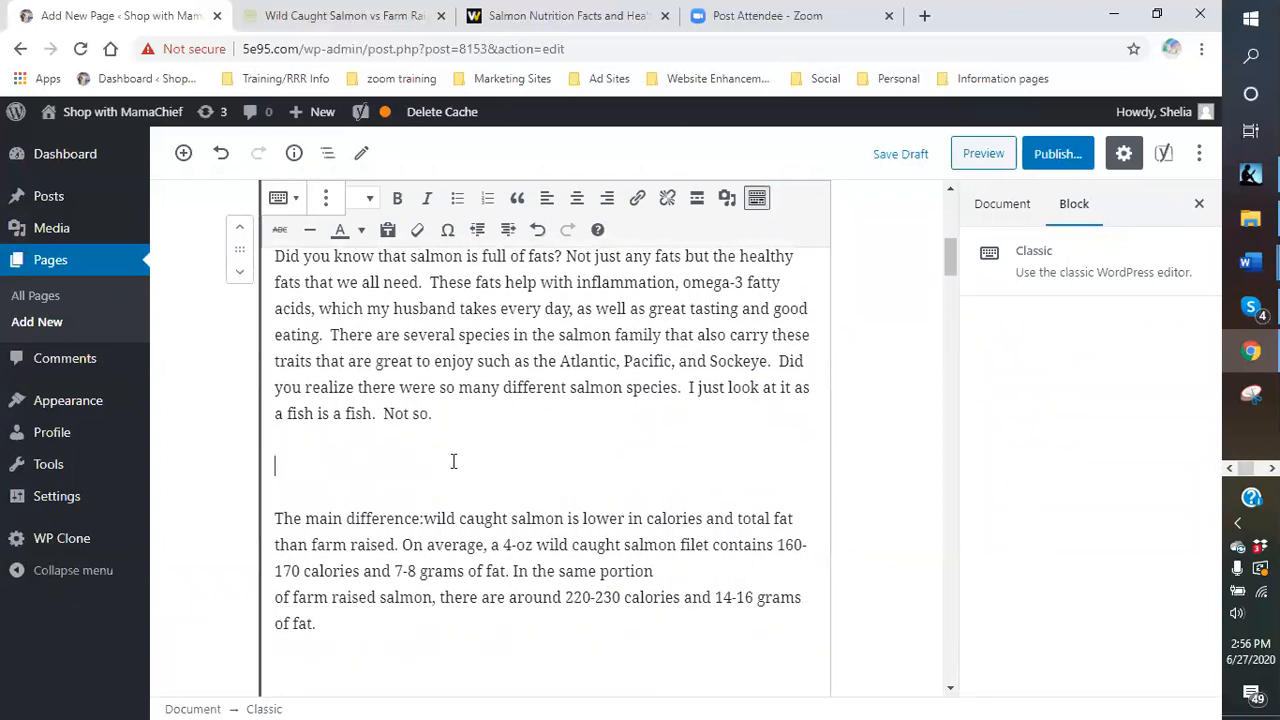
type("There i")
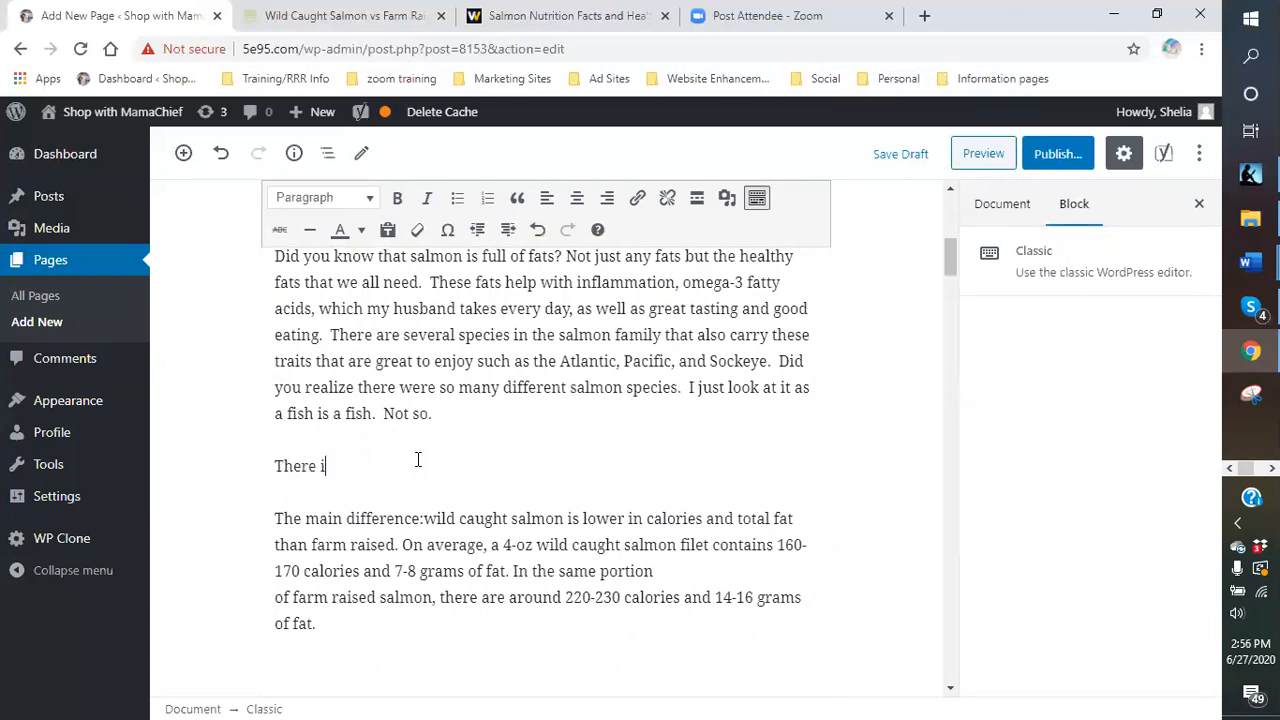
type("s also a culture of farm raised")
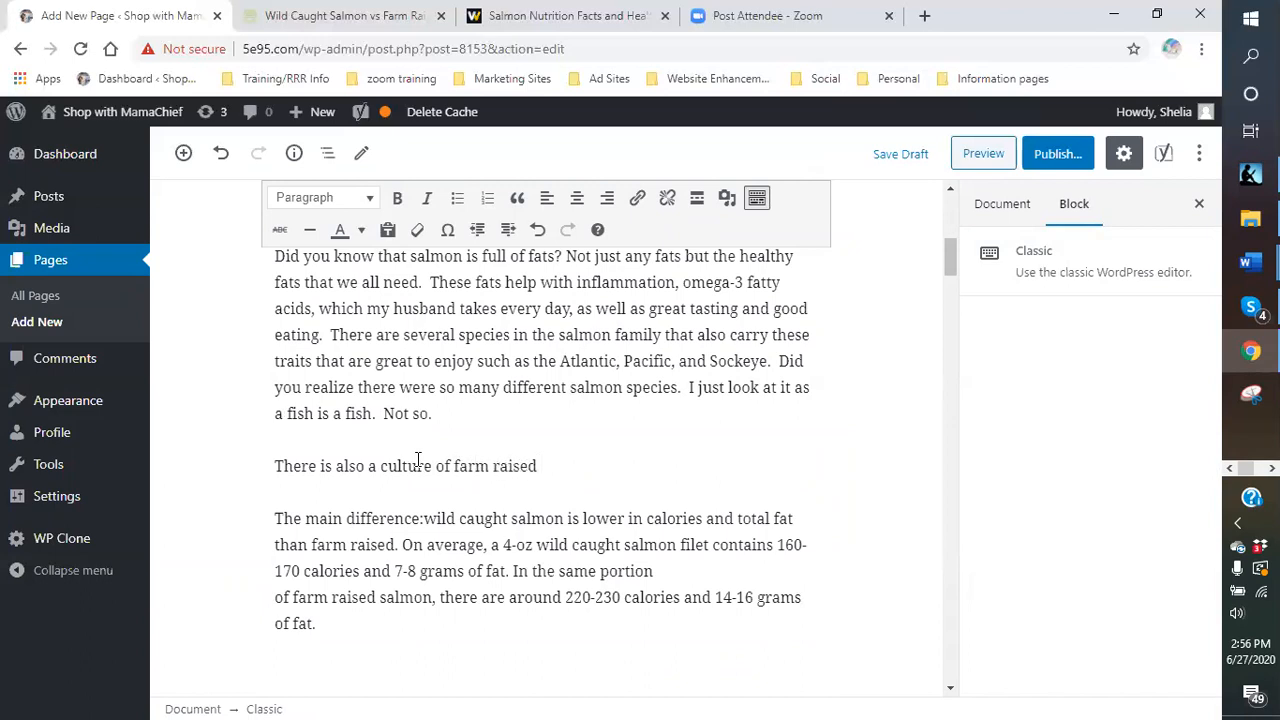
type(" f")
type("ish.  ")
type(" salmon sp")
type("eci")
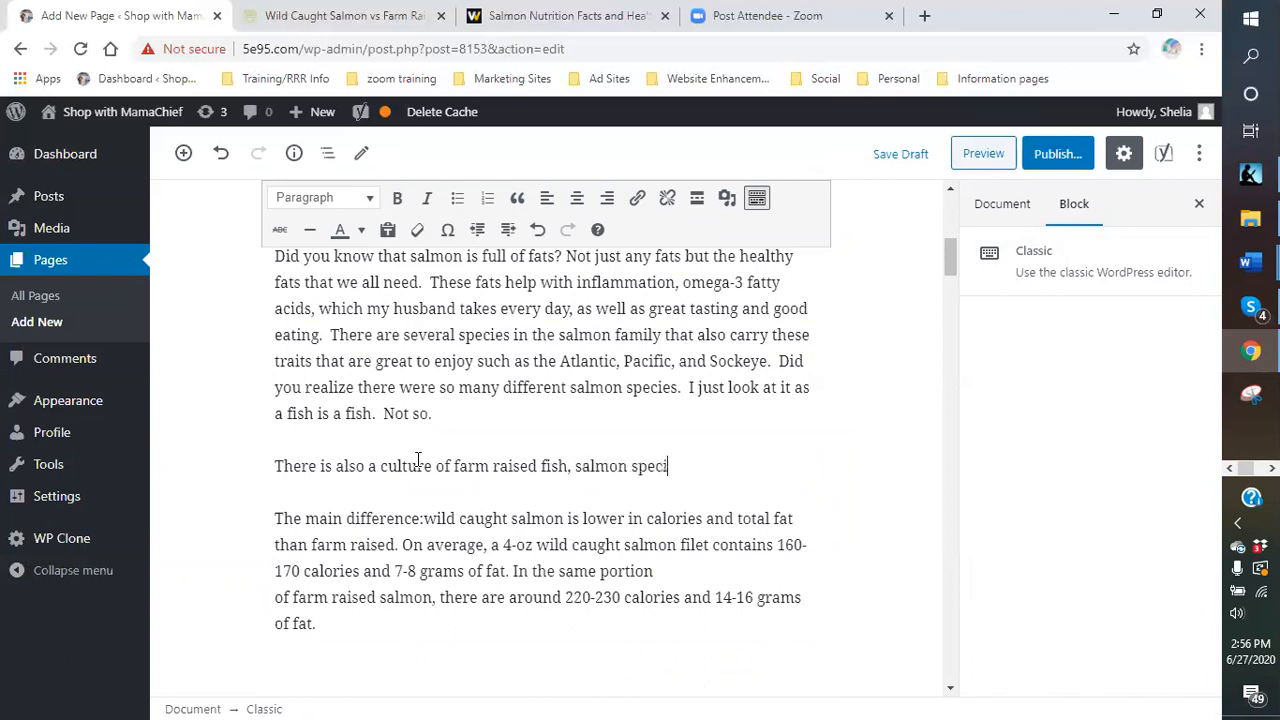
type("fically.  Is")
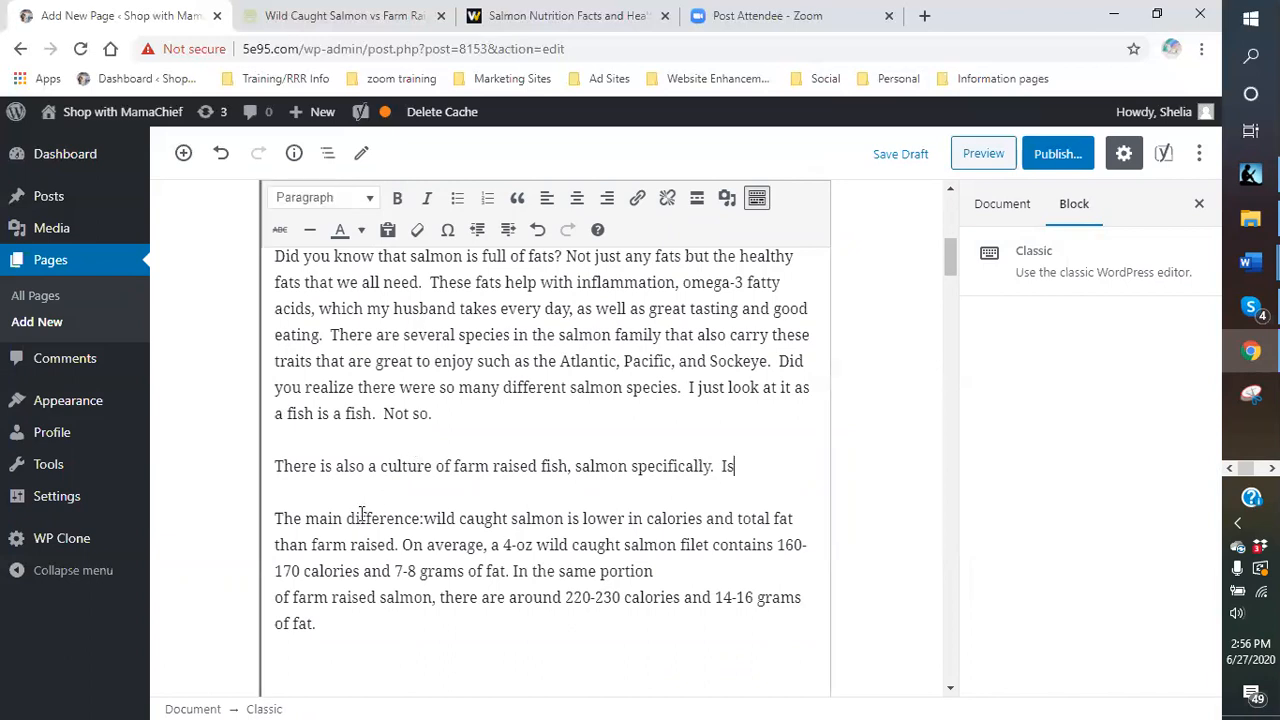
type(" there really a ")
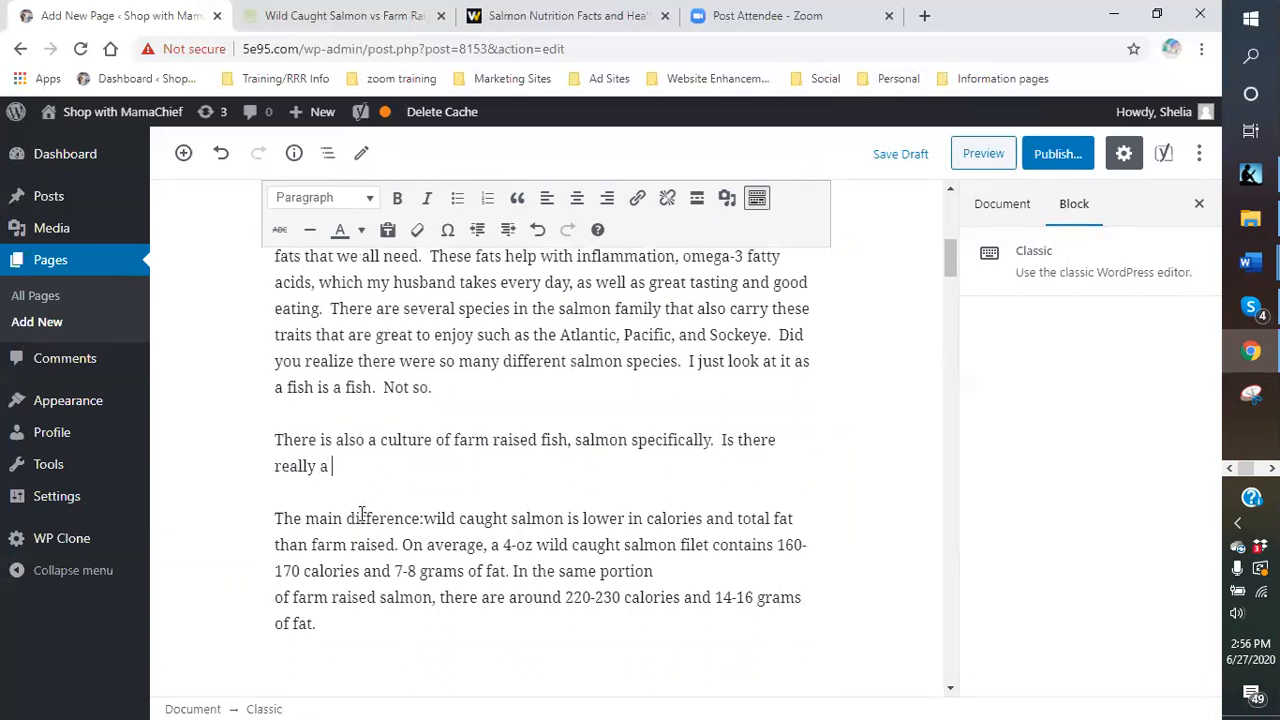
type("difference.  We")
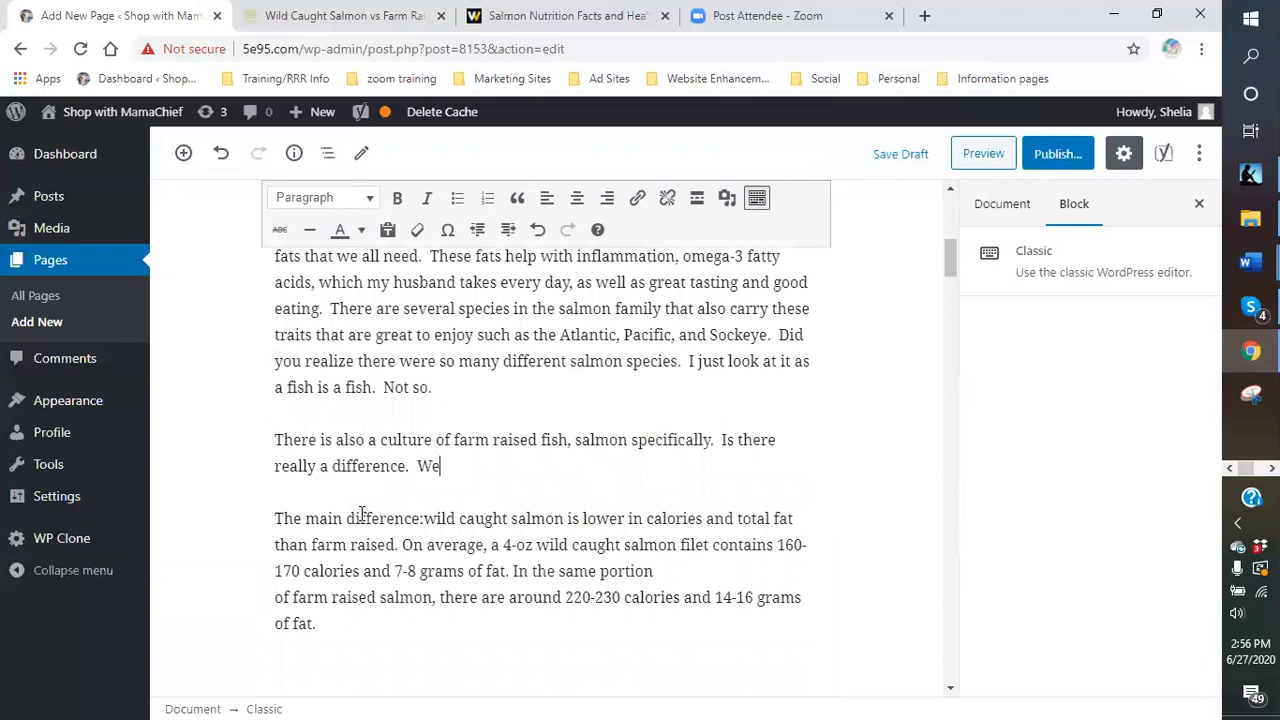
type("ll in fact there is.")
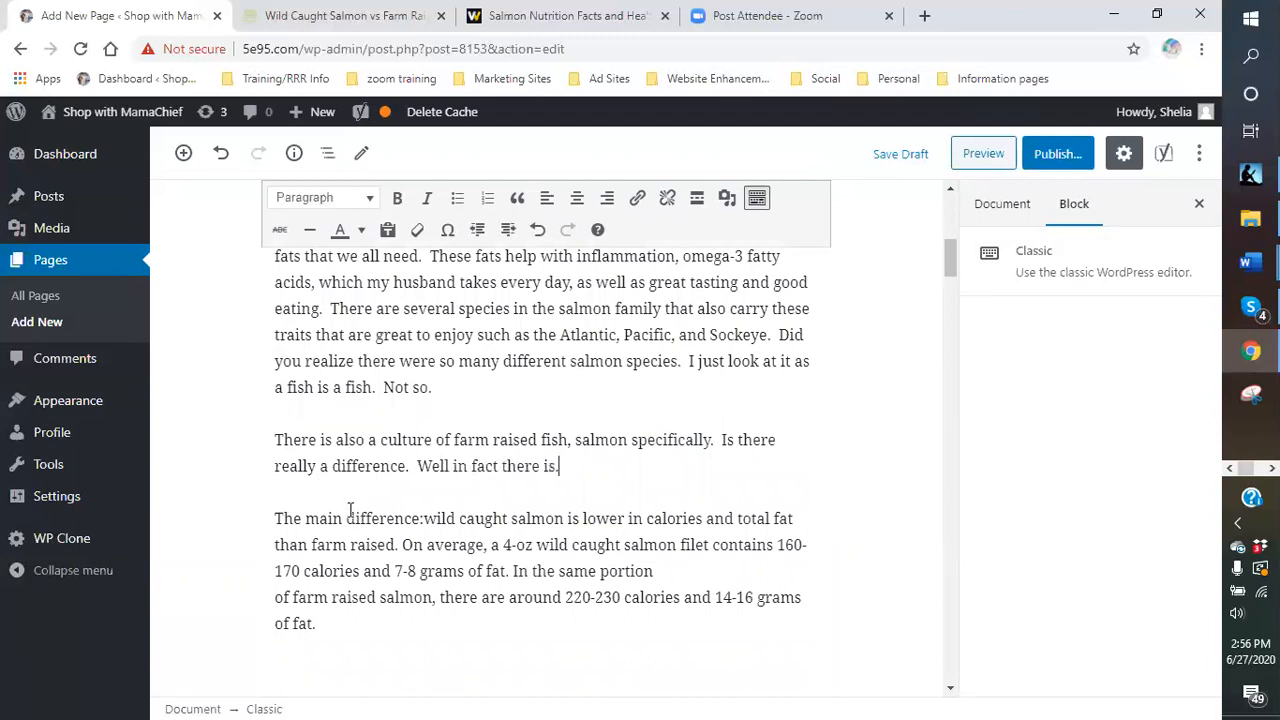
scroll(558, 492, "down", 2)
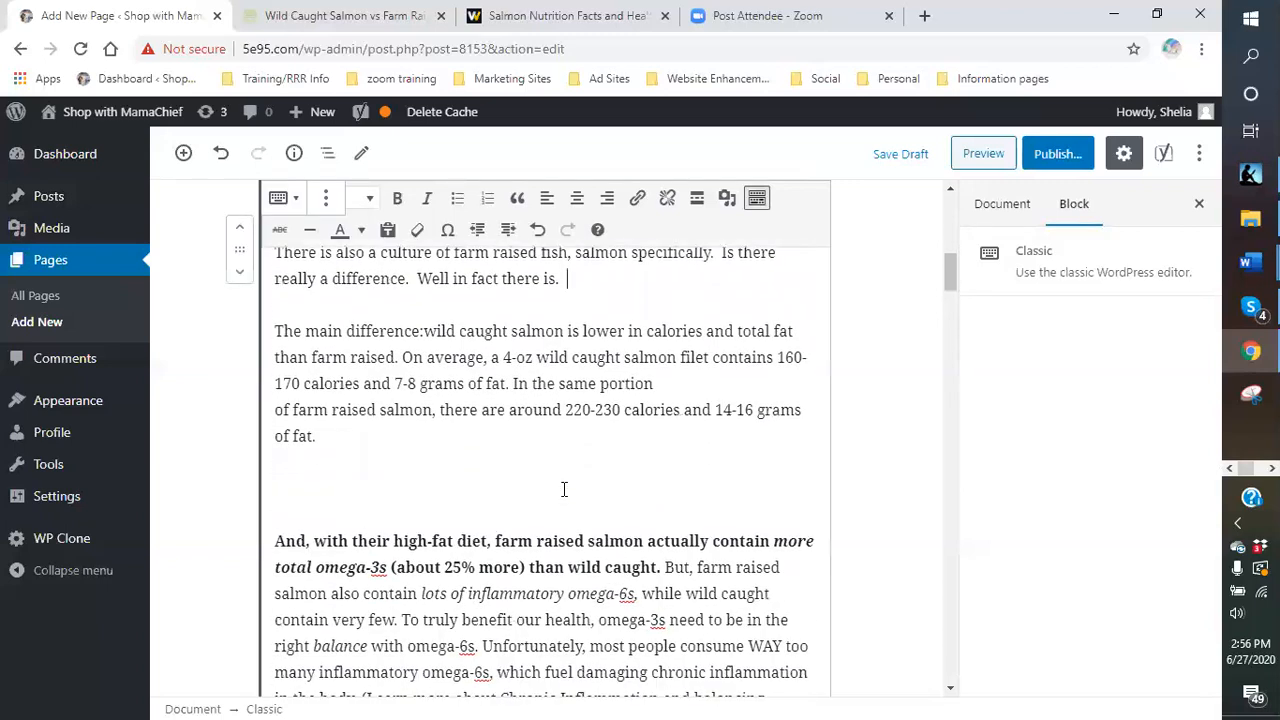
scroll(564, 489, "up", 2)
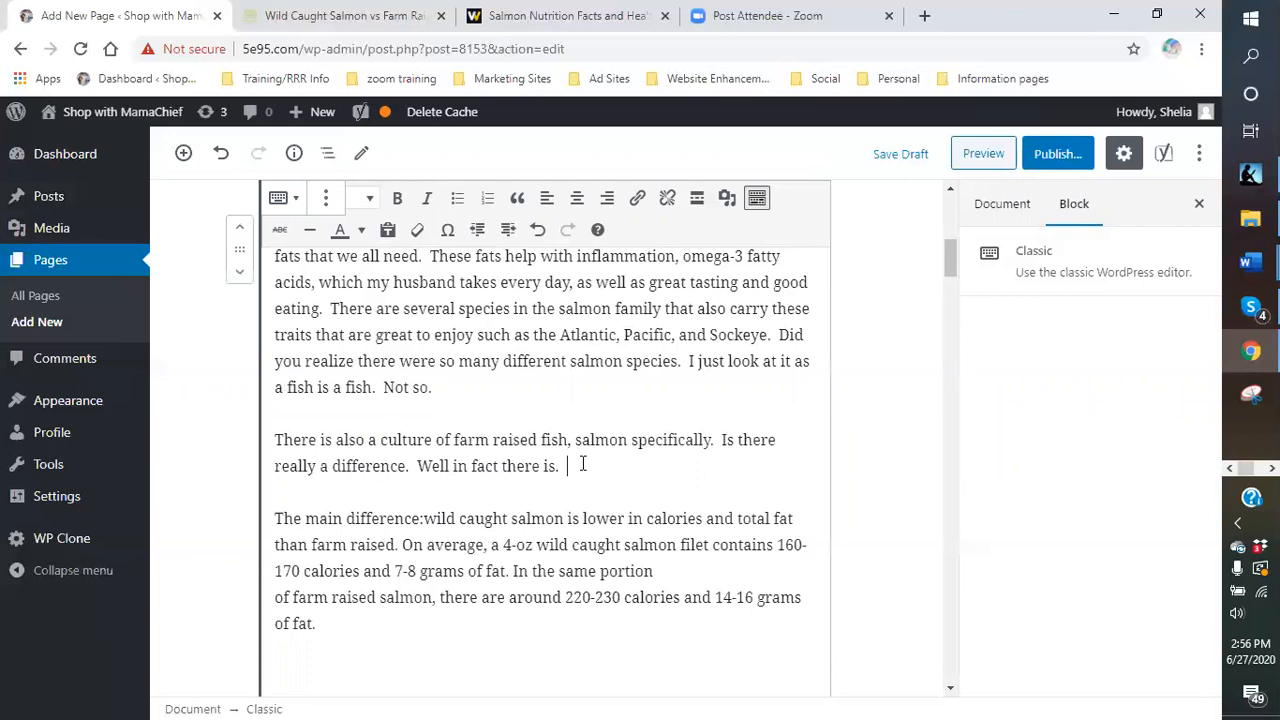
- Add the sentence 'Farmed-raised salmon is actually higher in omega', correcting the typos
type("Farmed")
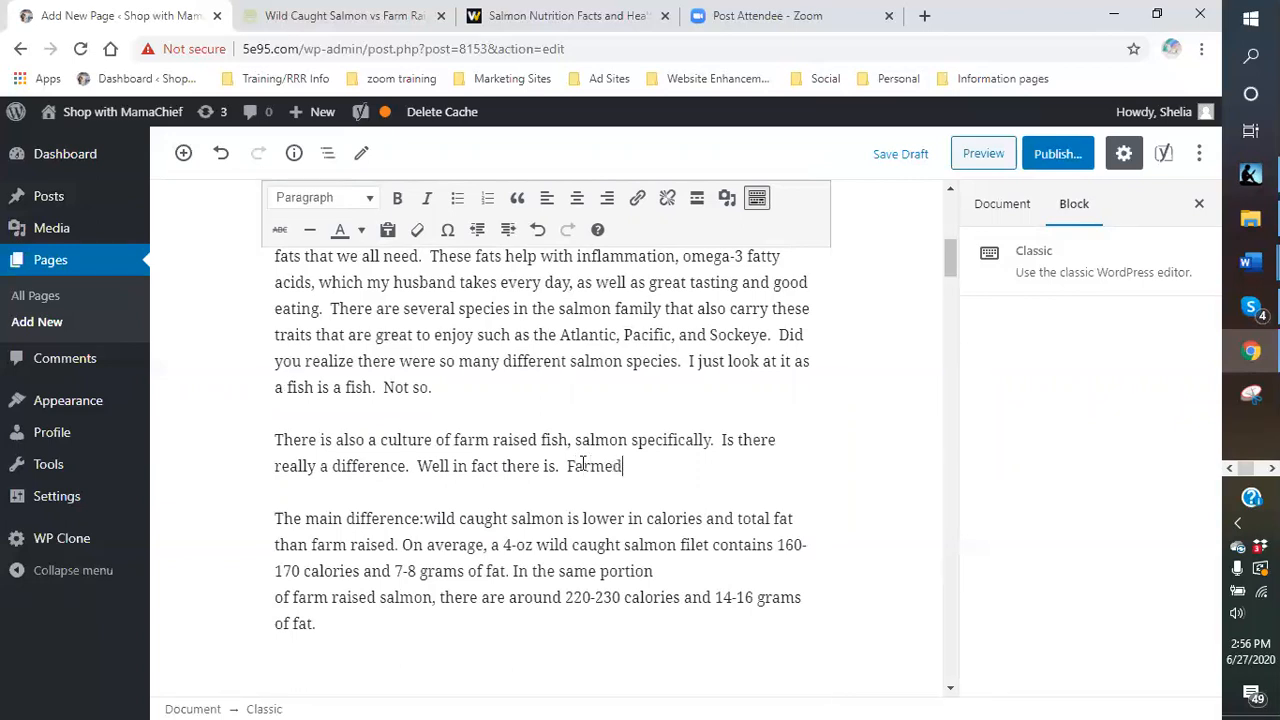
type("-r")
type("aised sal")
type("mon is actul")
type("ly")
key("BackSpace")
type("ally")
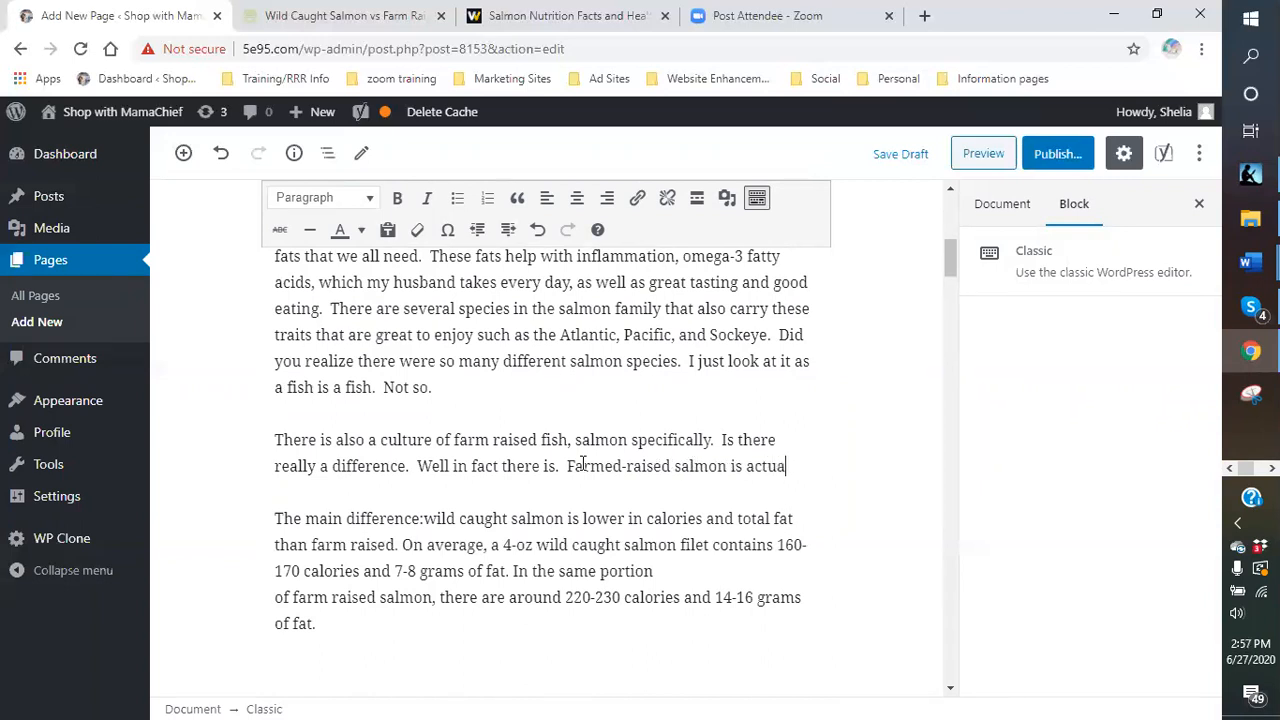
type(" hi")
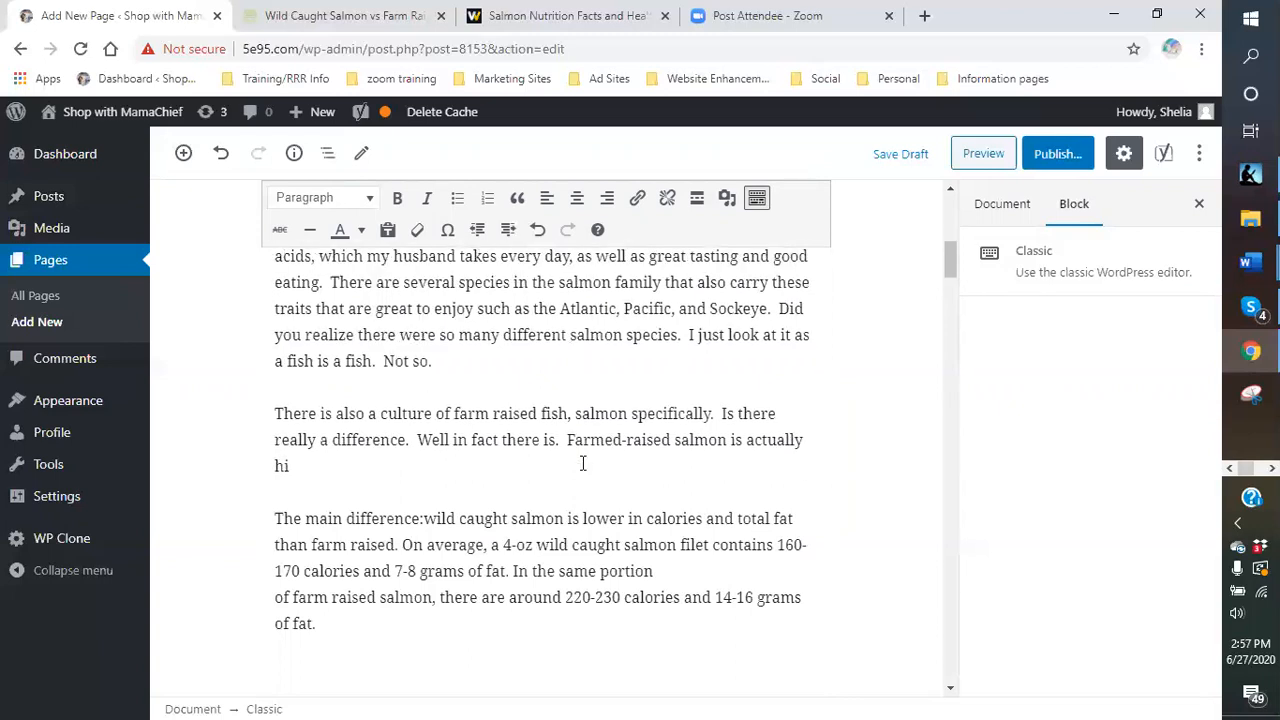
key("BackSpace")
type("igher in omega")
scroll(581, 480, "down", 2)
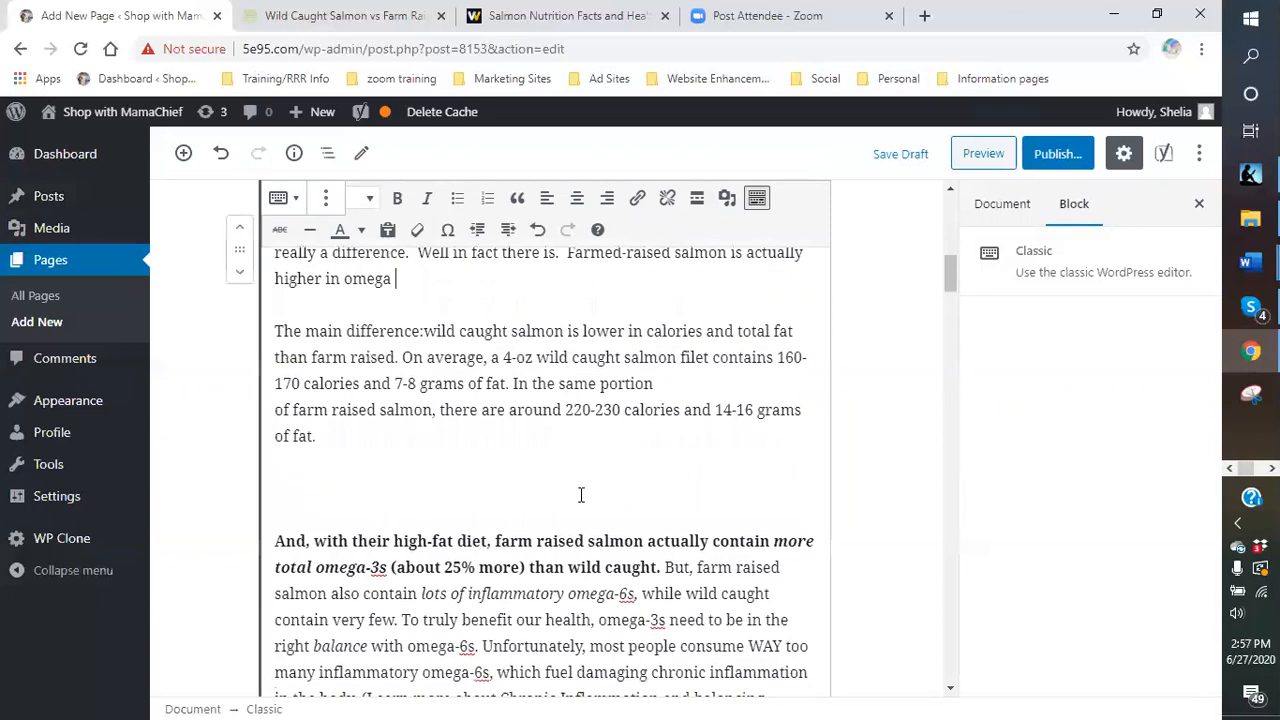
key("BackSpace")
scroll(581, 497, "up", 1)
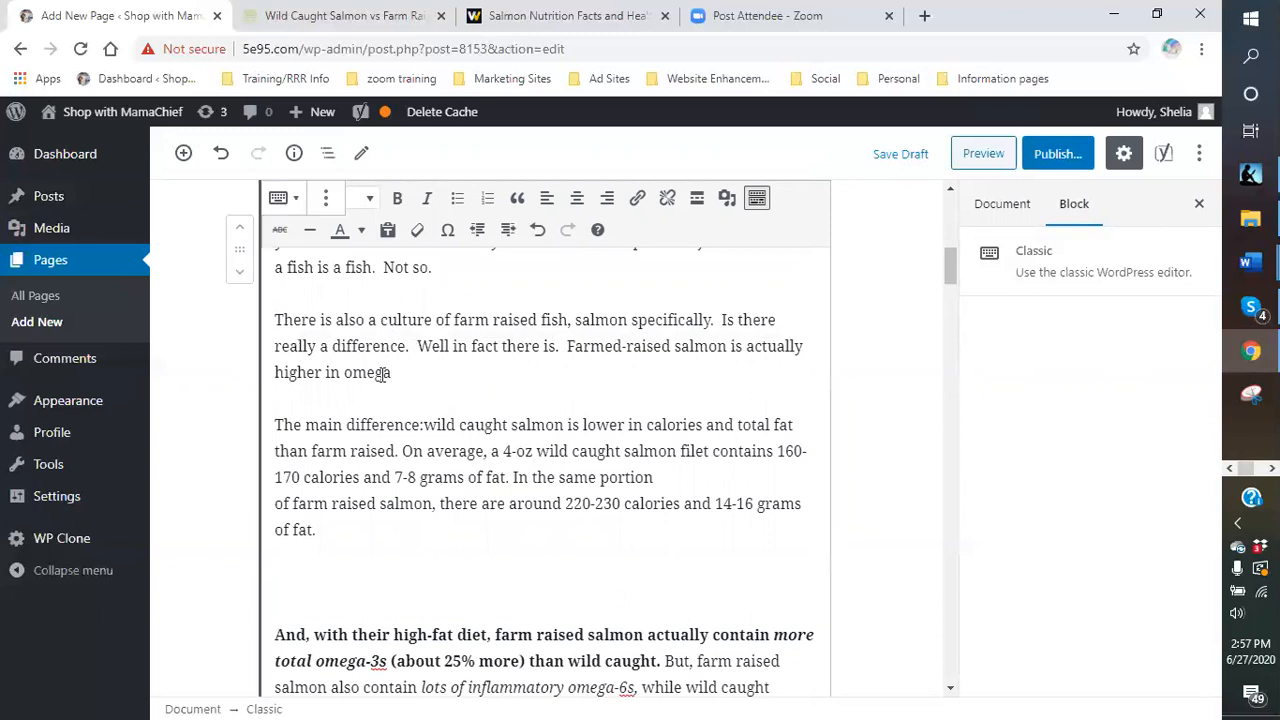
- Extend the sentence to 'higher in Total omega3 due to their regular diet versus wild salmon.'
left_click(344, 372)
type("Total")
left_click(436, 376)
type("3 duet")
key("BackSpace")
type("to their die")
type("t")
key("BackSpace")
key("BackSpace")
key("BackSpace")
type("regular diet.")
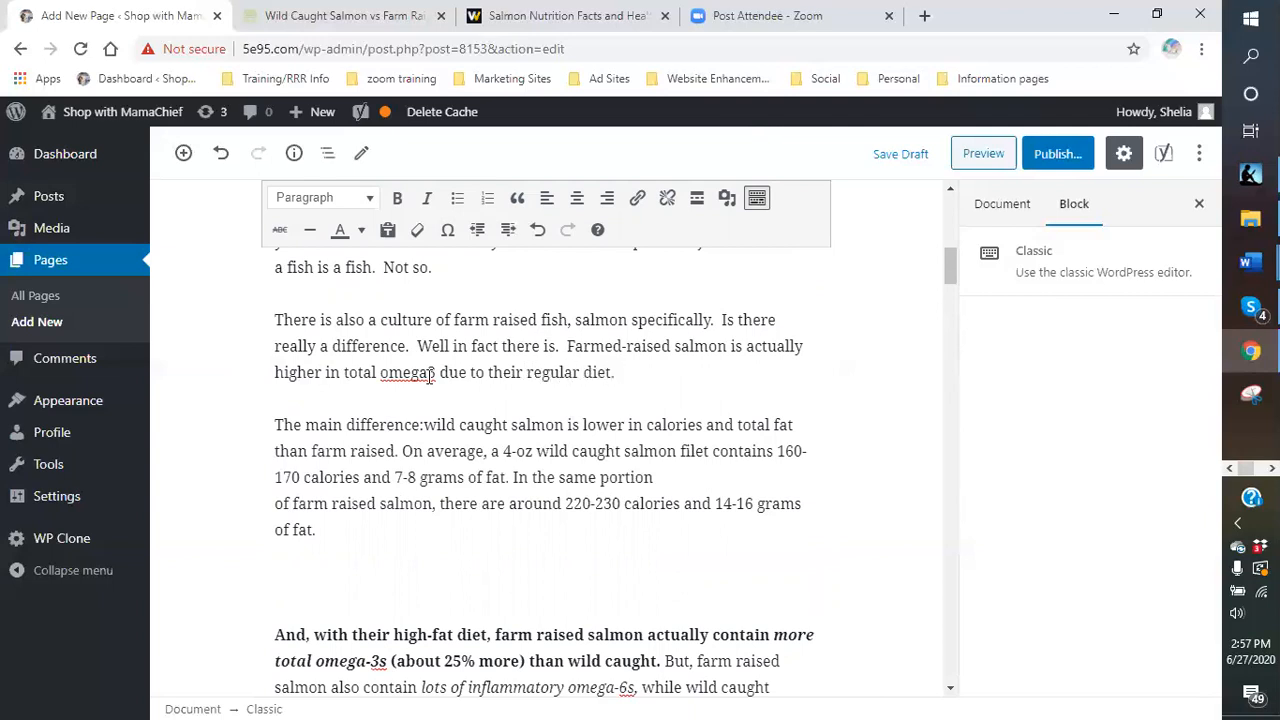
type(" vers")
key("BackSpace")
key("BackSpace")
type("sus wild salmon.")
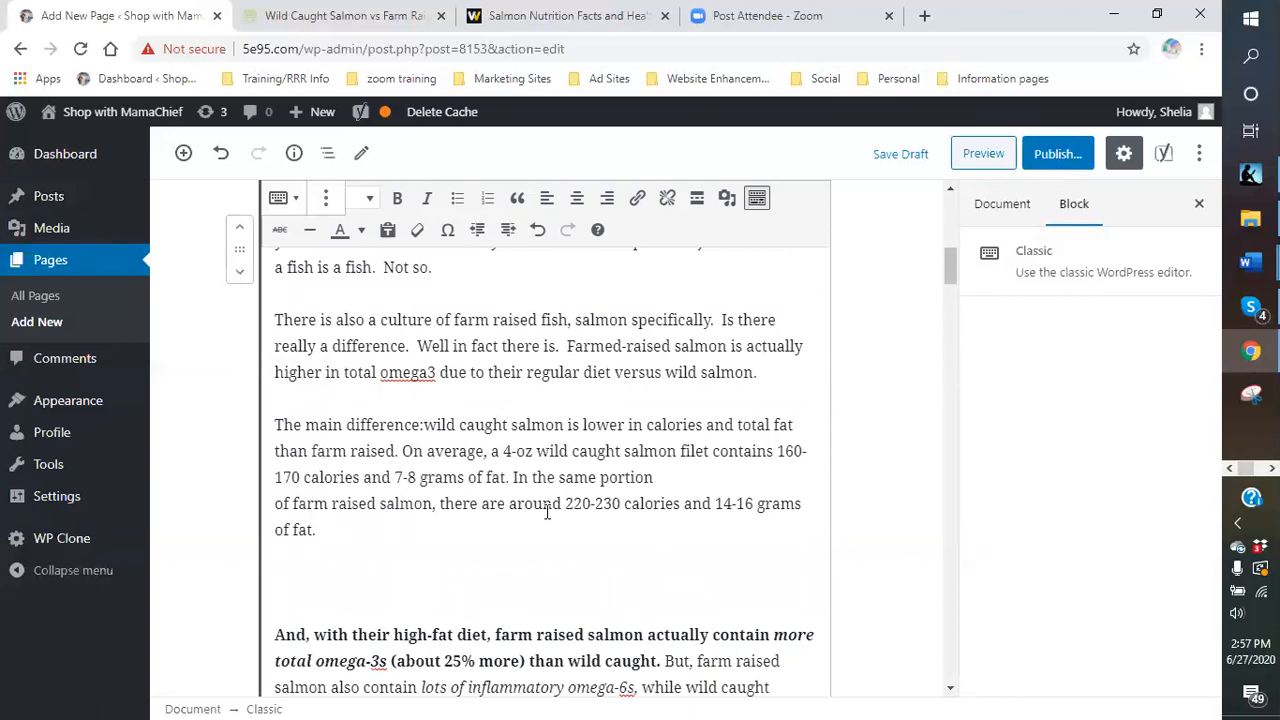
- Add the down-side sentence: farm-raised salmon contain a higher dose of omega6, the cause of inflammation
type("Bue on the doen")
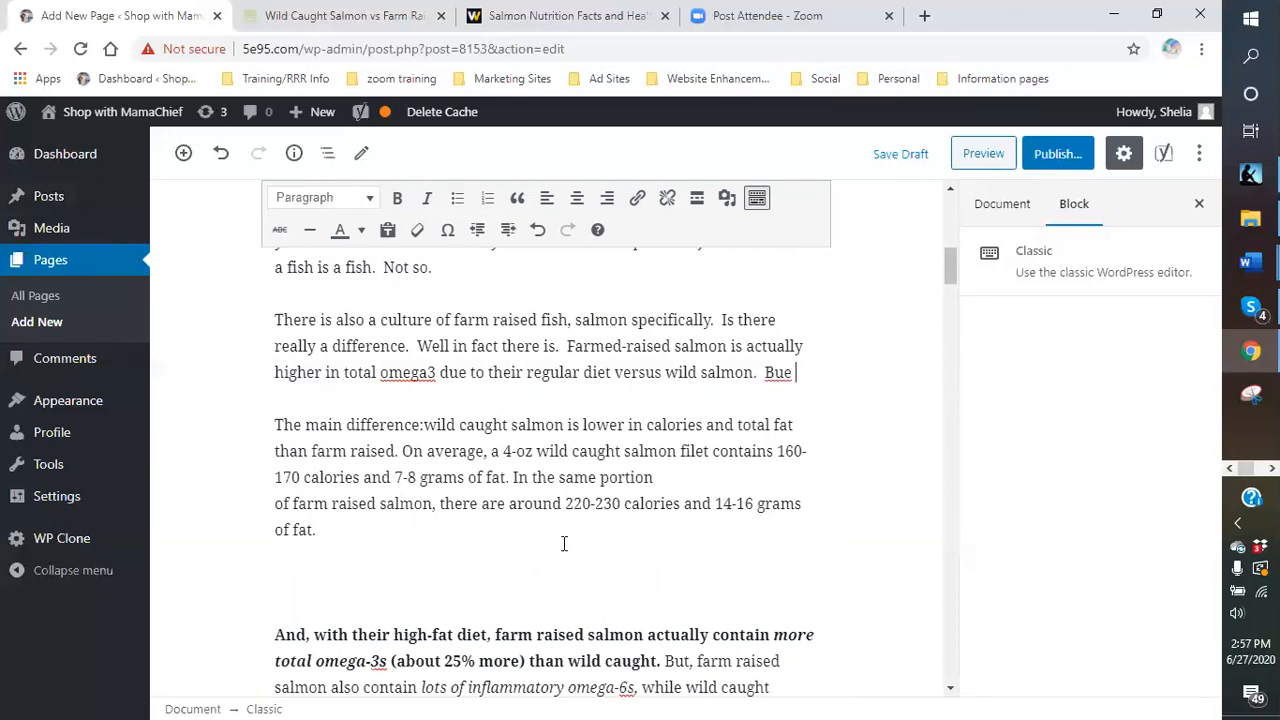
key("BackSpace")
key("BackSpace")
type("w")
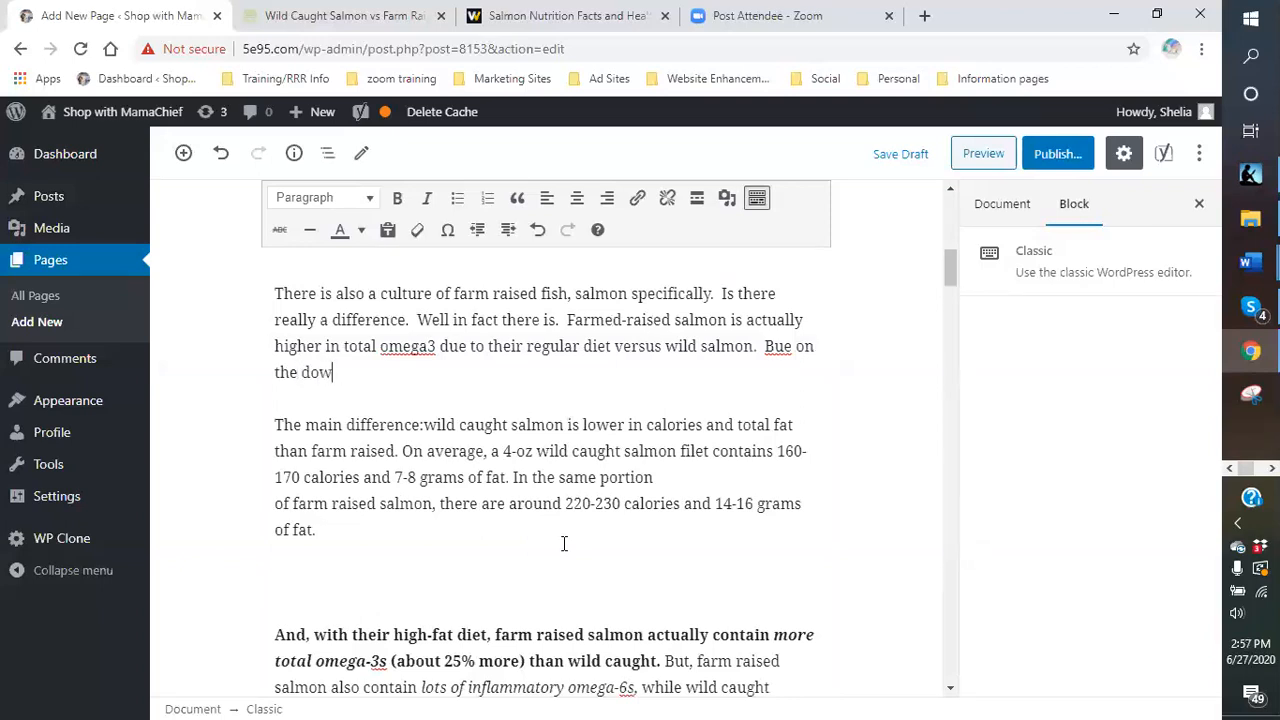
type("n side of that.")
type("farm ")
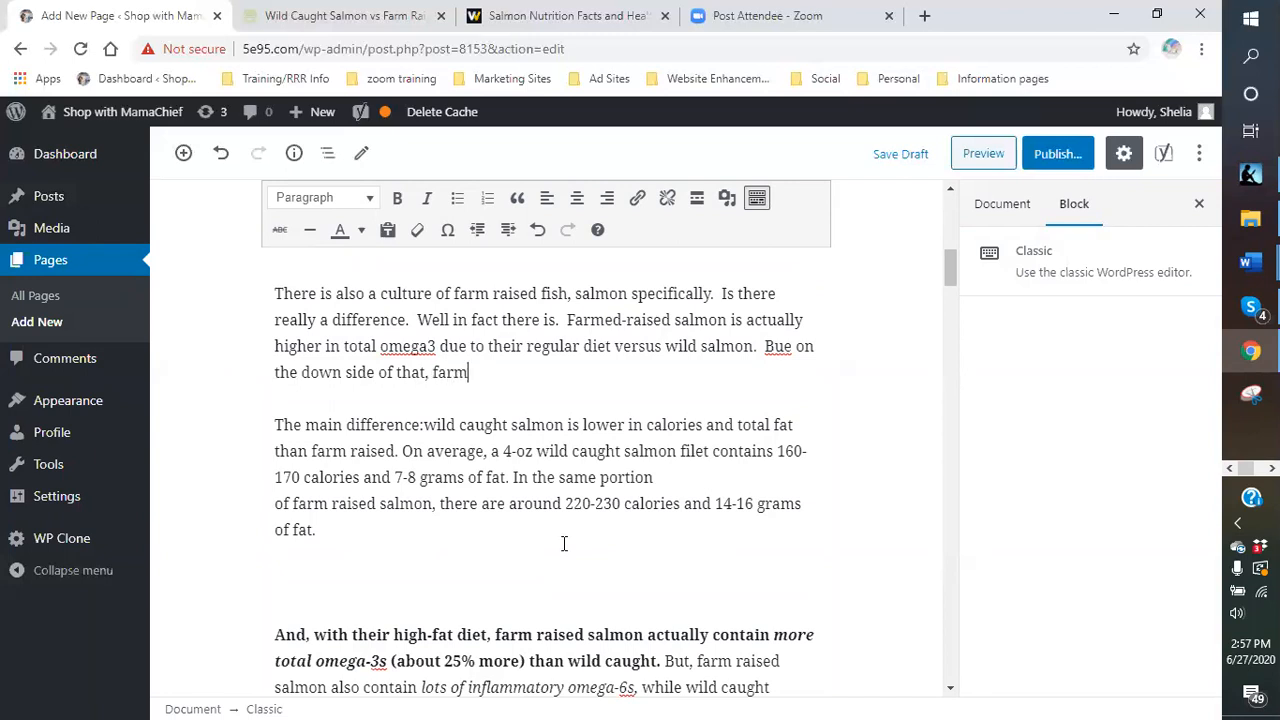
type("0r")
key("BackSpace")
key("BackSpace")
type("[-ra")
key("BackSpace")
key("BackSpace")
key("BackSpace")
type("-raised salmon also can")
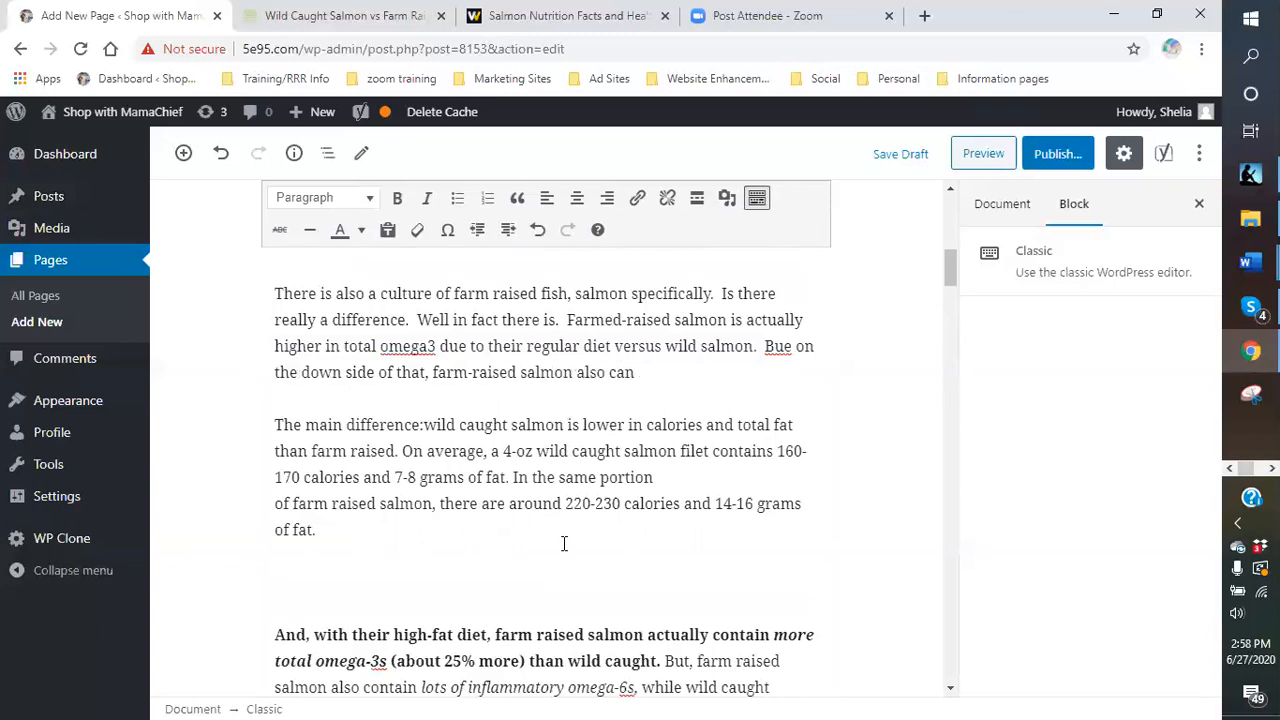
key("BackSpace")
key("BackSpace")
type("ontain a high")
type("er tod")
key("BackSpace")
key("BackSpace")
key("BackSpace")
type("does")
key("BackSpace")
key("BackSpace")
type("se off")
key("BackSpace")
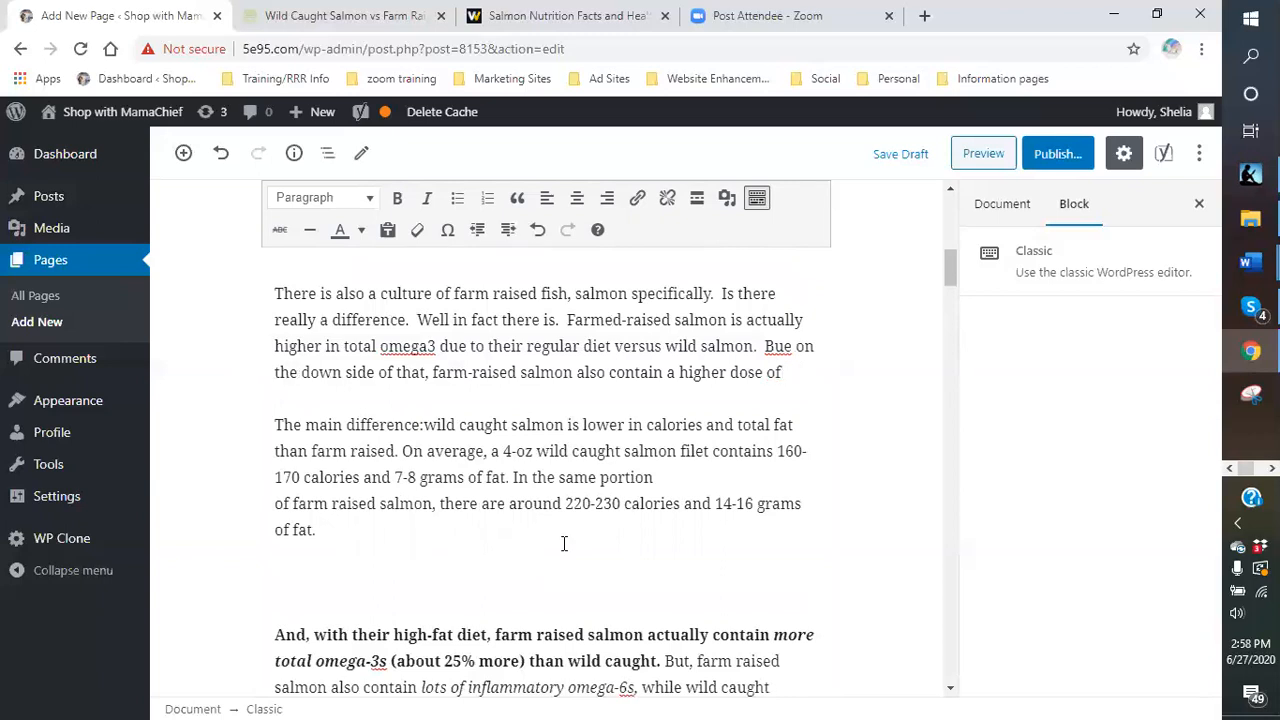
type("omega")
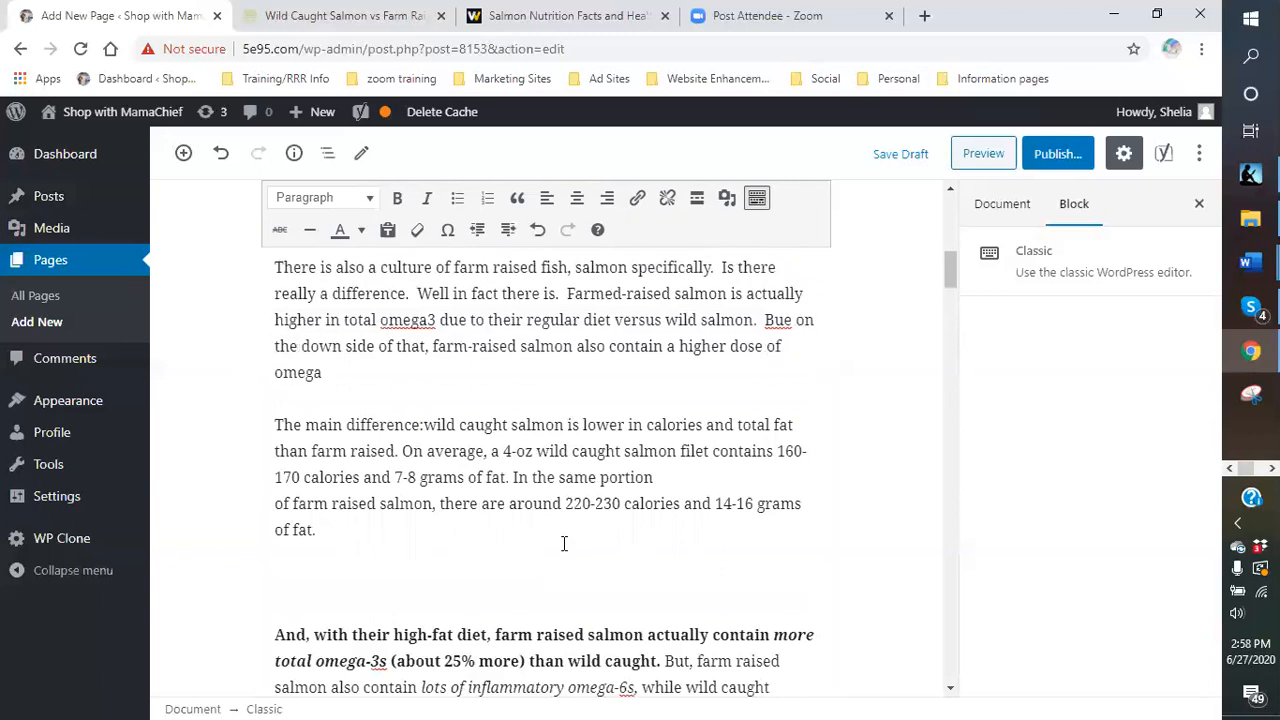
type("6 is")
type("the cause of")
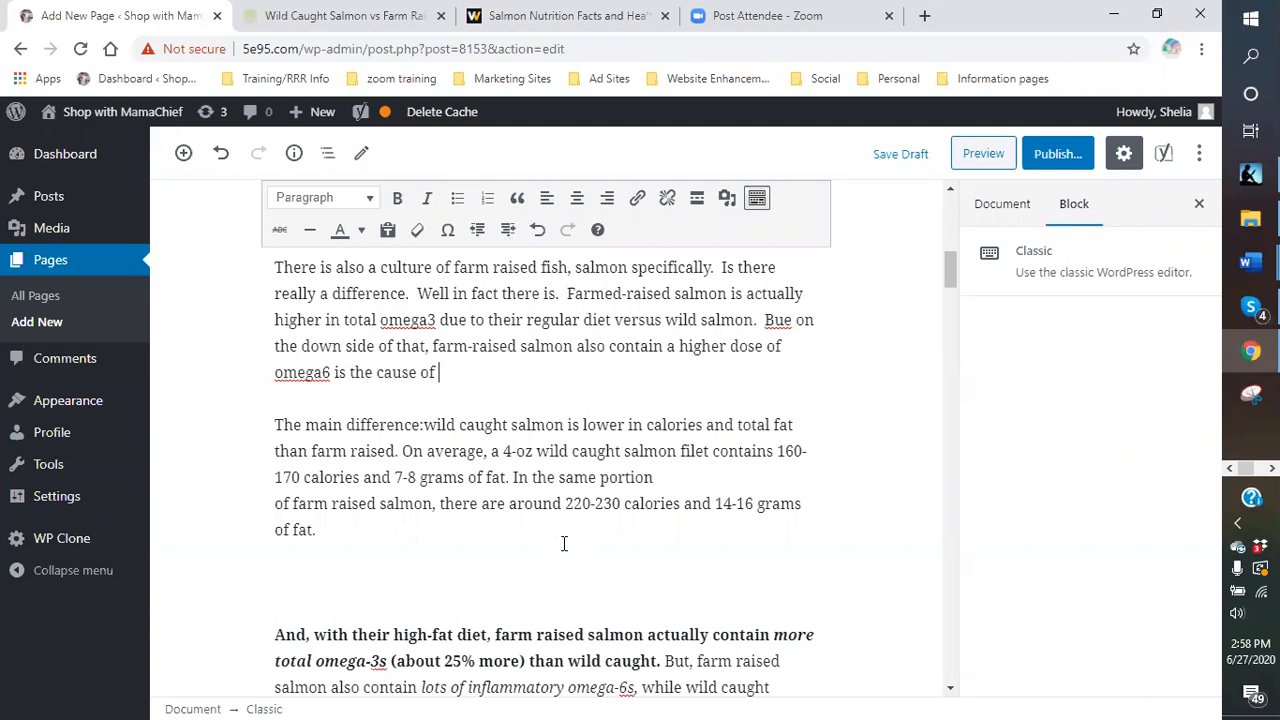
type("inflammation.")
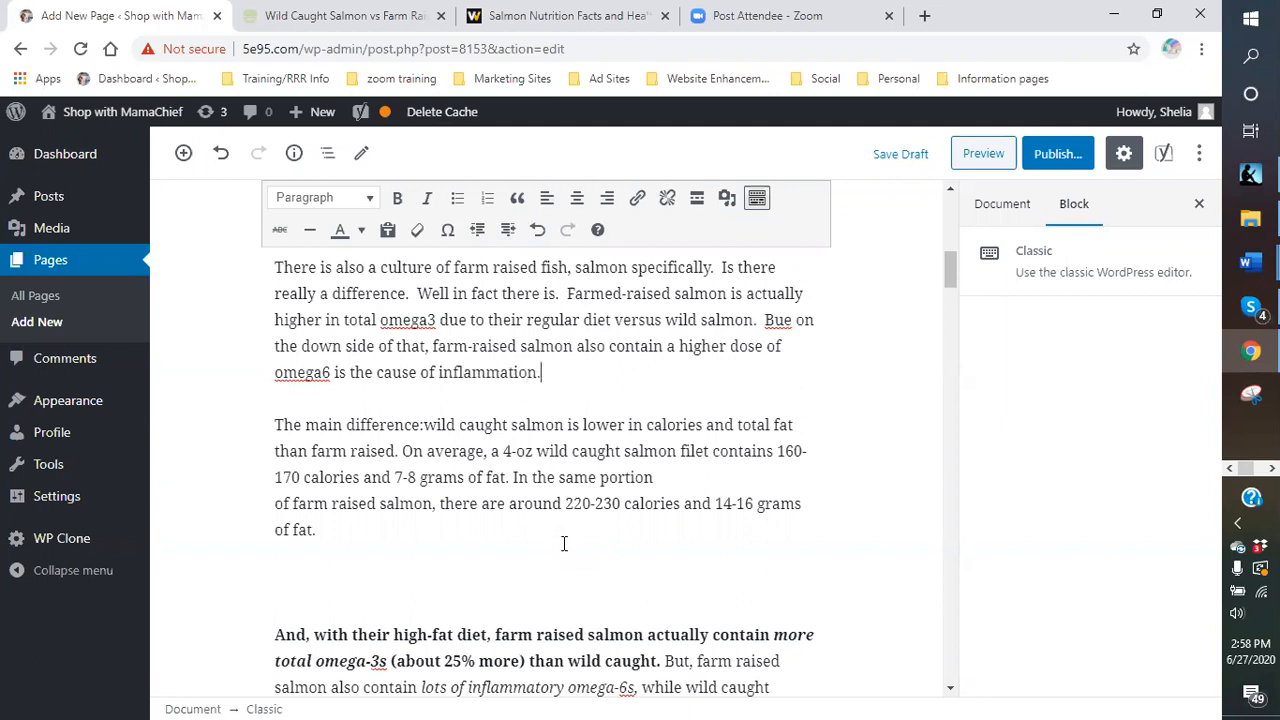
- Change 'Bue' to 'But' and insert 'which' before 'is the cause of inflammation'
left_click(467, 320)
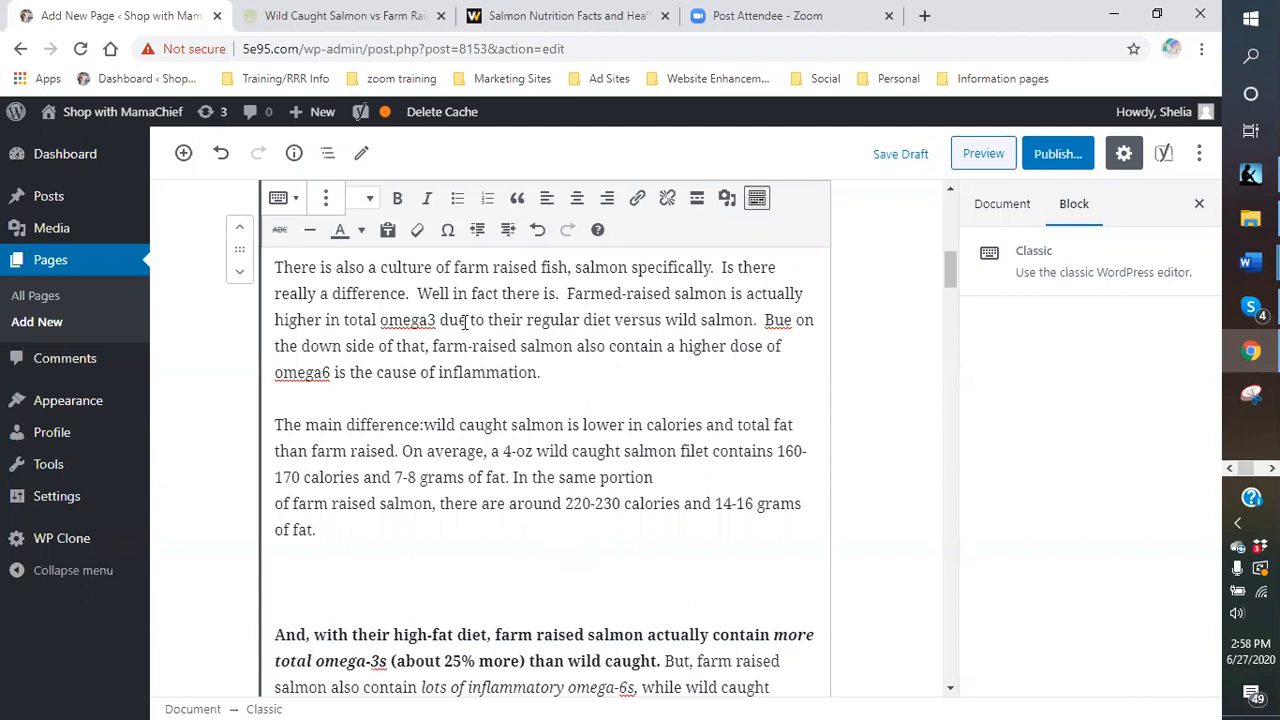
key("BackSpace")
key("BackSpace")
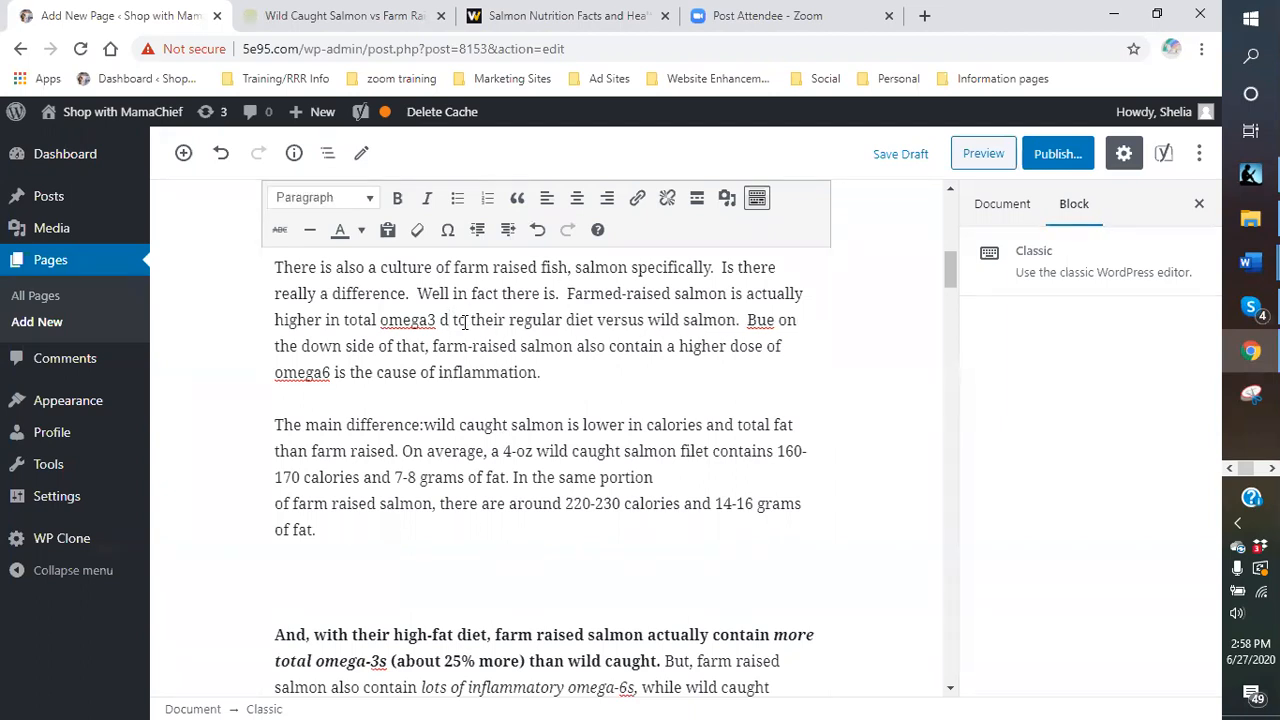
type("ue")
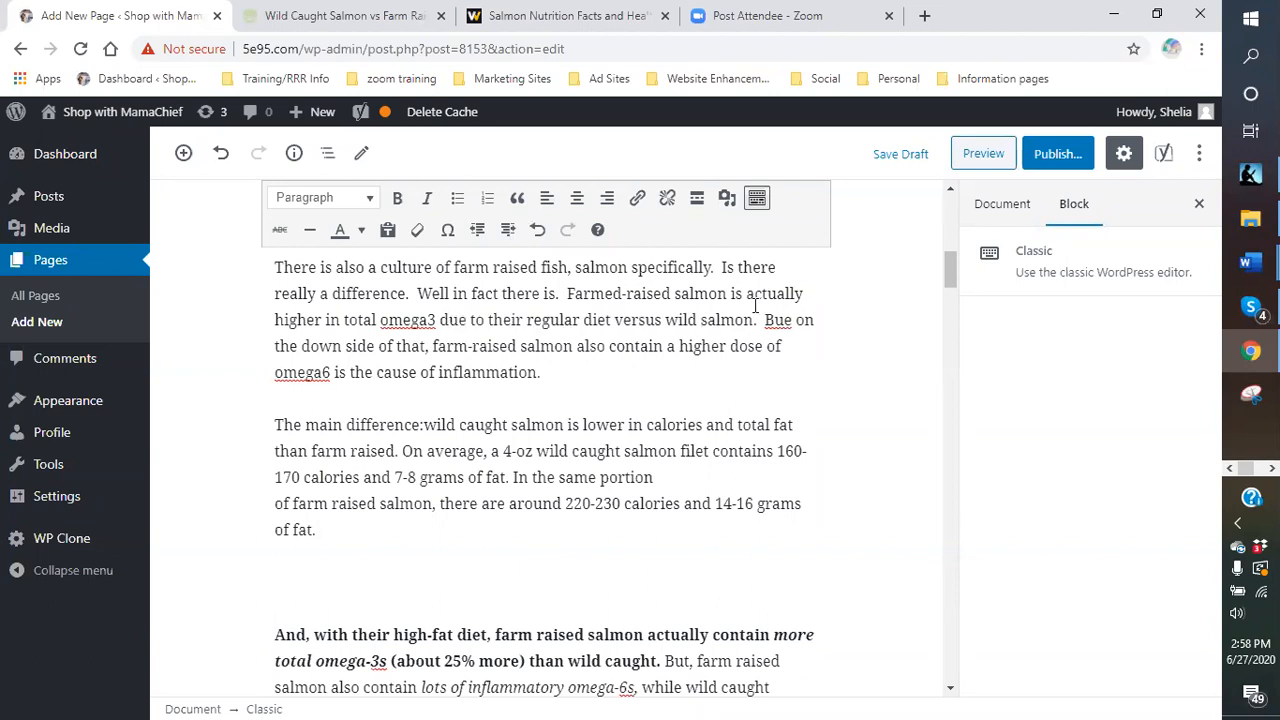
key("BackSpace")
type("D")
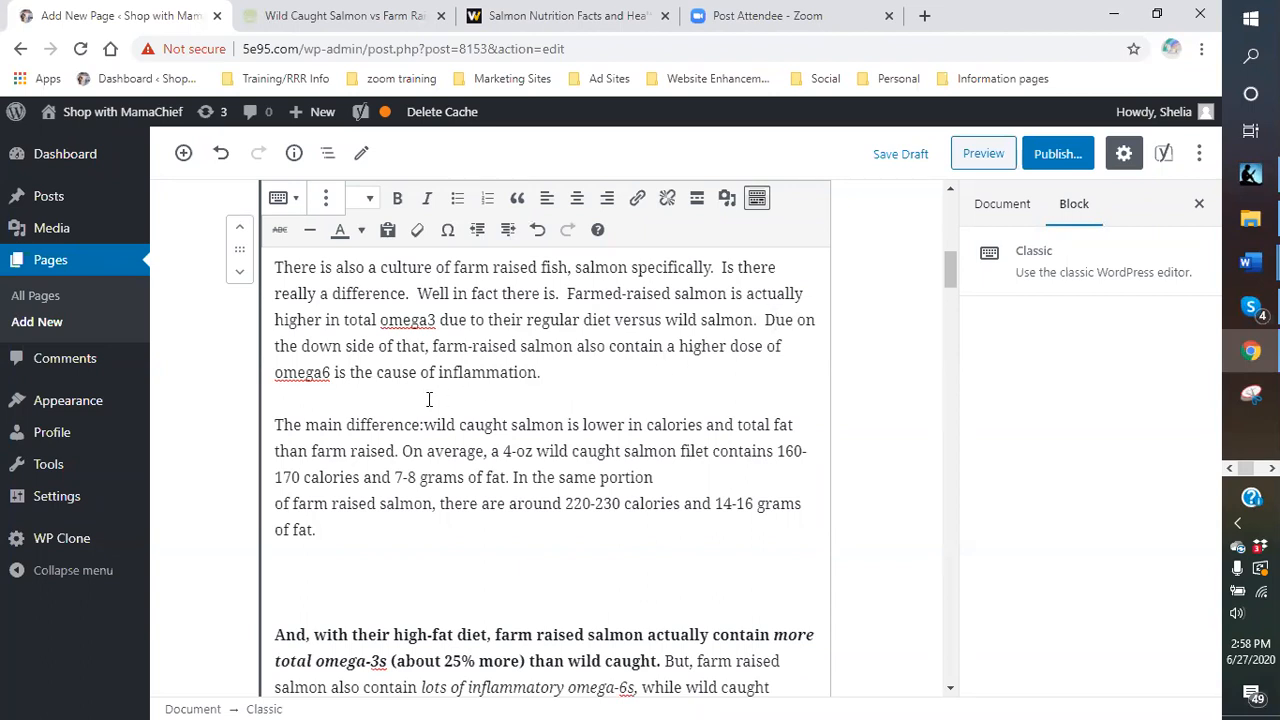
left_click(335, 372)
type("which")
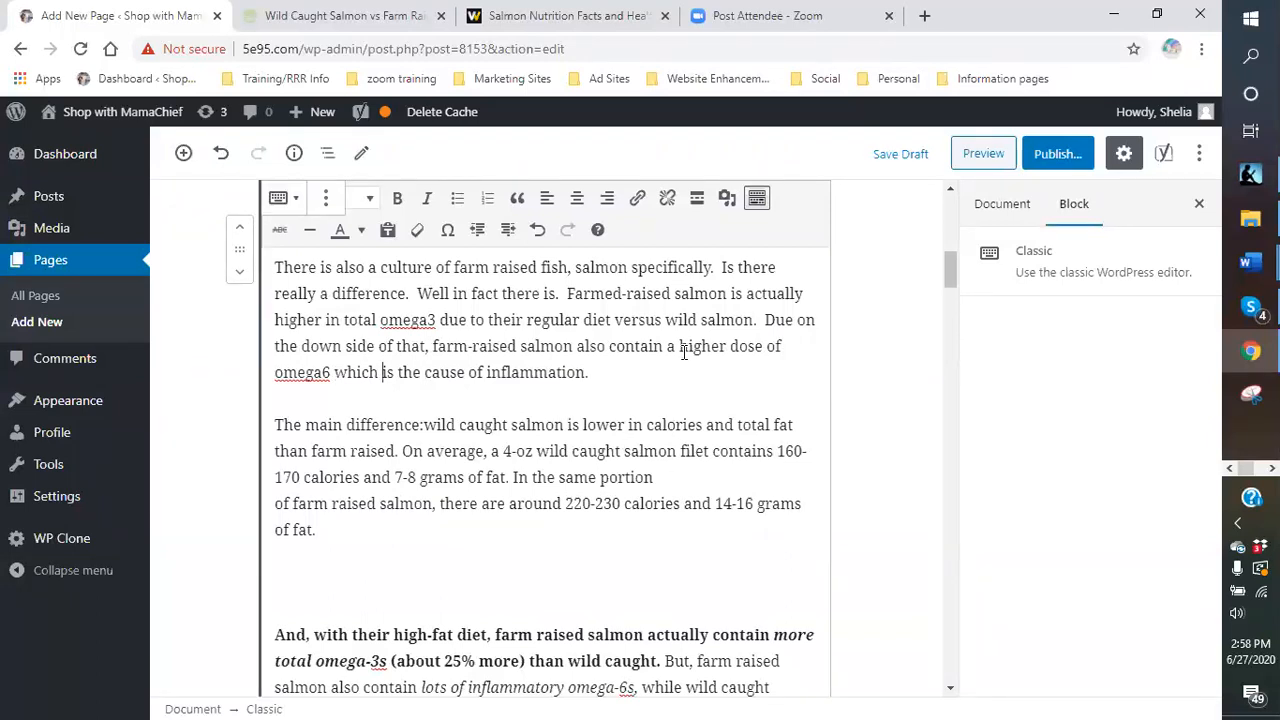
left_click(794, 320)
key("BackSpace")
key("BackSpace")
key("BackSpace")
type("But")
- Remove the bold 'And, with their high-fat diet…' omega ratio paragraph and its leftover empty line
scroll(608, 460, "down", 2)
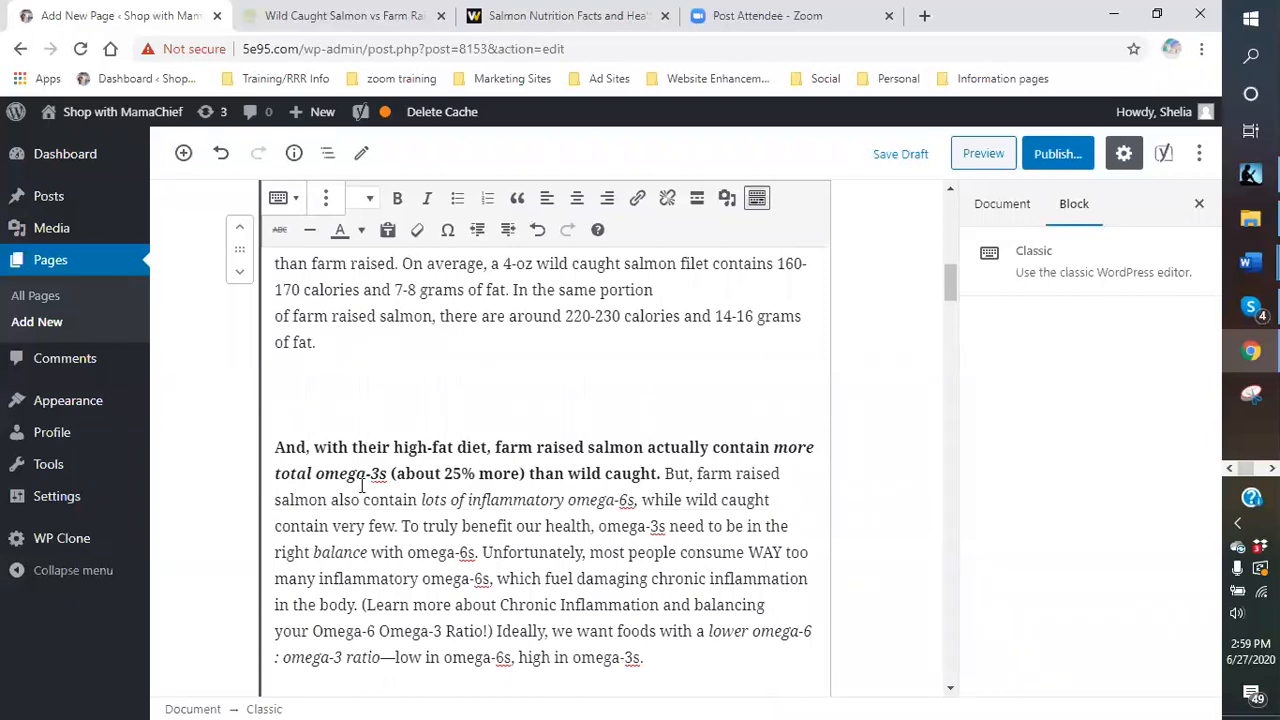
scroll(430, 408, "up", 2)
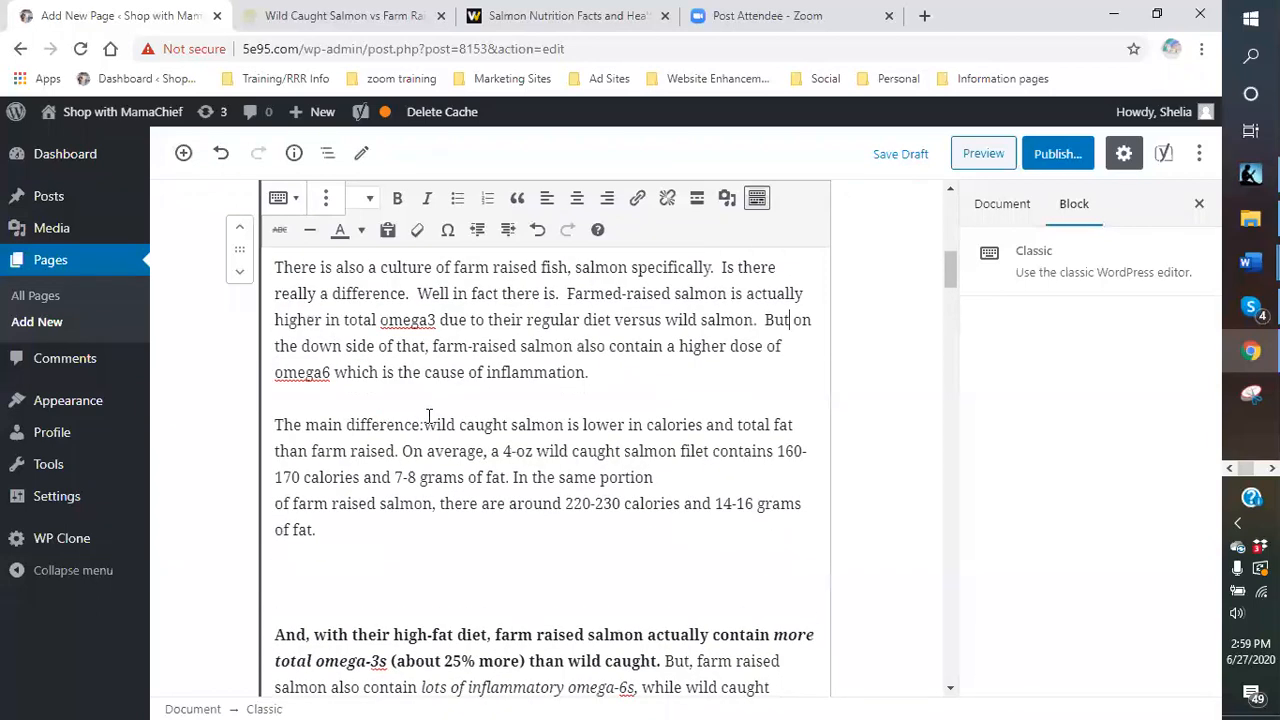
scroll(430, 415, "down", 2)
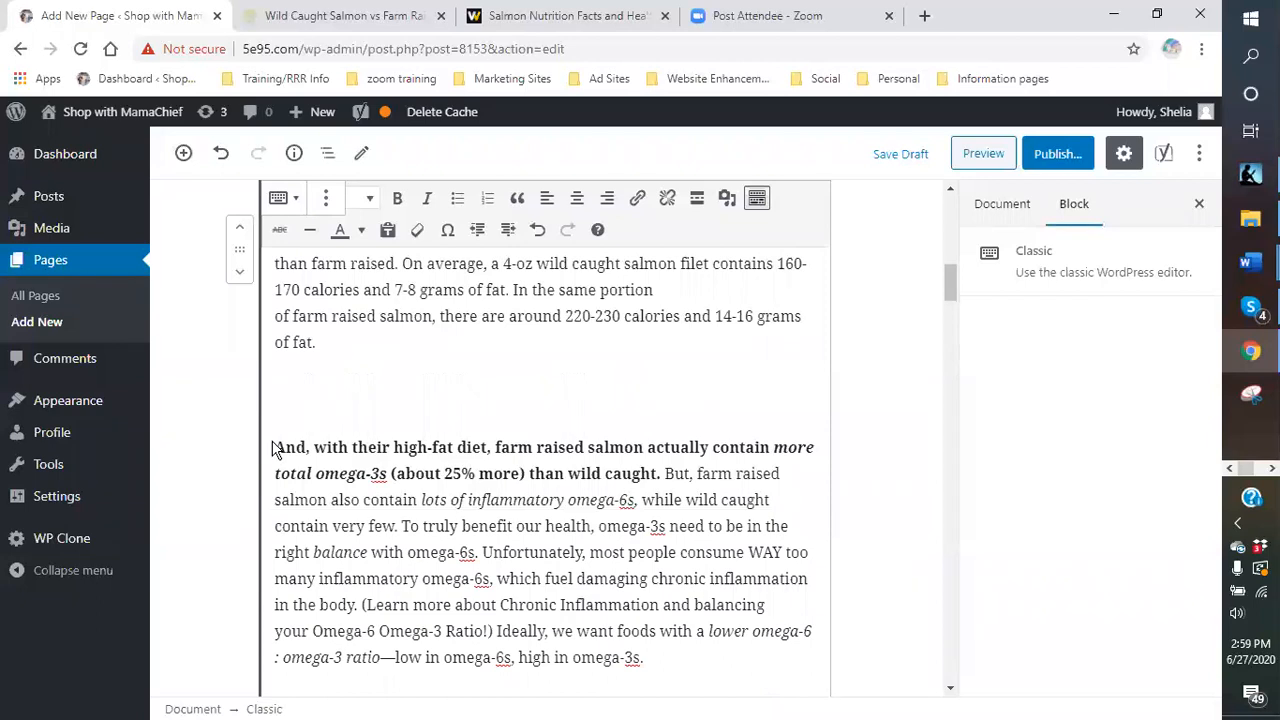
left_click_drag(274, 447, 323, 518)
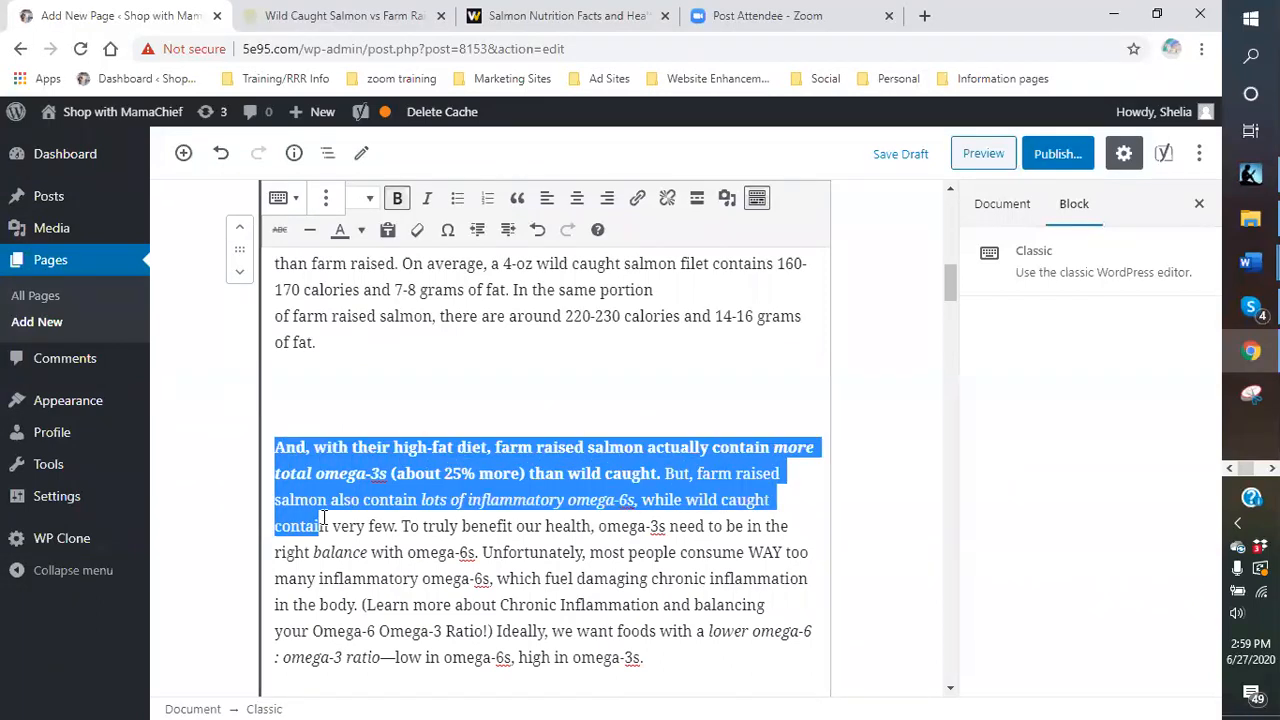
left_click_drag(323, 518, 695, 661)
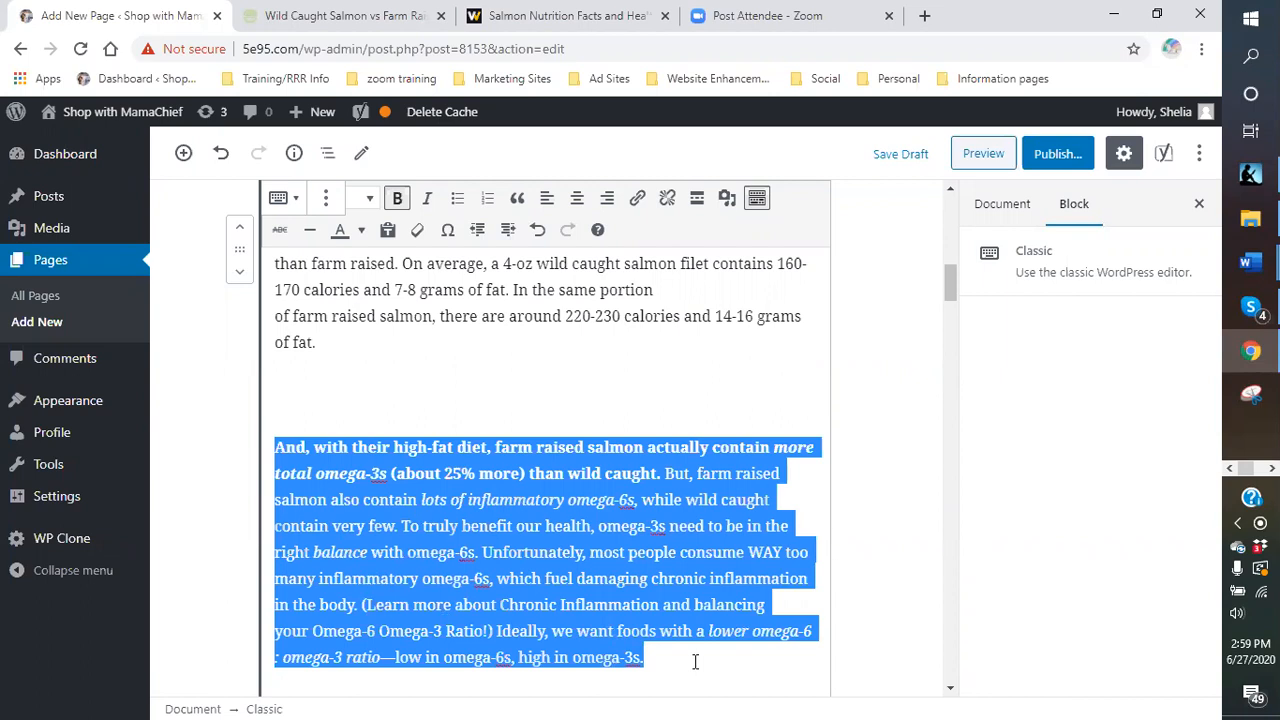
key("BackSpace")
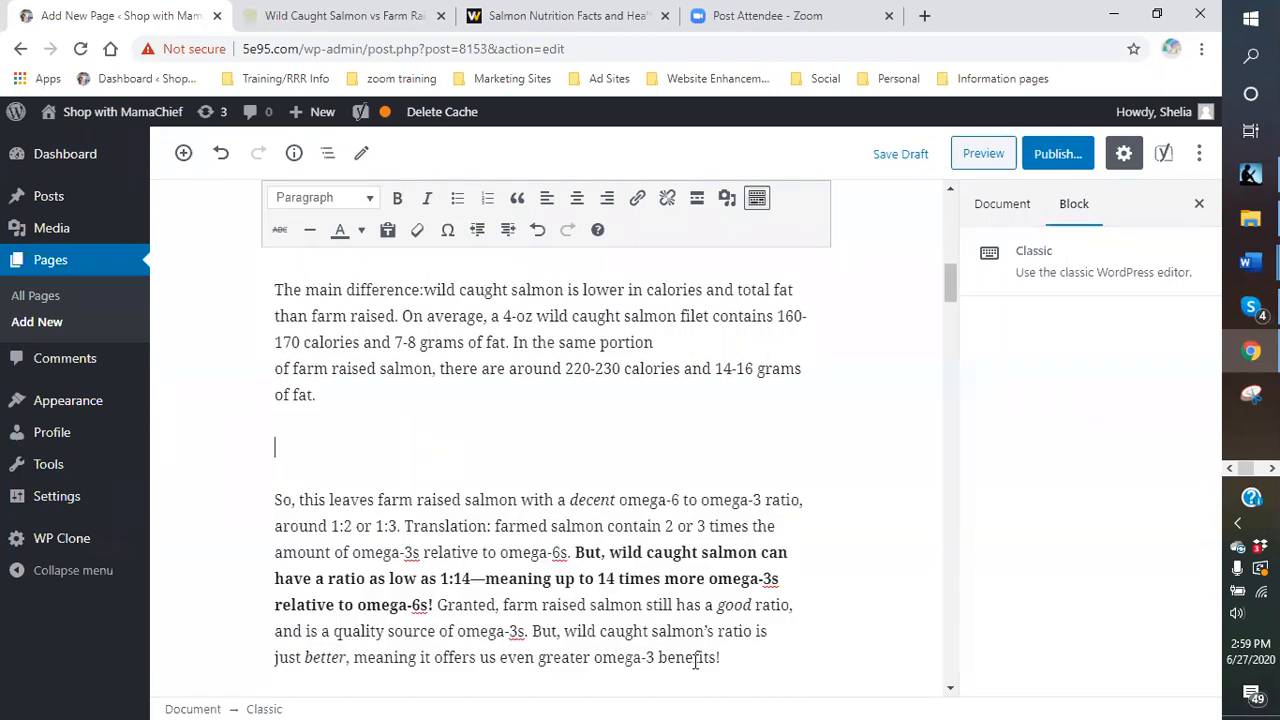
key("BackSpace")
scroll(559, 591, "up", 1)
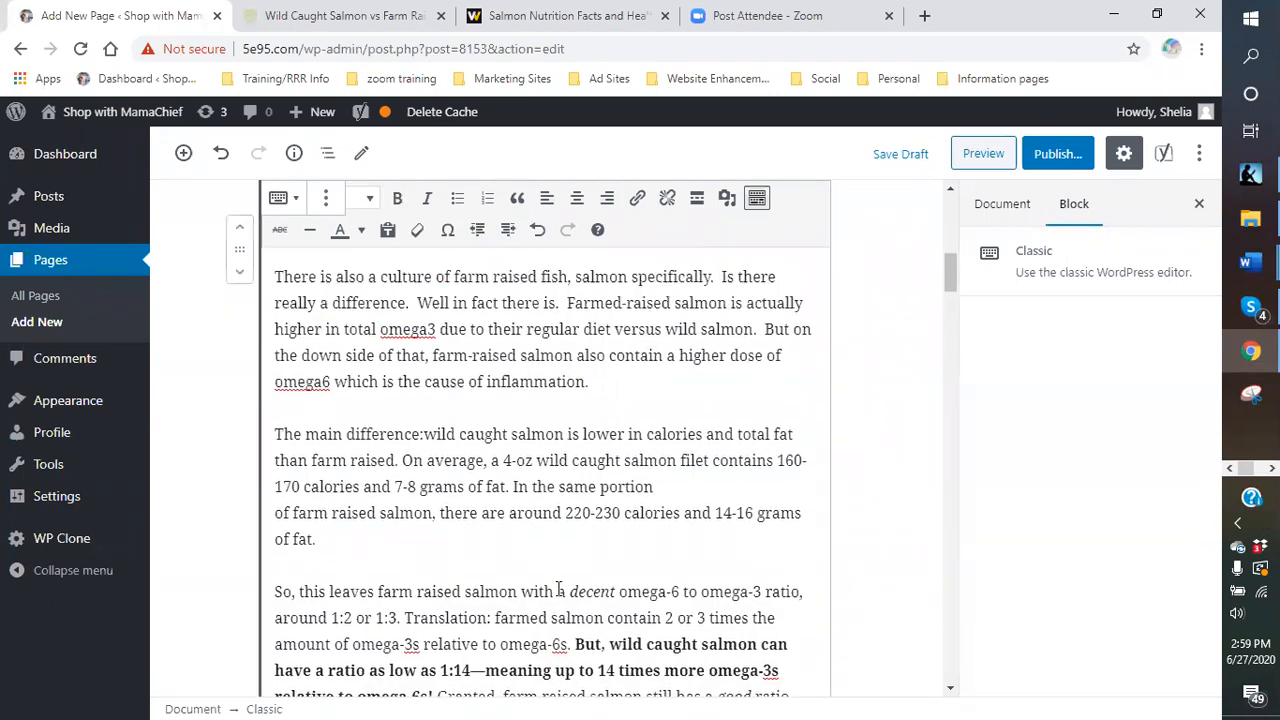
scroll(559, 591, "up", 1)
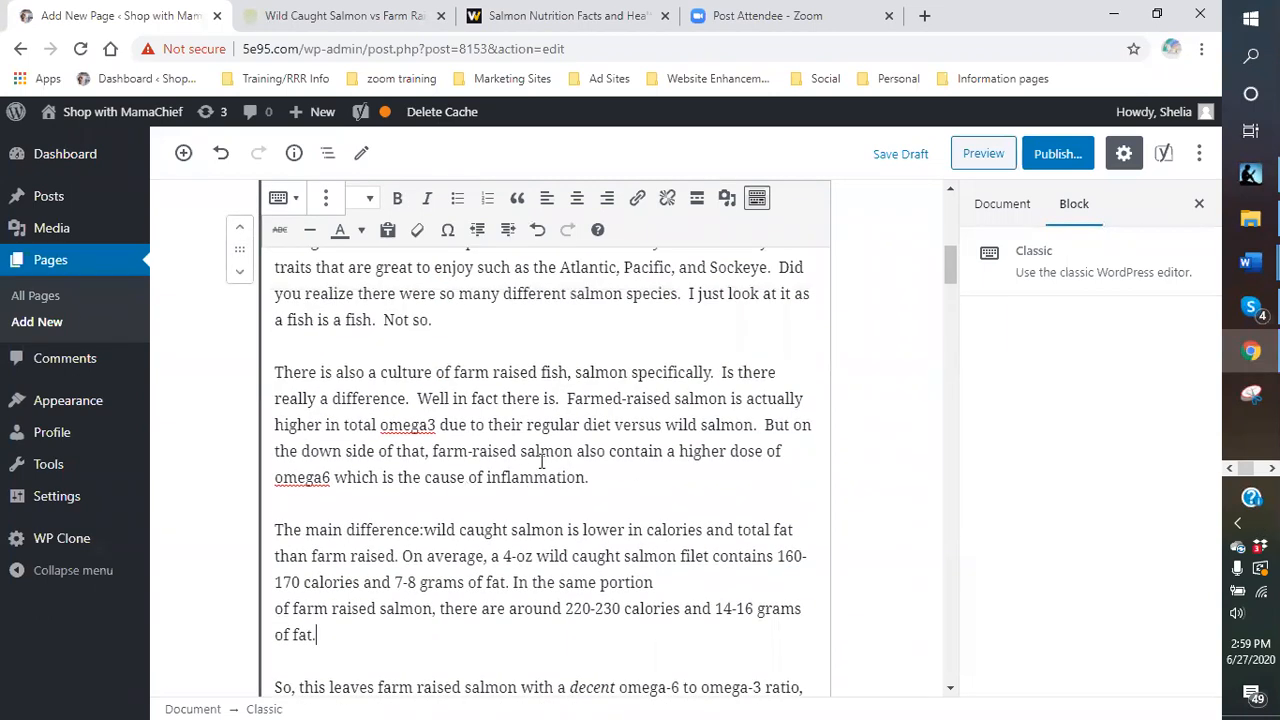
- Insert hyphens so omega3 and omega6 read omega-3 and omega-6
left_click(431, 428)
type("-")
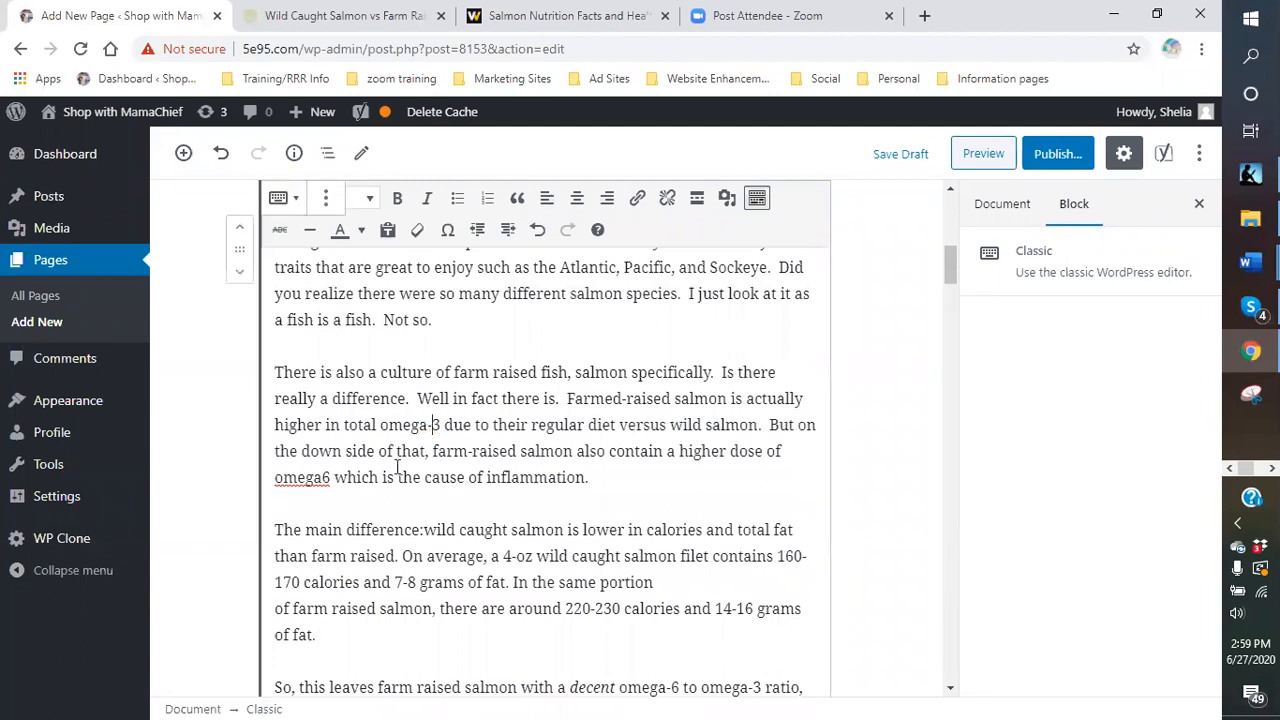
left_click(323, 479)
type("-")
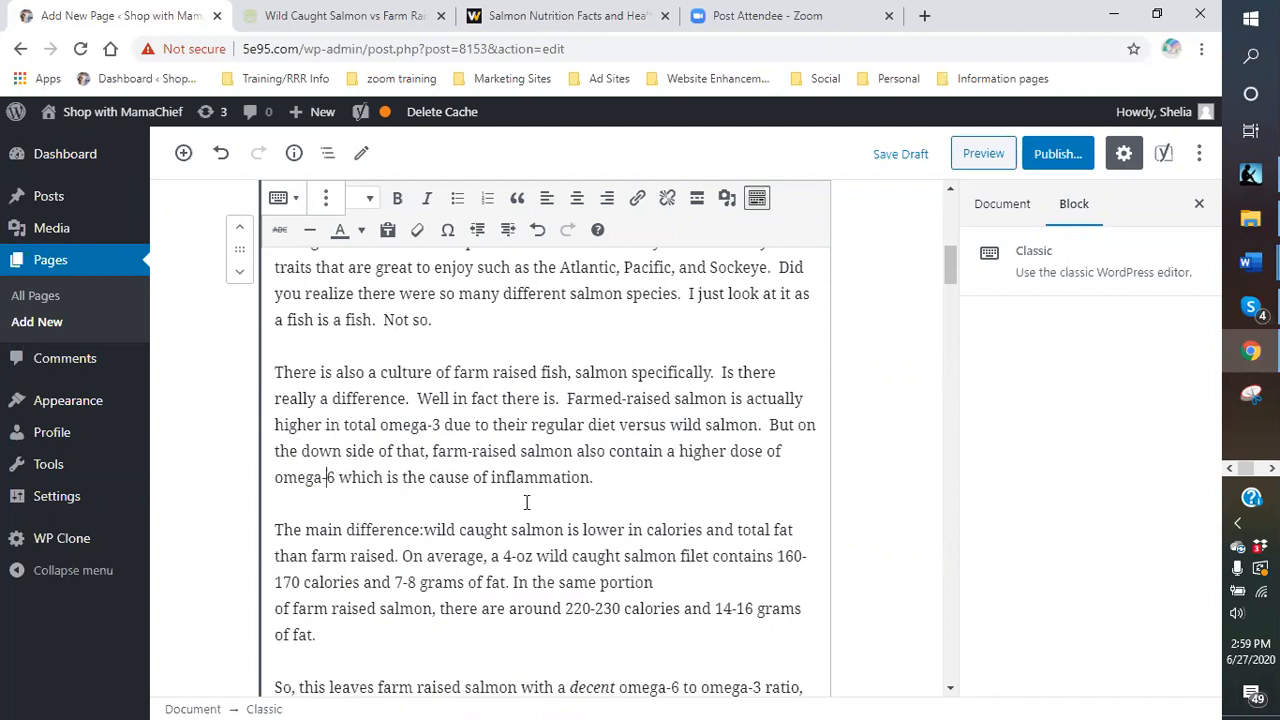
scroll(528, 498, "down", 1)
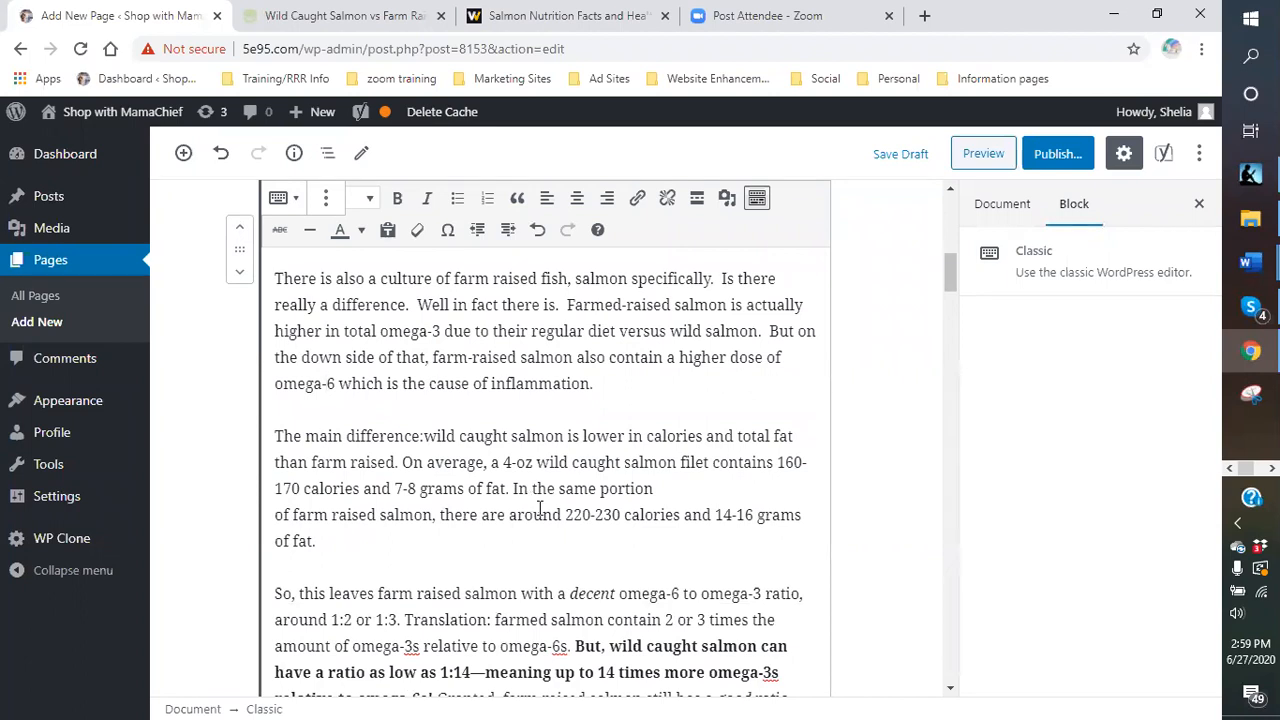
scroll(528, 498, "down", 1)
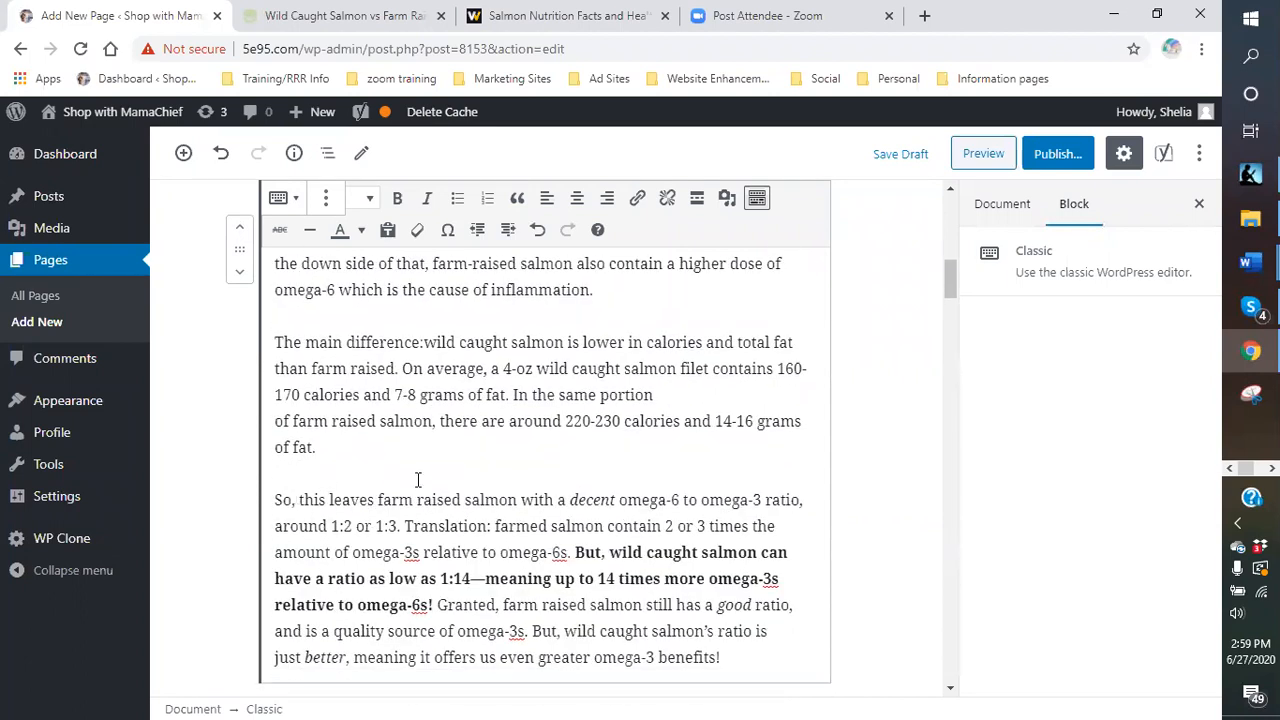
scroll(412, 474, "down", 1)
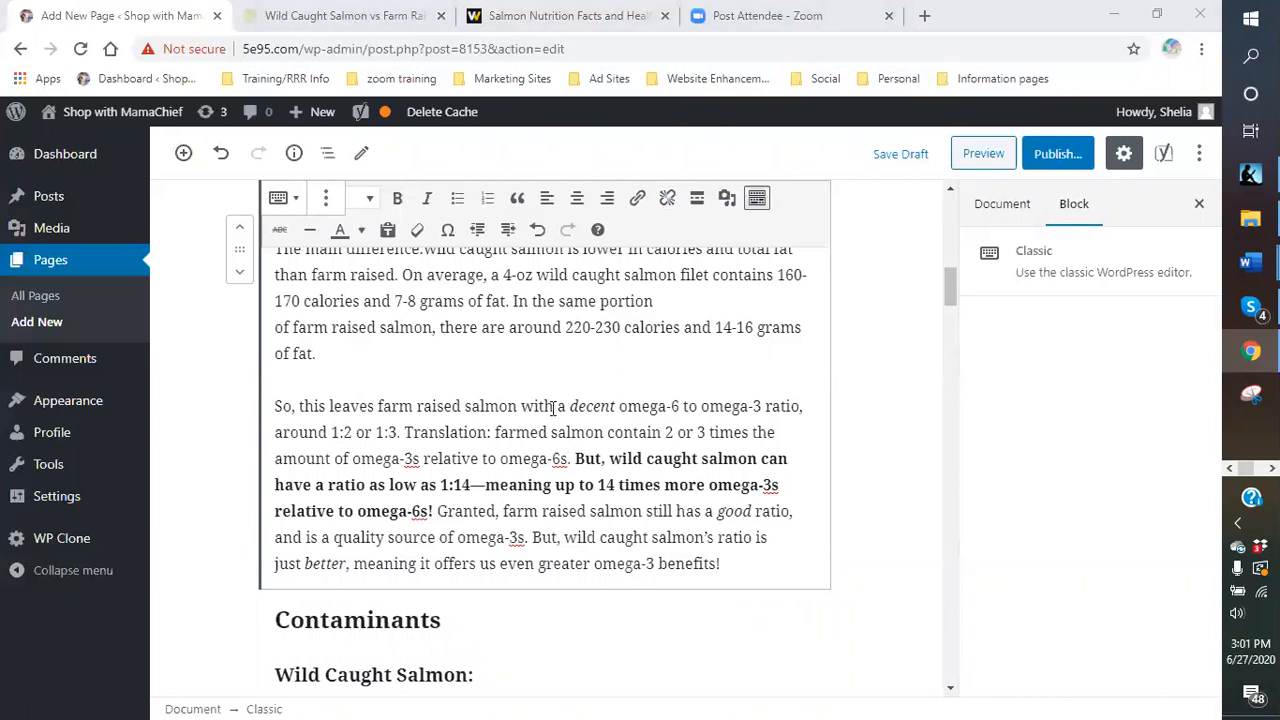
scroll(550, 408, "up", 1)
scroll(550, 408, "up", 1)
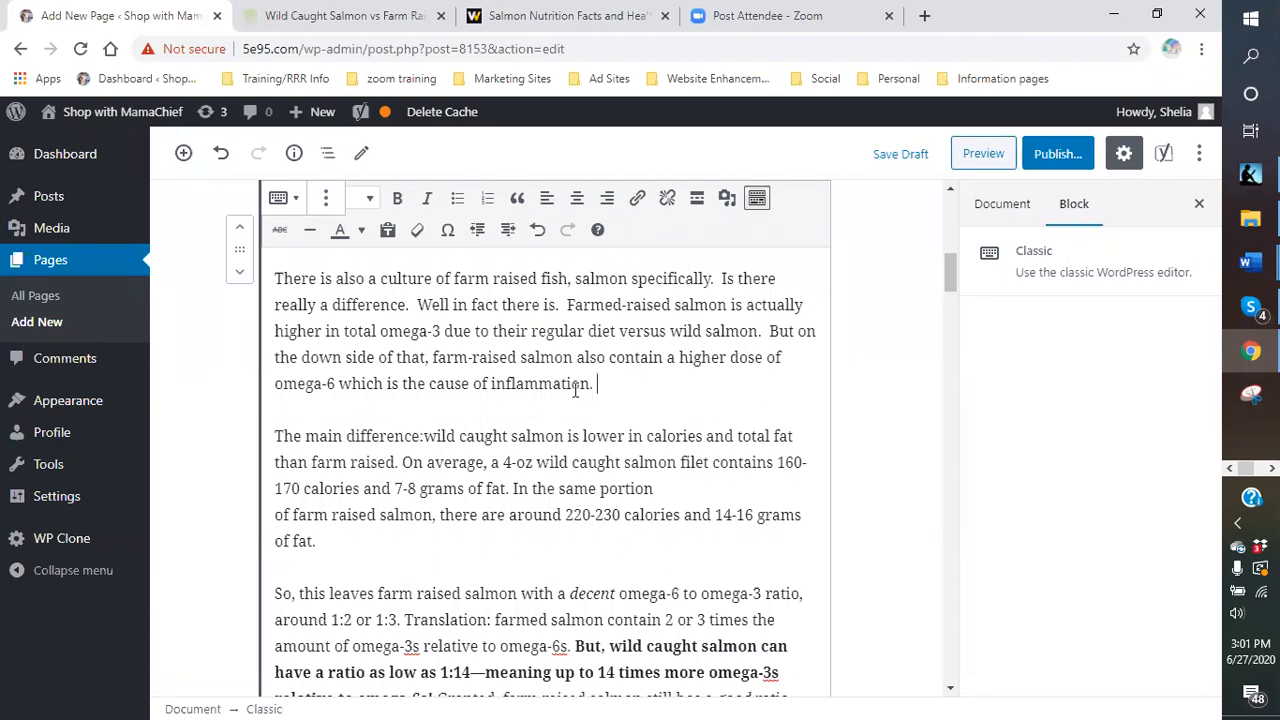
scroll(494, 436, "down", 3)
scroll(494, 436, "down", 2)
scroll(494, 436, "up", 3)
scroll(494, 438, "up", 10)
scroll(521, 533, "down", 3)
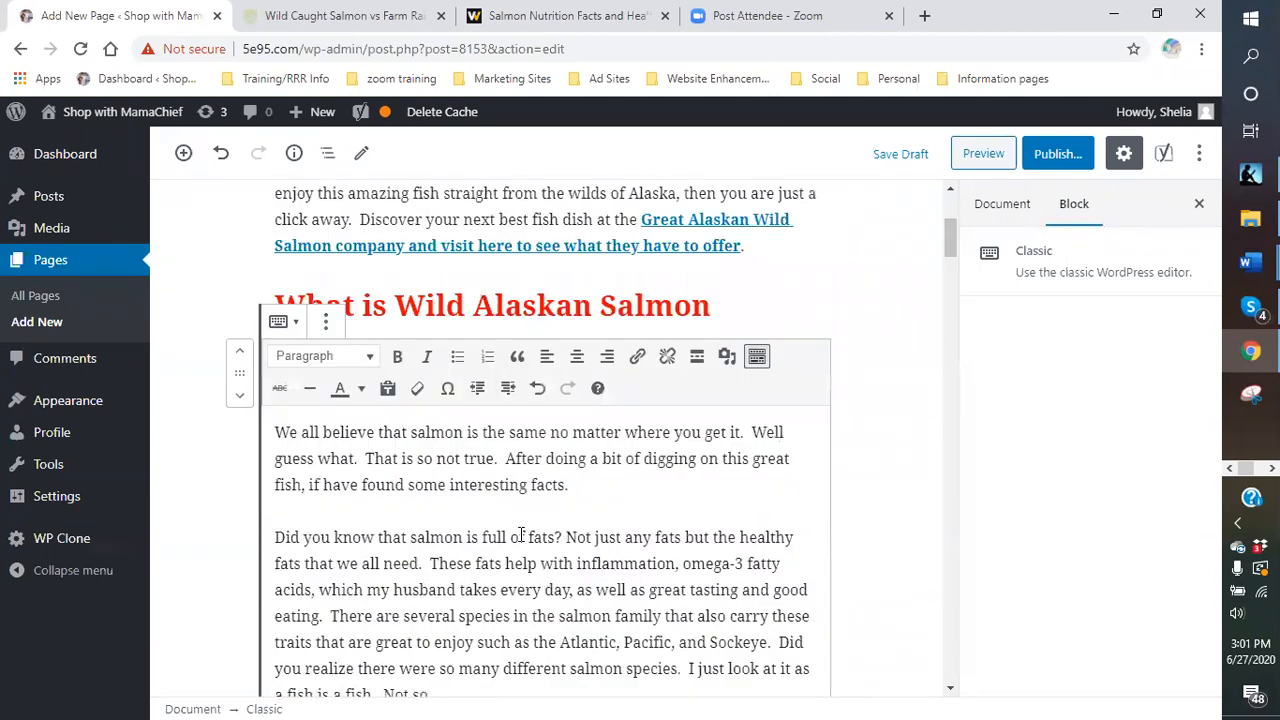
scroll(500, 548, "down", 5)
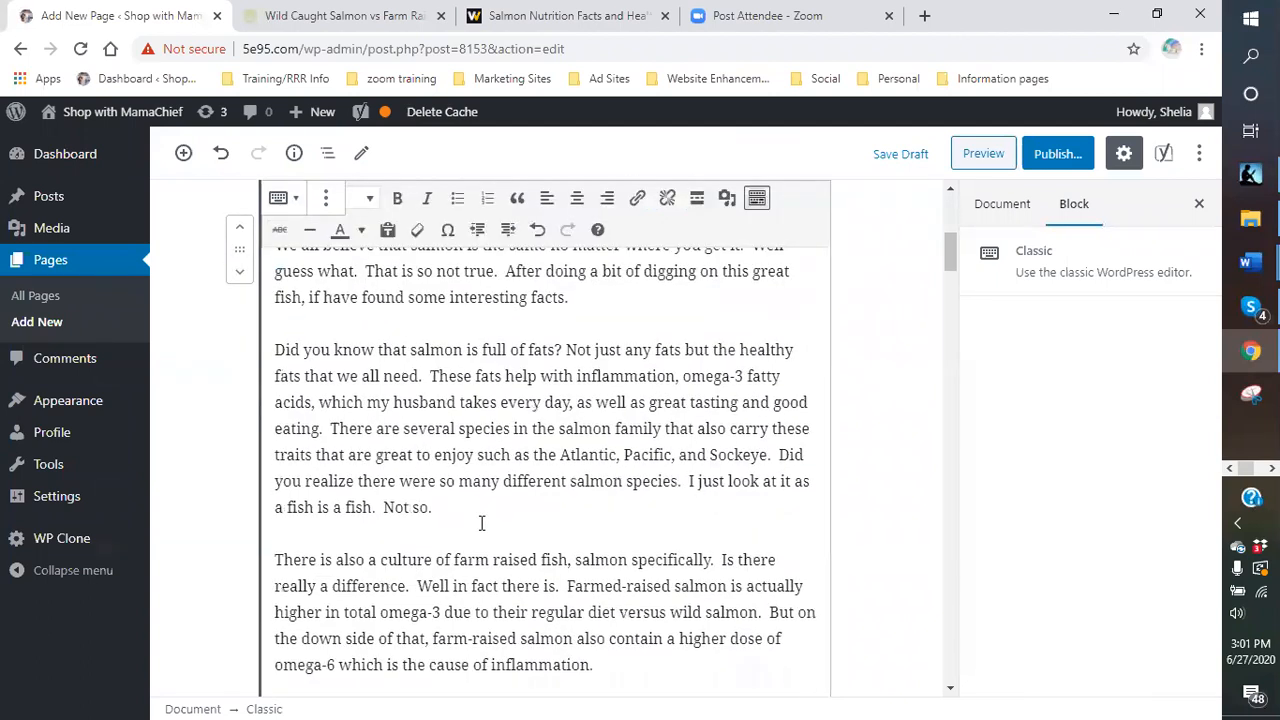
scroll(415, 446, "up", 1)
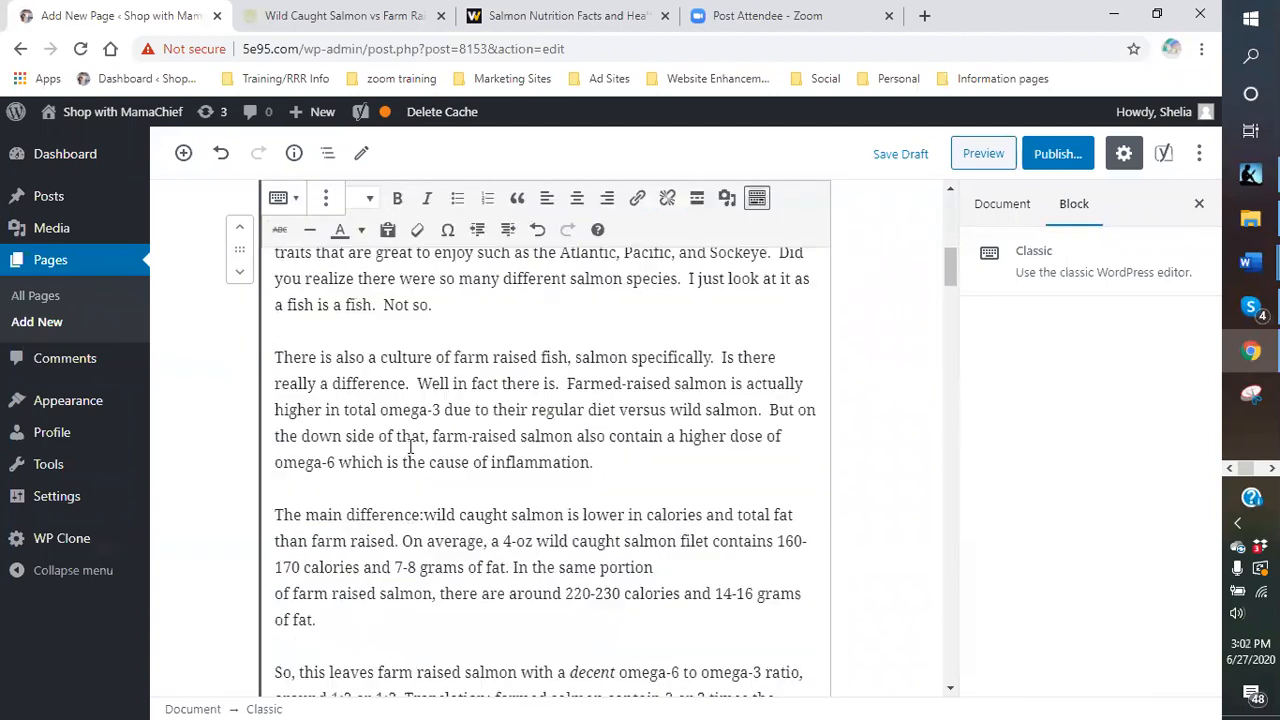
scroll(412, 448, "down", 1)
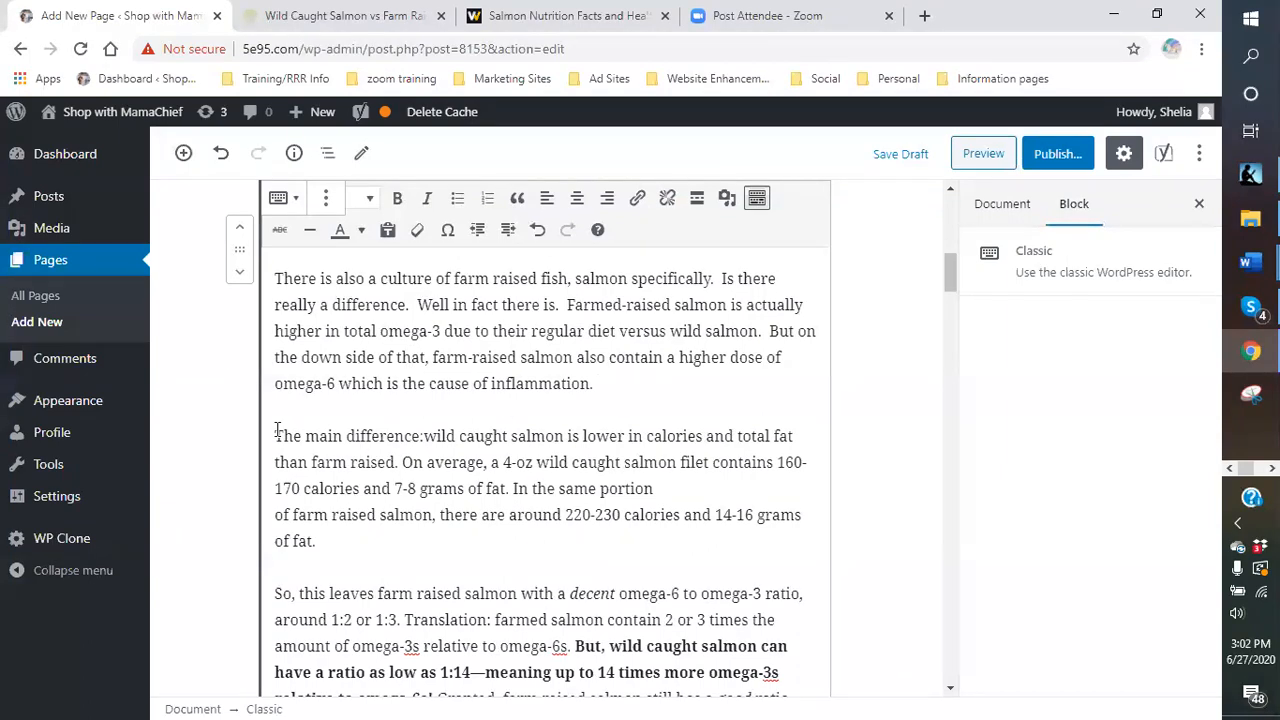
- Copy the 'The main difference' and 'So, this leaves…' paragraphs, then delete them
left_click_drag(277, 430, 752, 640)
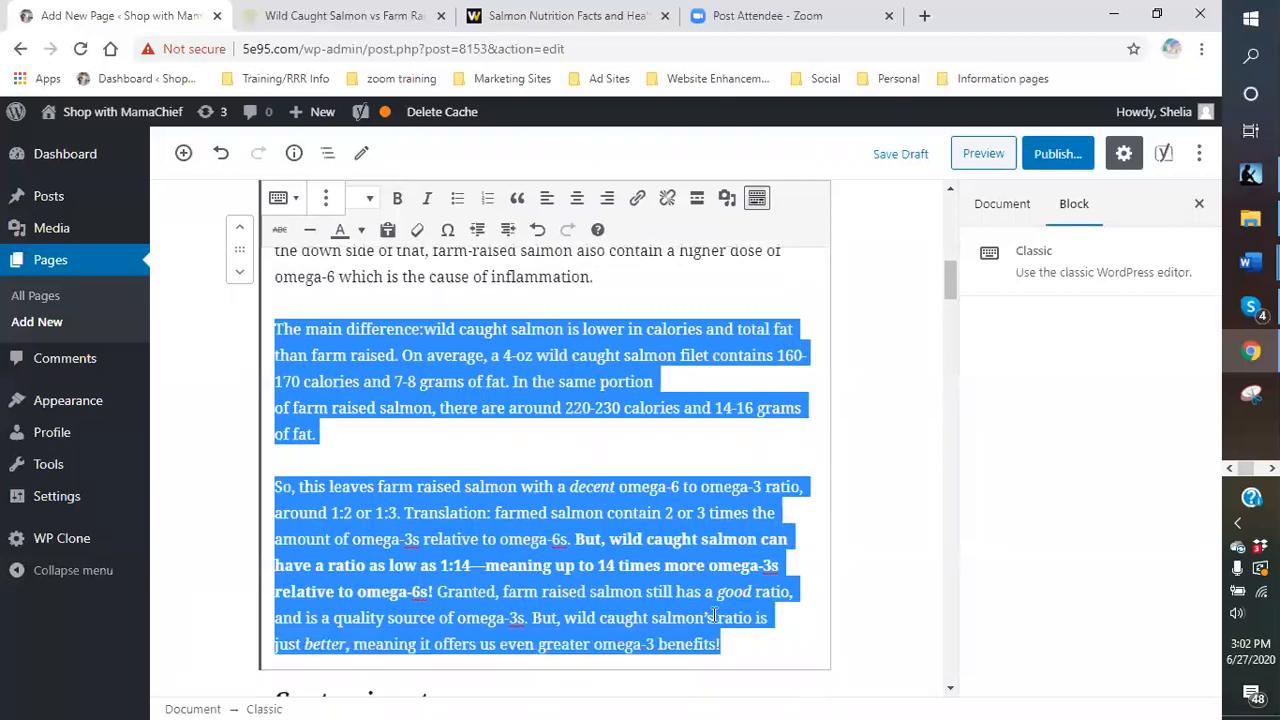
right_click(646, 590)
left_click(682, 354)
key("BackSpace")
key("BackSpace")
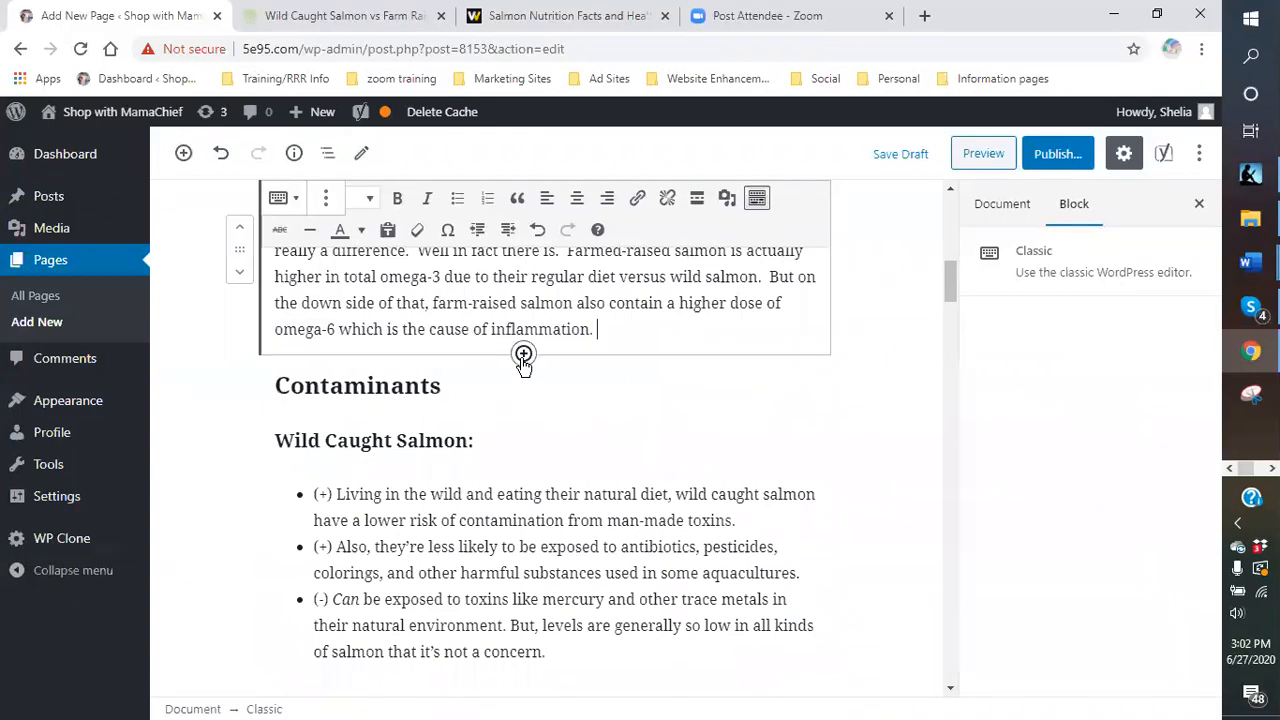
- Add an empty paragraph above the Contaminants heading and paste the two paragraphs there
left_click(523, 355)
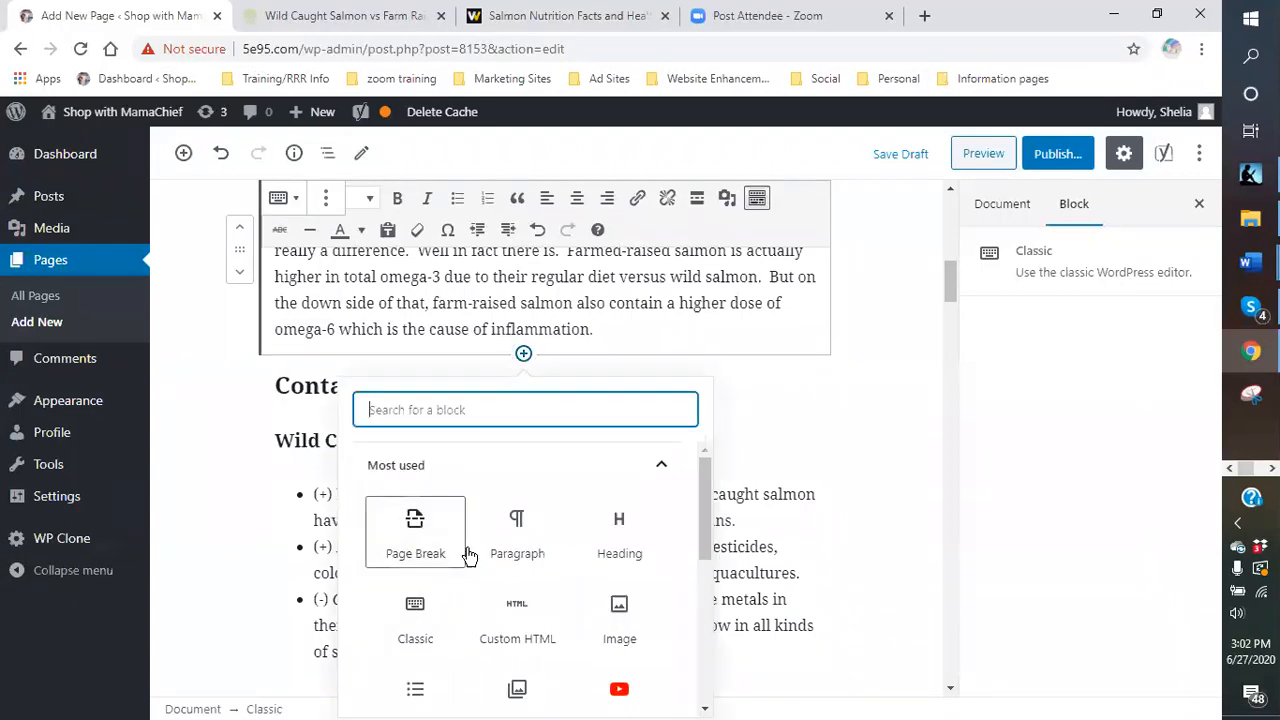
left_click(527, 555)
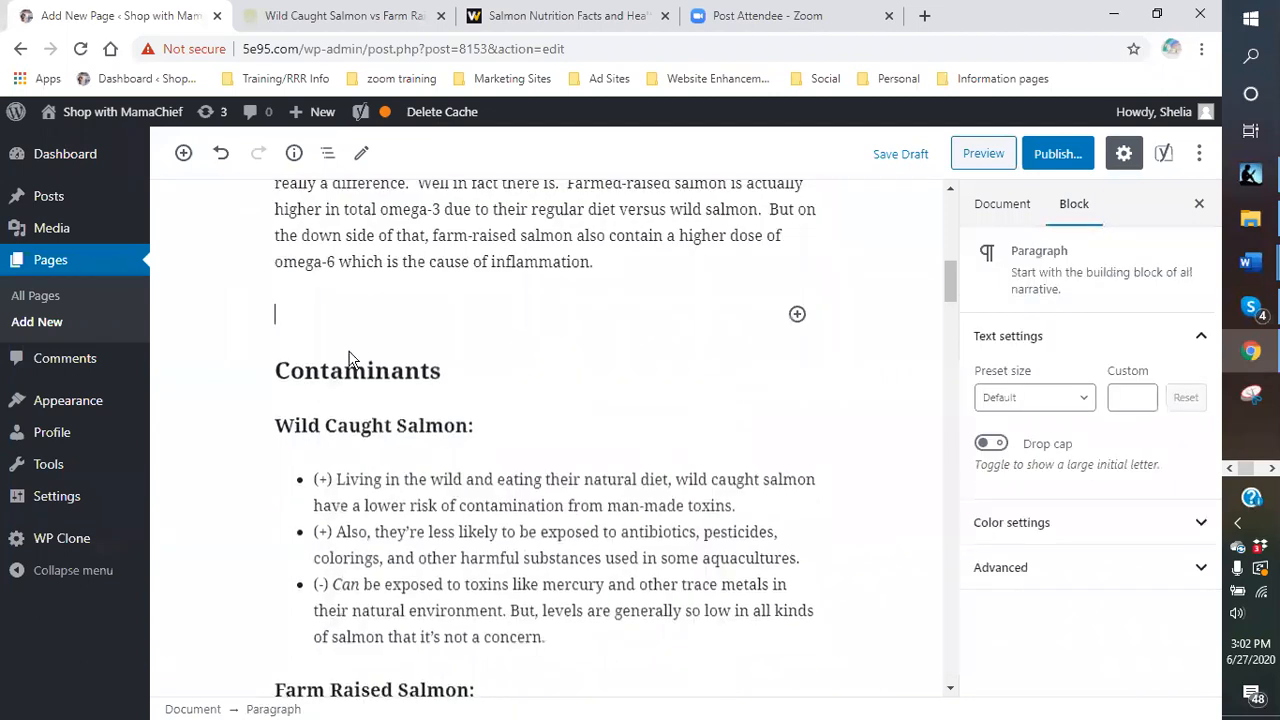
right_click(324, 338)
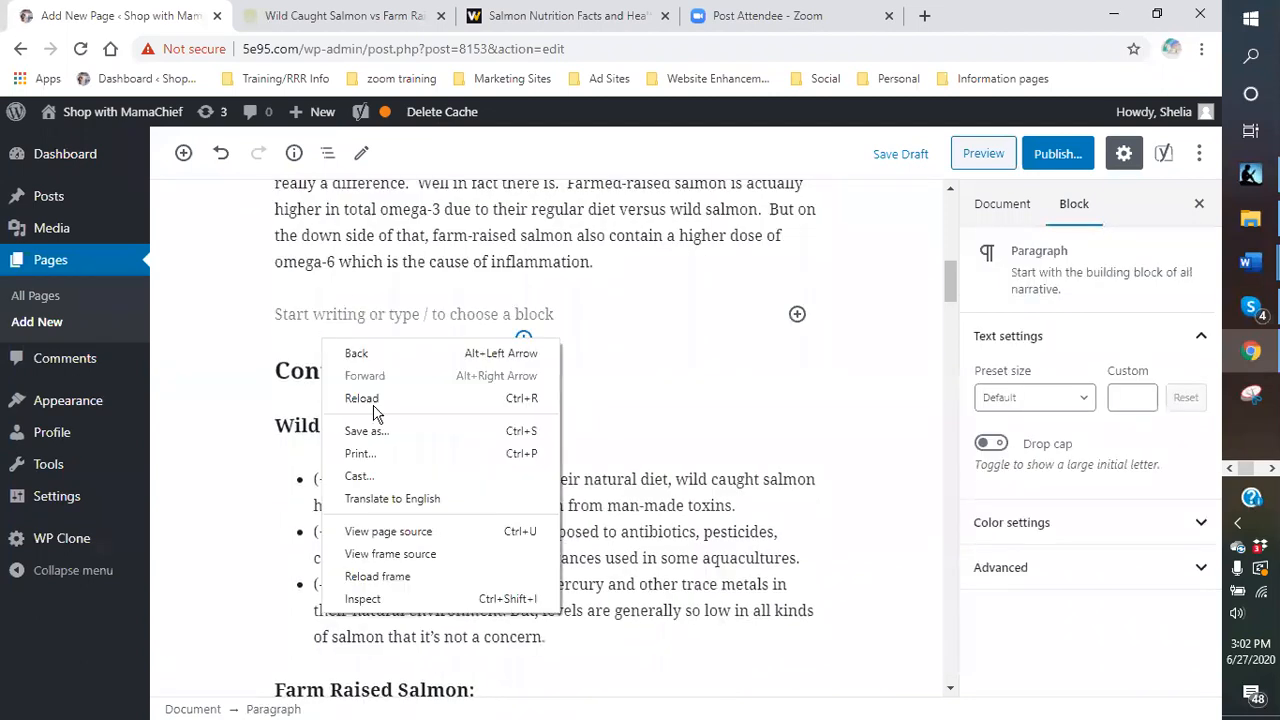
right_click(290, 308)
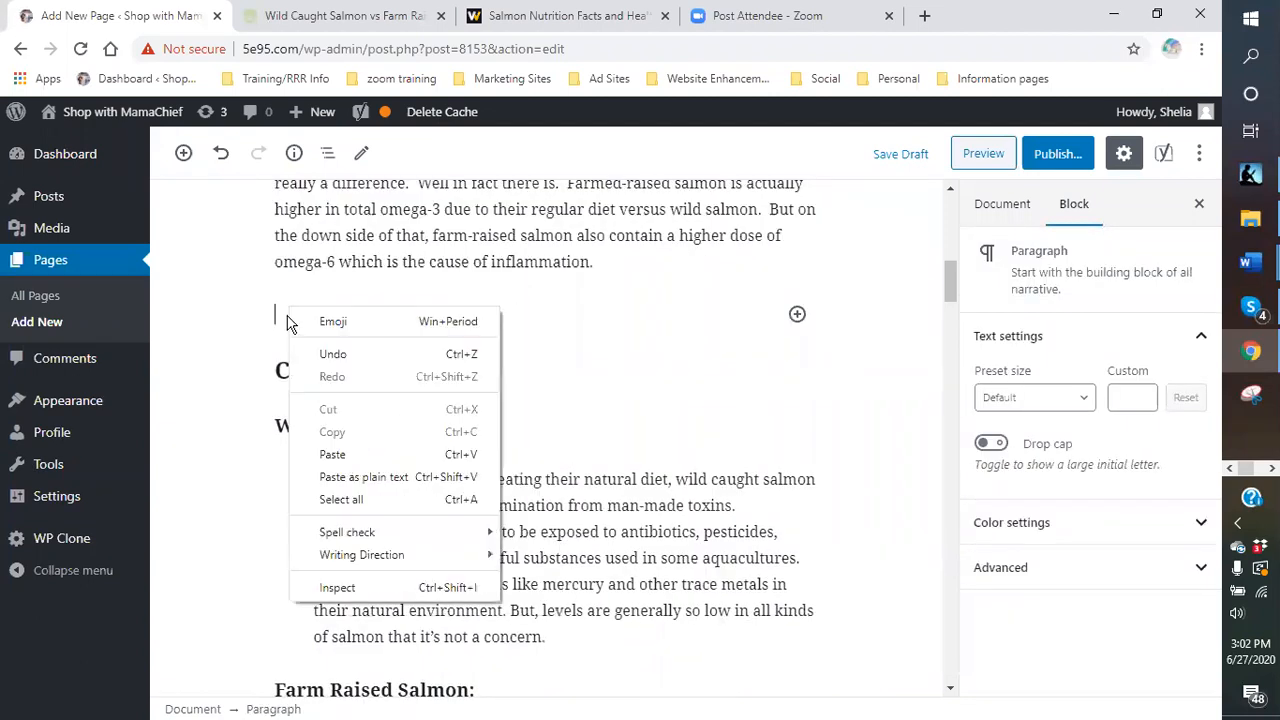
left_click(334, 454)
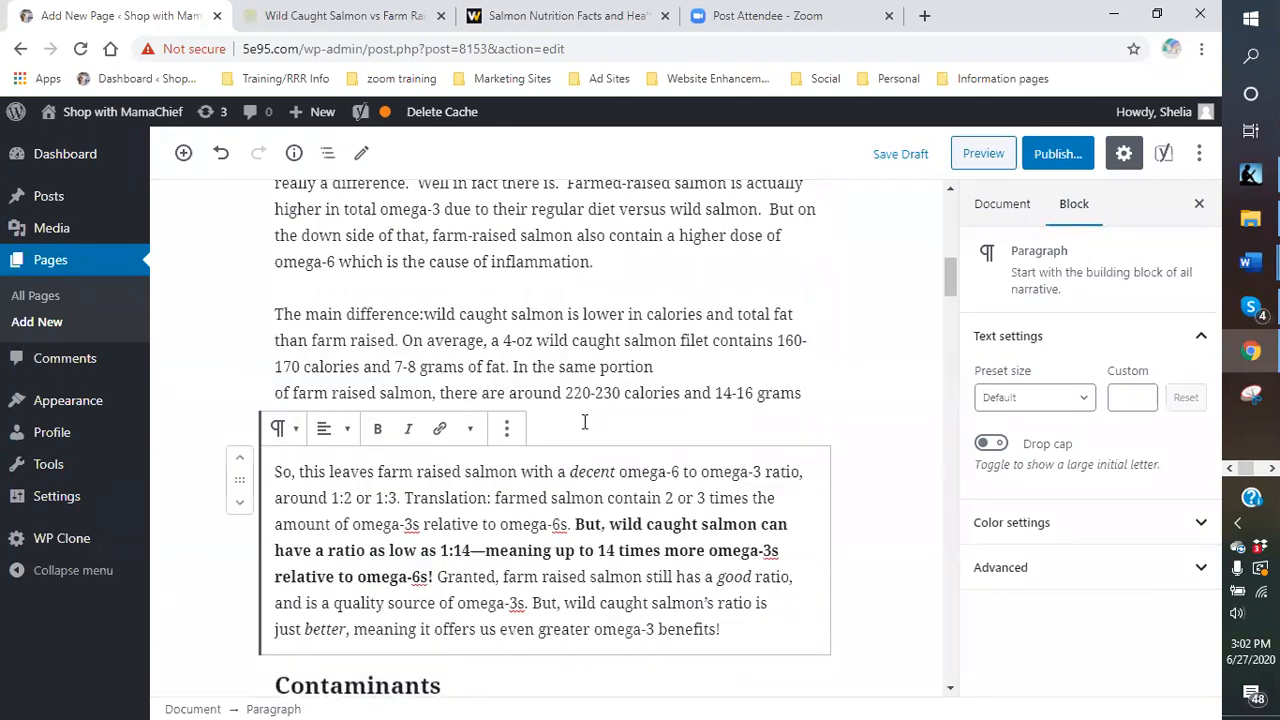
left_click(651, 377)
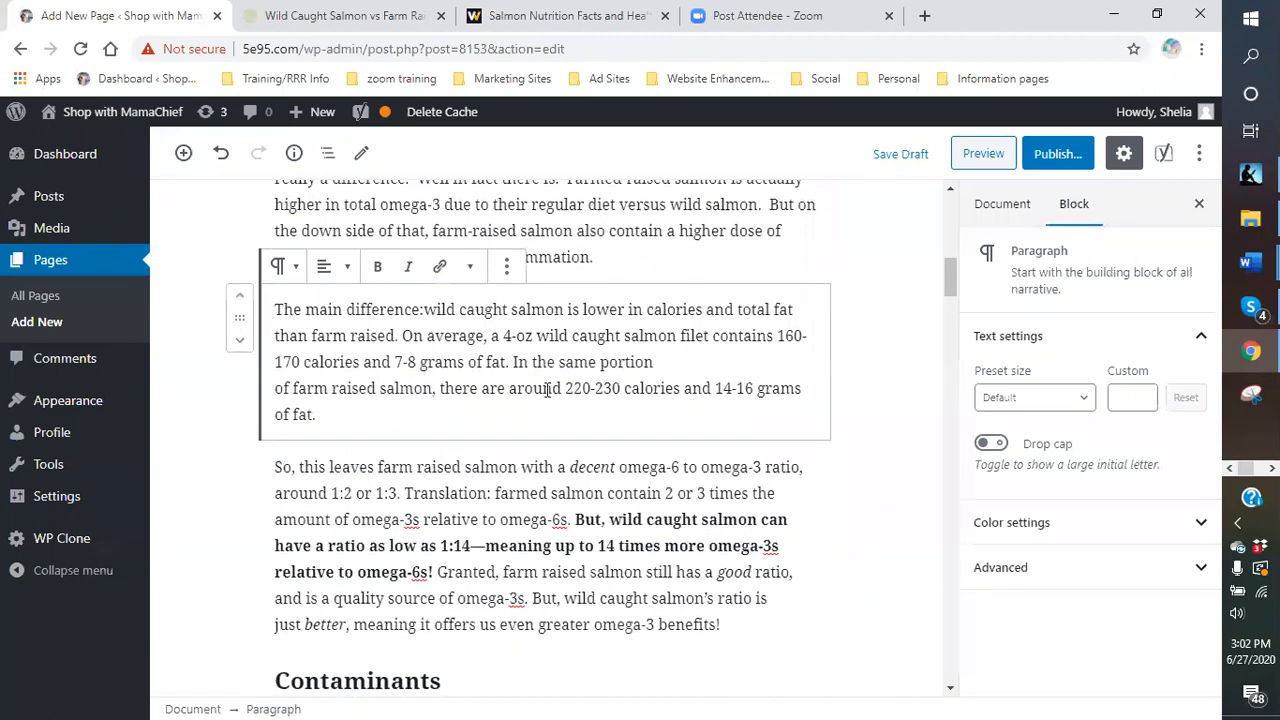
scroll(540, 388, "up", 2)
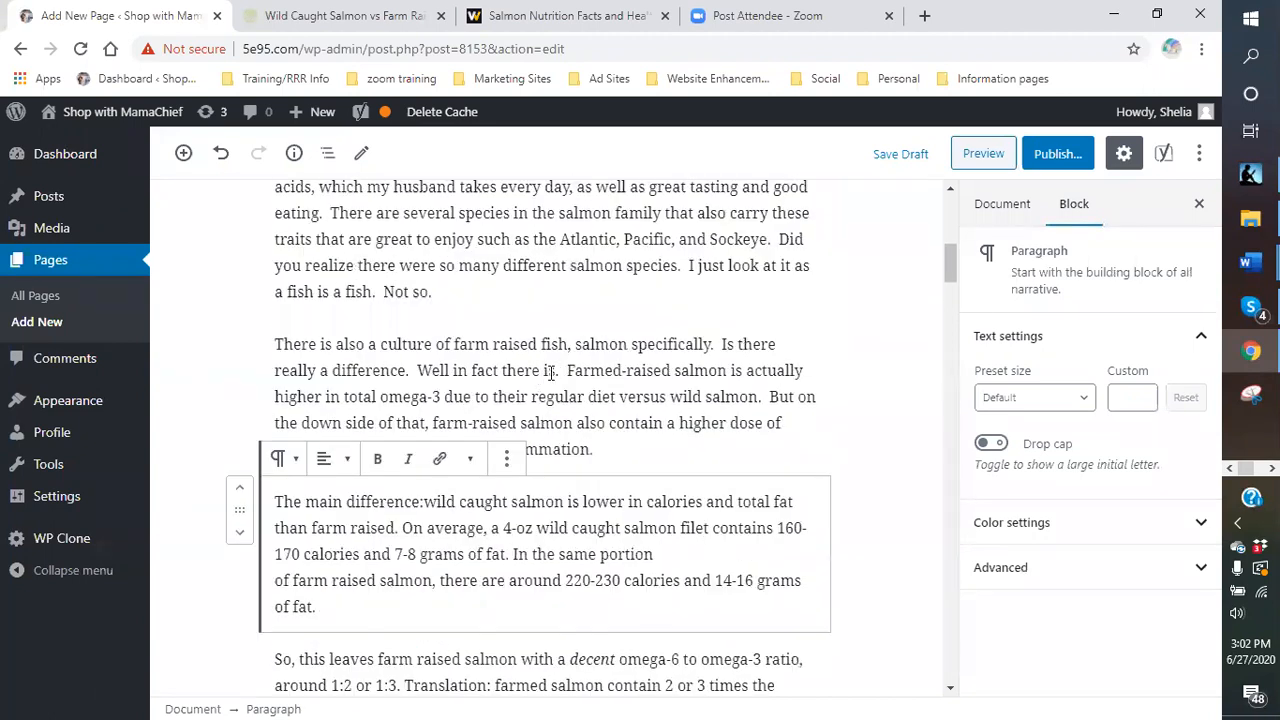
left_click(551, 371)
scroll(480, 382, "up", 3)
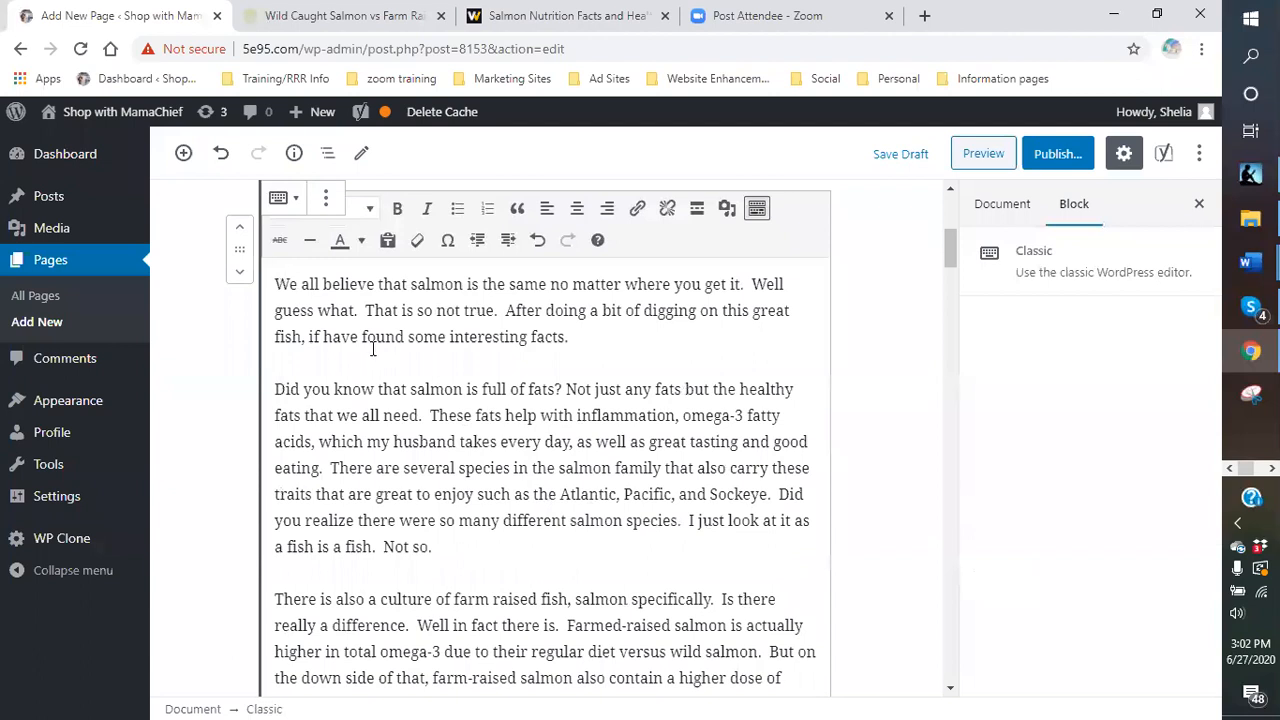
scroll(452, 388, "down", 5)
left_click(445, 435)
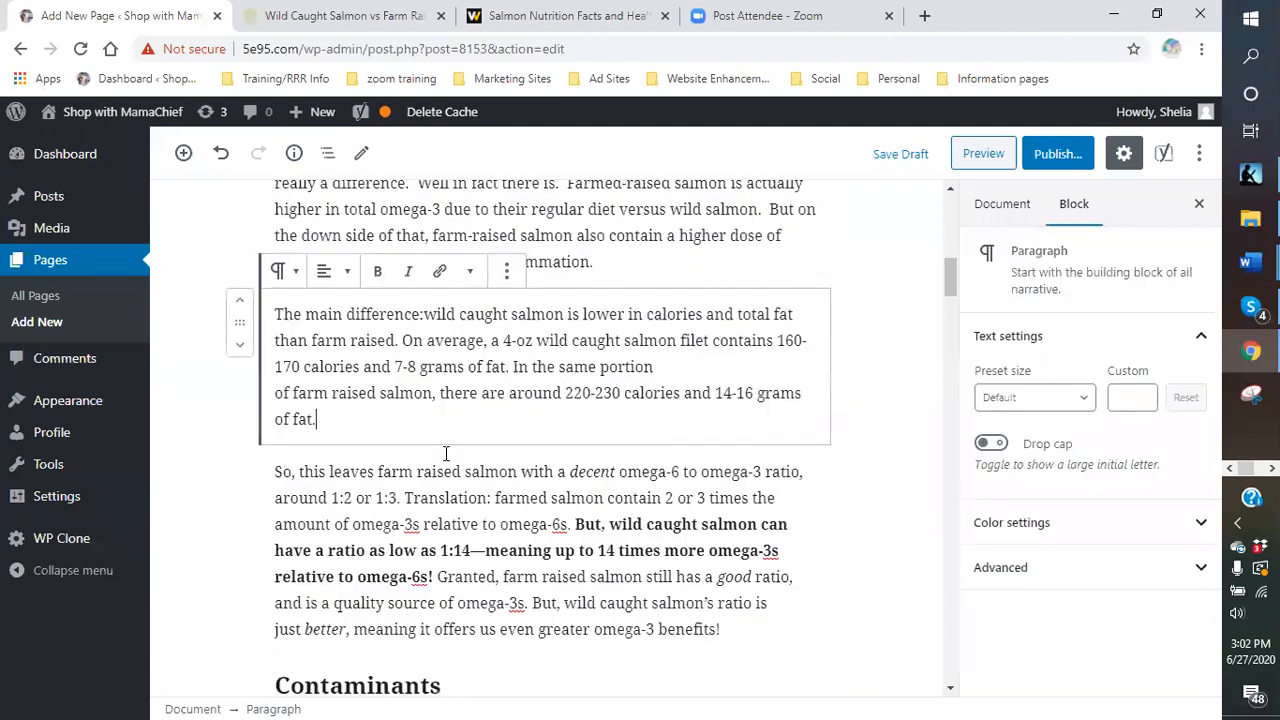
left_click(448, 498)
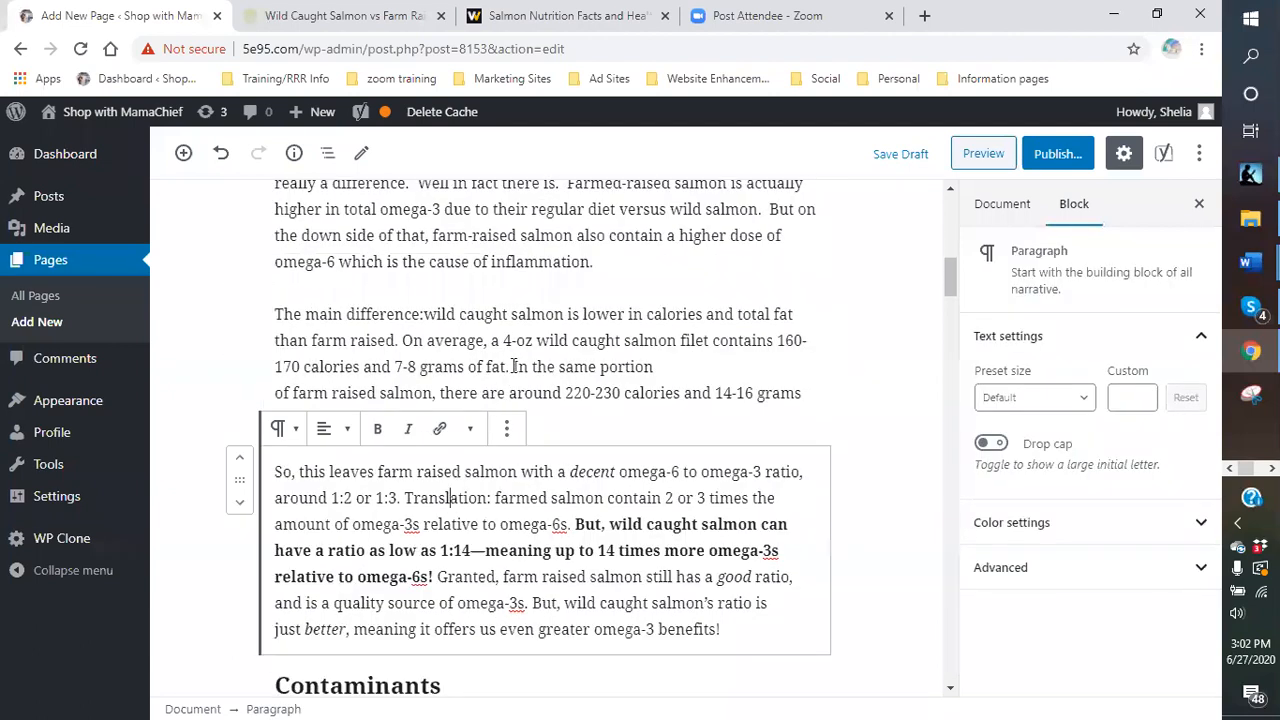
left_click(623, 263)
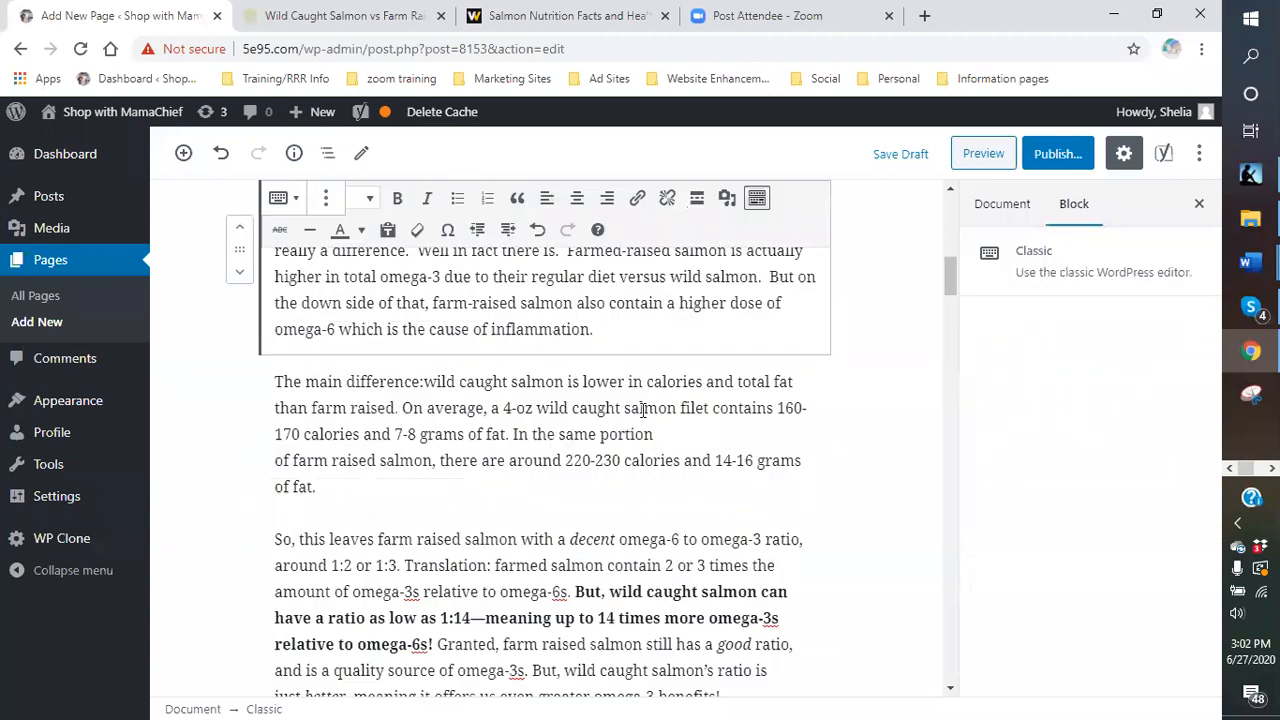
scroll(645, 410, "up", 4)
scroll(643, 410, "up", 6)
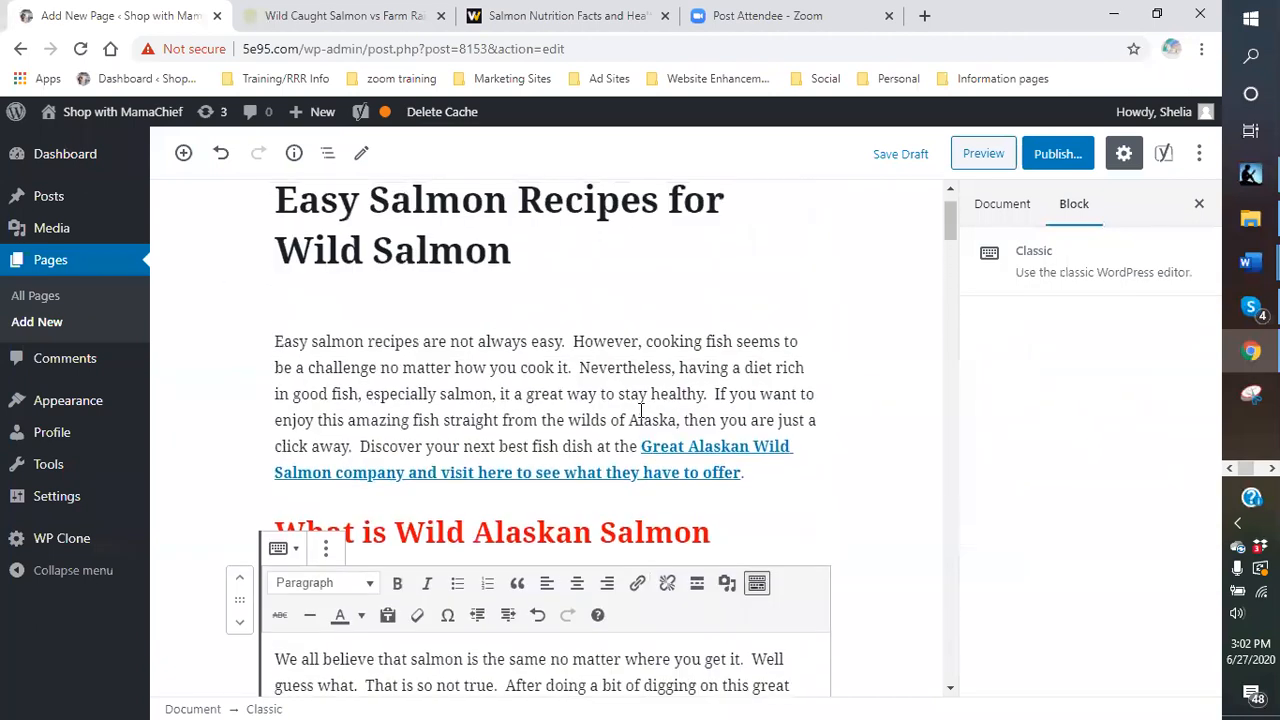
left_click(496, 386)
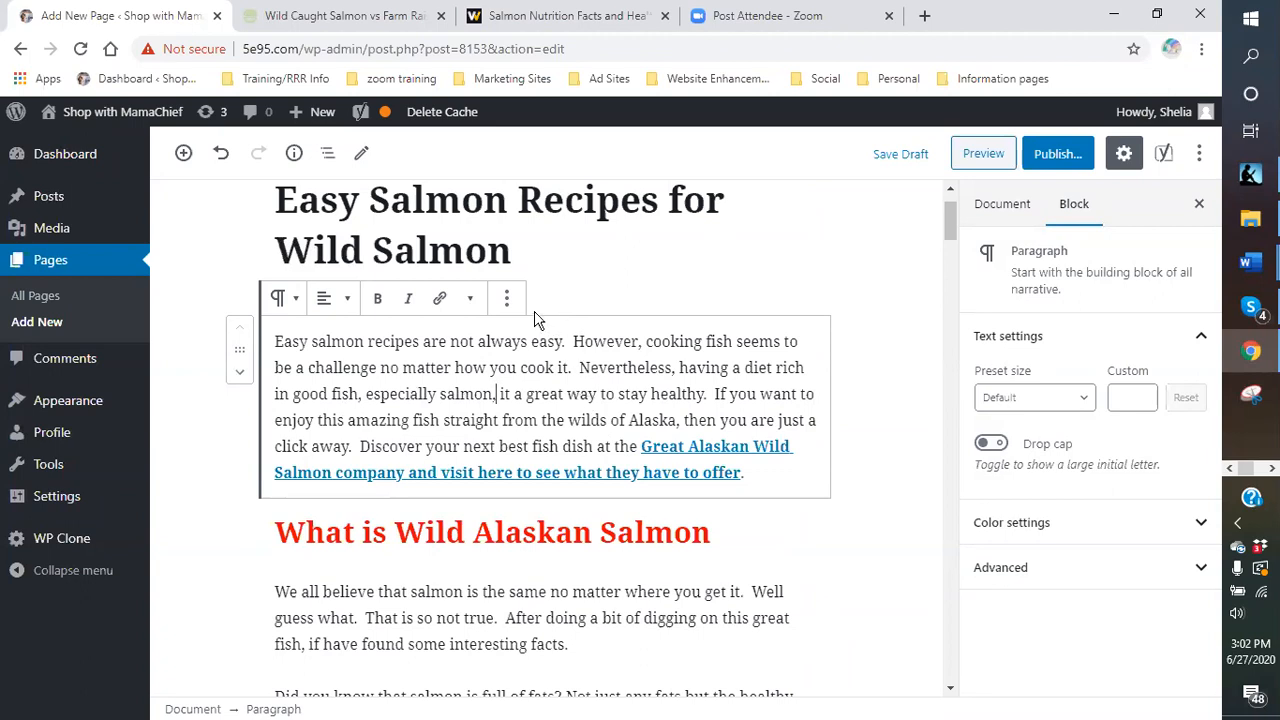
- Copy the full text of the intro paragraph
left_click_drag(771, 472, 272, 330)
right_click(345, 390)
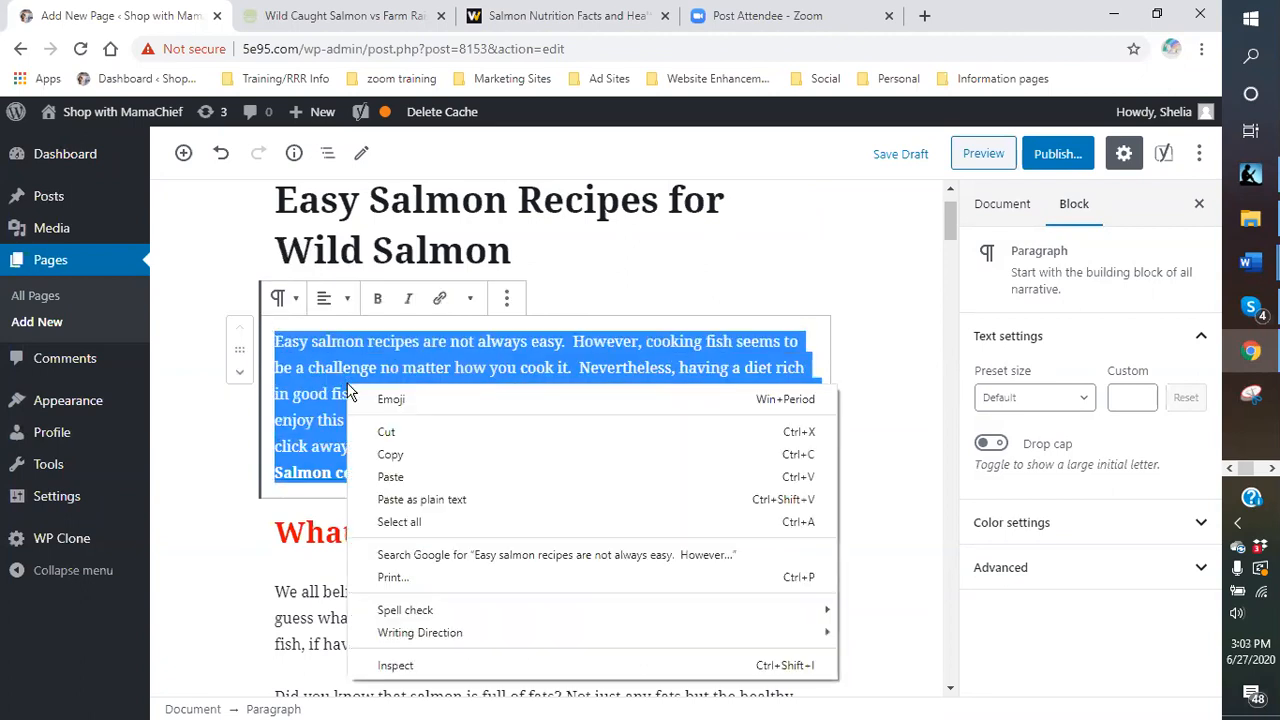
left_click(402, 451)
left_click(525, 498)
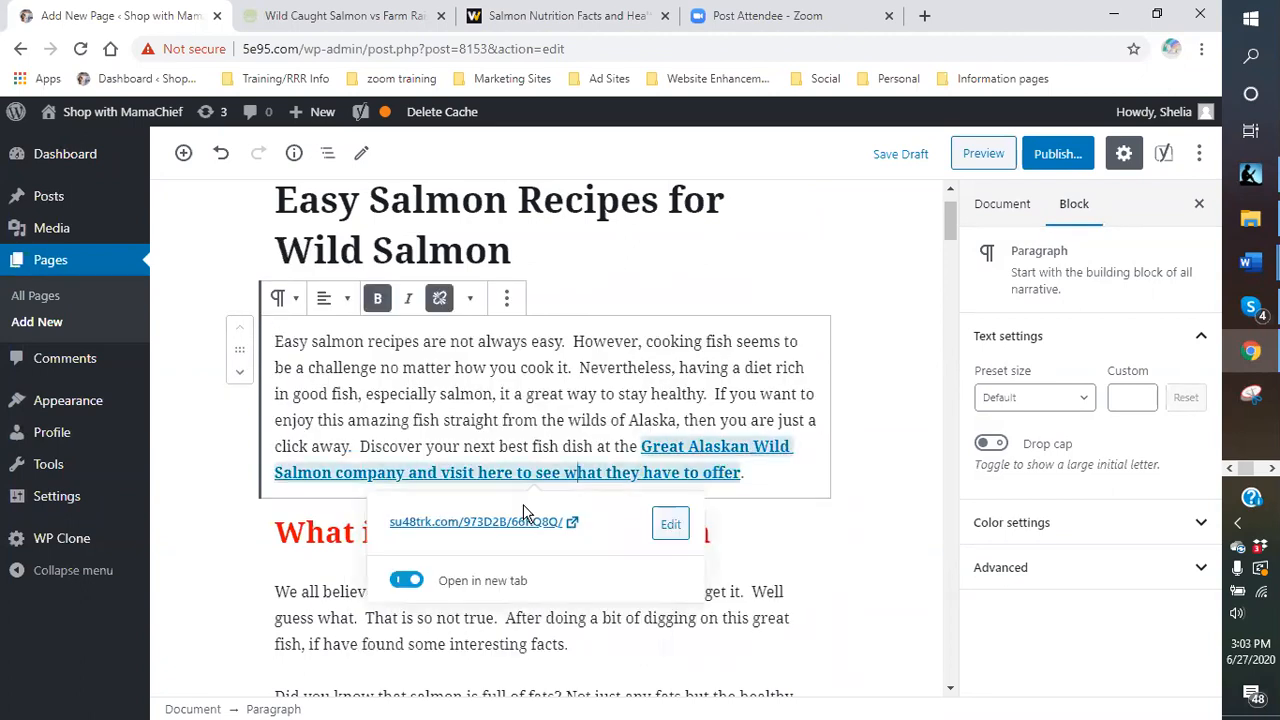
left_click(783, 529)
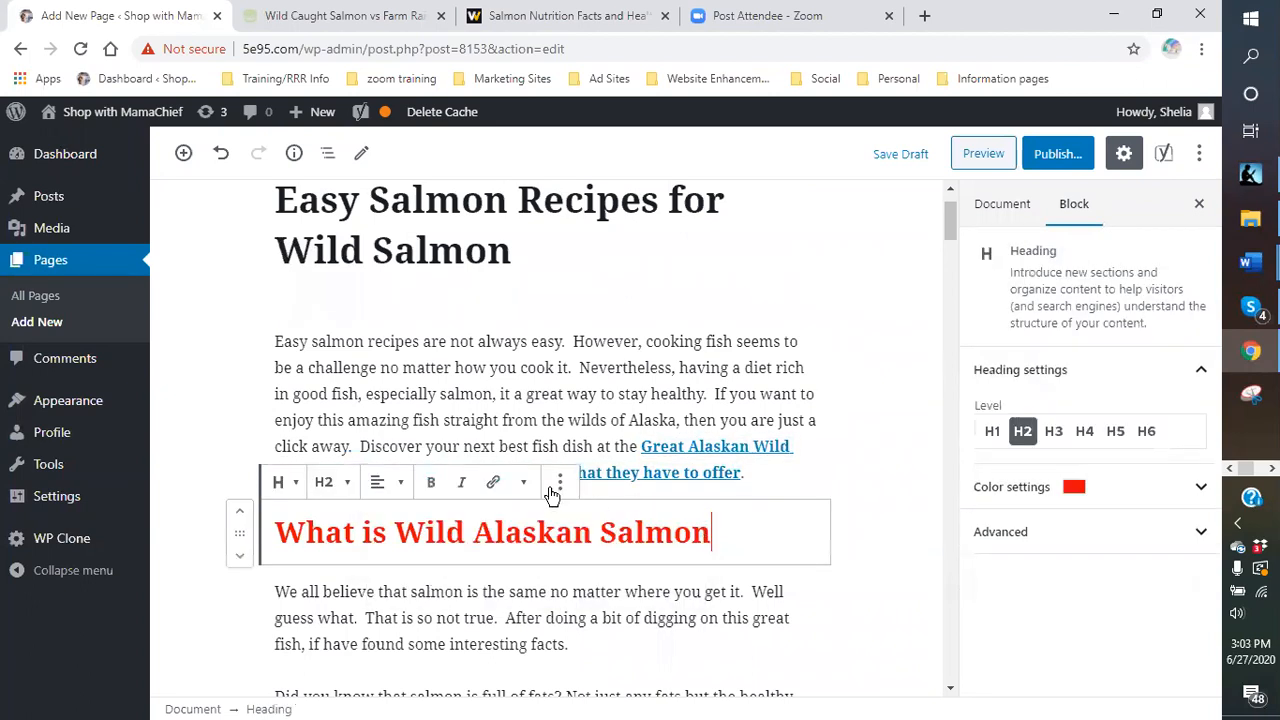
left_click(771, 469)
left_click(811, 471)
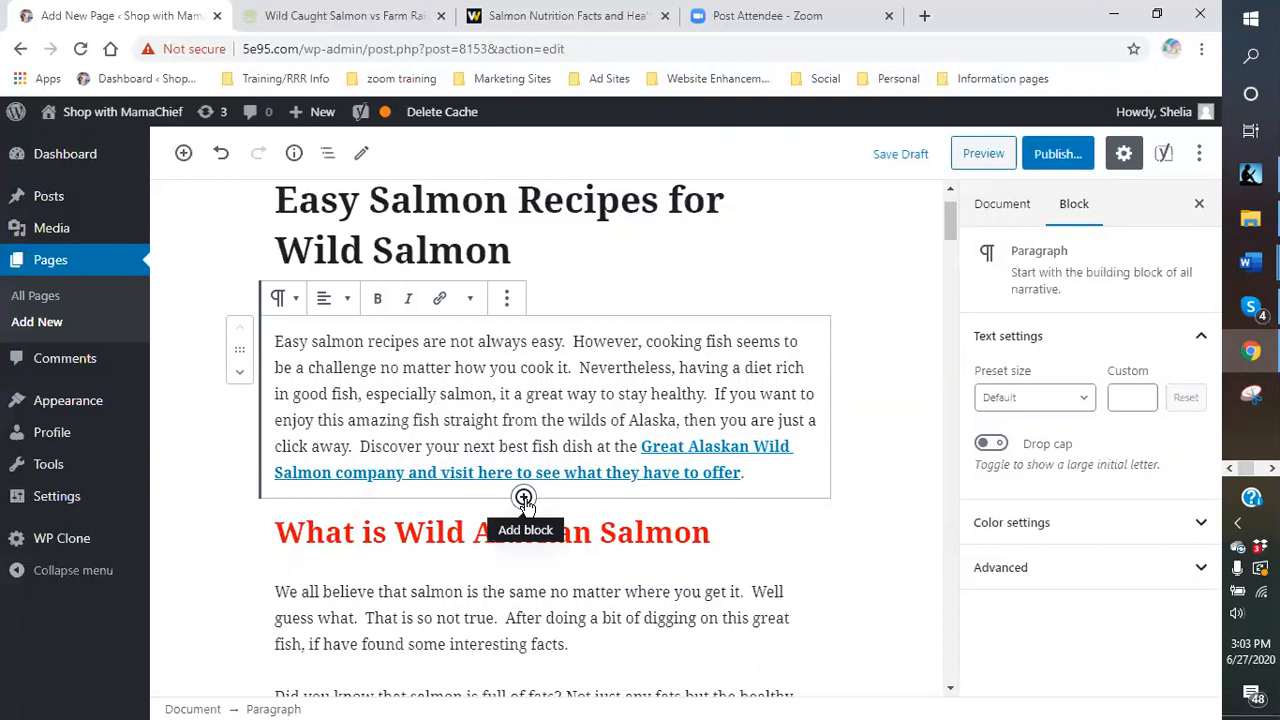
- Add a Classic block below the intro and paste the copied intro text into it
left_click(524, 497)
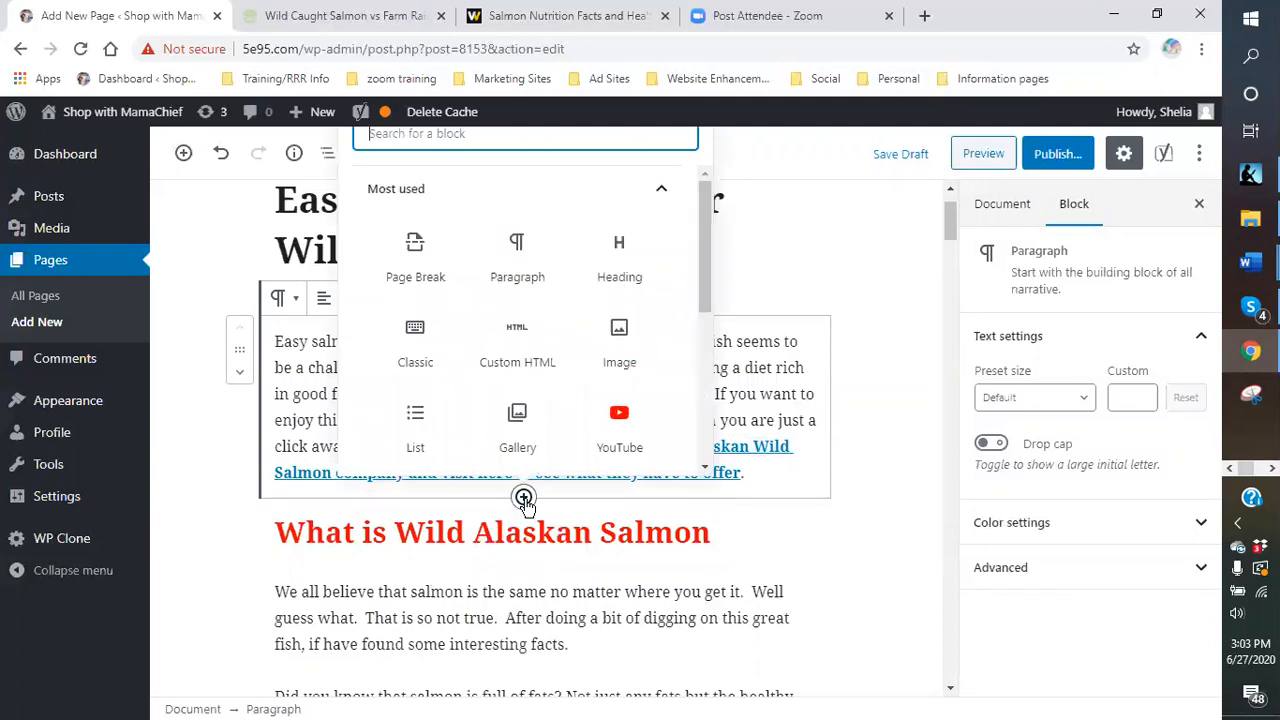
left_click(420, 357)
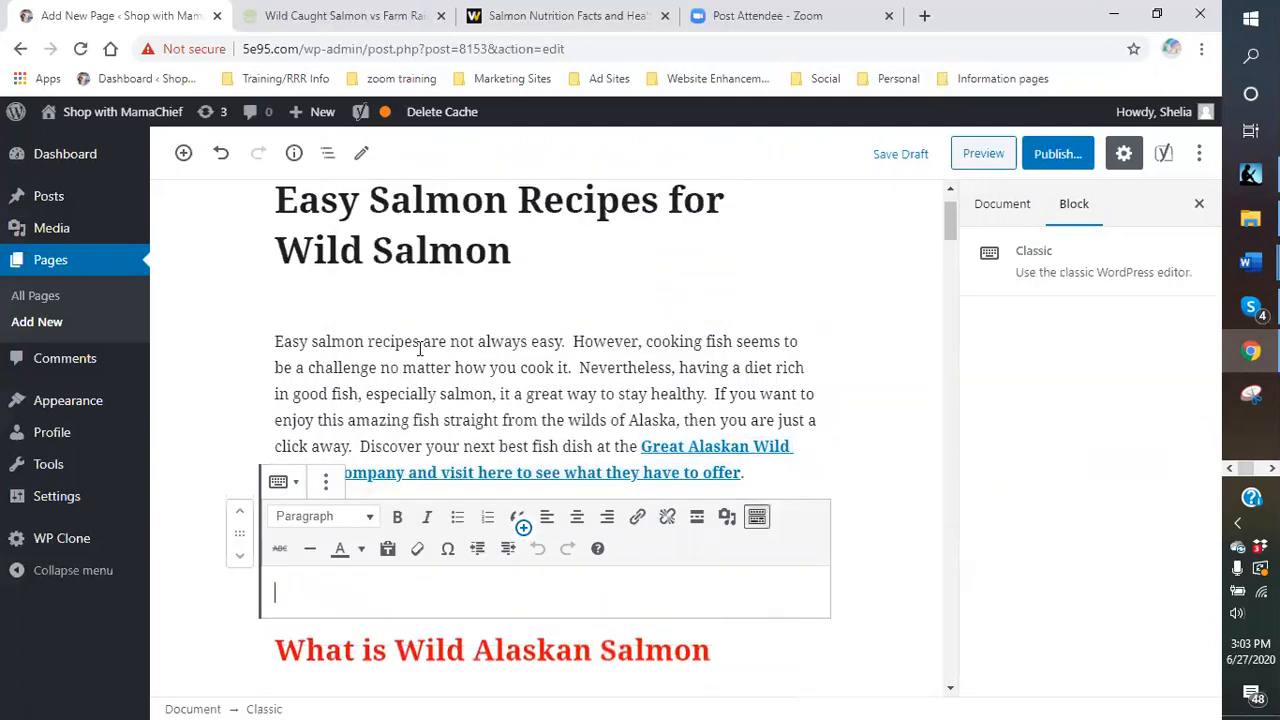
scroll(430, 380, "down", 2)
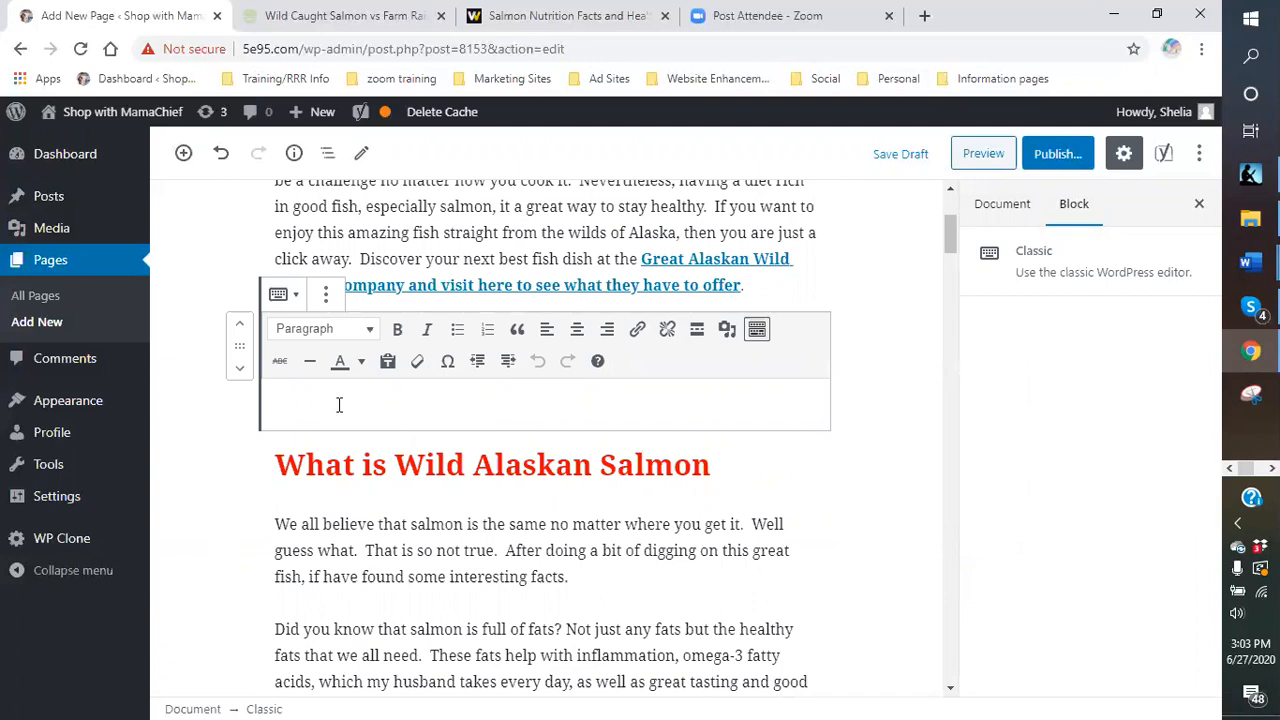
right_click(339, 404)
left_click(400, 555)
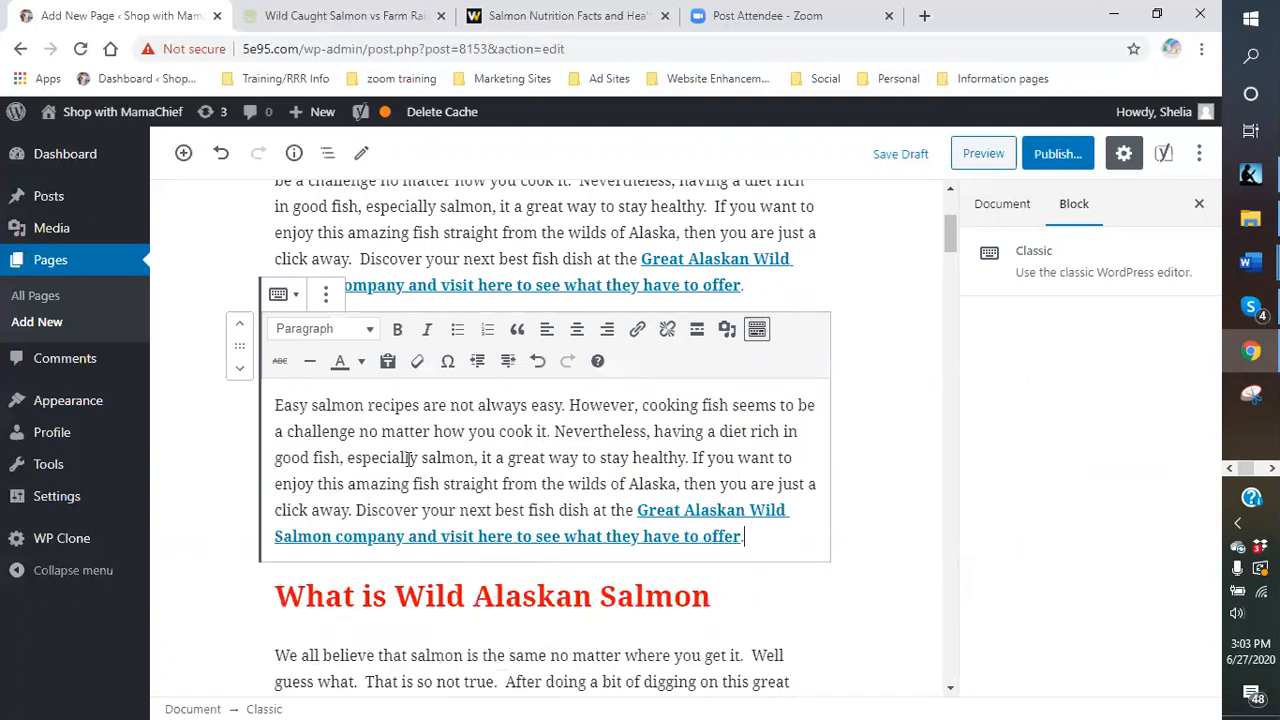
scroll(459, 478, "up", 1)
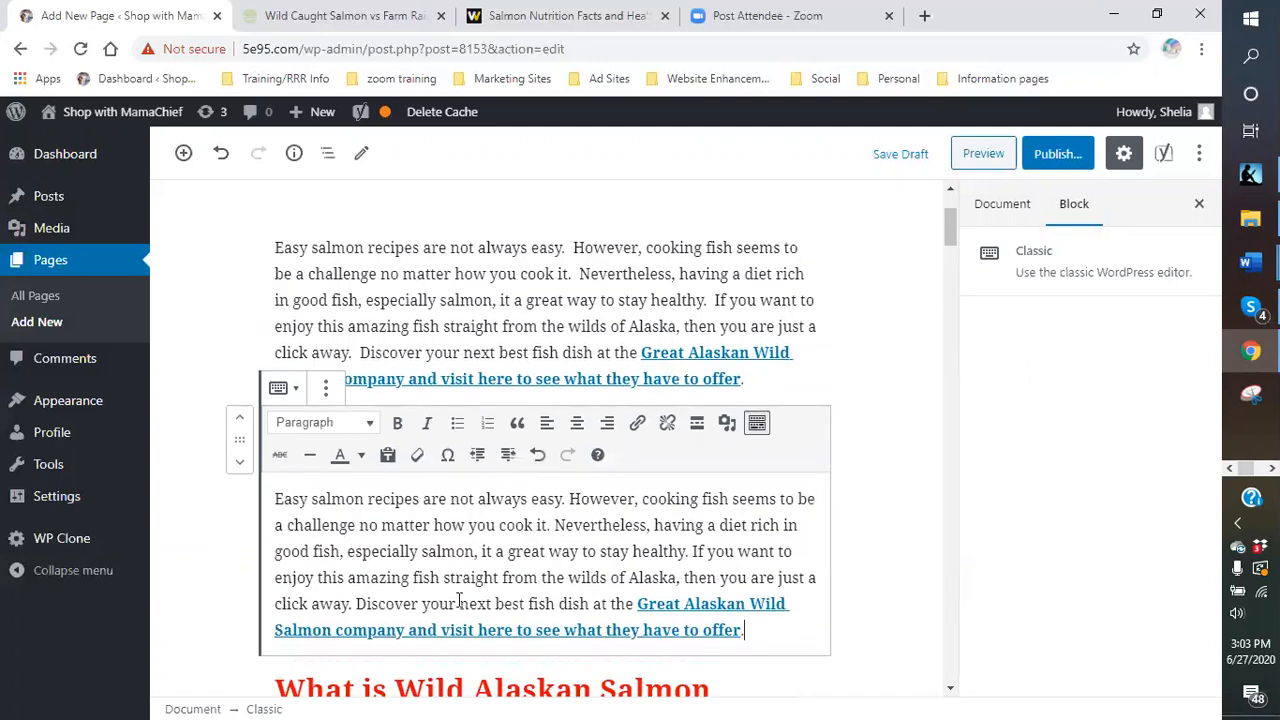
- Remove the original intro paragraph block, leaving only the Classic copy
left_click(509, 305)
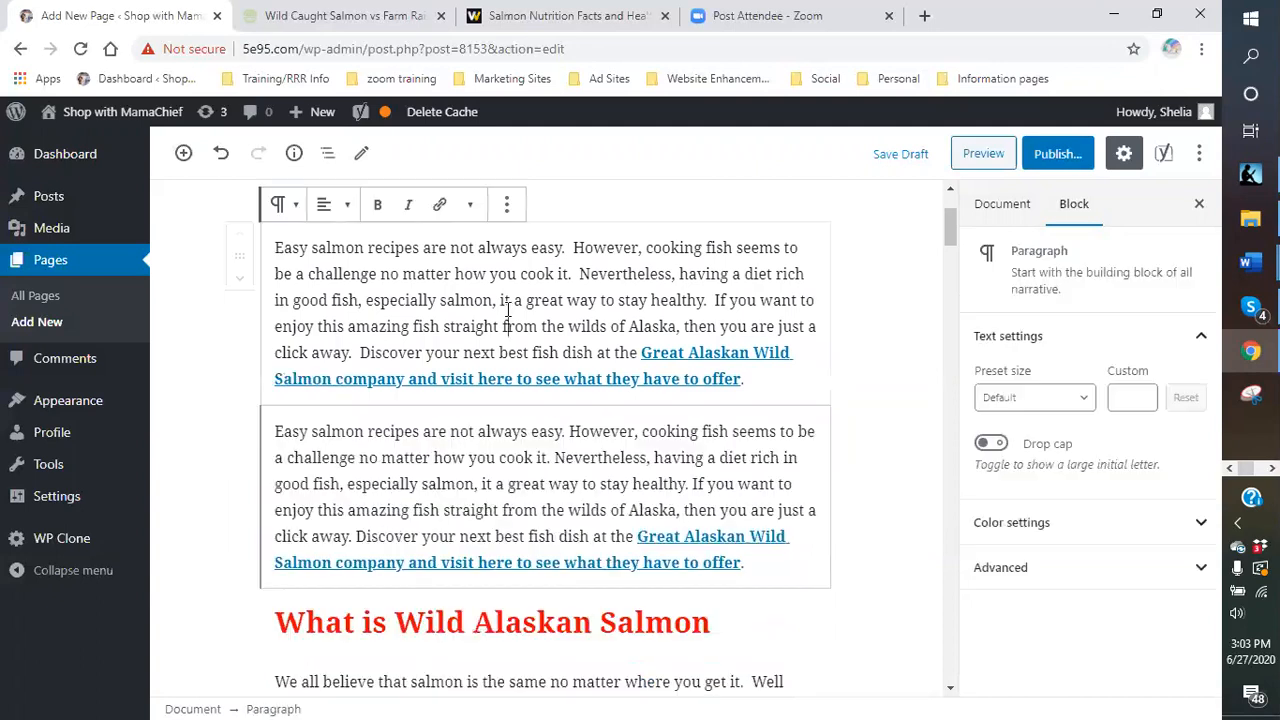
left_click(509, 204)
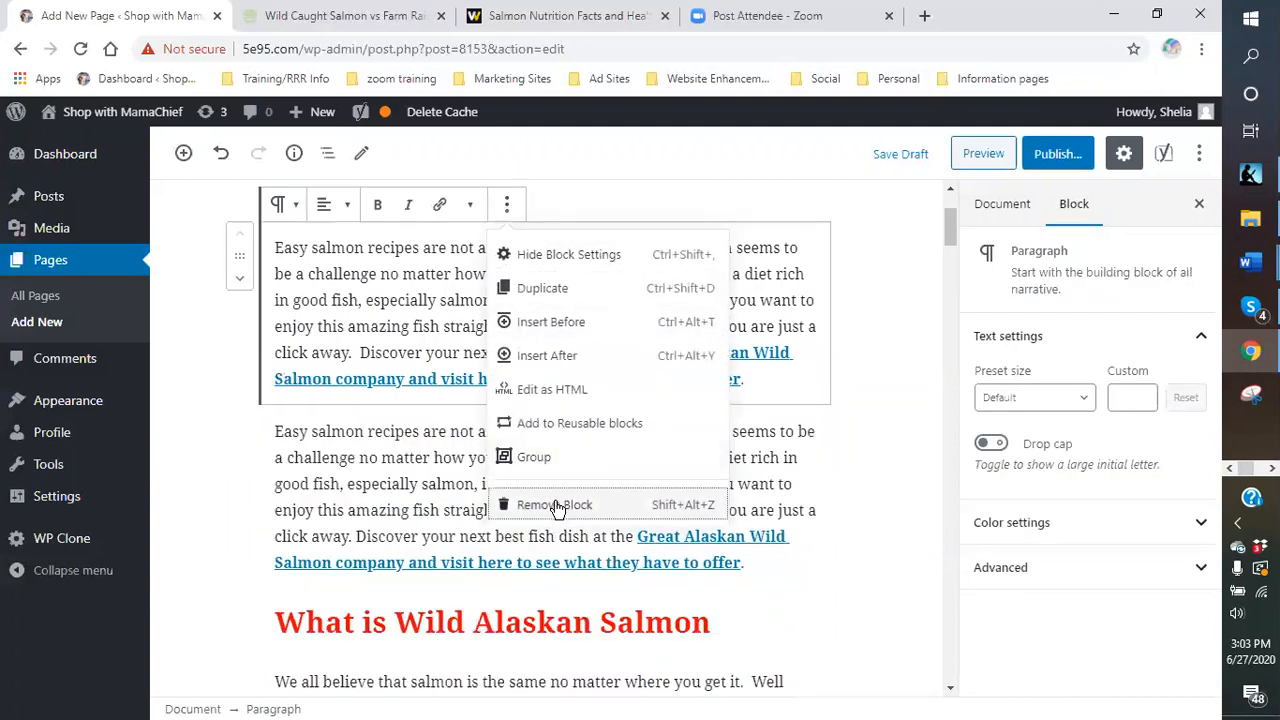
left_click(557, 505)
scroll(503, 422, "up", 2)
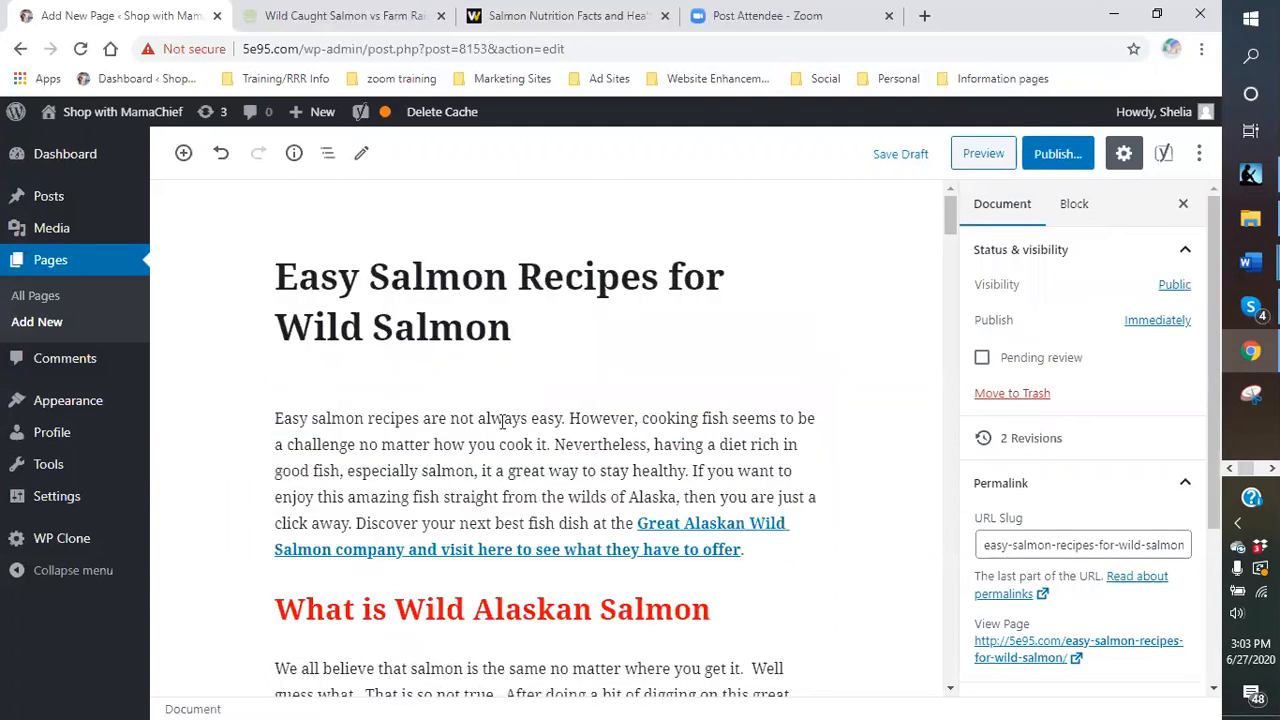
left_click(514, 508)
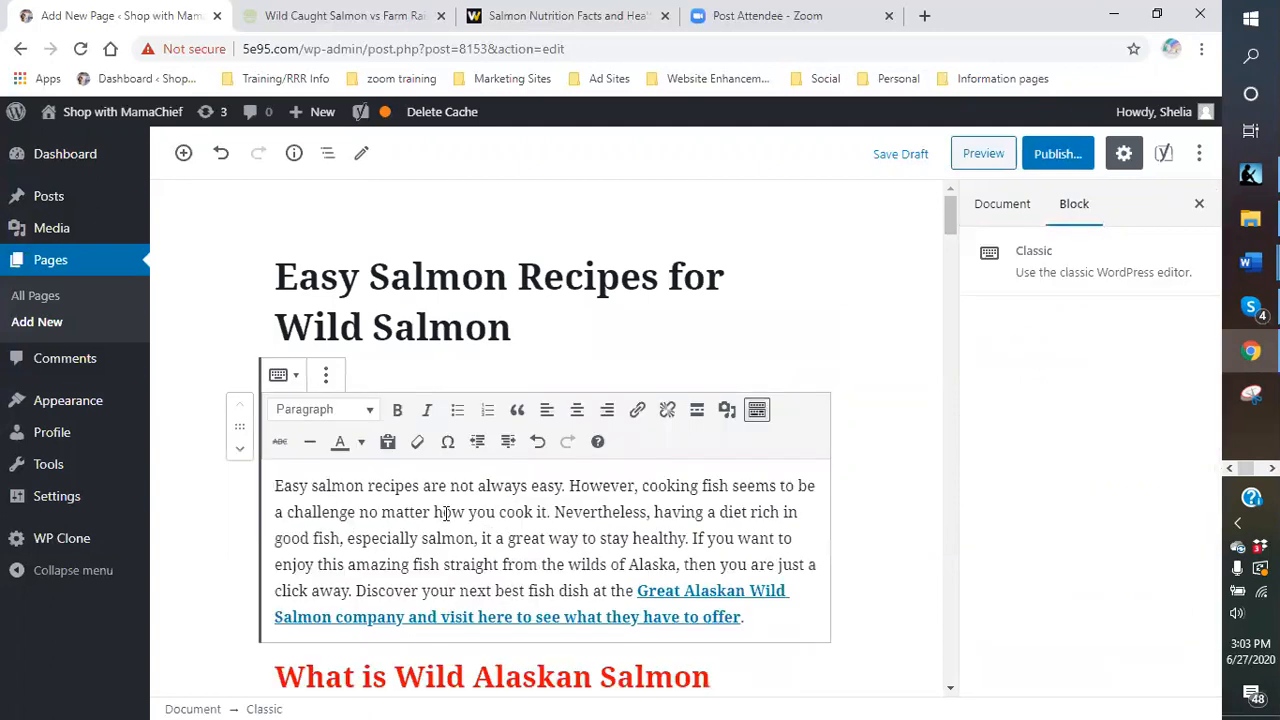
left_click(855, 578)
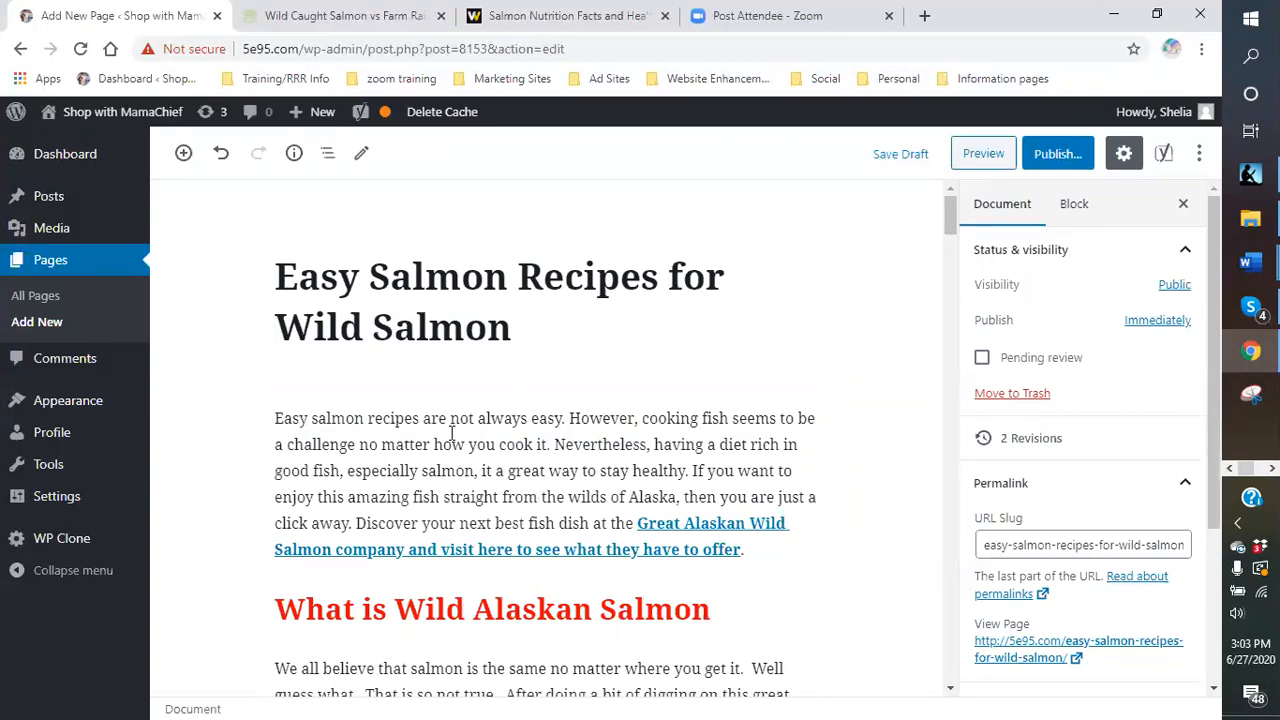
left_click(488, 444)
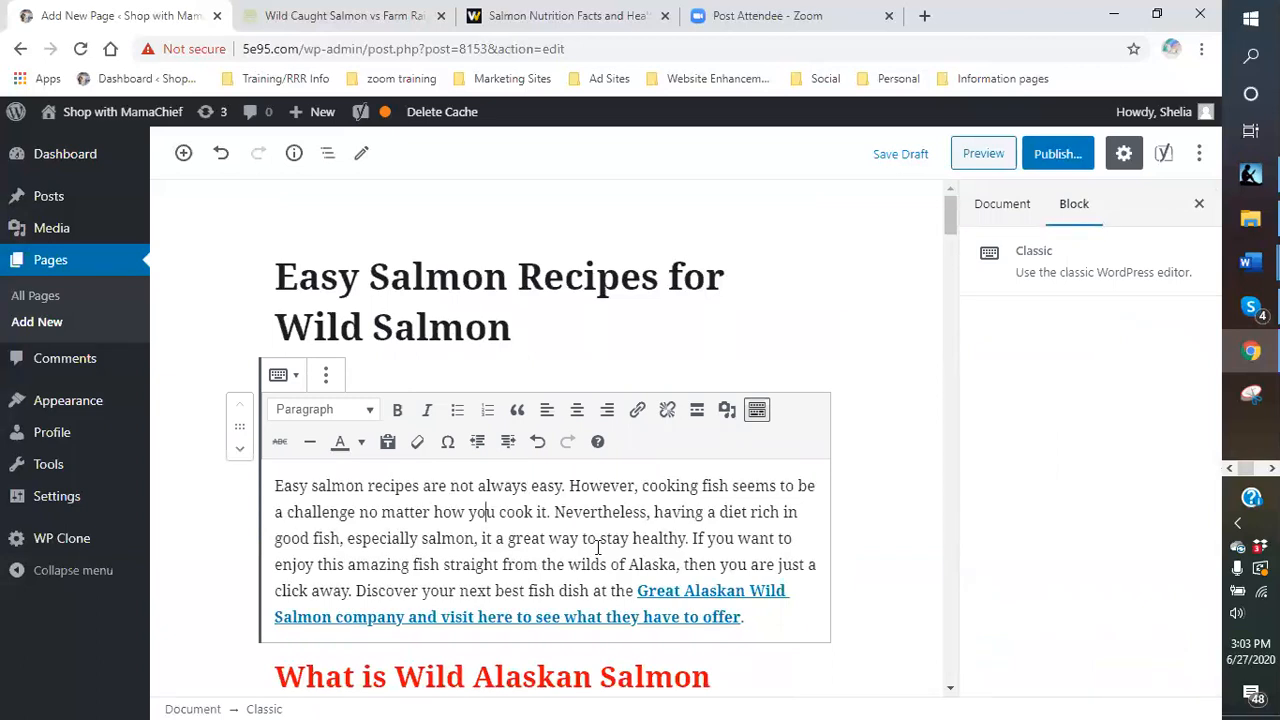
scroll(445, 540, "down", 1)
scroll(447, 530, "up", 1)
scroll(849, 494, "down", 4)
scroll(603, 446, "down", 4)
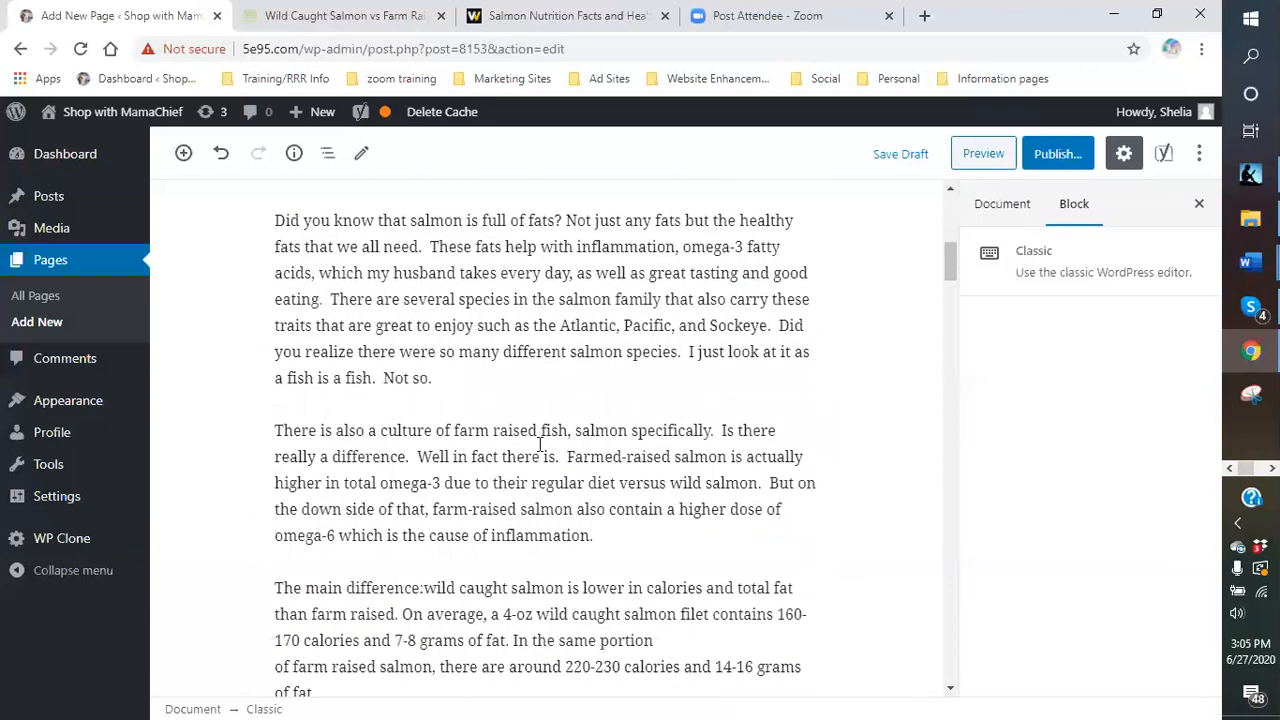
mouse_move(522, 448)
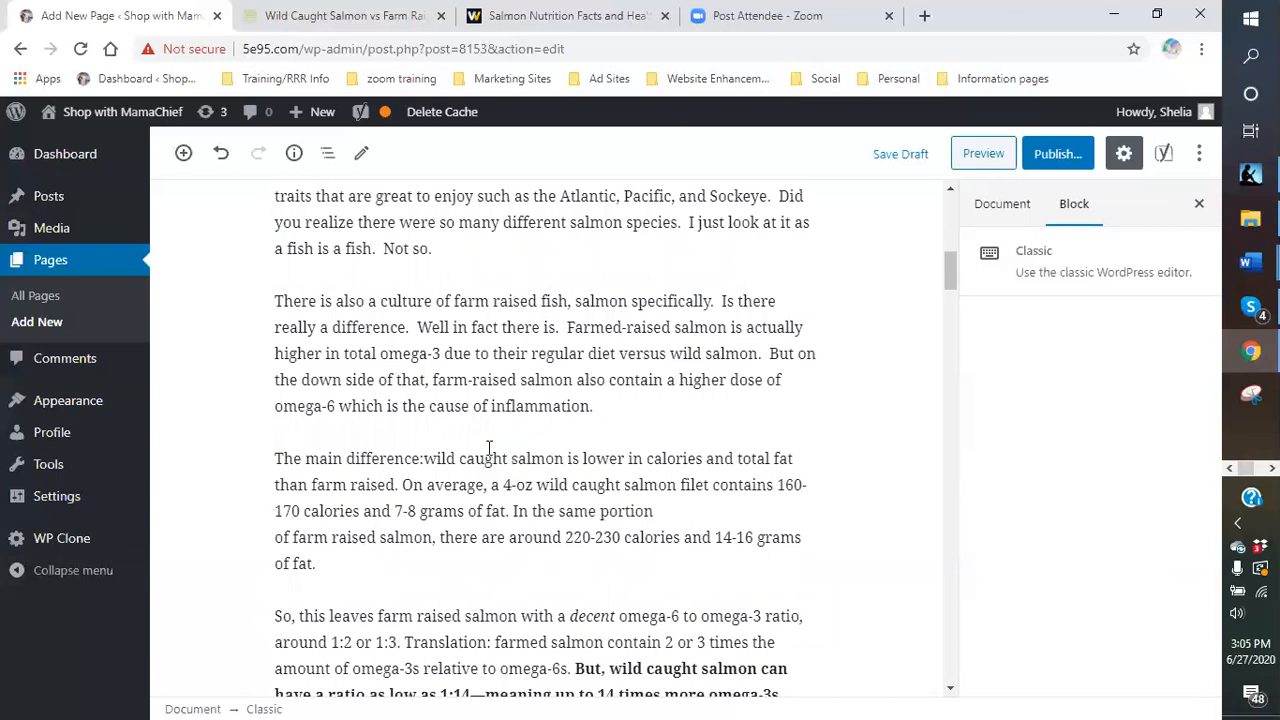
scroll(428, 281, "up", 6)
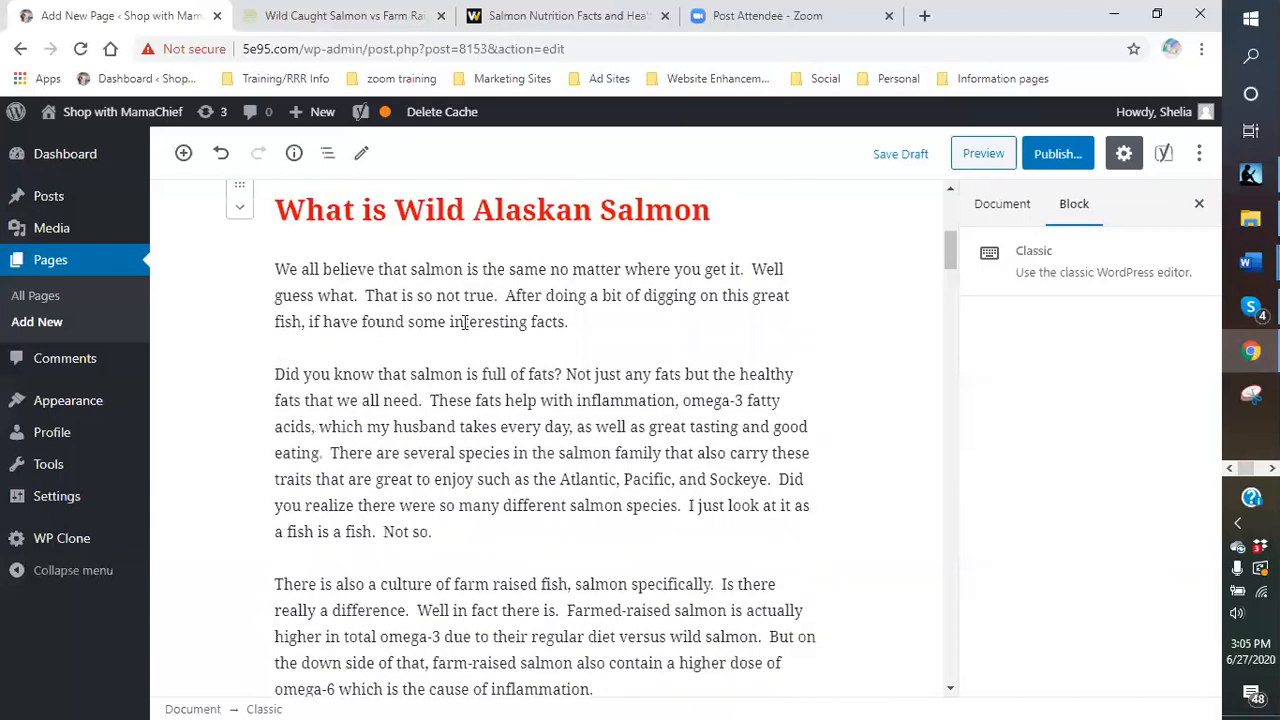
scroll(461, 337, "down", 5)
scroll(461, 337, "down", 2)
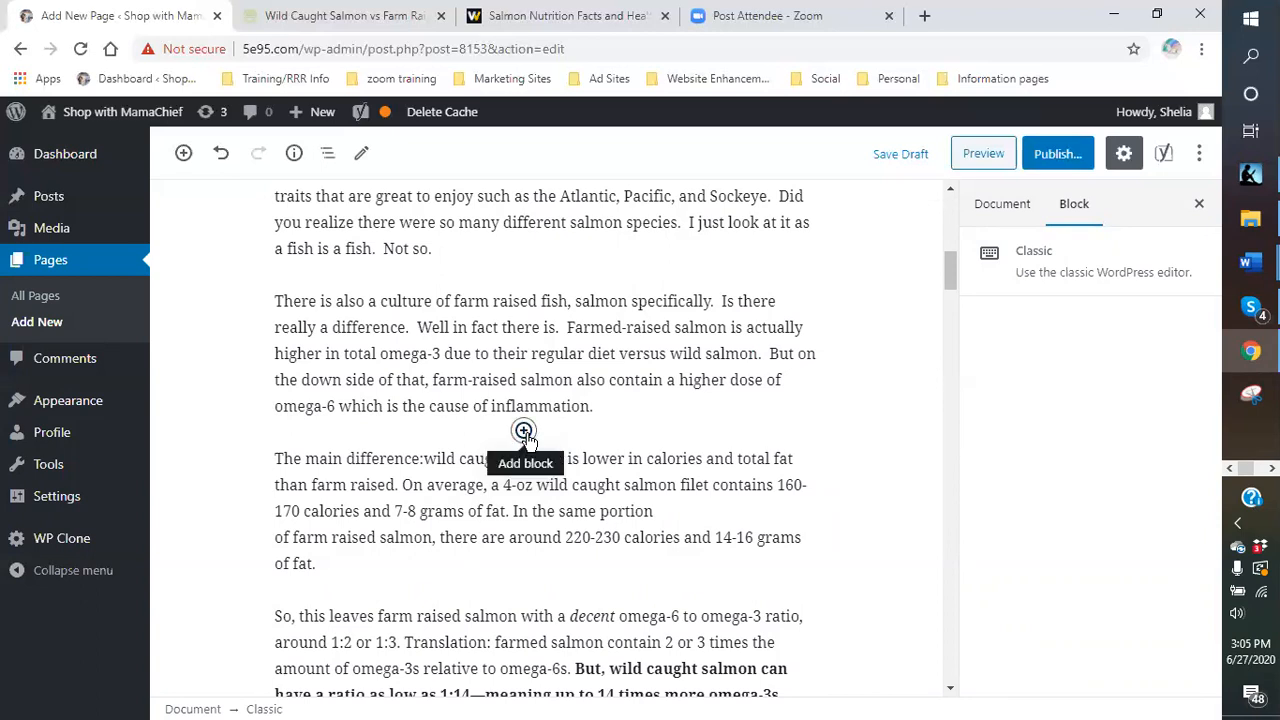
scroll(453, 376, "up", 4)
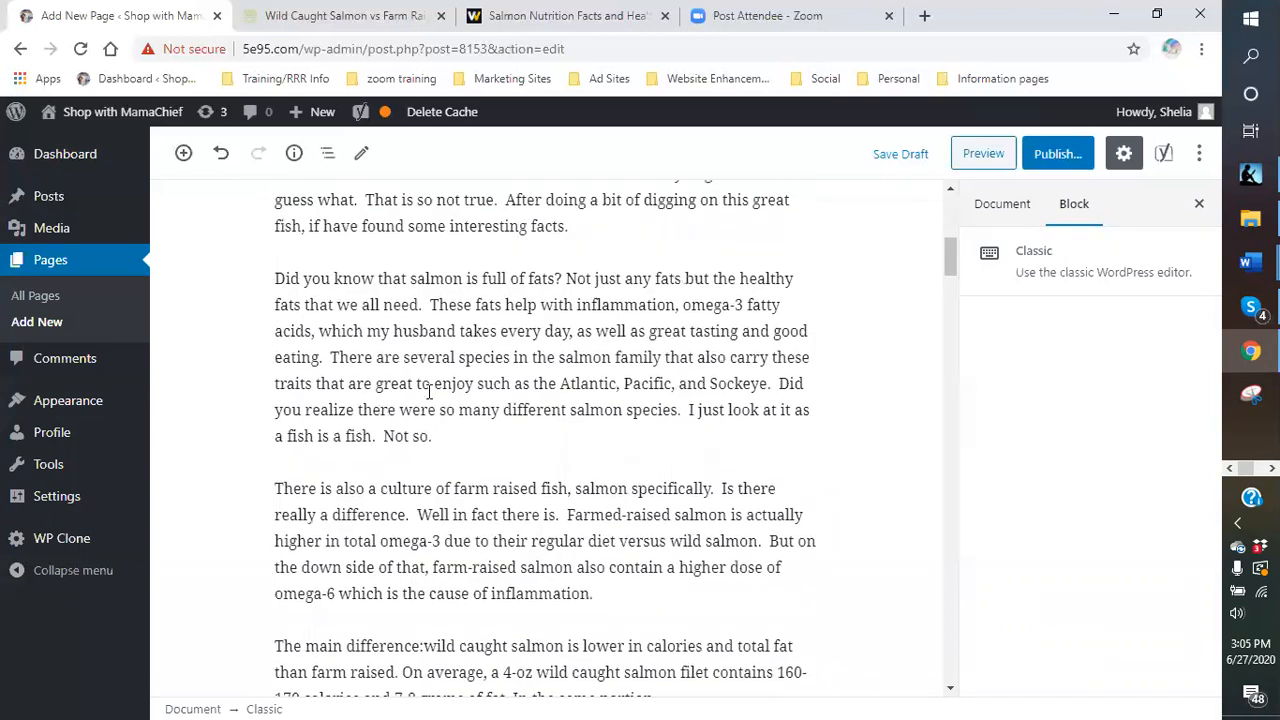
scroll(453, 376, "down", 3)
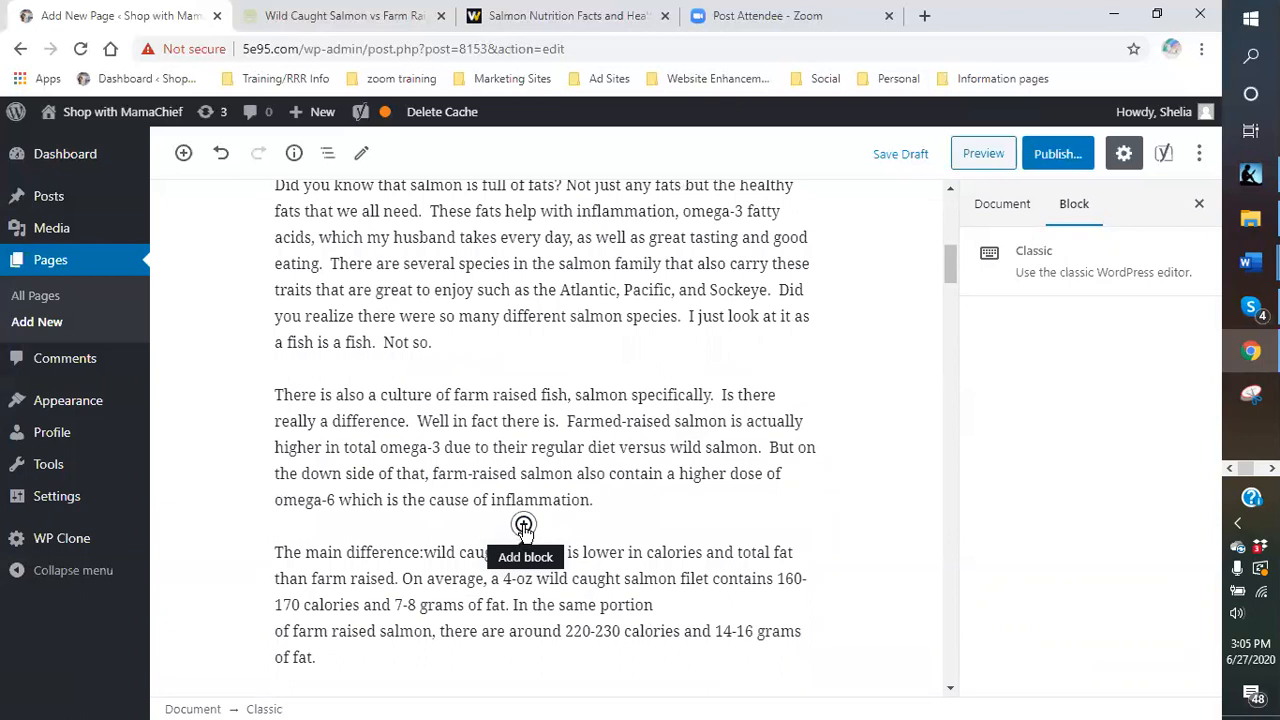
- Insert an empty Heading block above 'The main difference' and set it to H4
left_click(523, 526)
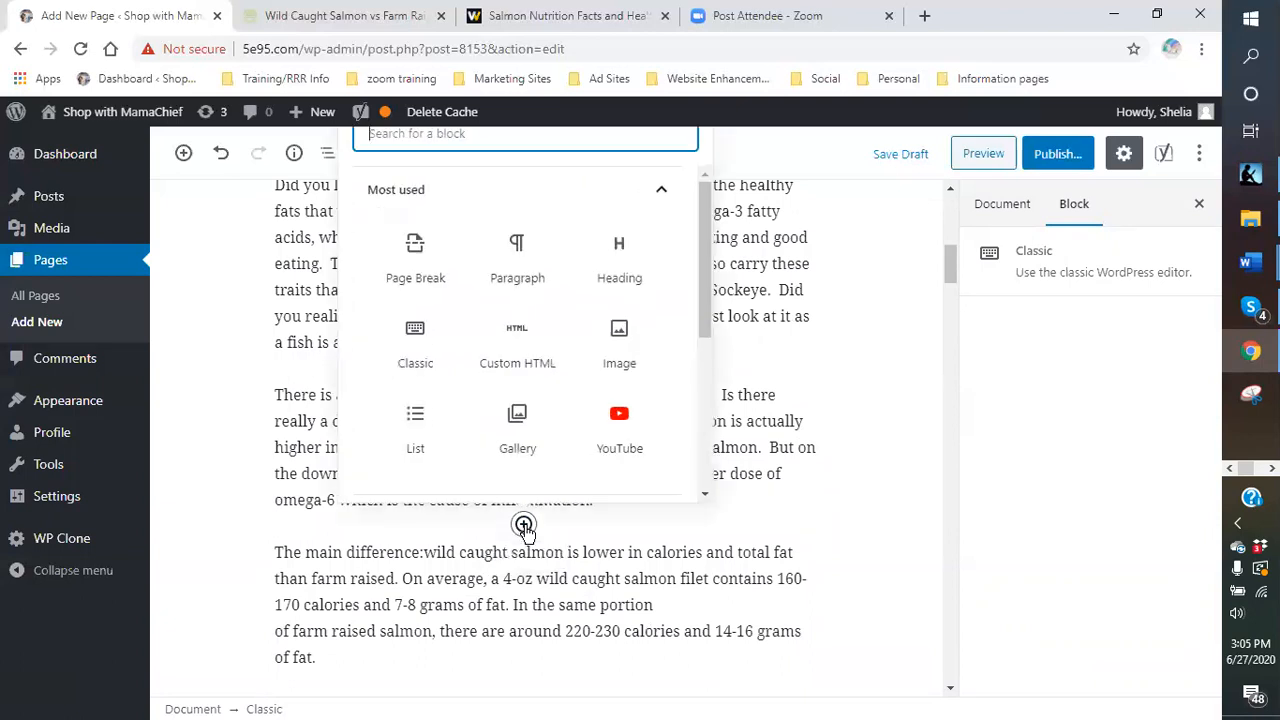
left_click(622, 272)
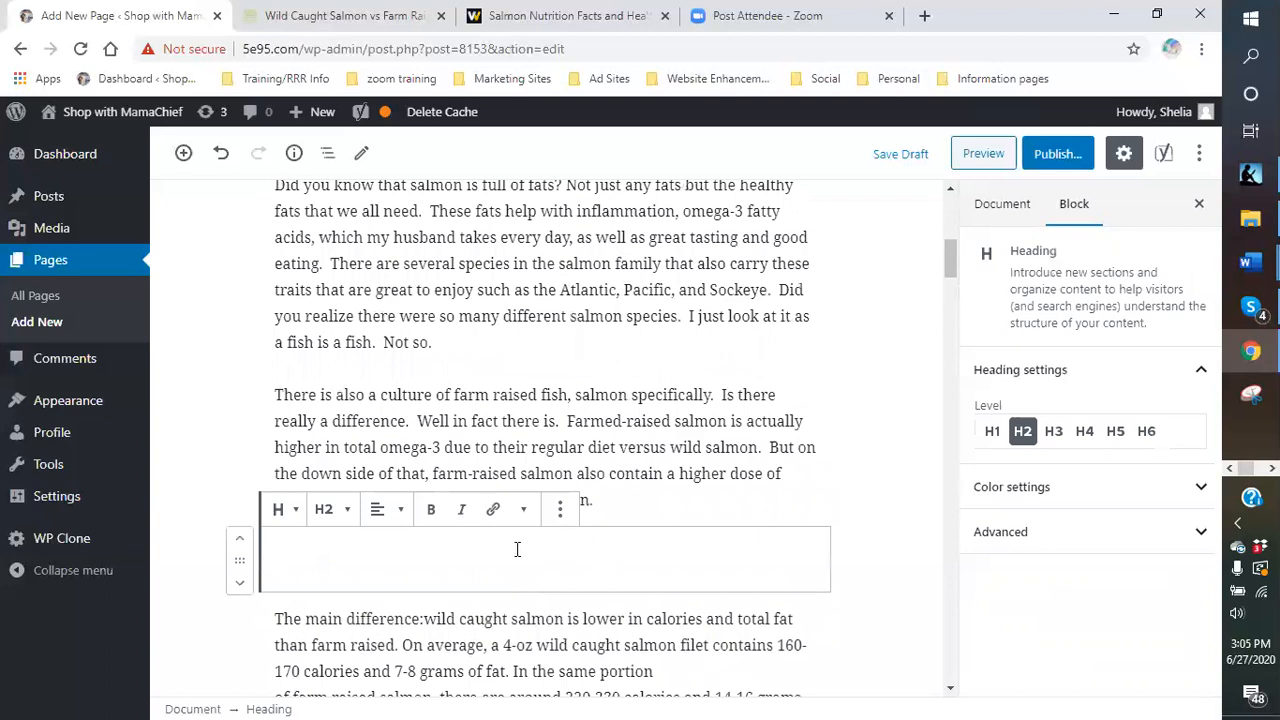
left_click(323, 509)
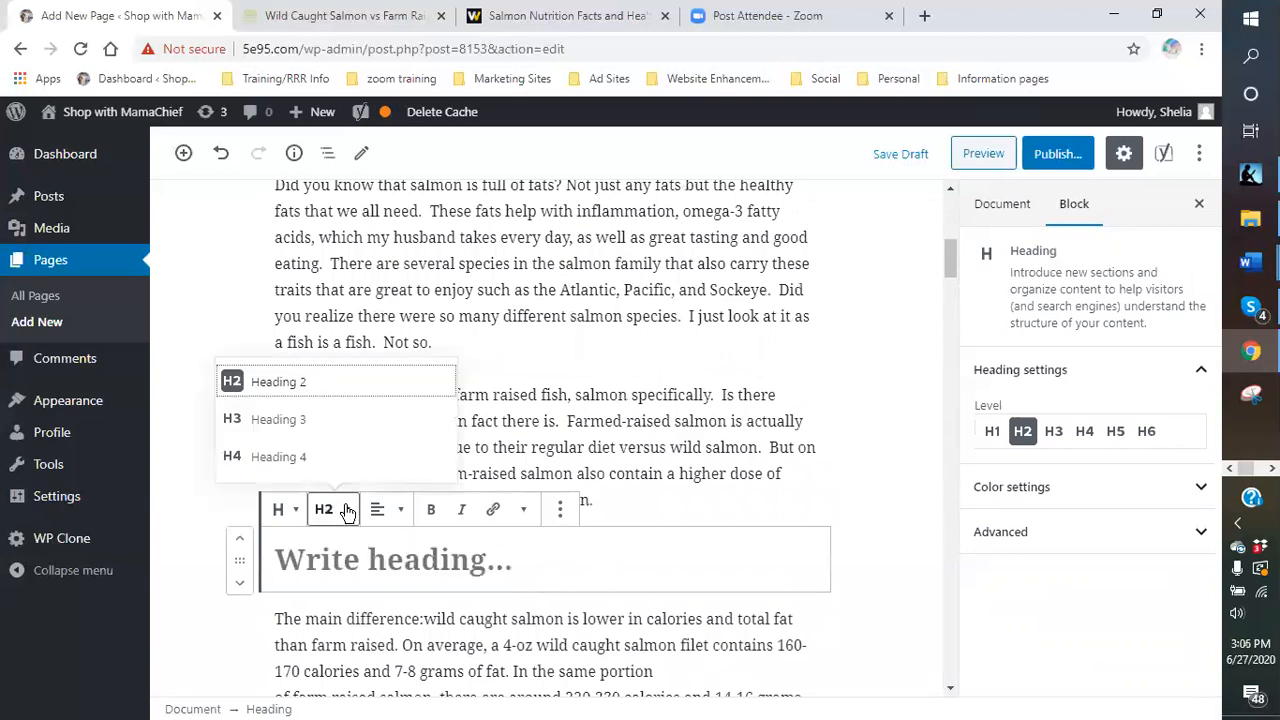
left_click(296, 458)
left_click(395, 551)
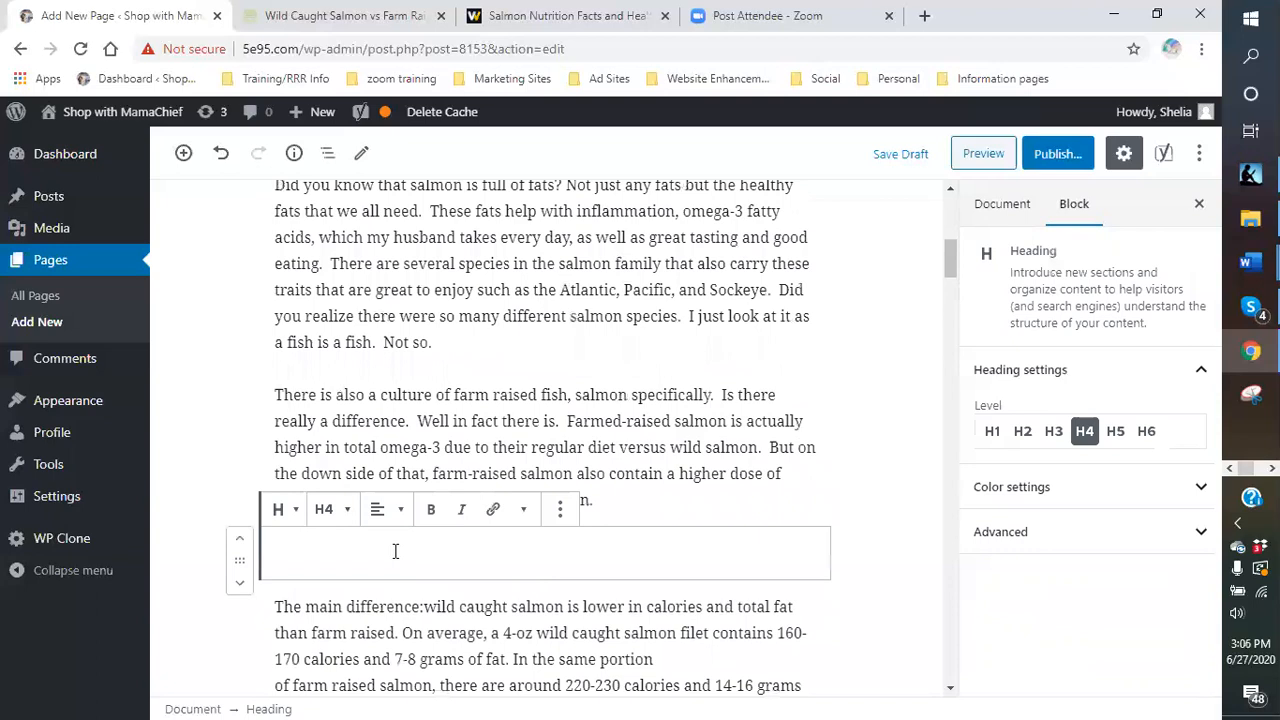
- Enter the heading text 'Farm vs Wild - Which do you prefer', fixing the typos
type("farm")
key("BackSpace")
key("BackSpace")
key("BackSpace")
key("BackSpace")
type("Farm")
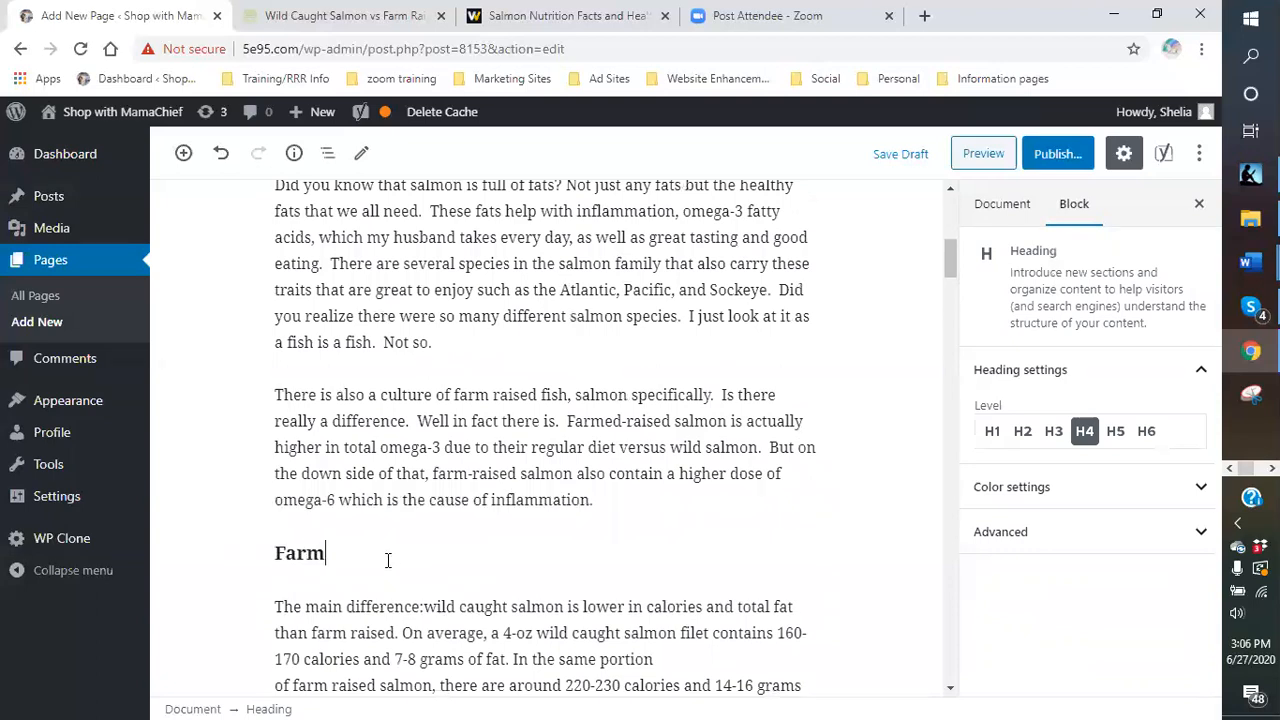
type(" vs")
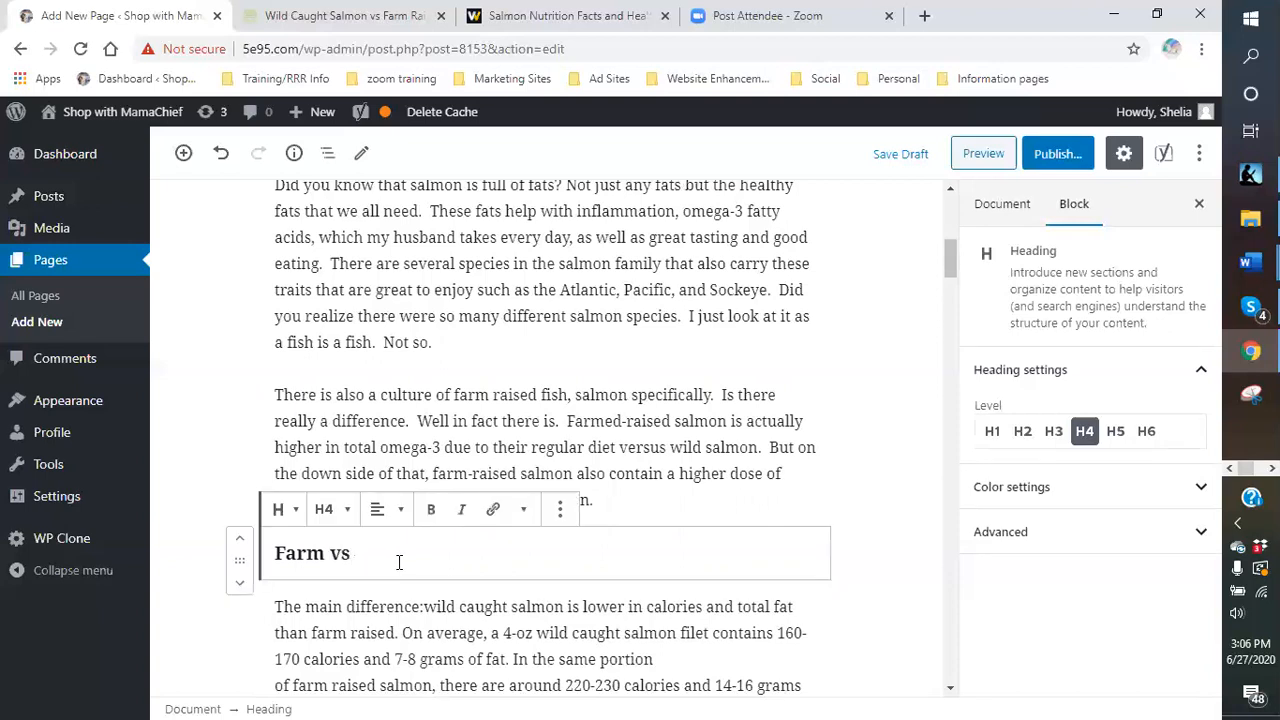
type("Wild")
scroll(505, 540, "down", 2)
scroll(515, 538, "down", 4)
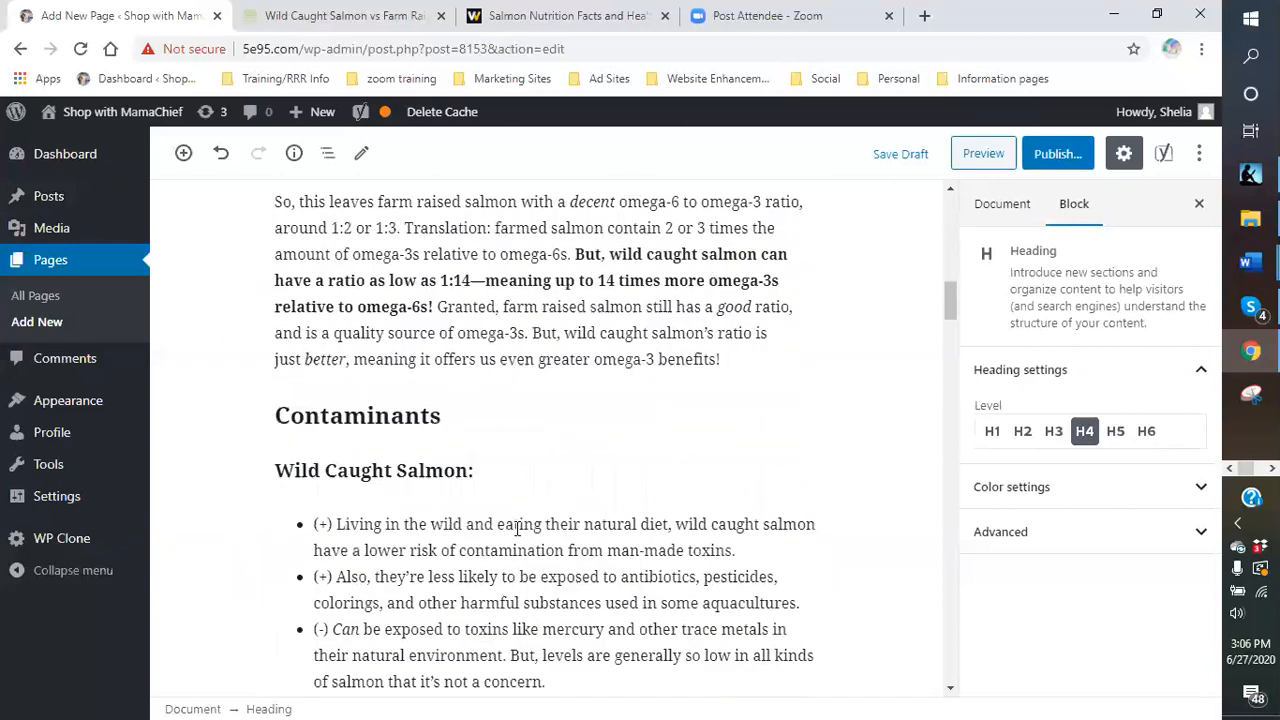
scroll(426, 451, "up", 3)
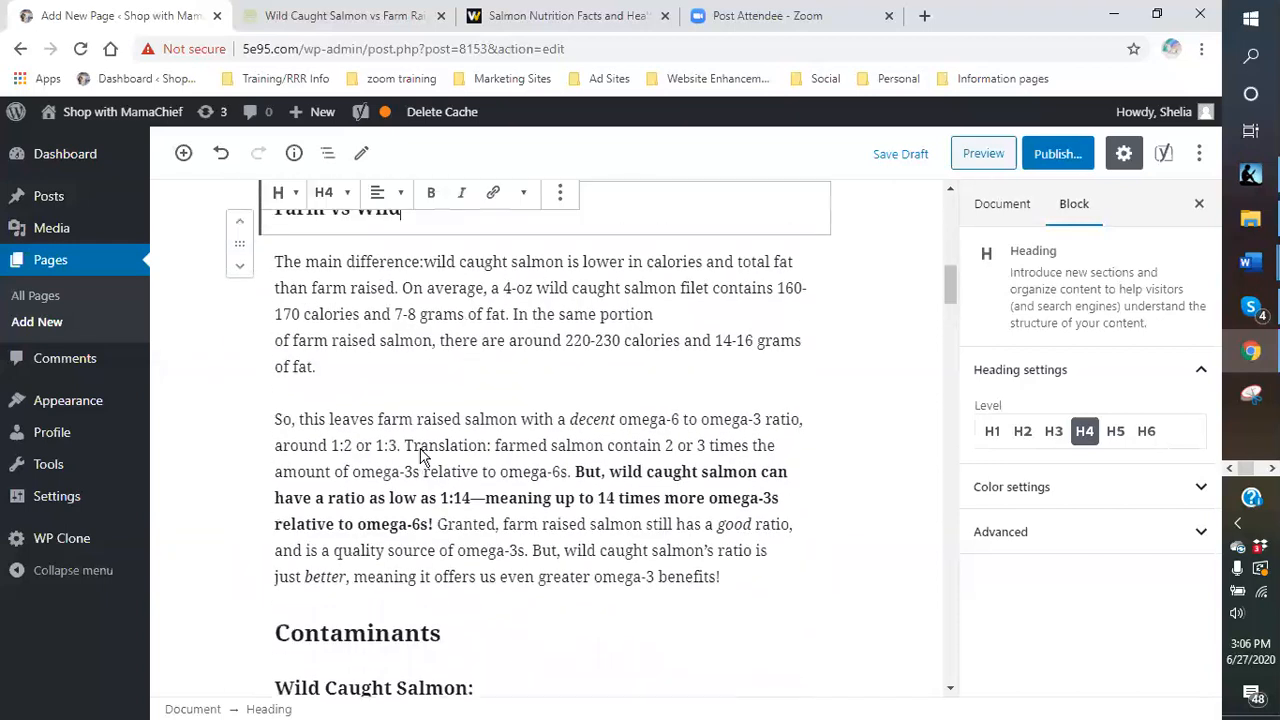
scroll(457, 470, "down", 9)
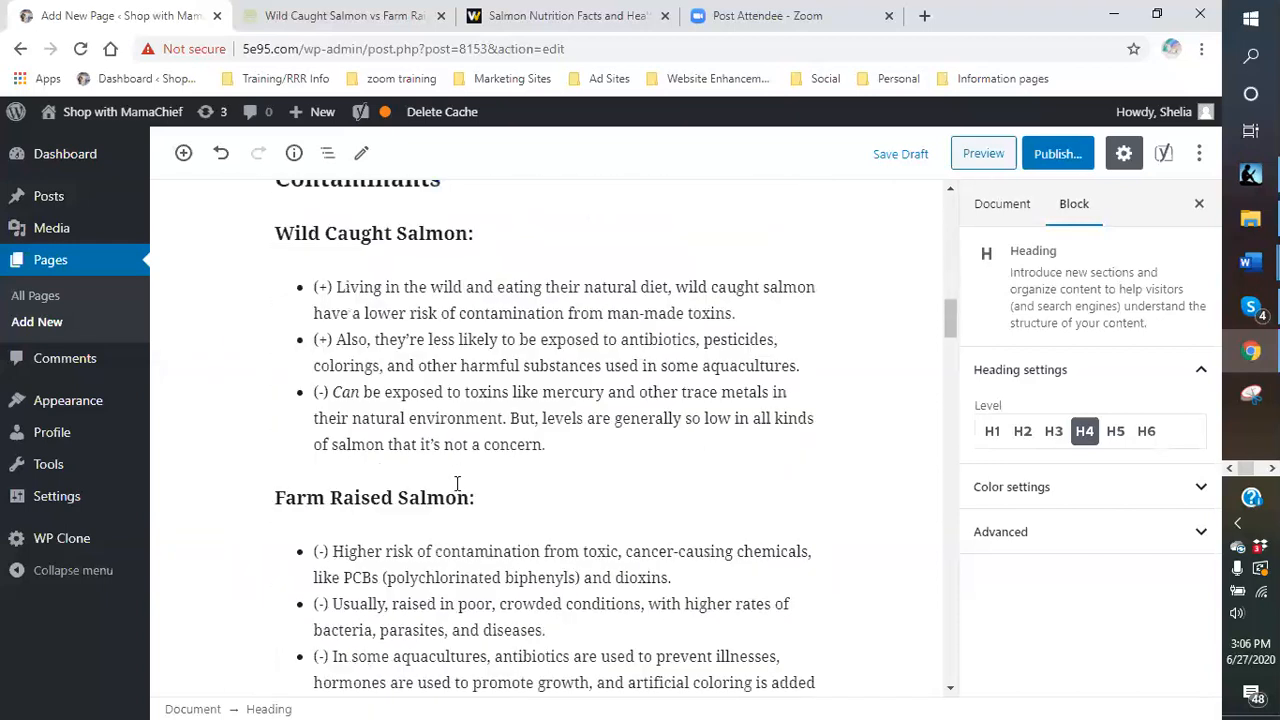
scroll(459, 496, "up", 9)
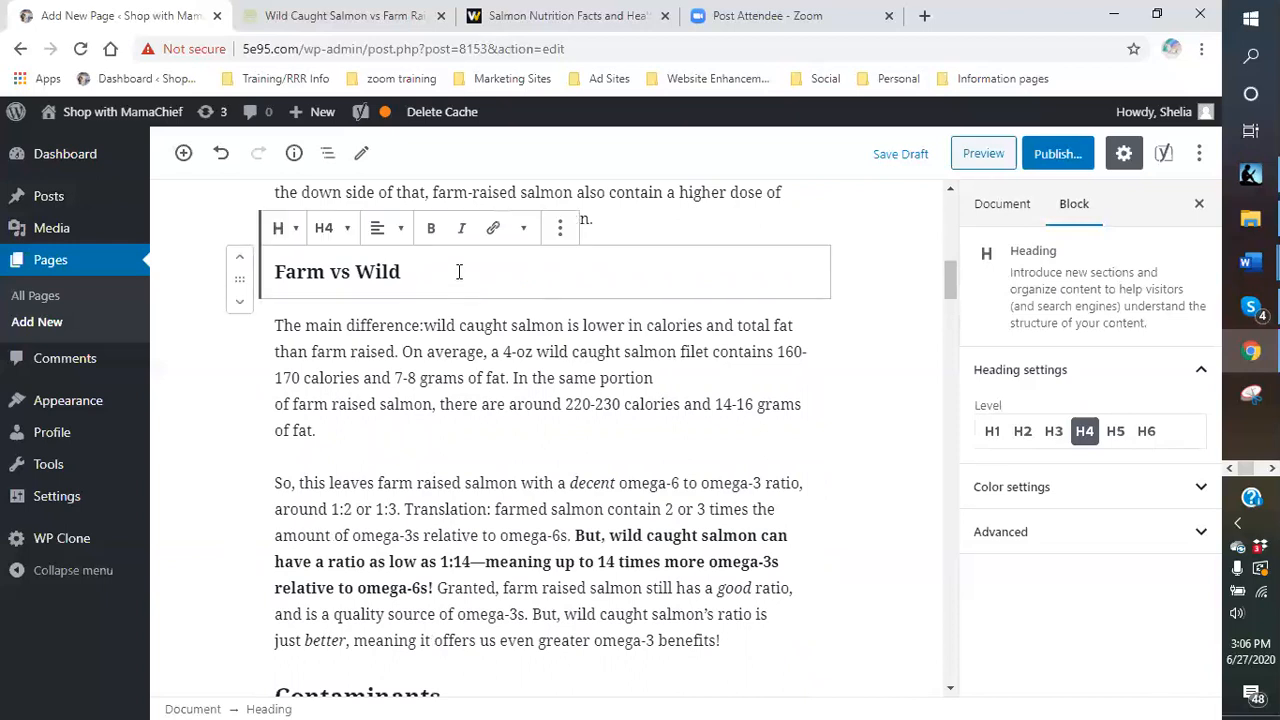
type("- healthy or")
key("BackSpace")
key("BackSpace")
key("BackSpace")
key("BackSpace")
key("BackSpace")
key("BackSpace")
key("BackSpace")
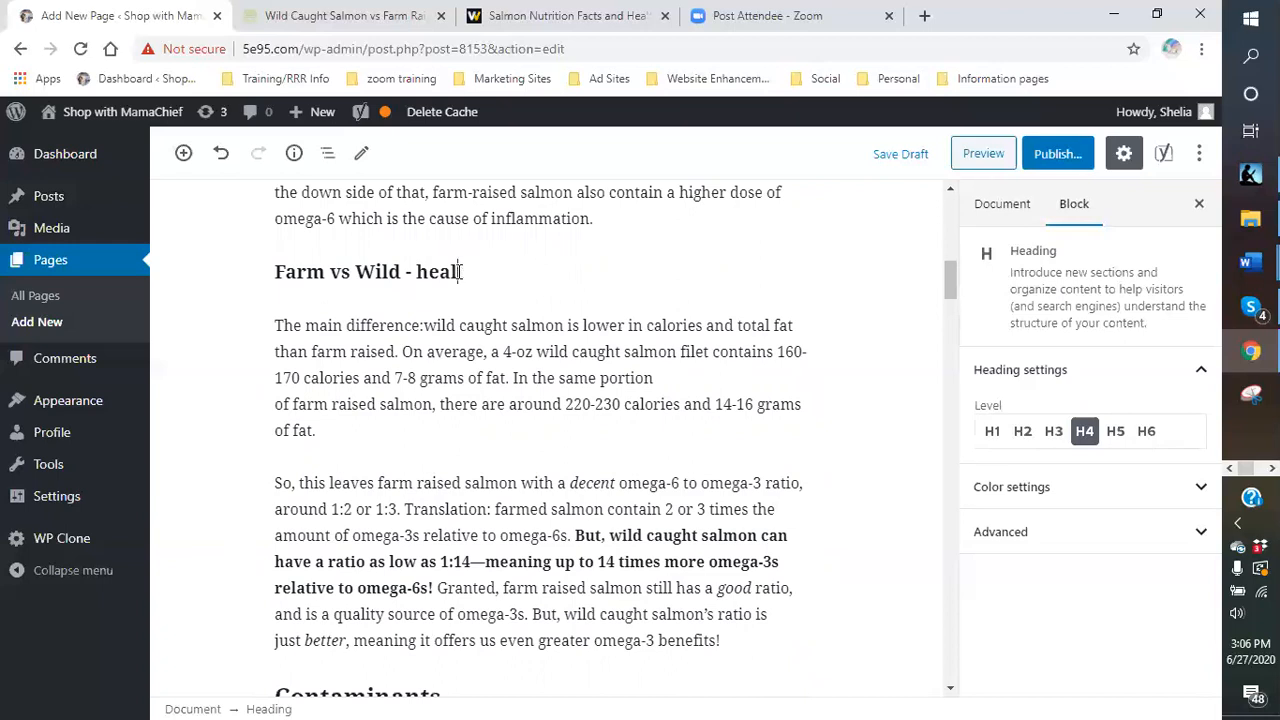
type("WHICH")
key("BackSpace")
key("BackSpace")
key("BackSpace")
key("BackSpace")
type("hich")
key("BackSpace")
key("BackSpace")
type("ch do you perfer")
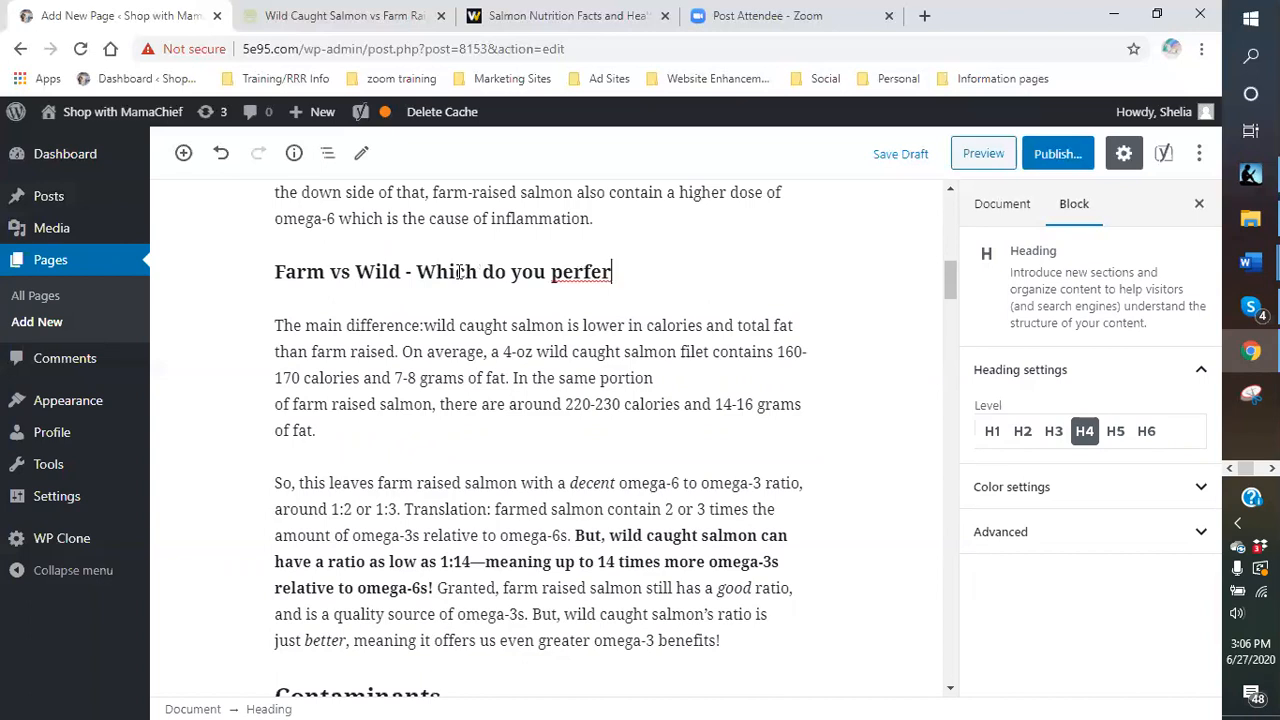
key("BackSpace")
key("BackSpace")
key("BackSpace")
key("BackSpace")
key("BackSpace")
type("refer")
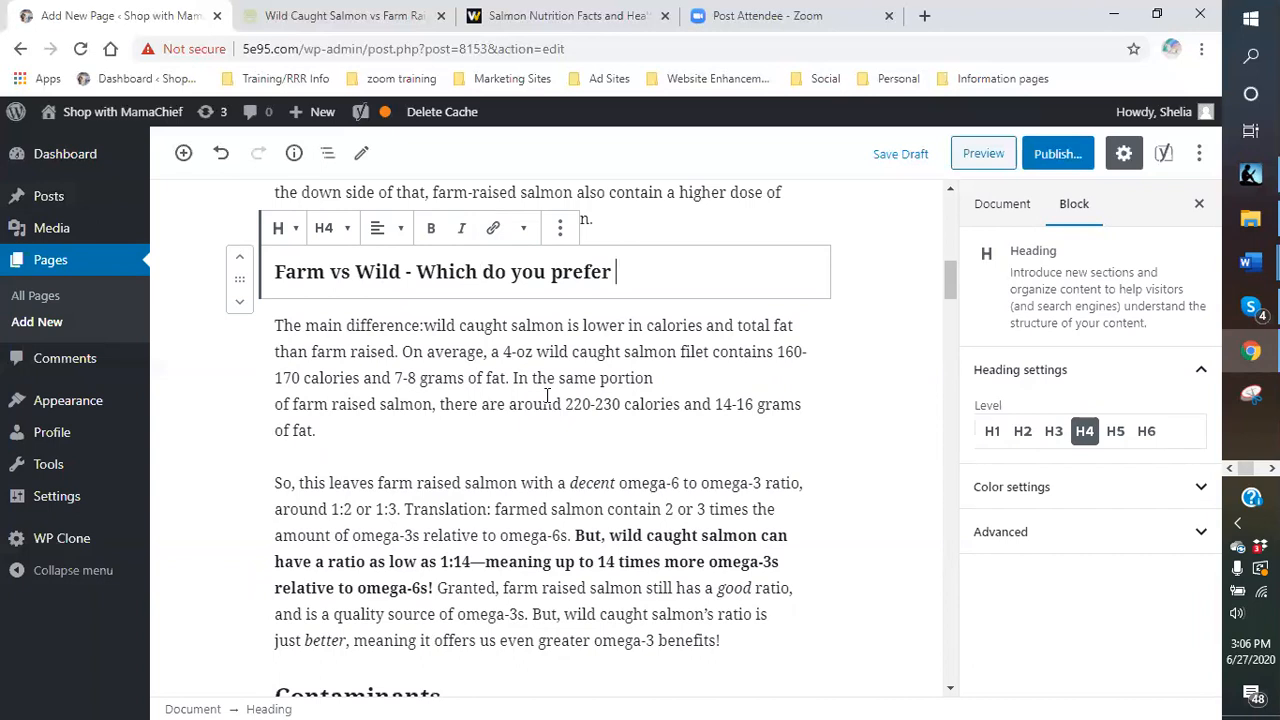
scroll(547, 395, "down", 4)
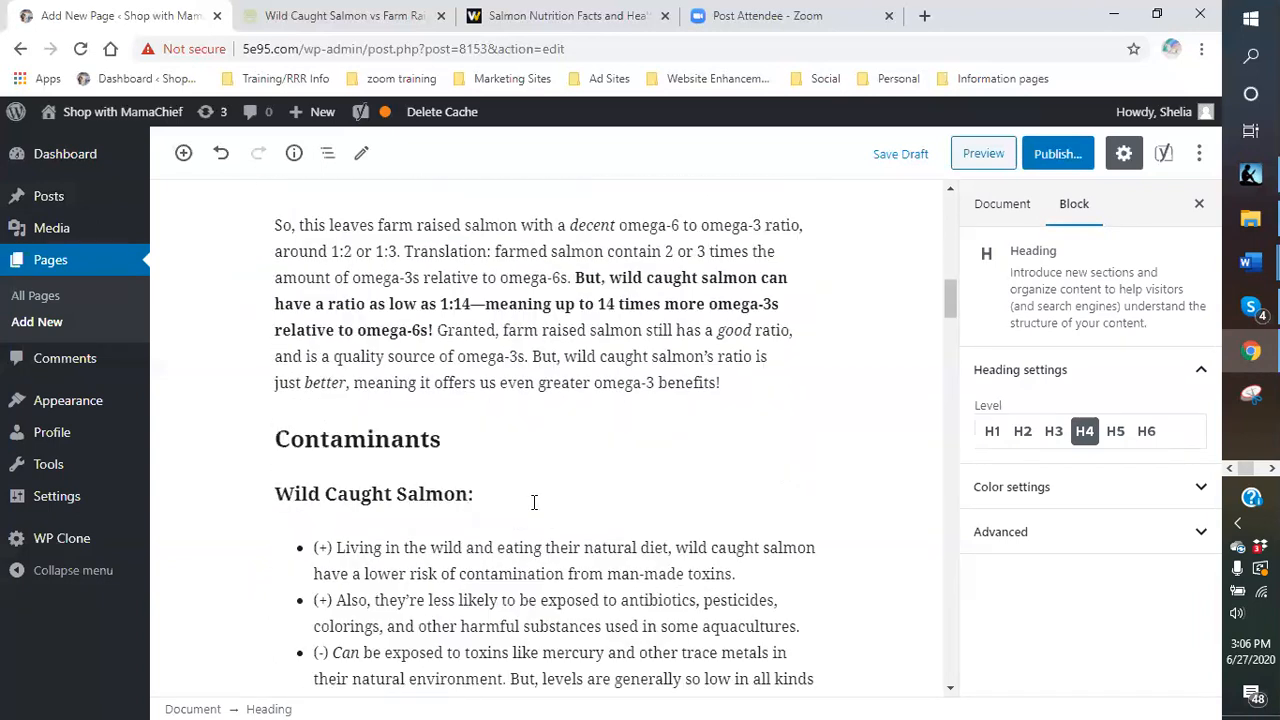
double_click(424, 322)
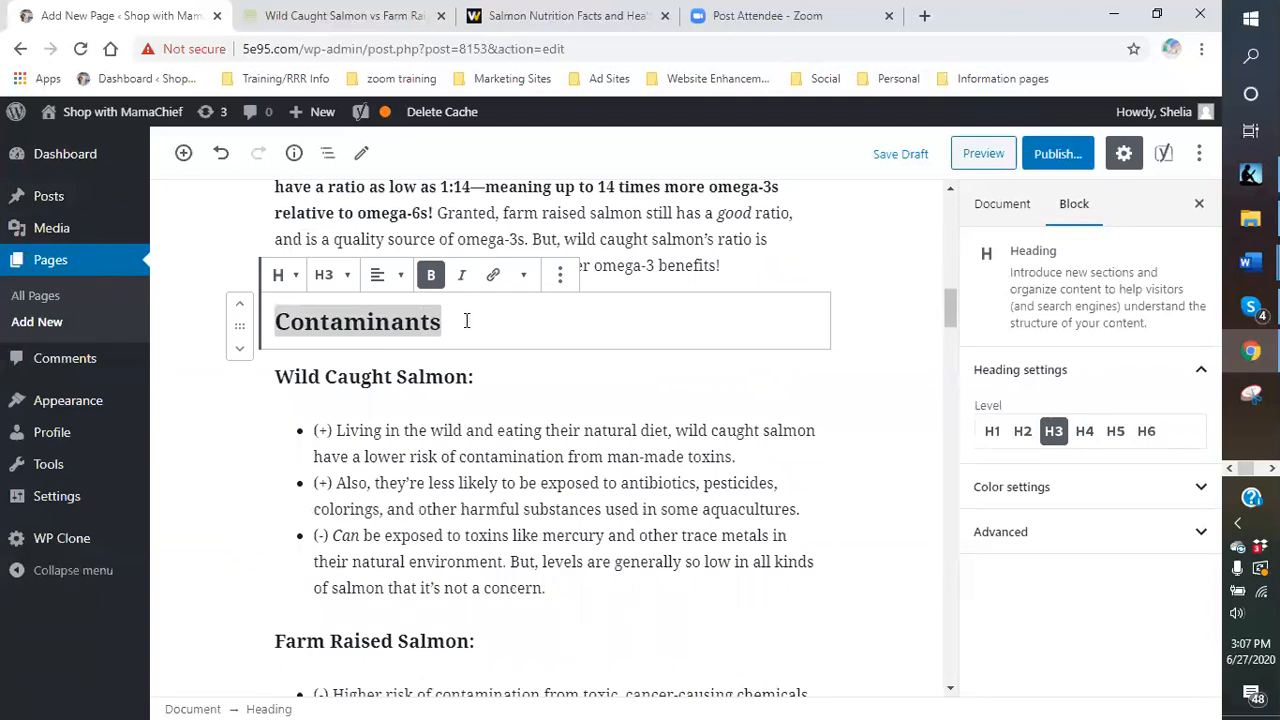
left_click(768, 272)
scroll(621, 352, "up", 1)
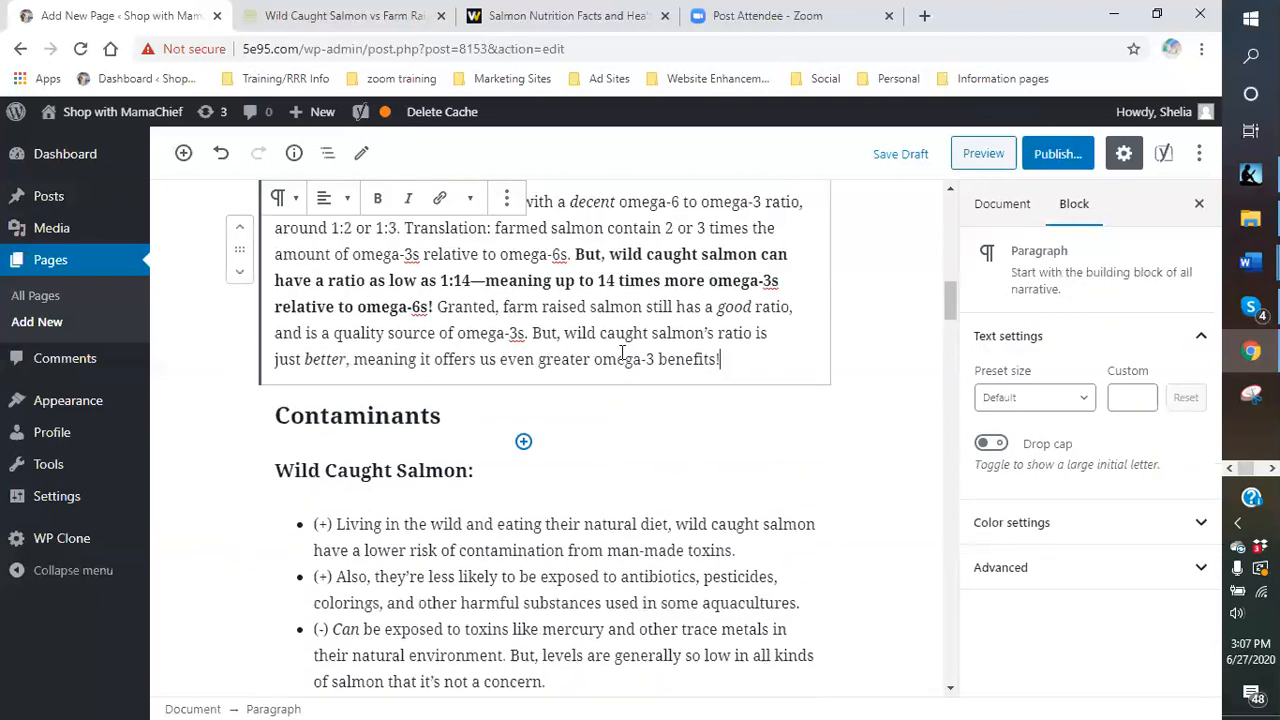
scroll(621, 352, "up", 1)
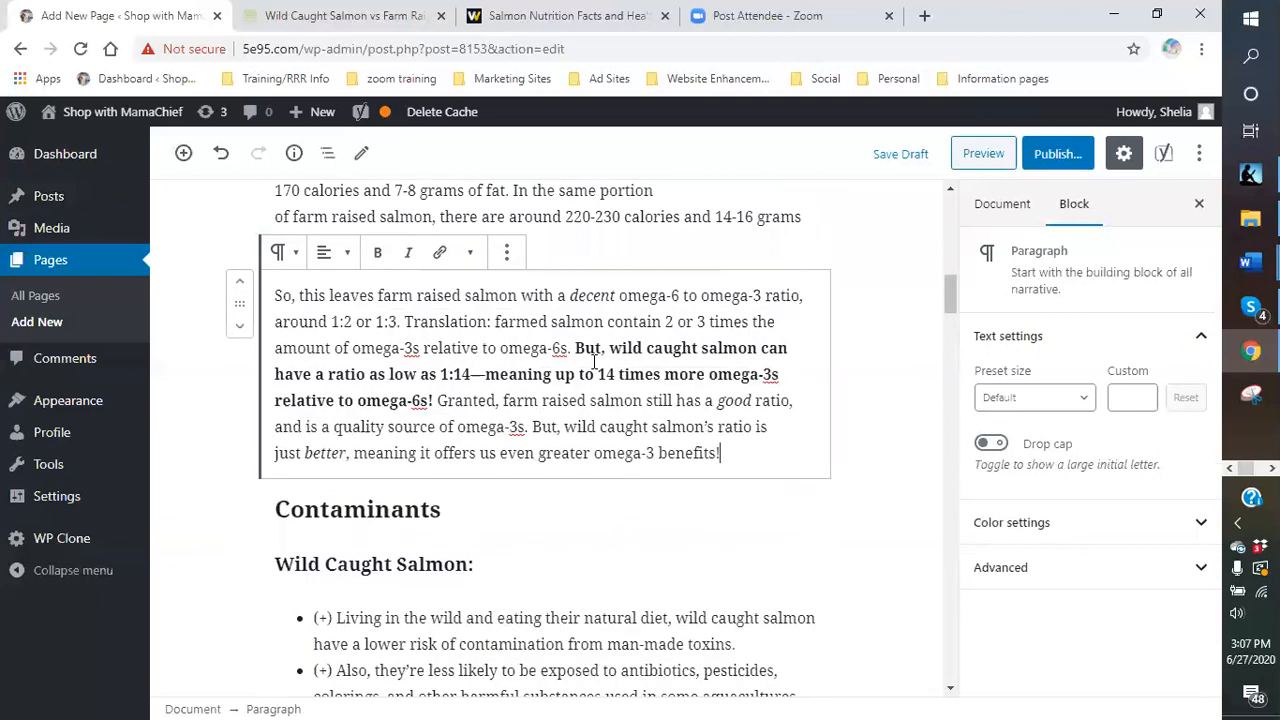
scroll(594, 362, "up", 1)
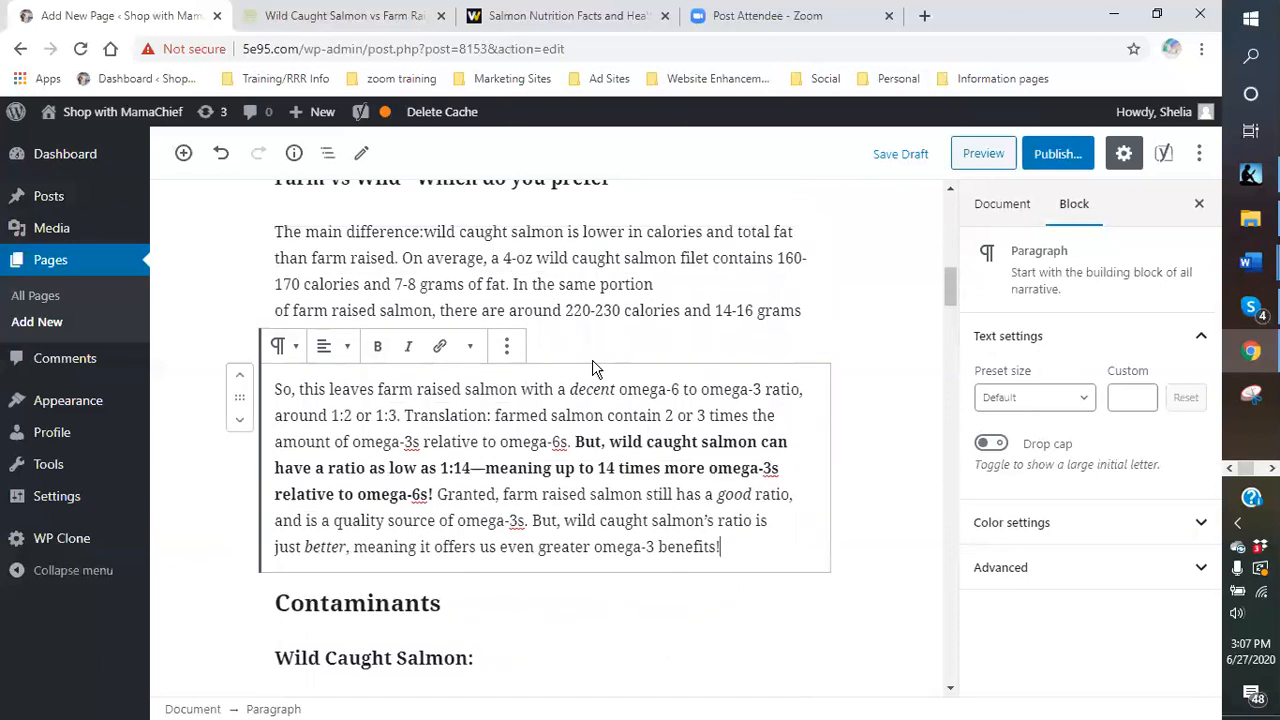
scroll(592, 368, "up", 1)
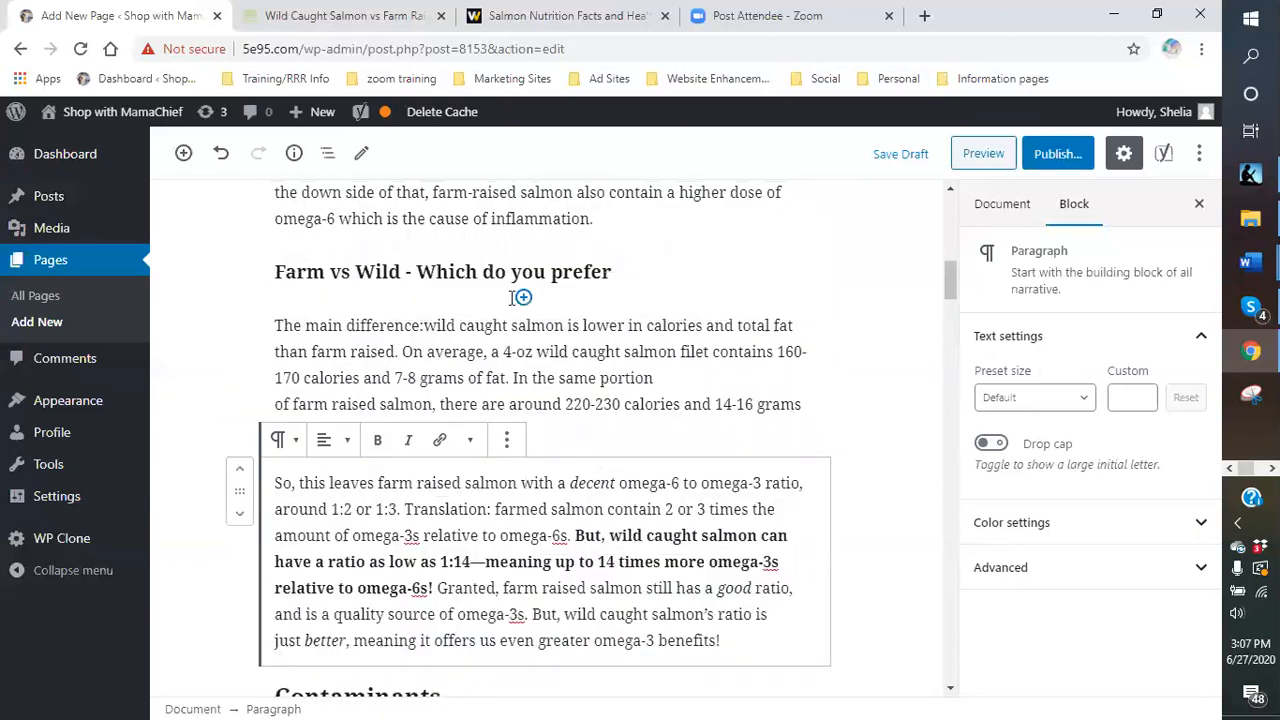
- Place the caret at the start of the 'The main difference' paragraph in Farm vs Wild
left_click(278, 325)
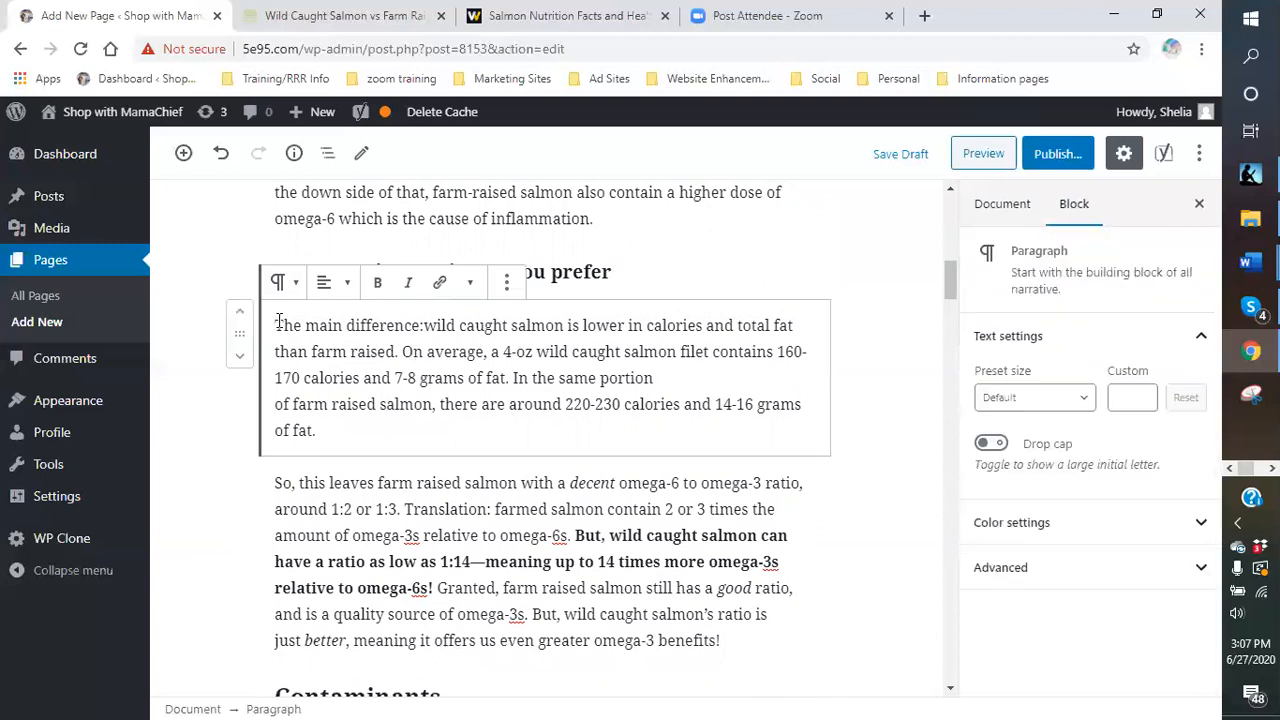
left_click(284, 284)
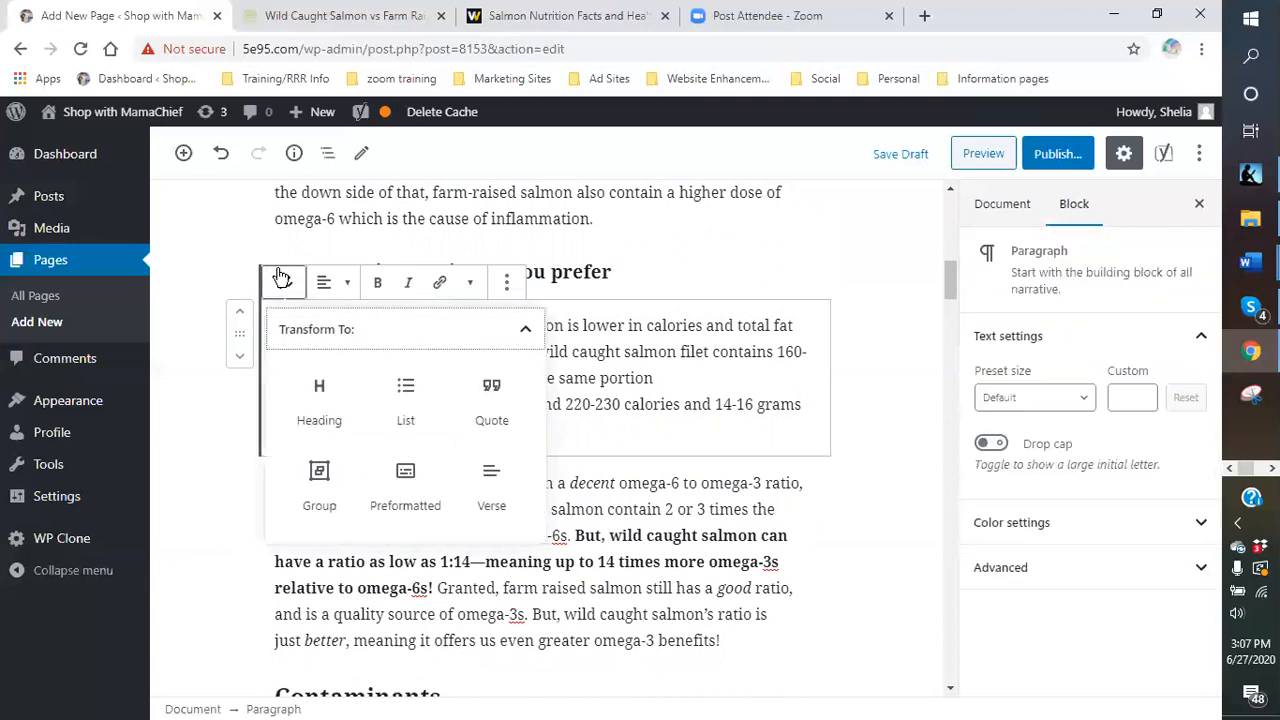
left_click(613, 348)
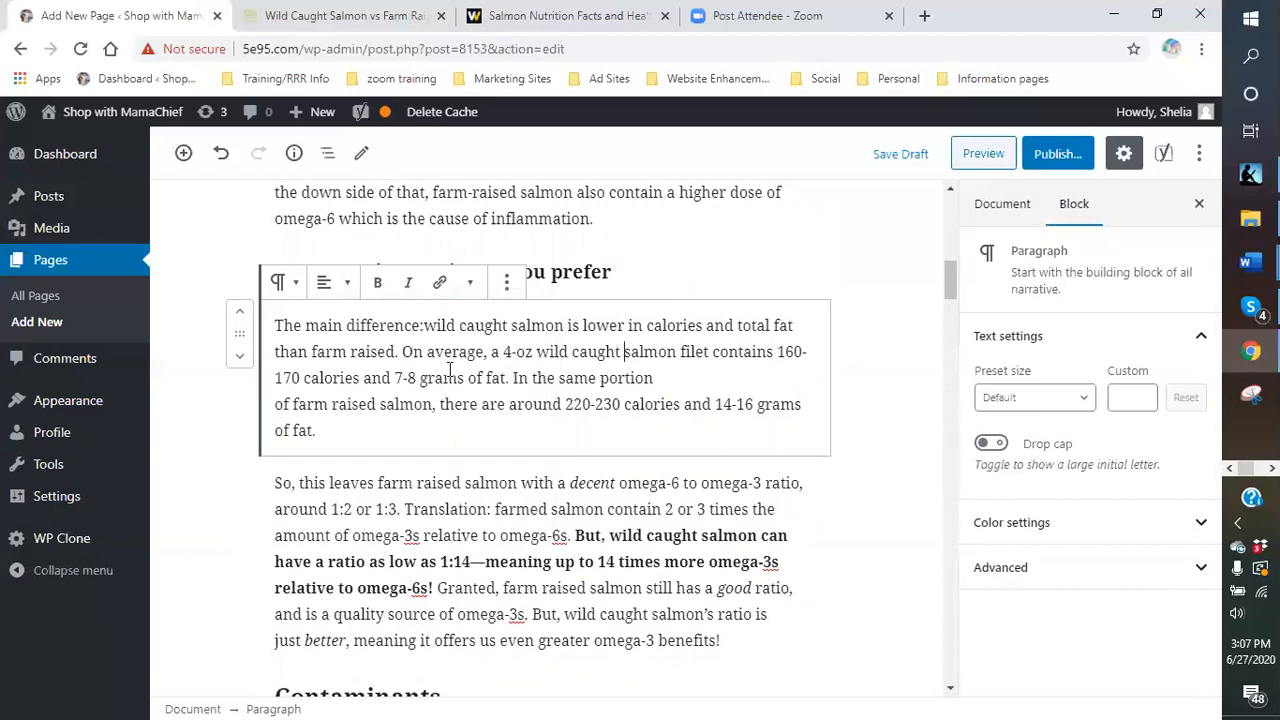
left_click(278, 325)
type("Farm")
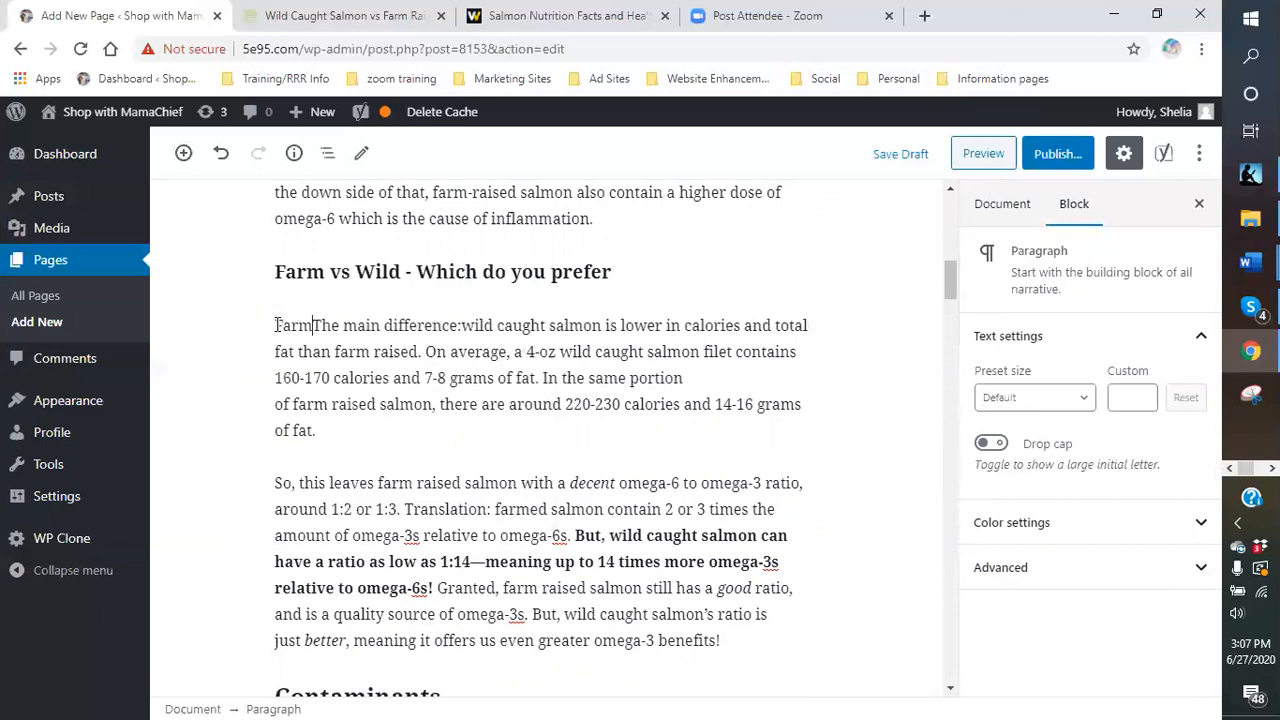
key("BackSpace")
key("BackSpace")
key("BackSpace")
key("BackSpace")
- Type 'Here in the US we have the option between the farm-raised salmon and the wild Alaskan salmon.'
type("Here")
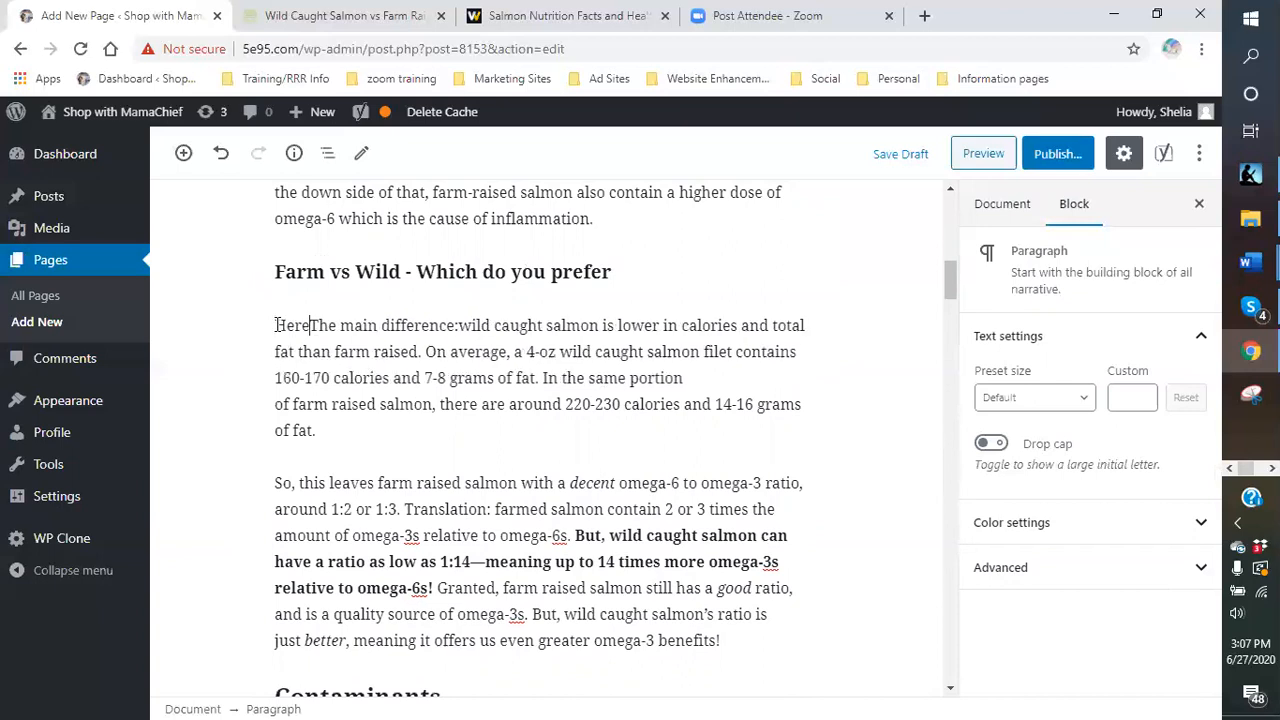
type(" in the US wer")
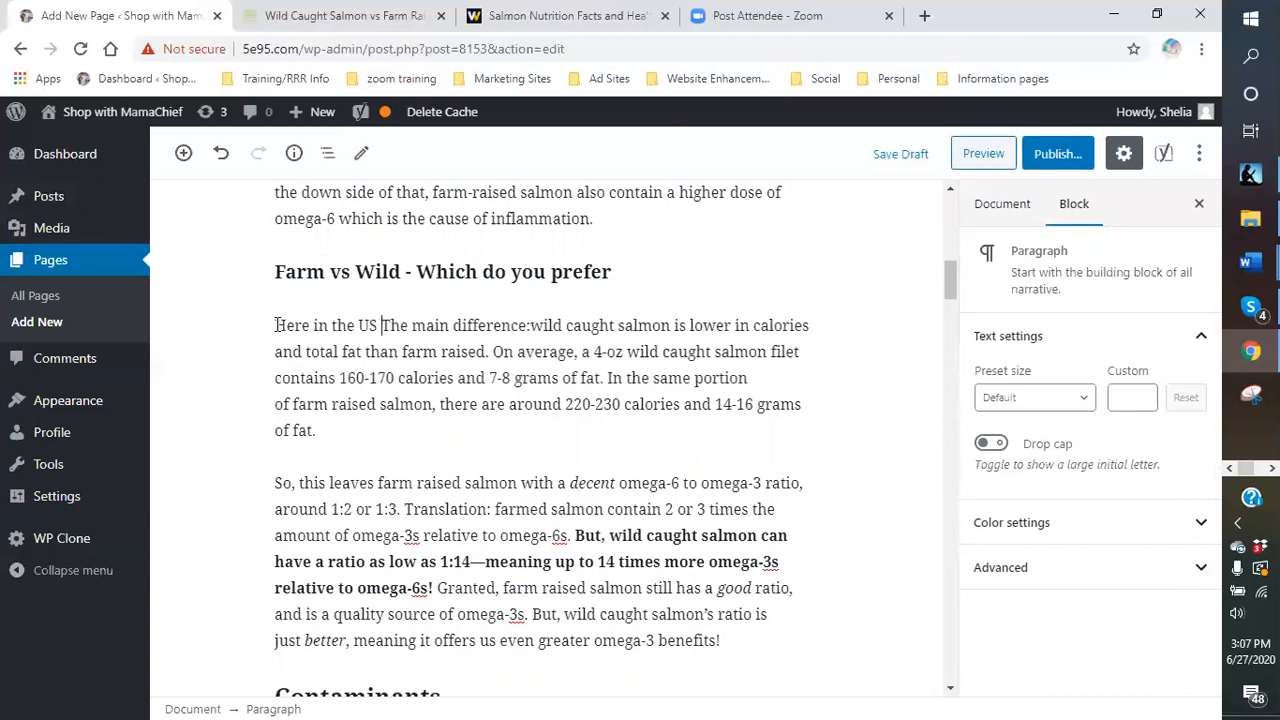
key("BackSpace")
type("have the o")
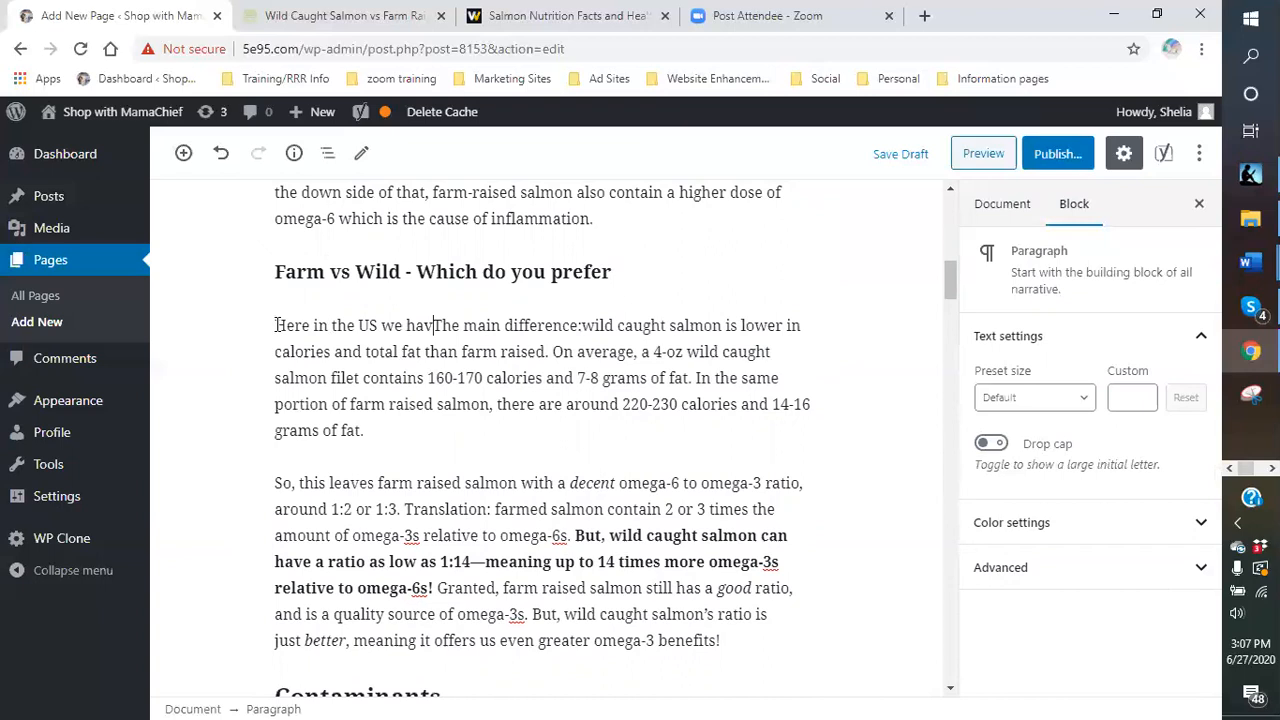
type("ption ")
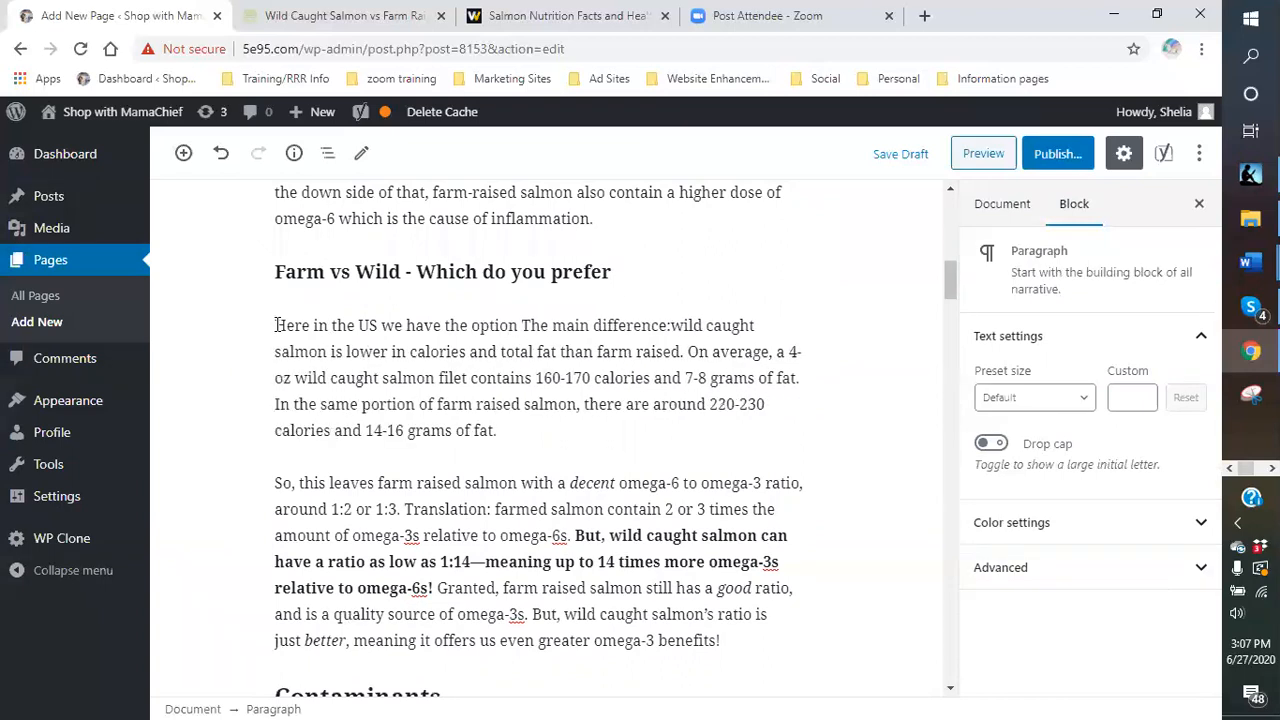
type("between t")
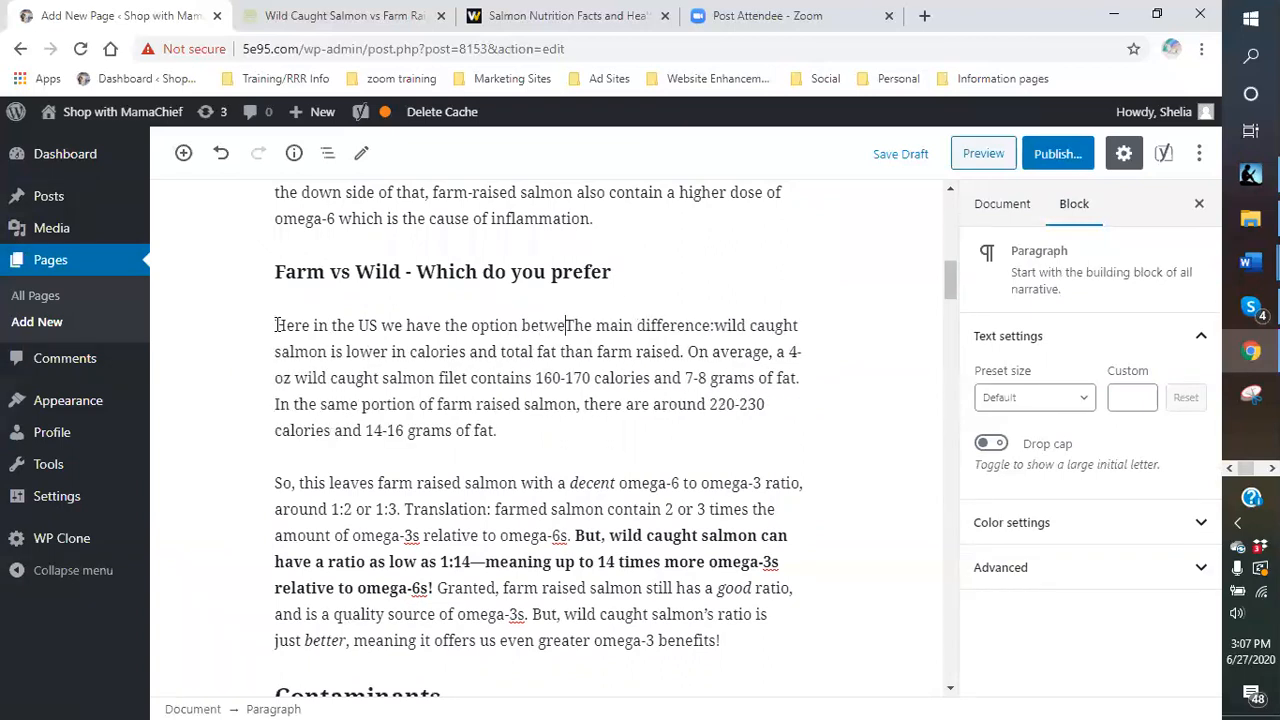
type("he far")
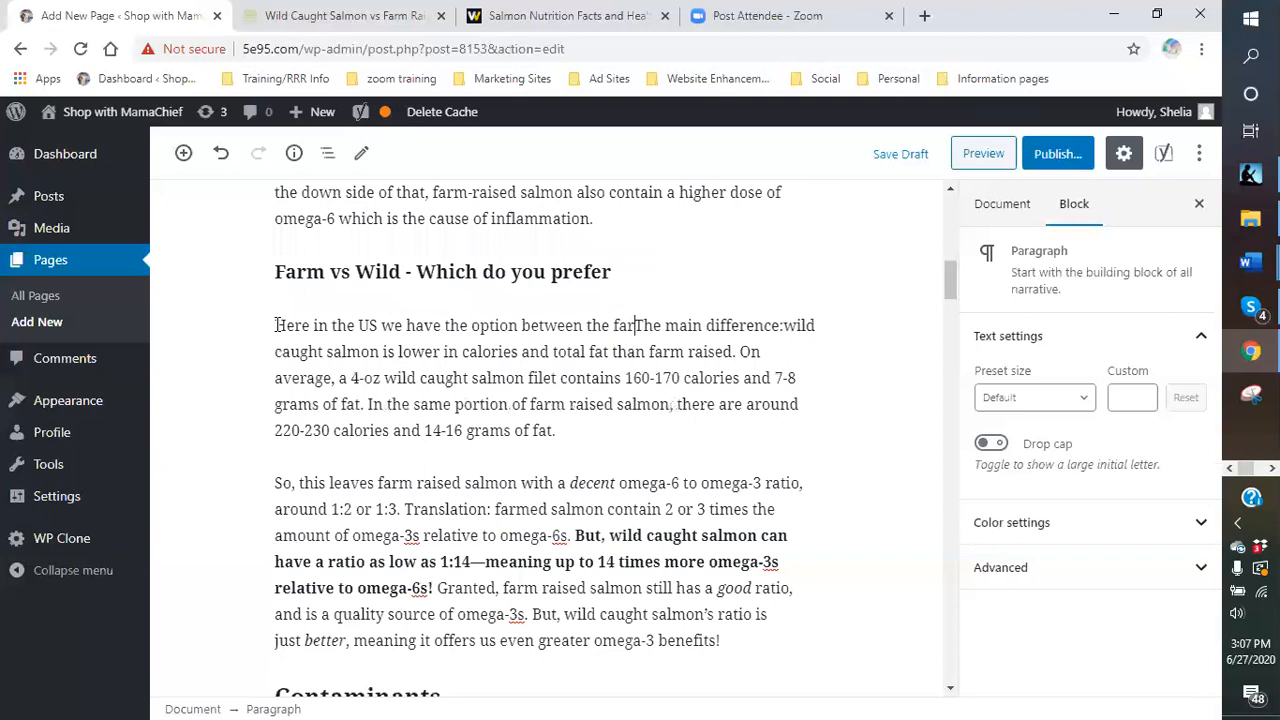
type("m0")
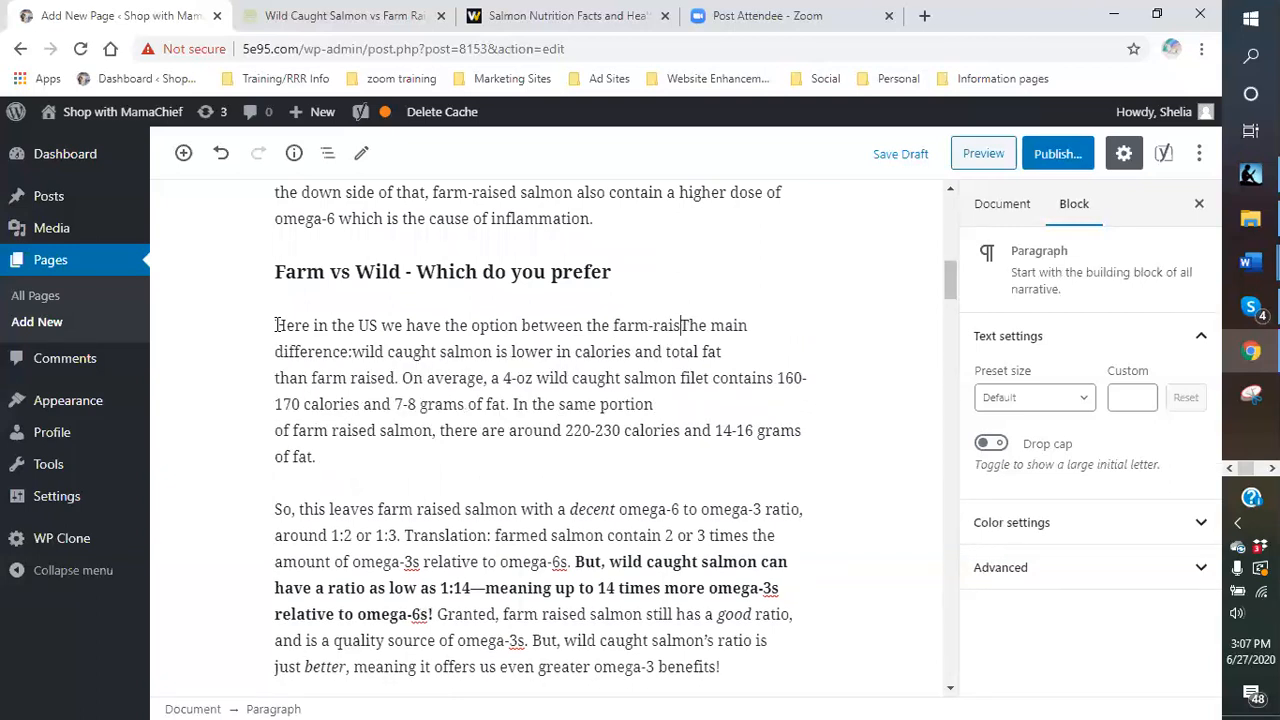
type("raised salmon and the ")
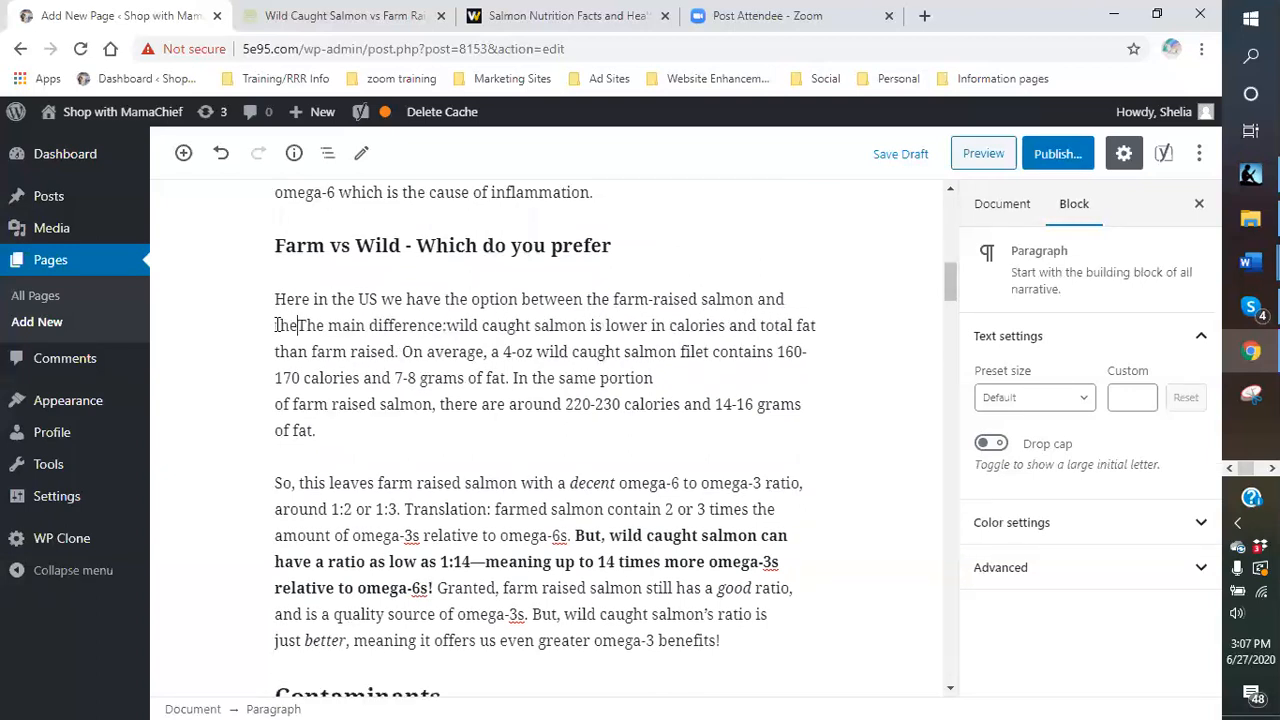
type("wild Al")
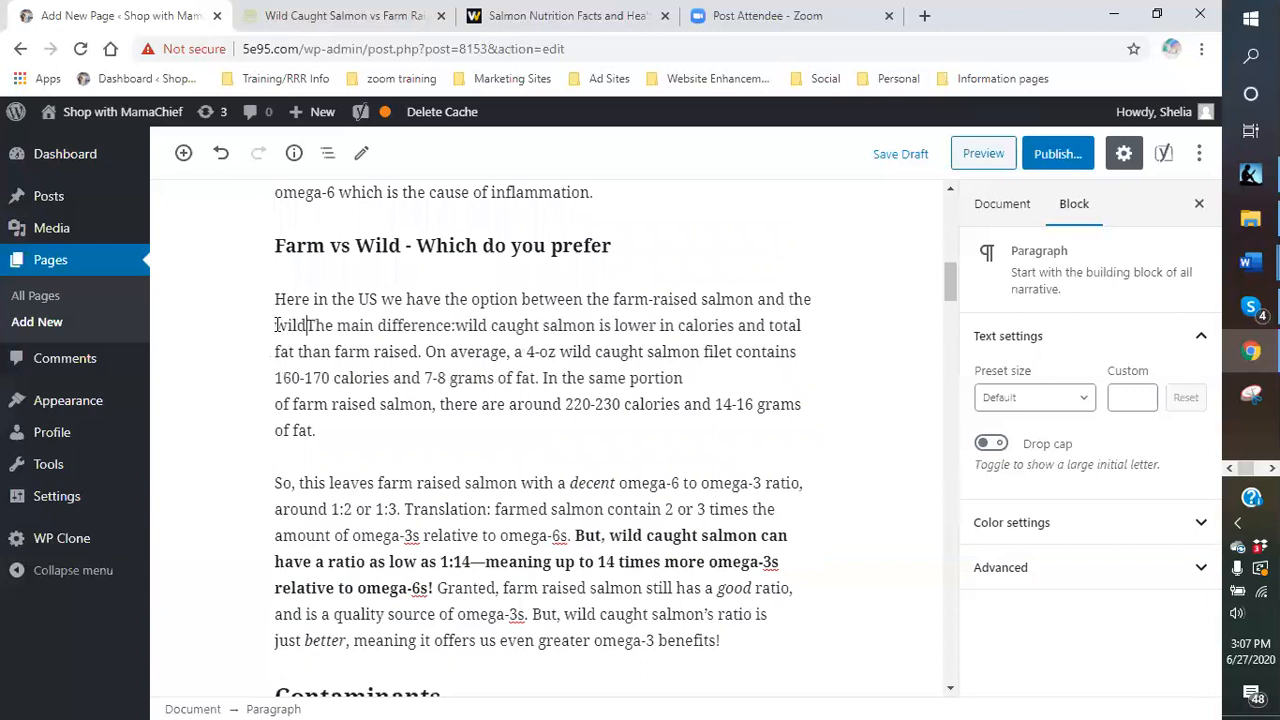
type("askan ")
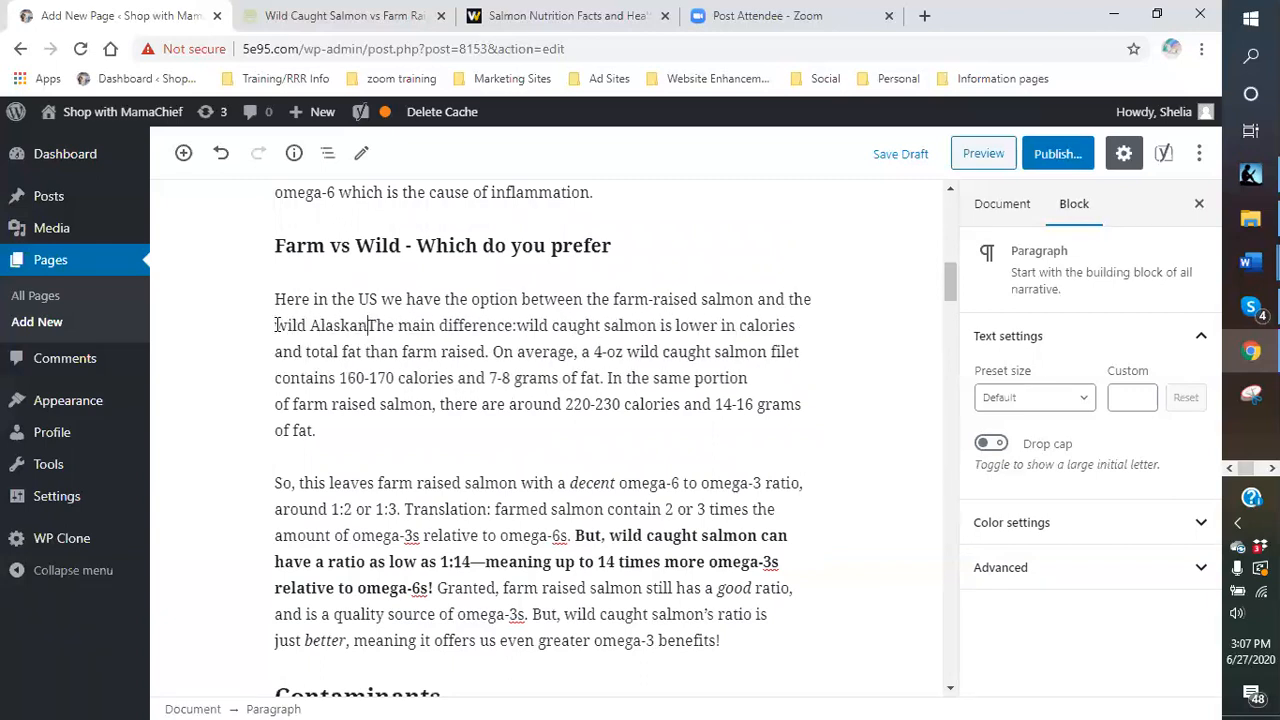
type("salmon.  B")
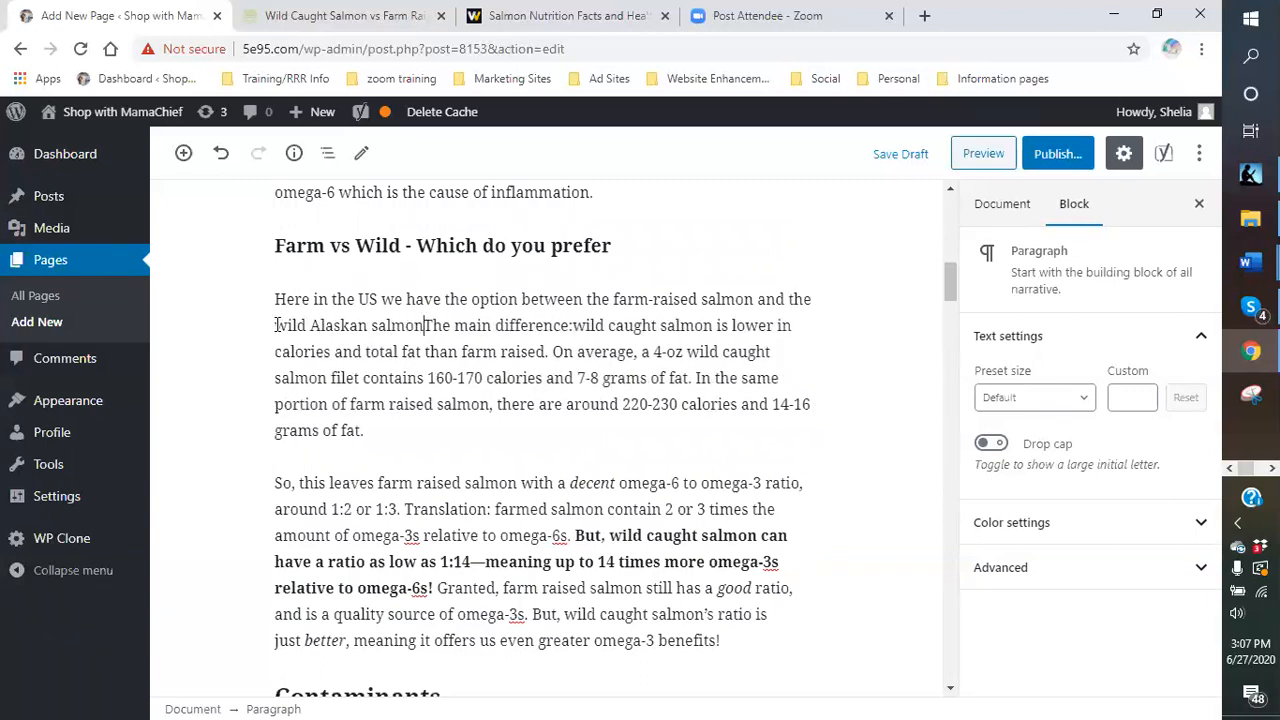
type("ut w")
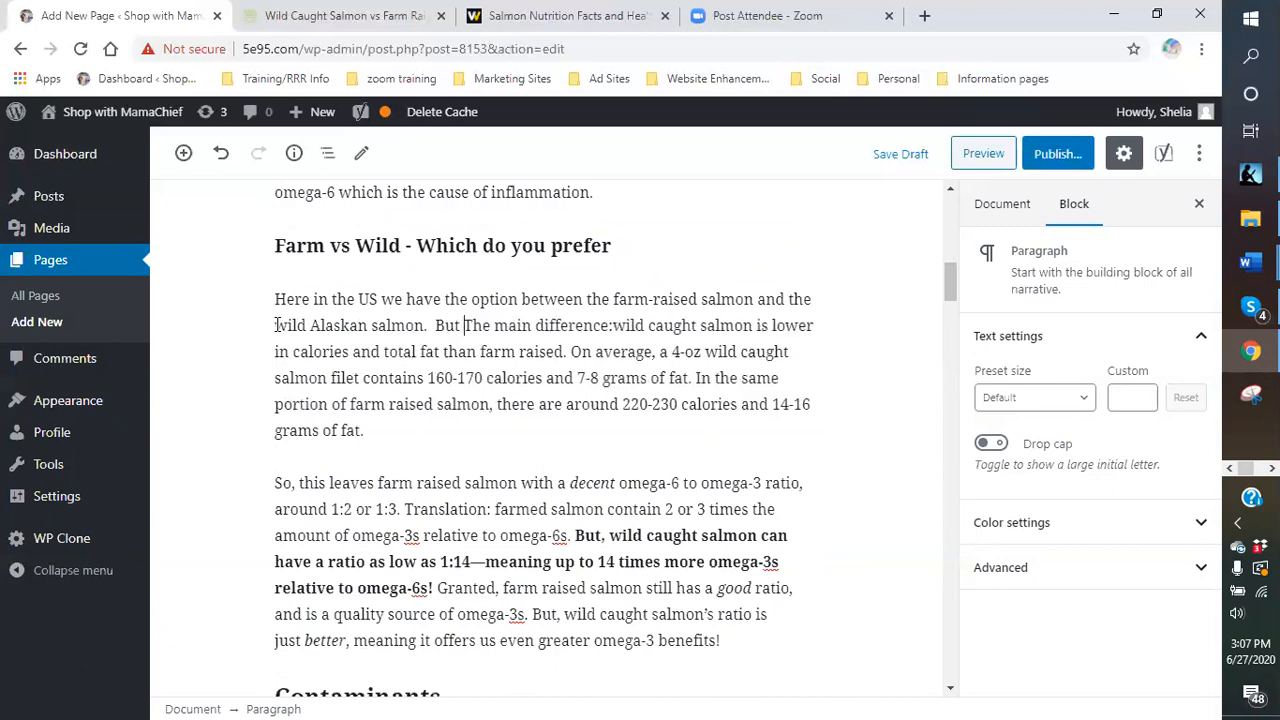
type("hat exa")
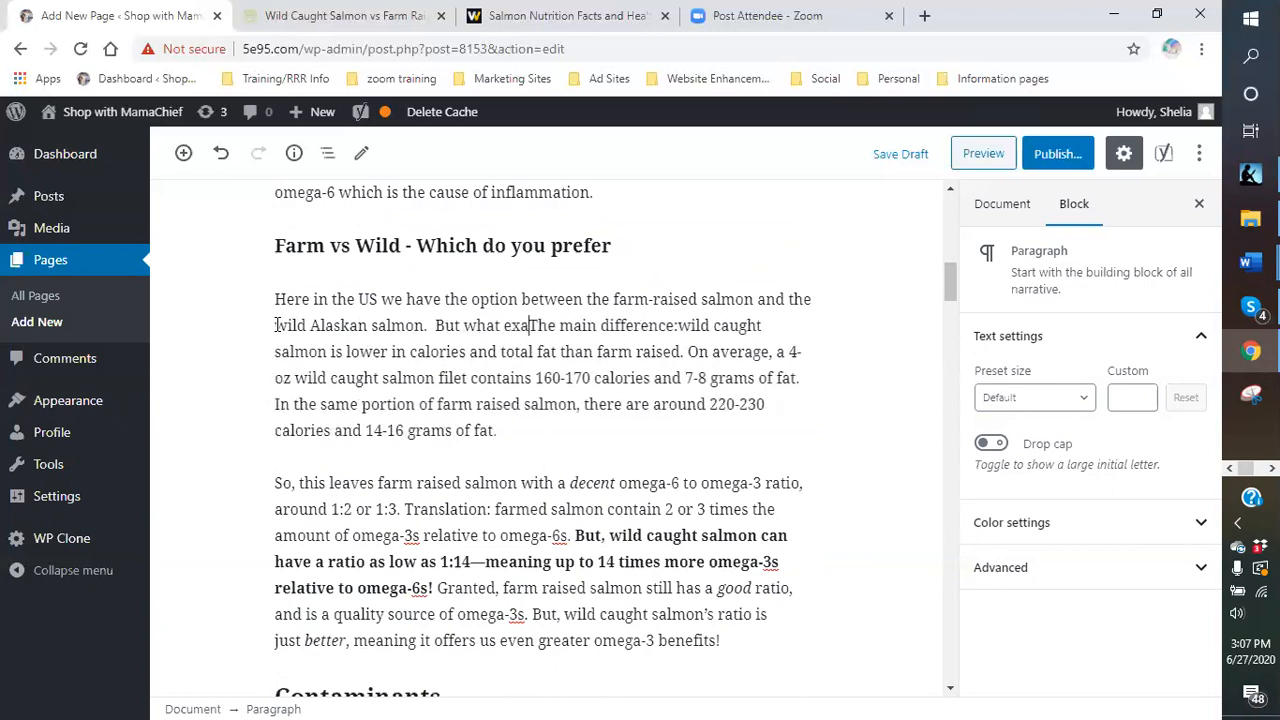
type("ctly is the diff")
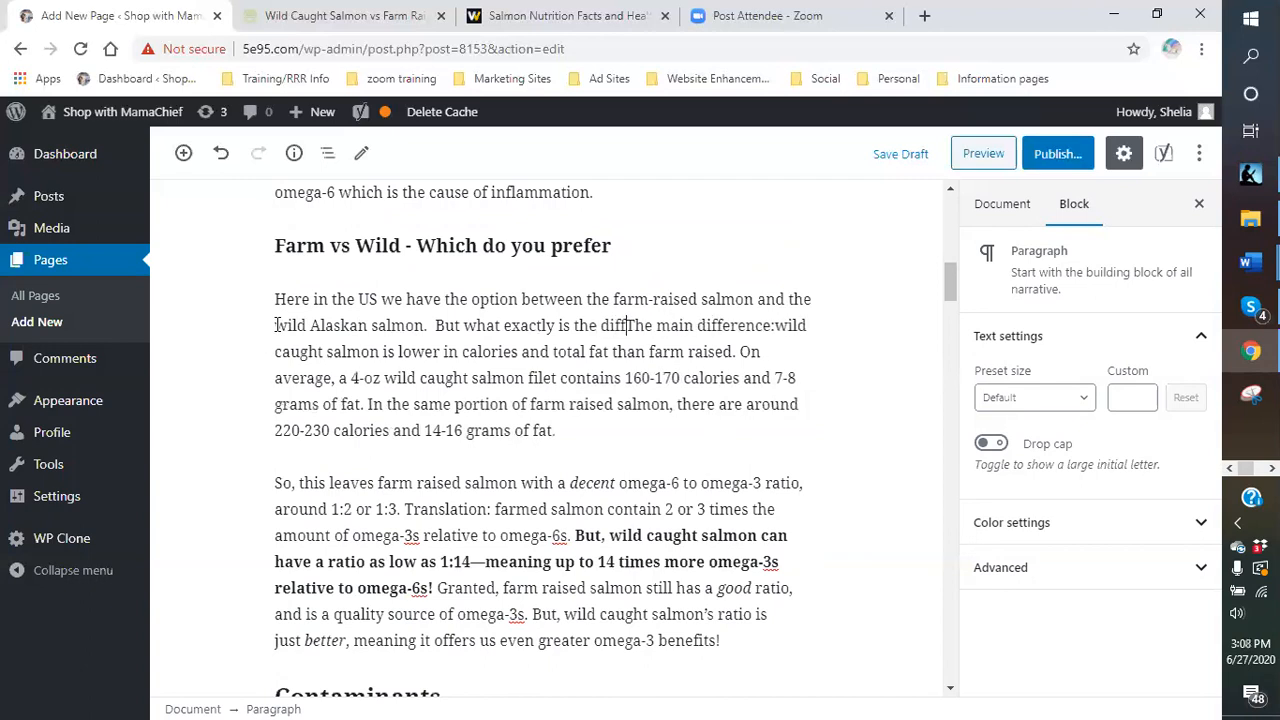
type("erence")
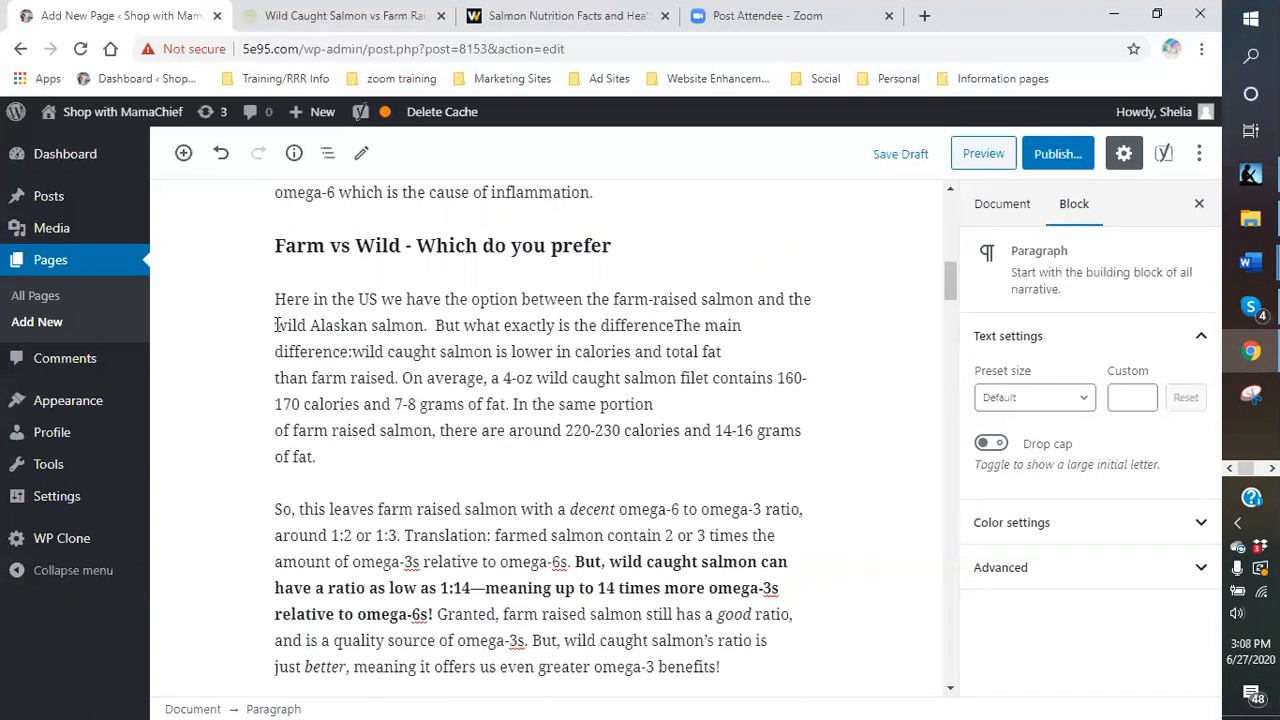
type(" other than the")
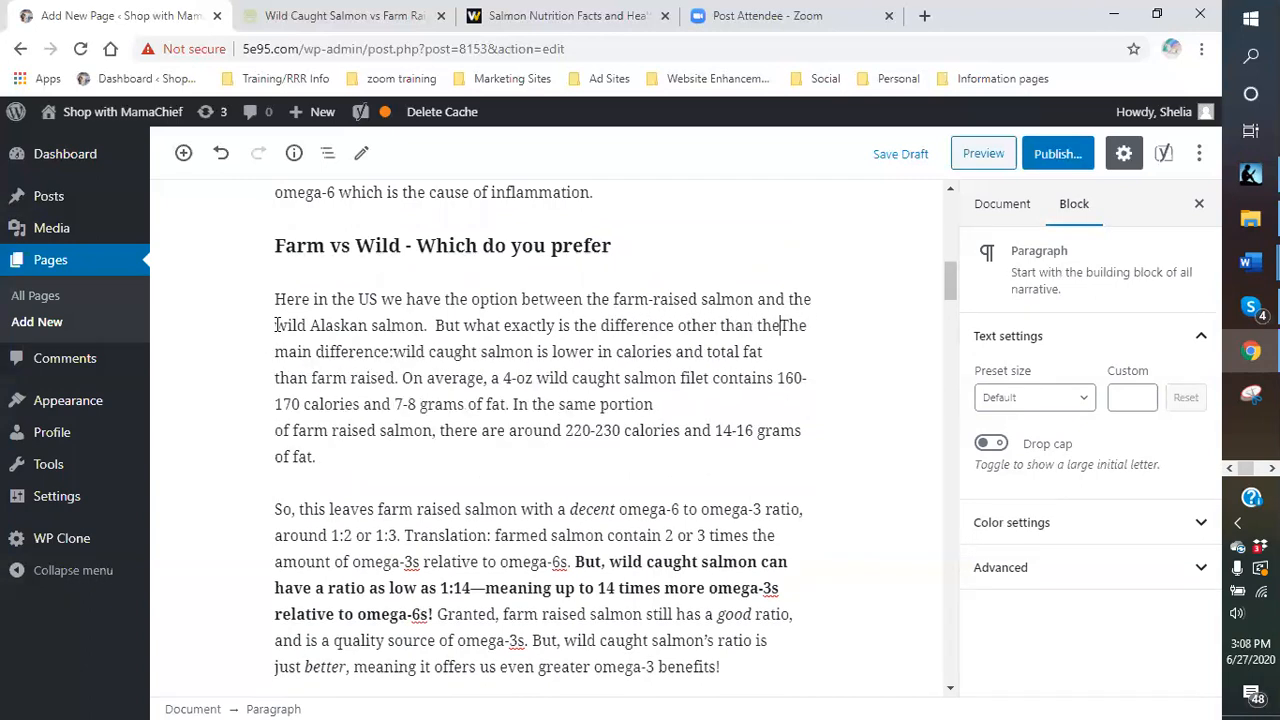
type(" omega")
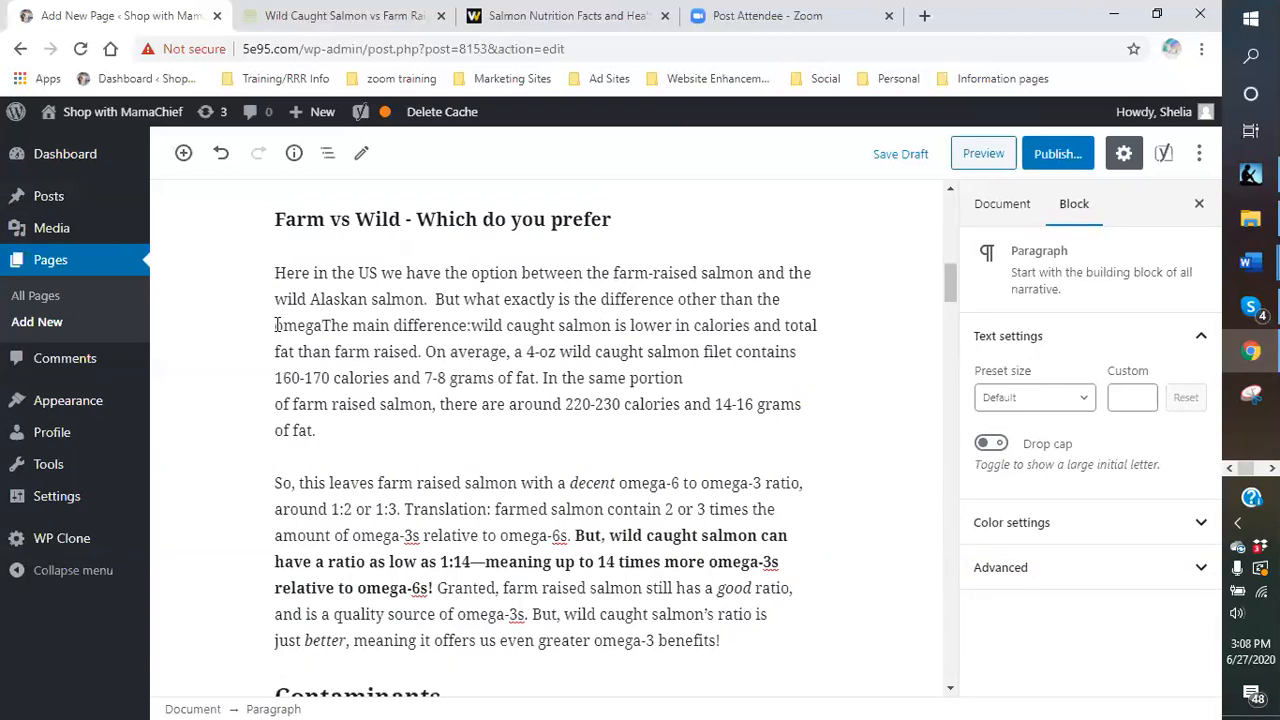
type("3 sn")
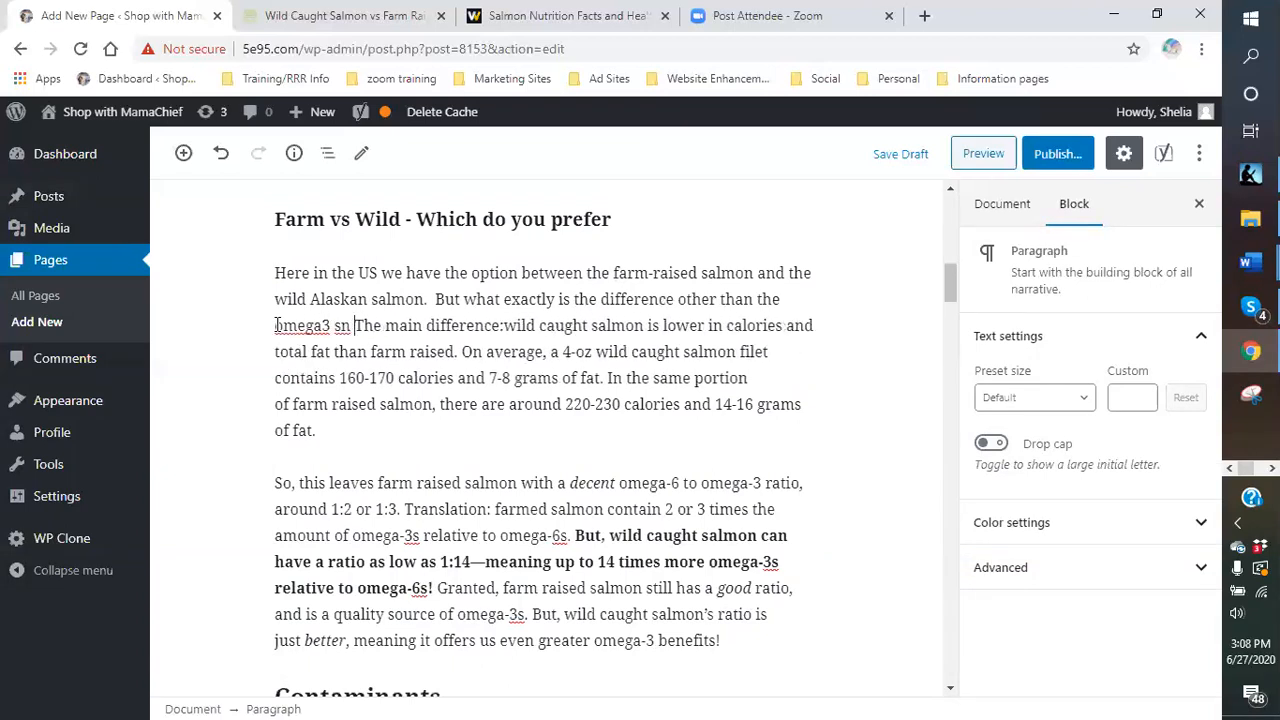
- Continue with '…and omega 6 contents? It seems that the main difference between the 2 is'
key("BackSpace")
key("BackSpace")
key("BackSpace")
type("and omega ")
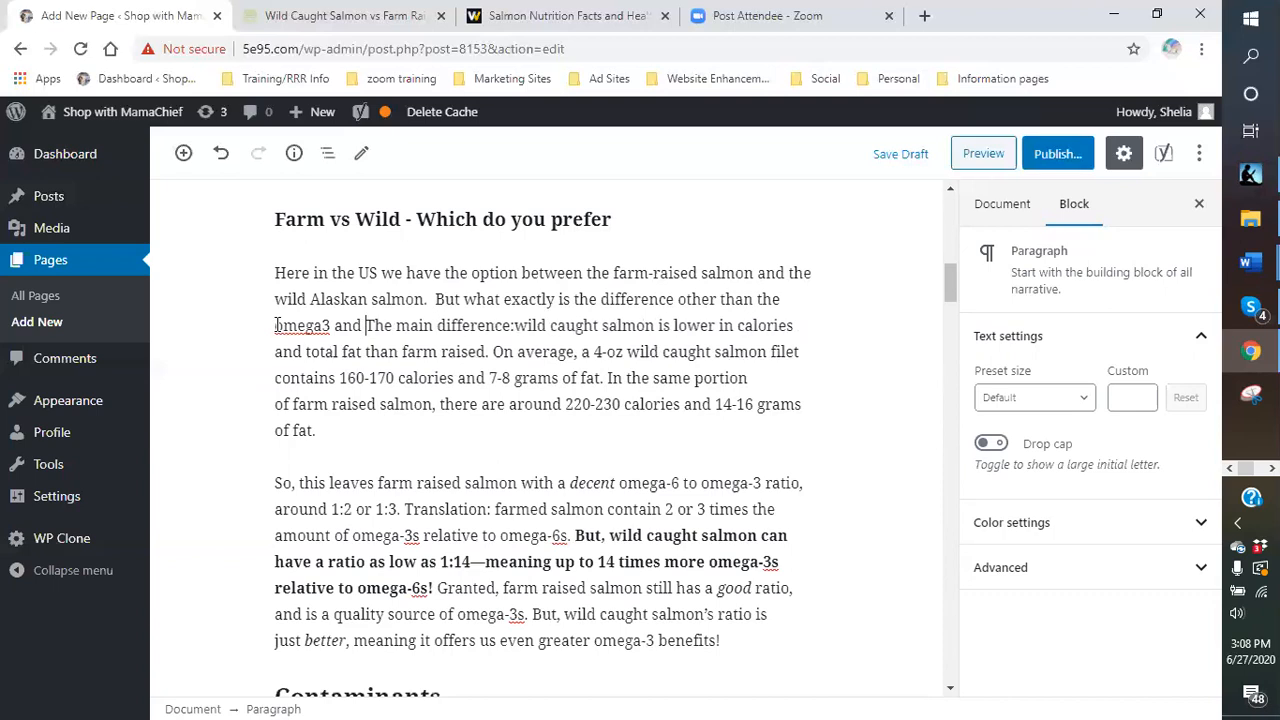
type("6 contents? ")
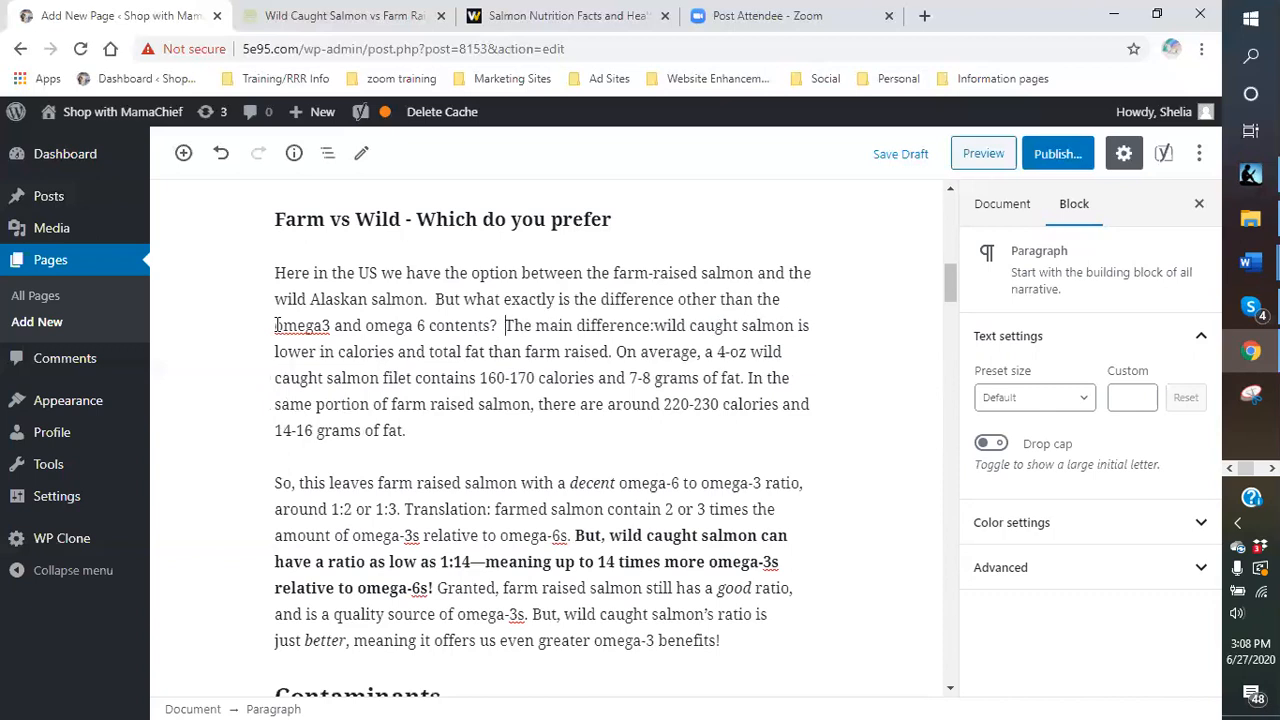
type(" It seems that ")
type("the main")
type(" differe")
type("between")
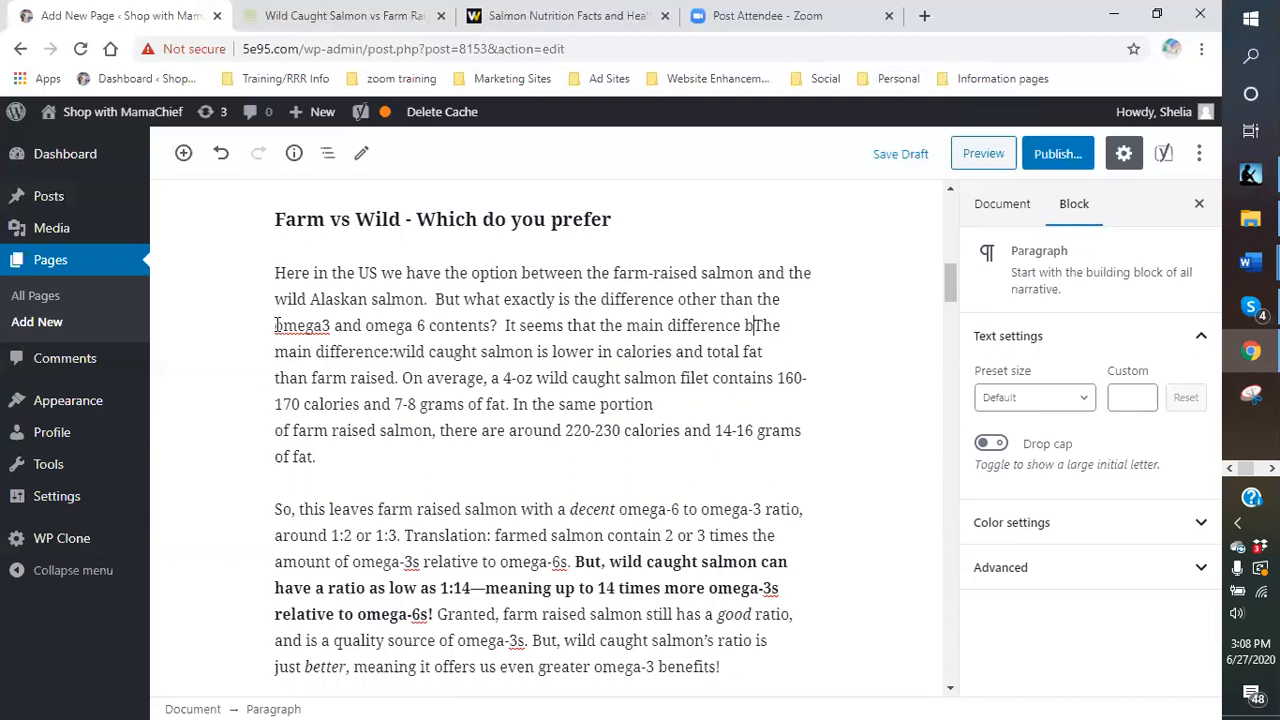
scroll(277, 325, "down", 1)
type("the ")
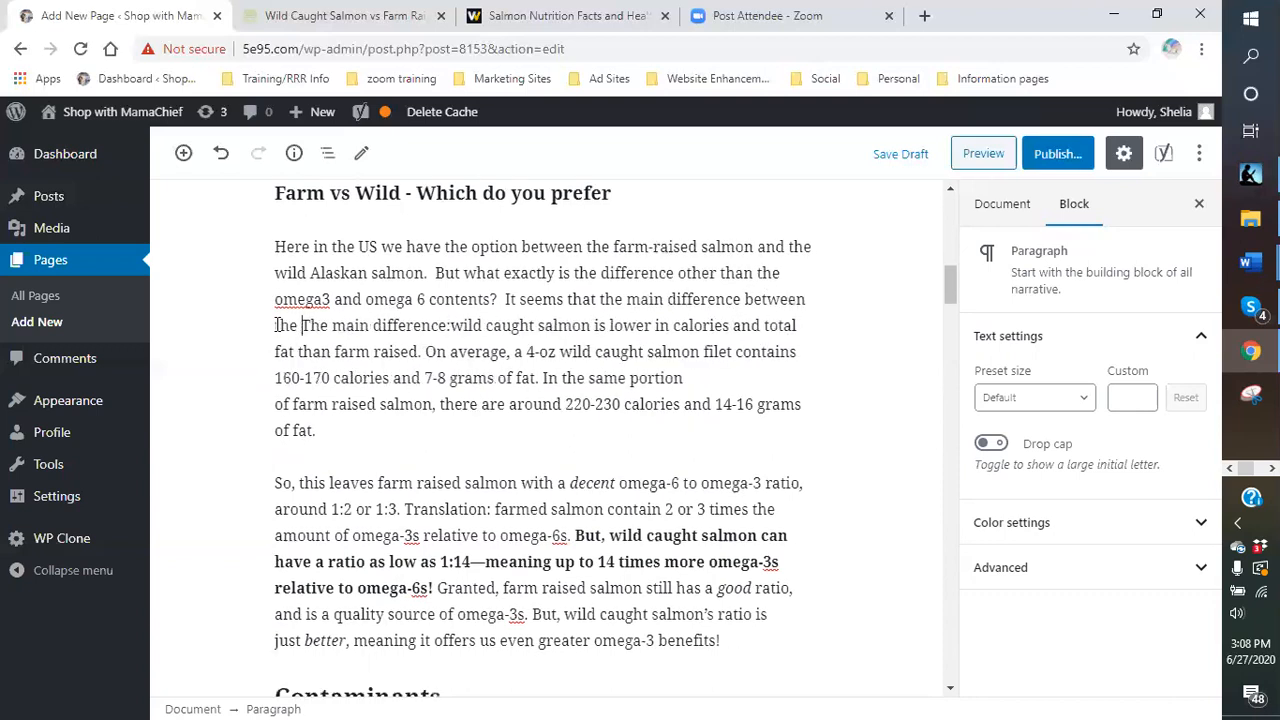
type("2 is the caught sal")
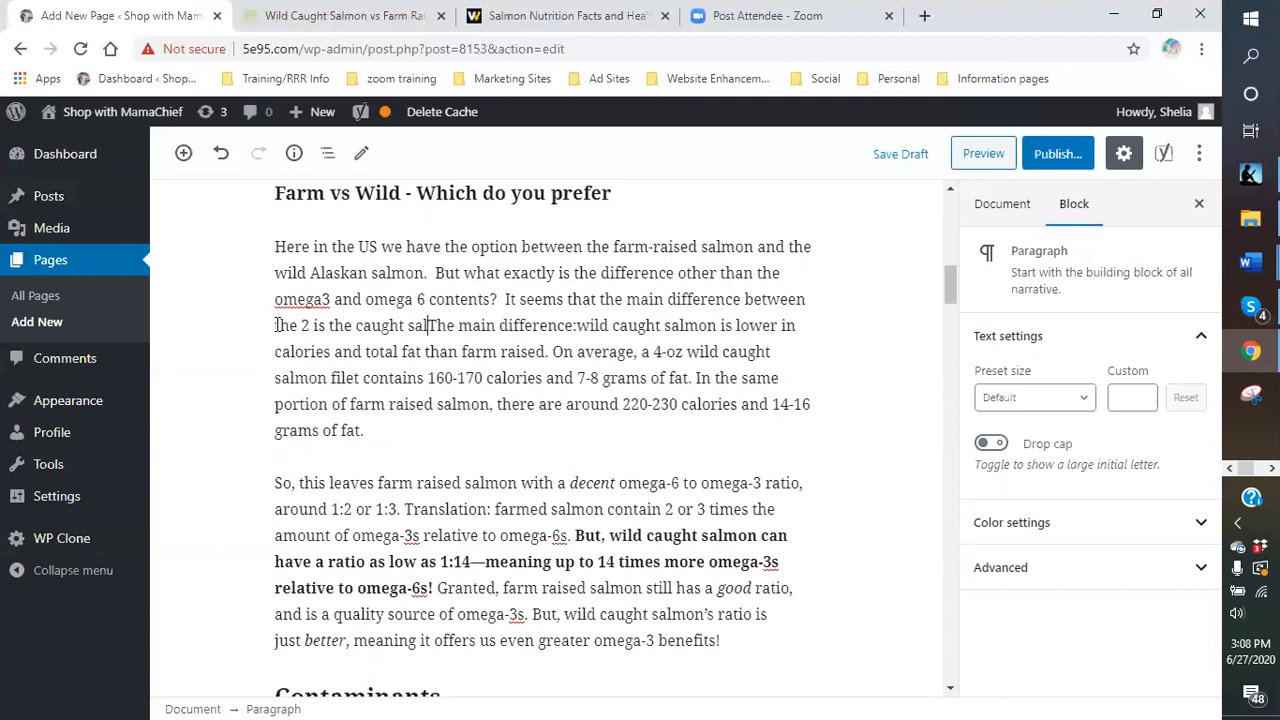
key("BackSpace")
key("BackSpace")
key("BackSpace")
key("BackSpace")
key("BackSpace")
key("BackSpace")
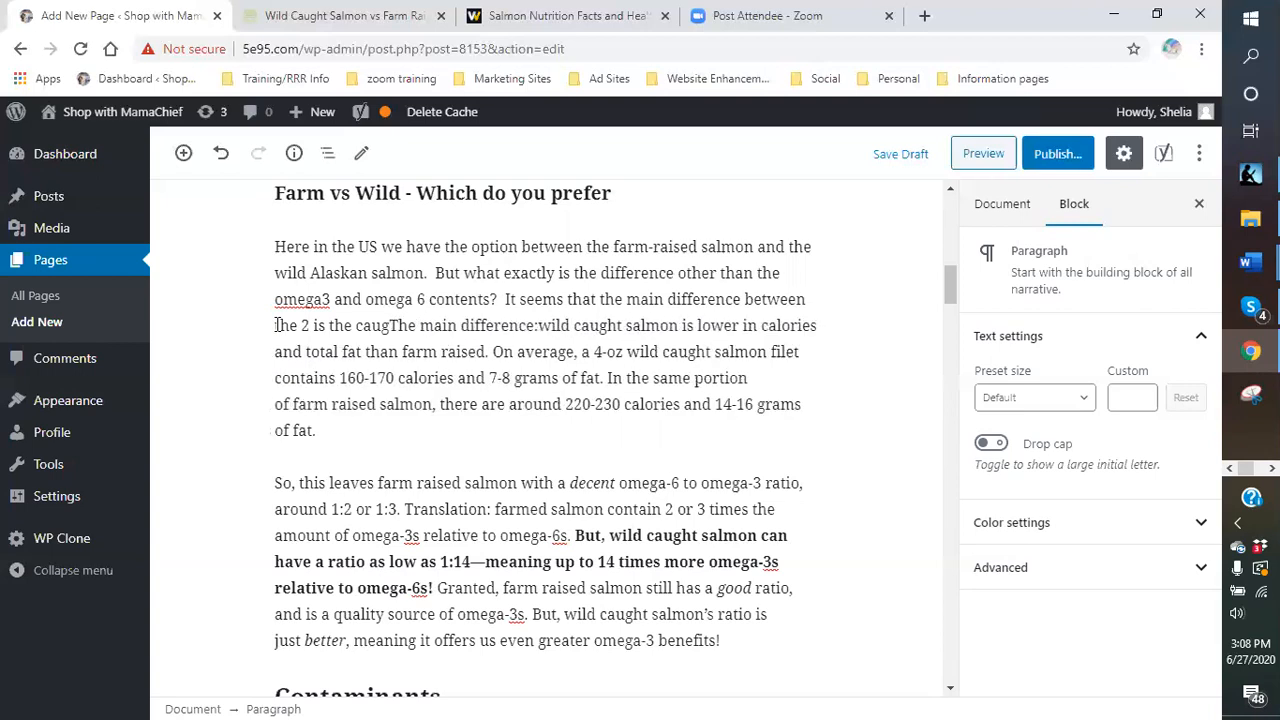
key("BackSpace")
key("BackSpace")
key("BackSpace")
key("BackSpace")
key("BackSpace")
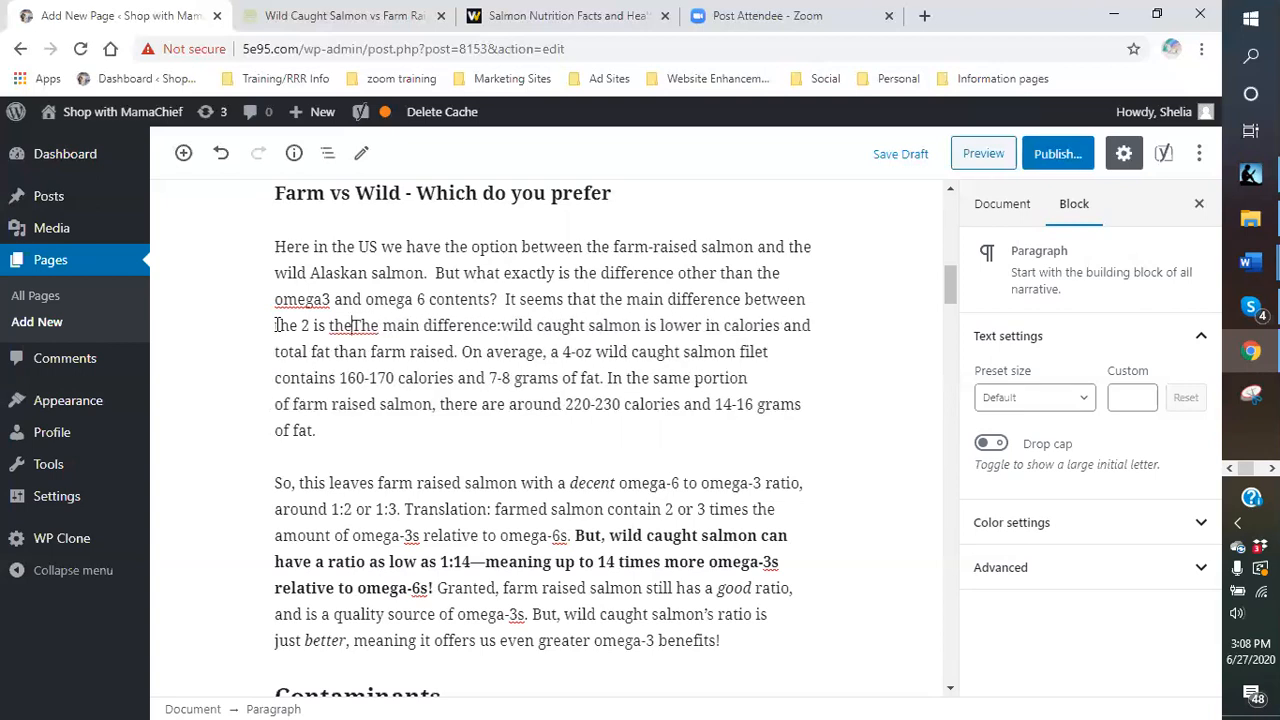
type("m")
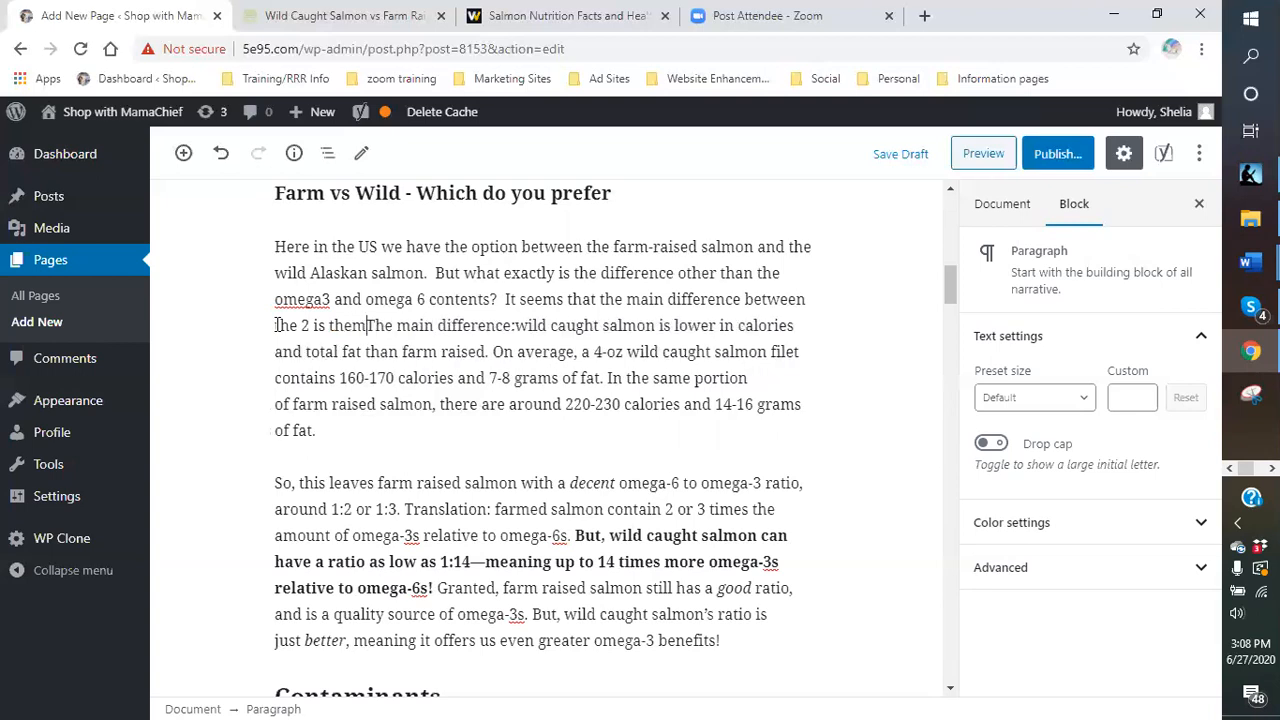
key("BackSpace")
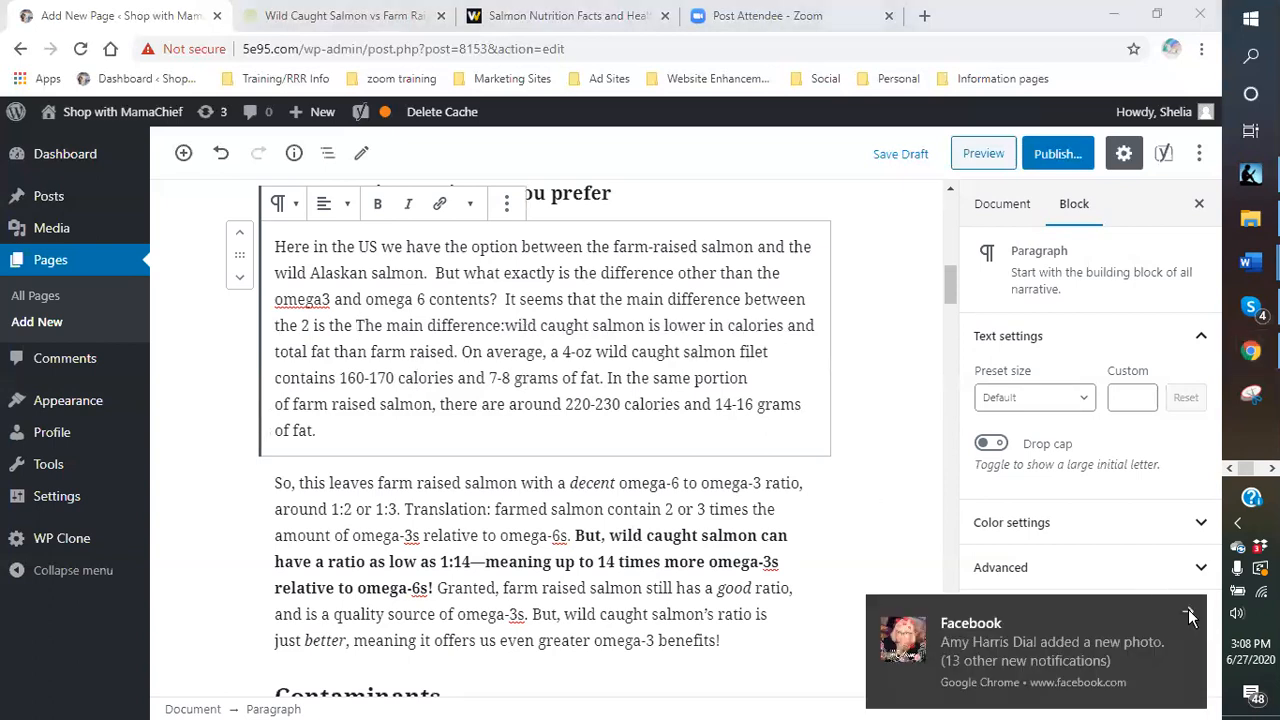
- Add 'raised salmon is higher in calories and fat than the wild salmon.' with a line break
left_click(1189, 615)
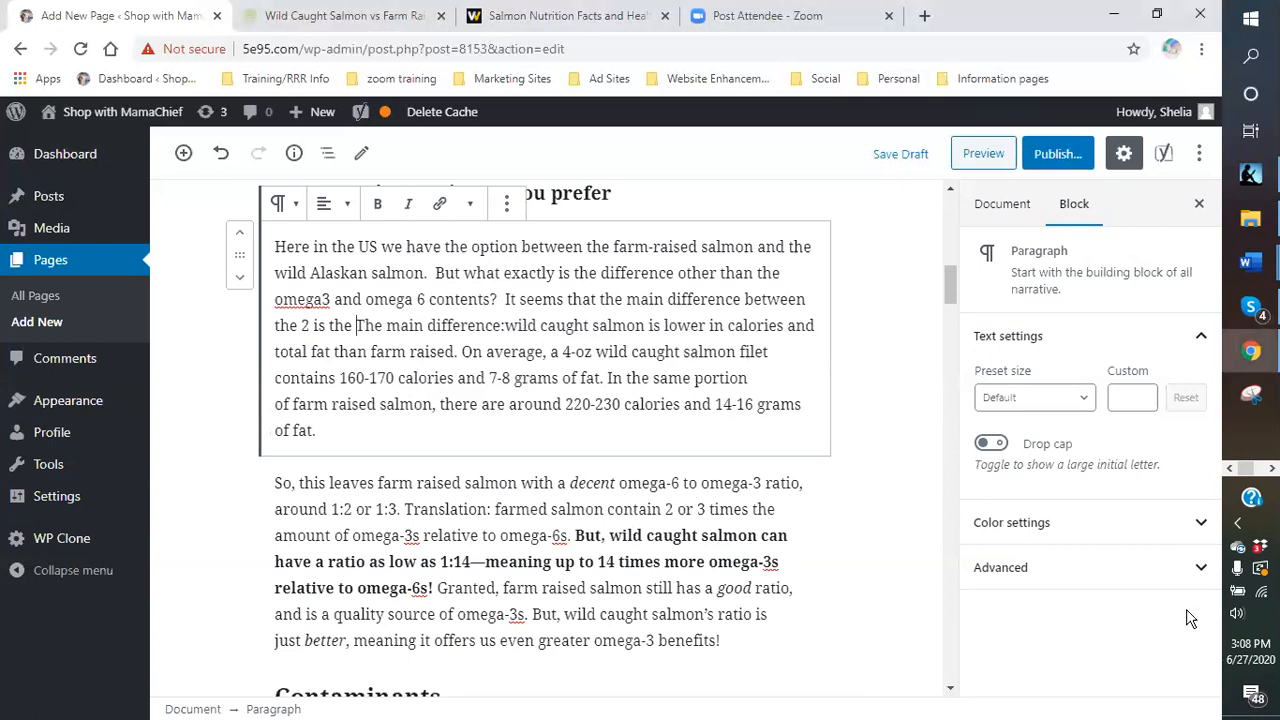
left_click(357, 325)
type("a")
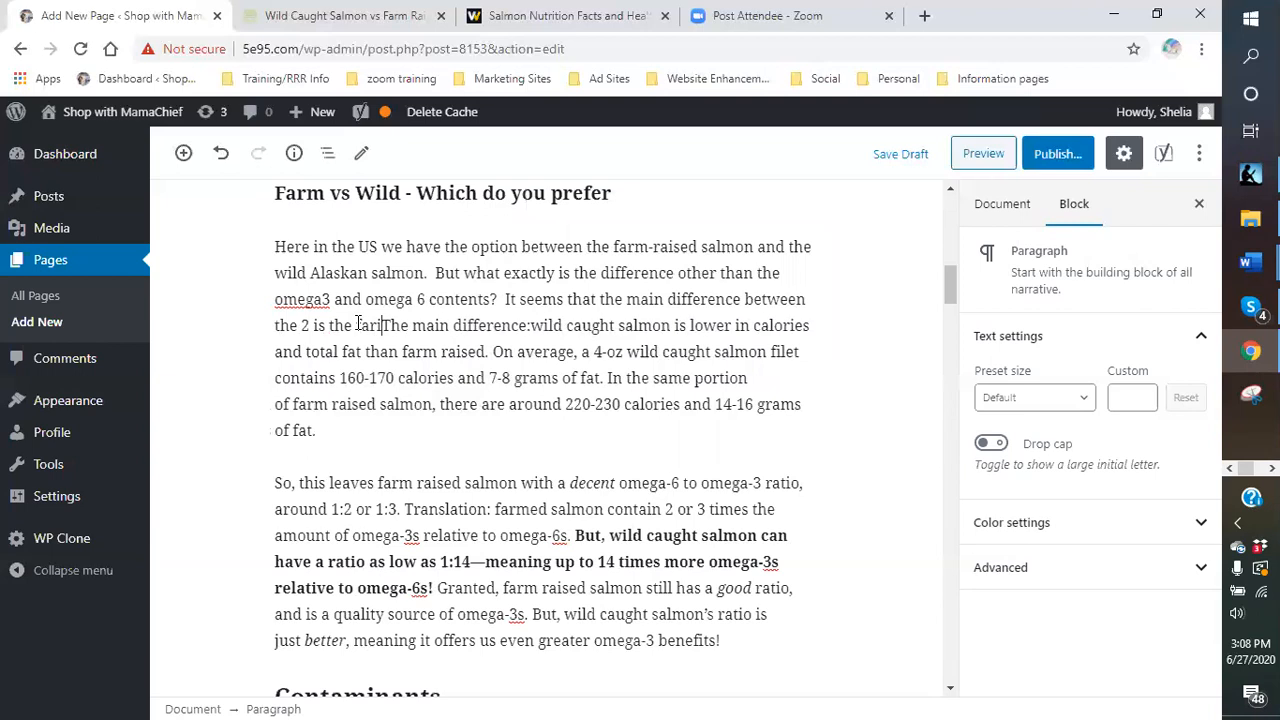
key("BackSpace")
type("raised salmon ")
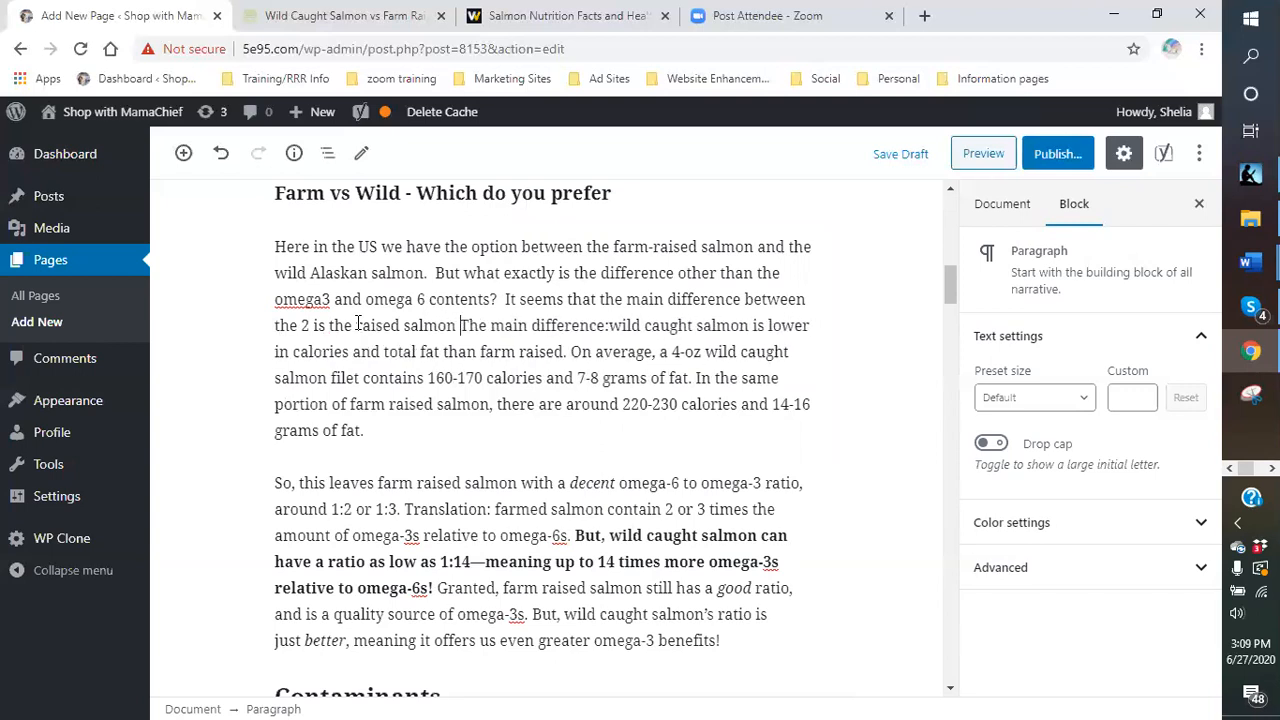
type("is higher in ")
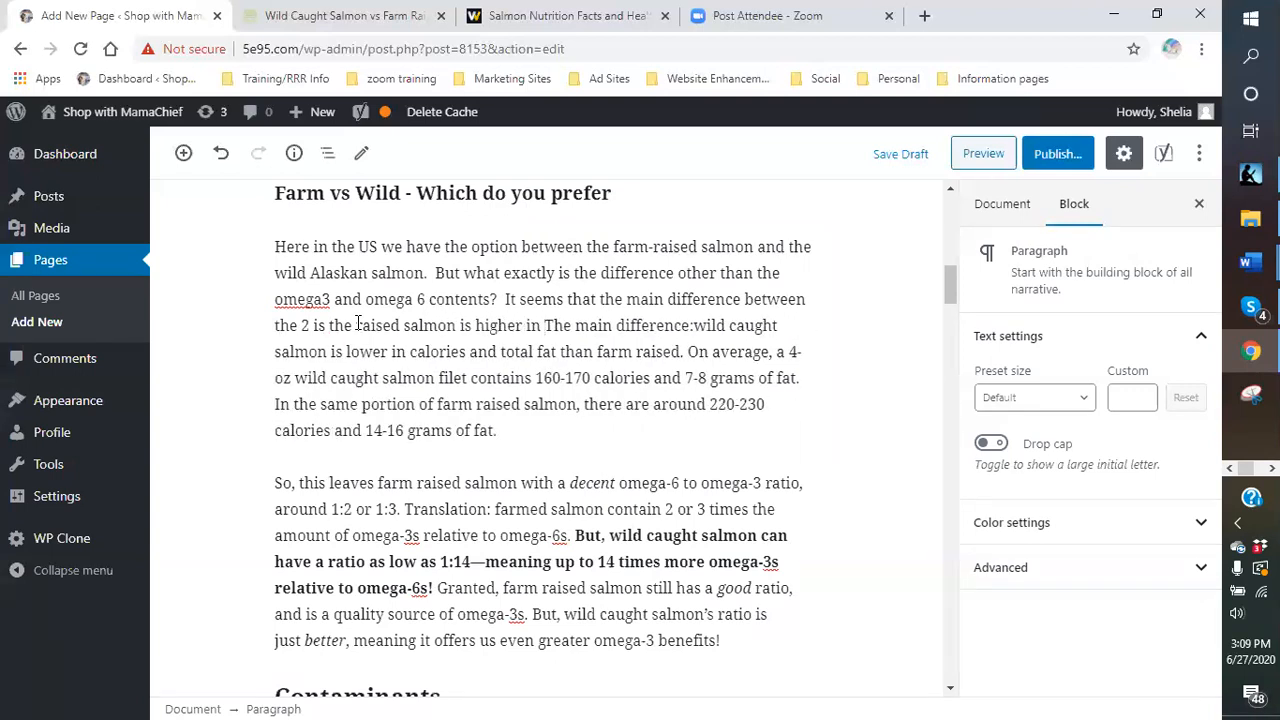
type("calorie")
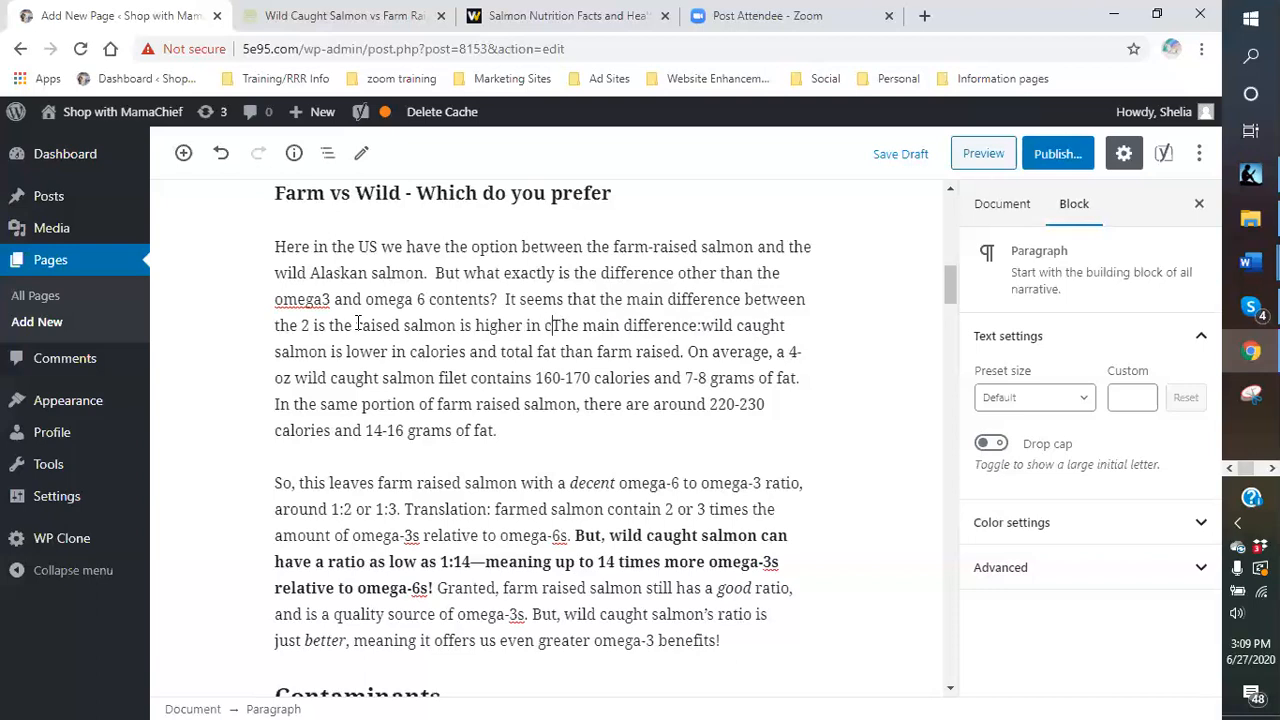
type("s and fa")
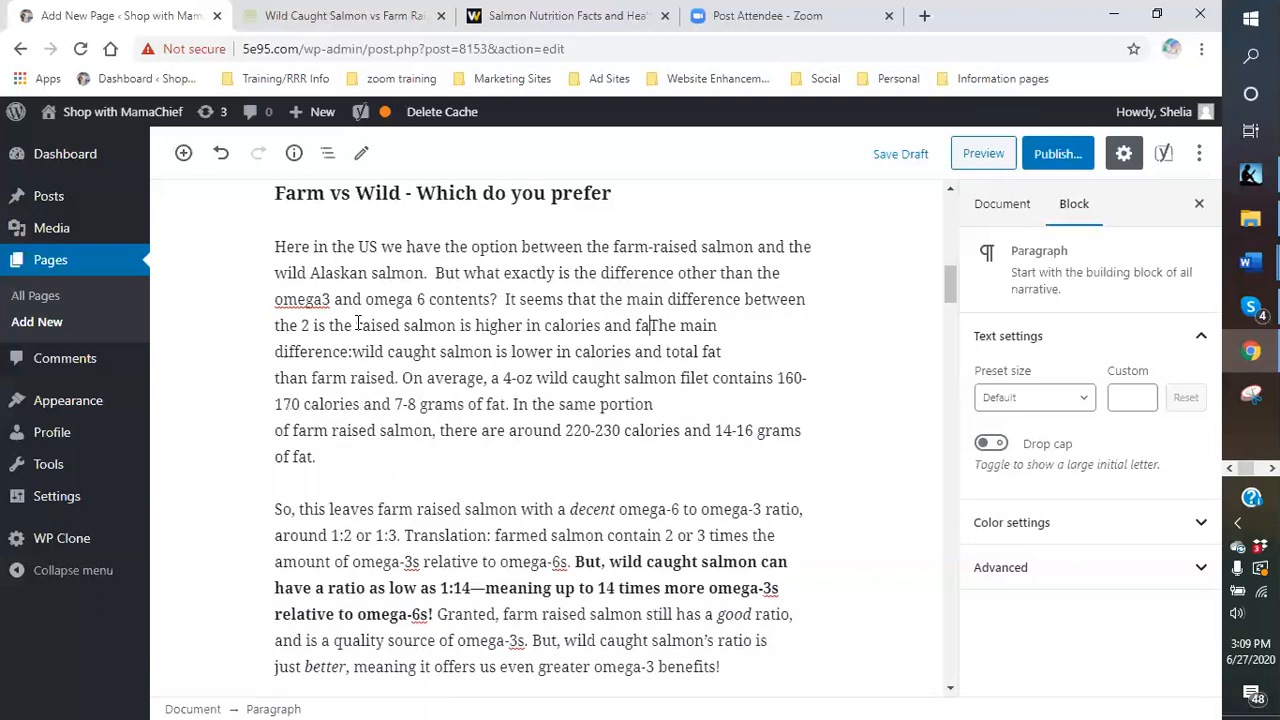
type("t than the w")
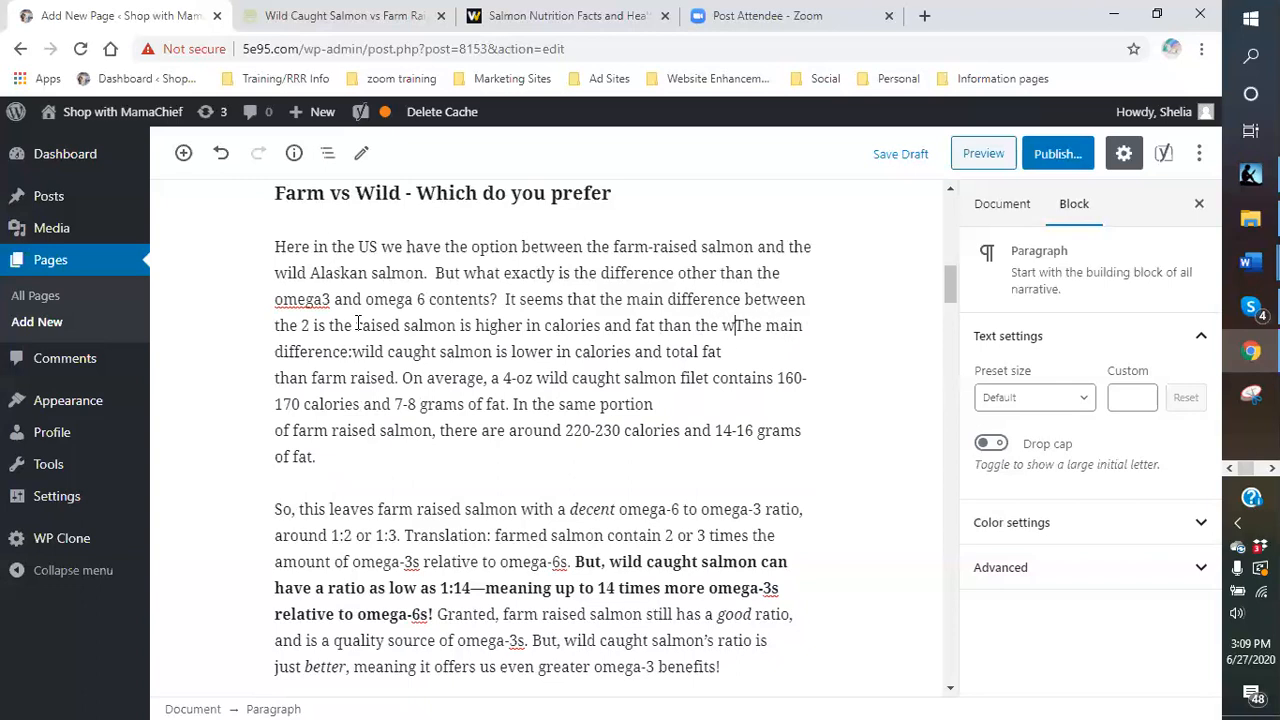
type("ild sa")
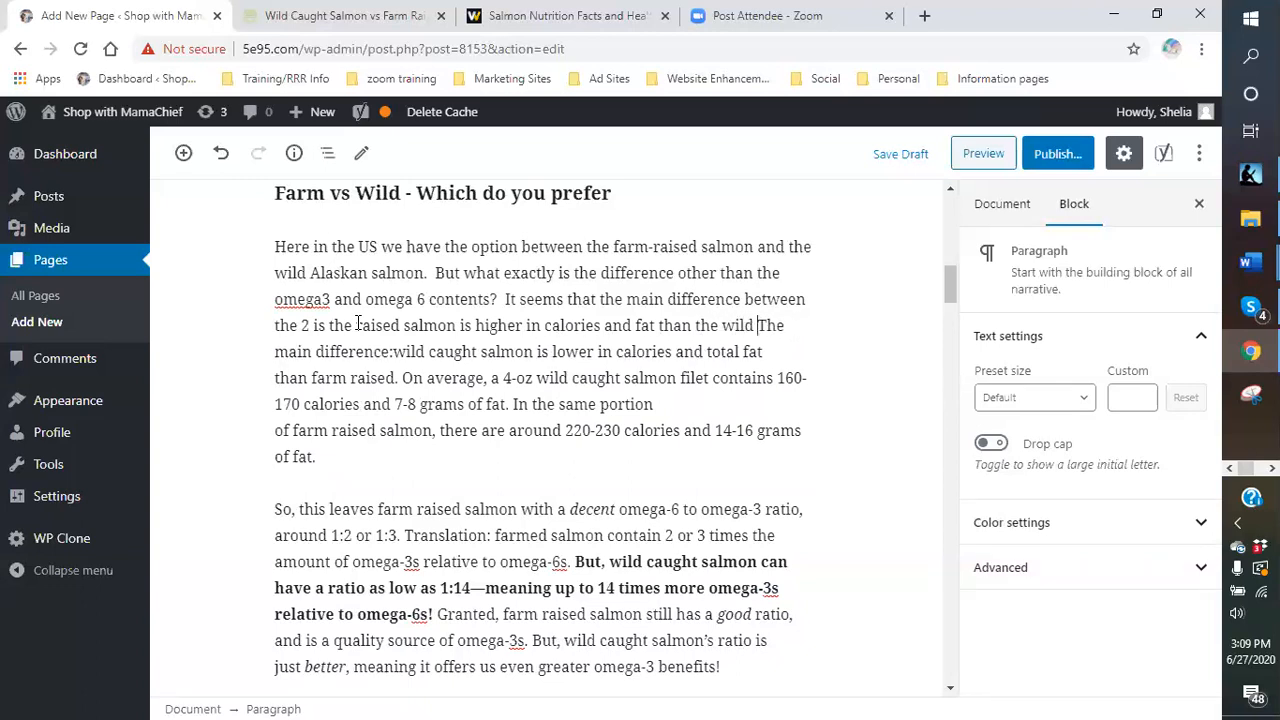
type("lmon.The main difference:wild caught salmon is lower in calories and")
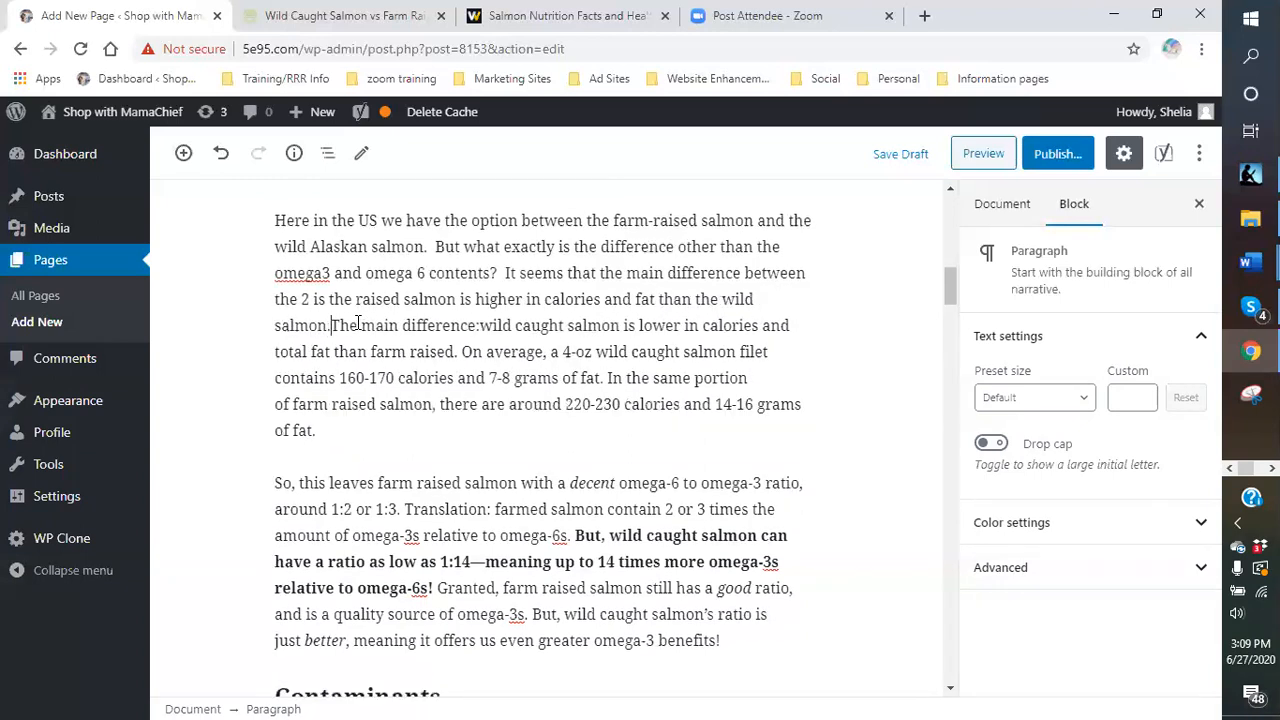
key("shift+Return")
- Type 'Therefore, the wild salmon is a healthier choice for you consumption.'
type("Therefore, th")
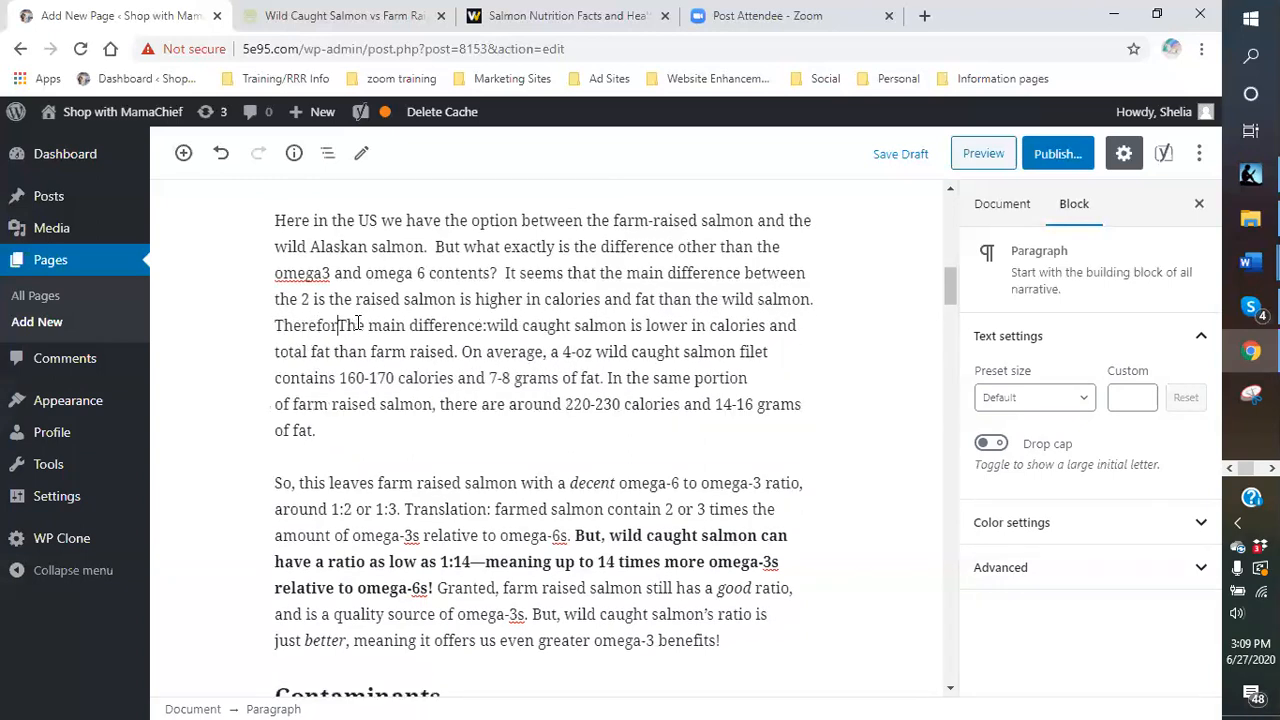
type("e wild sa")
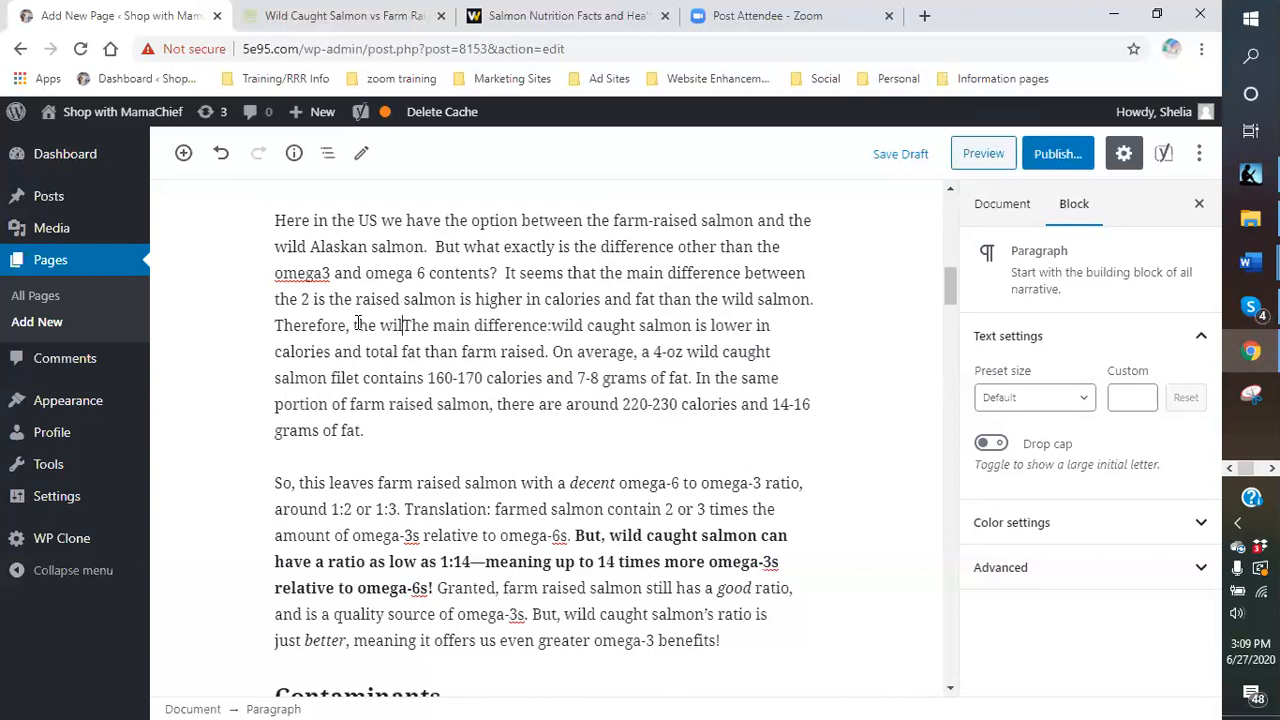
type("lmon is ")
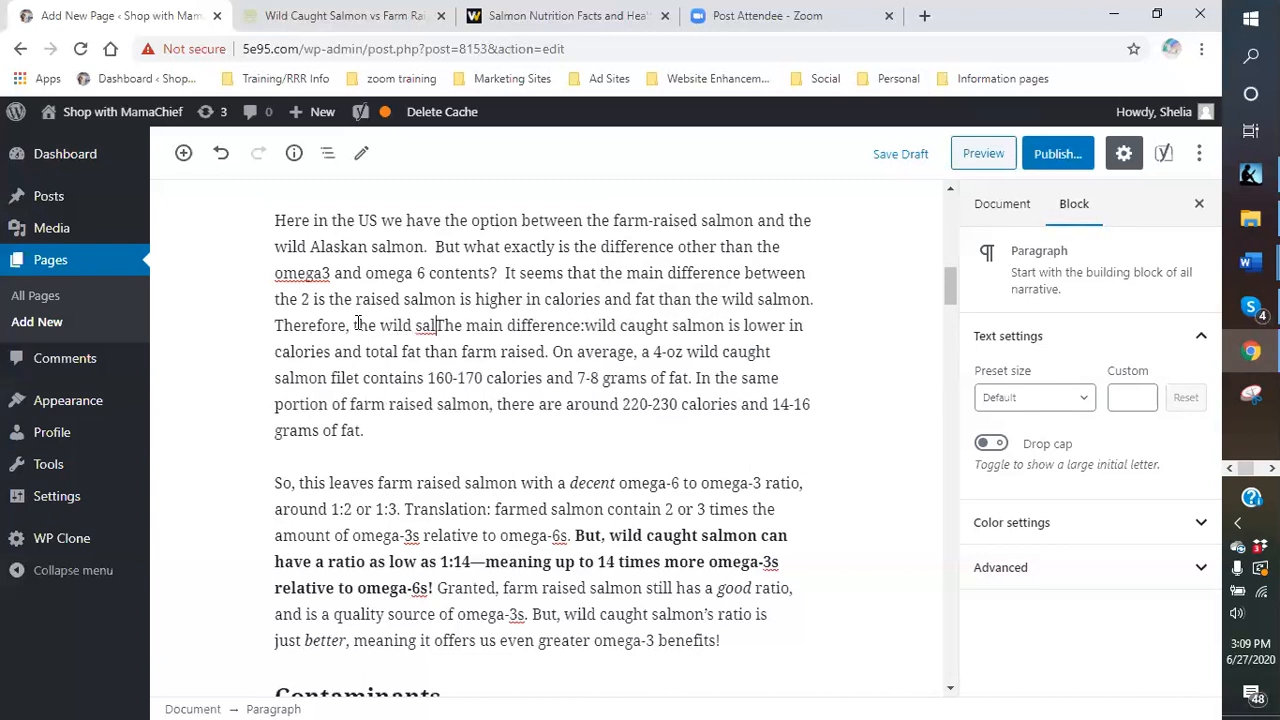
type("a health")
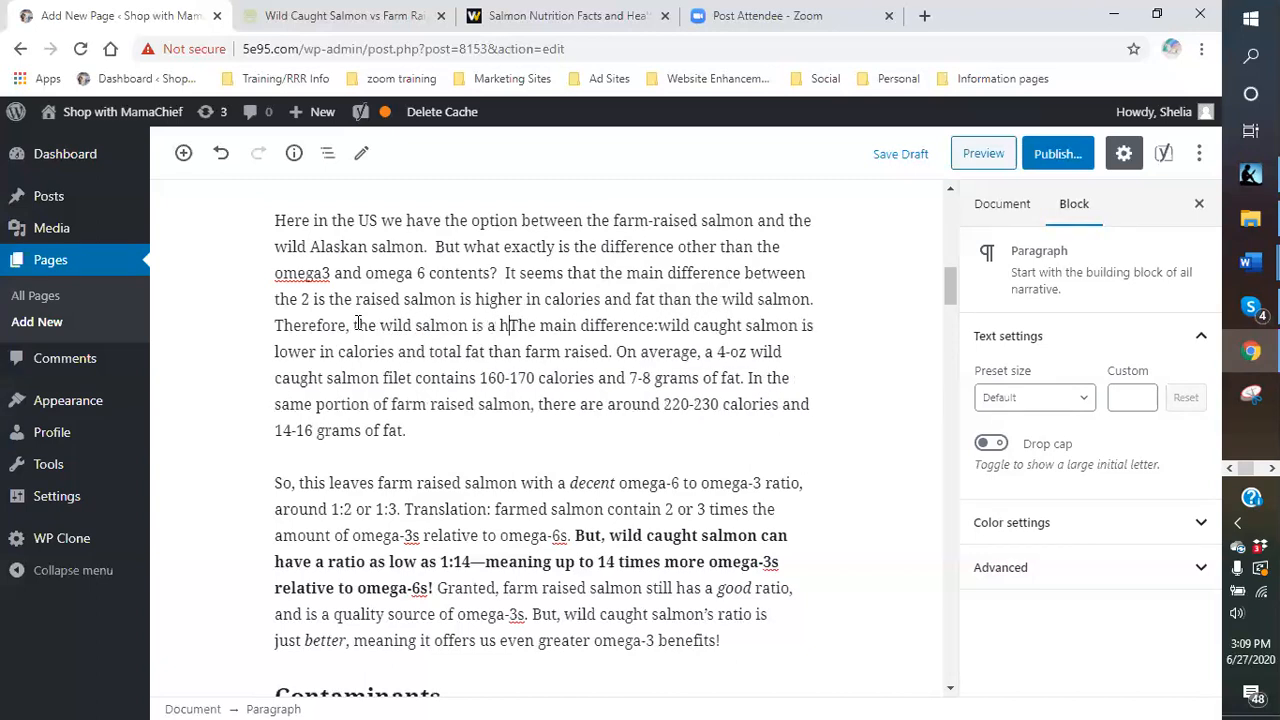
type("ier cou")
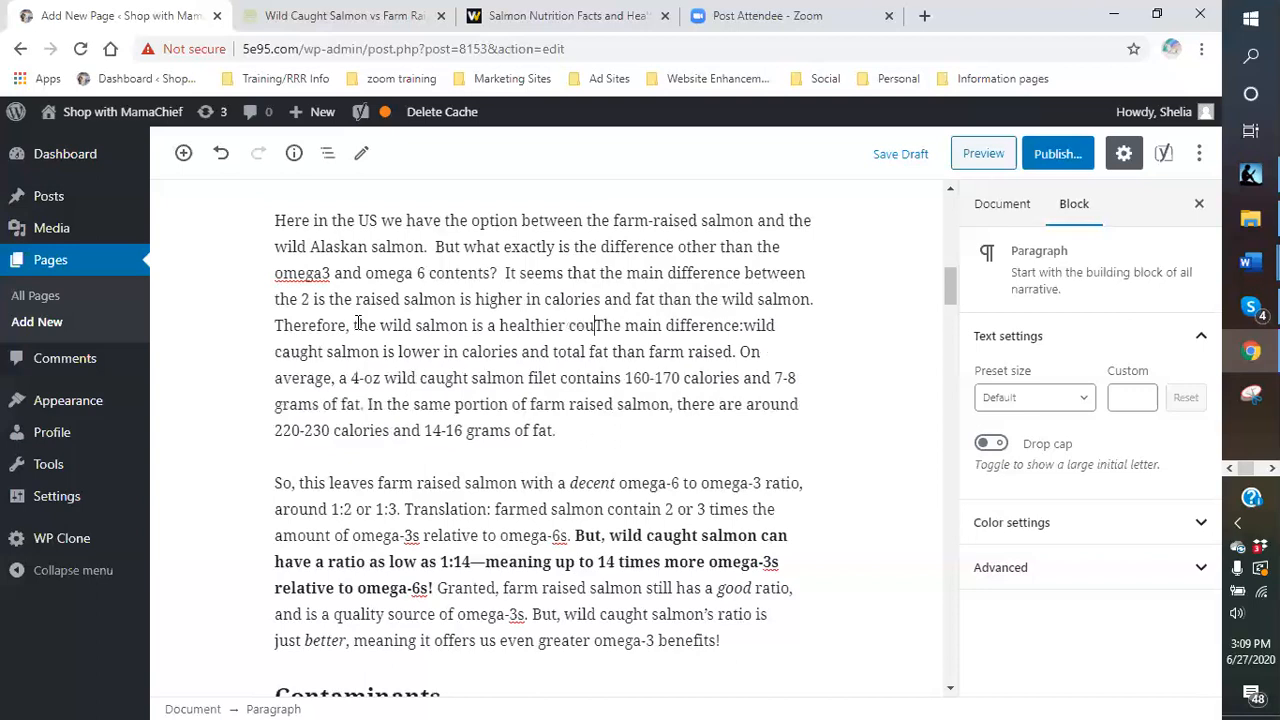
key("BackSpace")
key("BackSpace")
type("hoice in")
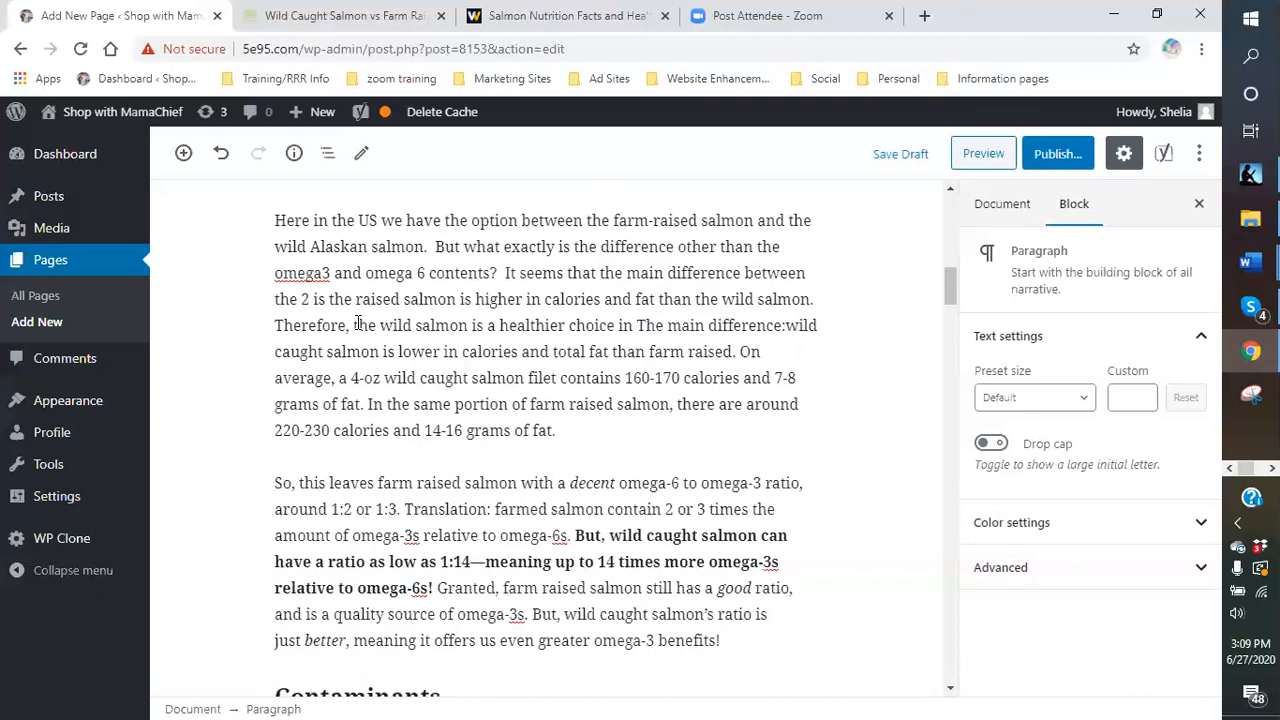
key("BackSpace")
key("BackSpace")
key("BackSpace")
type("for you co")
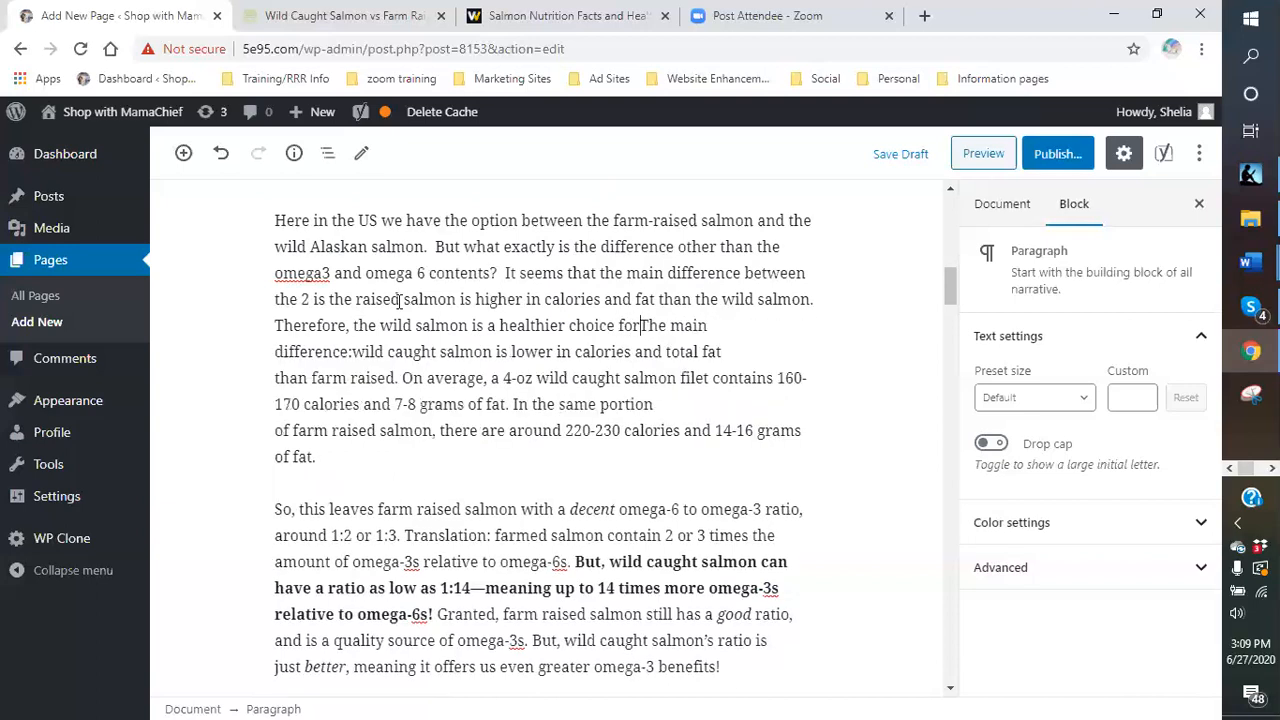
type("nsumption.")
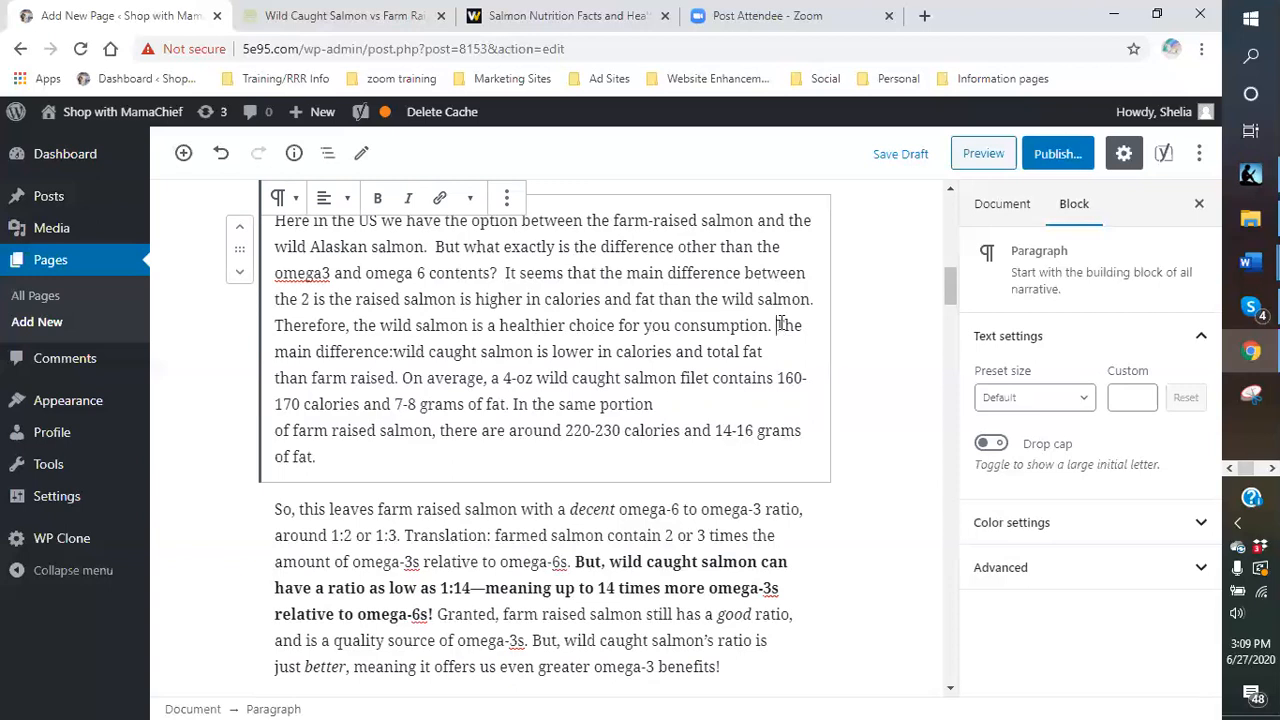
- Delete the old 'The main difference…of fat.' calorie and fat comparison text
left_click_drag(777, 325, 378, 380)
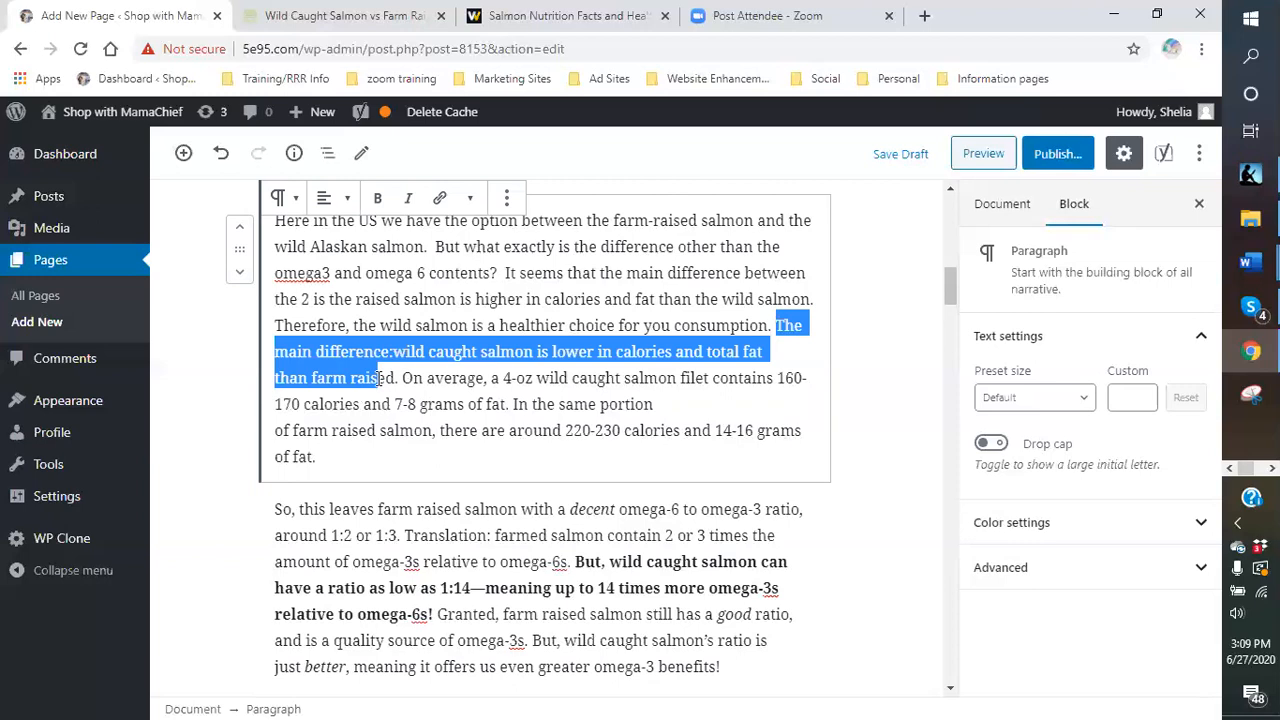
left_click_drag(381, 378, 428, 446)
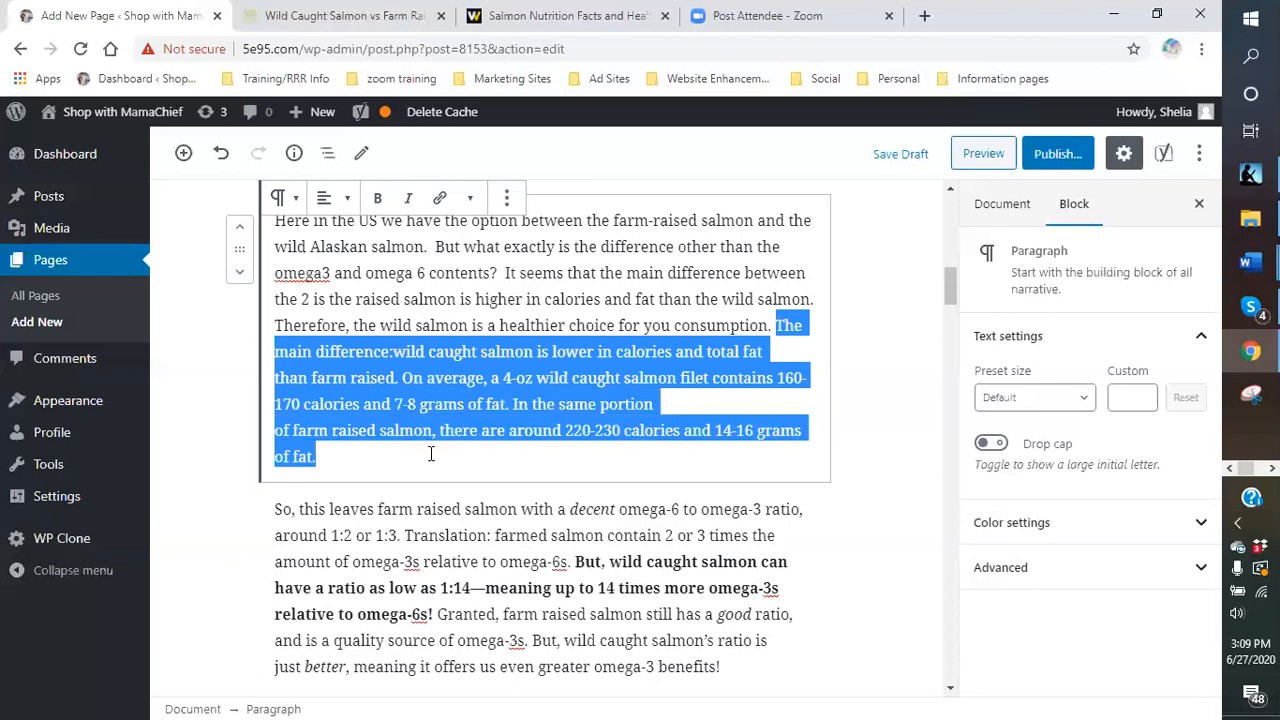
key("BackSpace")
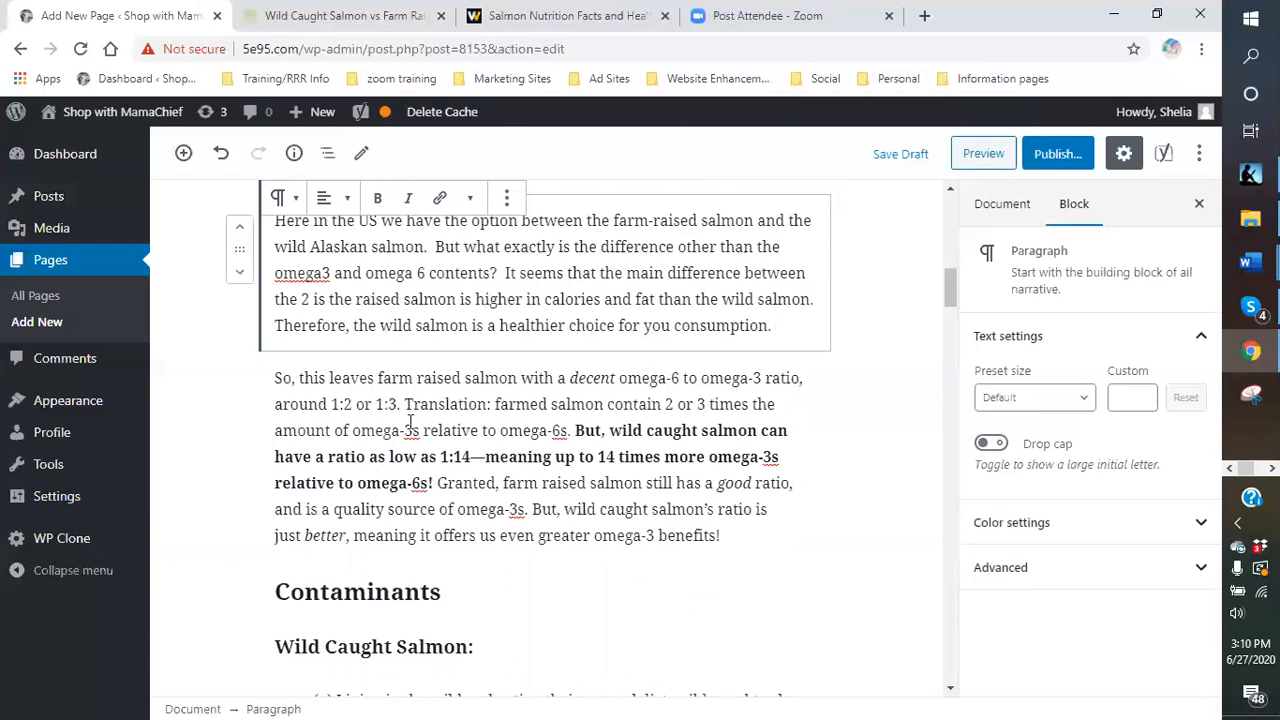
- Delete the 'So, this leaves farm raised salmon…' omega-ratio paragraph and its empty block
left_click_drag(277, 377, 373, 438)
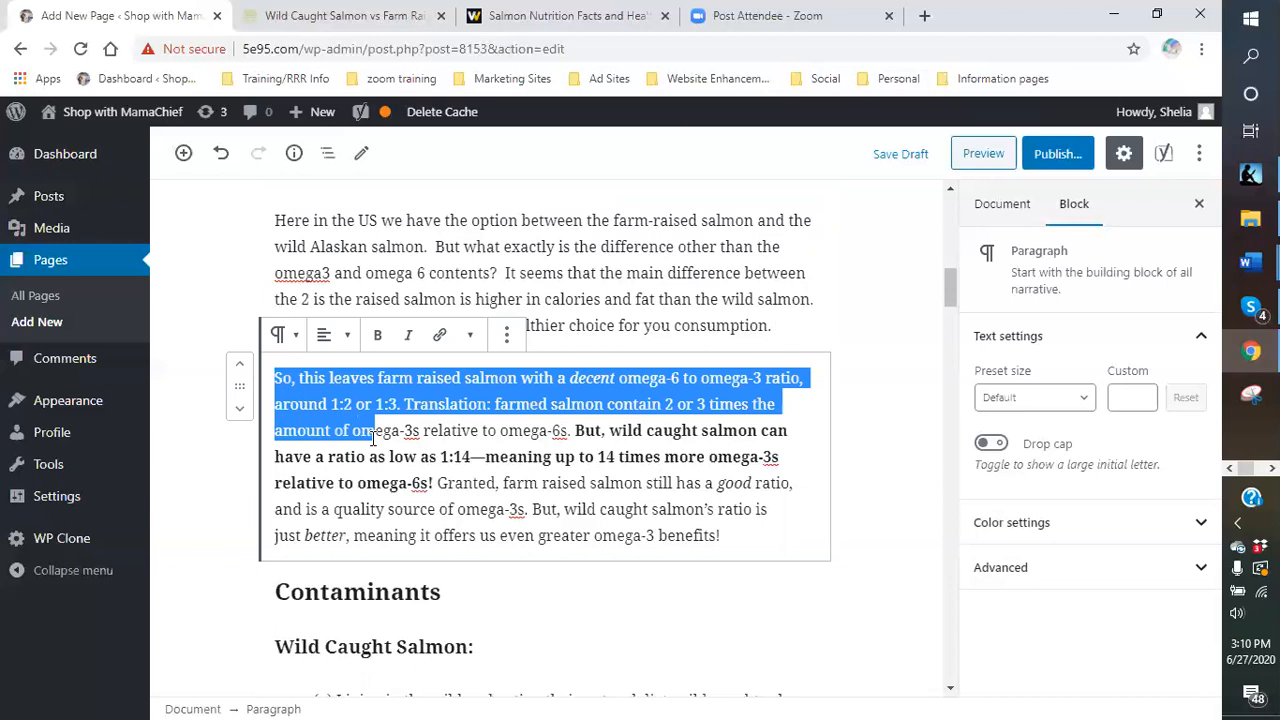
left_click_drag(373, 438, 438, 485)
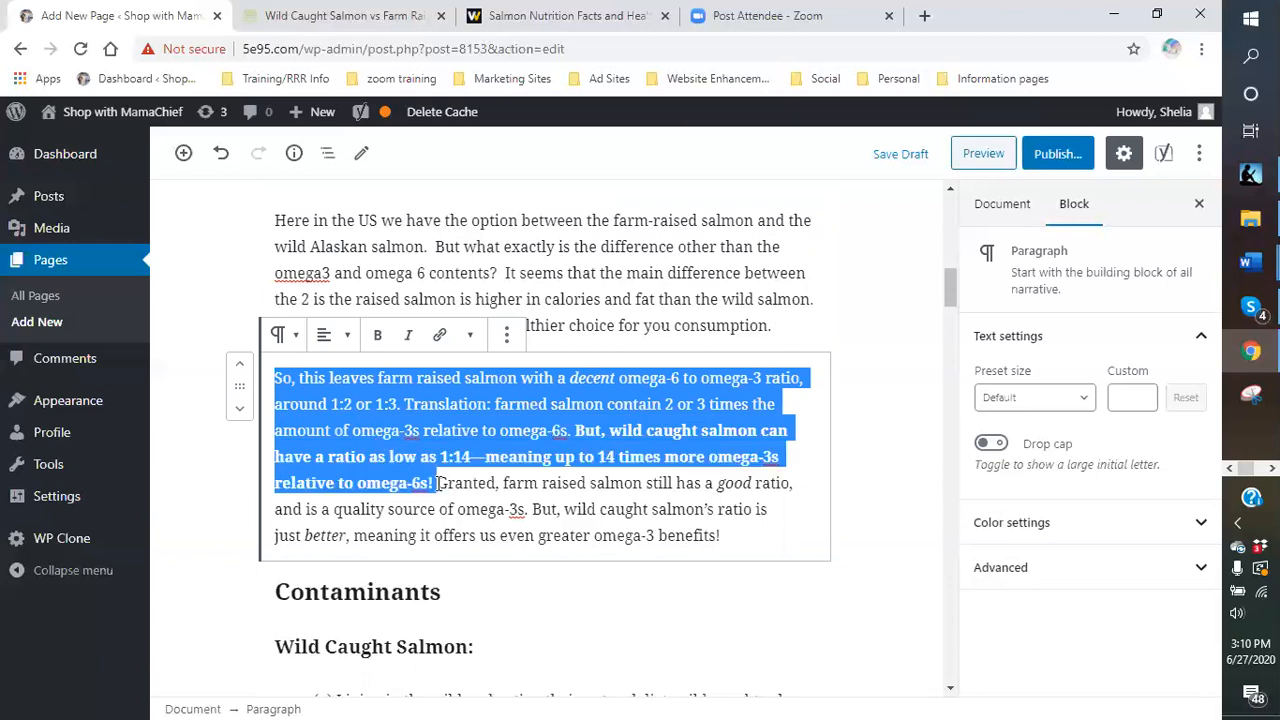
left_click_drag(438, 485, 729, 537)
key("BackSpace")
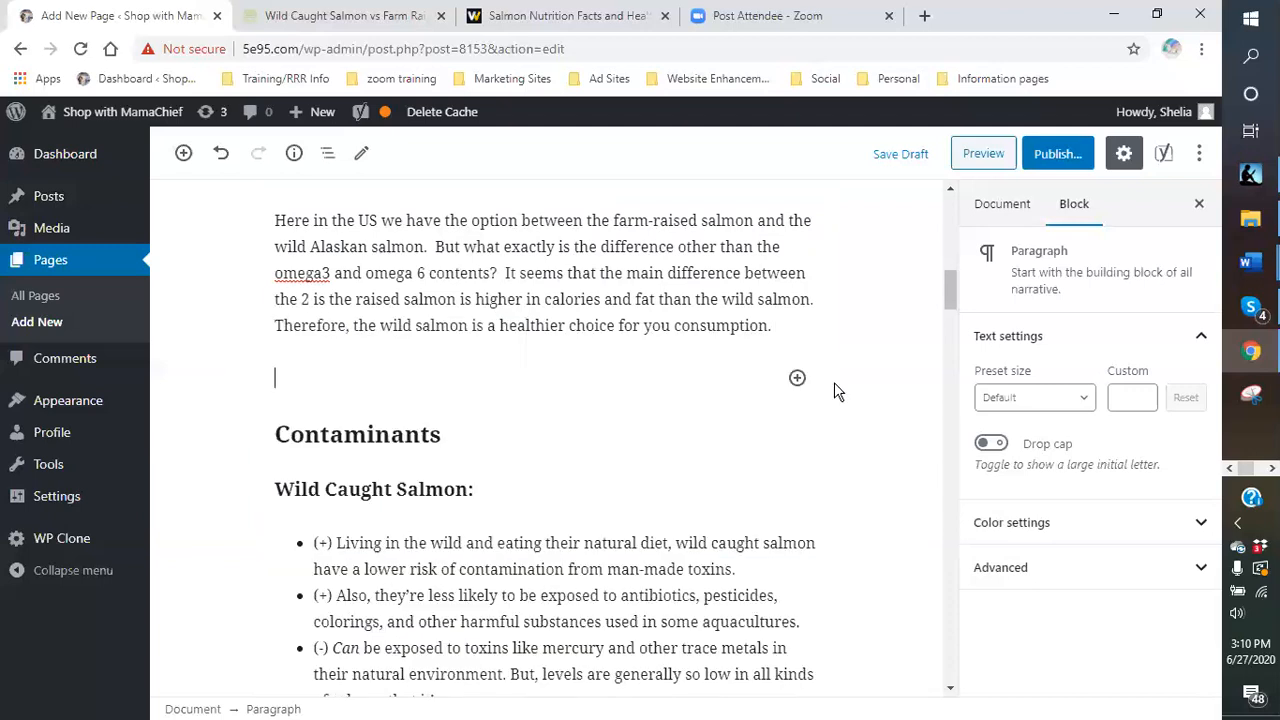
key("BackSpace")
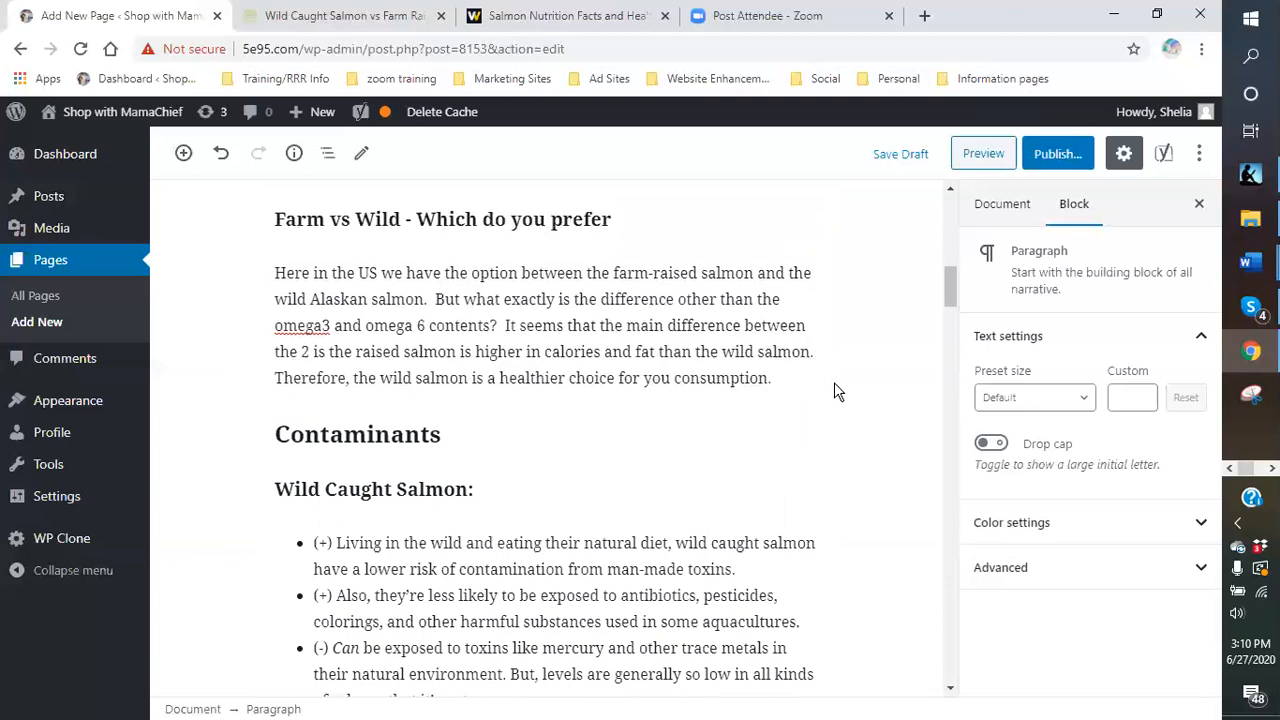
- Start a new paragraph: 'Based on the facts of omega 3 and omega 6 ratios…wild salmon far outshines'
key("Return")
type("Base")
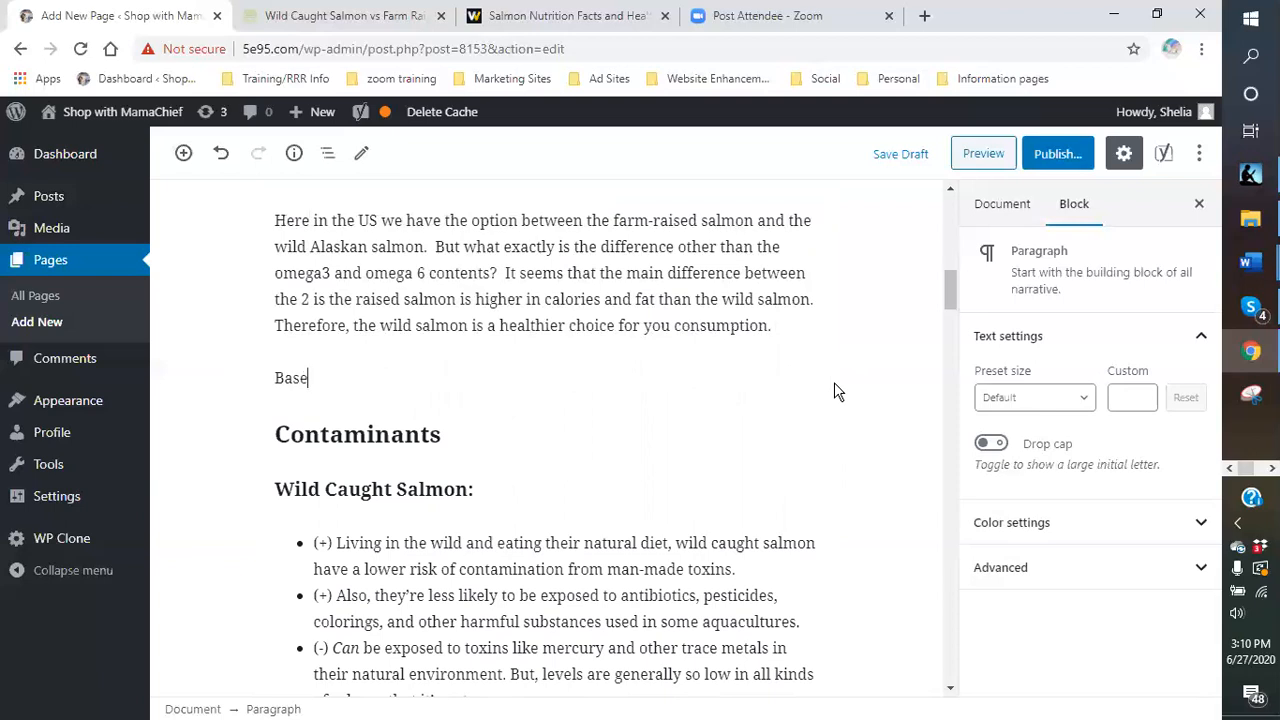
type("d on the facts of")
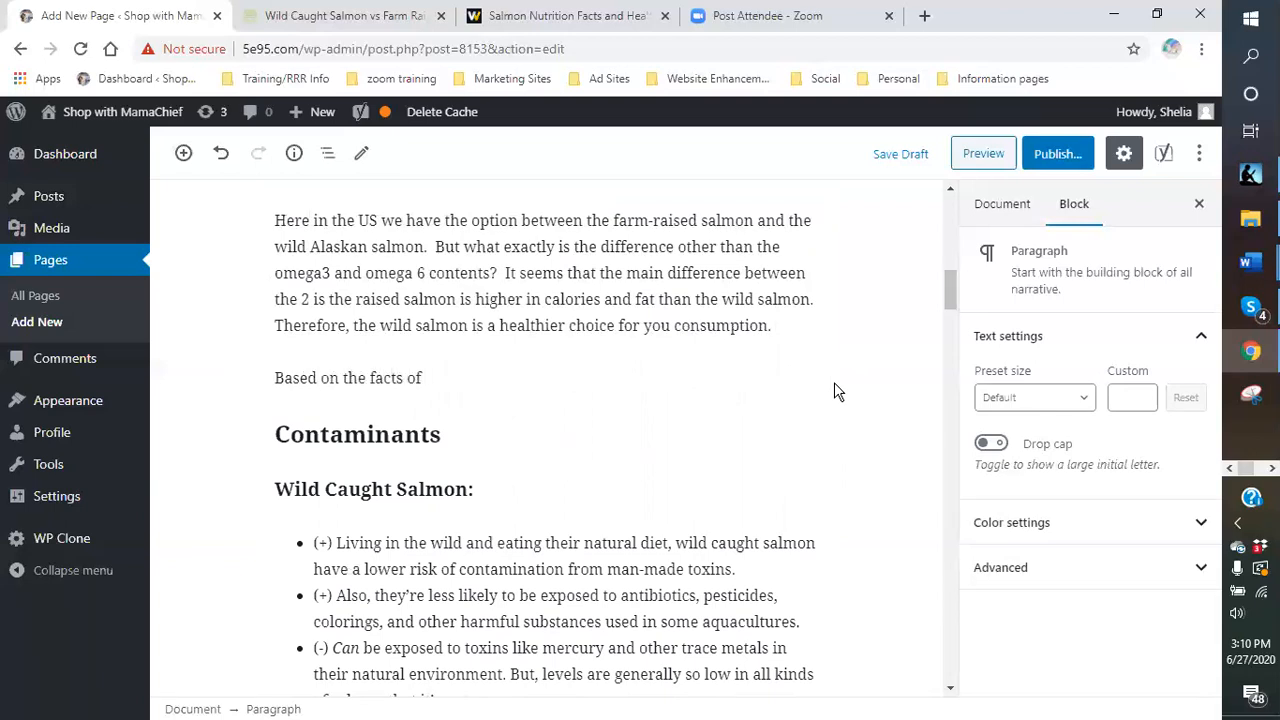
type(" omega 2 and omega 6 rations t")
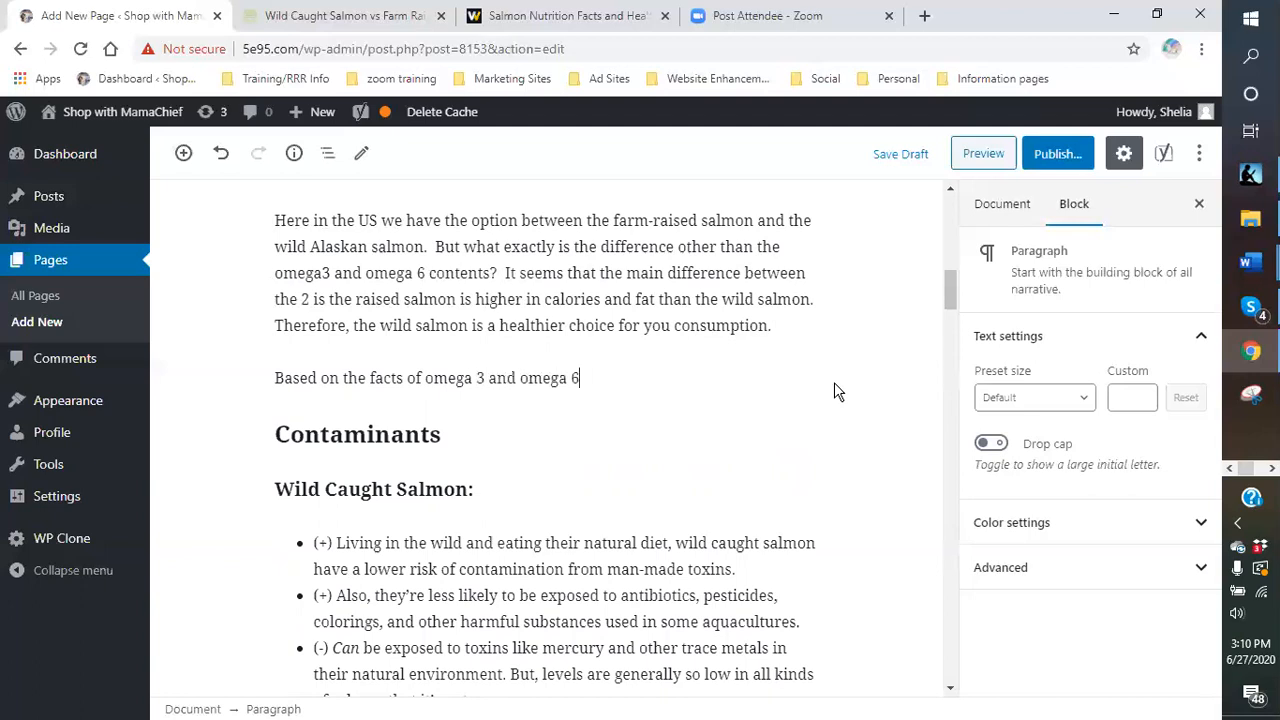
key("BackSpace")
key("BackSpace")
key("BackSpace")
key("BackSpace")
type("s between")
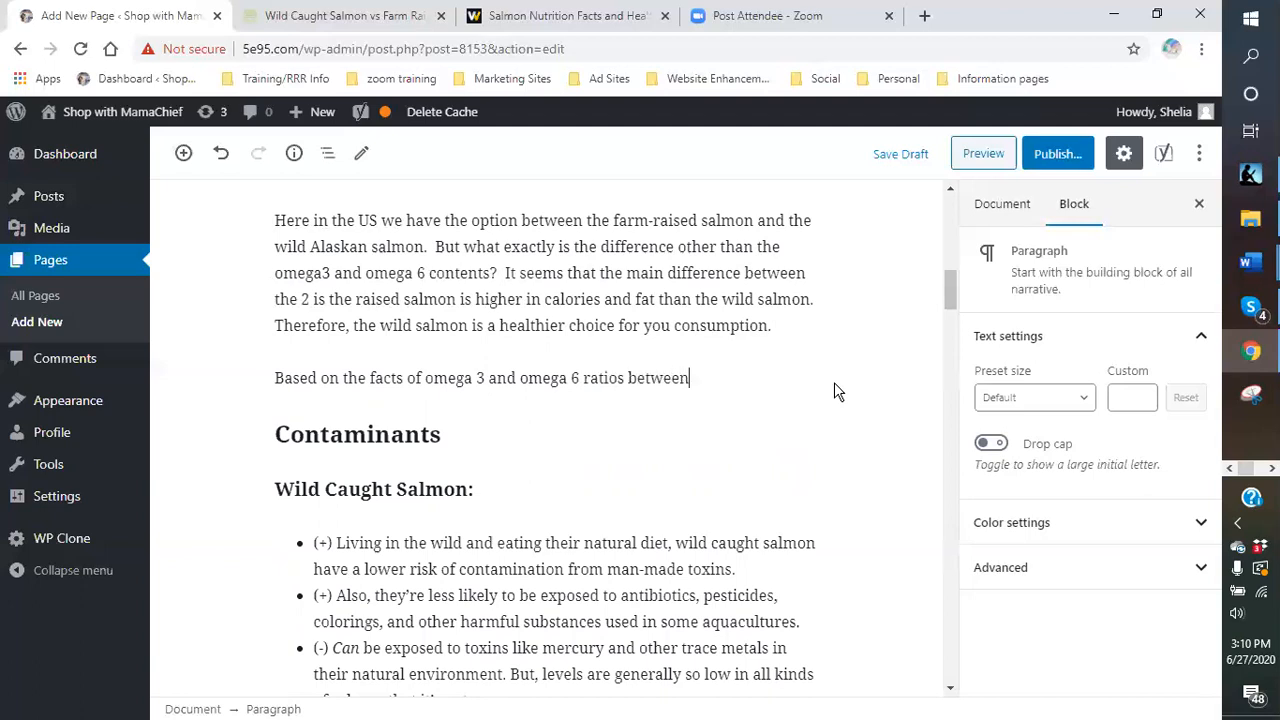
type(" the wild and fa")
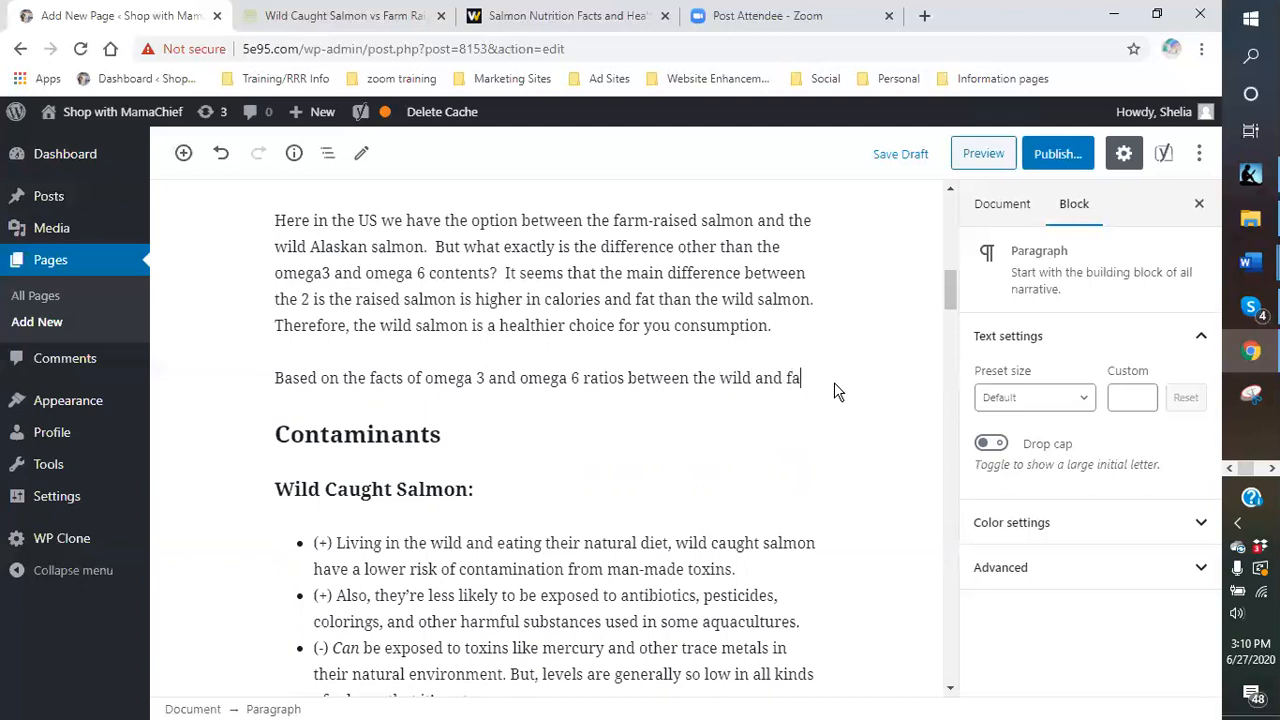
type("rmed salmon")
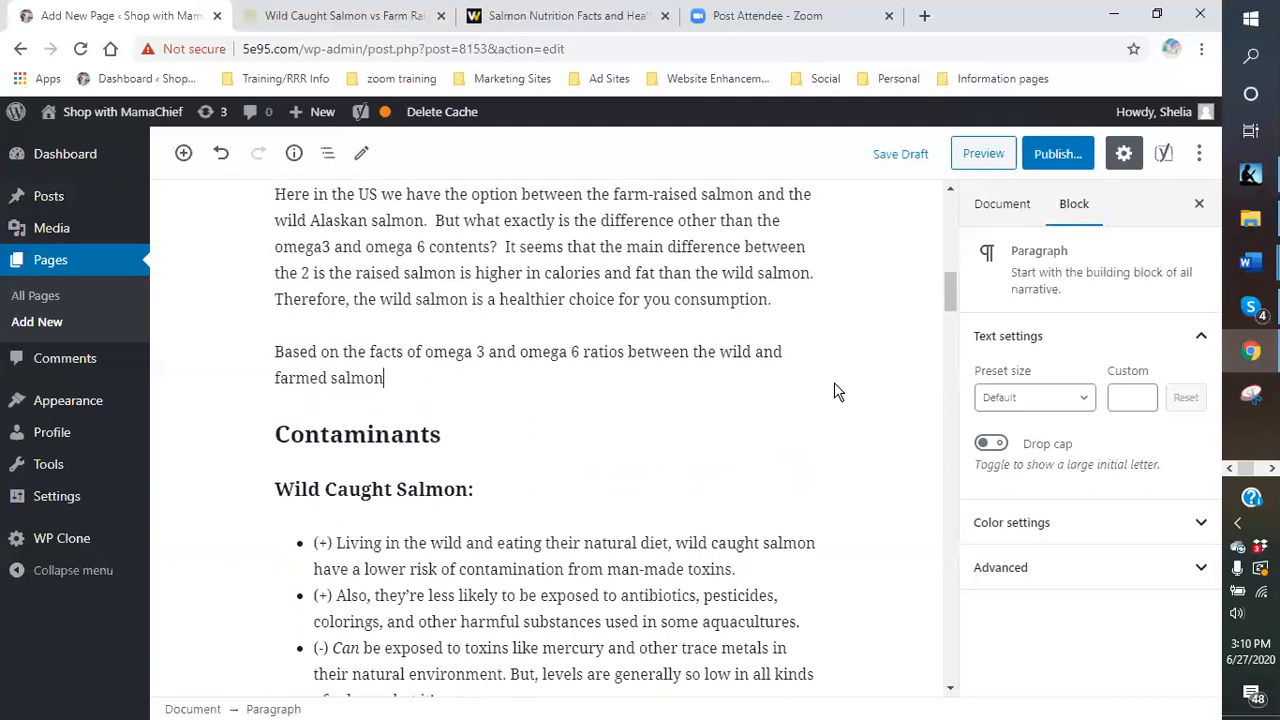
type(", the wild salm")
key("BackSpace")
type("lmon ")
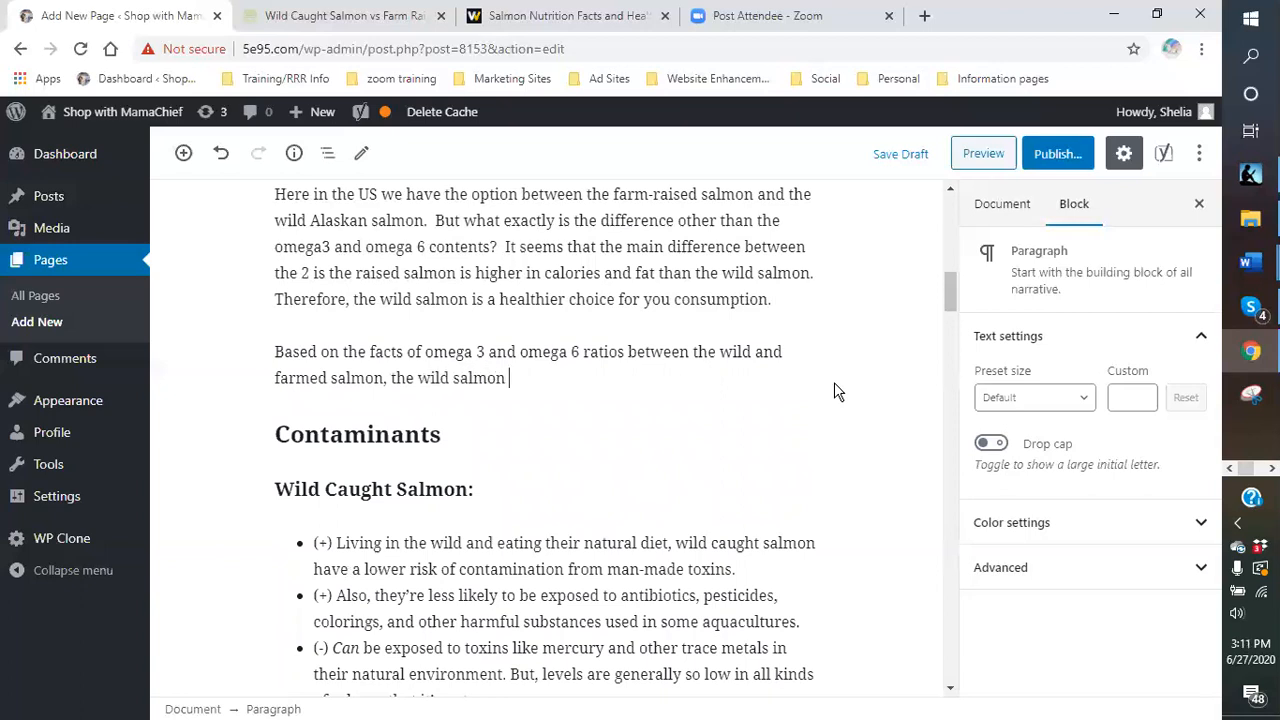
type("far outsi")
key("BackSpace")
type("hines")
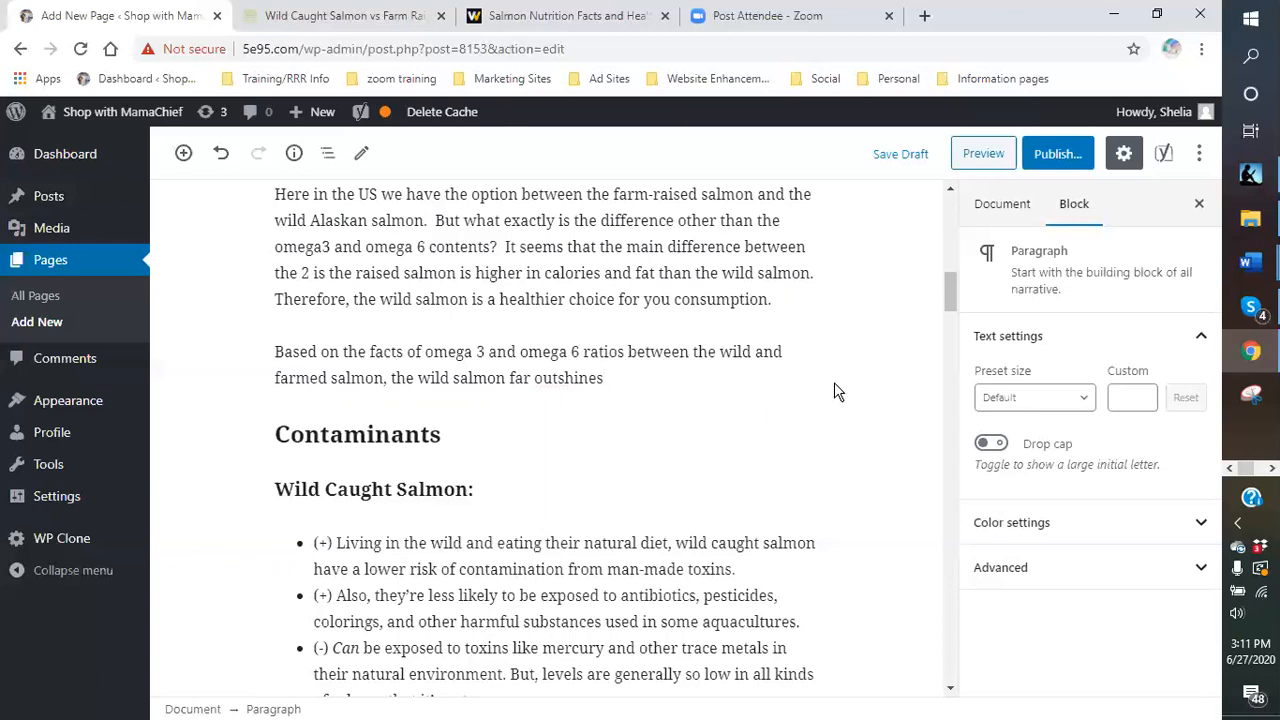
- Continue with 'the farm-raised salmon. If you are like me, I do my best to eat healthy.'
mouse_move(827, 360)
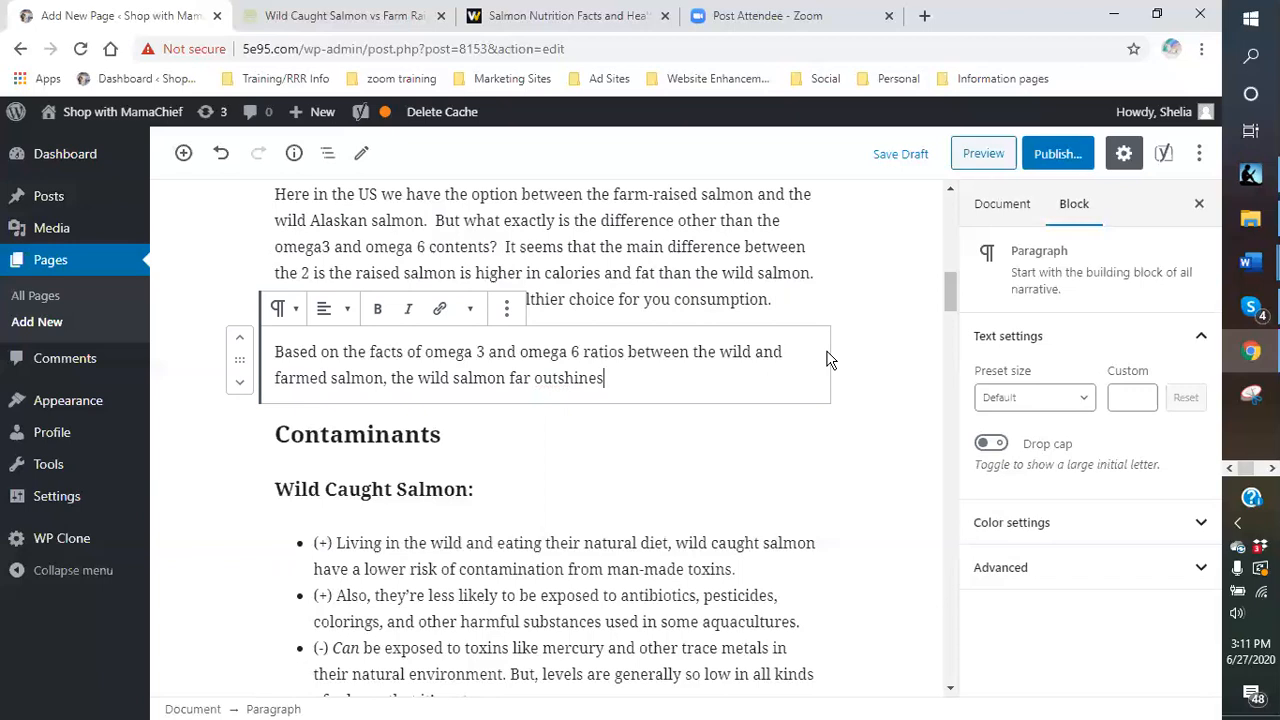
type("the caught")
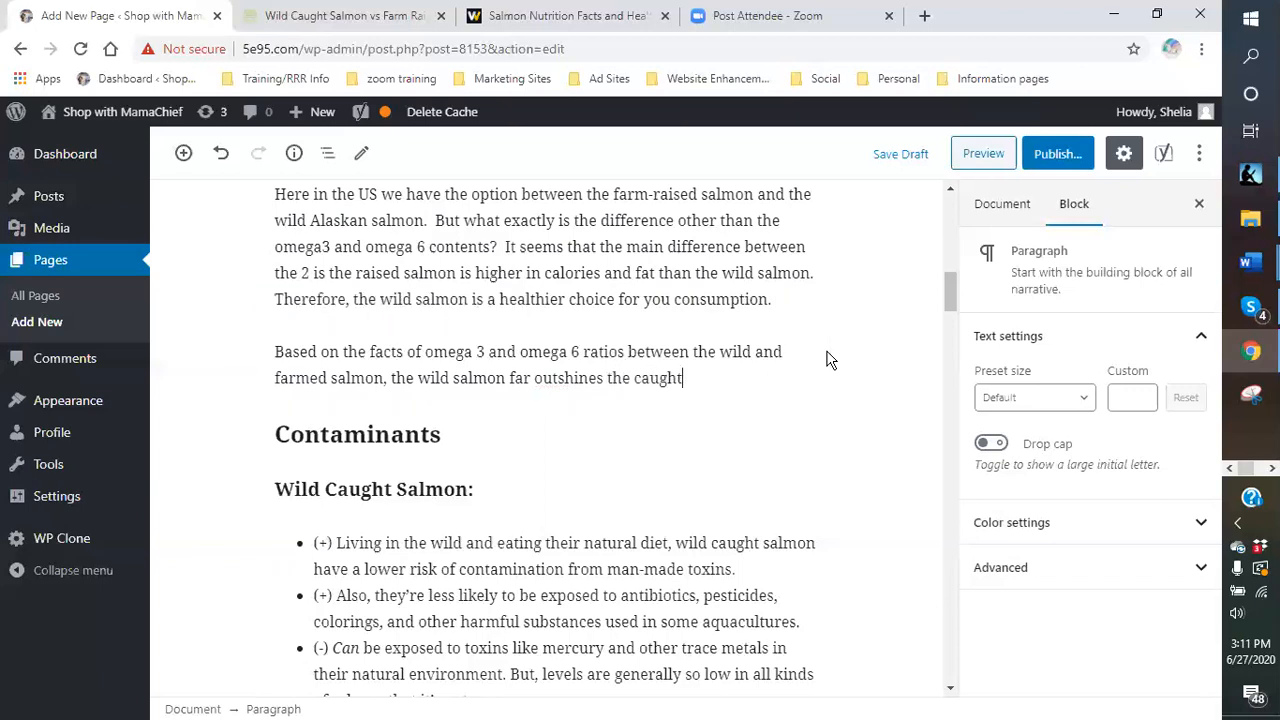
key("BackSpace")
key("BackSpace")
key("BackSpace")
key("BackSpace")
key("BackSpace")
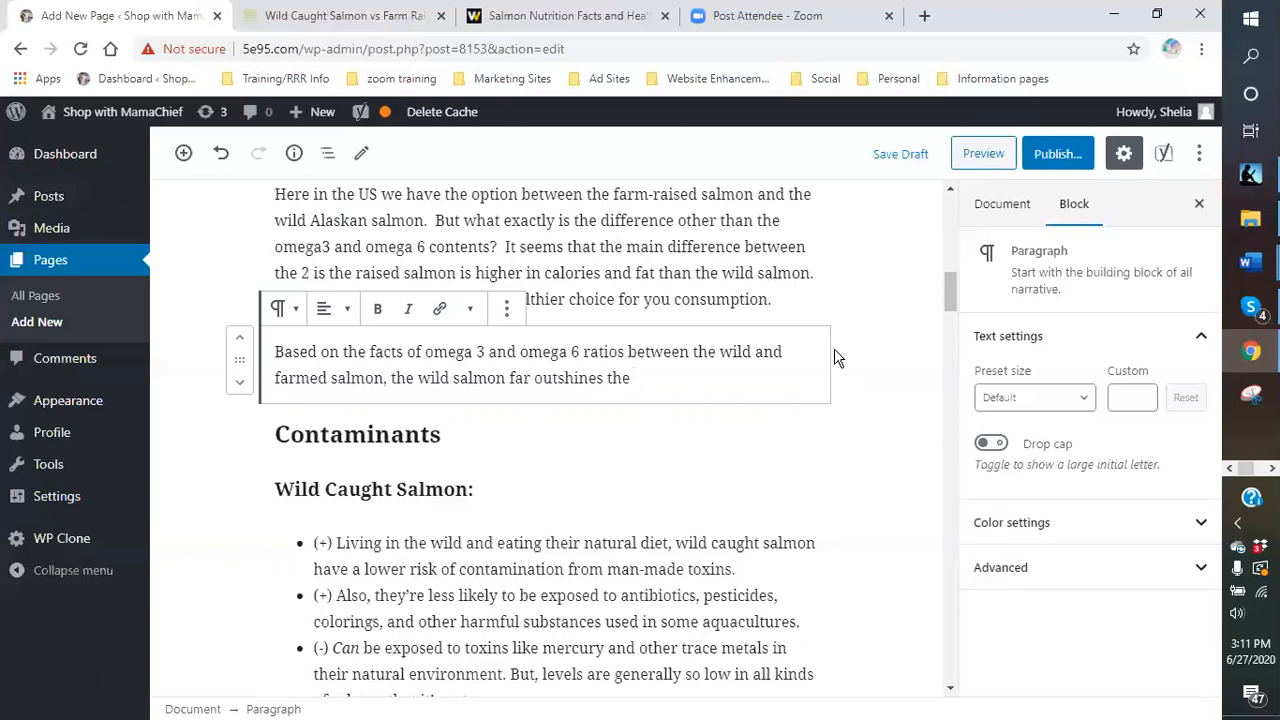
type("the f")
key("BackSpace")
key("BackSpace")
key("BackSpace")
key("BackSpace")
key("BackSpace")
type("f")
type("-r")
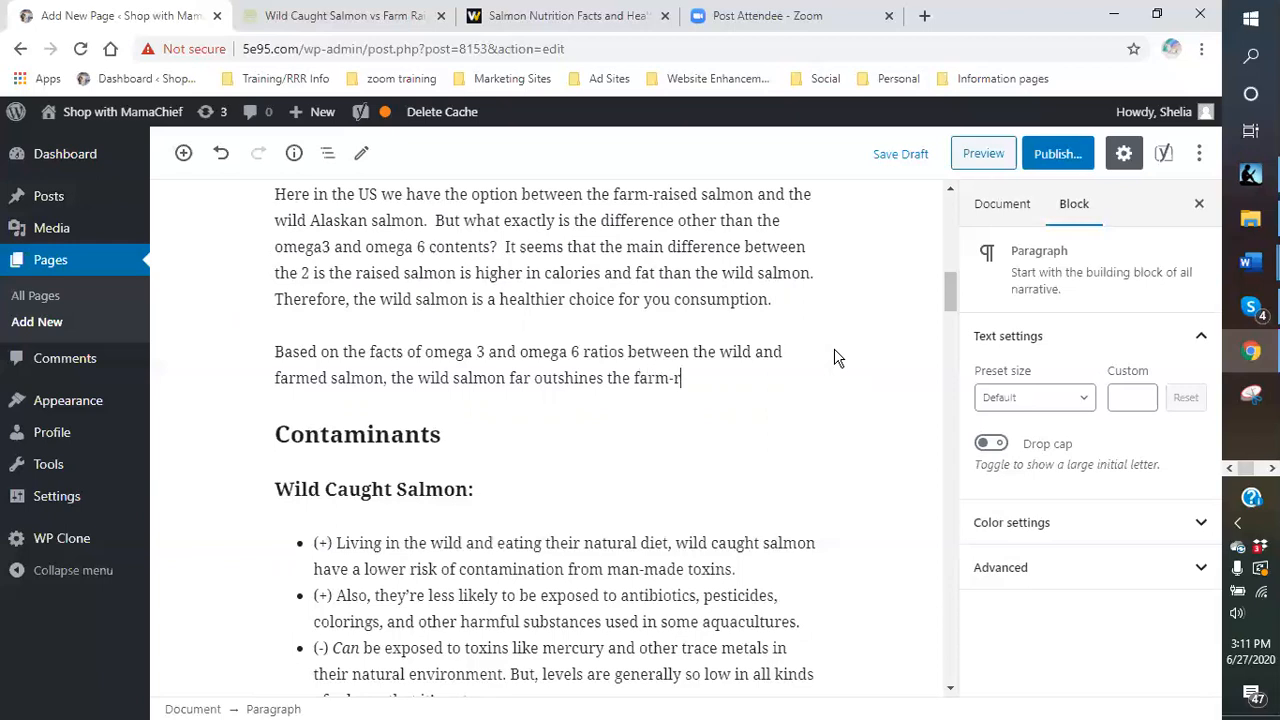
type("aised salmon. ")
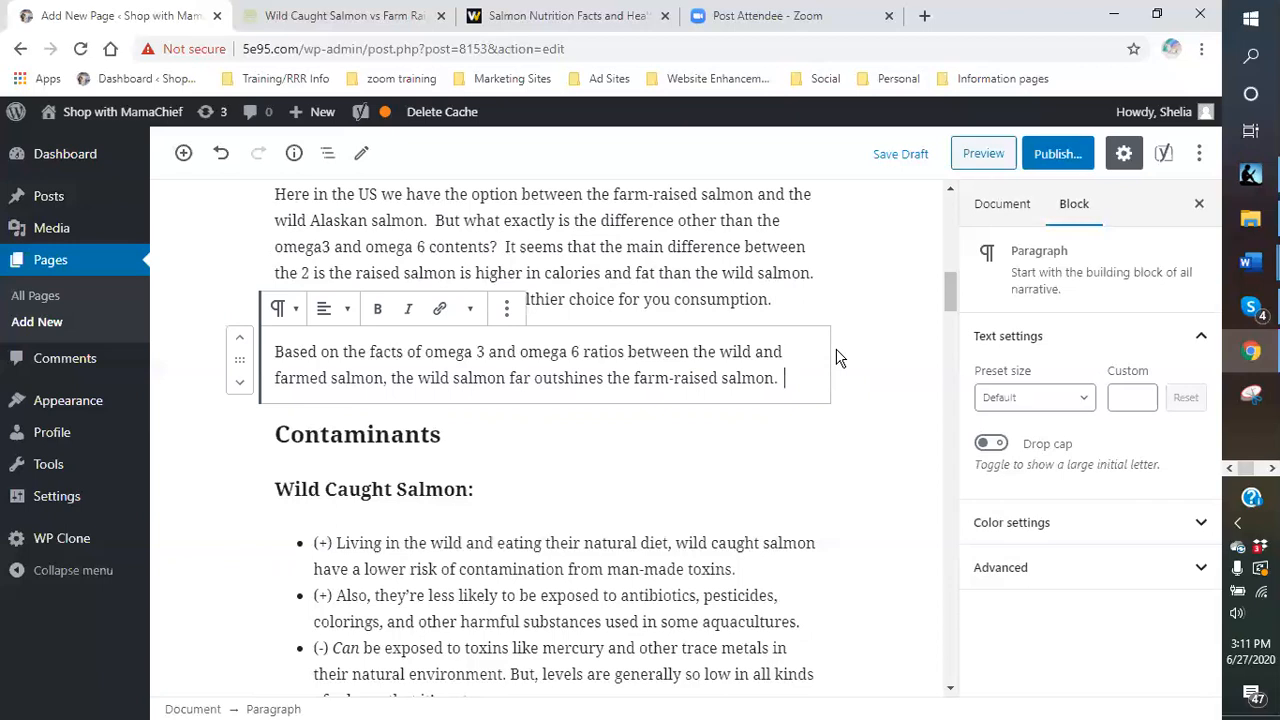
type(" If you are l")
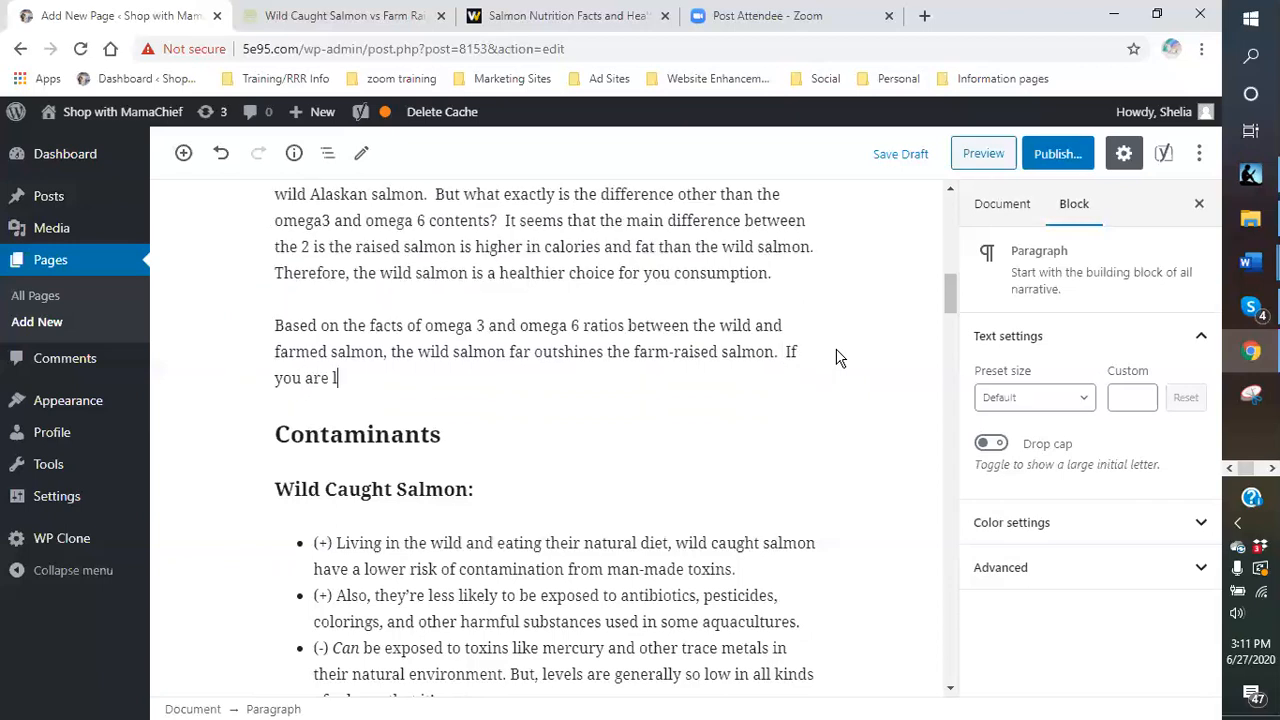
type("ike me, I do my  best")
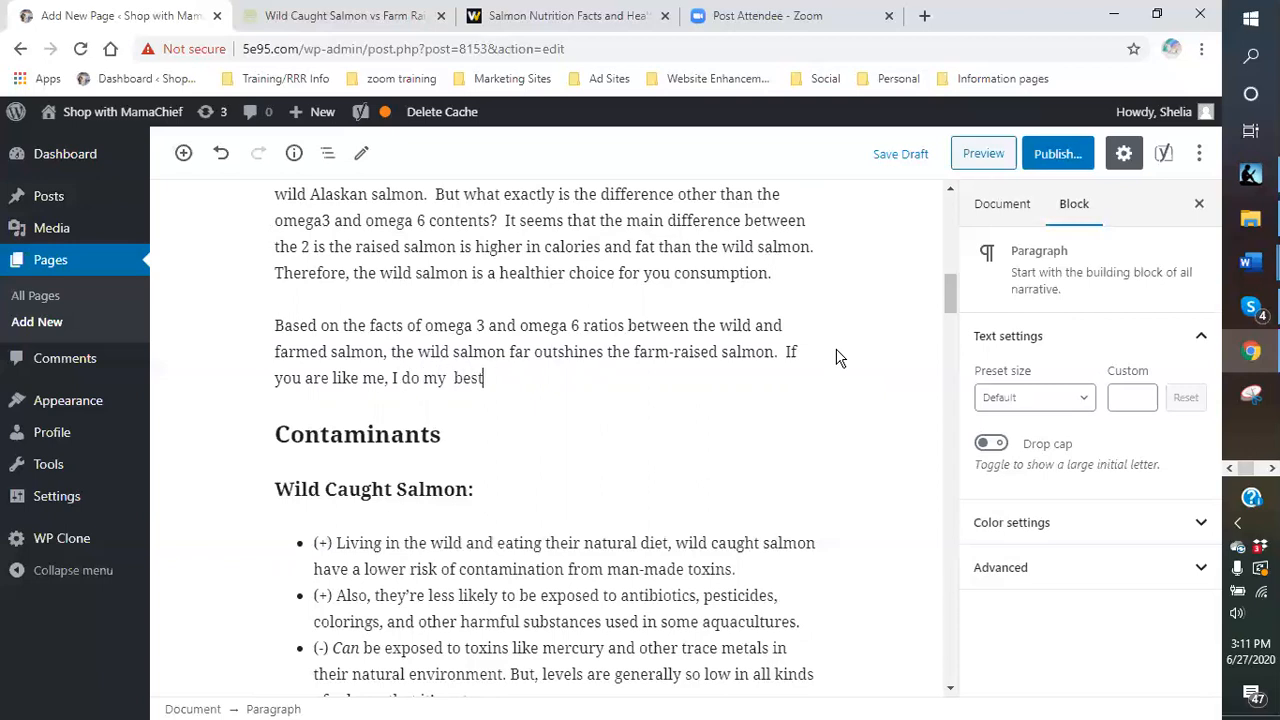
type(" to eat tha")
type("healthy")
type(".  Eventho")
type("ugh")
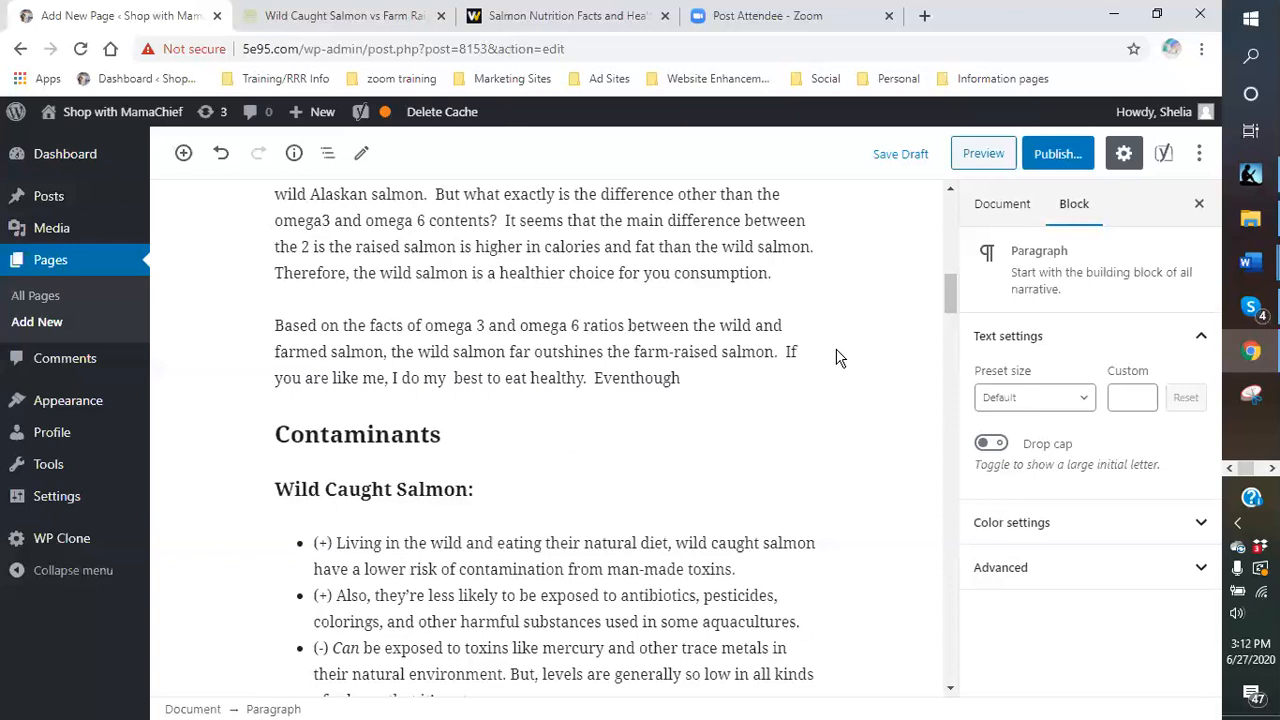
- Fix 'Even though' and add 'the farm-raised salmon is still considered good and edible'
key("BackSpace")
key("BackSpace")
key("BackSpace")
key("BackSpace")
key("BackSpace")
key("BackSpace")
type("though the")
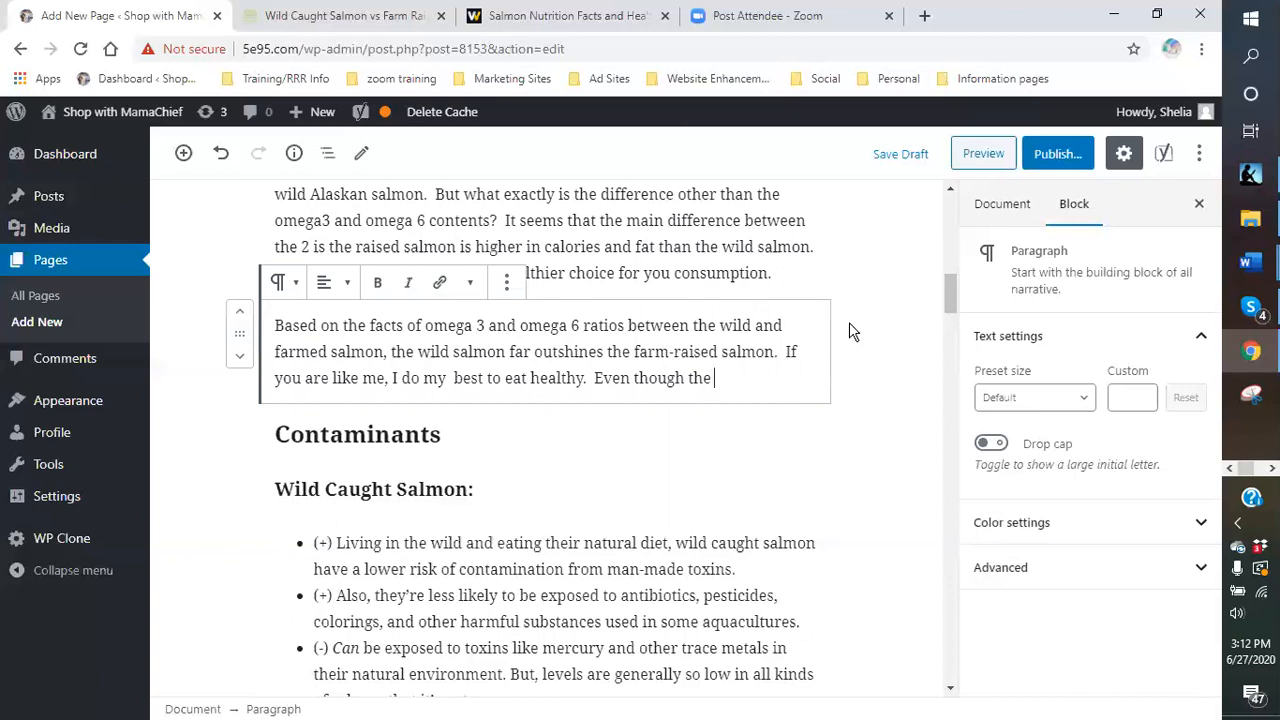
type("raised is")
key("BackSpace")
type("salmon is s")
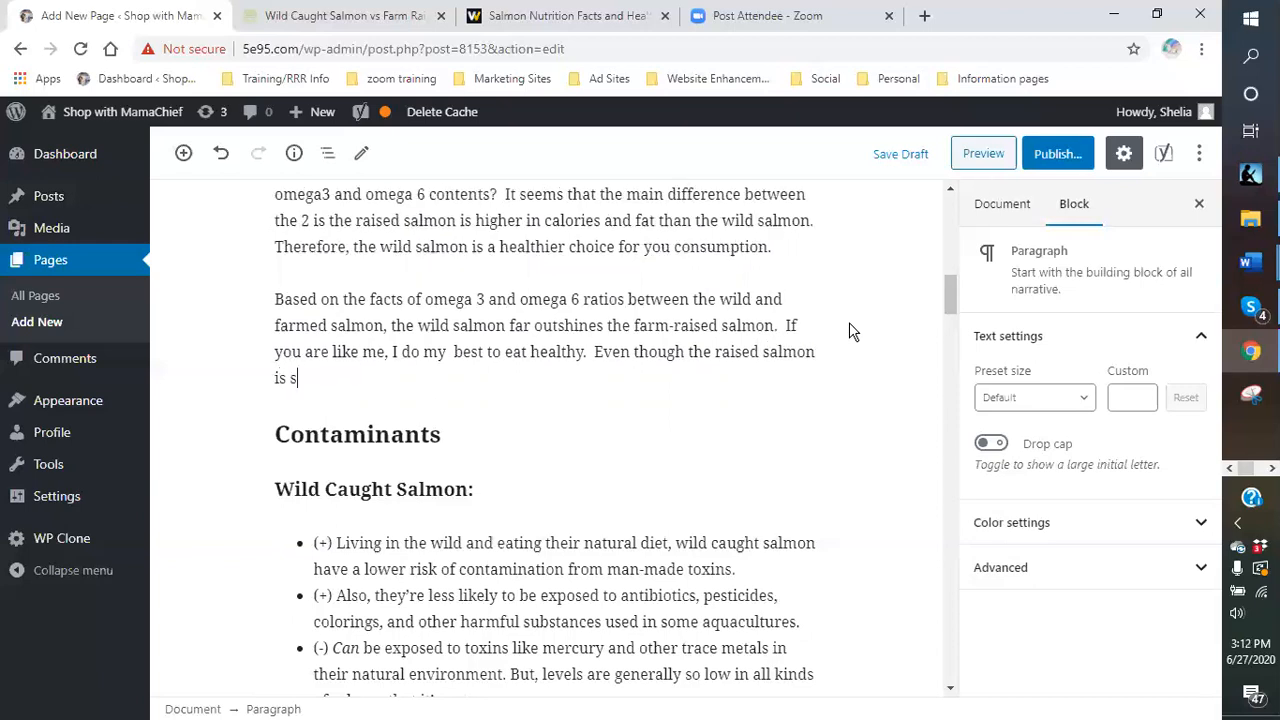
type("till considered goo")
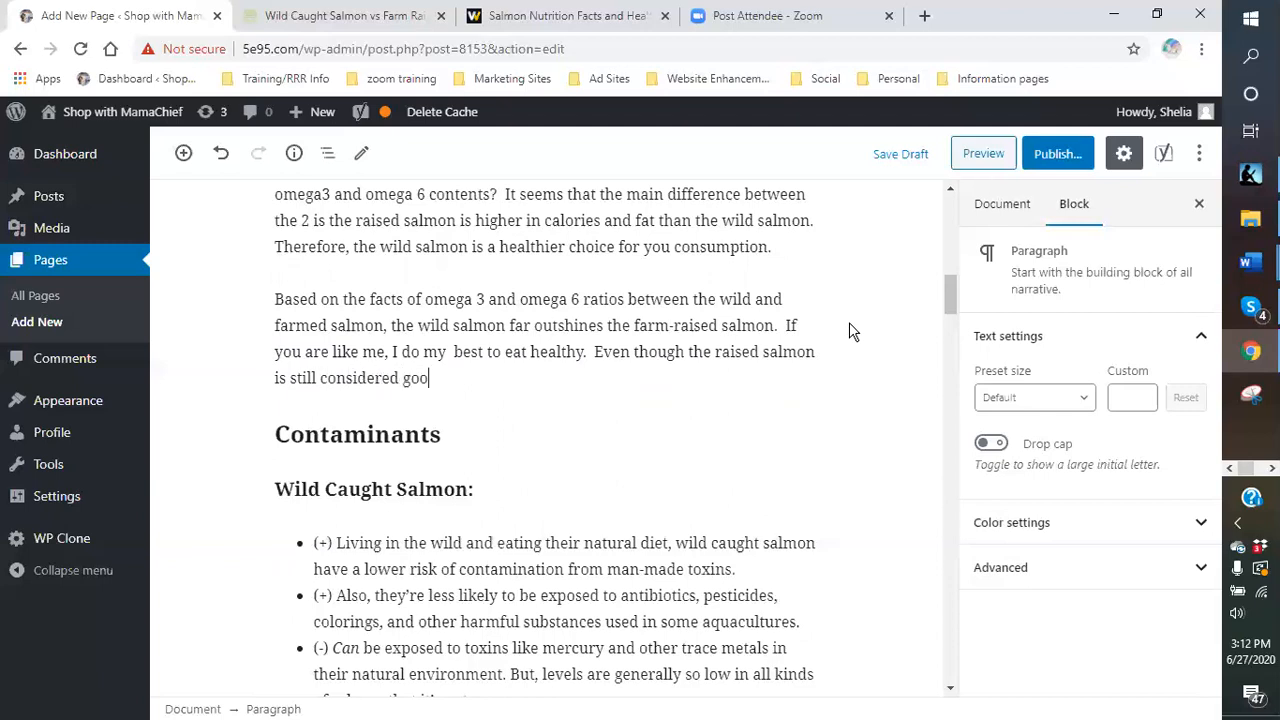
type("d and edibile.")
type("e.")
type(" wild is t")
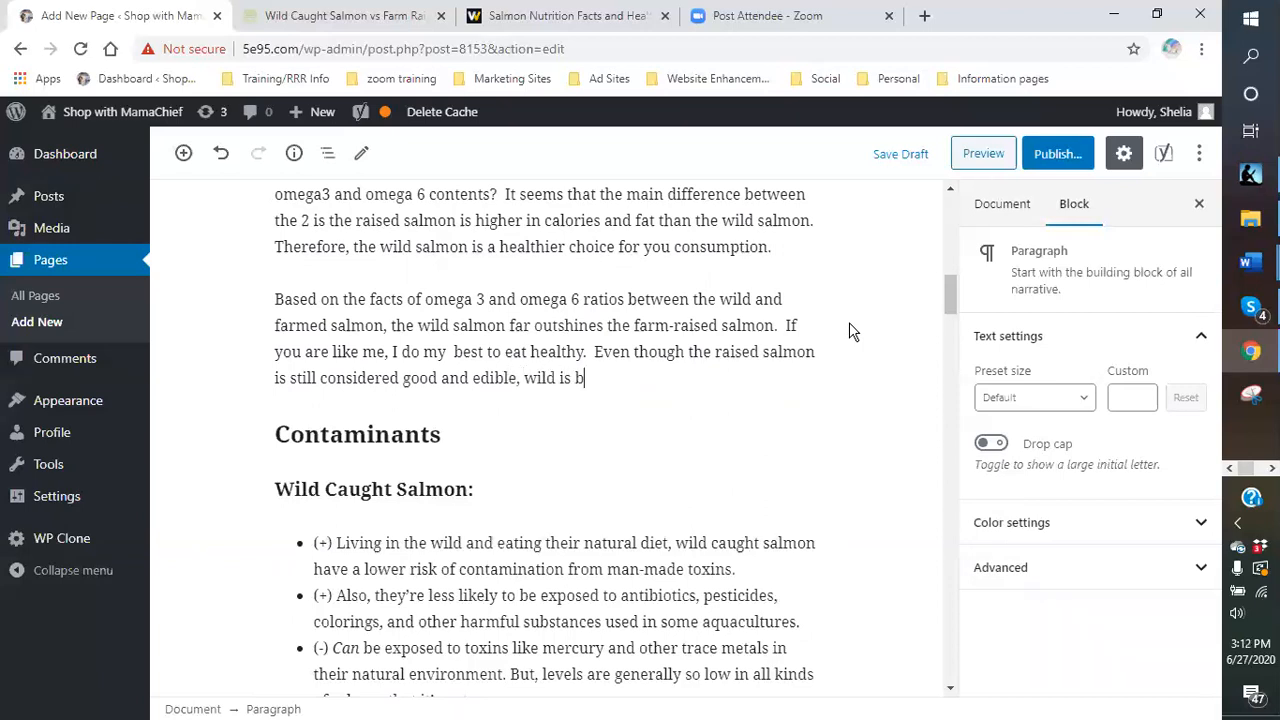
type("he beeter")
- Add the remaining sentences, ending 'your salmon products and your quick and easy salmon recipes.'
key("BackSpace")
key("BackSpace")
key("BackSpace")
key("BackSpace")
type("tter options.  ")
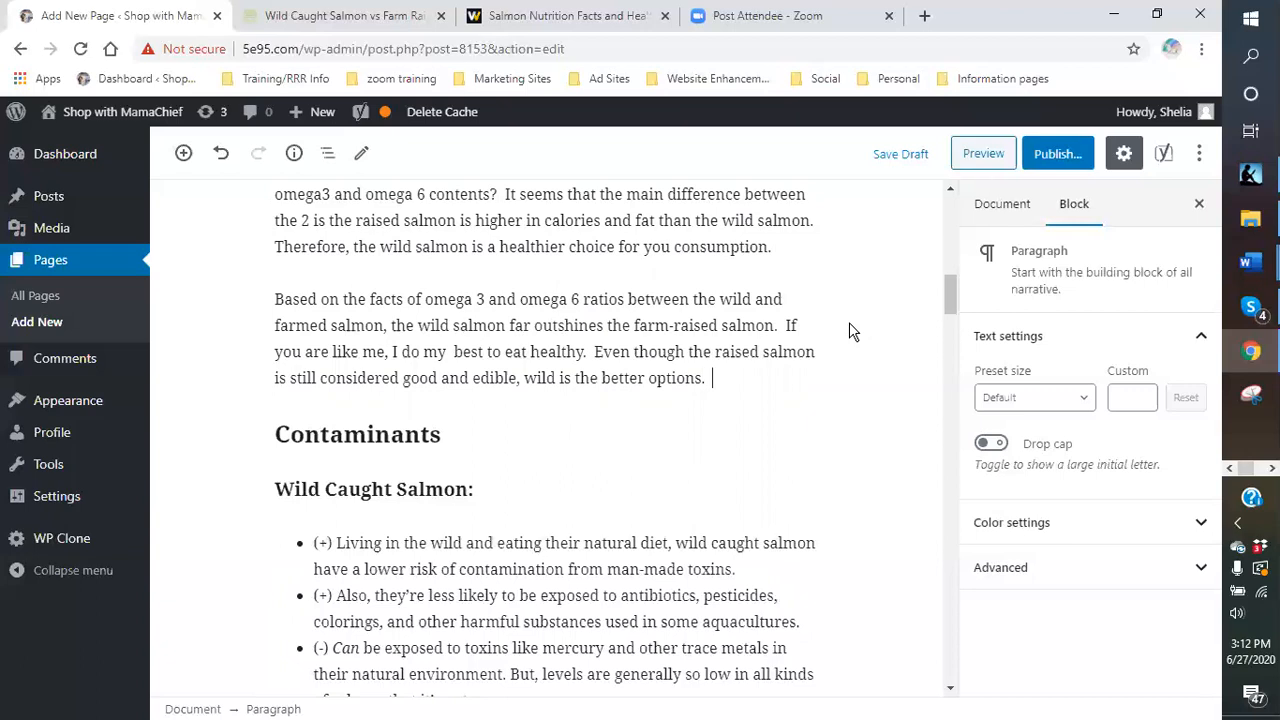
type("However, there are")
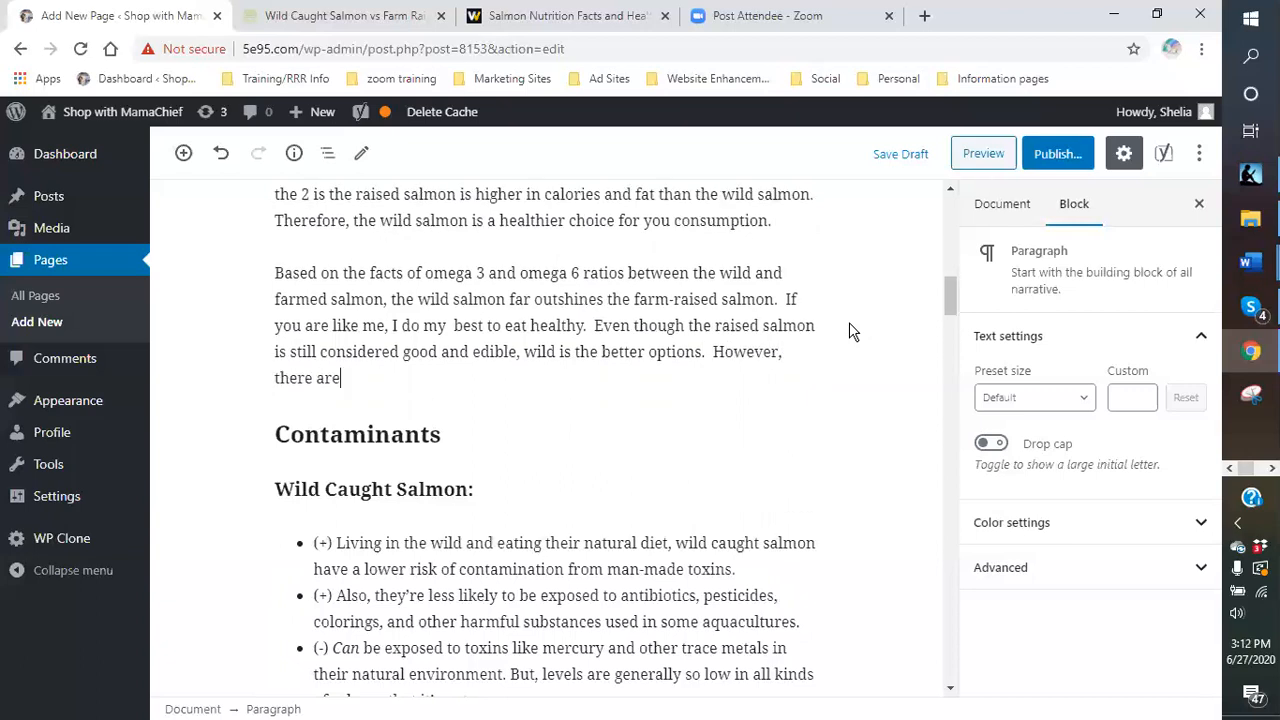
type(" still s")
type("more")
type(" difference ")
type("between the ")
type("two that may hel")
type("p you a")
key("BackSpace")
type("make a bette")
type("r decision on jo")
type("inin")
type("g this amazing ")
type("Wild")
type(" Al")
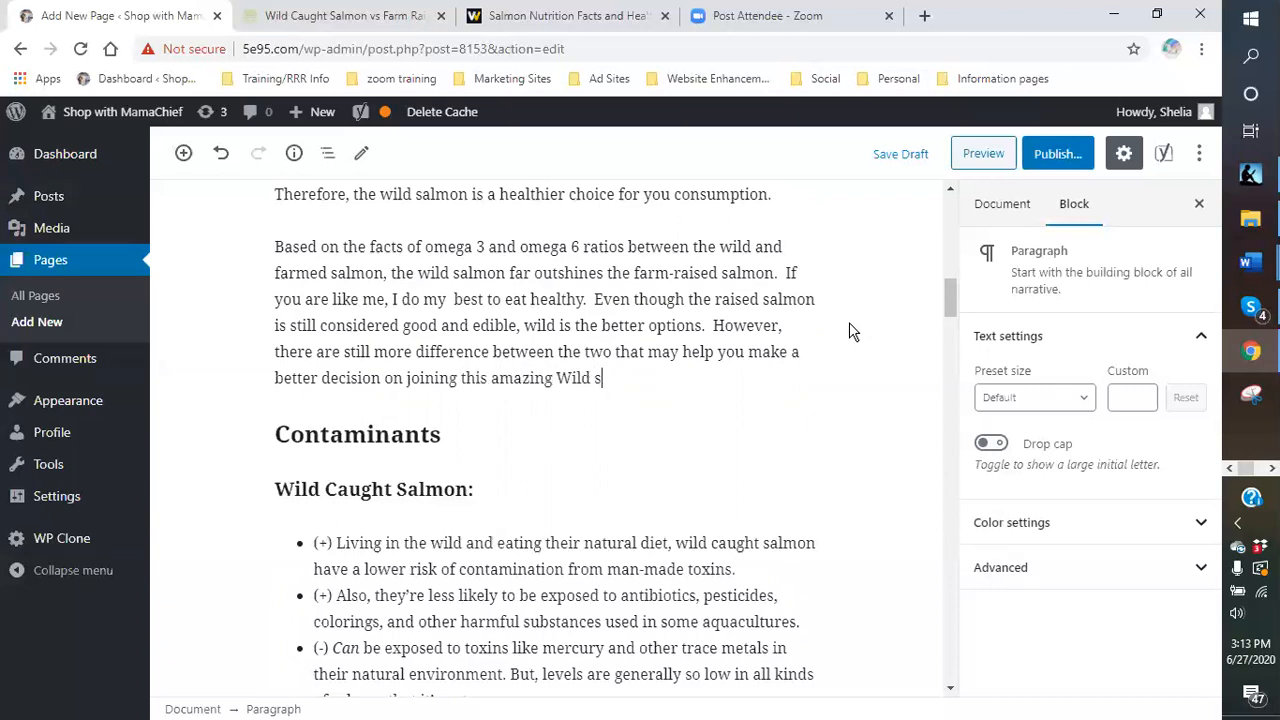
type("askan salmon ")
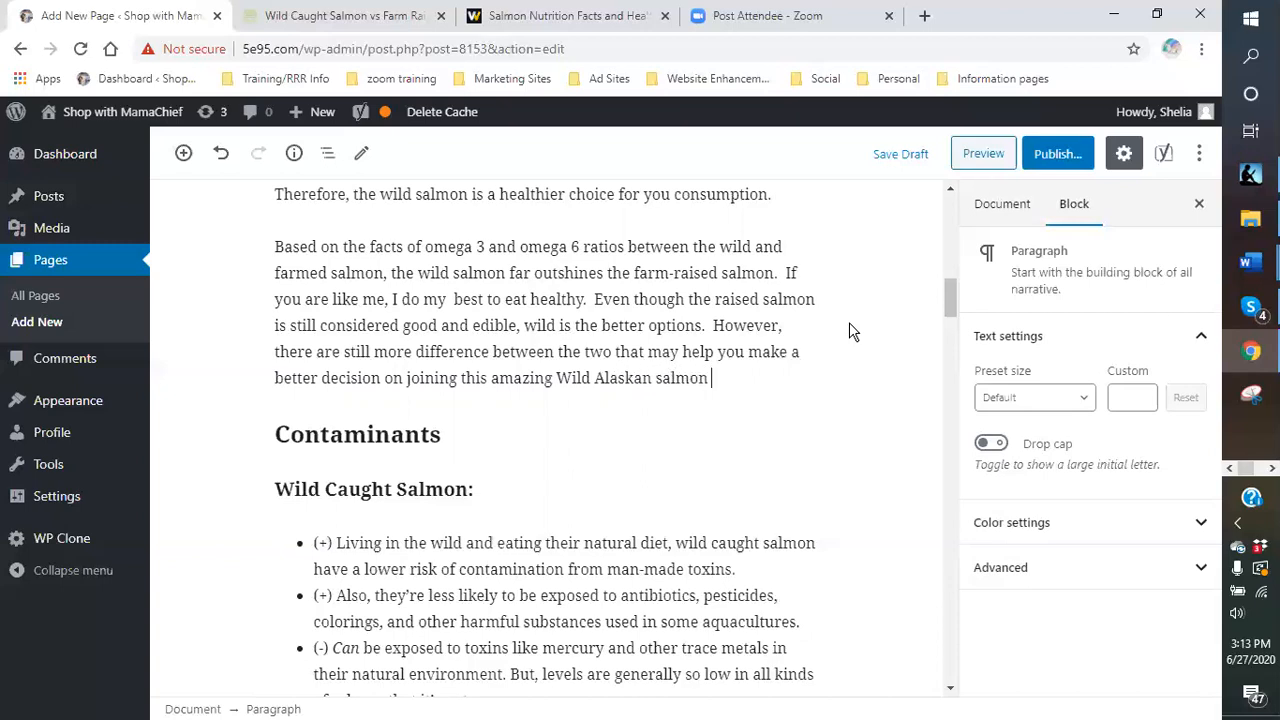
type("company for y")
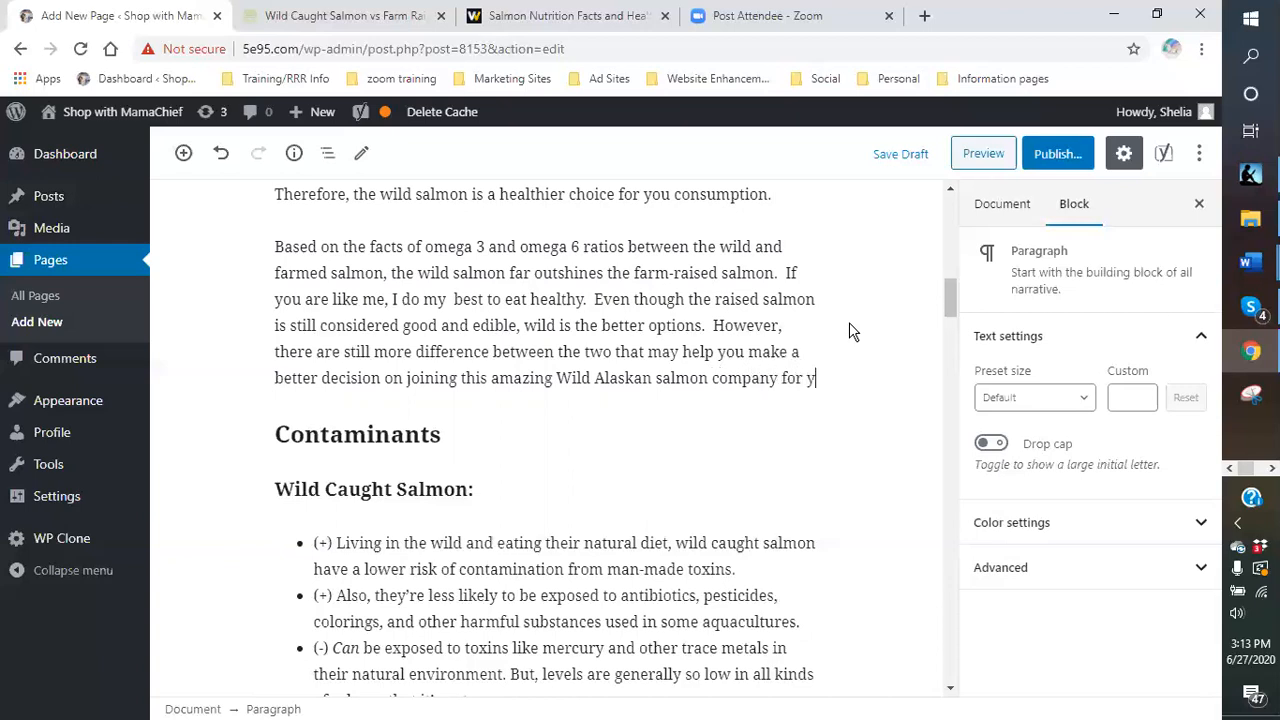
type("our salmon prod")
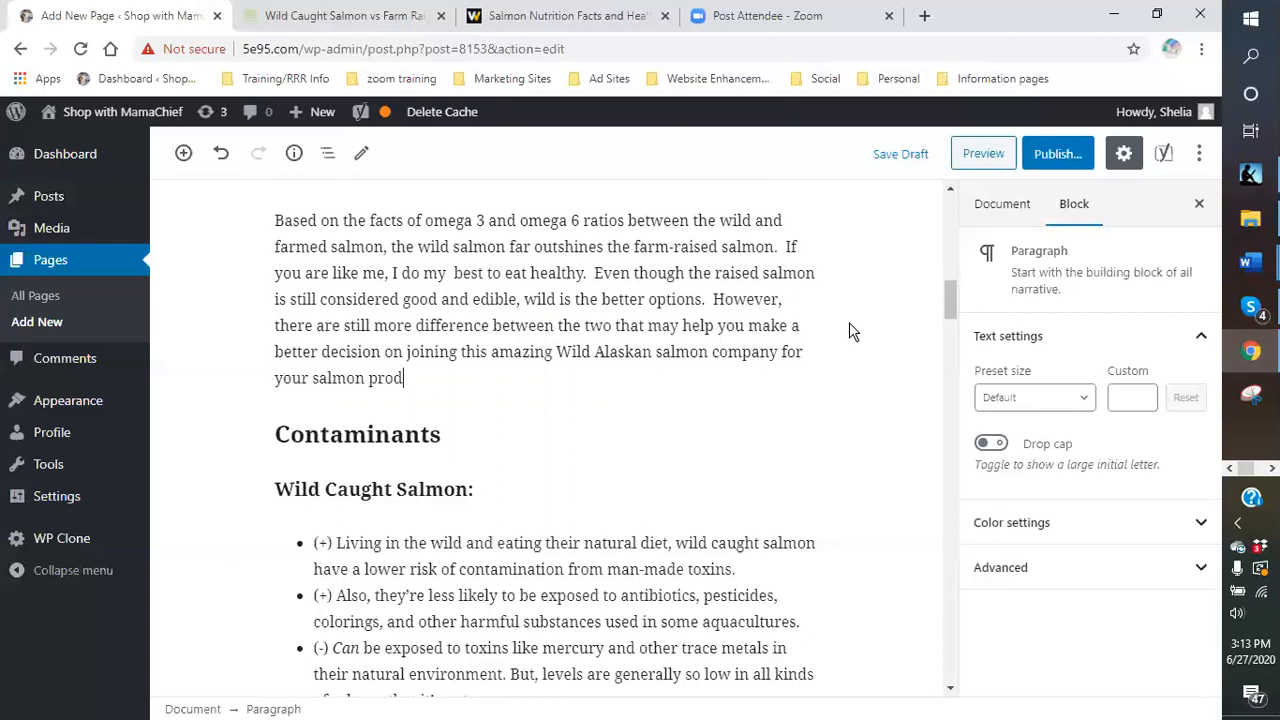
type("ucts and your quic")
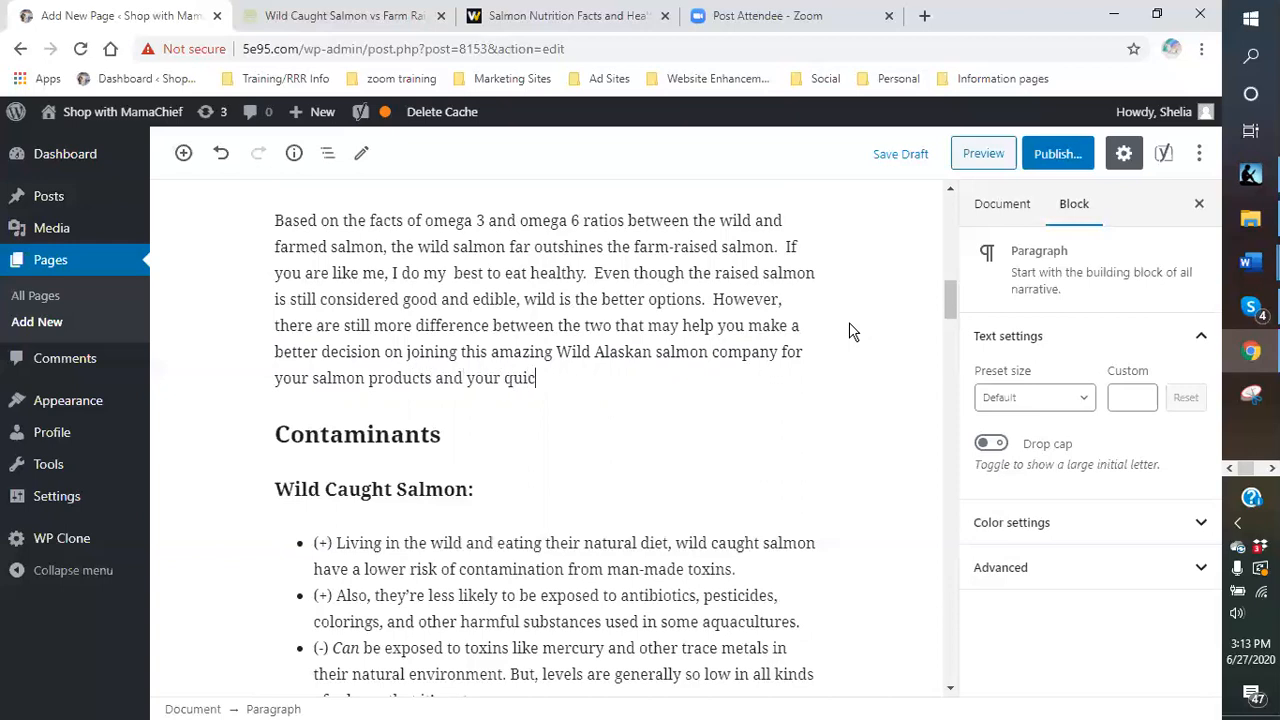
type("k and easy salmon recipes")
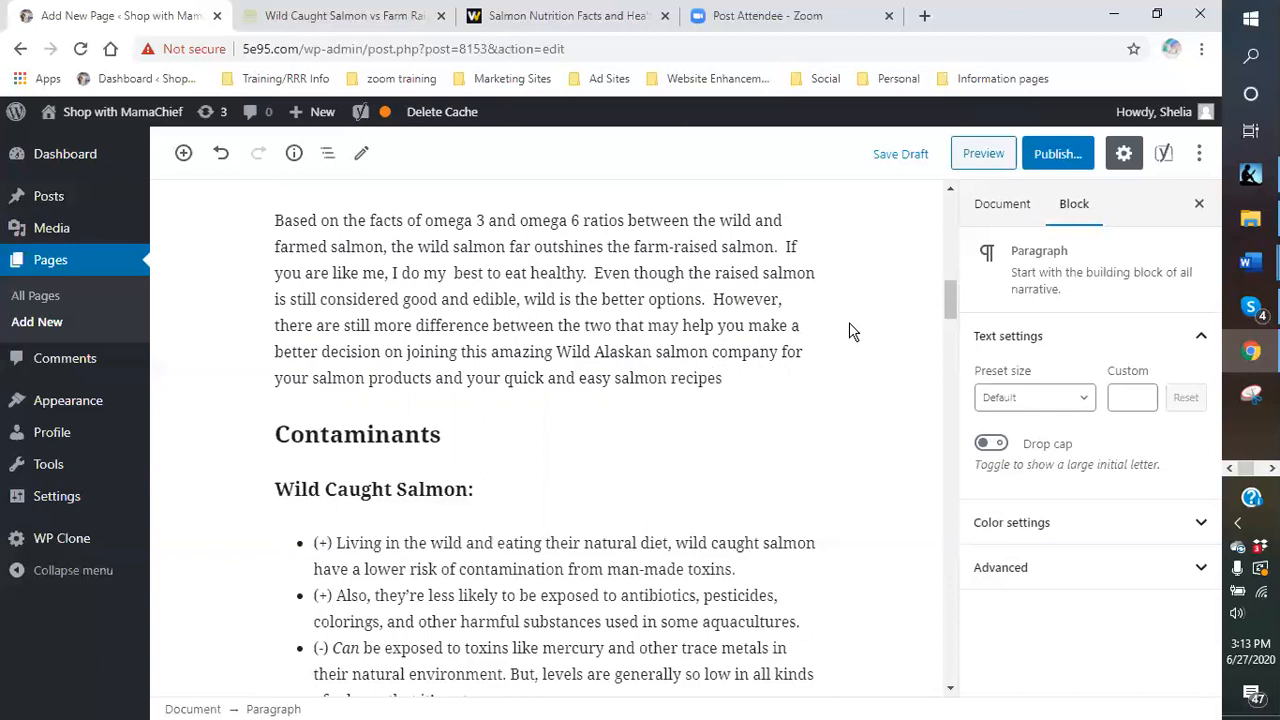
scroll(849, 323, "up", 3)
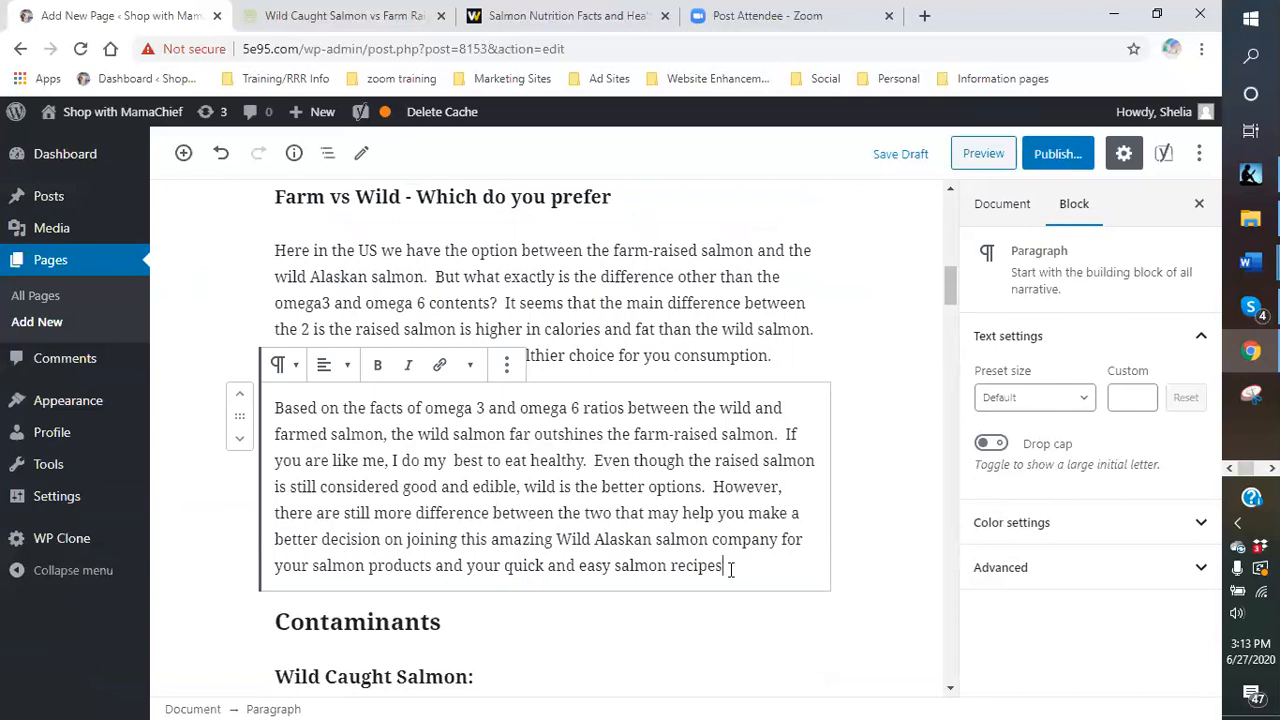
type(".")
scroll(727, 572, "down", 3)
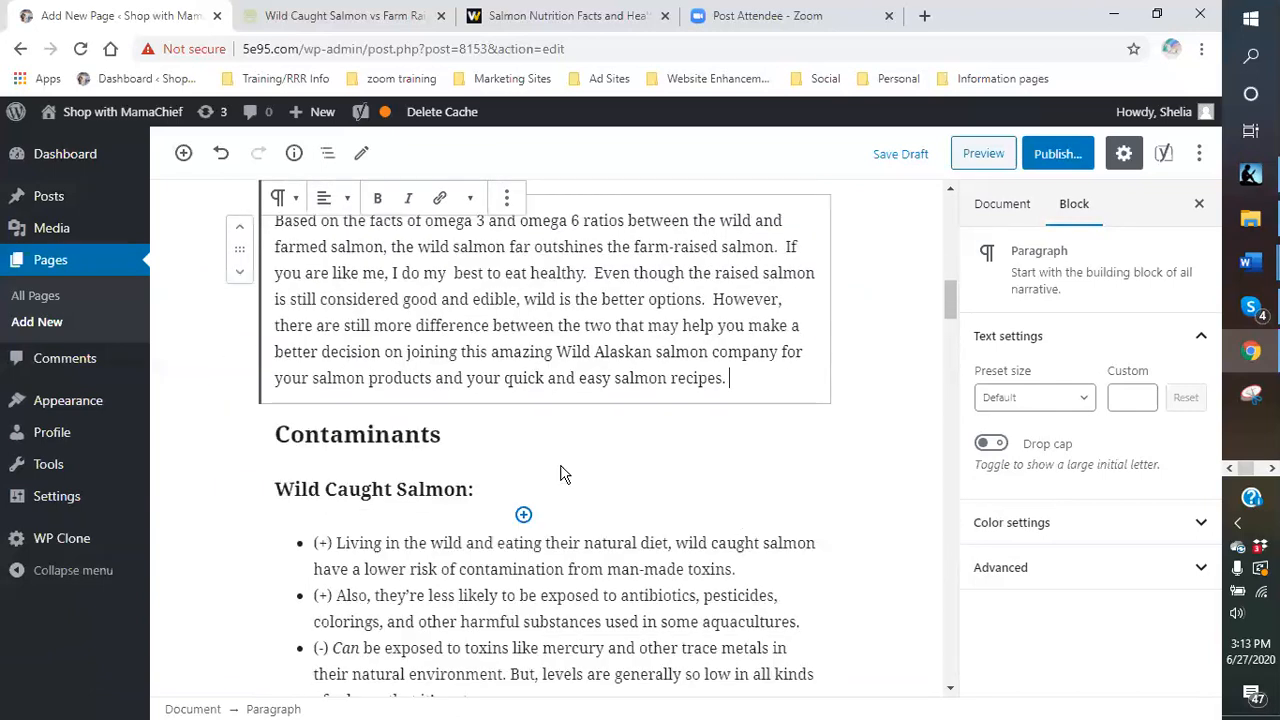
- Append ' found between Wild and Farm Salmon' to the Contaminants heading, capitalising Wild
left_click(481, 442)
left_click(280, 437)
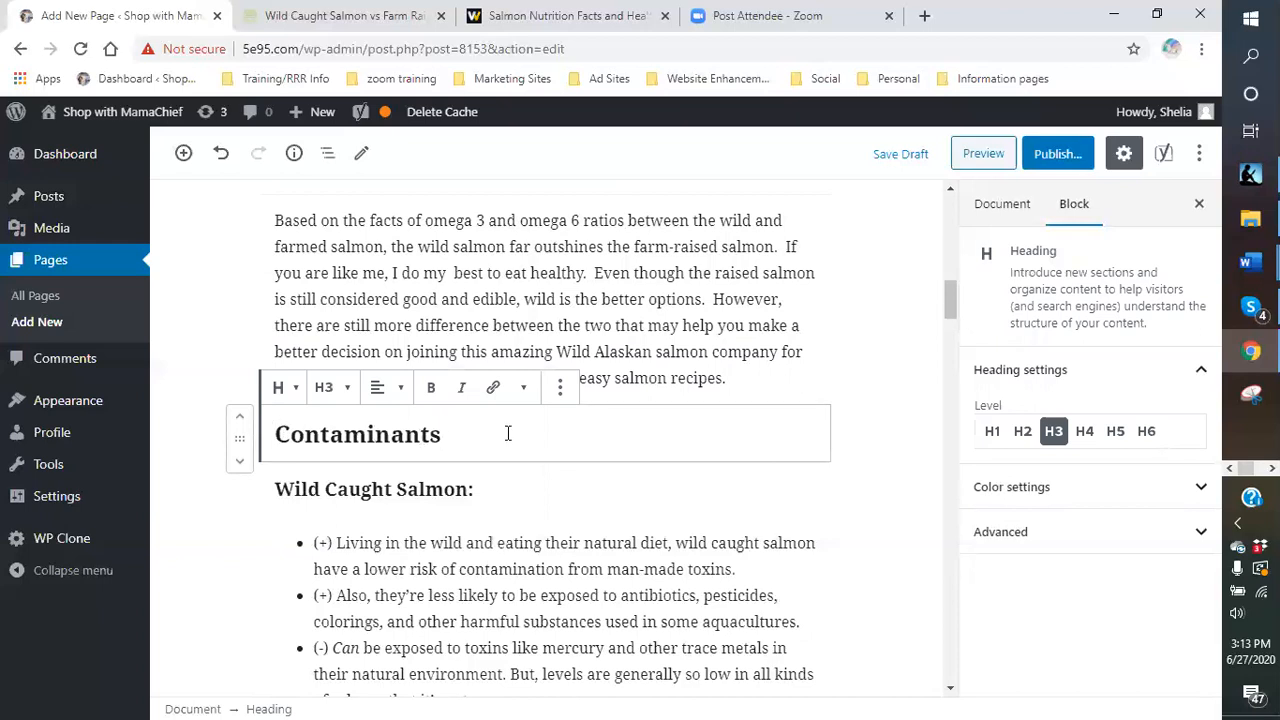
type("found betw")
type("een wild")
type(" and ")
type("ram")
key("BackSpace")
key("BackSpace")
key("BackSpace")
type("Farm Salmone")
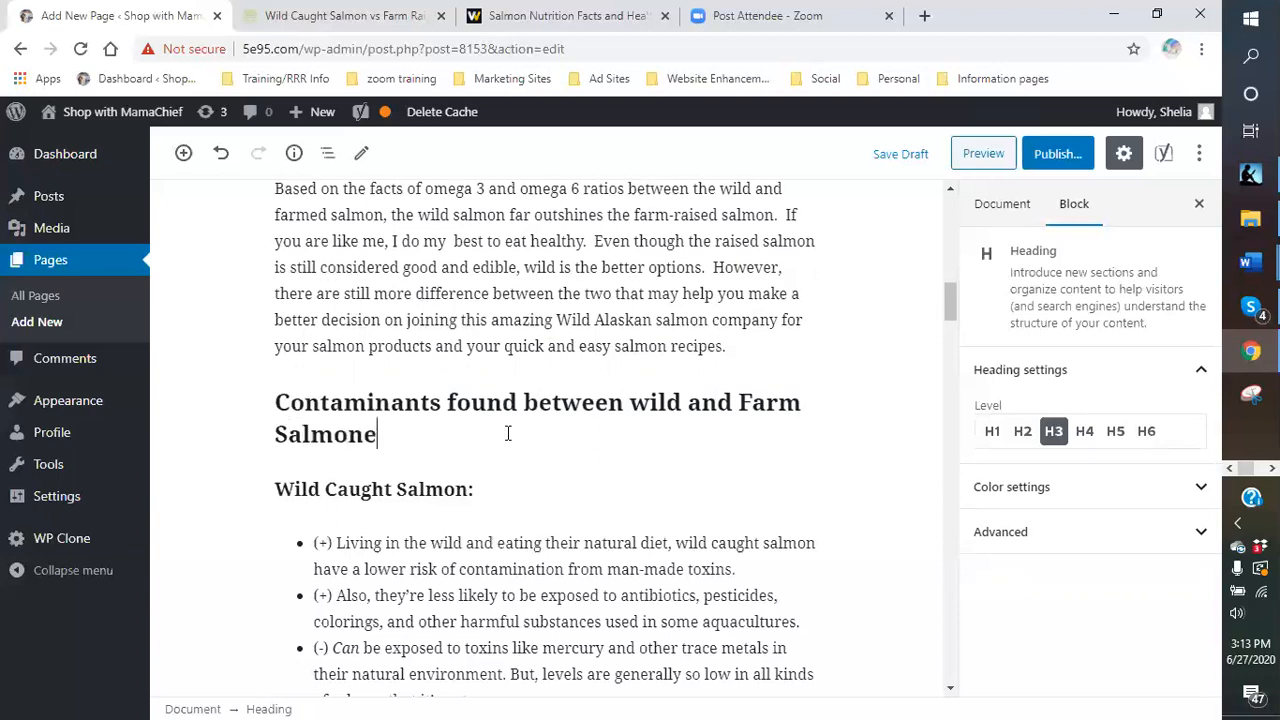
key("BackSpace")
left_click(650, 402)
key("BackSpace")
type("W")
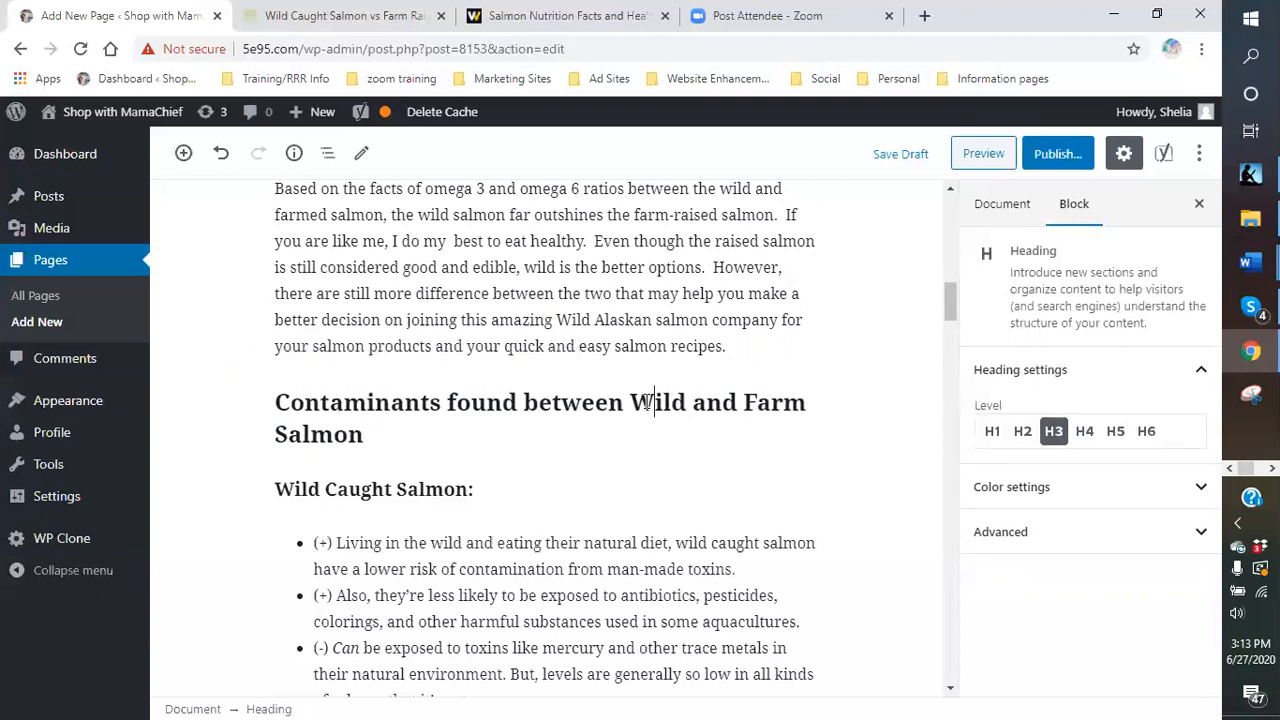
- Check the Wild Caught bullet list below, then reselect the renamed Contaminants heading
scroll(523, 349, "down", 2)
scroll(524, 312, "up", 1)
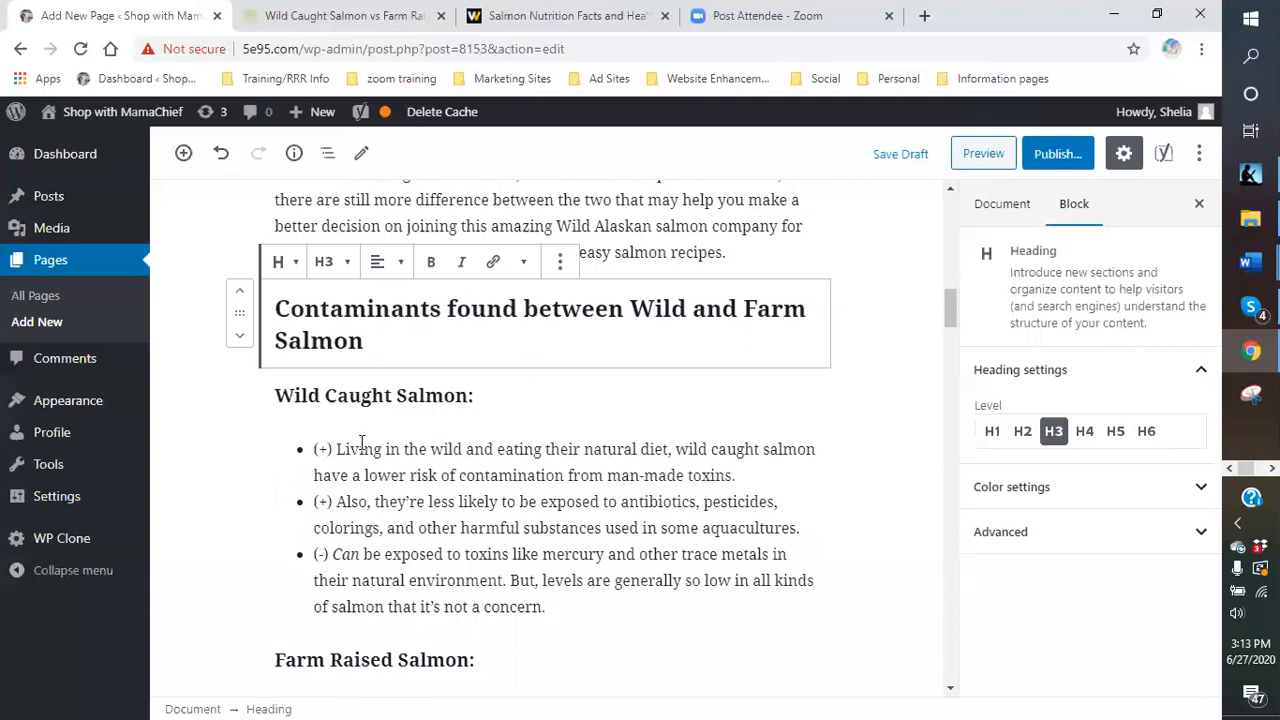
scroll(363, 449, "down", 2)
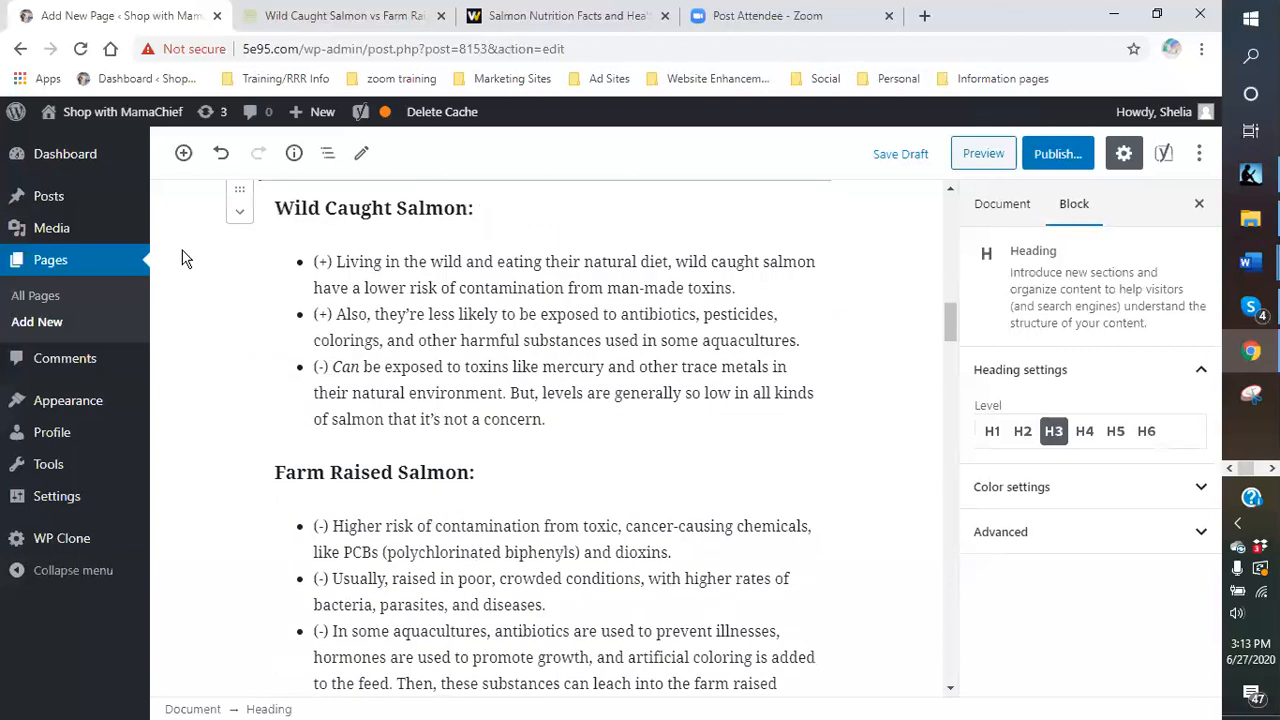
left_click(383, 300)
left_click(640, 420)
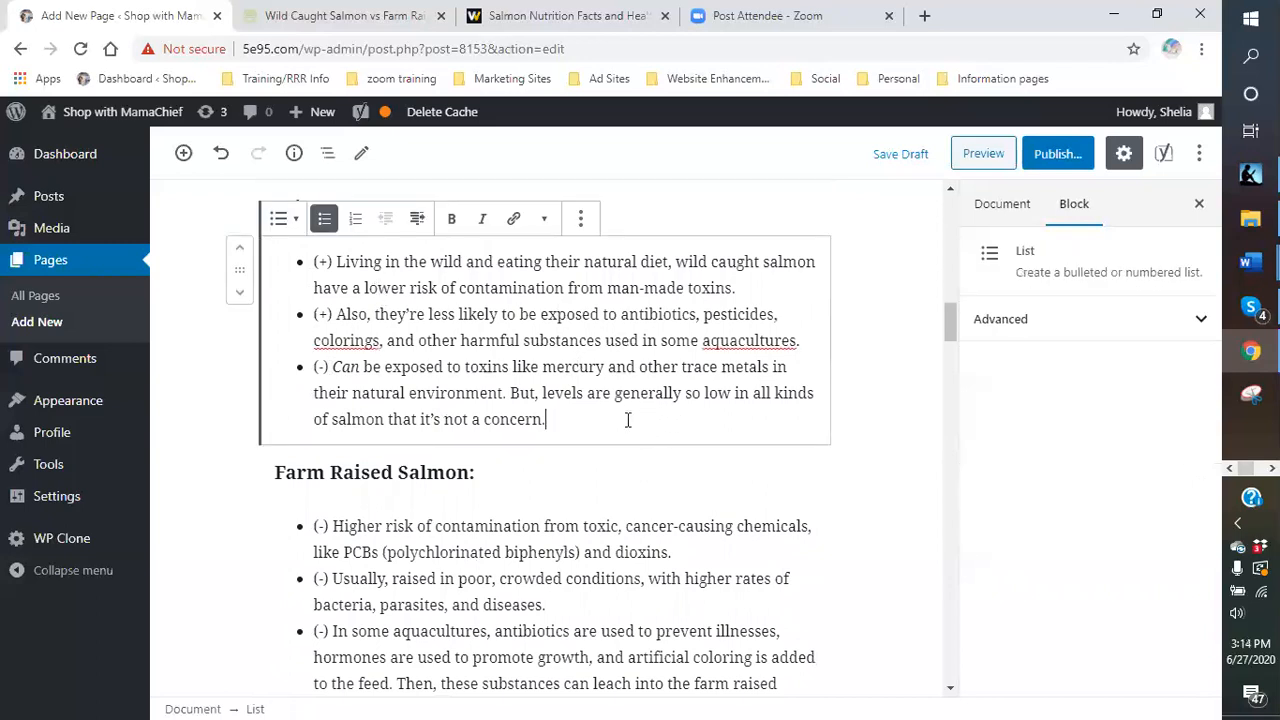
scroll(557, 407, "up", 1)
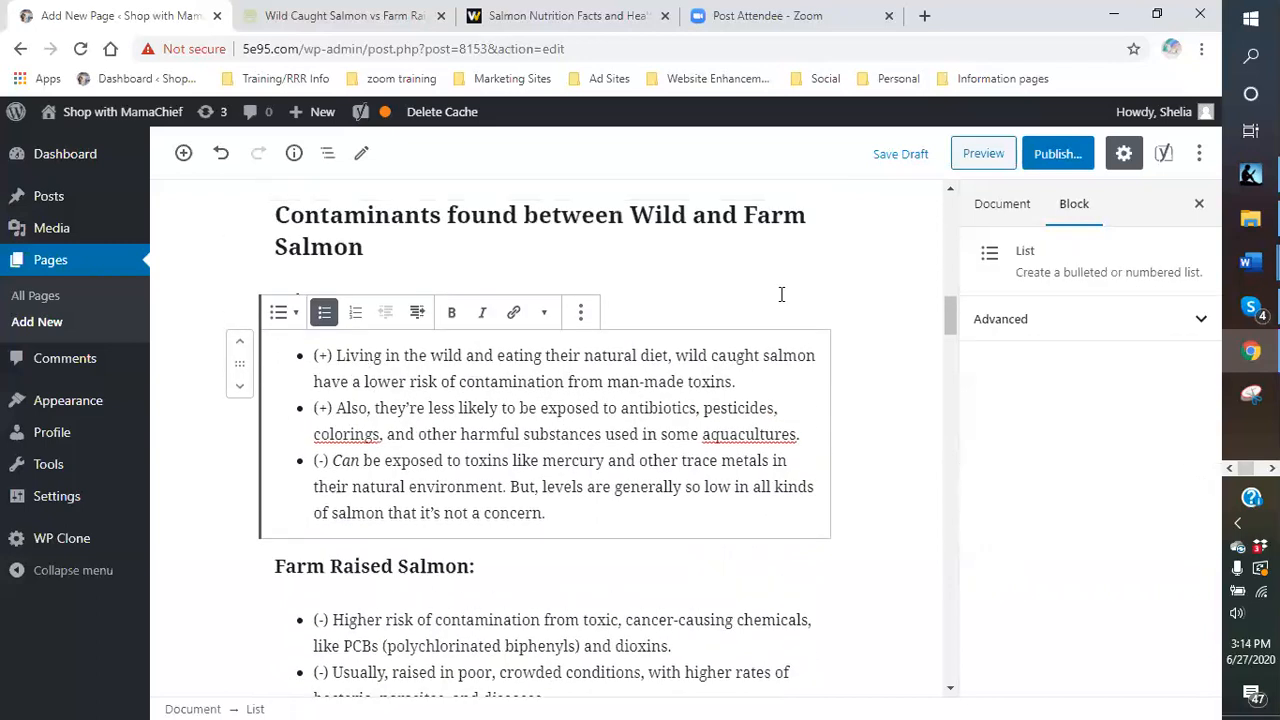
left_click(612, 248)
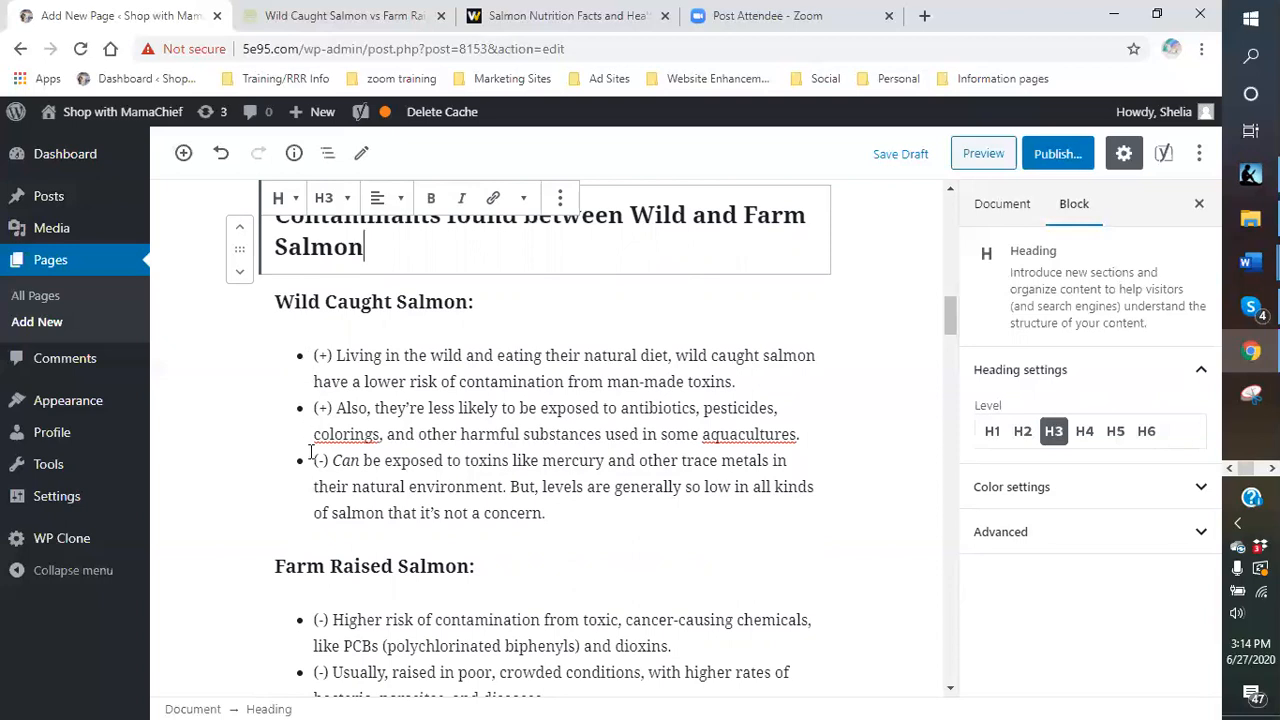
- Scroll through the page and select the Wild Caught Salmon bullet list
scroll(311, 452, "down", 2)
scroll(311, 452, "down", 2)
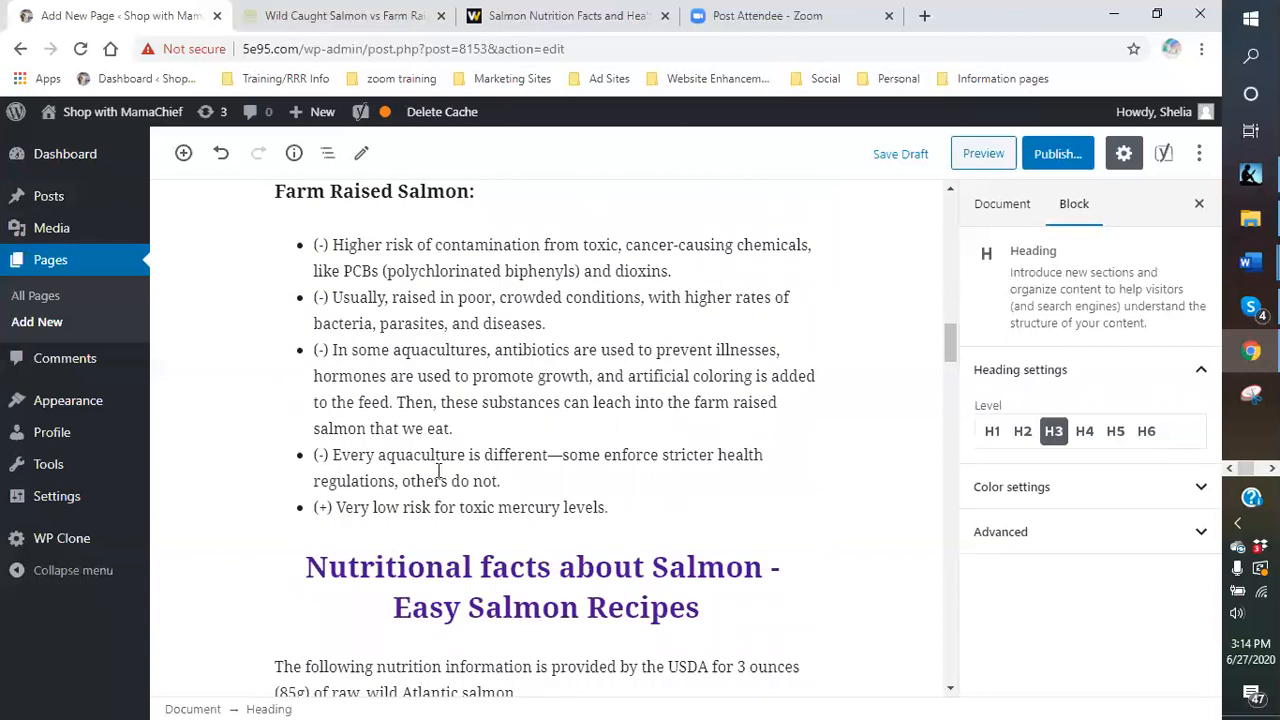
scroll(436, 469, "up", 2)
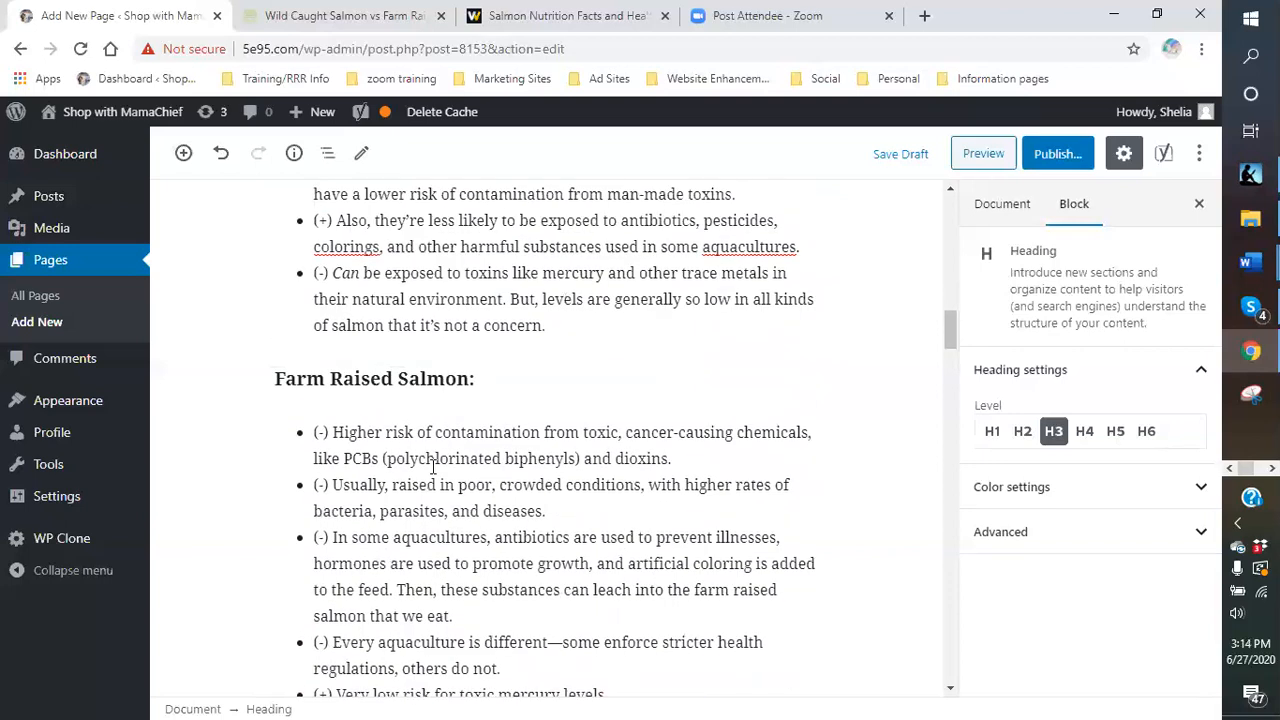
scroll(433, 467, "up", 2)
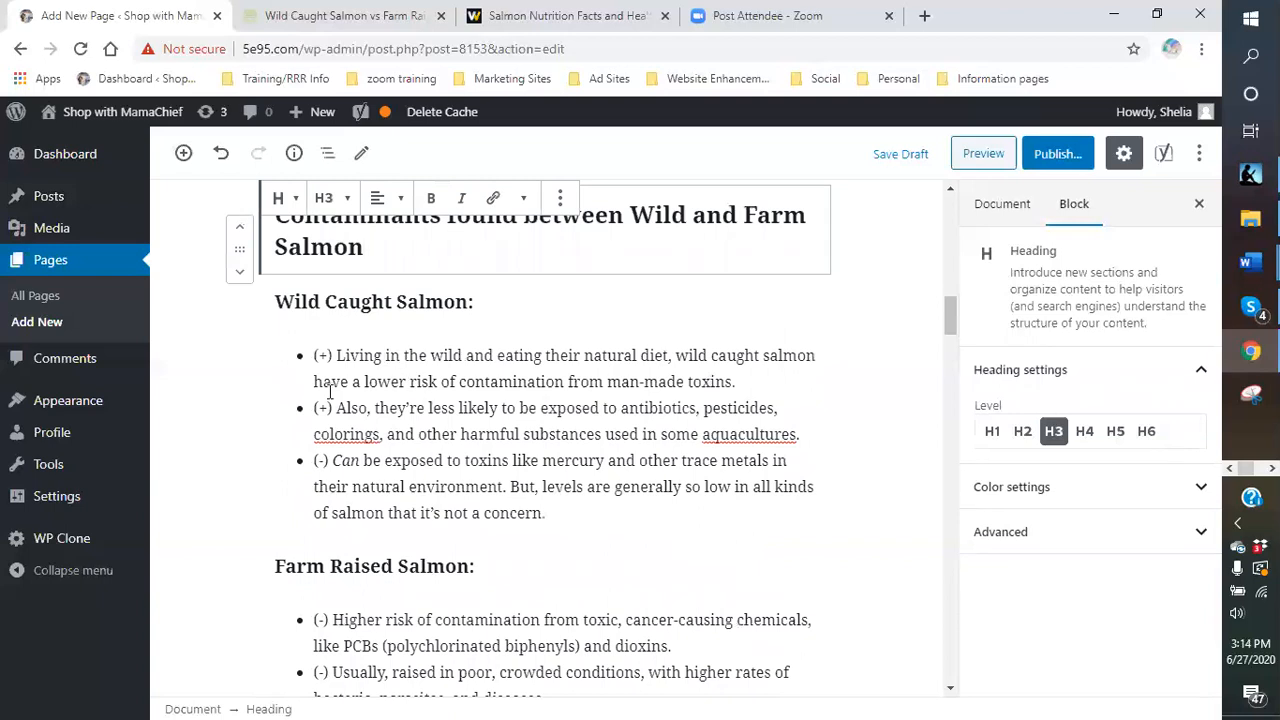
left_click(388, 408)
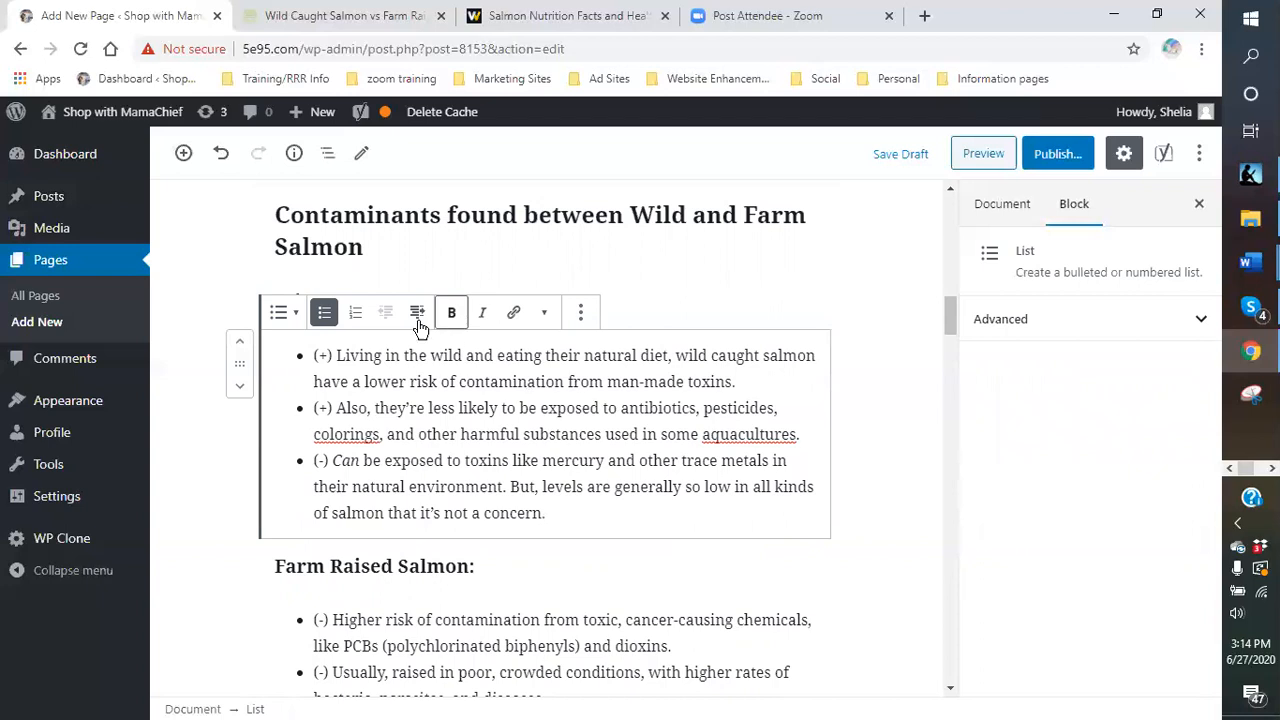
- Convert the Wild Caught Salmon bullets into a numbered list
left_click(356, 314)
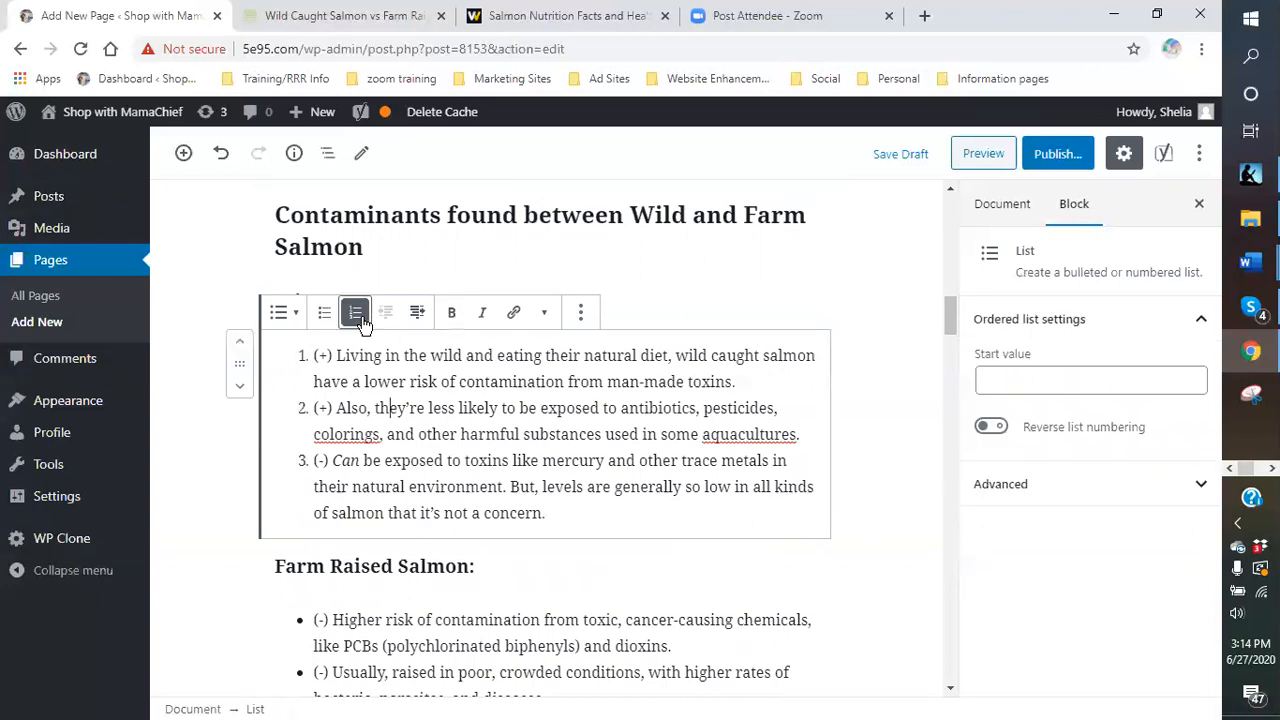
scroll(608, 489, "down", 1)
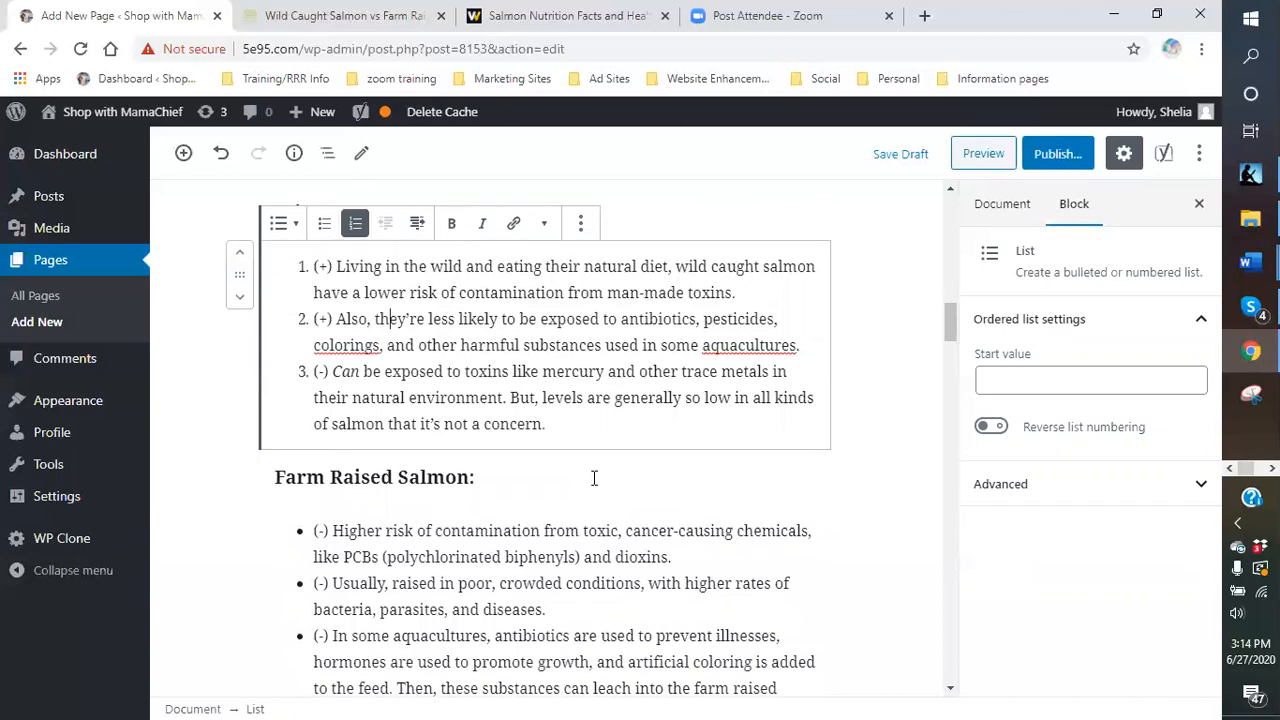
scroll(594, 478, "up", 1)
scroll(594, 478, "down", 2)
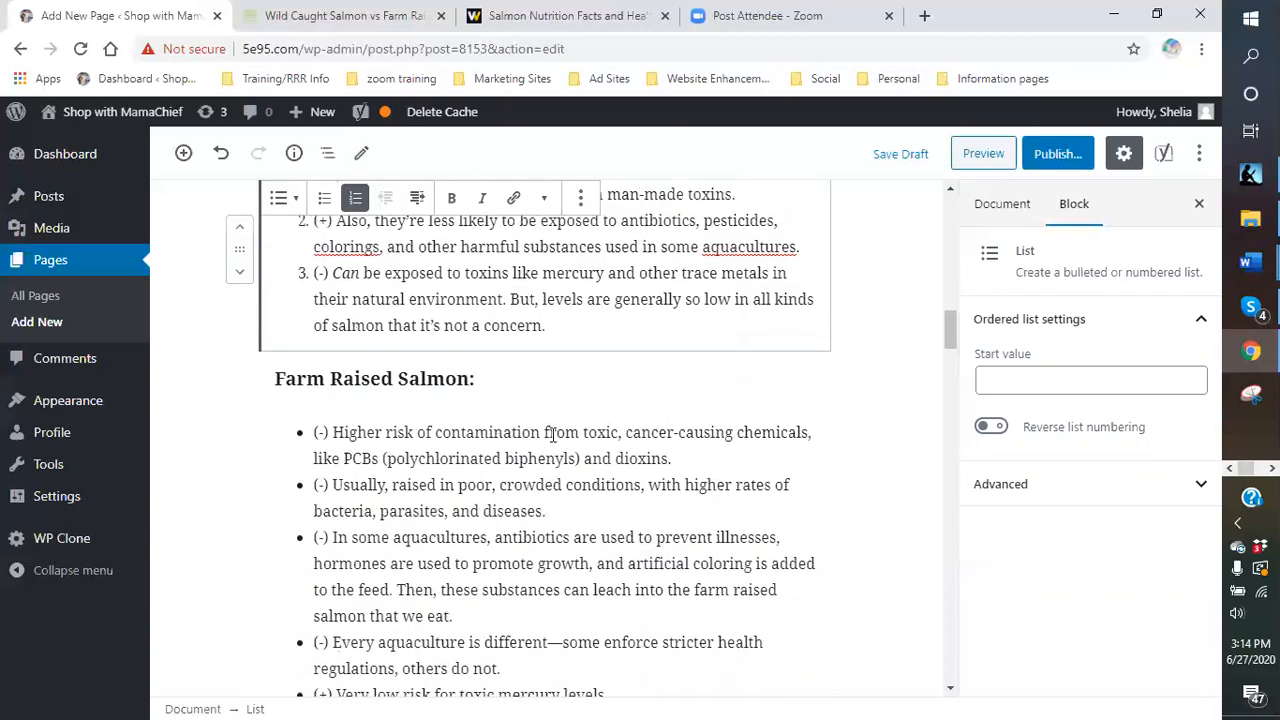
scroll(552, 438, "up", 1)
scroll(412, 350, "up", 1)
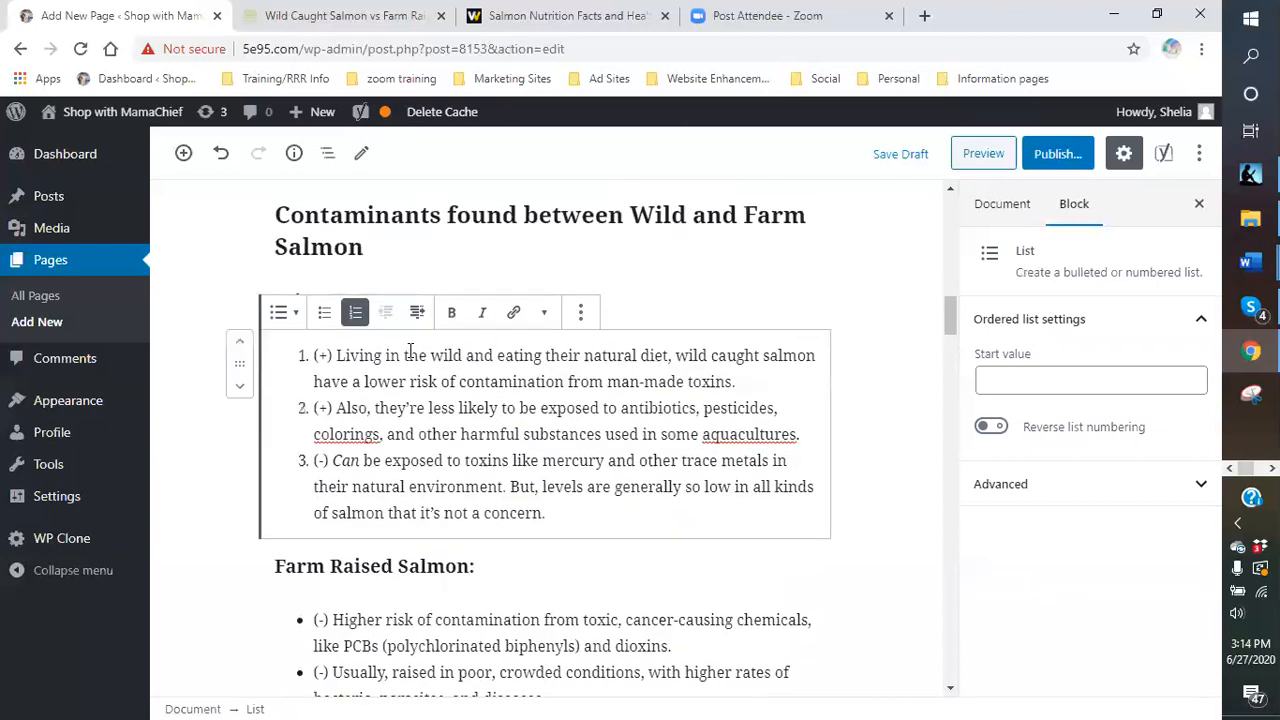
- Replace item 1's (+) marker so it reads 'A plus side for wild salmon is living…'
left_click(336, 355)
key("BackSpace")
key("BackSpace")
key("BackSpace")
type("A")
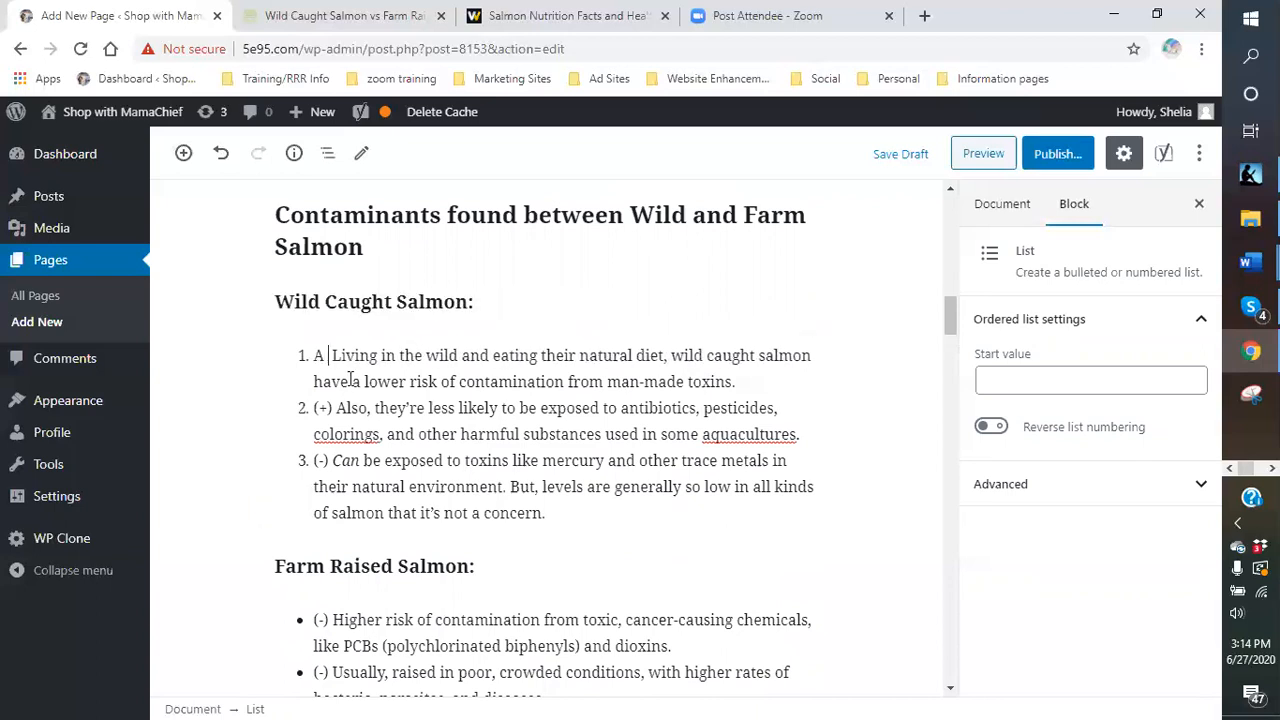
type(" plus side ")
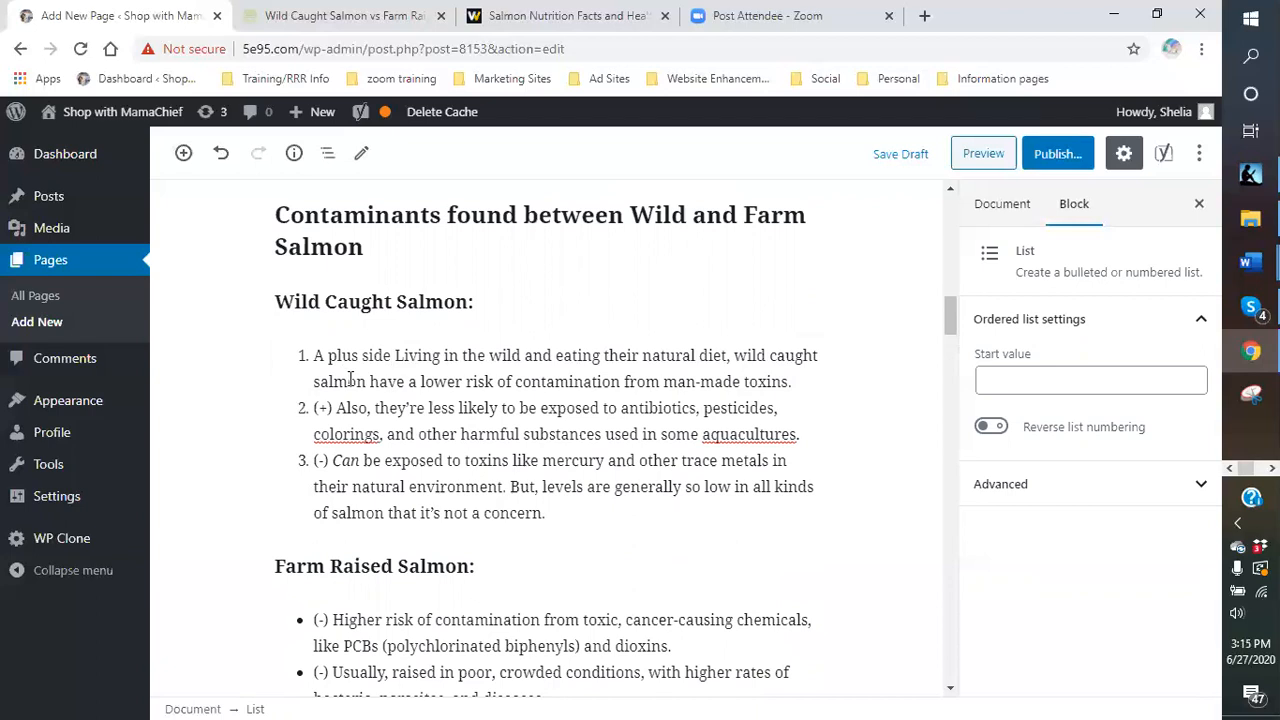
type("for ")
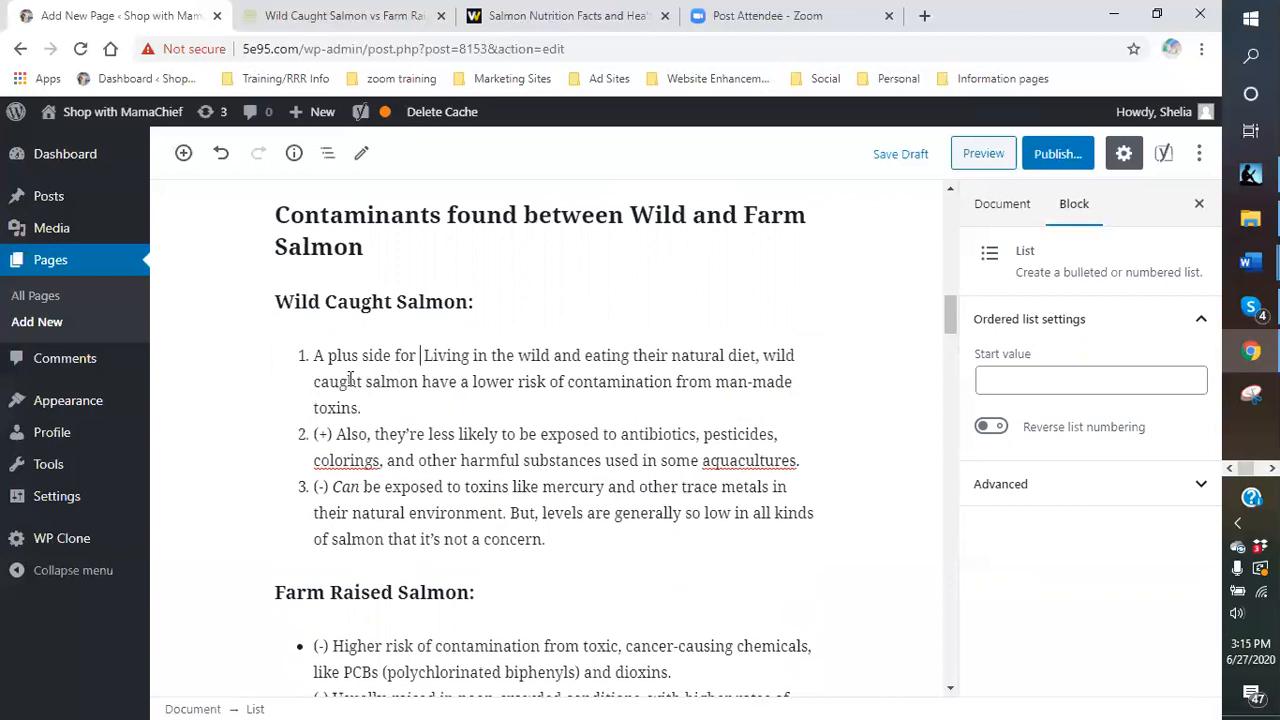
type("wild ")
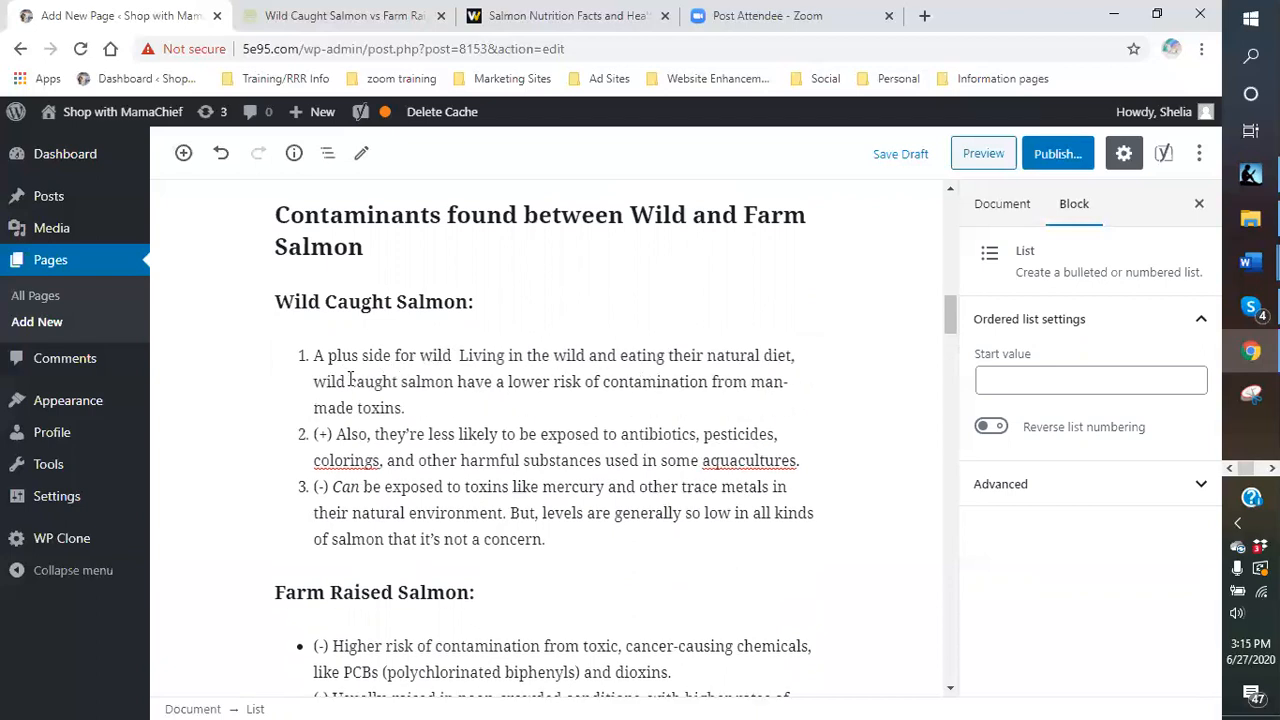
type("sla")
key("BackSpace")
key("BackSpace")
type("almon ")
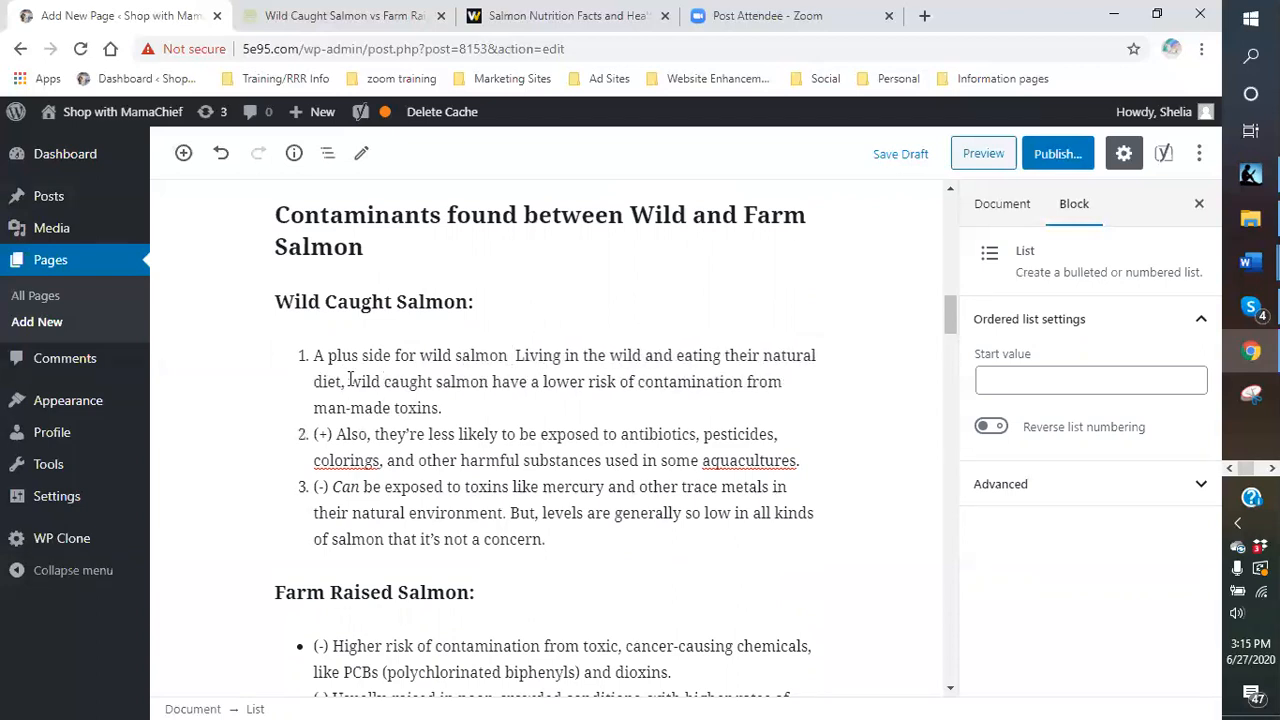
type("is")
key("BackSpace")
type("l")
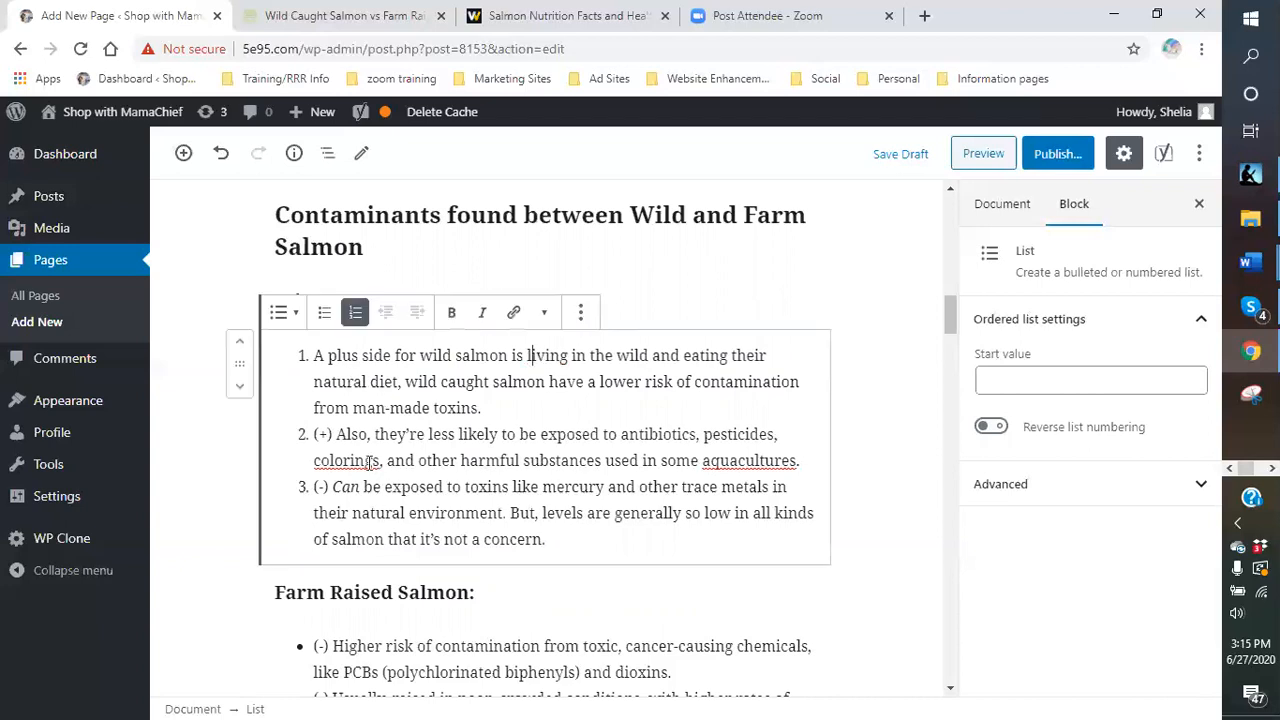
- Replace item 2's (+) marker with the opening 'Another plus is they'
left_click(330, 434)
key("BackSpace")
key("BackSpace")
key("BackSpace")
key("BackSpace")
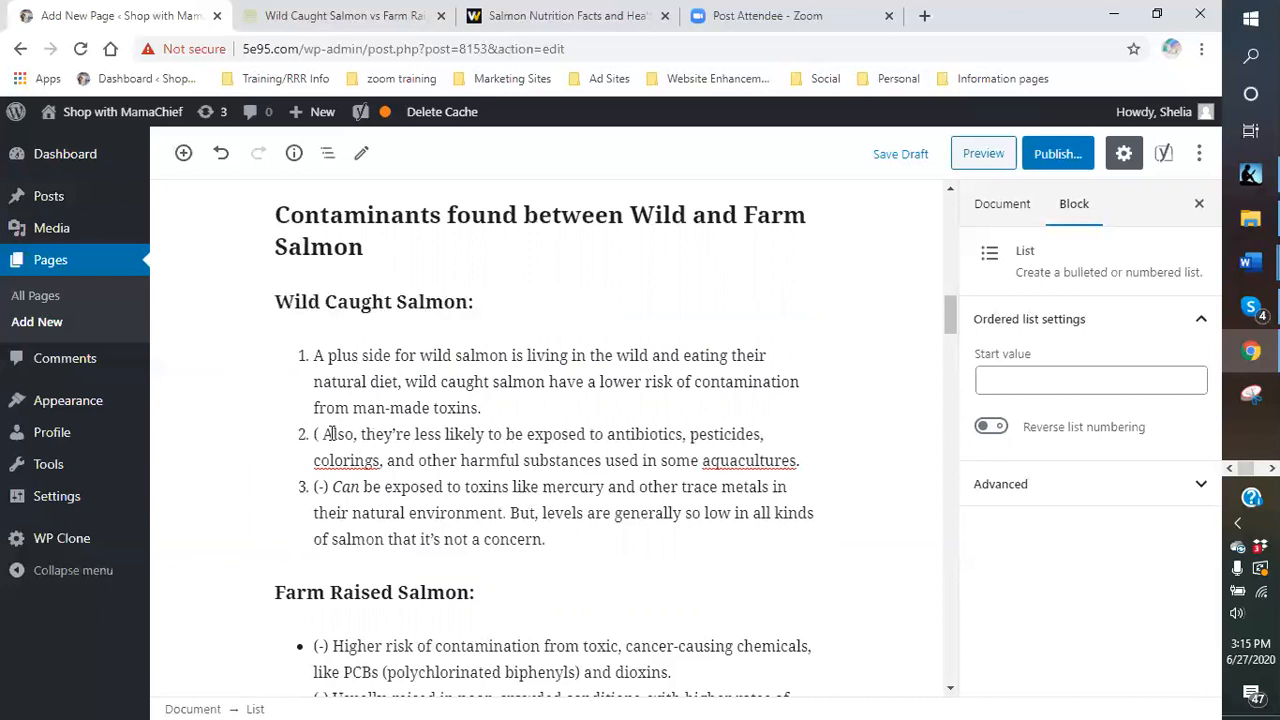
type("and")
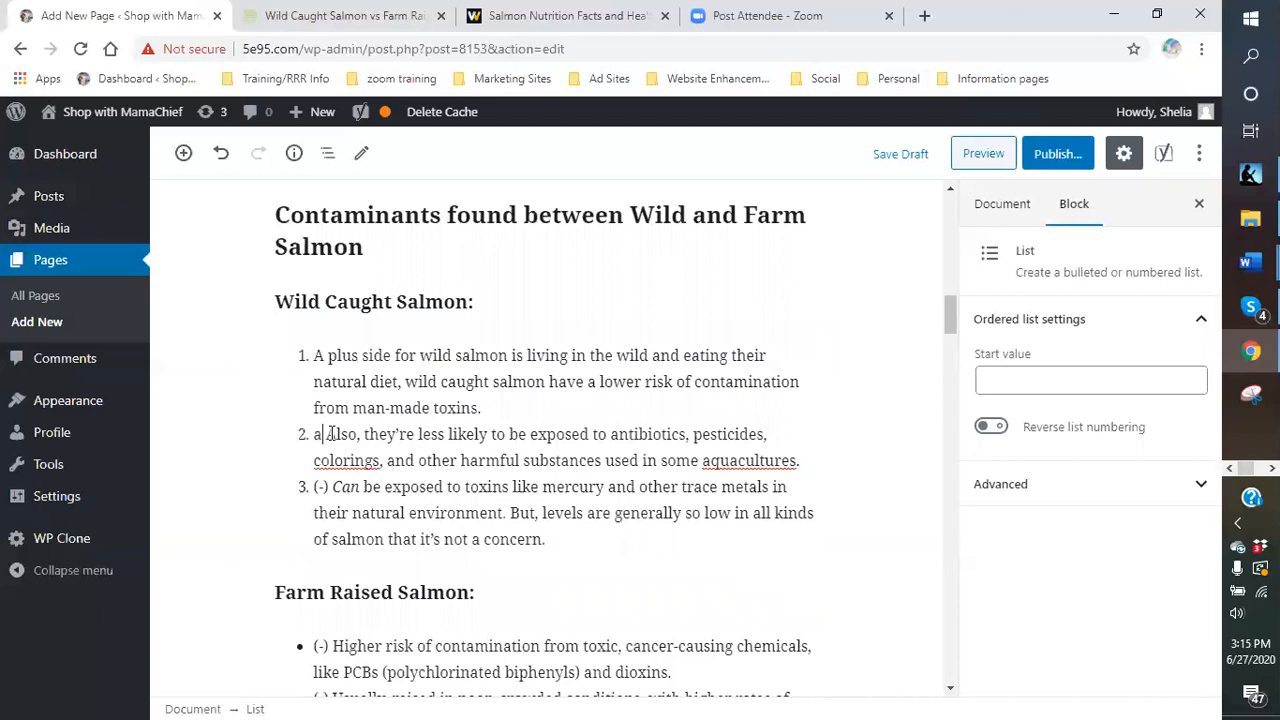
key("BackSpace")
key("BackSpace")
key("BackSpace")
type("A")
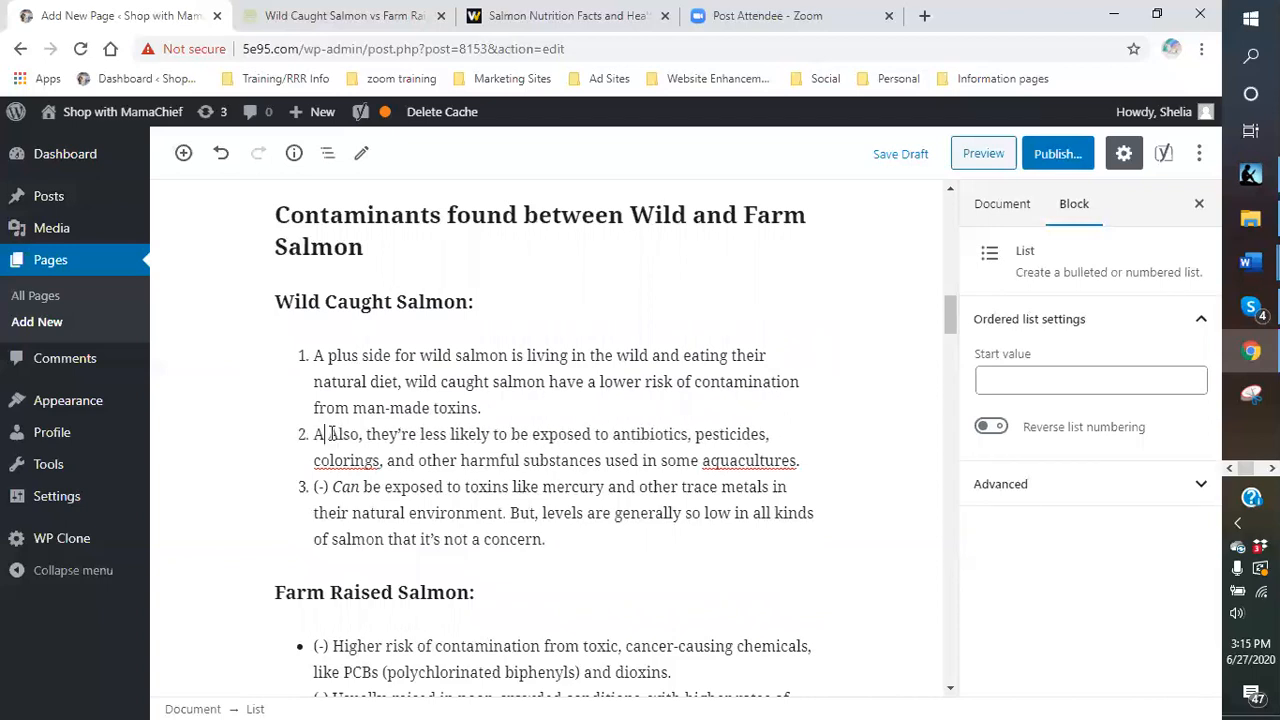
type("nother pluse")
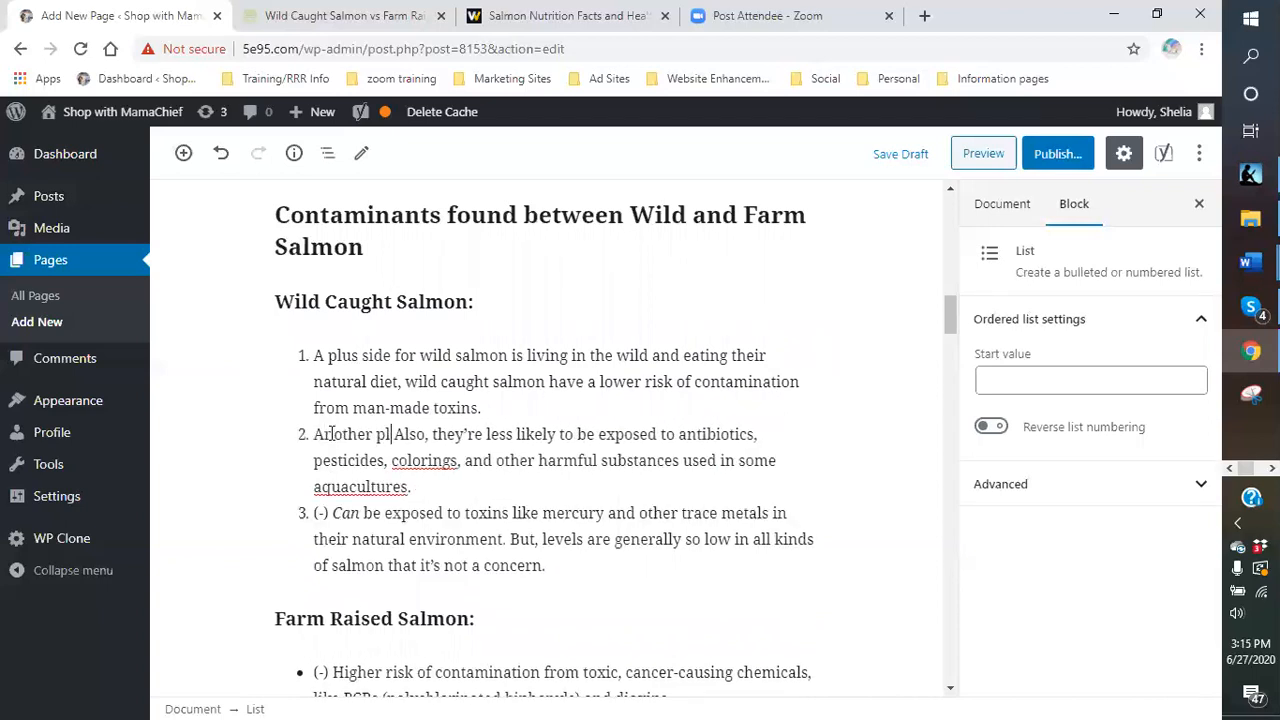
key("BackSpace")
type("i")
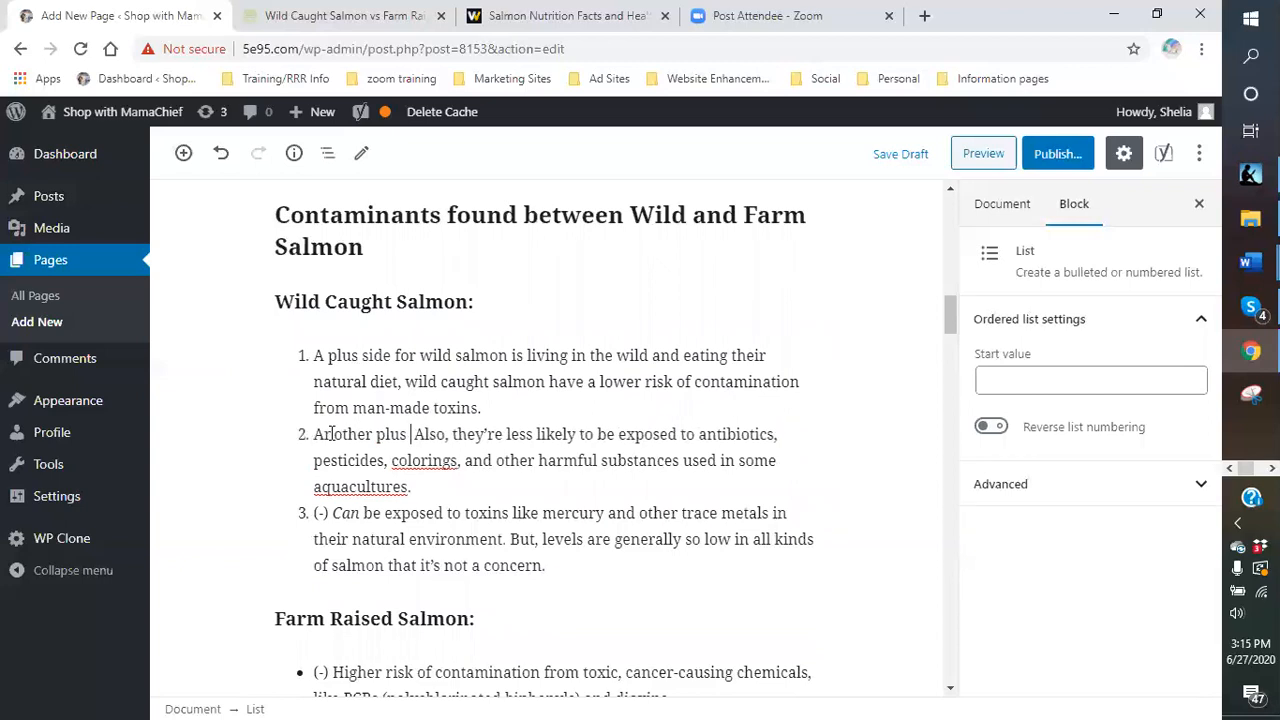
type("s that they")
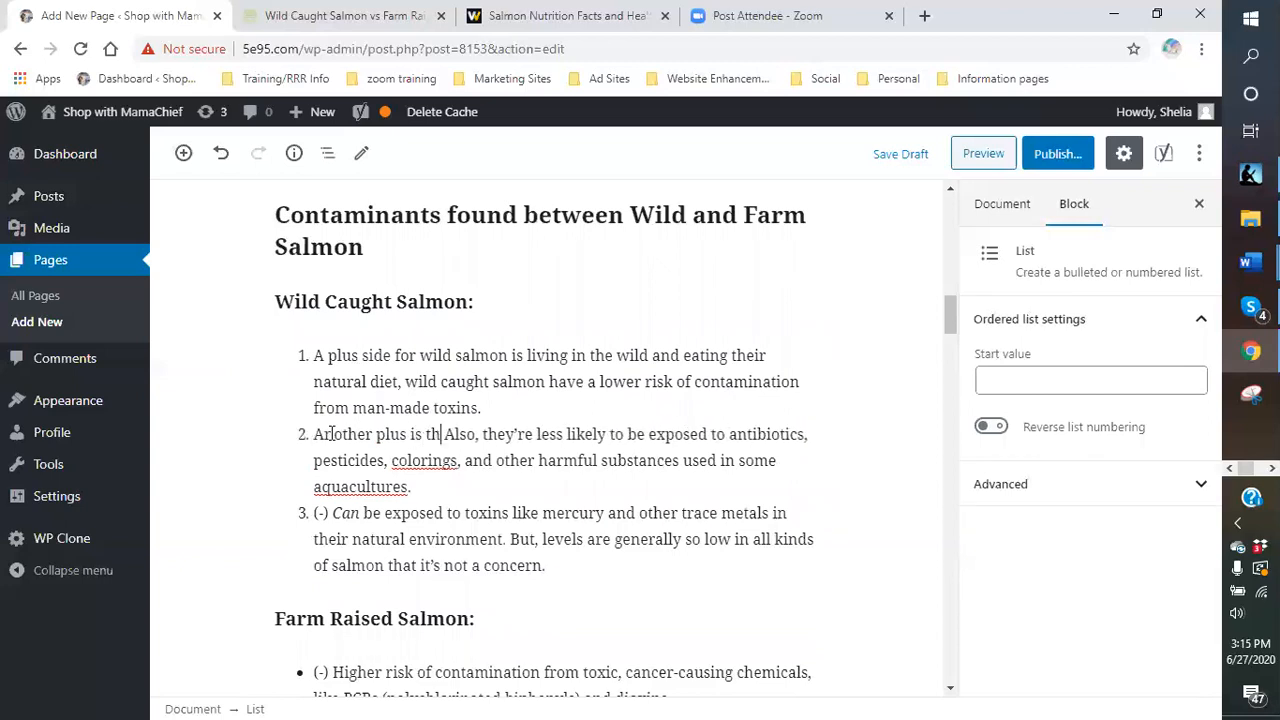
key("BackSpace")
key("BackSpace")
key("BackSpace")
key("BackSpace")
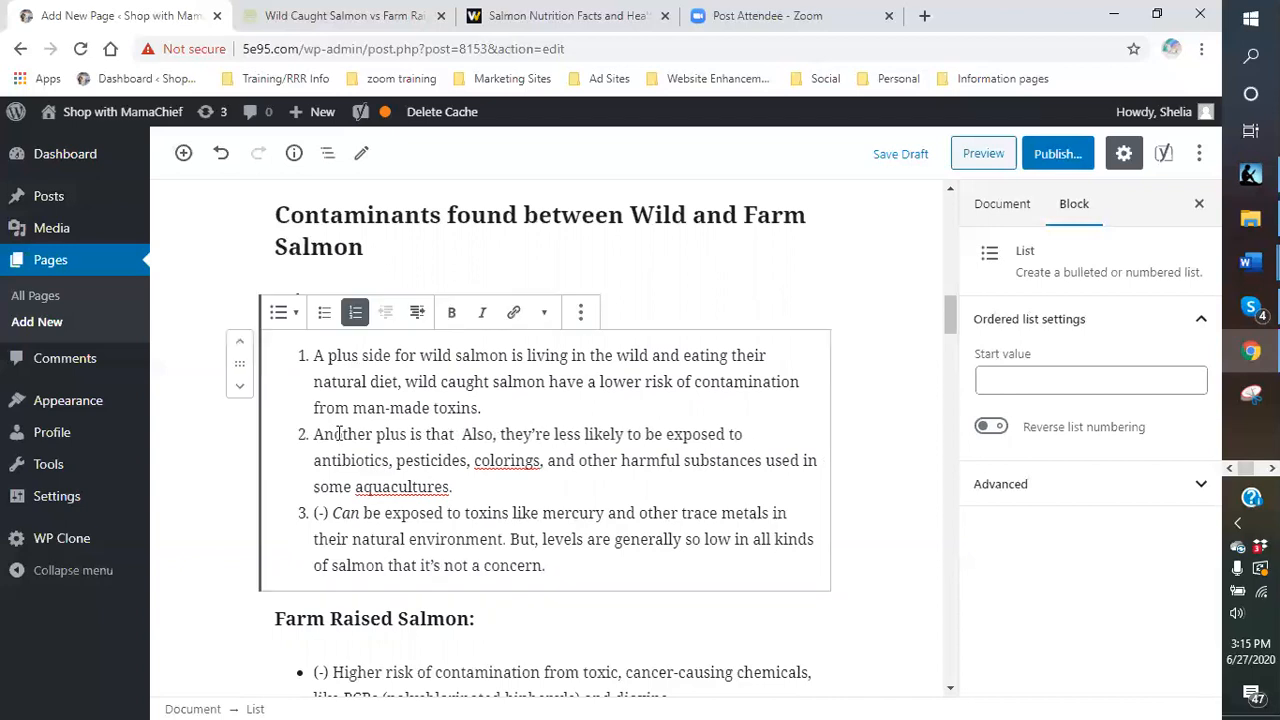
key("BackSpace")
key("BackSpace")
key("BackSpace")
key("BackSpace")
key("BackSpace")
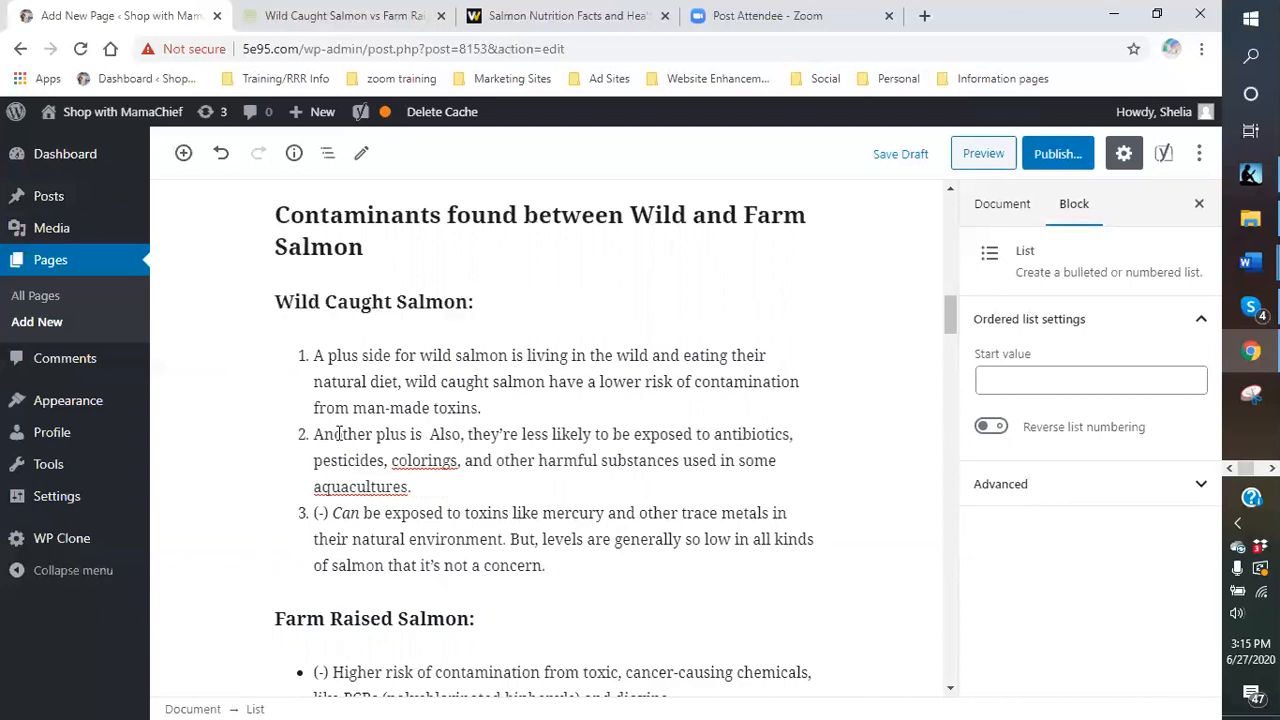
type("they")
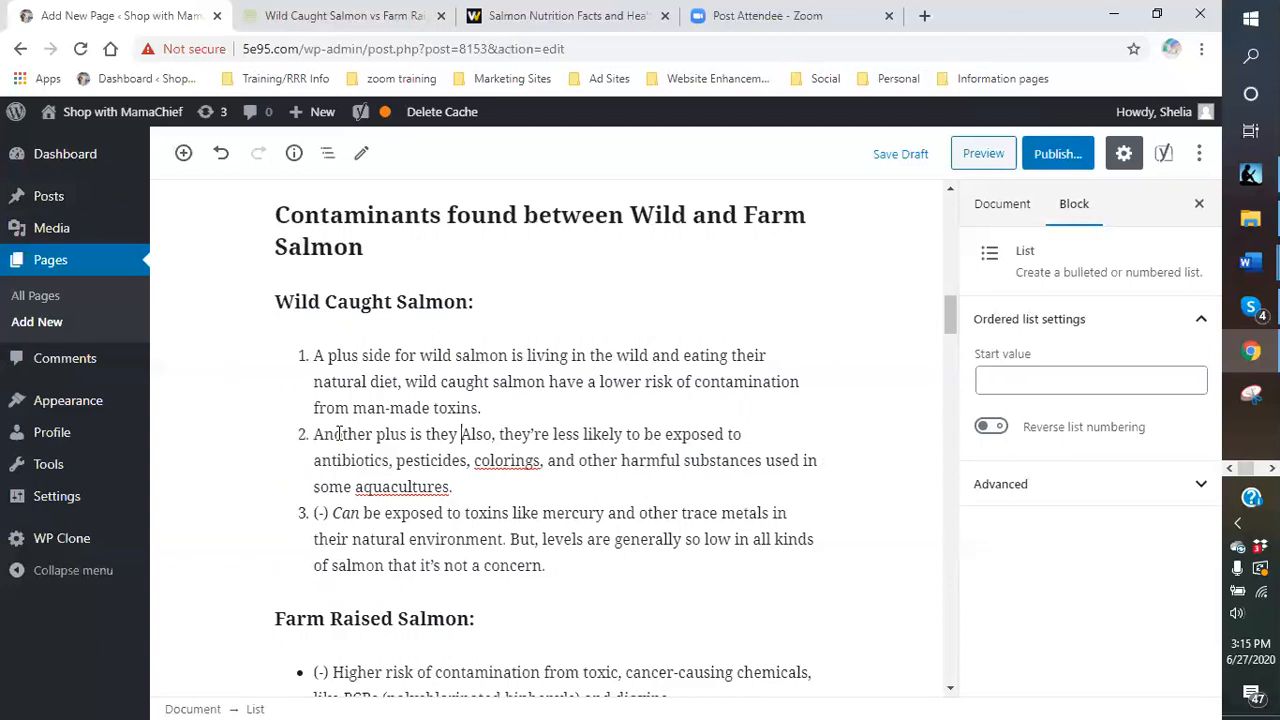
- Lowercase 'also' and replace ', they're' with 'are' in item 2
key("BackSpace")
type("A")
key("BackSpace")
type("a")
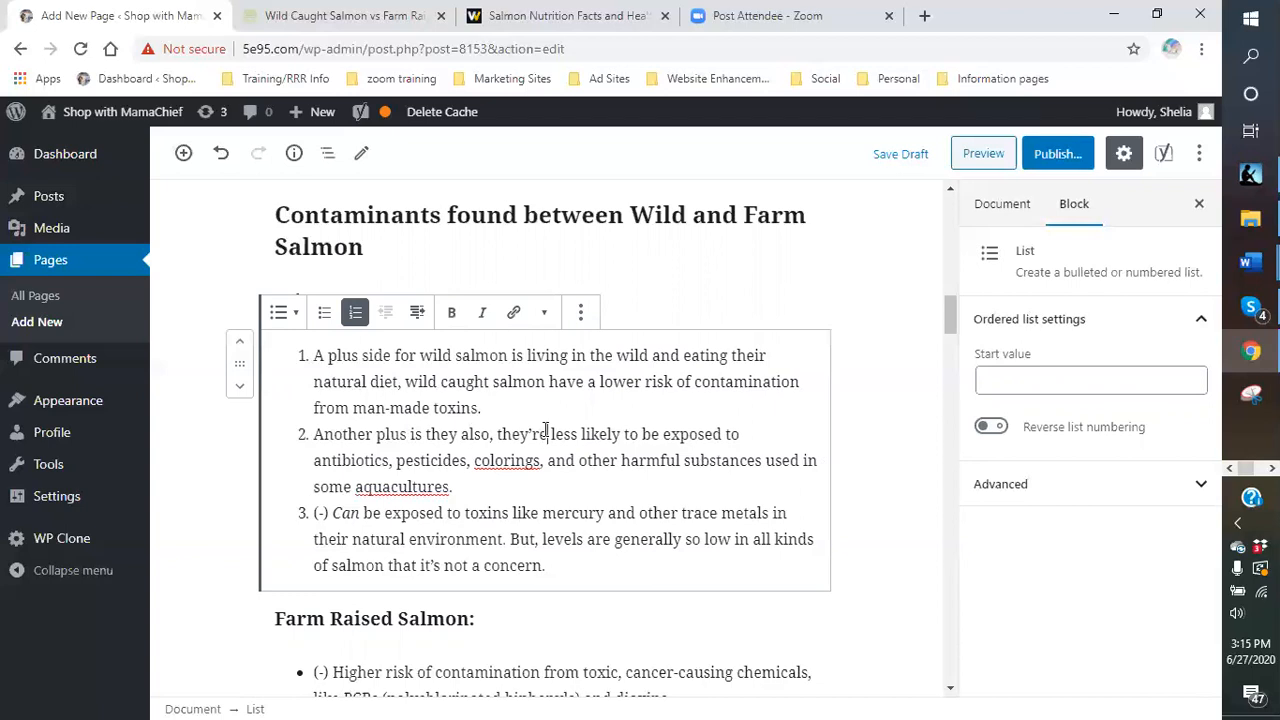
left_click(546, 433)
key("BackSpace")
key("BackSpace")
key("BackSpace")
key("BackSpace")
key("BackSpace")
key("BackSpace")
key("BackSpace")
key("BackSpace")
key("BackSpace")
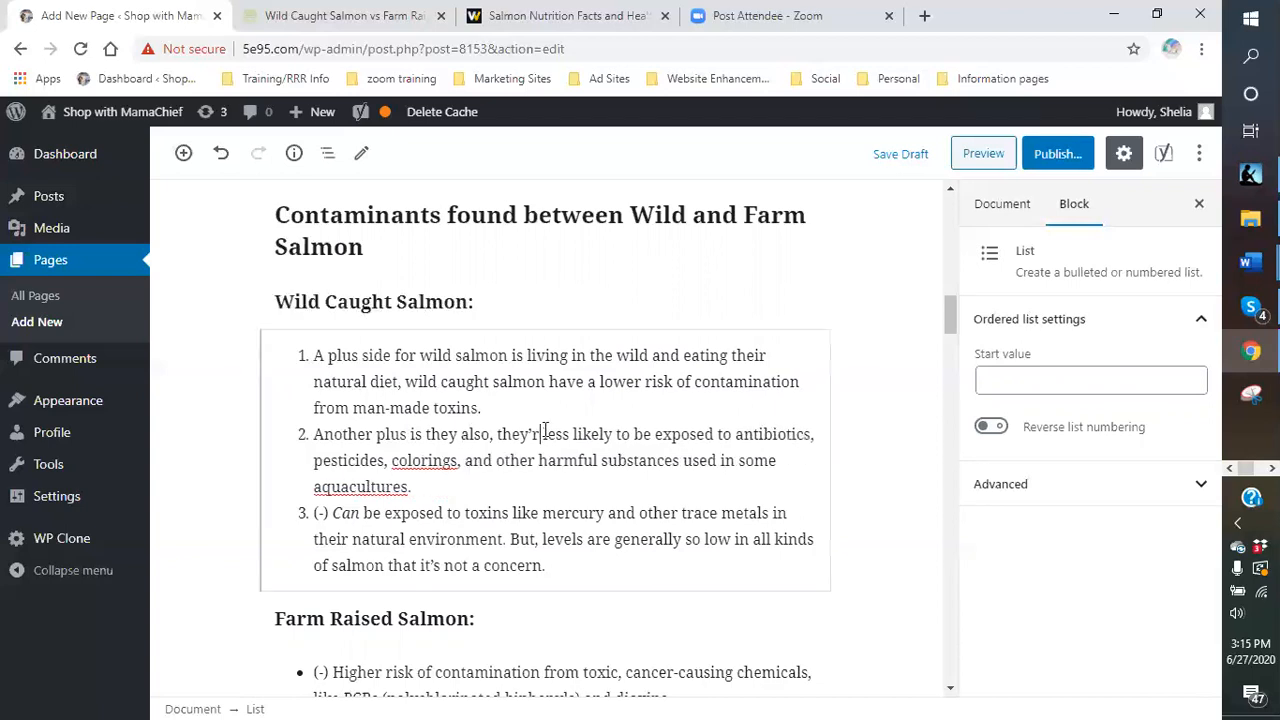
type("are")
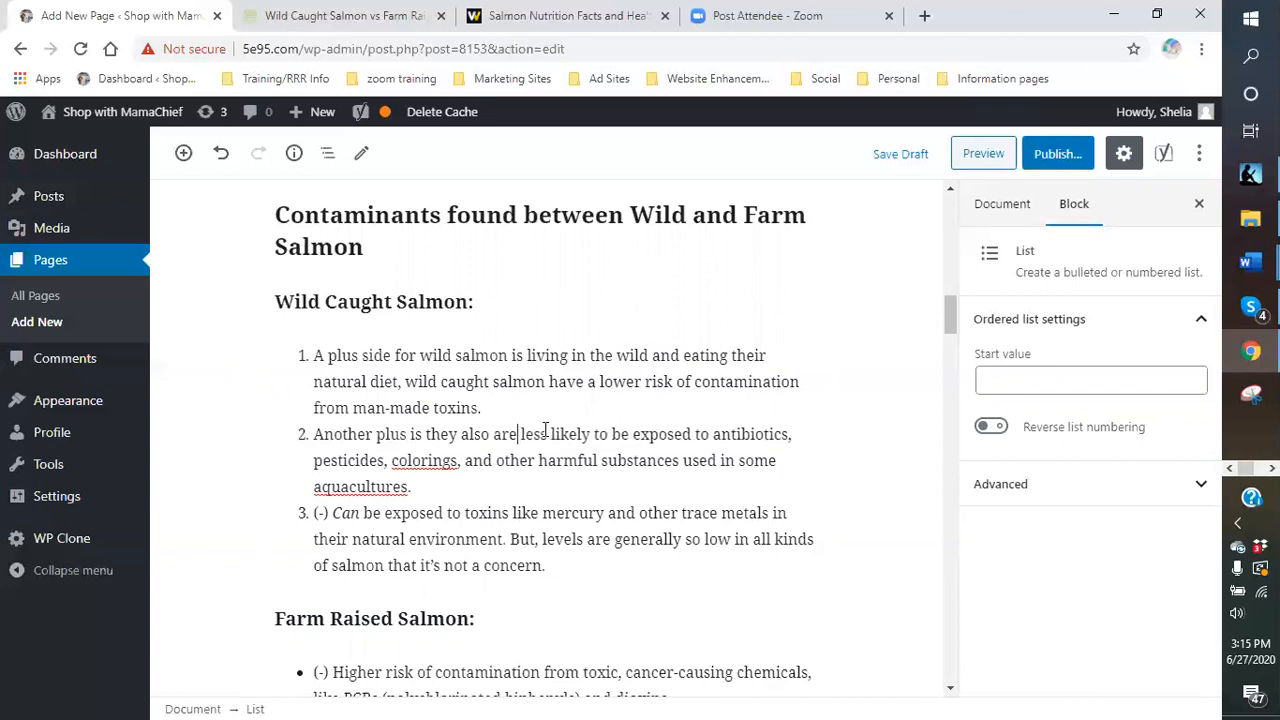
- Replace item 3's (-) marker with 'However, there is a negative side. Wild salmon can'
scroll(364, 443, "down", 1)
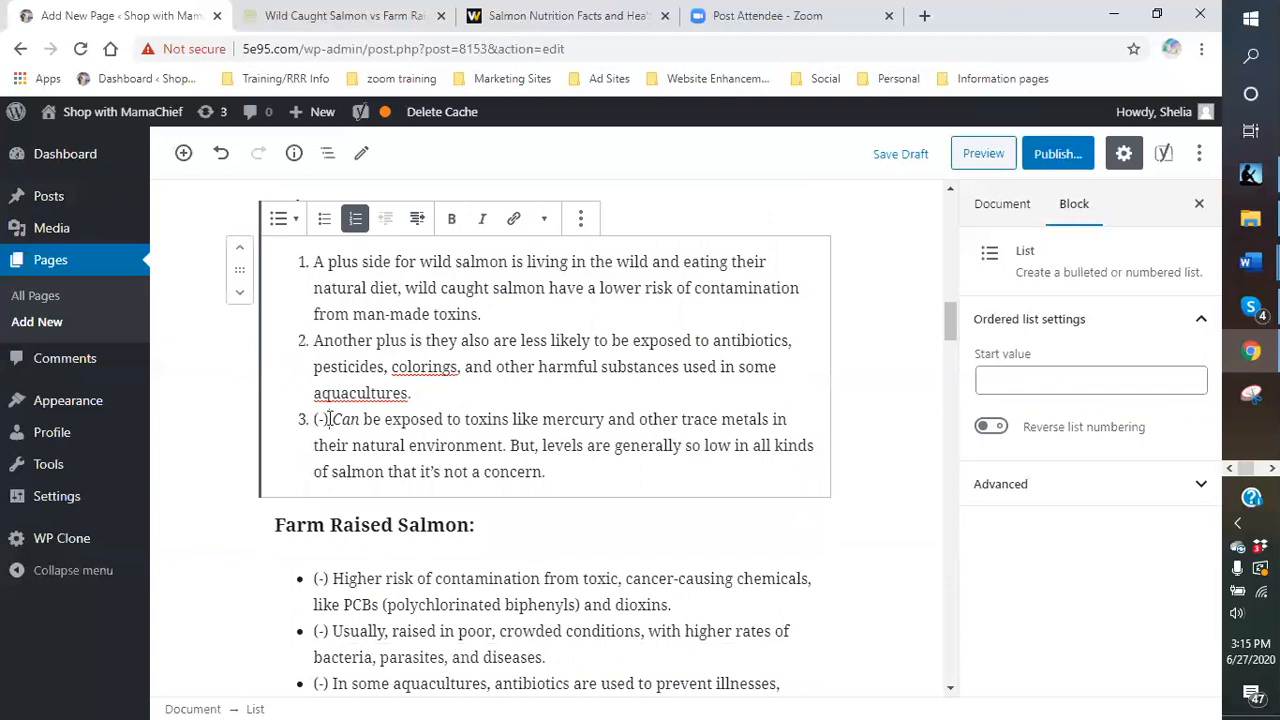
key("BackSpace")
key("BackSpace")
key("BackSpace")
type("However, there is")
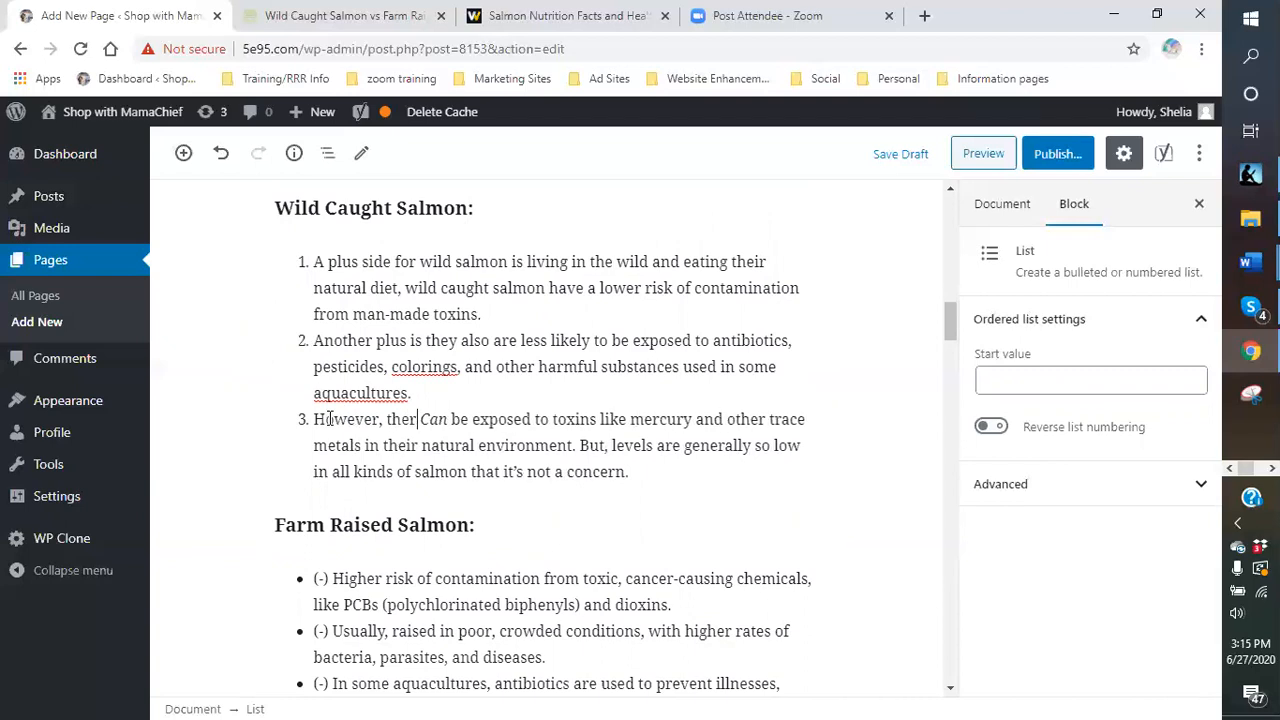
type(" a negative si")
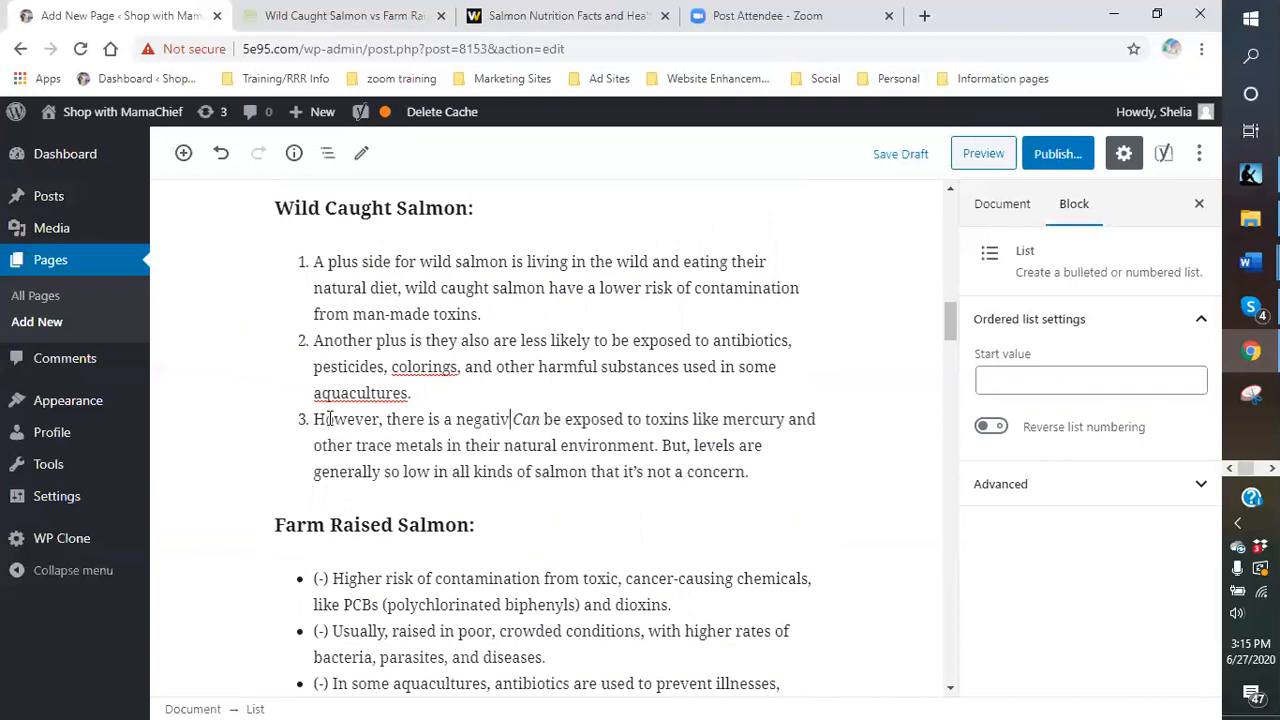
type("de. ")
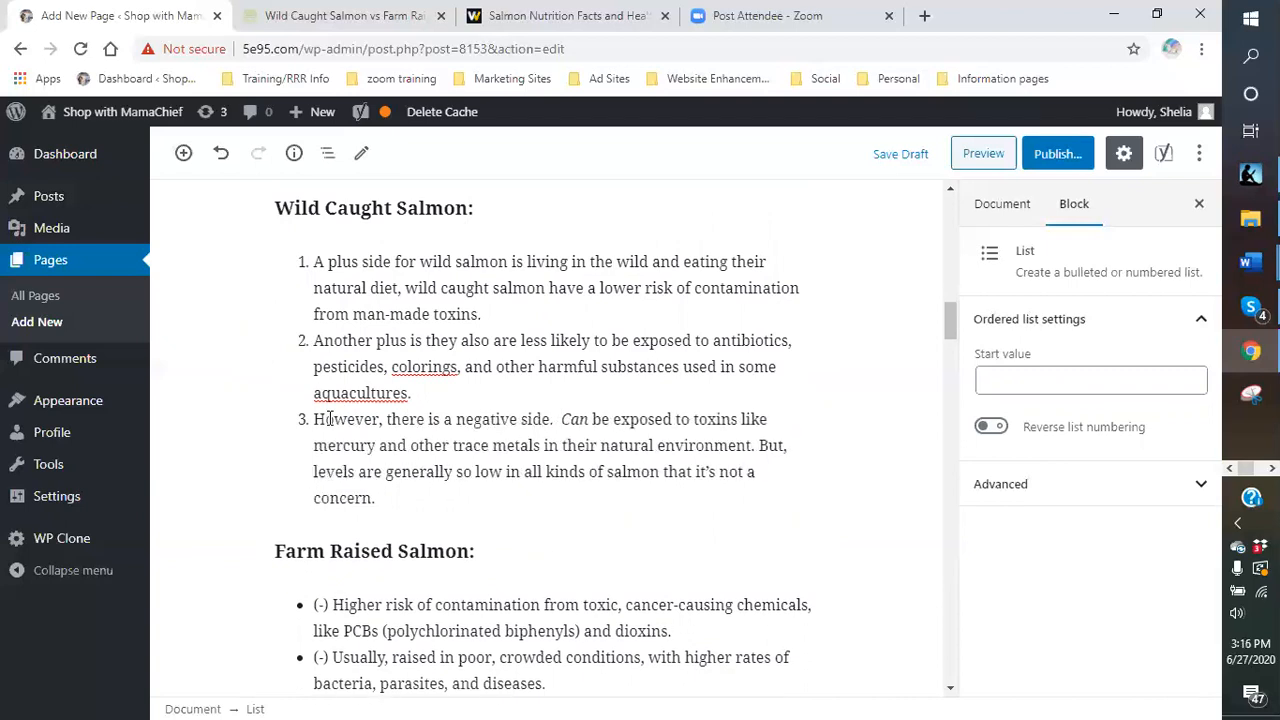
type("Wild ")
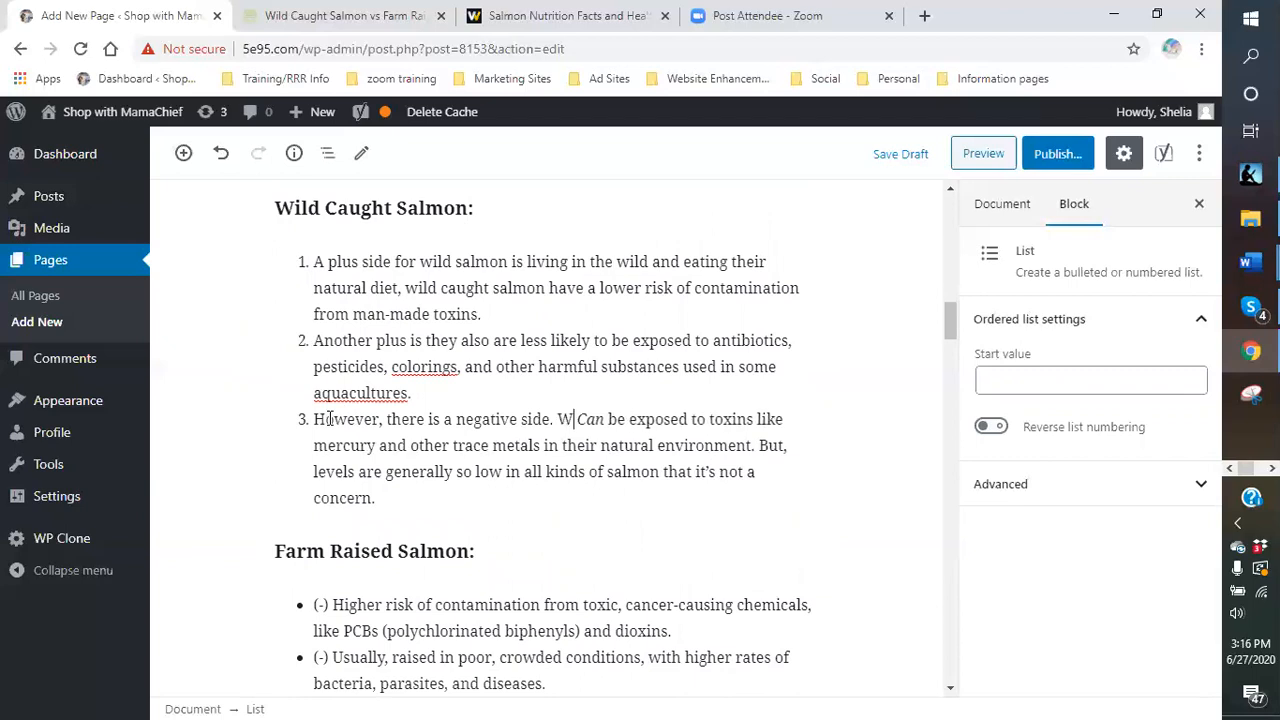
type("salmon")
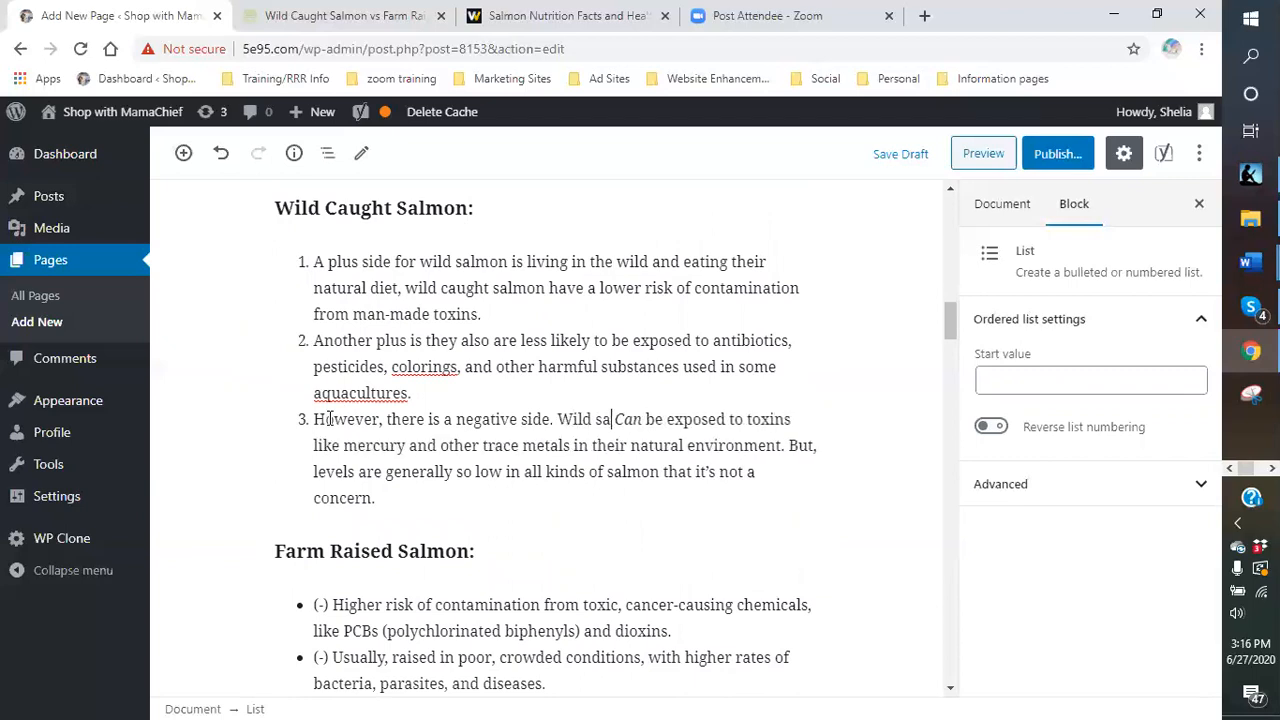
key("shift+Right")
key("shift+Right")
key("shift+Right")
key("BackSpace")
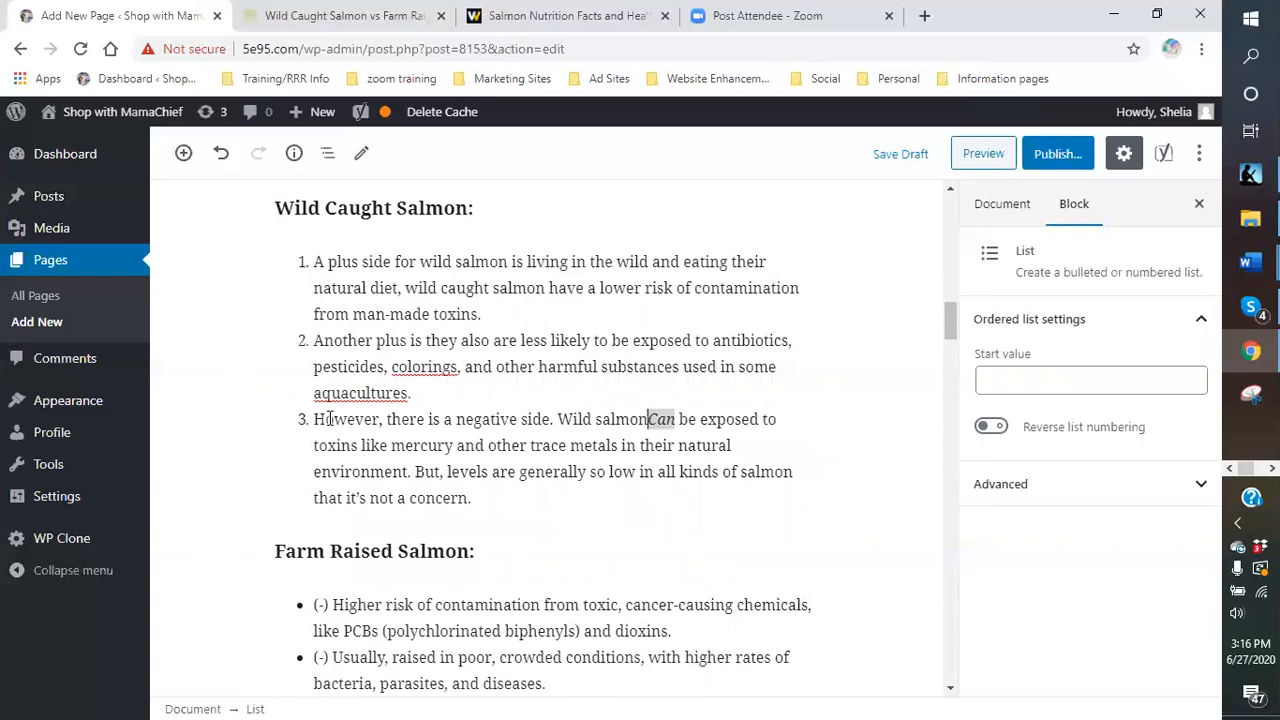
type("can")
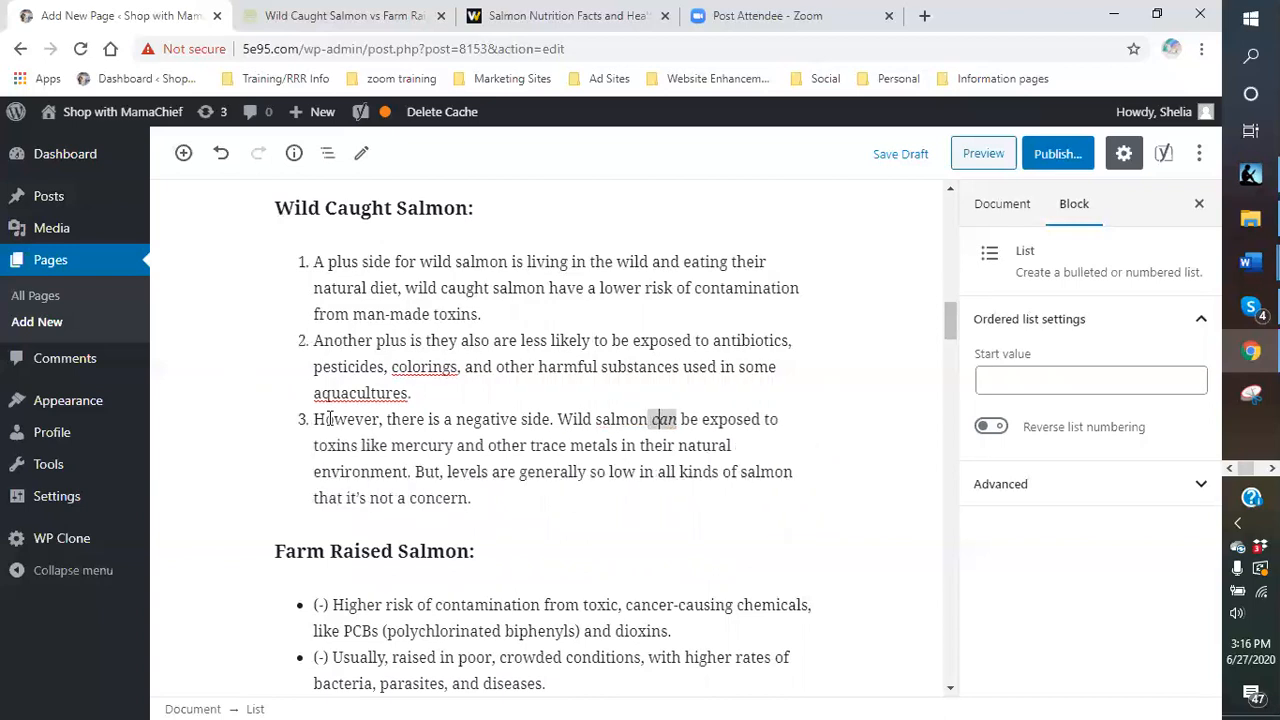
- Make the word 'can' in item 3 bold instead of italic
left_click(727, 421)
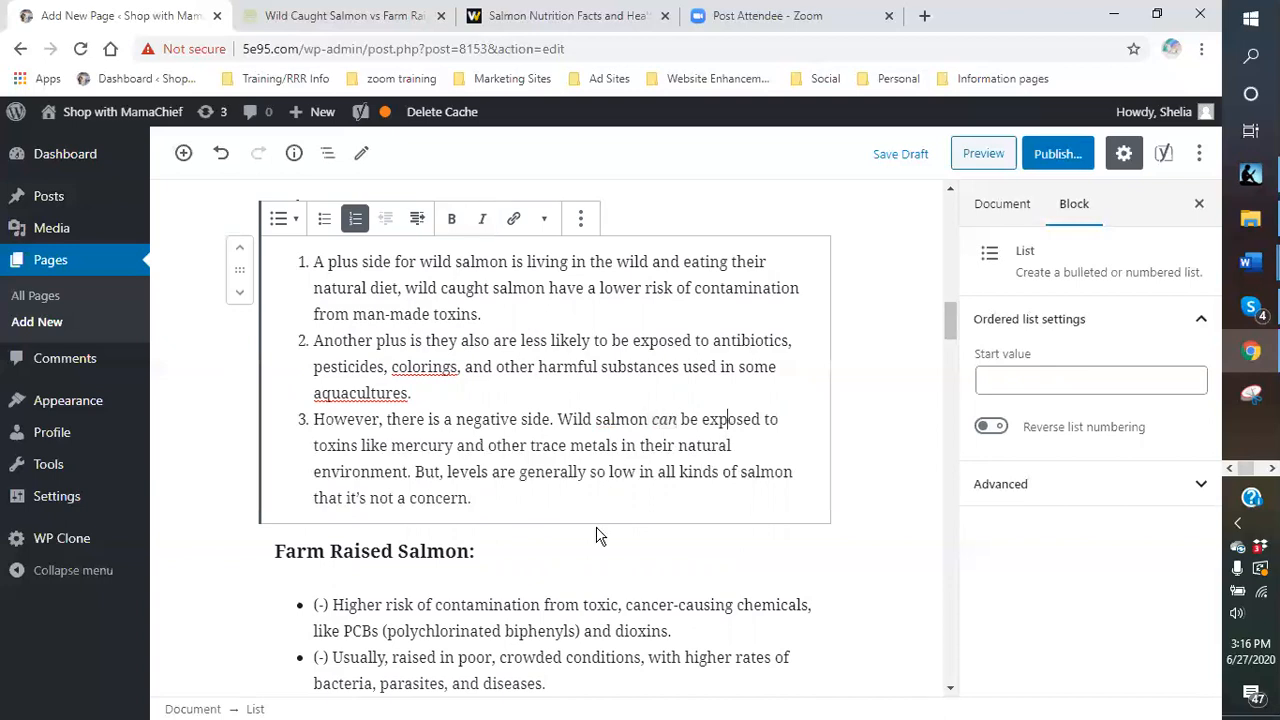
left_click_drag(679, 421, 652, 421)
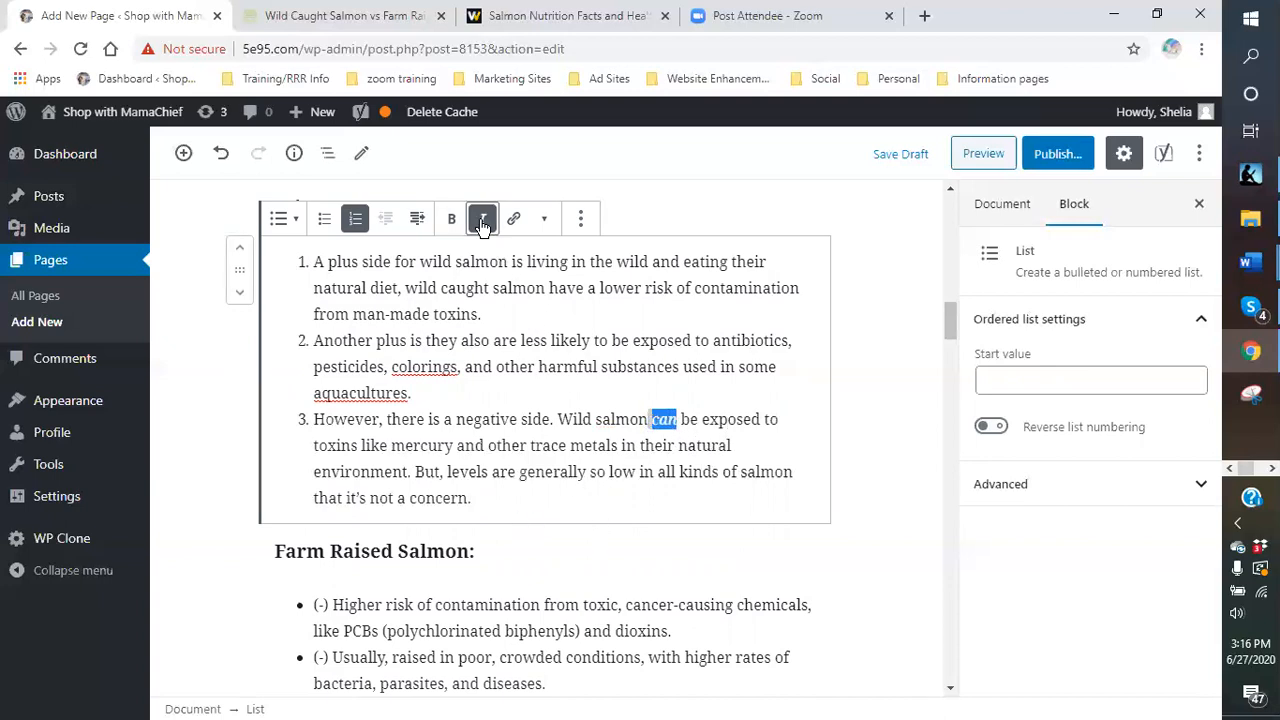
left_click(451, 218)
left_click(484, 220)
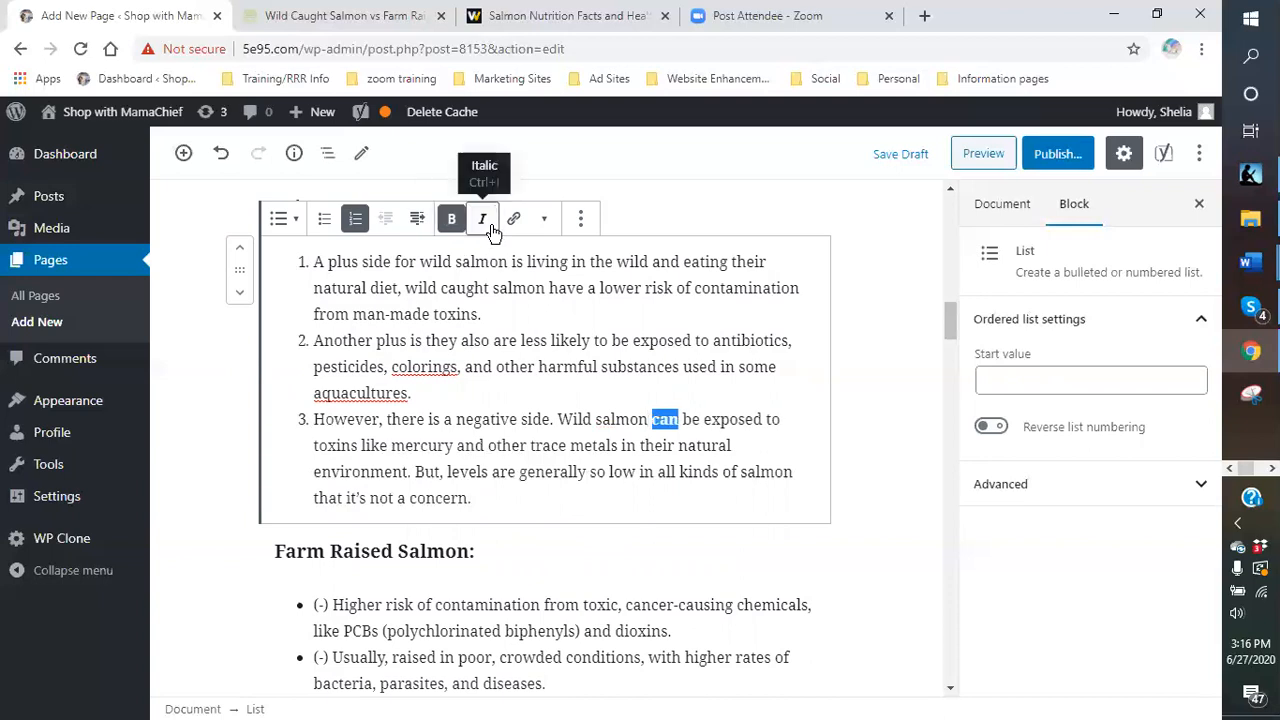
left_click(702, 400)
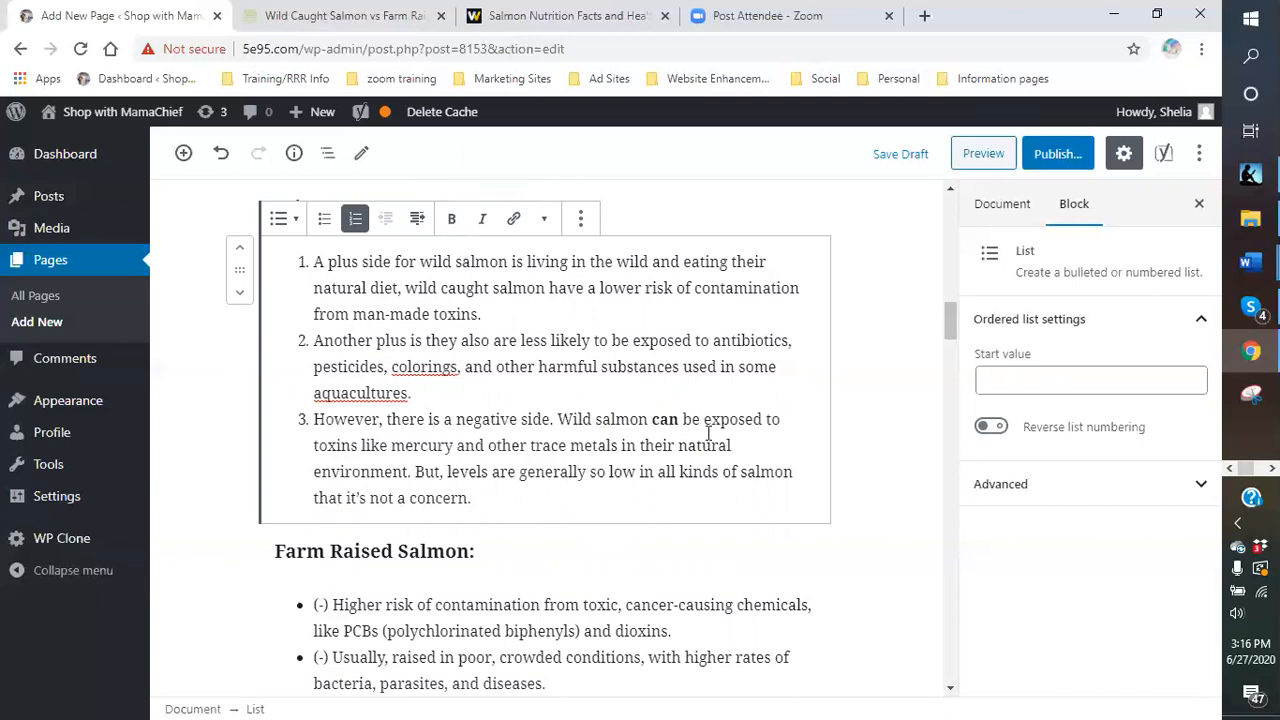
- Save the page draft, then select the Farm Raised Salmon list
scroll(560, 410, "down", 1)
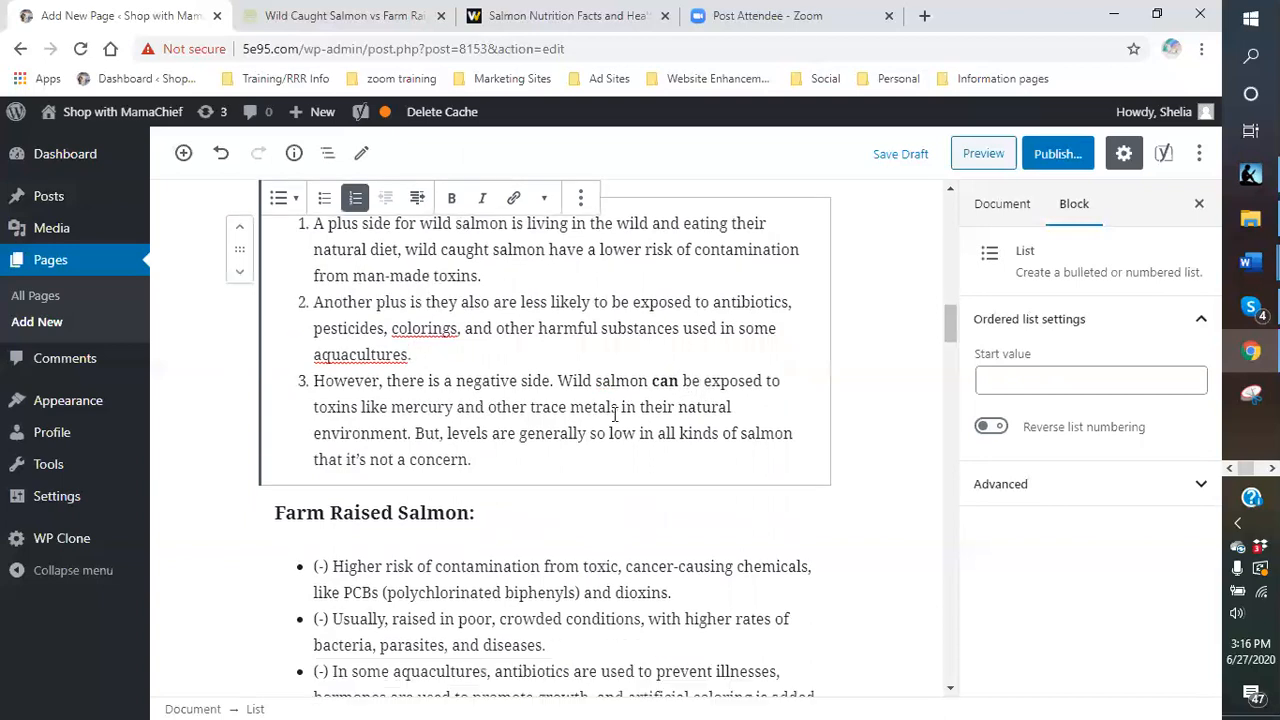
scroll(550, 406, "up", 1)
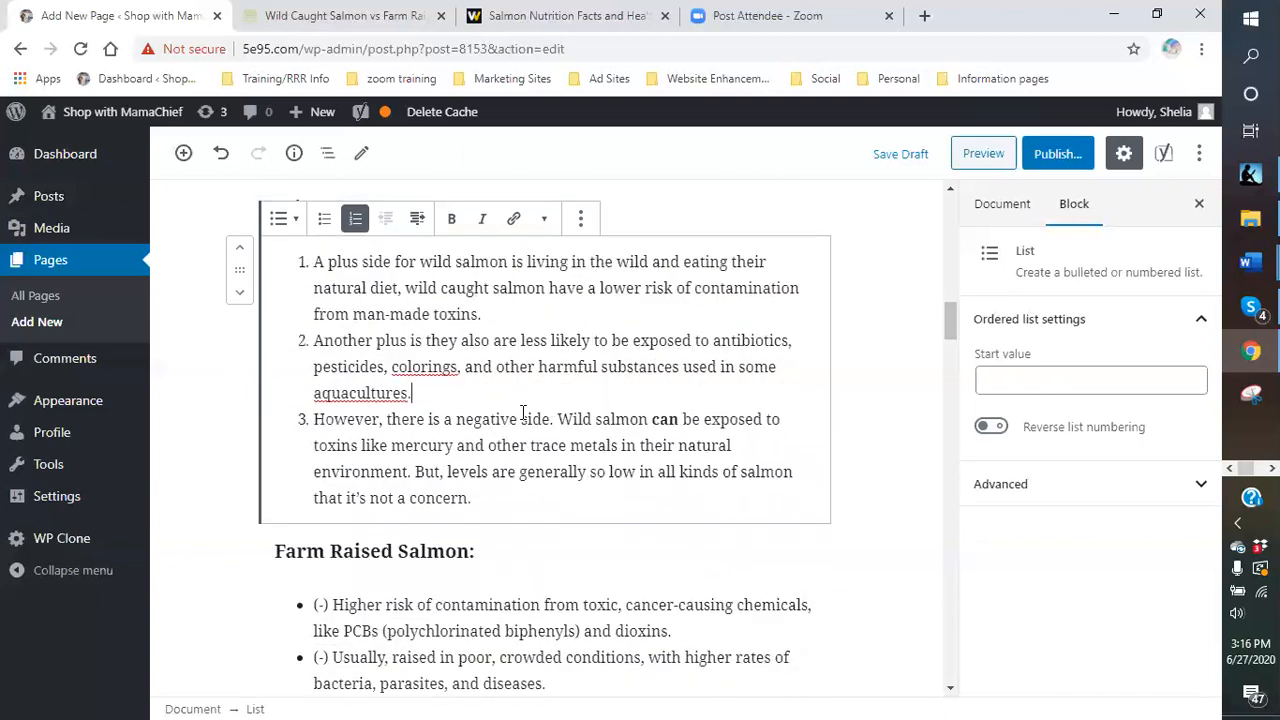
scroll(522, 412, "up", 1)
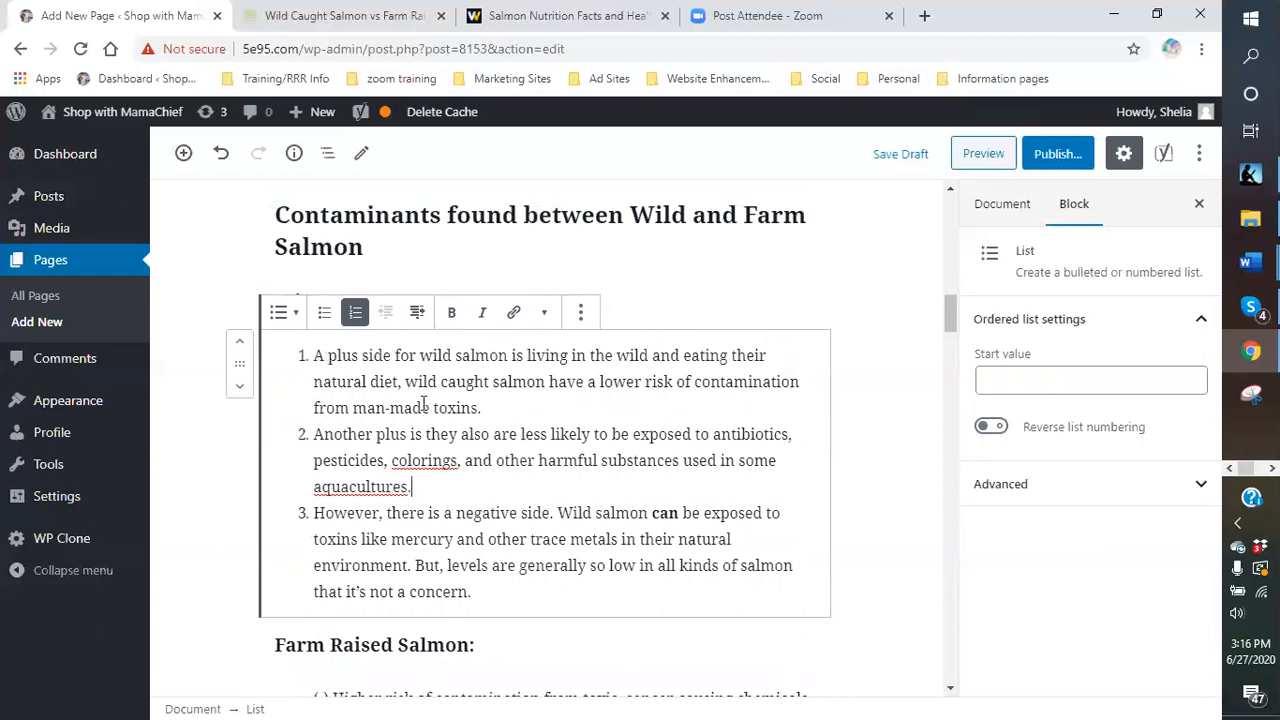
scroll(510, 400, "down", 1)
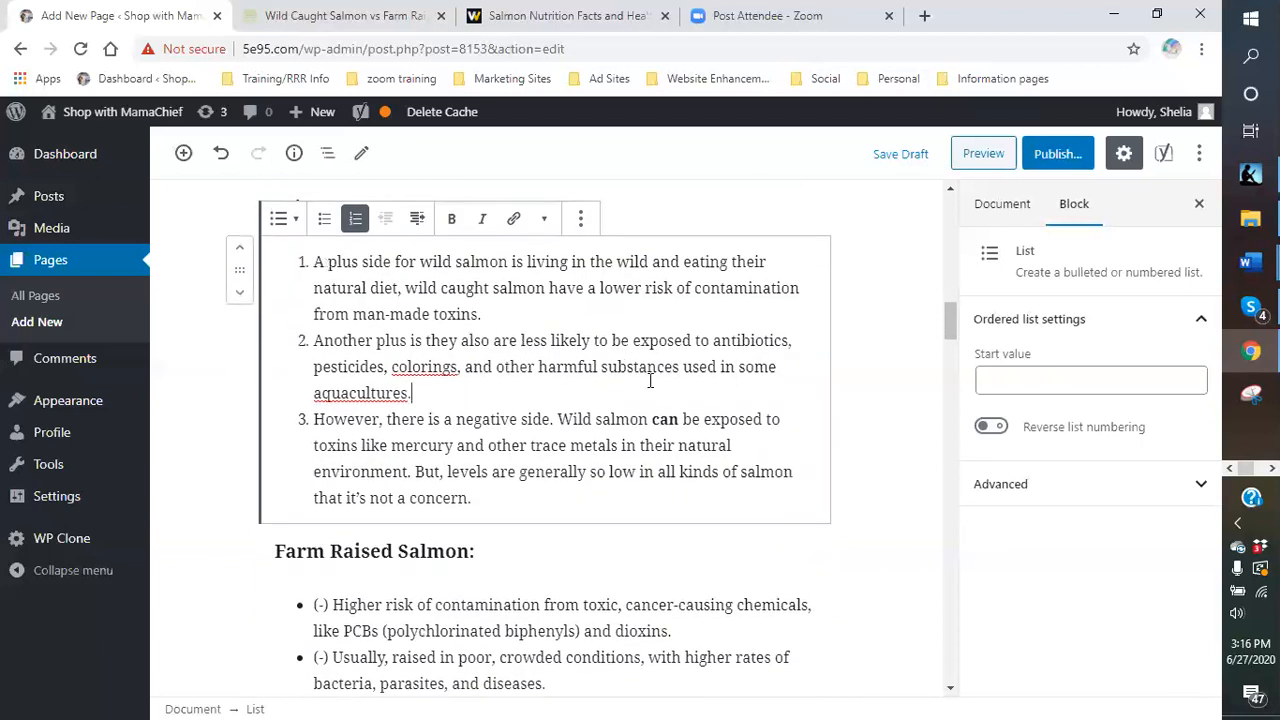
scroll(630, 388, "up", 1)
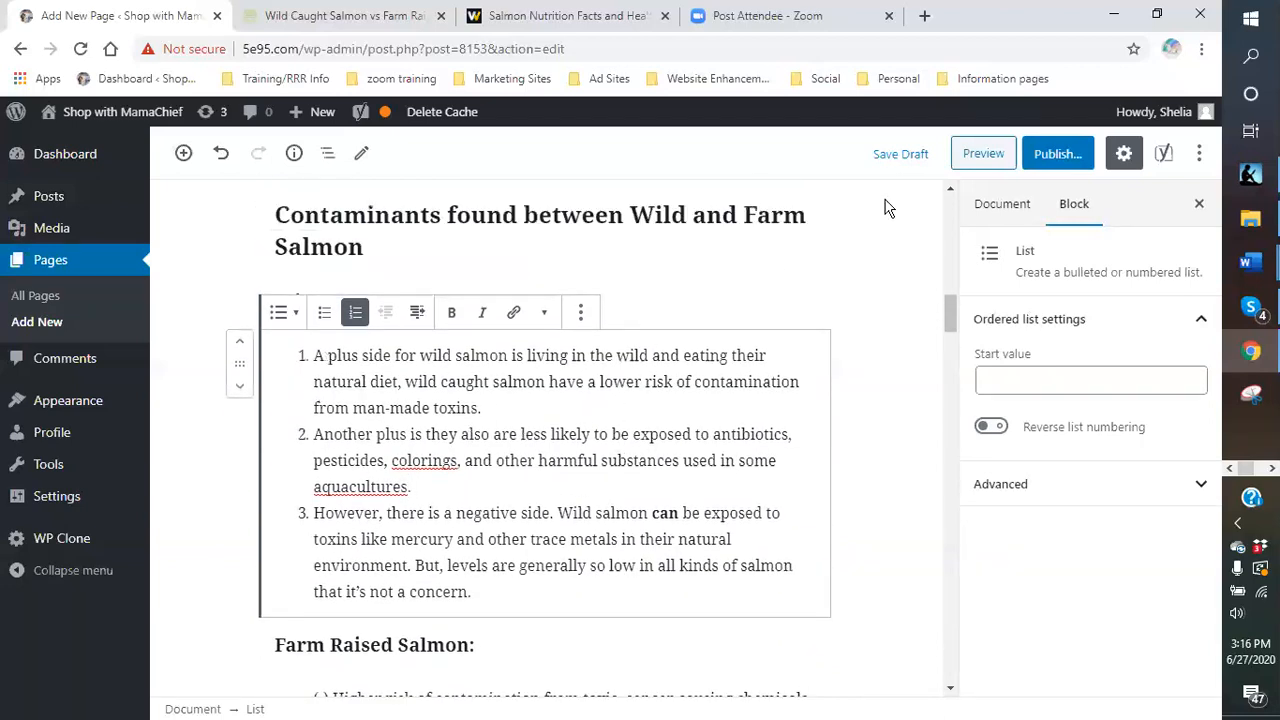
left_click(903, 155)
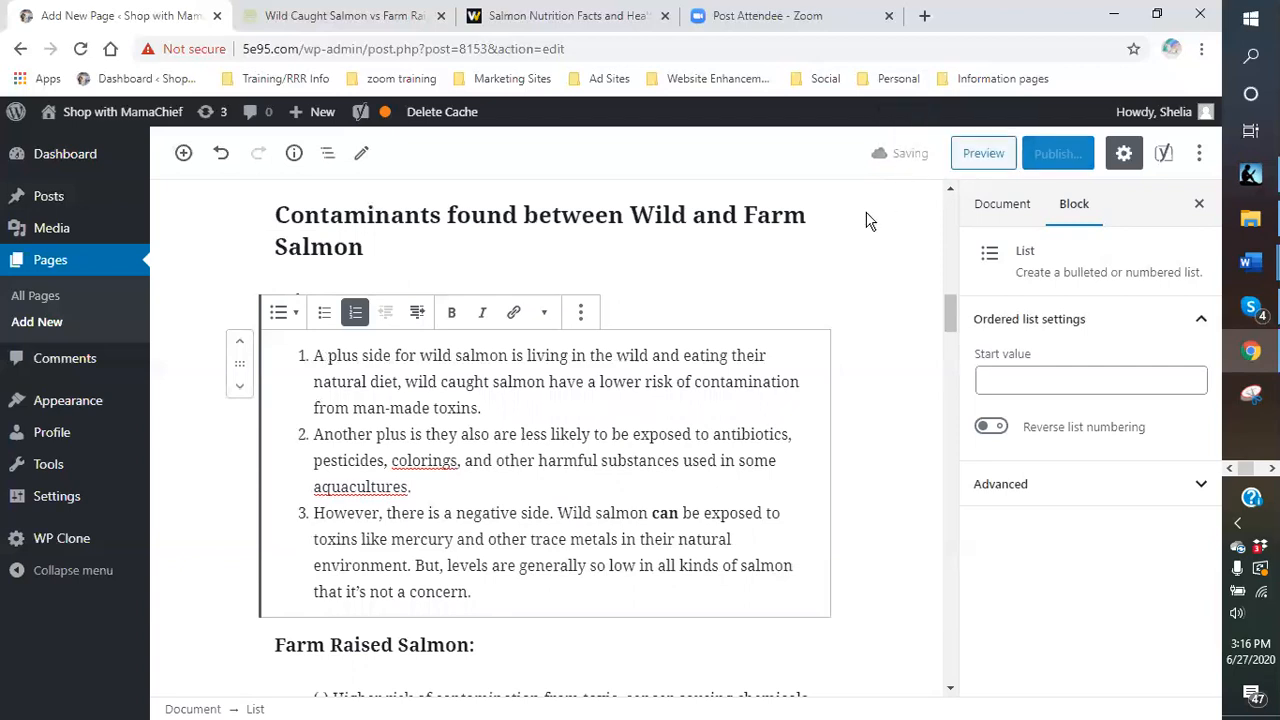
scroll(483, 472, "down", 4)
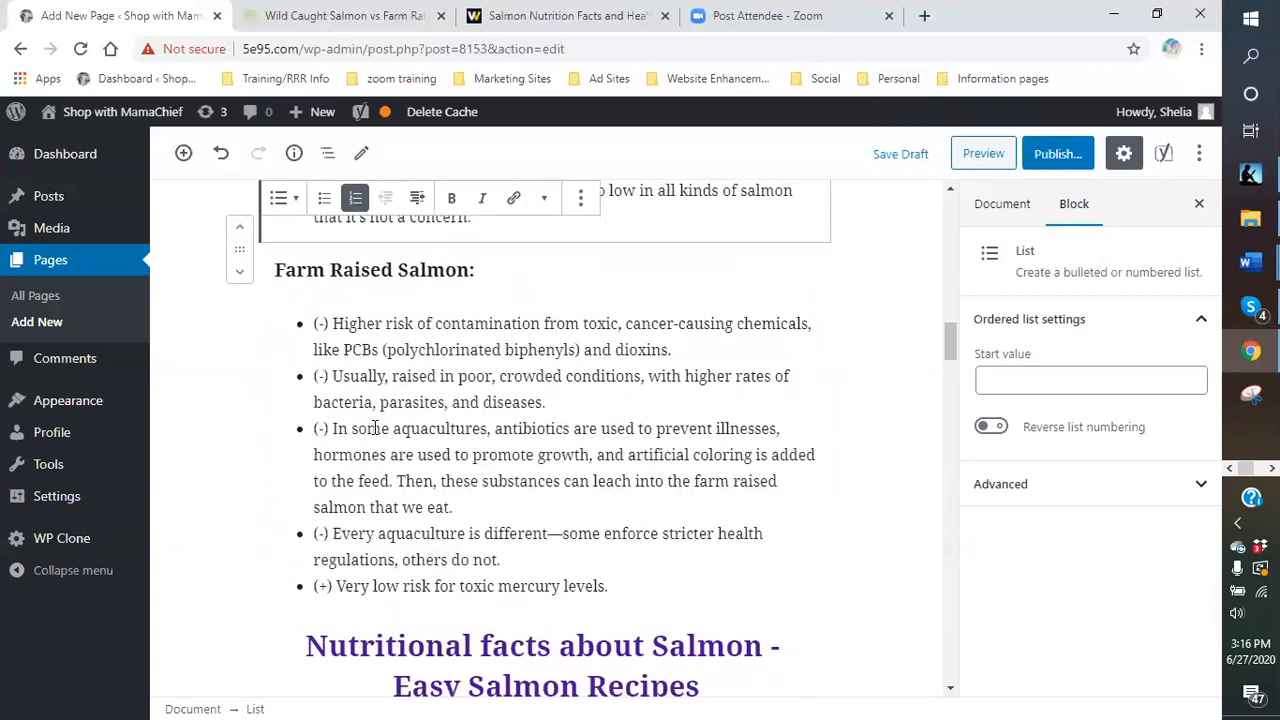
left_click(334, 322)
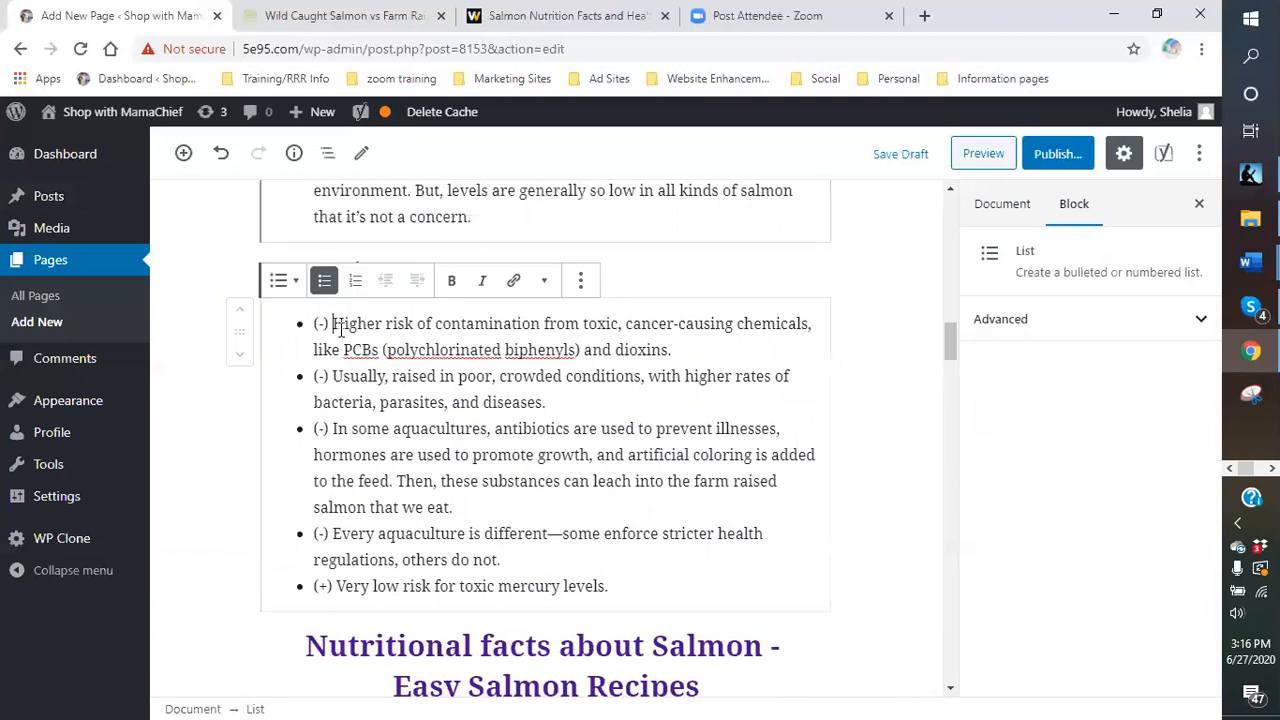
- Number the Farm Raised list and start item 1 with 'Here is one negative for the farm-raised salmon. It has a higher…'
left_click(355, 280)
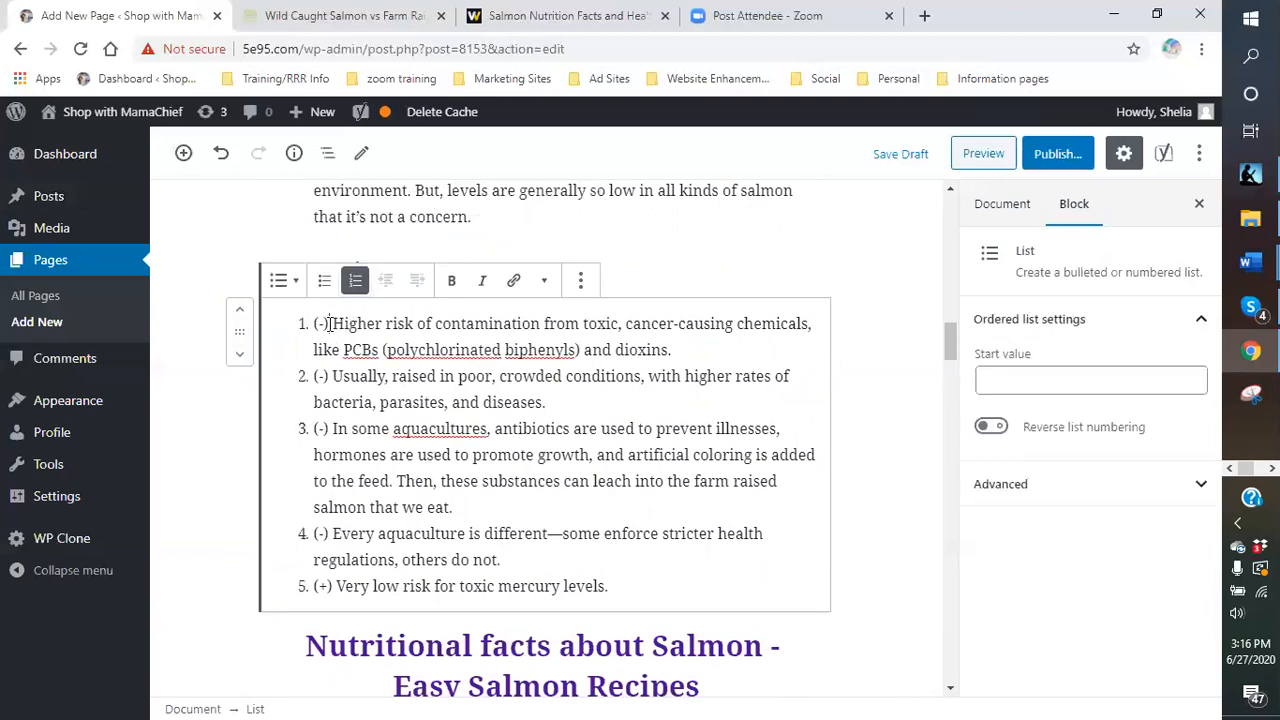
key("BackSpace")
key("BackSpace")
key("BackSpace")
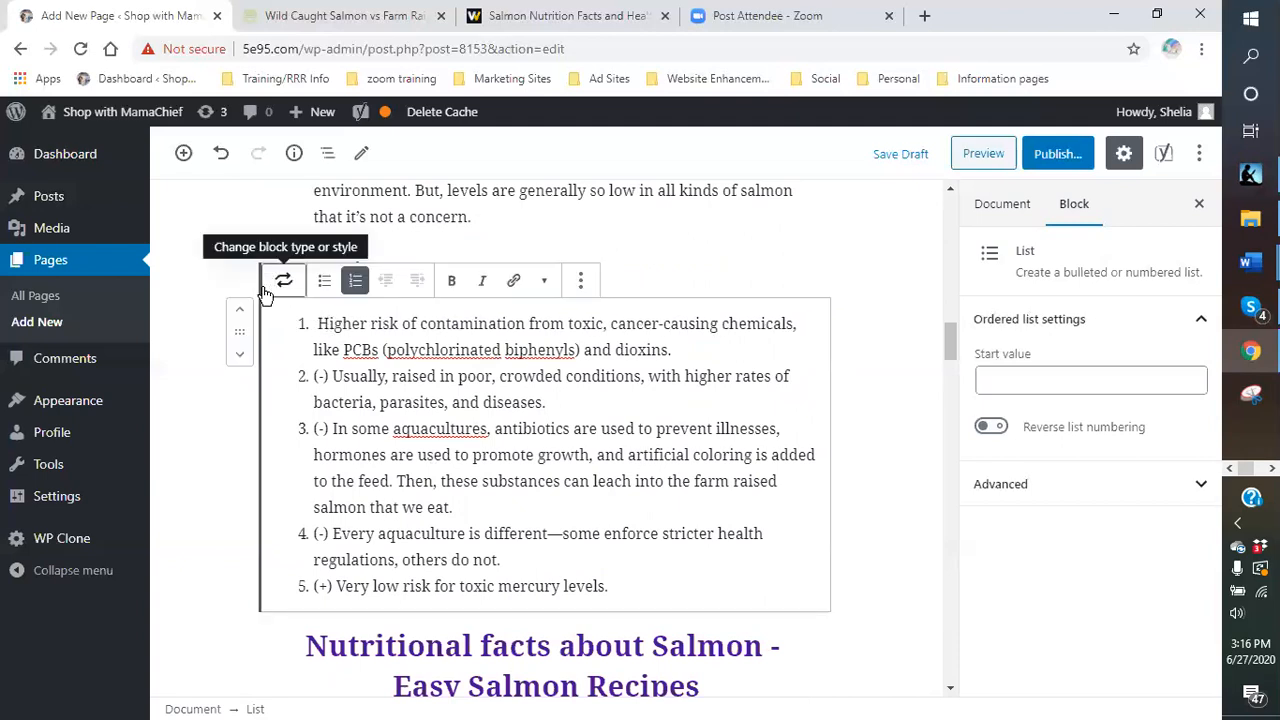
type("Here is one neg")
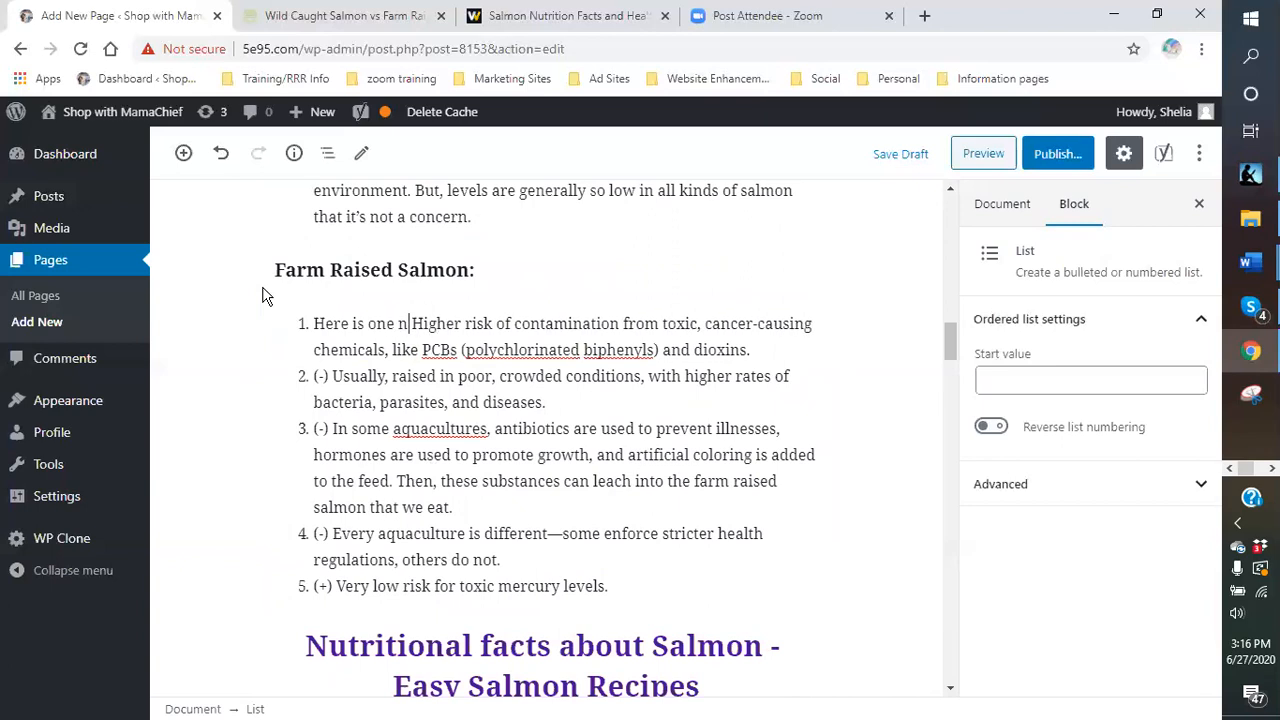
type("ative f")
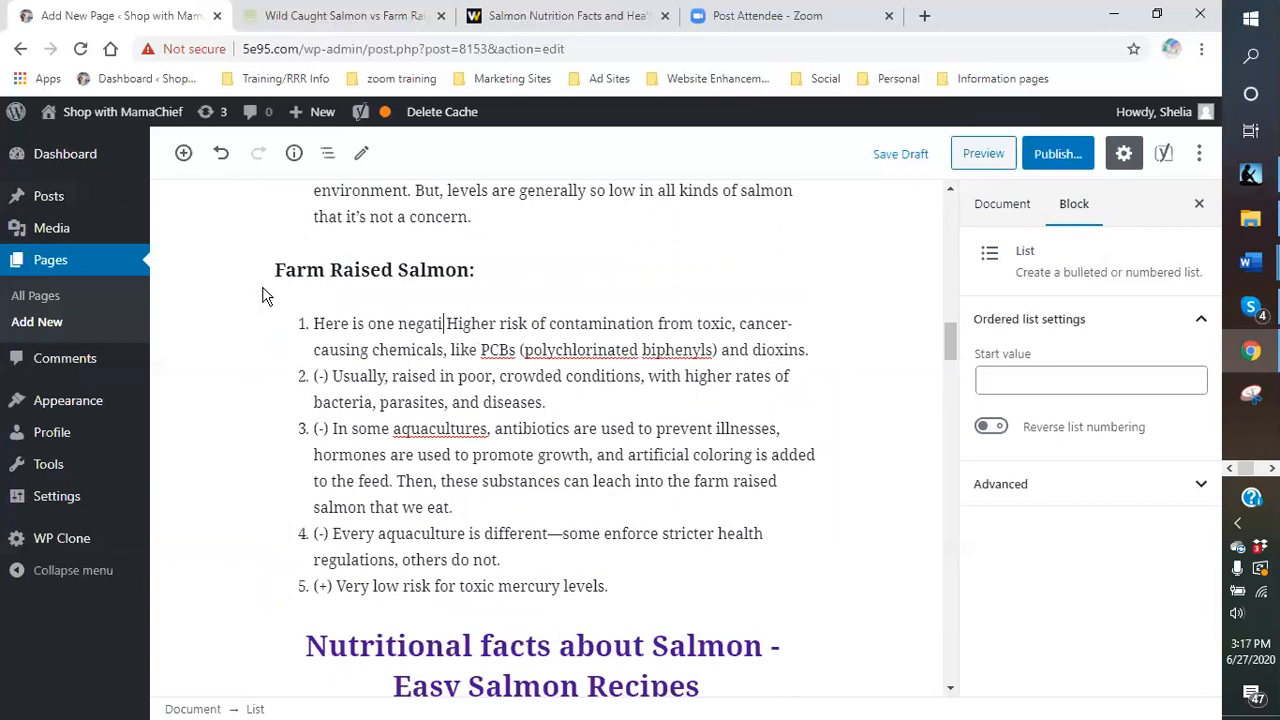
type("or the farm")
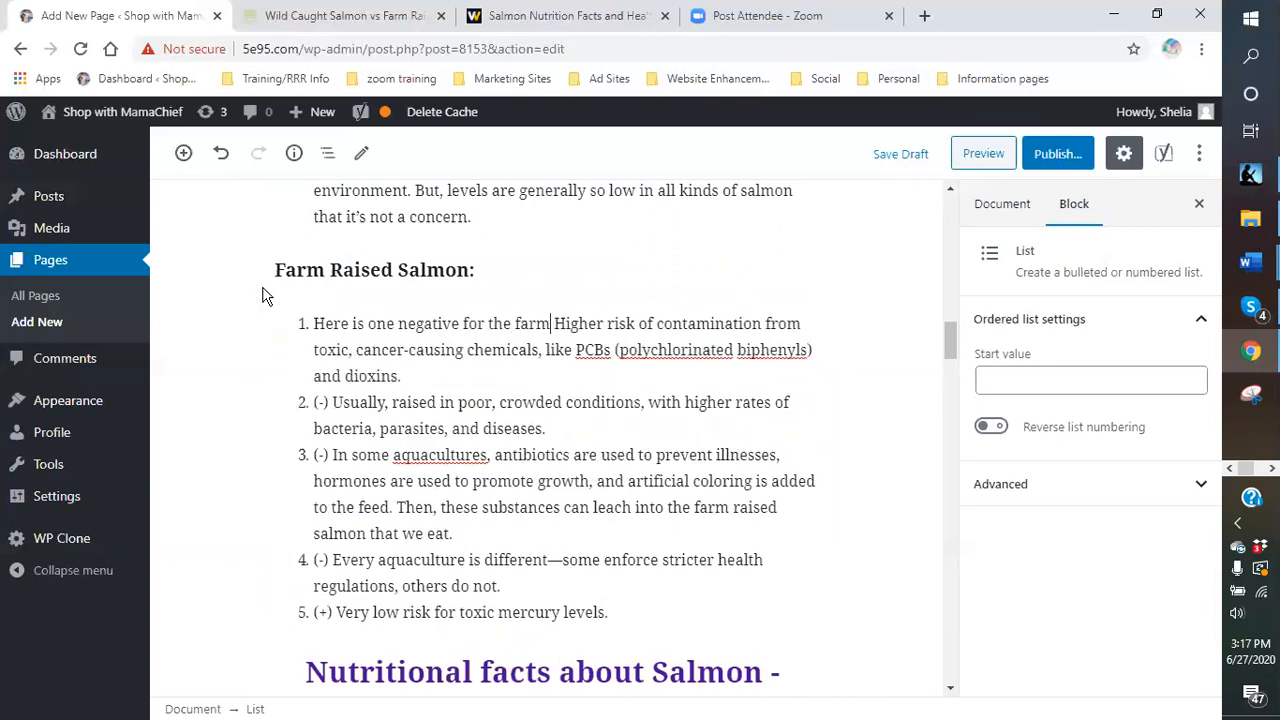
type("-raised")
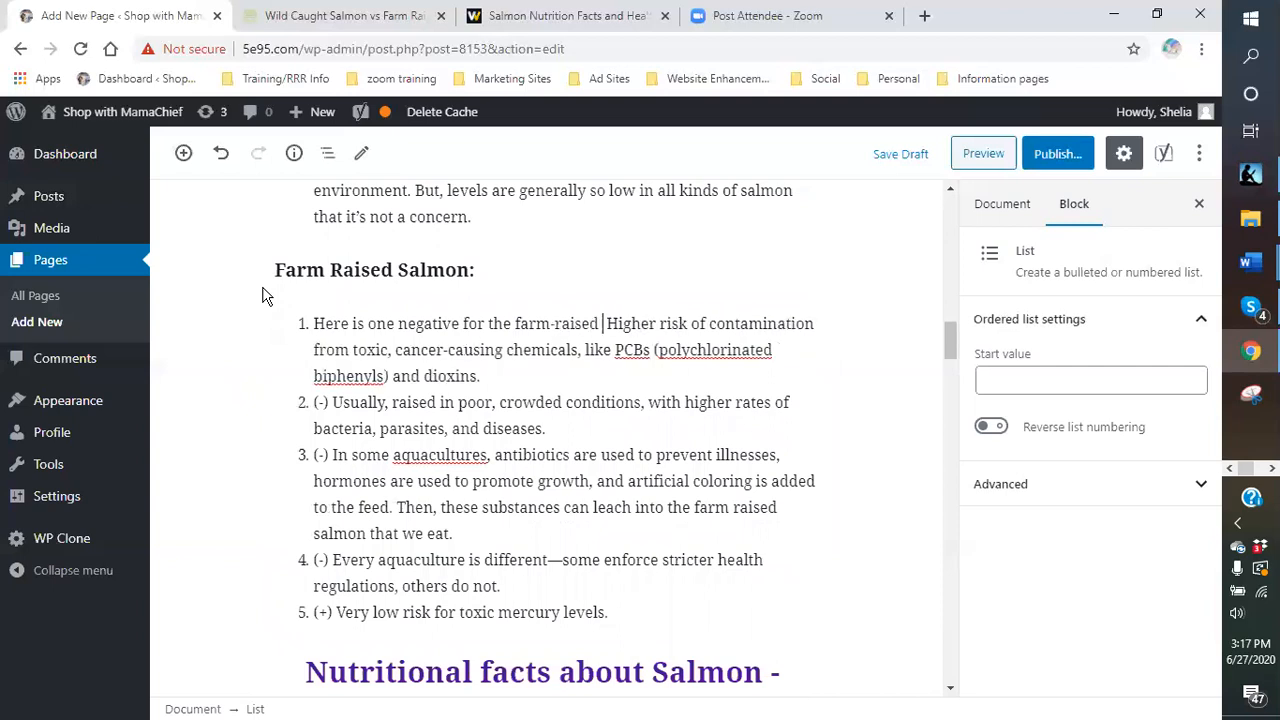
type(" salmon.")
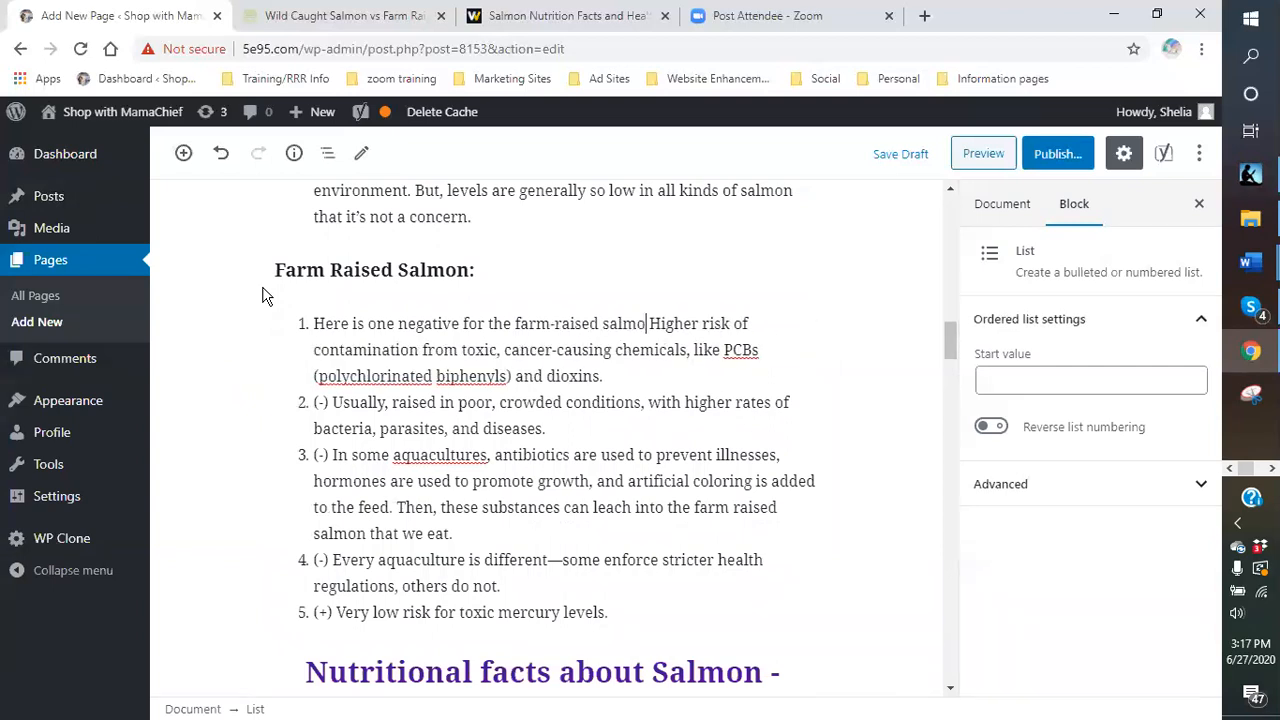
type("  It has a")
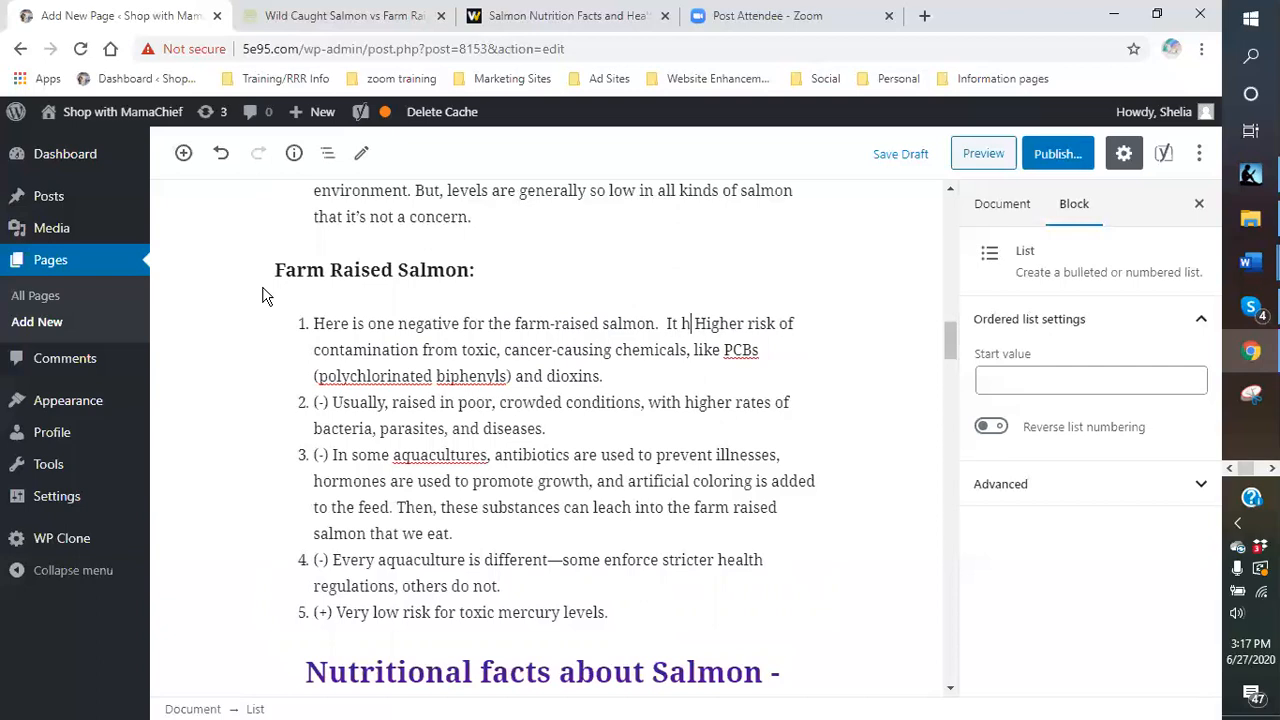
key("BackSpace")
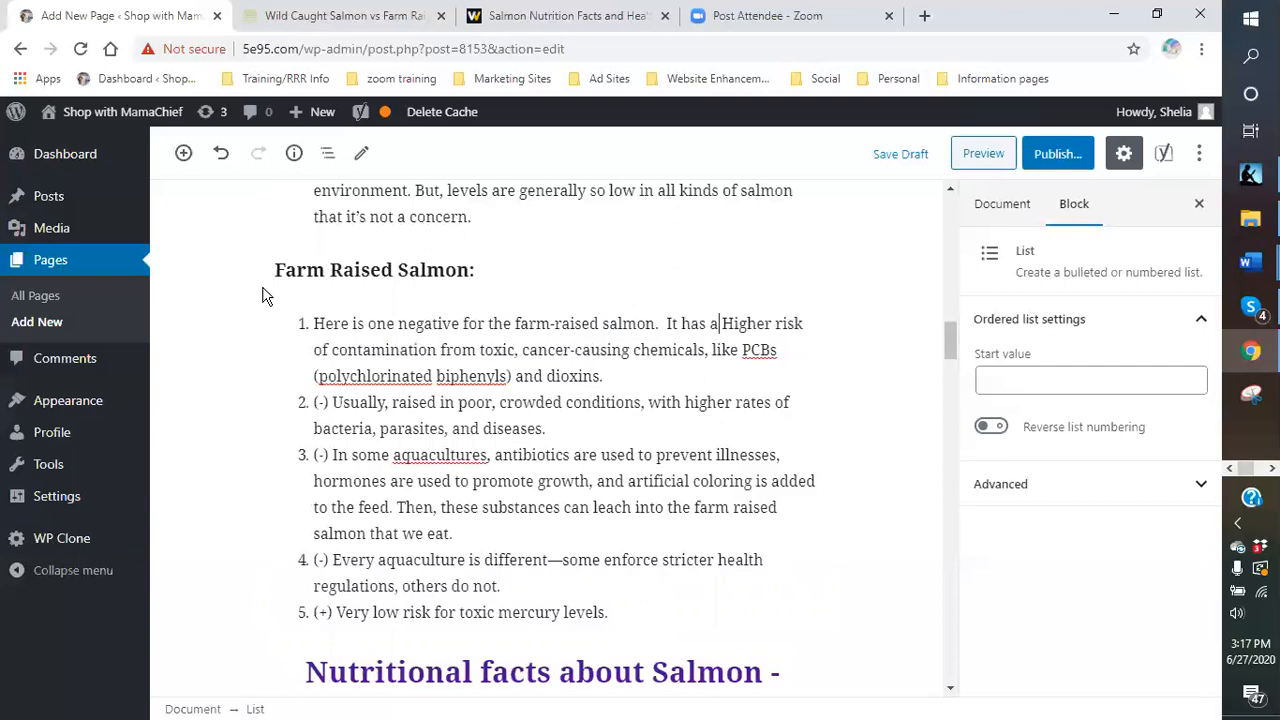
key("BackSpace")
type("h")
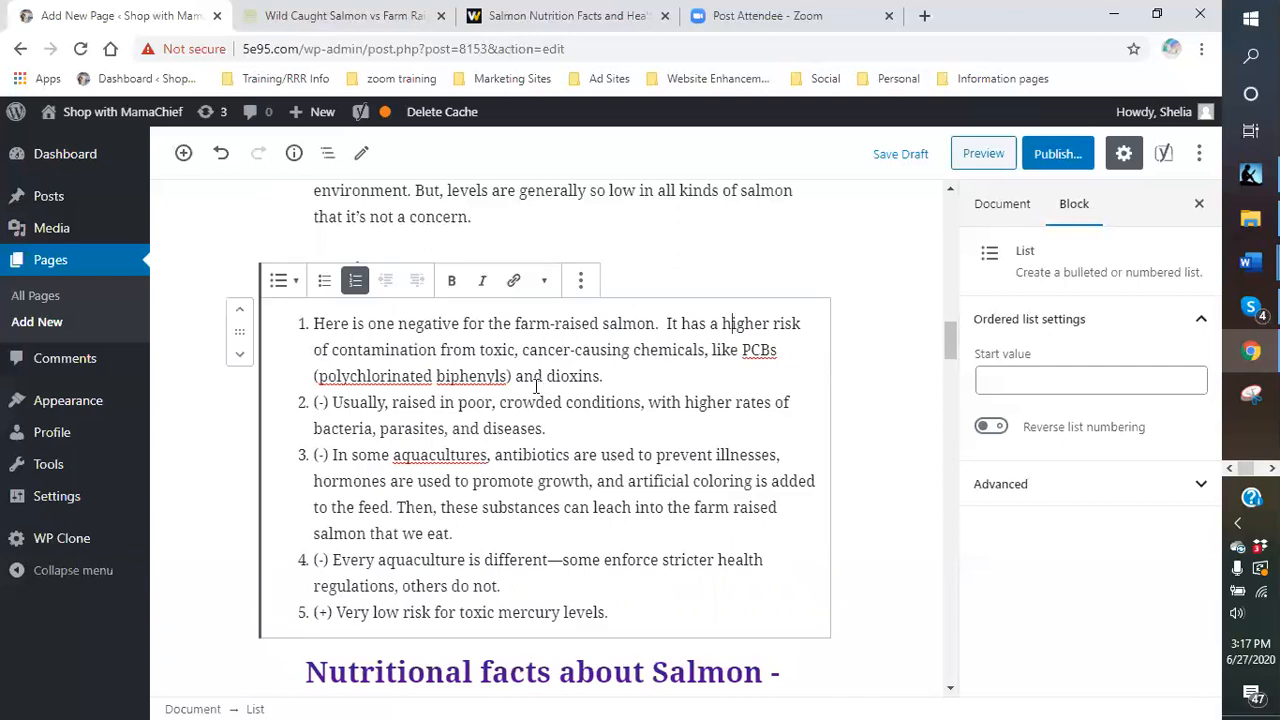
scroll(639, 368, "down", 1)
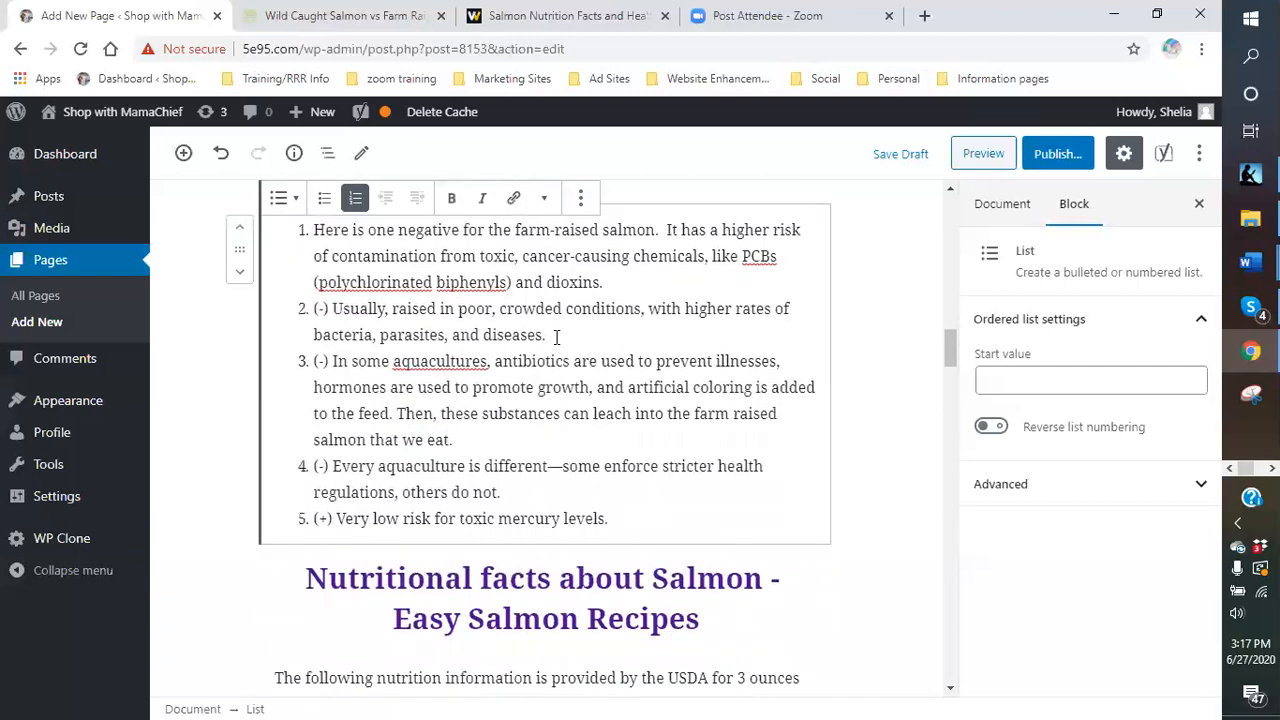
scroll(590, 330, "up", 1)
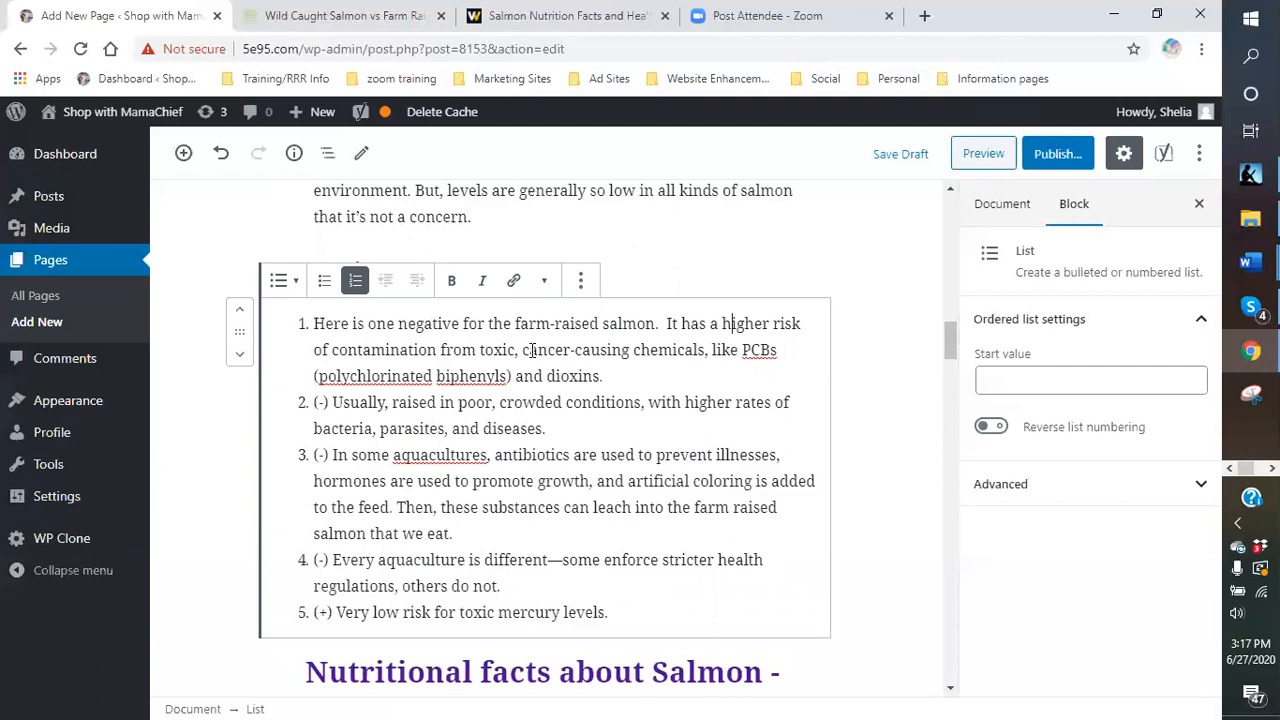
- Replace item 2's (-) with 'Another negative aspect to the farm-raised salmon is that they are usually…'
left_click(330, 402)
key("BackSpace")
key("BackSpace")
key("BackSpace")
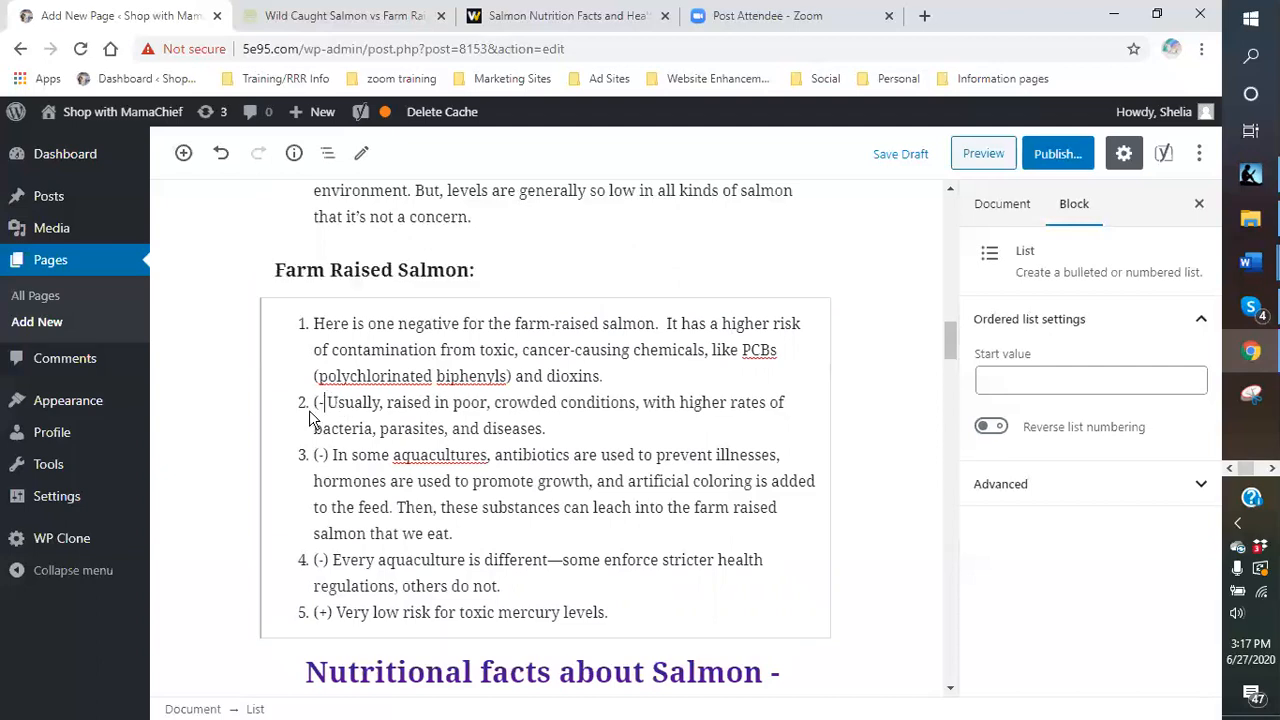
key("Delete")
type("Anot")
type("her negative")
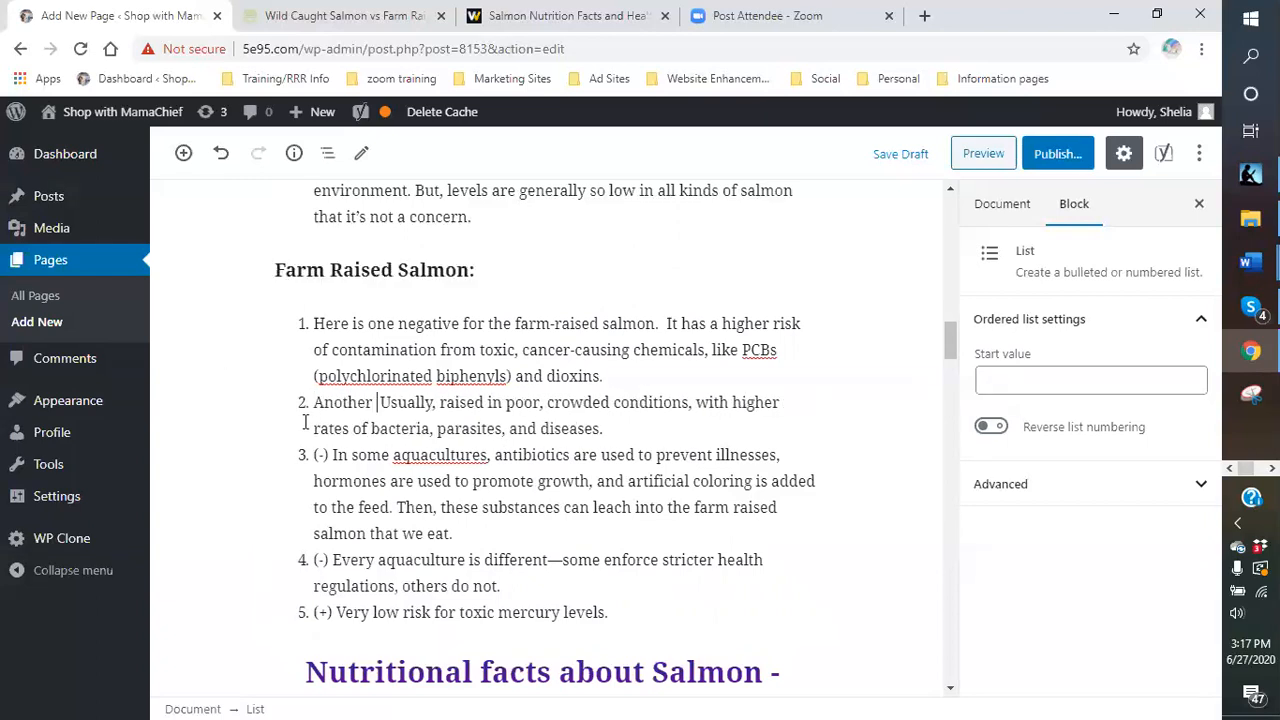
type(" aspect t")
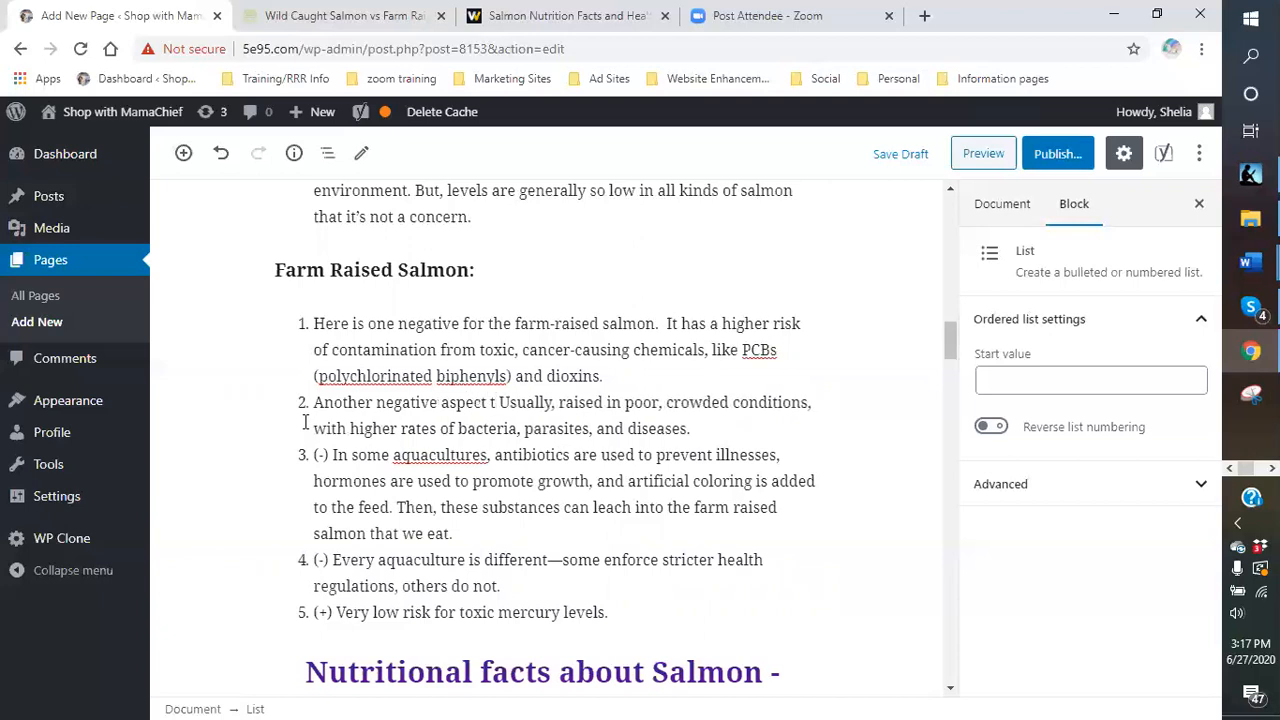
type("o the farm-raised salmon")
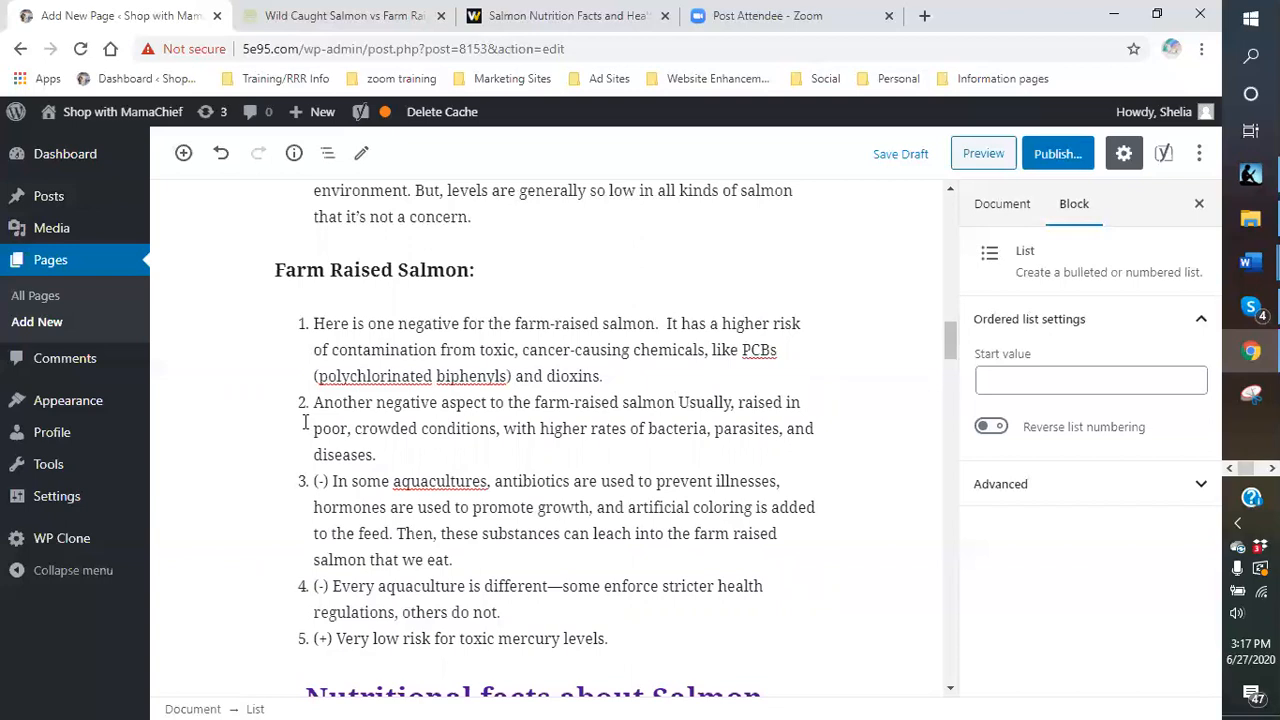
type("is that")
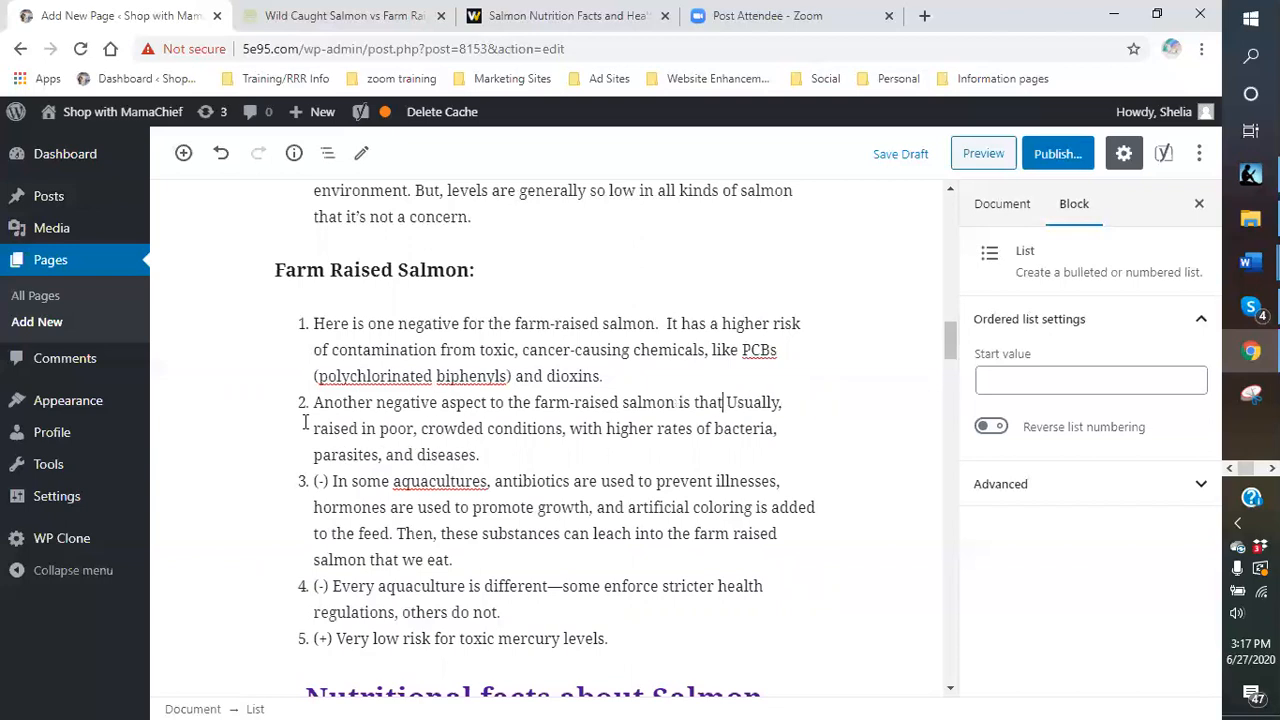
type(" they are")
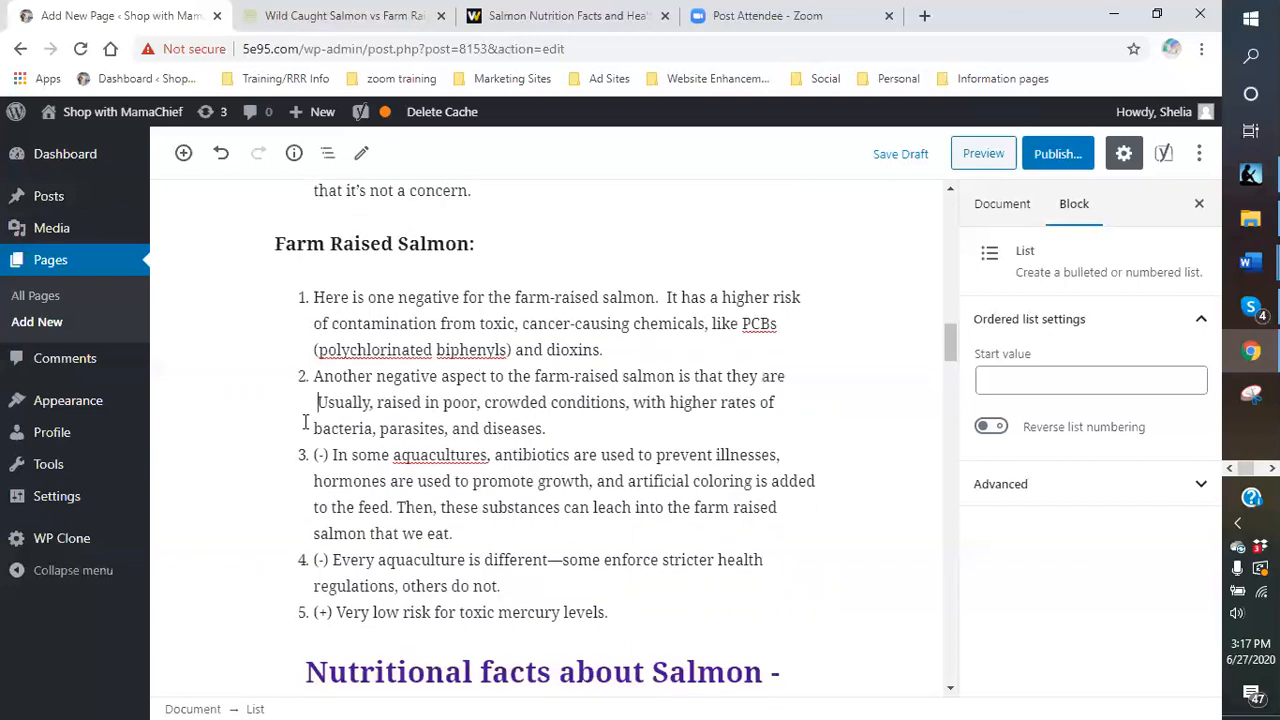
key("Delete")
type("u")
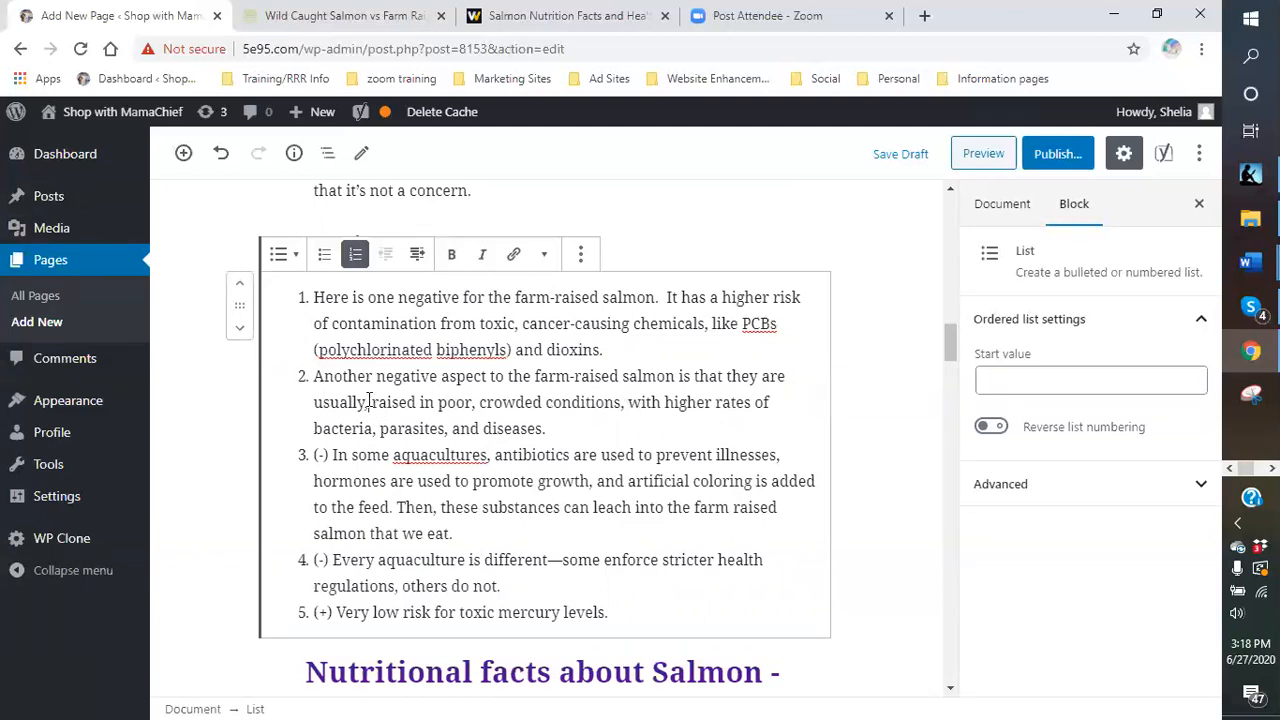
- Remove the commas in item 2 and add '. There is the change of' after 'conditions'
key("BackSpace")
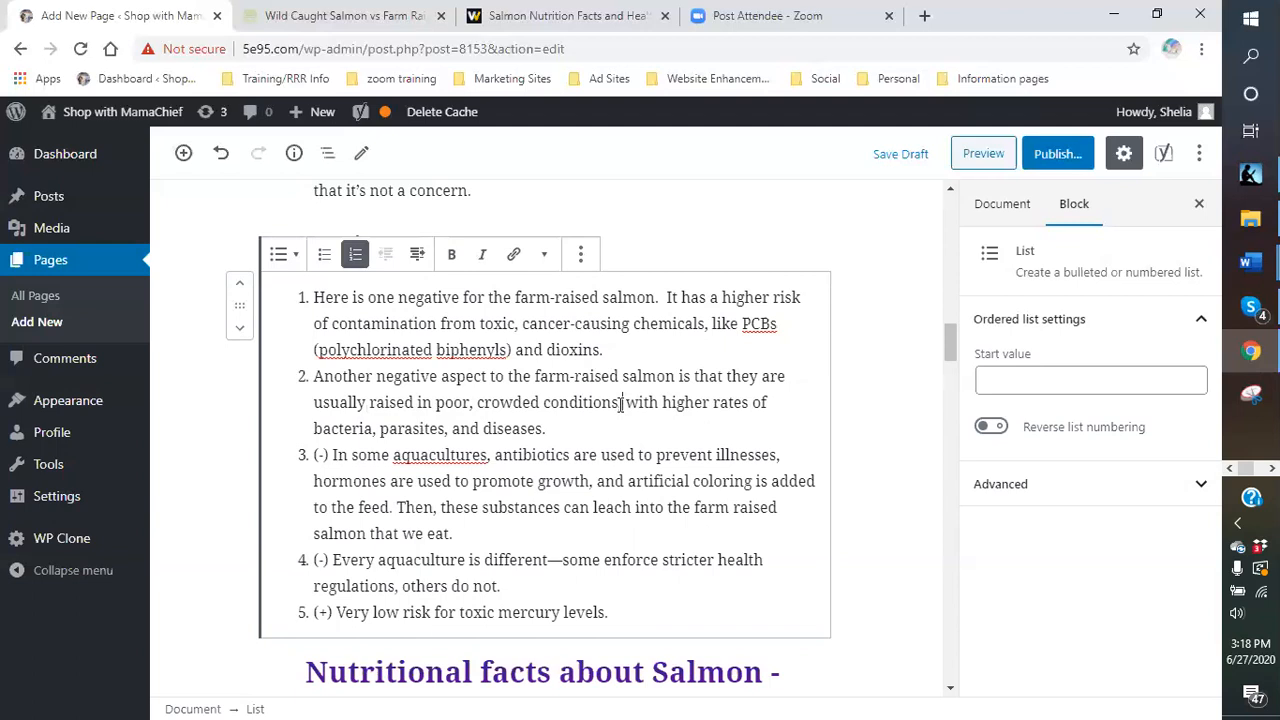
key("BackSpace")
type(". ")
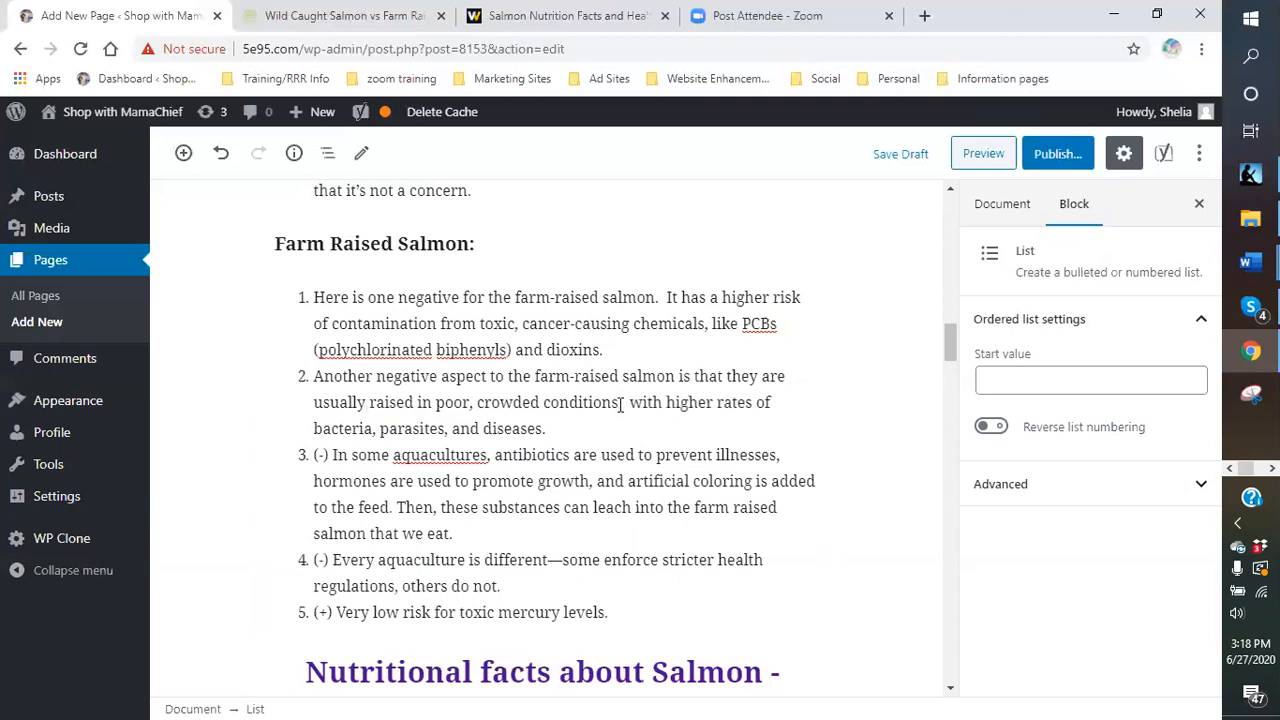
type("t")
key("BackSpace")
type("The ")
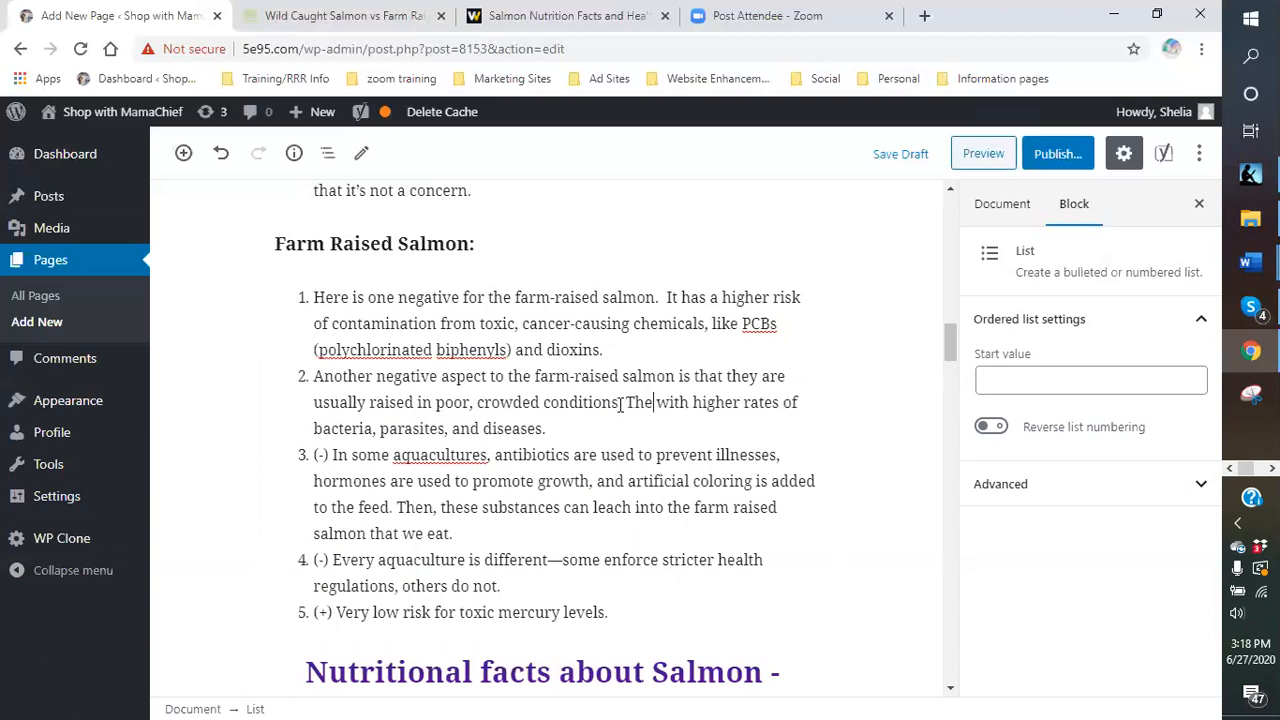
type("re")
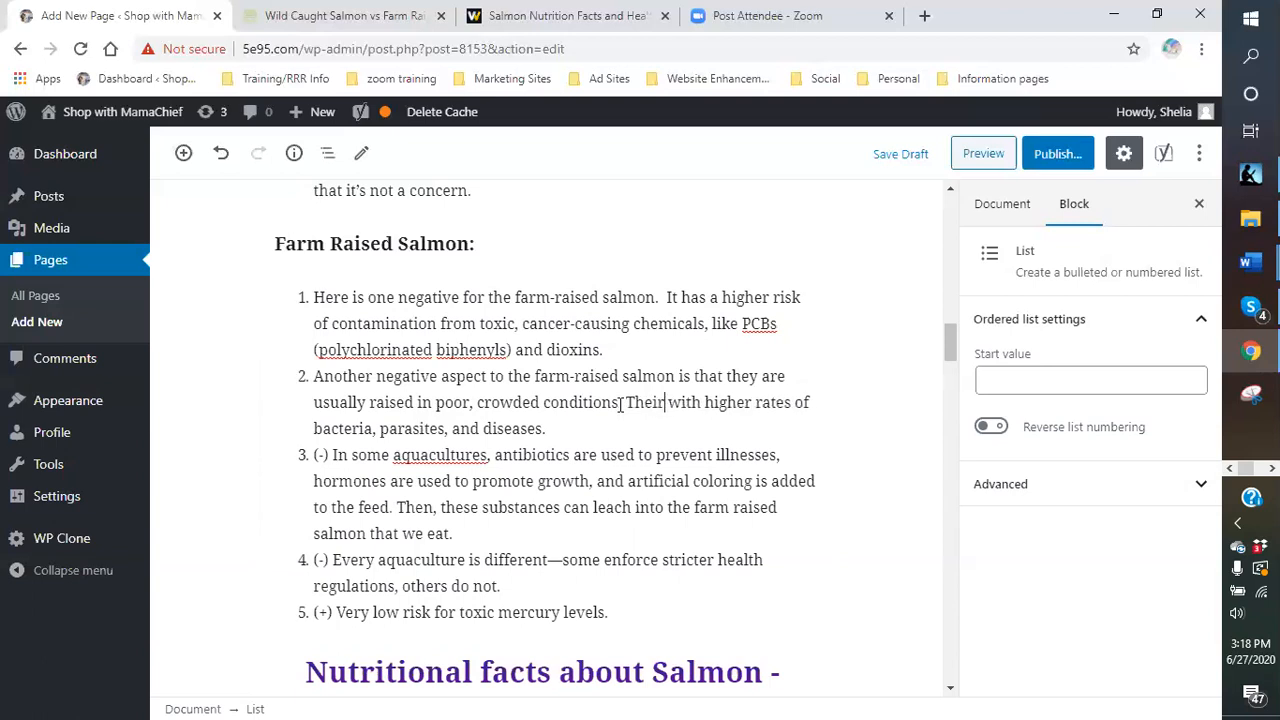
type(" is the change")
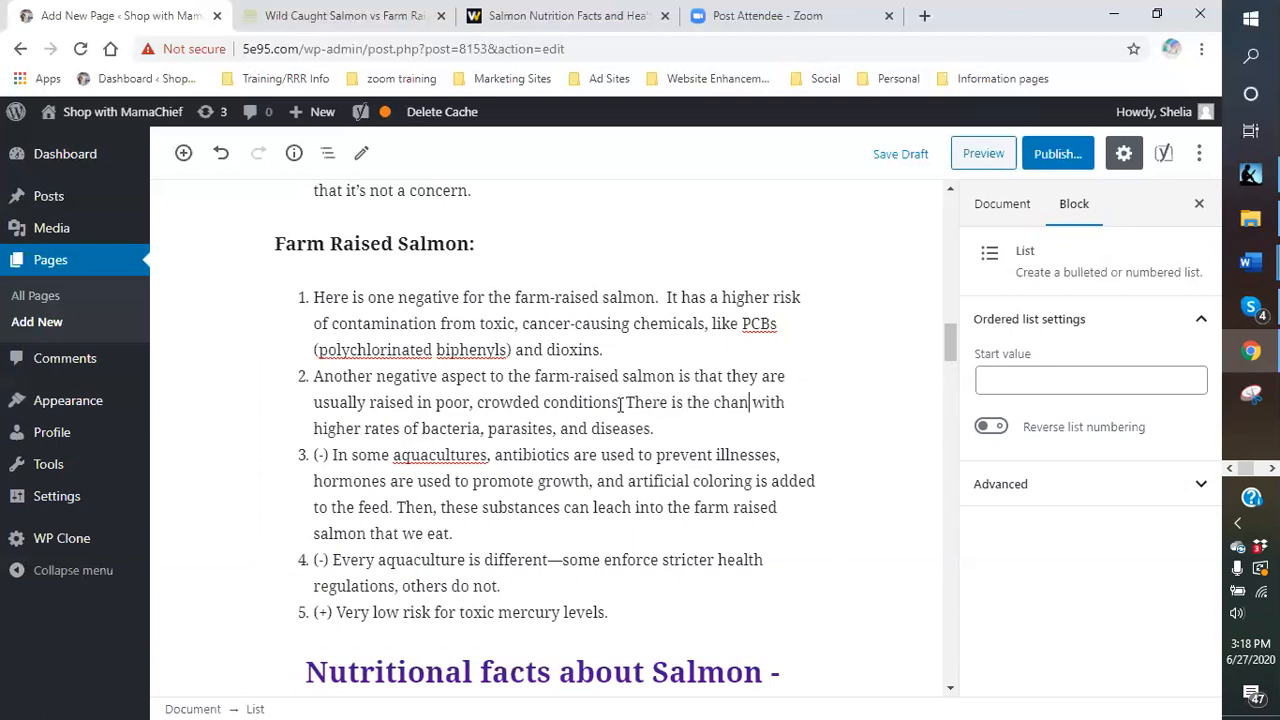
type("f")
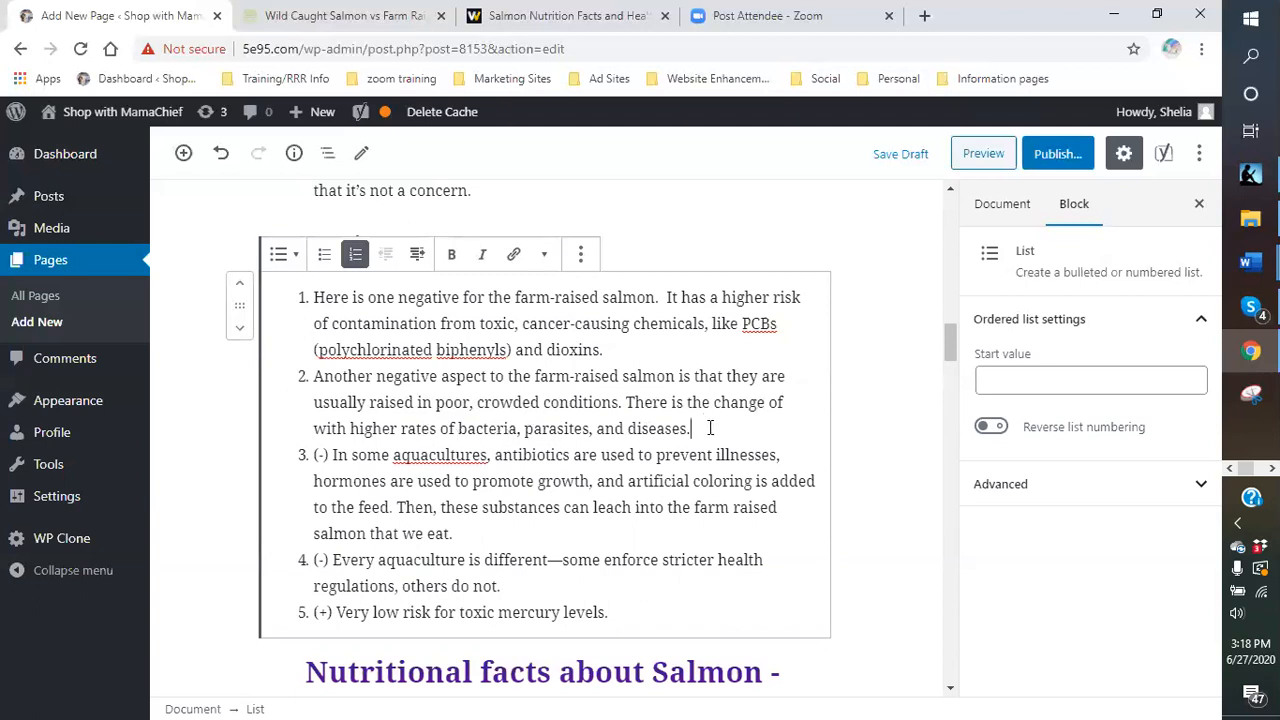
scroll(500, 400, "down", 1)
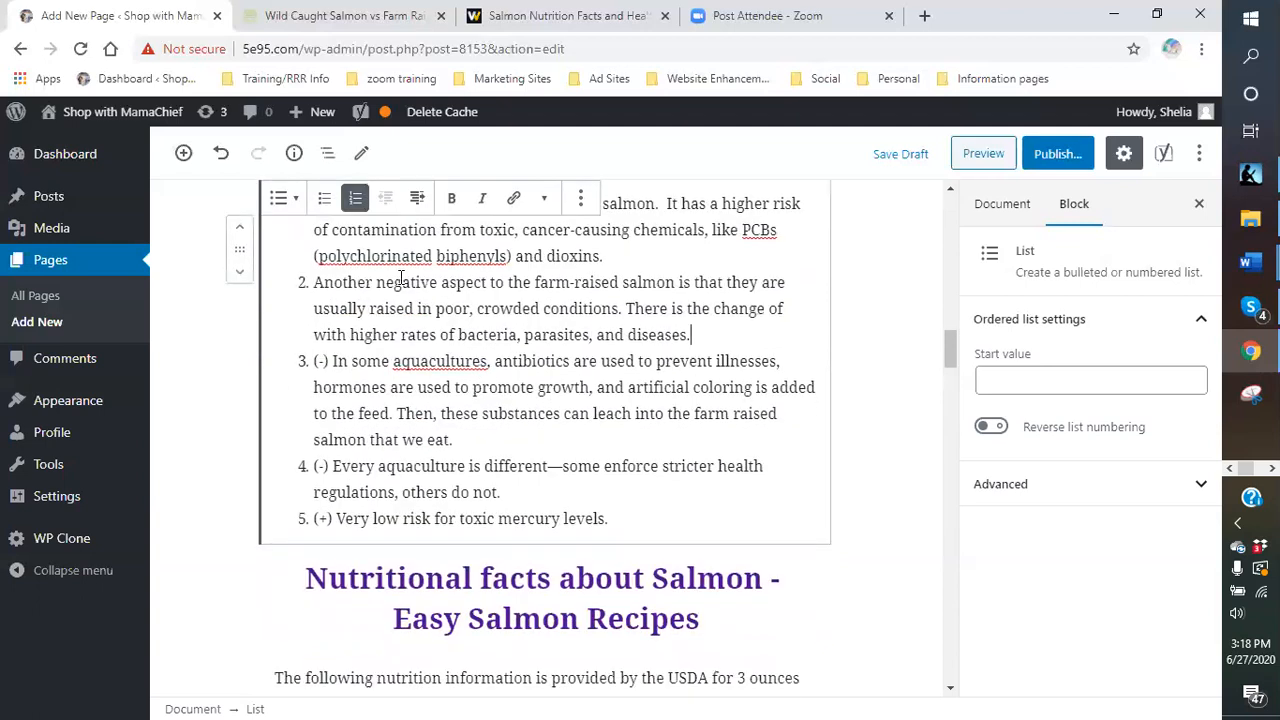
- Replace item 3's (-) with 'Yes, these is another downside to the farm-raised salmon.'
left_click(331, 361)
key("BackSpace")
key("BackSpace")
key("BackSpace")
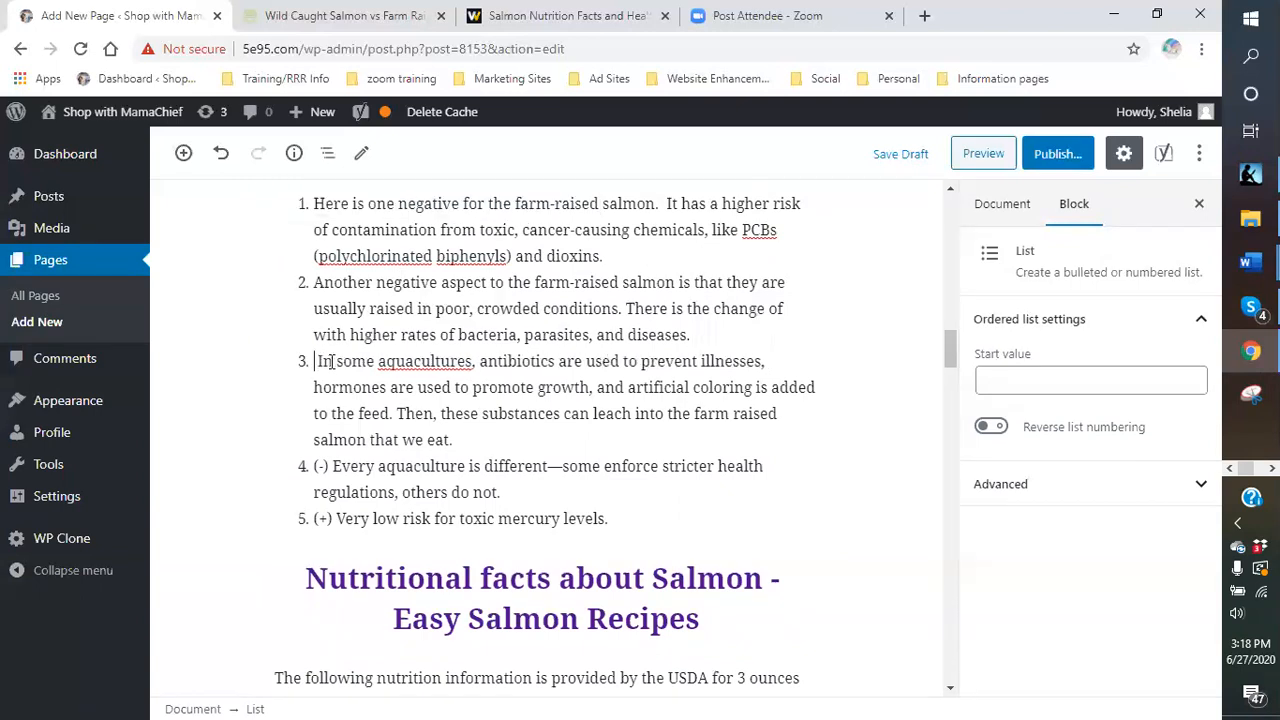
type("Yes, these")
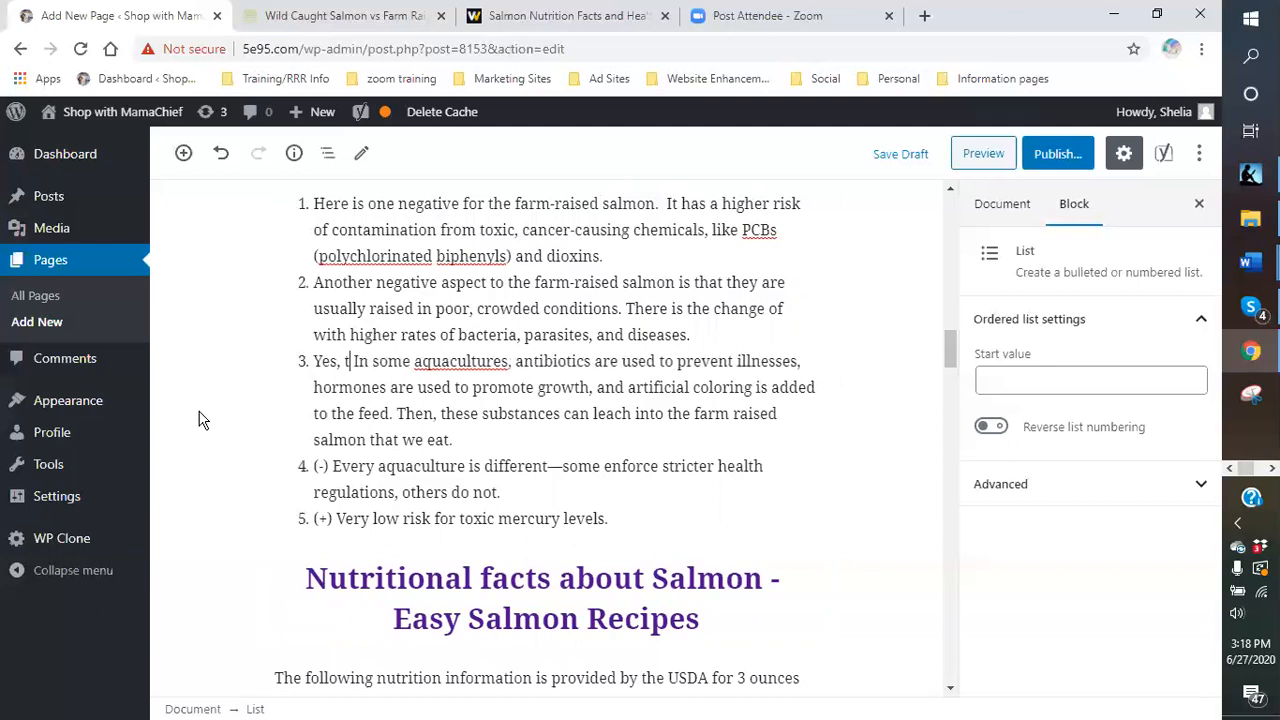
type(" is another dow")
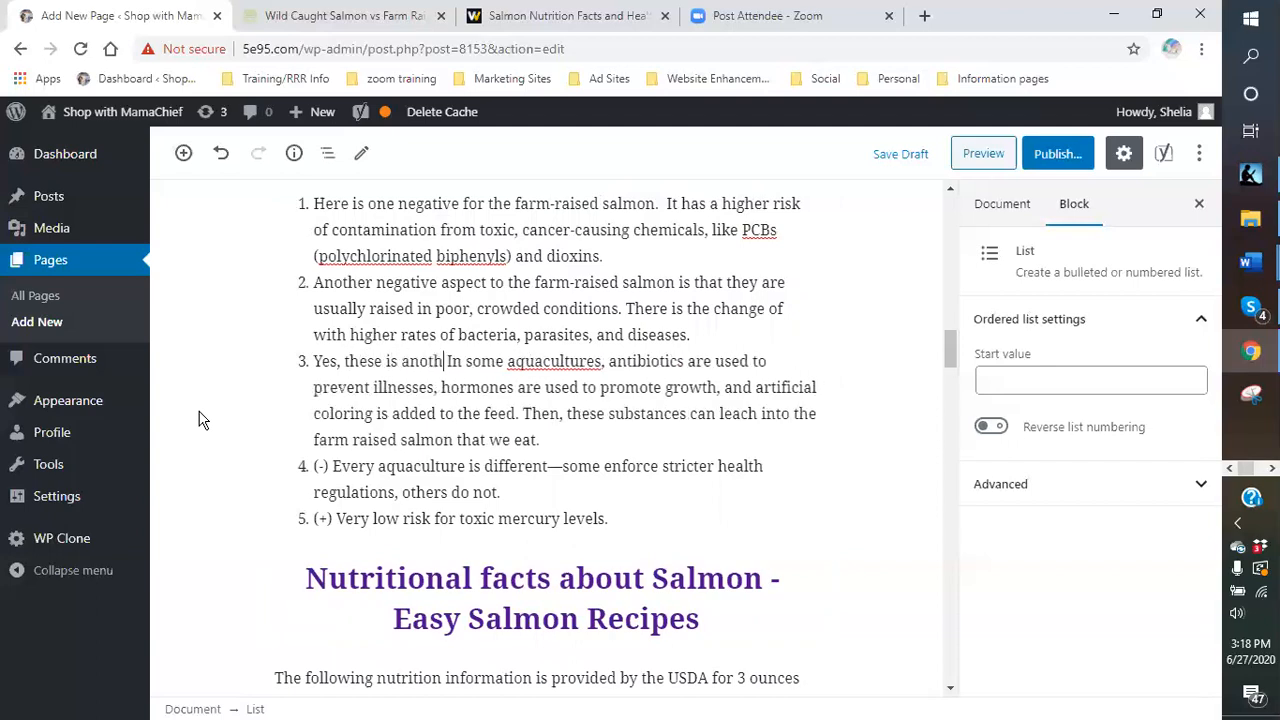
type("nside ")
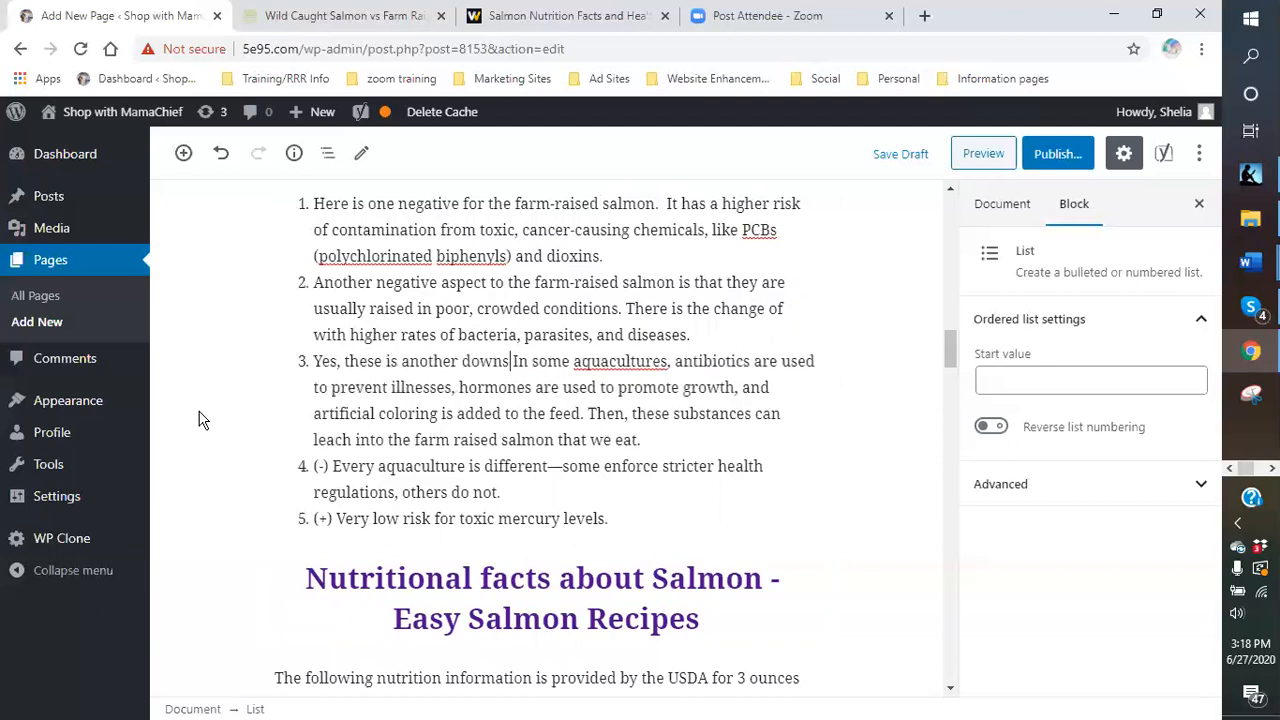
type("to the far")
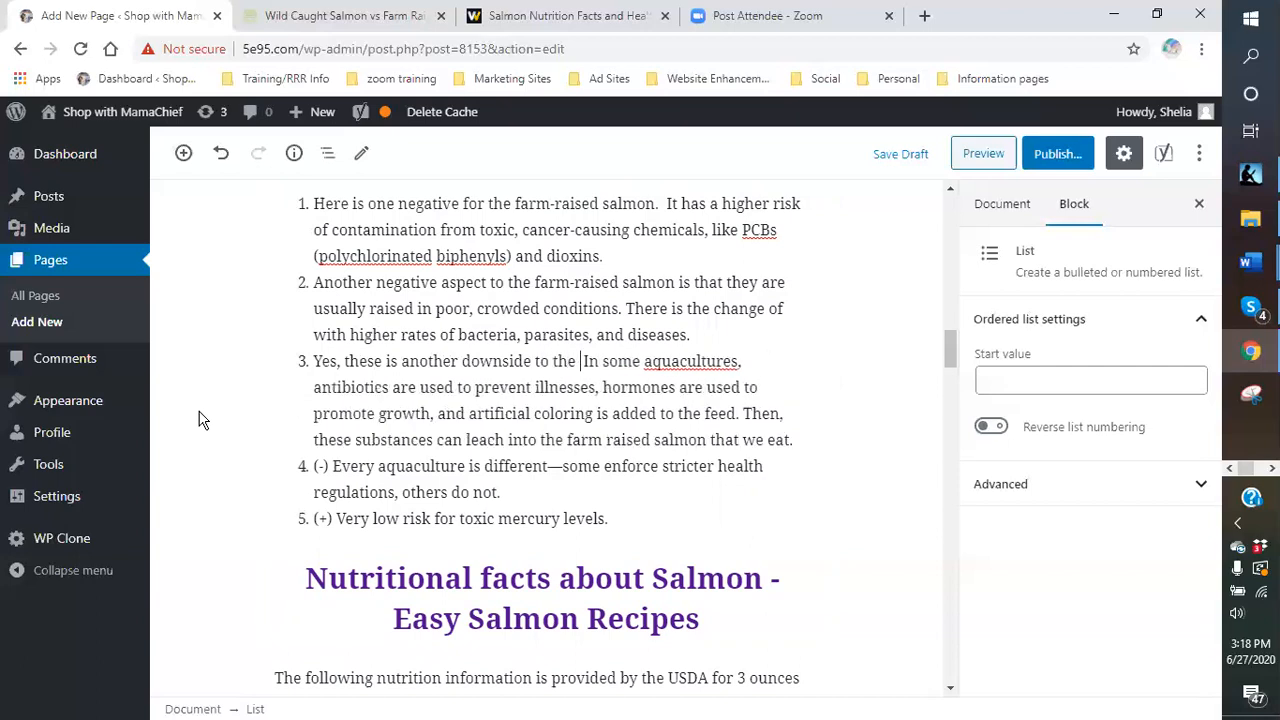
type("m-raised ")
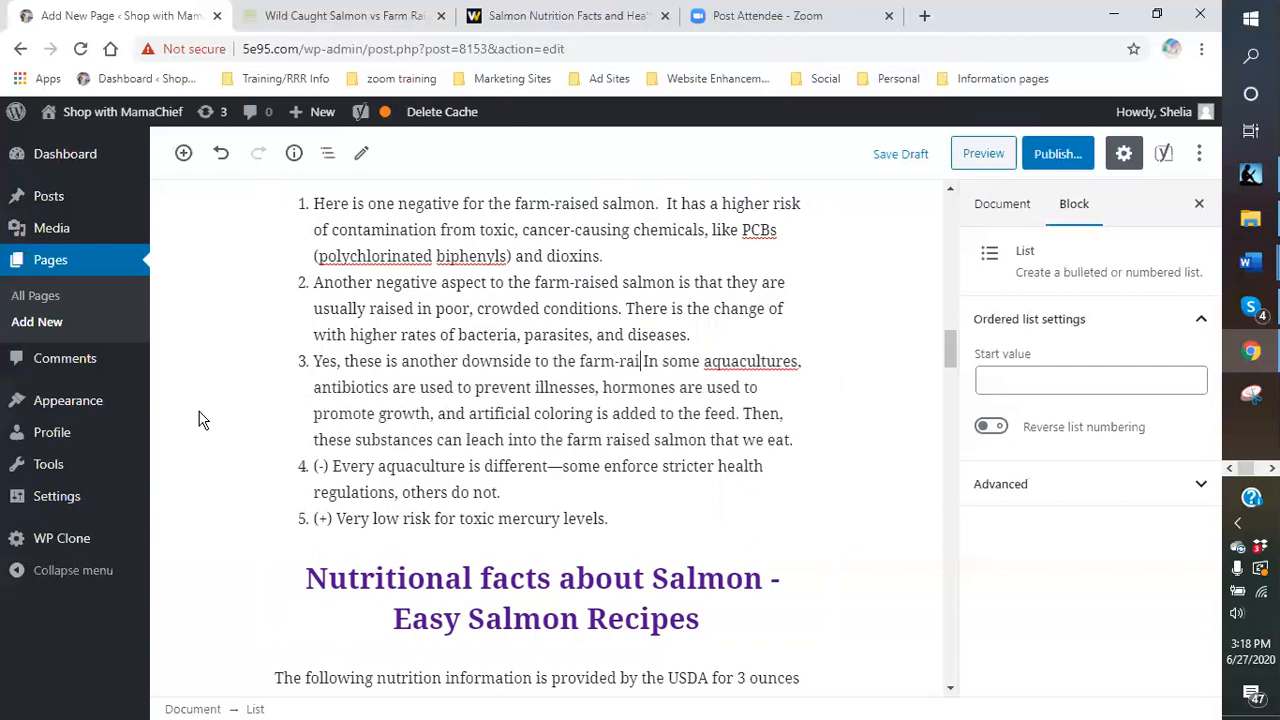
type("sal")
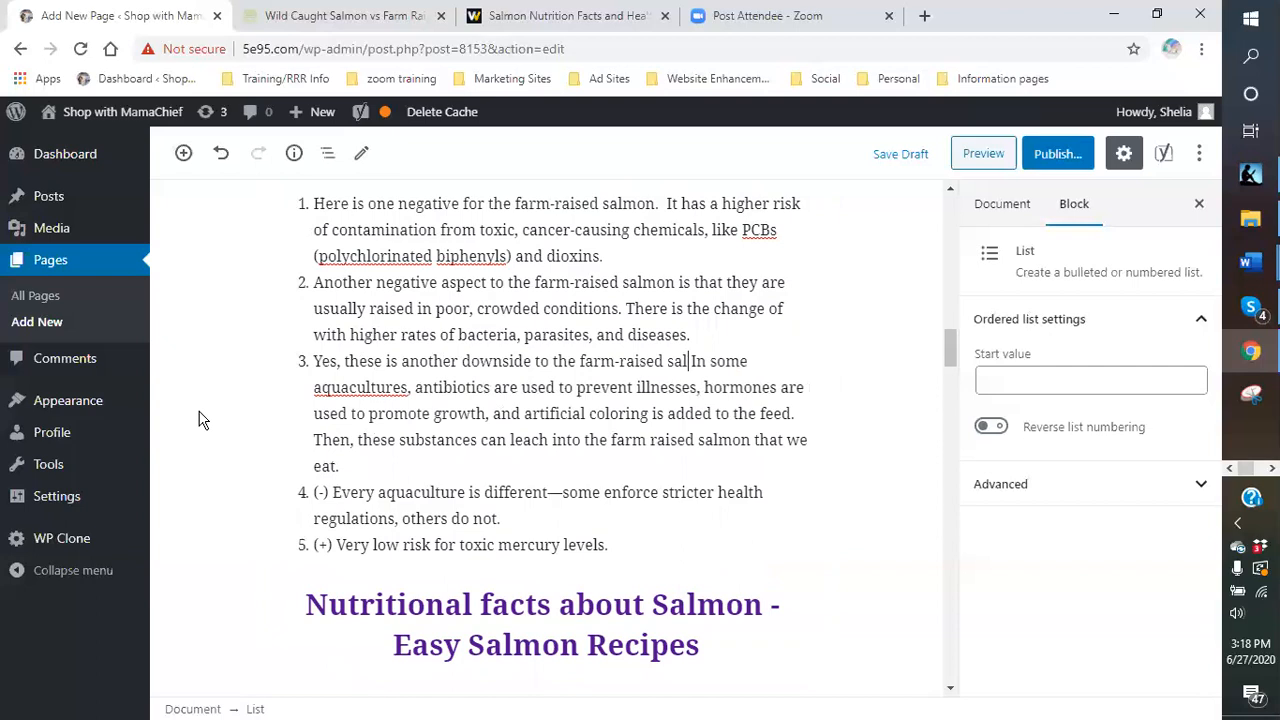
type("mon.")
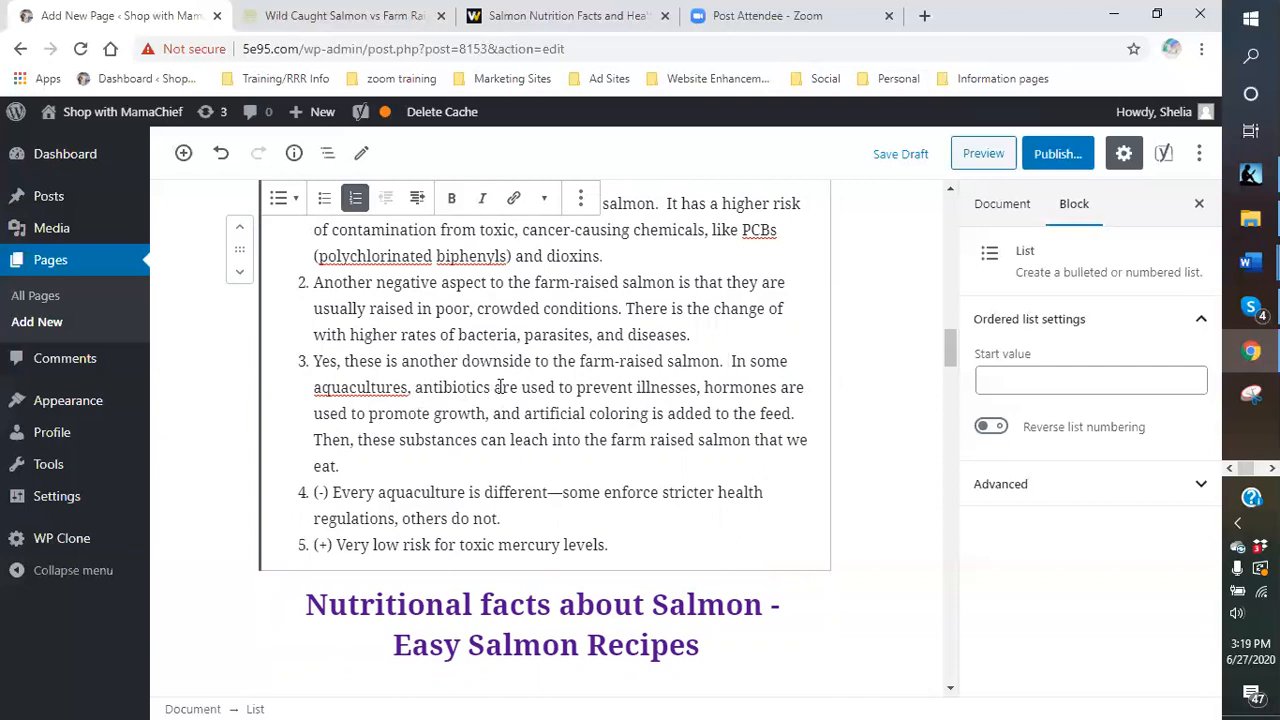
- Change the comma after 'illnesses' to '. Some times,' and replace 'and' with 'Also used'
left_click(703, 387)
key("BackSpace")
type(". ")
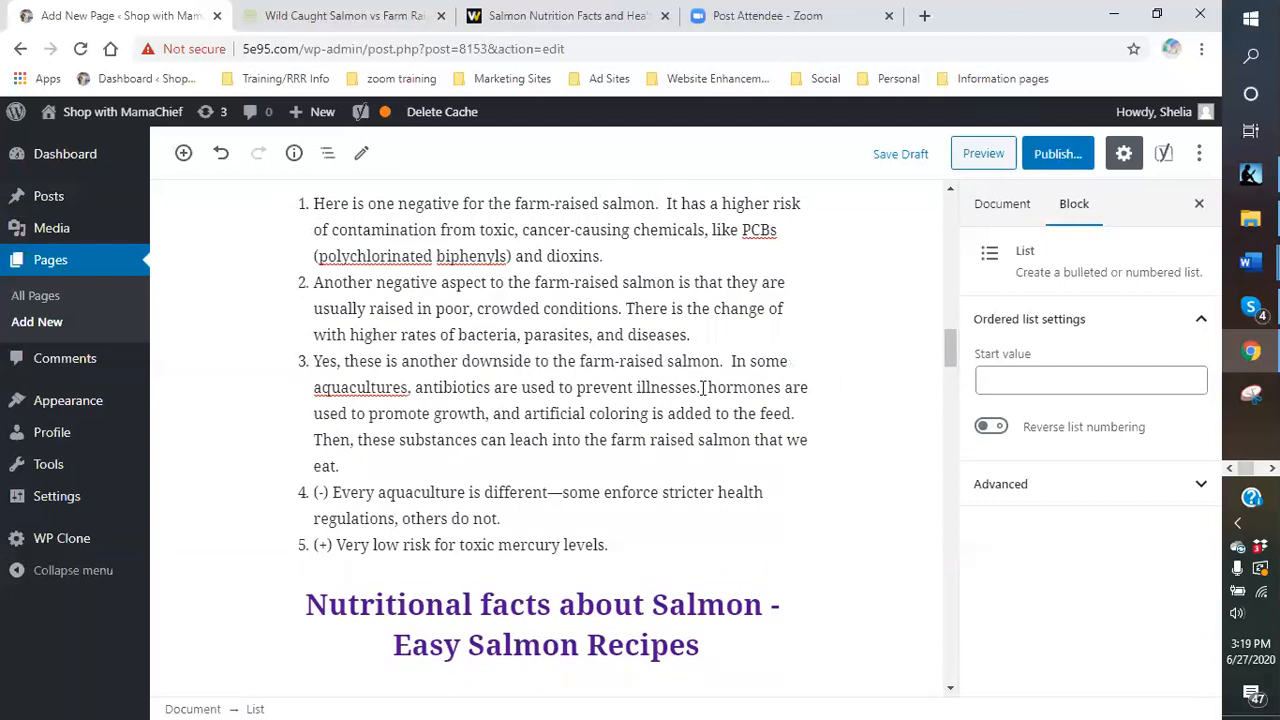
type("Some ")
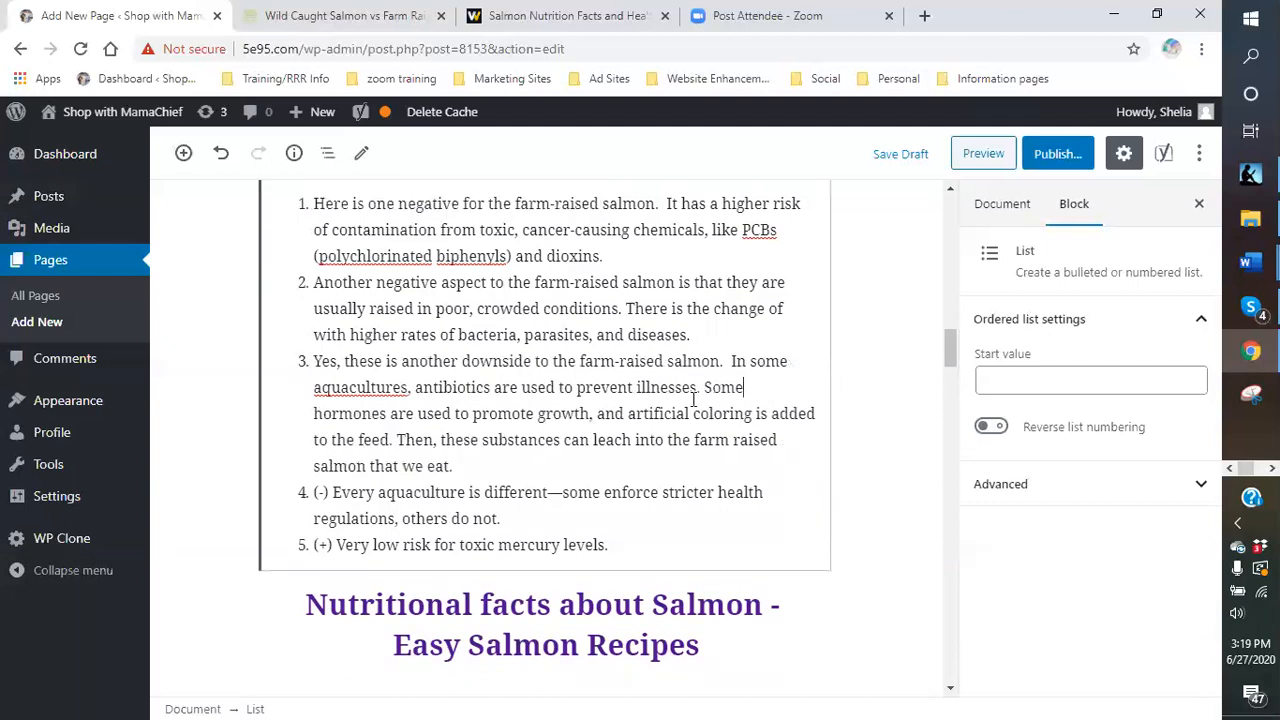
type("times")
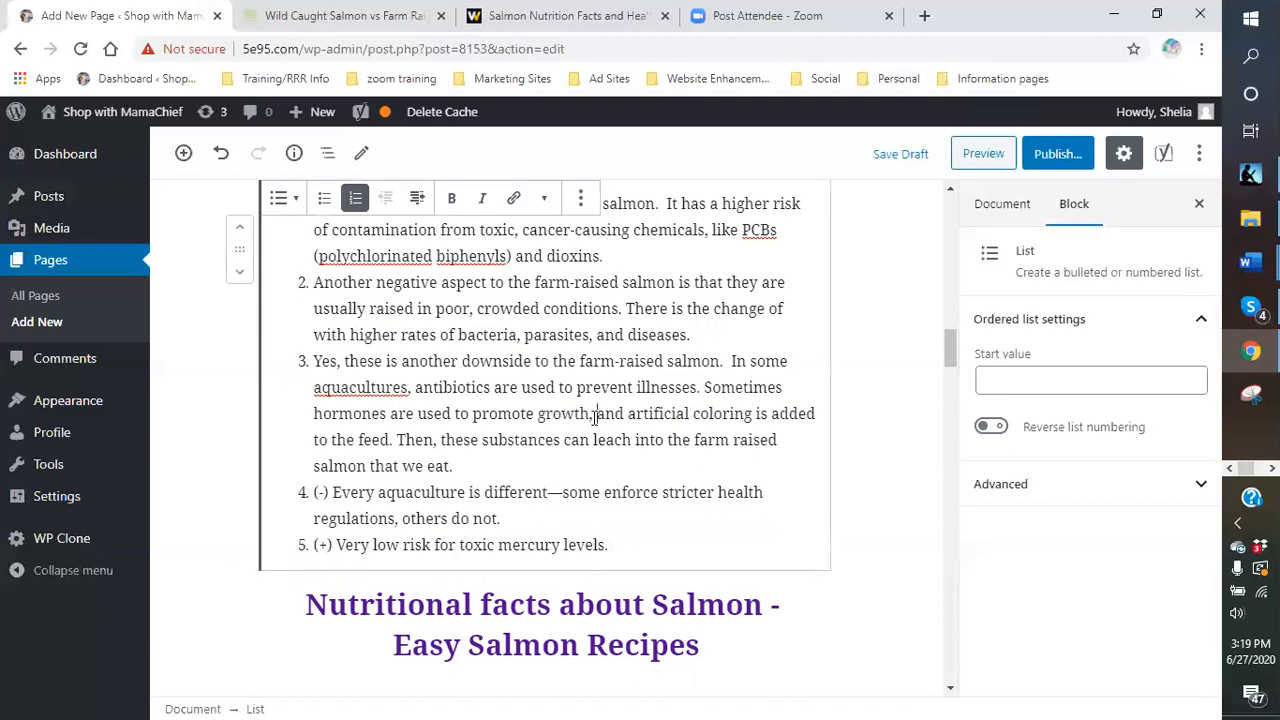
type(",")
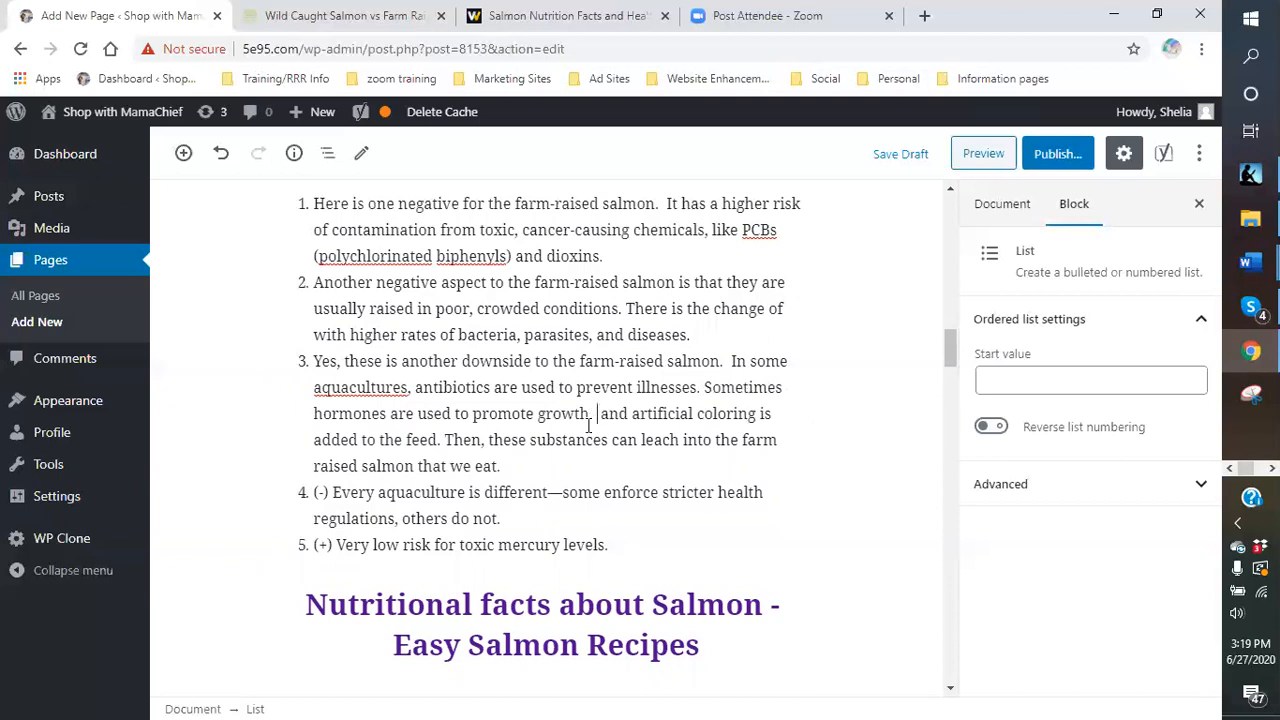
type("Also")
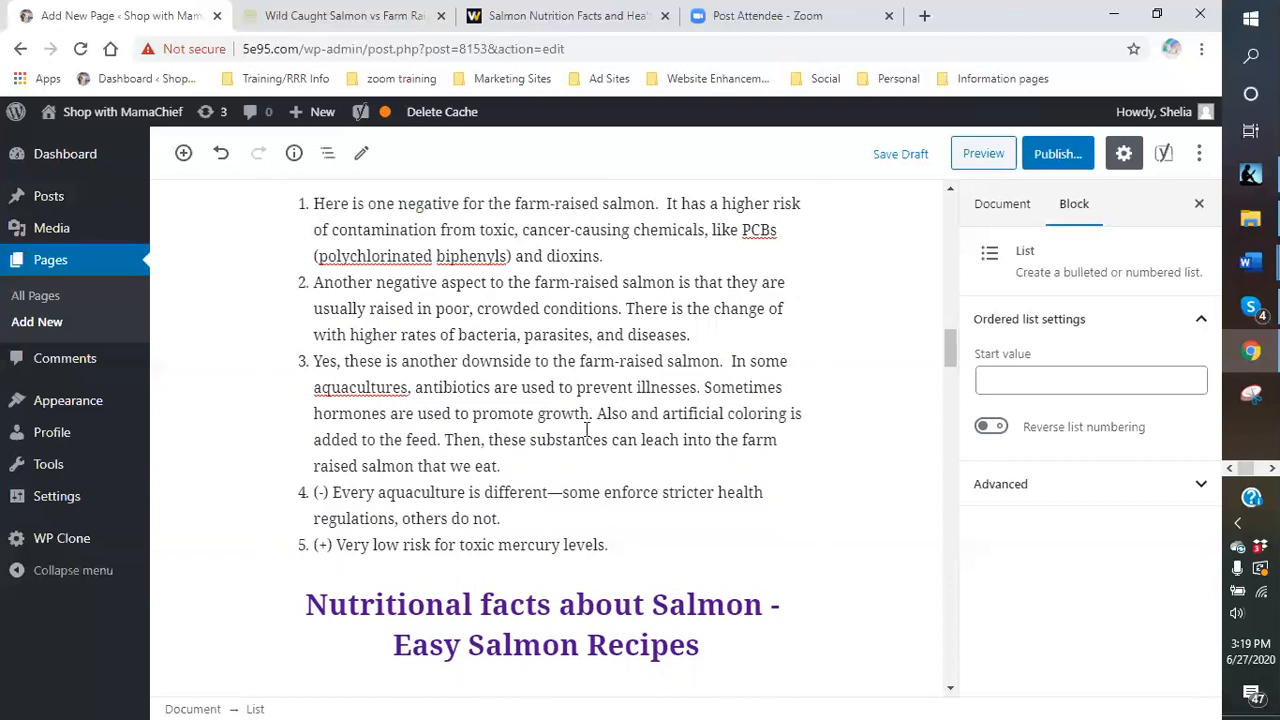
type(" used")
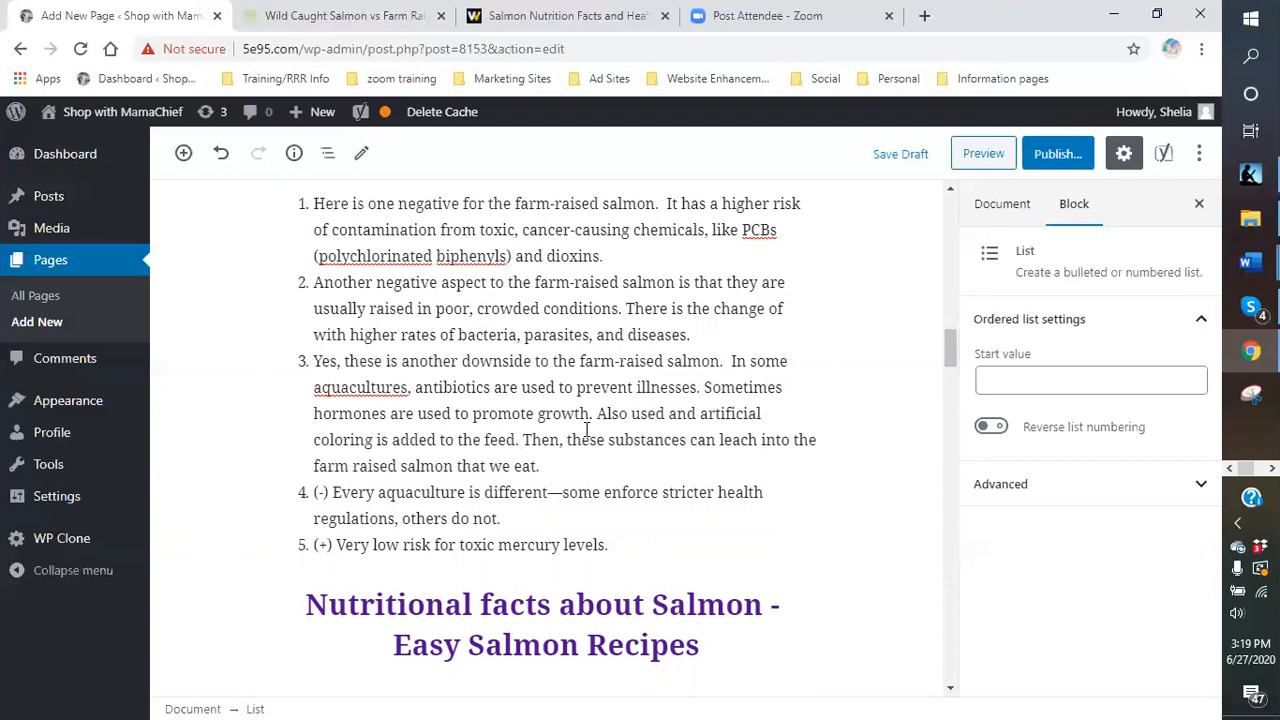
key("Right")
key("Right")
key("Right")
key("Right")
key("BackSpace")
key("BackSpace")
key("BackSpace")
key("BackSpace")
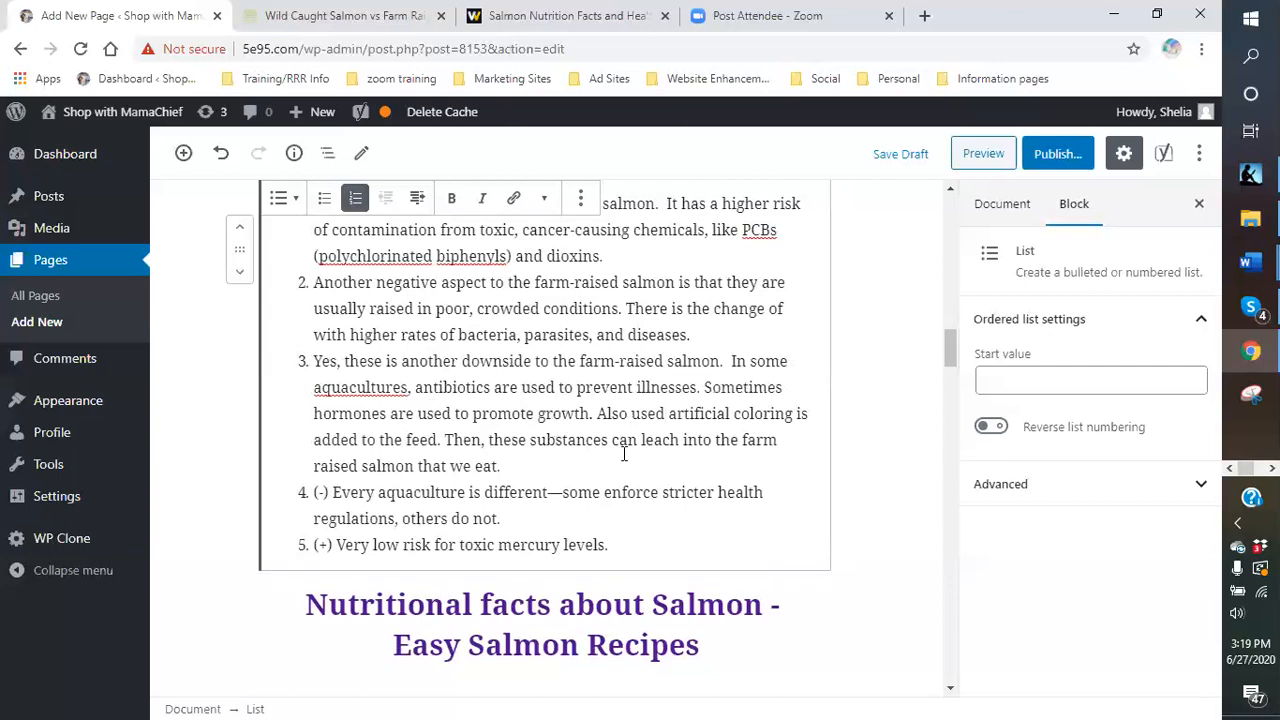
scroll(474, 390, "down", 1)
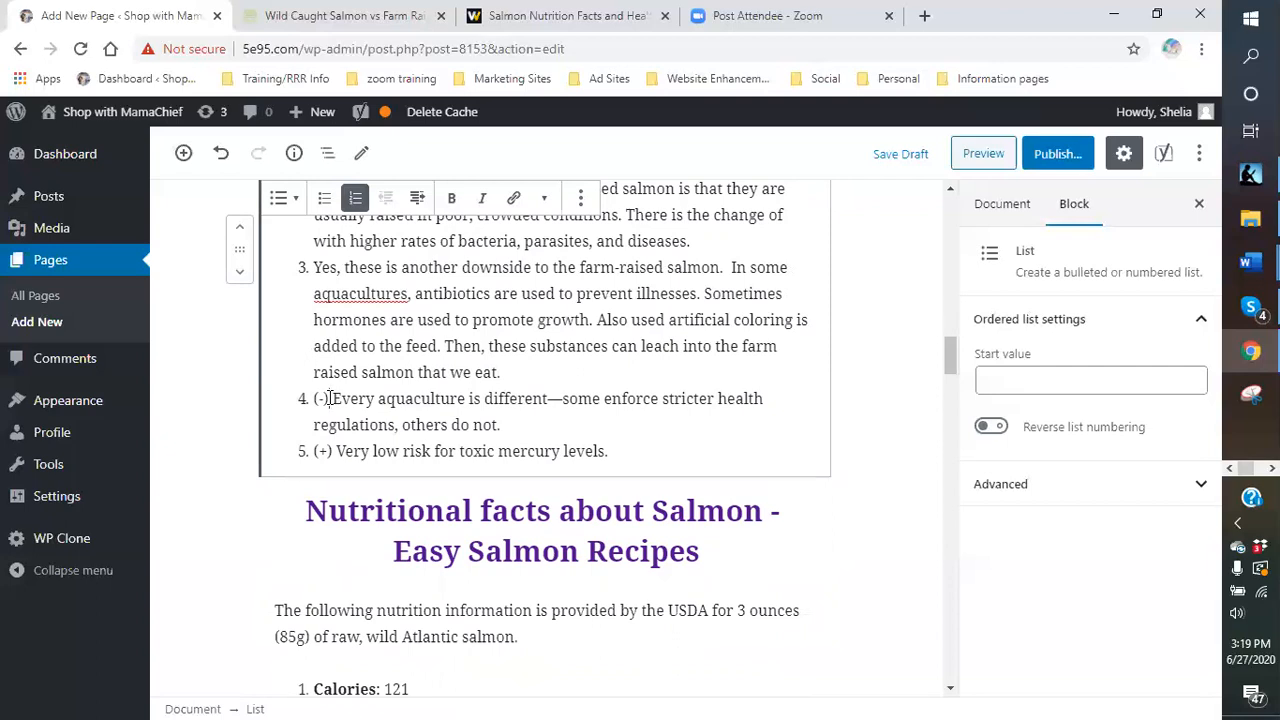
- Start item 4 with 'This is not looking good for the farm-raised salmon. Here is another stick against this process.'
key("BackSpace")
key("BackSpace")
key("BackSpace")
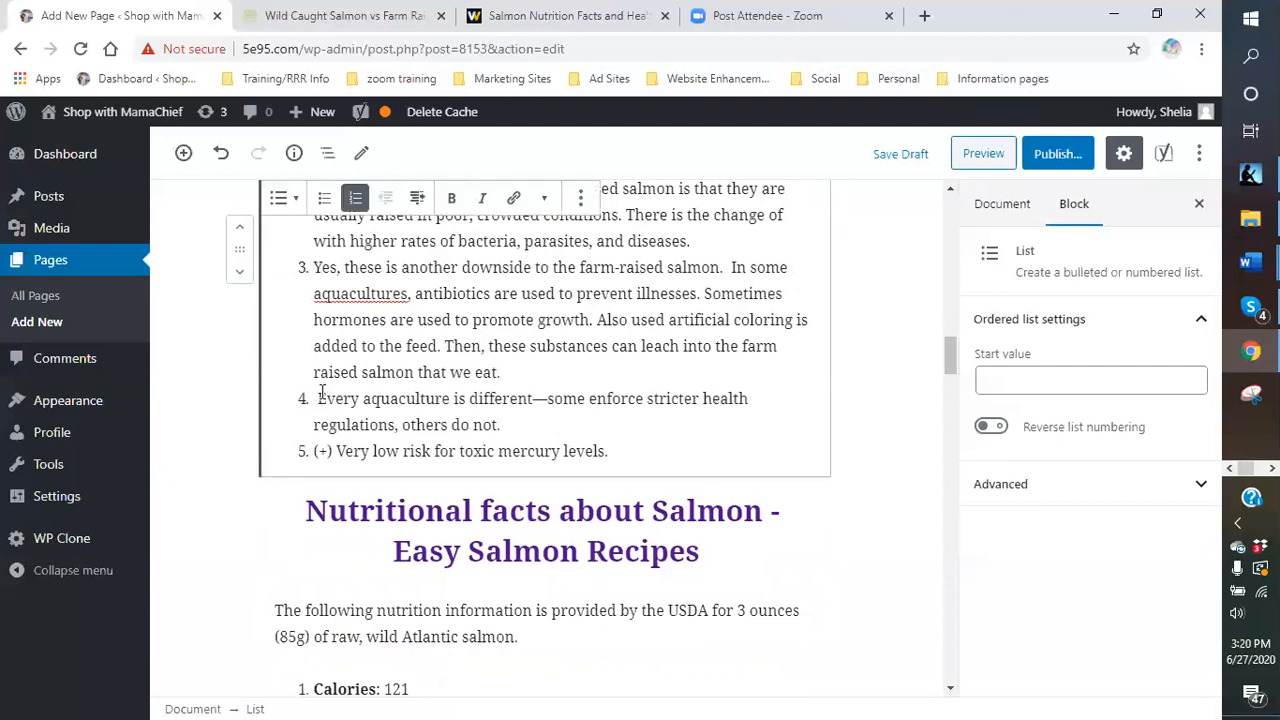
type("This is not looking f")
key("BackSpace")
key("BackSpace")
type("good for the")
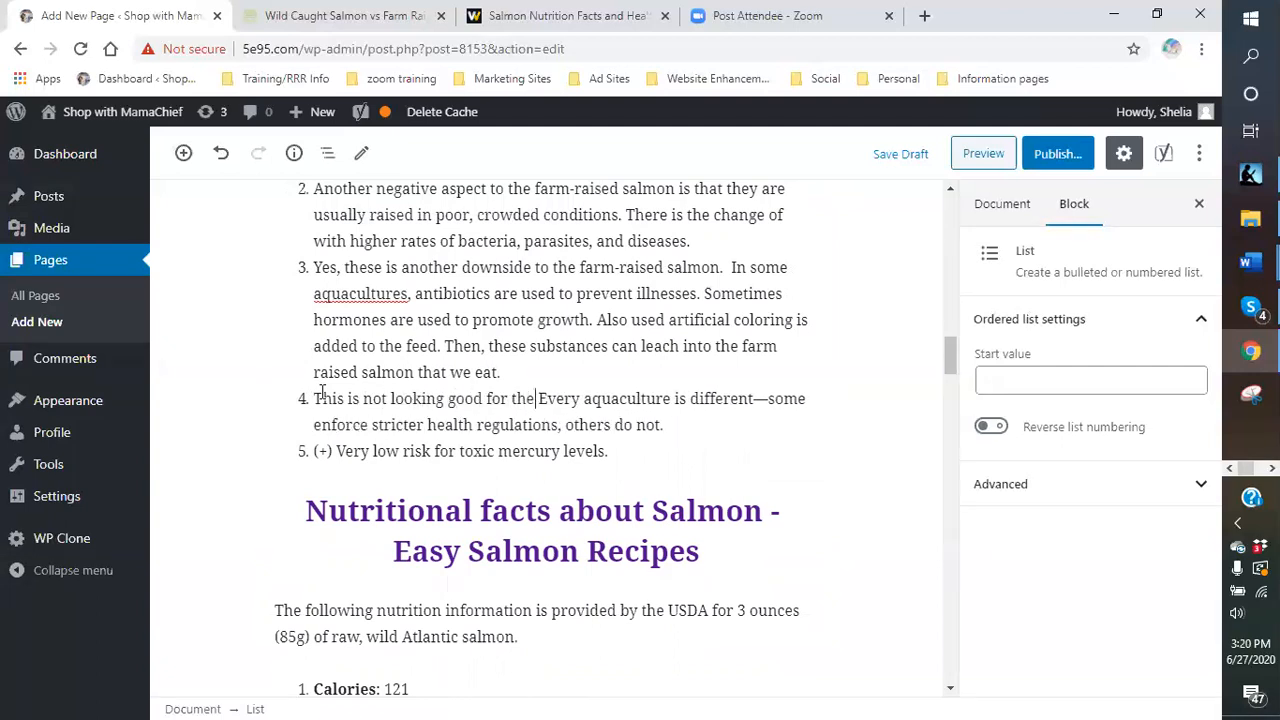
type(" farm-raised")
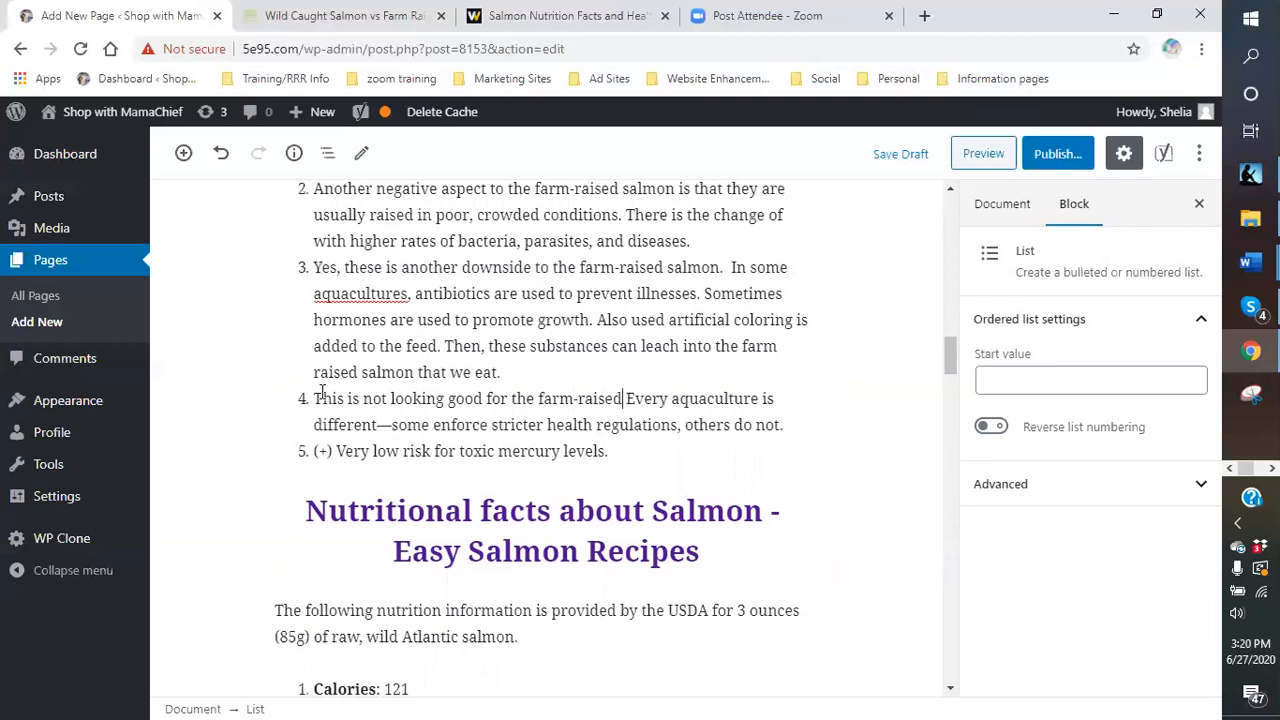
type(" slam ")
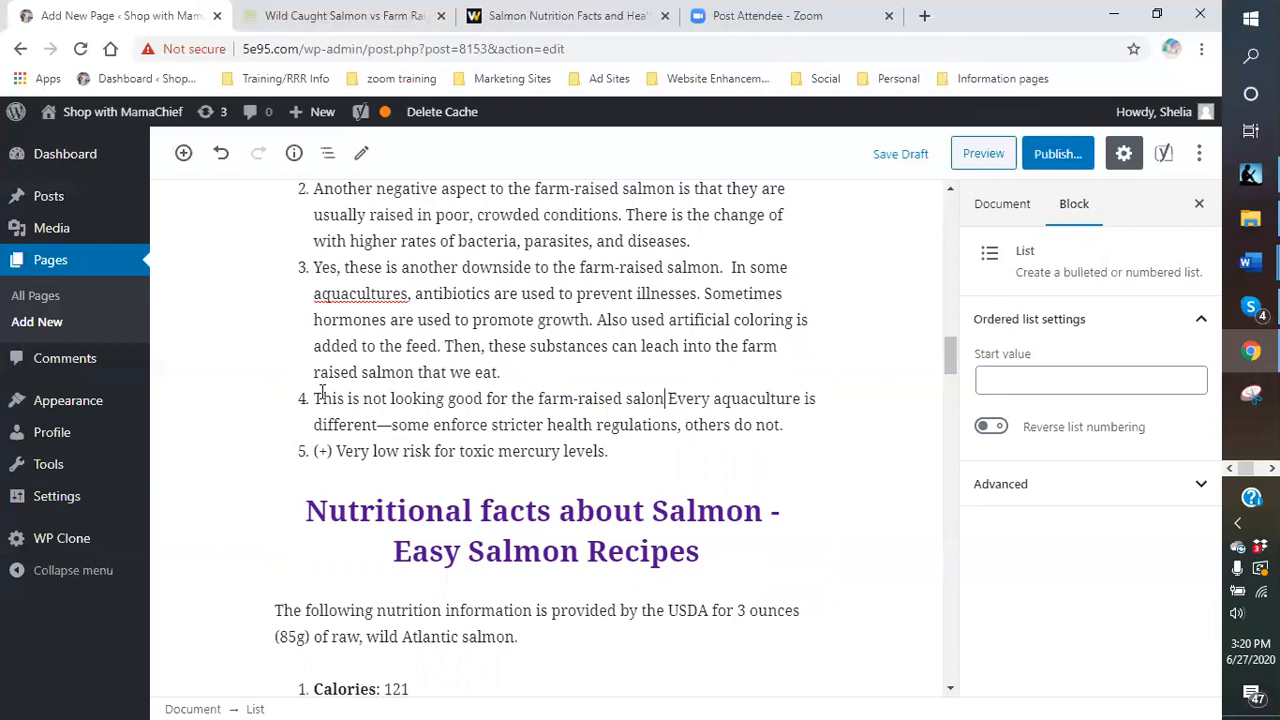
type("on.  Here i")
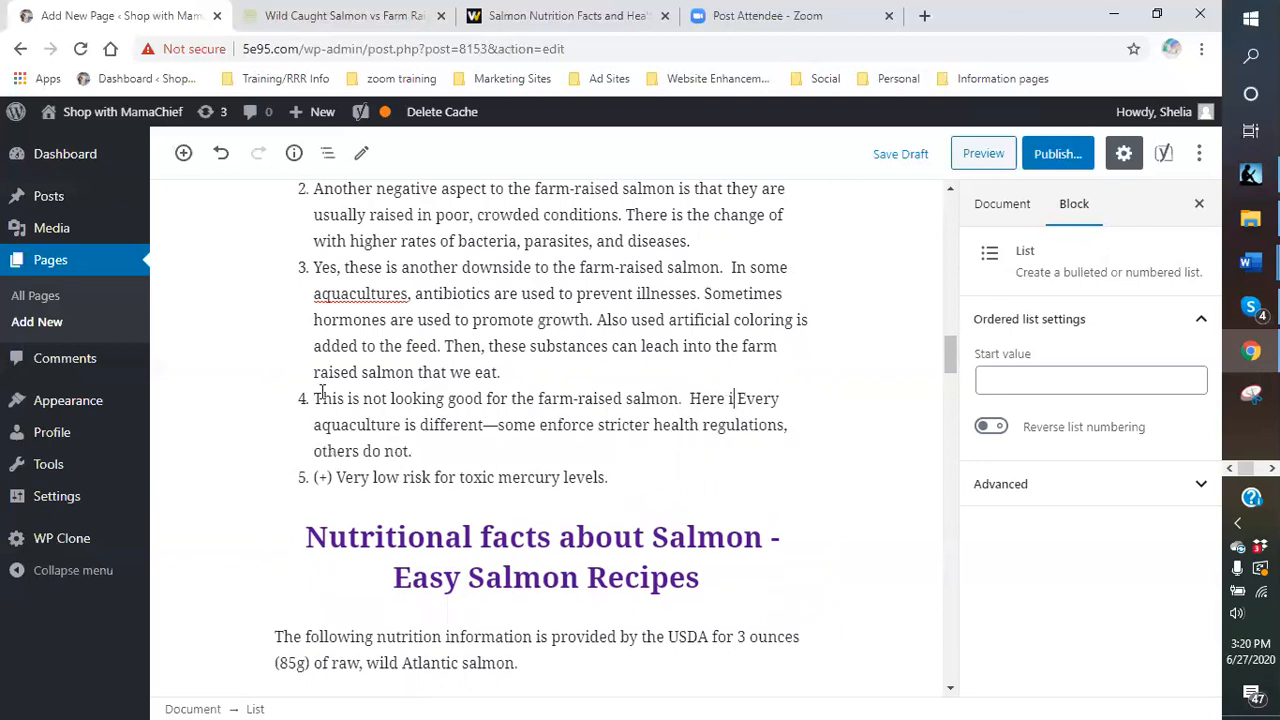
type("s another")
type(" negative")
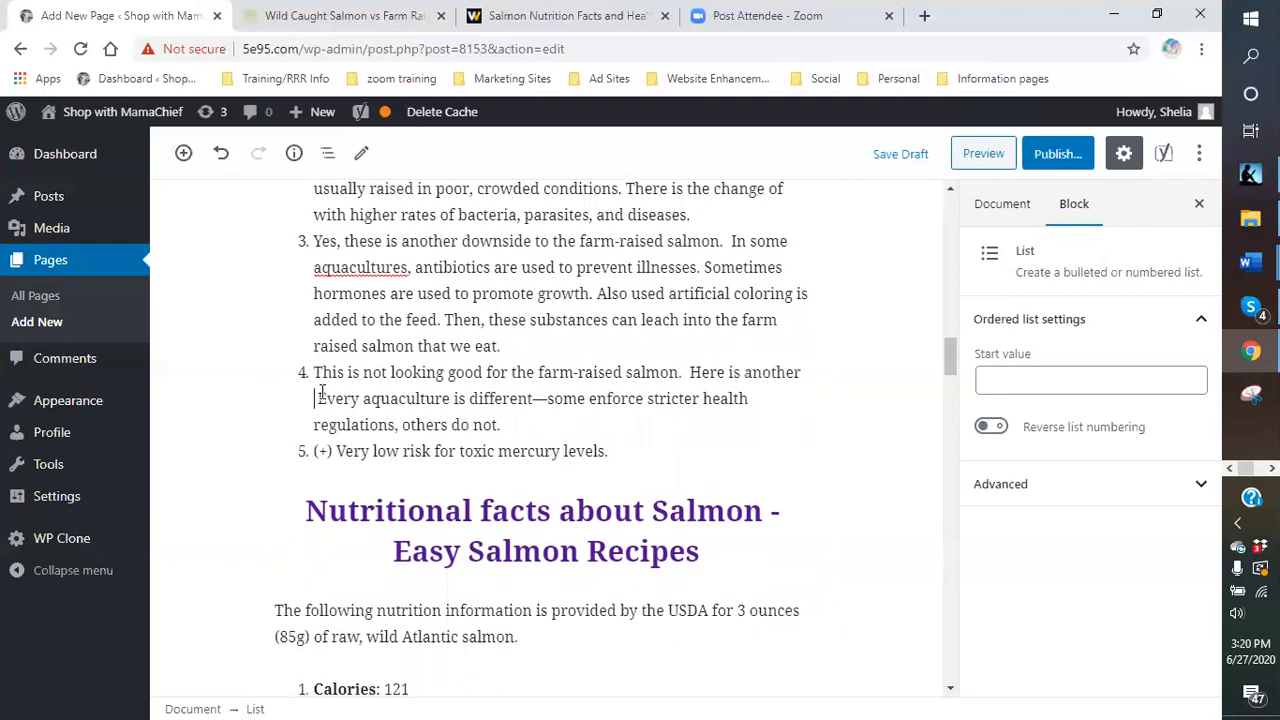
key("BackSpace")
key("BackSpace")
key("BackSpace")
key("BackSpace")
key("BackSpace")
key("BackSpace")
key("BackSpace")
key("BackSpace")
key("BackSpace")
type("stick again")
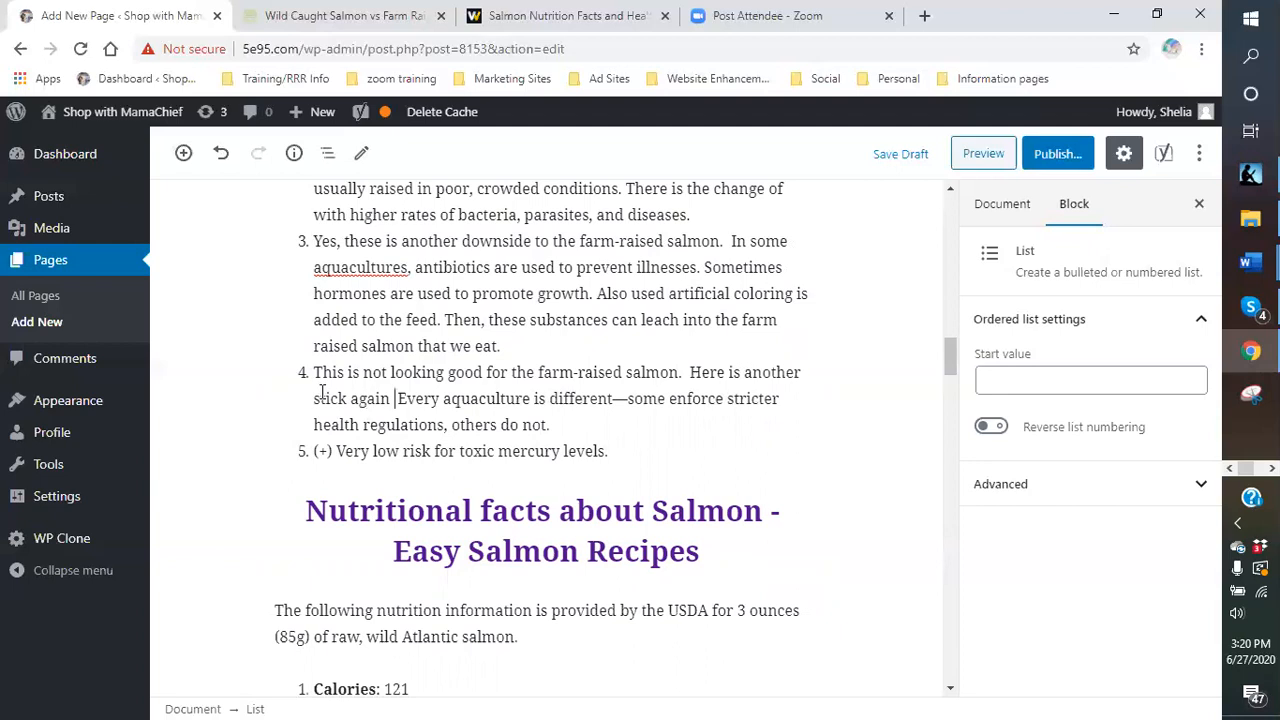
key("BackSpace")
type("st ")
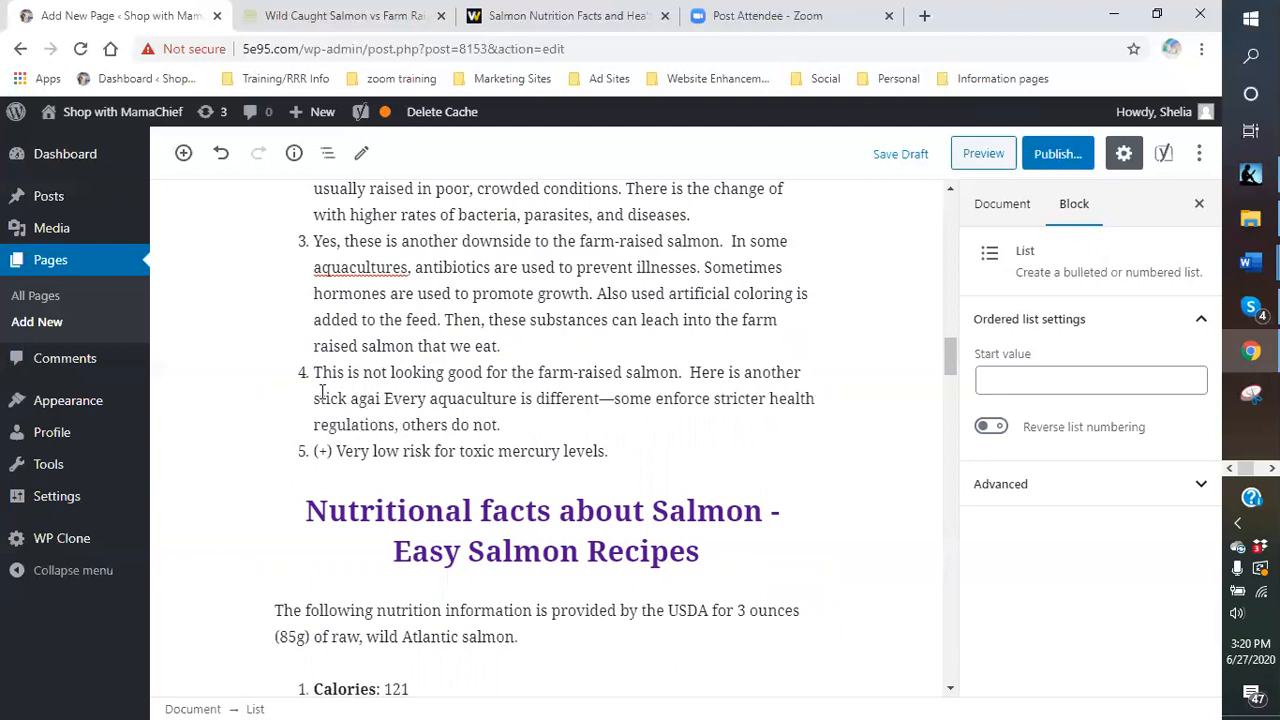
type("ther")
key("BackSpace")
key("BackSpace")
key("BackSpace")
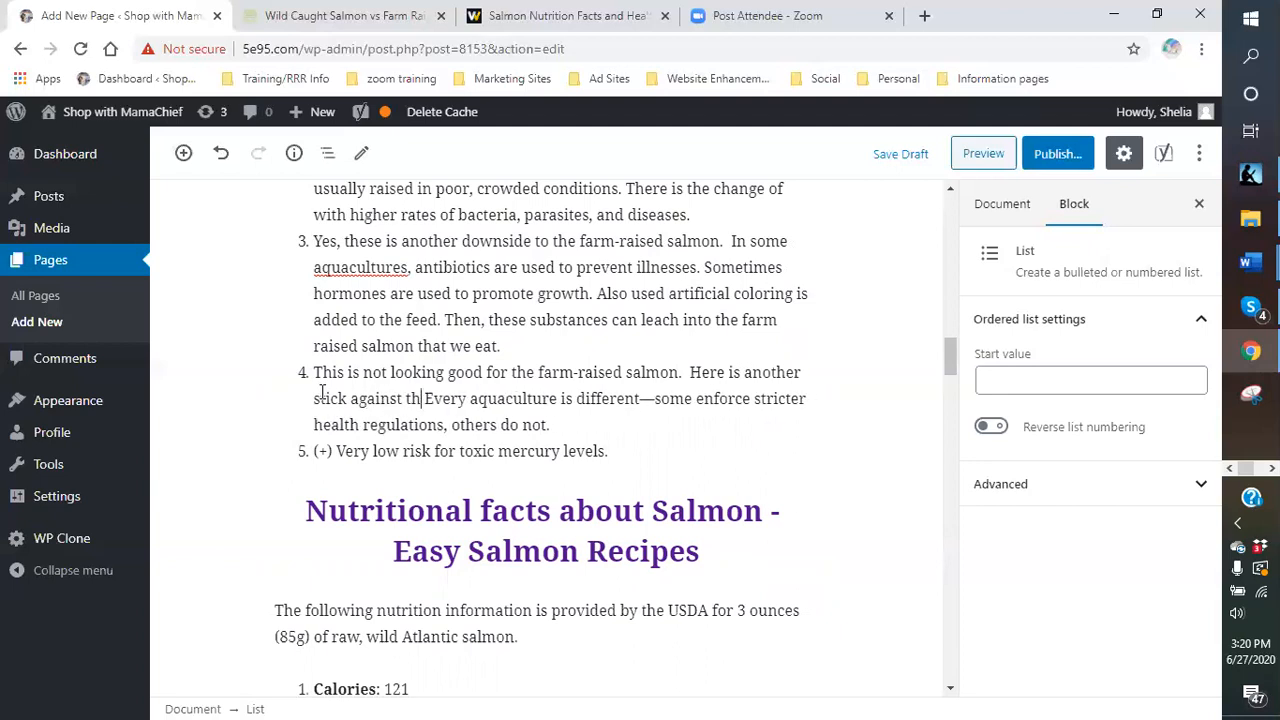
type("his process.")
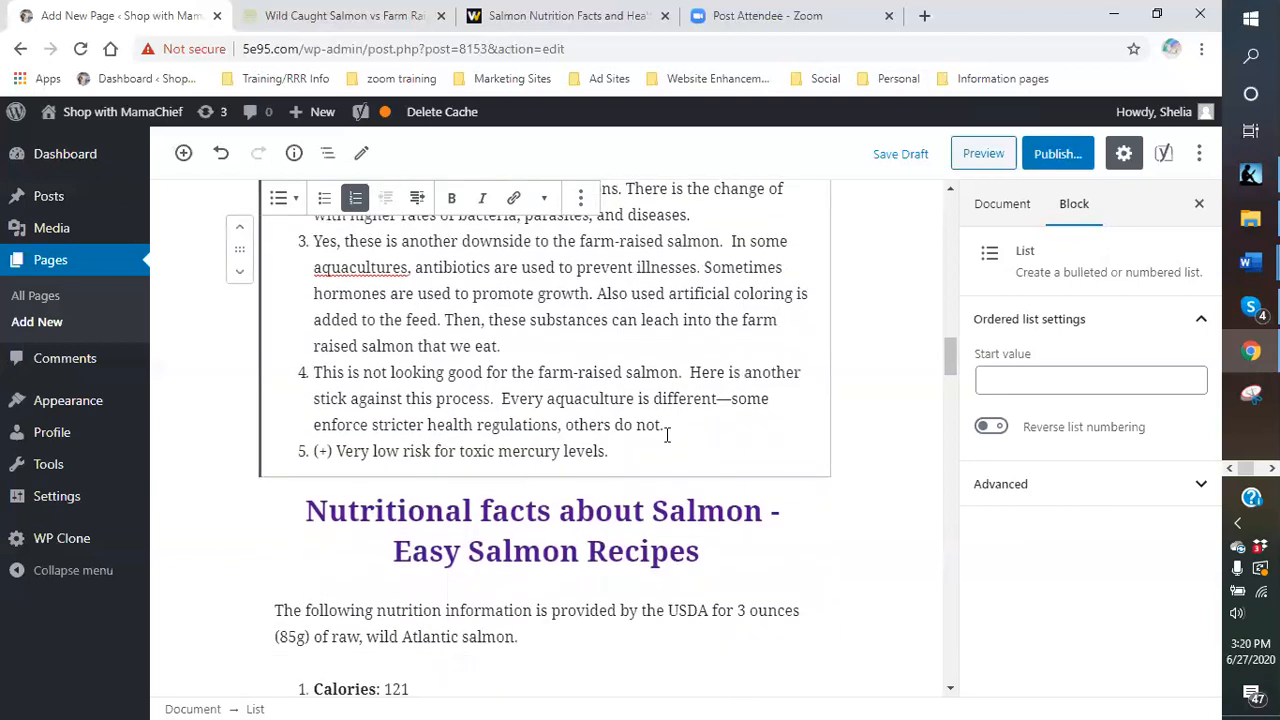
- Change 'others' to 'Other programs' so item 4 ends 'Other programs do not.'
left_click(563, 430)
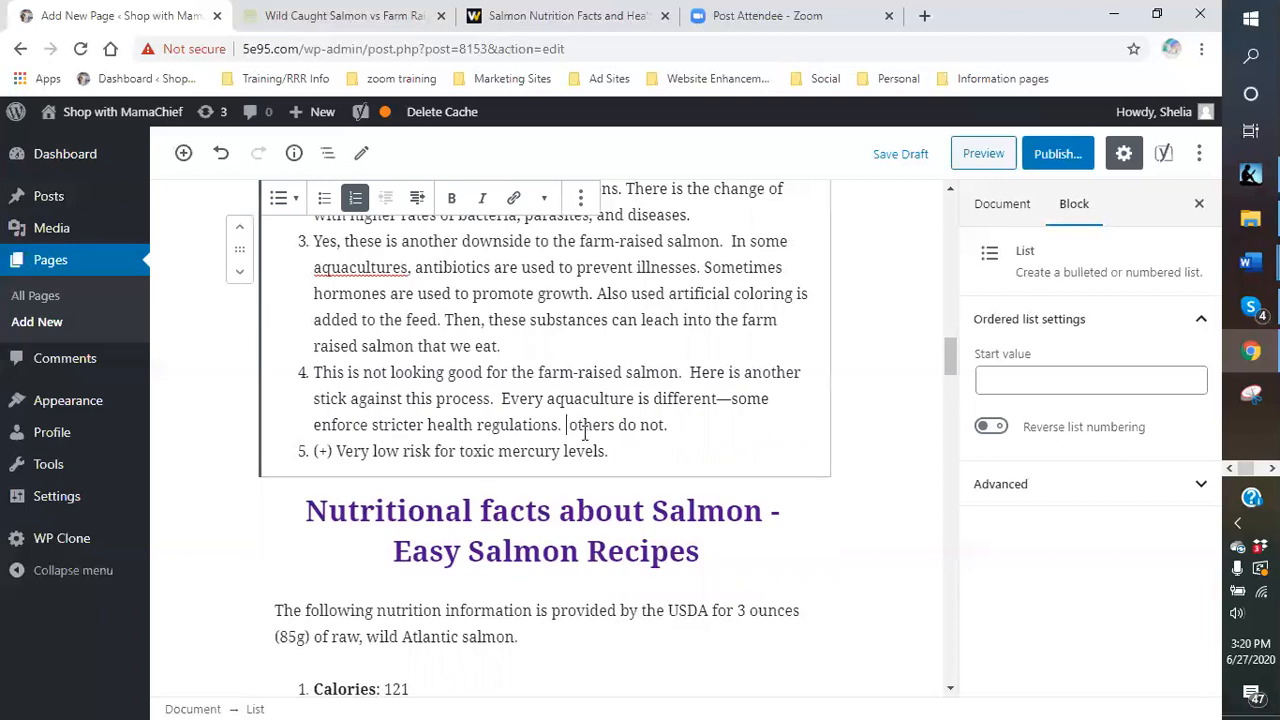
key("BackSpace")
key("BackSpace")
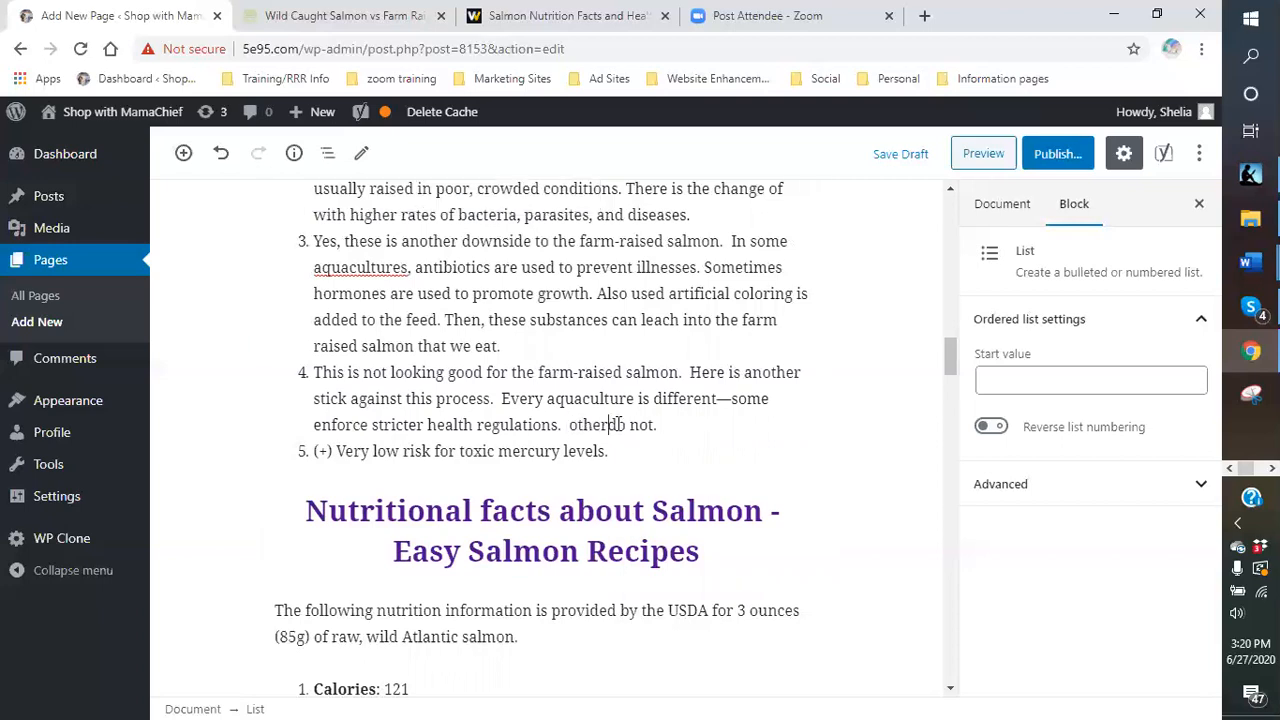
type("programs")
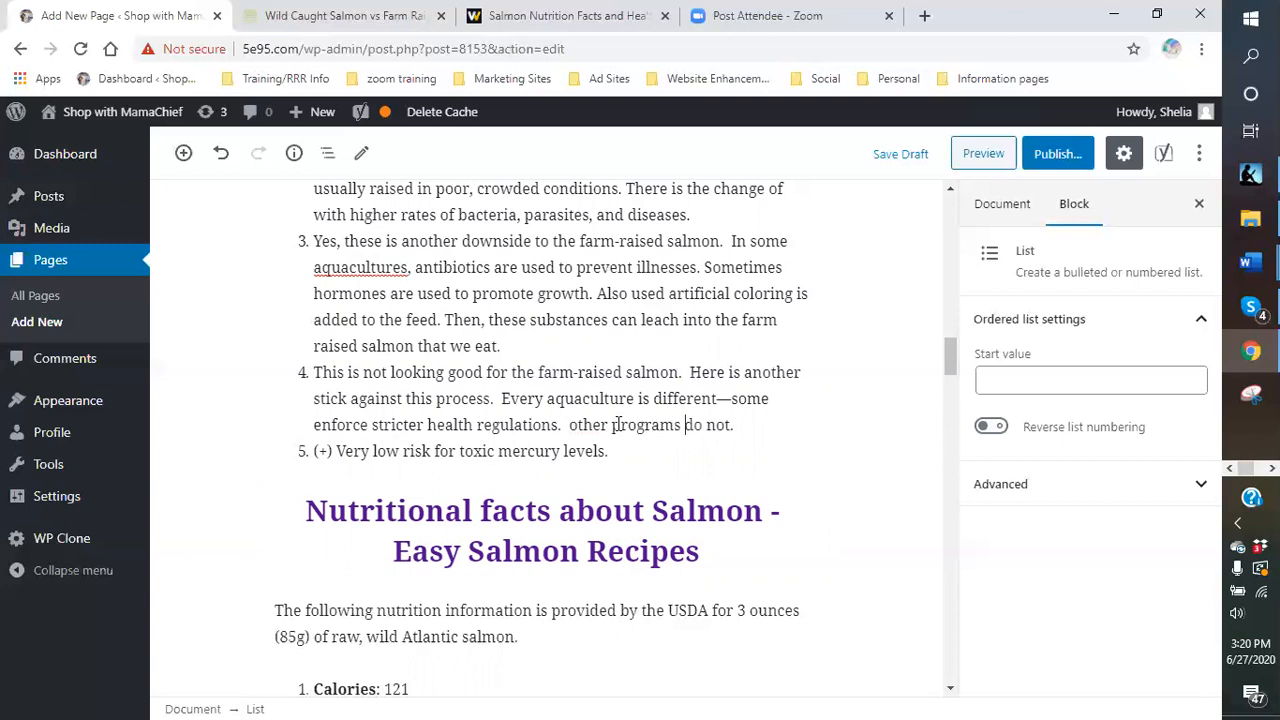
left_click(578, 425)
key("BackSpace")
type("O")
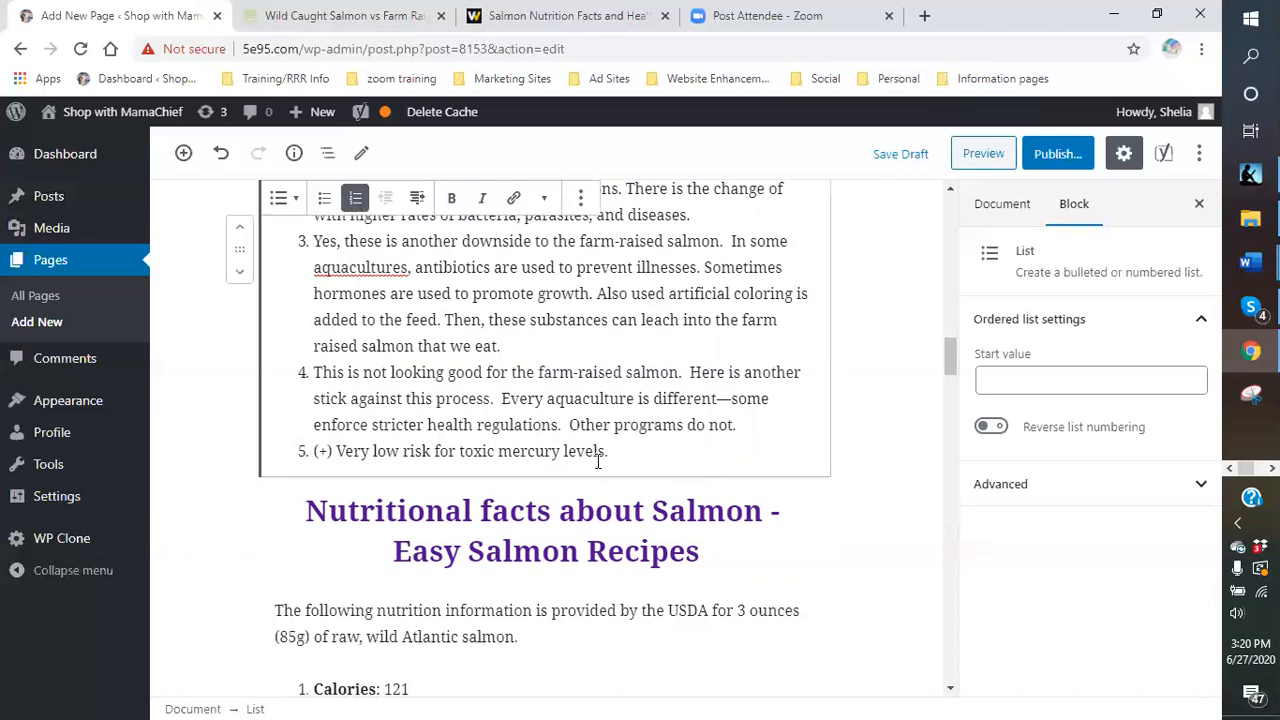
- Replace item 5's (+) with 'Yeah!!! A POSITIVE FOR THE FARM-RAISED SALMON!!!' and save the draft
left_click(336, 451)
double_click(336, 451)
left_click(331, 452)
key("BackSpace")
key("BackSpace")
key("BackSpace")
type("Yes")
key("BackSpace")
type("ah")
type("!!! A P")
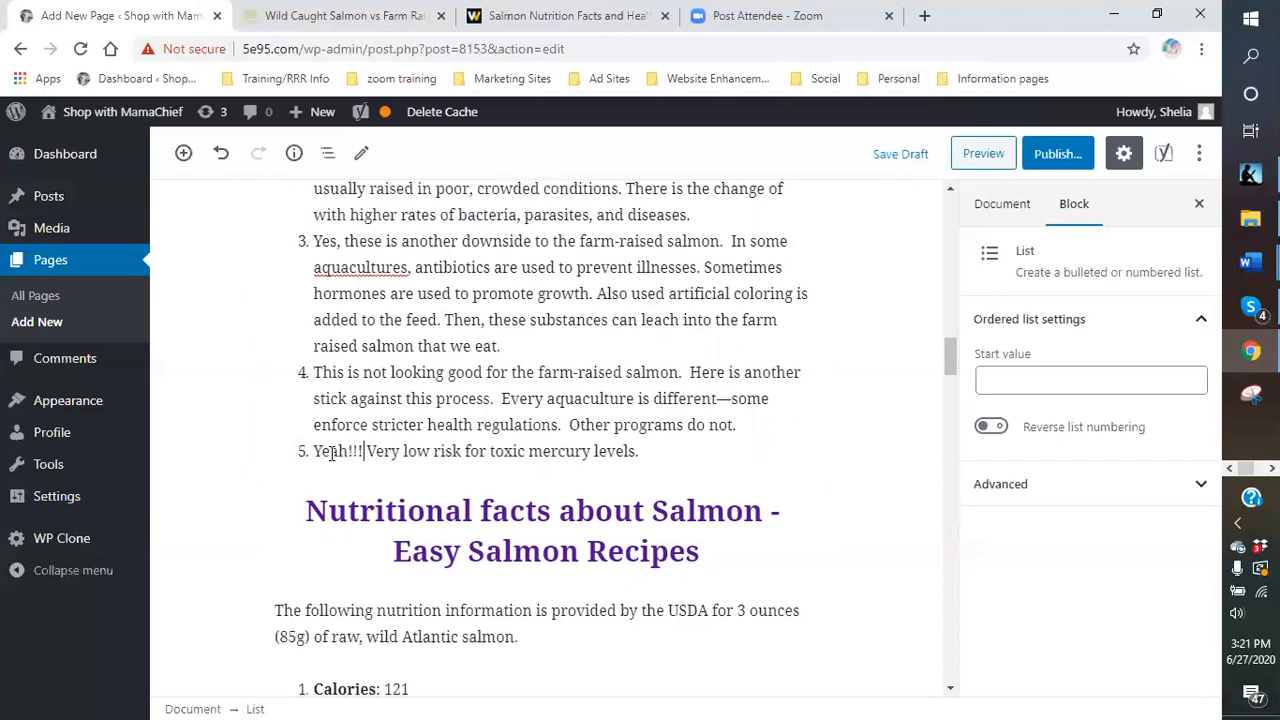
type("OSITIVE FOR TH")
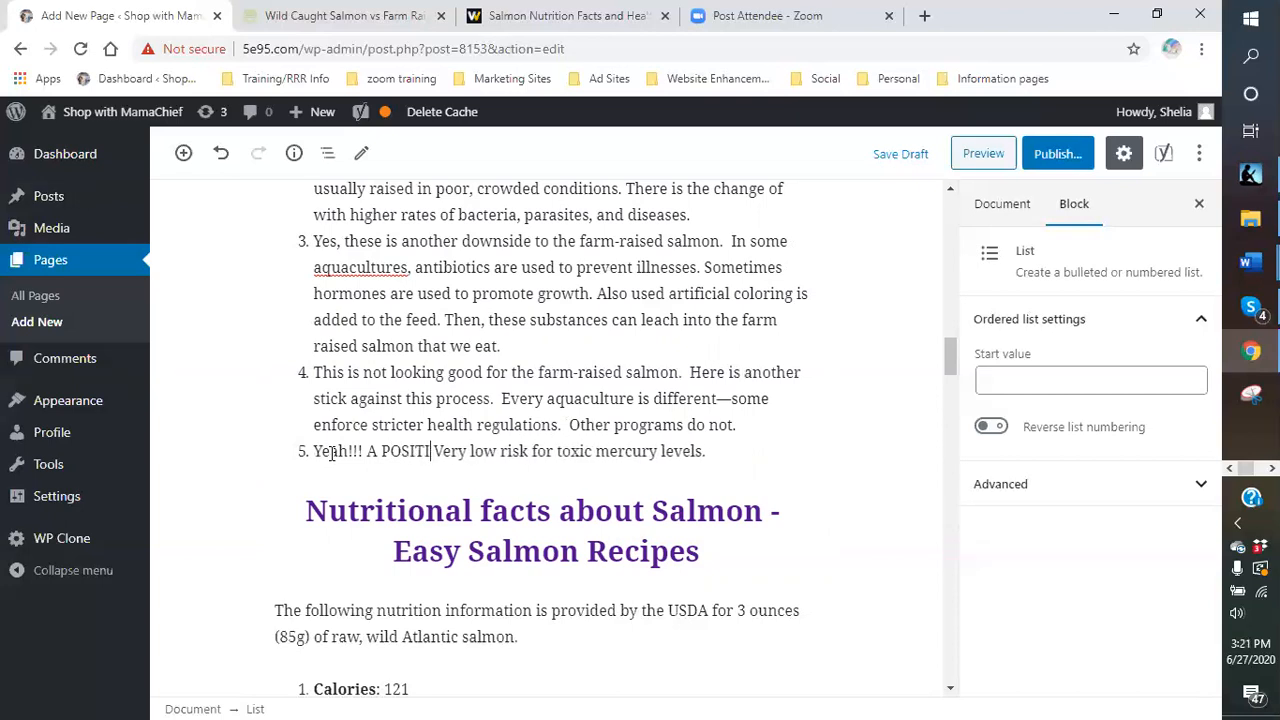
type("E FARM-RAI")
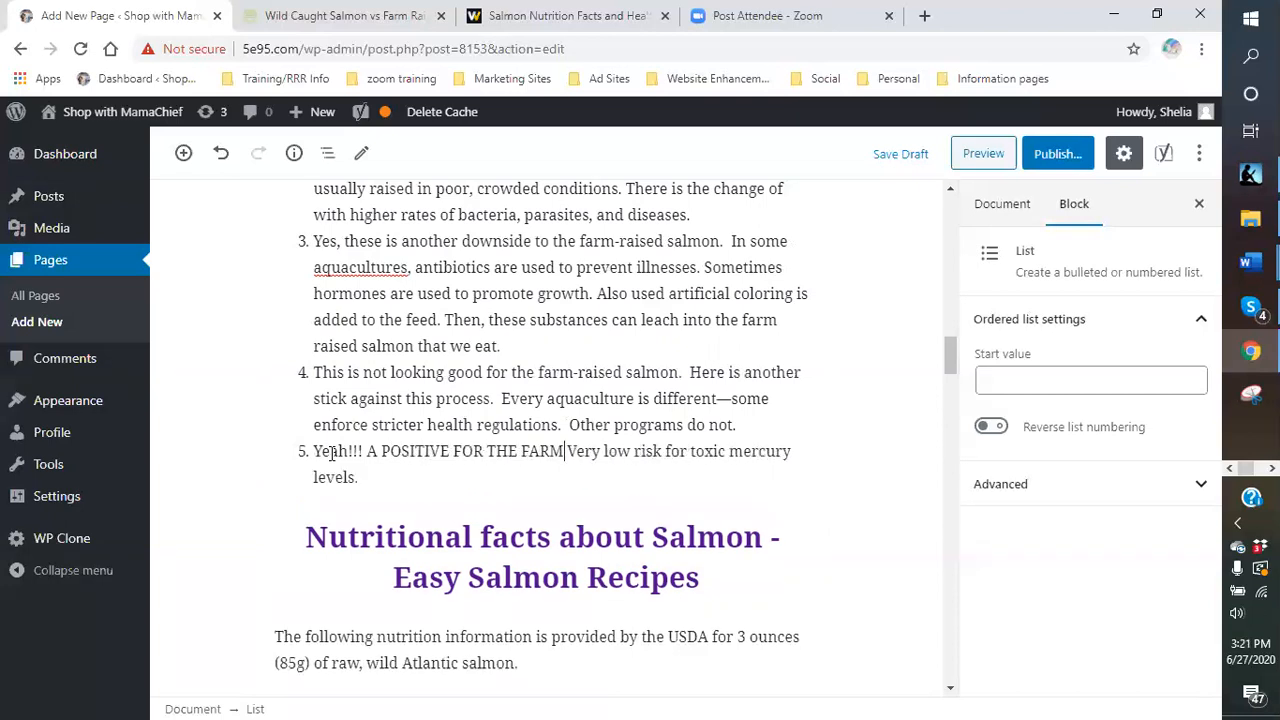
type("SED SALMON!!!")
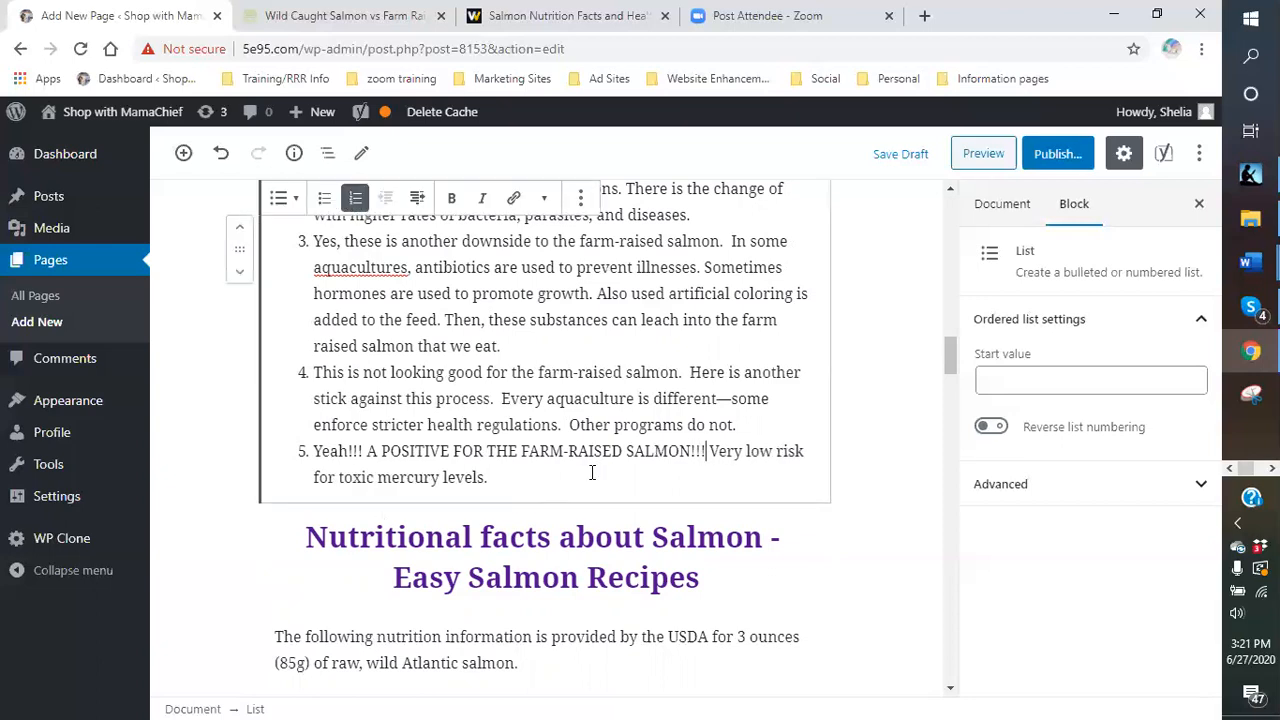
left_click(890, 156)
left_click(294, 153)
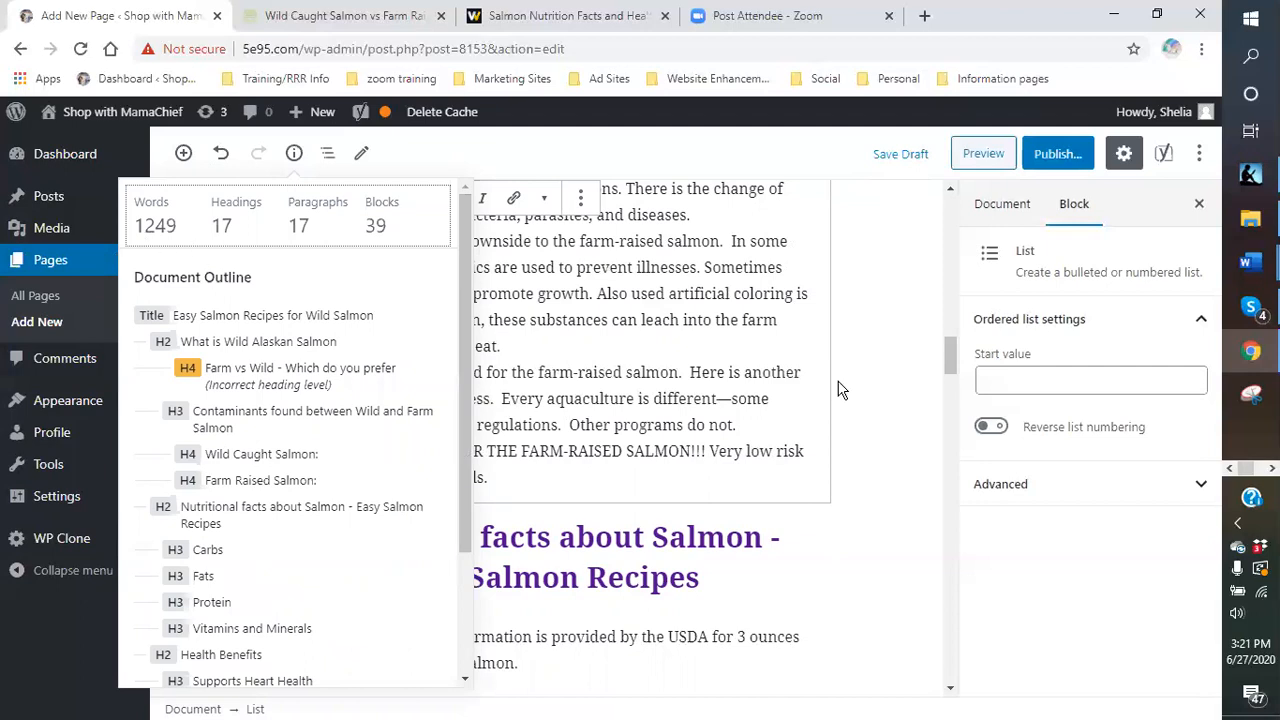
left_click(803, 343)
scroll(803, 343, "up", 3)
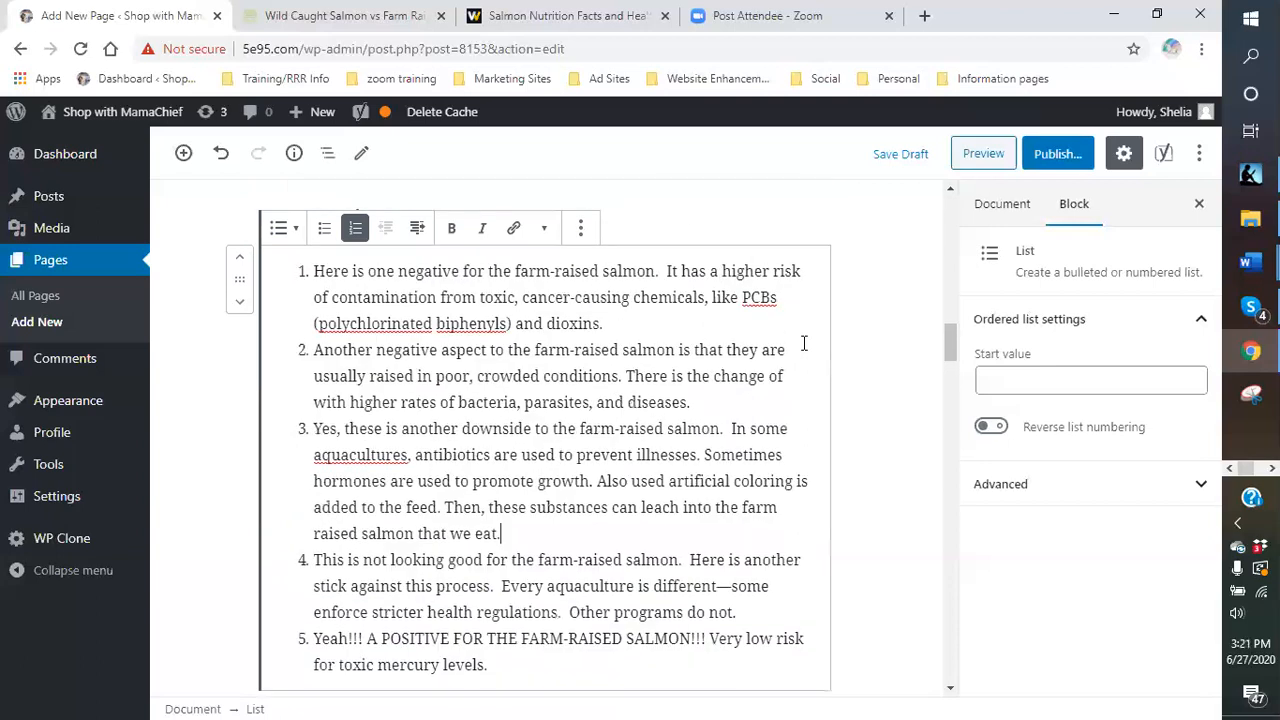
left_click(294, 155)
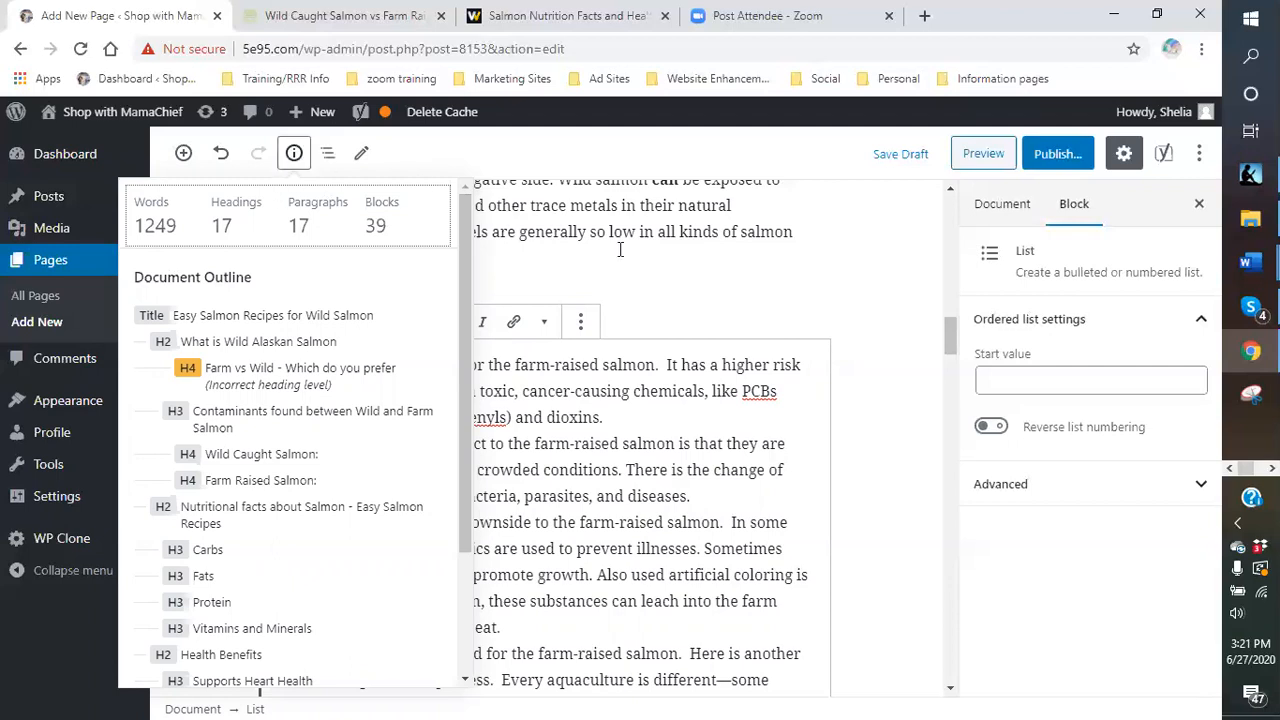
left_click(697, 271)
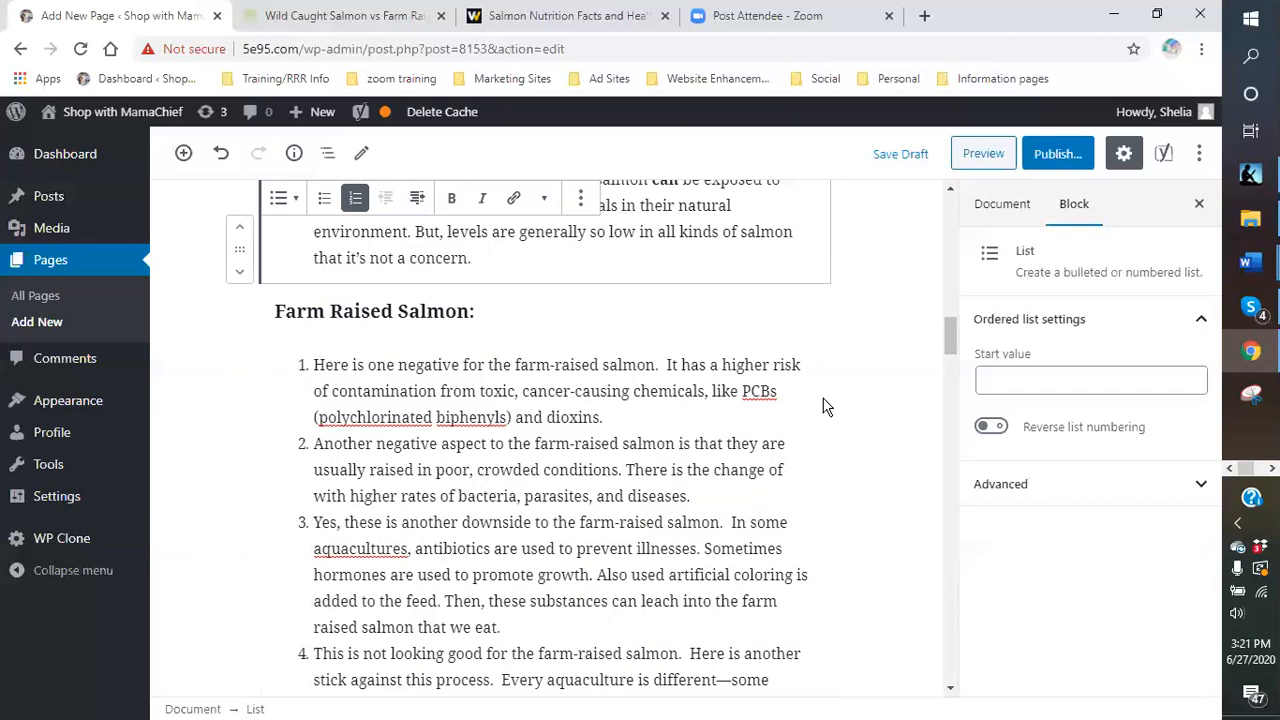
scroll(824, 405, "up", 4)
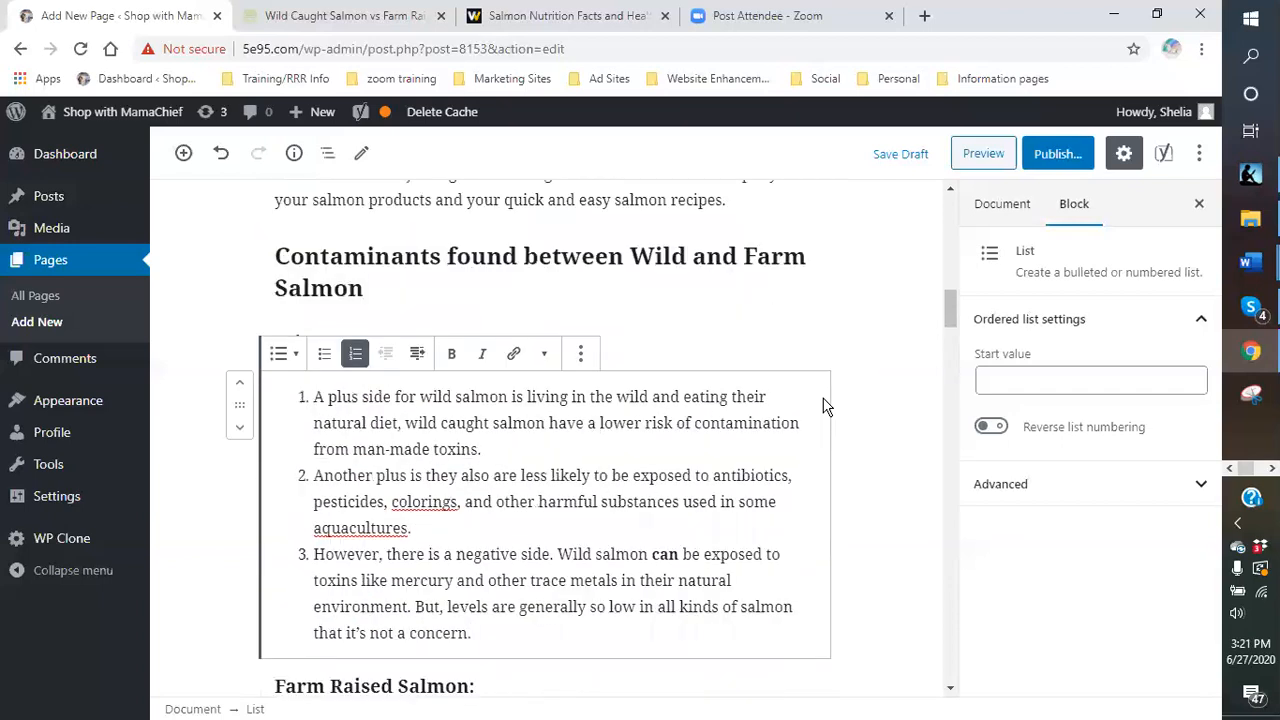
scroll(824, 405, "down", 5)
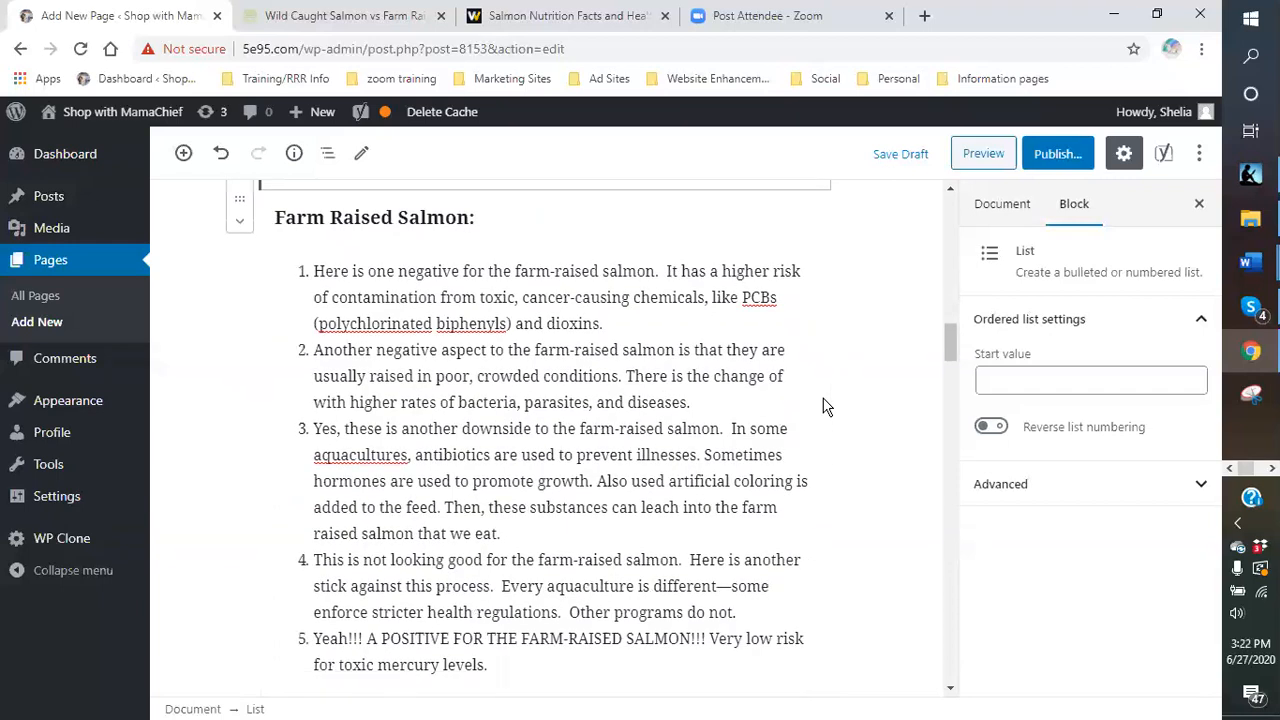
scroll(824, 405, "down", 5)
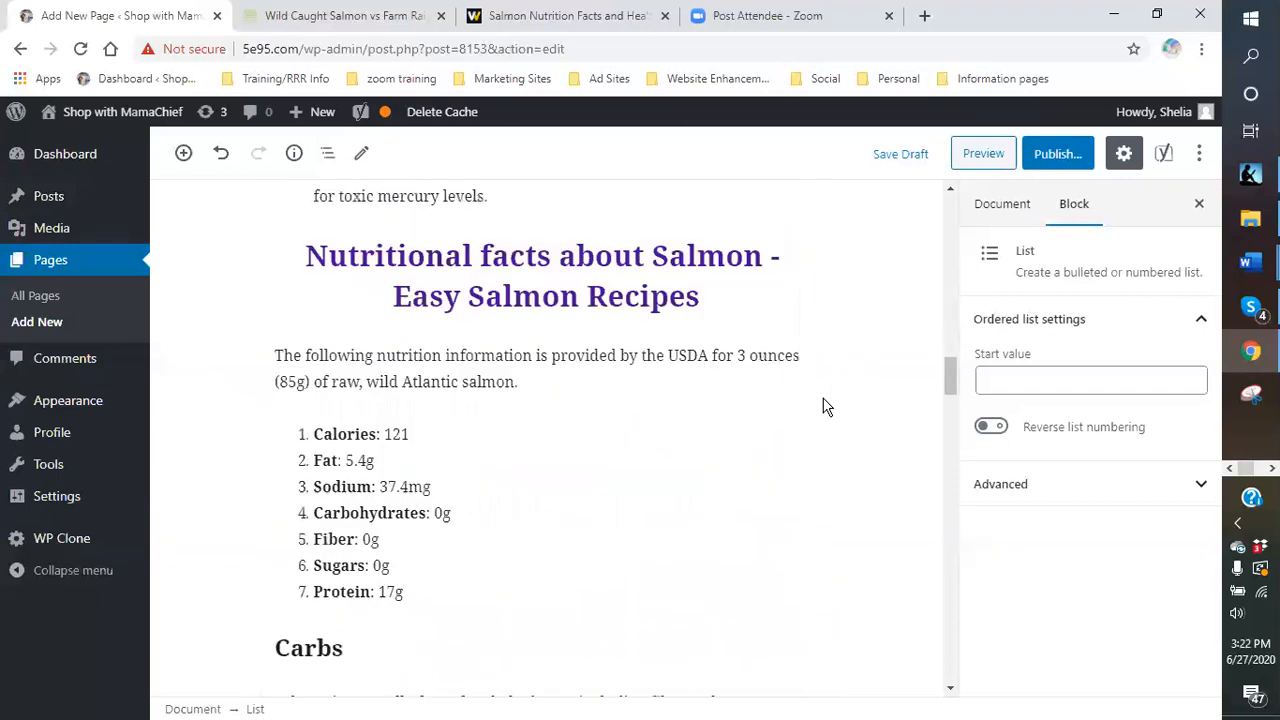
left_click(294, 157)
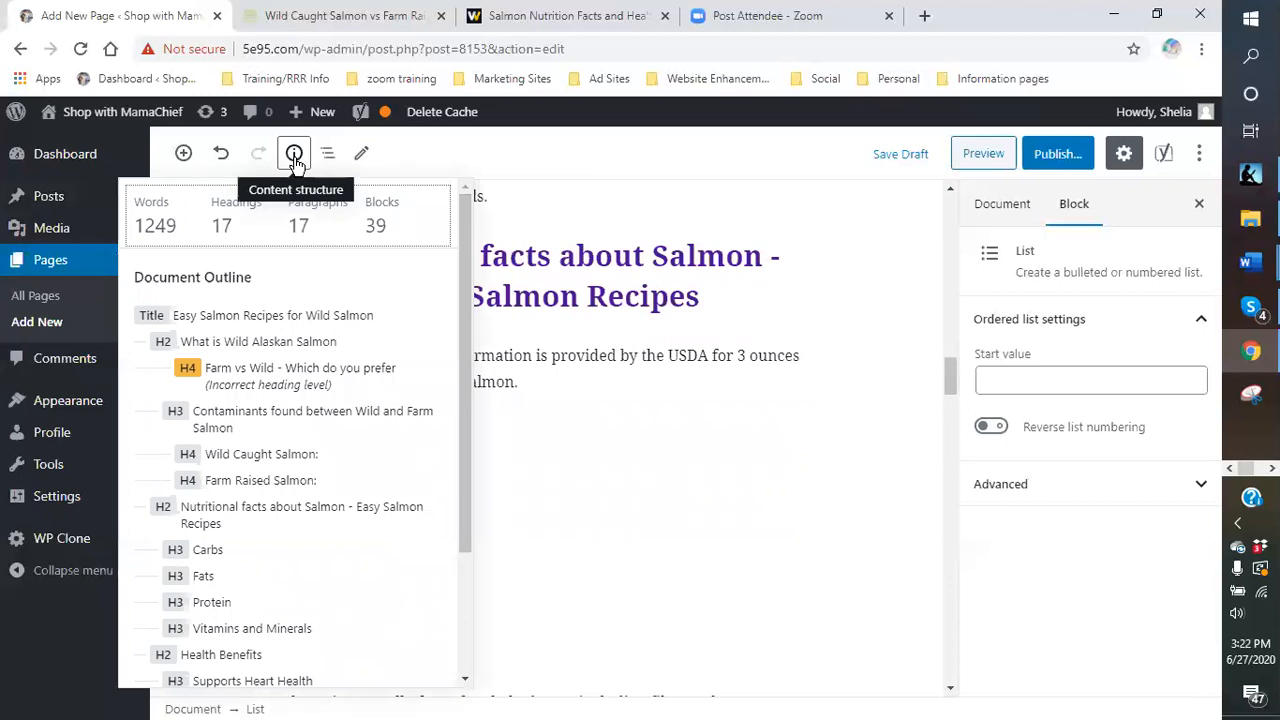
left_click(294, 157)
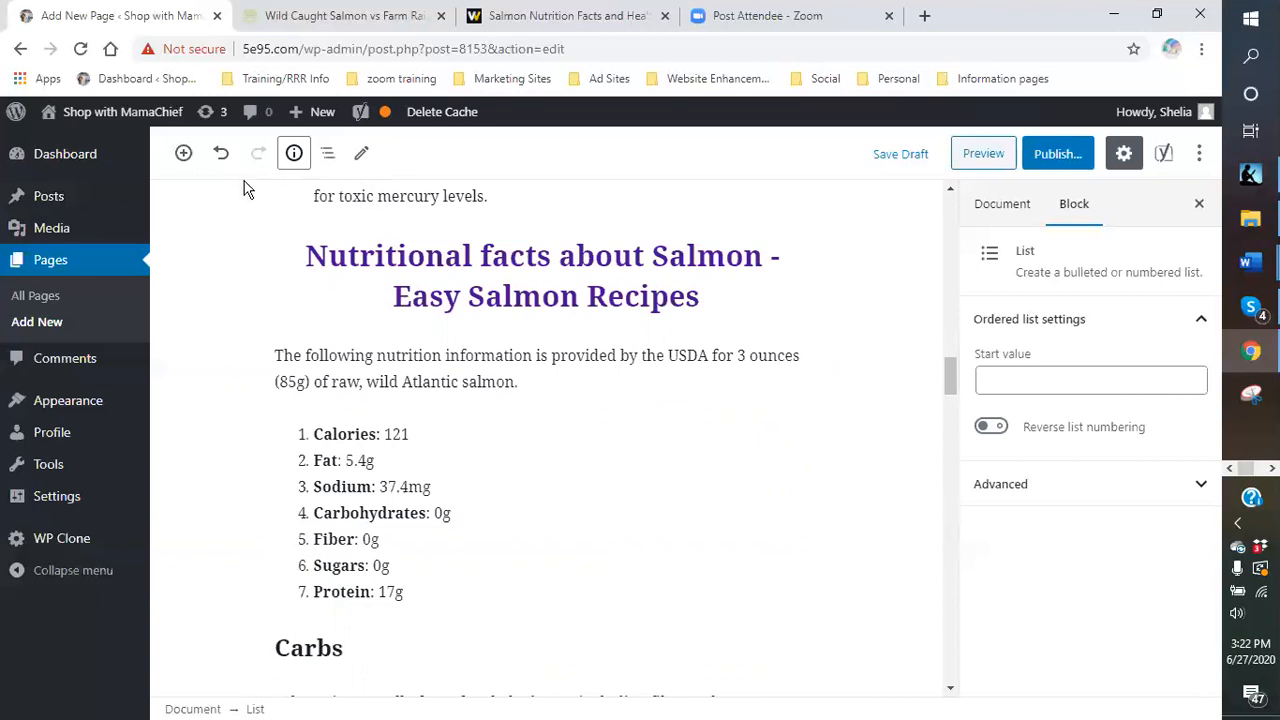
left_click(294, 153)
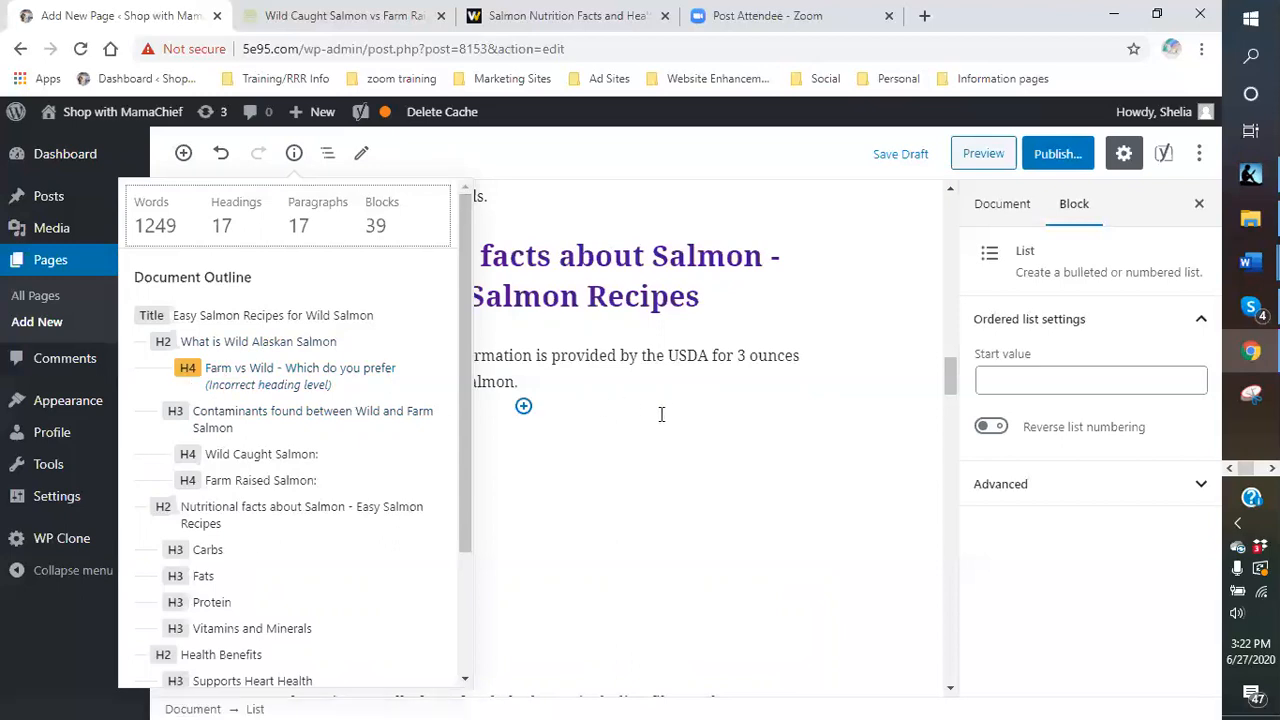
left_click(746, 307)
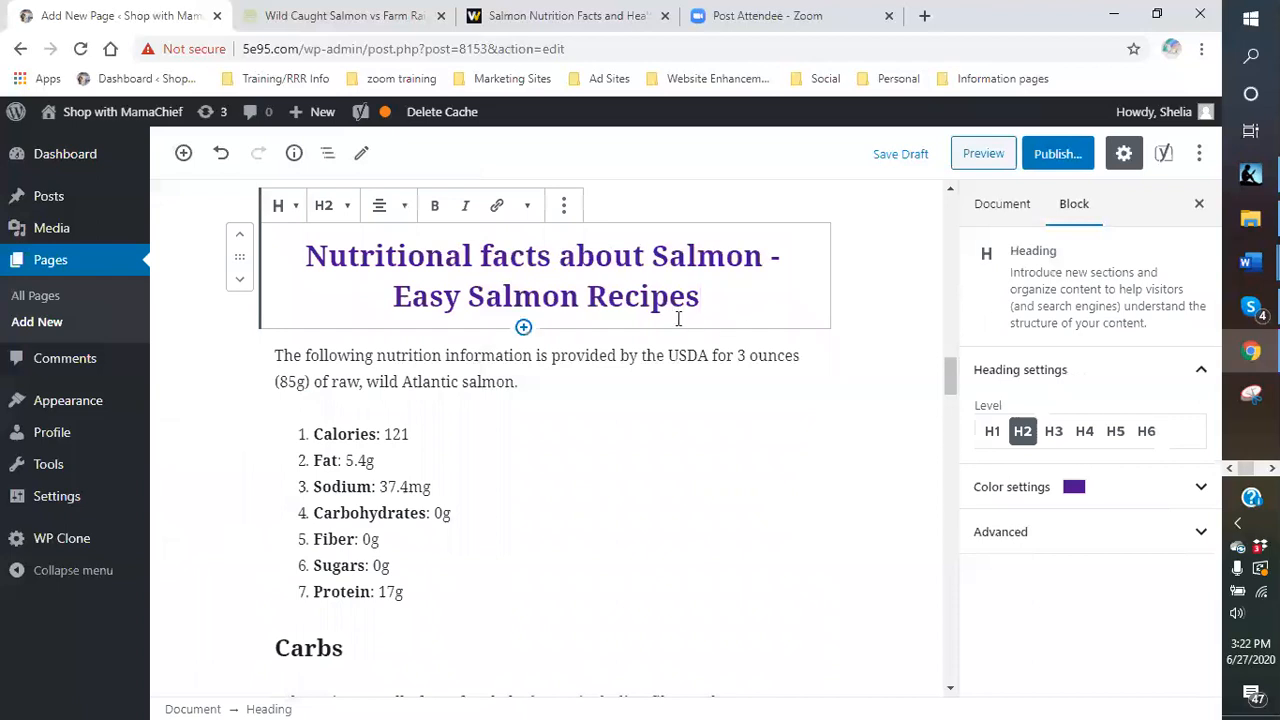
scroll(678, 318, "down", 3)
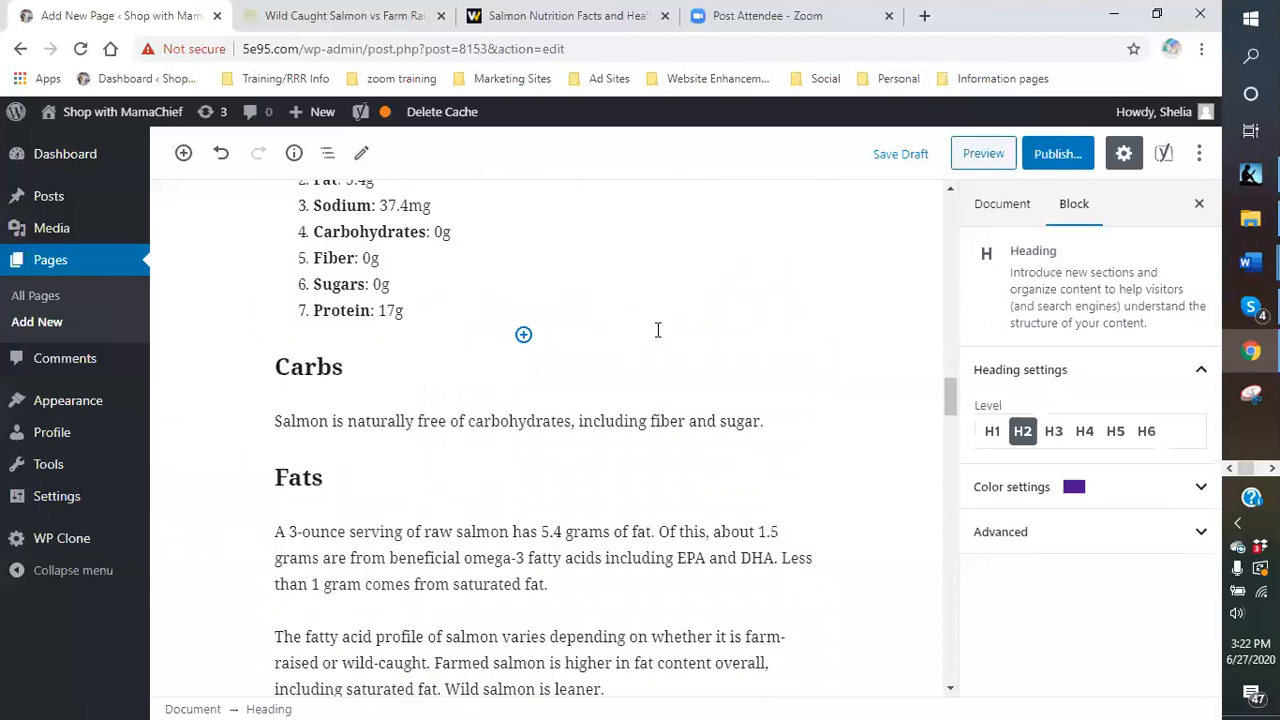
scroll(658, 330, "down", 9)
scroll(658, 337, "up", 14)
scroll(650, 328, "up", 3)
scroll(494, 358, "up", 5)
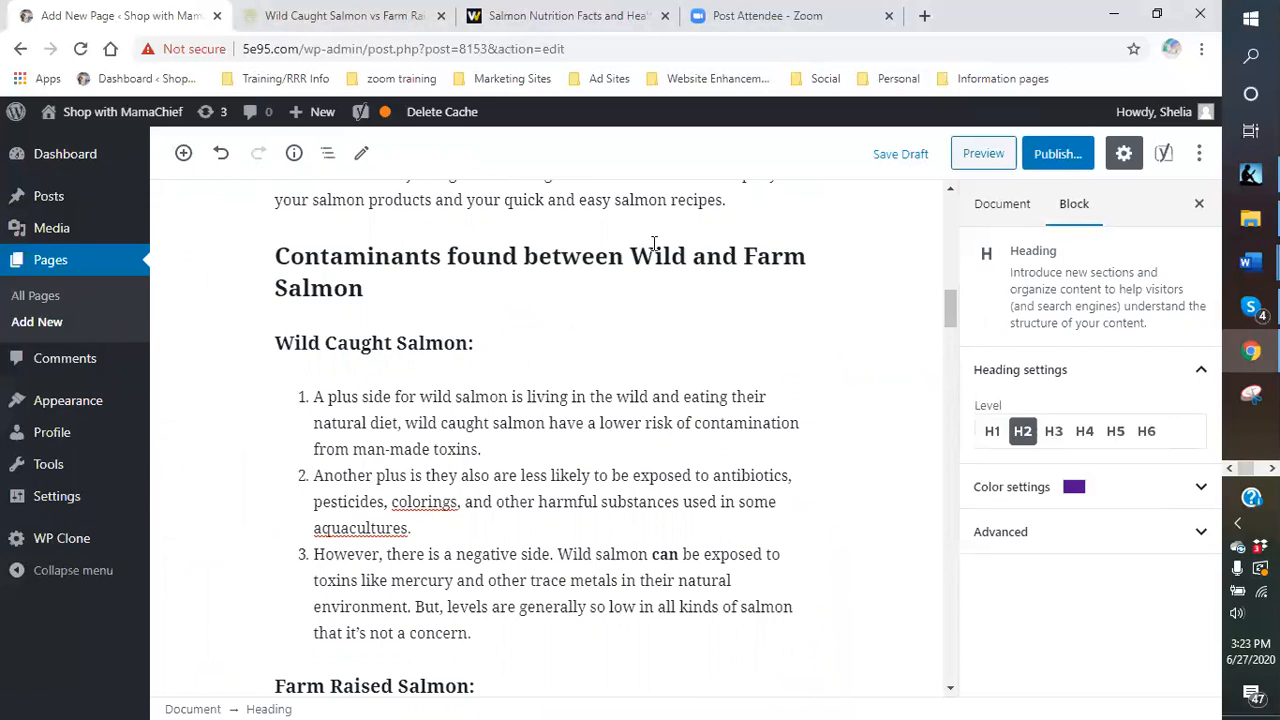
- Open Suforia from the Marketing Sites bookmarks in a new tab and sign in
left_click(924, 15)
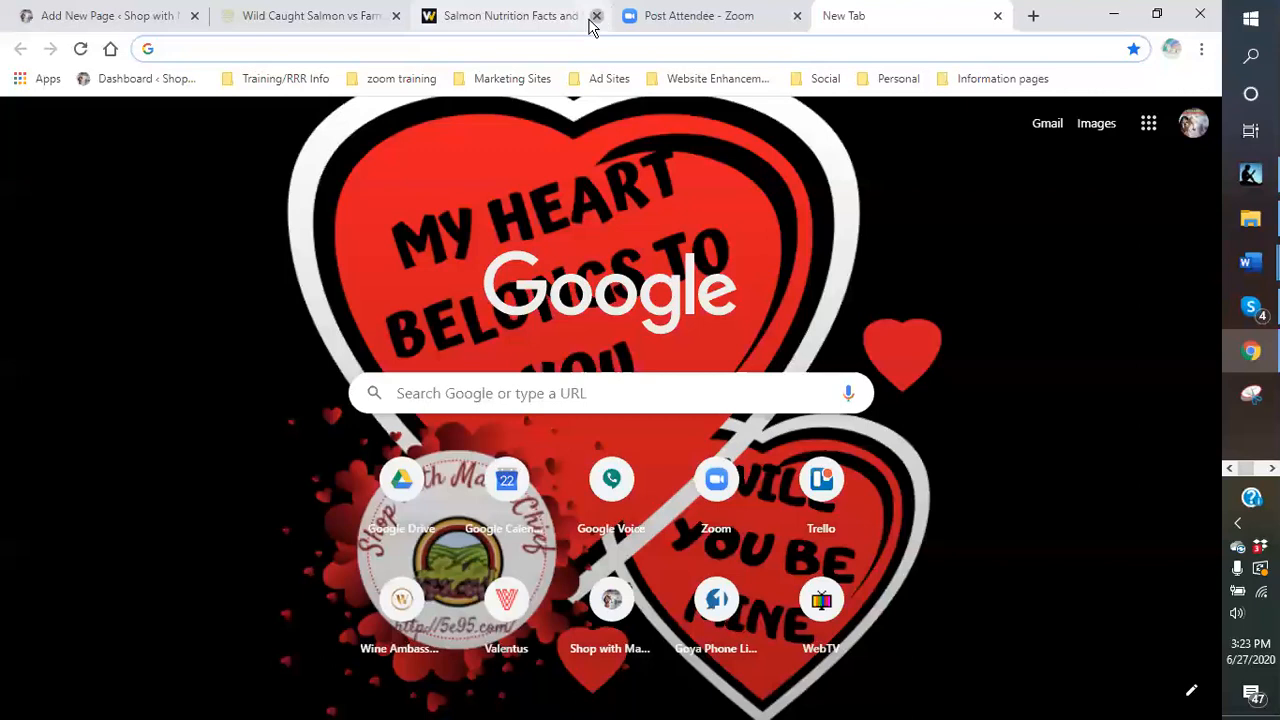
left_click(596, 16)
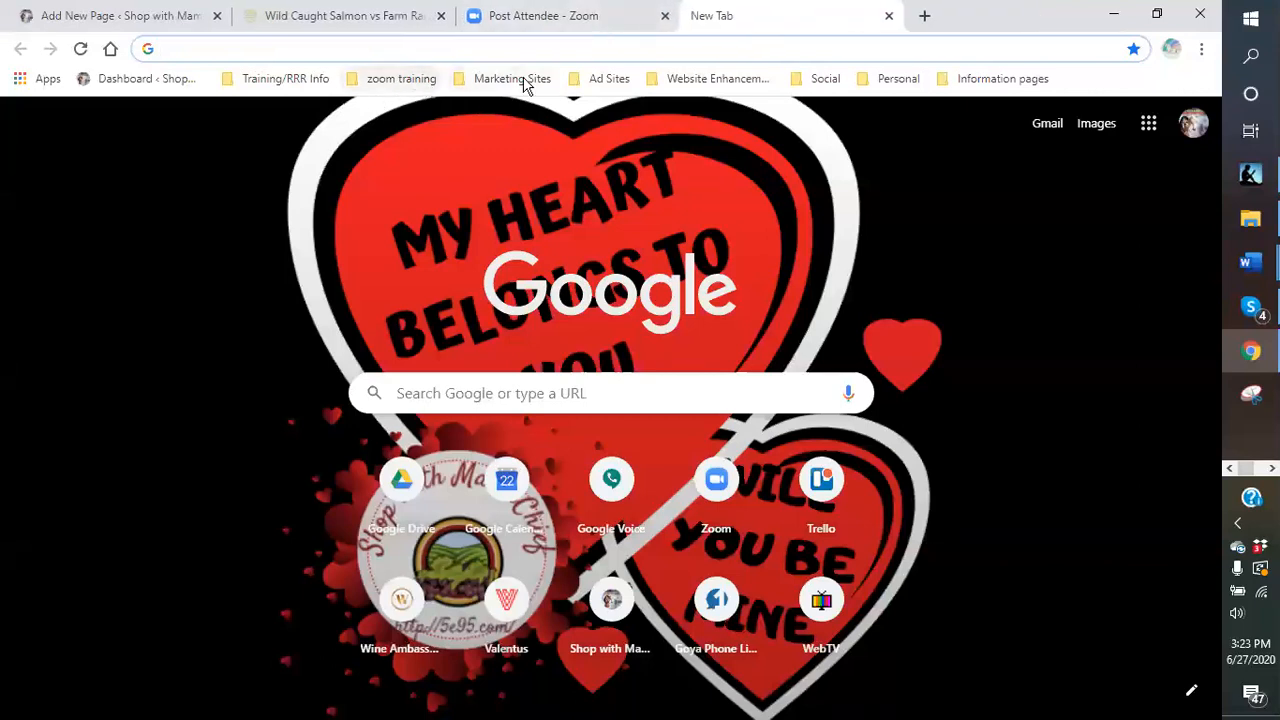
left_click(515, 80)
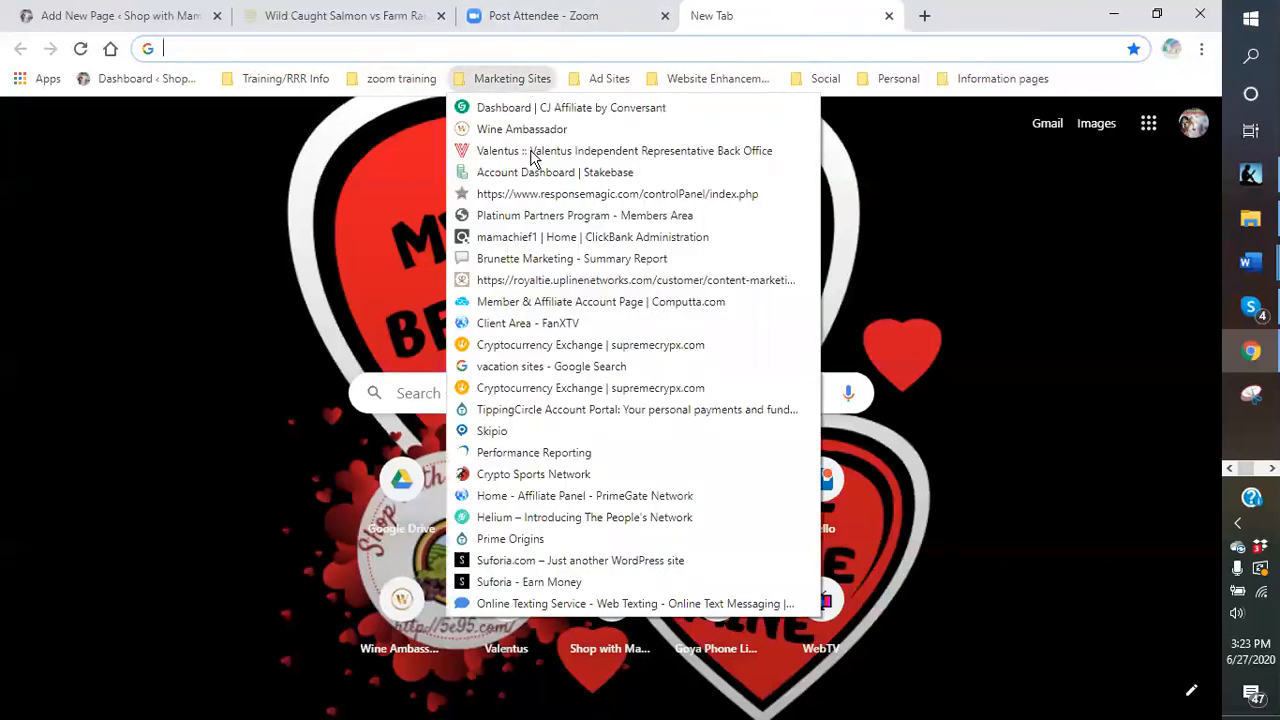
left_click(558, 563)
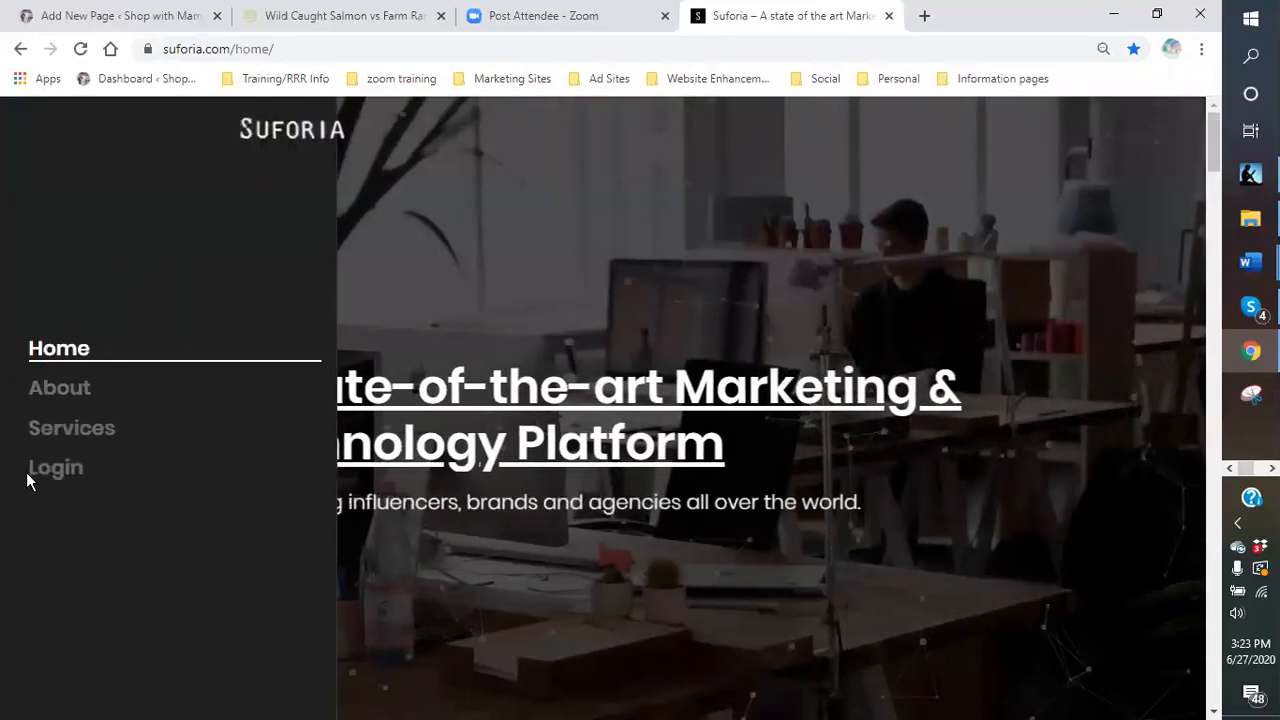
left_click(36, 474)
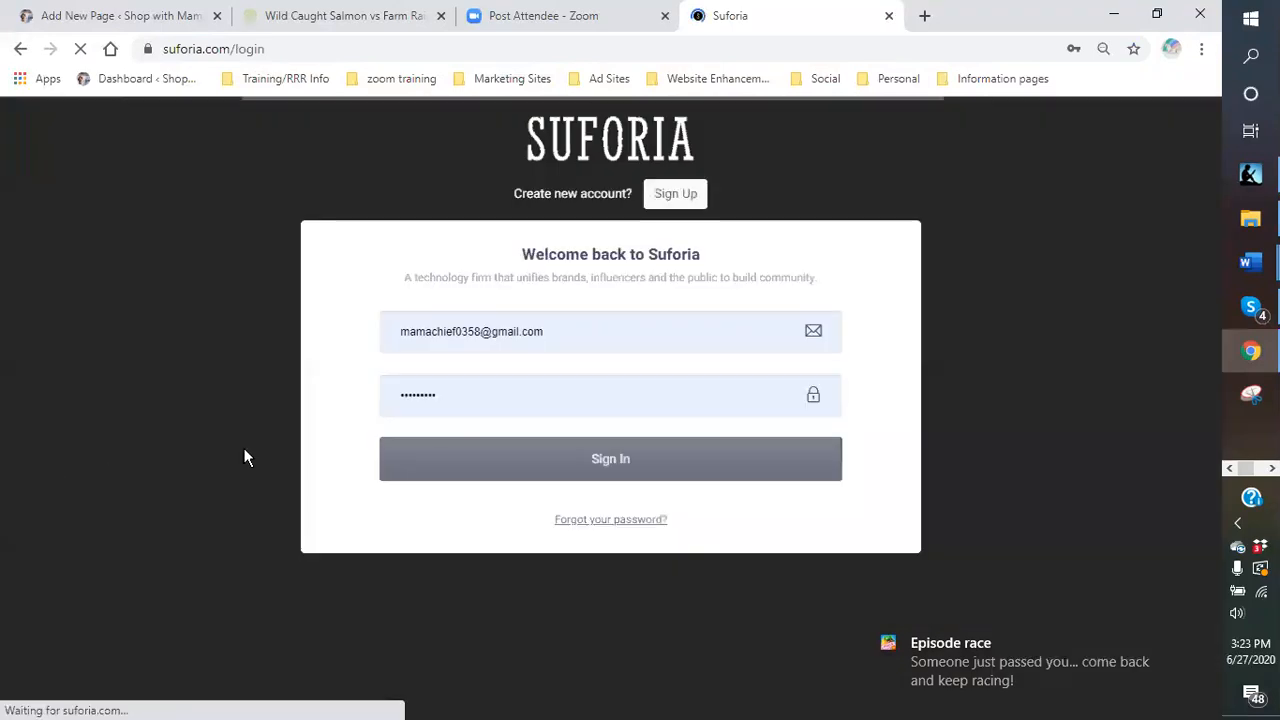
left_click(606, 474)
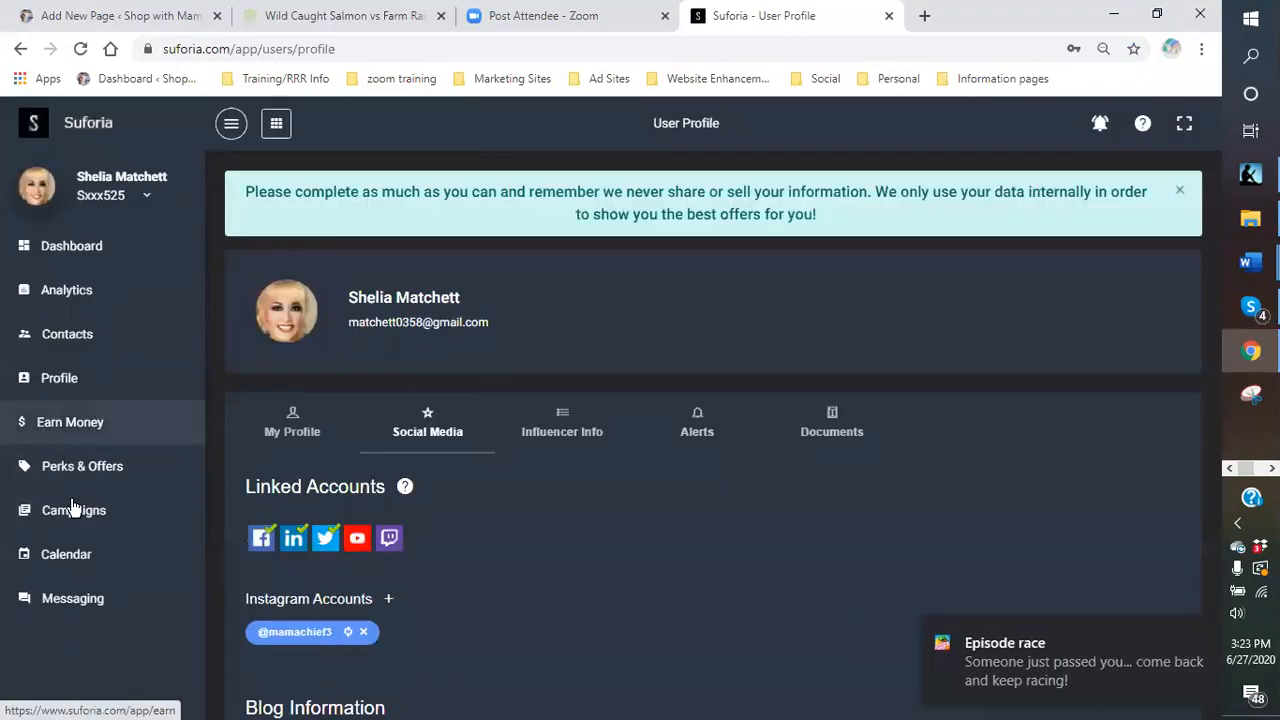
- Copy the tracking link from the in-progress Wild Alaskan Company campaign
left_click(62, 520)
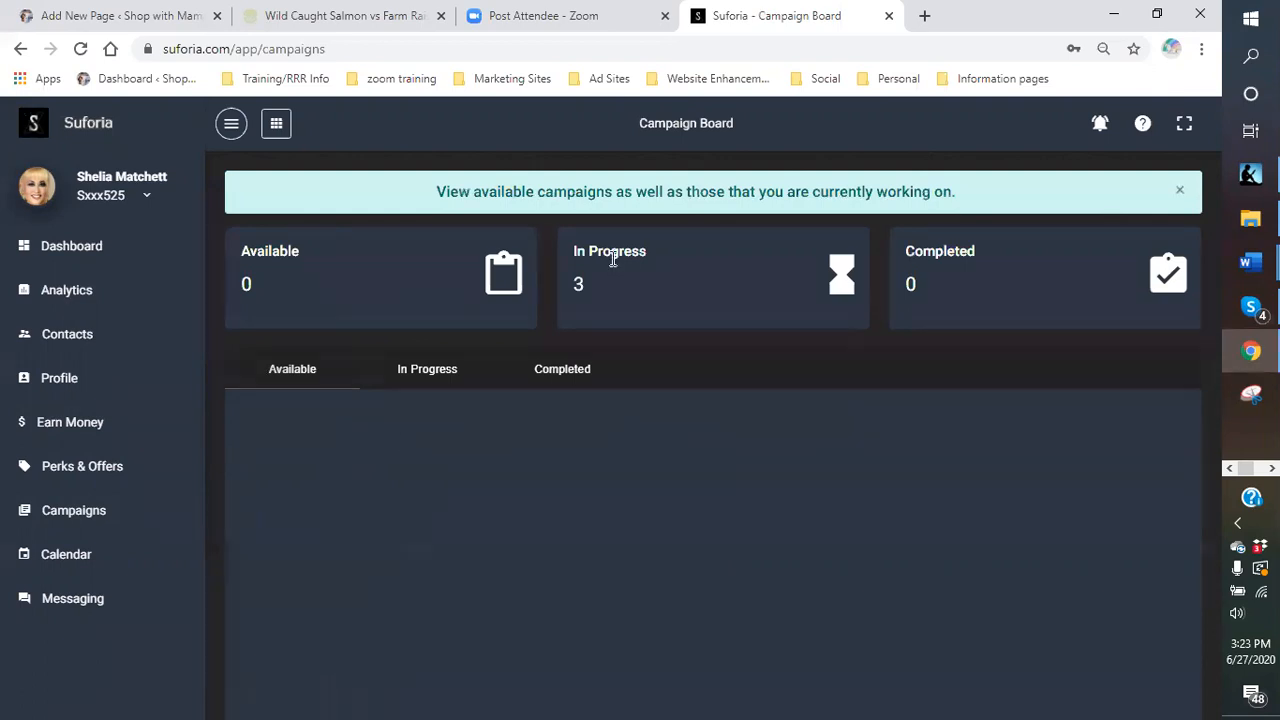
left_click(422, 375)
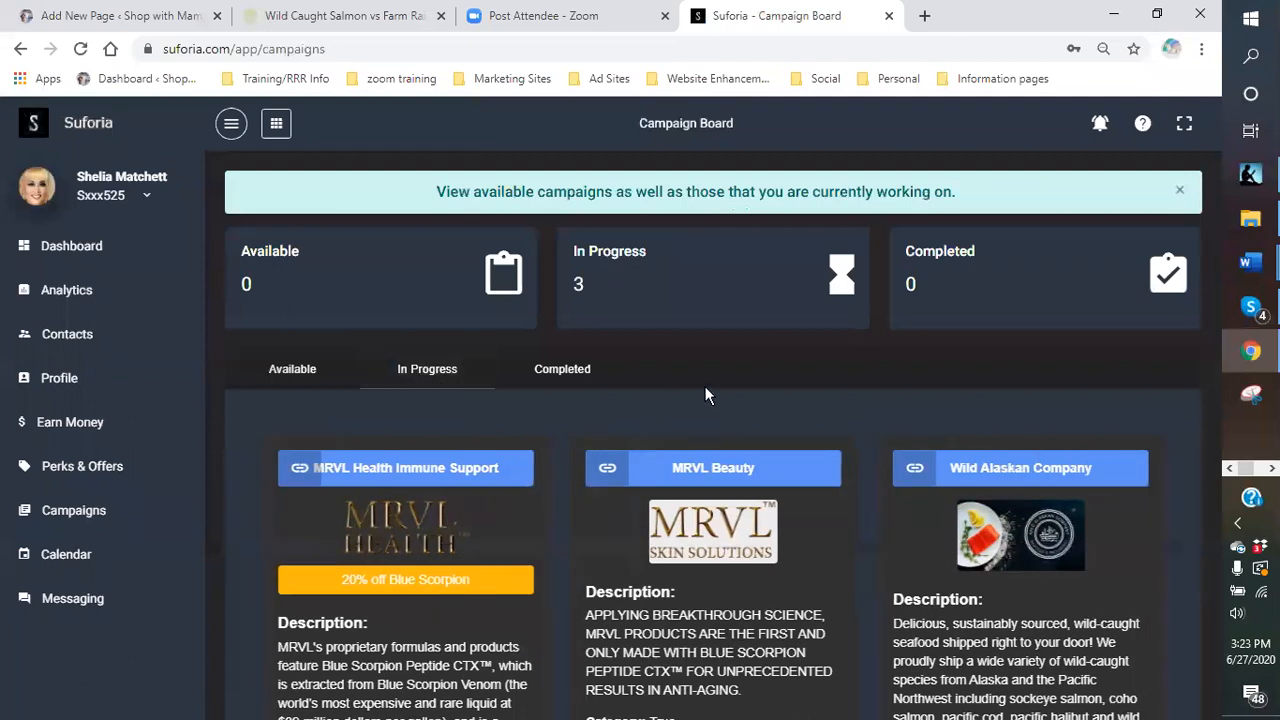
scroll(1163, 470, "down", 1)
scroll(1160, 468, "down", 2)
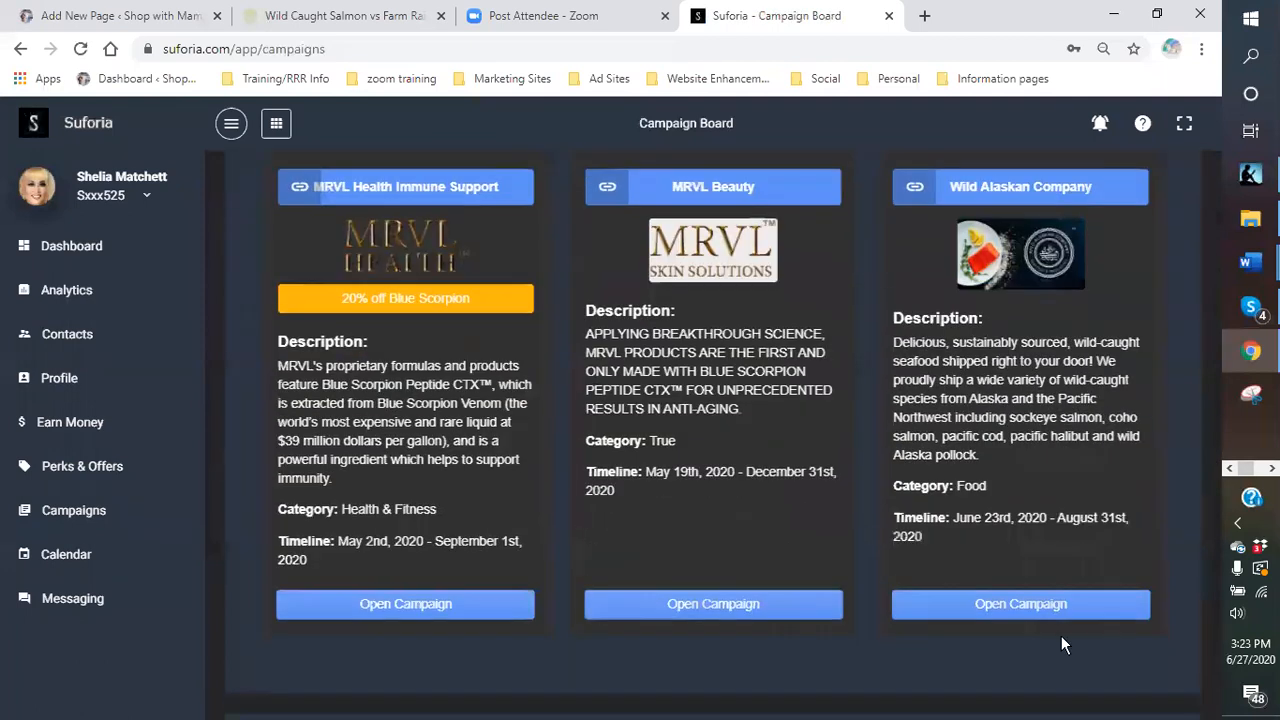
left_click(1018, 608)
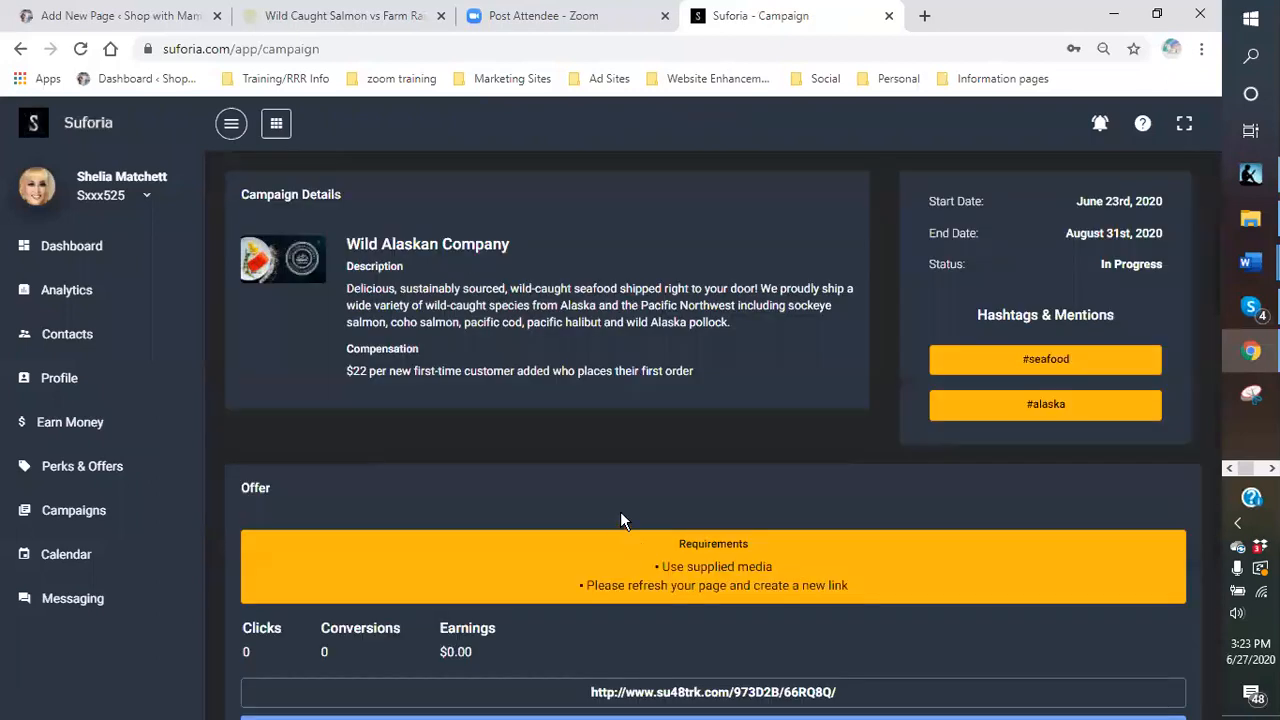
scroll(607, 497, "down", 2)
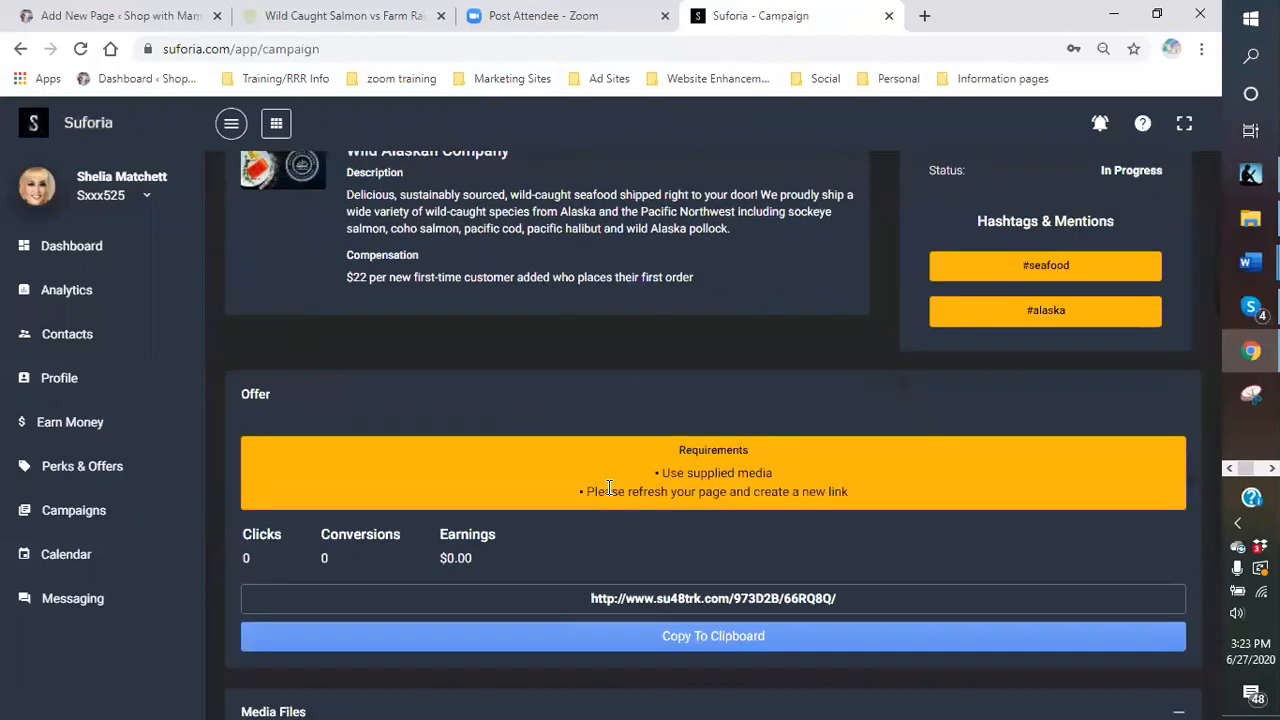
left_click_drag(885, 500, 586, 497)
right_click(615, 522)
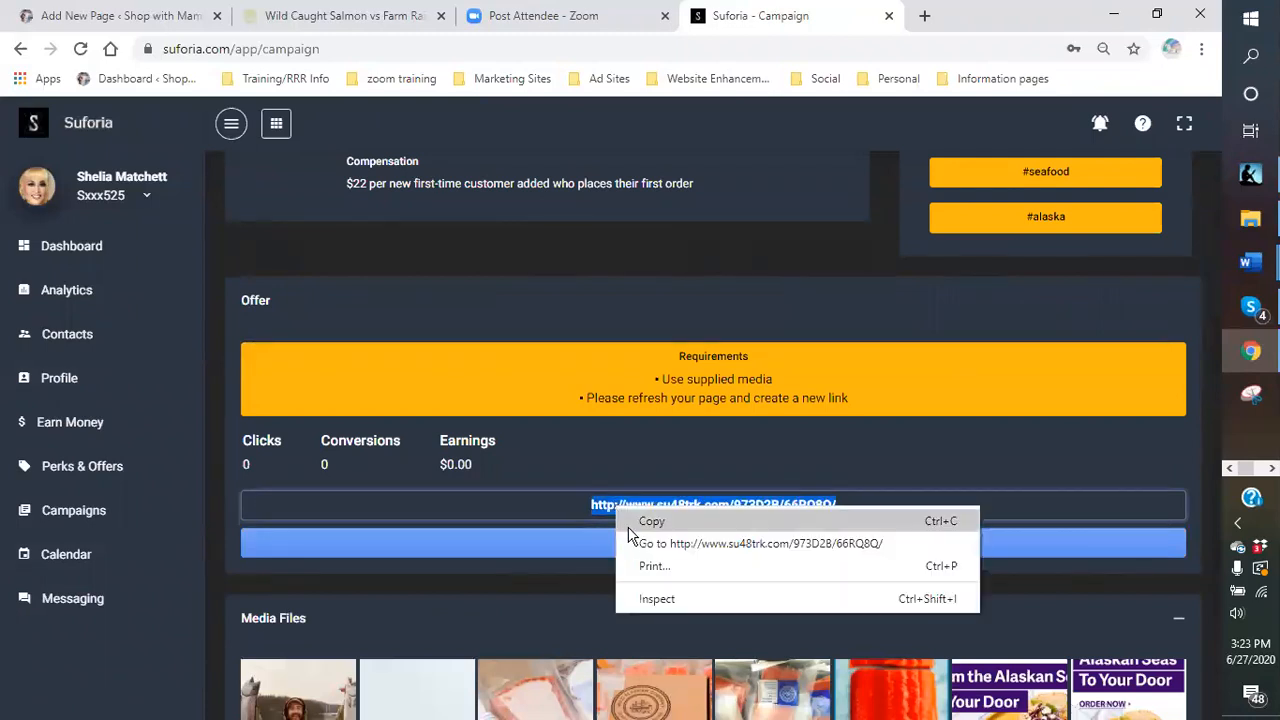
left_click(636, 520)
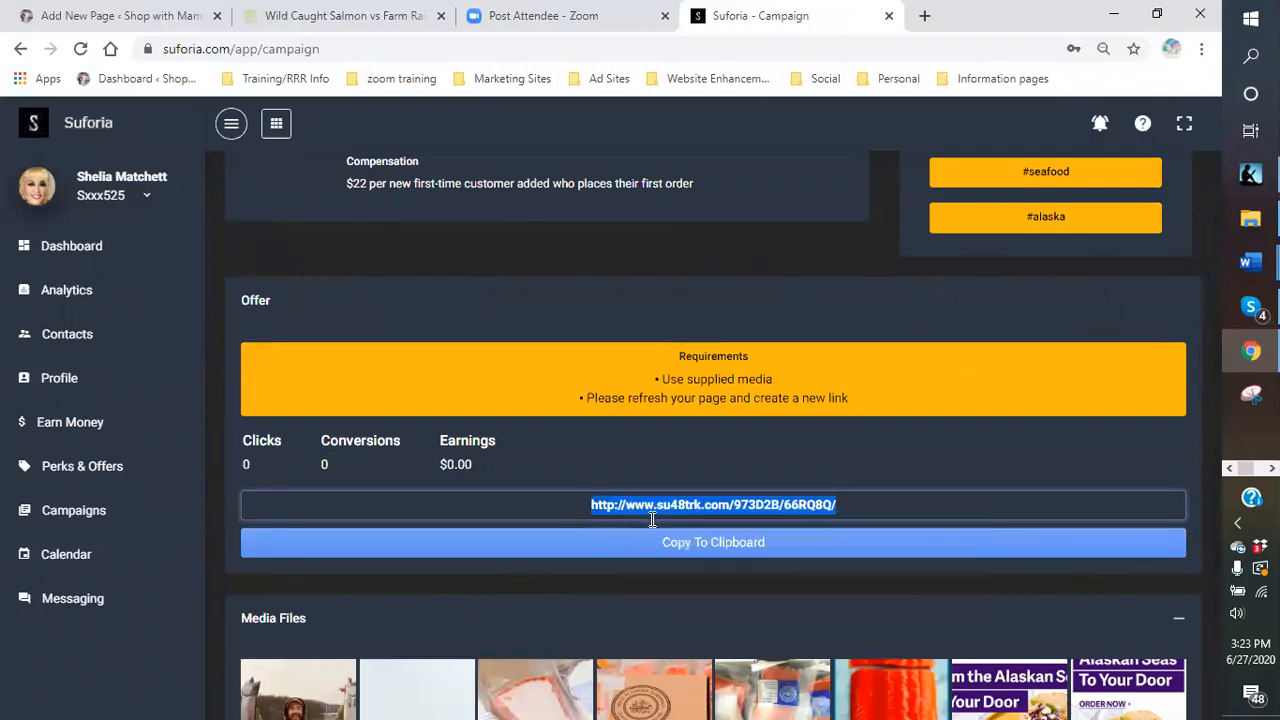
left_click(112, 22)
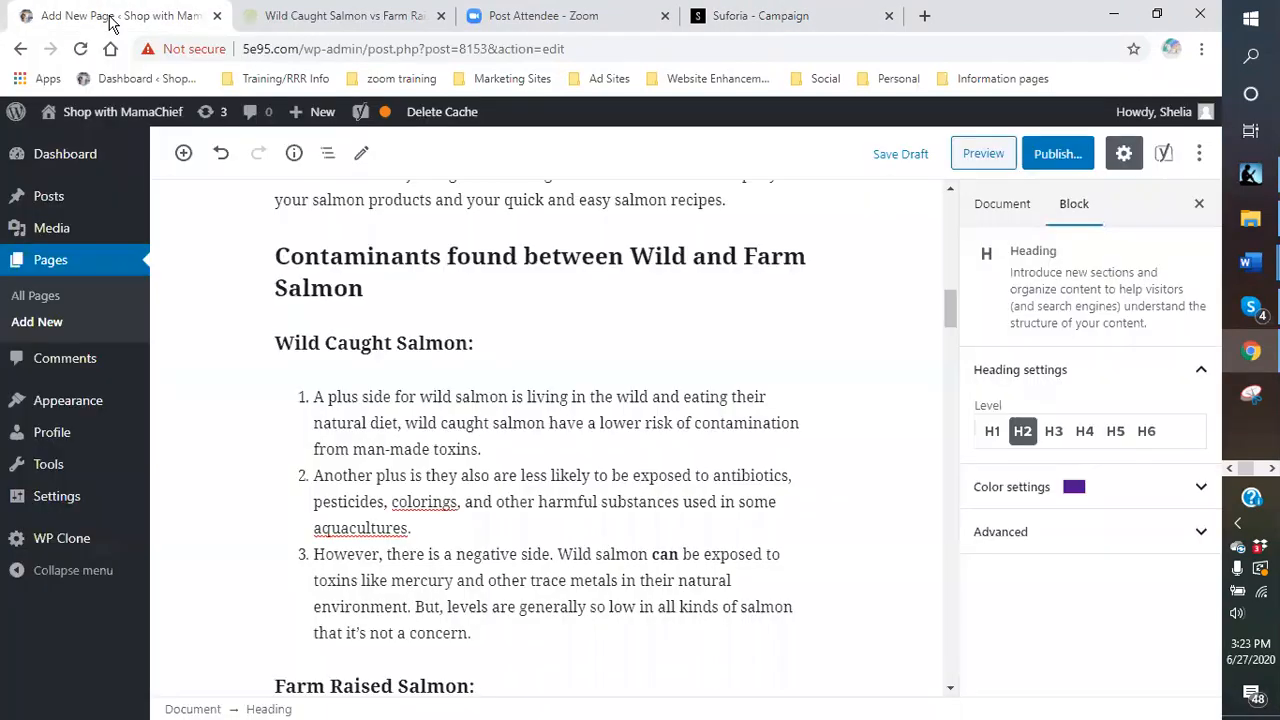
scroll(672, 441, "up", 4)
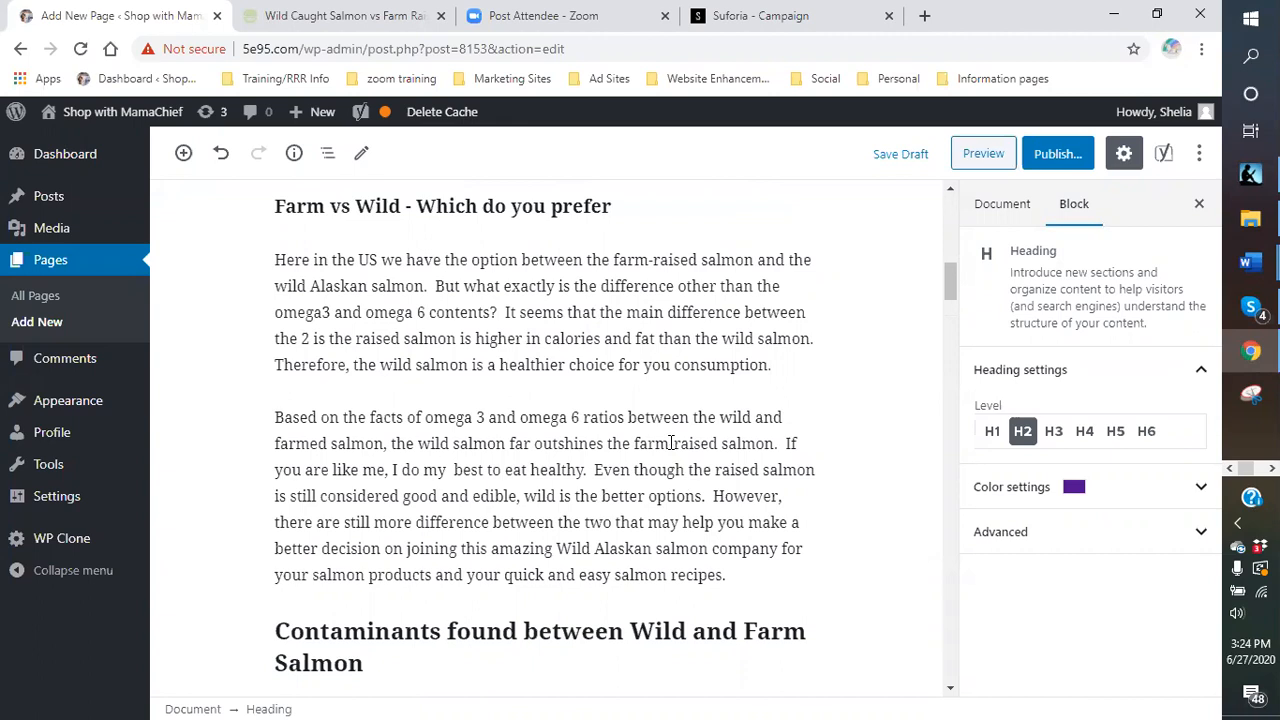
scroll(566, 335, "up", 10)
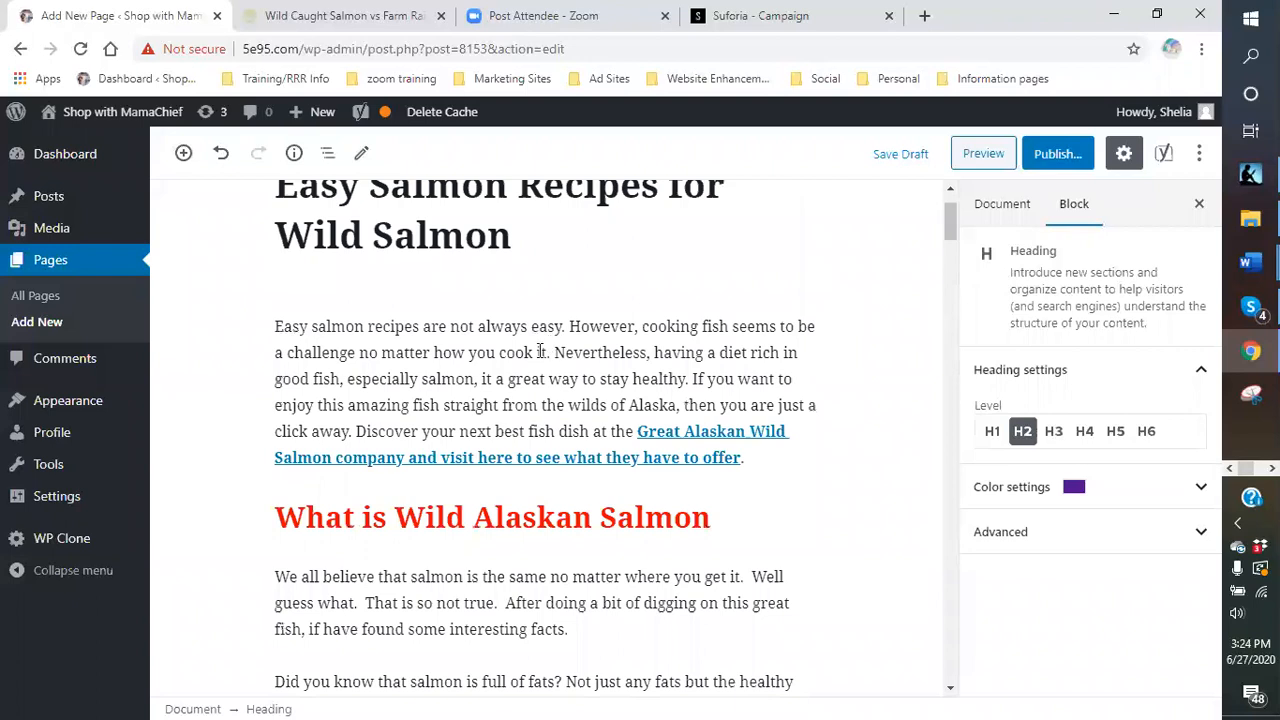
scroll(545, 348, "down", 1)
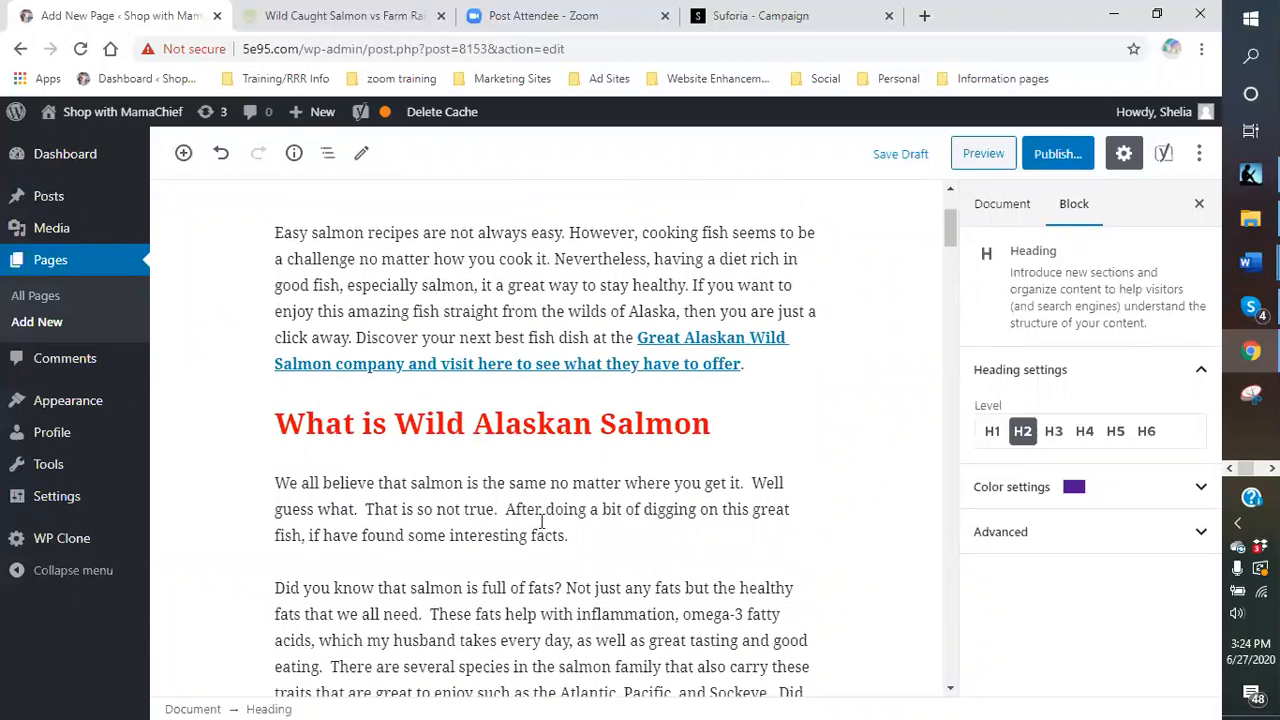
scroll(541, 520, "down", 1)
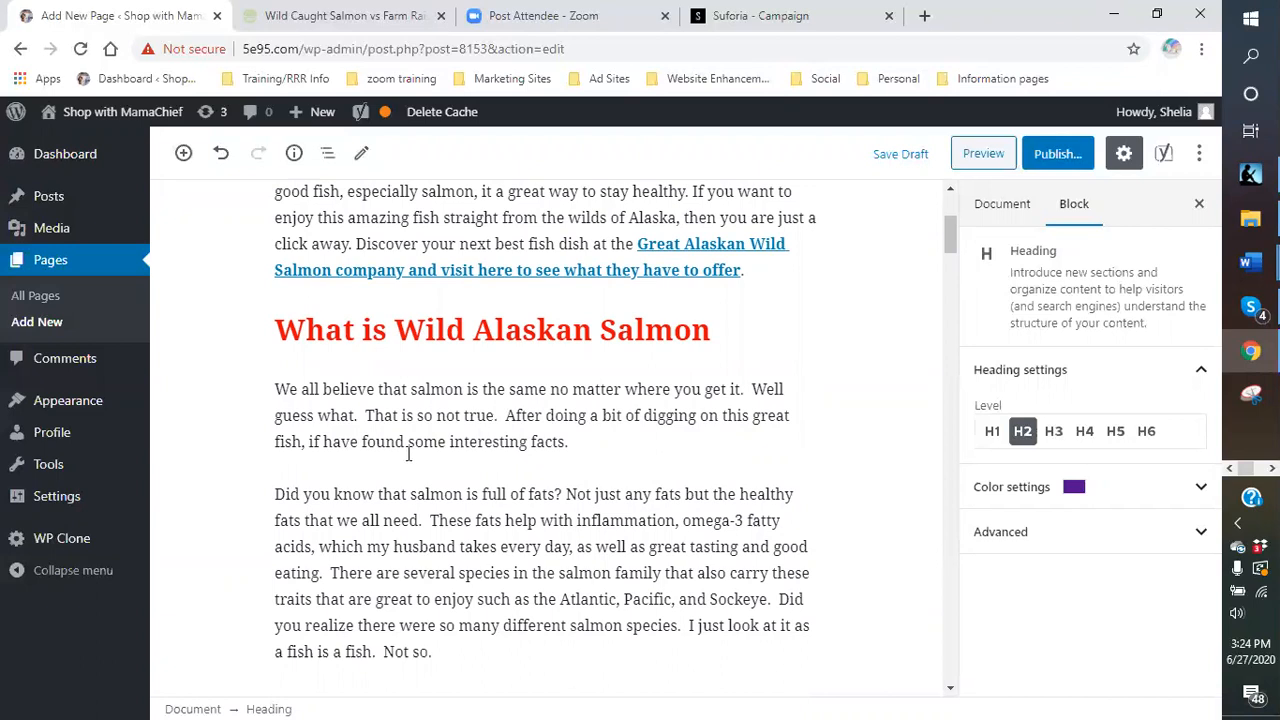
- Correct the stray 'if' after 'fish' to 'I'
left_click(322, 442)
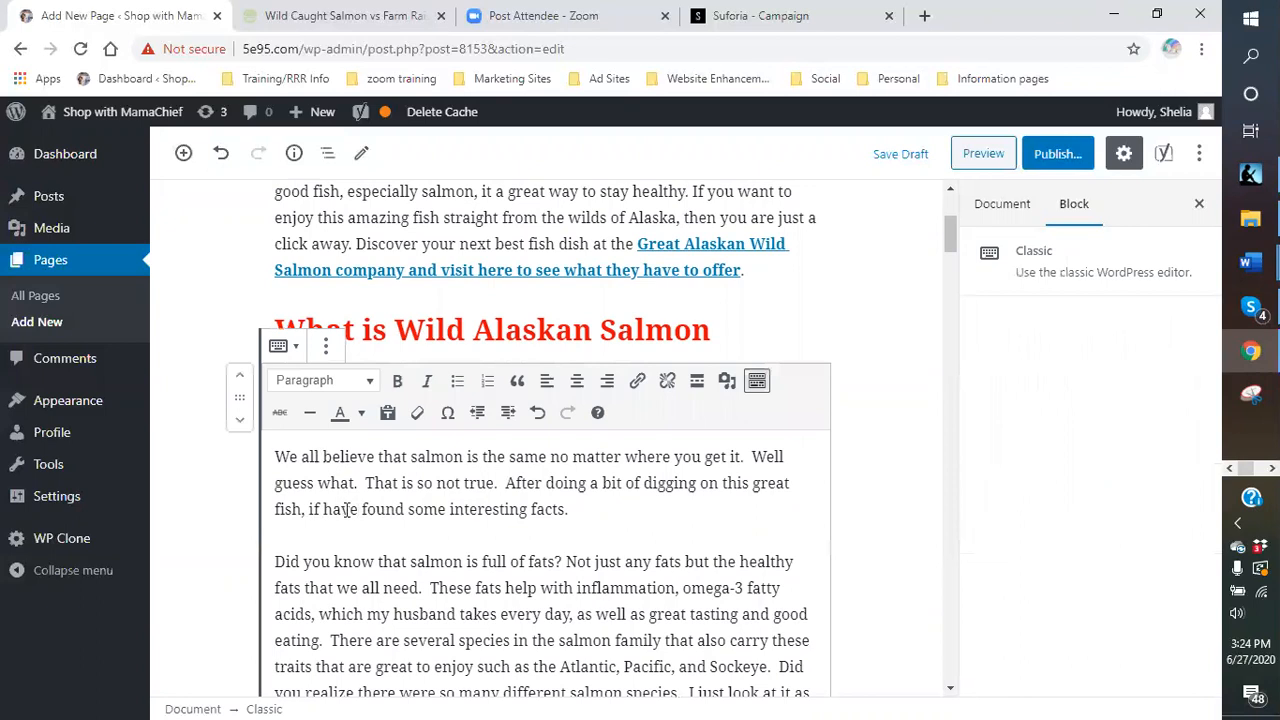
key("BackSpace")
key("BackSpace")
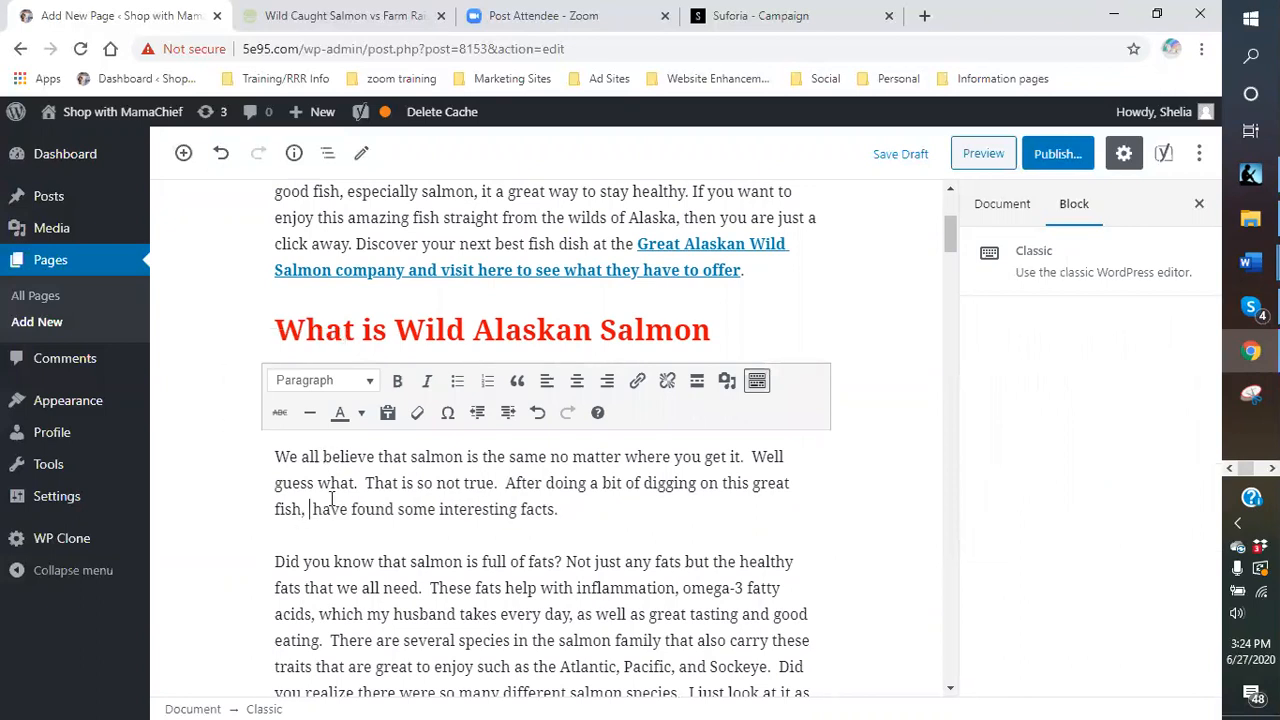
type("I")
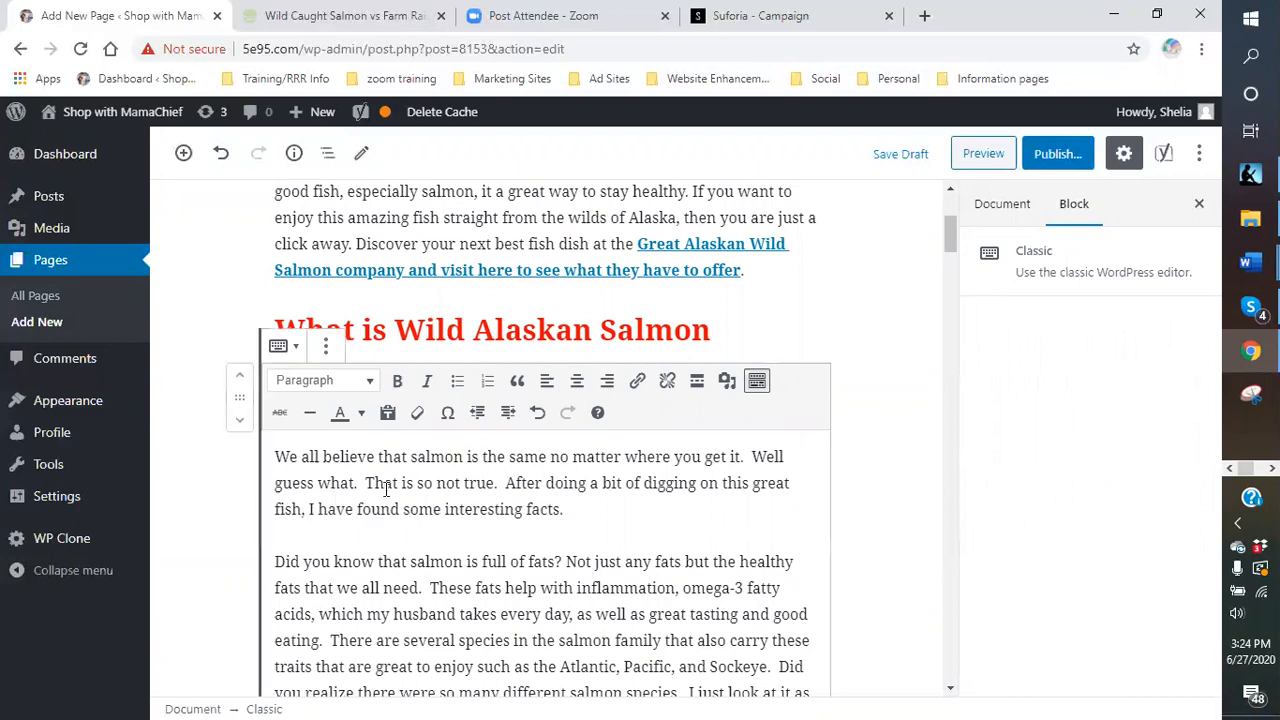
- Link 'have found some interesting facts' to the affiliate URL, opening in a new tab
left_click_drag(319, 509, 561, 510)
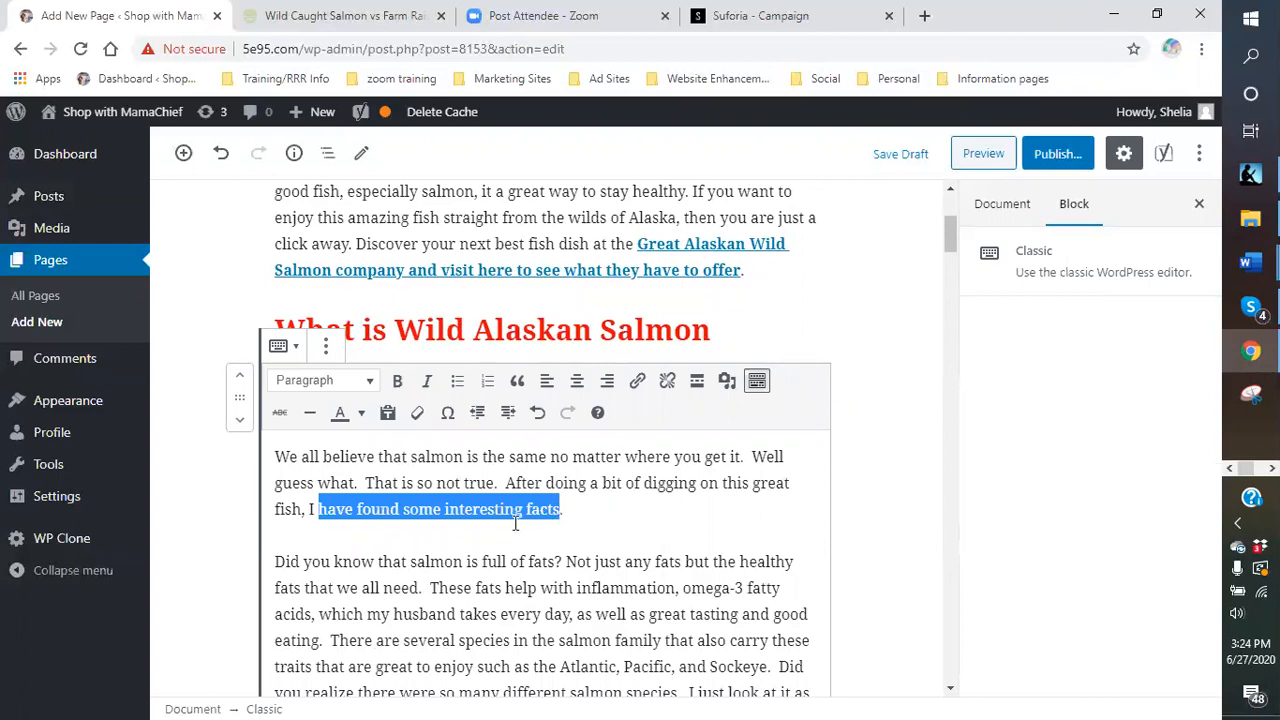
left_click(637, 385)
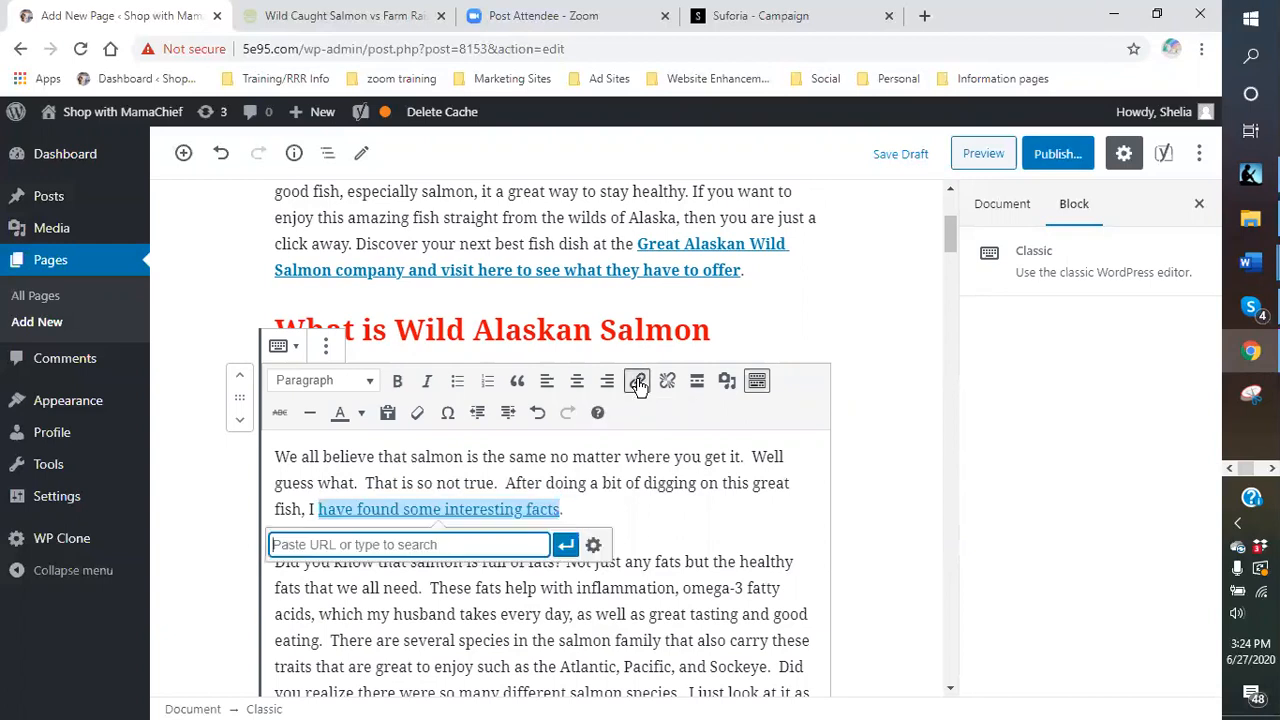
right_click(406, 543)
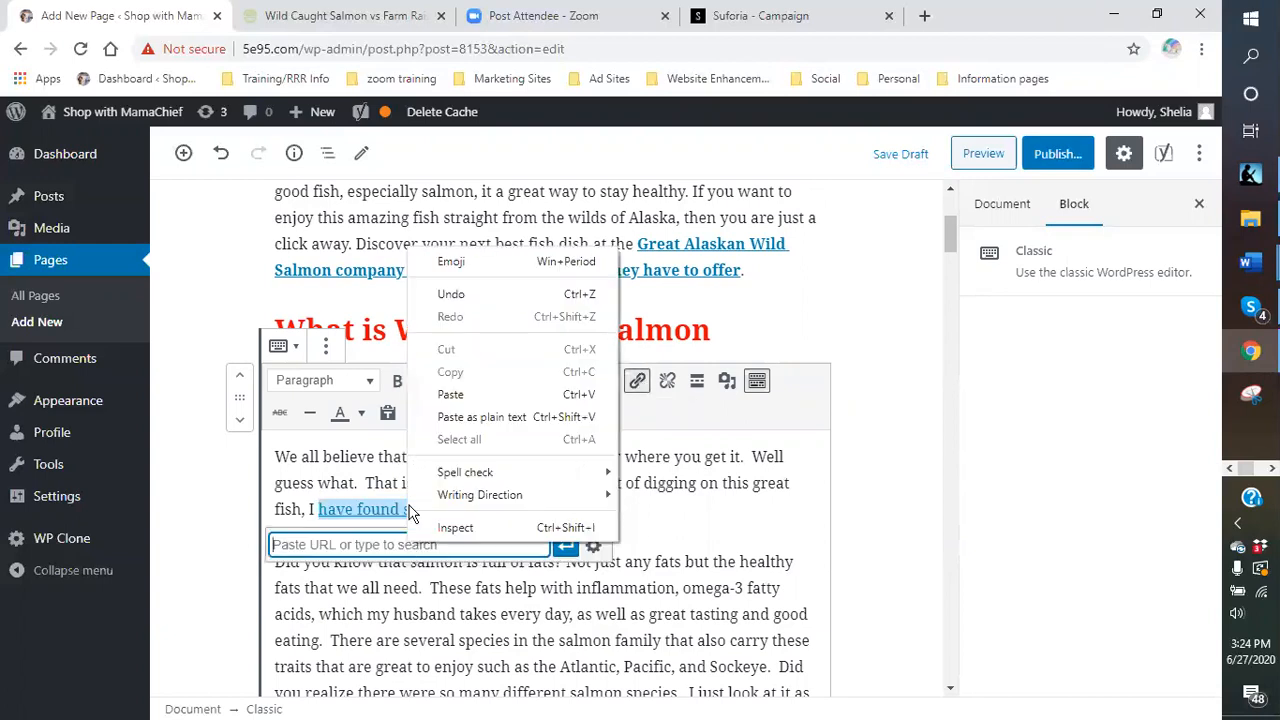
left_click(450, 394)
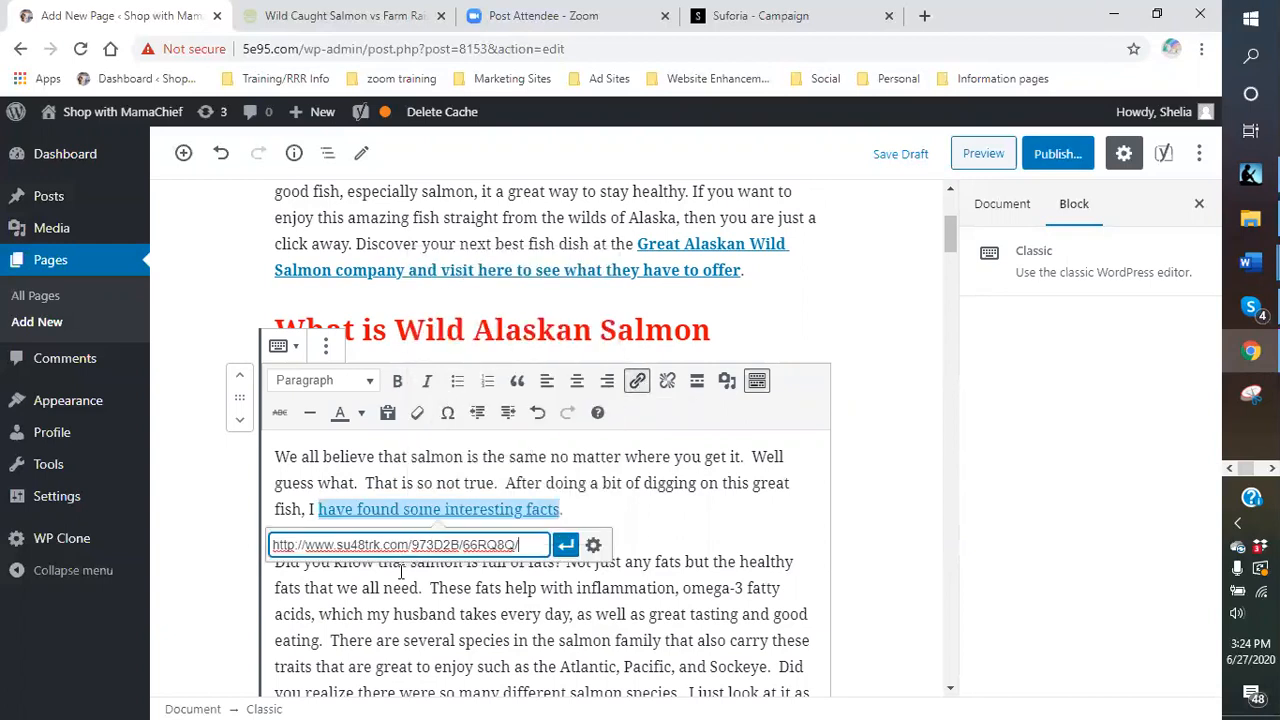
left_click(593, 550)
key("ctrl+c")
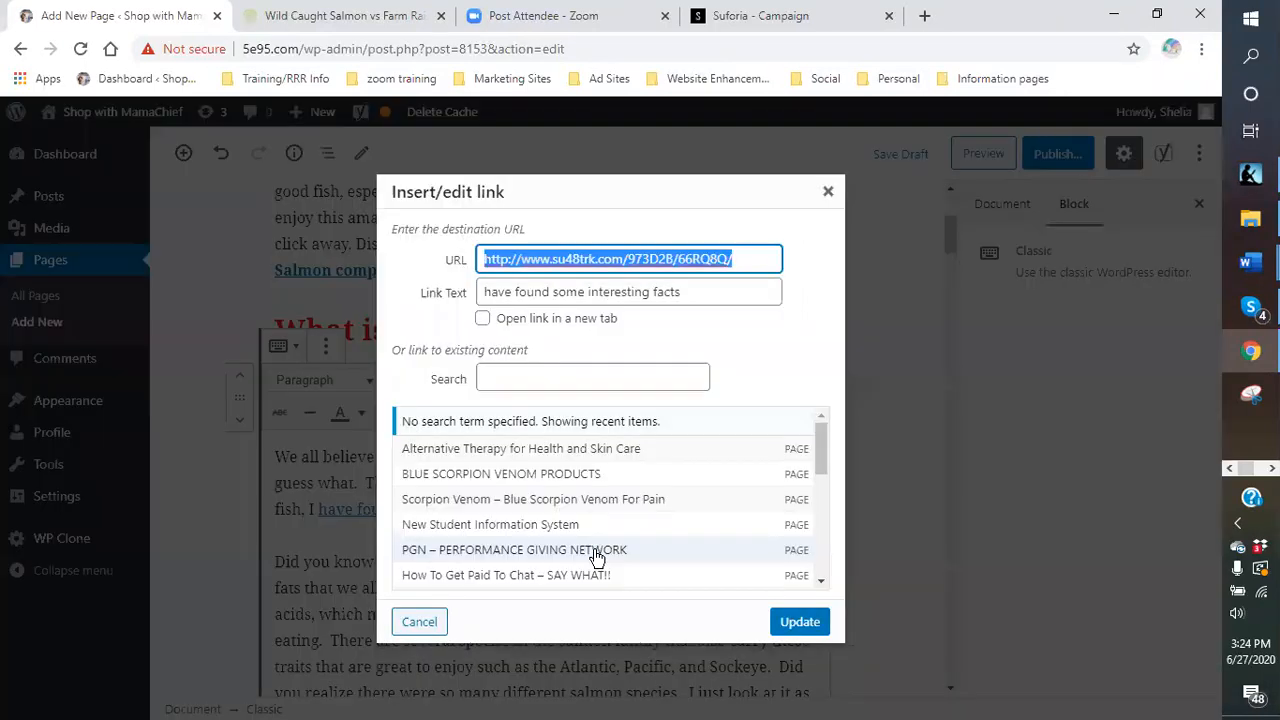
left_click(483, 319)
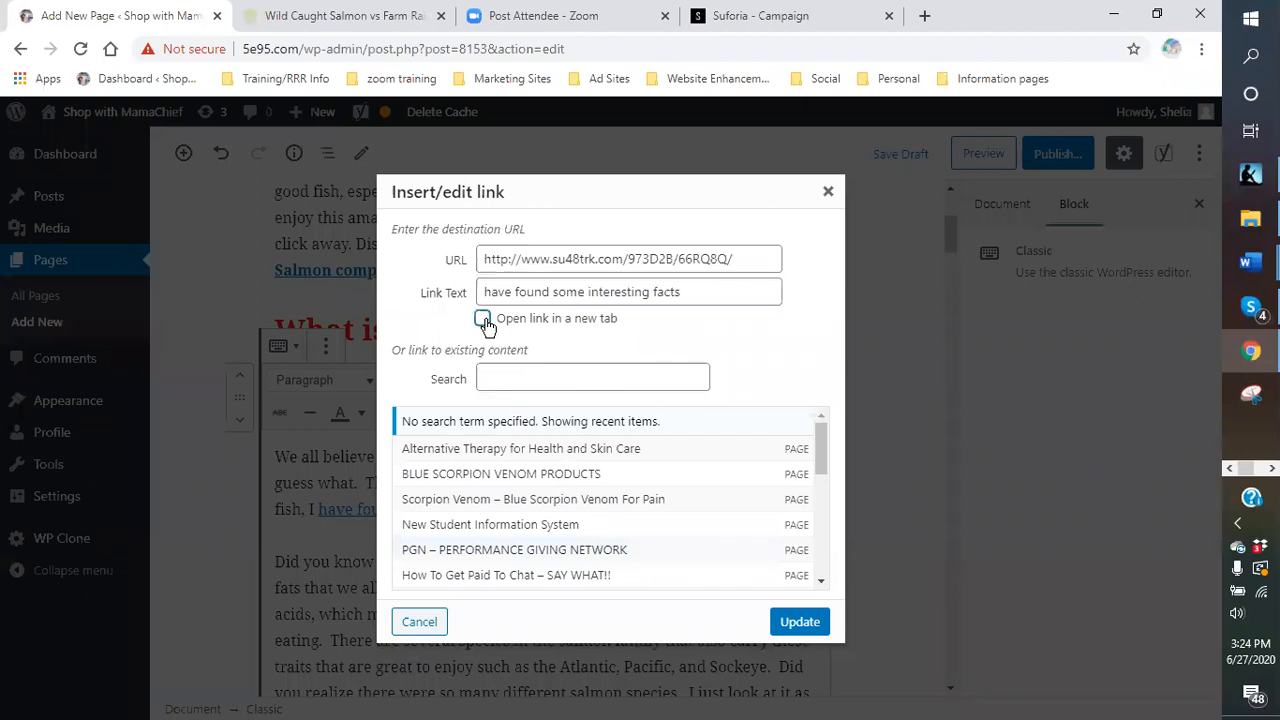
left_click(799, 622)
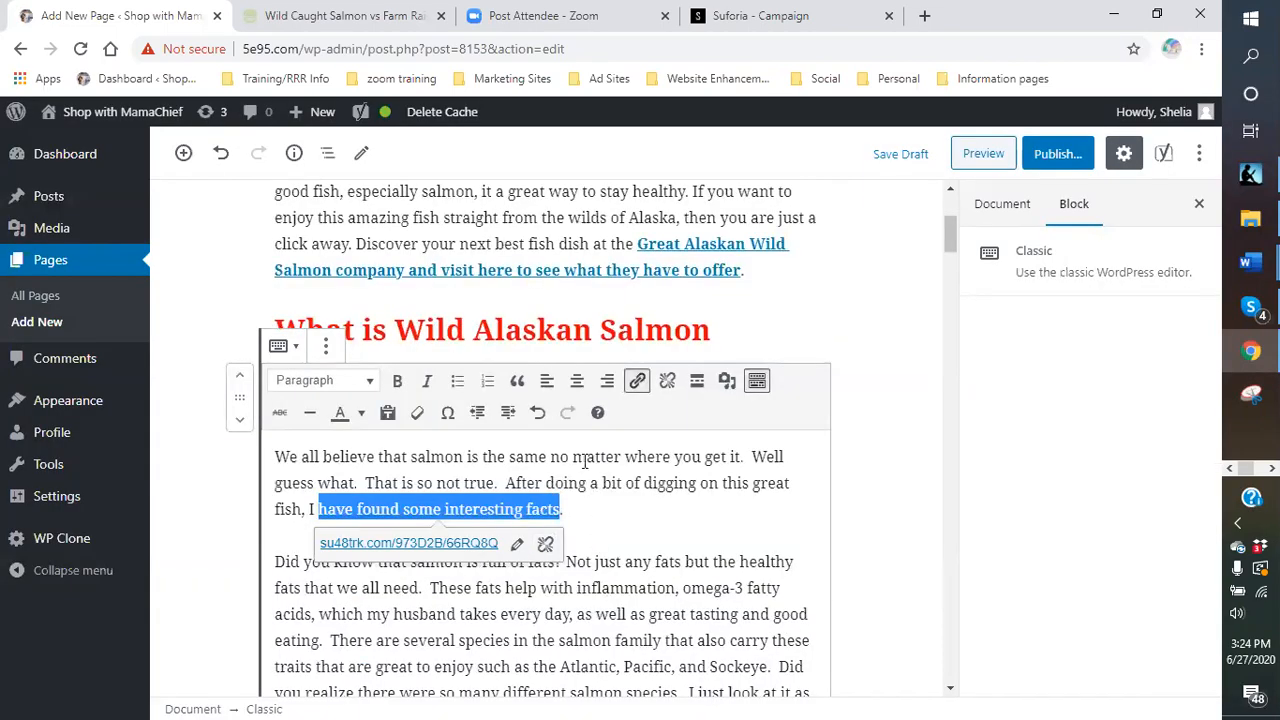
- Make the linked phrase red and bold
left_click(362, 415)
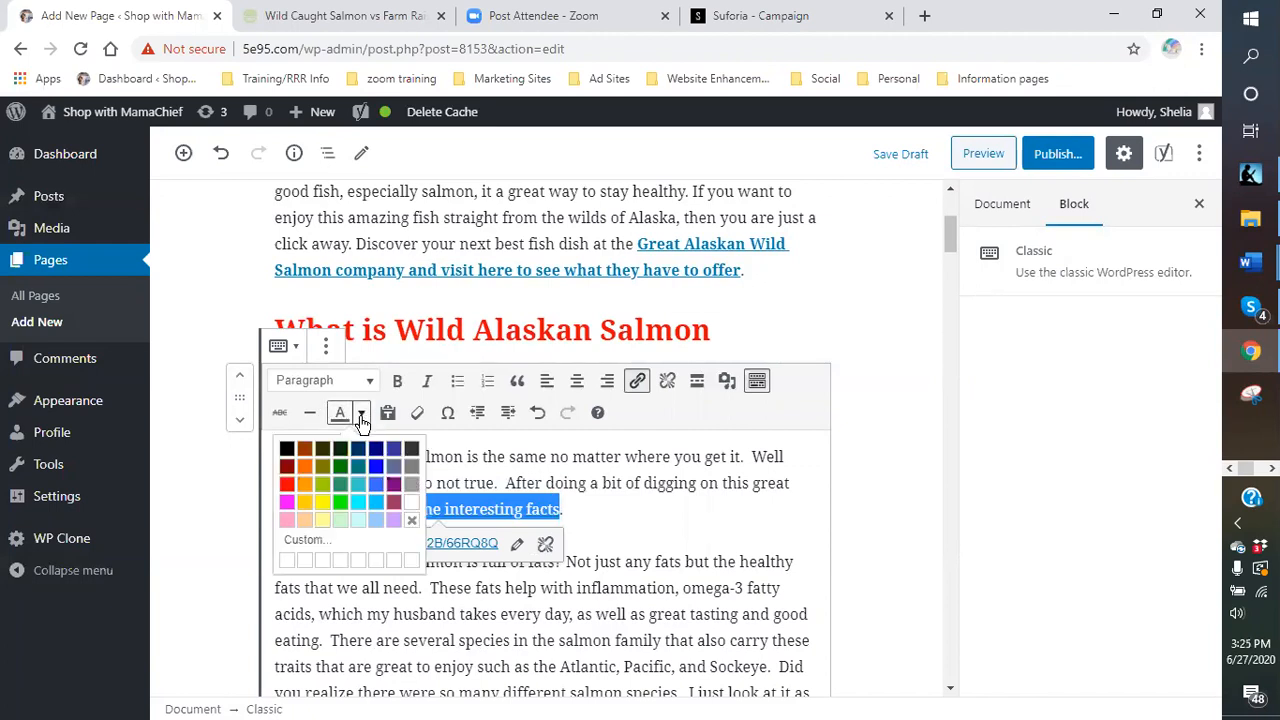
left_click(287, 484)
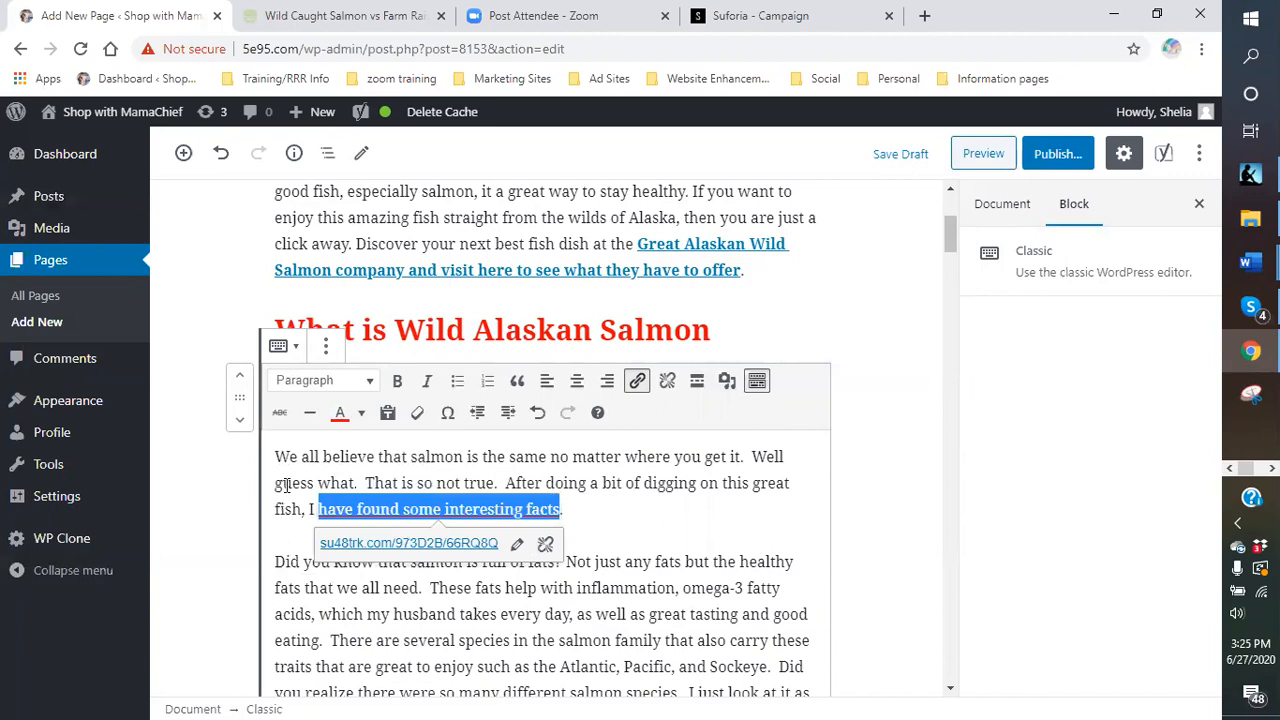
left_click(399, 383)
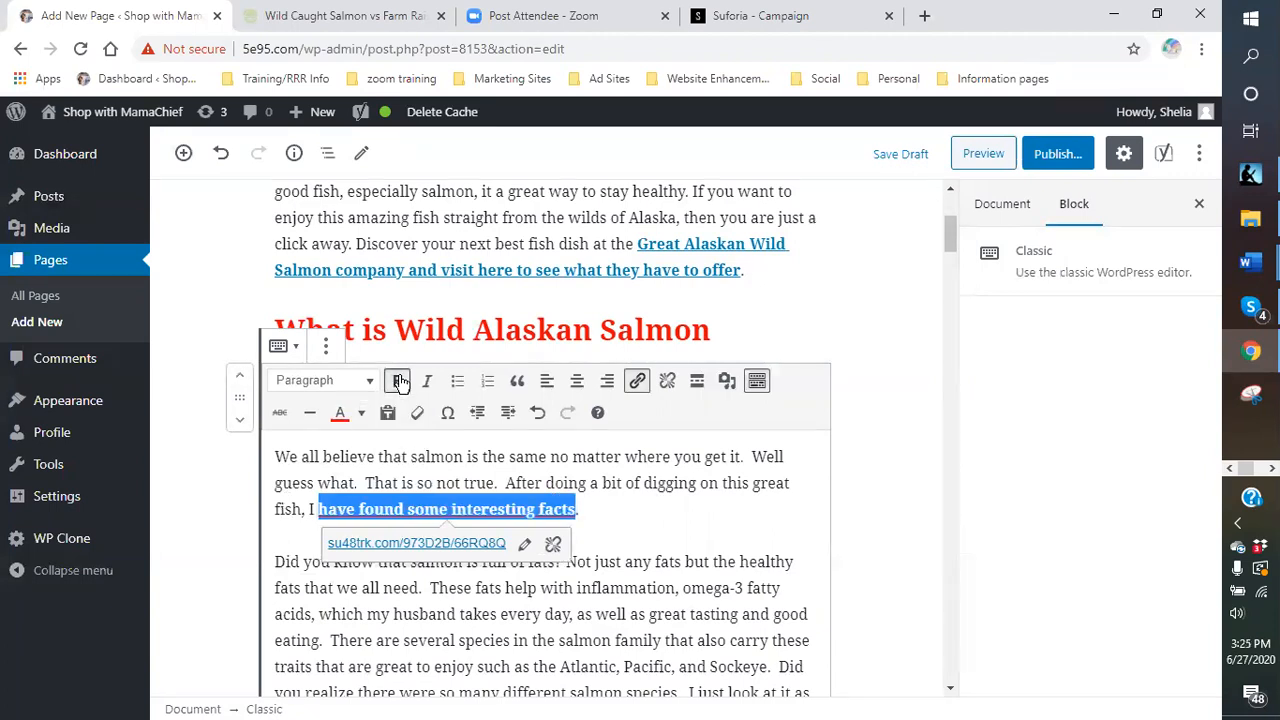
left_click(629, 510)
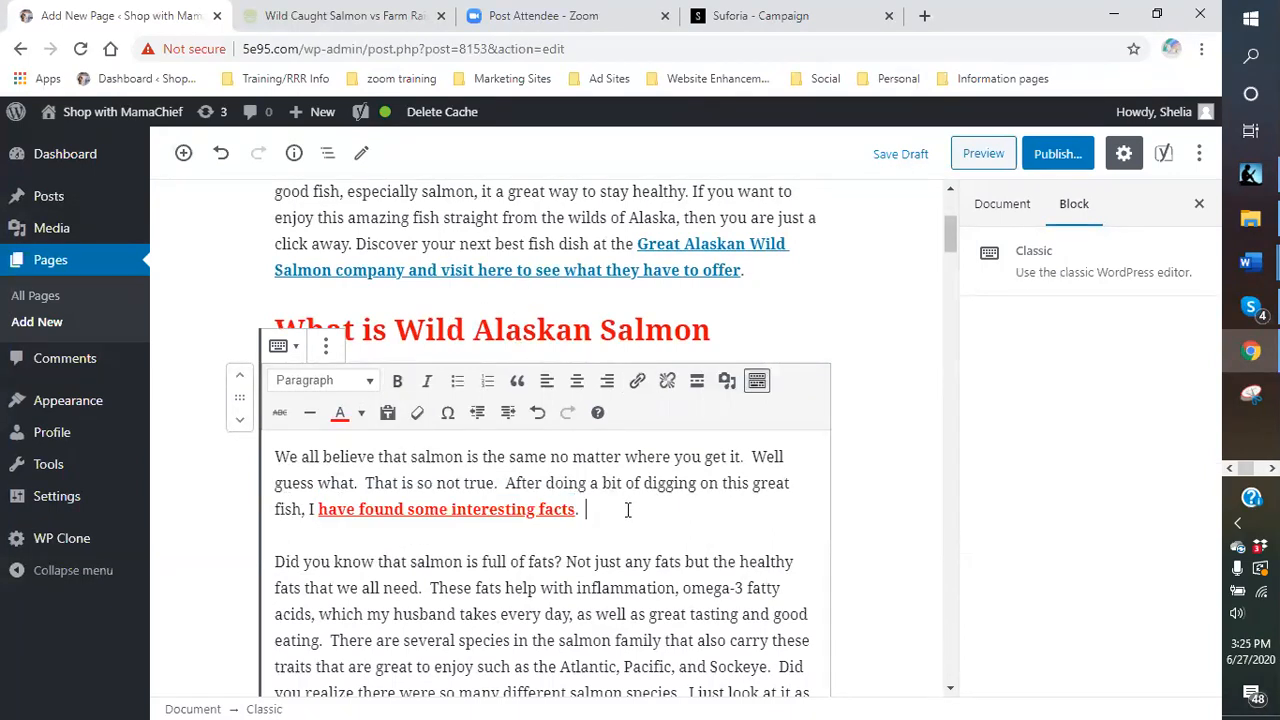
- Make 'enjoy such as the Atlantic, Pacific, and Sockeye' a bold affiliate link opening in a new tab
scroll(629, 511, "down", 2)
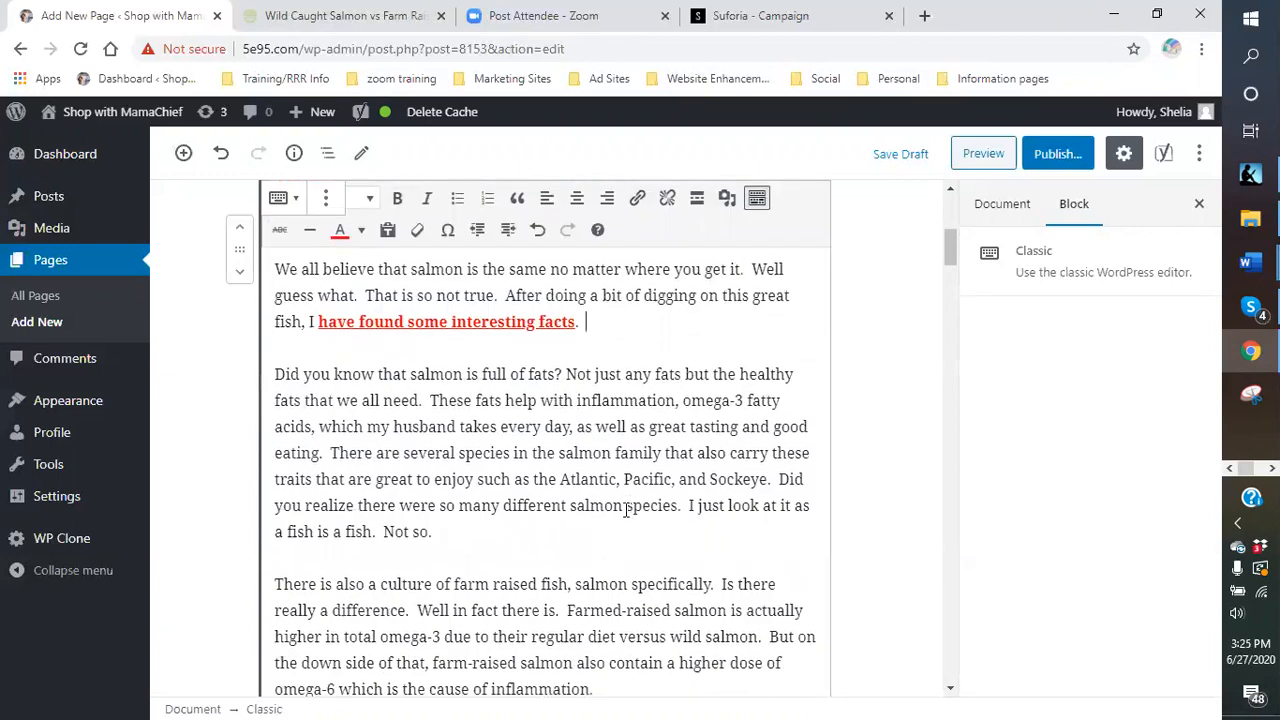
scroll(600, 490, "down", 1)
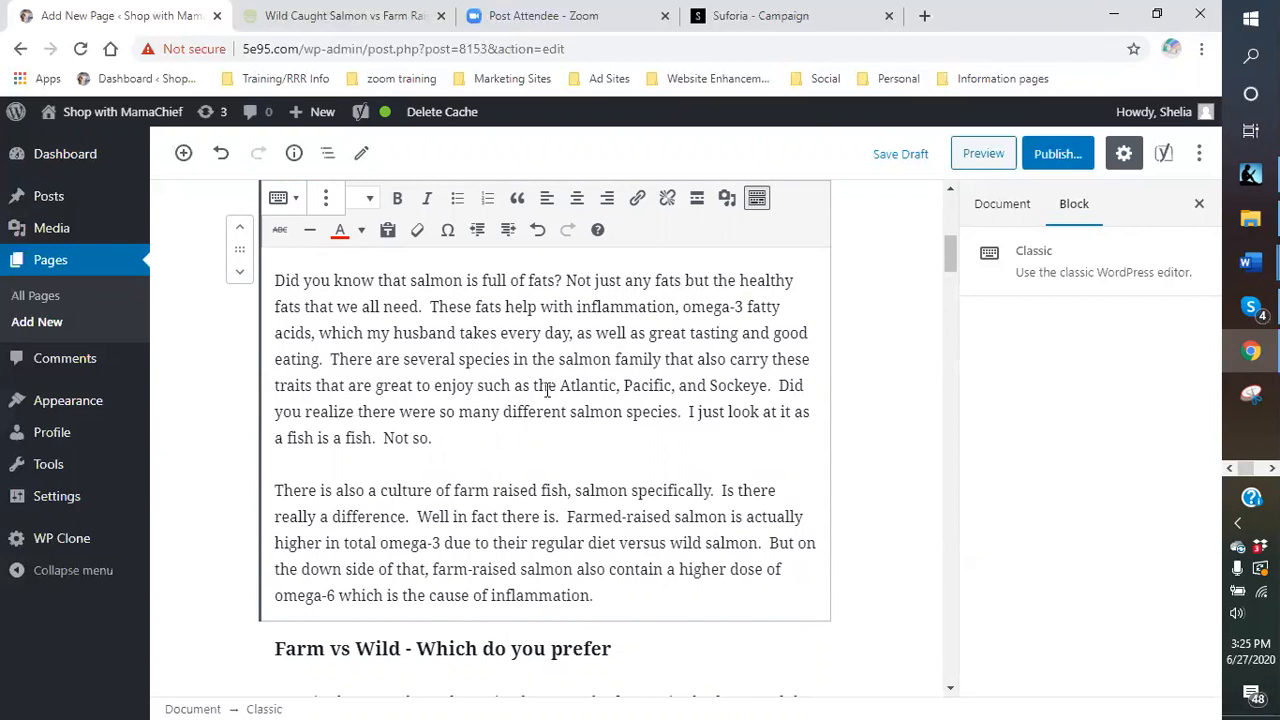
left_click_drag(432, 390, 769, 384)
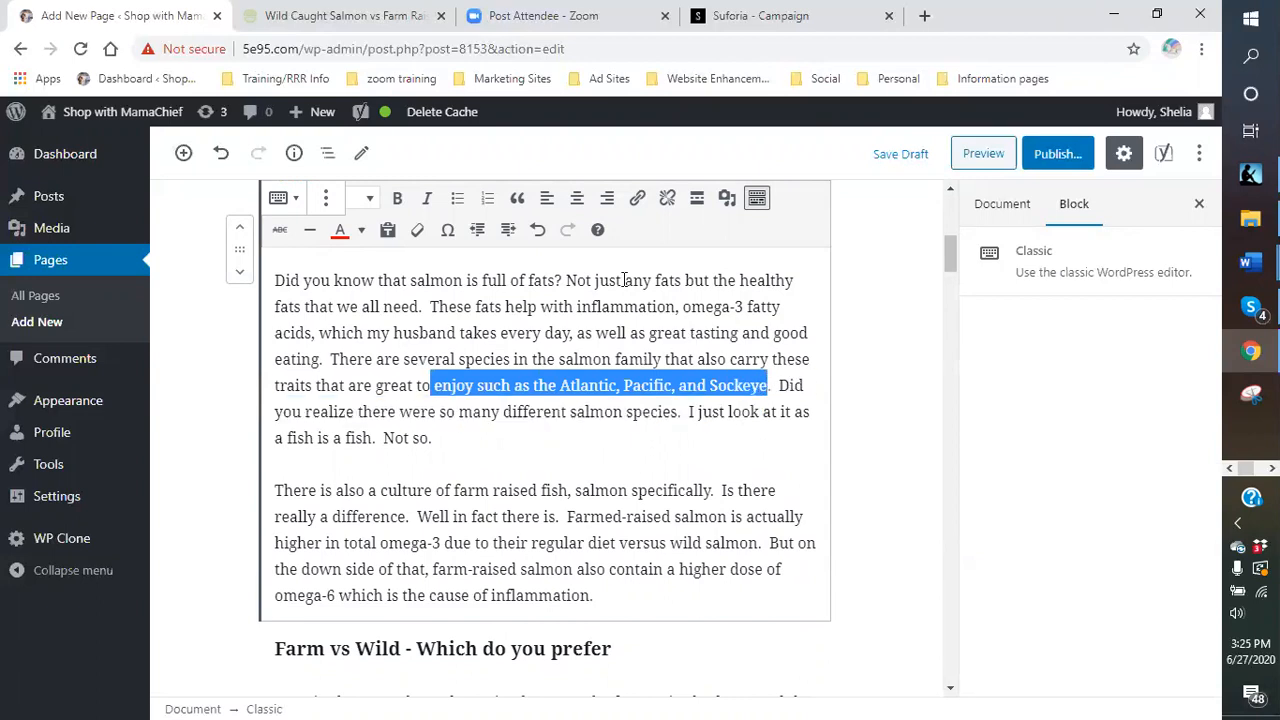
left_click(637, 200)
right_click(550, 426)
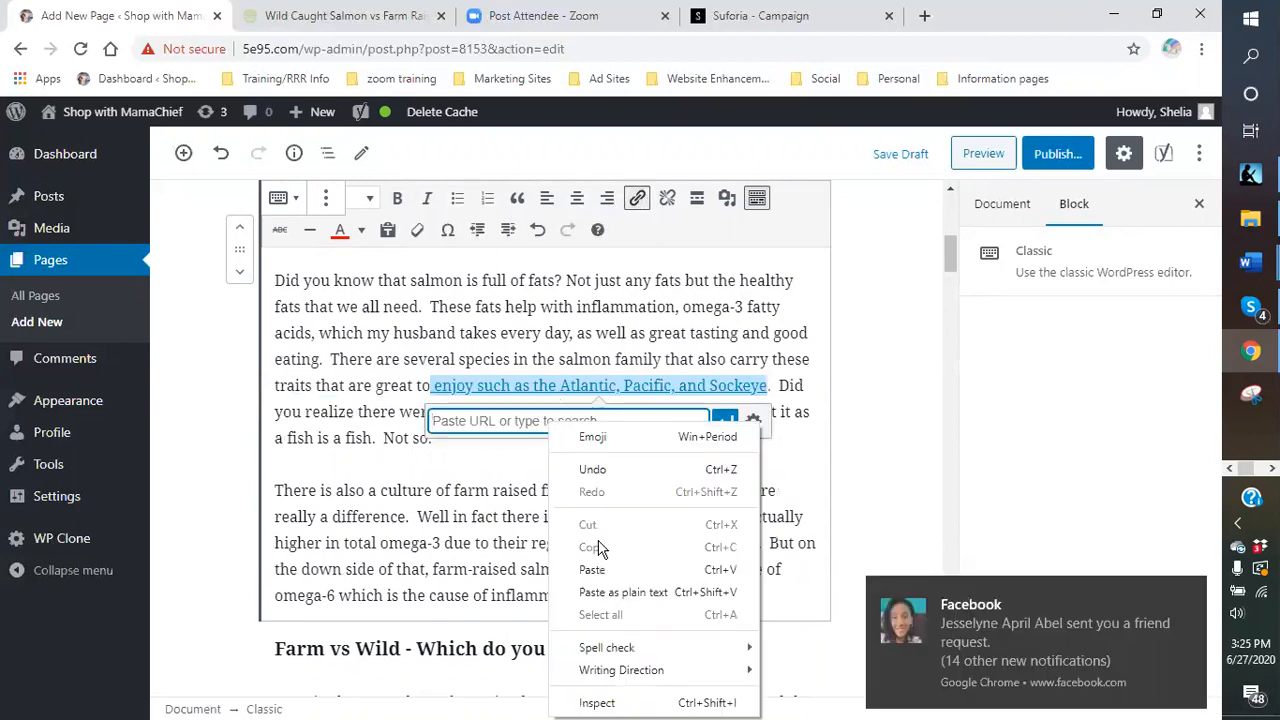
left_click(592, 570)
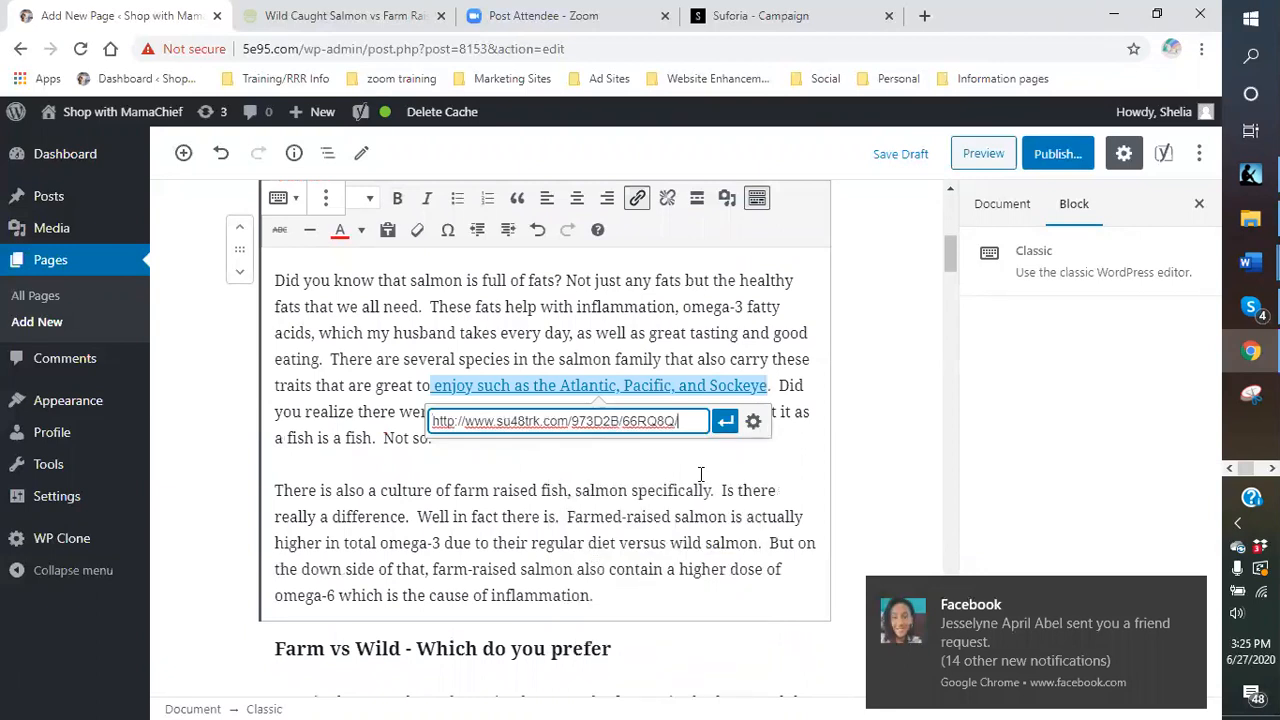
left_click(752, 420)
left_click(482, 318)
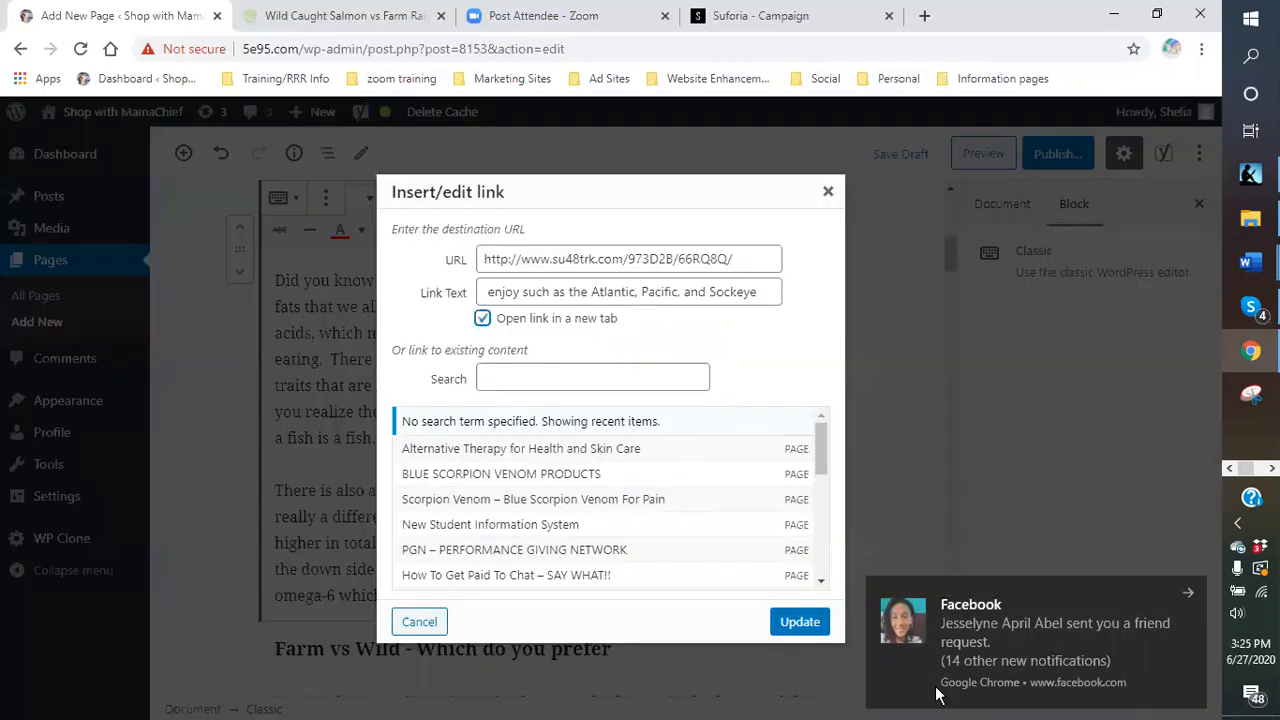
left_click(799, 622)
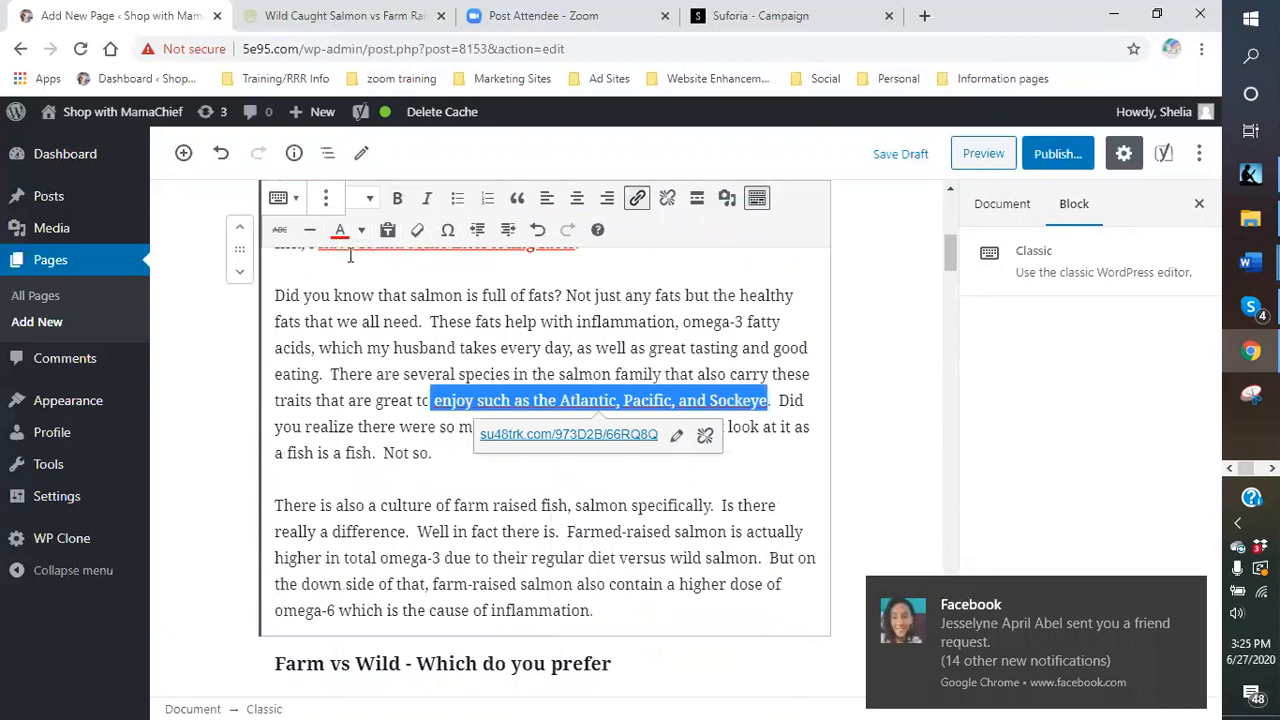
left_click(398, 199)
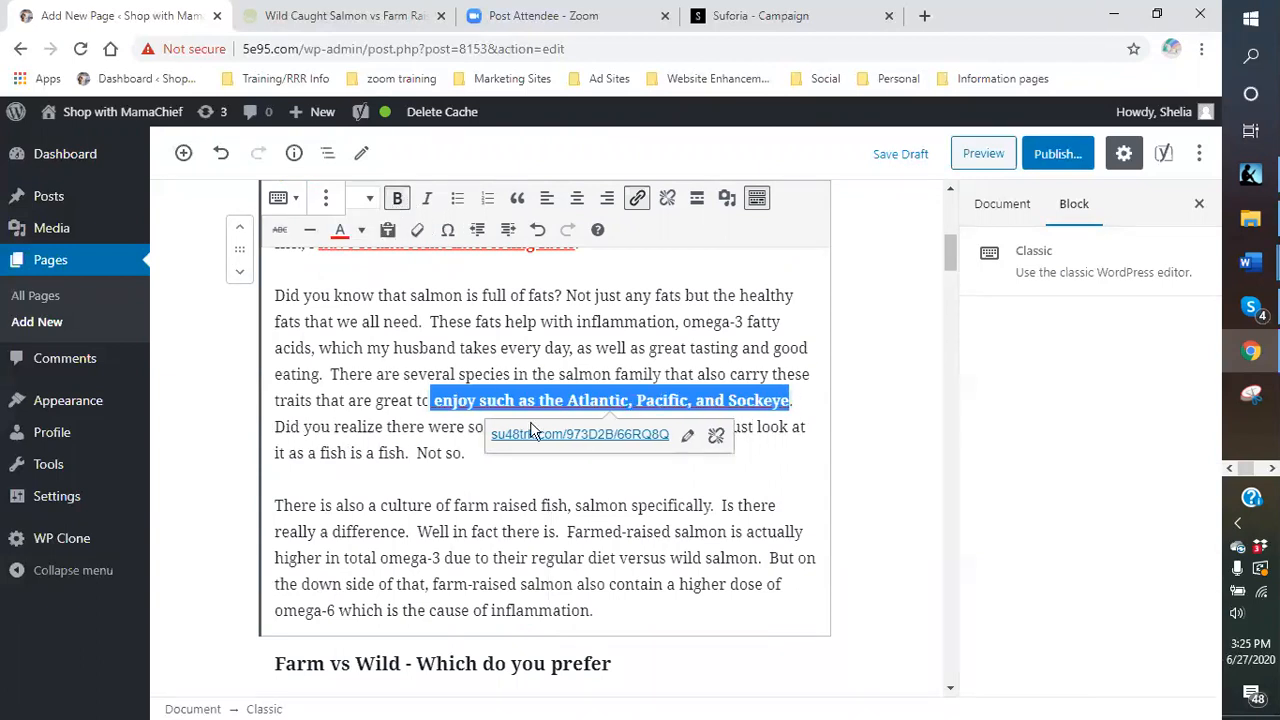
left_click(525, 468)
- Make 'diet versus wild salmon' a bold affiliate link opening in a new tab
scroll(525, 468, "down", 3)
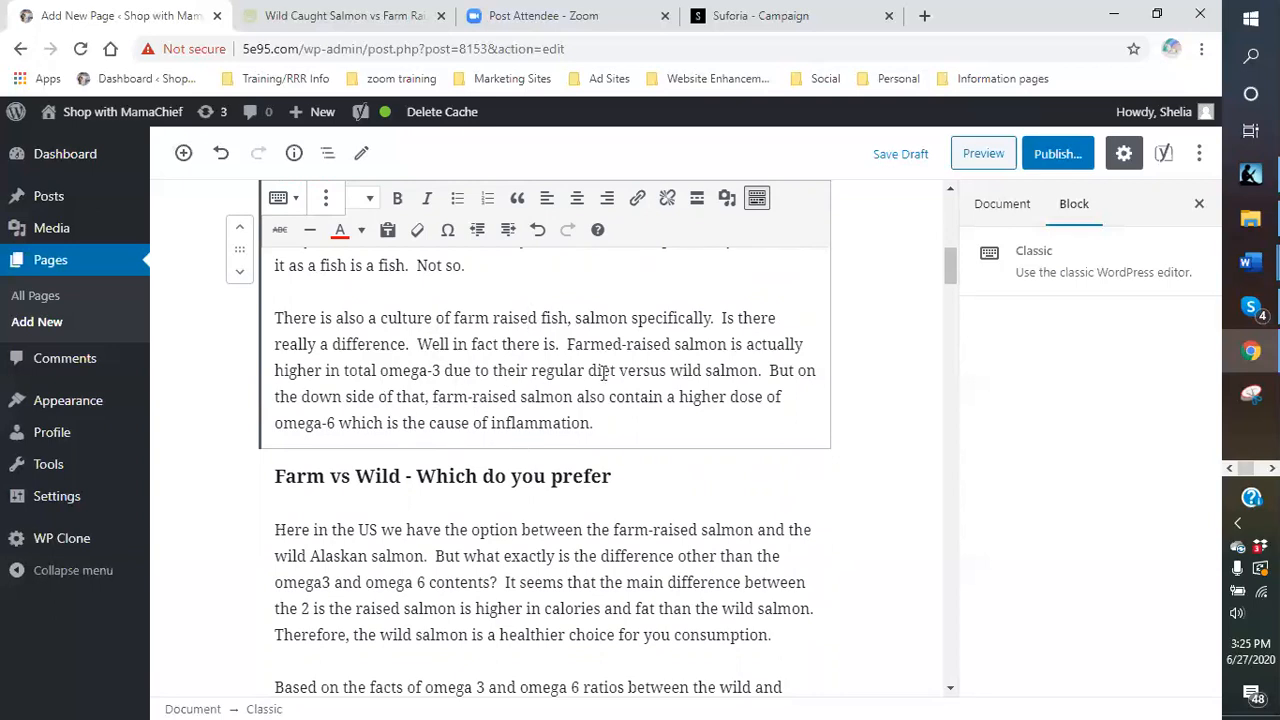
left_click_drag(588, 370, 763, 372)
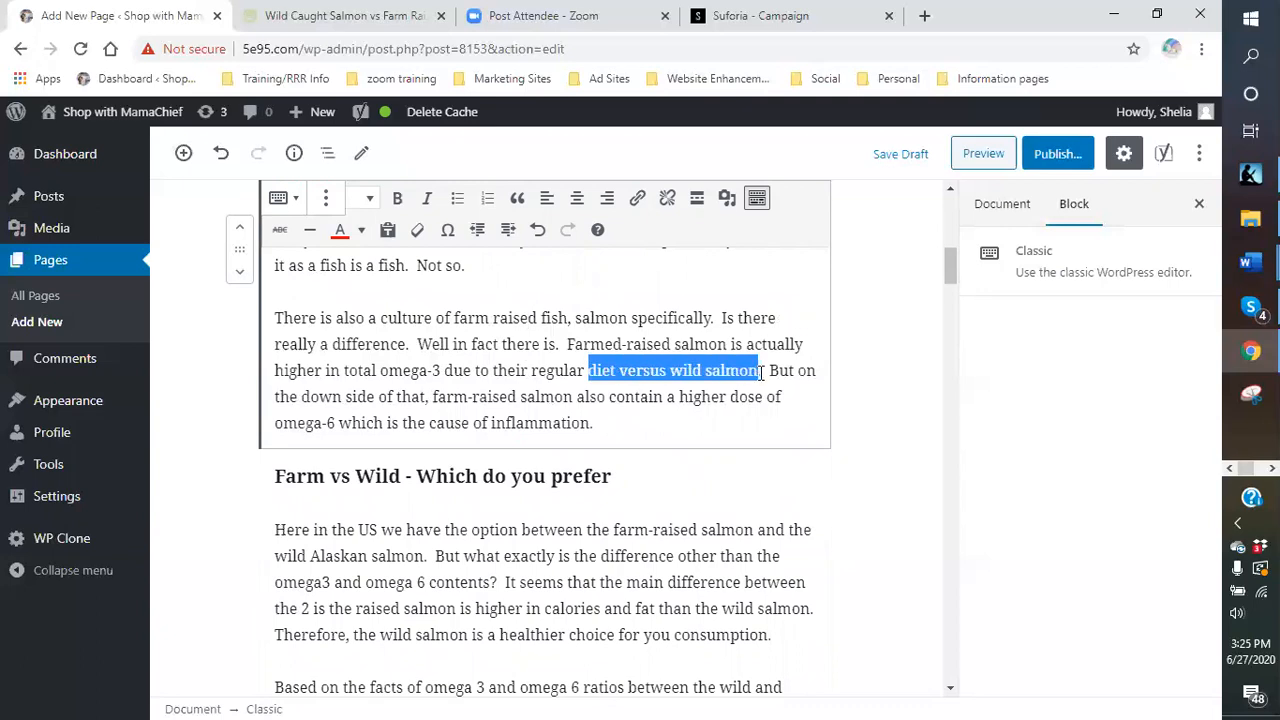
key("ctrl+k")
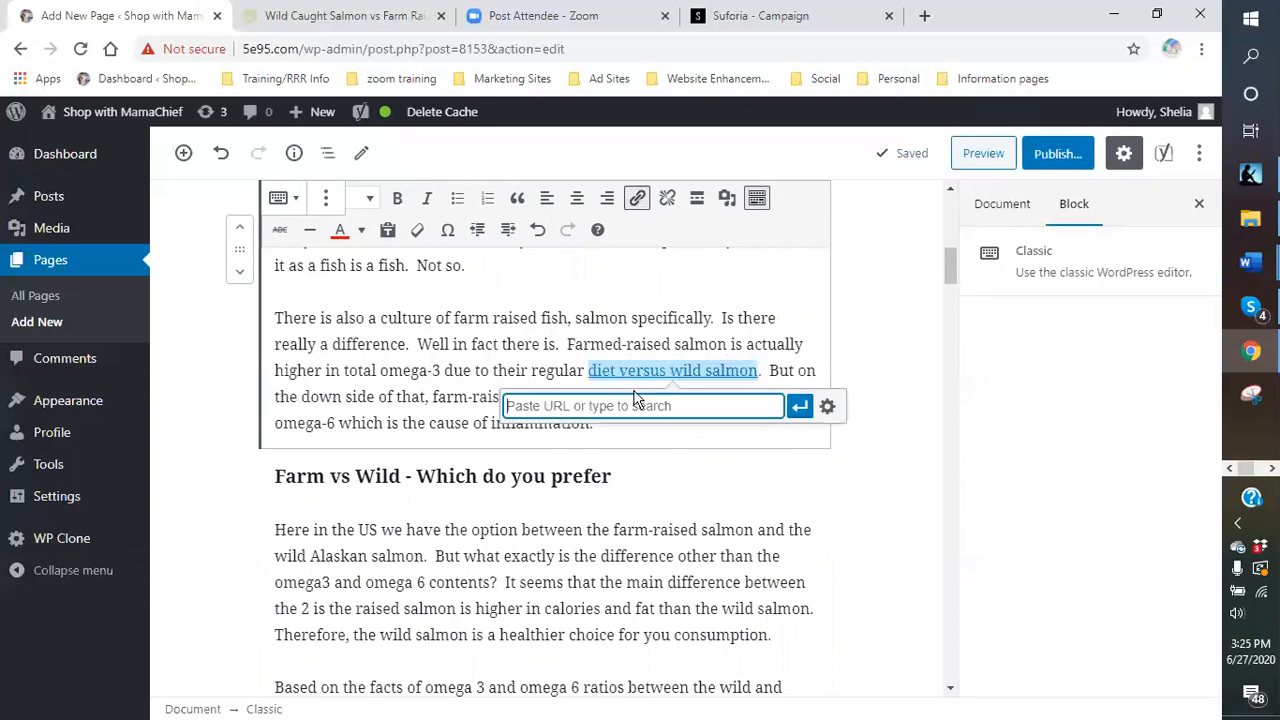
right_click(636, 410)
left_click(683, 557)
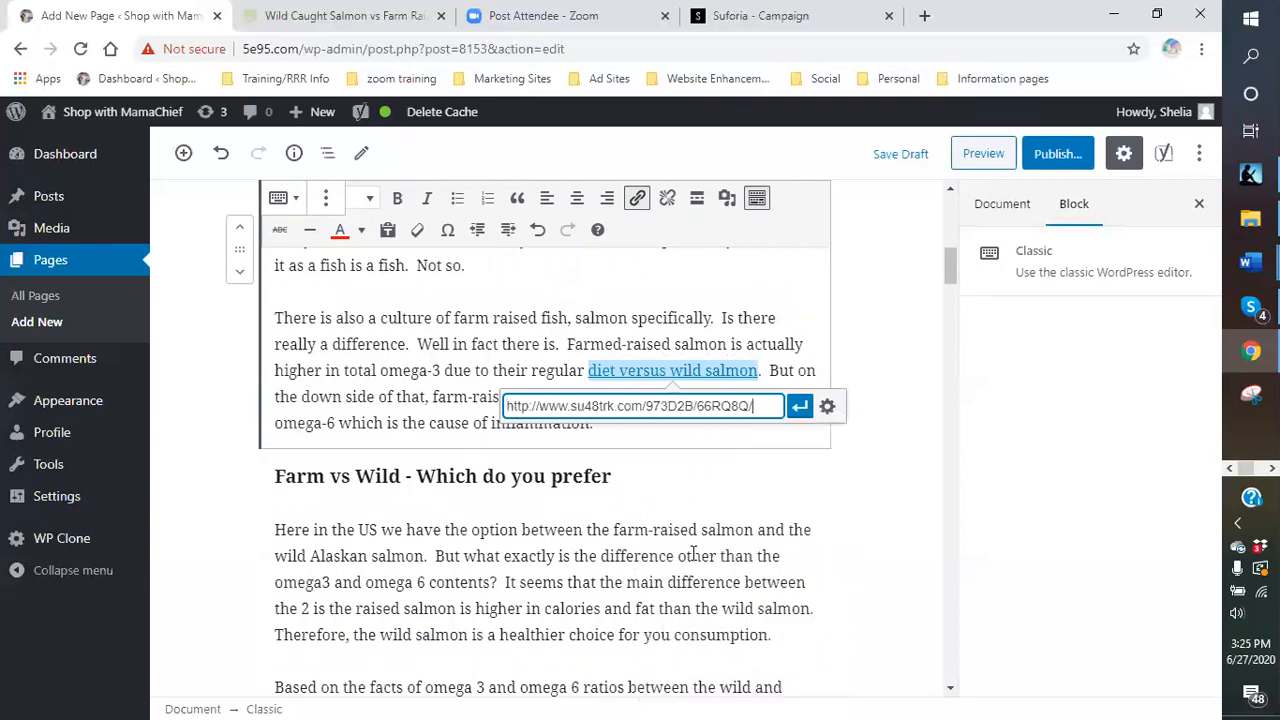
left_click(827, 405)
key("ctrl+c")
left_click(482, 318)
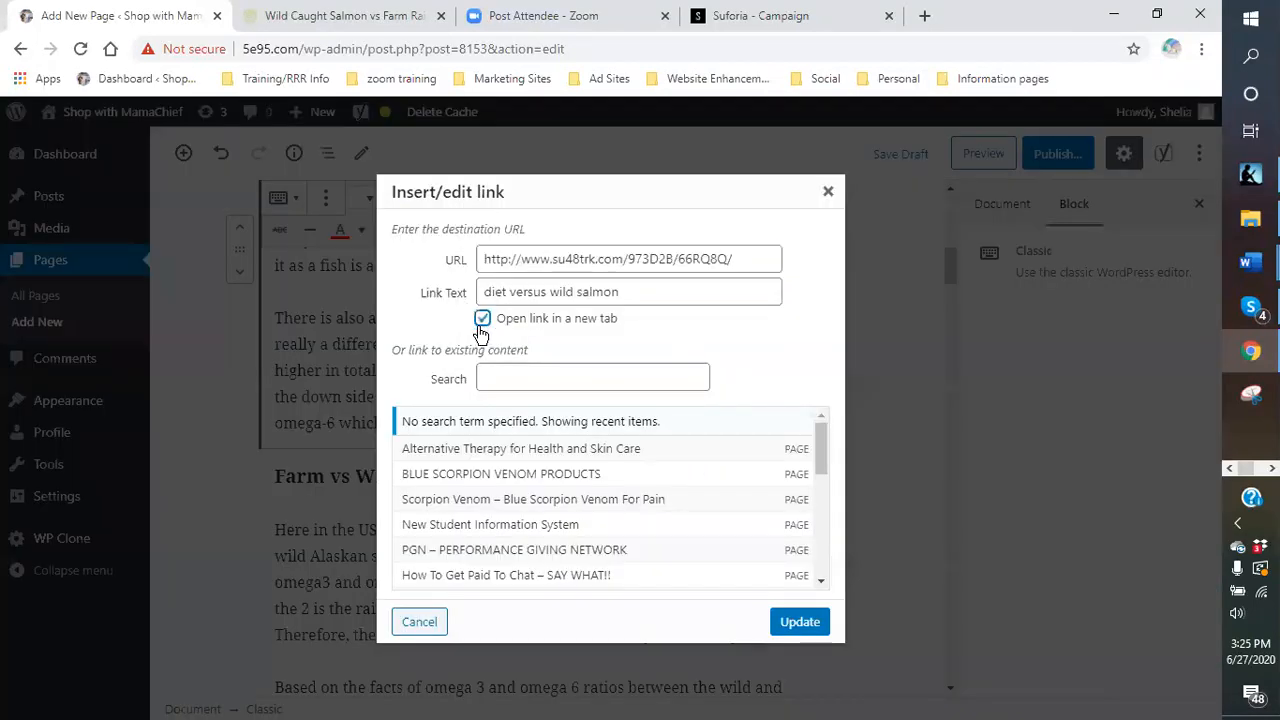
left_click(800, 622)
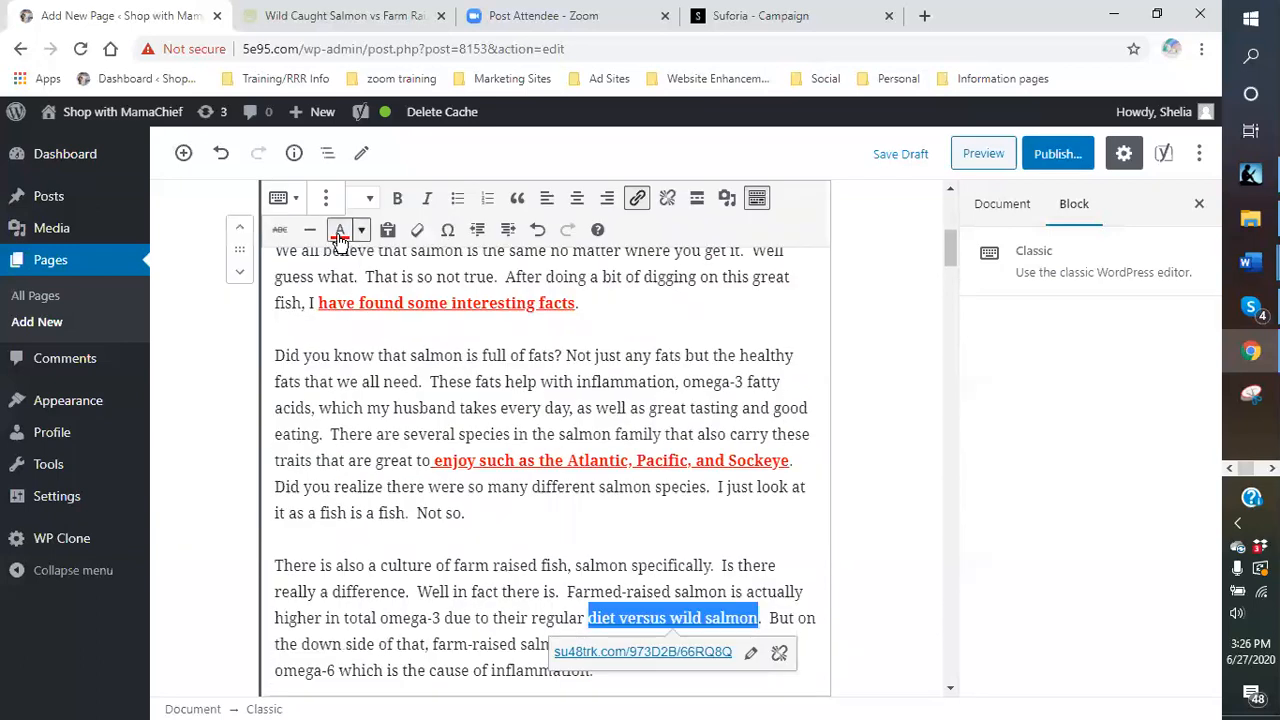
left_click(397, 198)
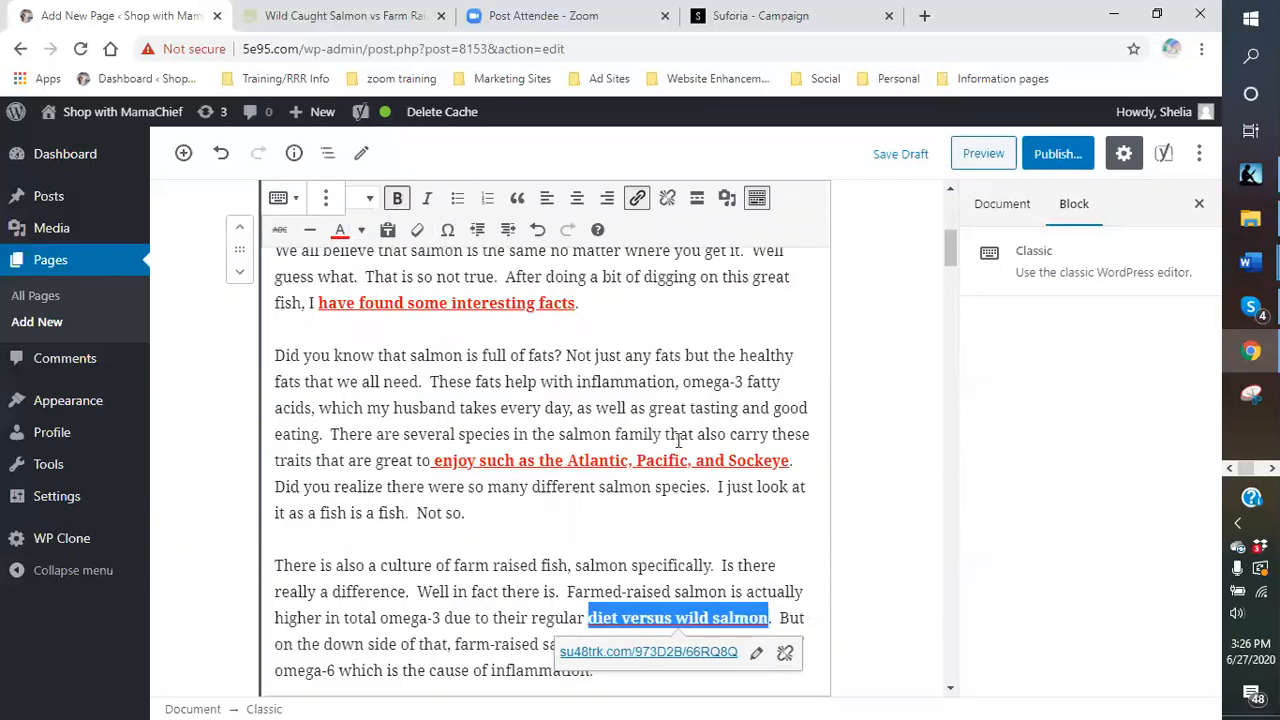
left_click(660, 566)
scroll(610, 500, "down", 3)
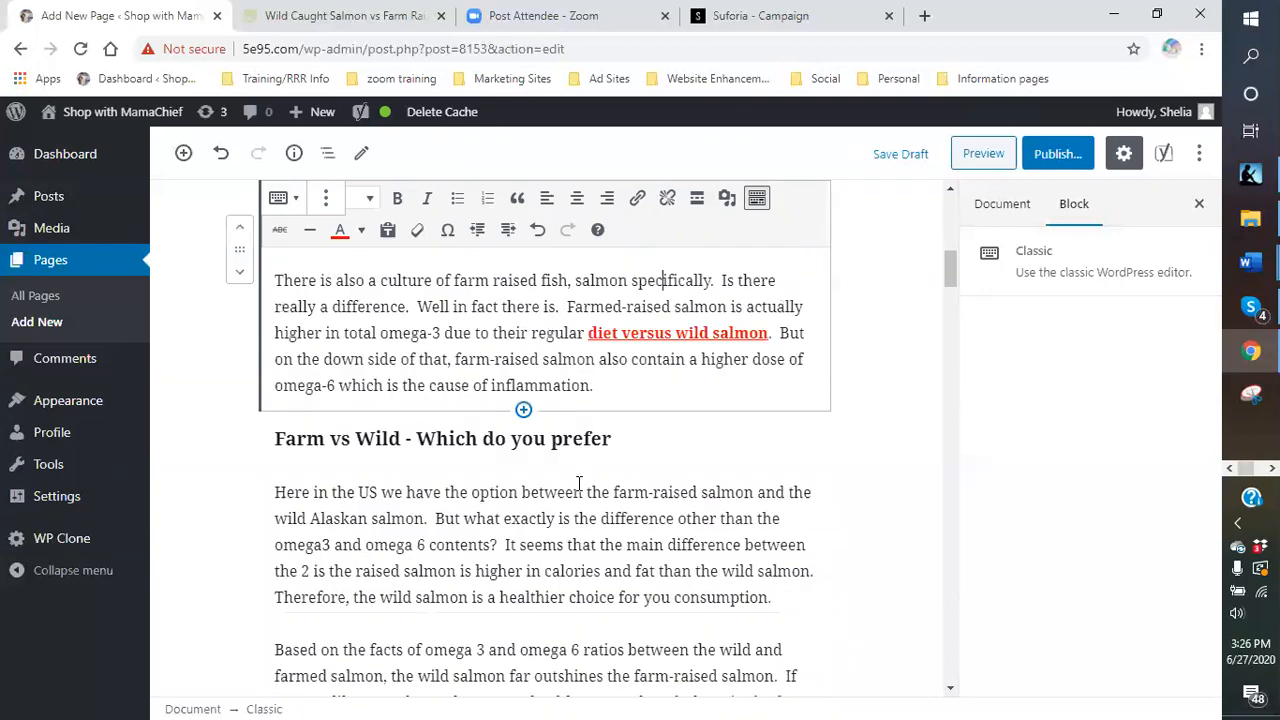
scroll(578, 484, "down", 2)
- In the Farm vs Wild paragraph, make 'wild salmon is a healthier choice' a bold new-tab affiliate link
left_click(428, 358)
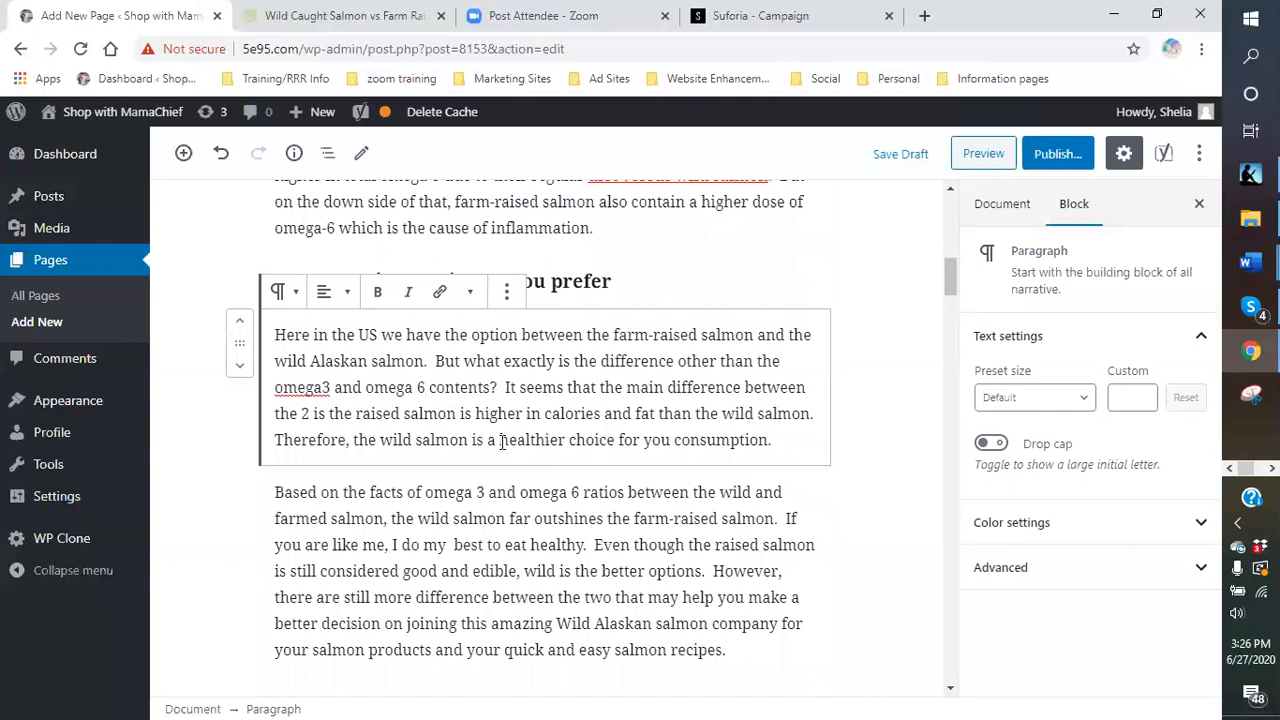
left_click_drag(377, 440, 609, 441)
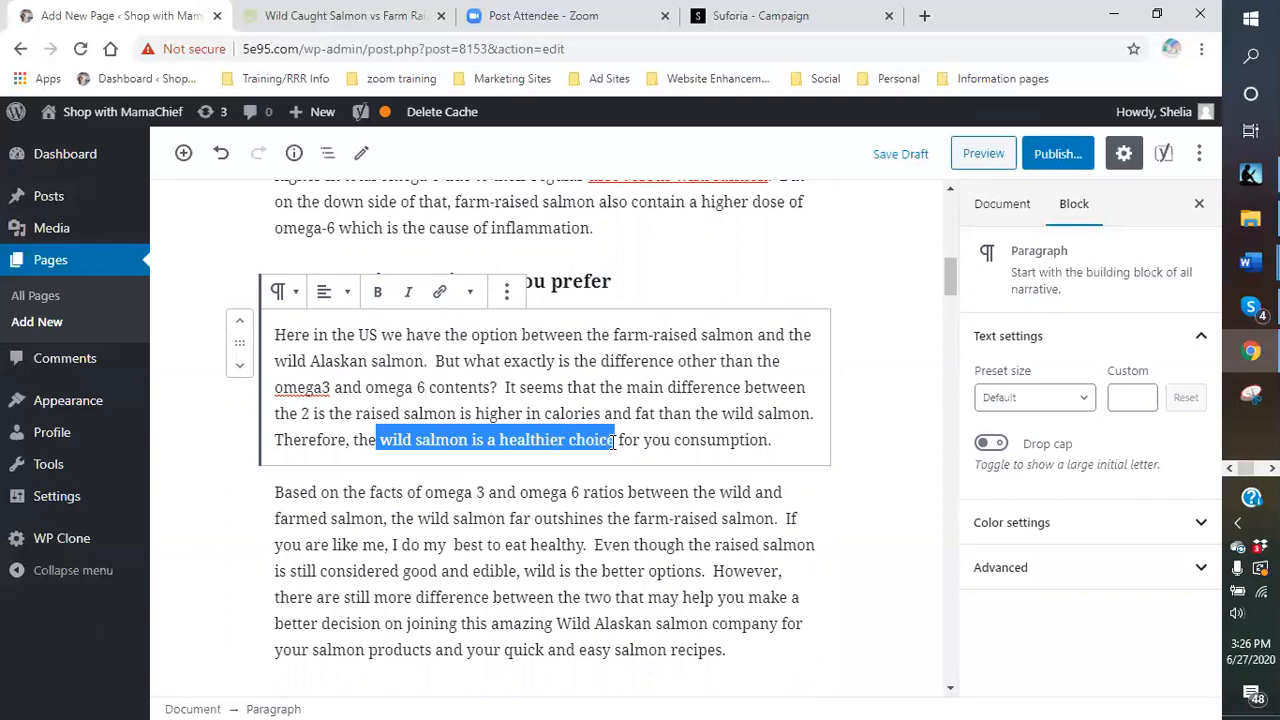
left_click(440, 293)
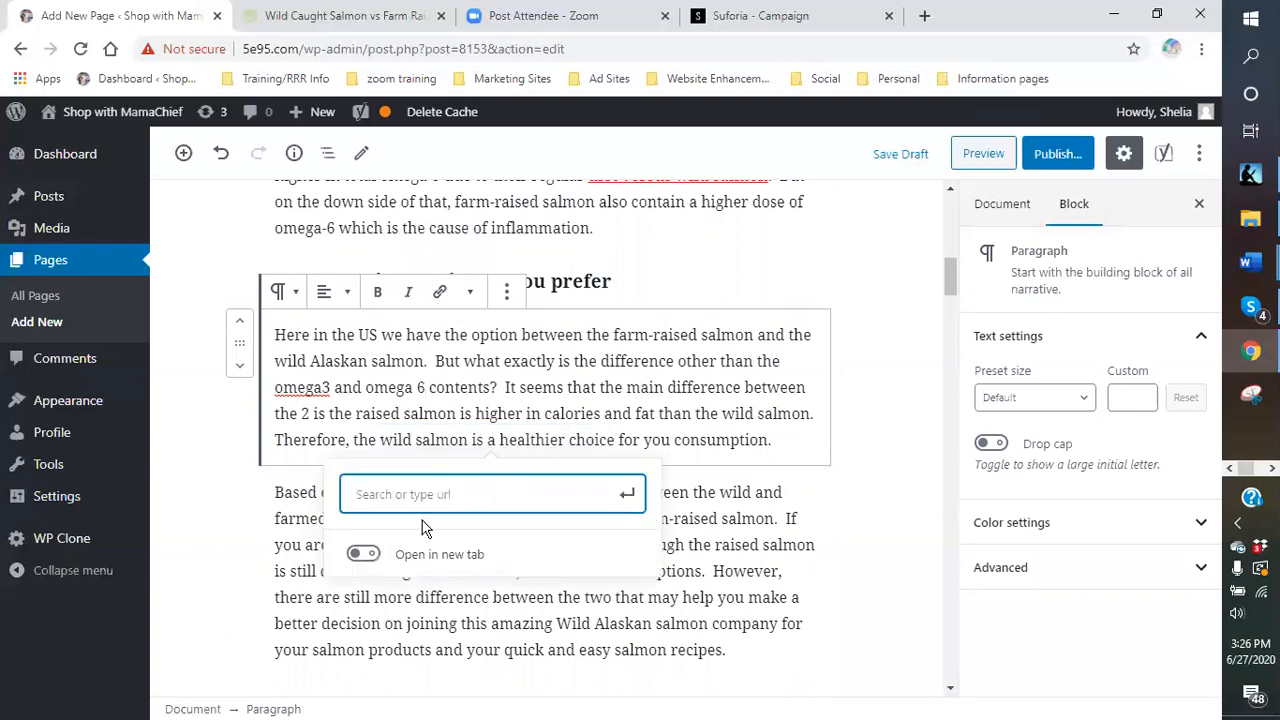
right_click(408, 494)
left_click(447, 357)
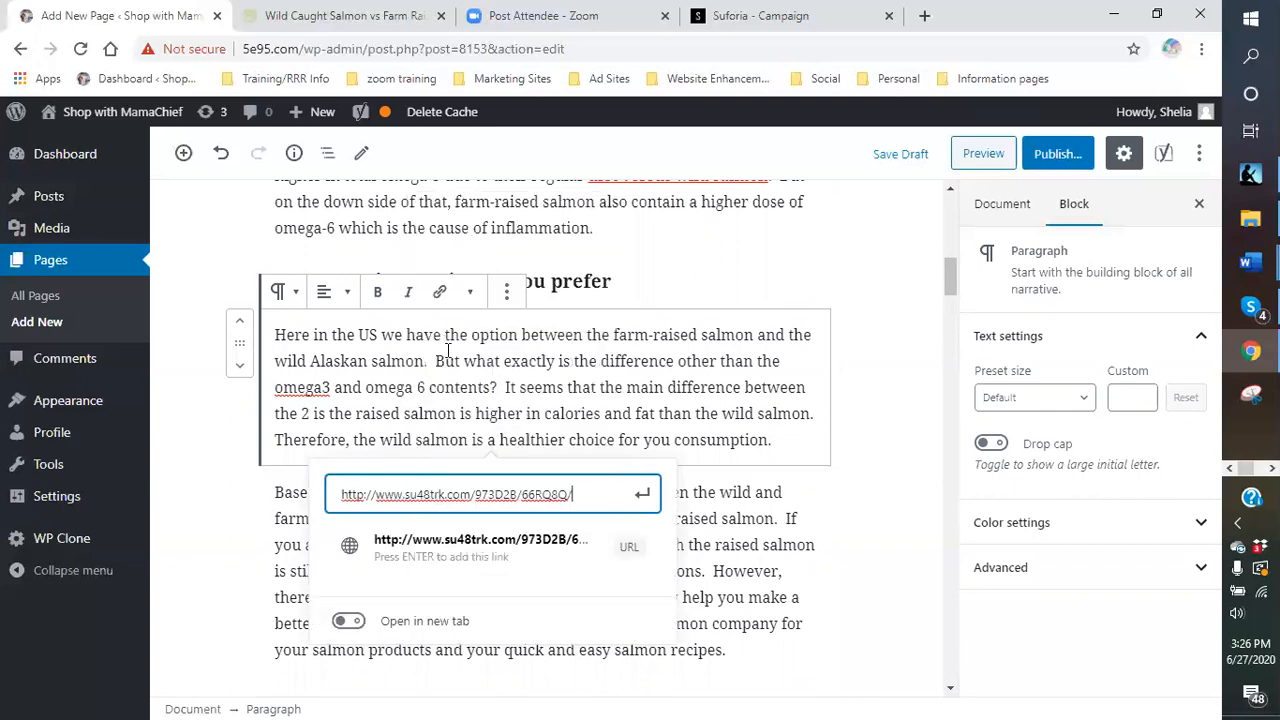
left_click(347, 622)
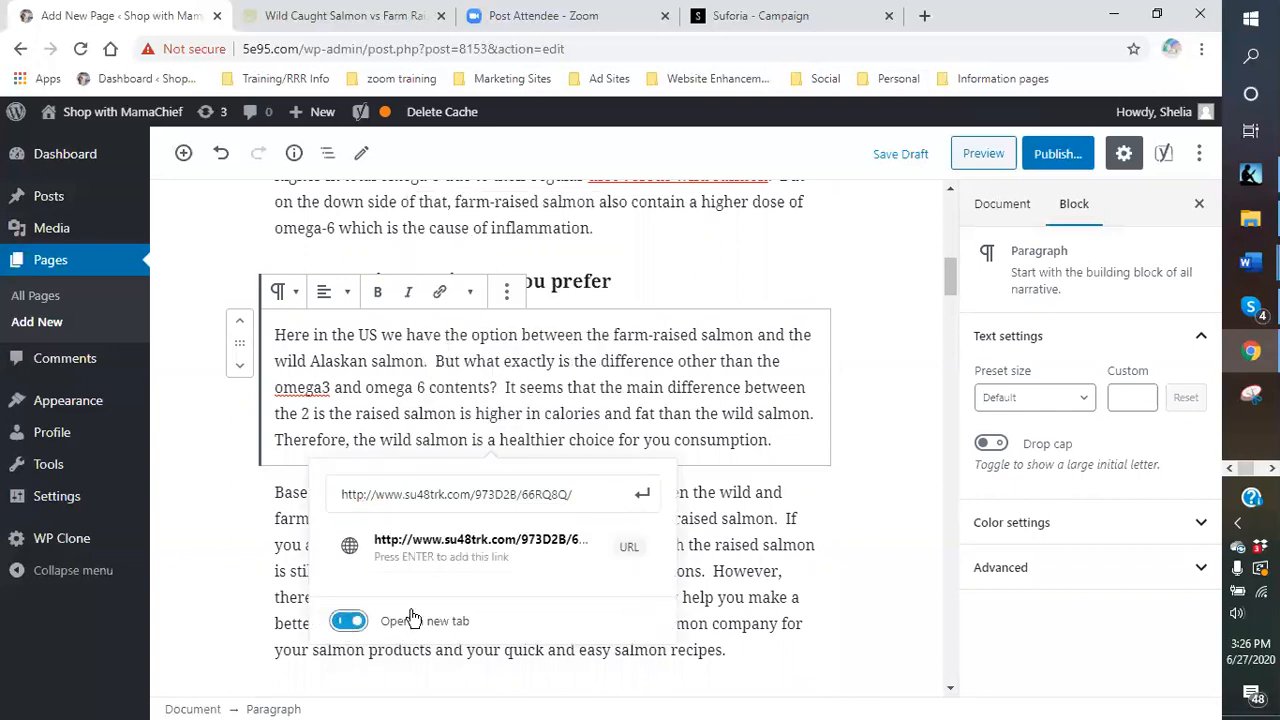
left_click(641, 497)
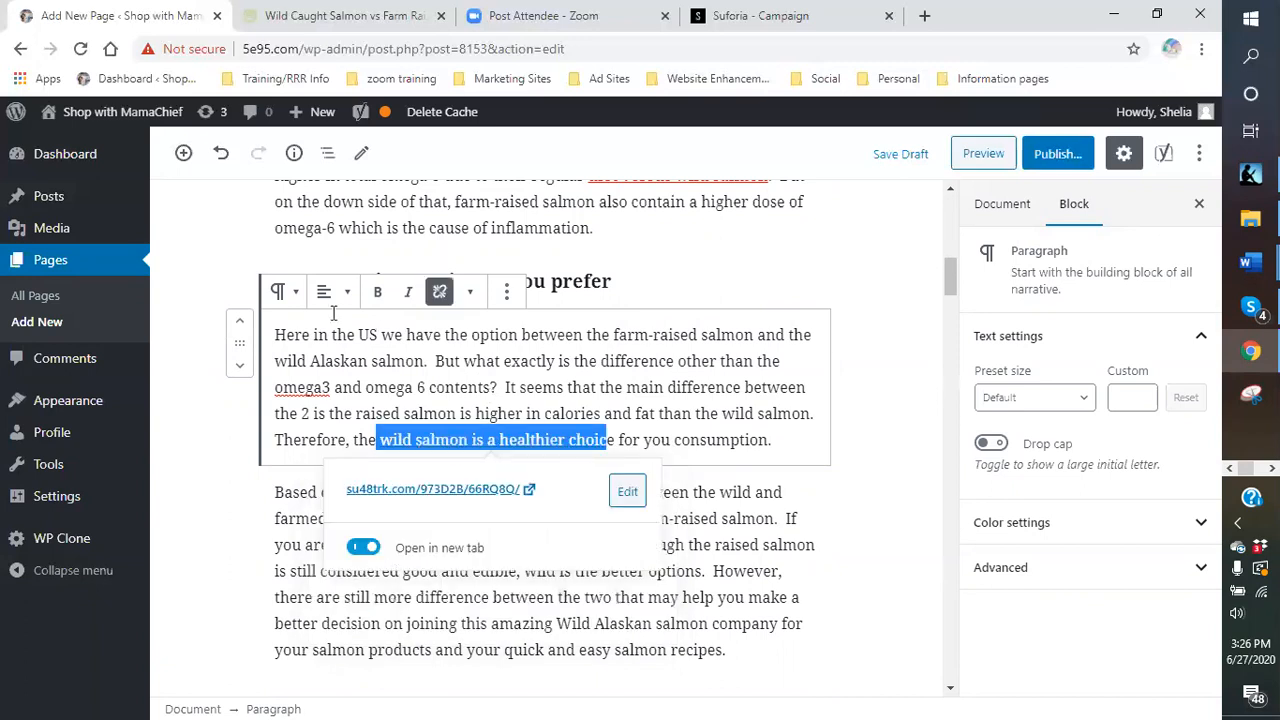
left_click(377, 291)
left_click(807, 444)
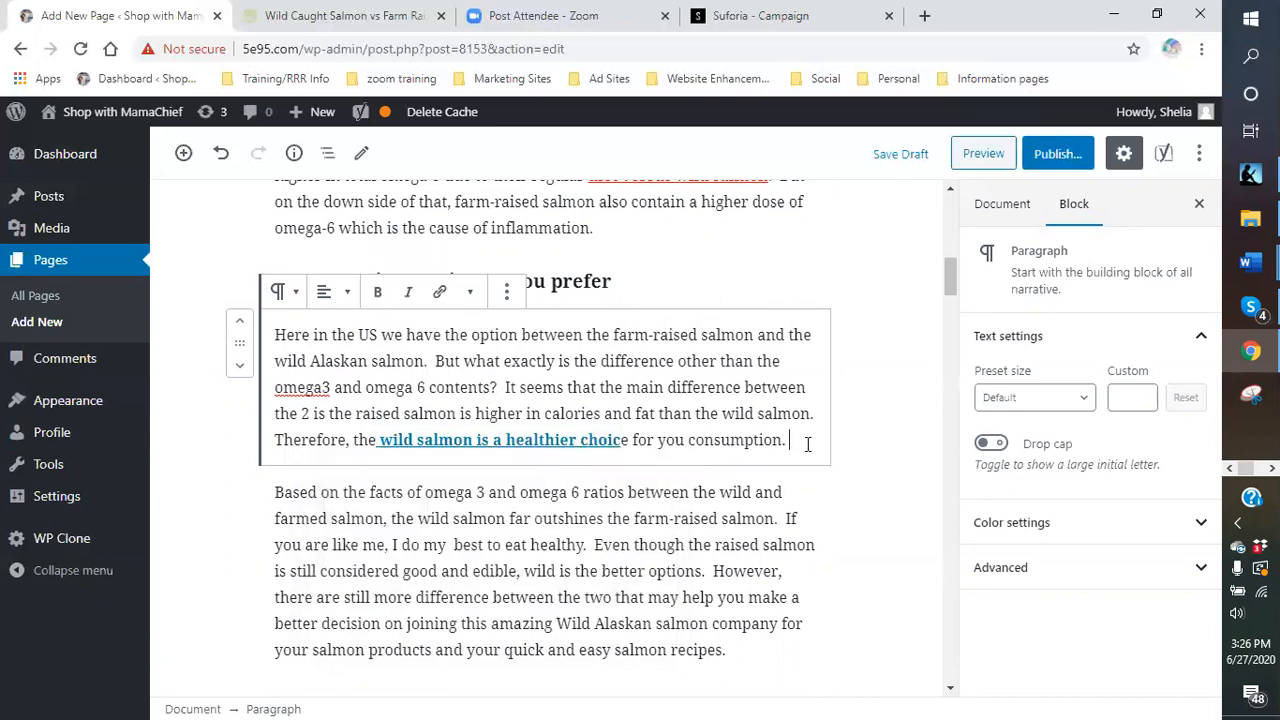
- Make 'the wild salmon' in the next paragraph a bold new-tab affiliate link
scroll(820, 595, "down", 1)
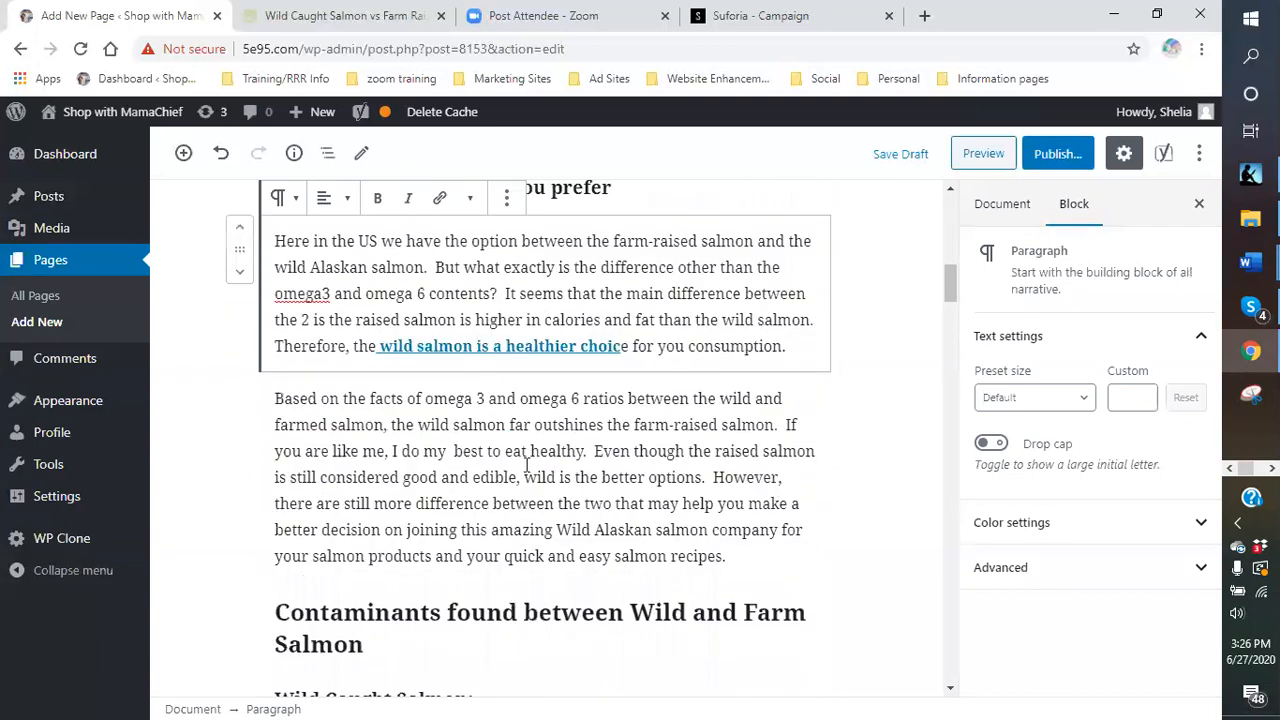
left_click(391, 425)
left_click_drag(423, 425, 508, 426)
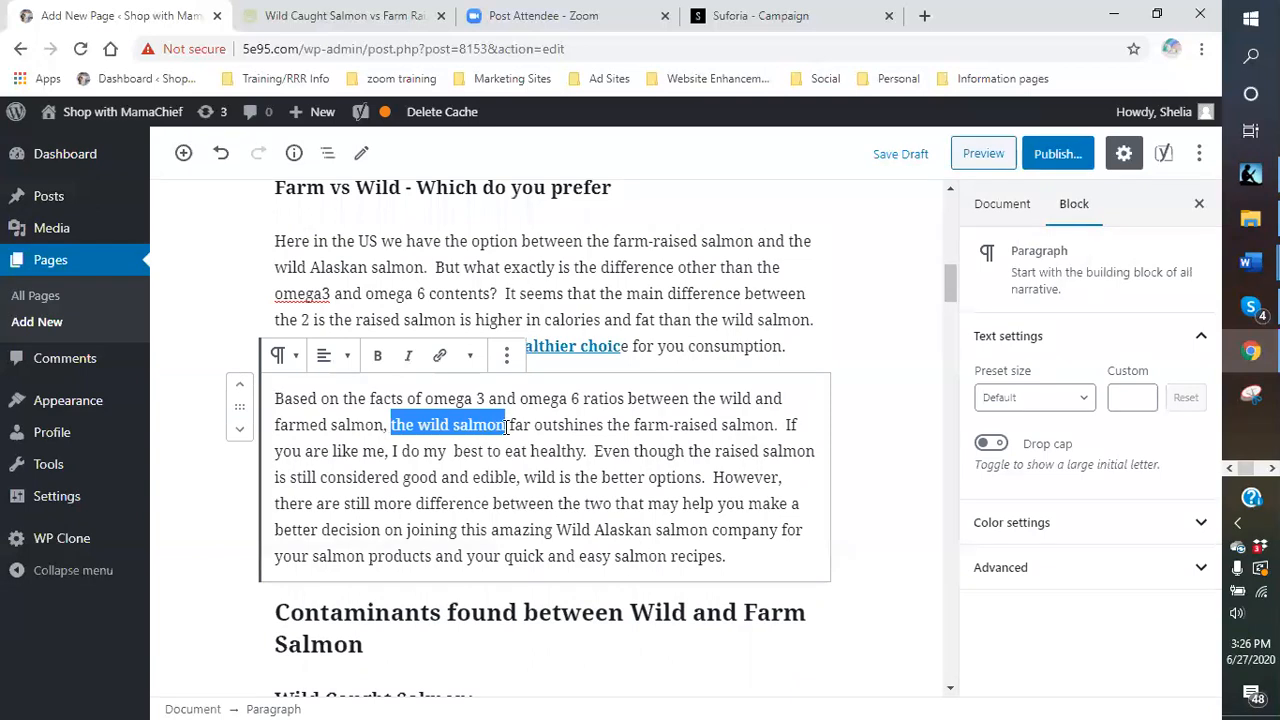
left_click(439, 355)
right_click(400, 485)
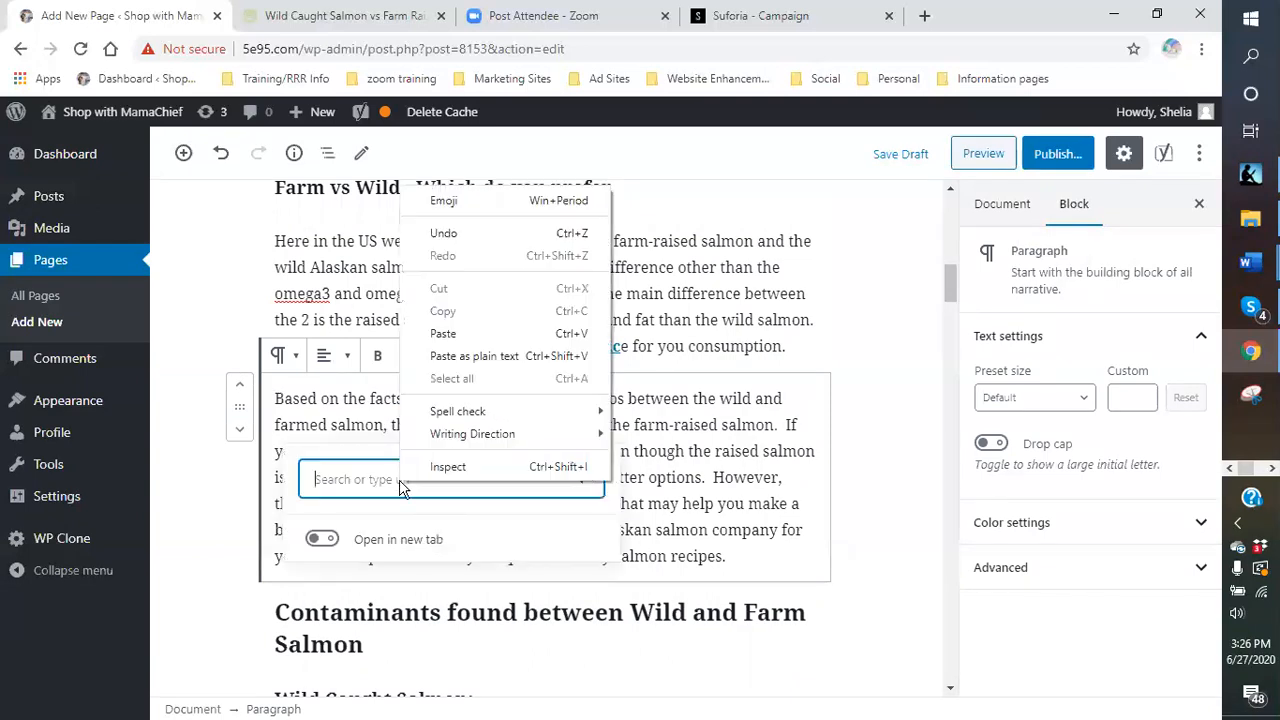
left_click(443, 333)
left_click(320, 614)
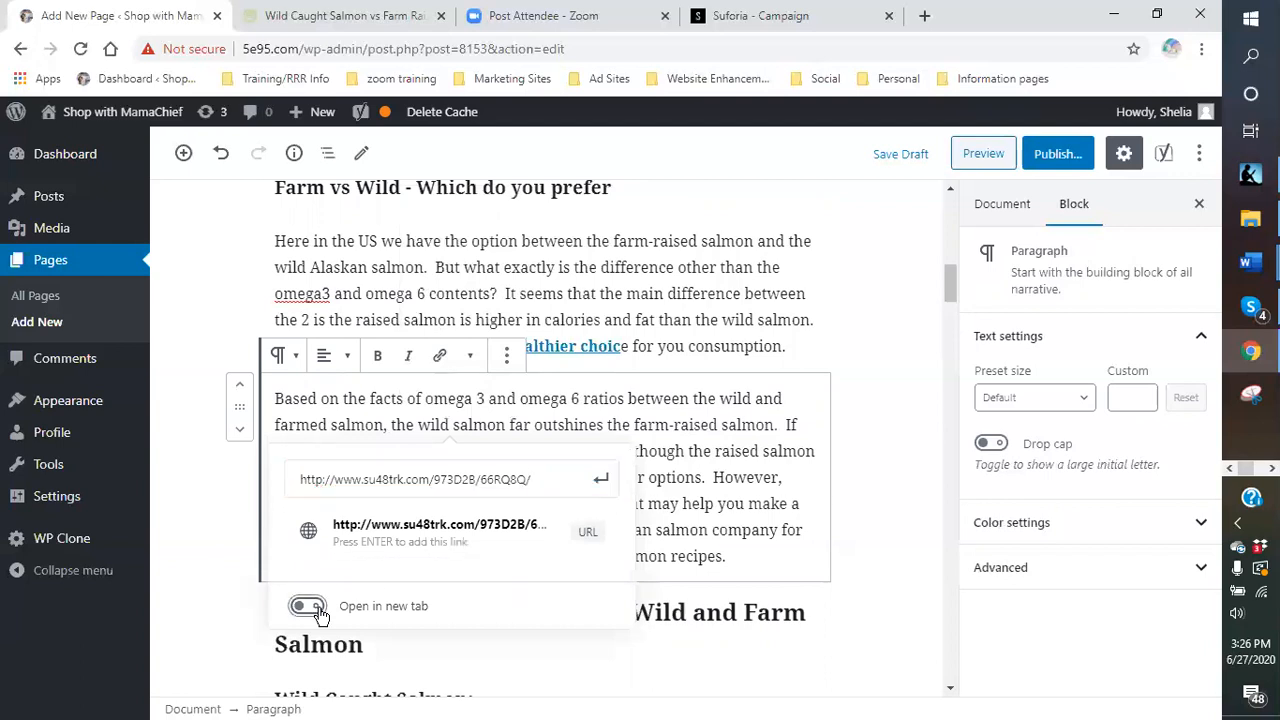
left_click(601, 481)
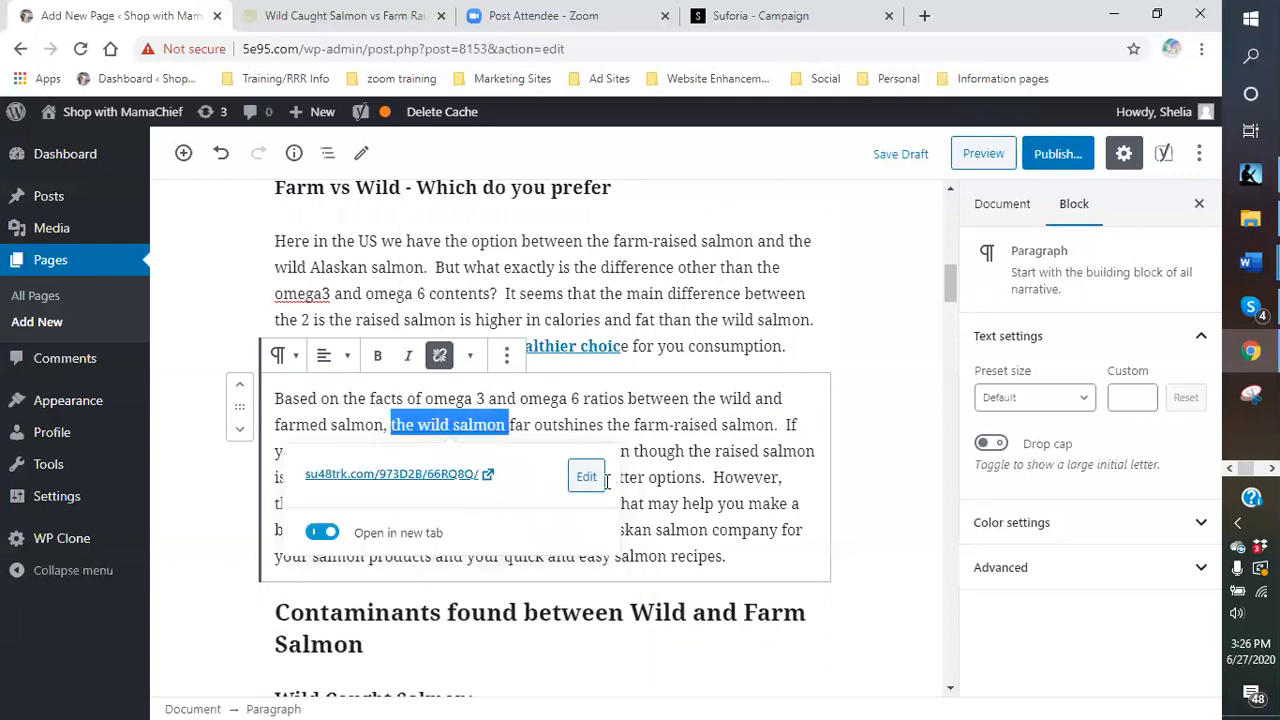
left_click(377, 358)
left_click(794, 484)
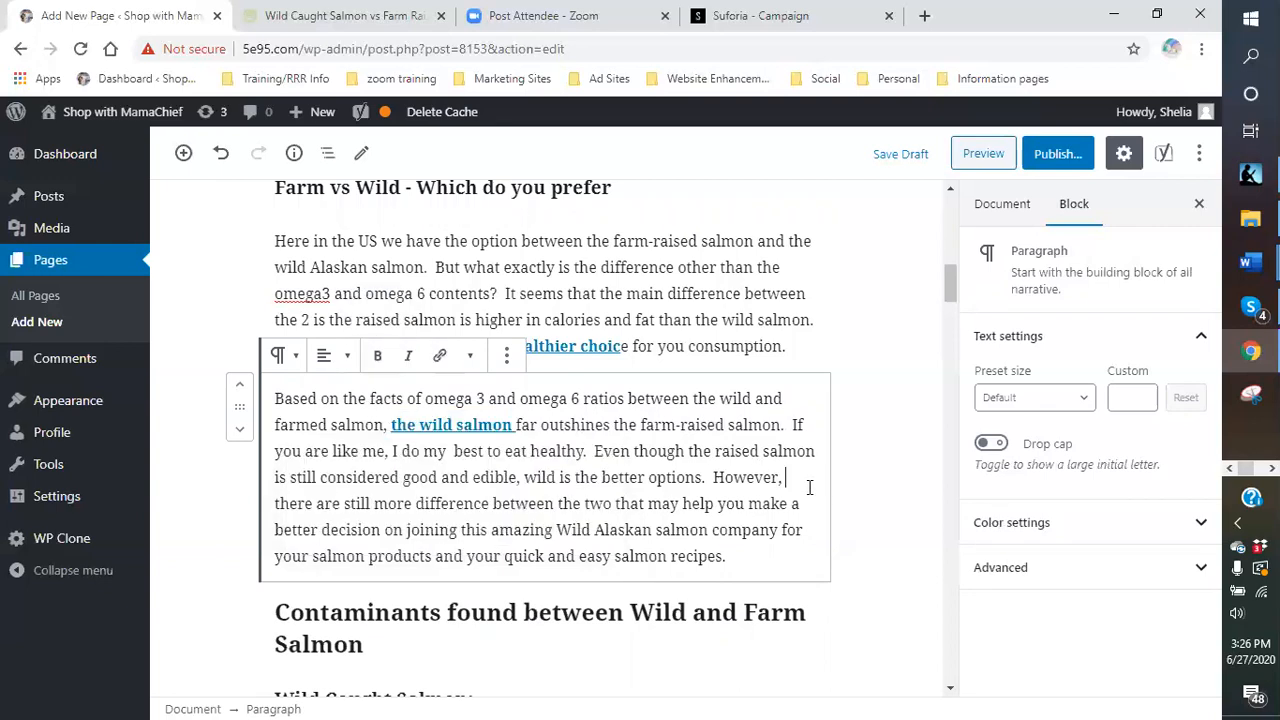
- Make 'Wild Alaskan salmon company' a bold affiliate link opening in a new tab
scroll(808, 490, "down", 1)
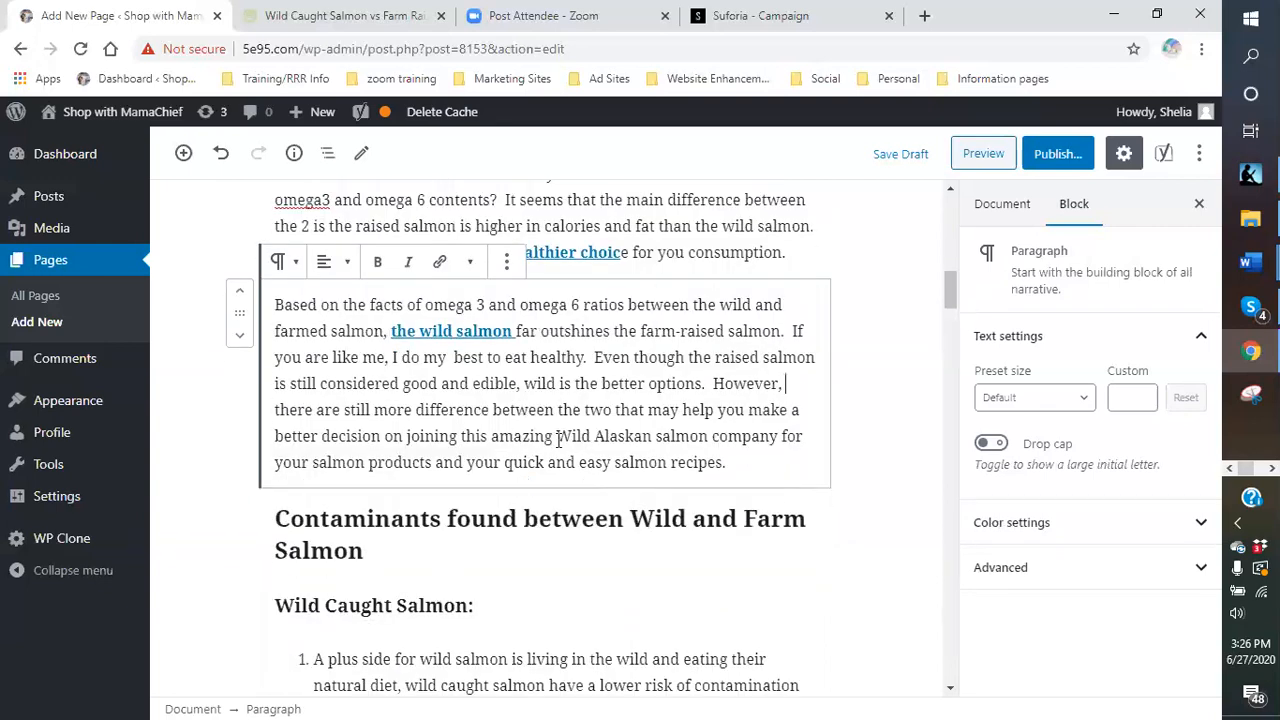
left_click_drag(555, 436, 777, 440)
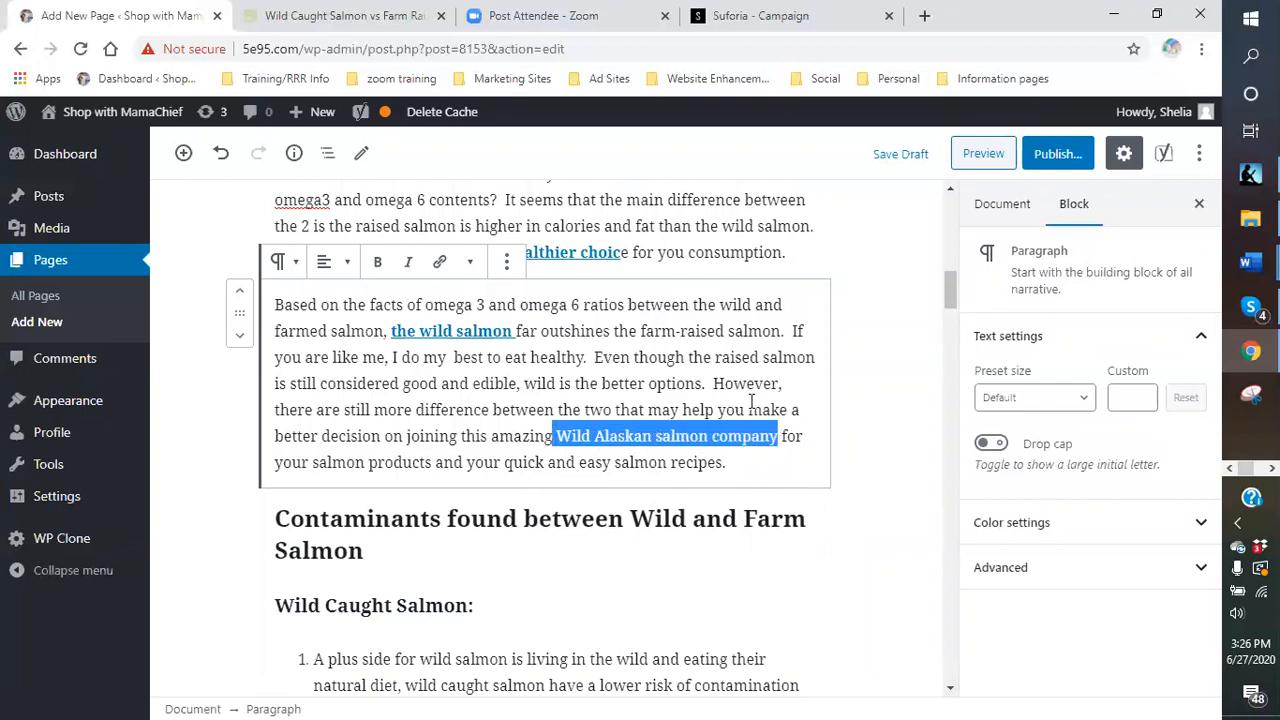
left_click(439, 261)
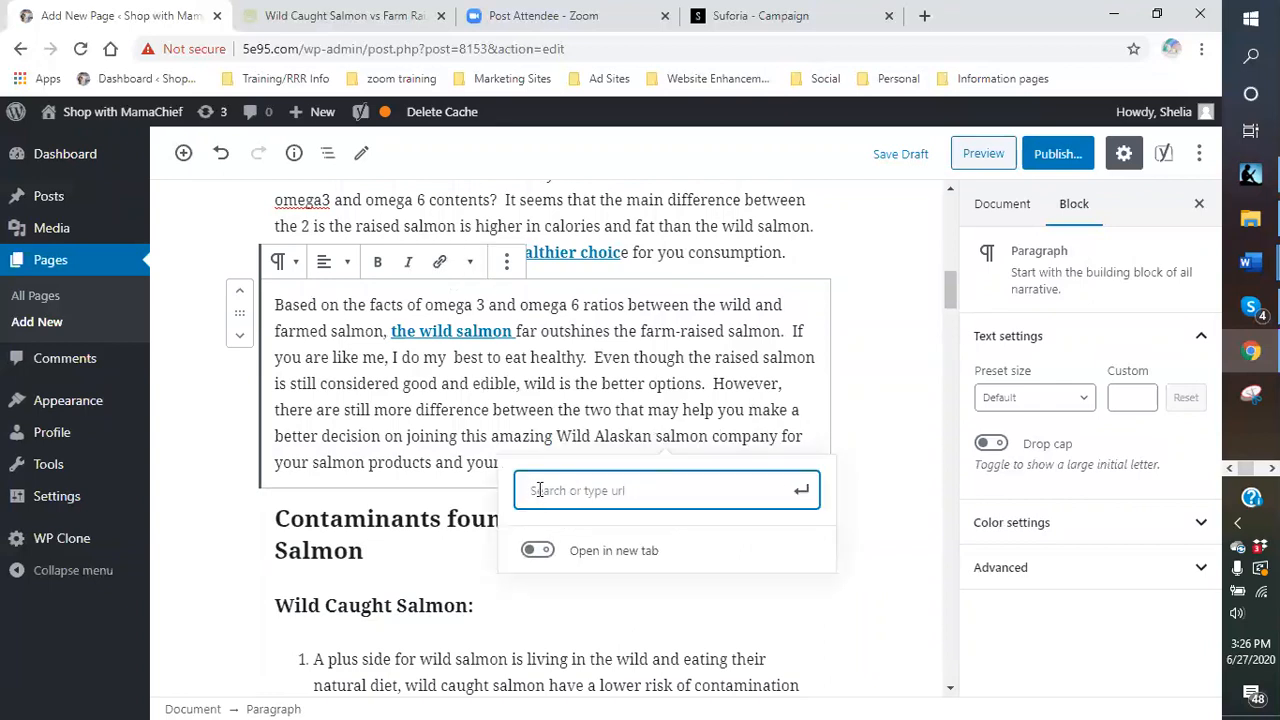
right_click(545, 492)
left_click(577, 338)
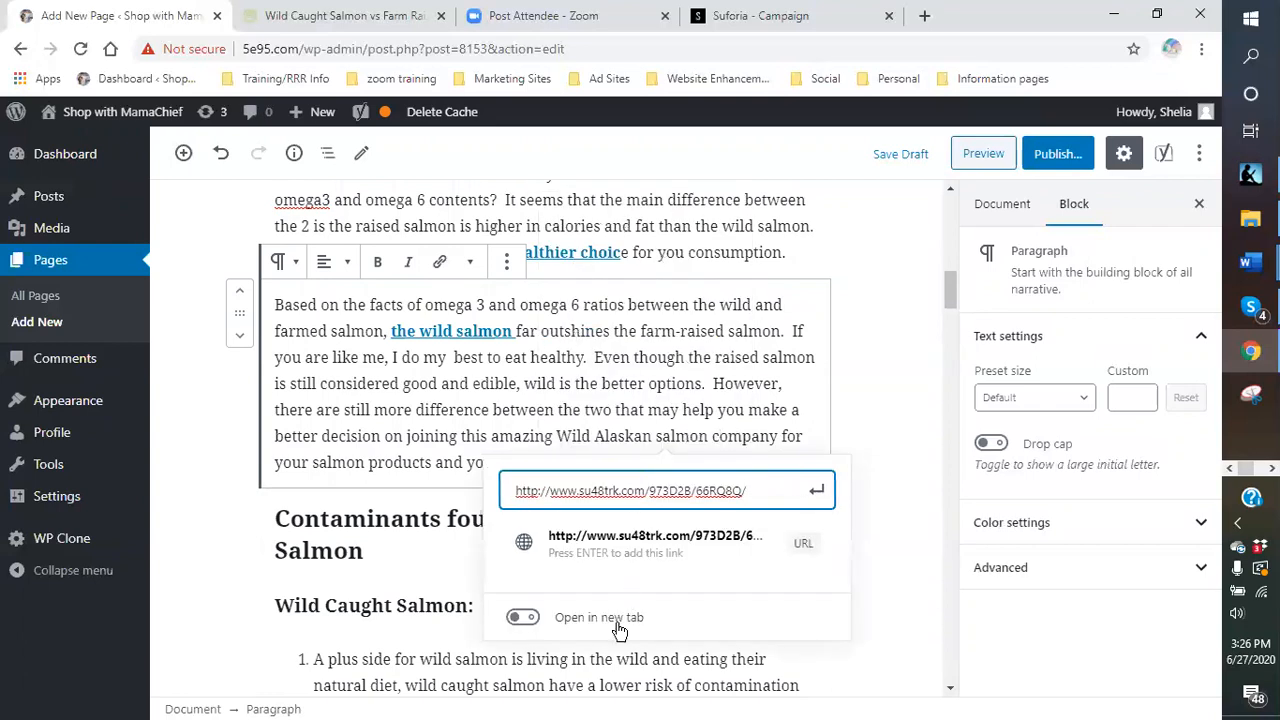
left_click(522, 618)
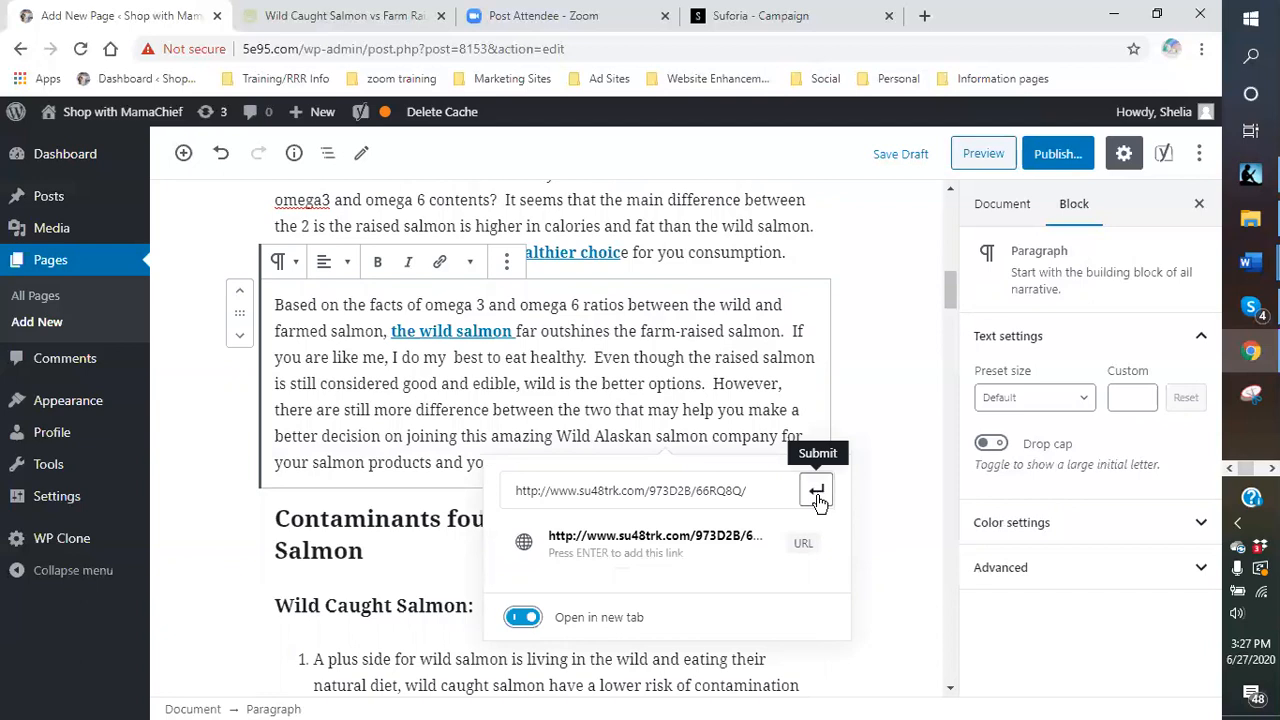
left_click(818, 497)
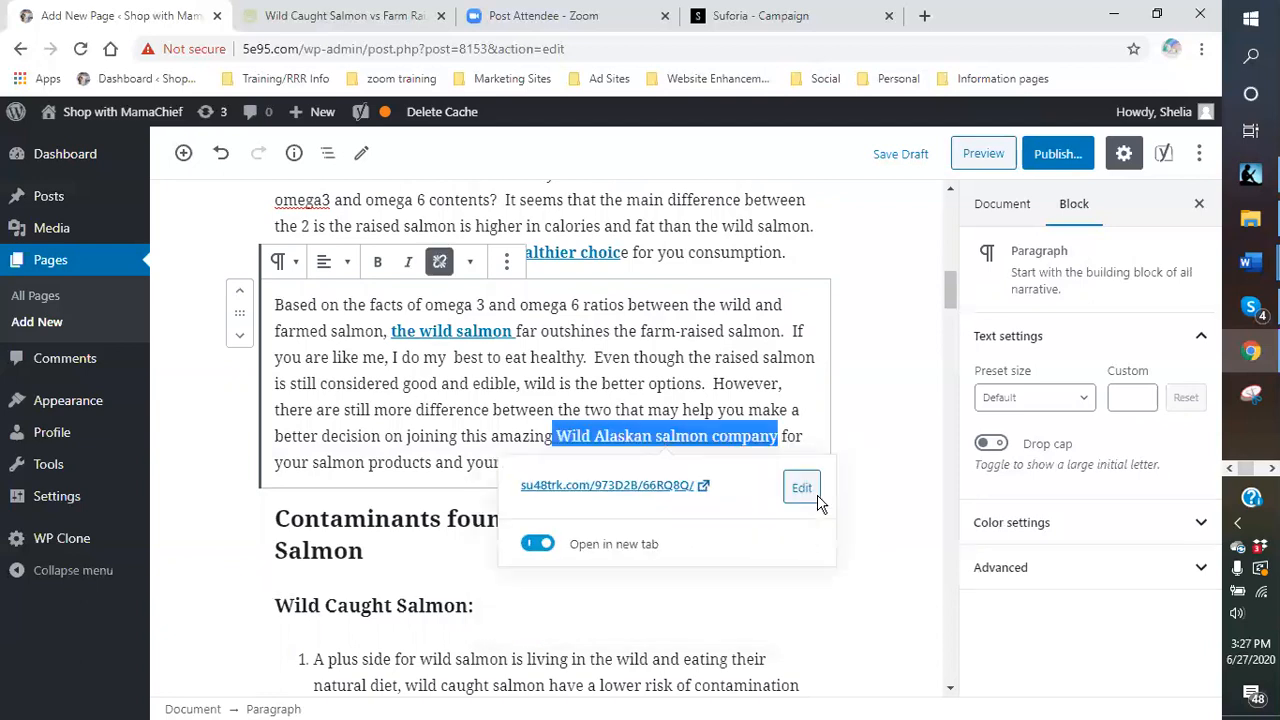
left_click(377, 261)
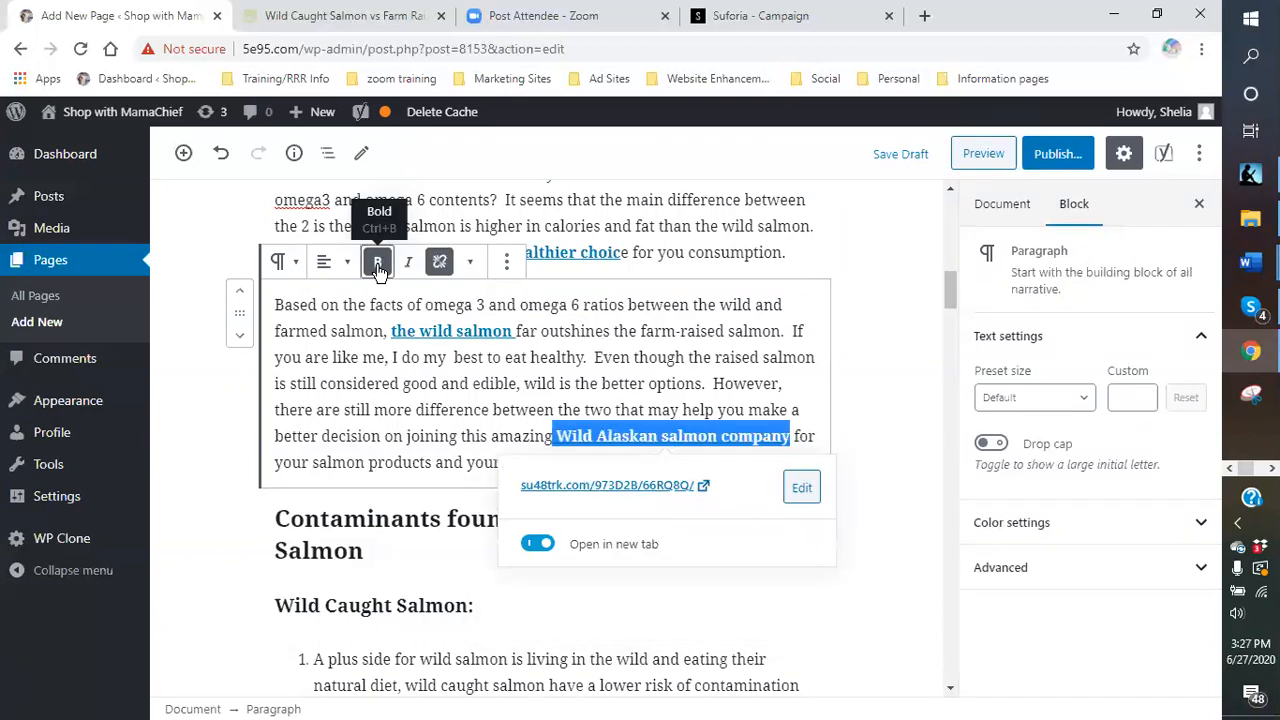
left_click(880, 452)
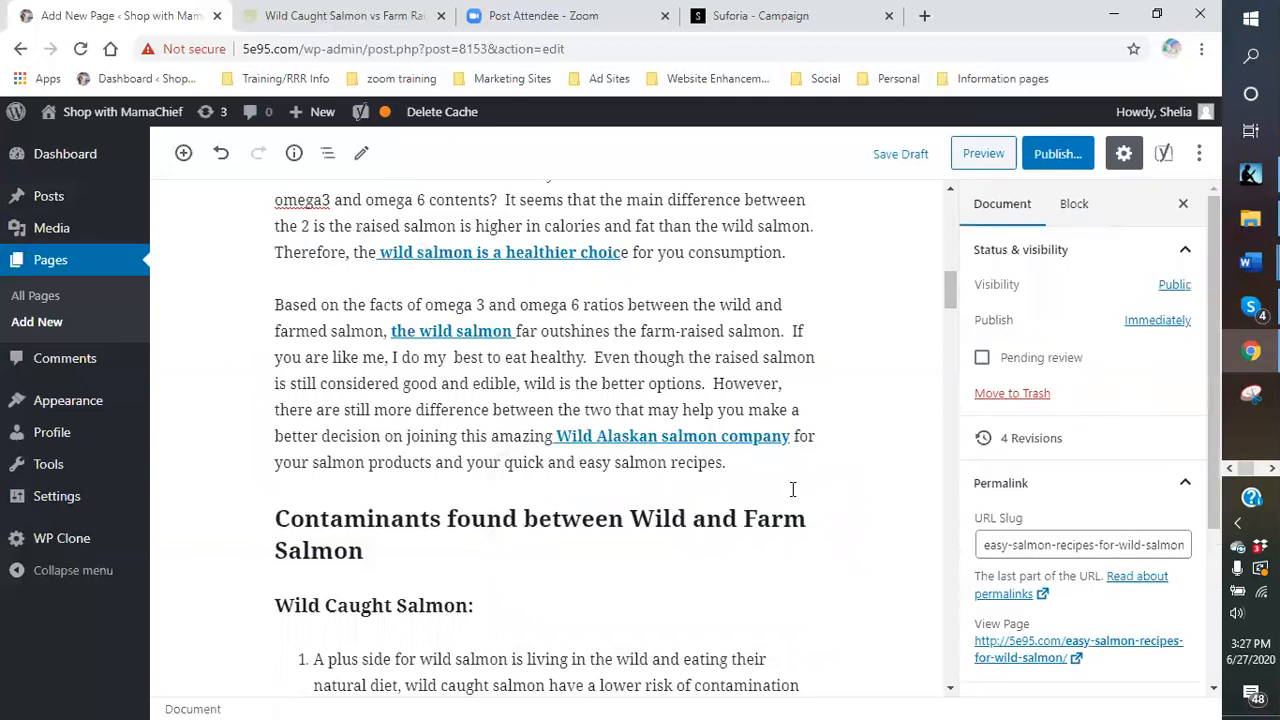
- Scroll past the health-benefit sections to the empty paragraph under Easy Salmon Recipes and Wine Pairings
scroll(708, 495, "down", 2)
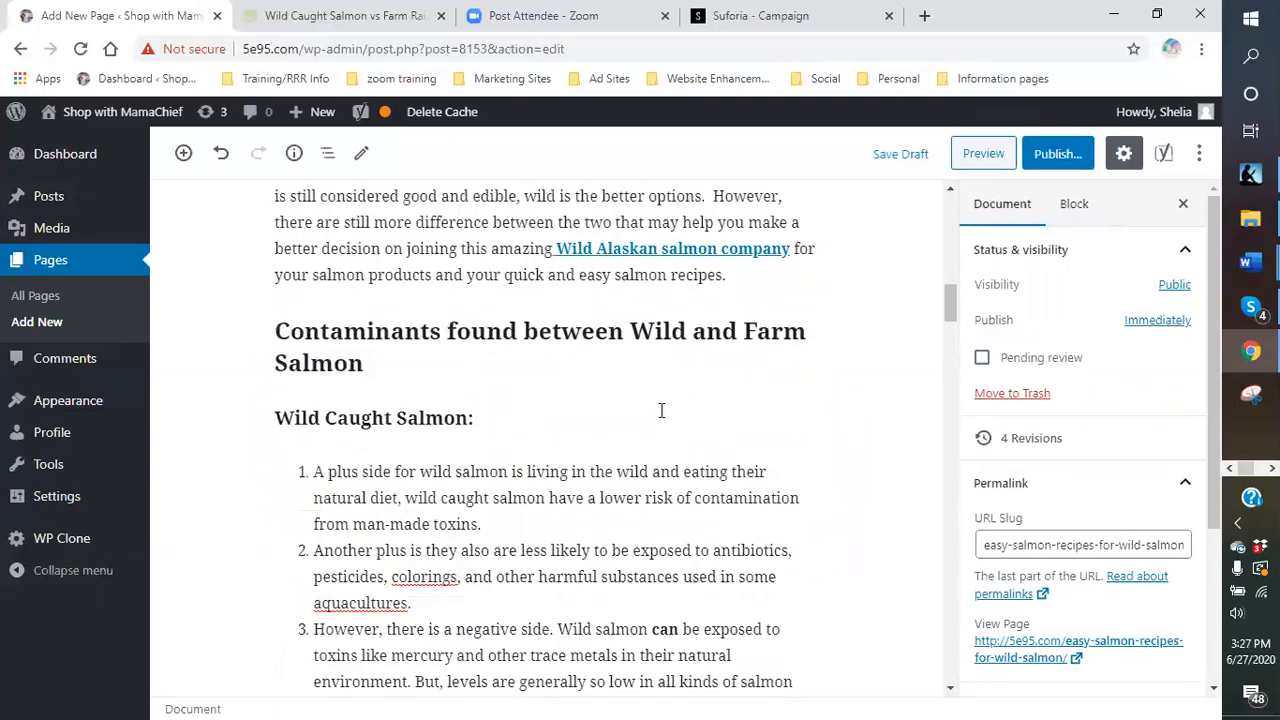
scroll(641, 418, "up", 1)
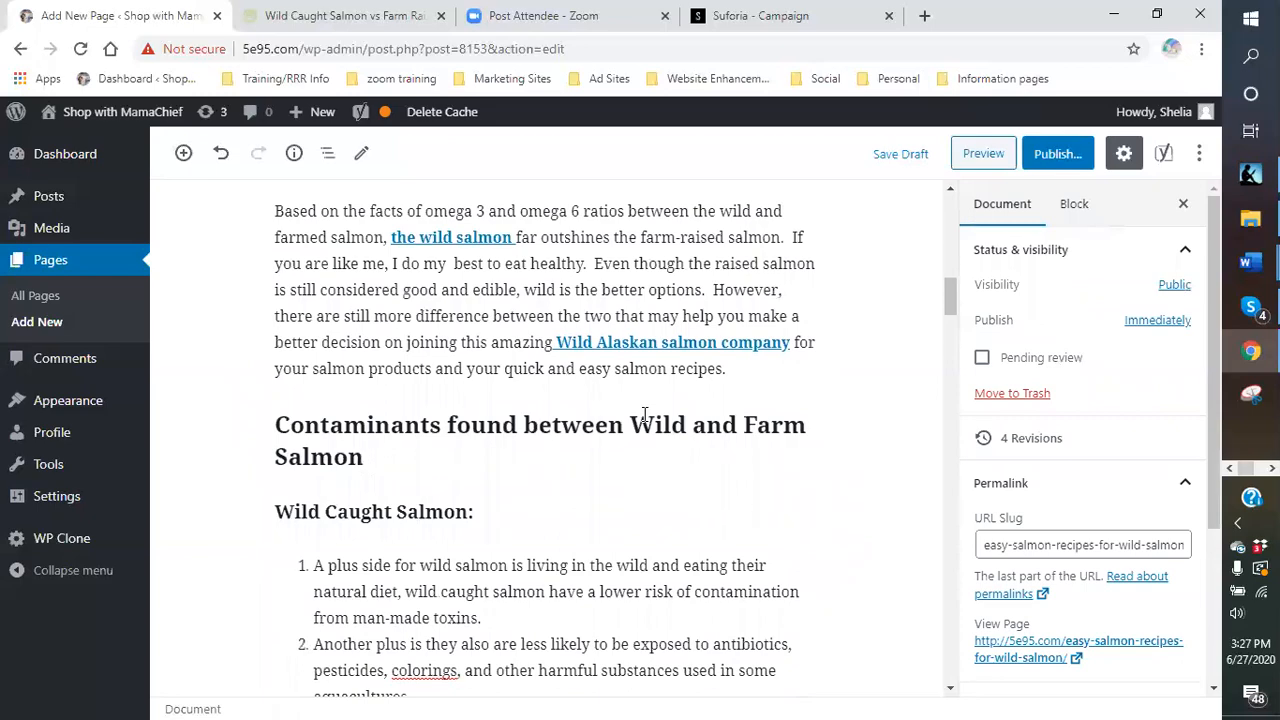
scroll(644, 415, "down", 6)
scroll(601, 437, "down", 8)
scroll(599, 438, "down", 10)
scroll(599, 438, "down", 5)
scroll(490, 415, "up", 2)
scroll(463, 383, "down", 5)
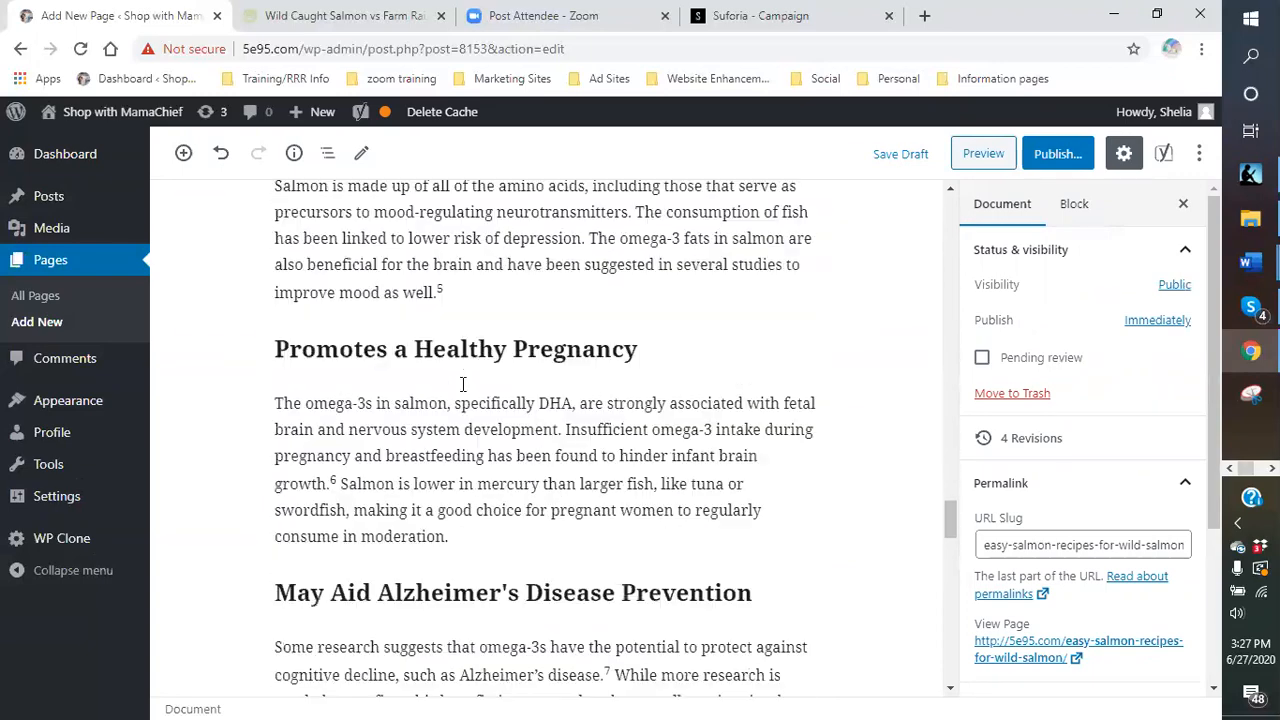
scroll(463, 385, "down", 4)
scroll(461, 384, "up", 10)
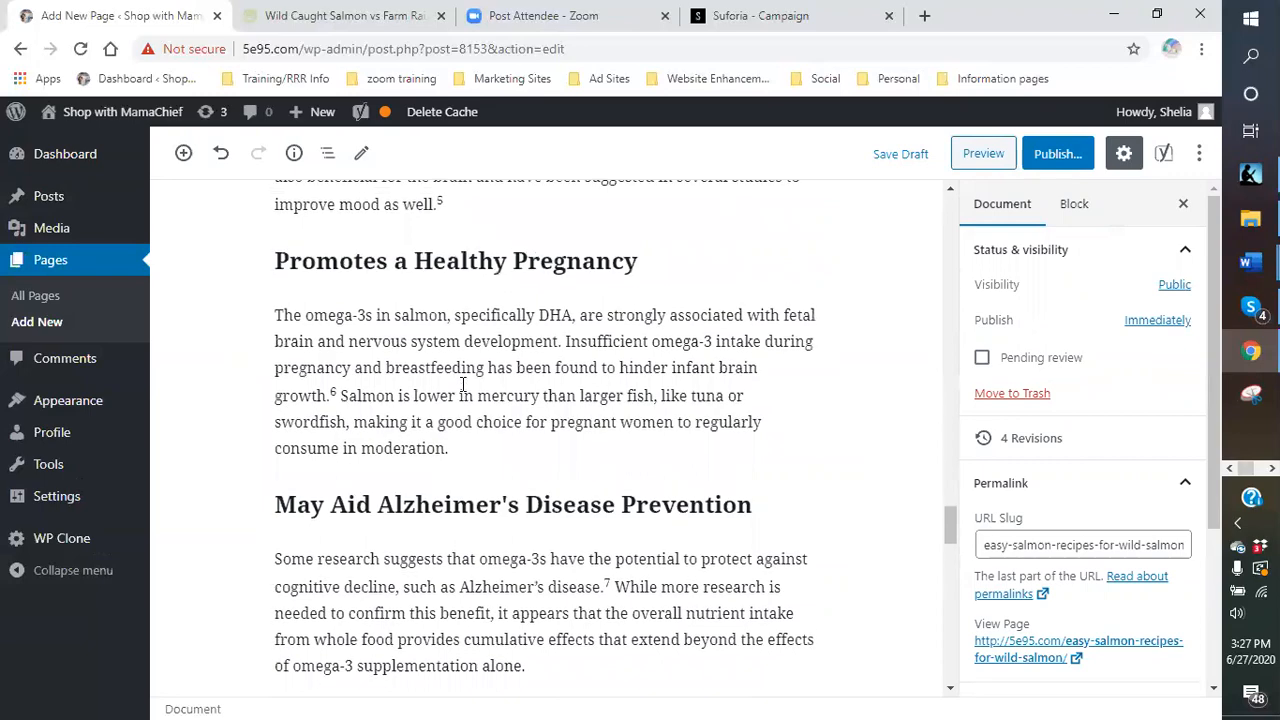
scroll(463, 384, "up", 3)
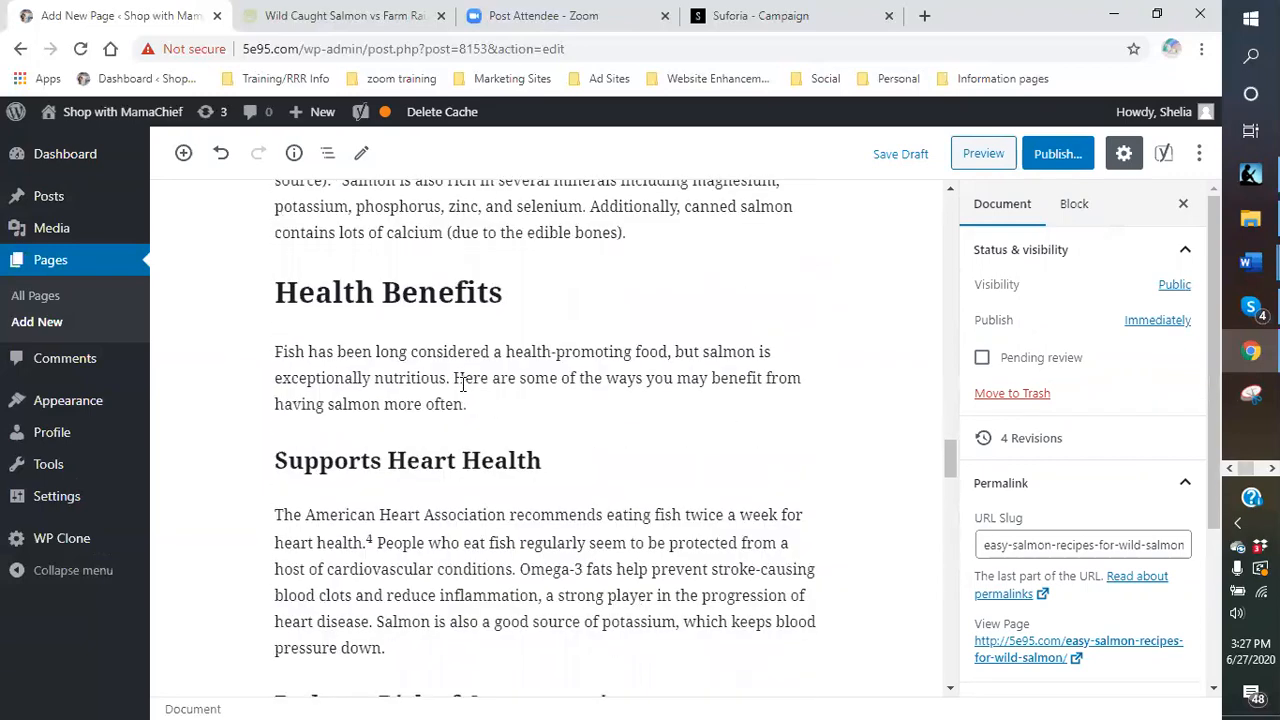
scroll(463, 385, "down", 5)
scroll(463, 385, "down", 11)
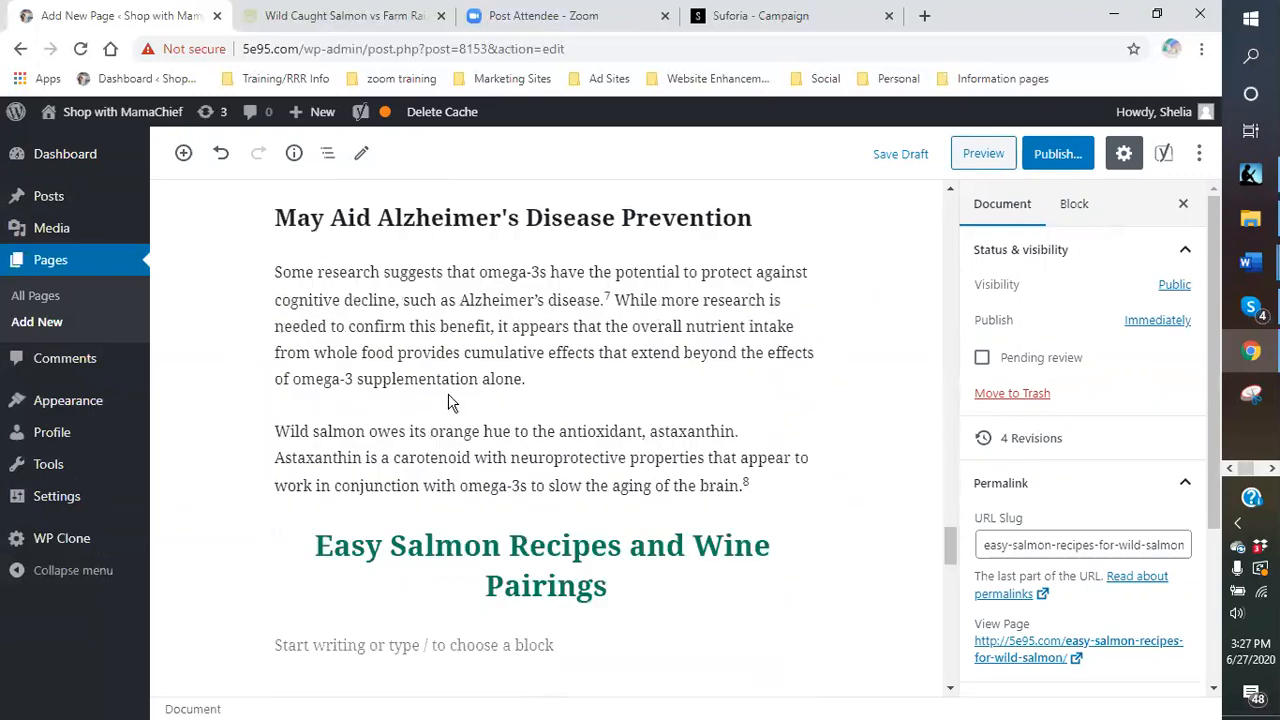
scroll(449, 394, "up", 2)
- Start the paragraph: salmon recipes for hot summer days, family meals, and white wines with fish
left_click(314, 459)
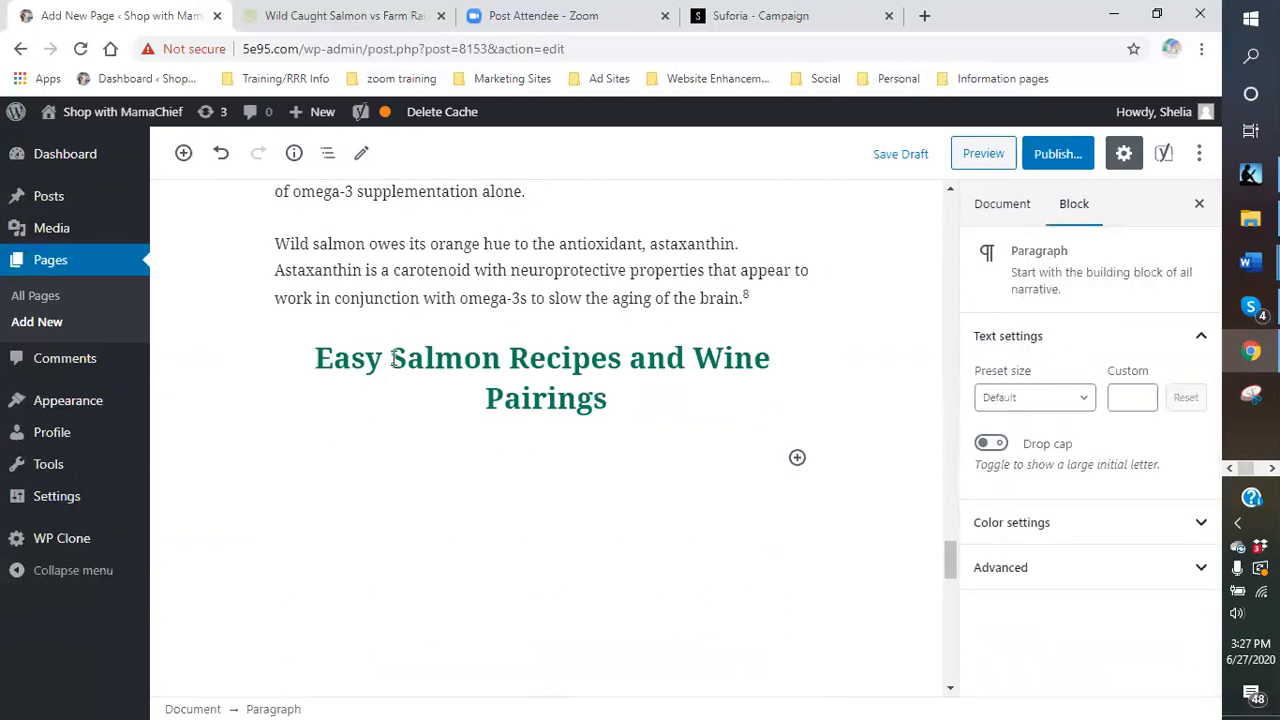
type("Easy salmon rec")
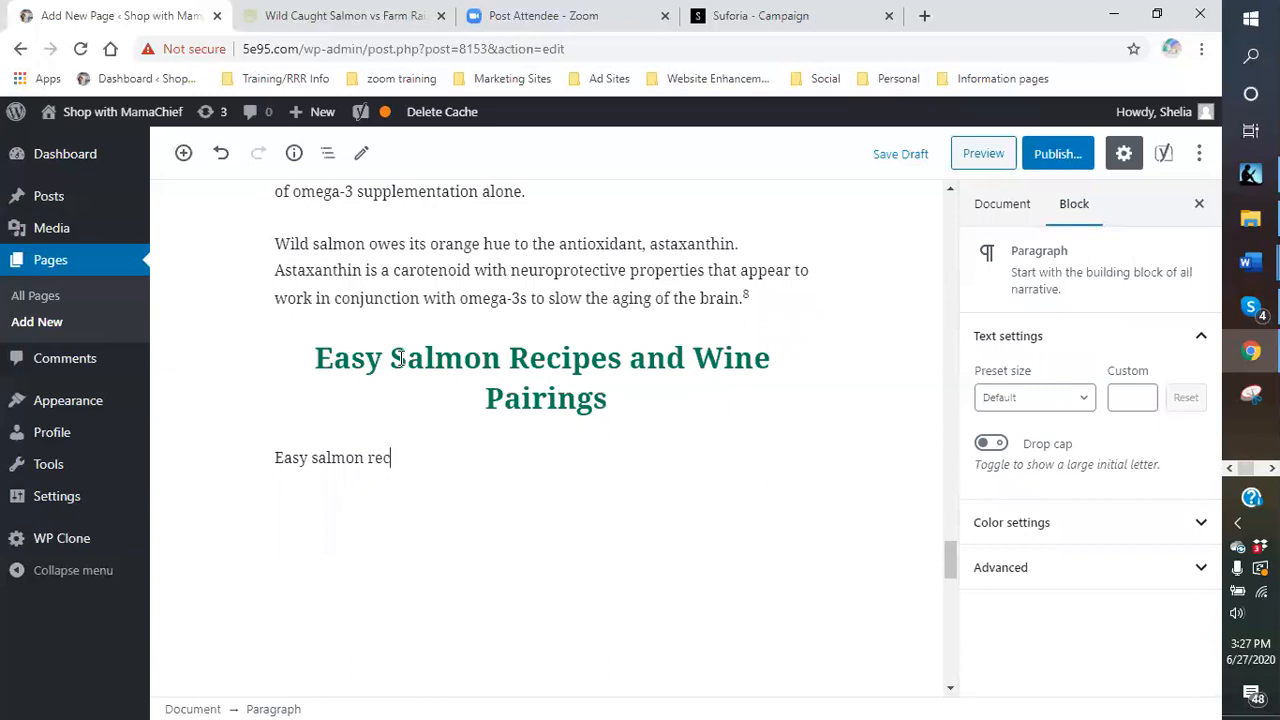
type("ipe")
key("BackSpace")
type("ipes are great")
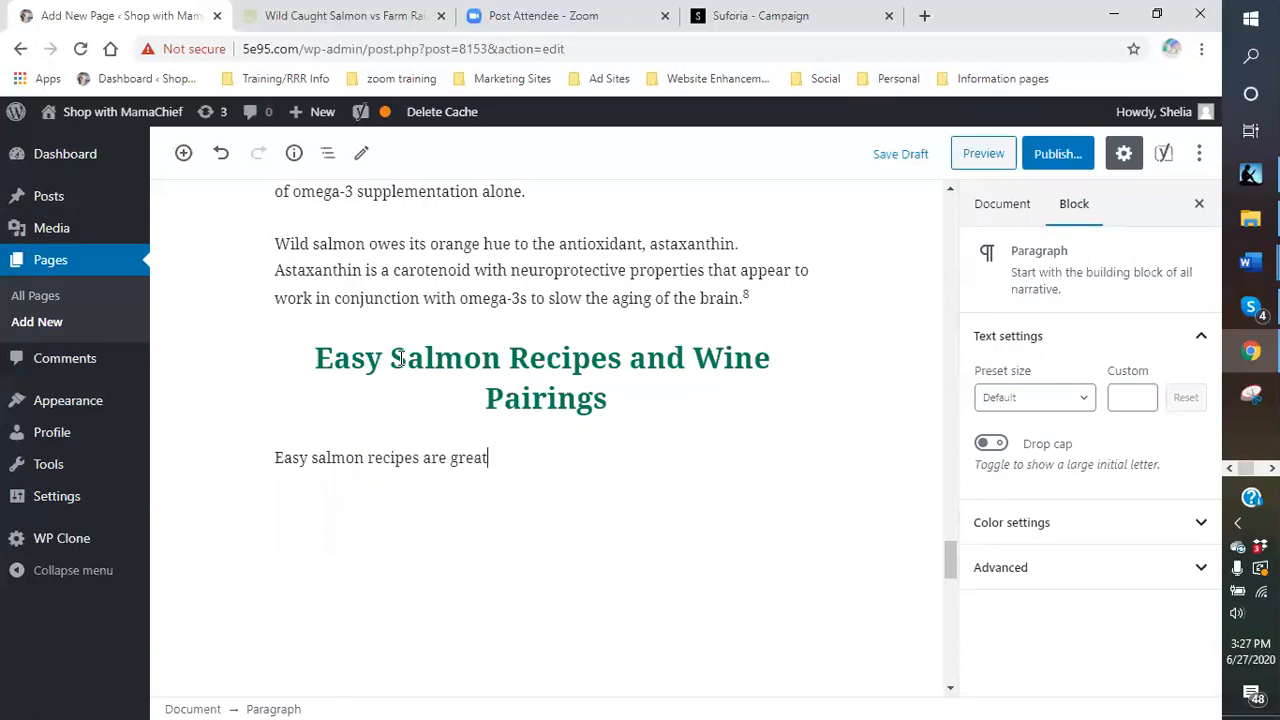
type(" to have for thos")
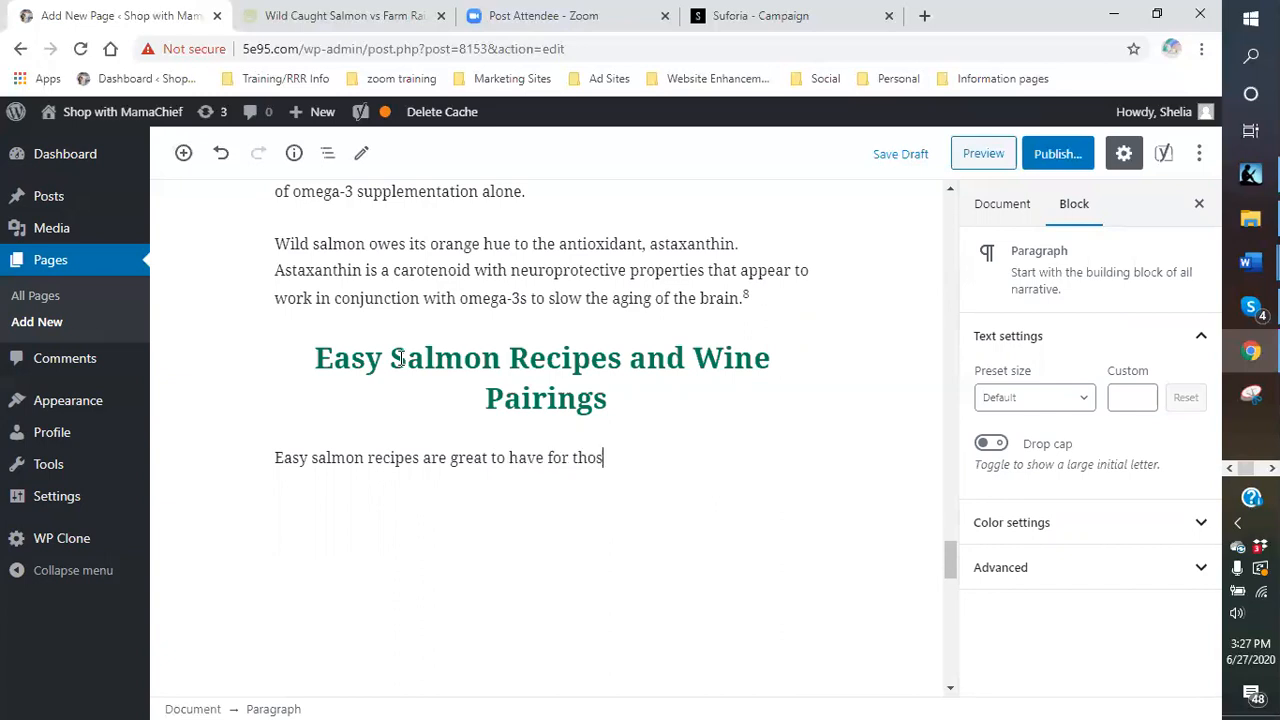
type("e hot summer days")
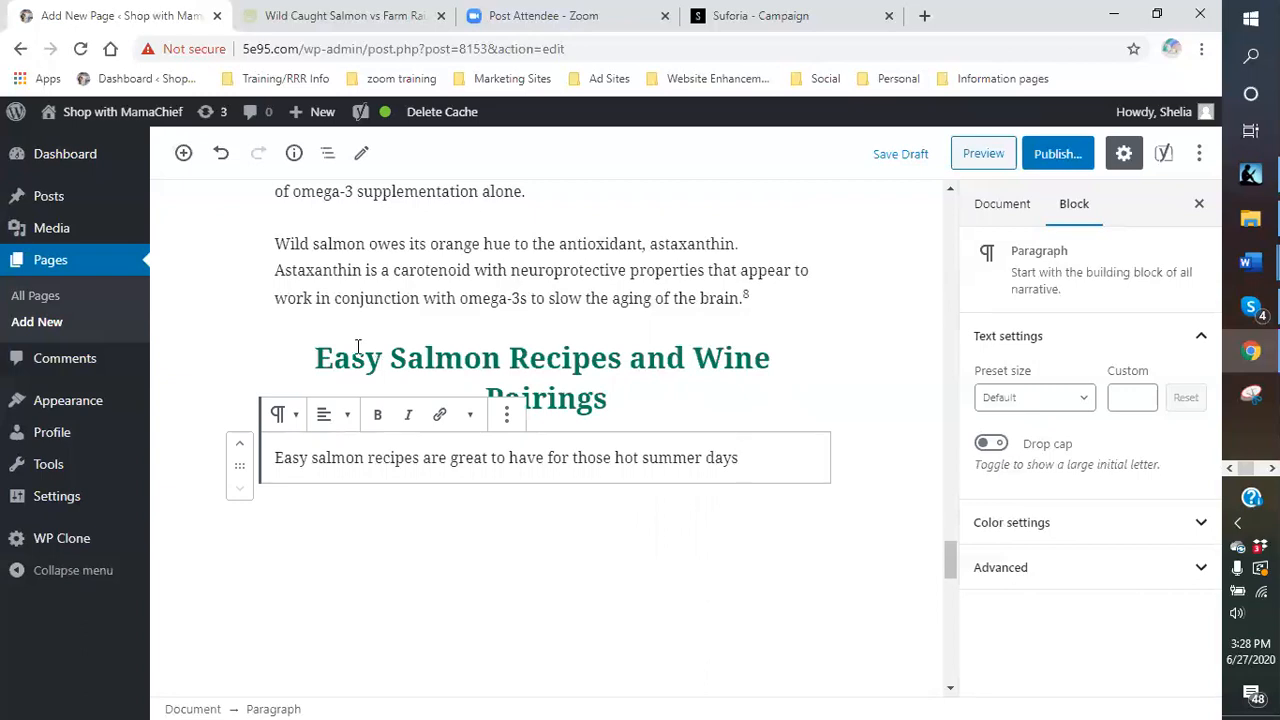
type(".  Nothing is be")
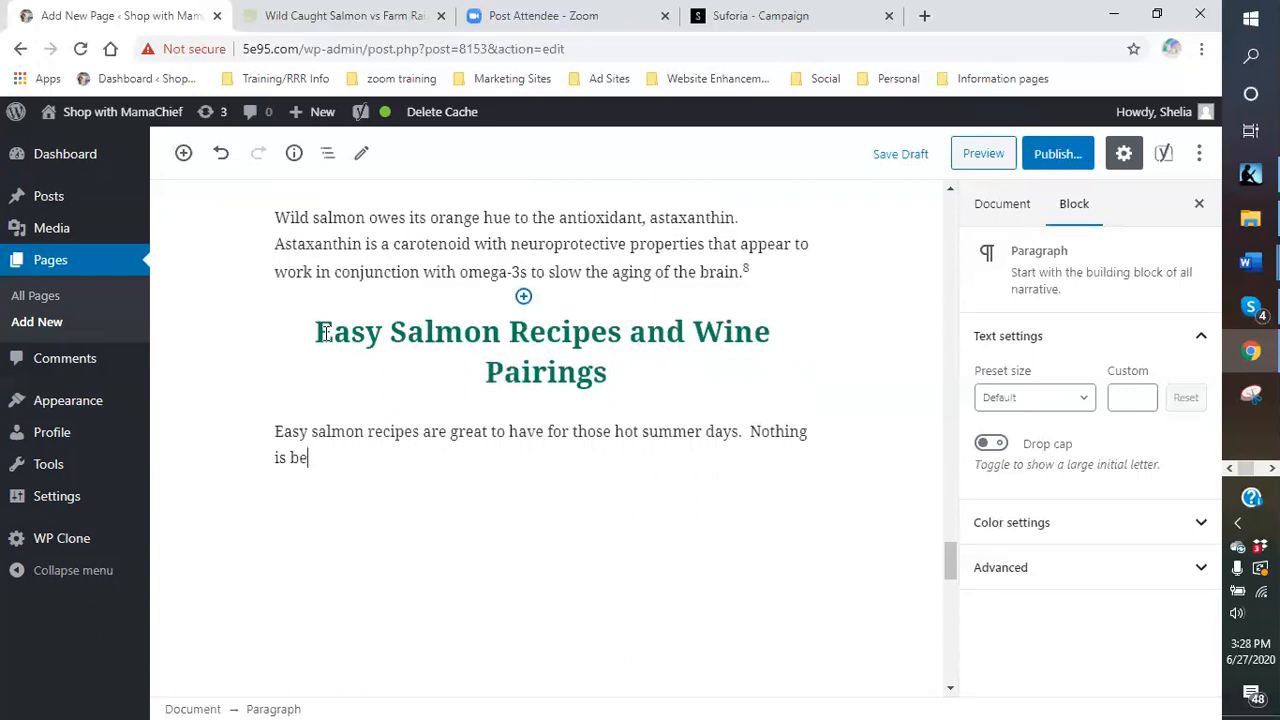
type("tter than sitting around with the family with a great meal and a whi")
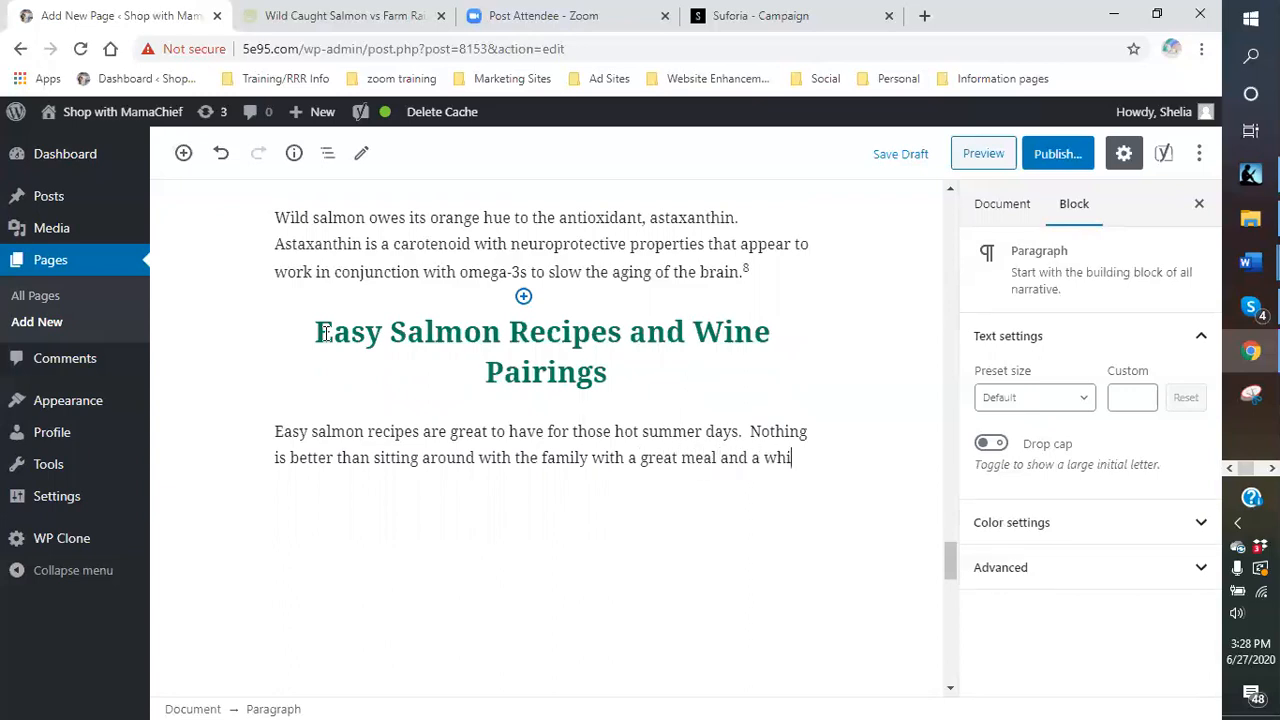
key("BackSpace")
key("BackSpace")
type("fine")
key("BackSpace")
key("BackSpace")
key("BackSpace")
type("glass of your ")
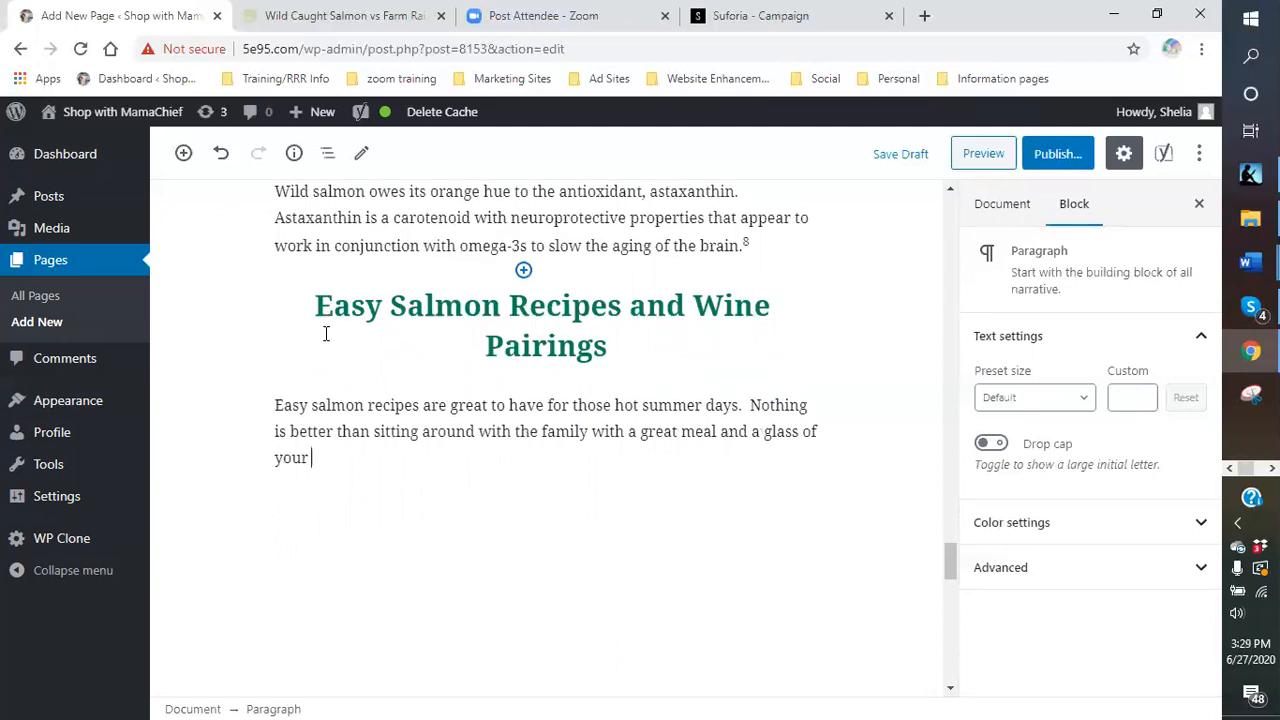
type("favorite win")
type("e. ")
type("Whiel")
type("te ")
type("wines ")
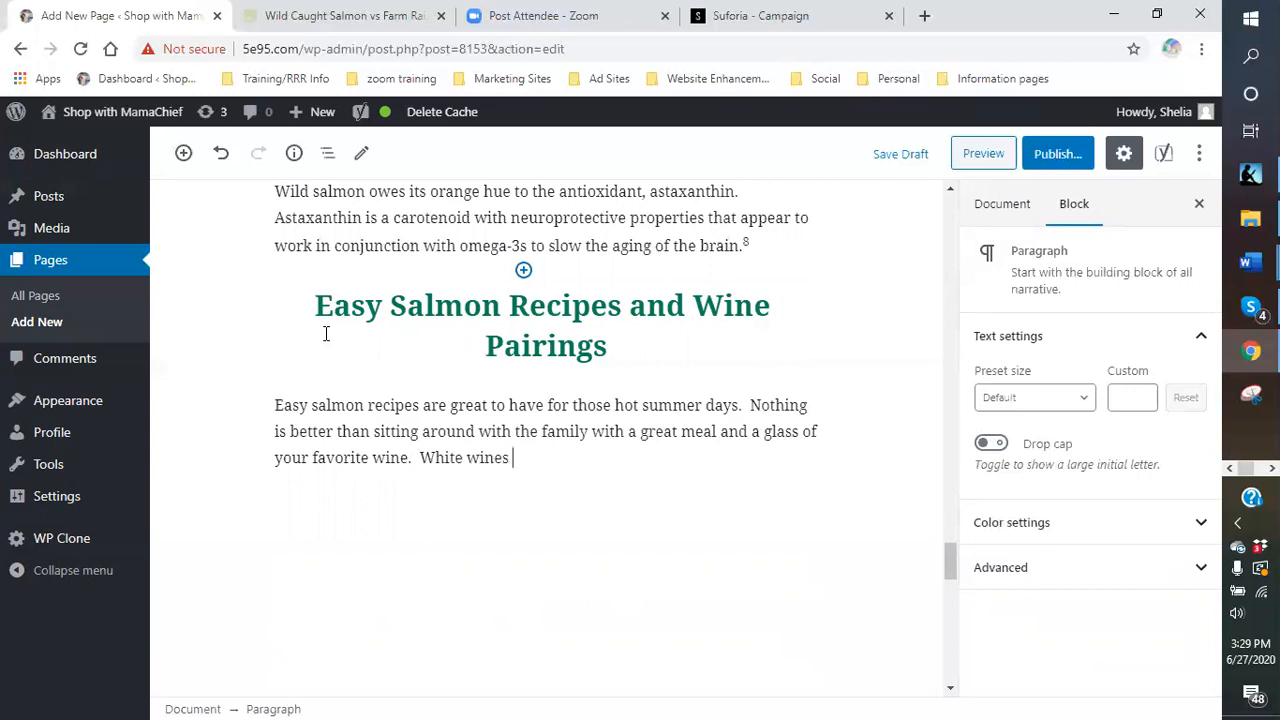
type("seem to pair b")
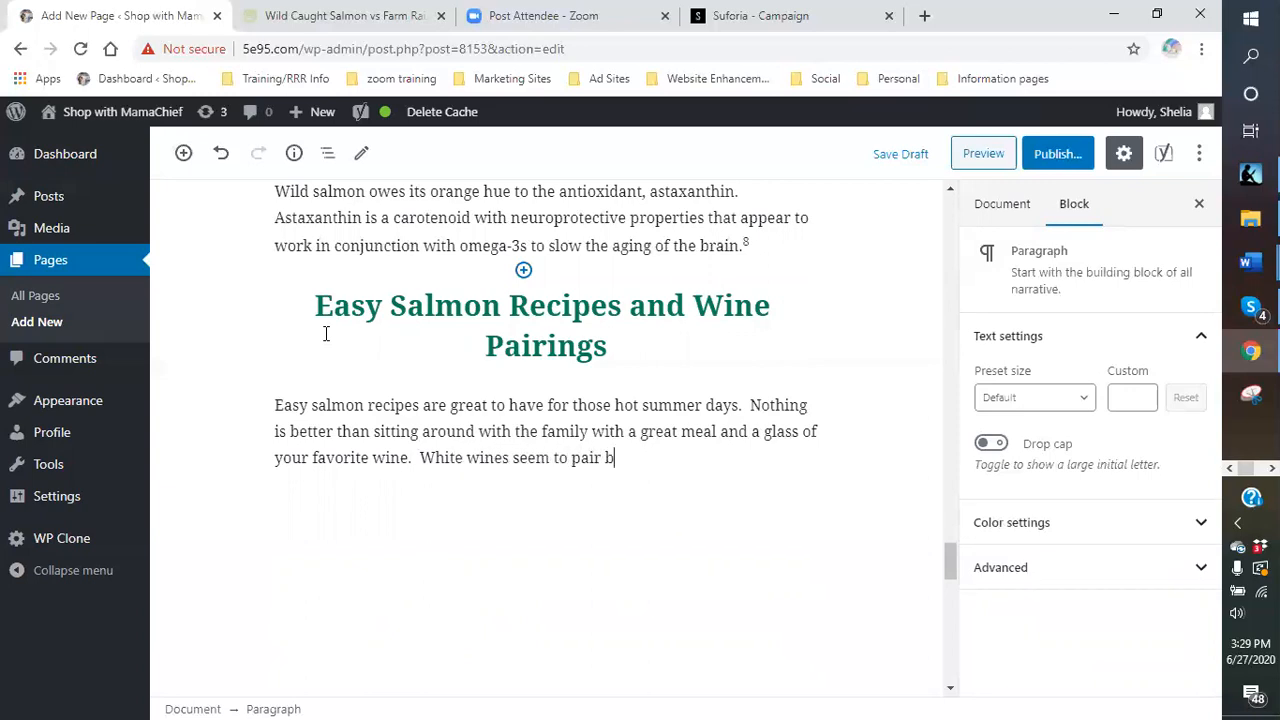
type("etter with fish an")
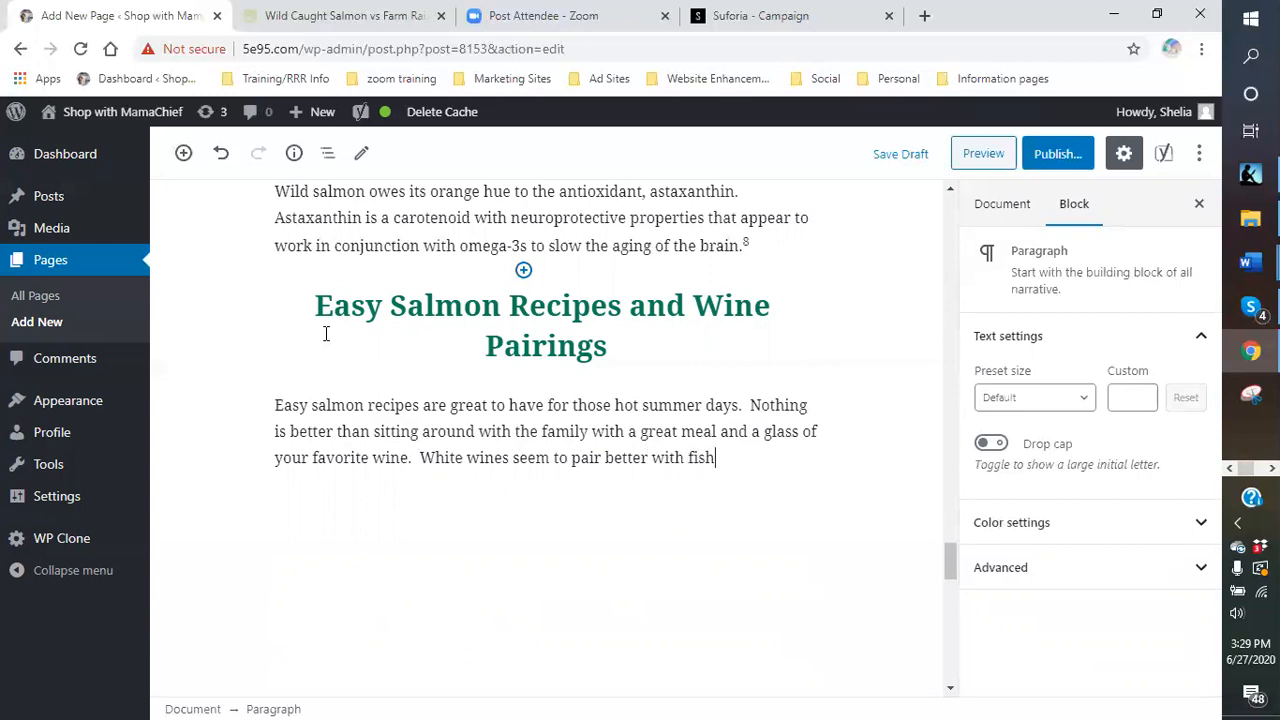
key("BackSpace")
key("BackSpace")
- Finish the paragraph with the wine club, ending 'Napa and Somona Valley wines. Follow me to get more information.'
type("than reds. However")
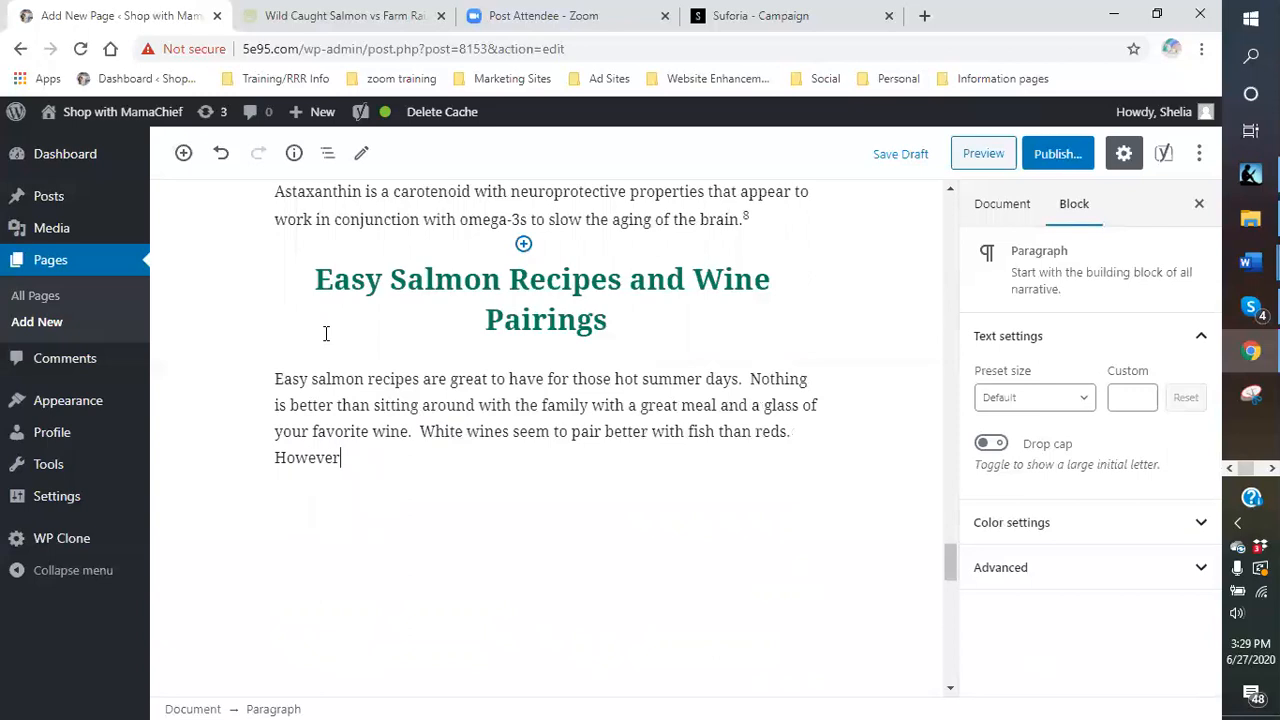
type(", your preference is alway")
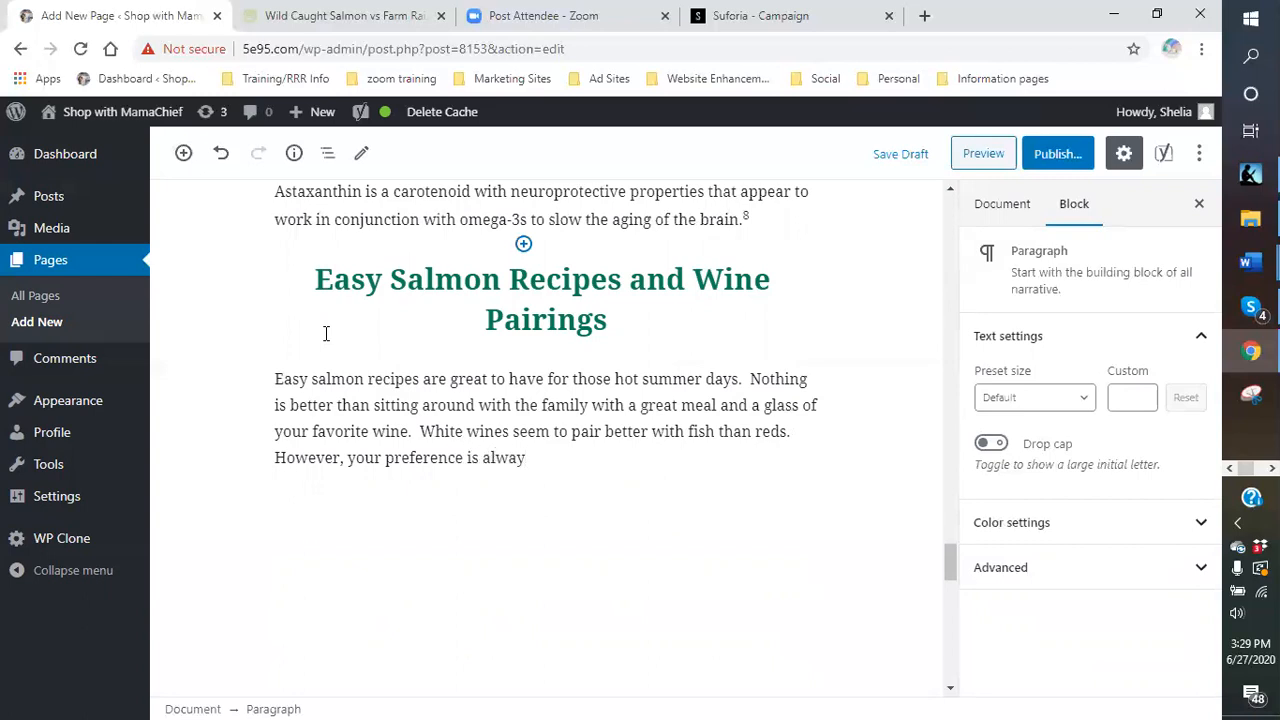
type("s better than the s")
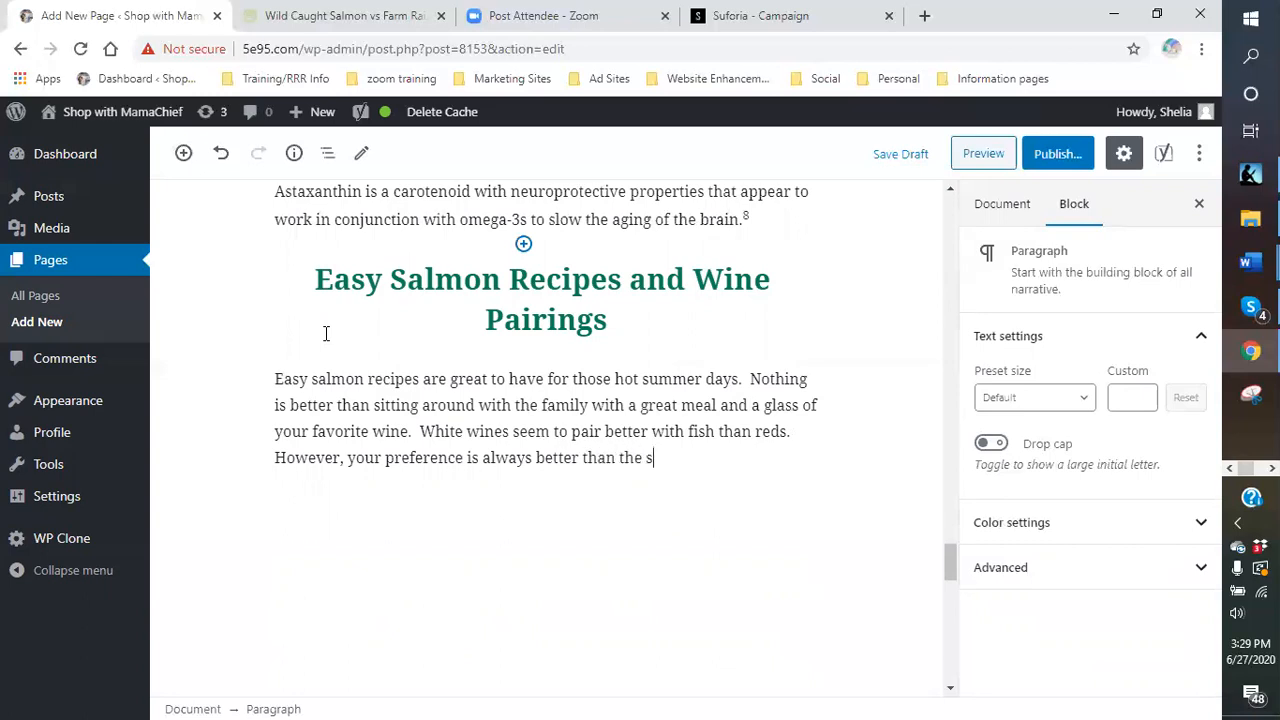
type("uggestion.  WAelik")
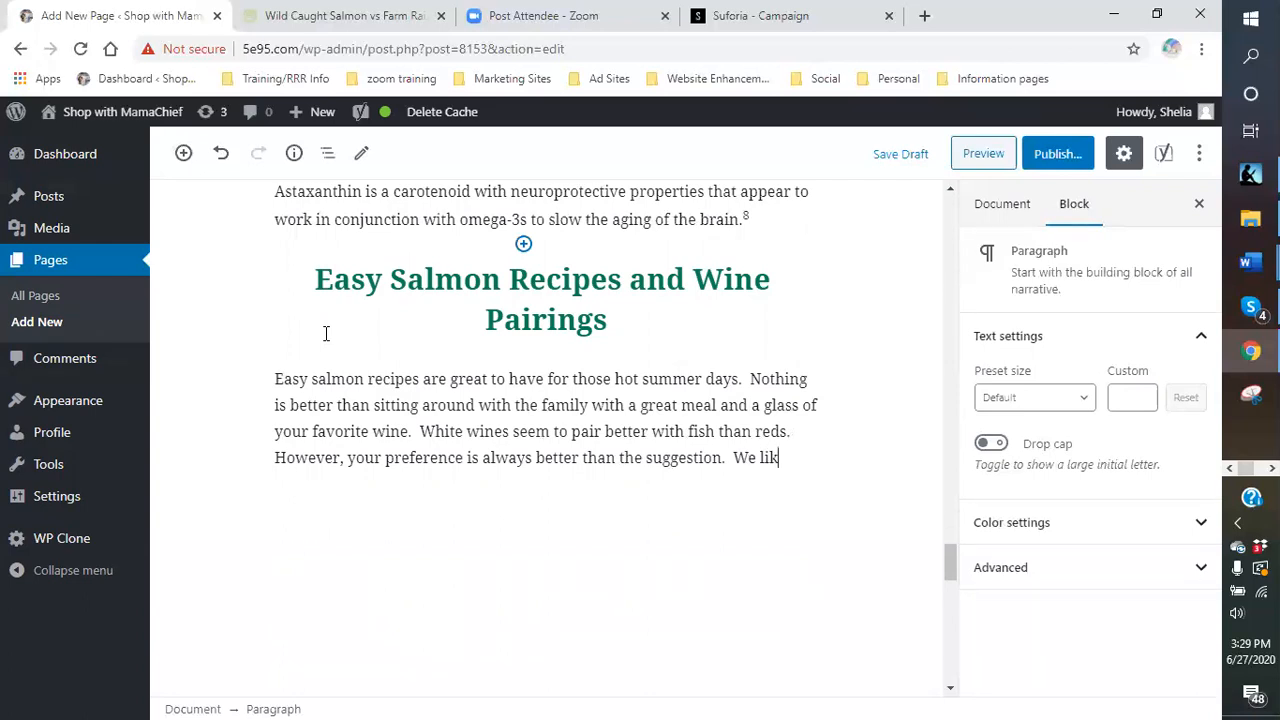
type("e what we li")
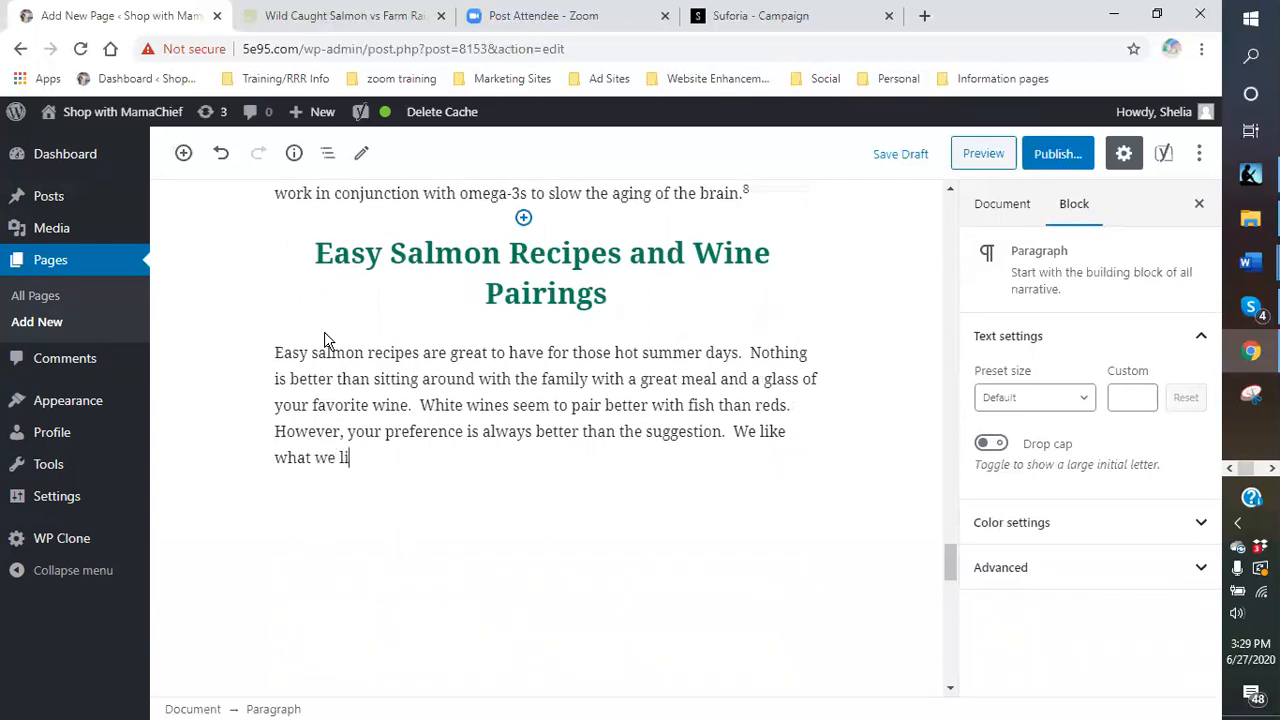
type("ke.  If you are not sure what")
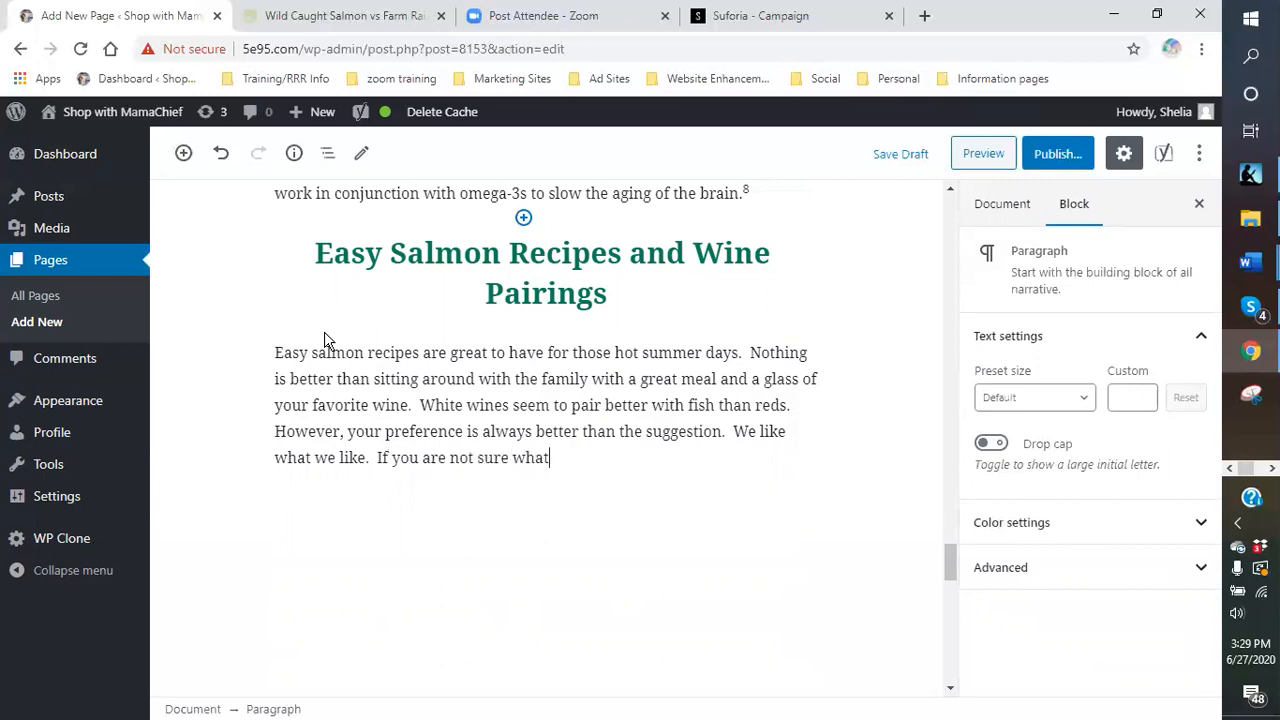
type(" types of wines yo")
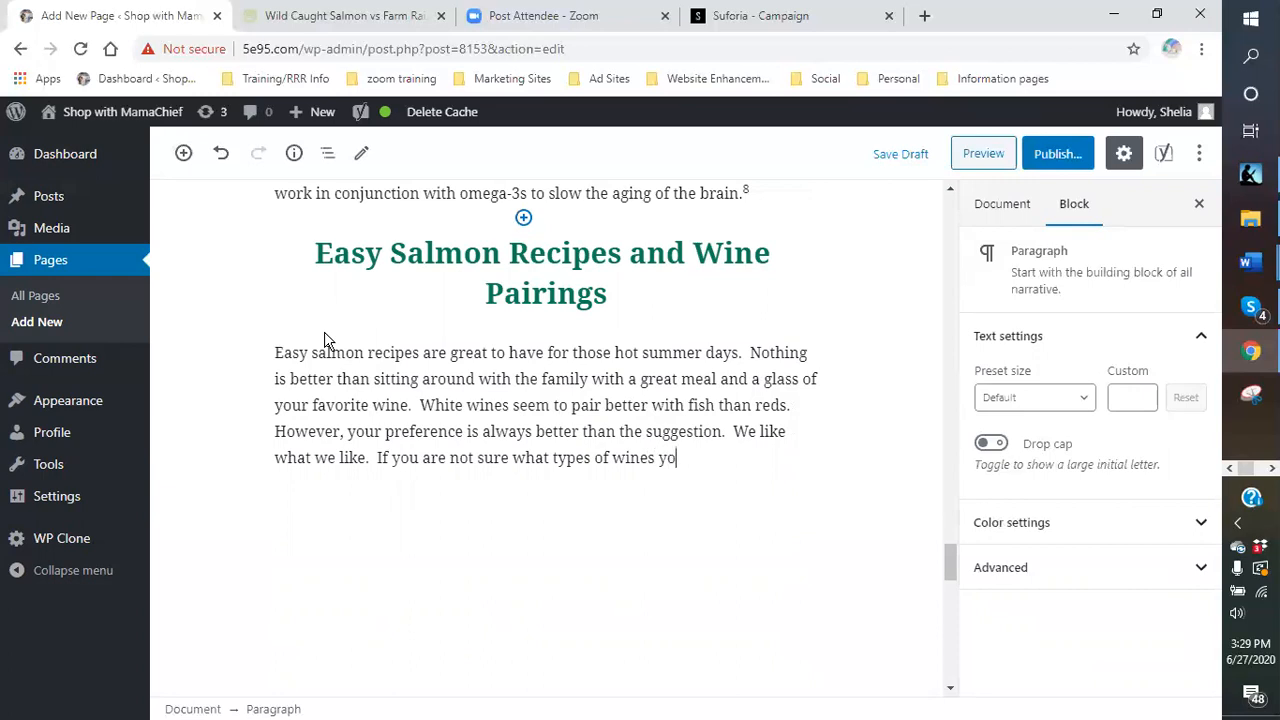
type("u like, then give a few a t")
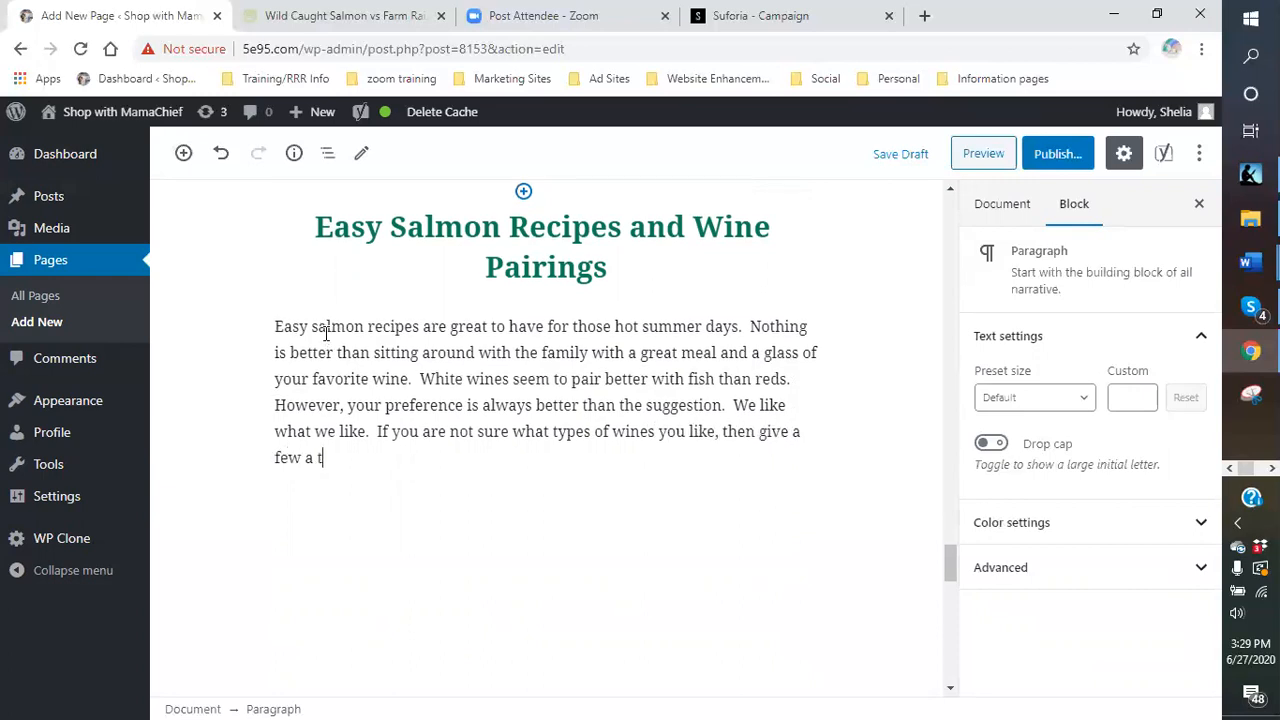
type("ry by joining your woune w")
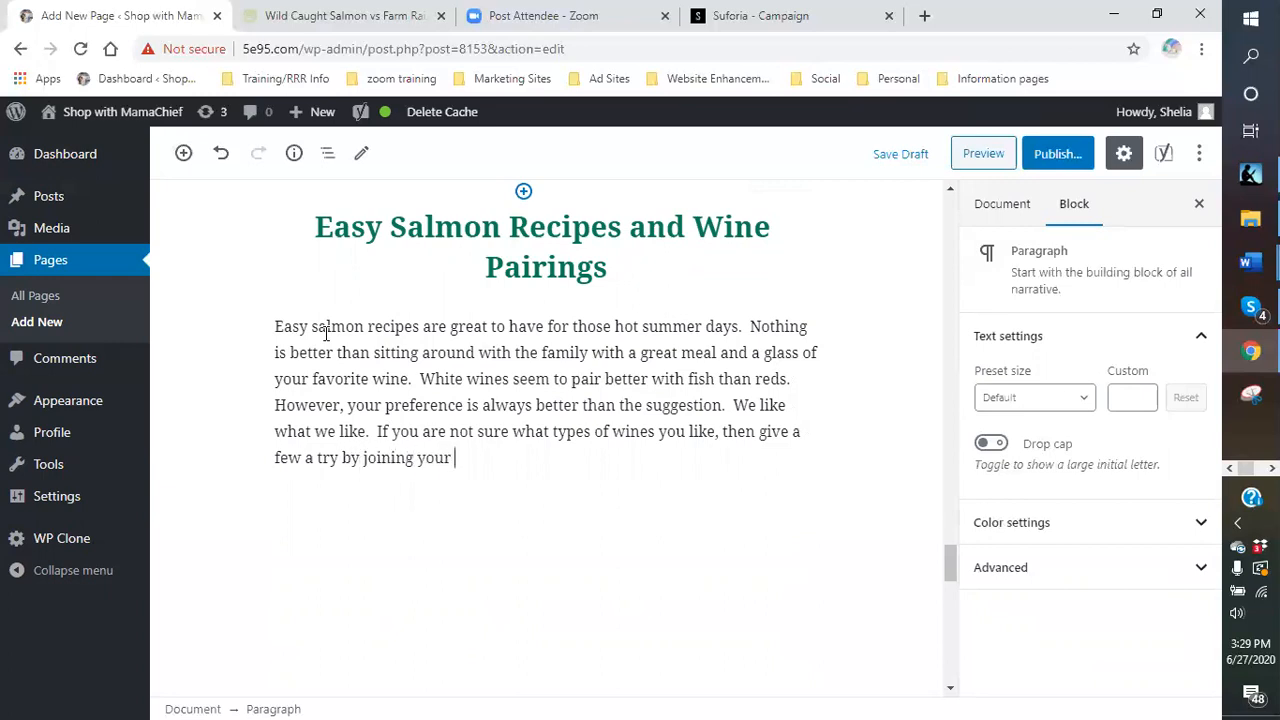
key("BackSpace")
key("BackSpace")
key("BackSpace")
key("BackSpace")
key("BackSpace")
key("BackSpace")
key("BackSpace")
type("own wine club.  Enjoy the w")
key("BackSpace")
type("experience f")
key("BackSpace")
type("of fine")
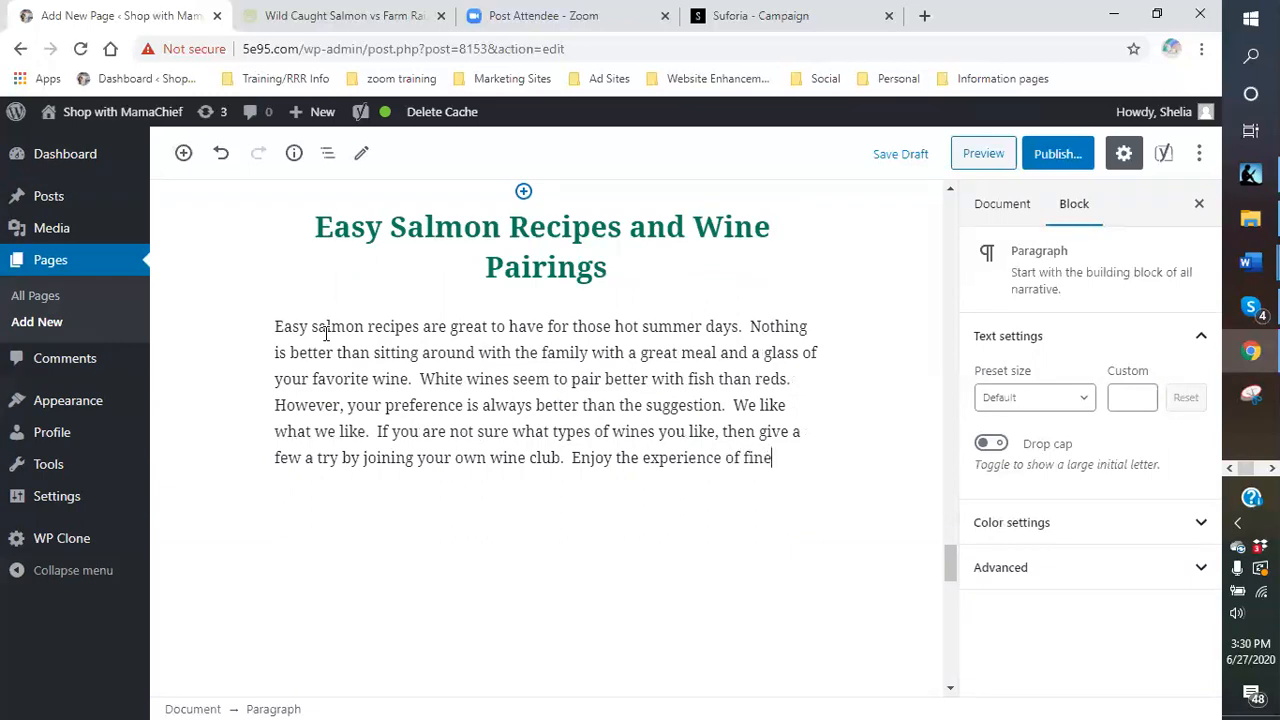
type(", sout")
key("BackSpace")
key("BackSpace")
key("BackSpace")
type("mooth, s")
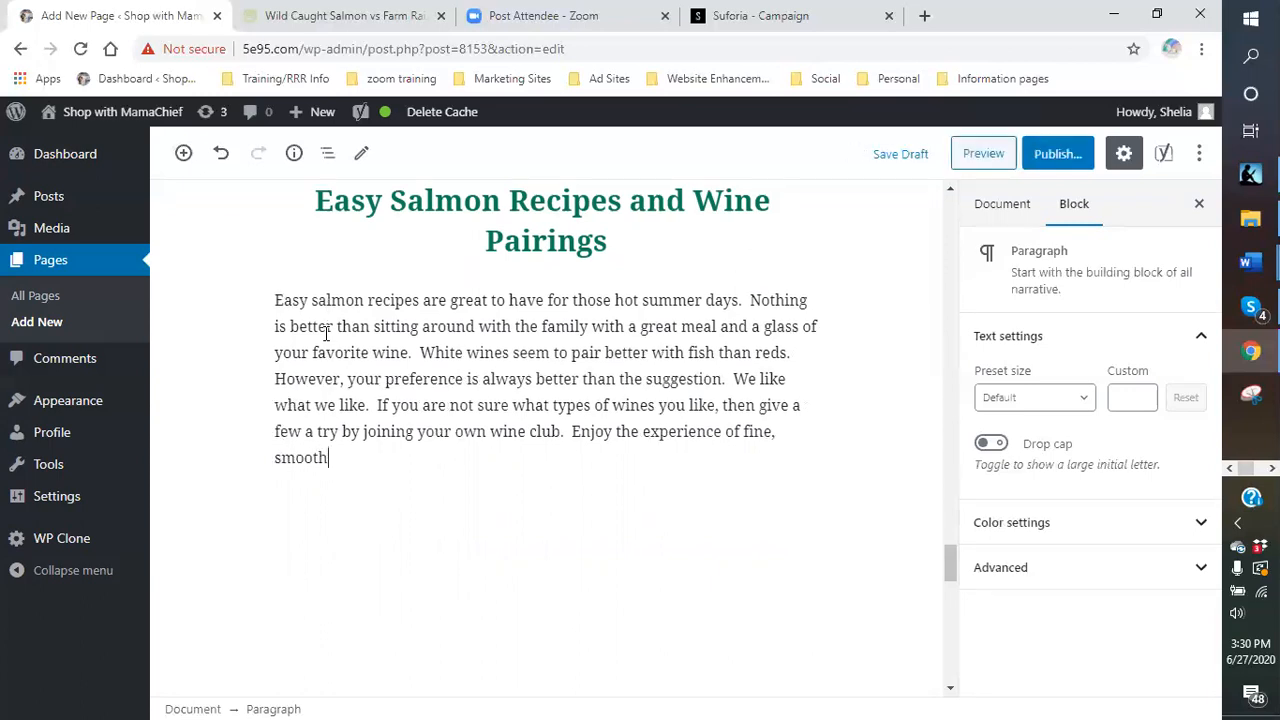
key("BackSpace")
type("Napp")
key("BackSpace")
type("a and Somonav")
key("BackSpace")
type("Valle")
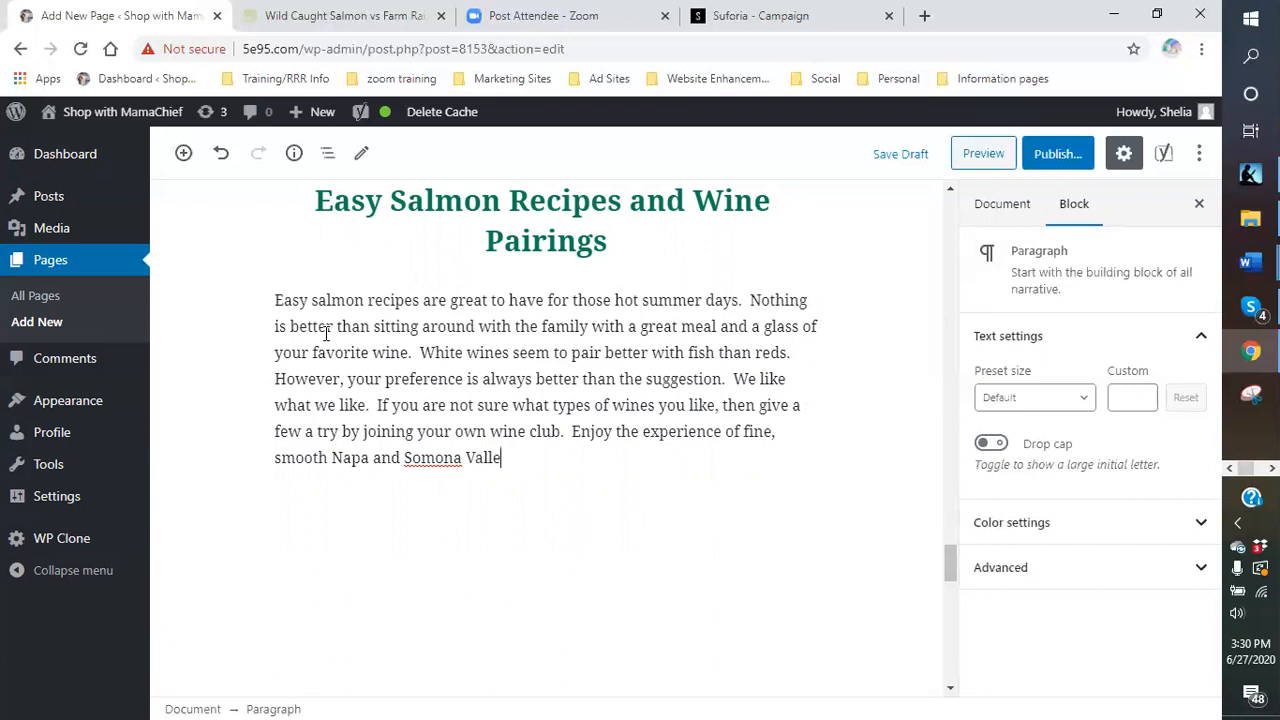
type("y wines.  Follow ")
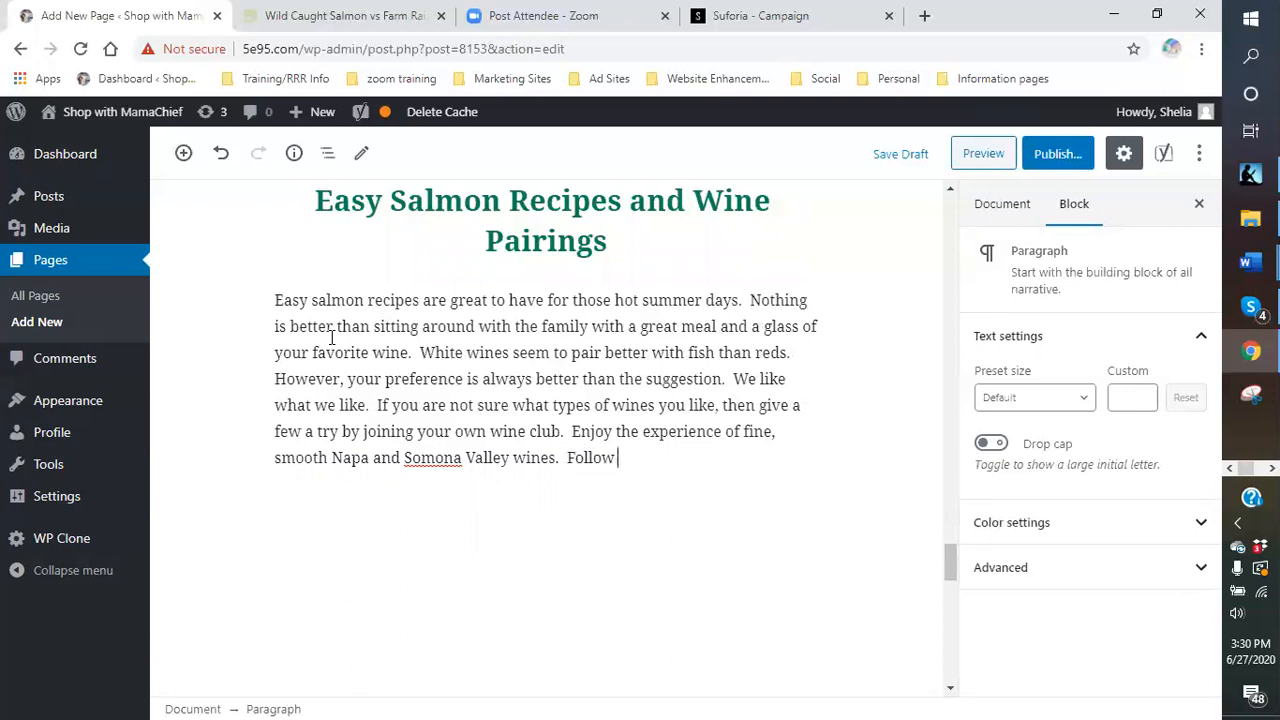
type("me to get more in")
type("formation.")
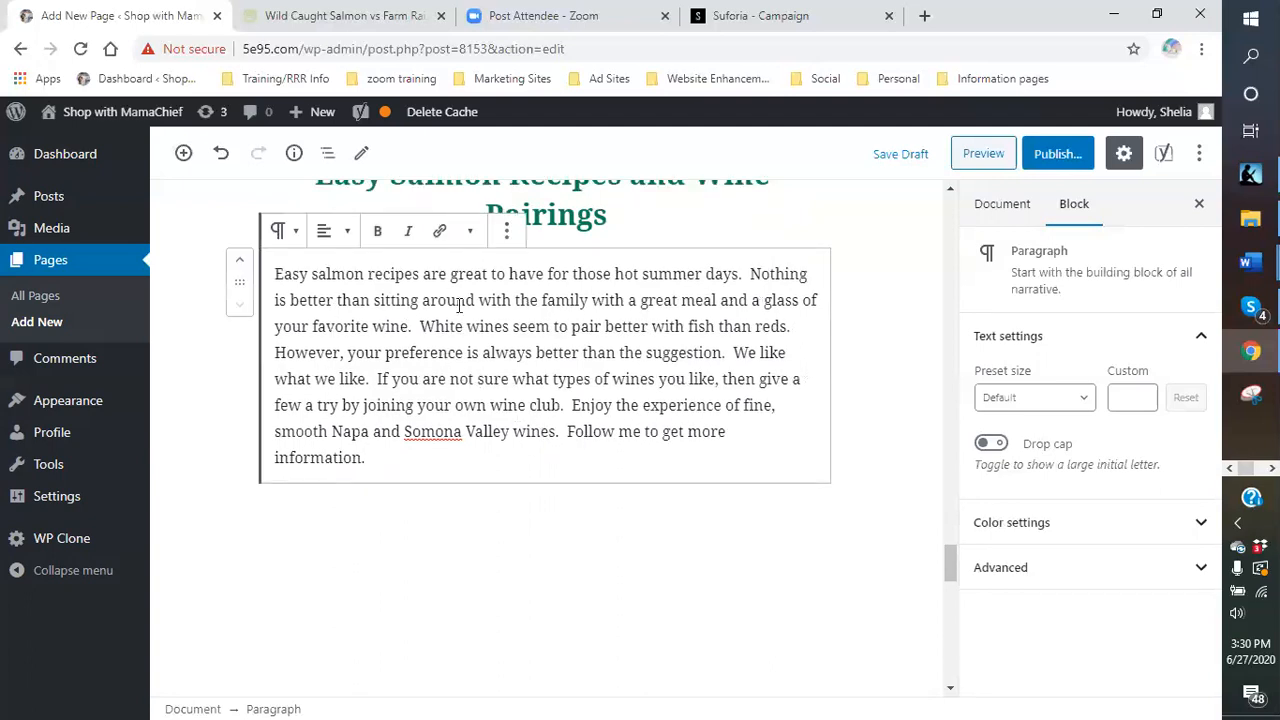
- Link 'Follow me to get more information.' to Discover your Perfect Wine, bold, opening in a new tab
left_click(567, 432, "shift")
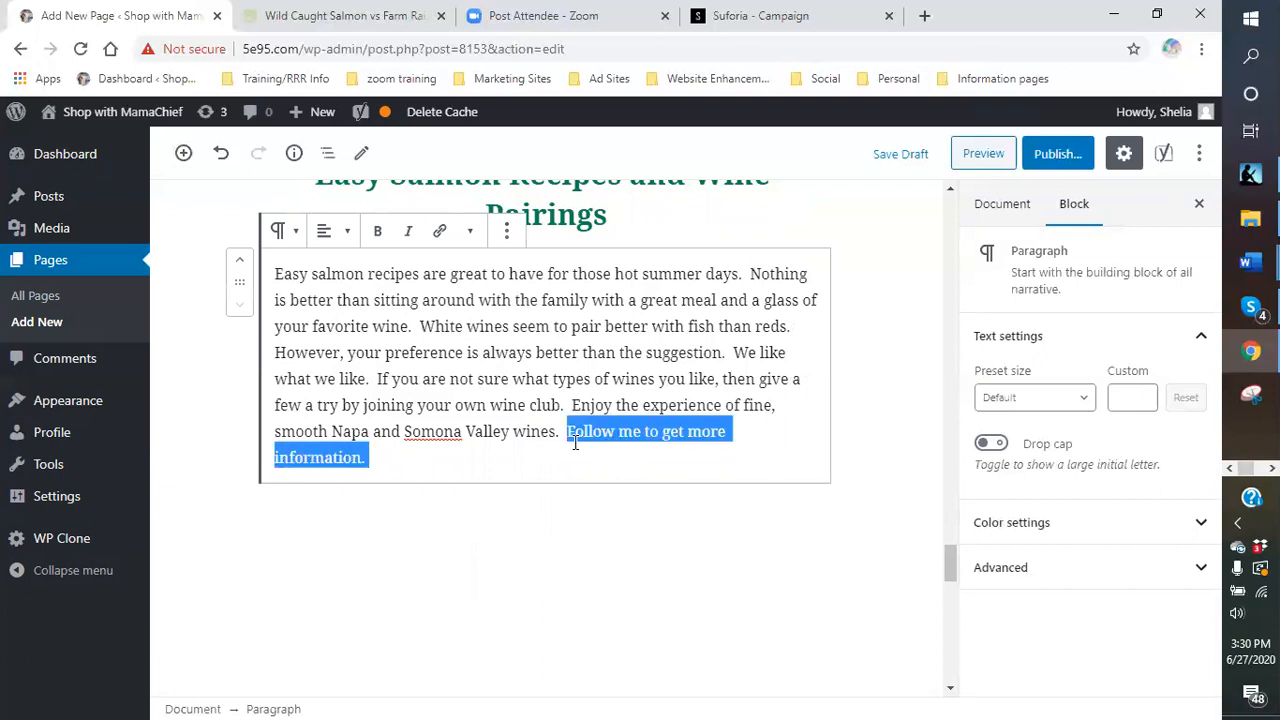
left_click(441, 236)
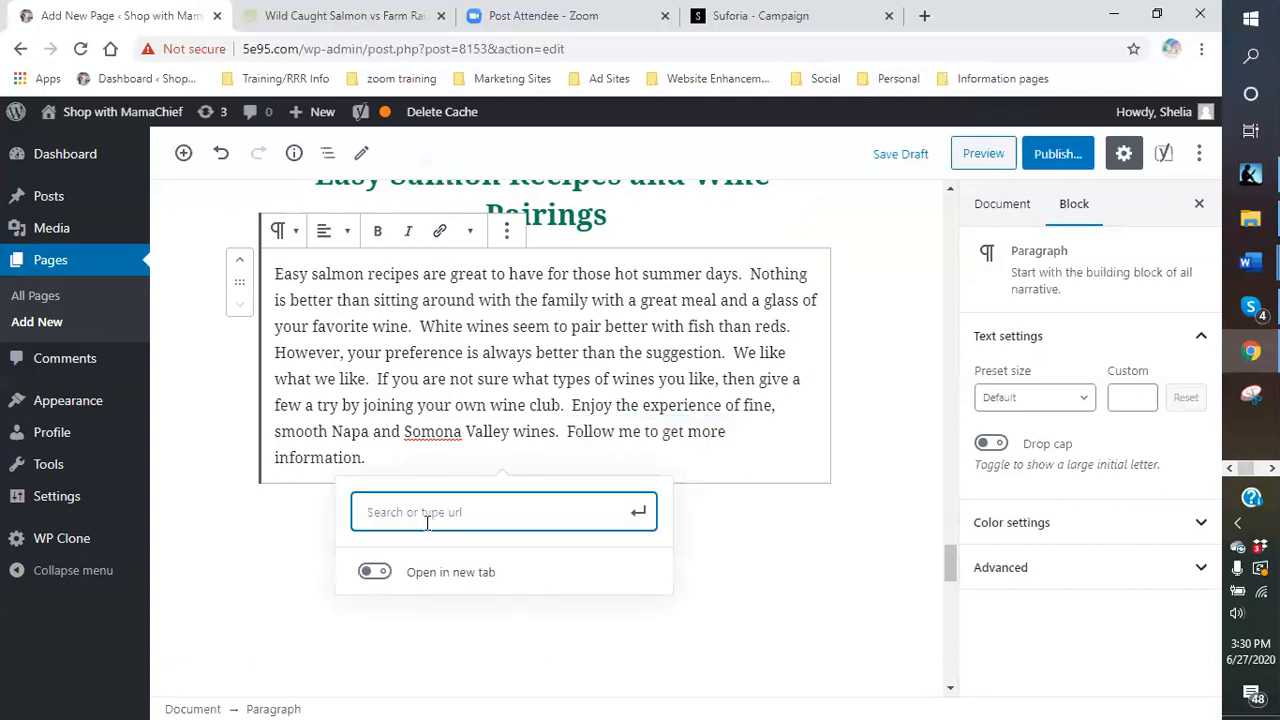
type("wine")
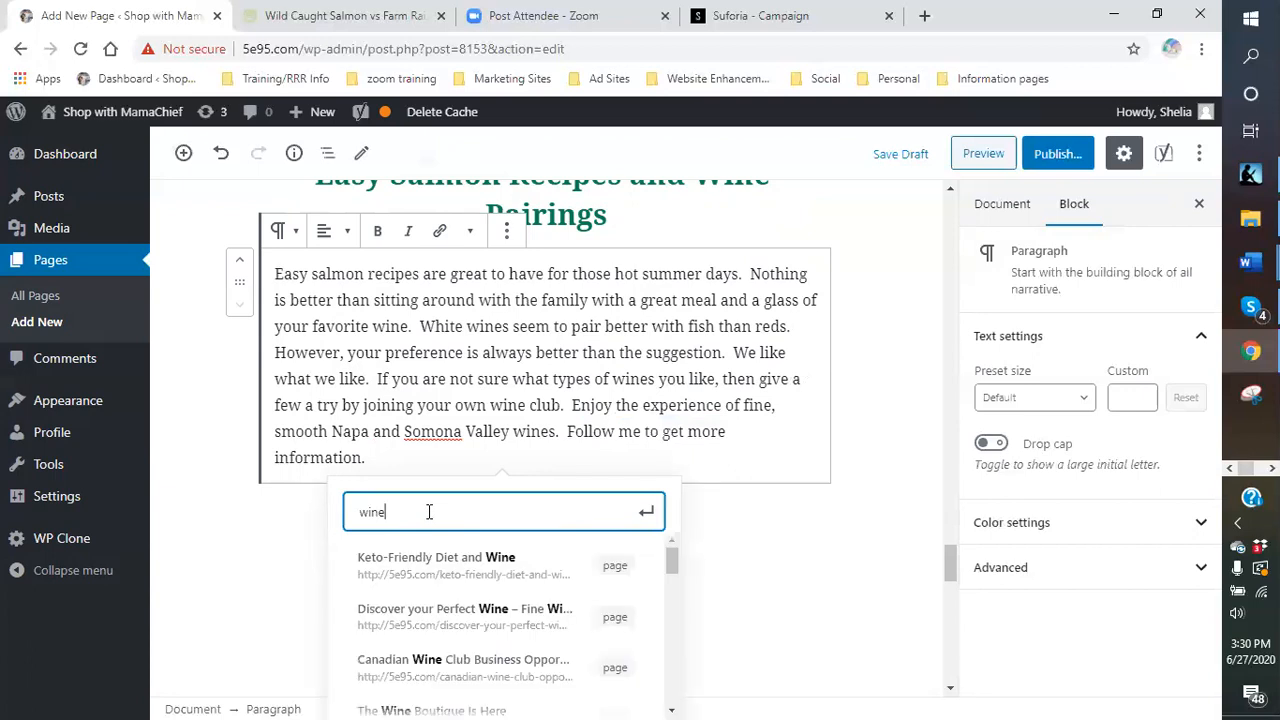
scroll(737, 556, "down", 1)
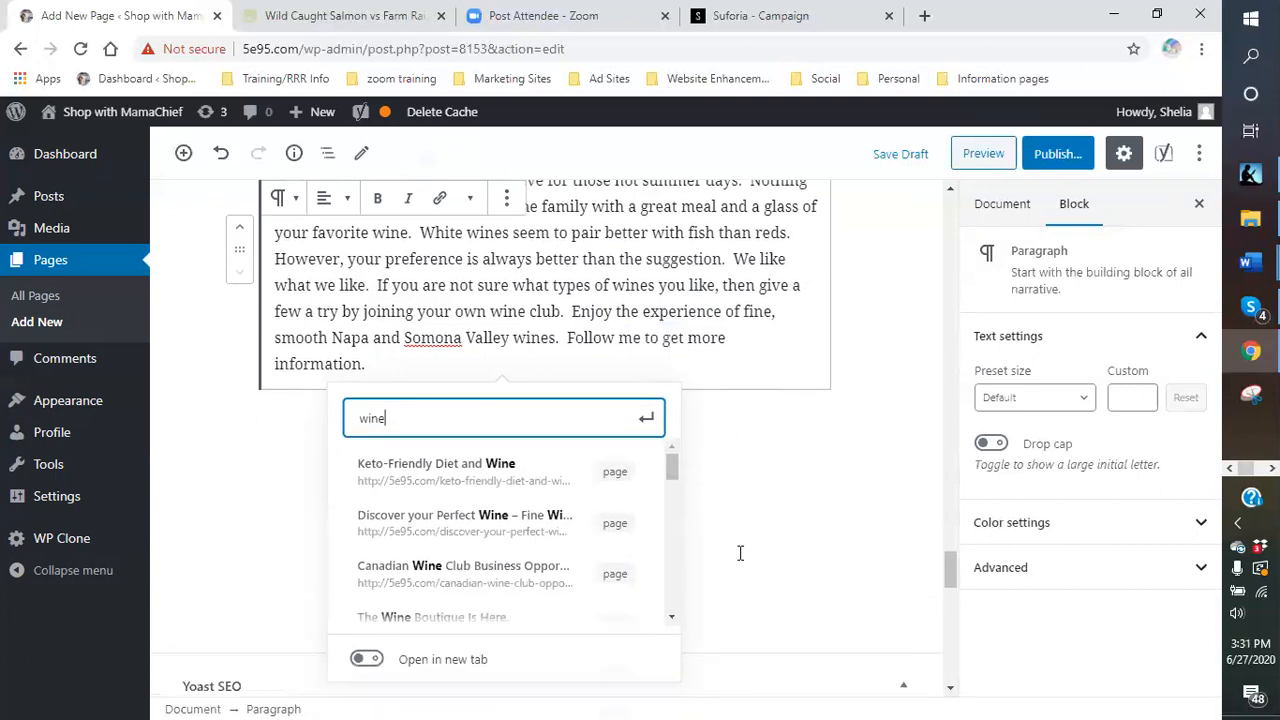
left_click(413, 530)
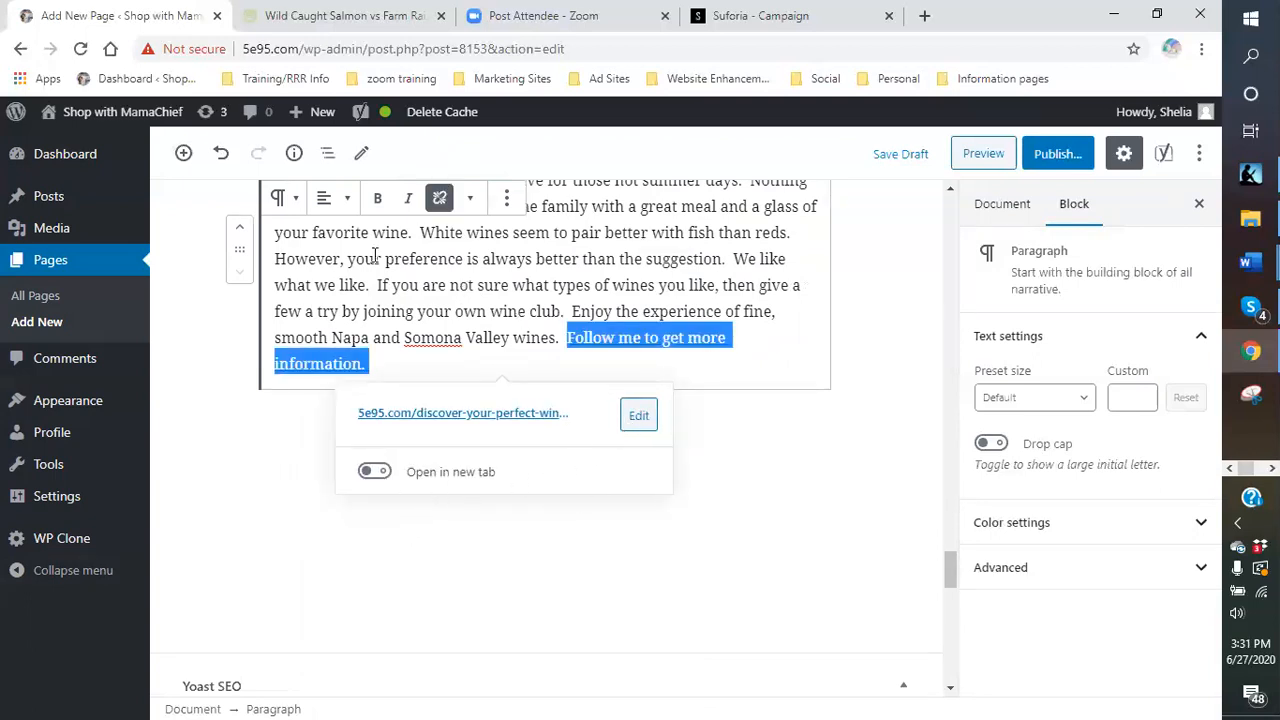
left_click(382, 200)
left_click(376, 471)
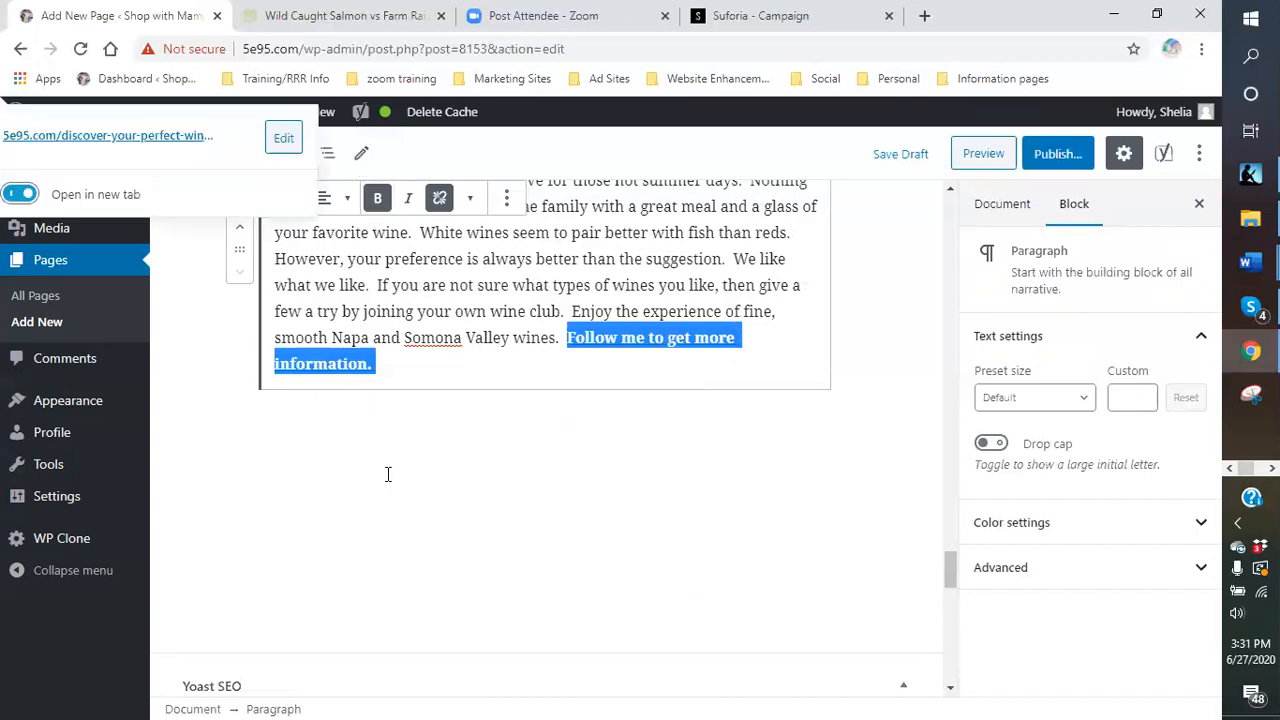
left_click(562, 366)
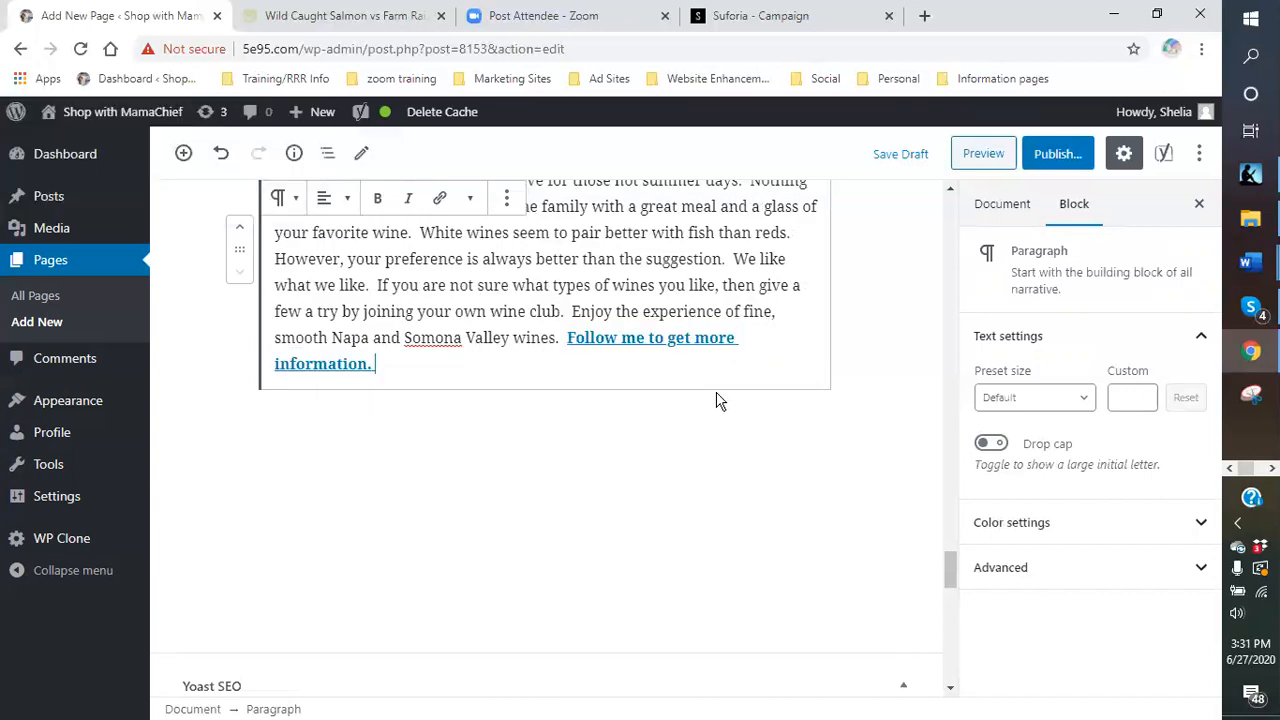
scroll(720, 395, "up", 2)
- Save the salmon page as a draft and scroll to Yoast SEO with keyphrase 'easy salmon recipes'
scroll(900, 385, "up", 4)
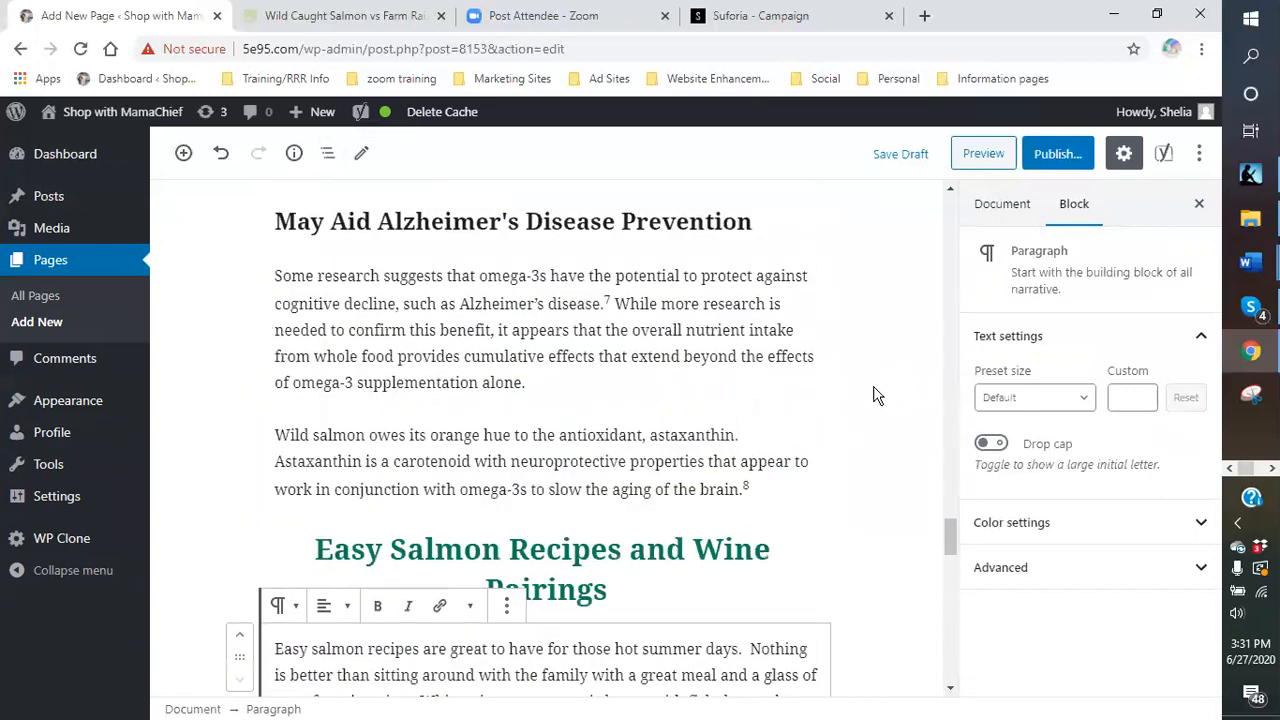
left_click(888, 158)
scroll(526, 403, "up", 2)
scroll(590, 390, "up", 3)
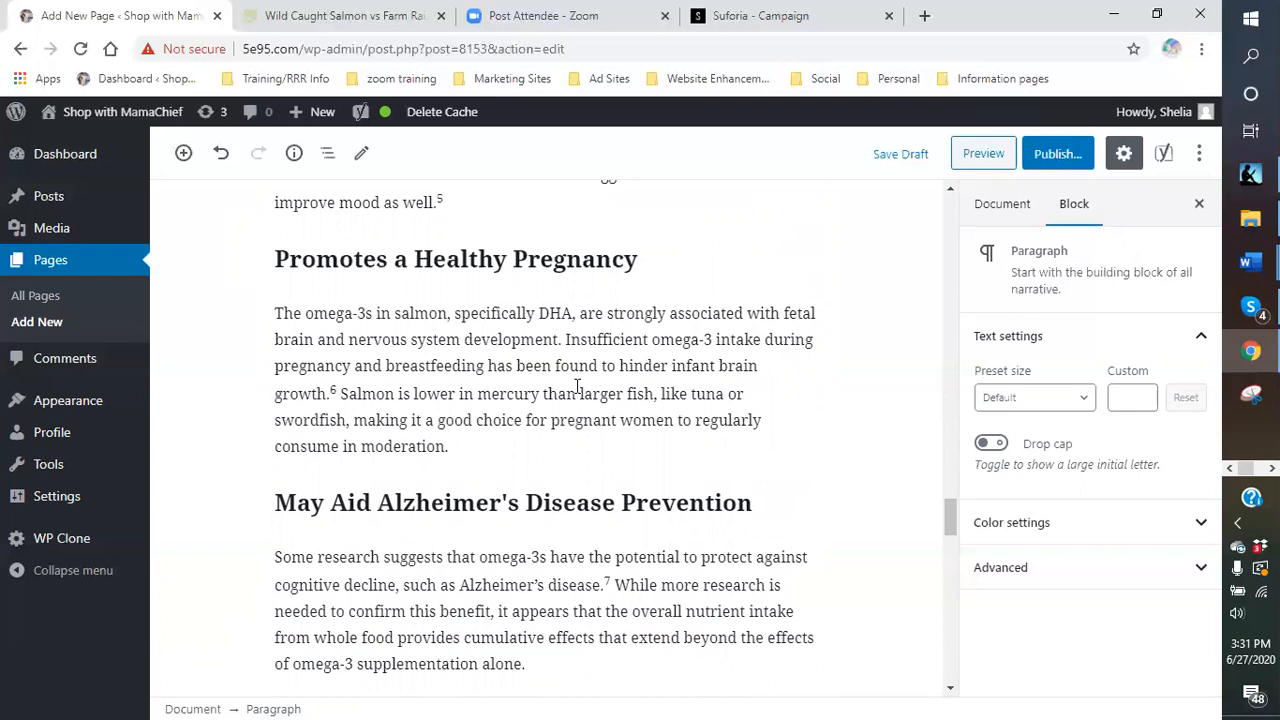
scroll(577, 387, "down", 10)
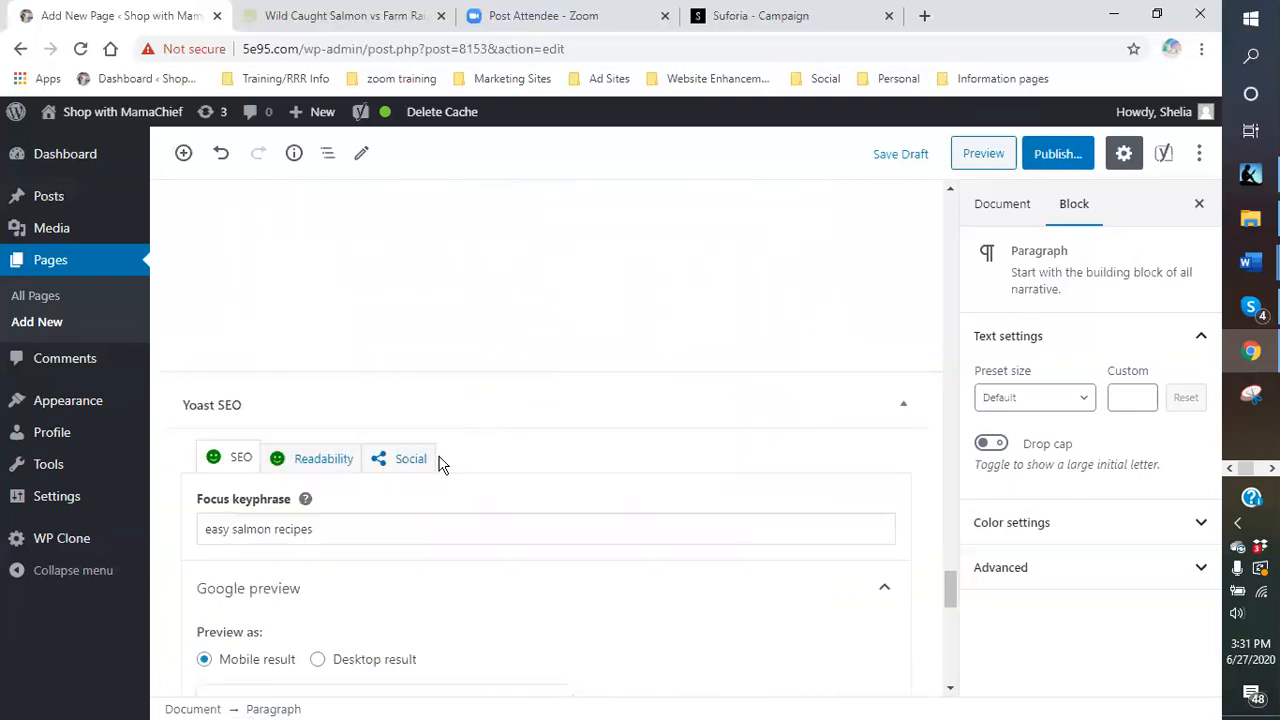
scroll(430, 455, "down", 2)
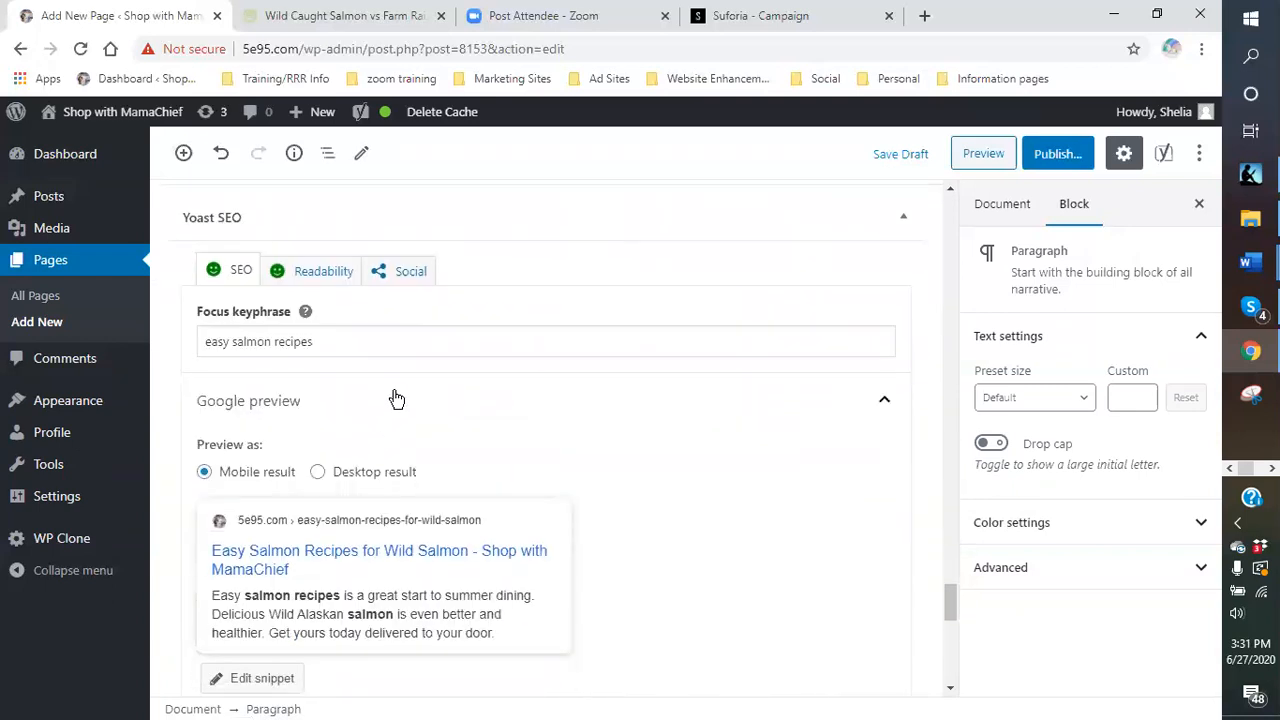
left_click(319, 275)
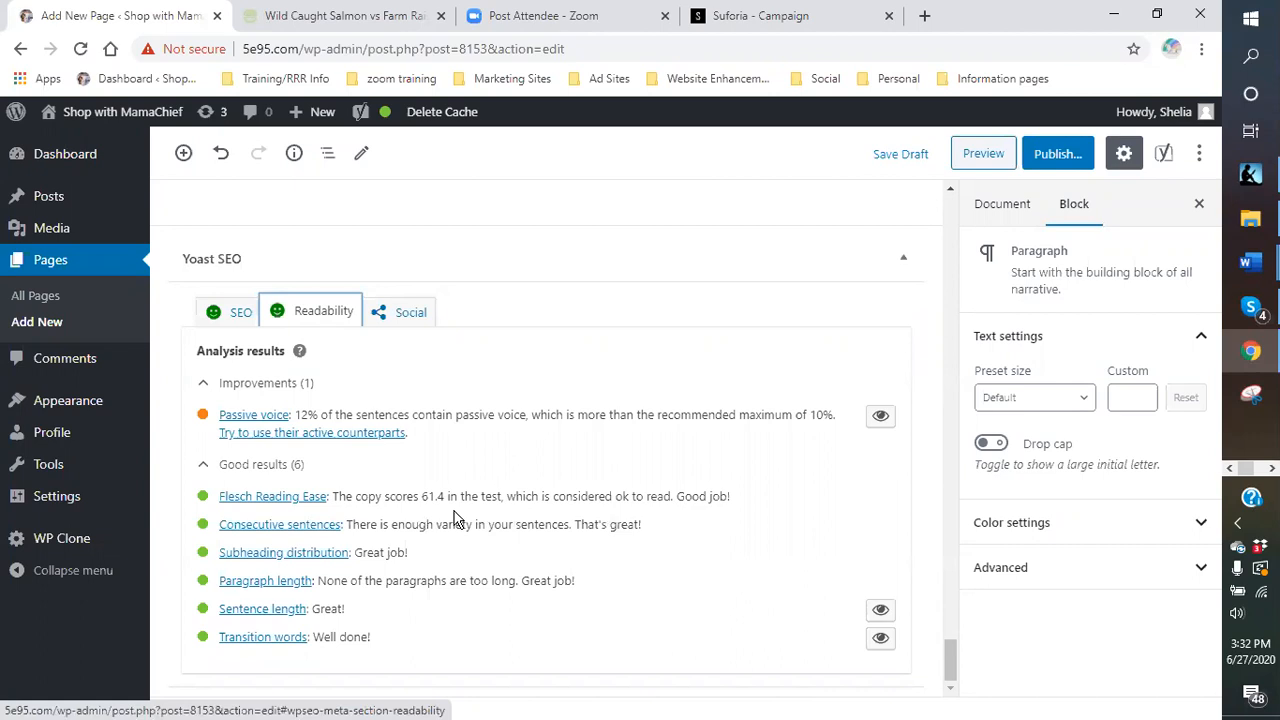
left_click(233, 318)
scroll(589, 380, "down", 2)
scroll(586, 390, "down", 6)
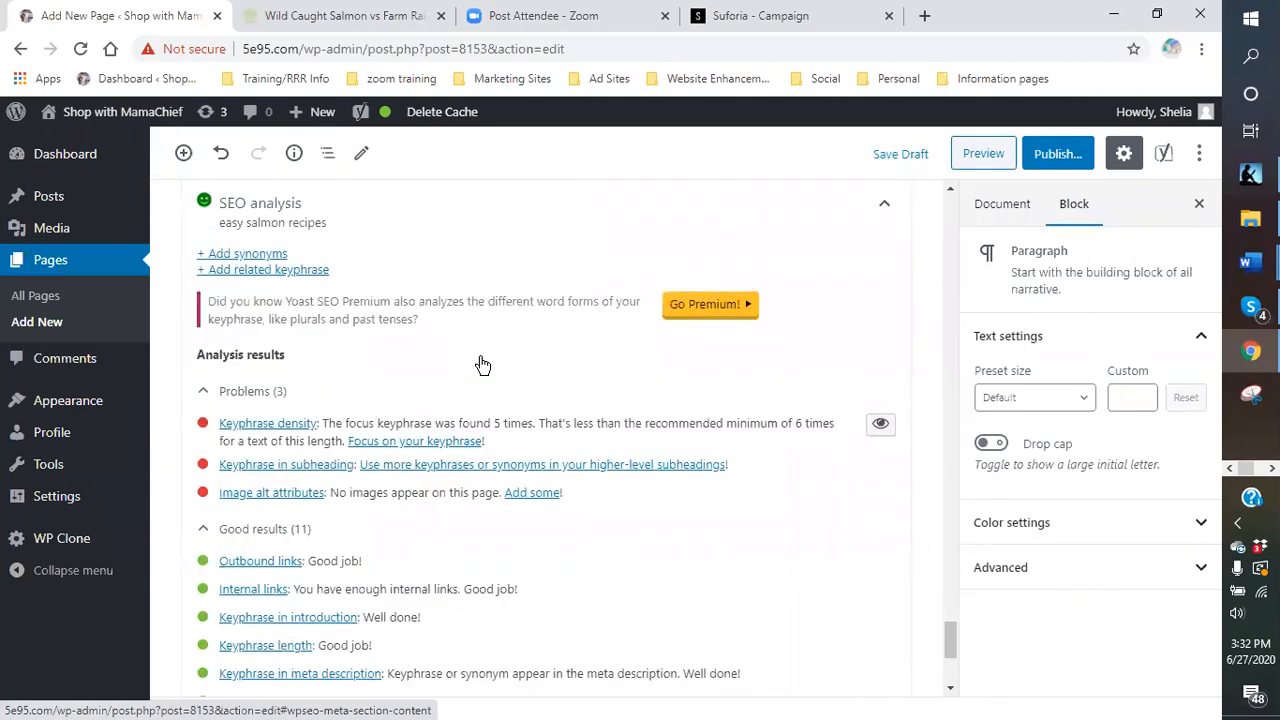
scroll(318, 280, "up", 1)
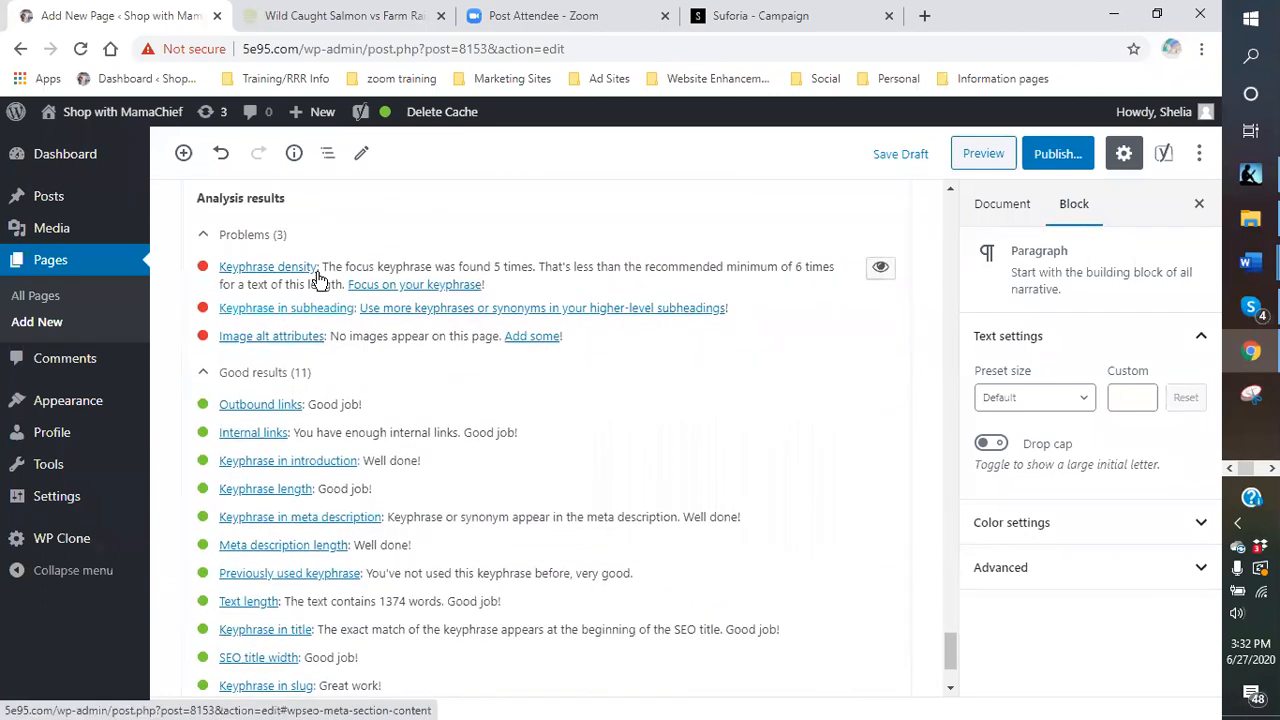
scroll(477, 315, "up", 1)
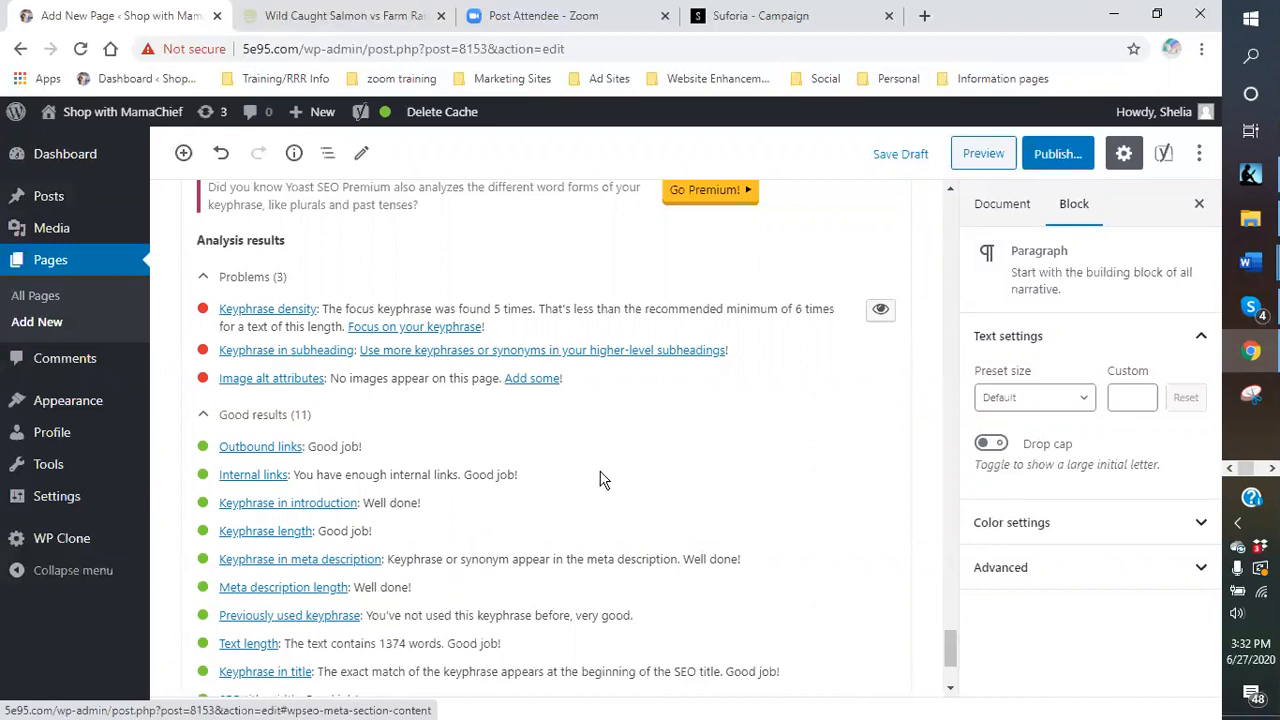
scroll(600, 480, "down", 1)
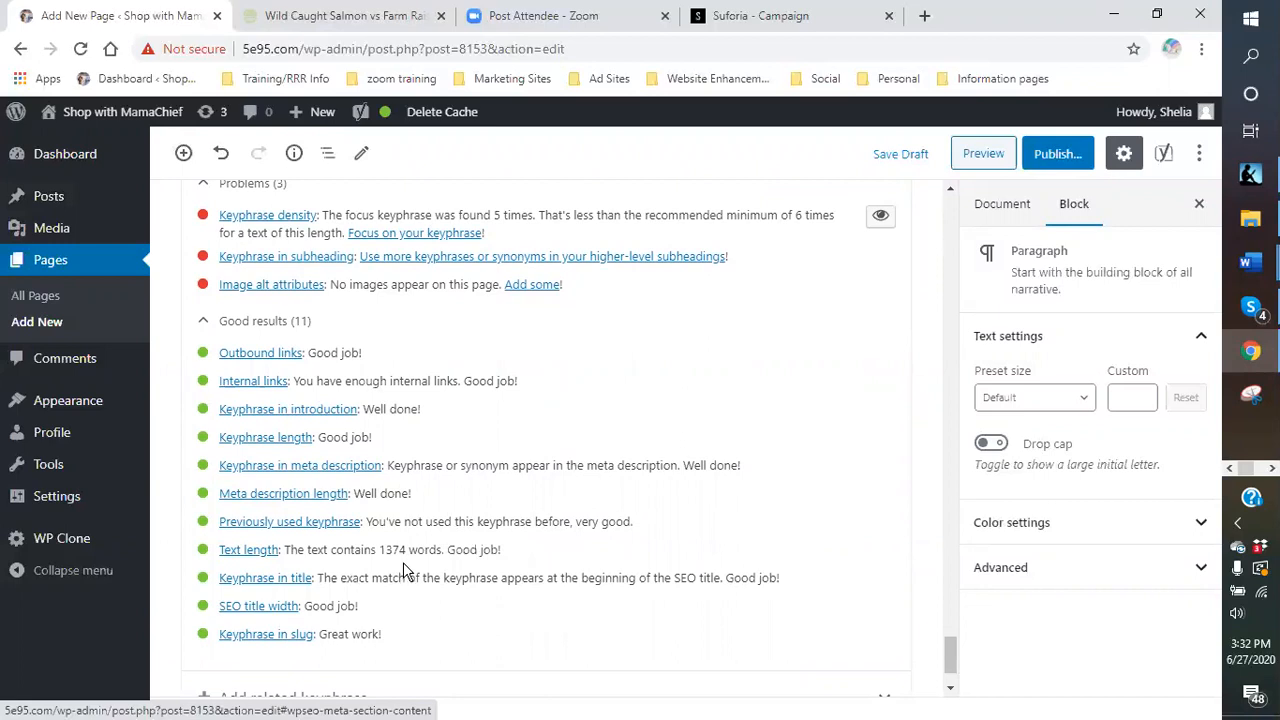
scroll(405, 568, "up", 20)
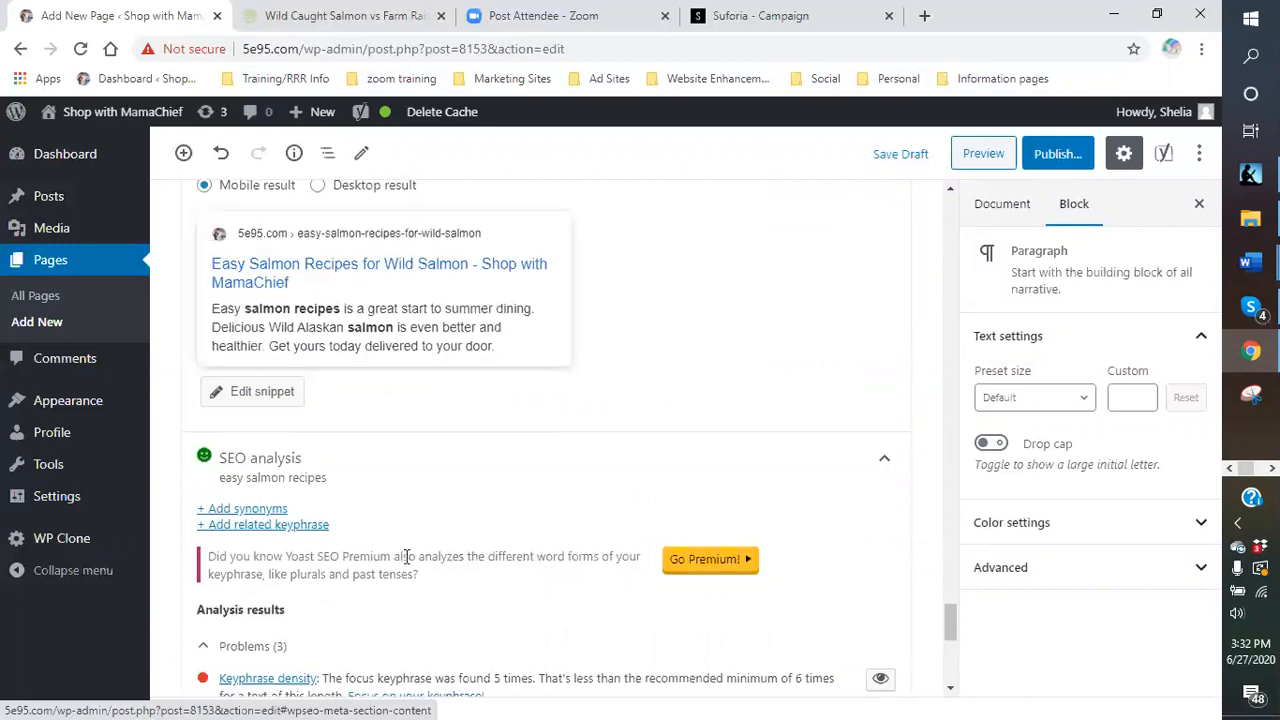
scroll(517, 531, "up", 8)
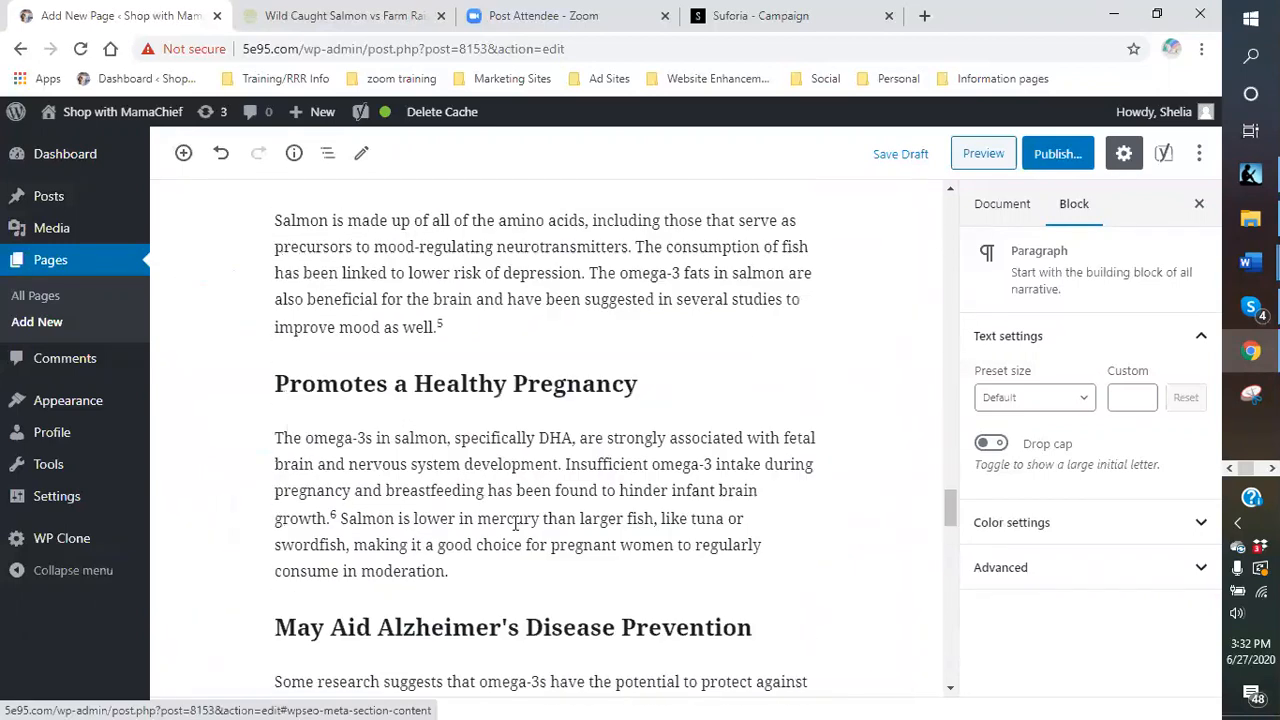
scroll(388, 357, "up", 2)
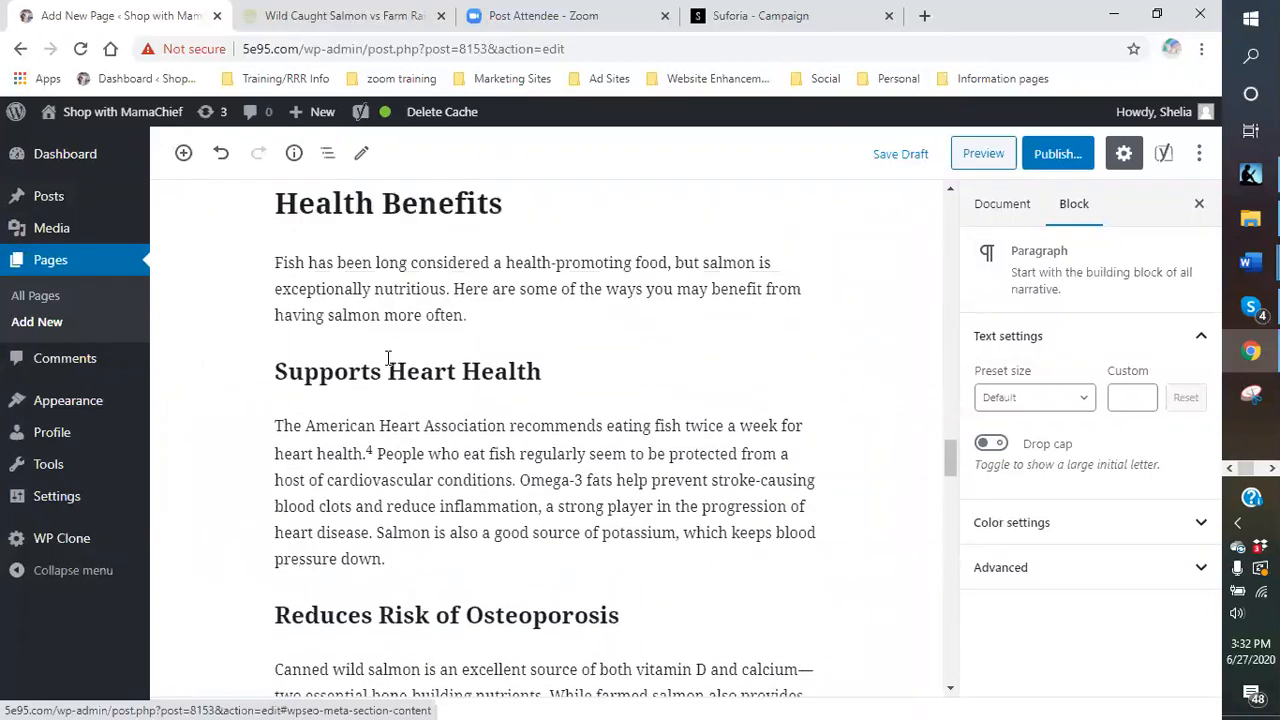
scroll(425, 440, "up", 6)
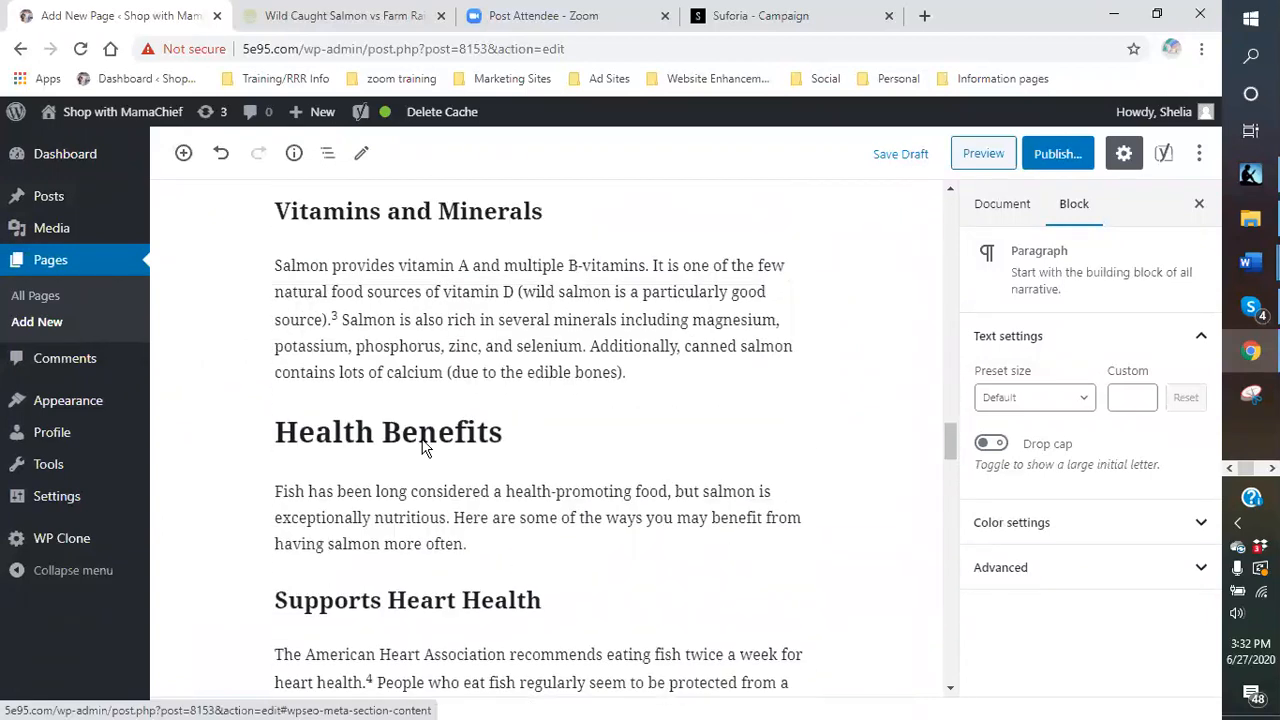
scroll(417, 431, "up", 6)
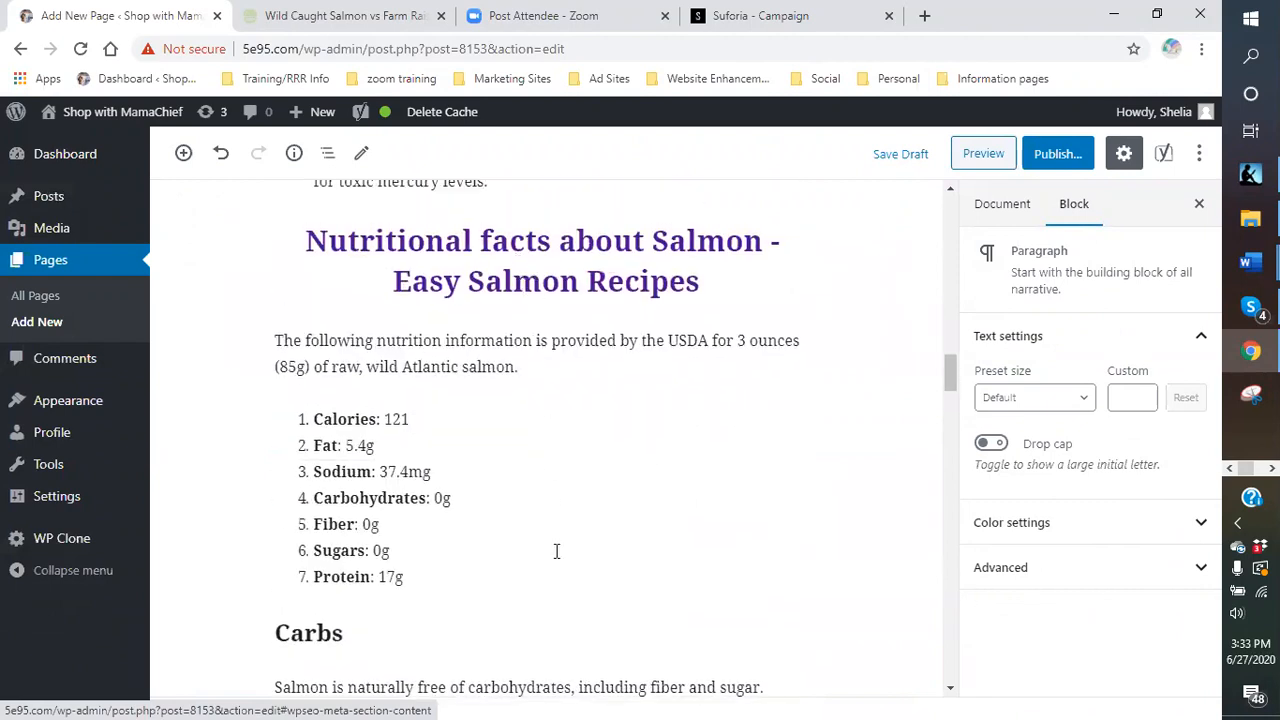
left_click(898, 157)
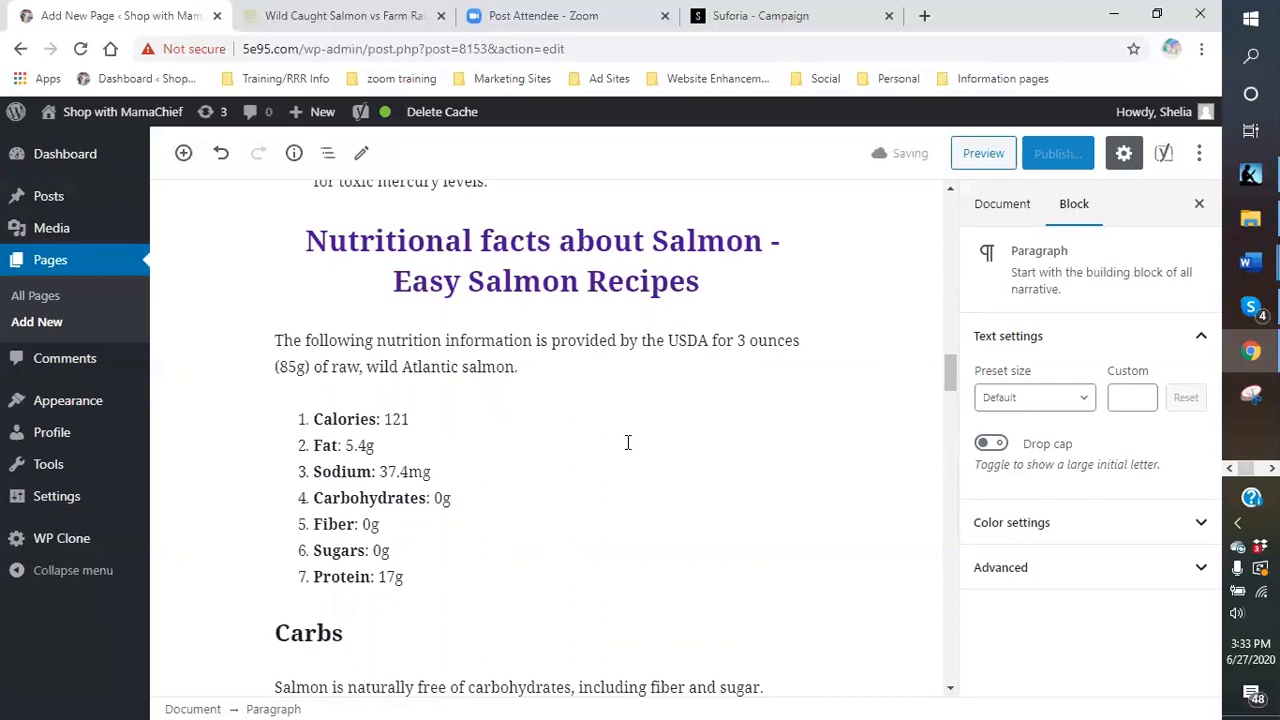
scroll(626, 444, "down", 1)
scroll(626, 444, "down", 4)
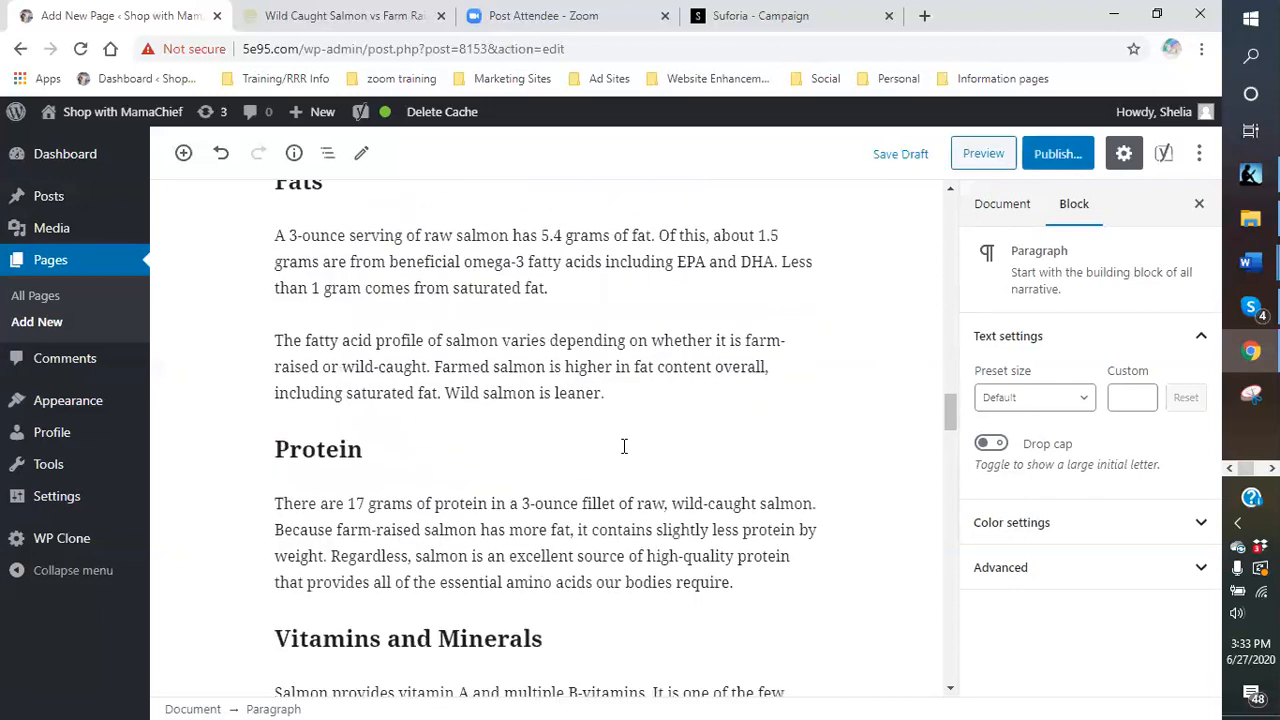
scroll(624, 446, "up", 2)
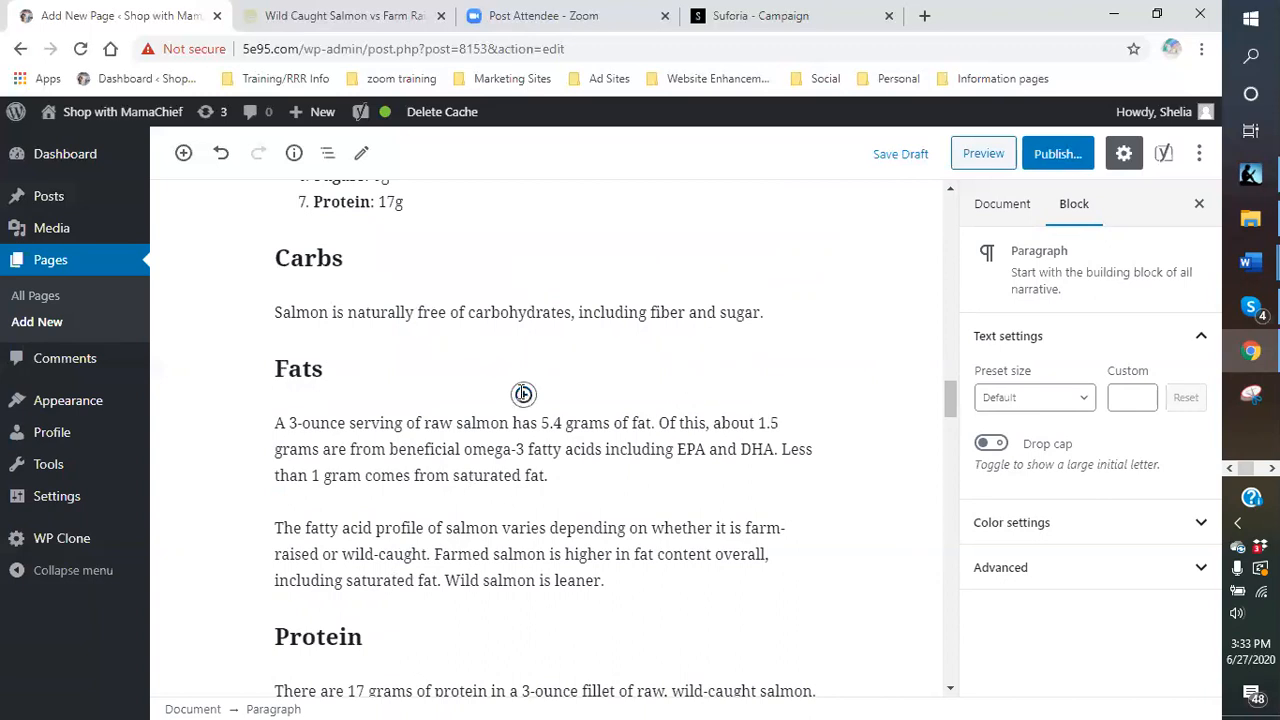
scroll(520, 395, "down", 3)
scroll(517, 397, "down", 3)
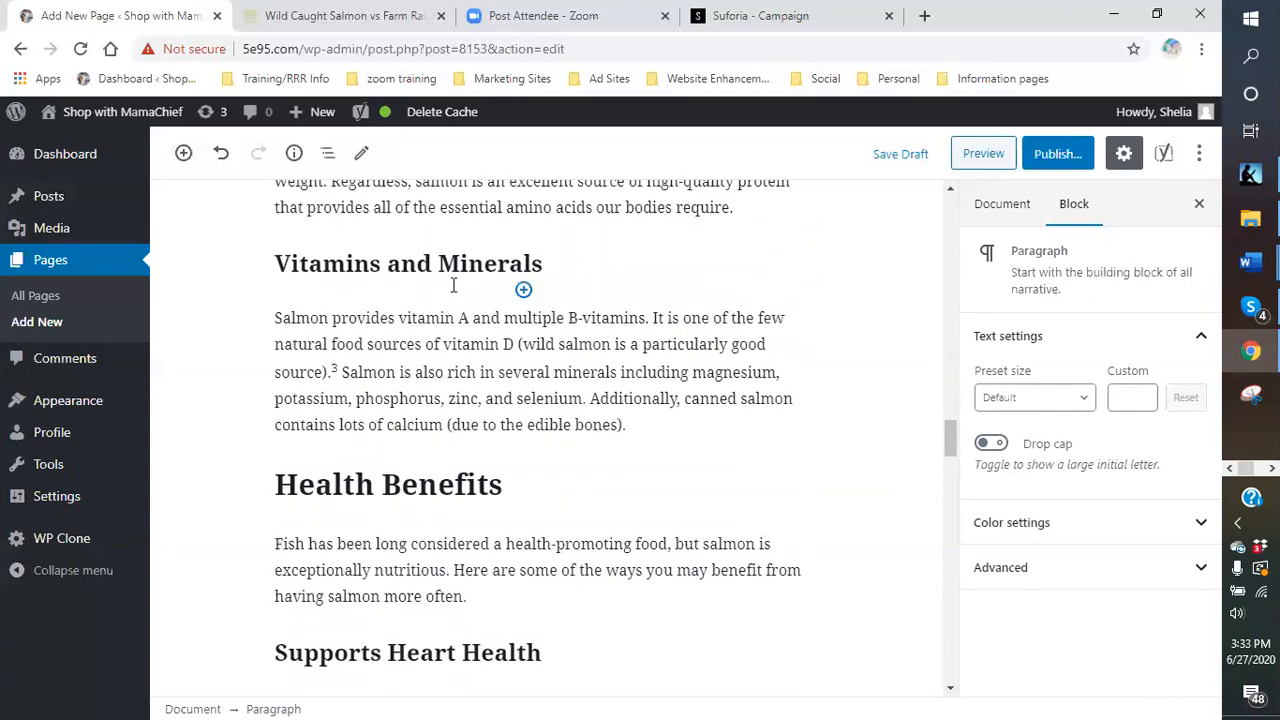
scroll(522, 398, "up", 3)
scroll(498, 395, "up", 3)
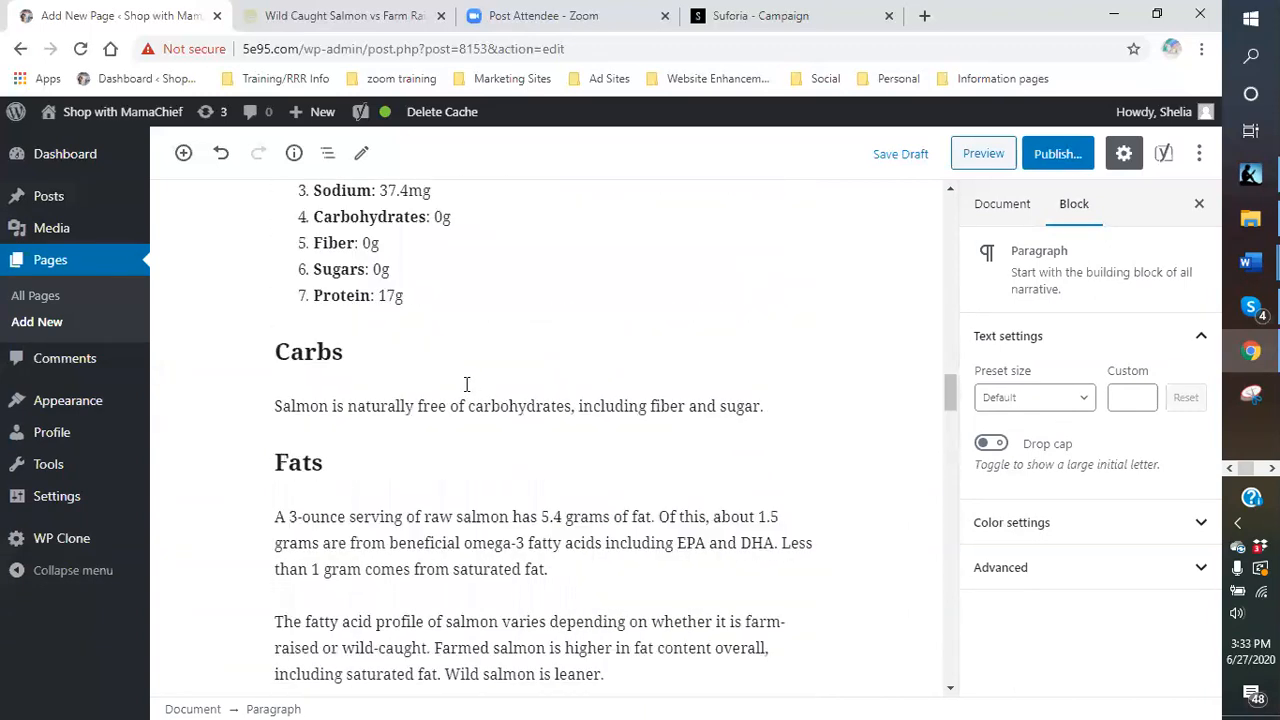
scroll(367, 442, "down", 3)
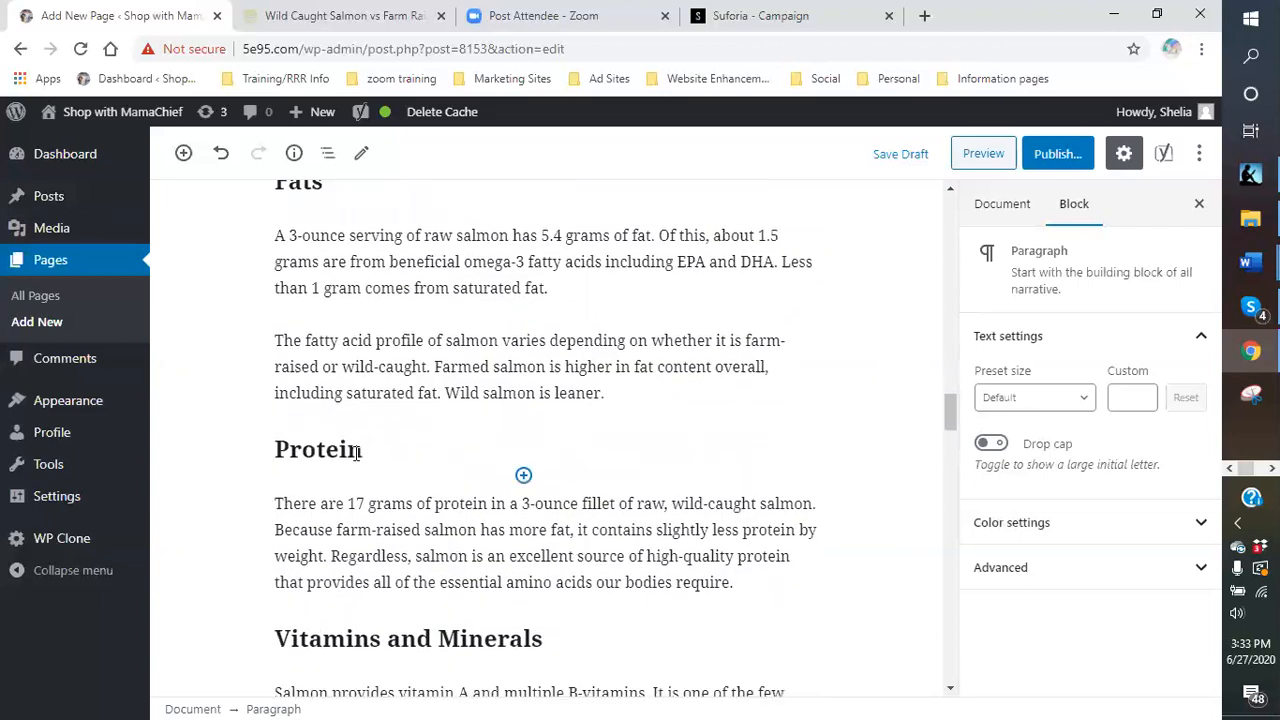
scroll(440, 590, "down", 1)
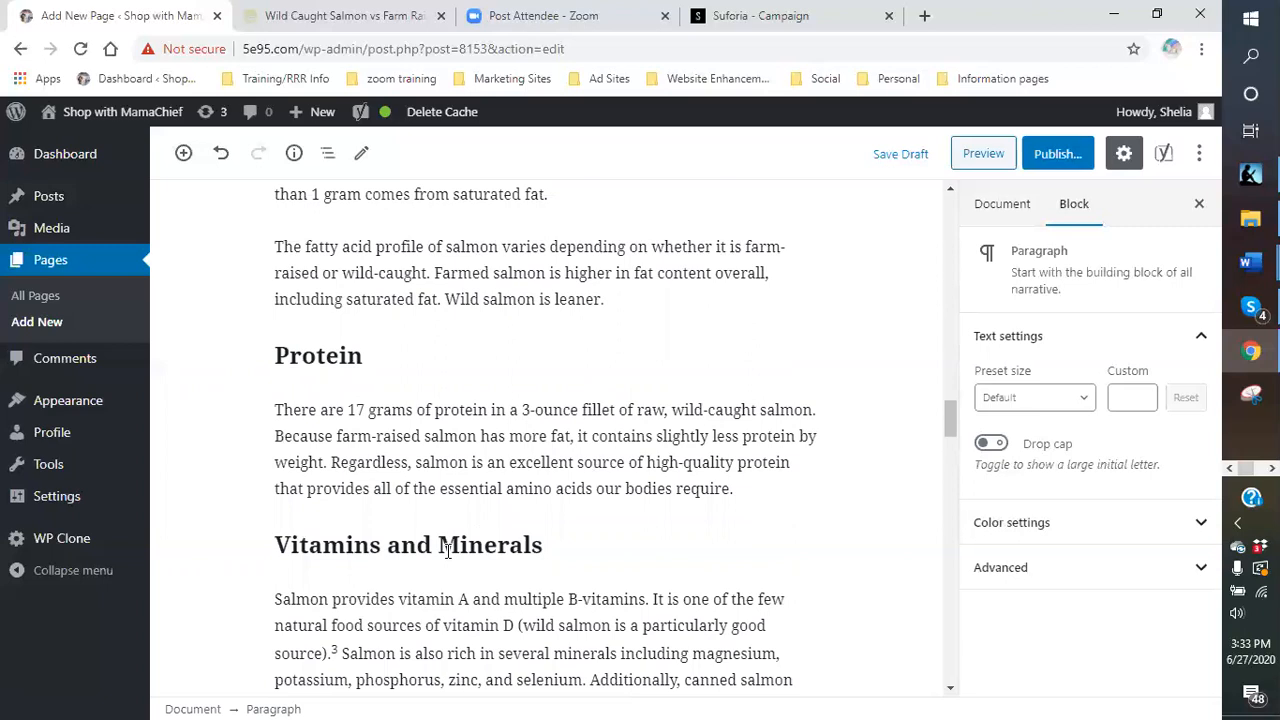
scroll(575, 390, "down", 1)
scroll(567, 398, "down", 2)
scroll(523, 340, "down", 3)
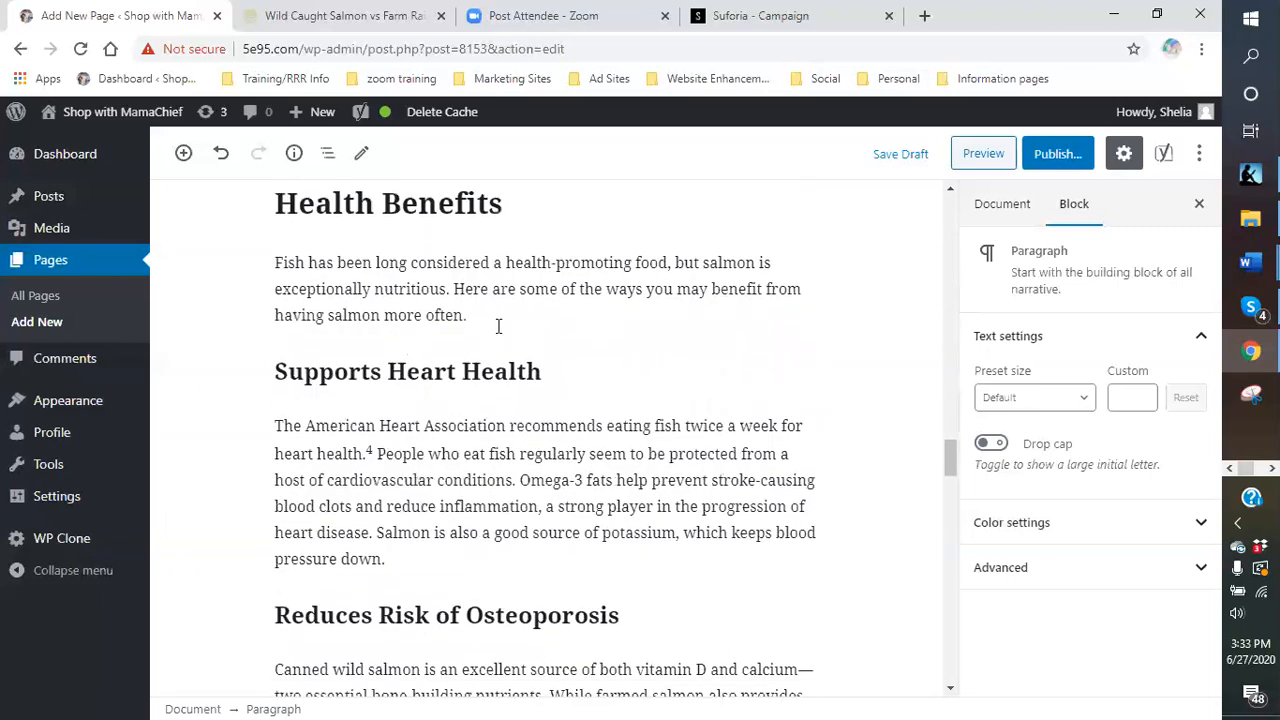
scroll(600, 282, "down", 1)
scroll(500, 383, "down", 2)
scroll(477, 429, "up", 4)
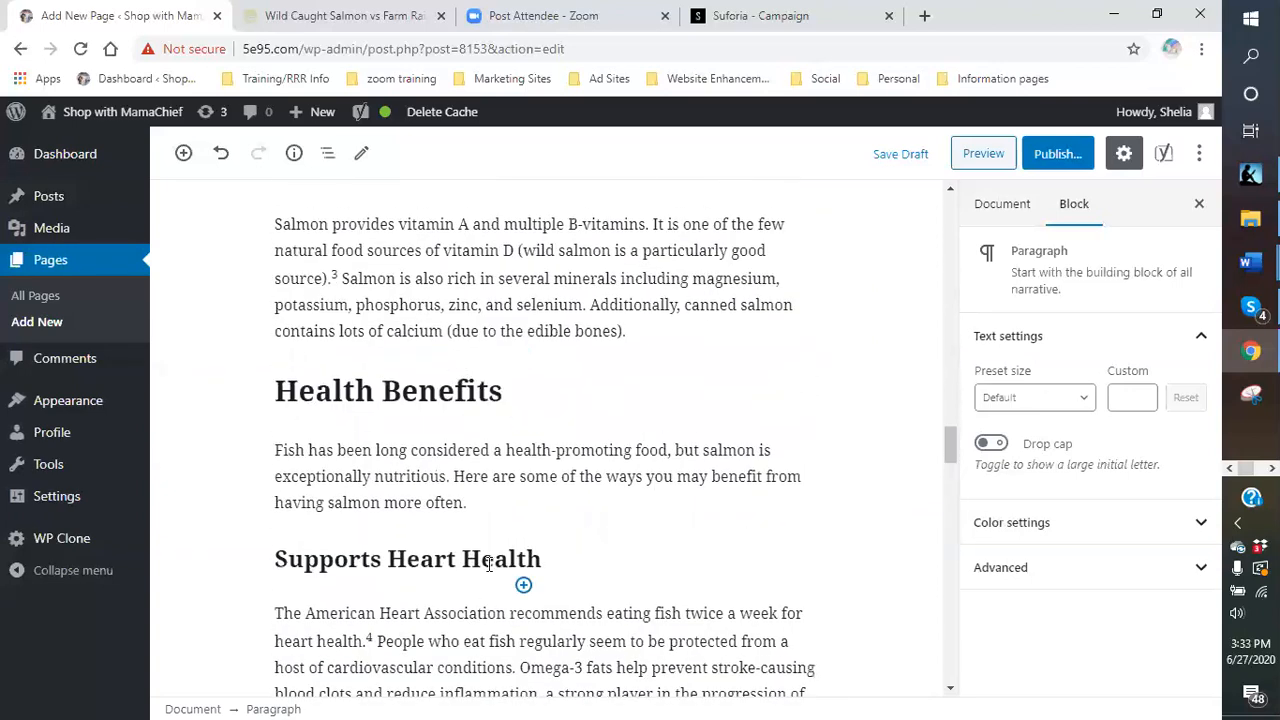
- Scroll to the Yoast panel to confirm green SEO and Readability for 'easy salmon recipes'
left_click(546, 562)
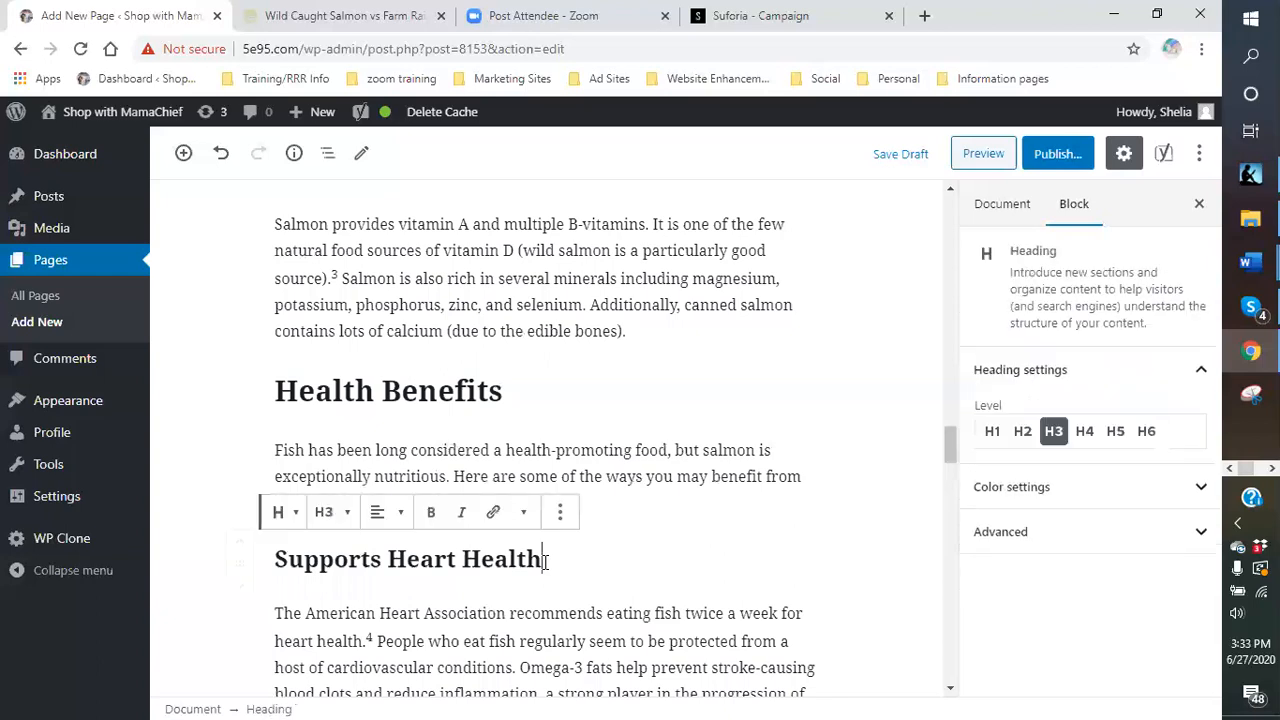
left_click(613, 513)
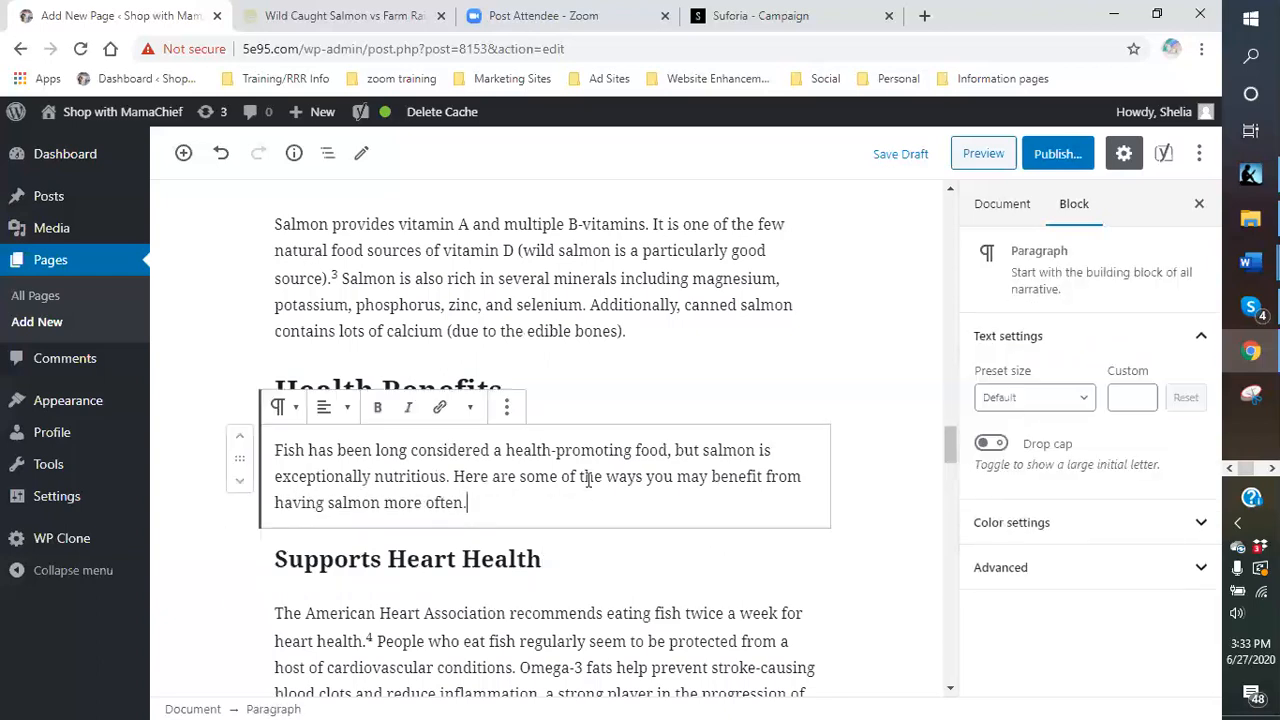
scroll(585, 520, "down", 2)
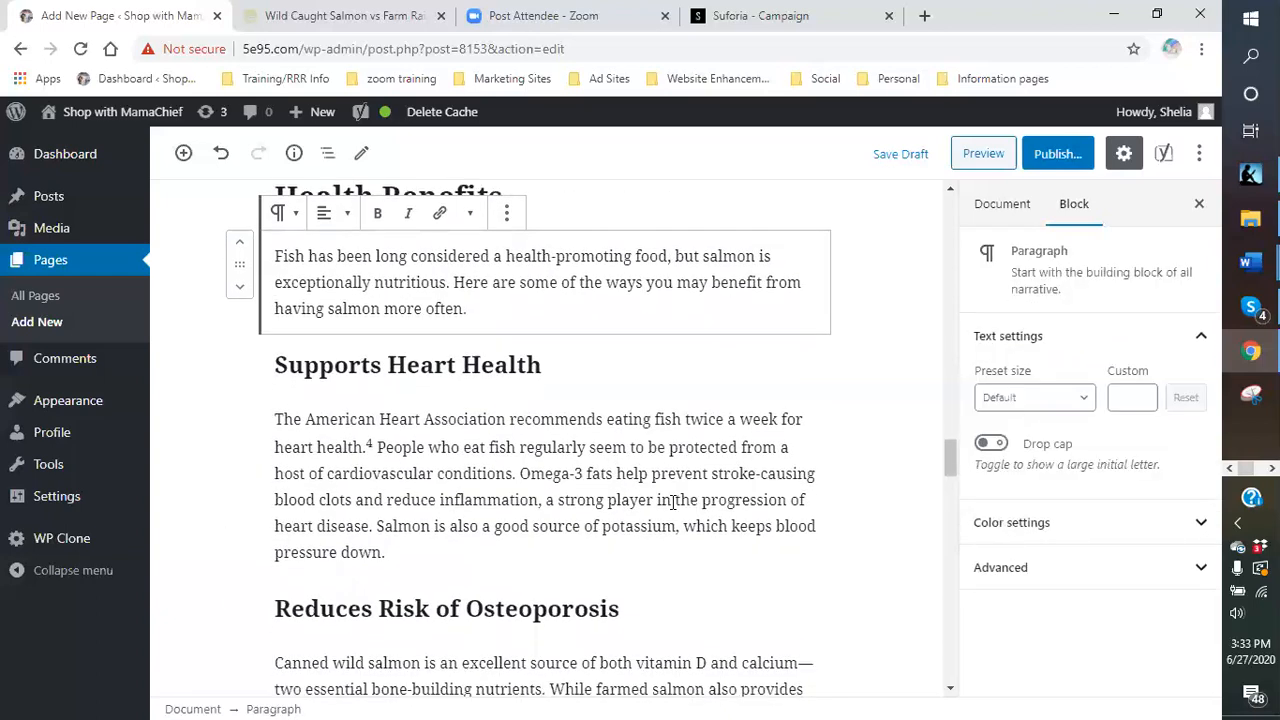
scroll(680, 455, "down", 2)
scroll(650, 450, "down", 2)
scroll(629, 445, "down", 6)
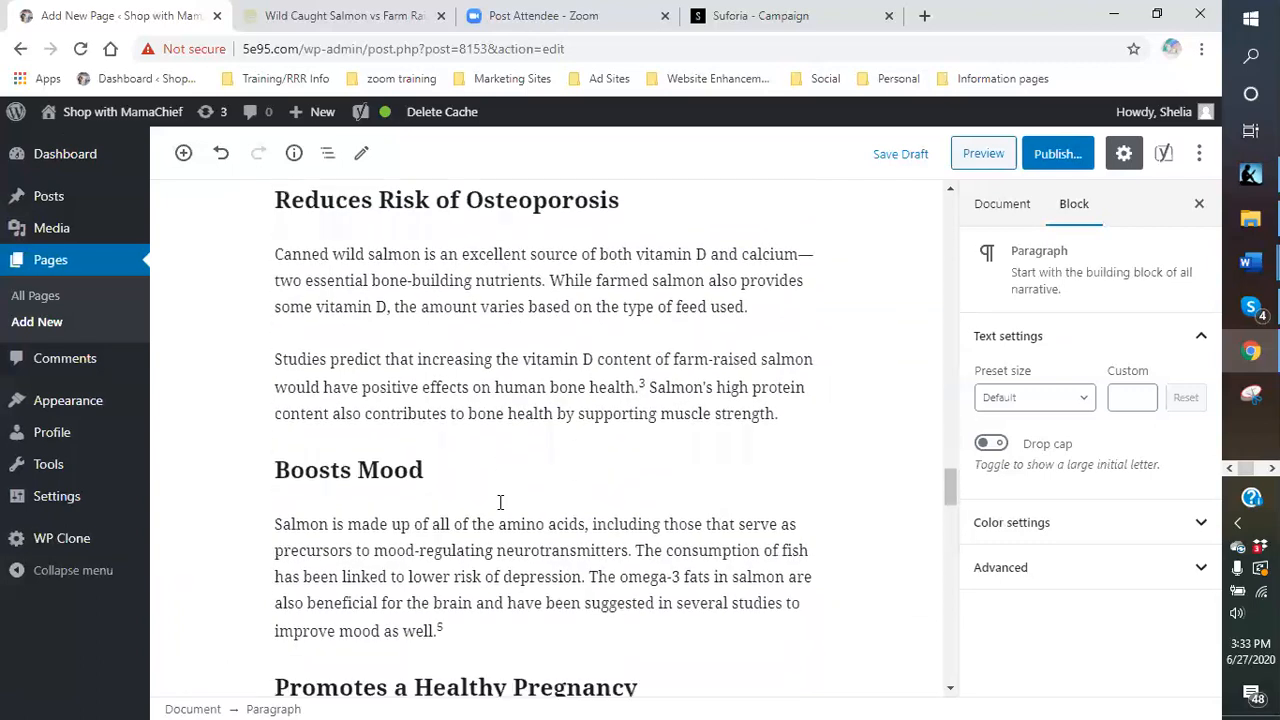
scroll(549, 452, "down", 5)
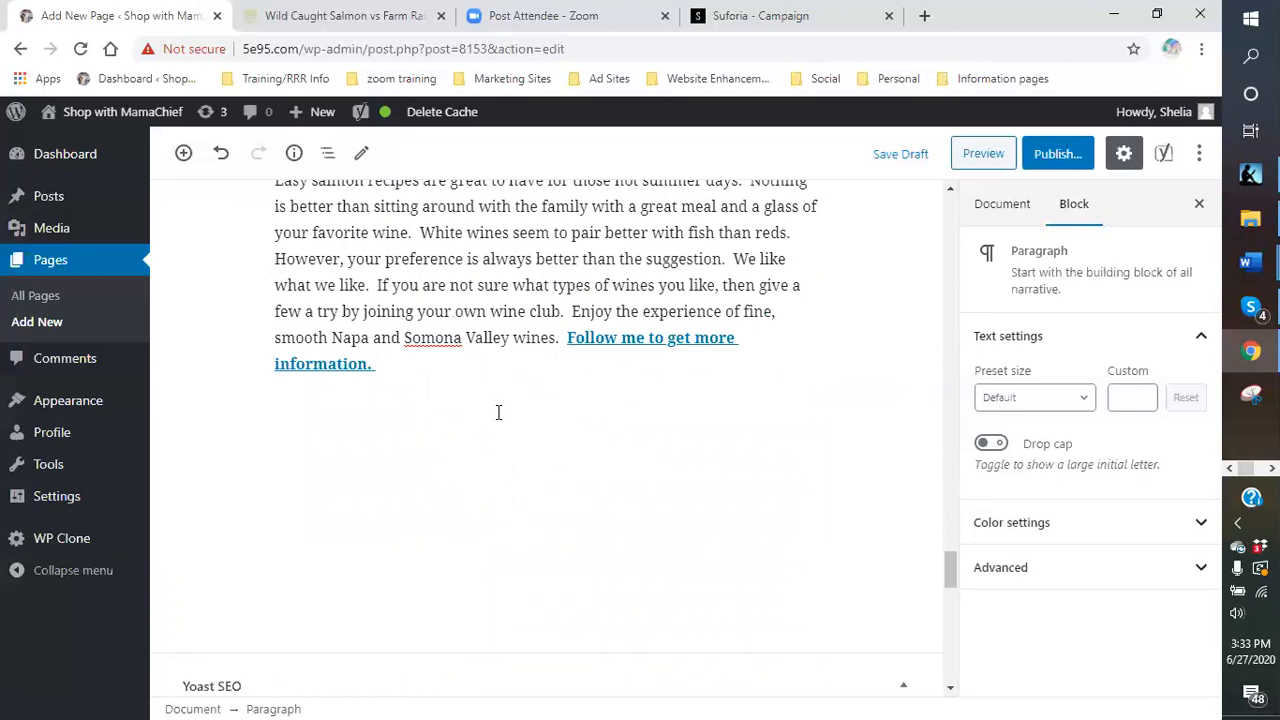
scroll(431, 442, "down", 3)
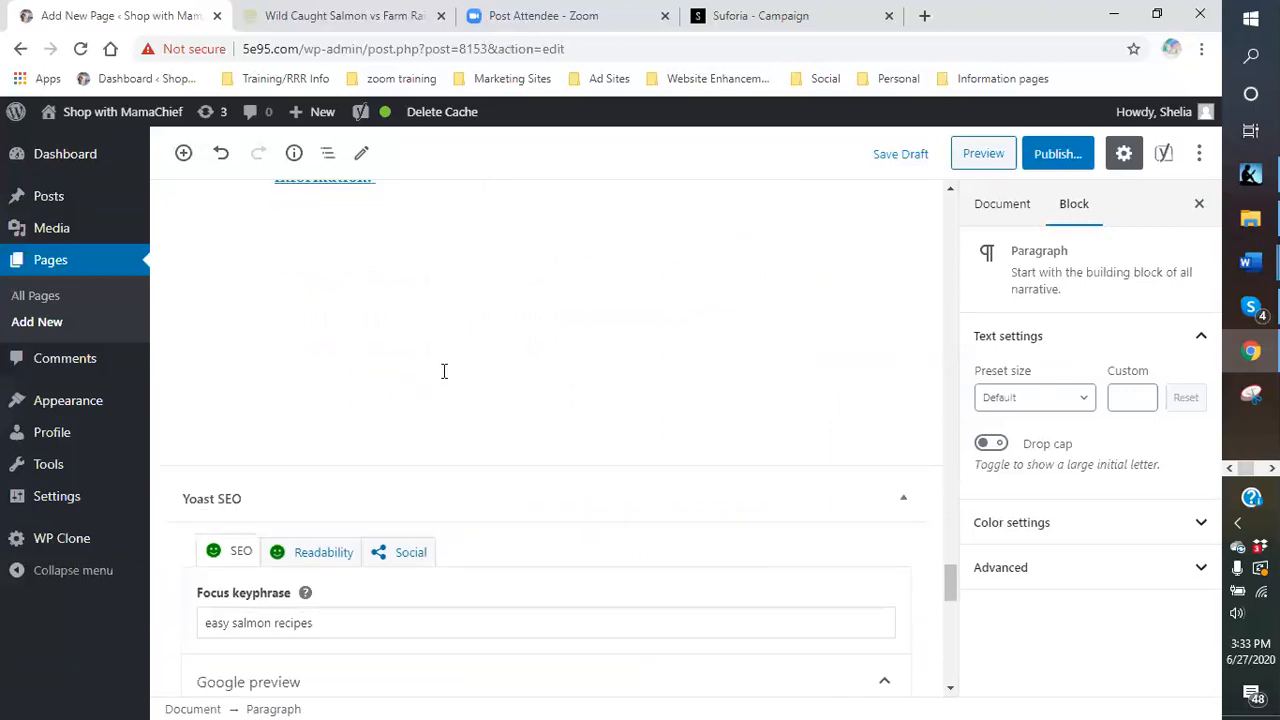
scroll(443, 369, "up", 2)
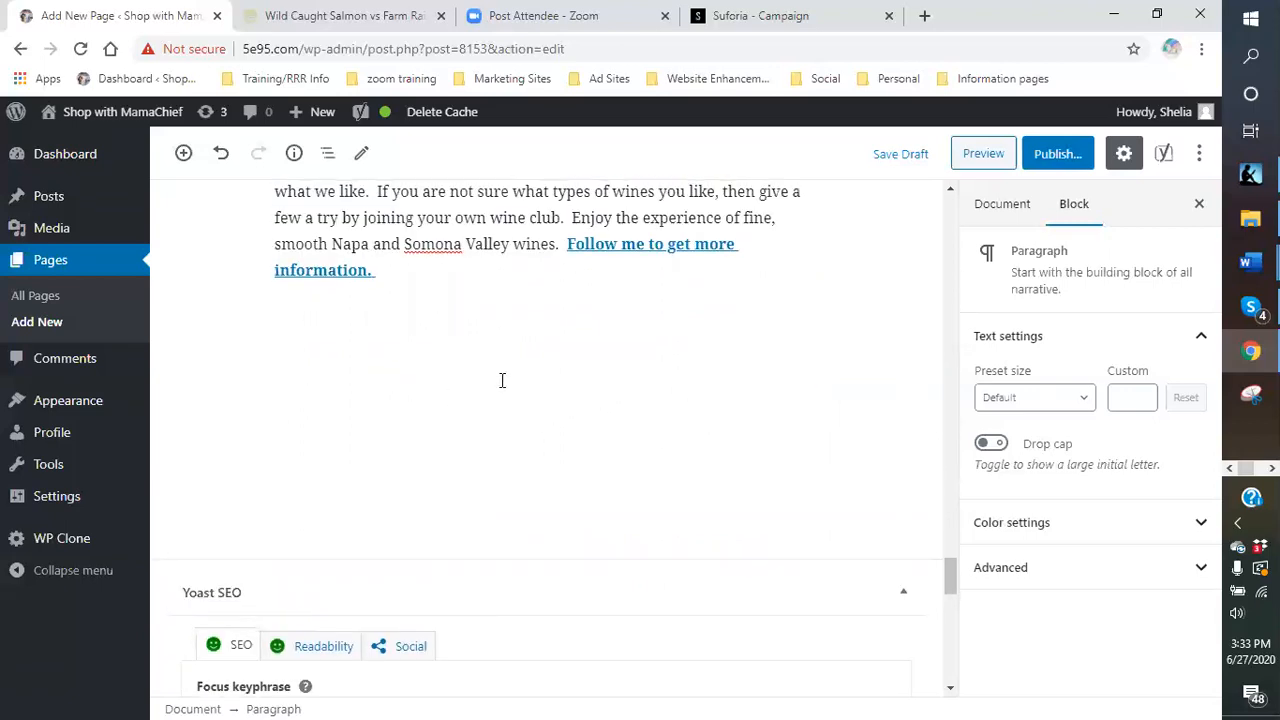
scroll(485, 397, "down", 1)
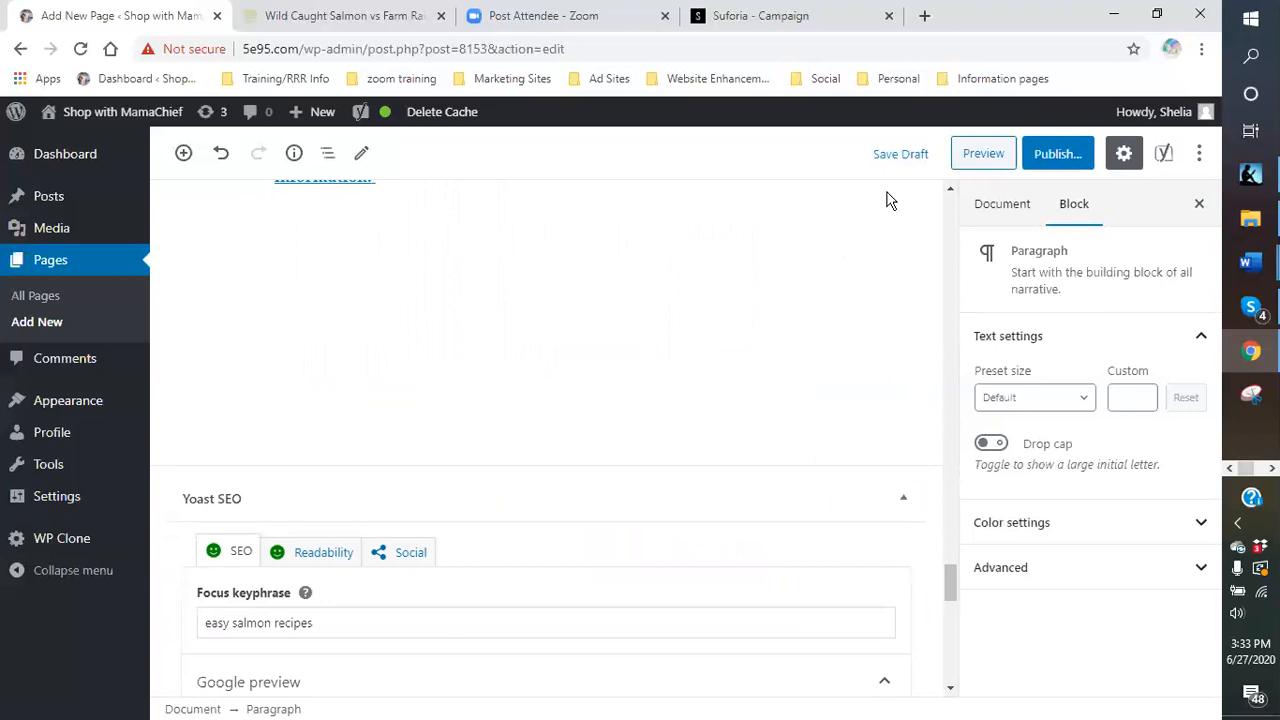
- Save the draft, then scroll back through the Health Benefits sections
left_click(884, 156)
scroll(527, 418, "up", 6)
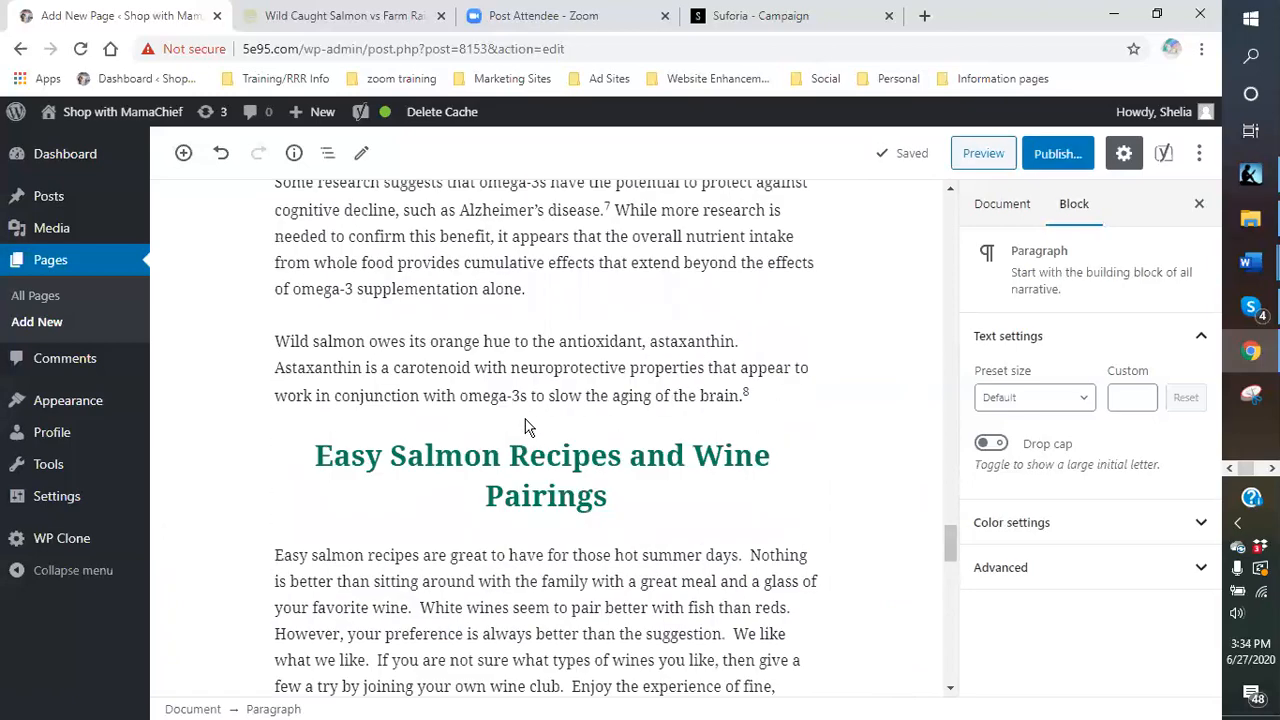
scroll(527, 422, "up", 6)
scroll(524, 416, "up", 5)
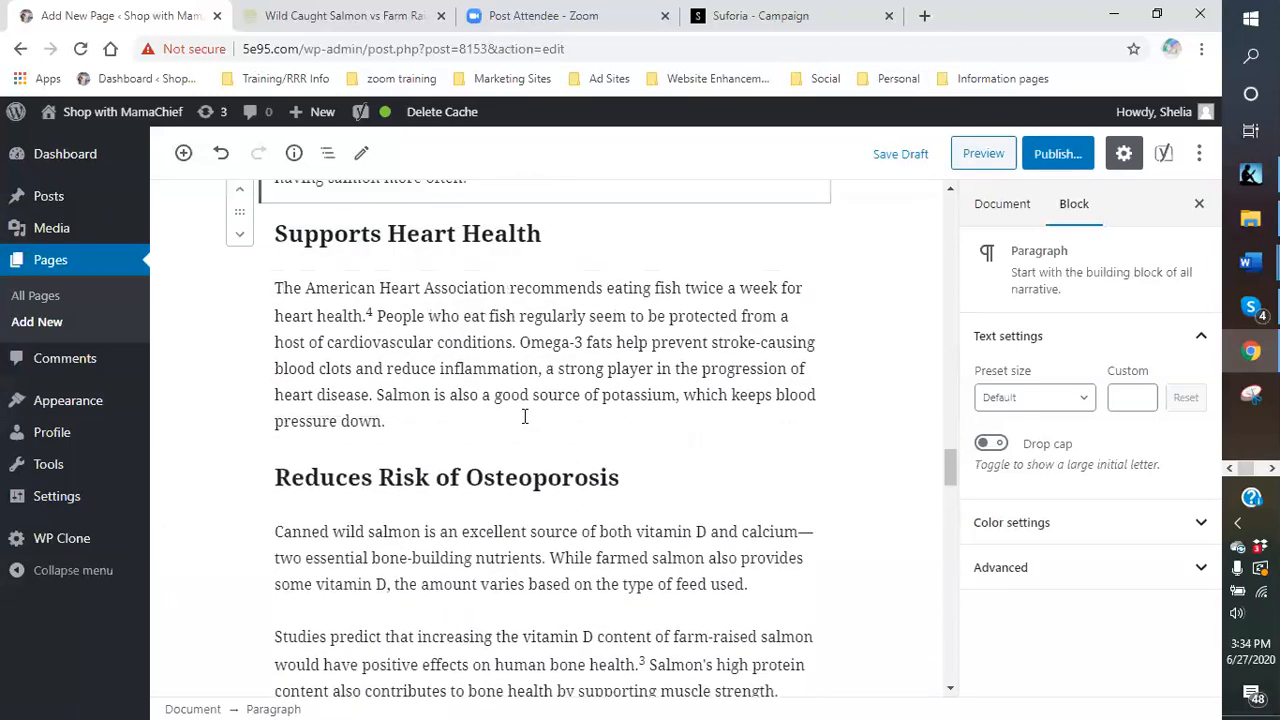
scroll(524, 416, "up", 1)
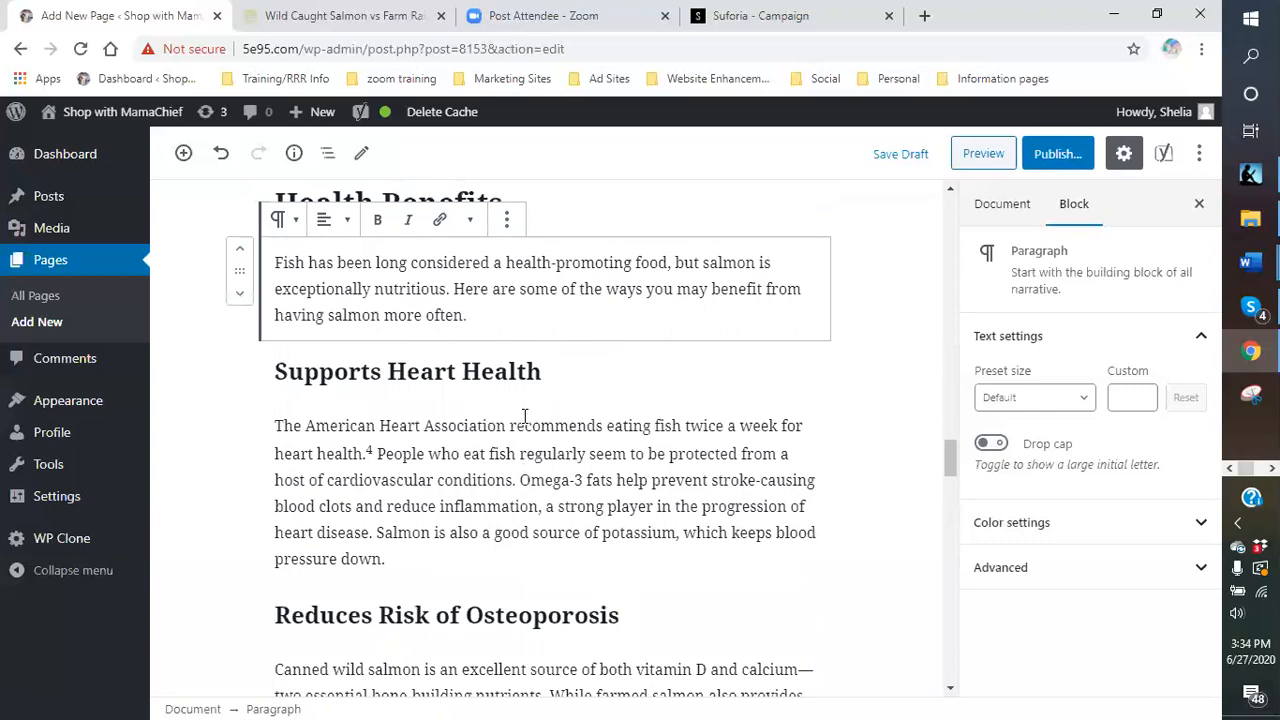
scroll(612, 462, "up", 2)
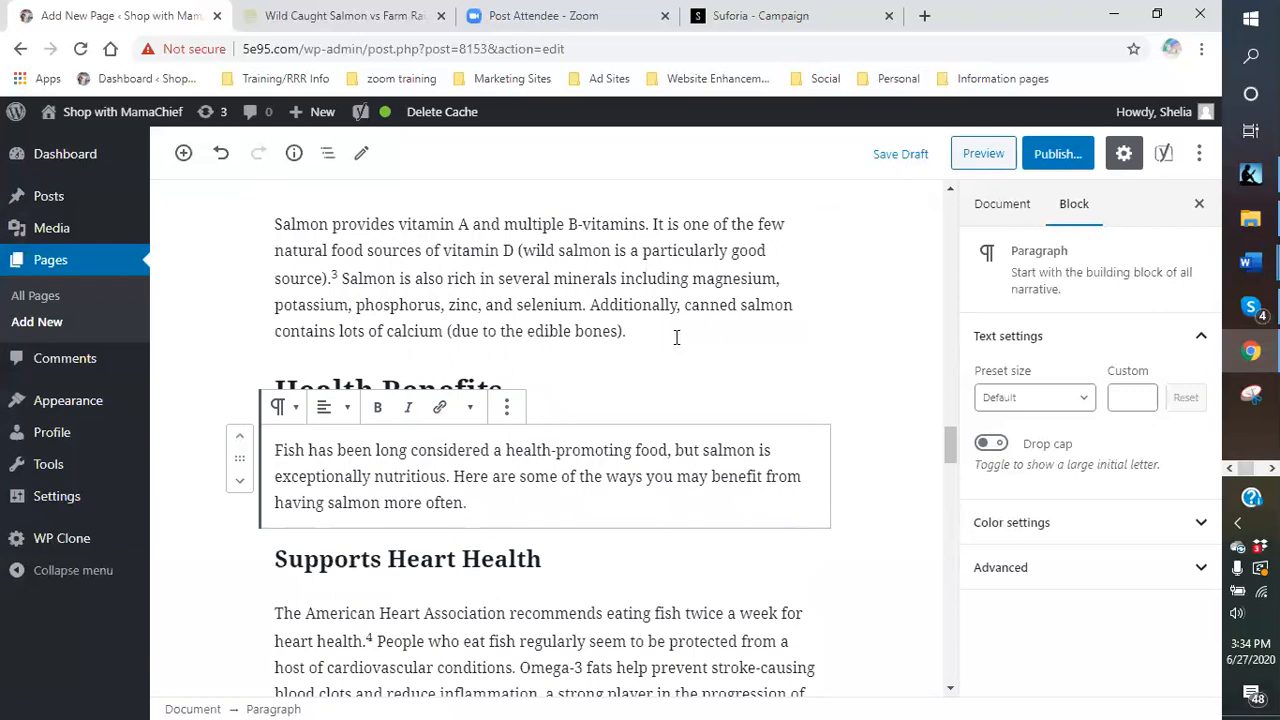
left_click(677, 337)
scroll(834, 397, "down", 2)
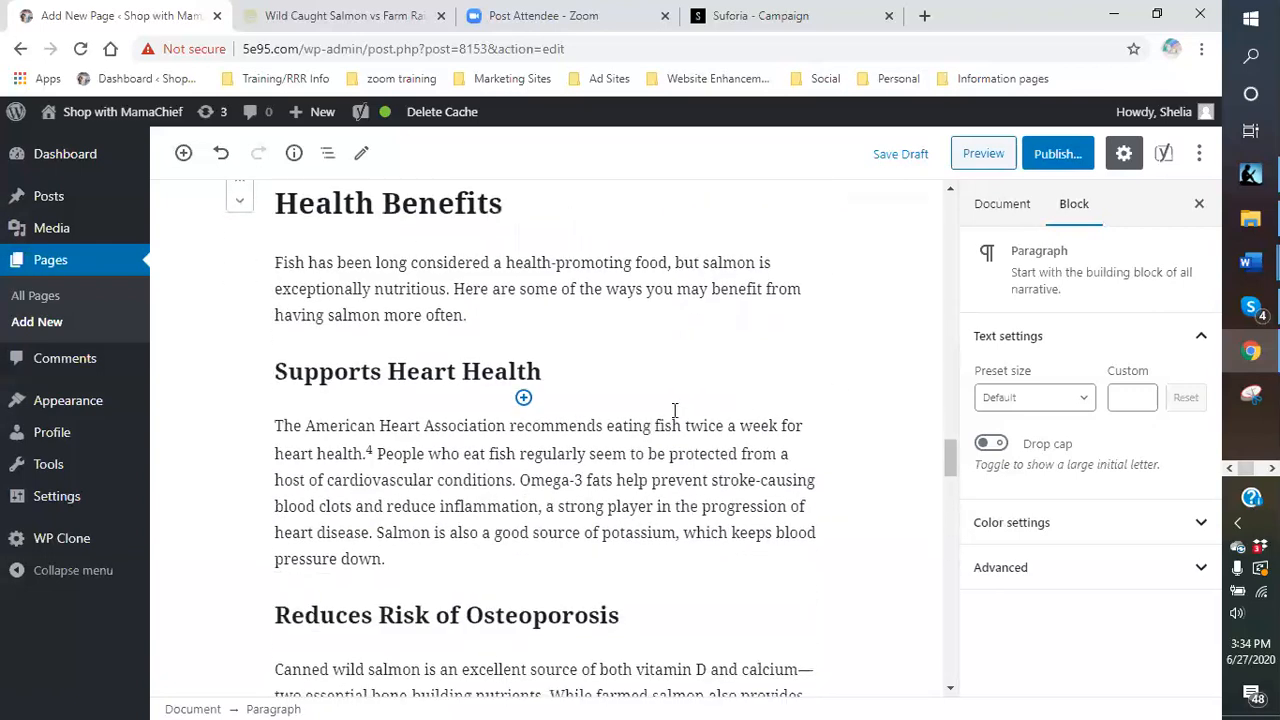
scroll(611, 362, "down", 2)
scroll(610, 378, "down", 3)
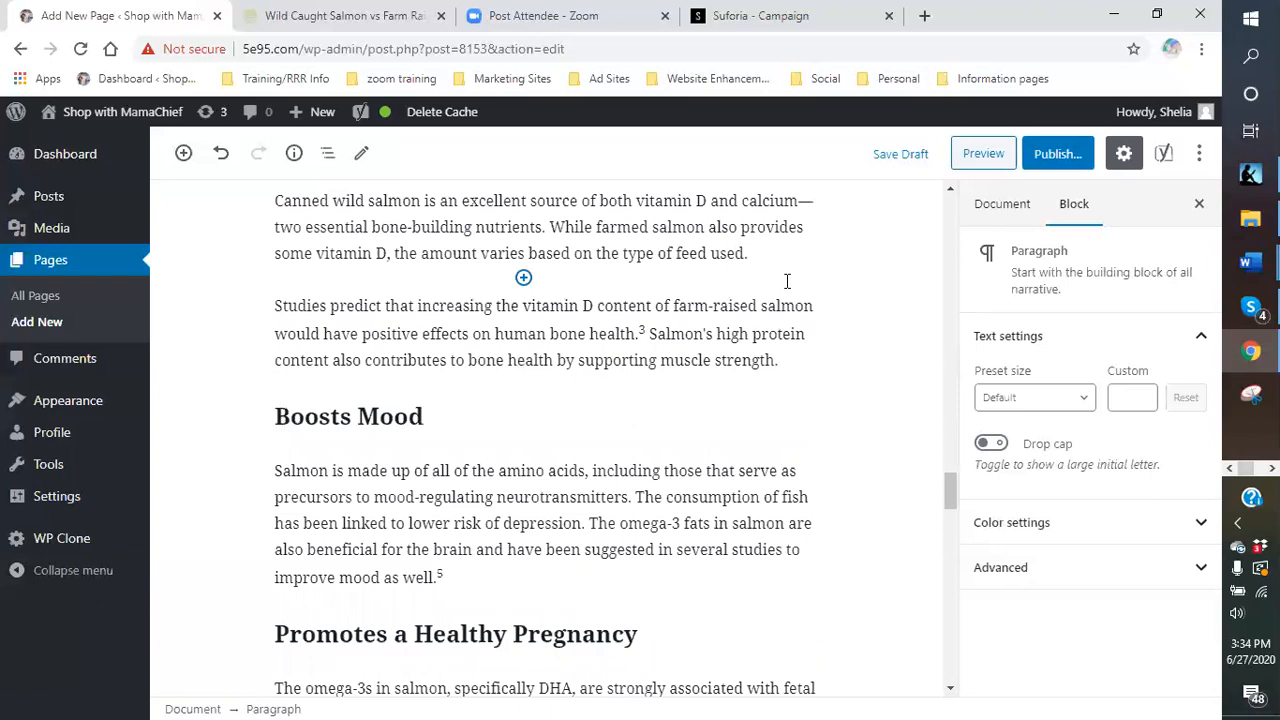
left_click(767, 257)
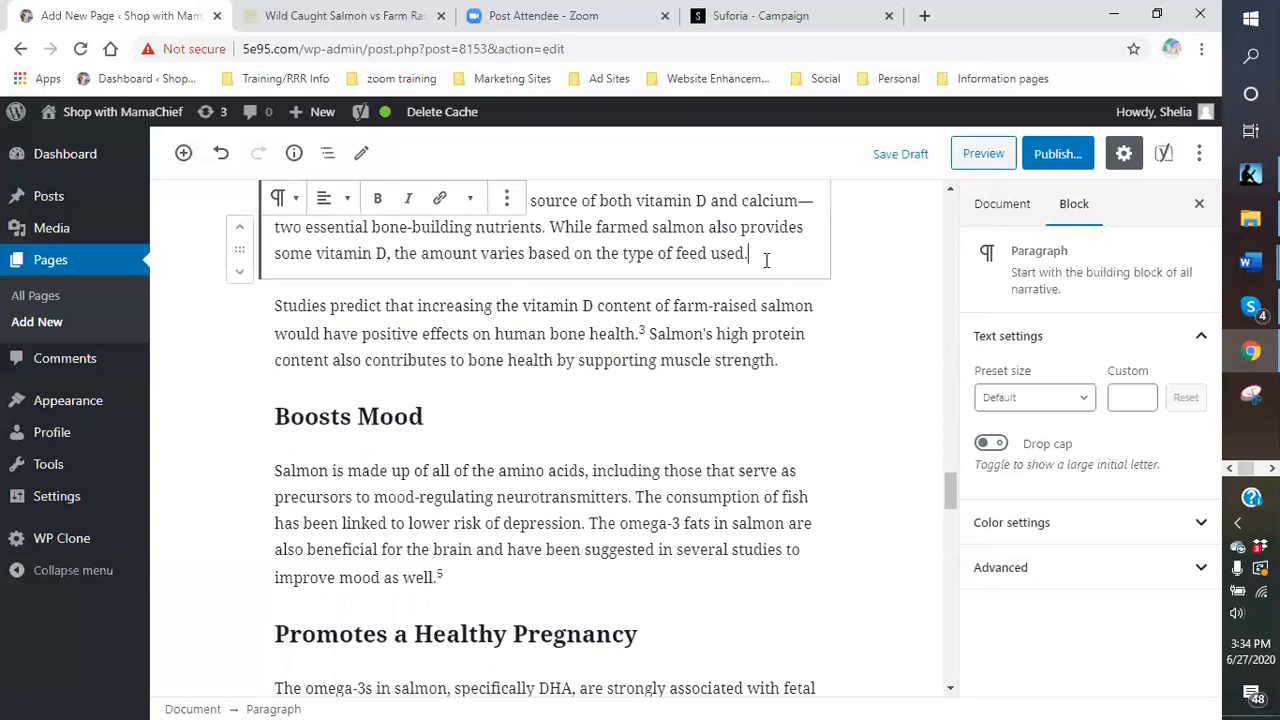
left_click(815, 387)
left_click(807, 363)
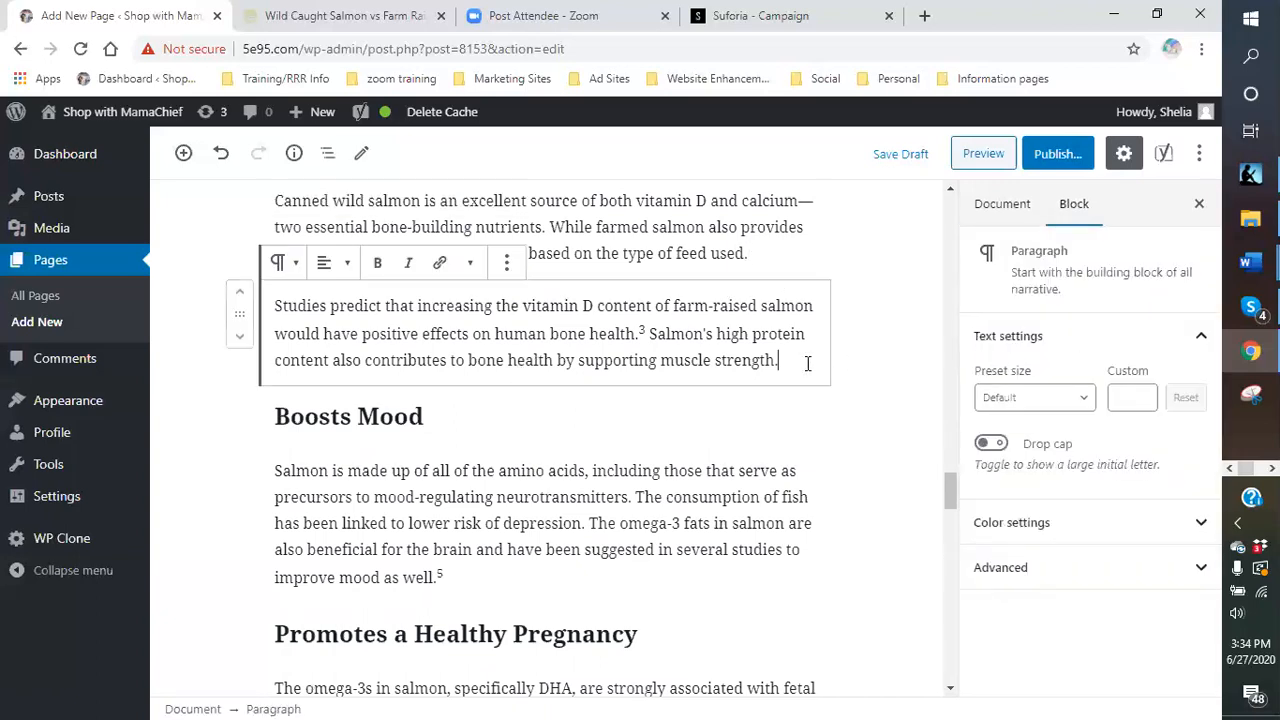
left_click(775, 431)
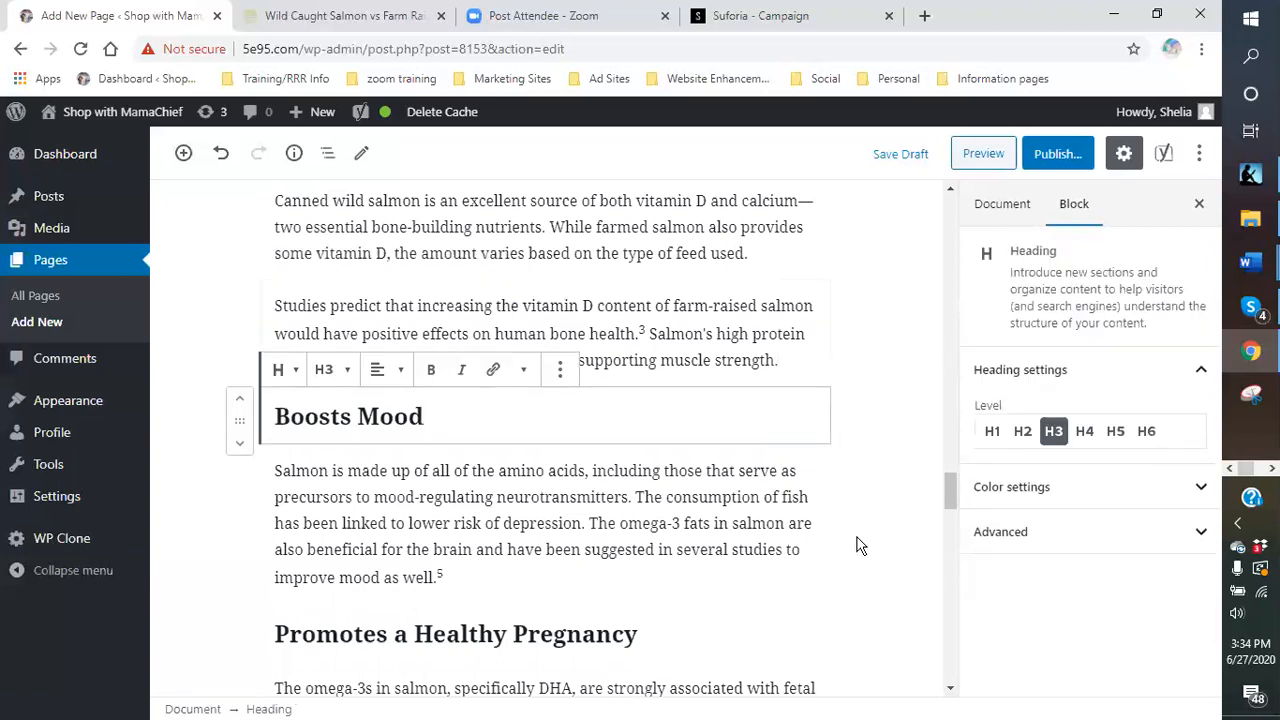
scroll(813, 461, "down", 2)
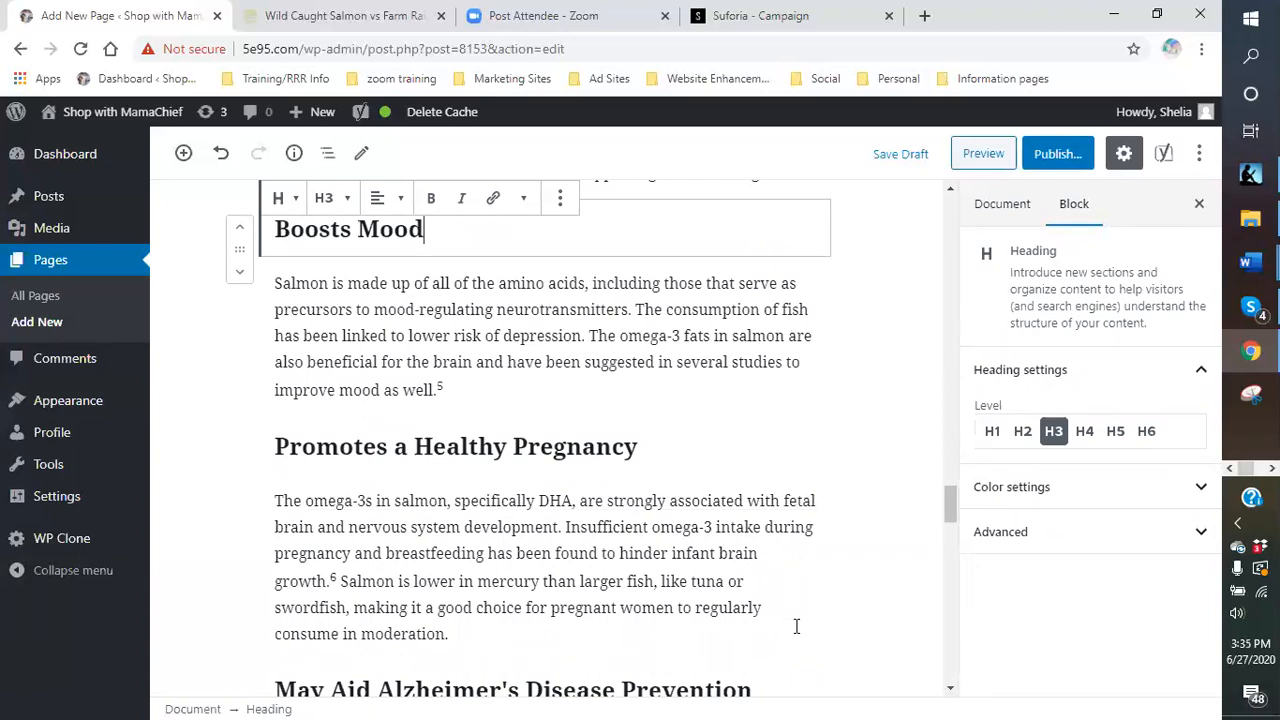
scroll(880, 441, "down", 1)
scroll(880, 441, "up", 1)
scroll(716, 408, "up", 2)
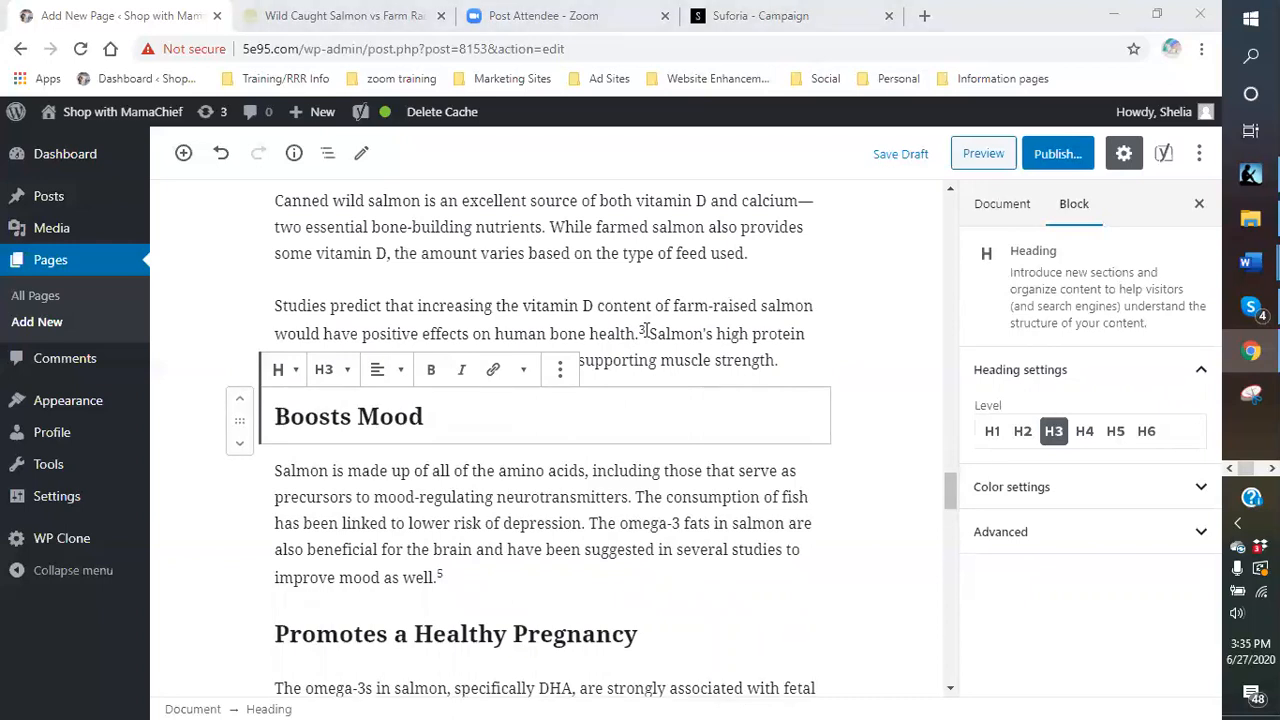
scroll(650, 338, "up", 2)
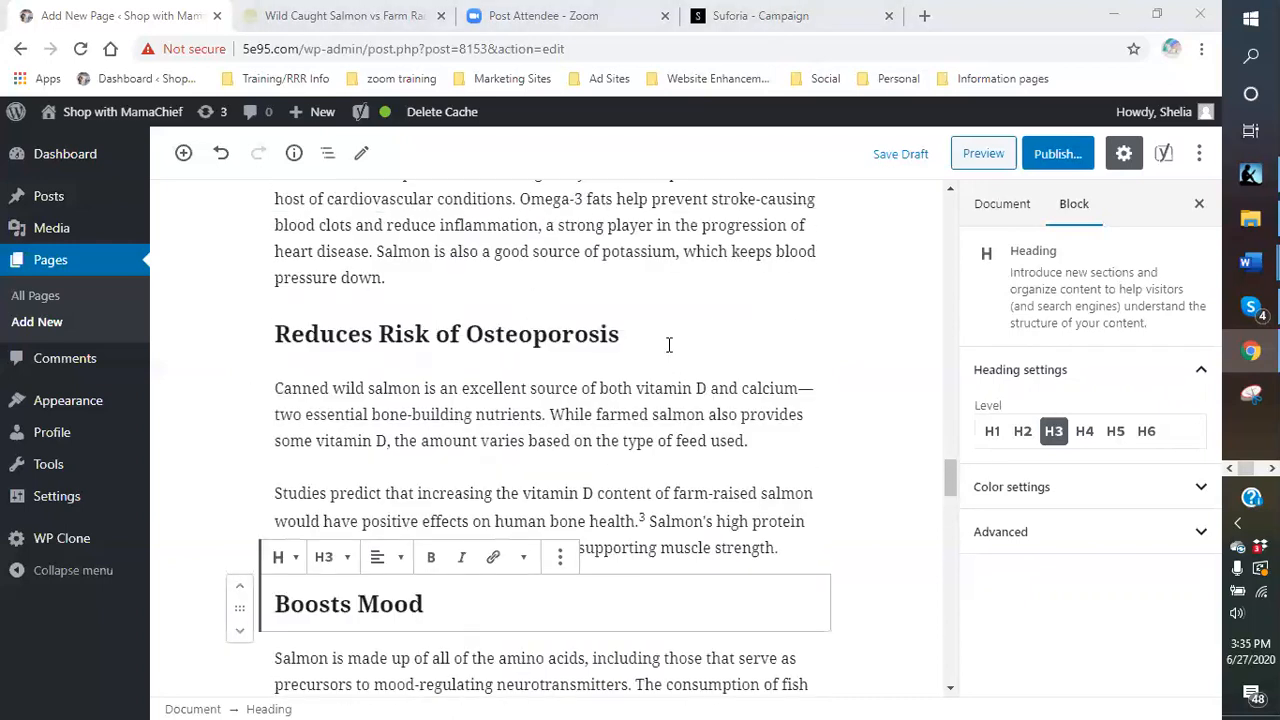
scroll(655, 343, "up", 1)
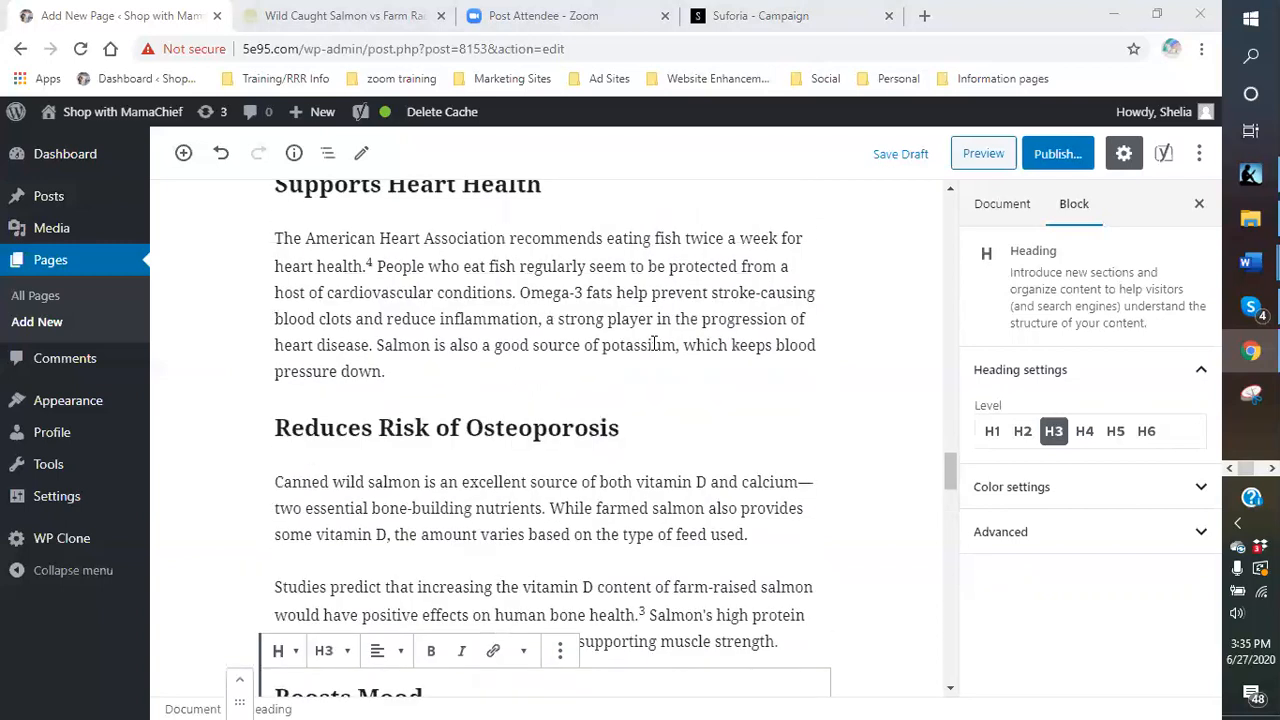
scroll(653, 343, "down", 4)
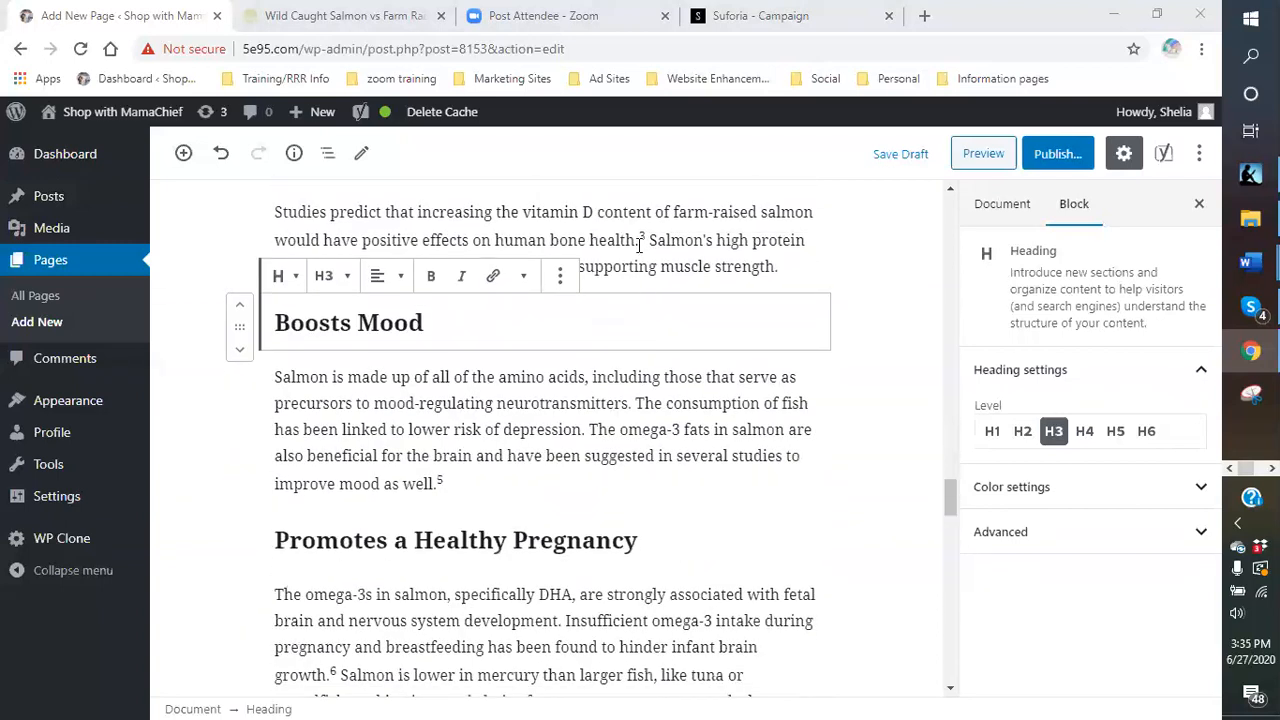
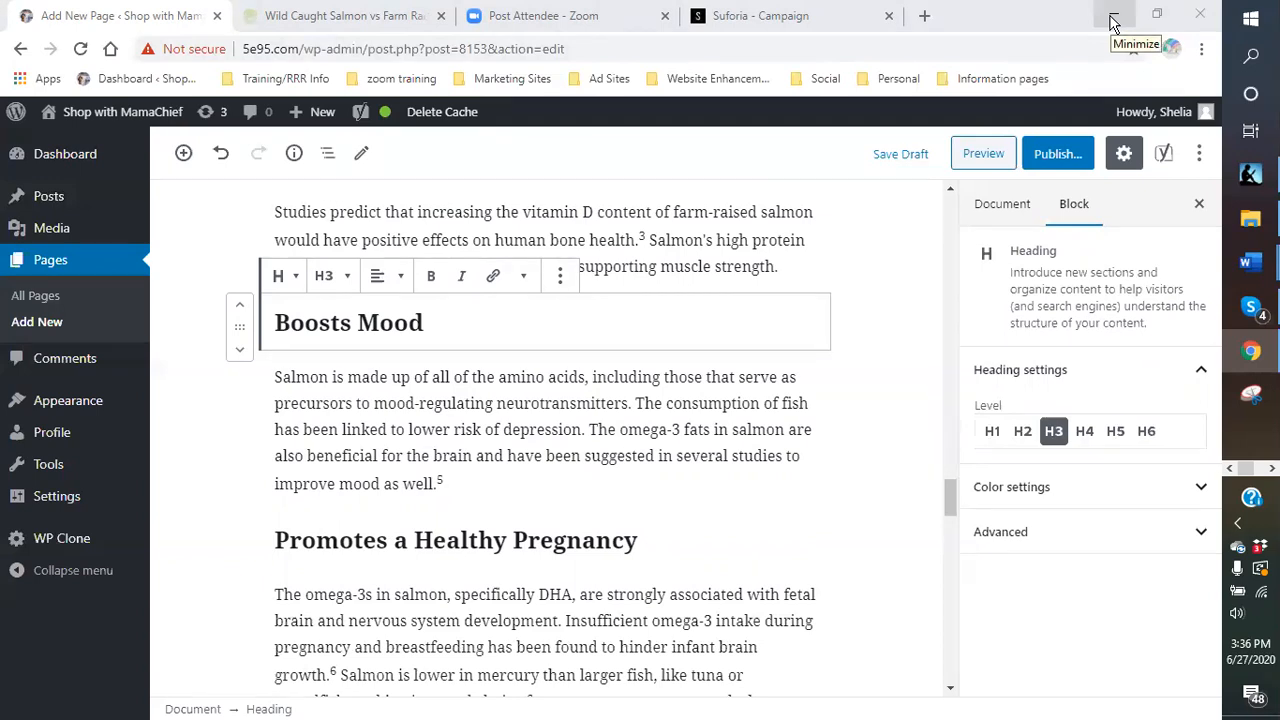
- Minimize the browser holding the WordPress salmon page editor to reveal the desktop
left_click(1112, 22)
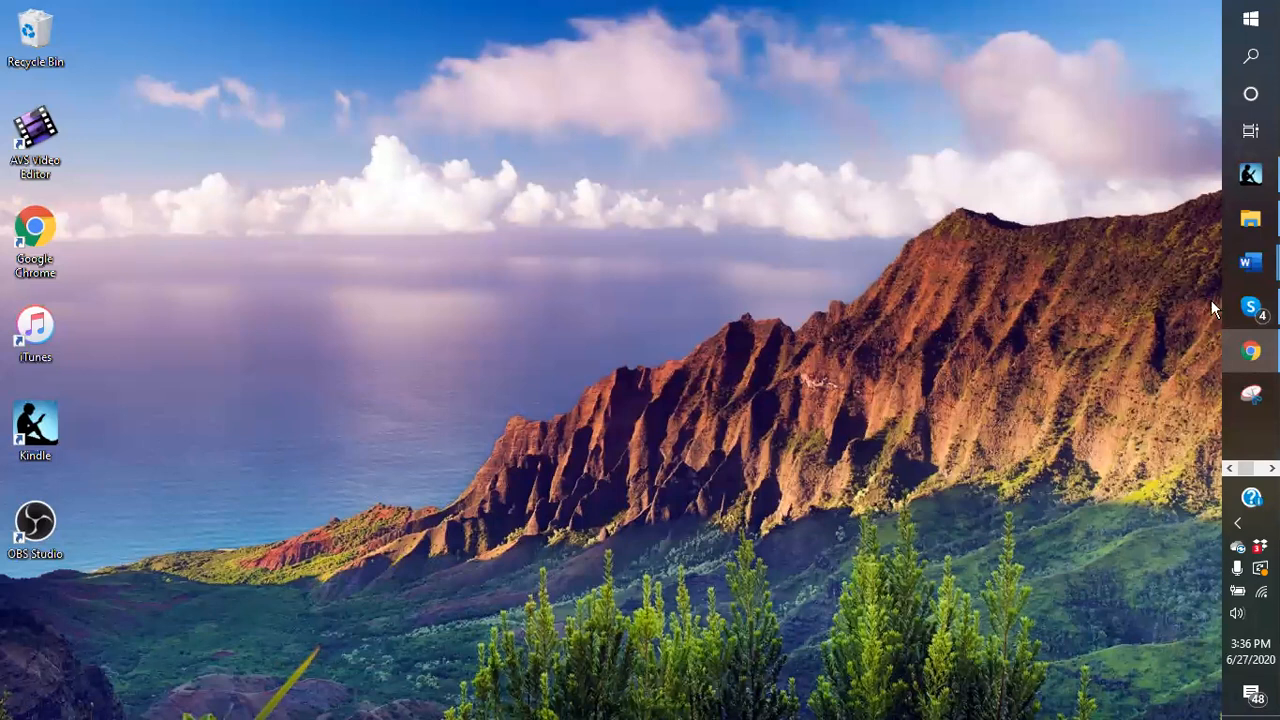
- In File Explorer, open the Bath and Cigars folder under blogging pictures, maximized
left_click(1252, 224)
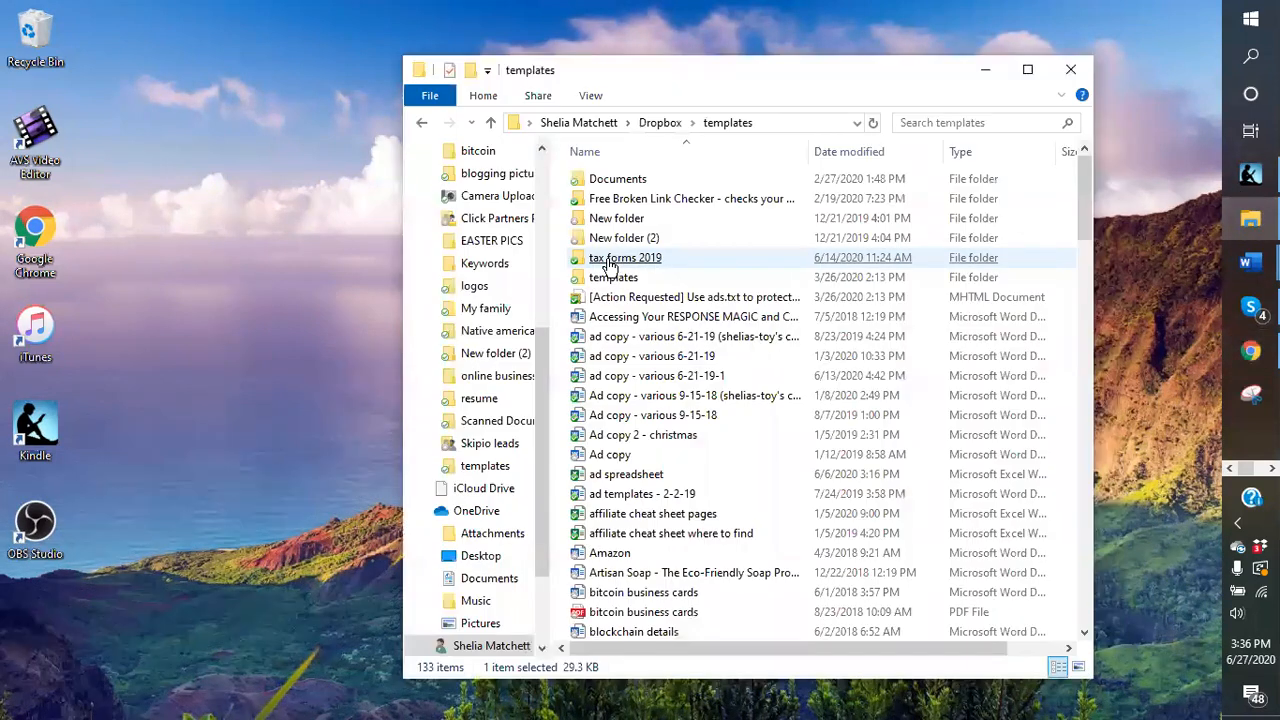
left_click(487, 178)
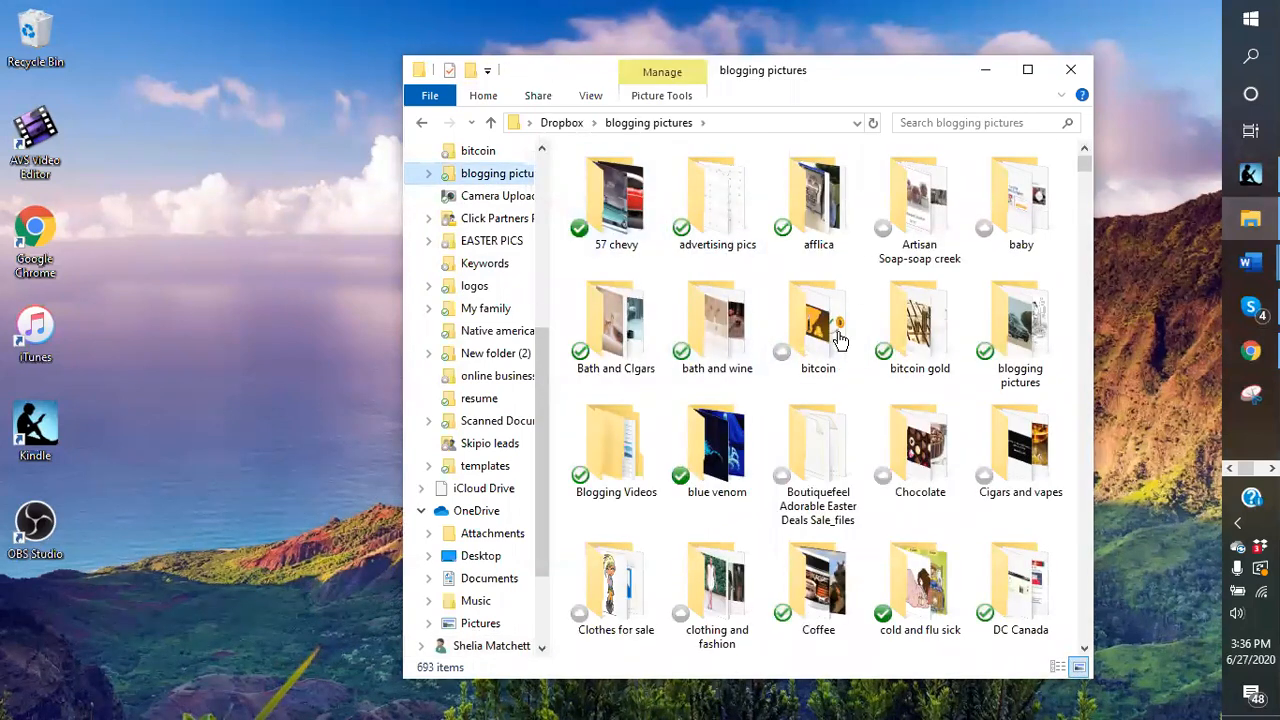
left_click(924, 424)
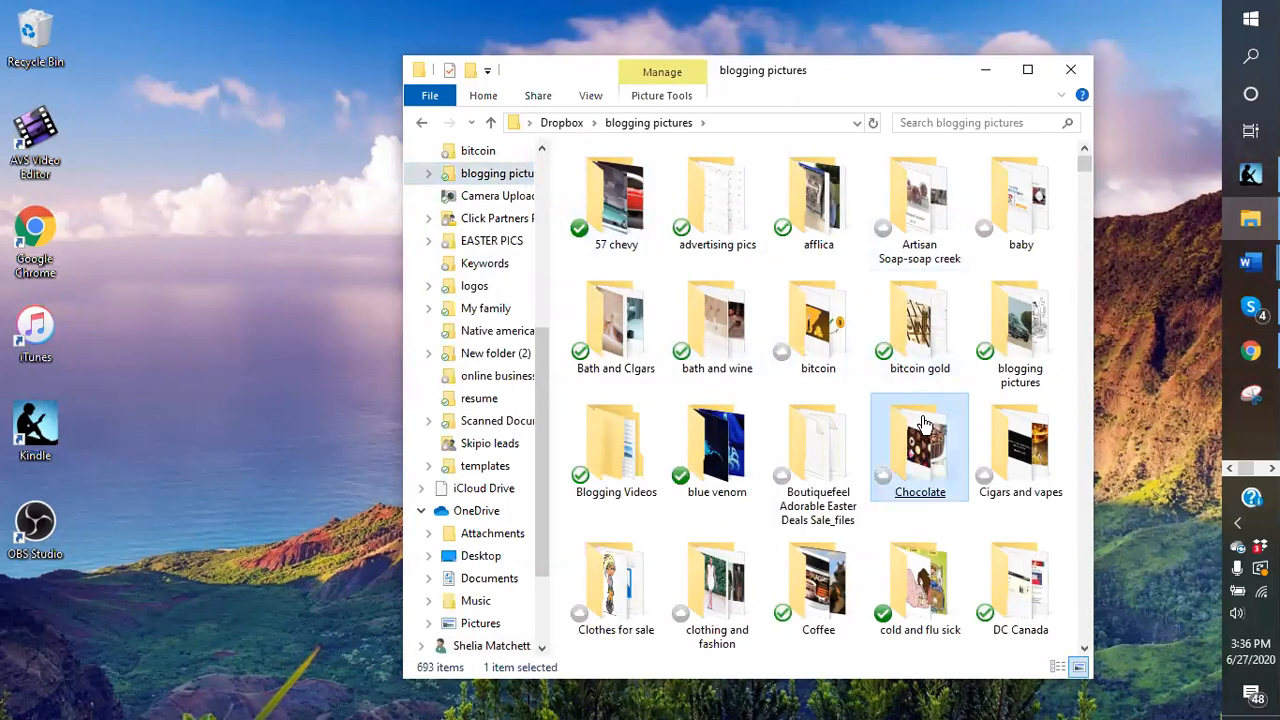
double_click(616, 320)
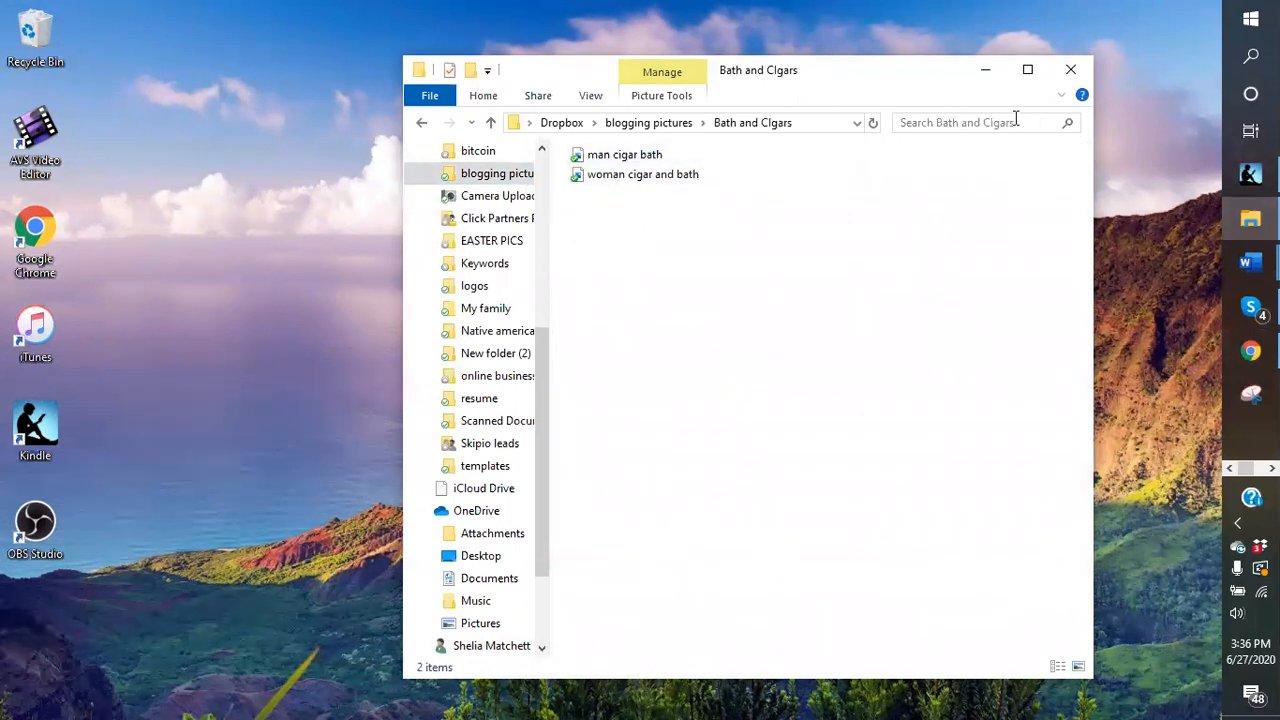
left_click(1027, 72)
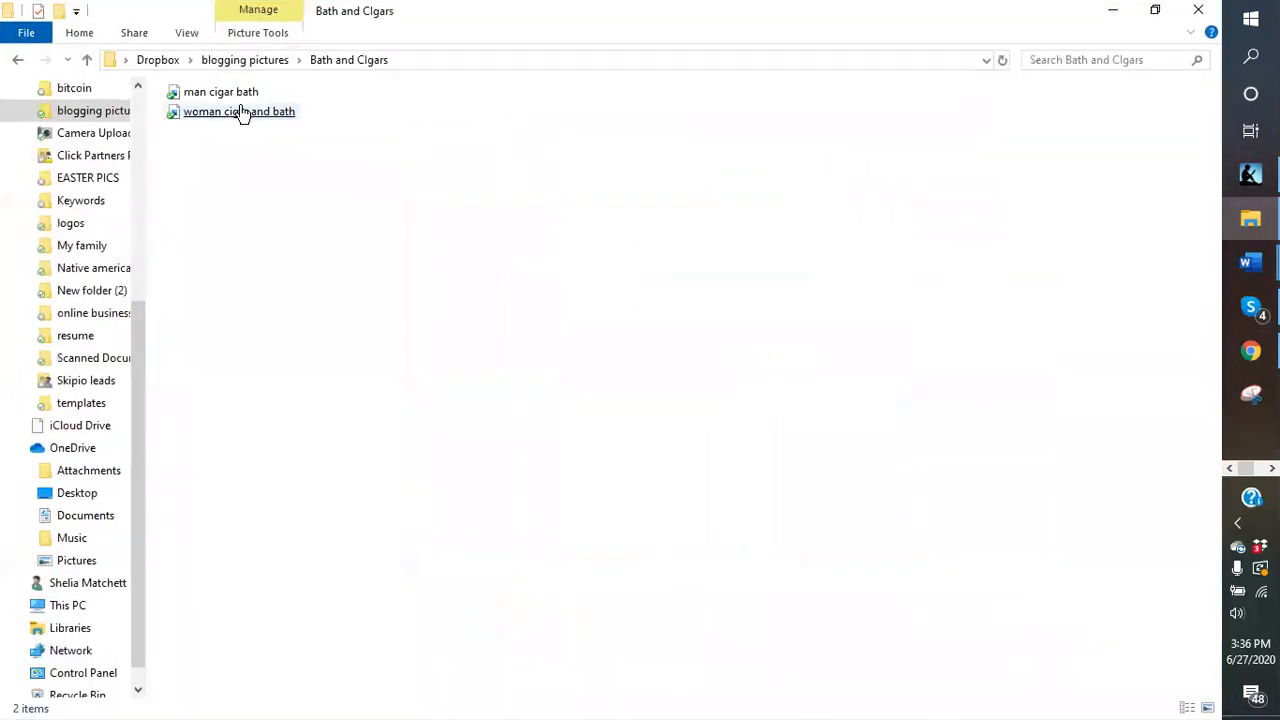
- Show the folder as medium icons and open the woman cigar and bath picture
left_click(240, 40)
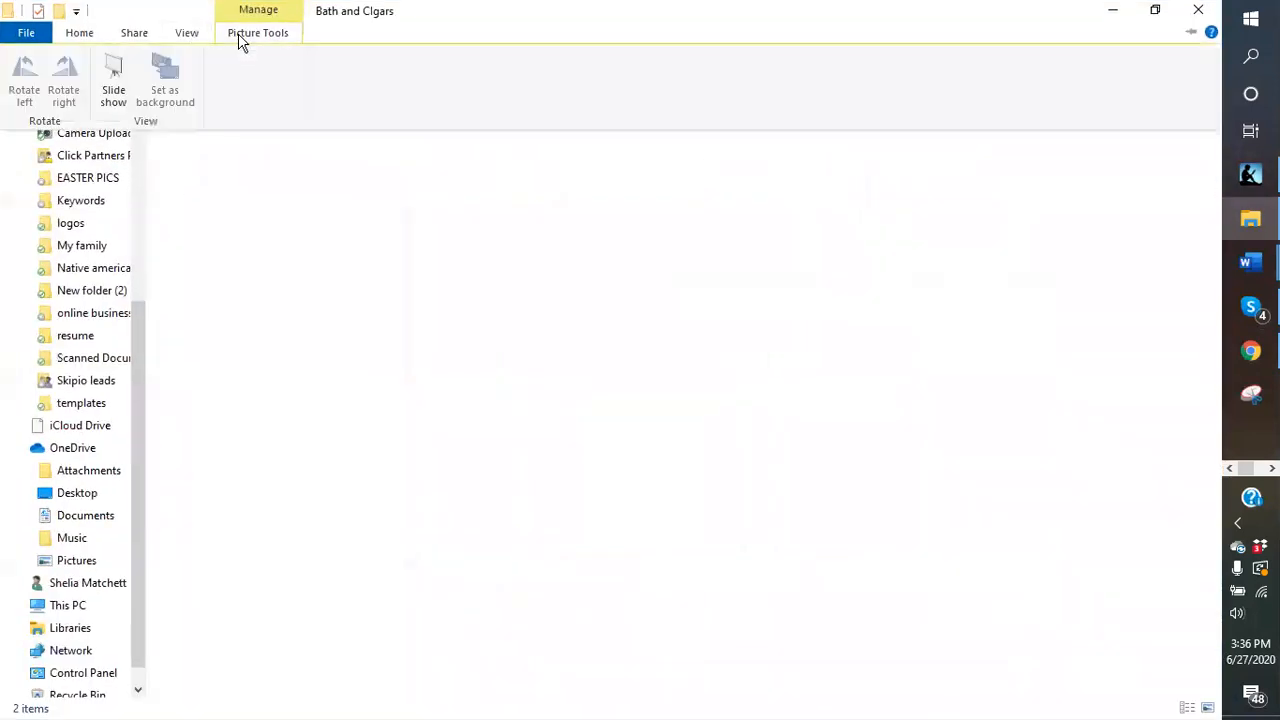
left_click(190, 35)
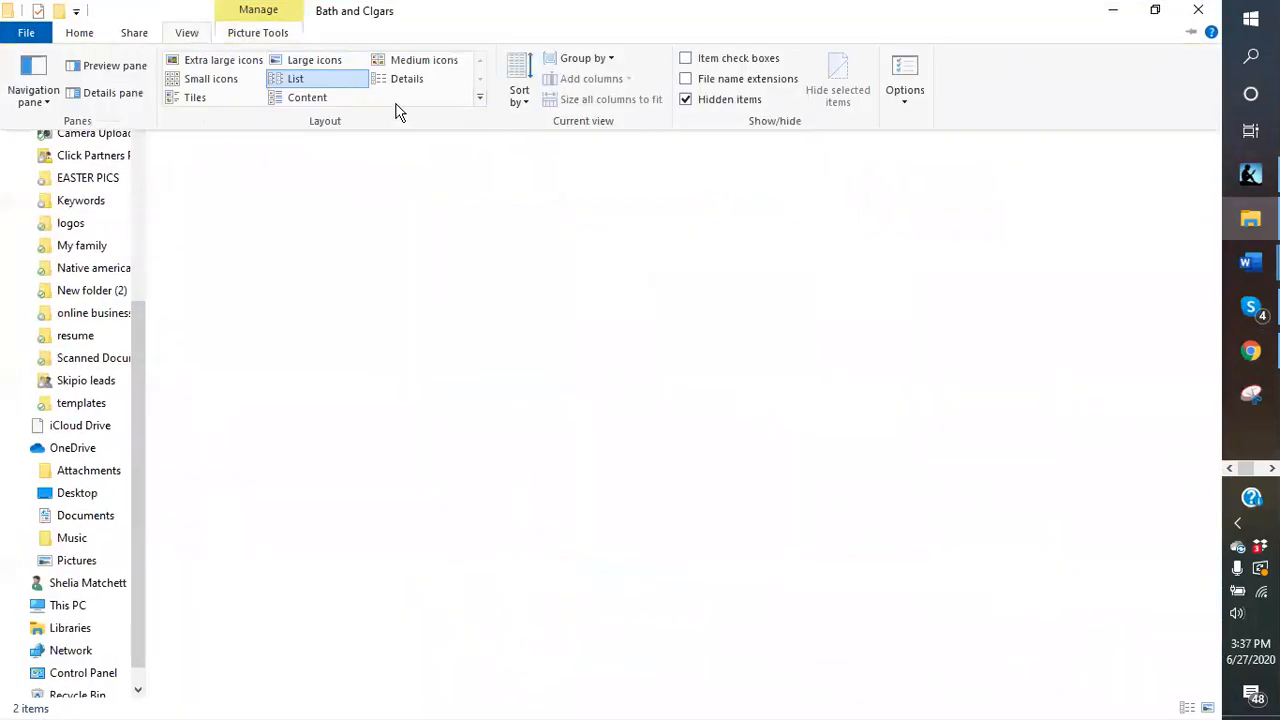
left_click(290, 63)
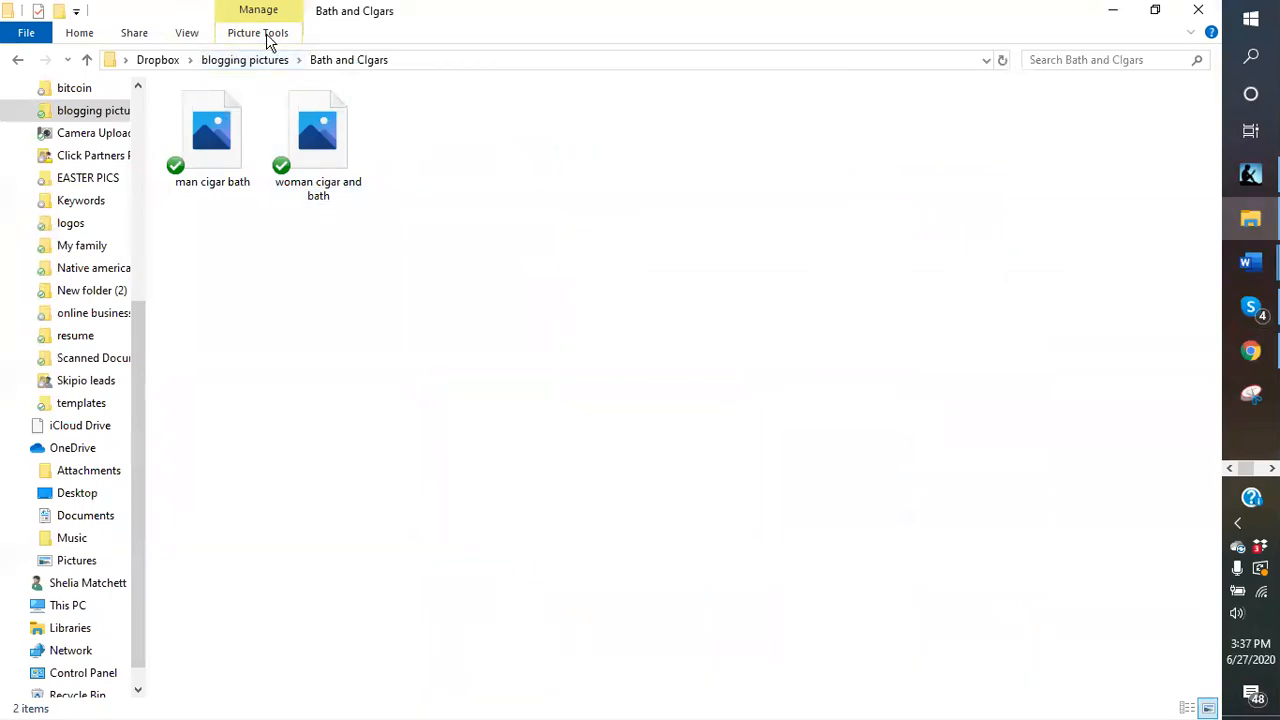
left_click(266, 33)
left_click(185, 33)
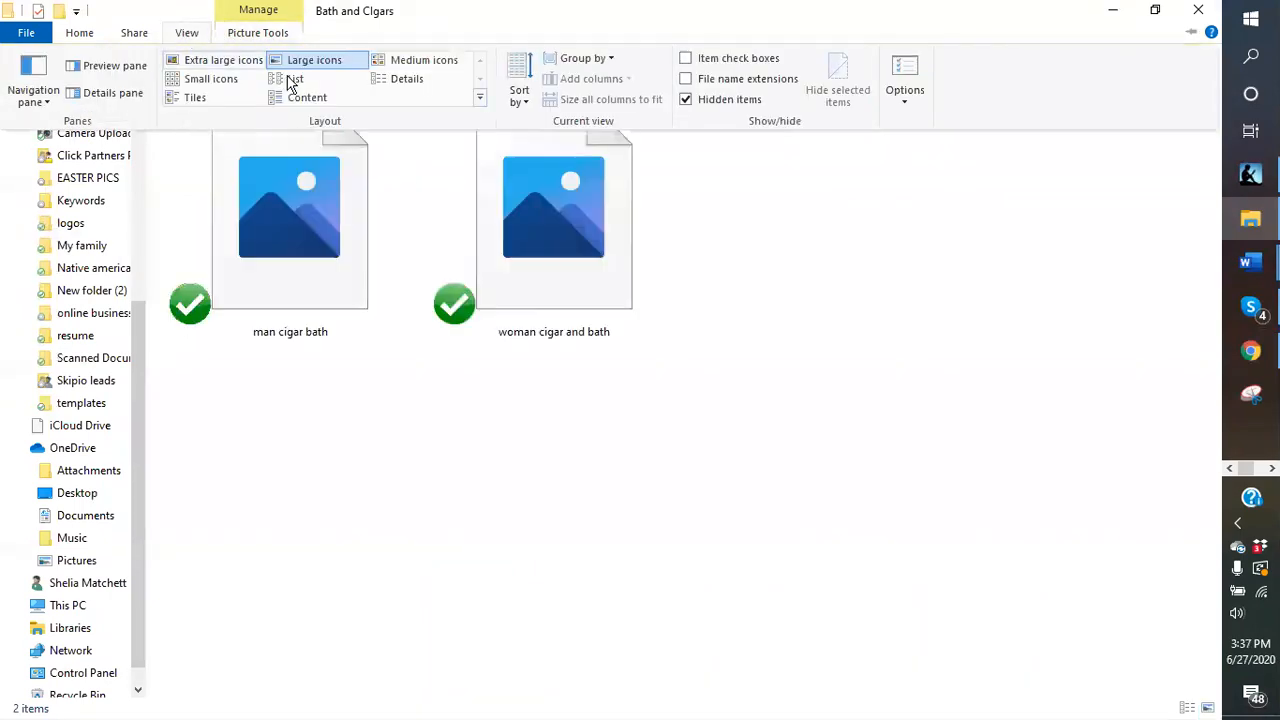
left_click(297, 62)
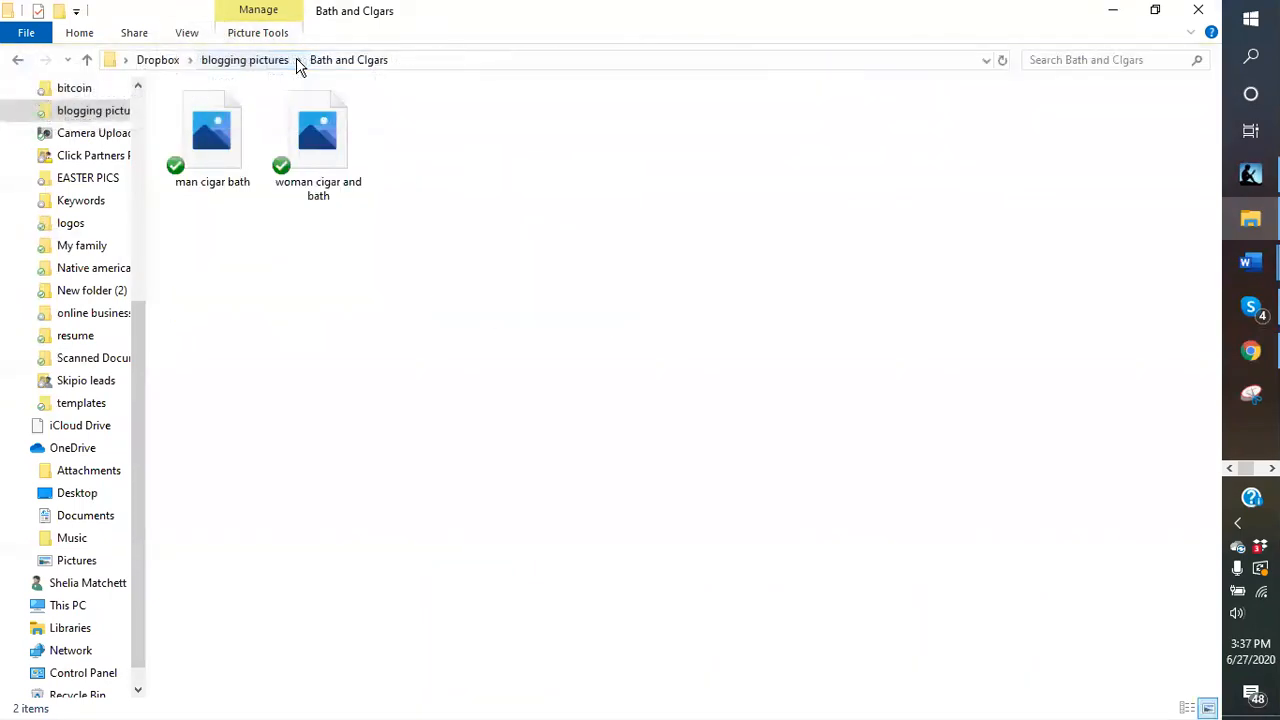
left_click(188, 34)
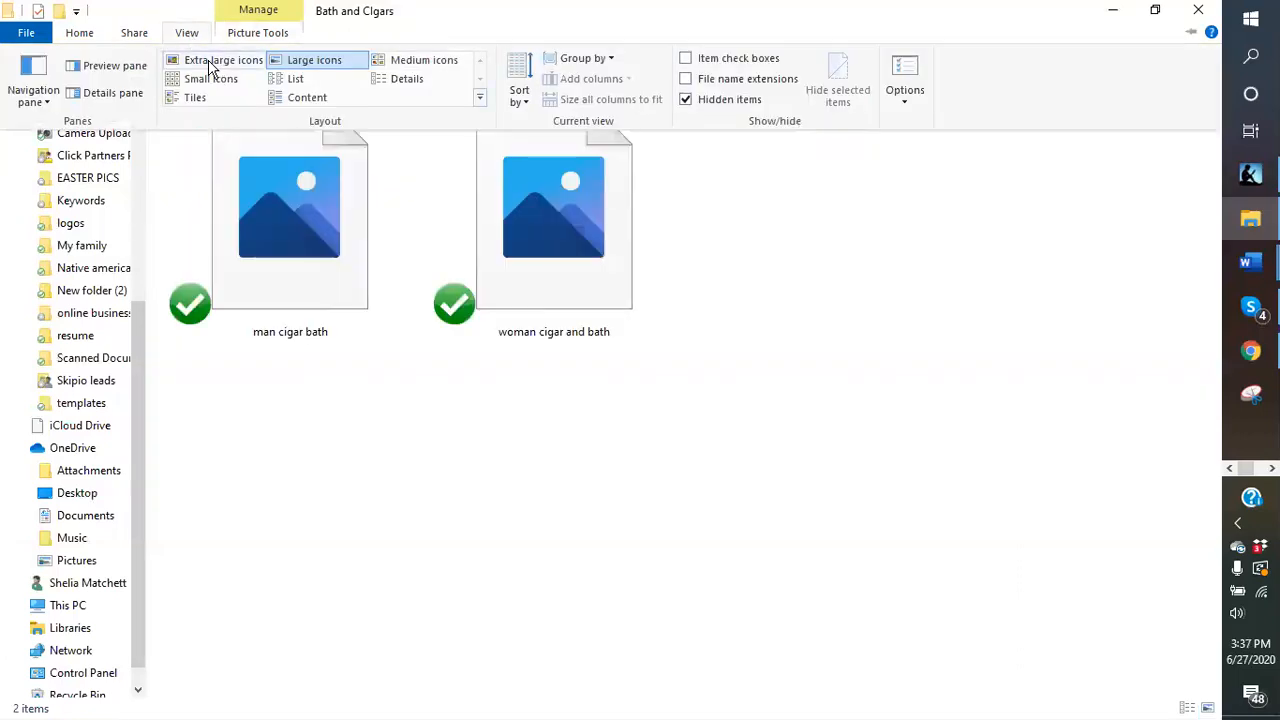
left_click(212, 62)
left_click(185, 34)
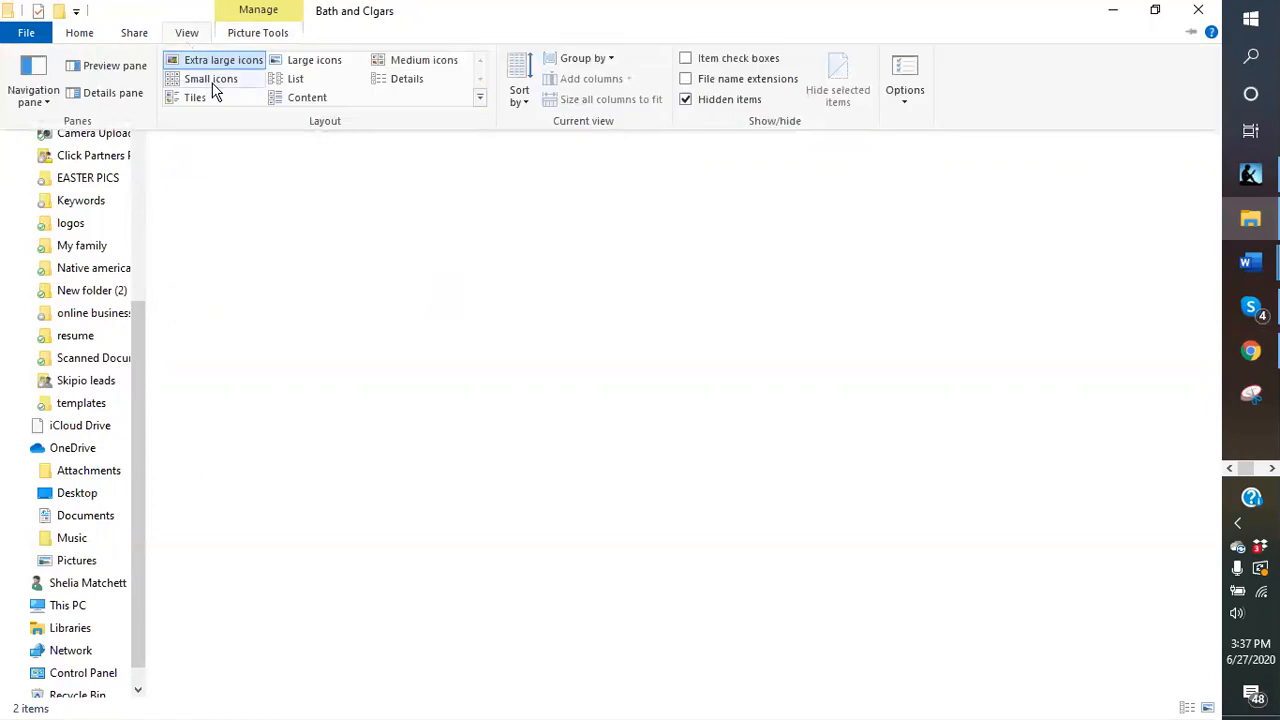
left_click(418, 62)
left_click(266, 112)
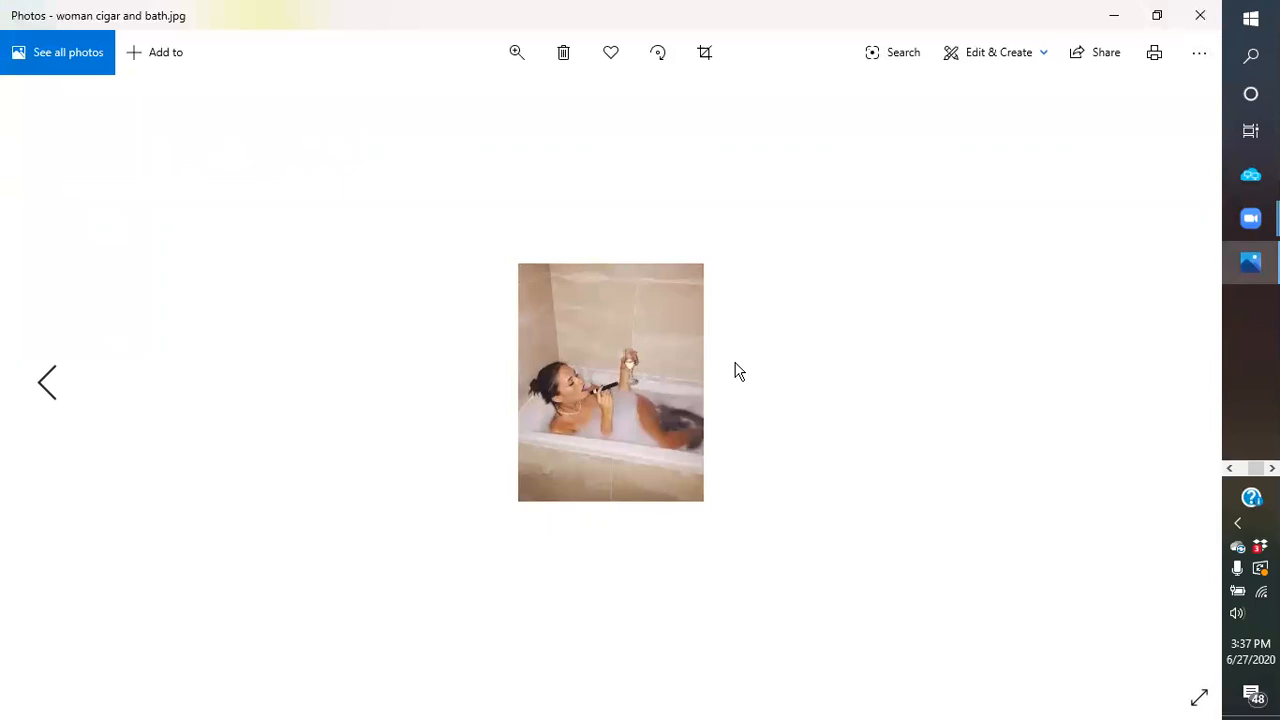
- Close the woman cigar and bath picture in Photos
left_click(1200, 15)
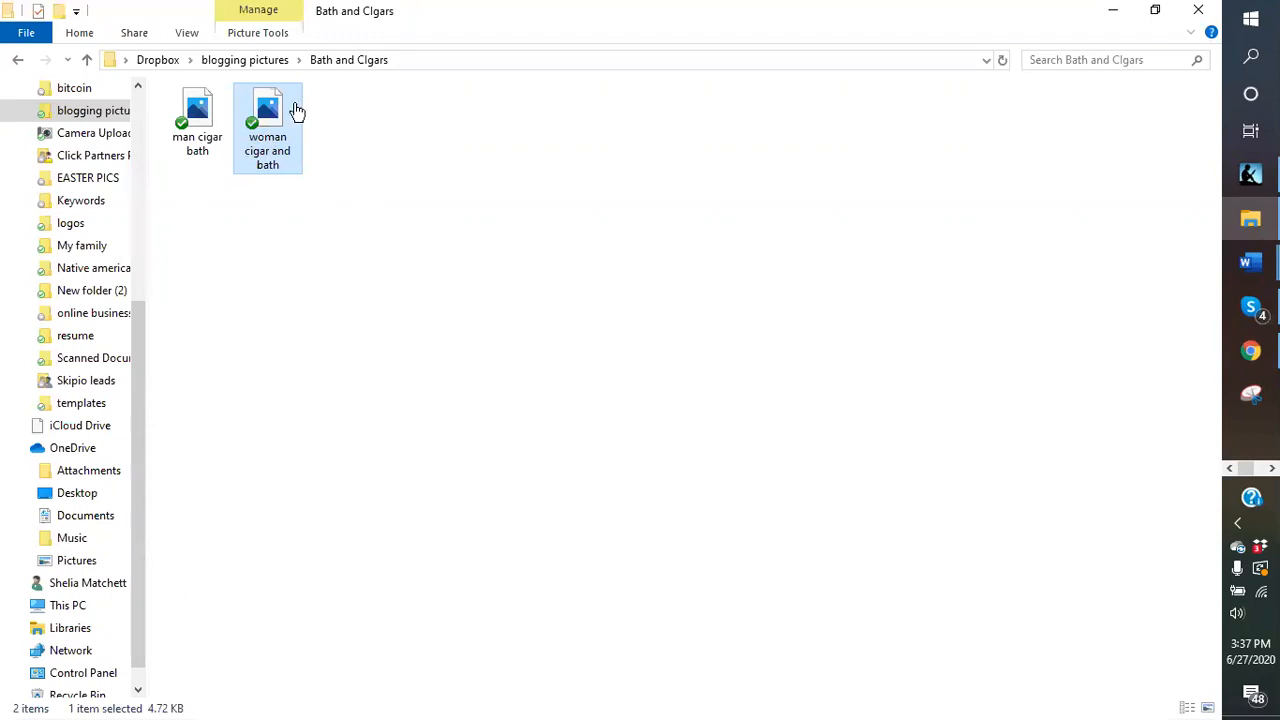
- Switch to Details view, open the blue venom folder, and launch blue scorpion looking.jpg
left_click(187, 33)
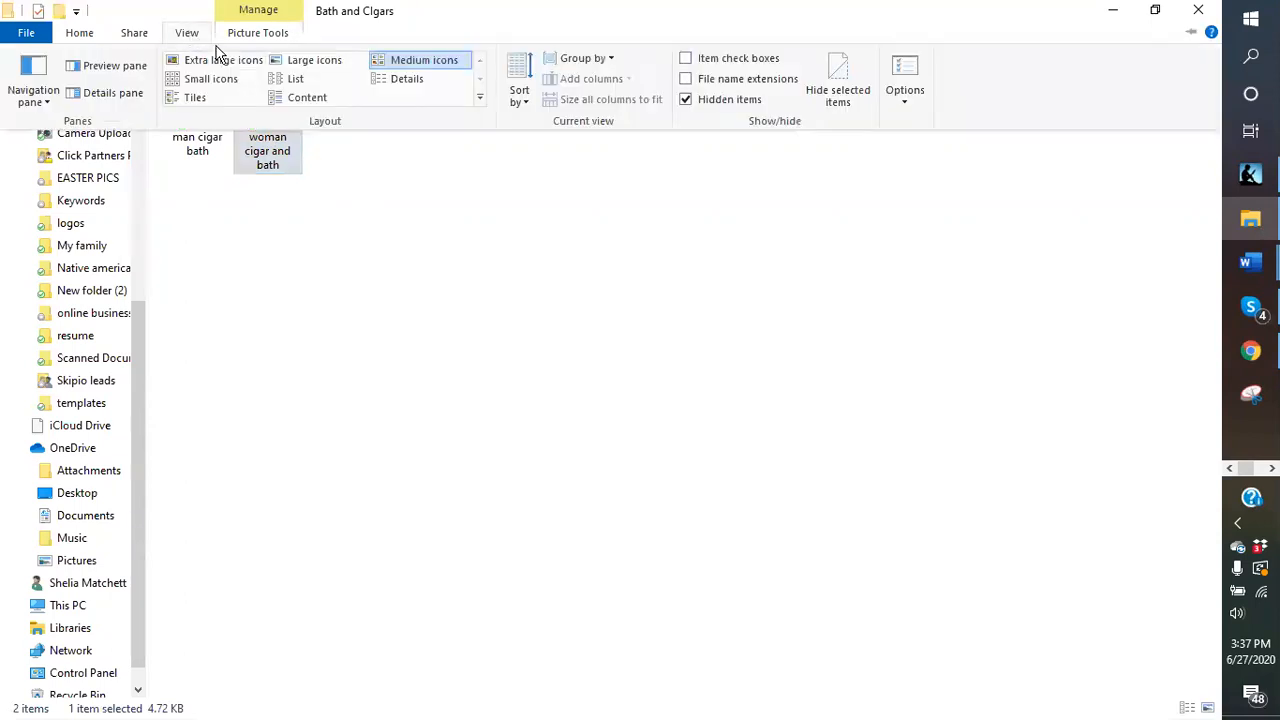
left_click(395, 82)
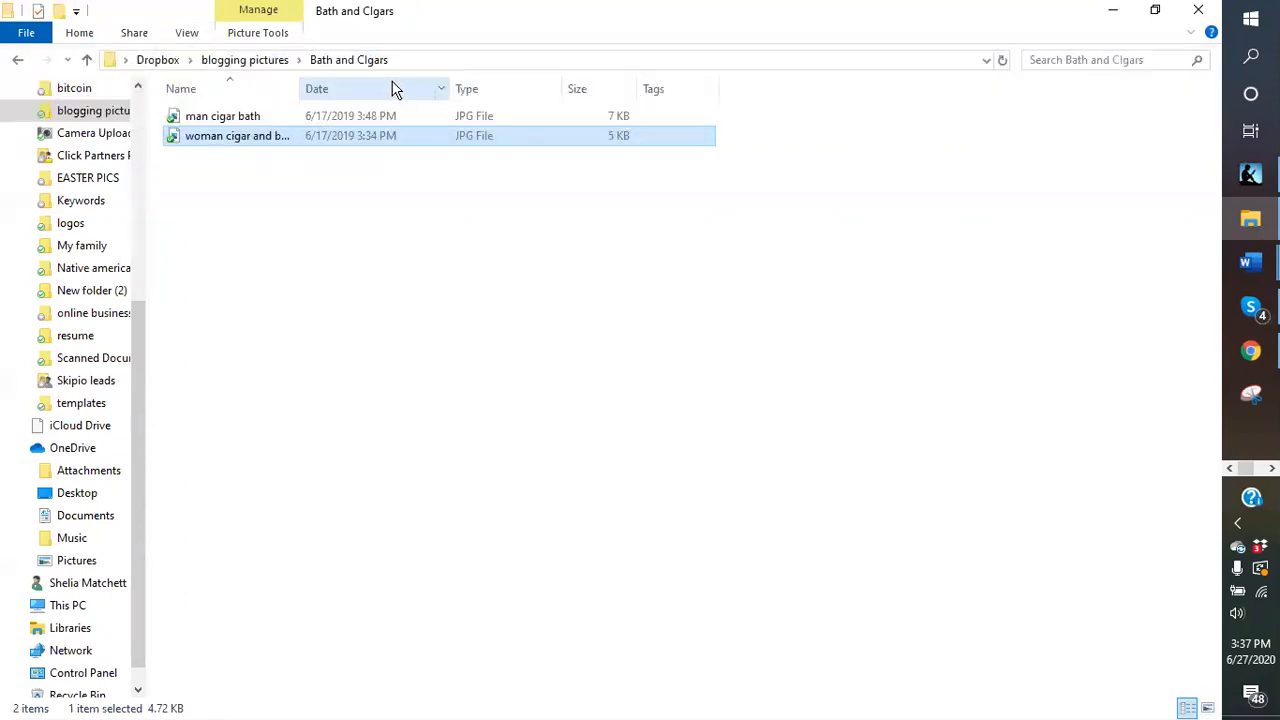
left_click(248, 62)
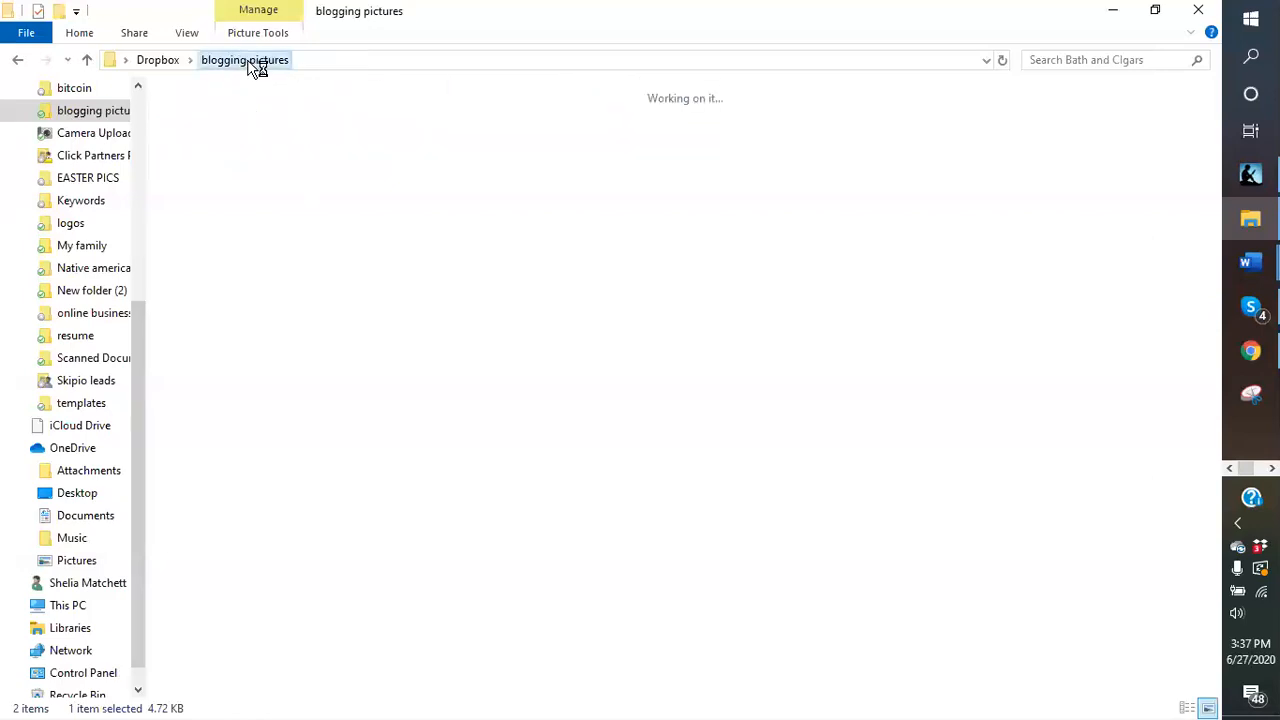
left_click(835, 298)
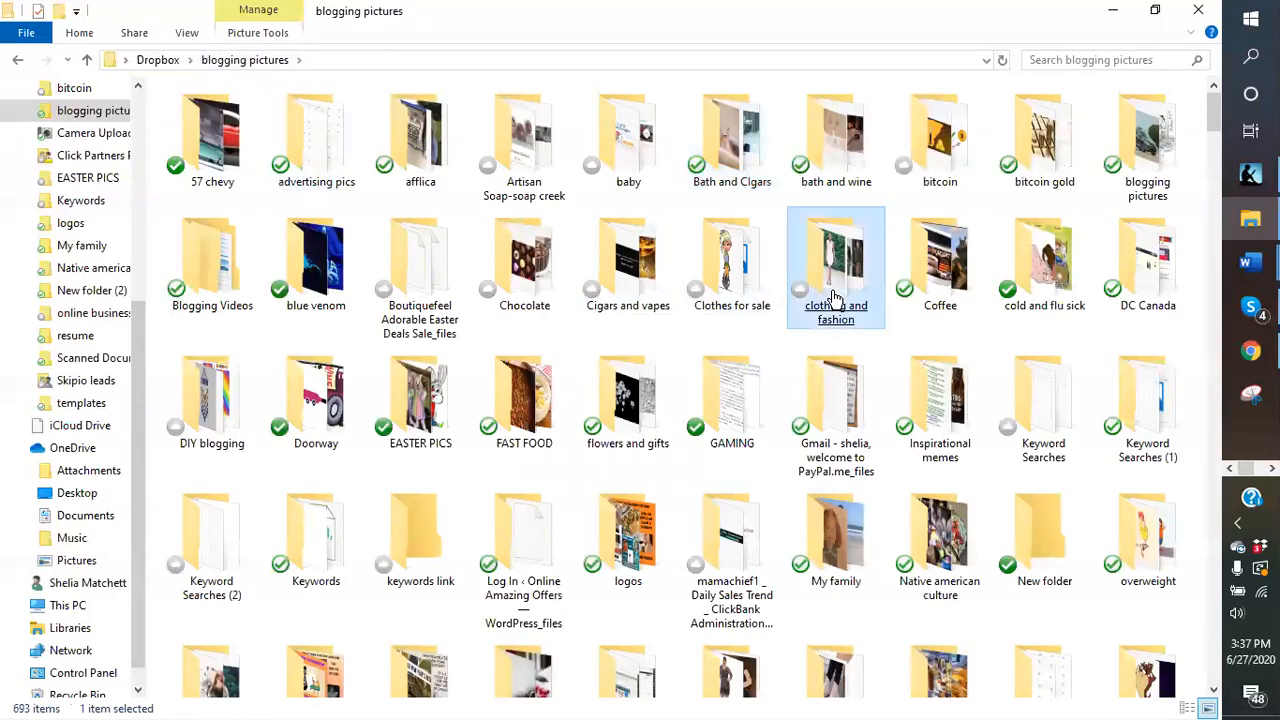
left_click(618, 300)
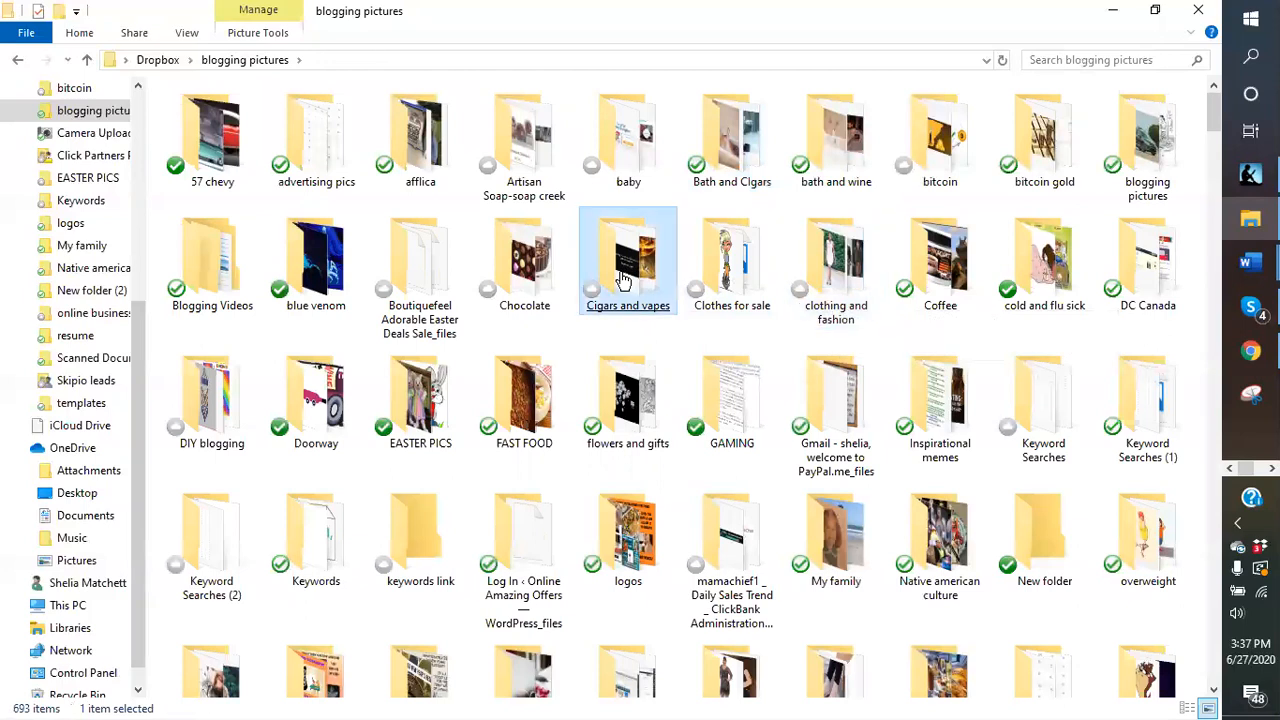
left_click(478, 280)
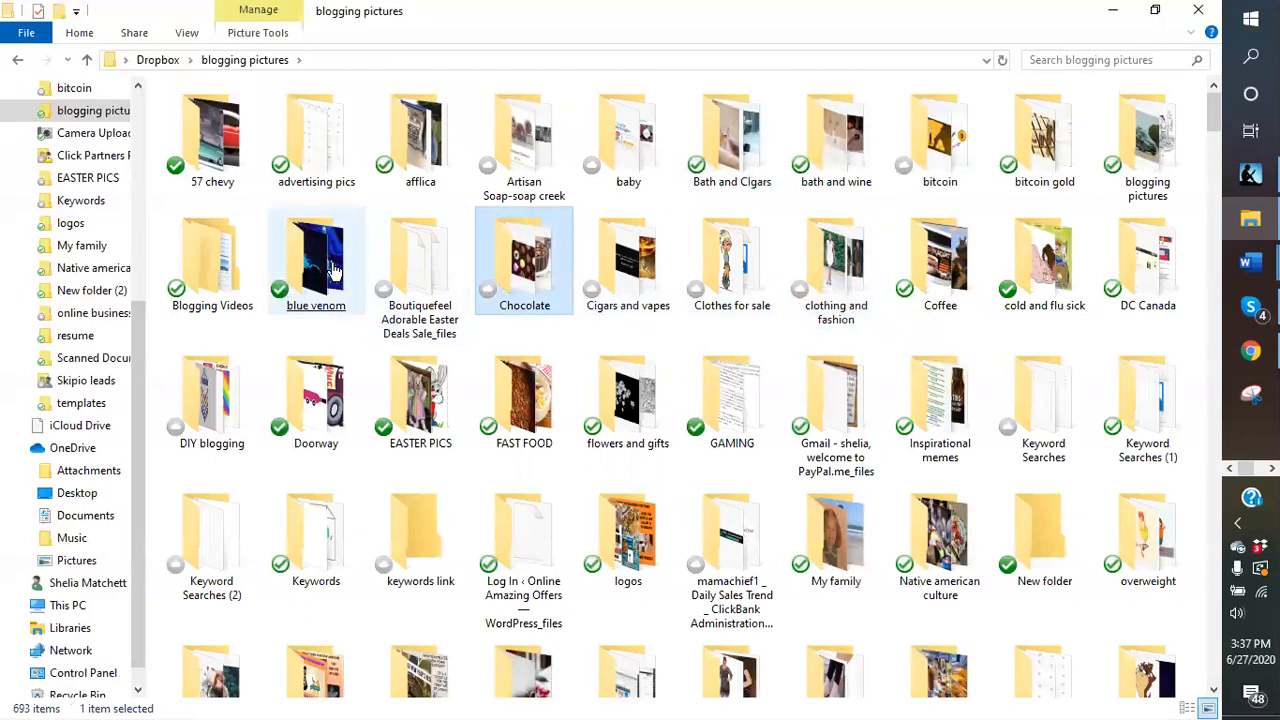
left_click(335, 270)
double_click(335, 270)
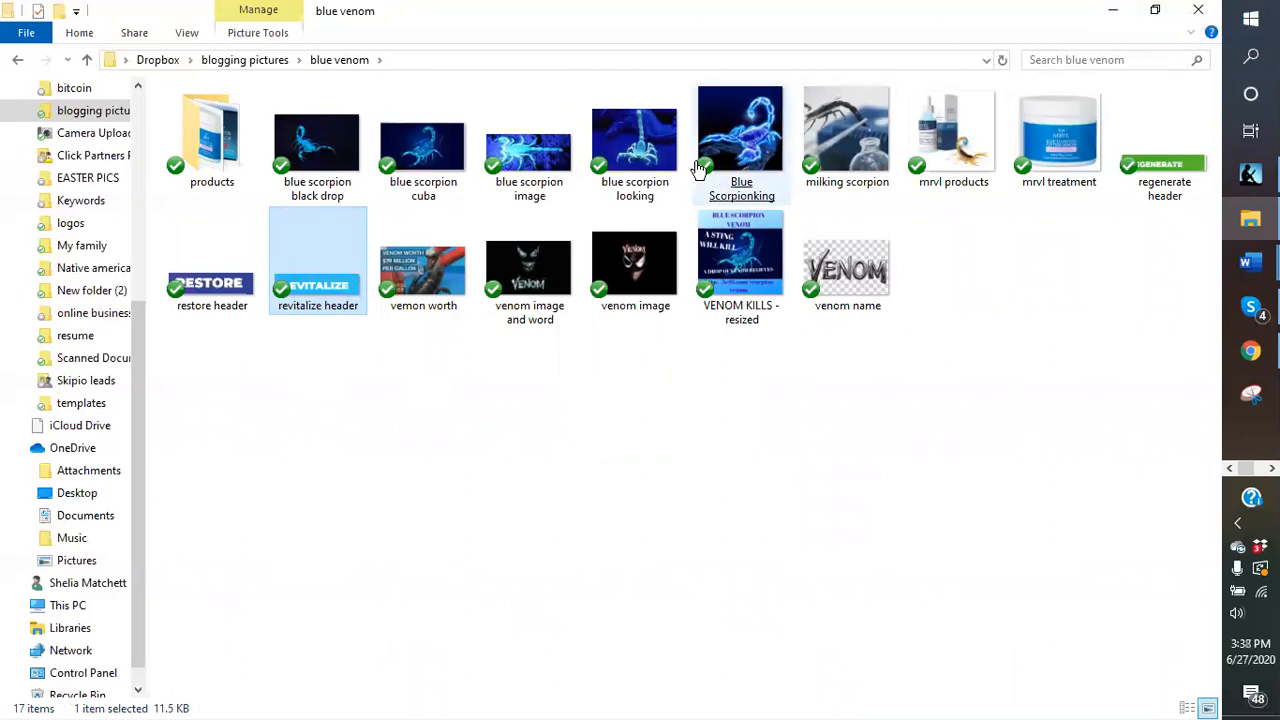
left_click(638, 160)
double_click(636, 157)
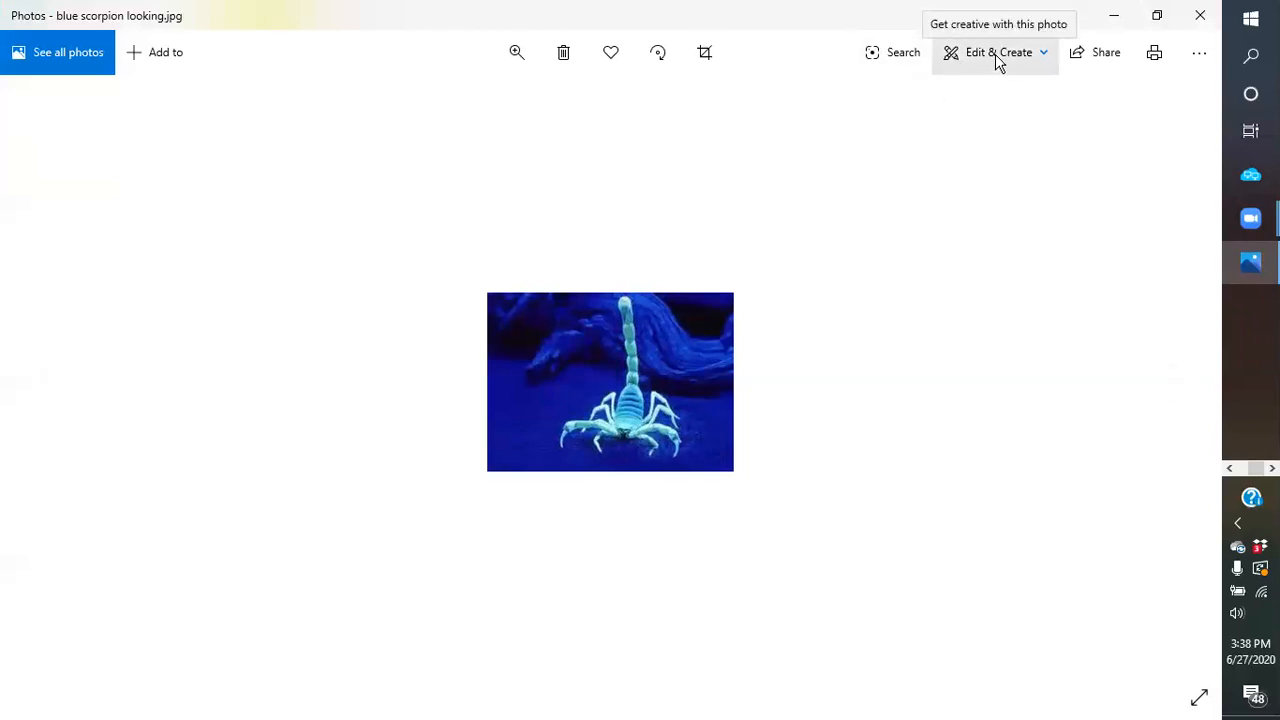
- Open the blue scorpion looking photo in the Photos crop and rotate editor
left_click(1200, 54)
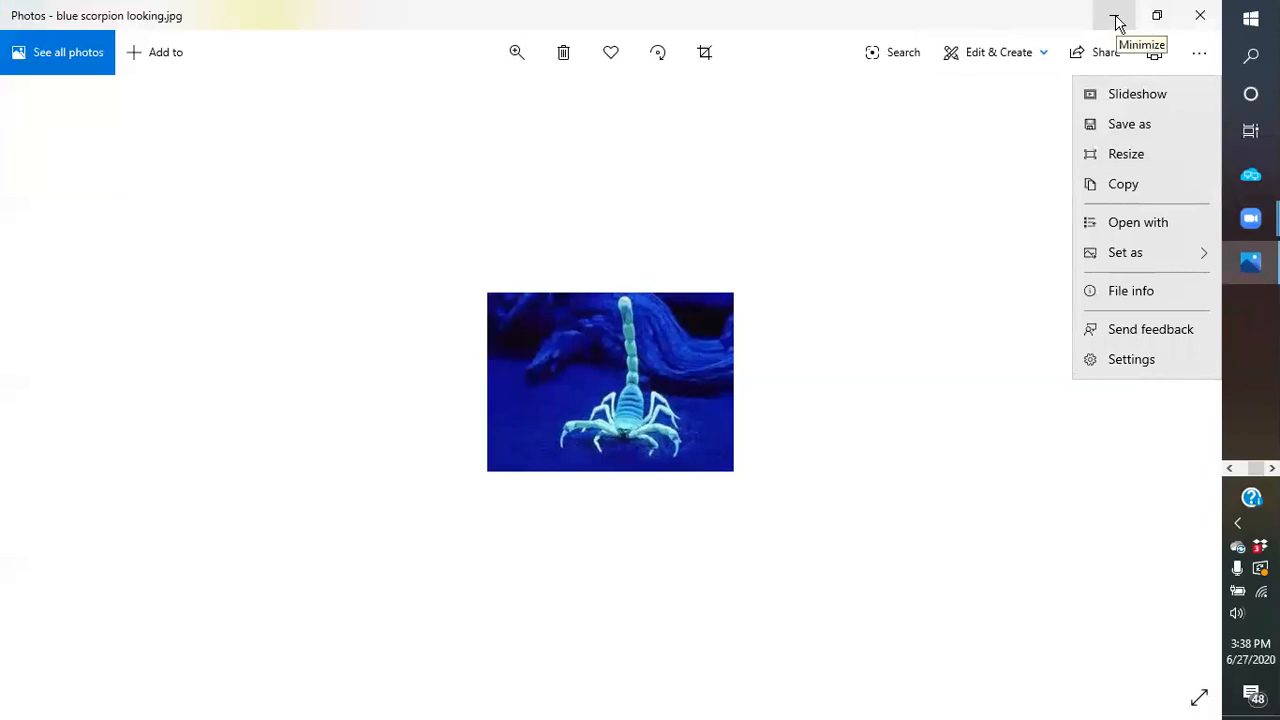
left_click(981, 56)
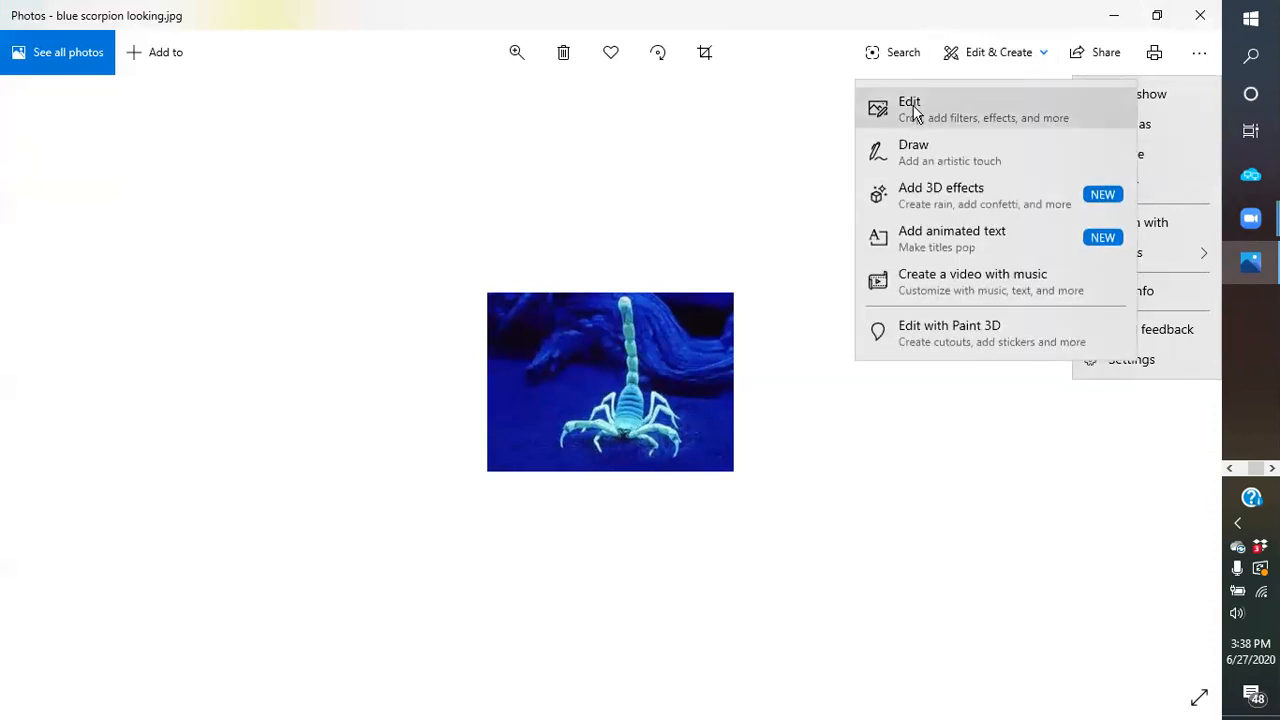
left_click(916, 114)
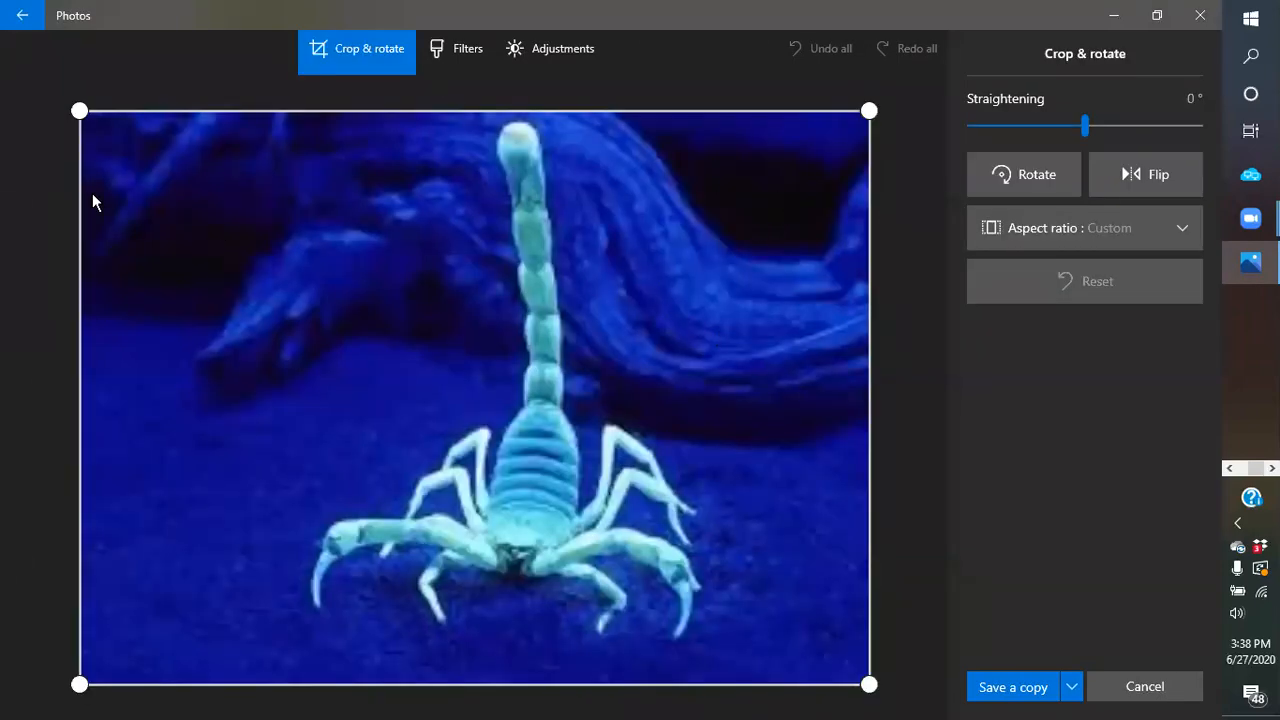
- Drag the crop handles inward to frame the scorpion in a tall portrait box
left_click_drag(79, 110, 185, 207)
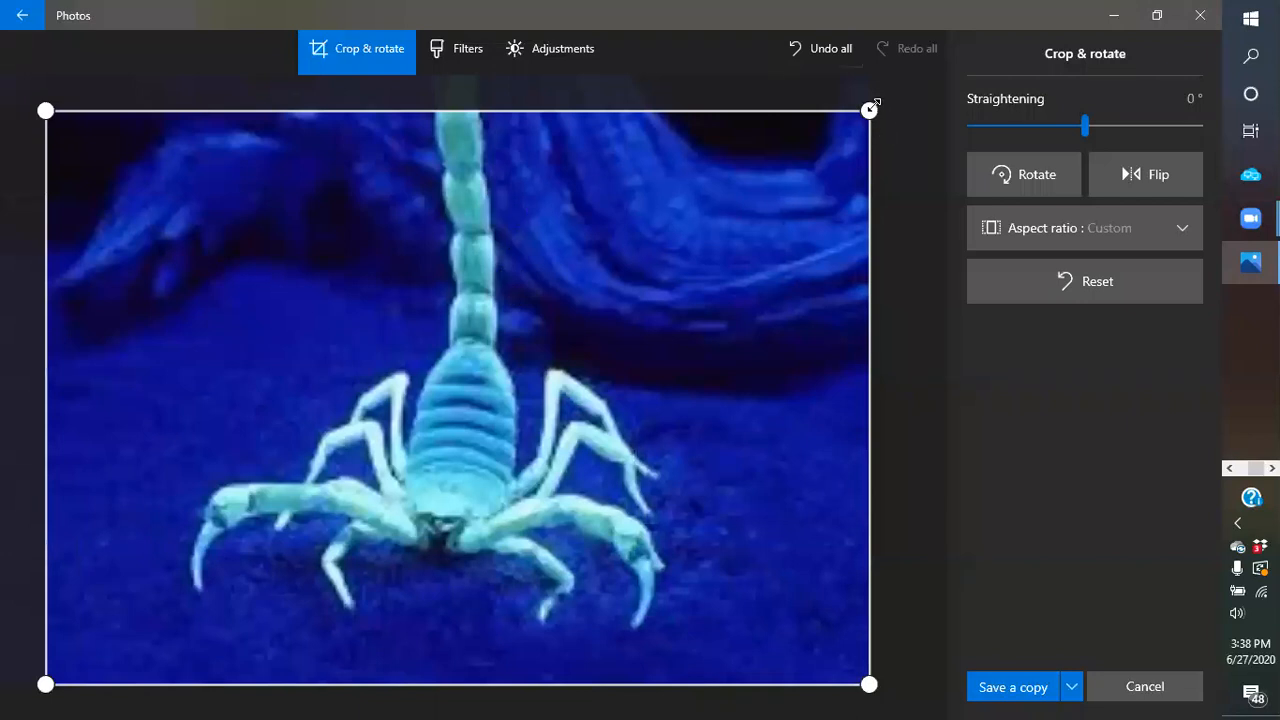
left_click_drag(870, 107, 871, 63)
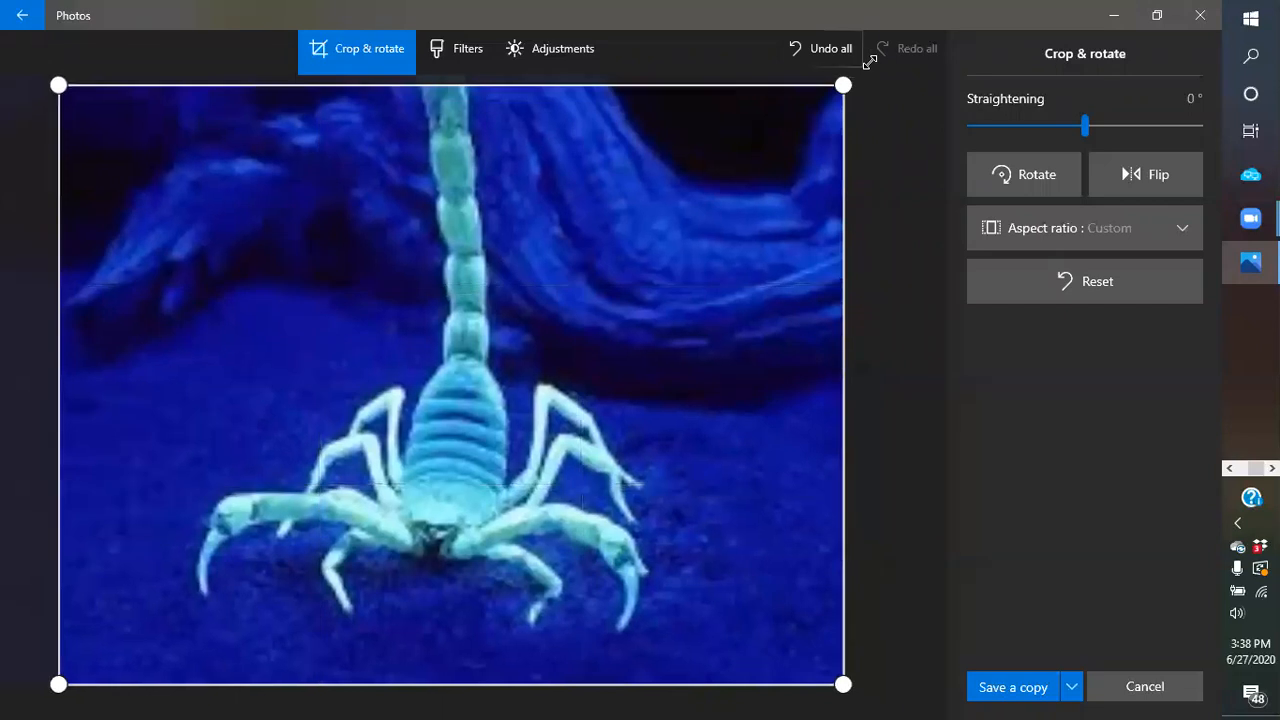
left_click_drag(835, 122, 834, 64)
left_click_drag(805, 107, 709, 97)
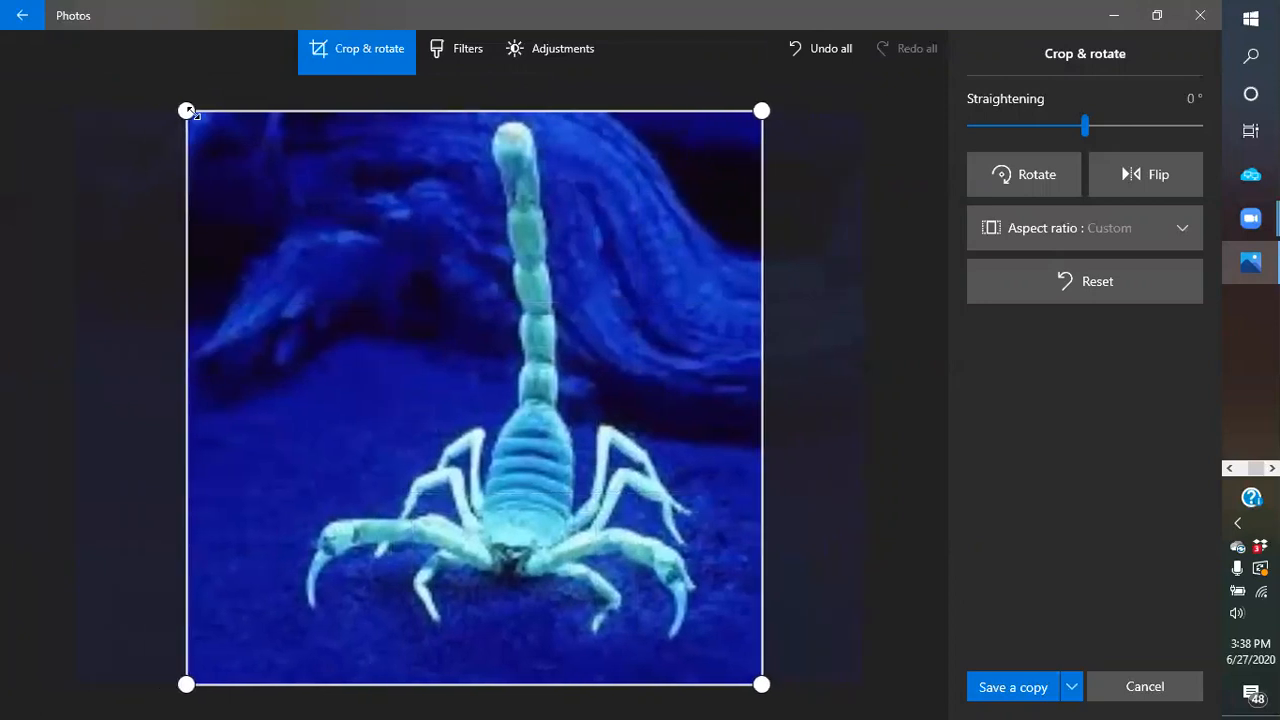
left_click_drag(185, 110, 283, 114)
left_click_drag(727, 694, 683, 646)
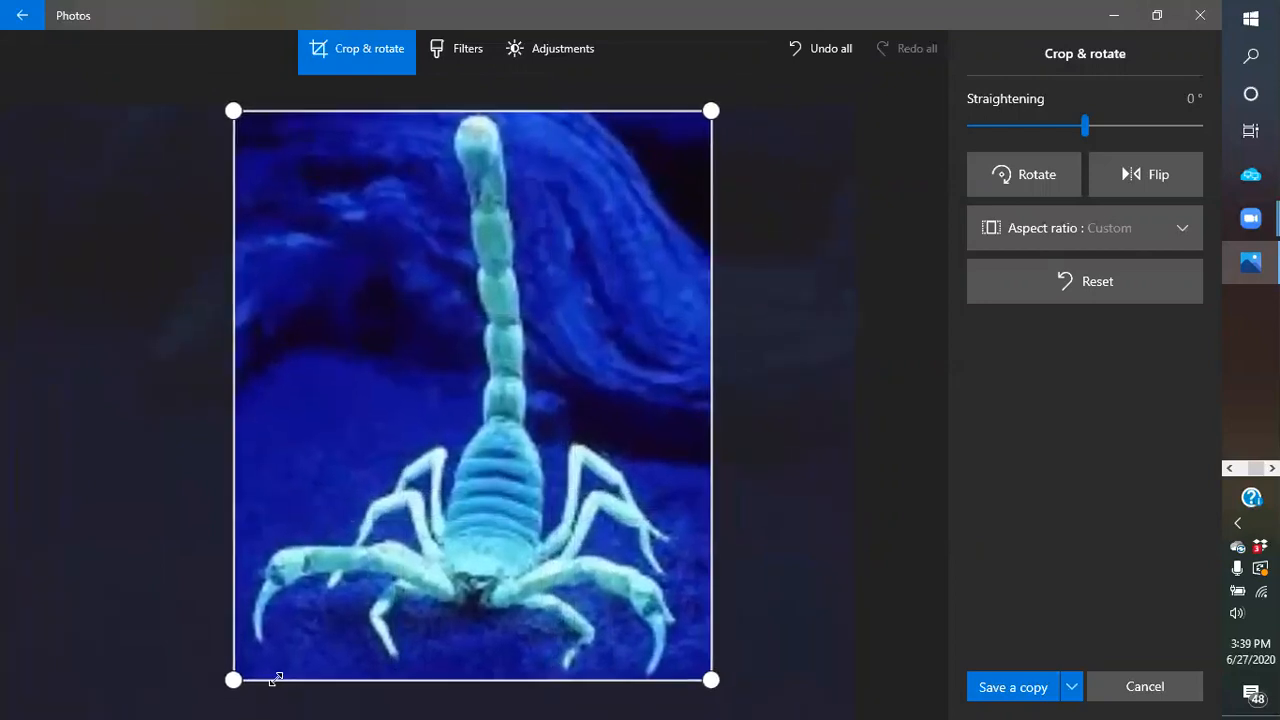
mouse_move(240, 678)
left_mouse_down()
mouse_move(263, 680)
mouse_move(234, 682)
left_mouse_up()
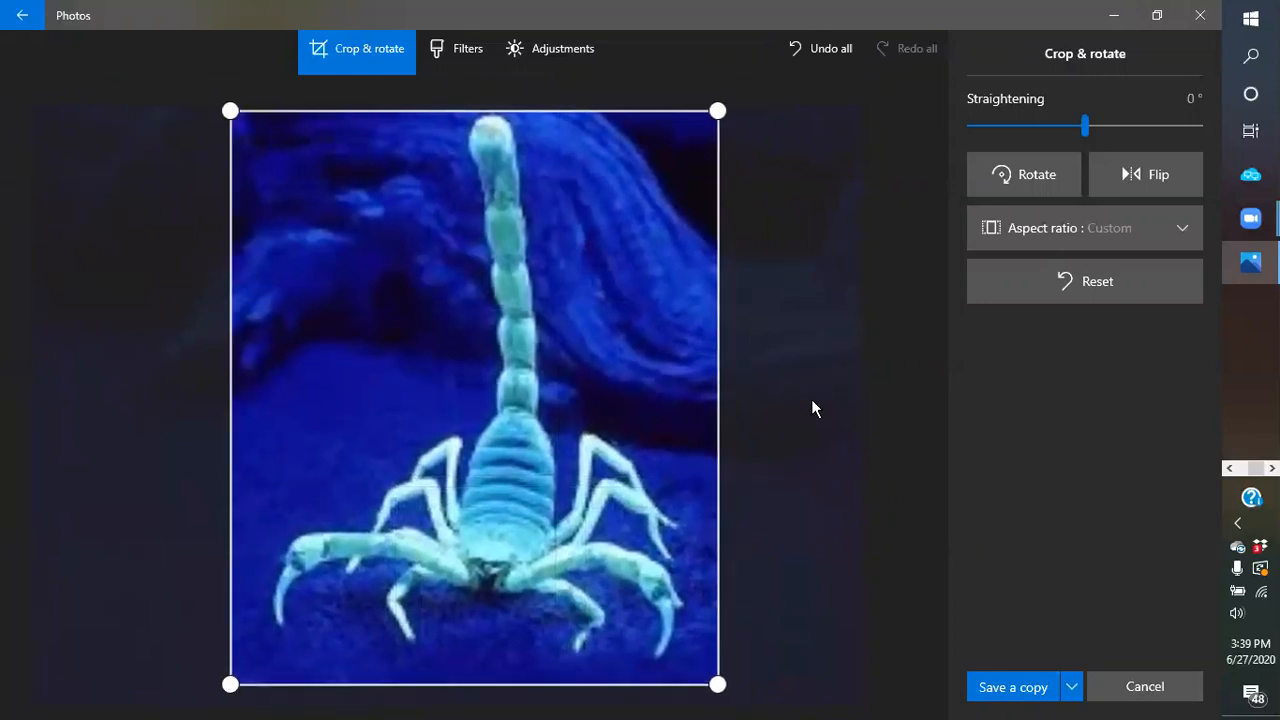
- Rotate the photo four quarter turns, leaving the scorpion upright in its original orientation
left_click(1029, 174)
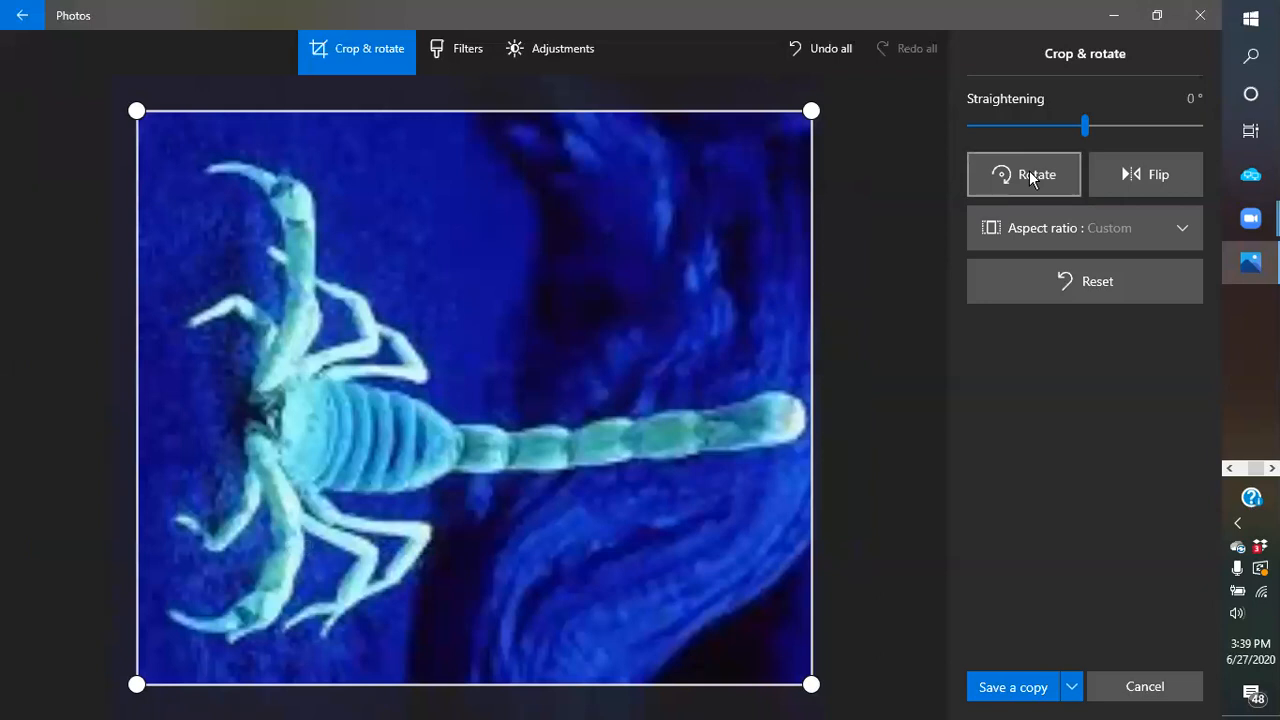
left_click(1029, 174)
left_click(1029, 174)
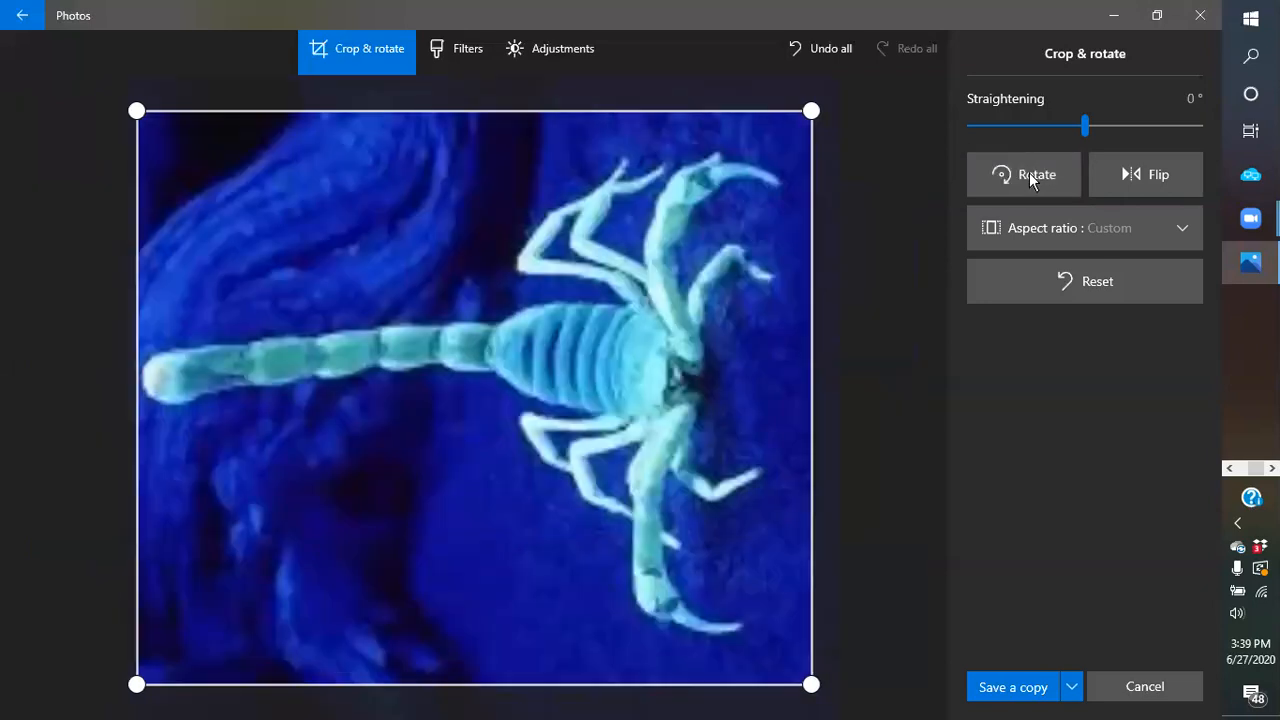
left_click(1025, 178)
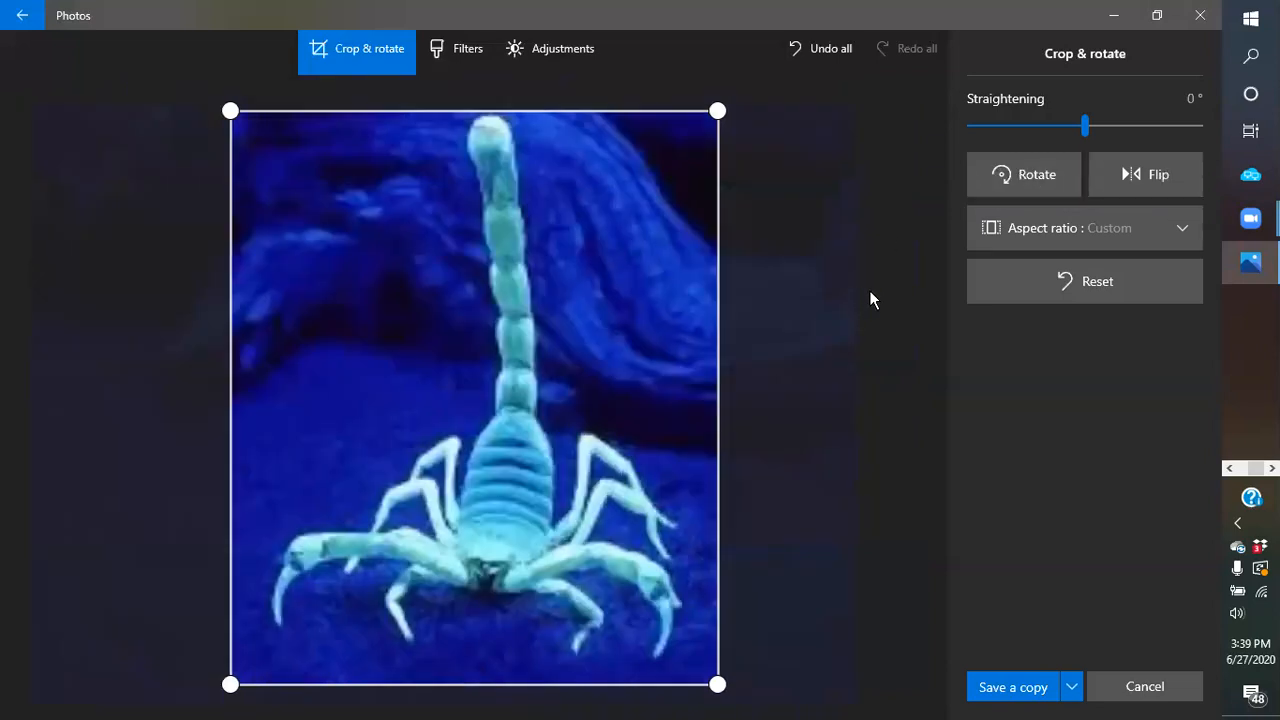
- Save the crop as a copy 'blue scorpion looking 2 small' in logos > blue scorpion venom
left_click(1015, 690)
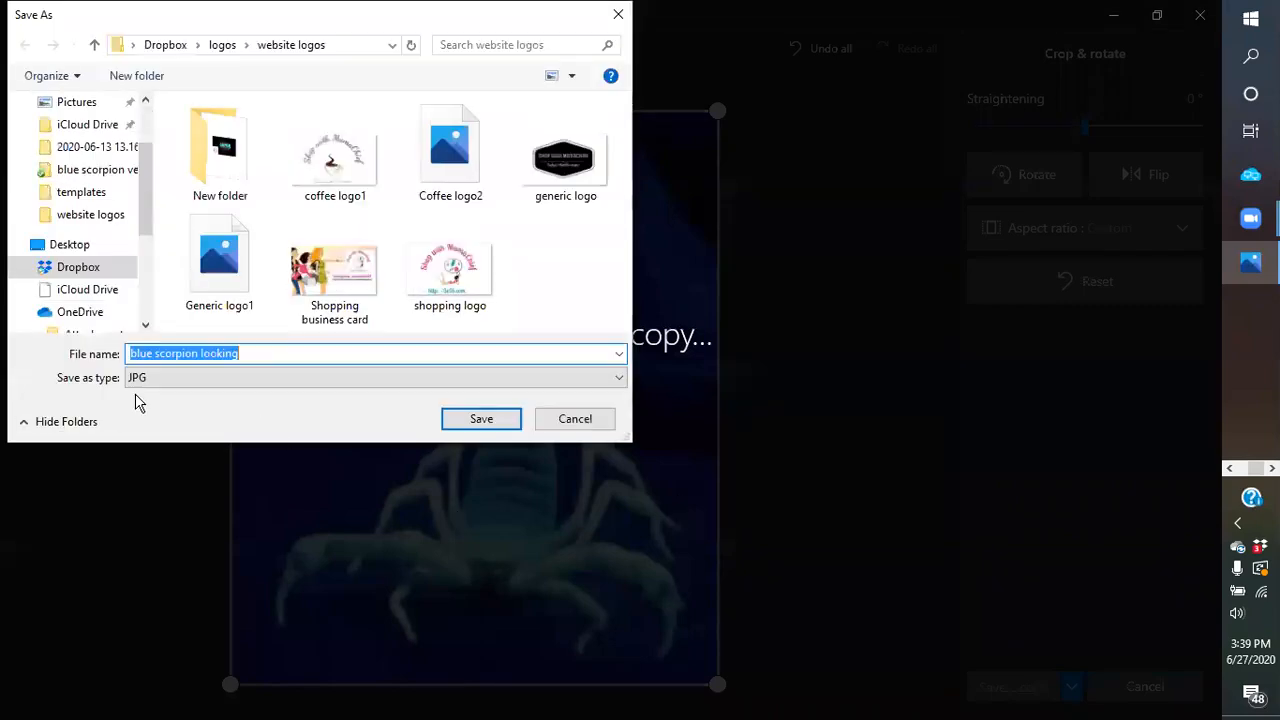
left_click(222, 48)
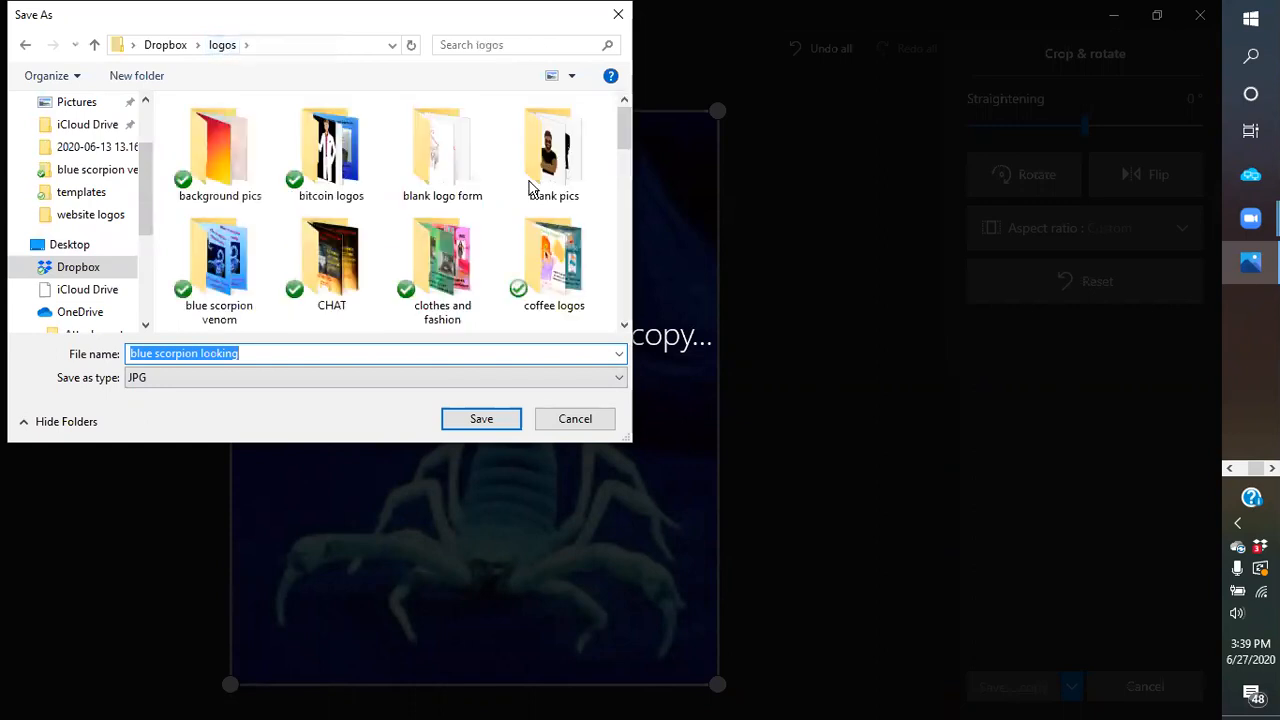
double_click(232, 280)
left_click(262, 351)
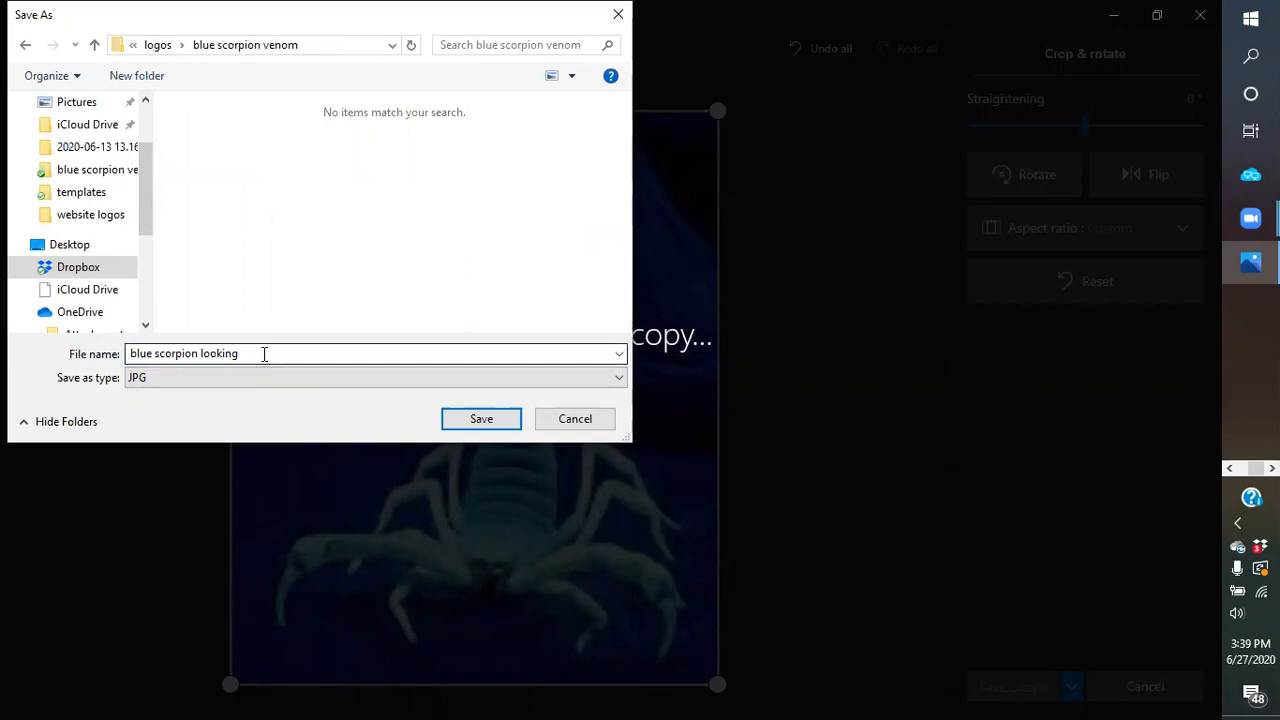
left_click(264, 354)
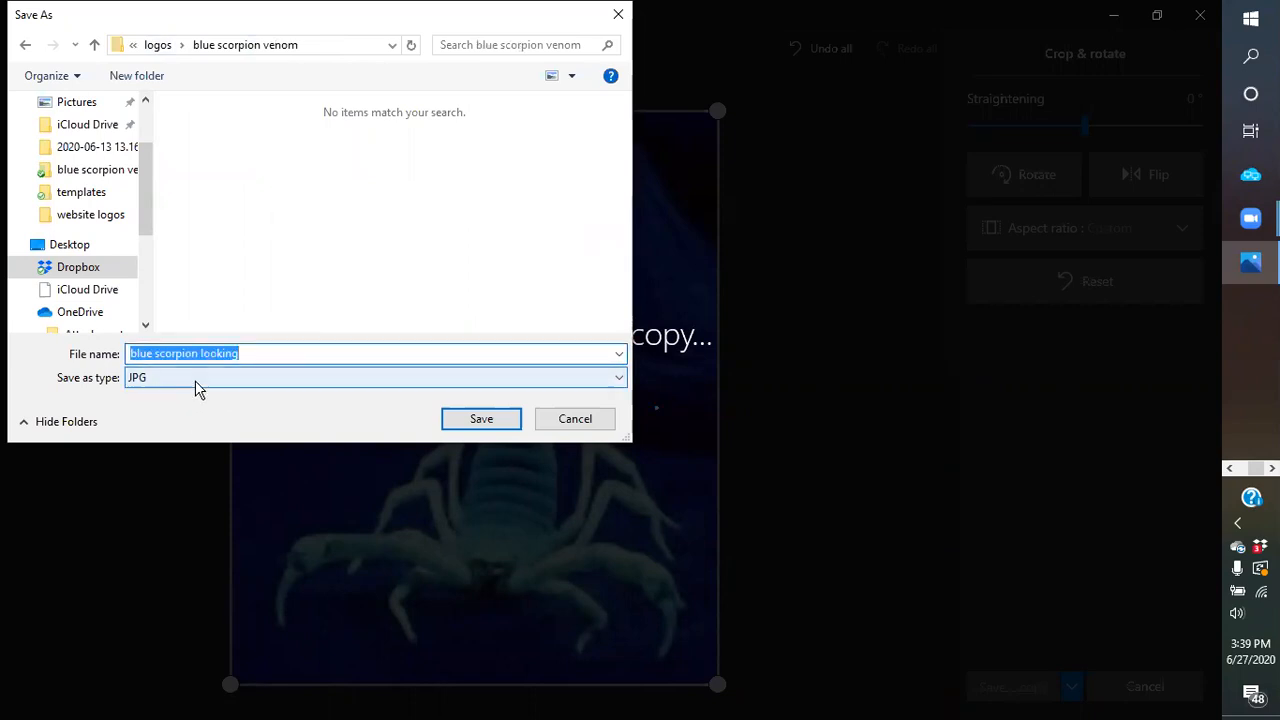
left_click(258, 352)
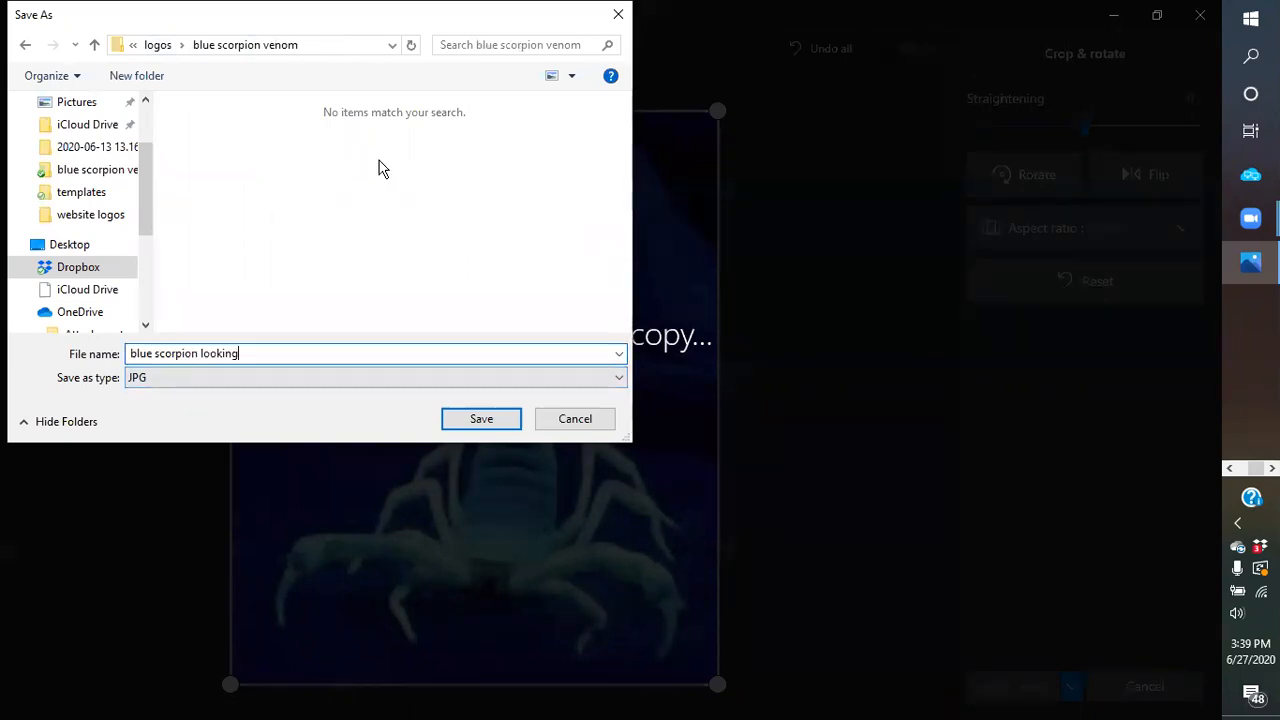
double_click(301, 352)
left_click(299, 347)
type("2 small")
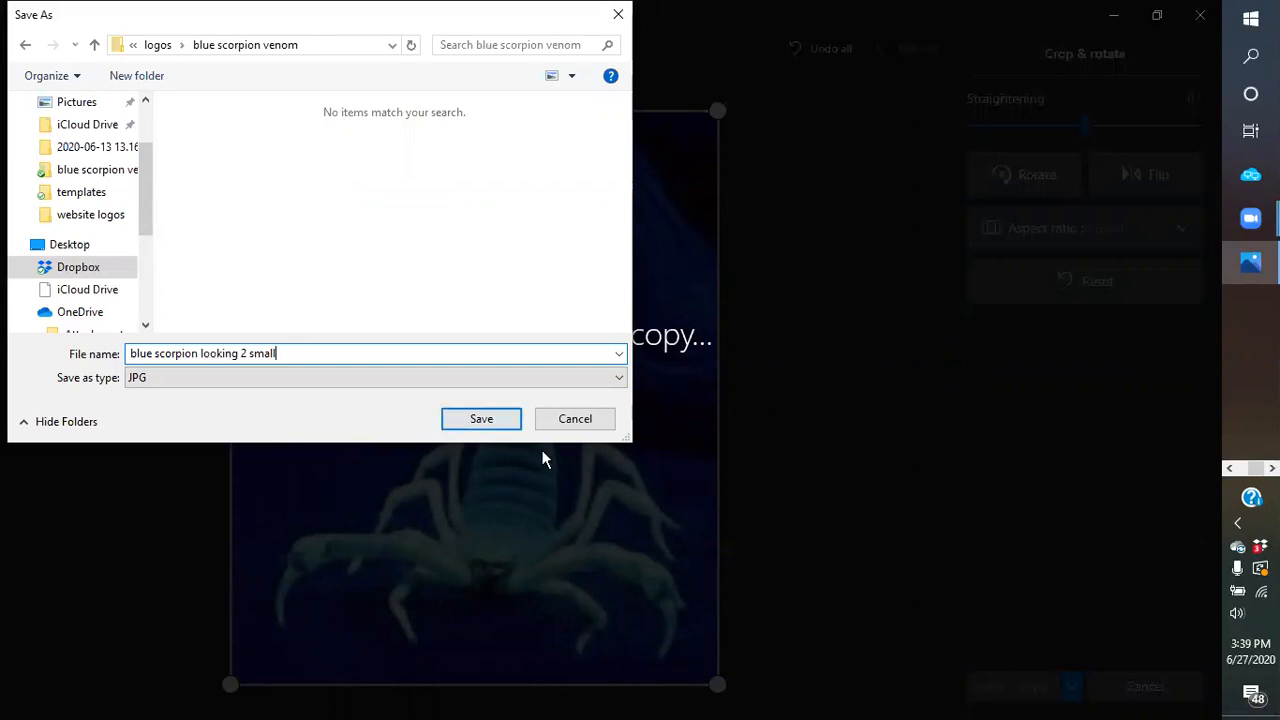
left_click(474, 427)
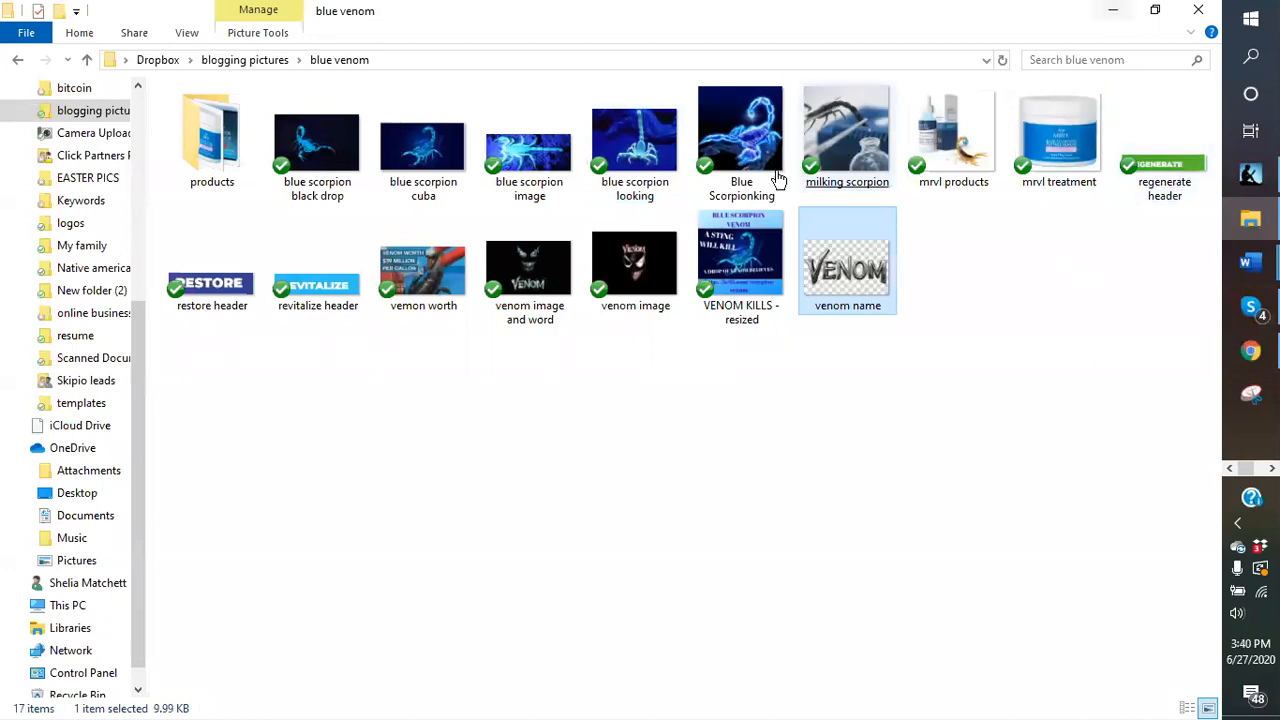
- Open Blue Scorpionking.jpg from the blue venom folder in Photos
double_click(736, 141)
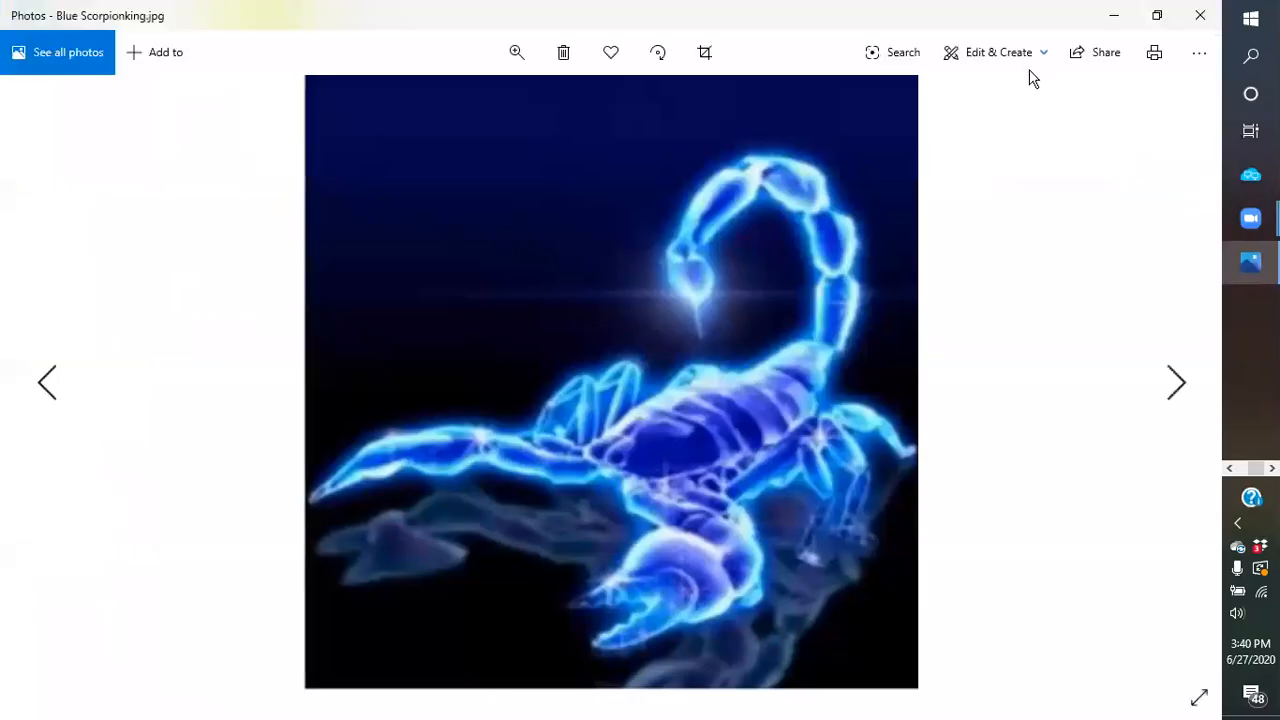
left_click(1199, 55)
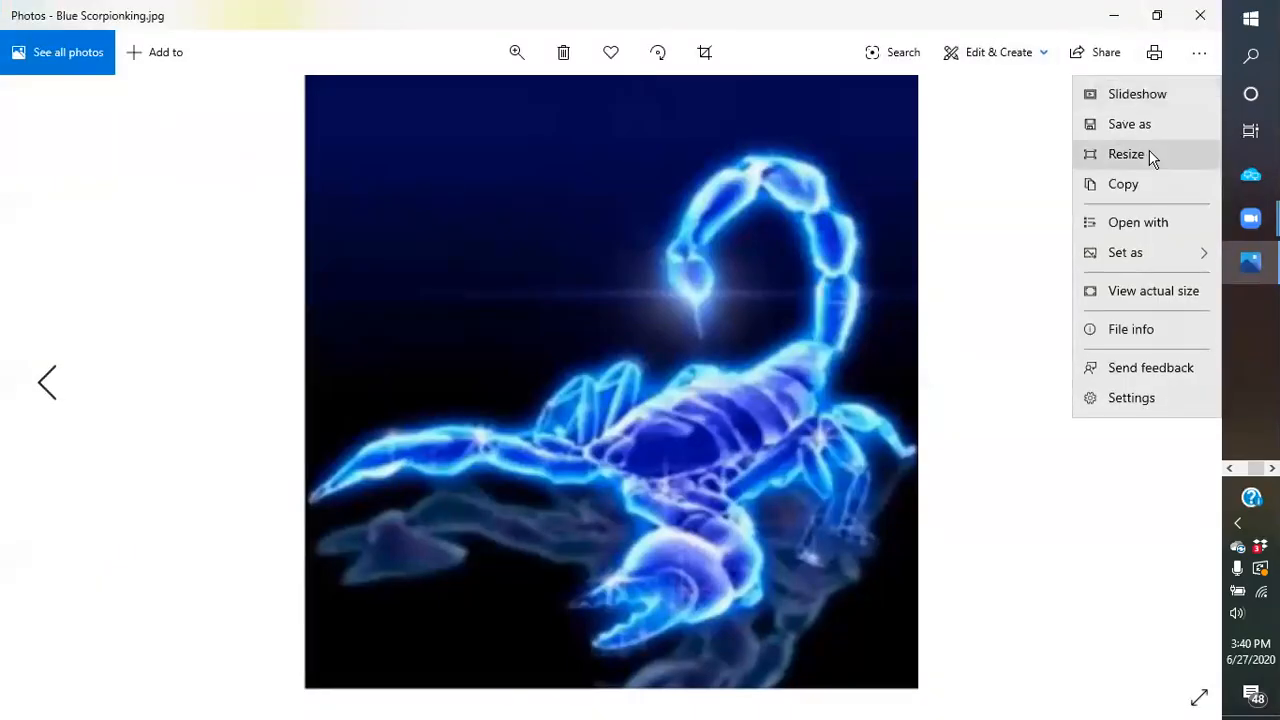
- Choose a custom resize at 60% quality and set the height to 600
left_click(1143, 155)
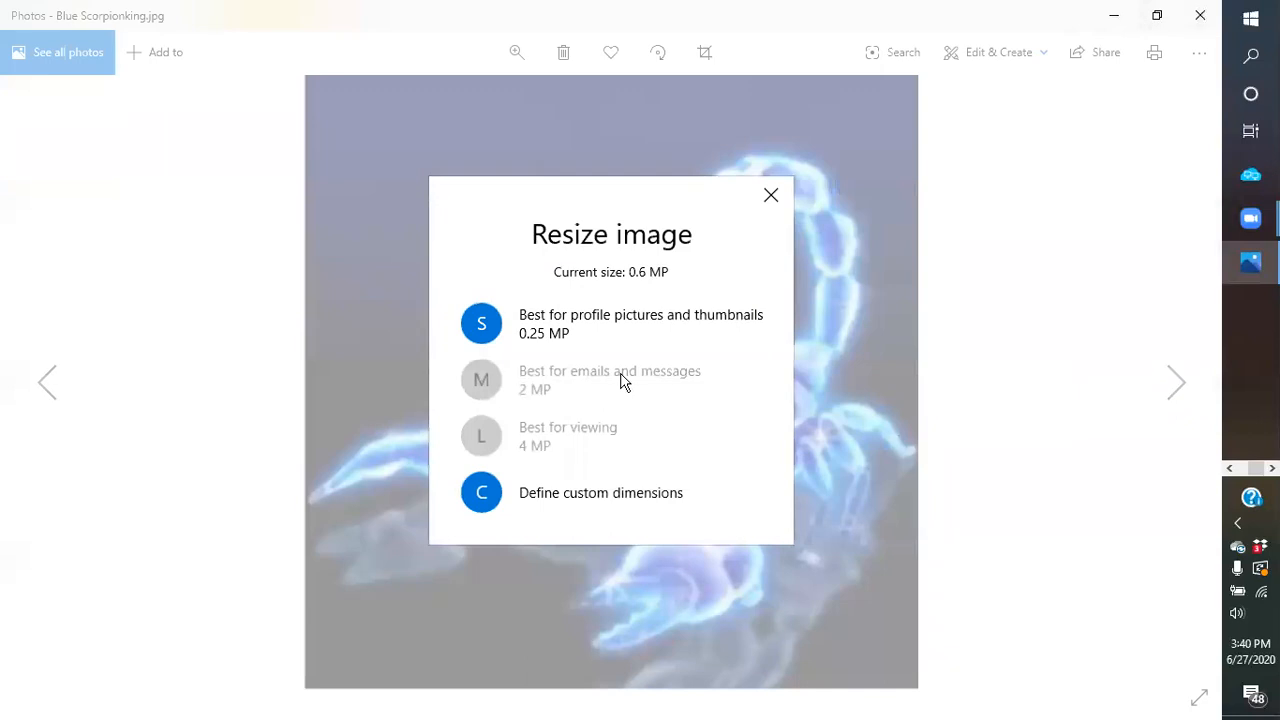
left_click(577, 503)
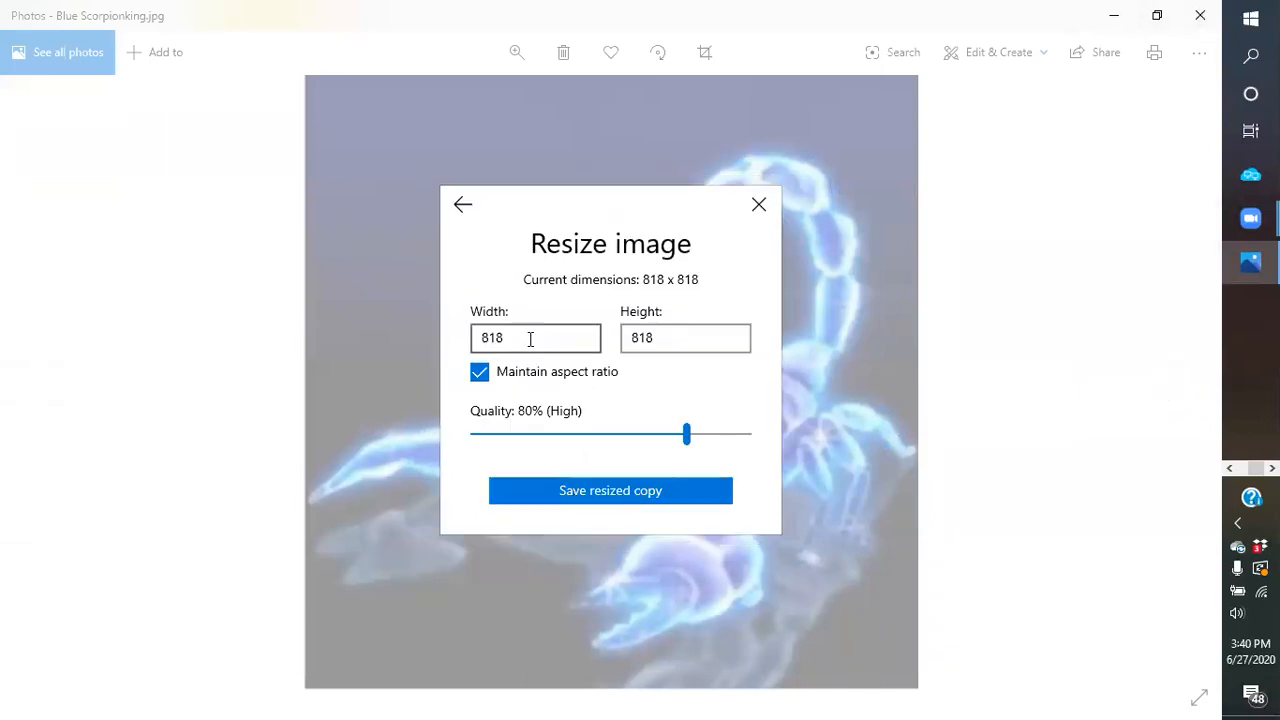
left_click_drag(686, 436, 626, 433)
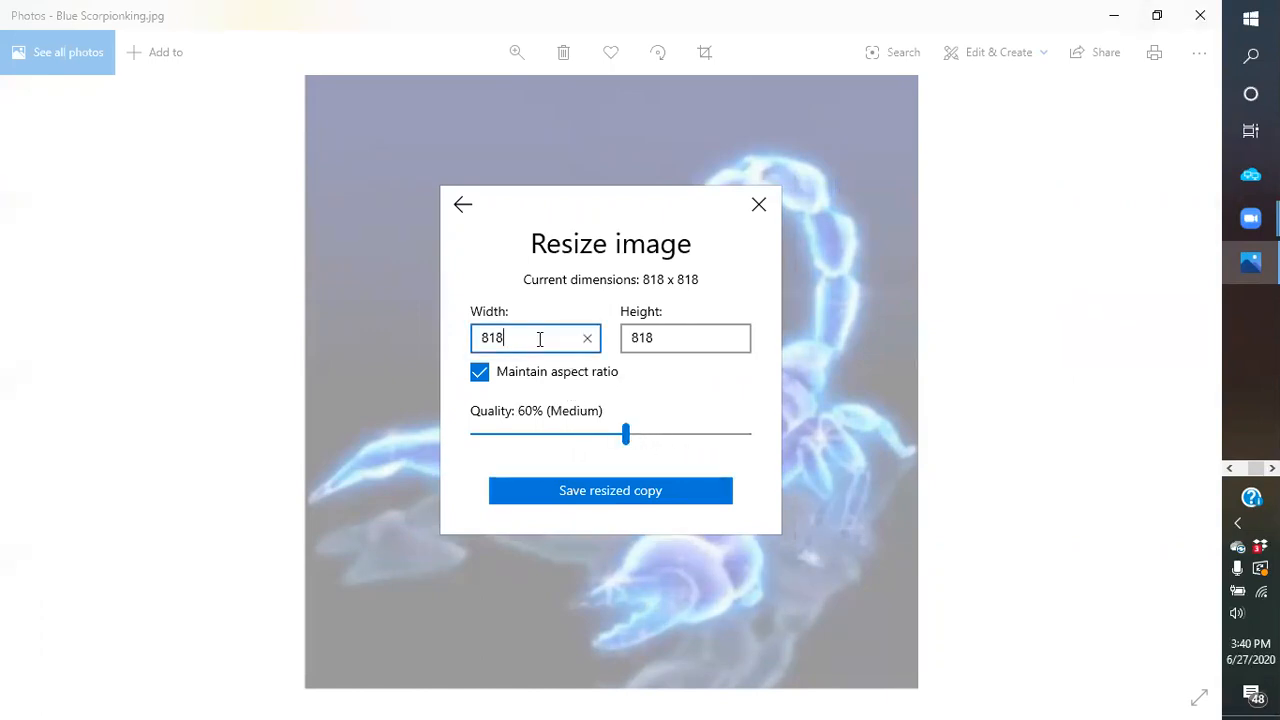
left_click(678, 338)
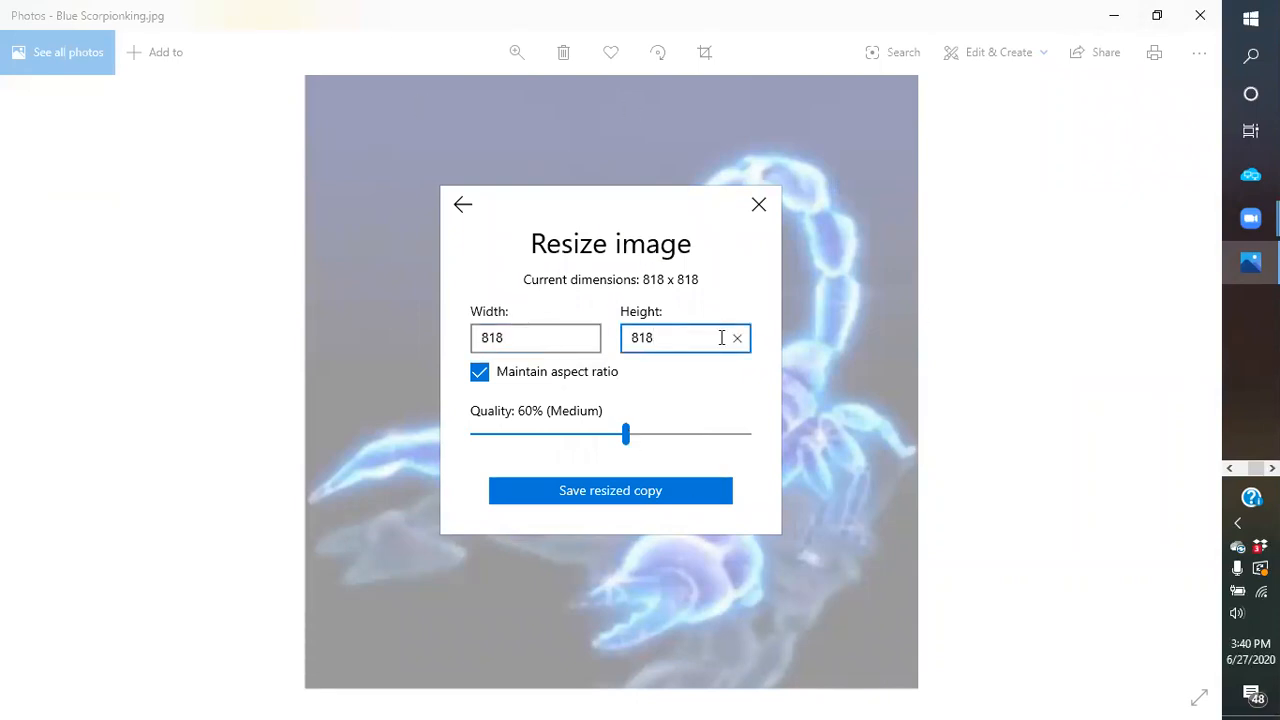
left_click(537, 336)
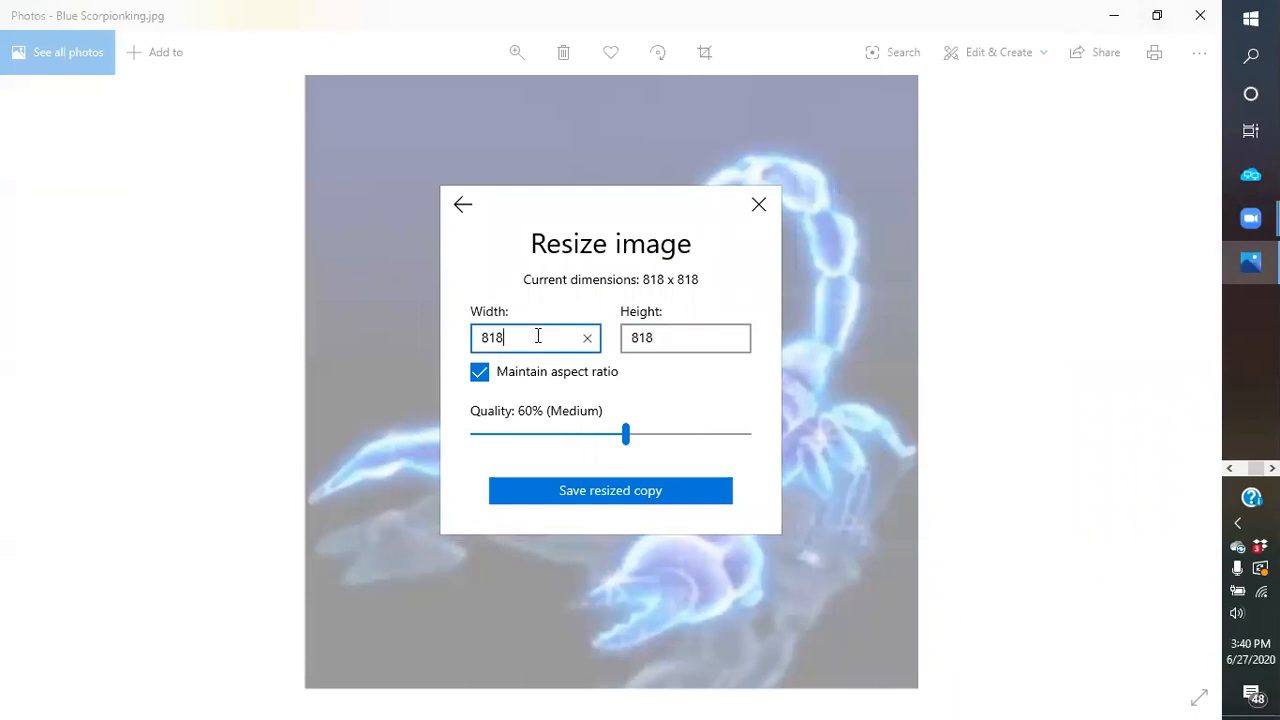
left_click(665, 337)
key("BackSpace")
key("BackSpace")
key("BackSpace")
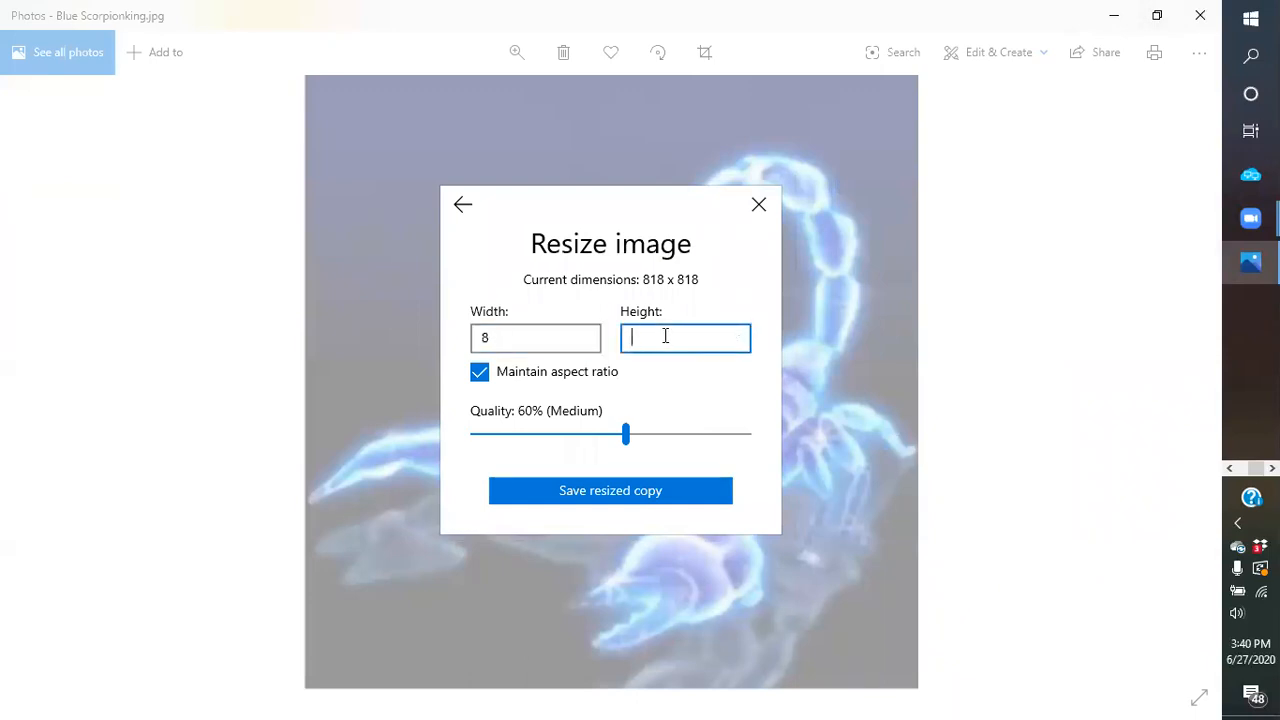
type("600")
- Unlock the aspect ratio, set the width to 818, and save the copy as Blue Scorpionking
left_click(481, 376)
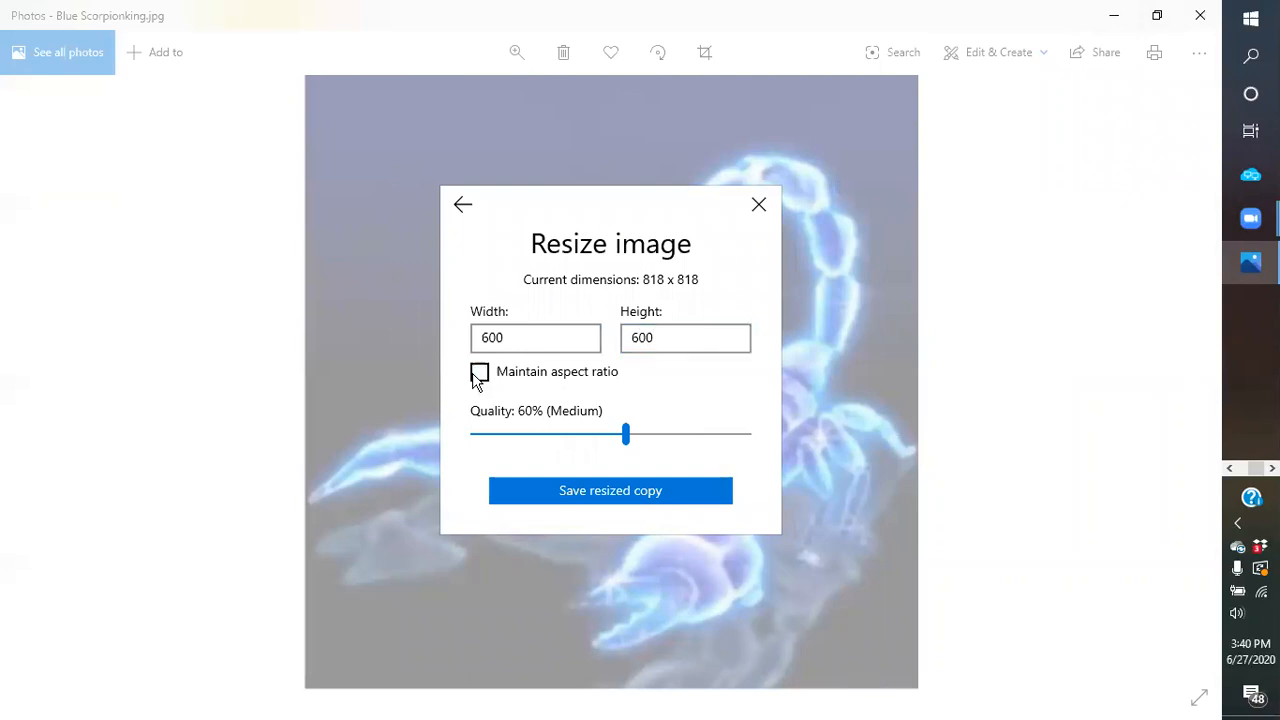
left_click(522, 341)
key("BackSpace")
key("BackSpace")
type("8")
left_click(603, 497)
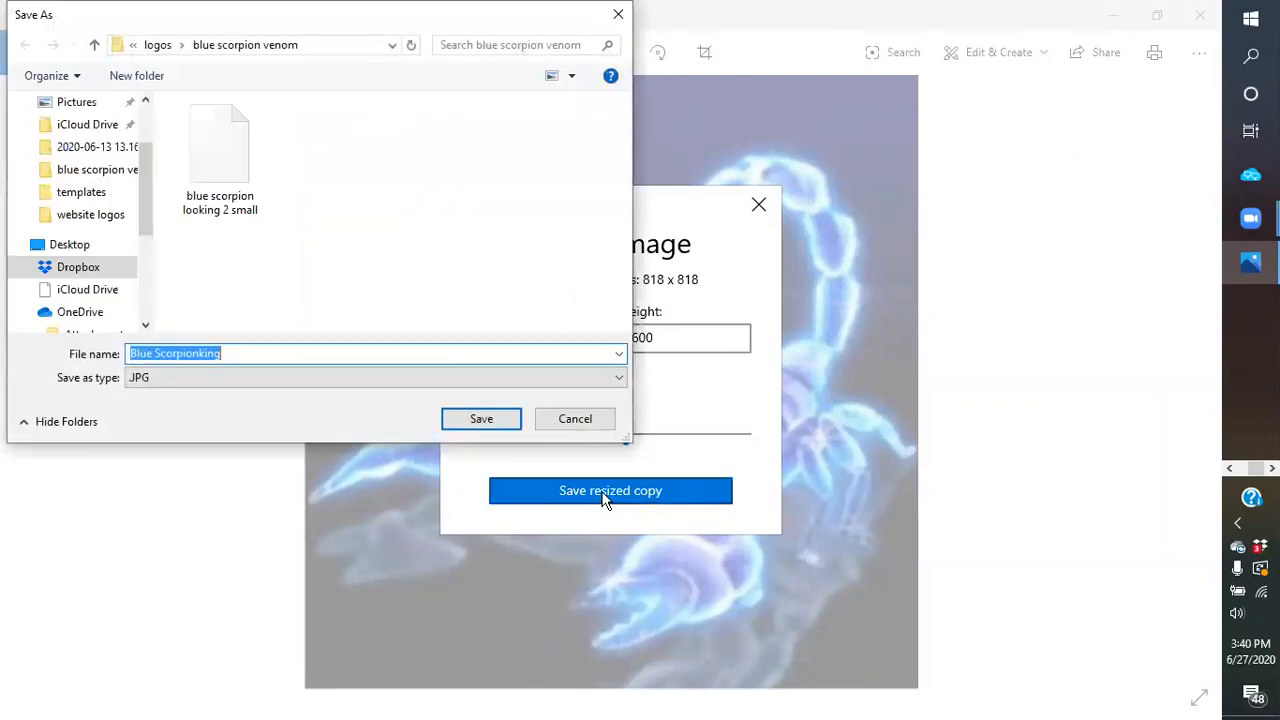
left_click(479, 421)
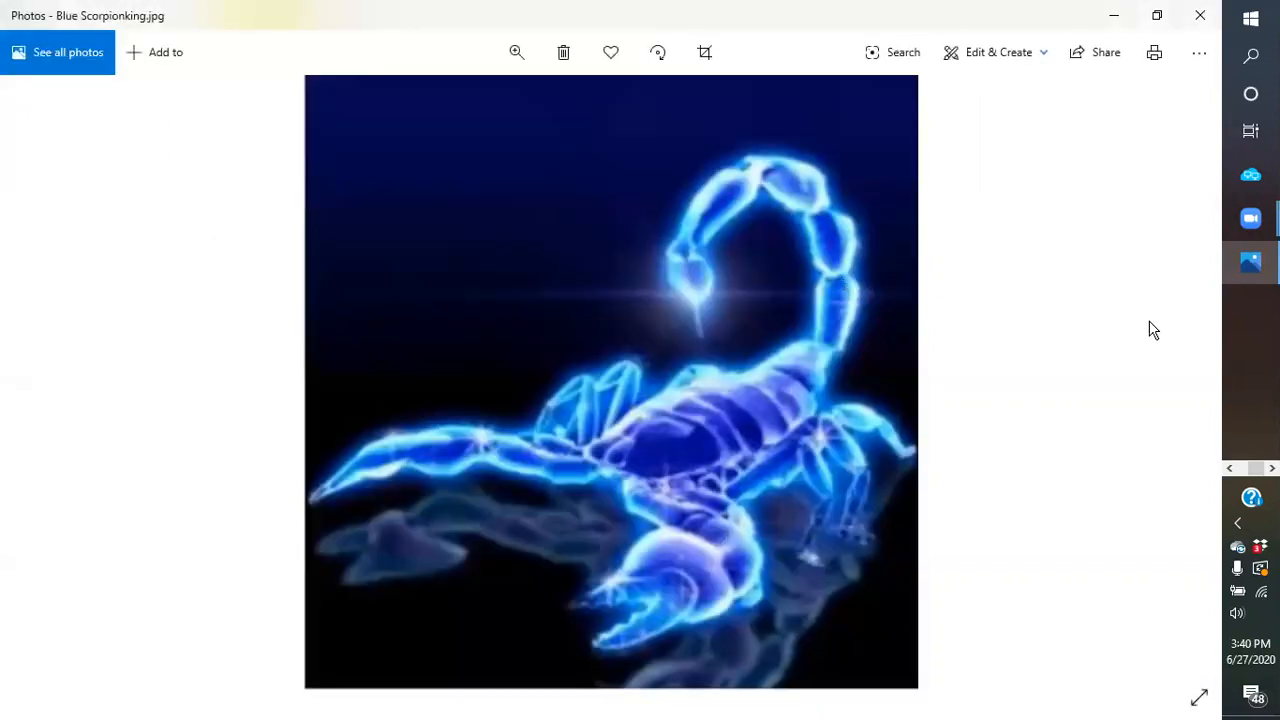
- Reopen the original 818 x 818 Blue Scorpionking photo from the blue venom folder in Photos
left_click(1245, 268)
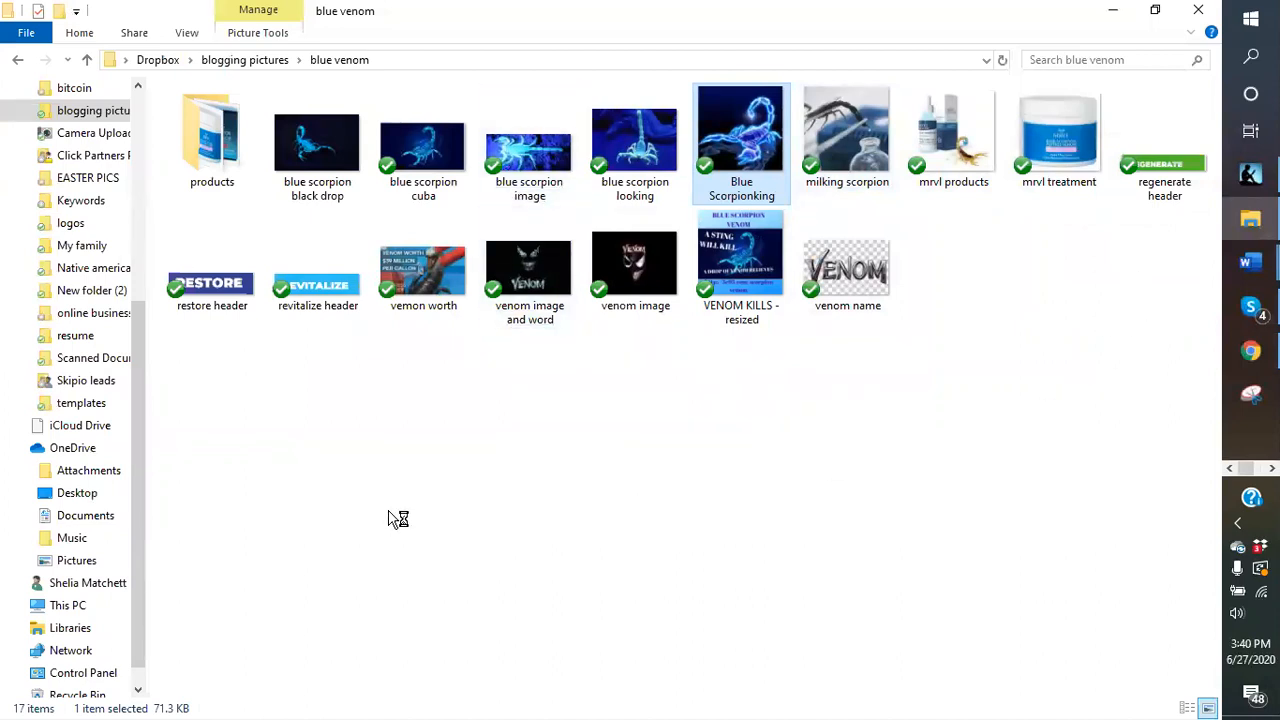
left_click(308, 243)
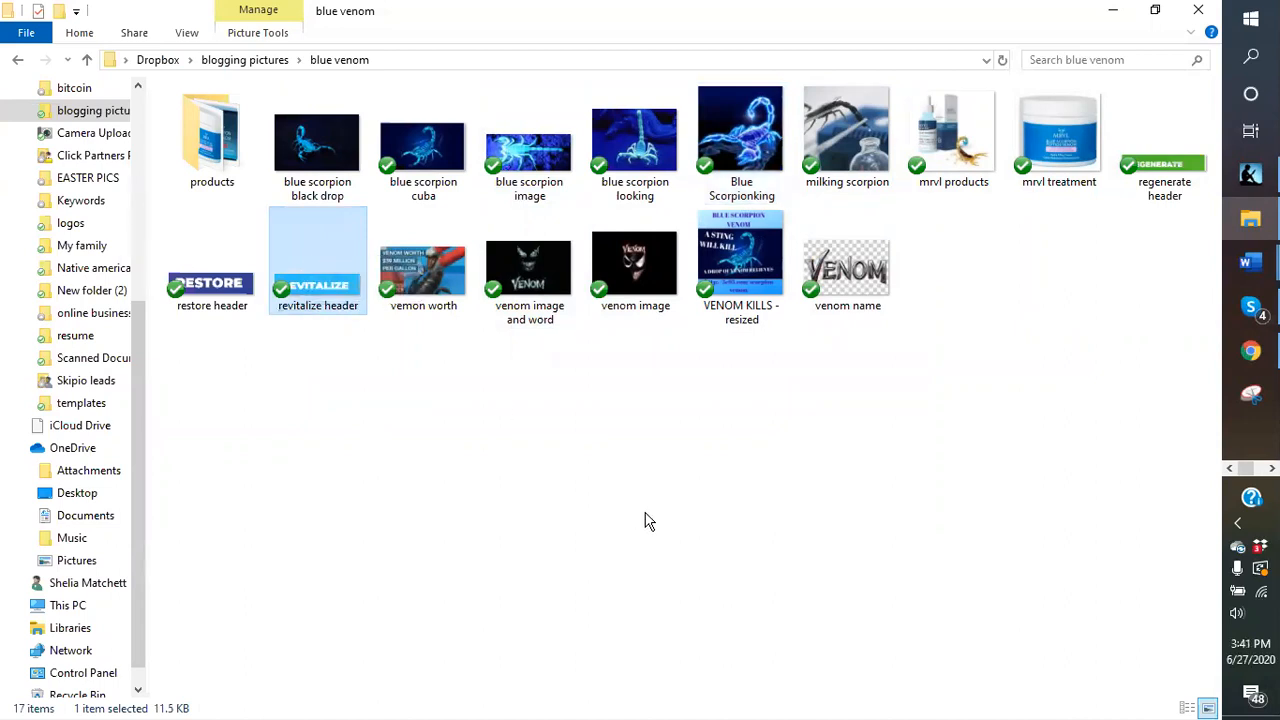
left_click(768, 163)
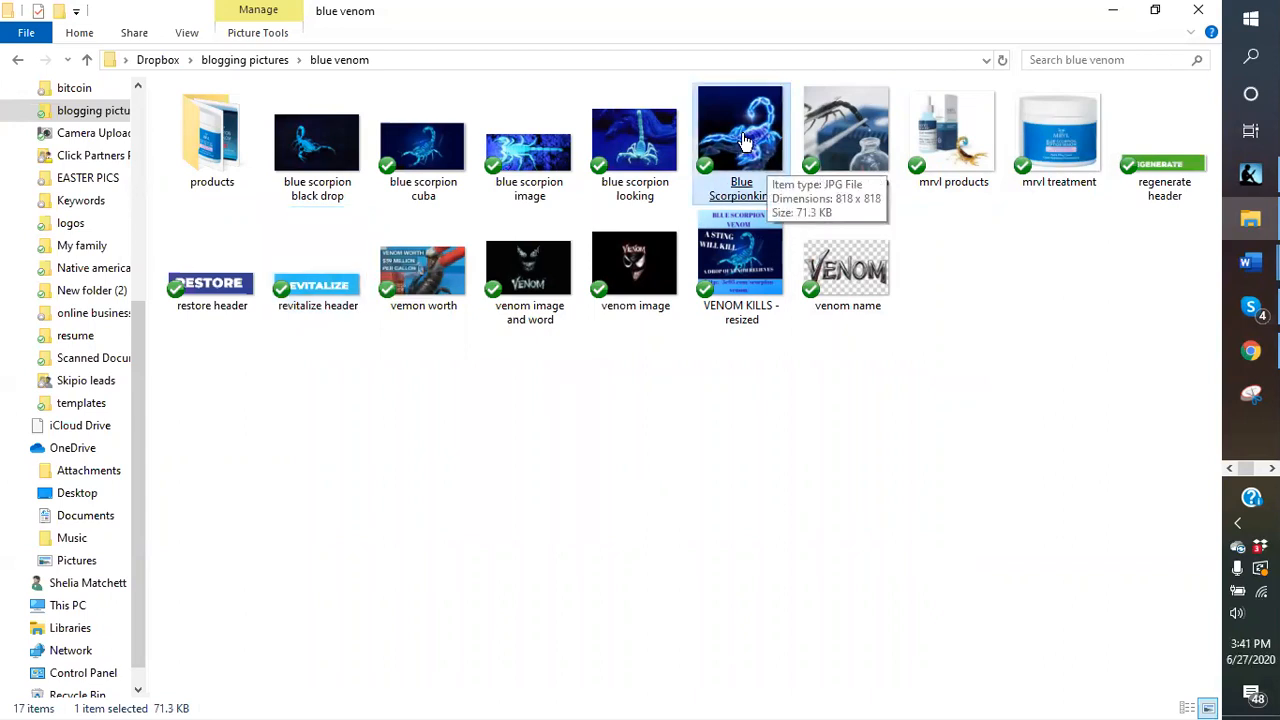
double_click(745, 142)
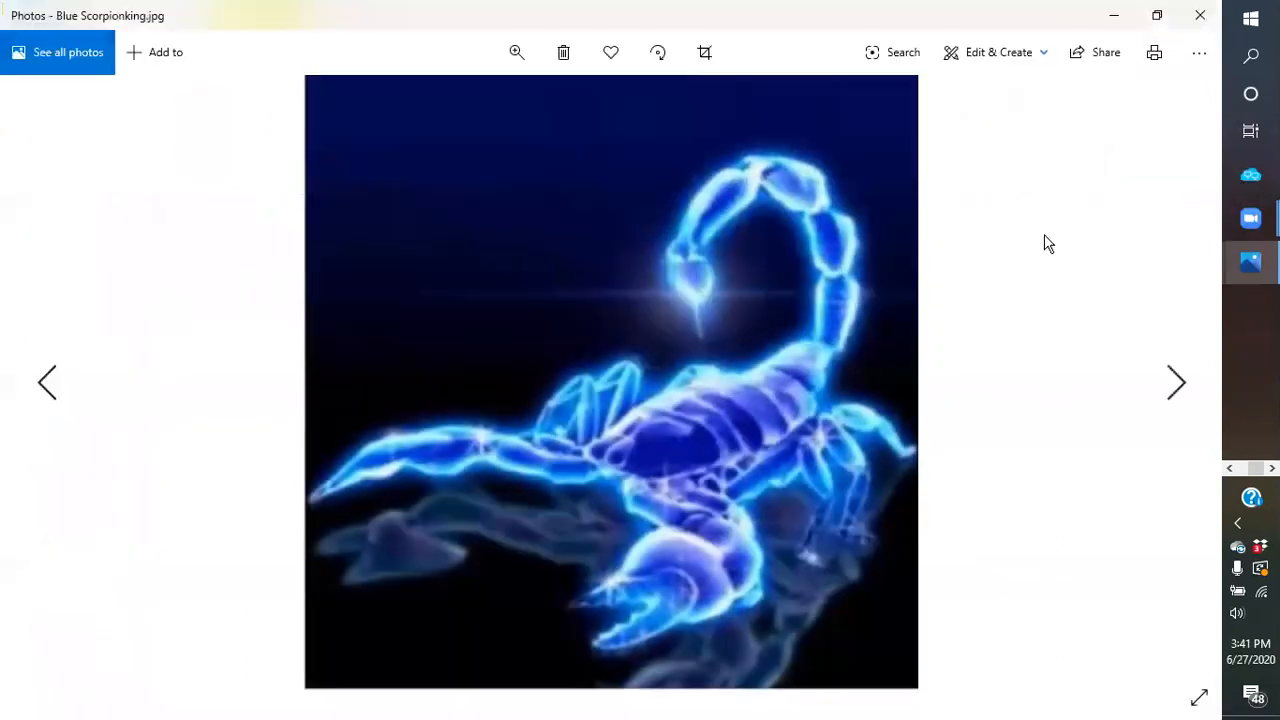
- Set custom resize dimensions to 818 × 600, aspect ratio unlocked, at 70% quality
left_click(1199, 53)
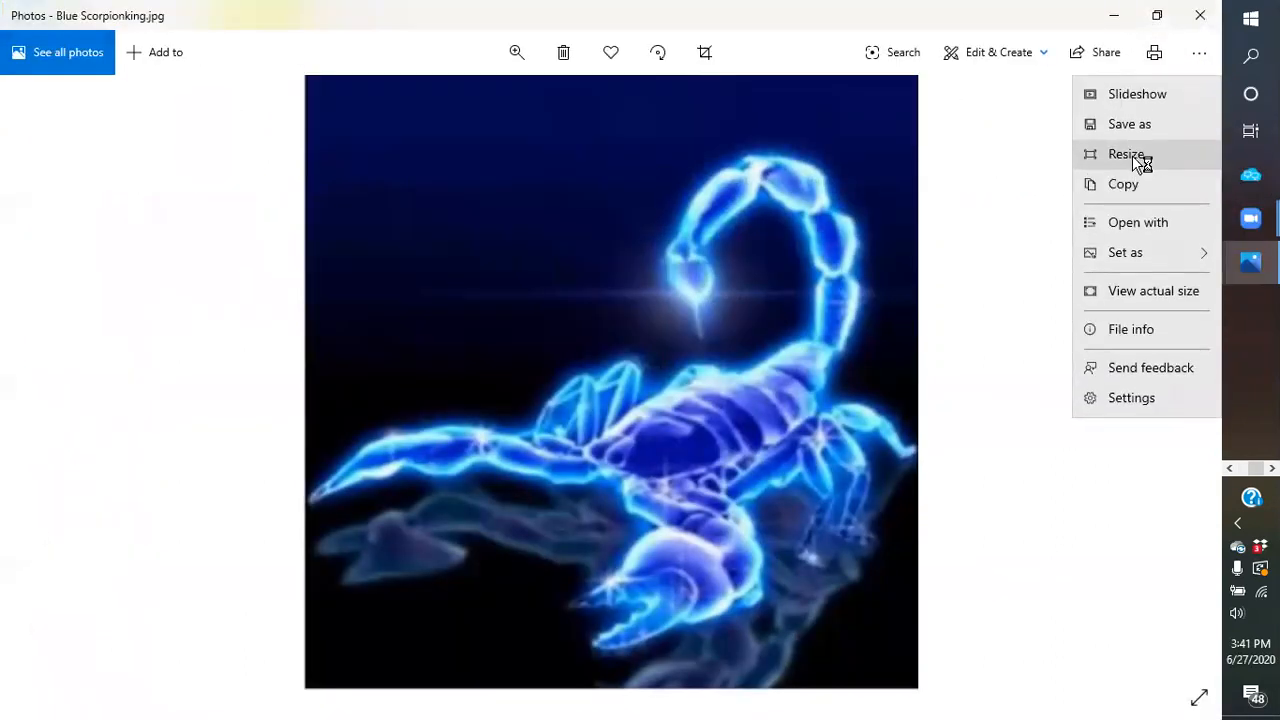
left_click(1132, 157)
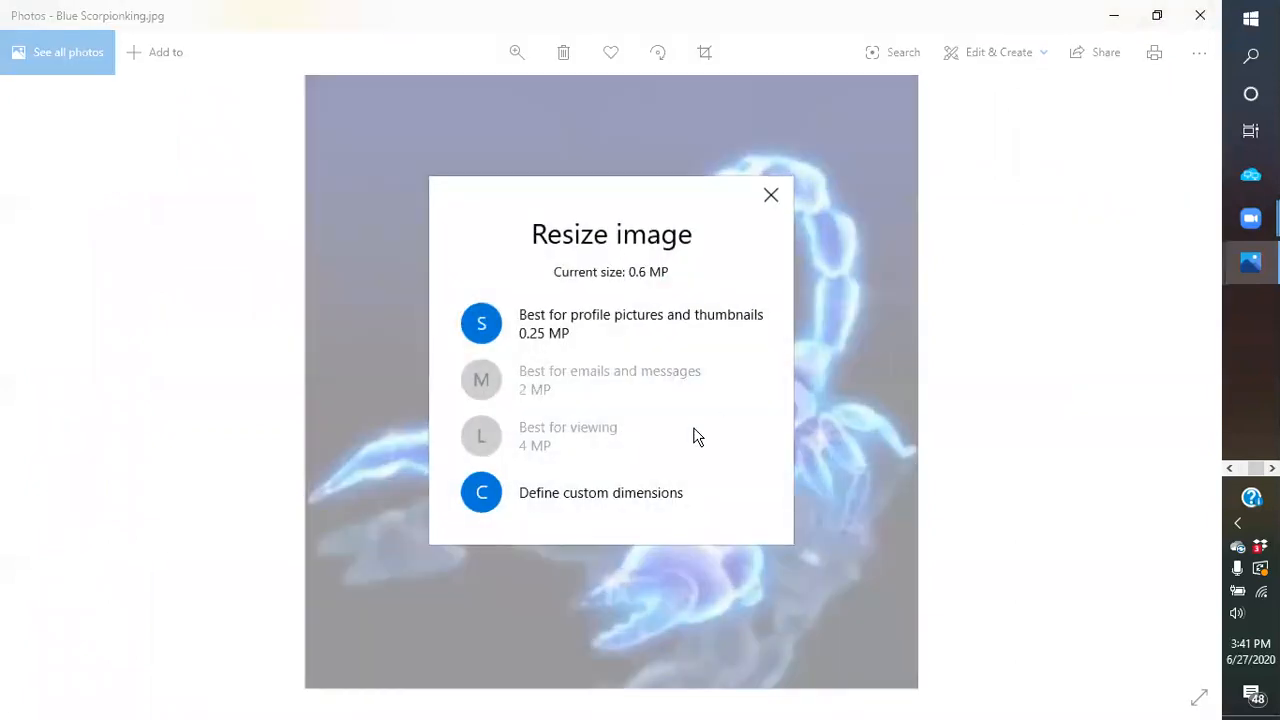
left_click(603, 510)
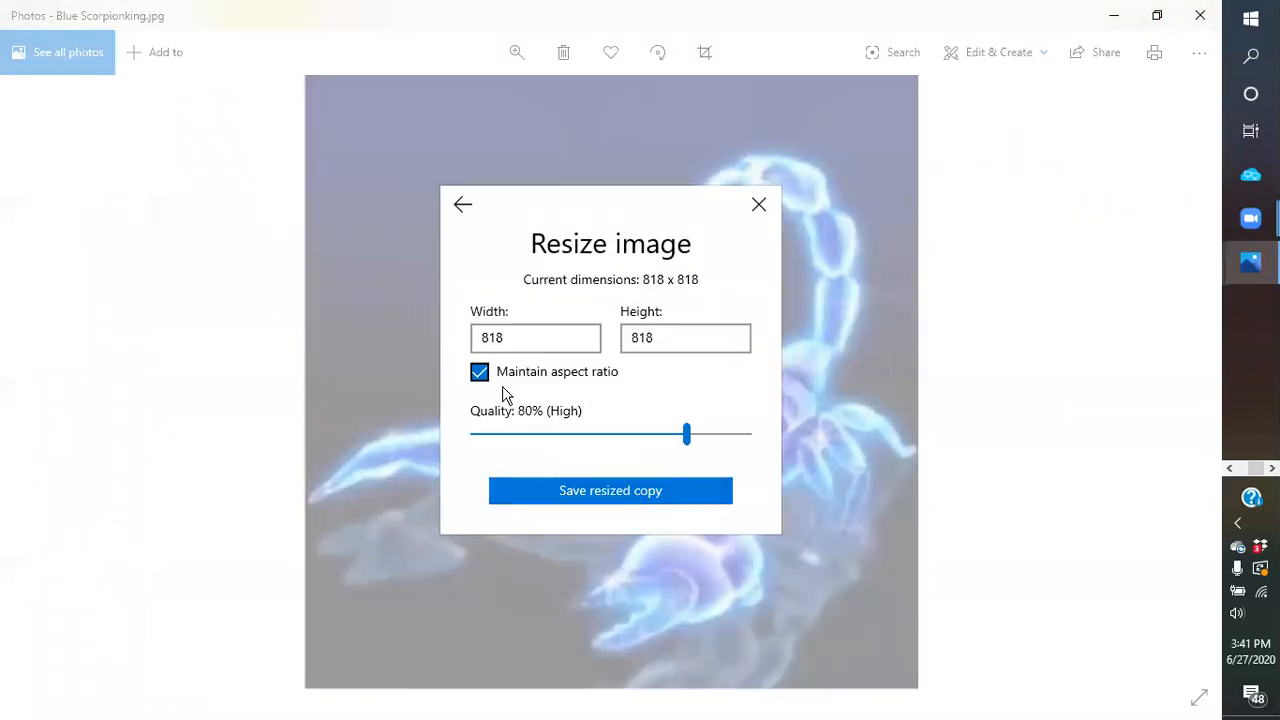
left_click(480, 372)
left_click_drag(666, 337, 610, 343)
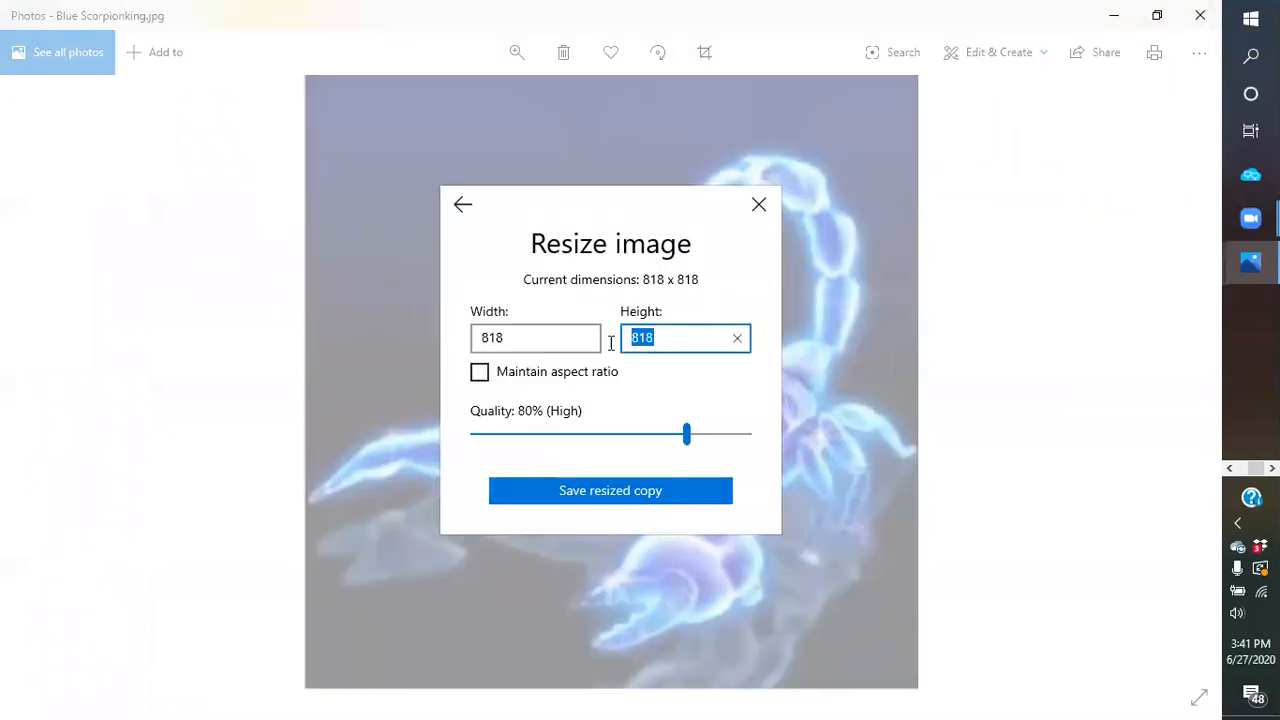
type("600")
left_click(673, 380)
left_click_drag(686, 438, 658, 443)
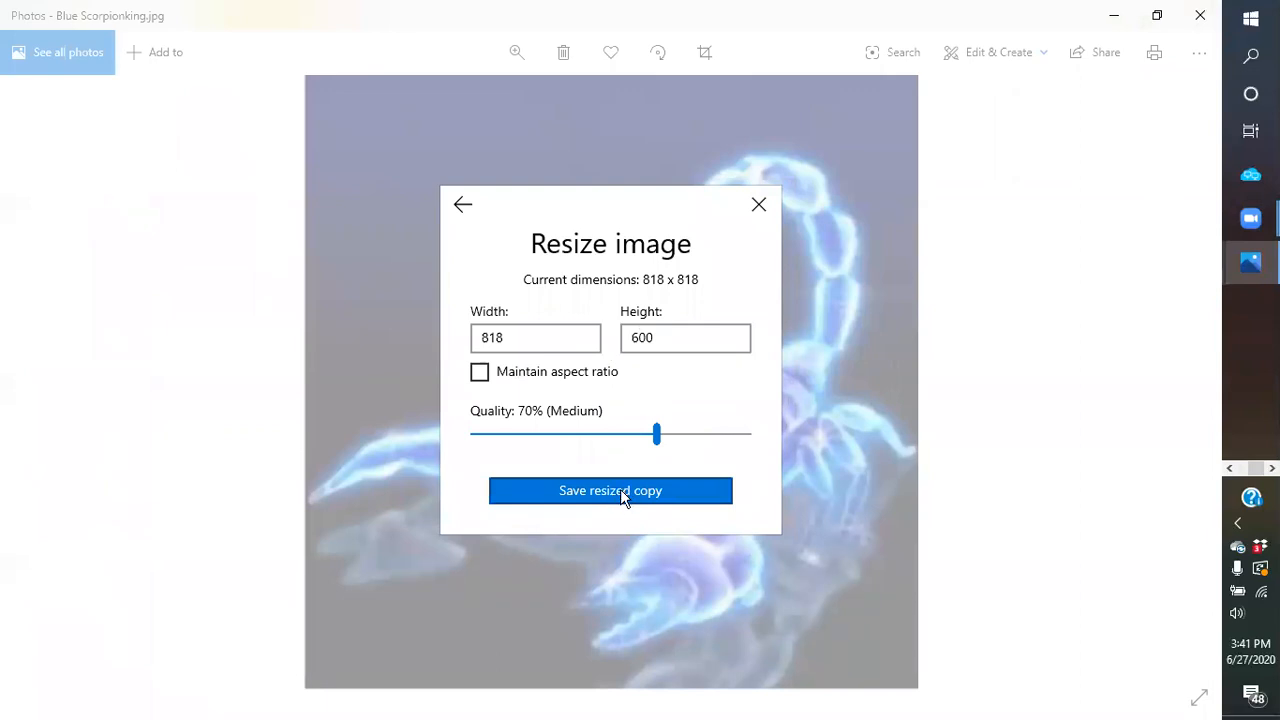
- Save the resized copy as 'Blue Scorpionking 2' in the blue scorpion venom folder
left_click(620, 489)
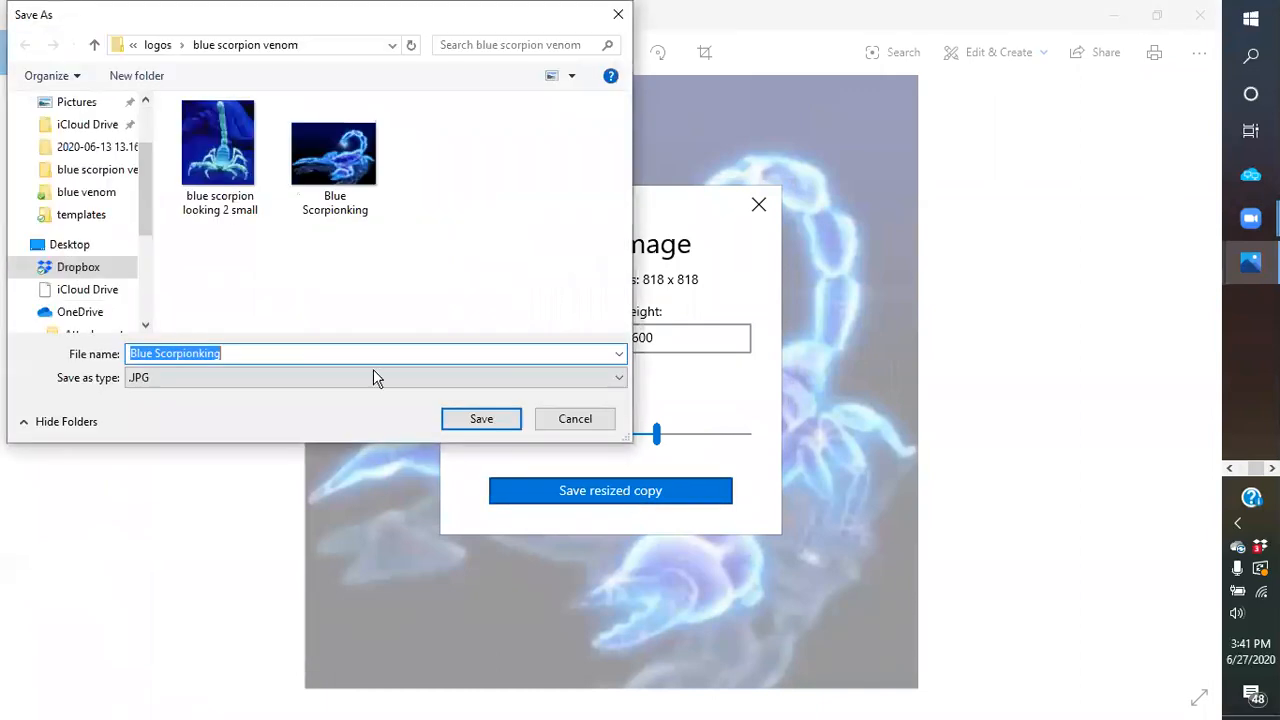
left_click(253, 351)
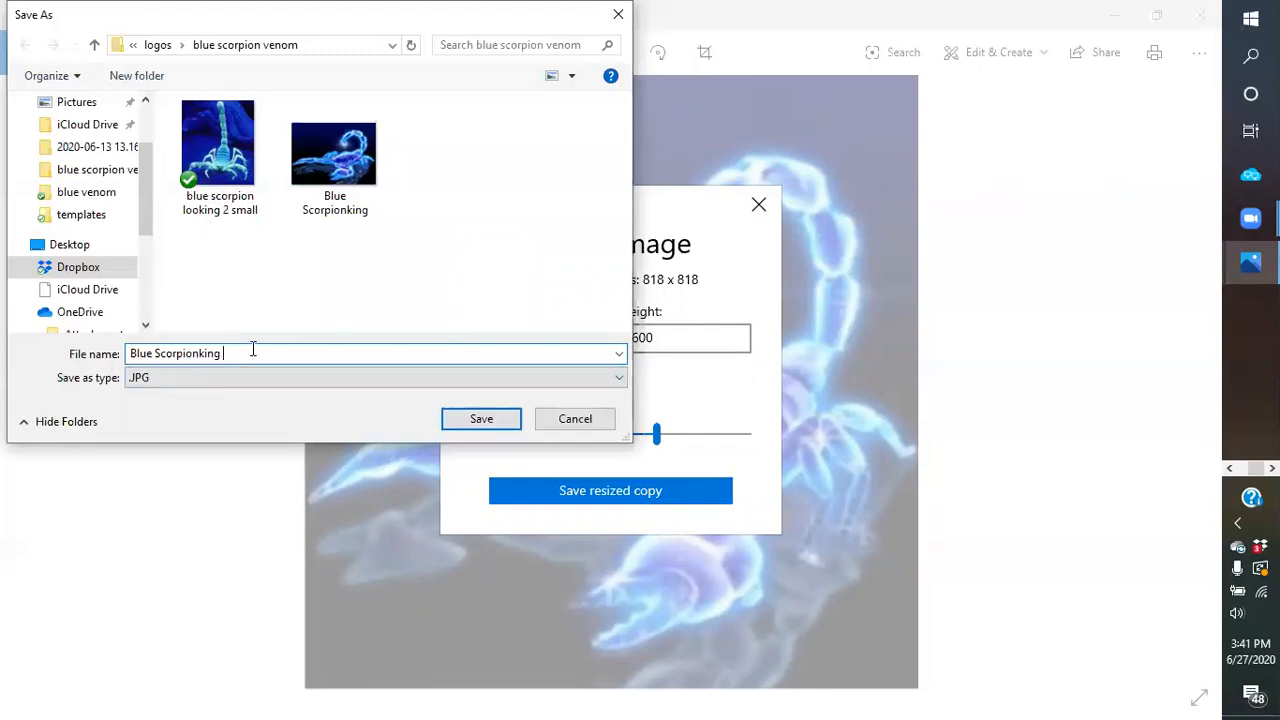
left_click(485, 421)
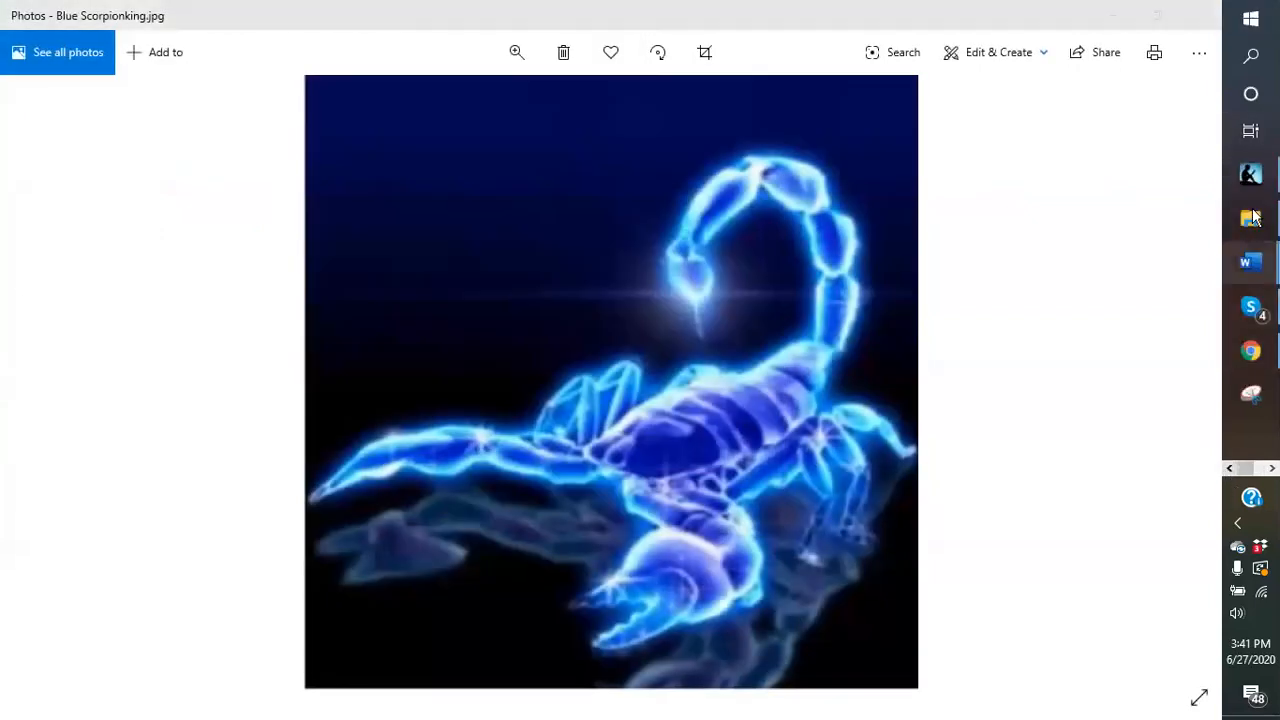
- In File Explorer, navigate to Dropbox > logos > blue scorpion venom folder
left_click(1250, 218)
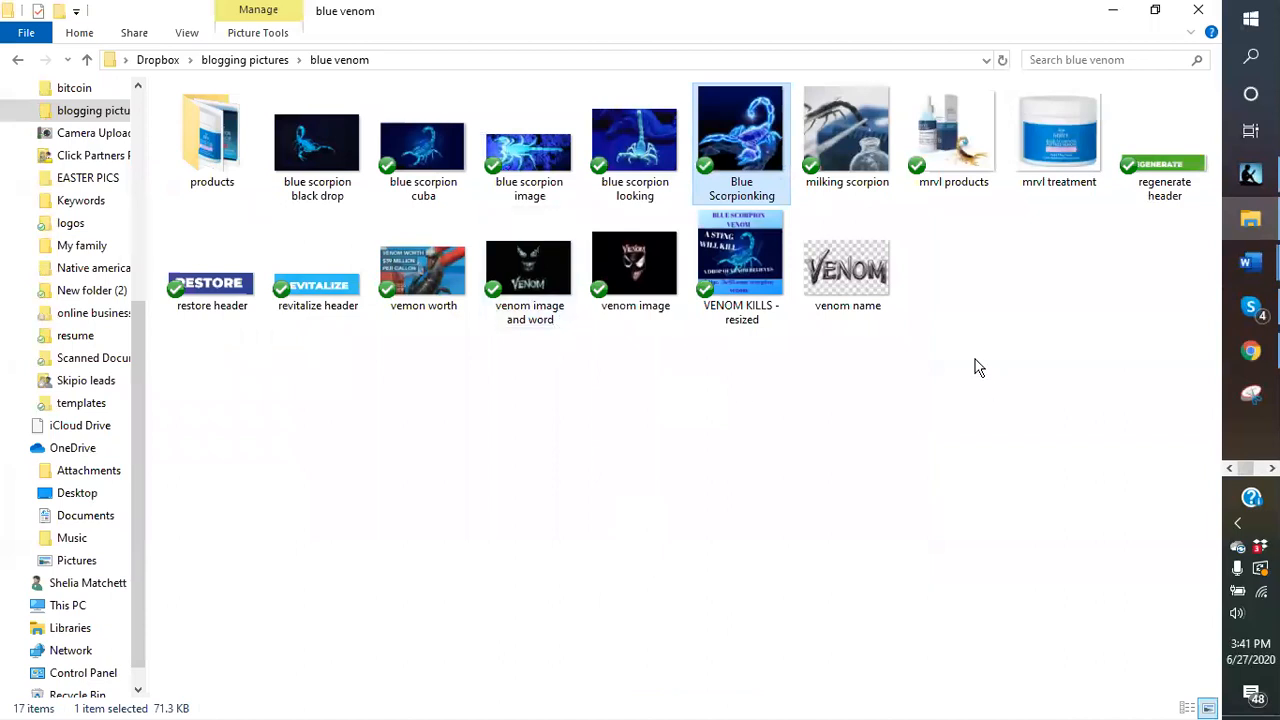
left_click(252, 61)
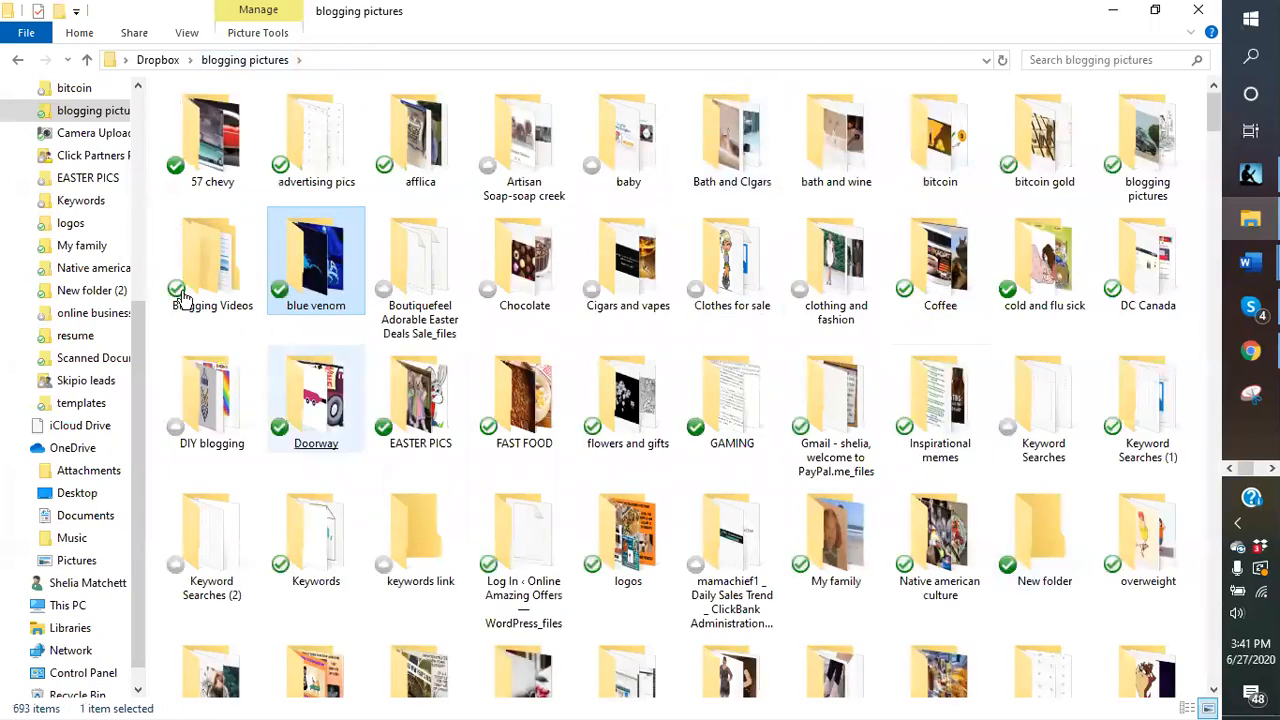
left_click(73, 229)
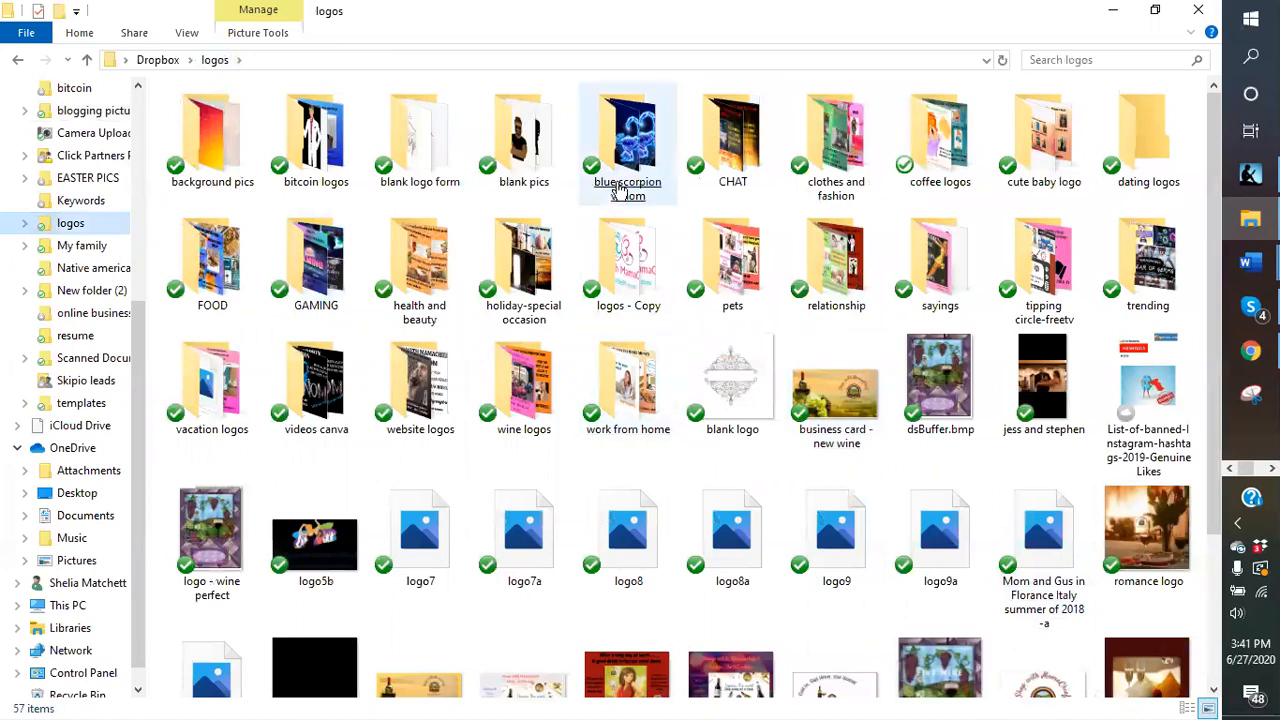
double_click(628, 185)
- Check Blue Scorpionking 2's 818 × 600 dimensions and open it in Photos
left_click(634, 186)
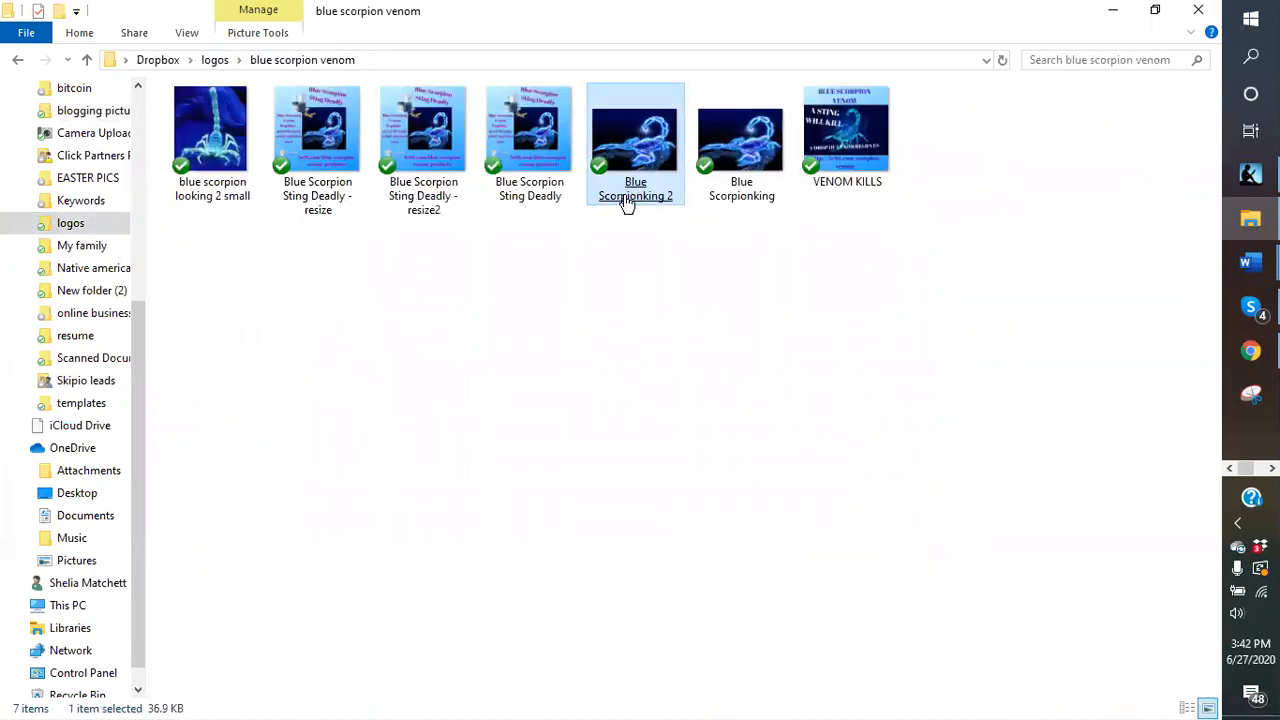
left_click(765, 198)
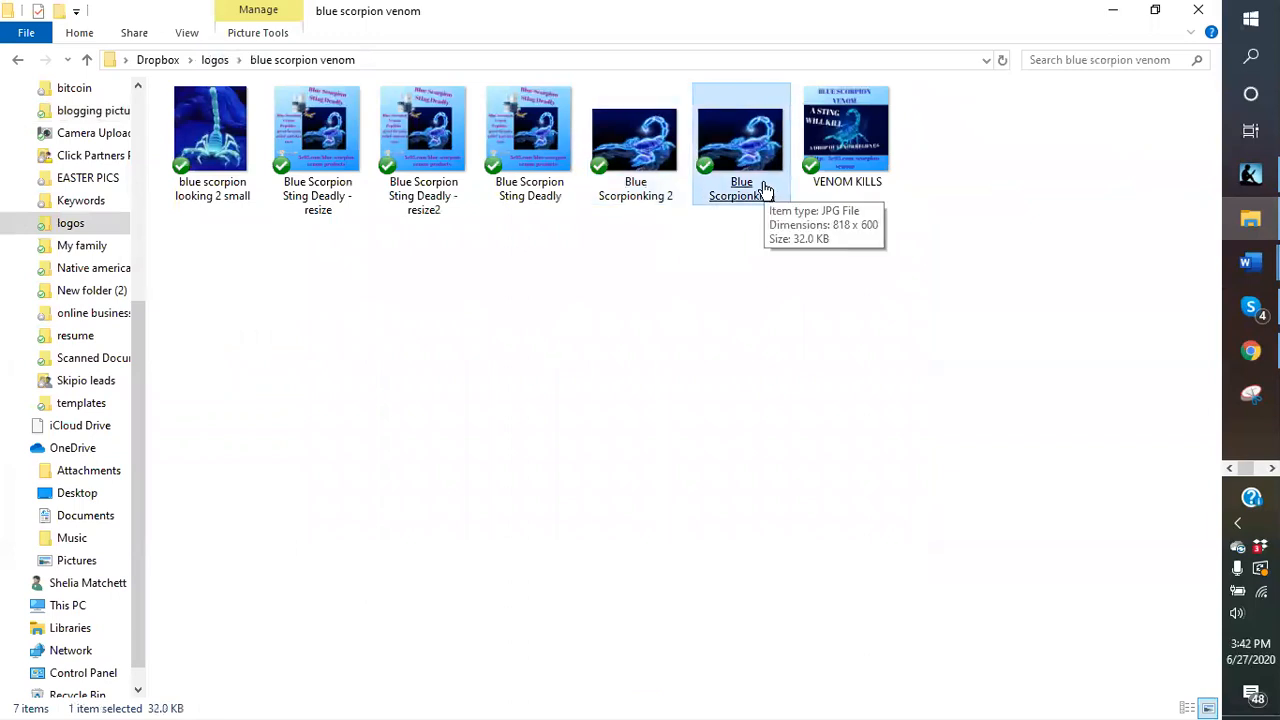
left_click(636, 182)
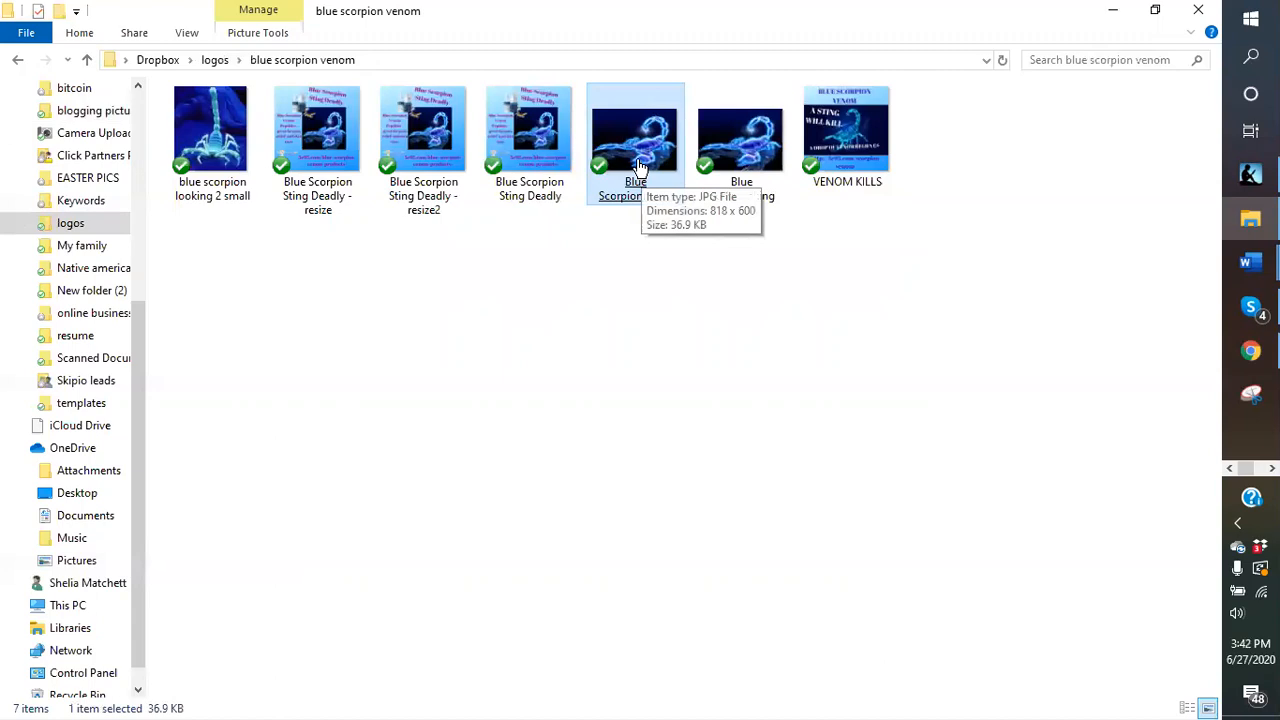
double_click(637, 160)
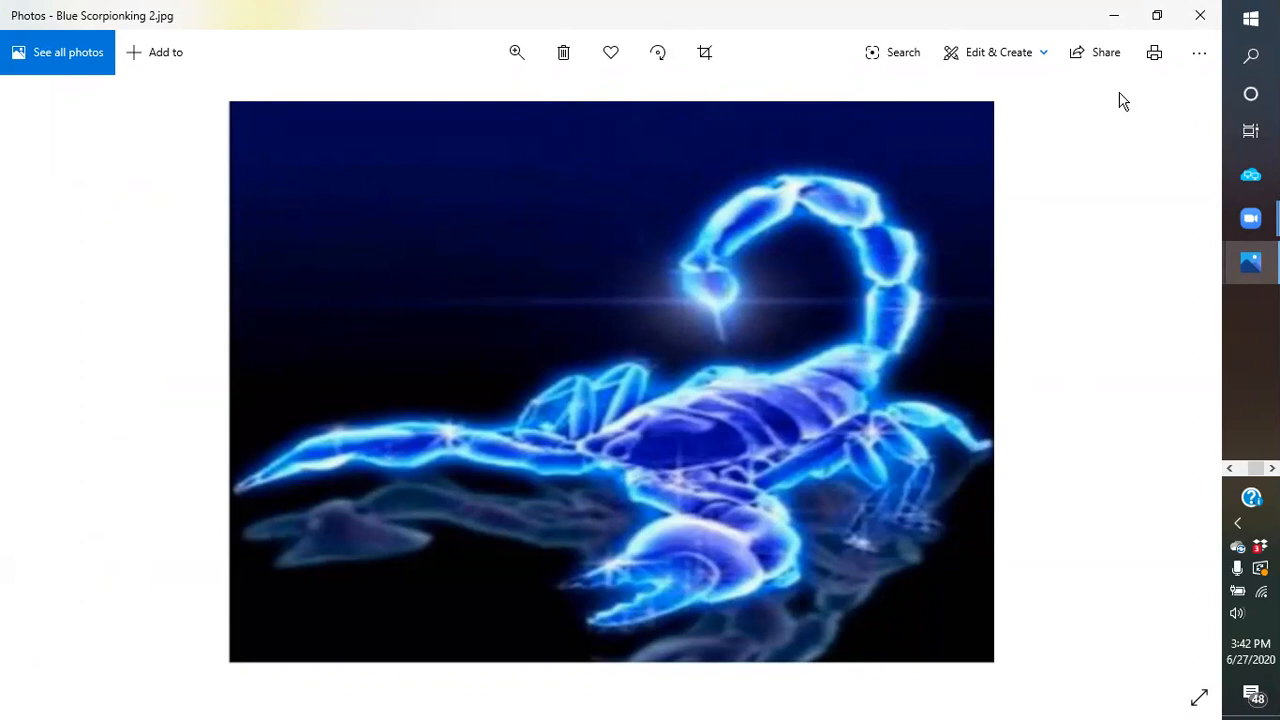
- Minimize the Photos window showing Blue Scorpionking 2
left_click(1112, 18)
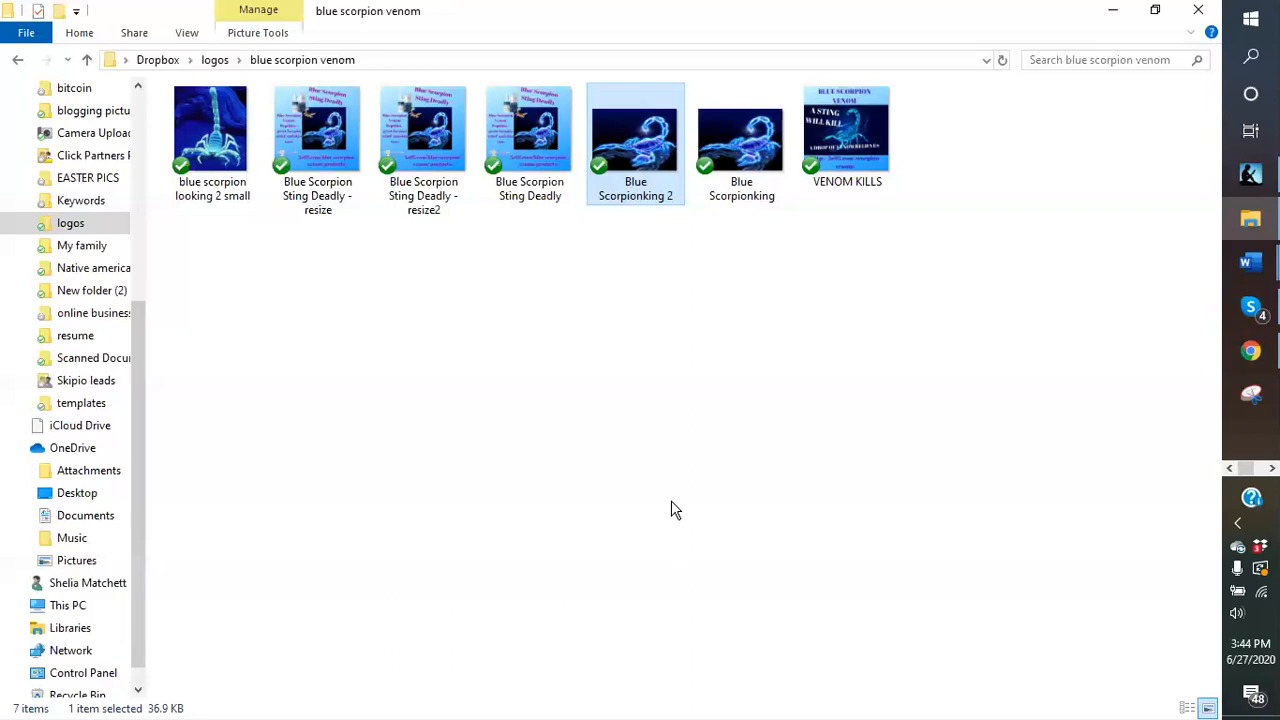
- Minimize the blue scorpion venom folder window and the remaining Photos viewer
left_click(1112, 18)
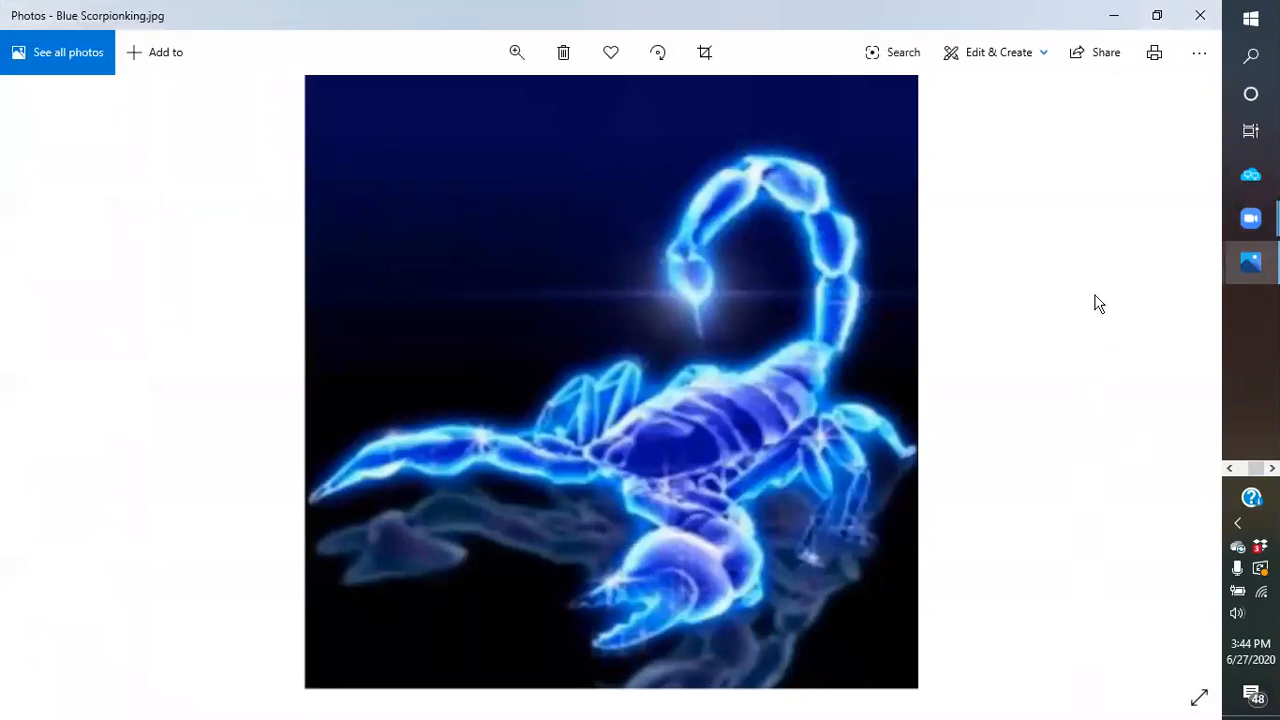
left_click(1200, 15)
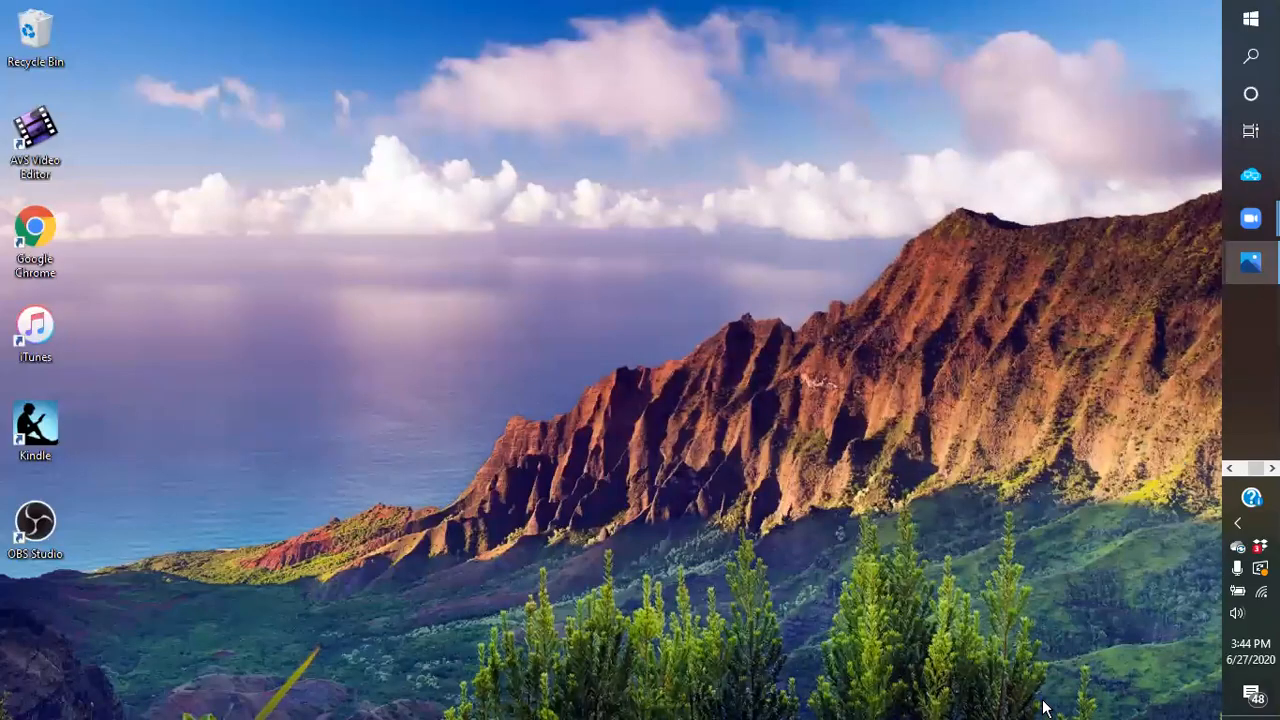